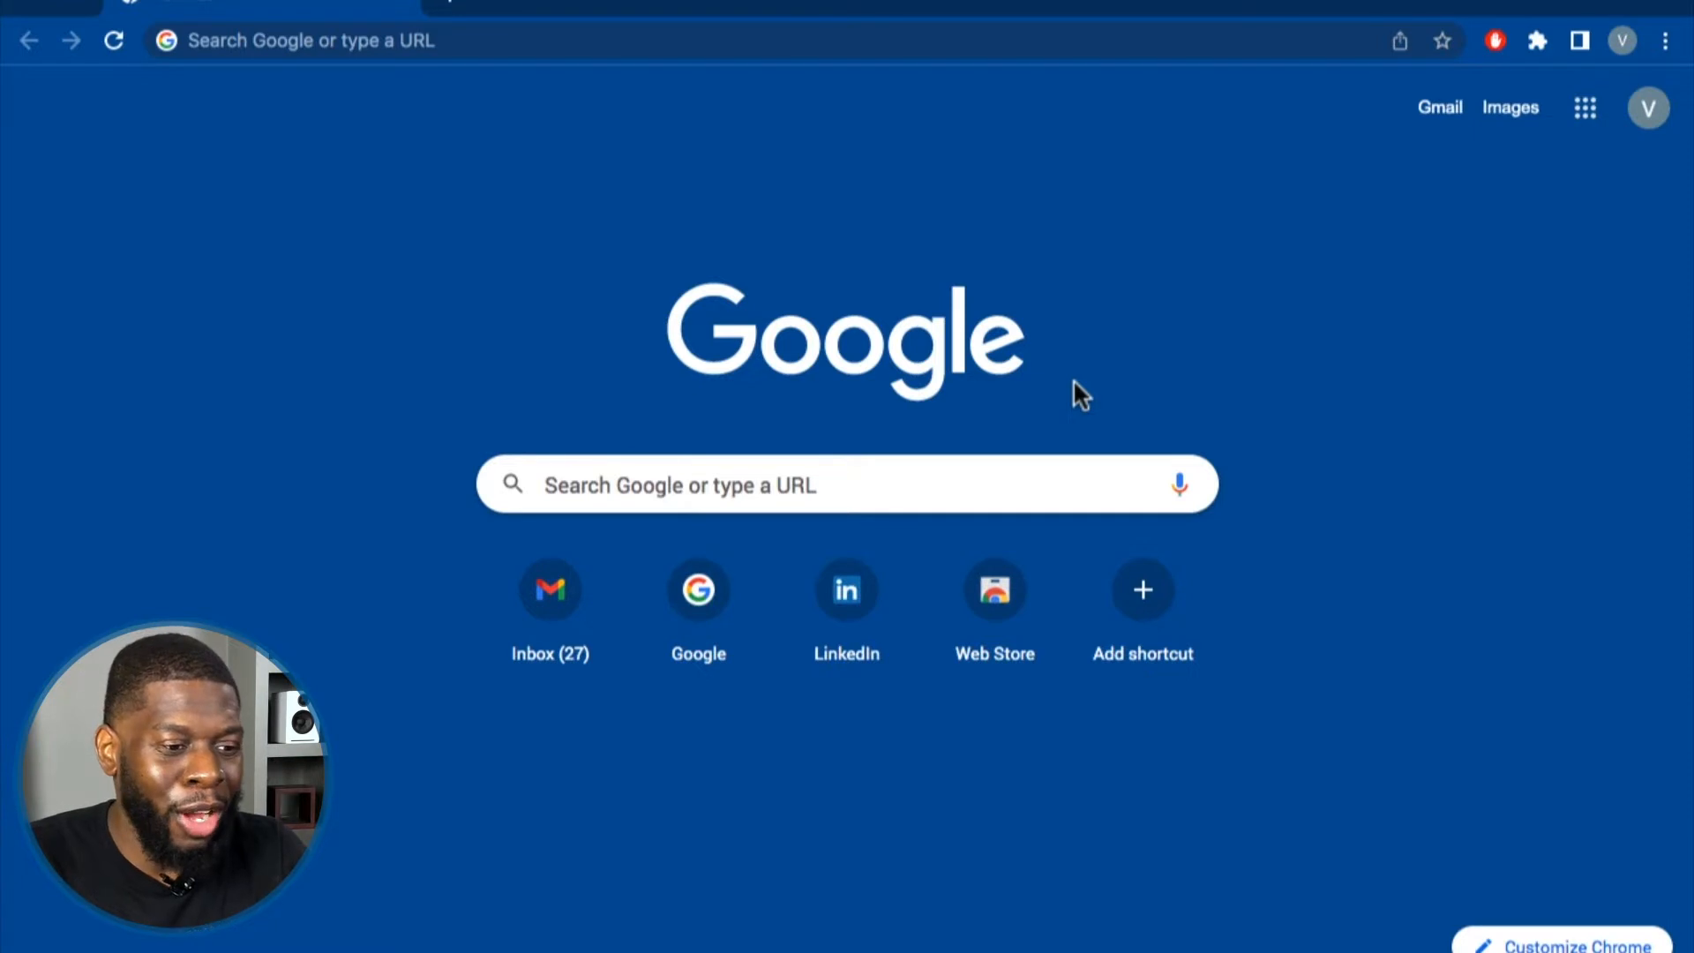
# Go to mail.zoho.com in Chrome to load the Zoho Mail business email page.
pyautogui.click(269, 45)
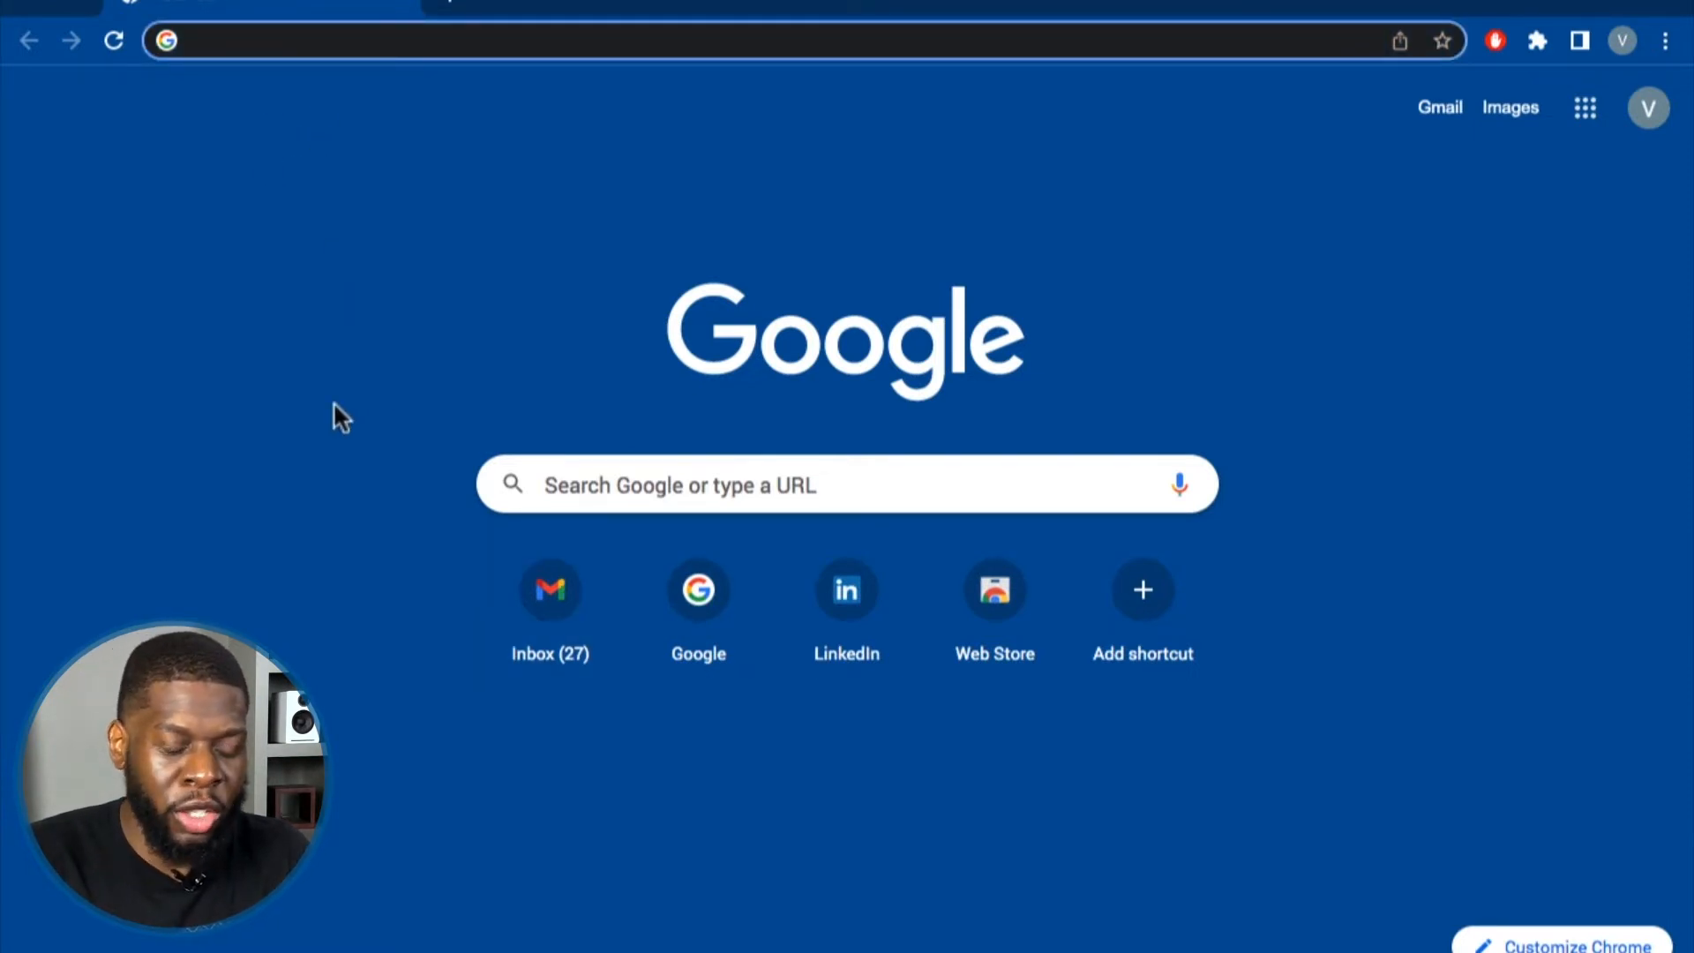
pyautogui.write('mail.zoho.com')
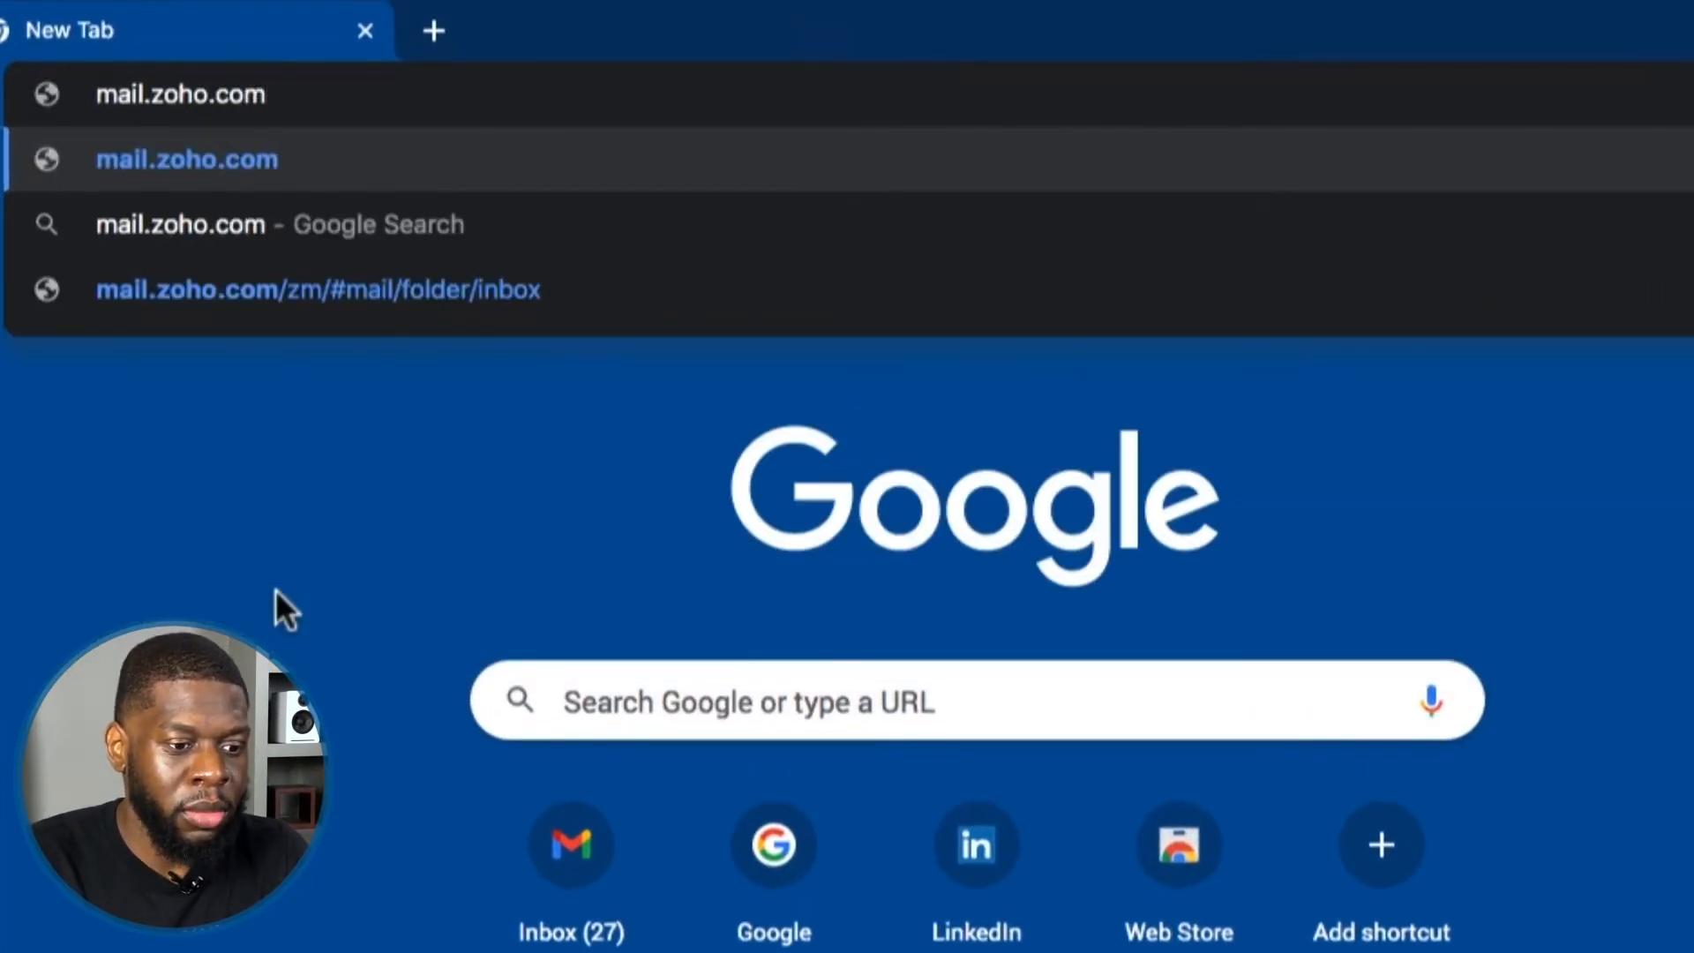
pyautogui.press('Return')
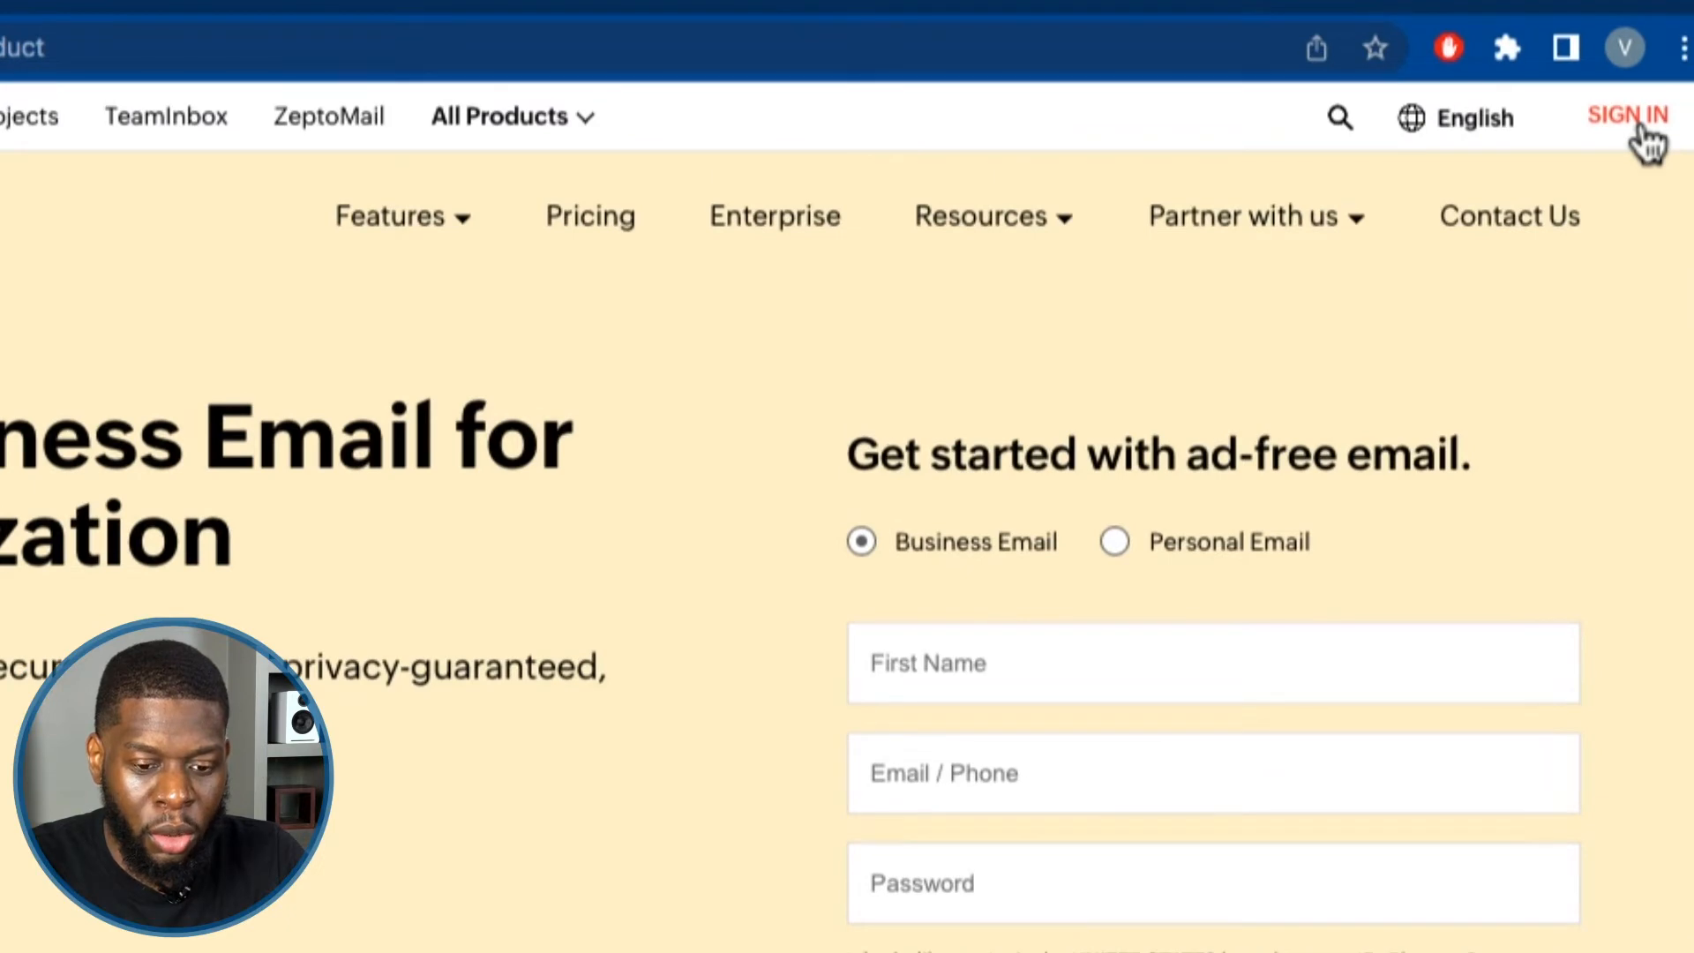
# Sign in to Zoho Mail with the support account's e-mail address and password.
pyautogui.click(1643, 131)
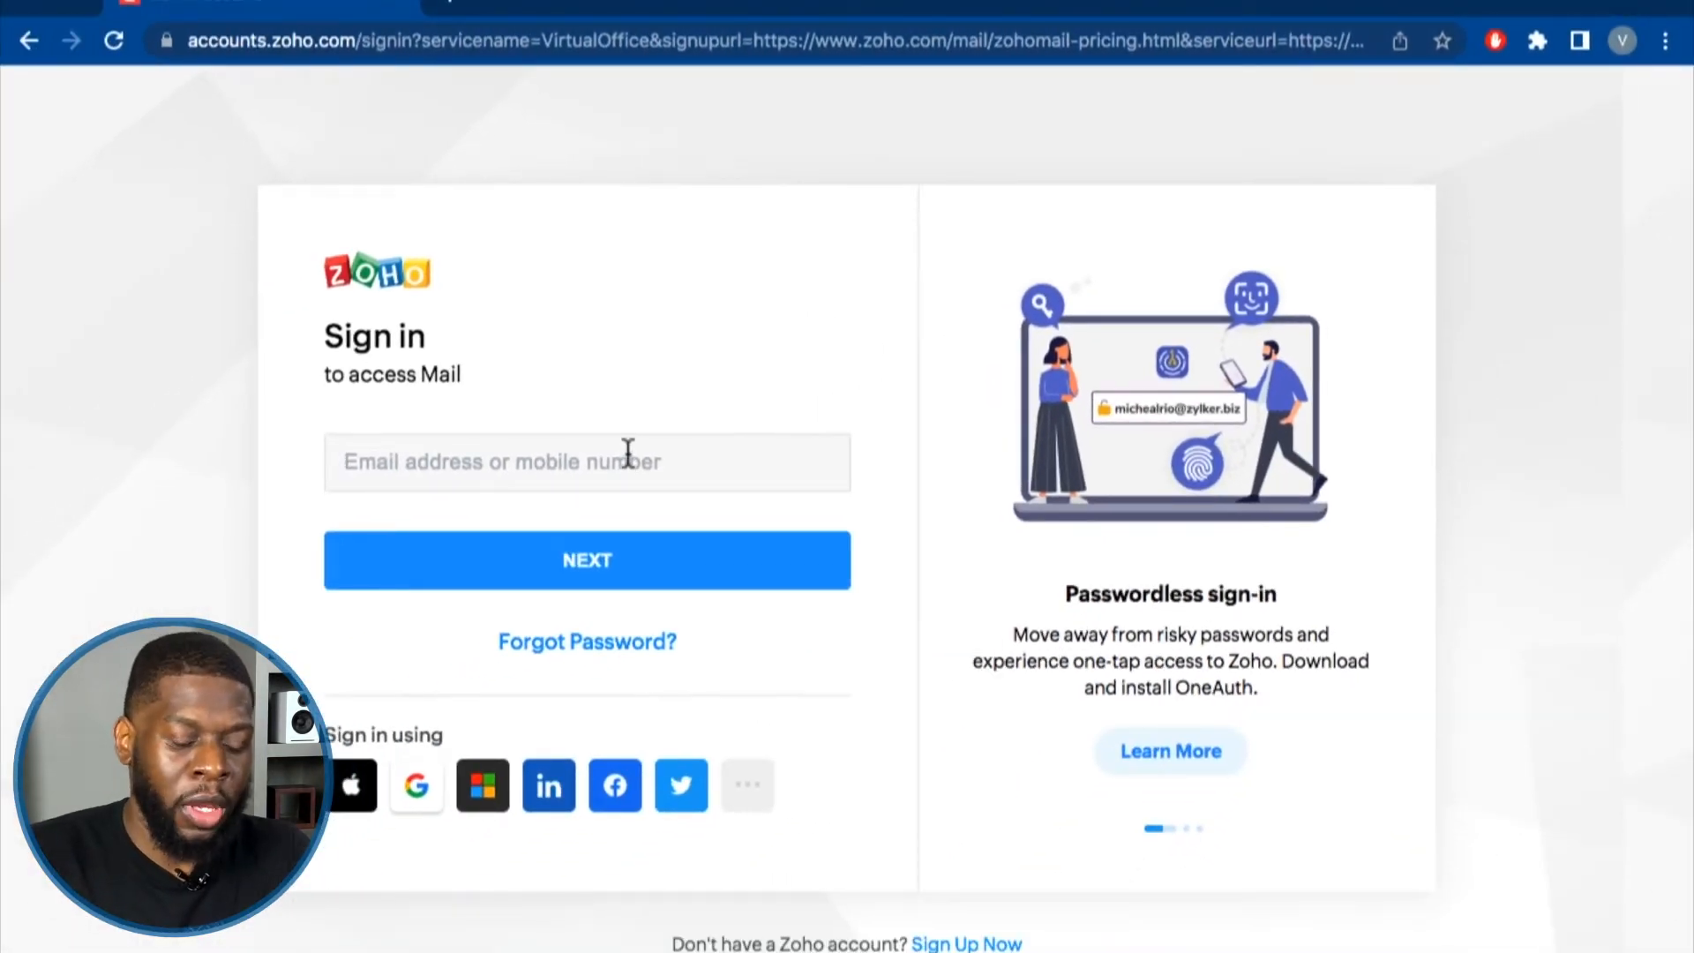
pyautogui.click(627, 452)
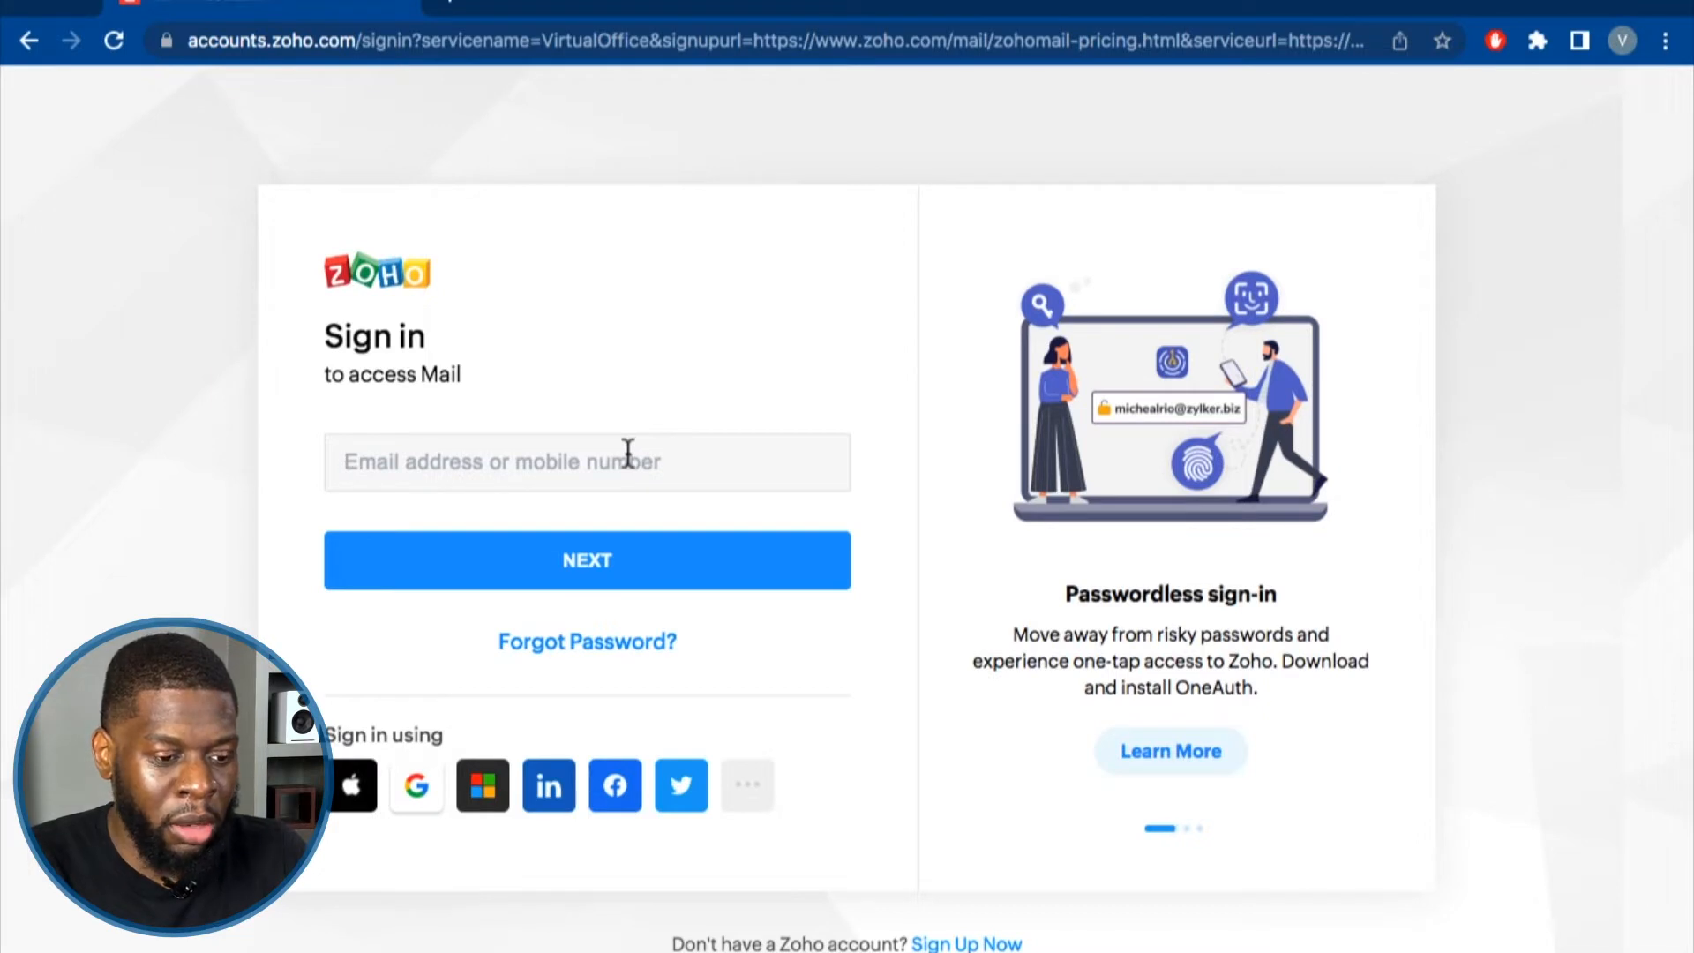
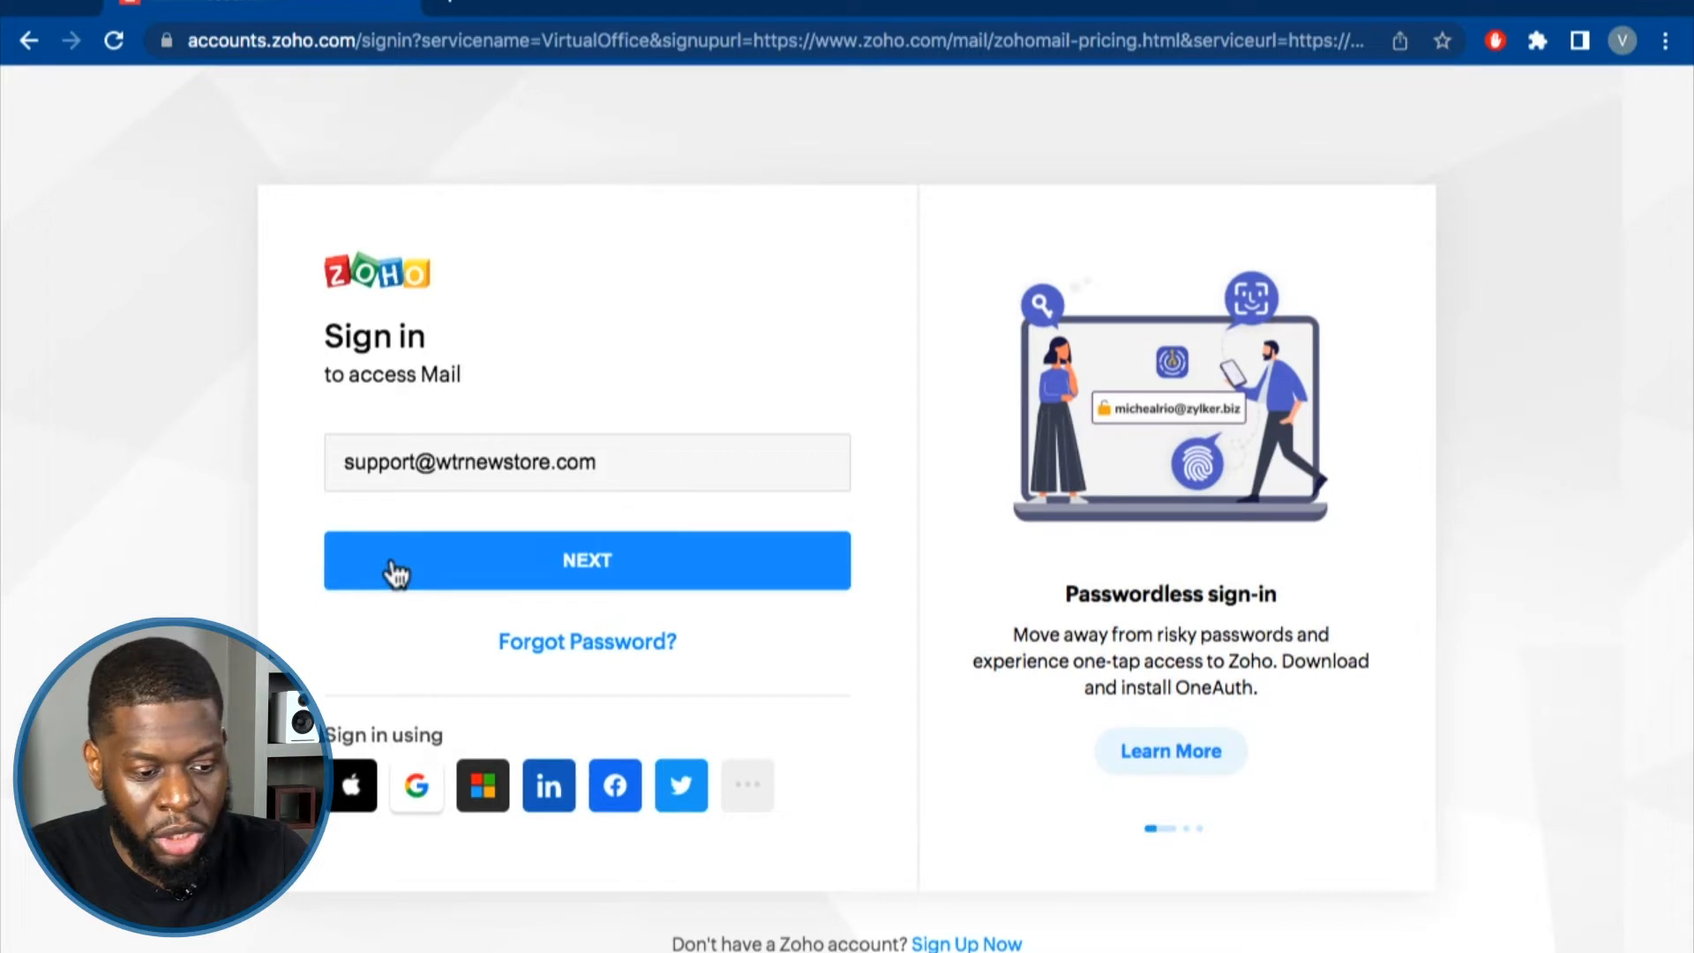
pyautogui.click(455, 567)
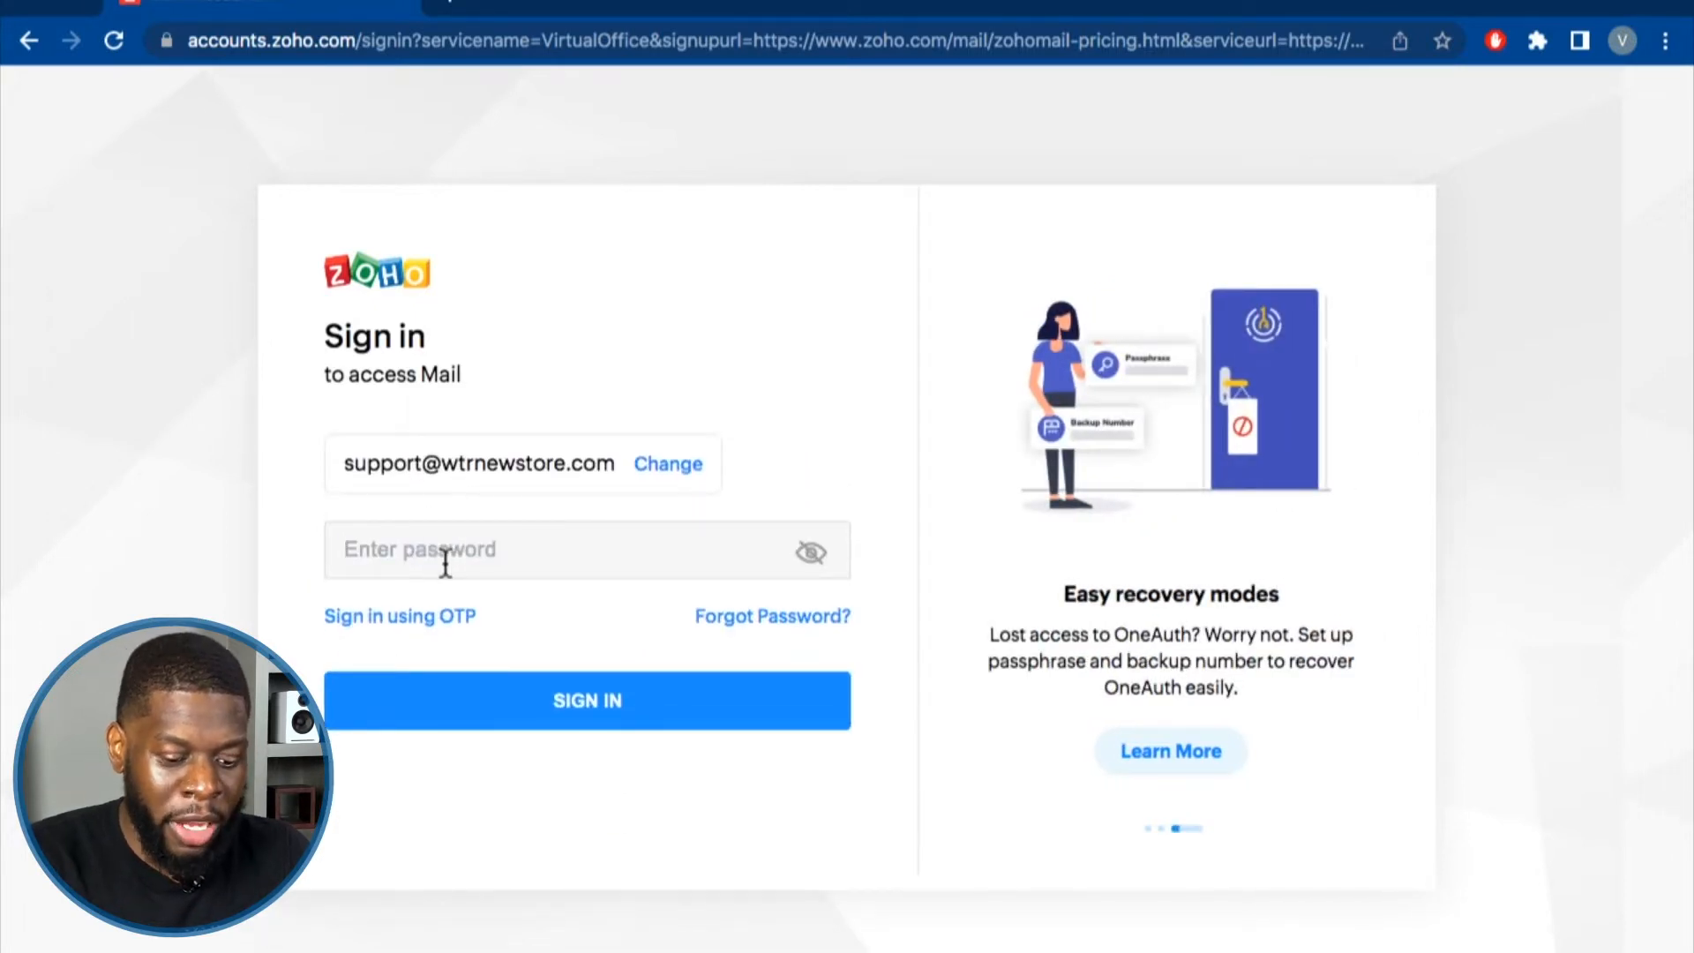
pyautogui.write('••••')
pyautogui.press('Return')
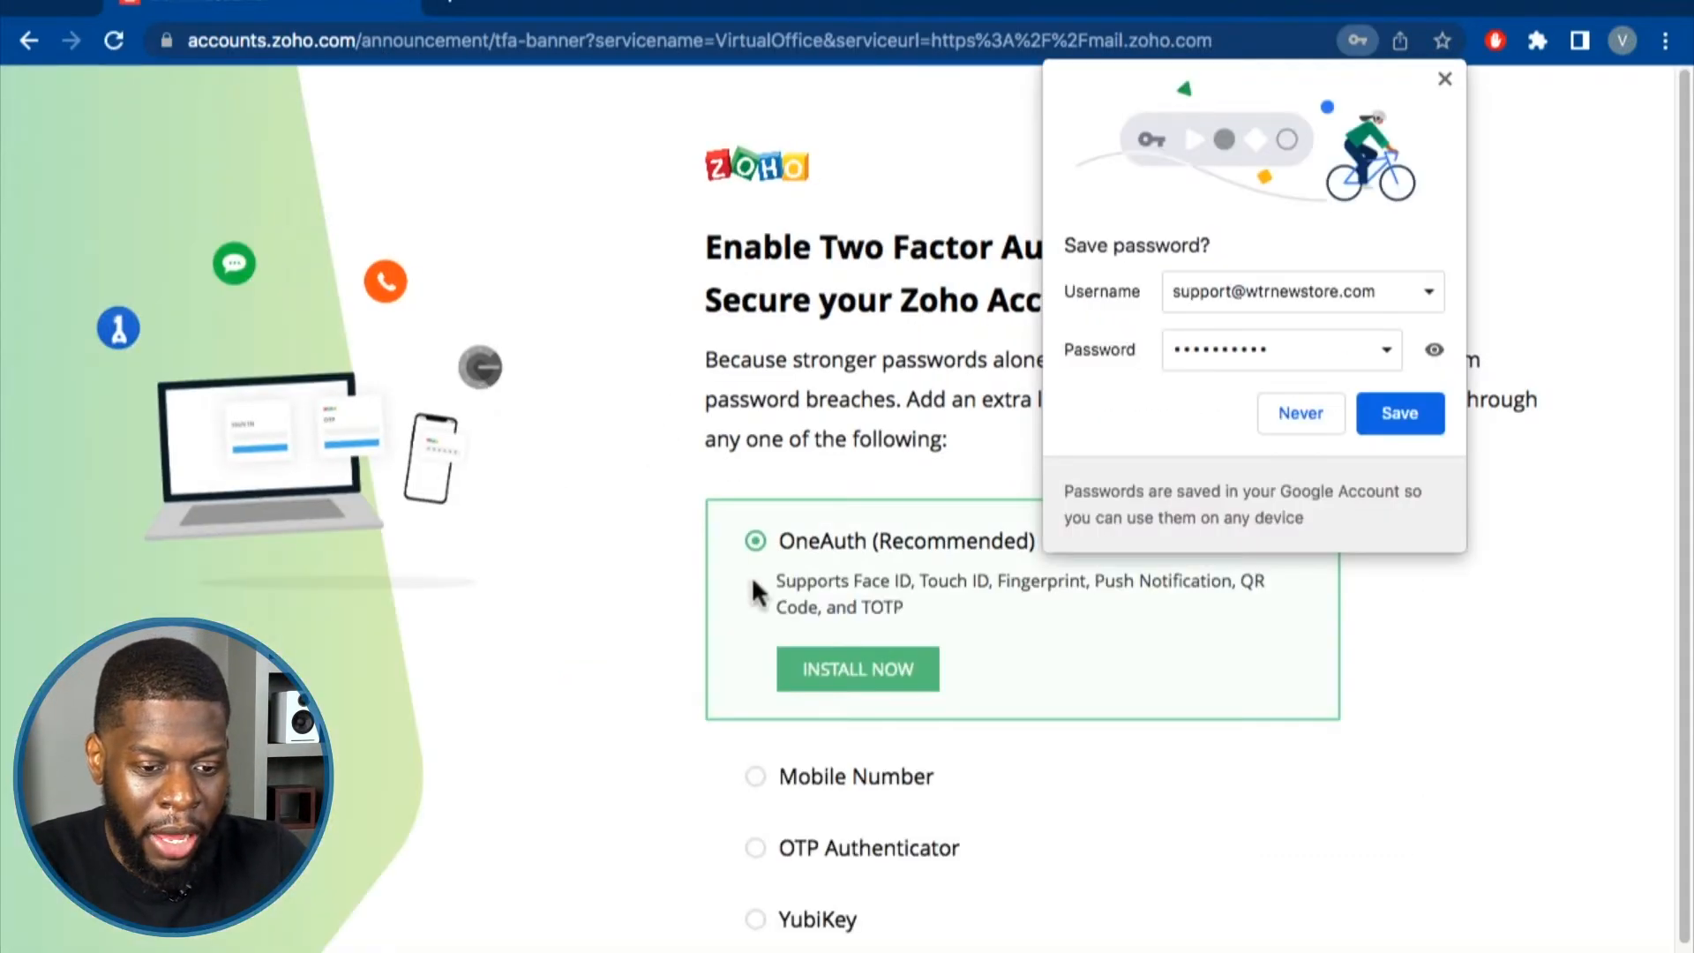
# Decline Chrome's password save, choose Mobile Number, and postpone two-factor setup with Remind me later.
pyautogui.click(1301, 414)
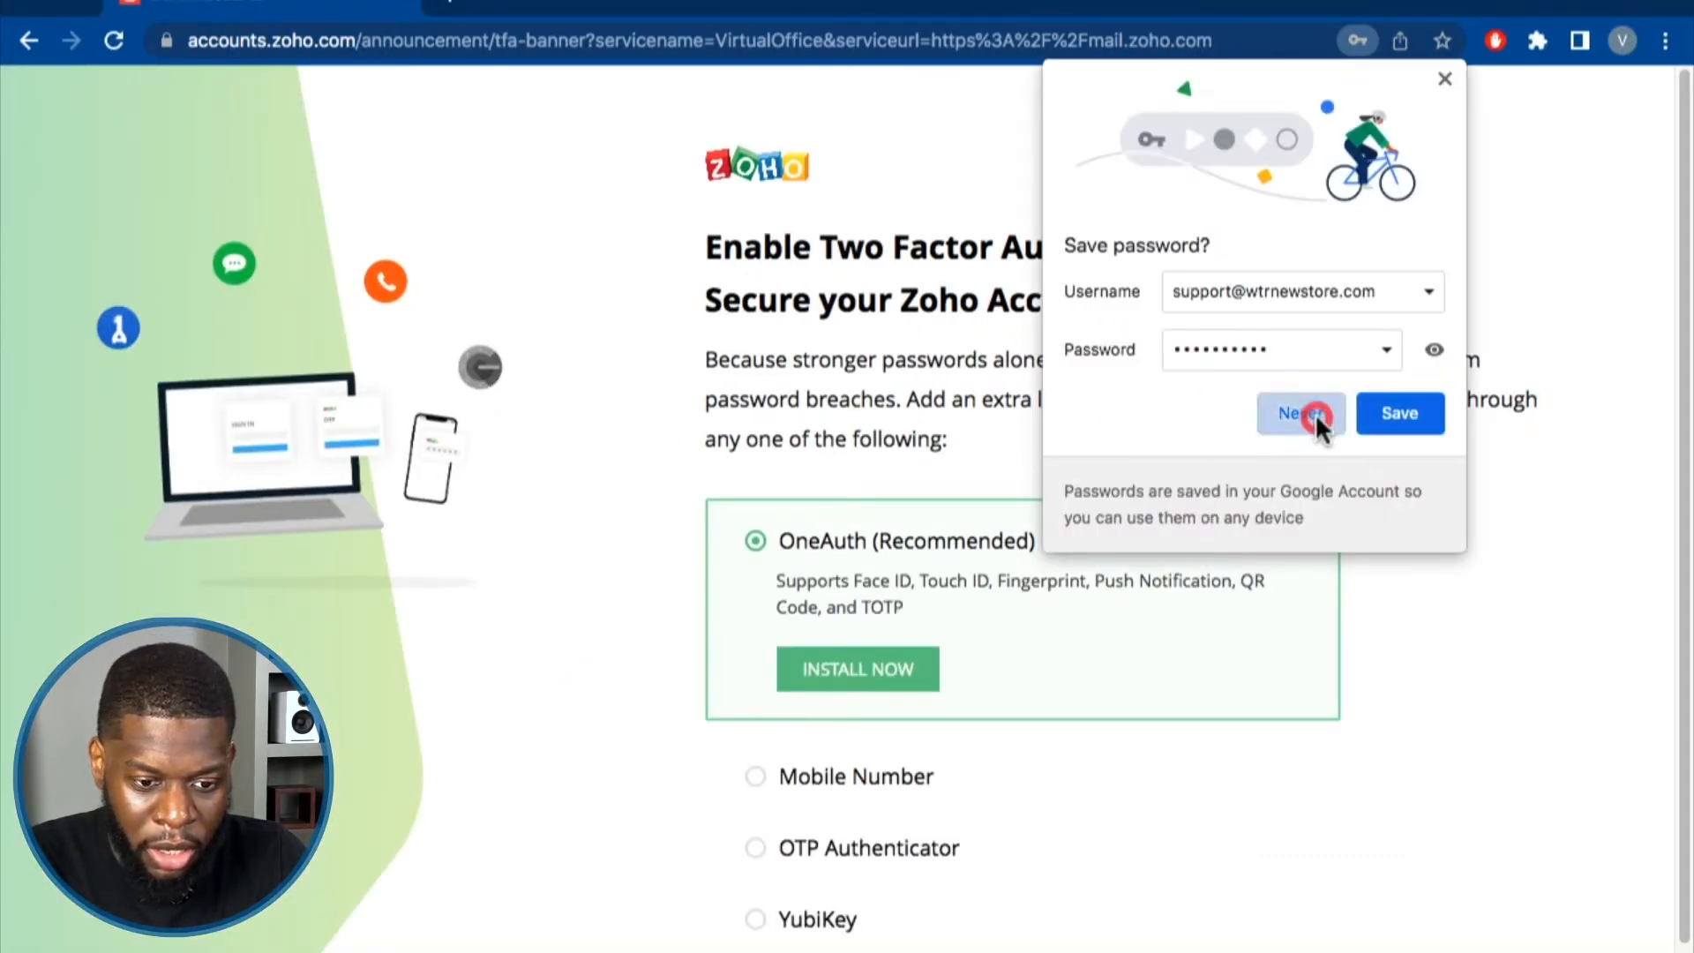
pyautogui.scroll(-1, 750, 256)
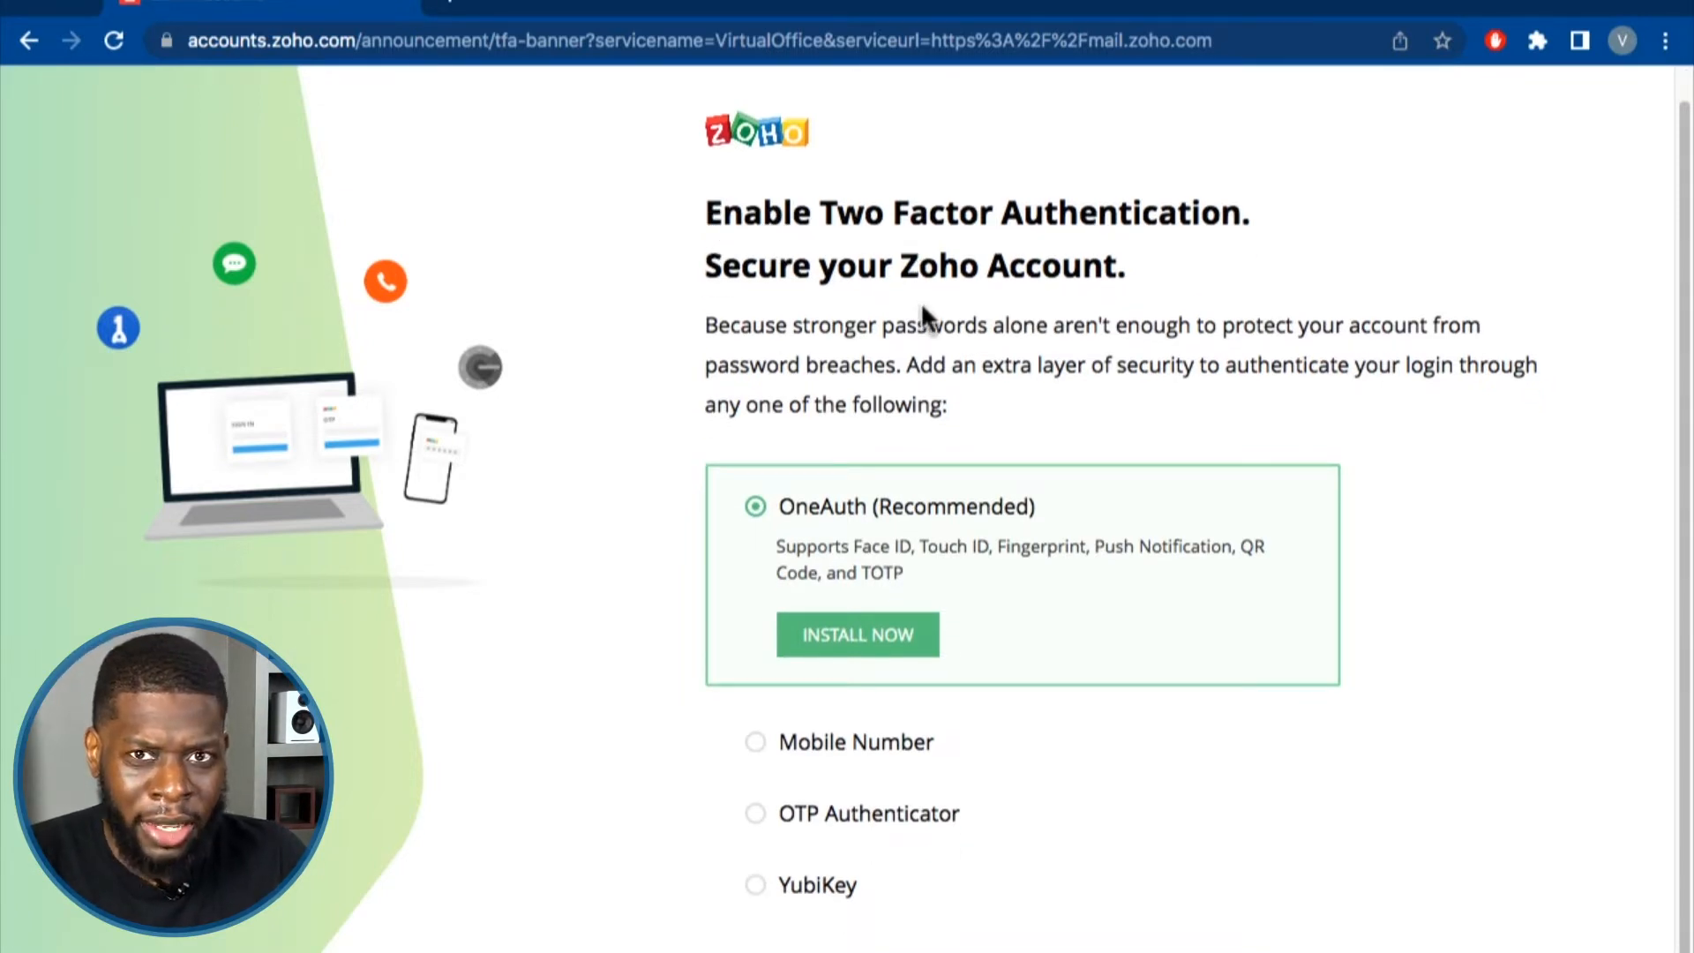
pyautogui.scroll(-1, 775, 386)
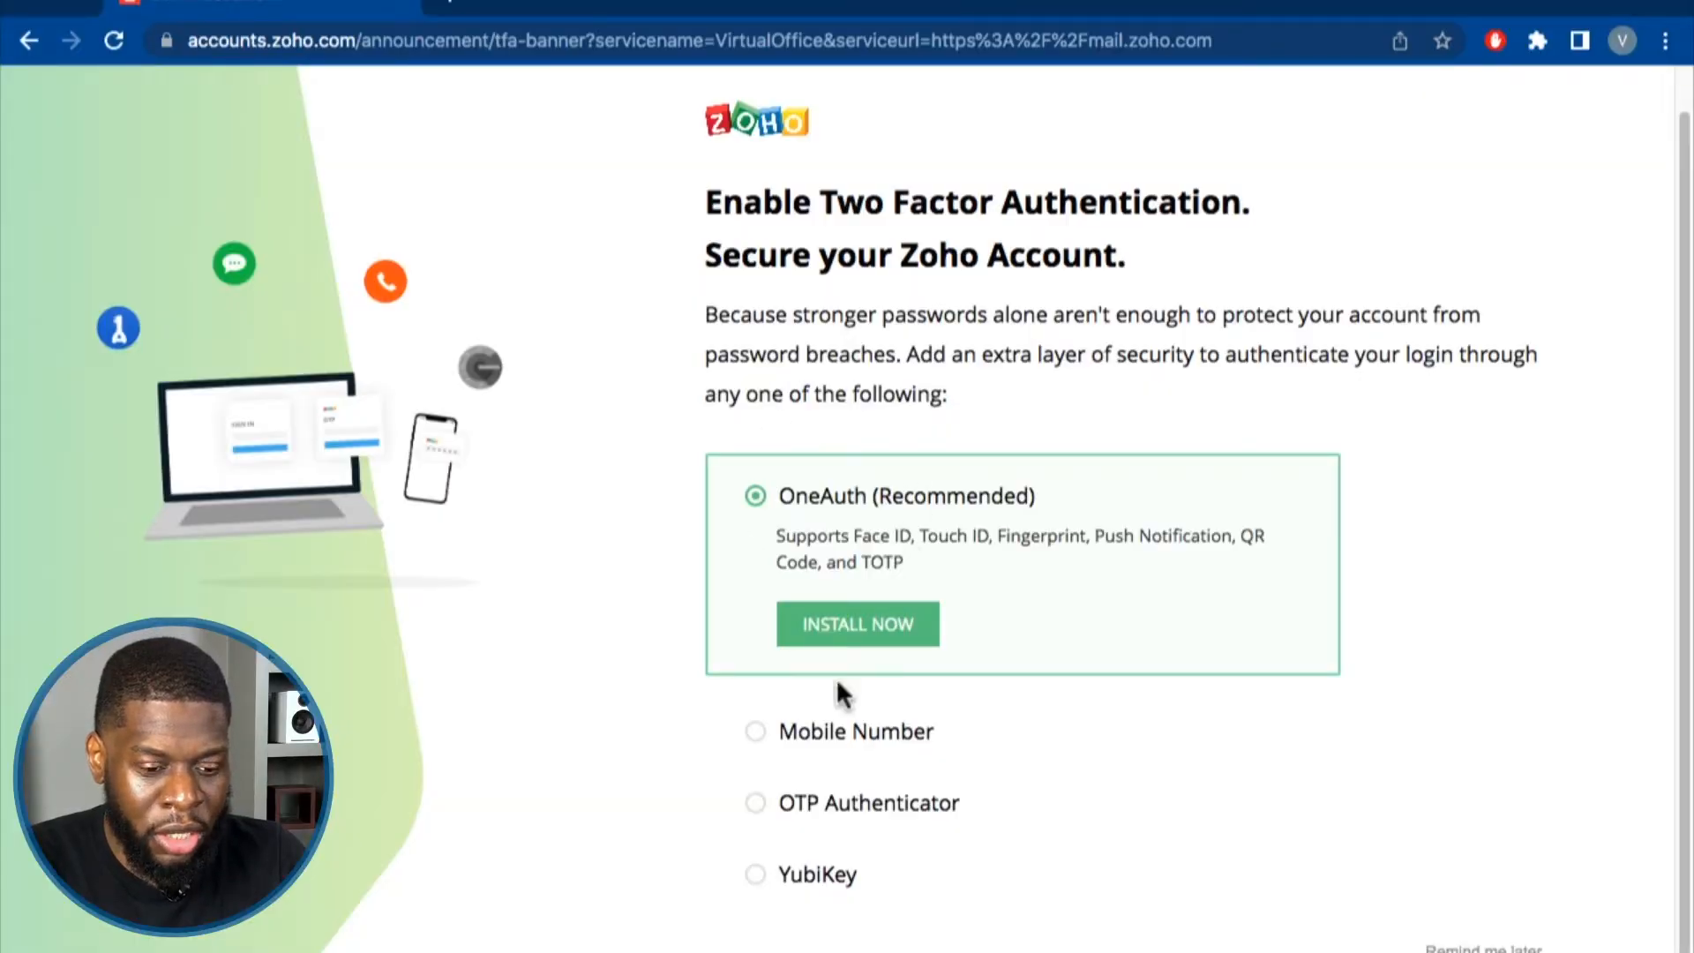
pyautogui.click(770, 723)
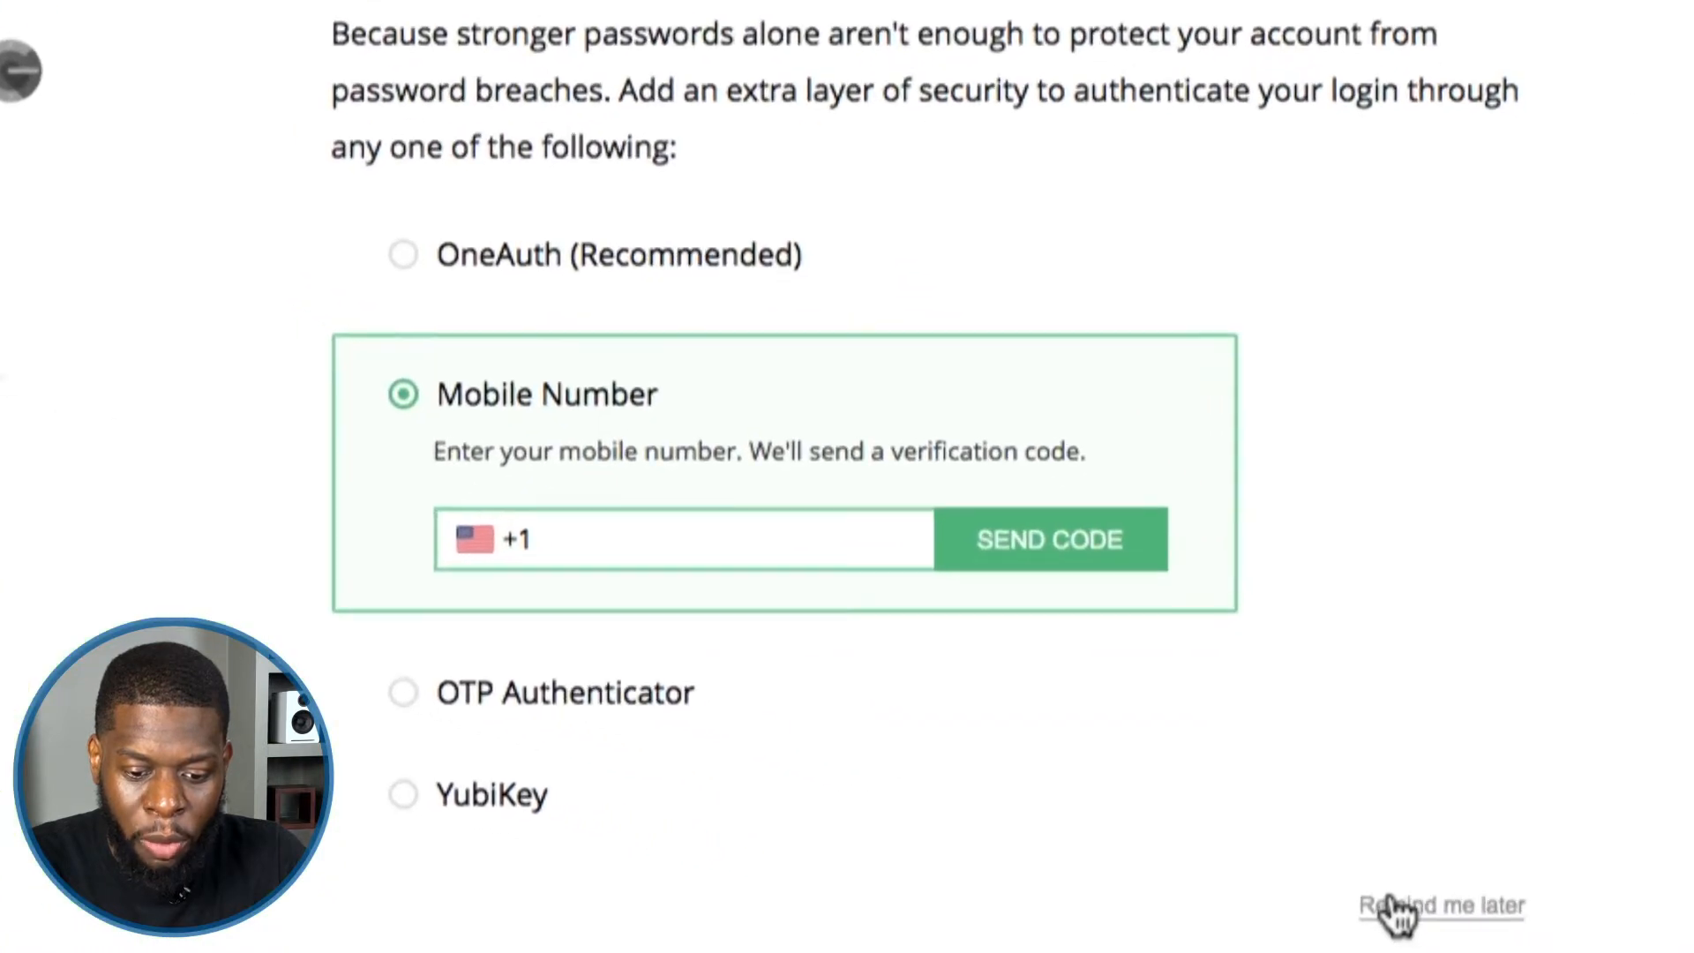
pyautogui.click(1399, 913)
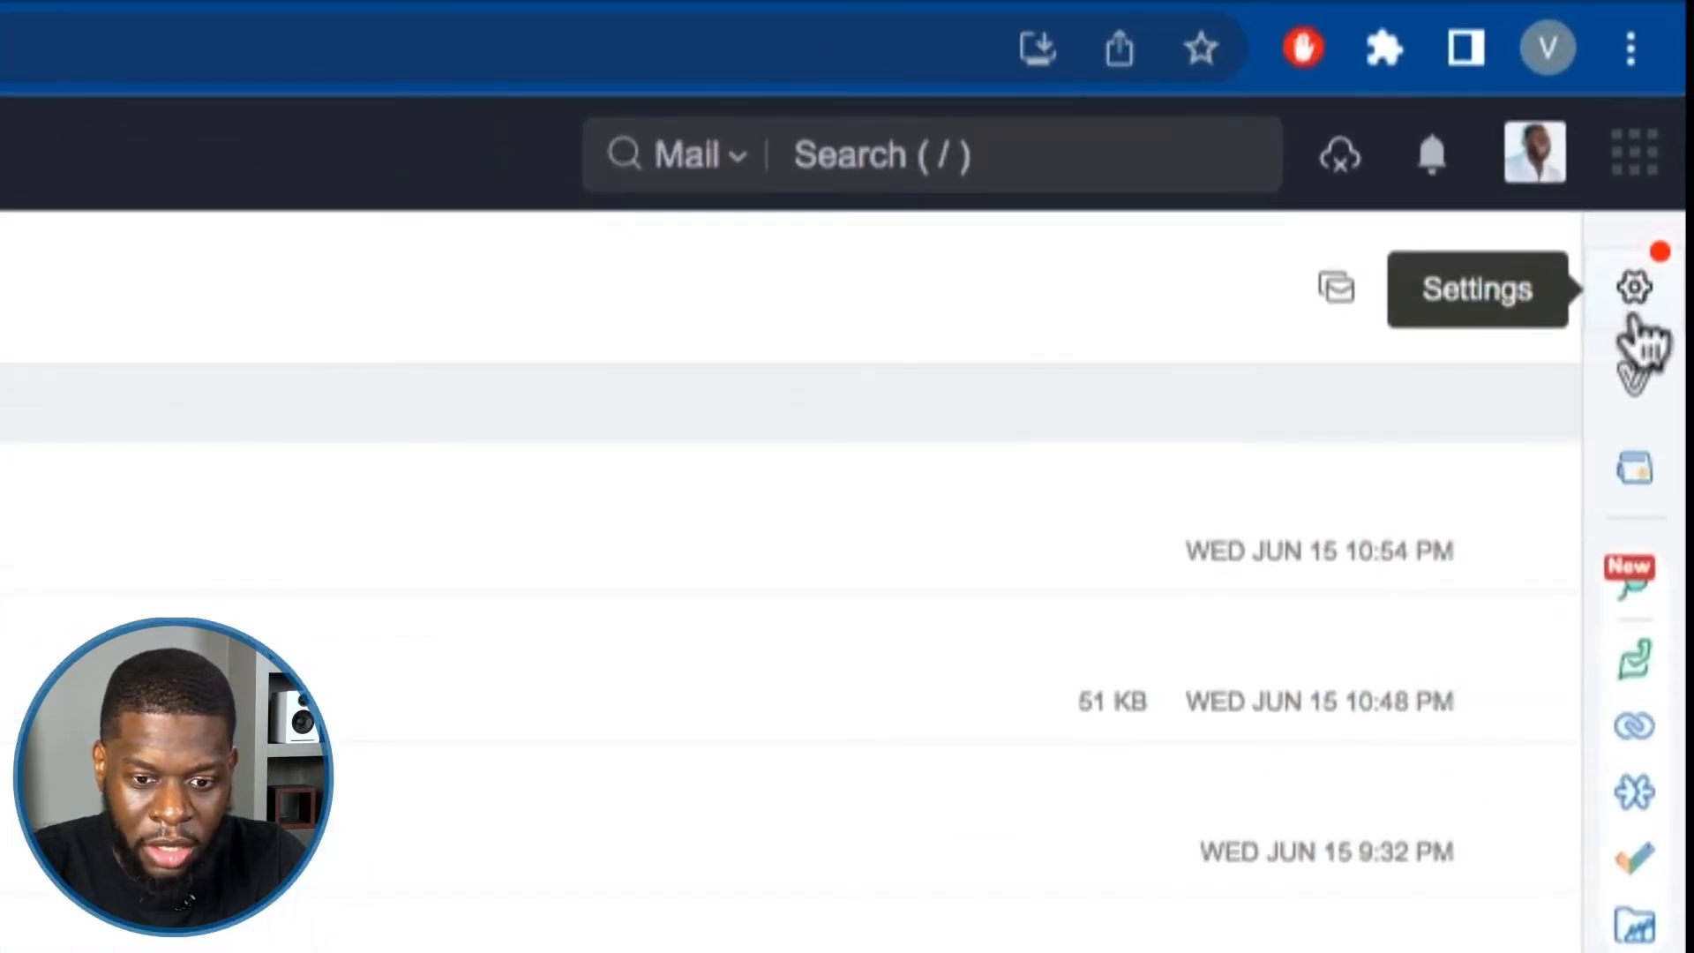
# Dismiss the 'Explore new settings' announcement shown from the Settings gear.
pyautogui.click(1635, 292)
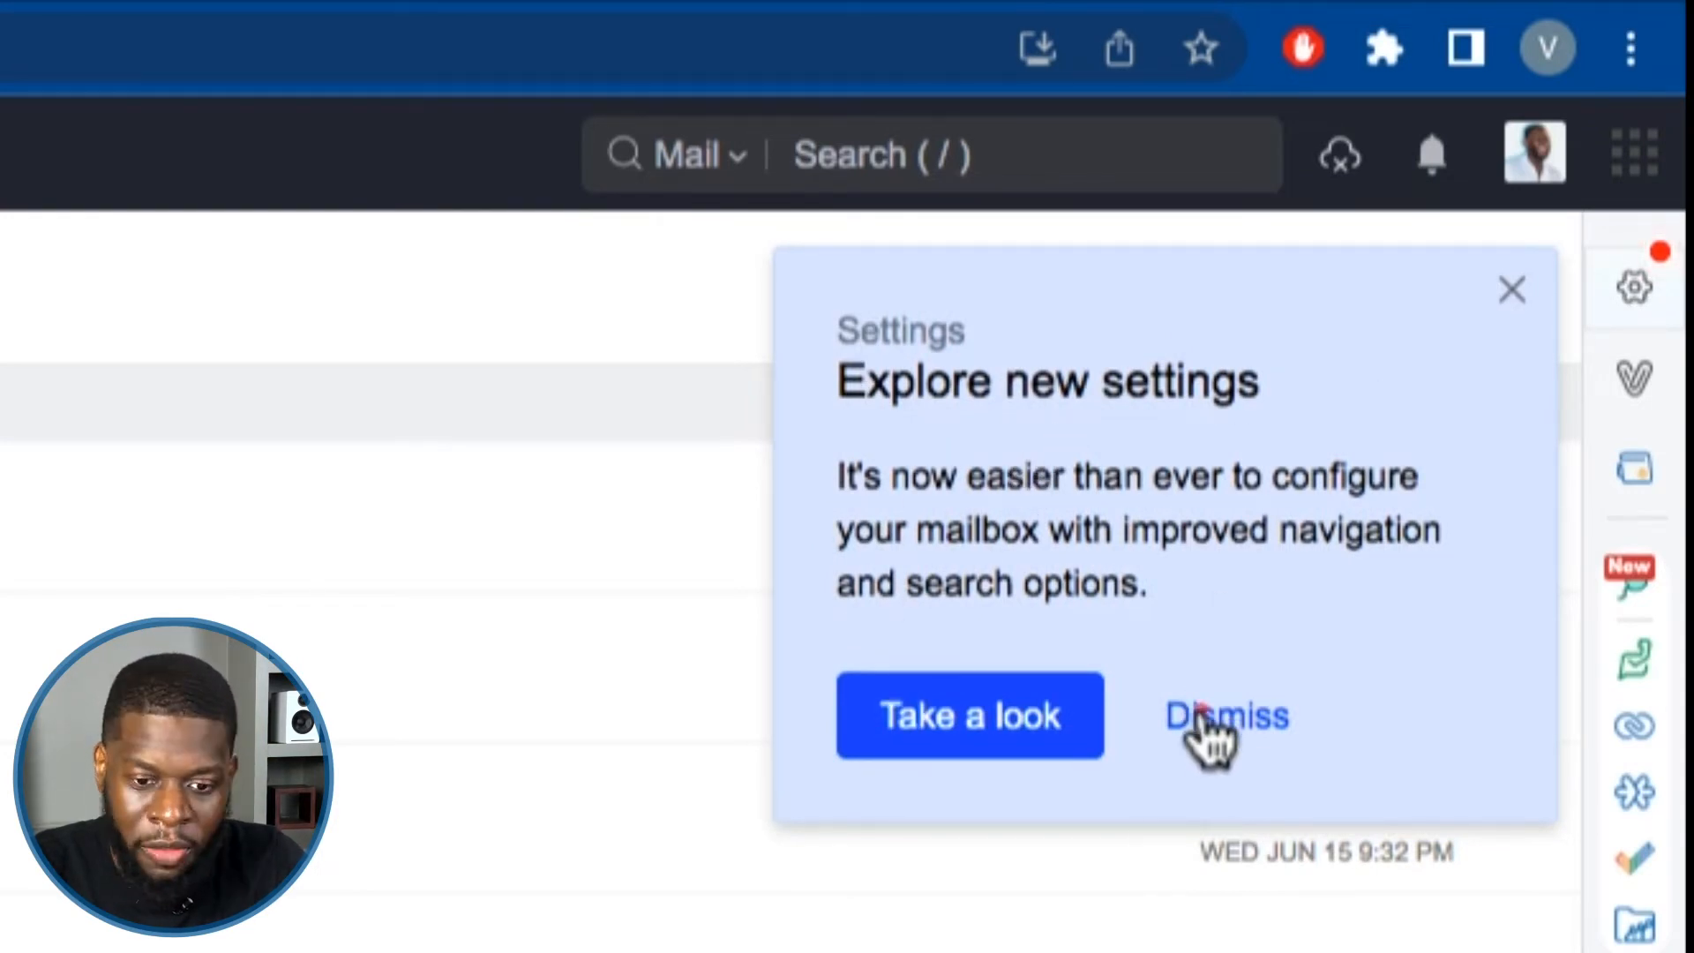
pyautogui.click(1210, 737)
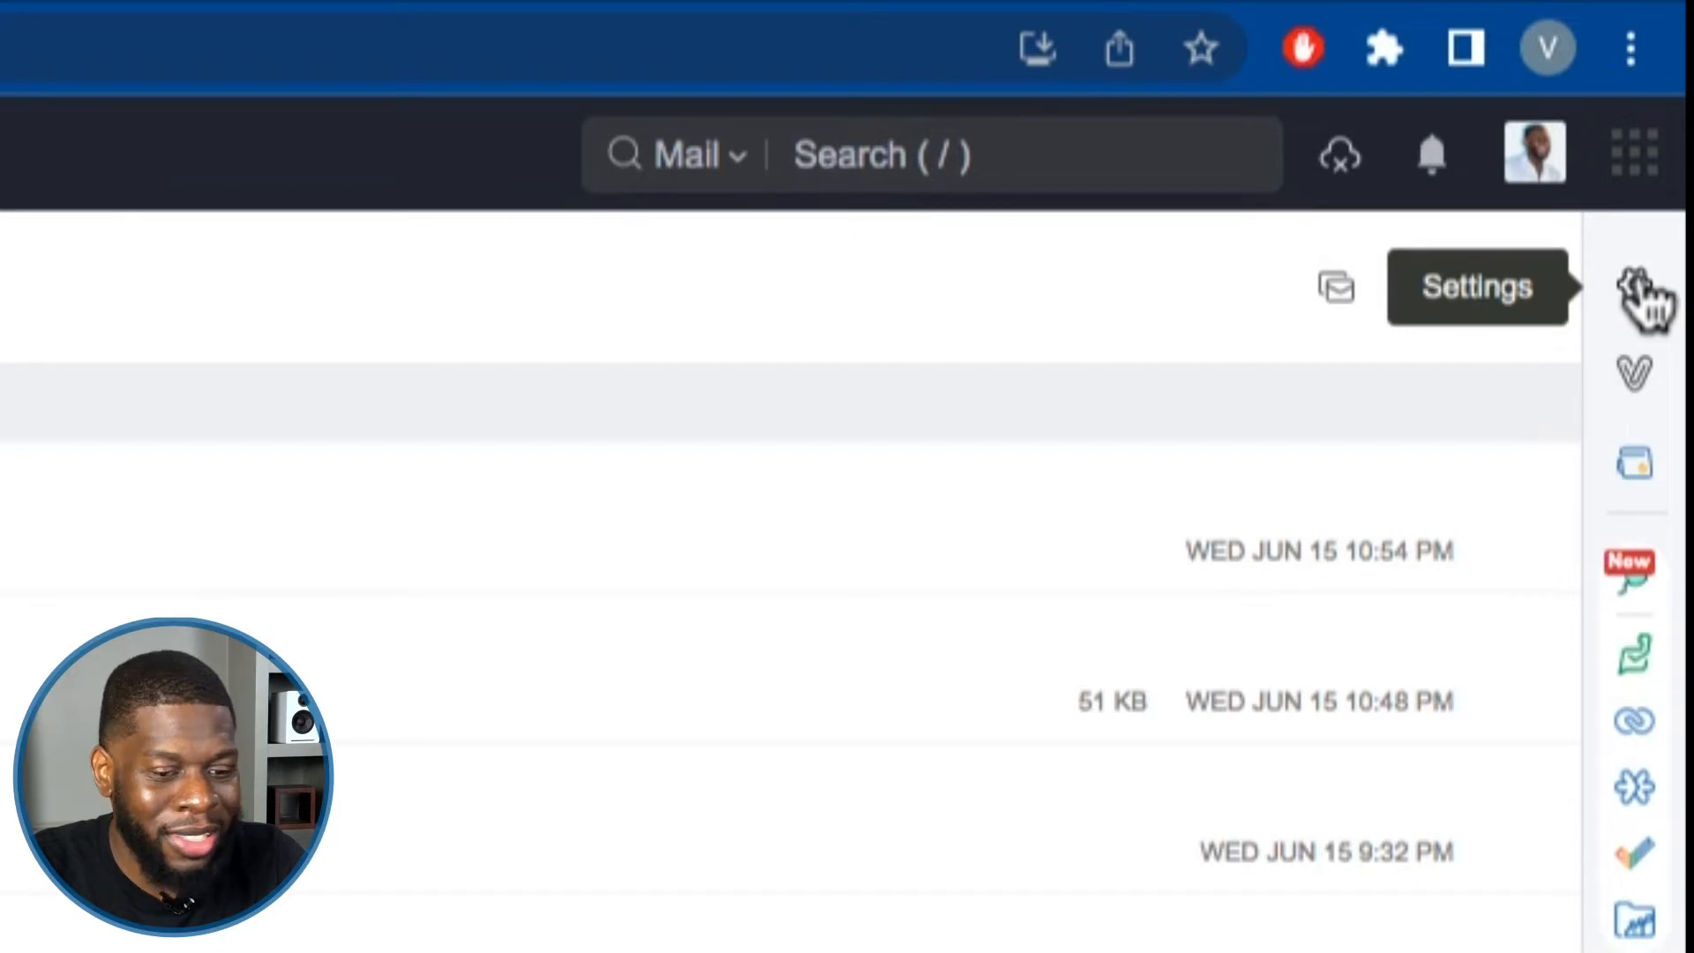
# Open Settings on the System page, keeping Mail settings selected.
pyautogui.click(1637, 289)
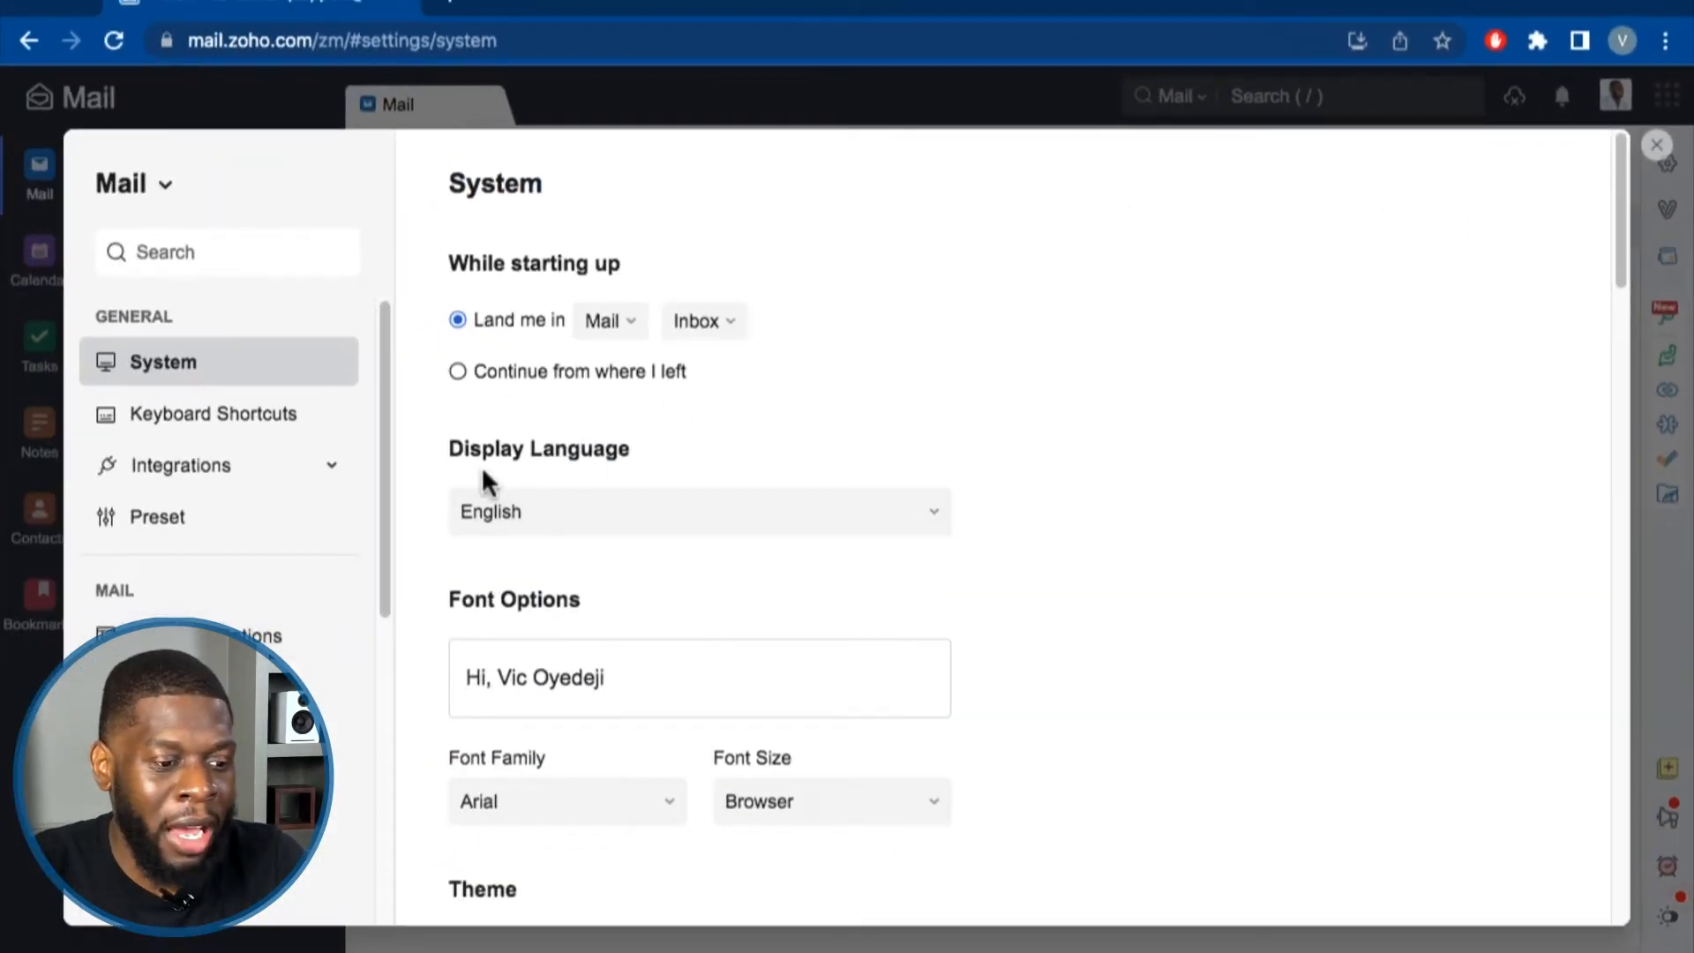
pyautogui.click(145, 191)
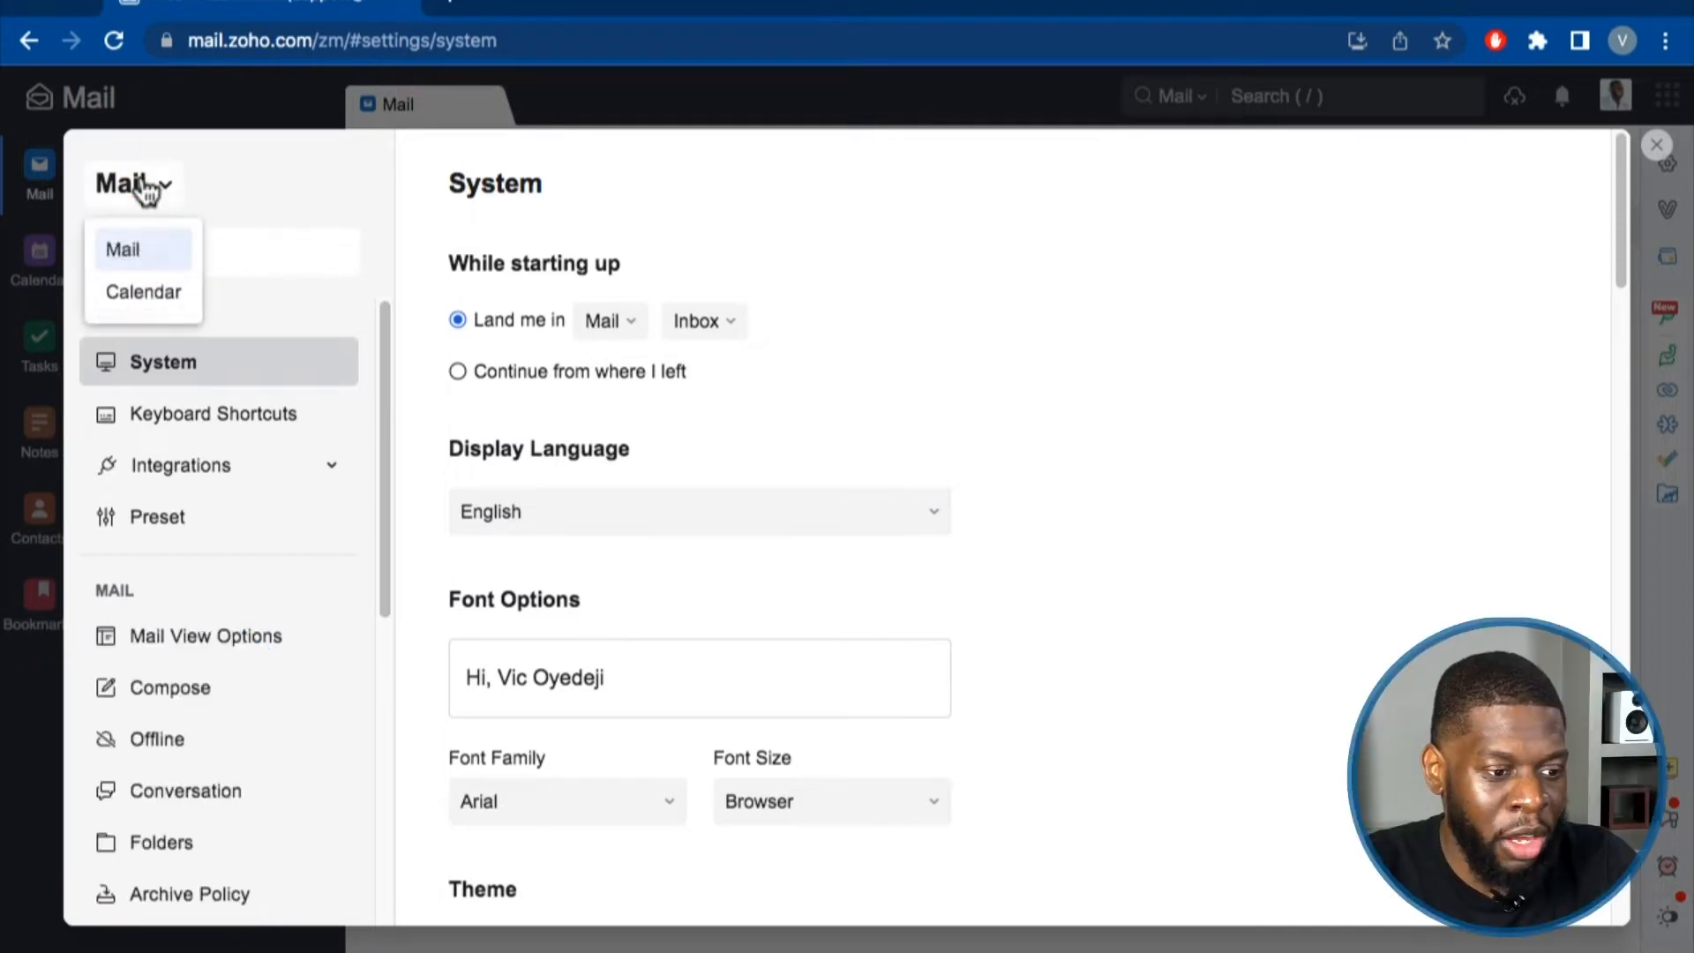
pyautogui.click(366, 217)
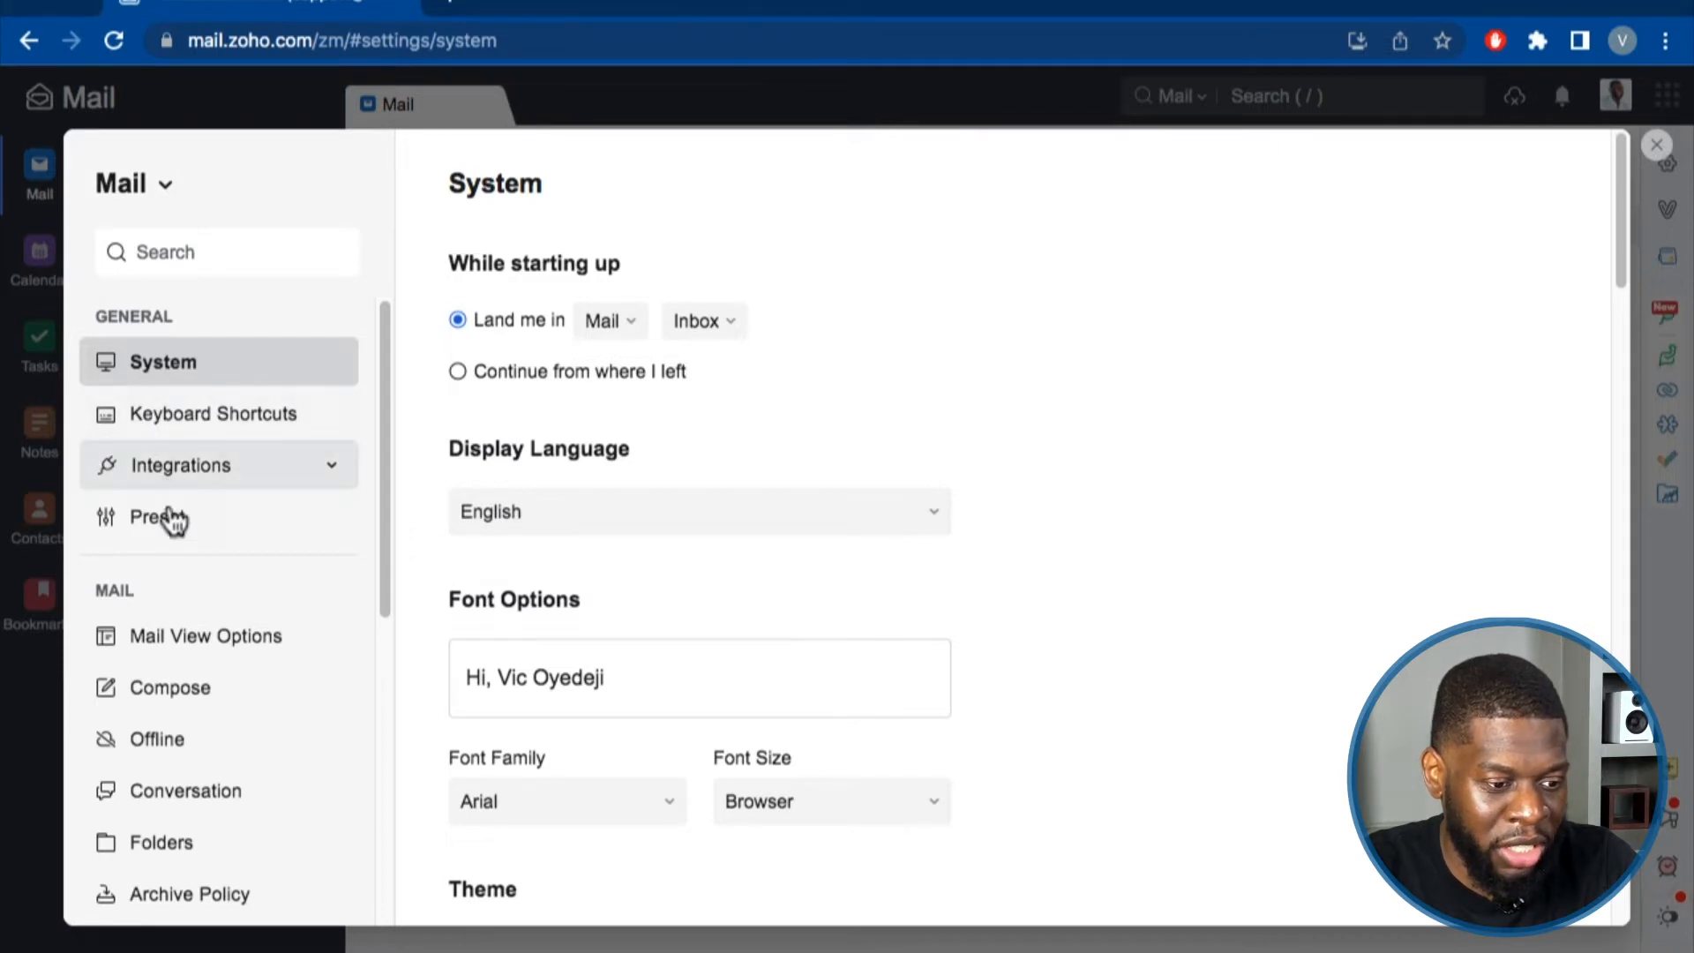
pyautogui.scroll(-7, 161, 547)
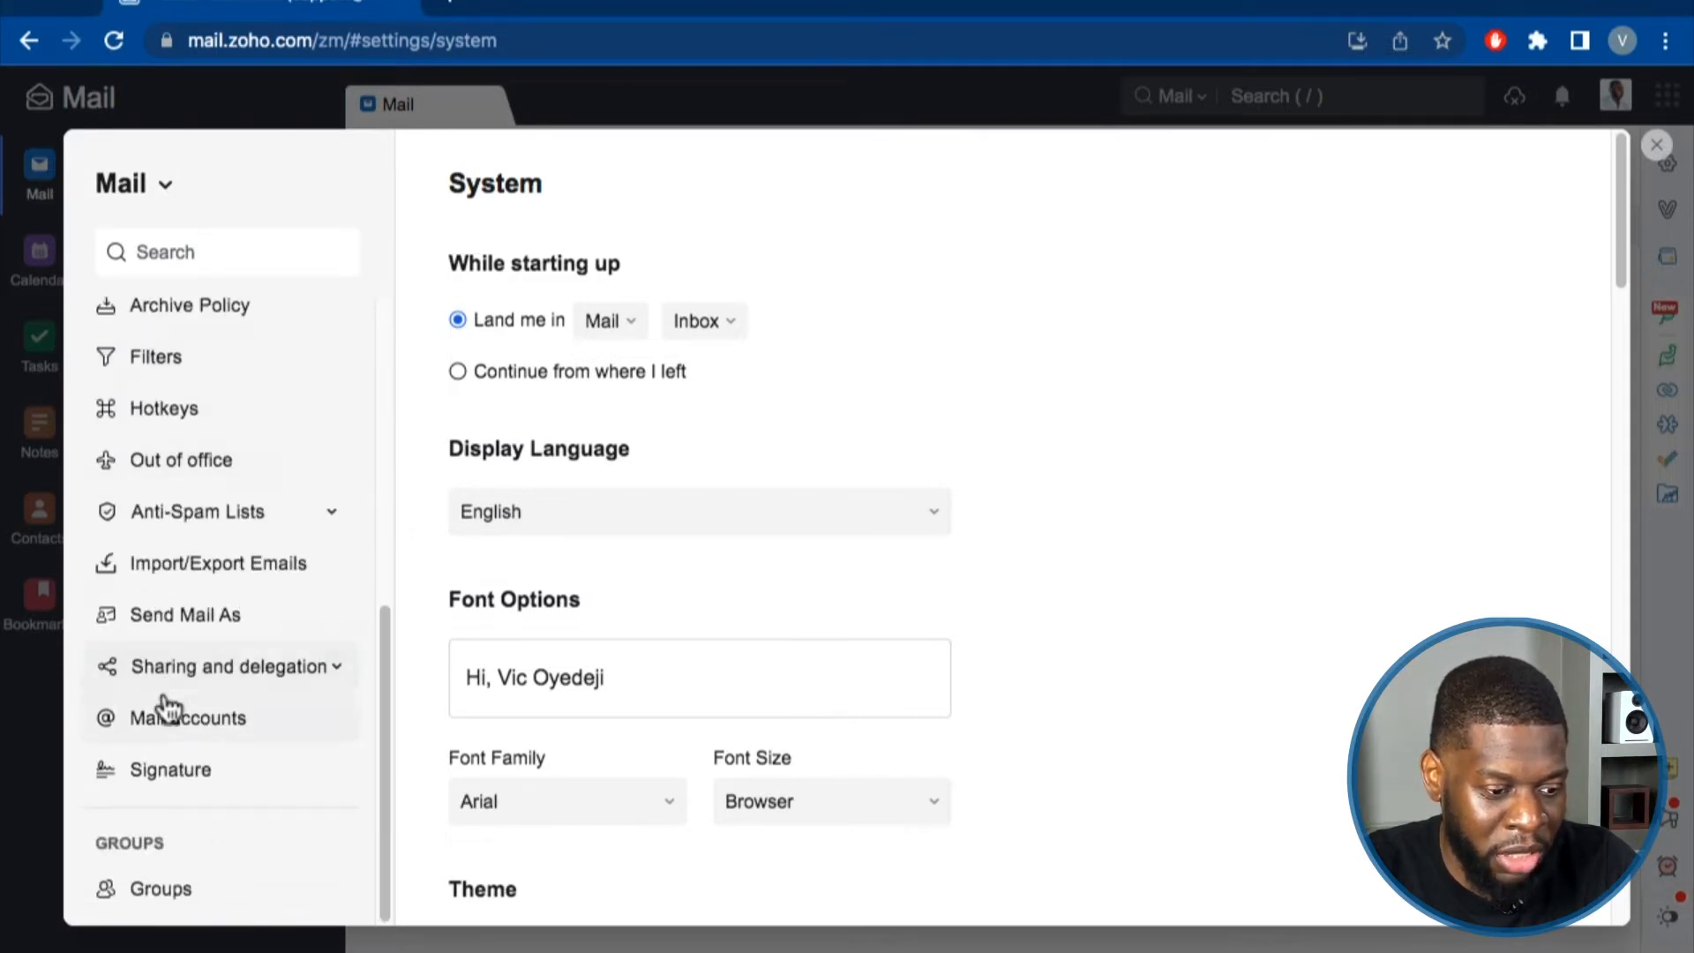
pyautogui.scroll(7, 166, 706)
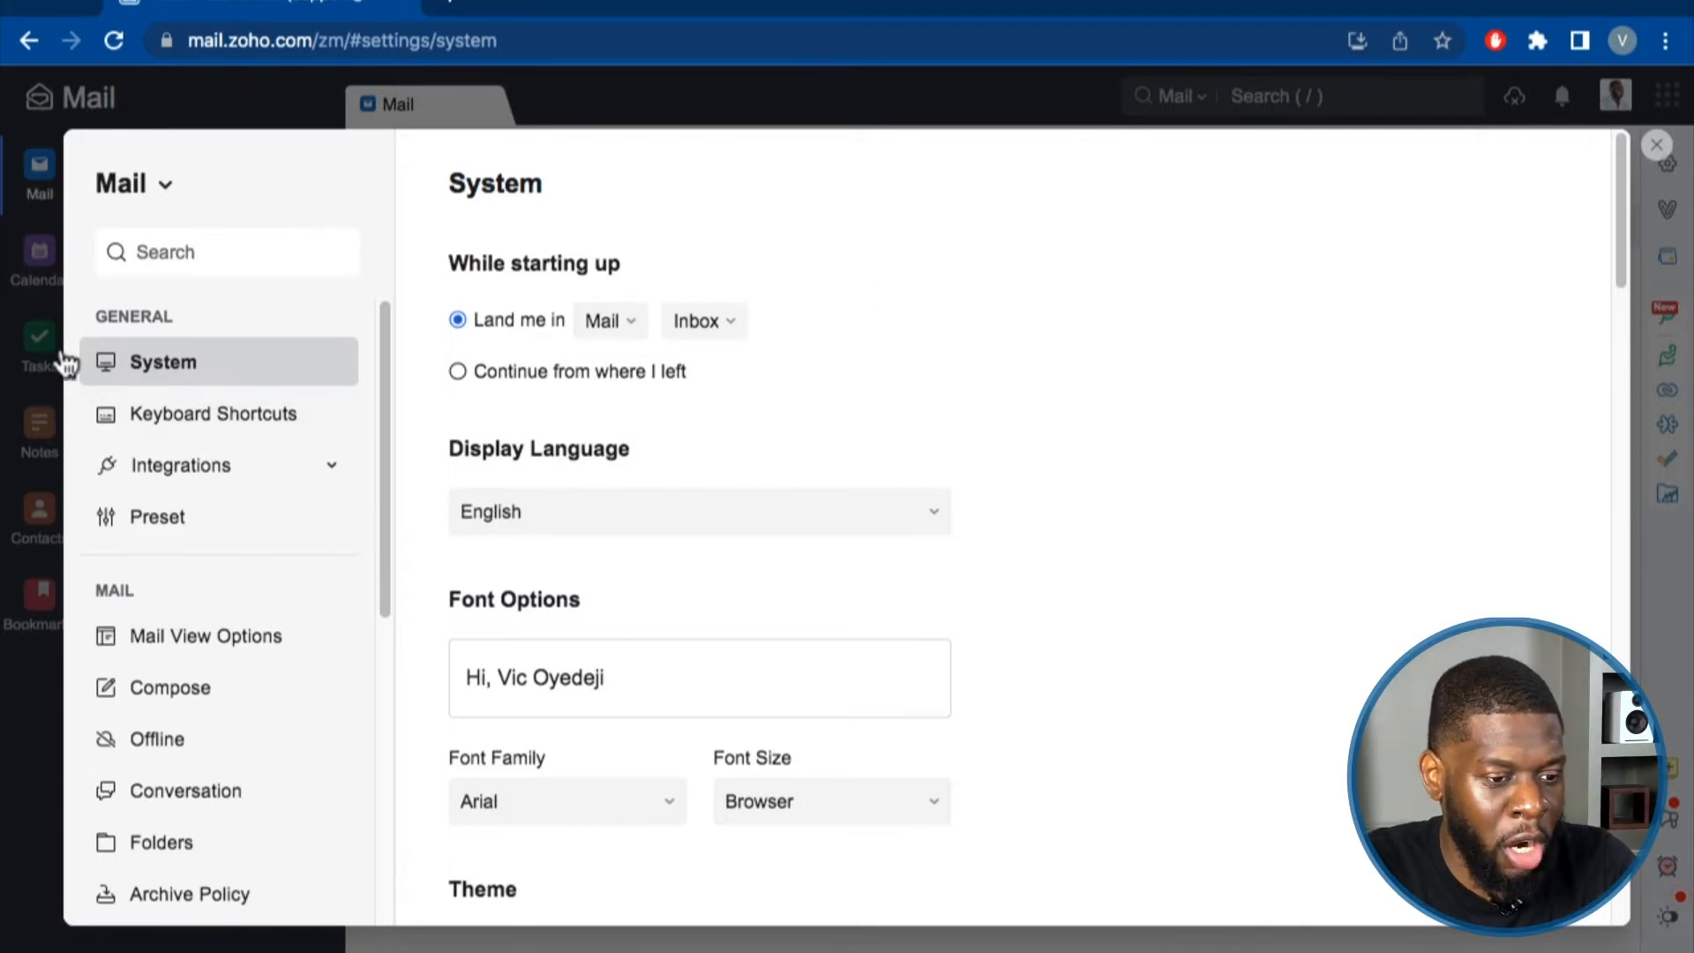
# Try 'Continue from where I left', then return startup to landing in Mail's Inbox.
pyautogui.click(457, 371)
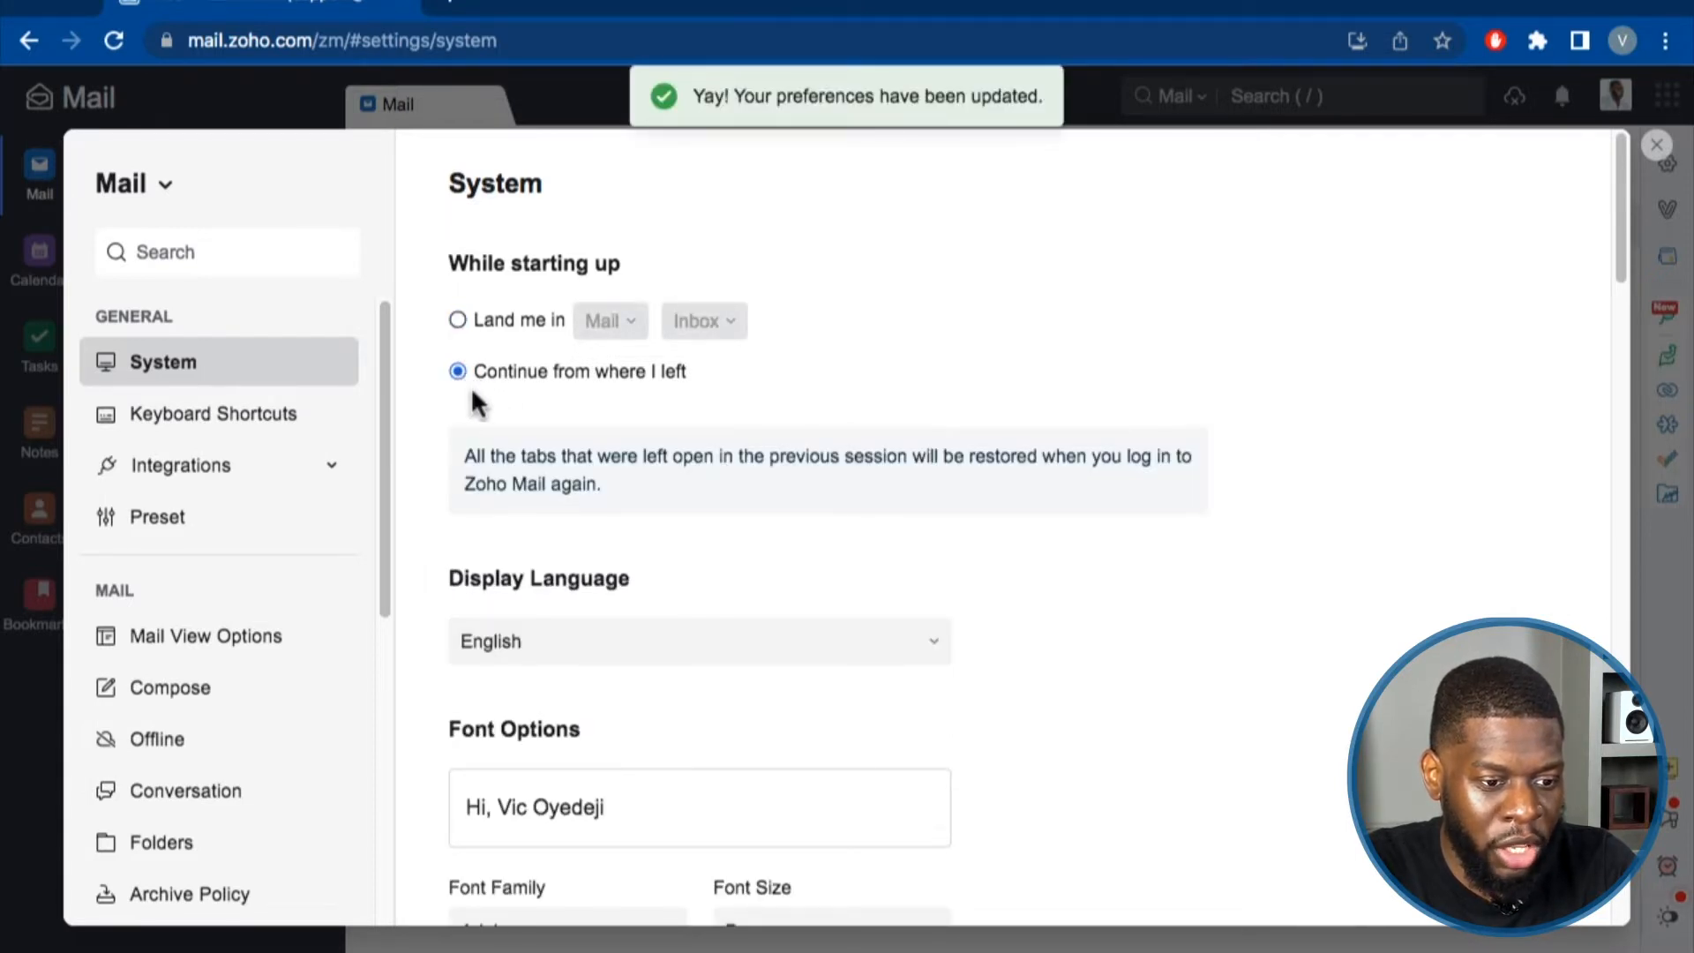
pyautogui.click(459, 319)
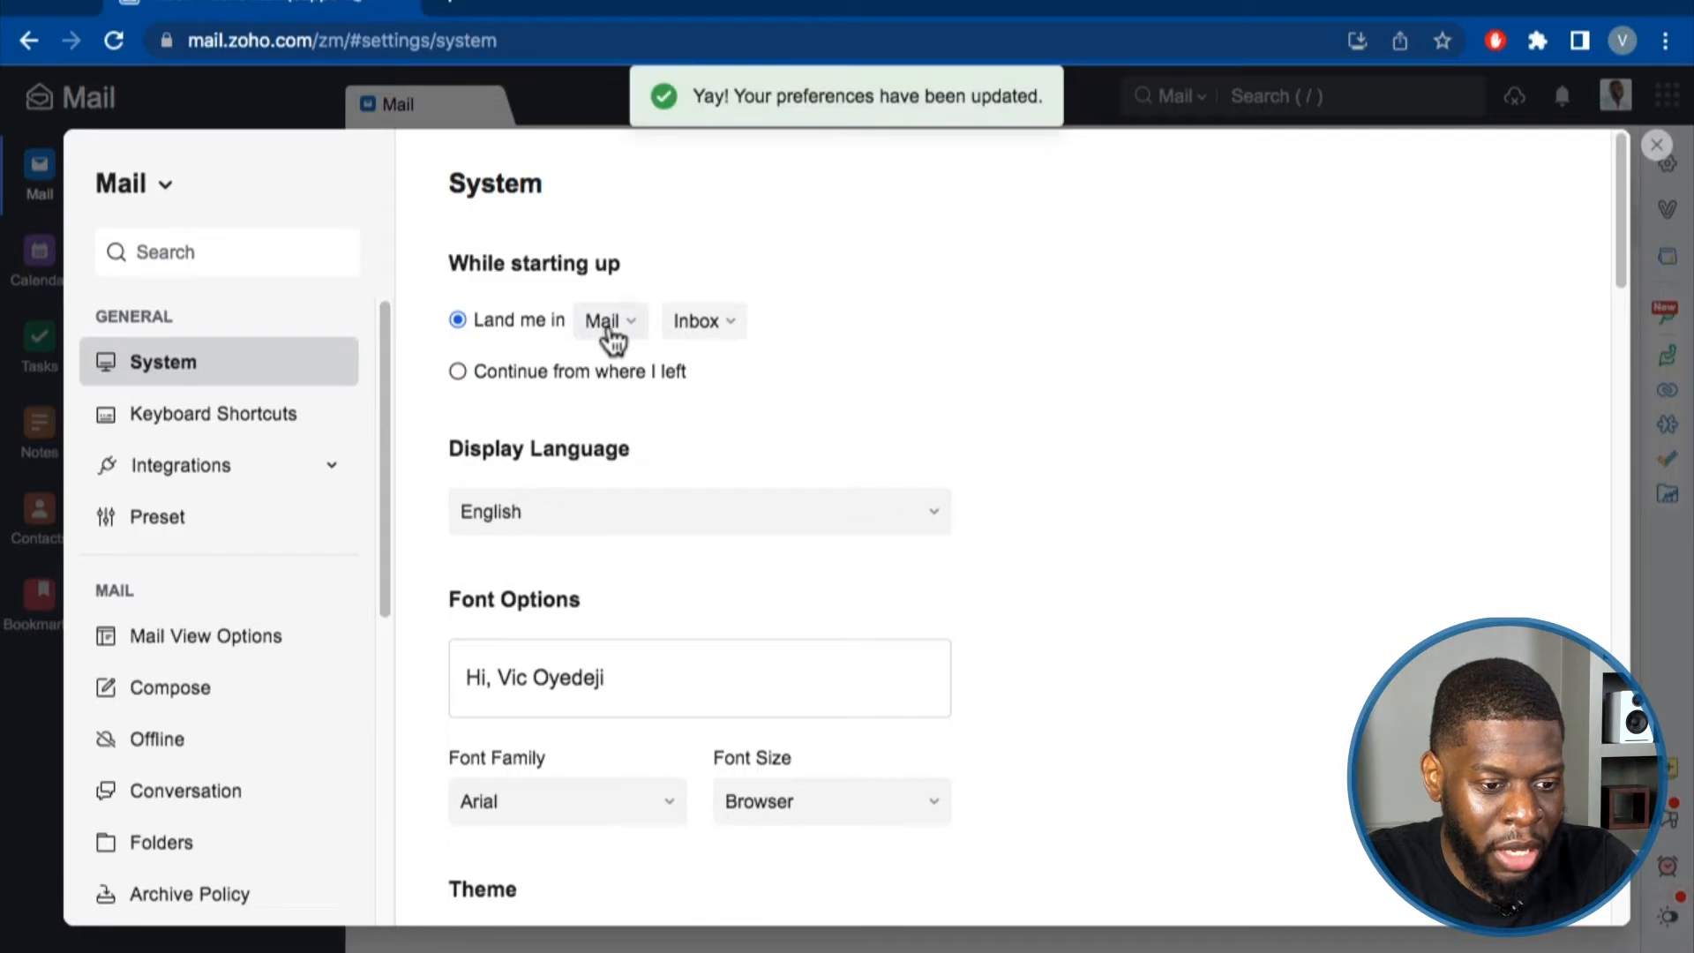
pyautogui.click(686, 321)
pyautogui.click(786, 315)
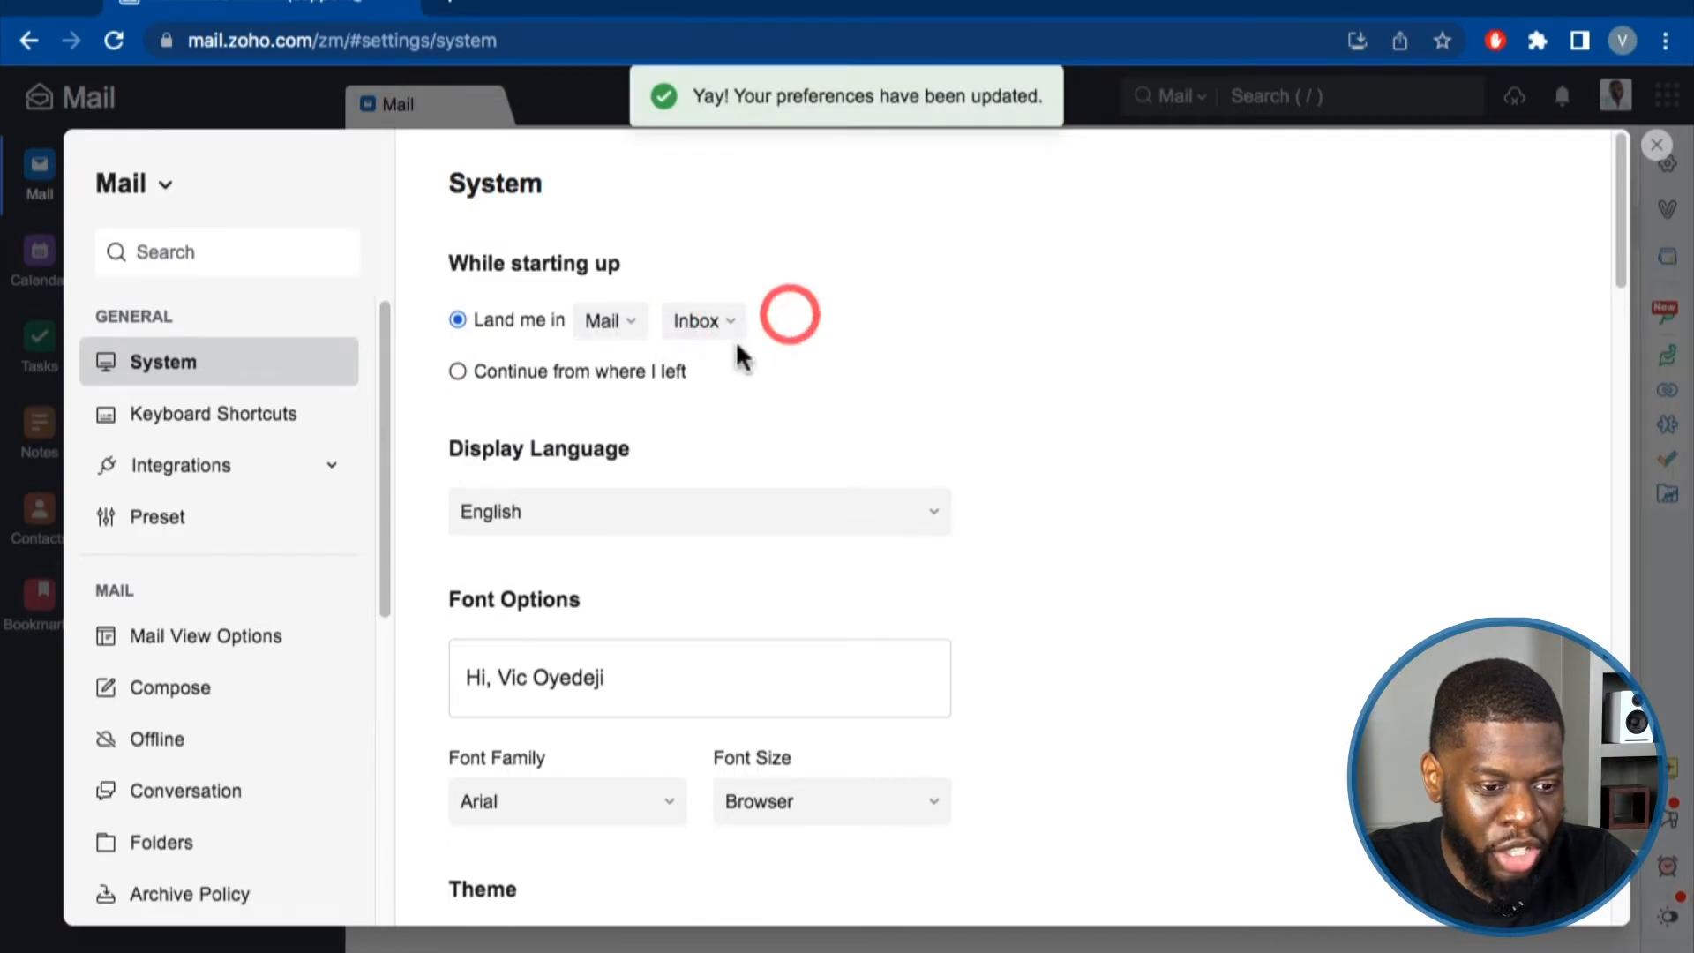
pyautogui.click(633, 337)
pyautogui.click(637, 330)
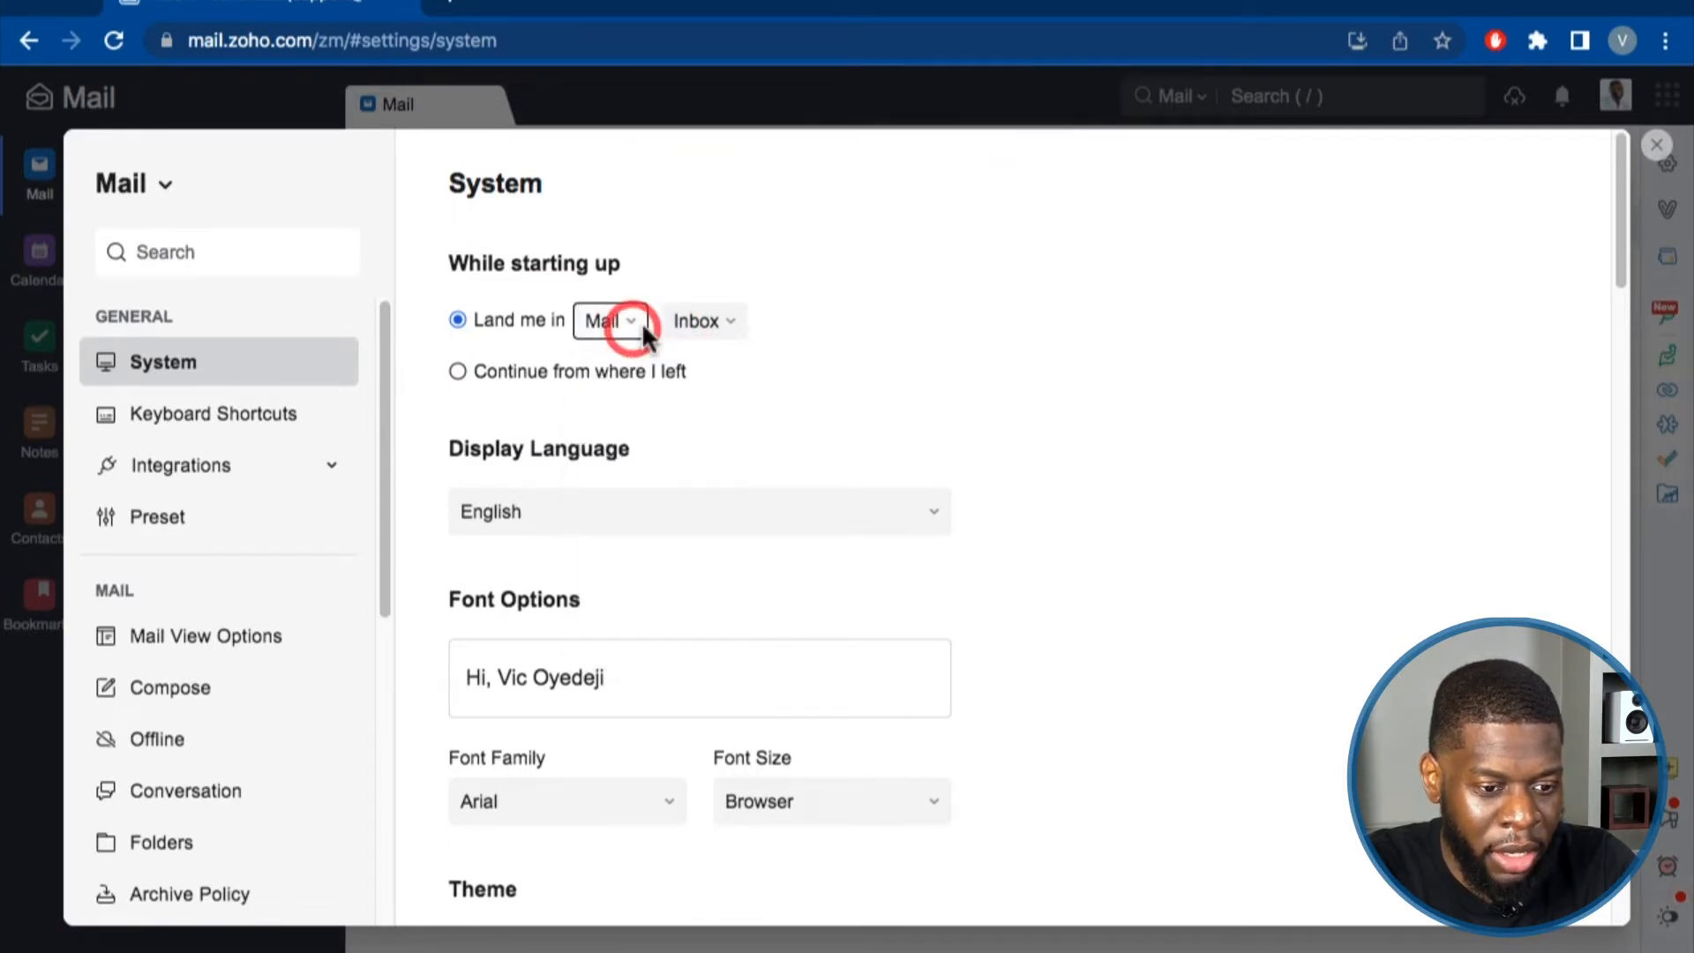
# Check the font family options and keep the font as Arial.
pyautogui.scroll(-1, 473, 441)
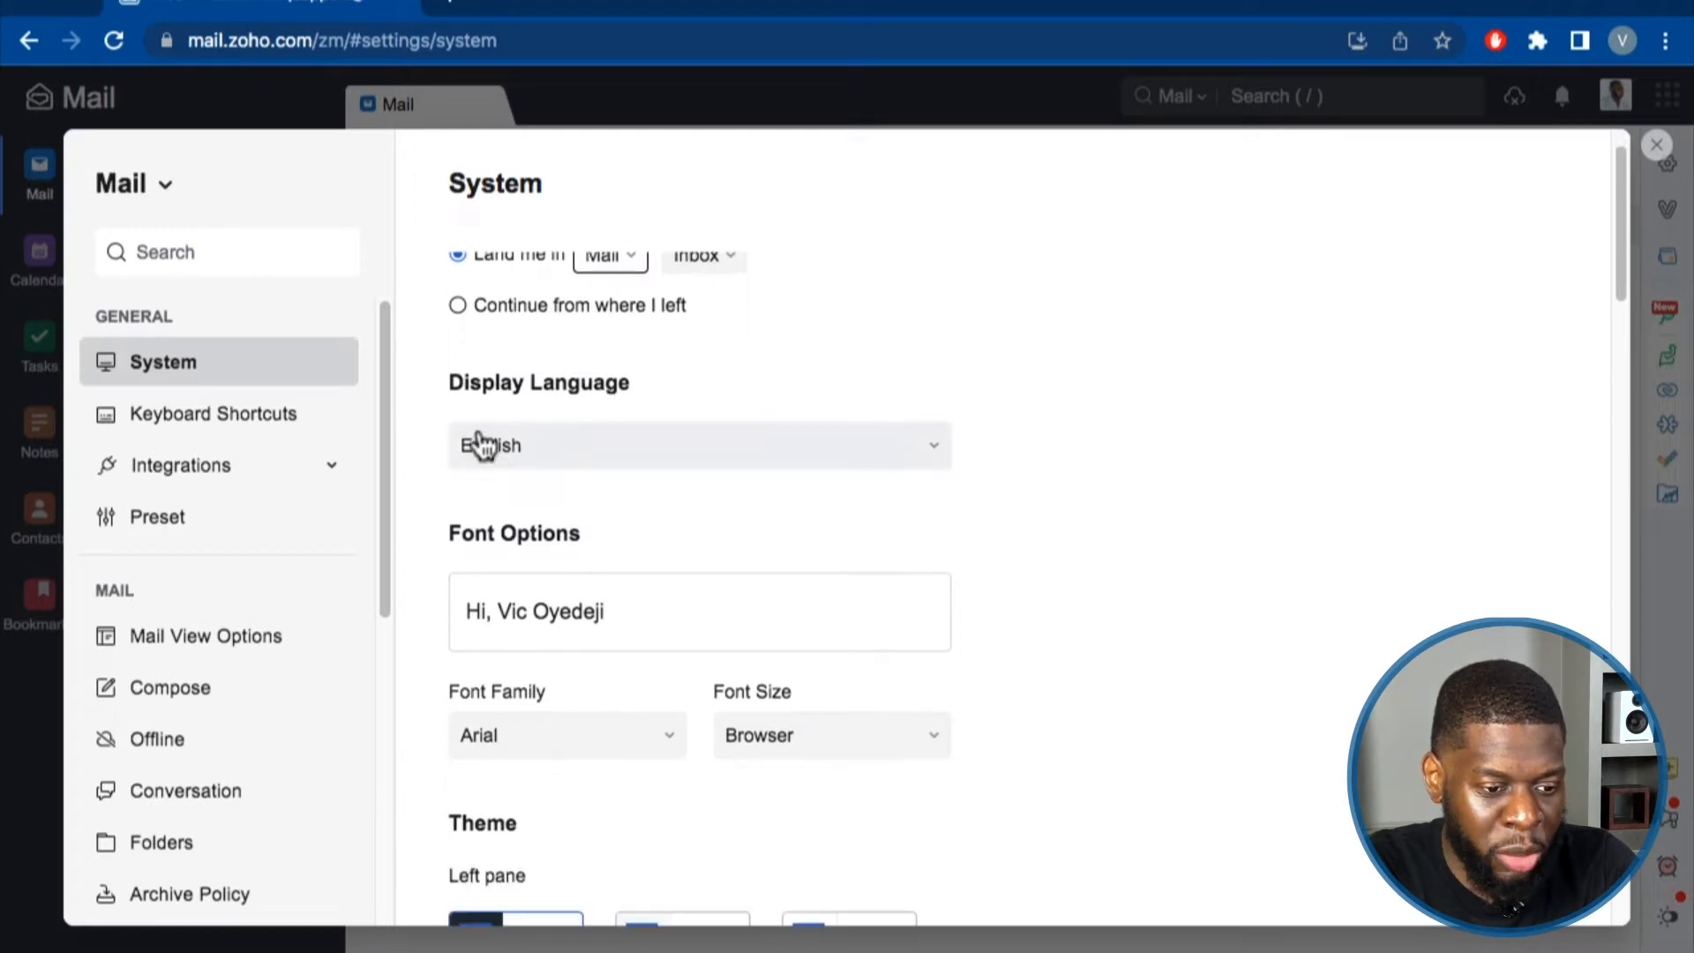
pyautogui.scroll(-1, 494, 507)
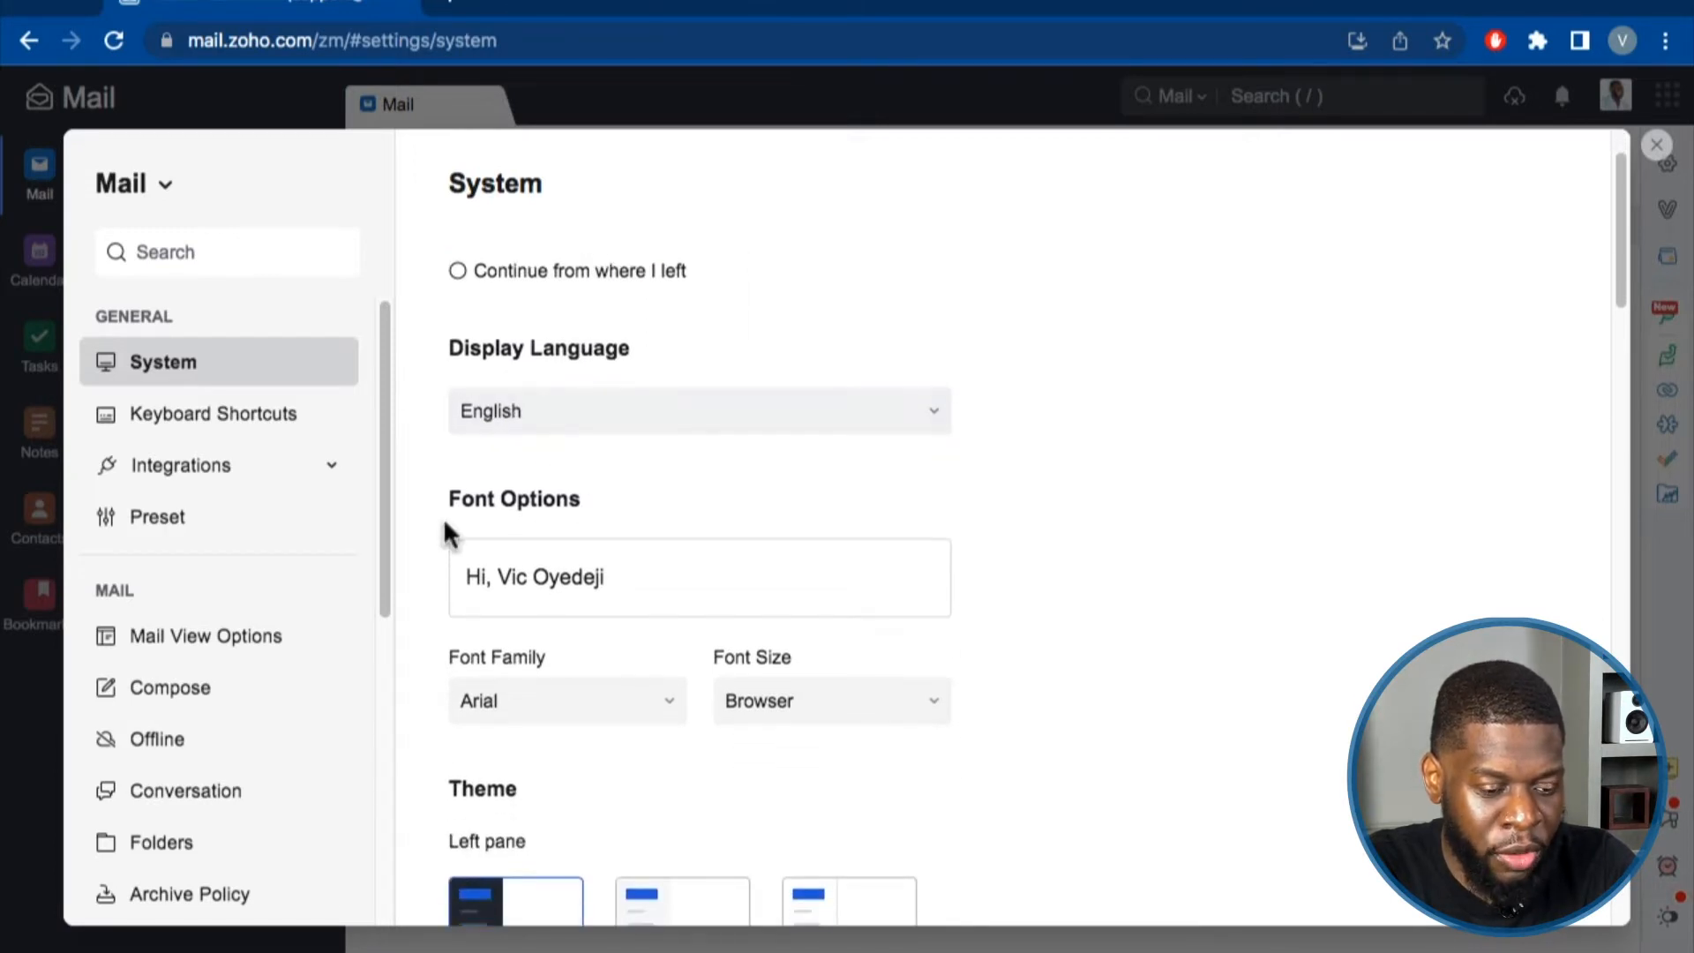
pyautogui.scroll(-1, 573, 556)
pyautogui.scroll(-1, 520, 595)
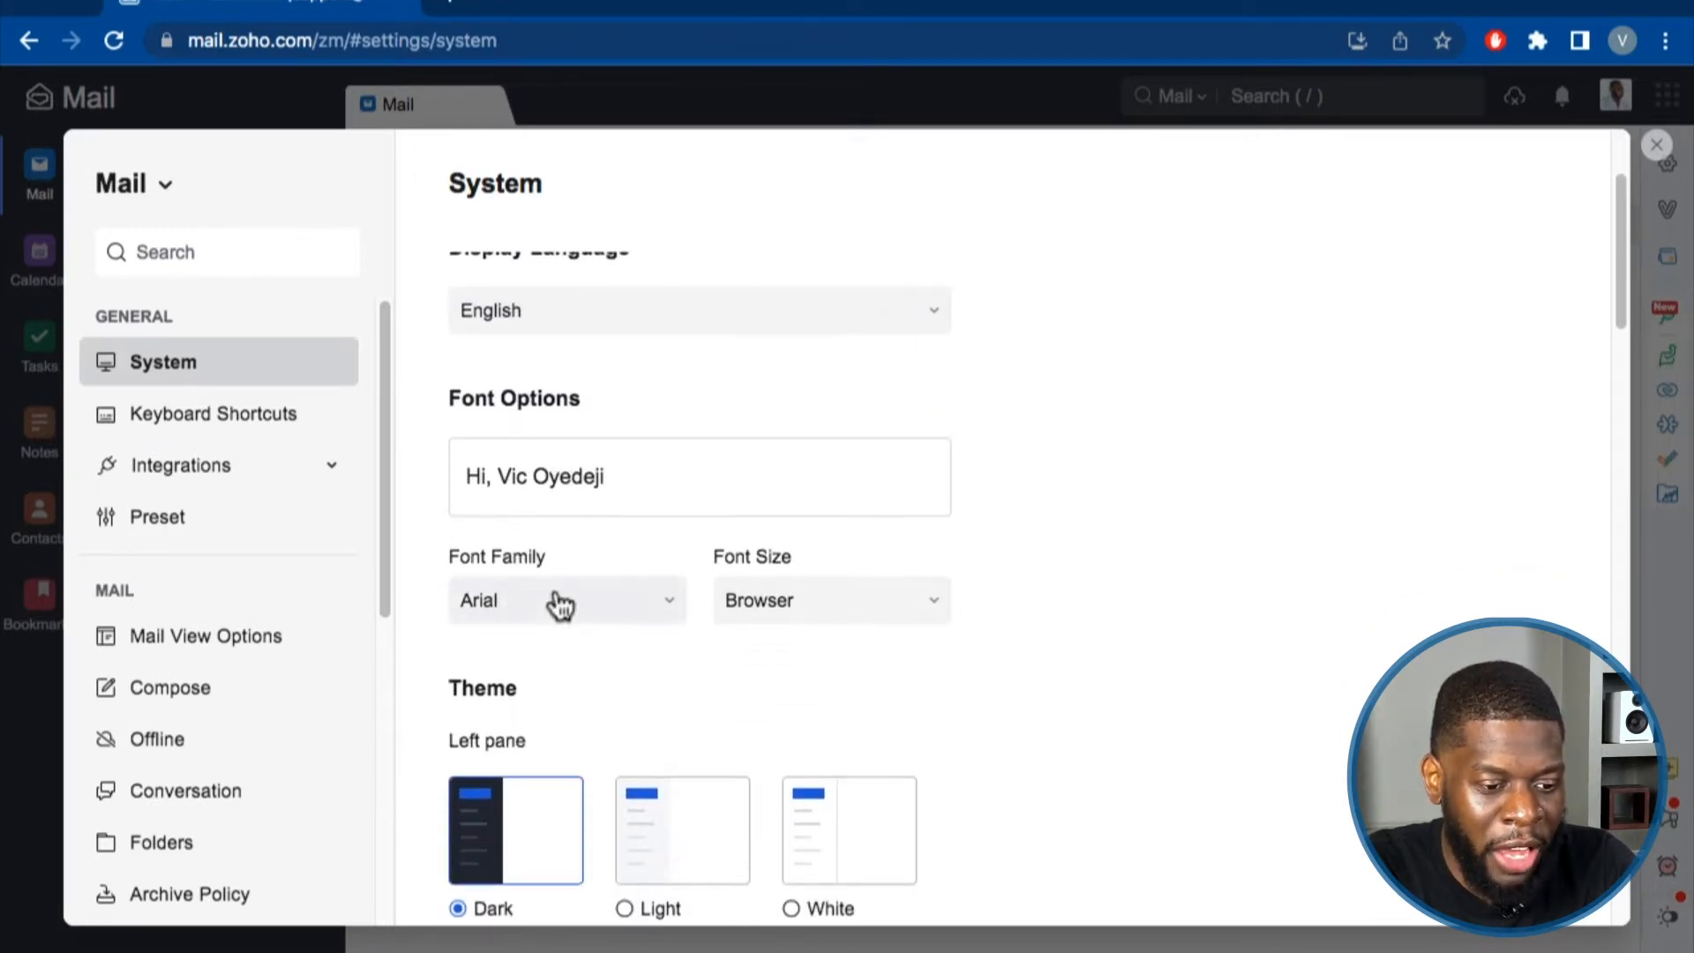
pyautogui.scroll(-1, 578, 617)
pyautogui.click(591, 540)
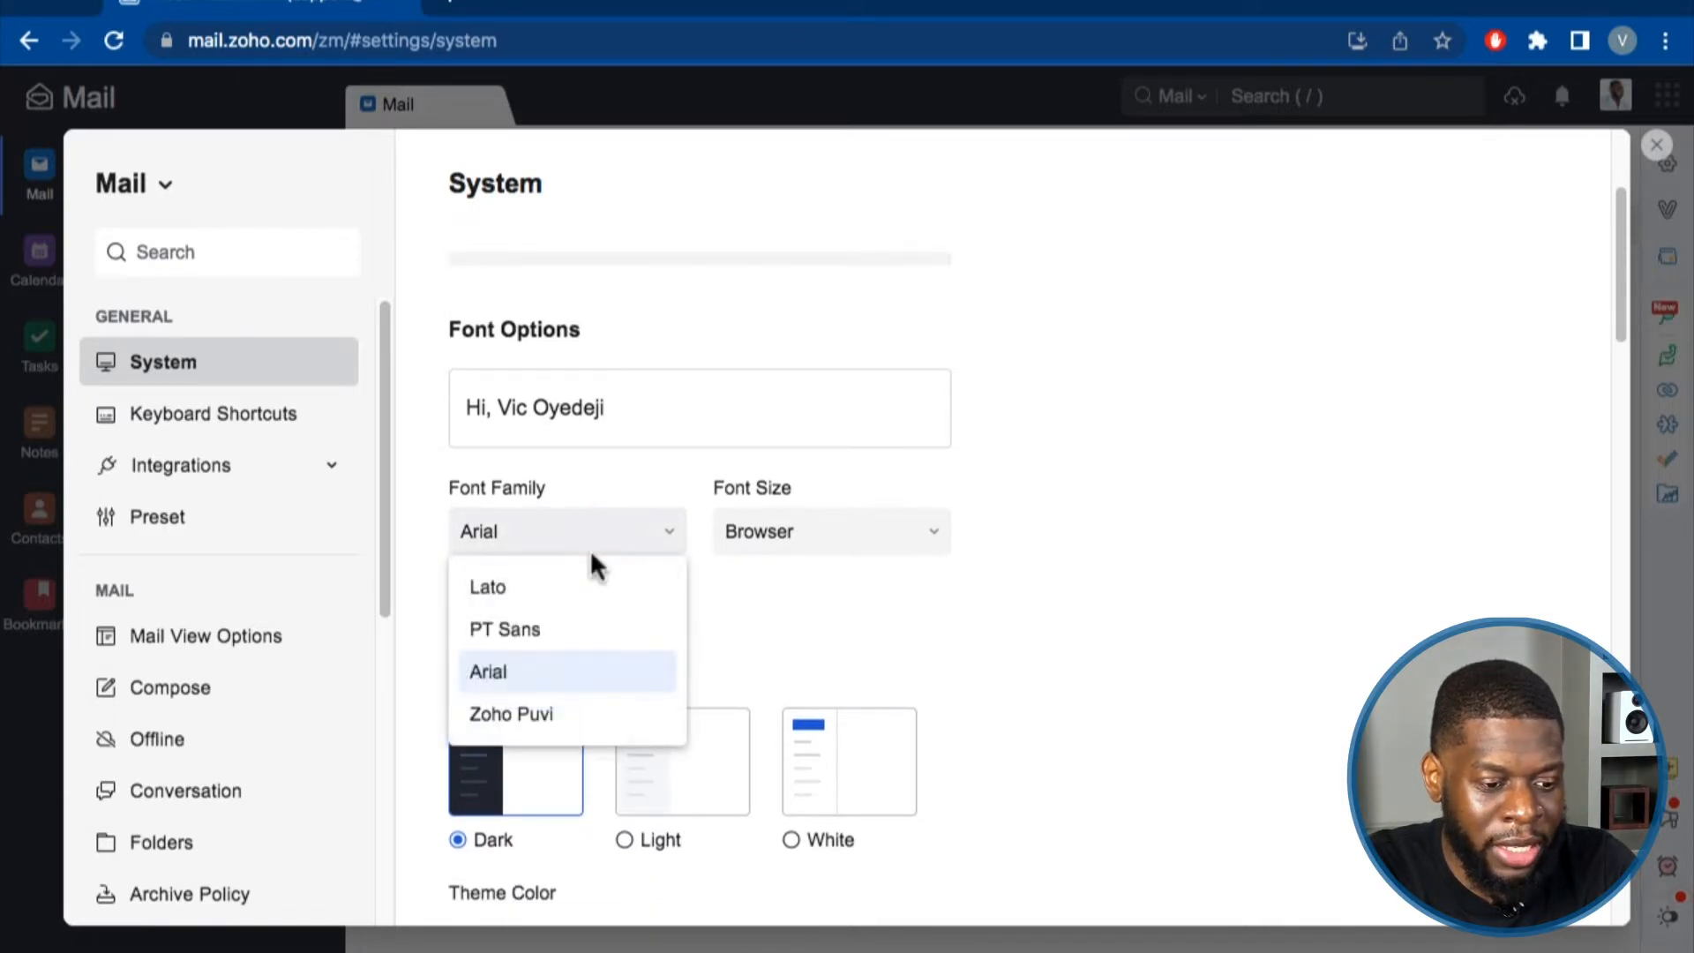
pyautogui.click(843, 663)
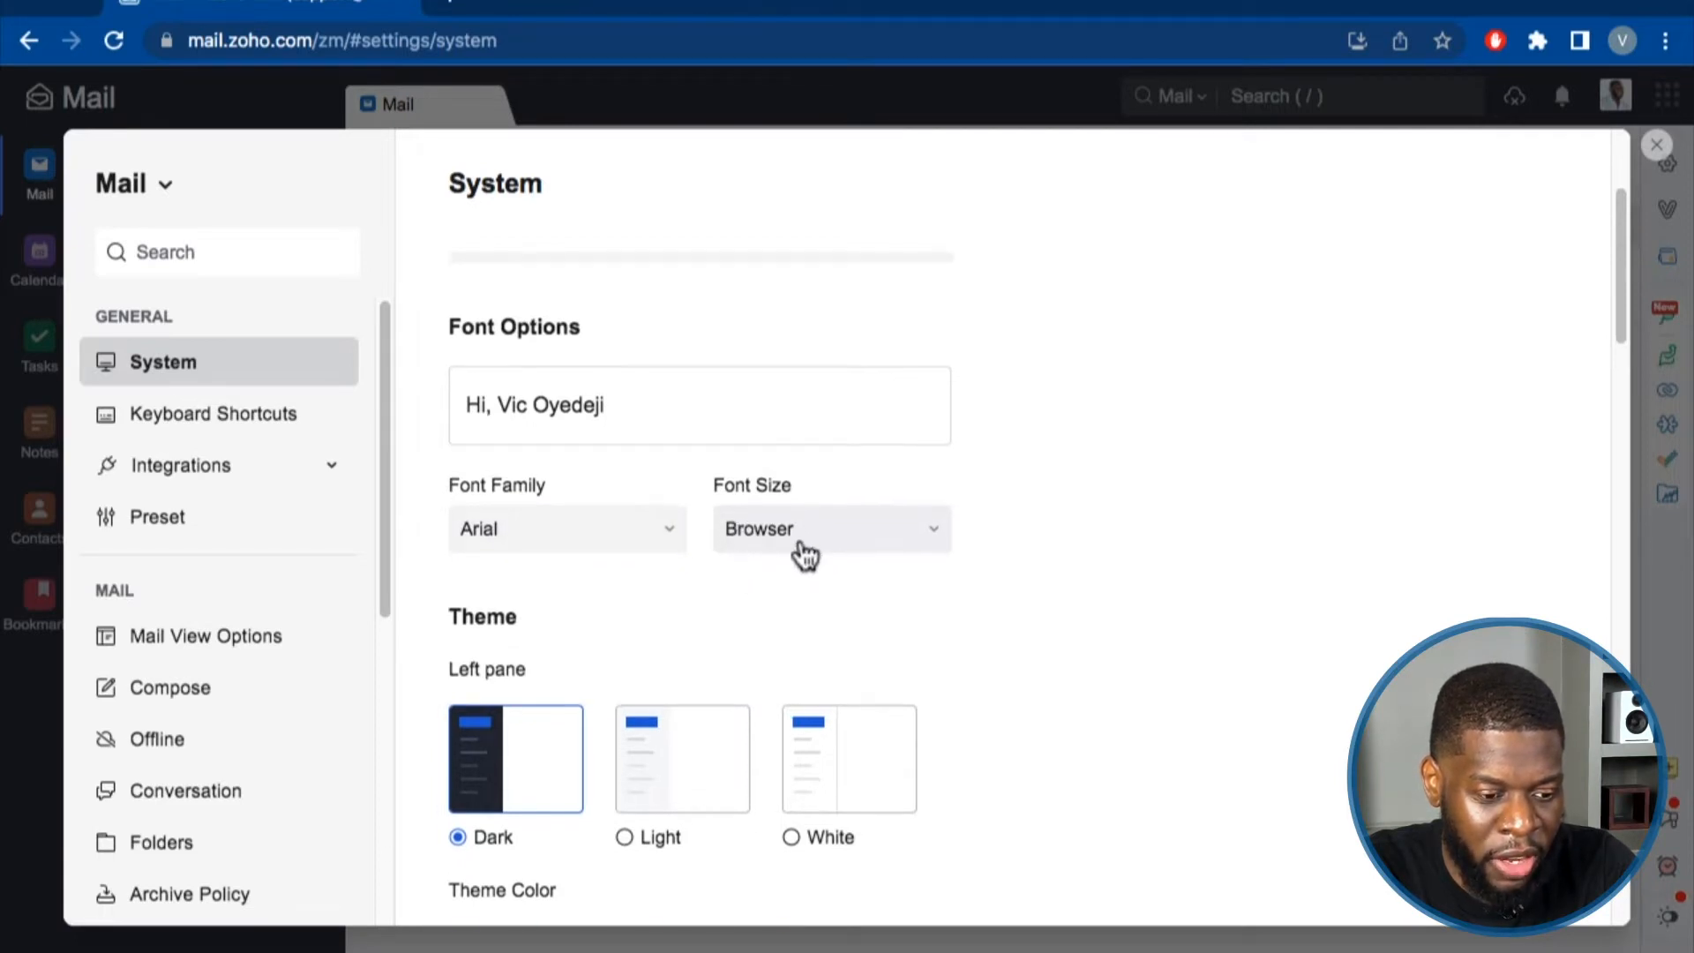
# Set the left pane theme to White and close Settings back to the Inbox.
pyautogui.scroll(-2, 792, 551)
pyautogui.scroll(-1, 792, 551)
pyautogui.scroll(-3, 684, 485)
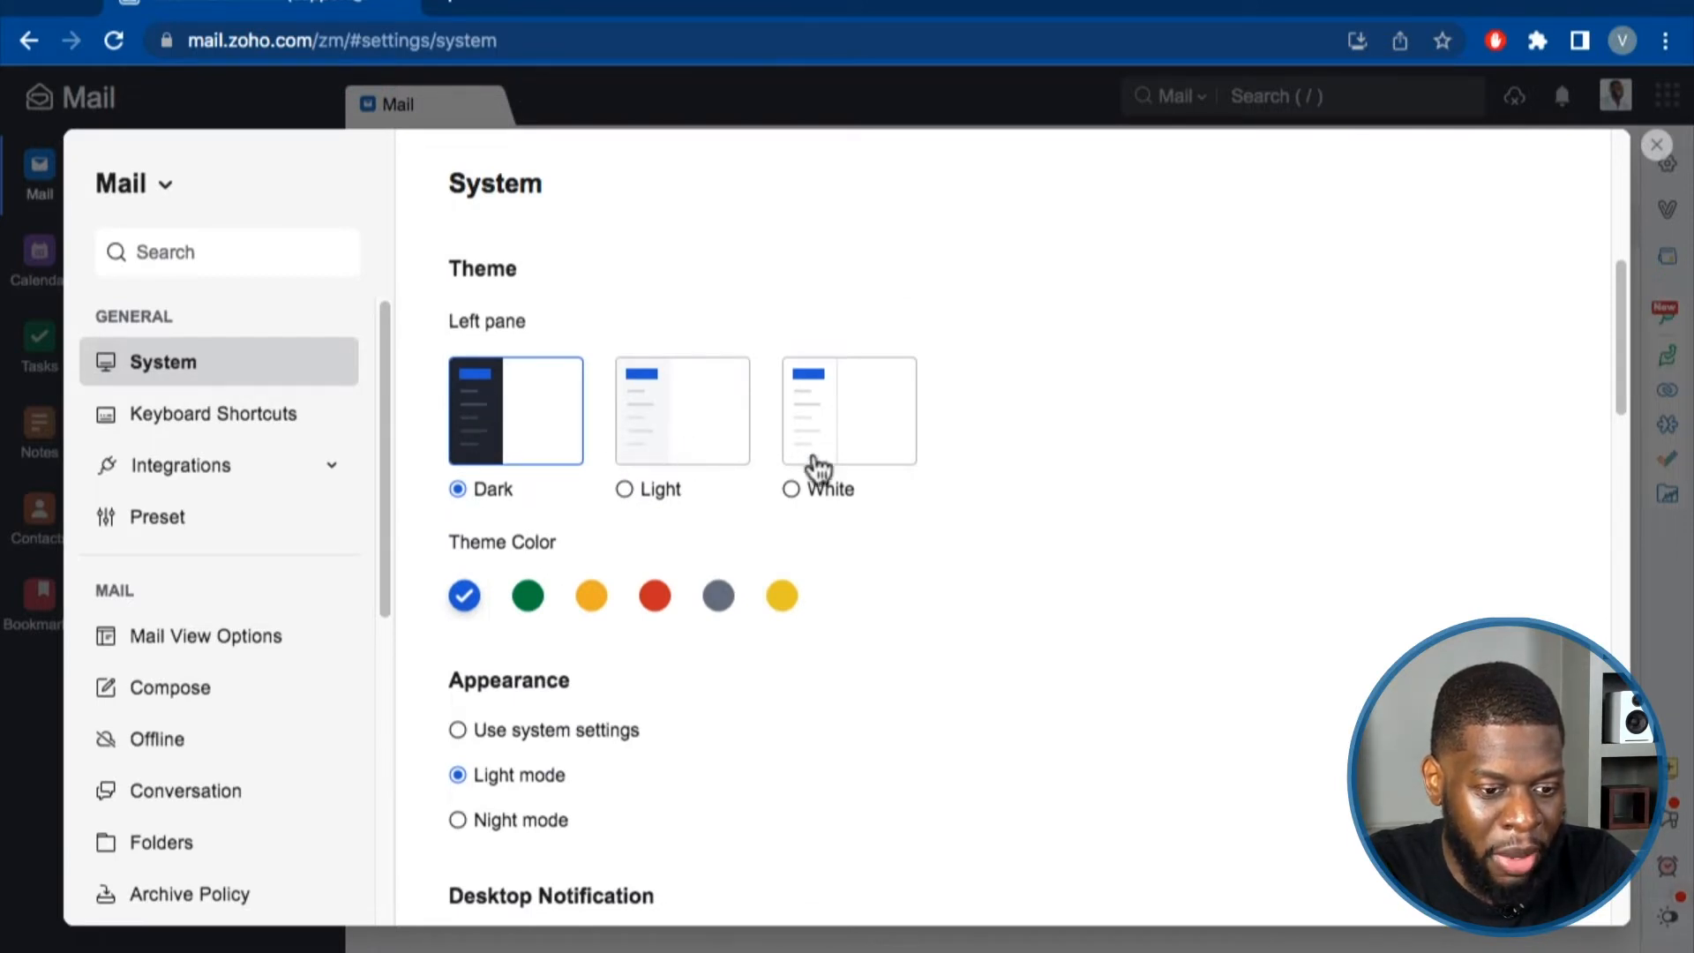
pyautogui.click(792, 490)
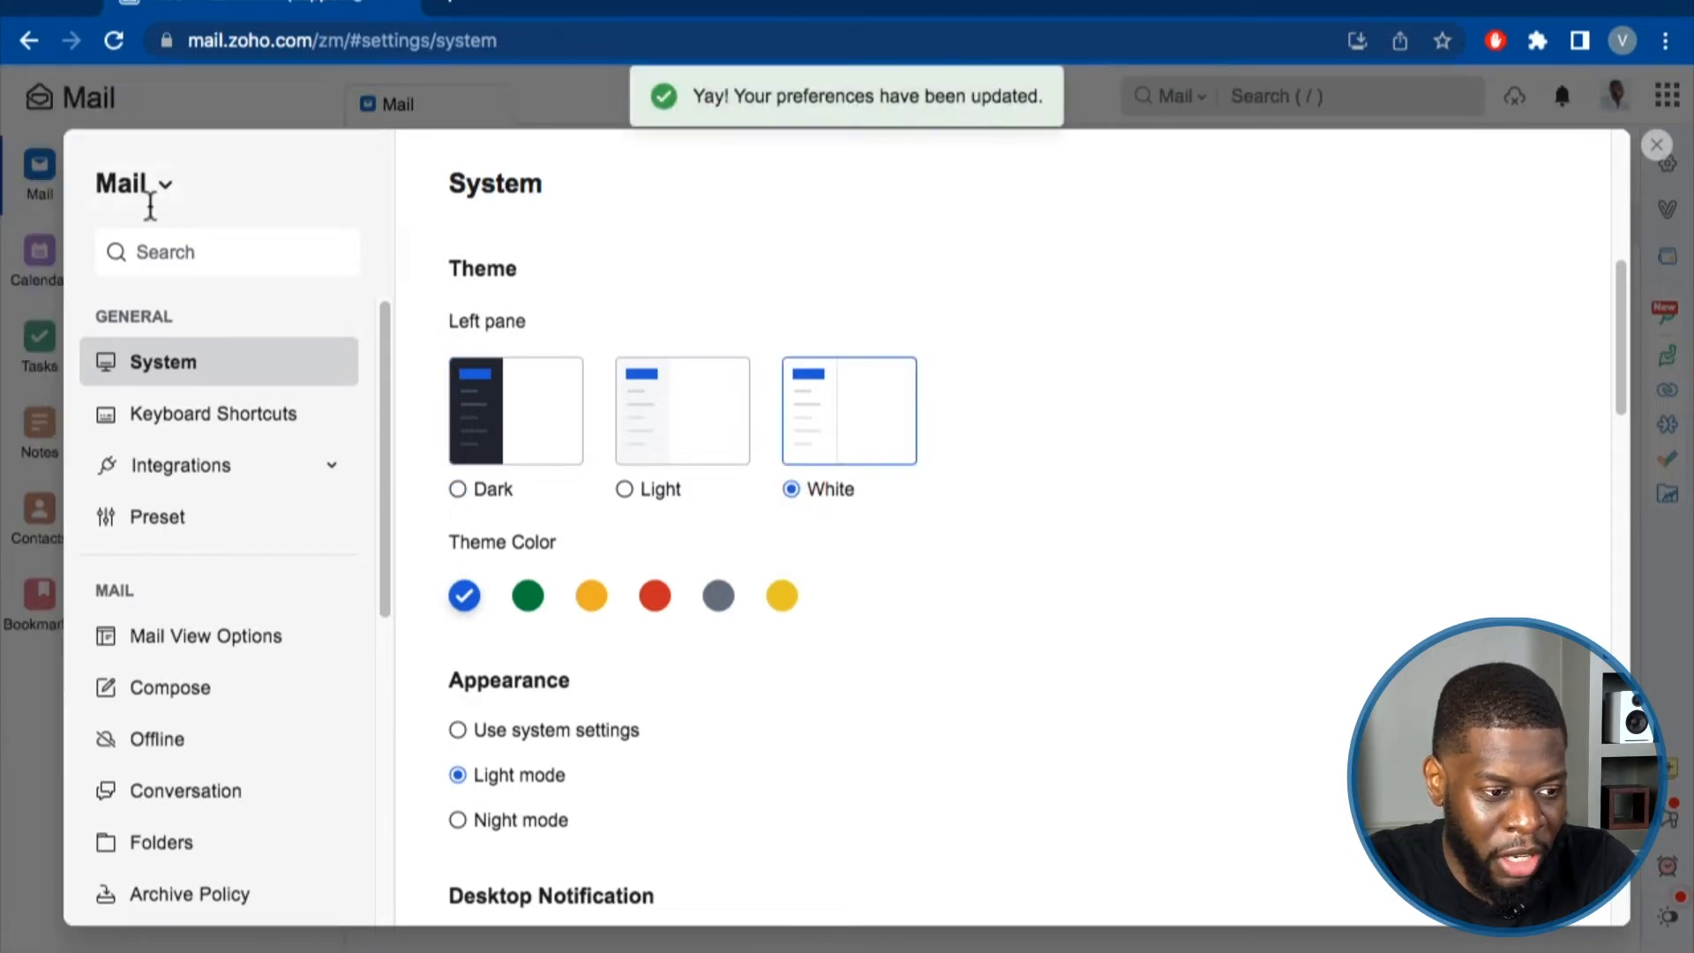
pyautogui.click(1656, 146)
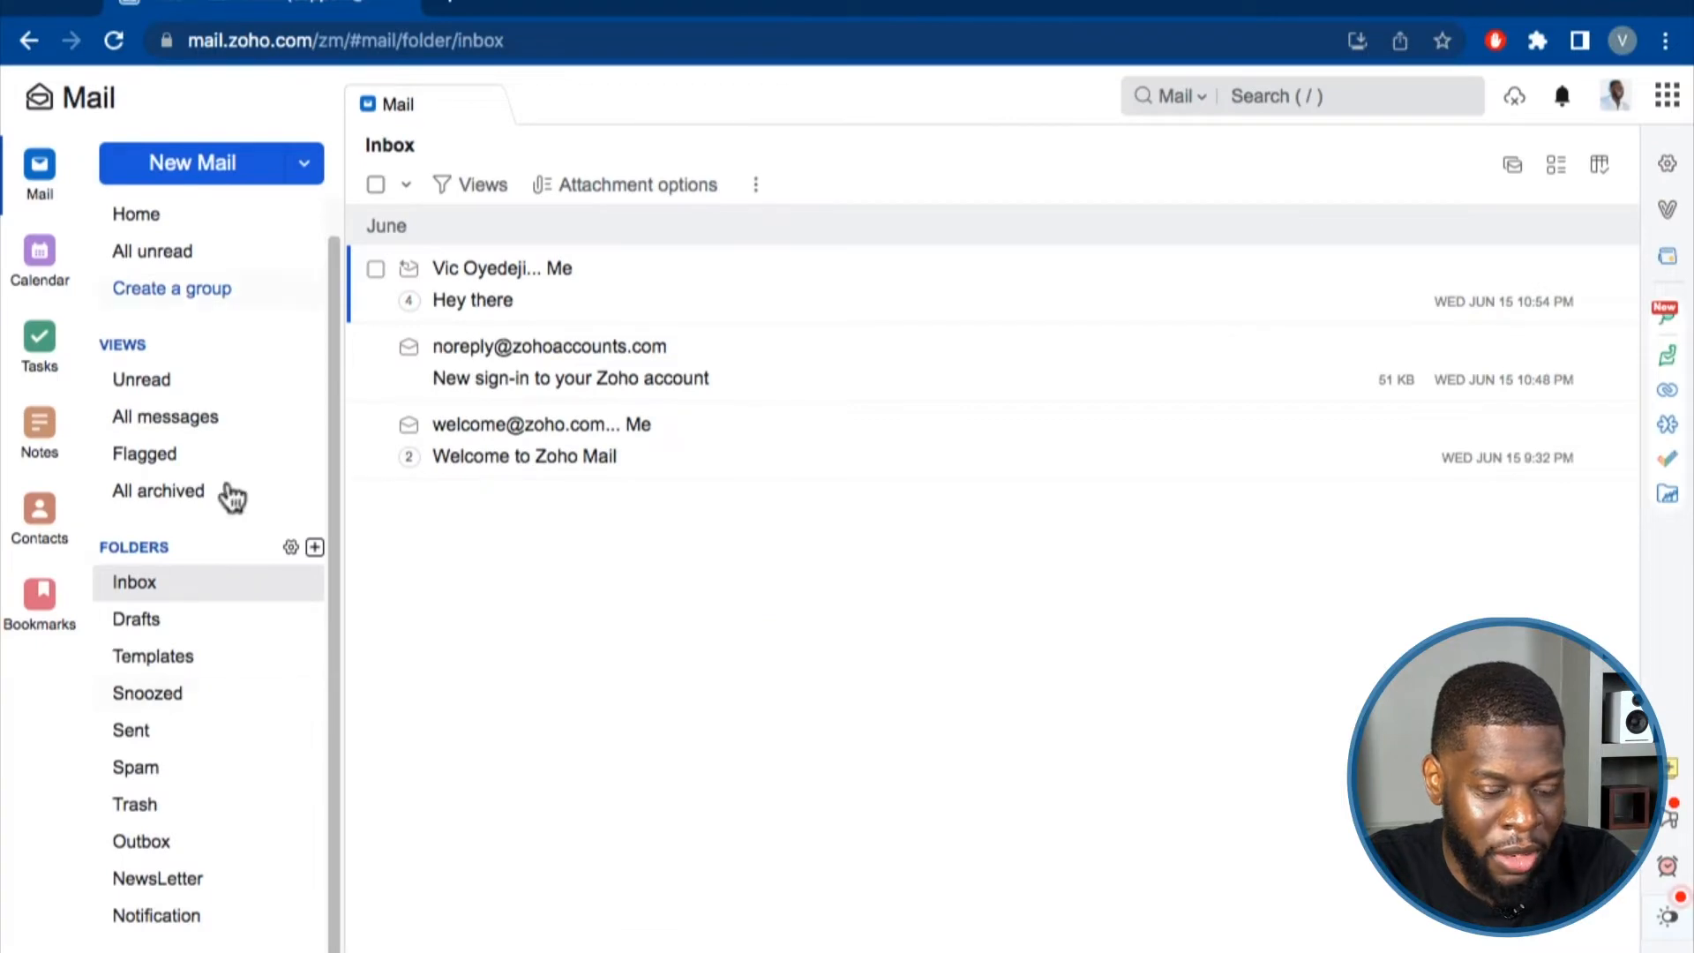
# Reopen Settings, switch the left pane to Dark, and try theme colours ending on blue.
pyautogui.click(1668, 95)
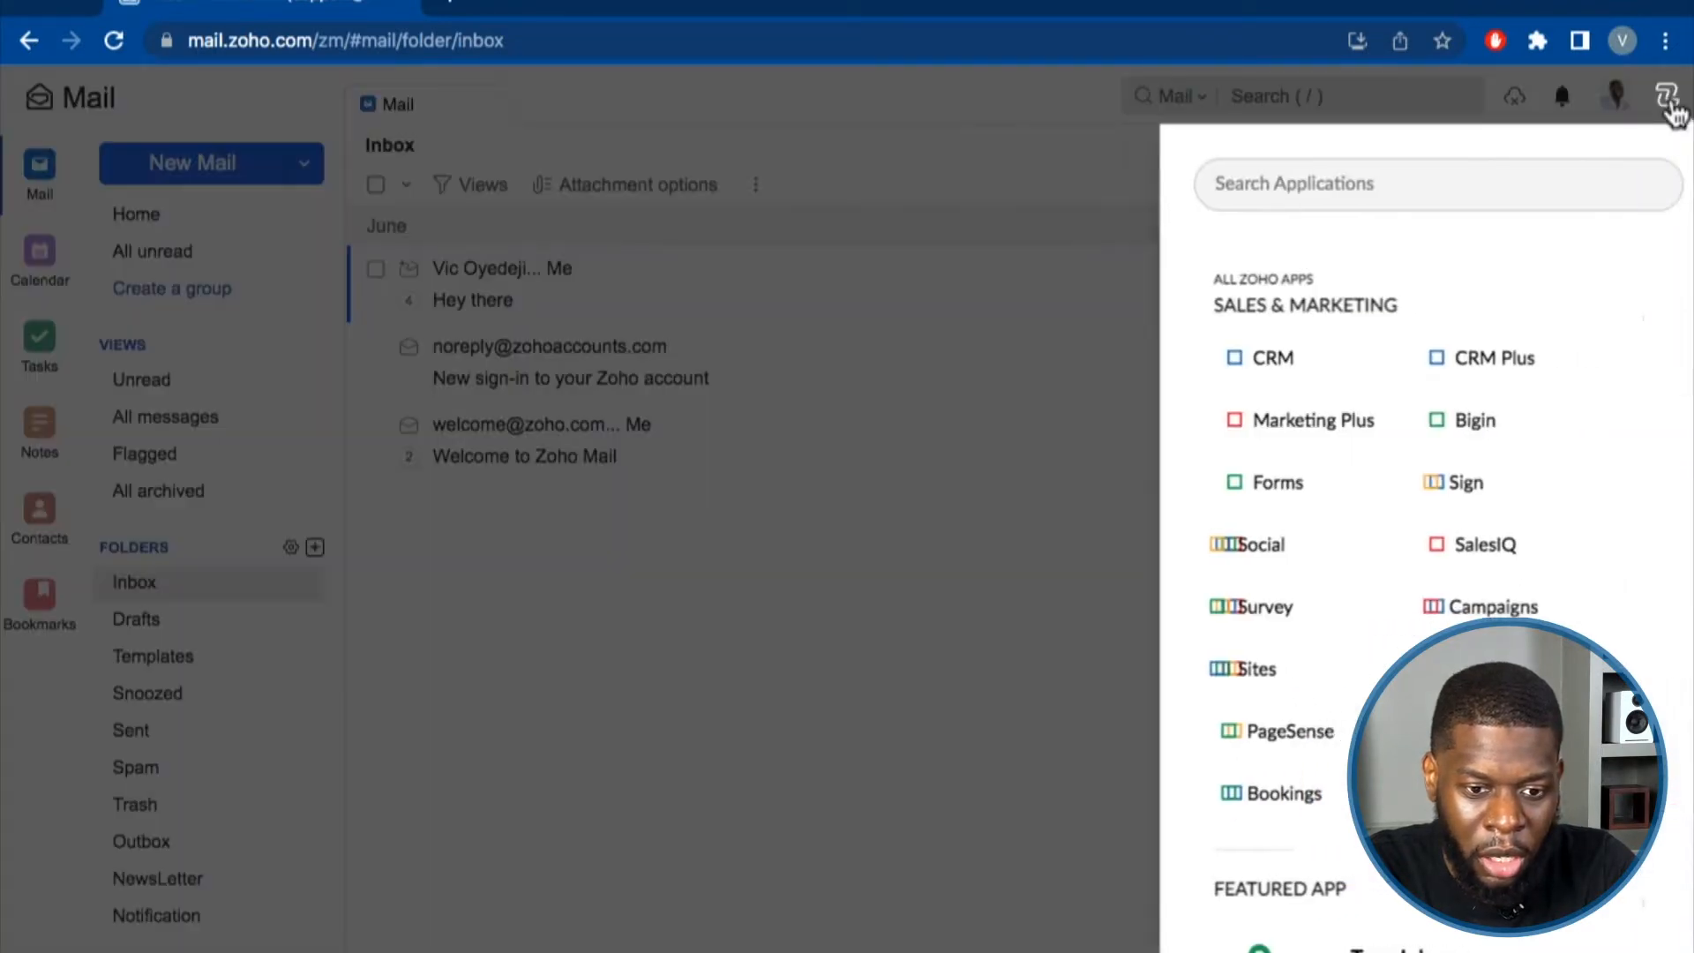
pyautogui.click(1072, 333)
pyautogui.click(1667, 167)
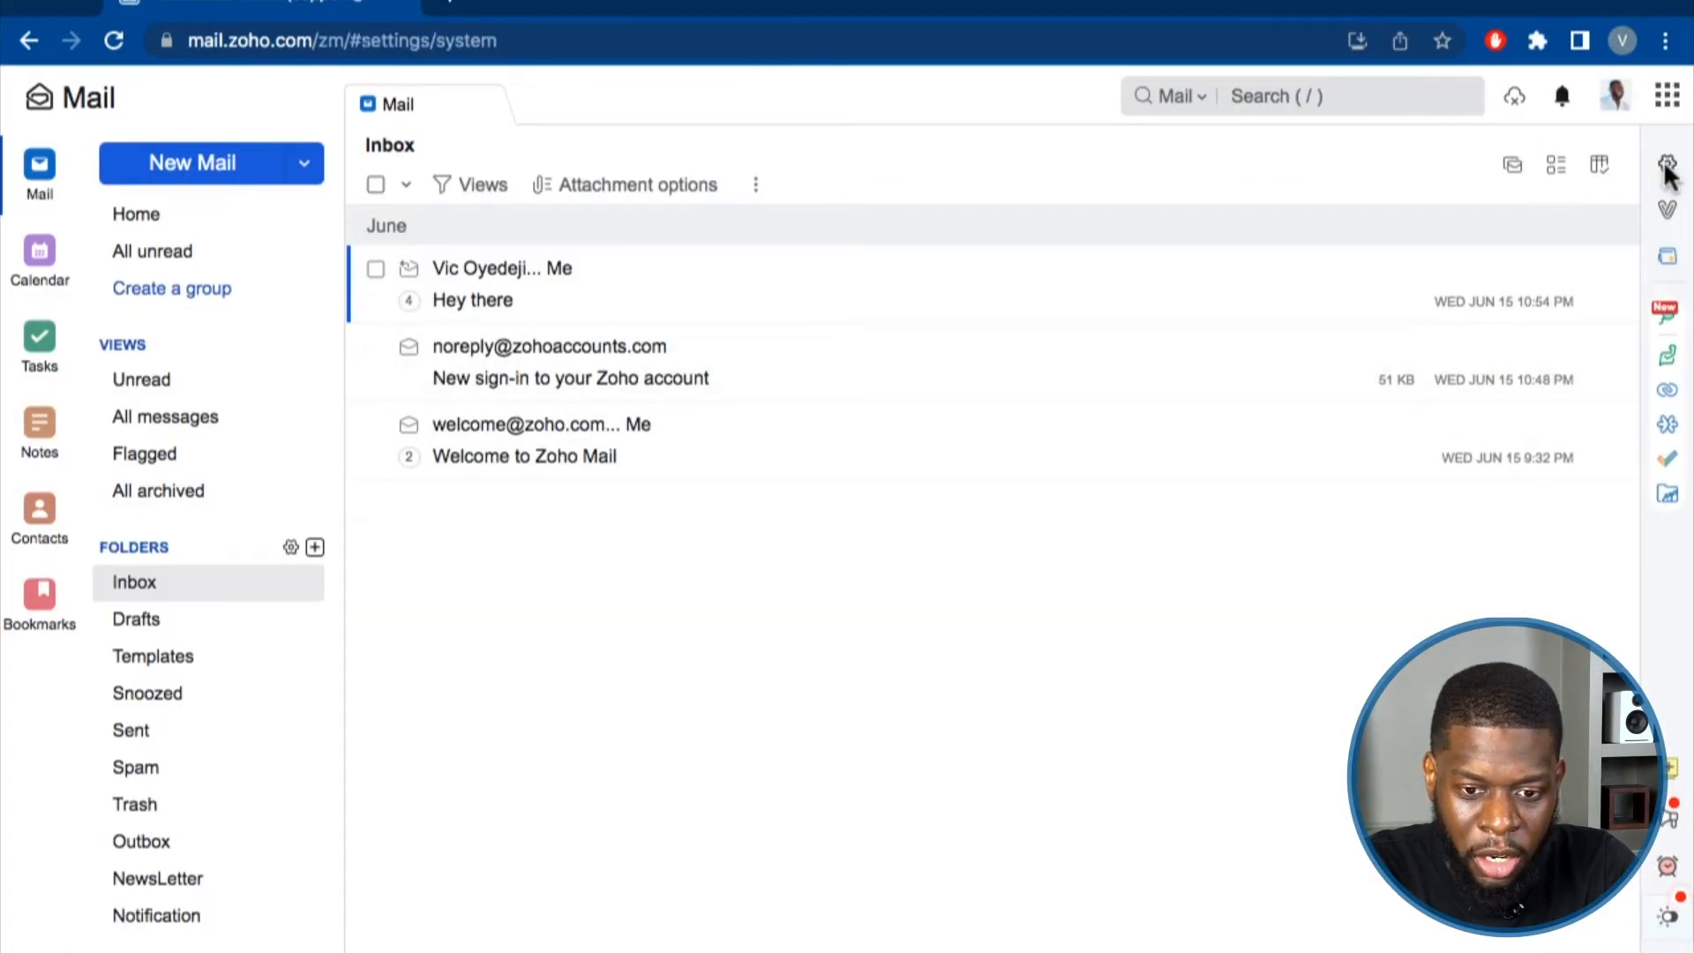
pyautogui.scroll(-7, 586, 427)
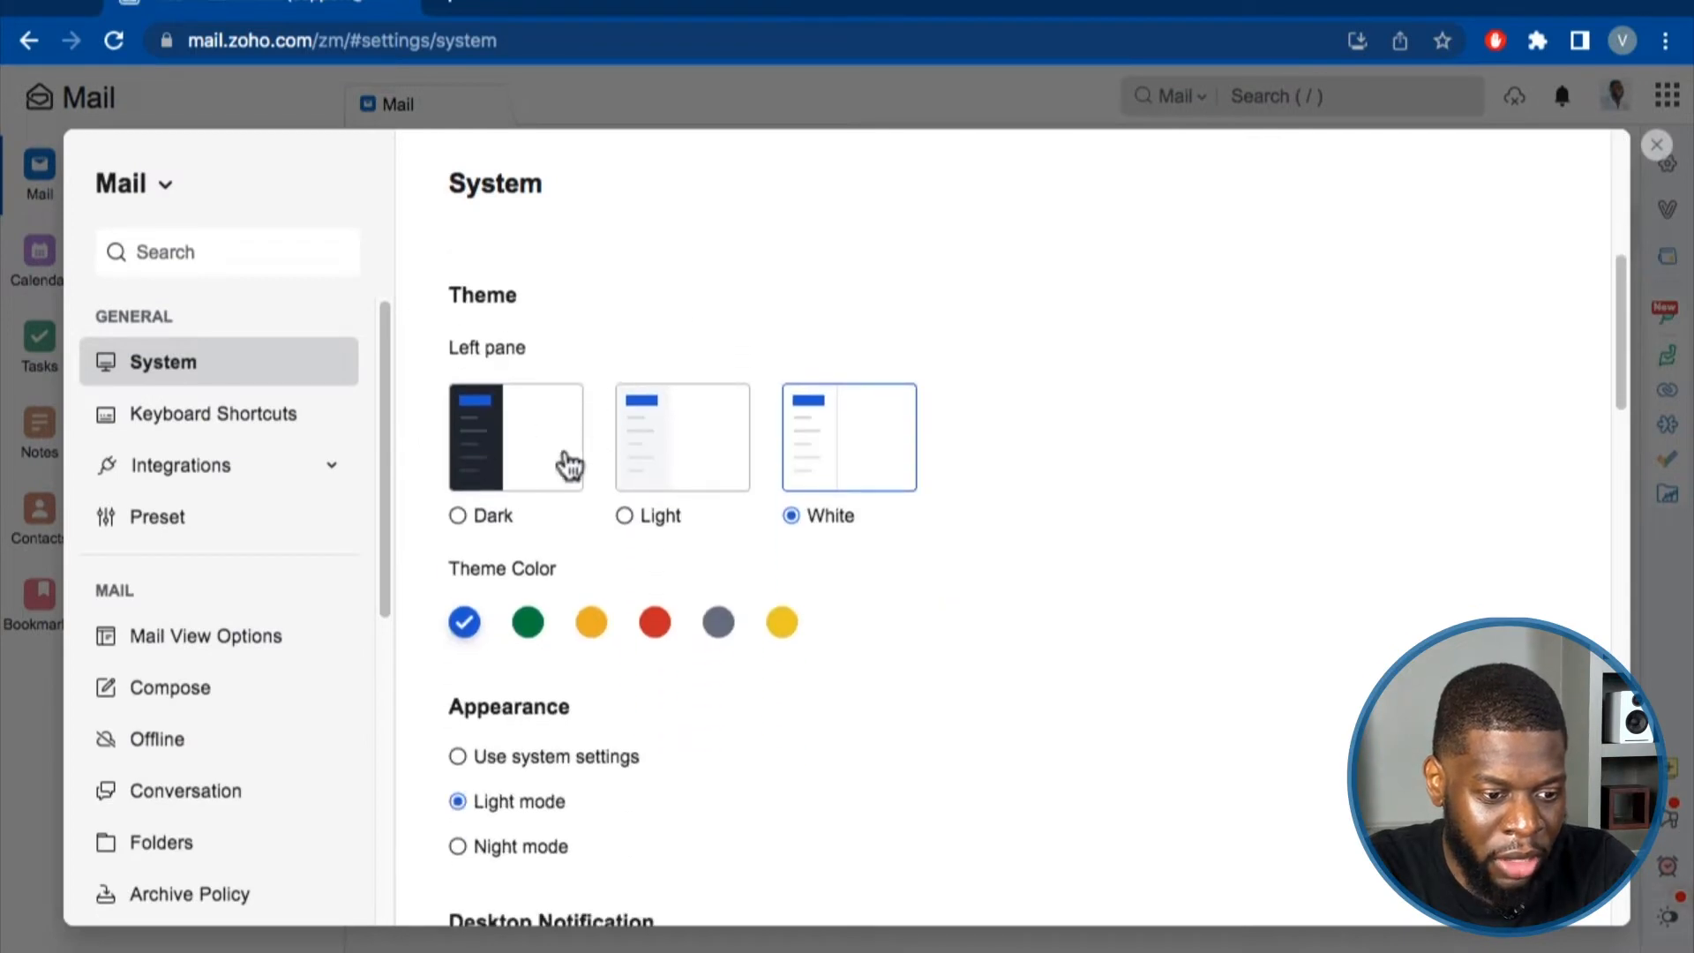
pyautogui.click(457, 515)
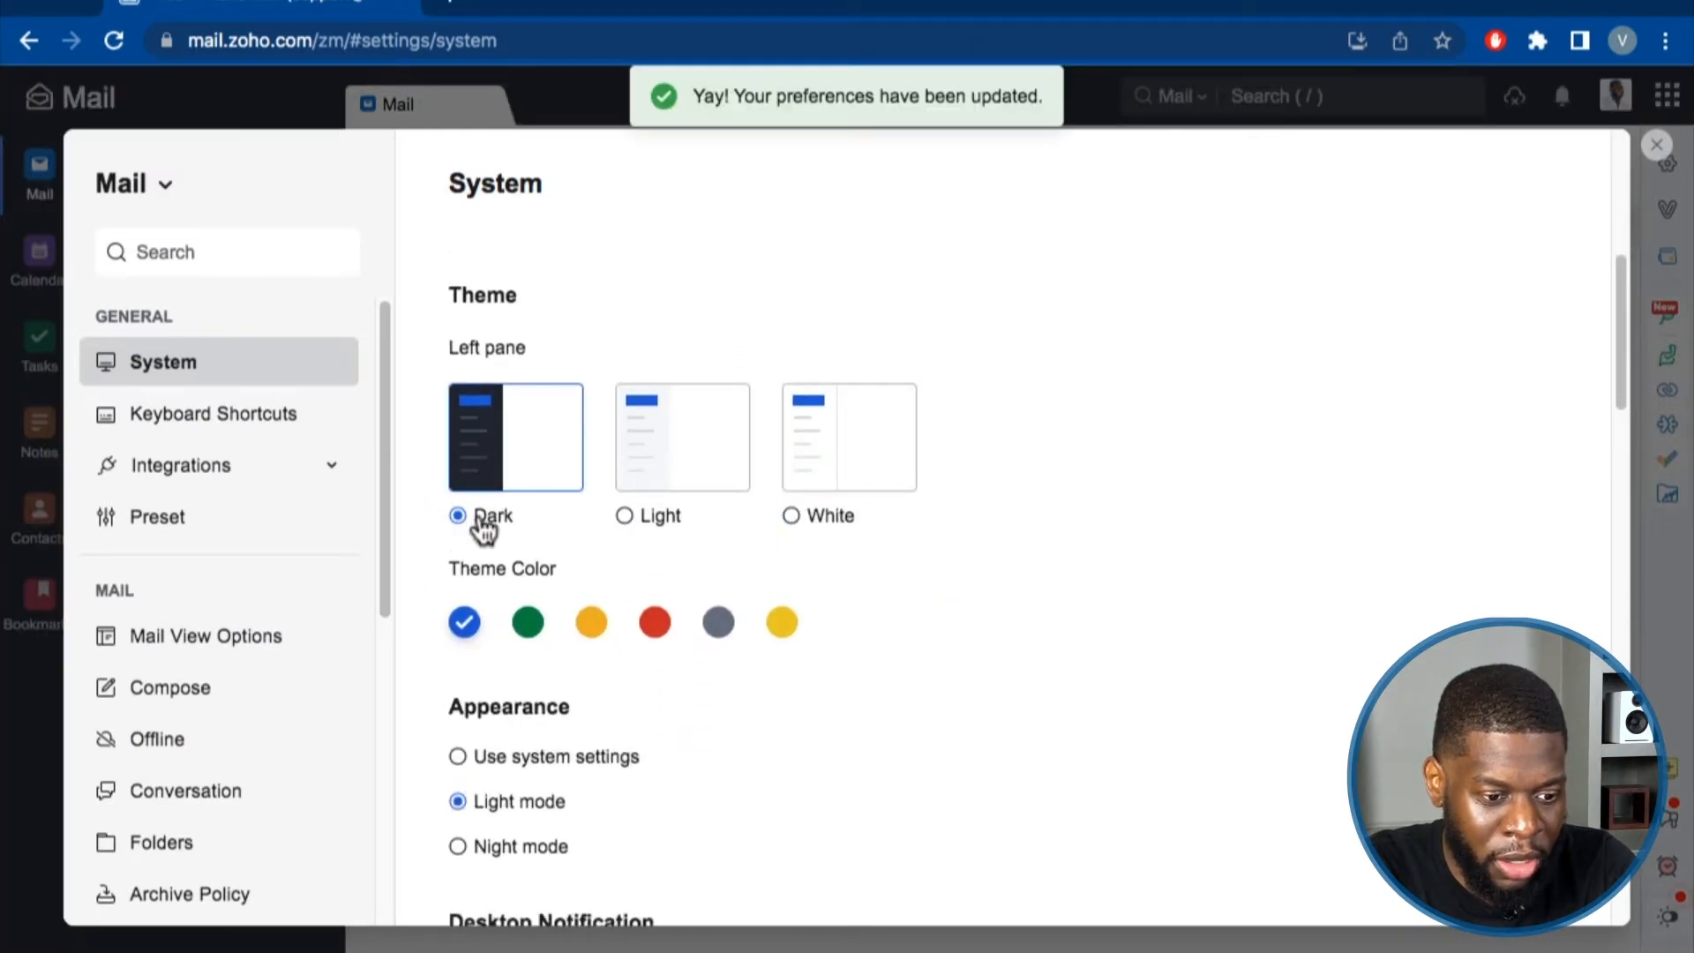
pyautogui.click(524, 629)
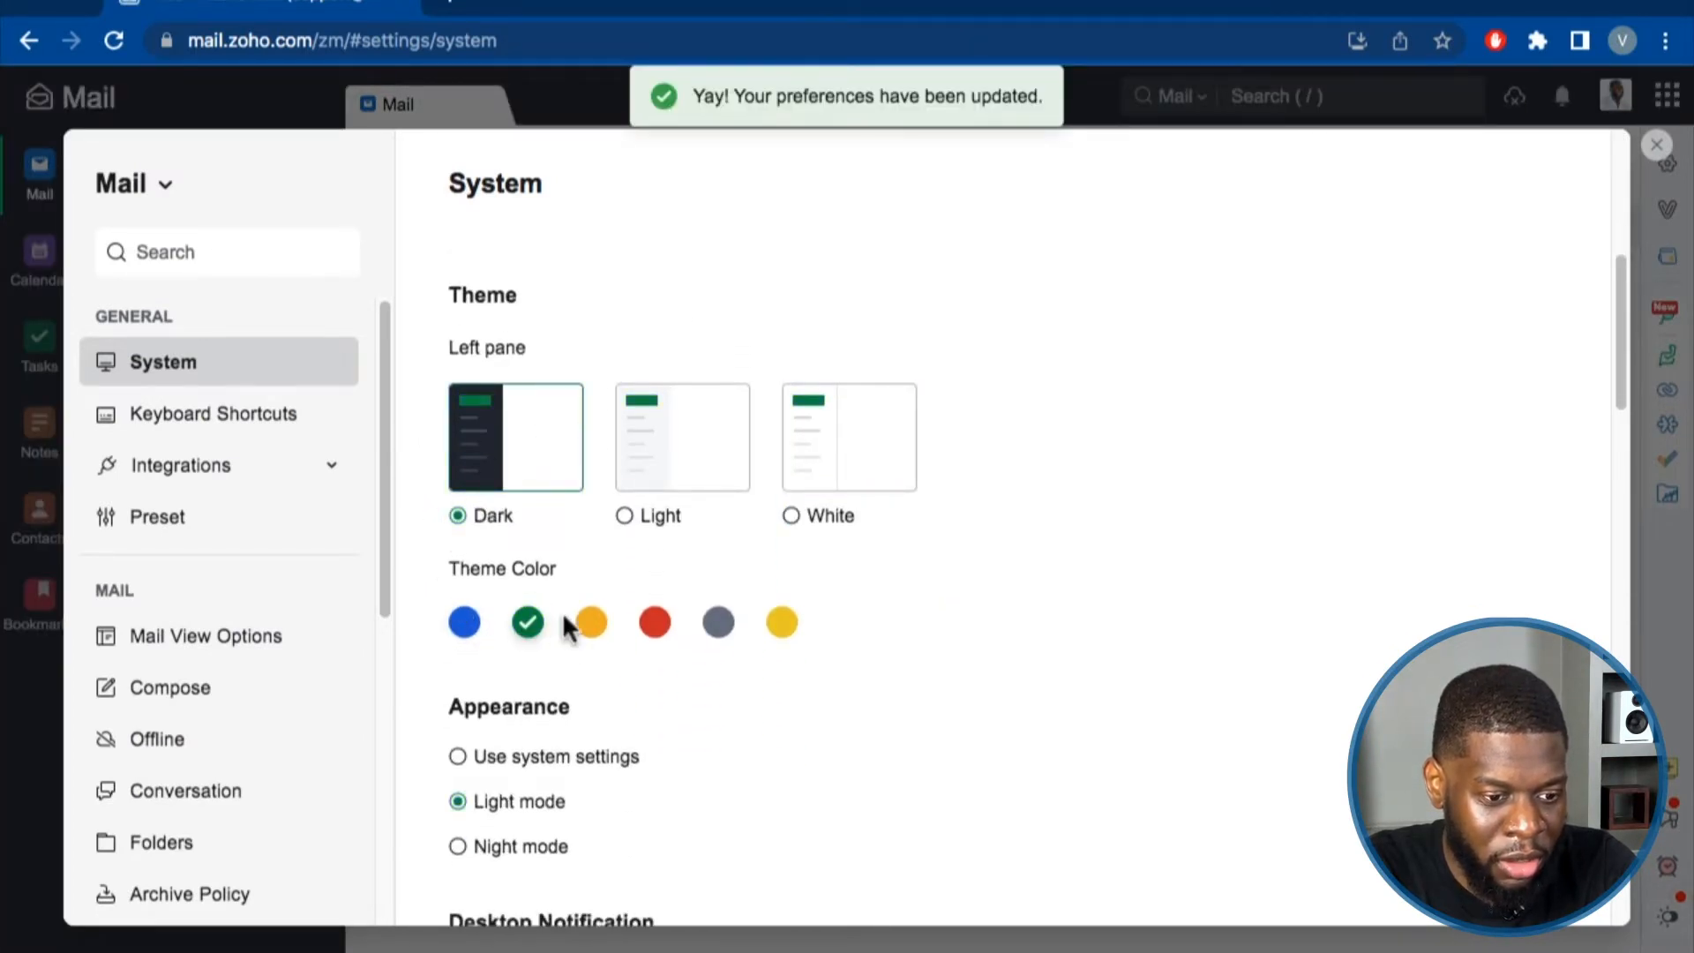
pyautogui.click(589, 625)
pyautogui.click(655, 624)
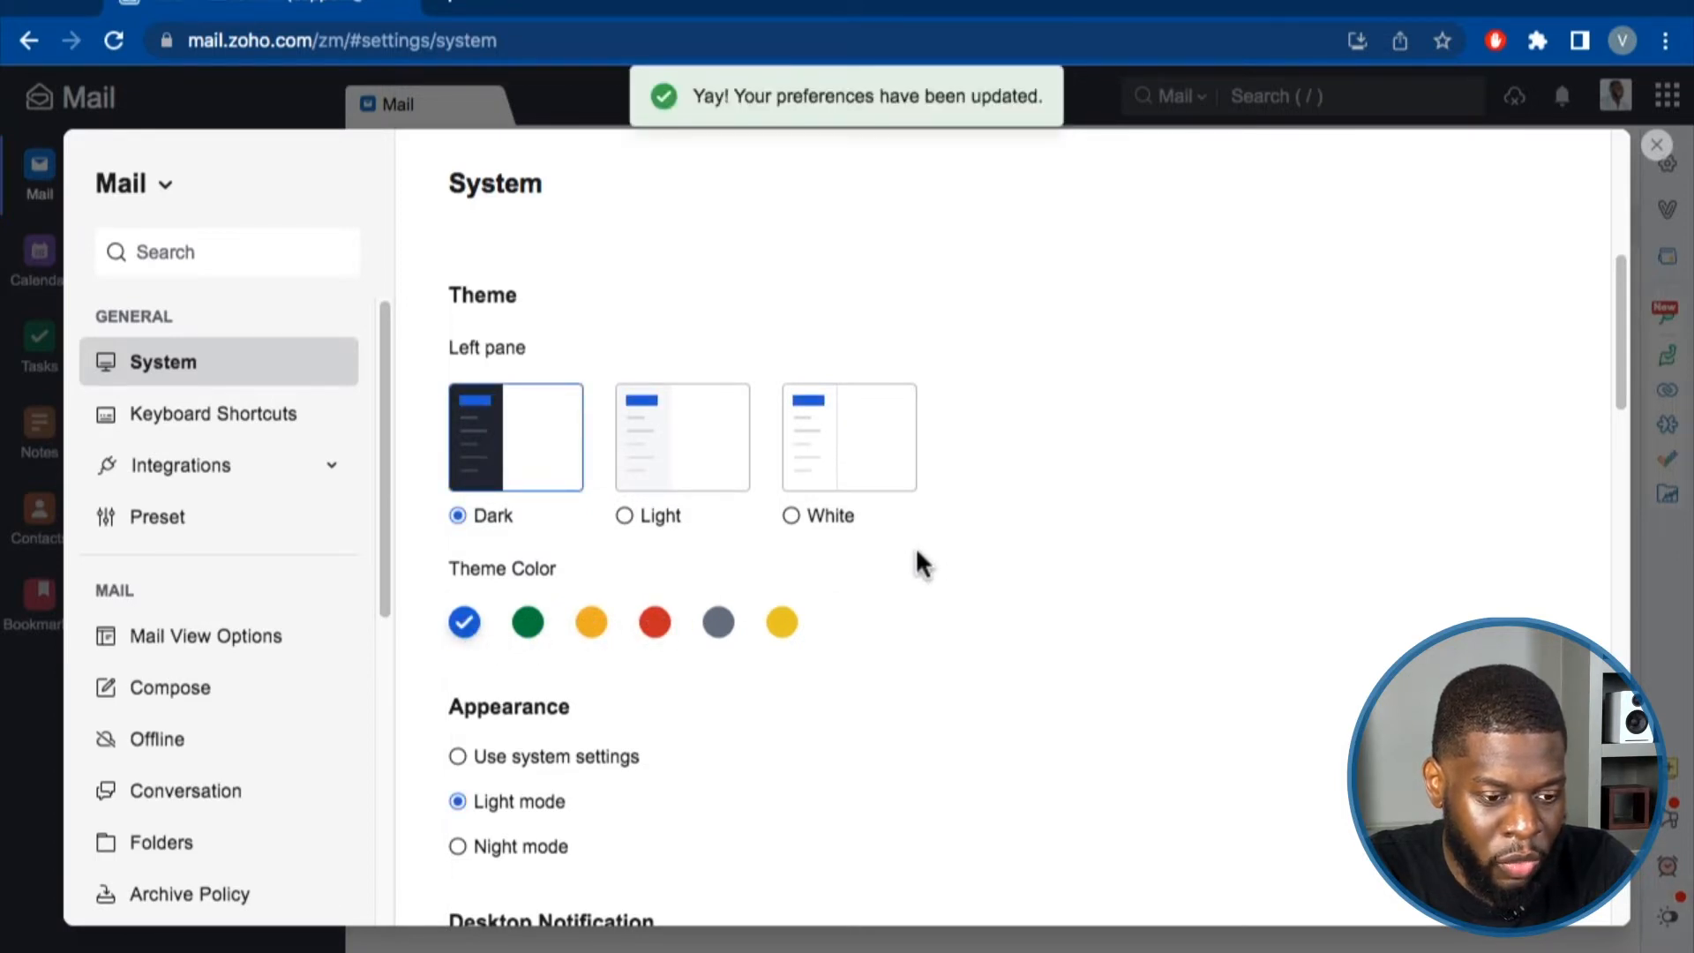
# Try Night mode and system-based appearance, leaving Appearance set to Light mode.
pyautogui.scroll(-3, 916, 562)
pyautogui.click(458, 561)
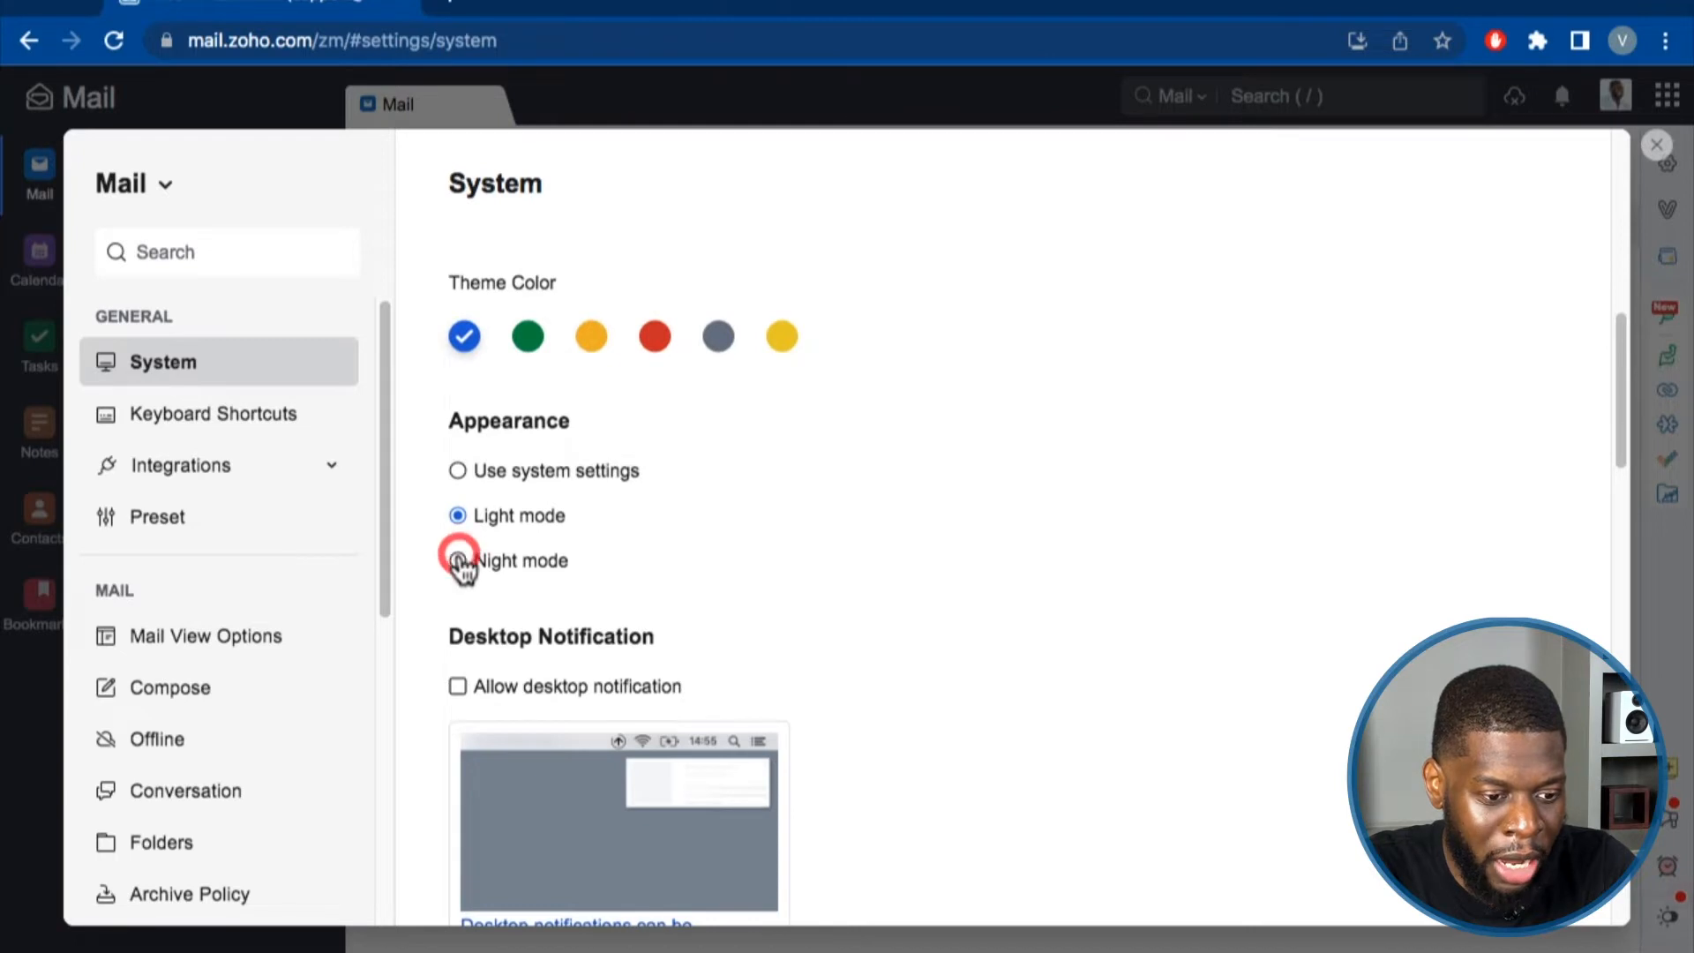
pyautogui.click(457, 517)
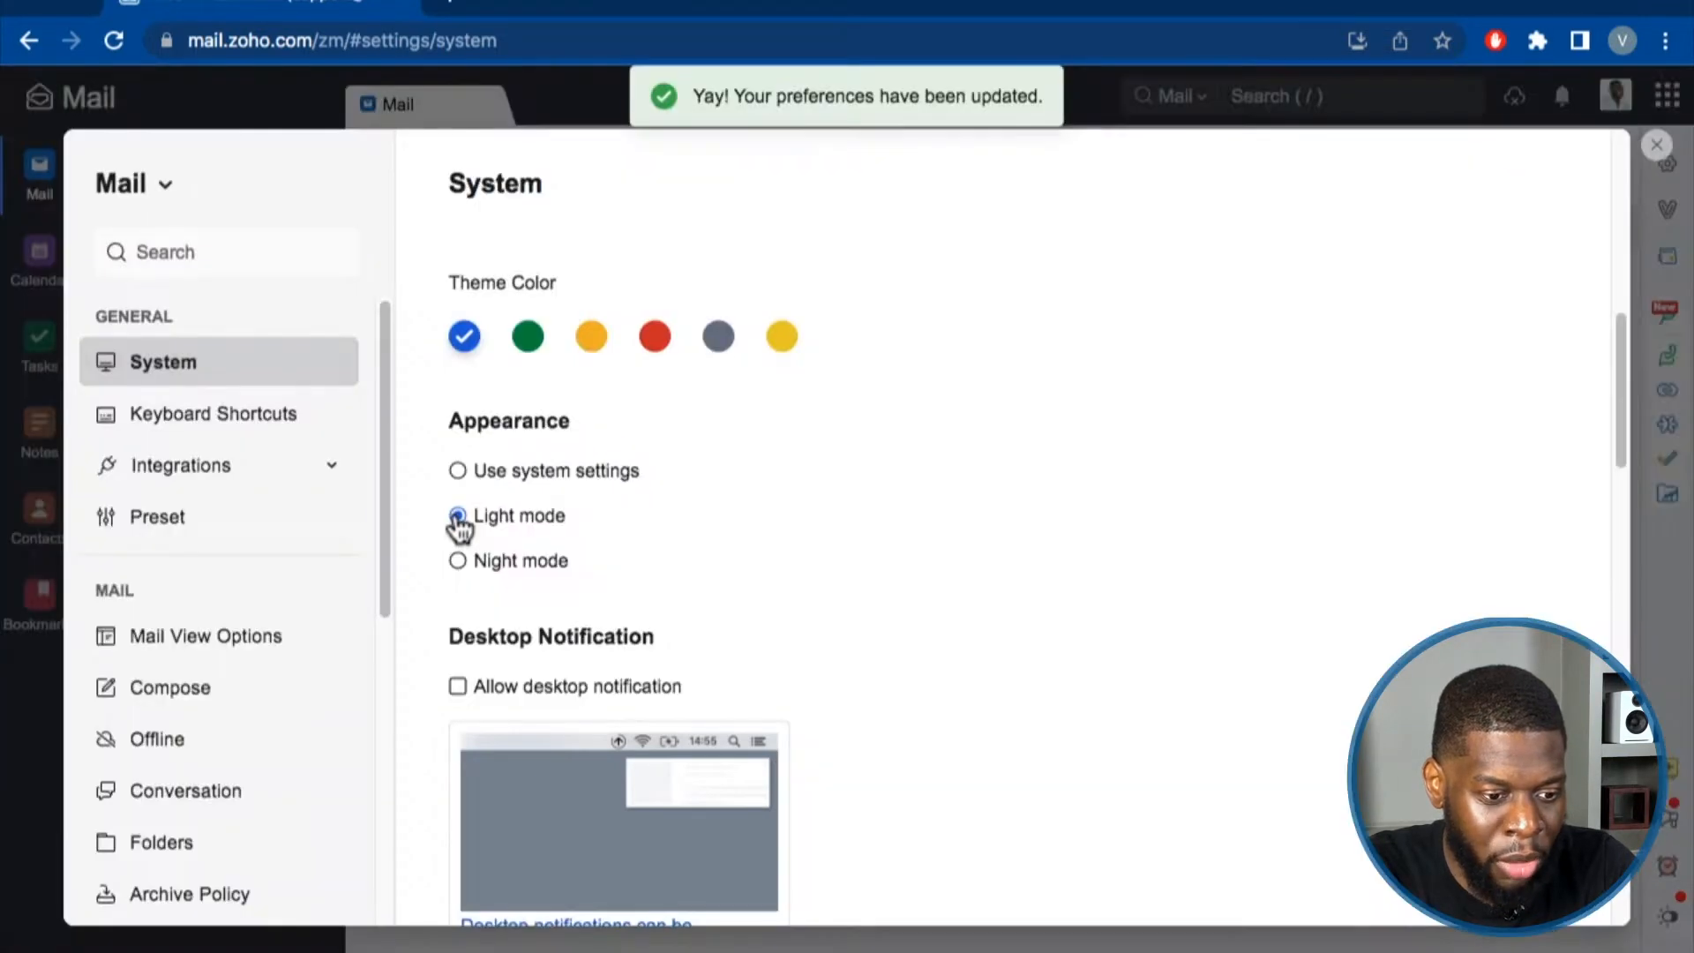
pyautogui.click(458, 470)
pyautogui.click(458, 516)
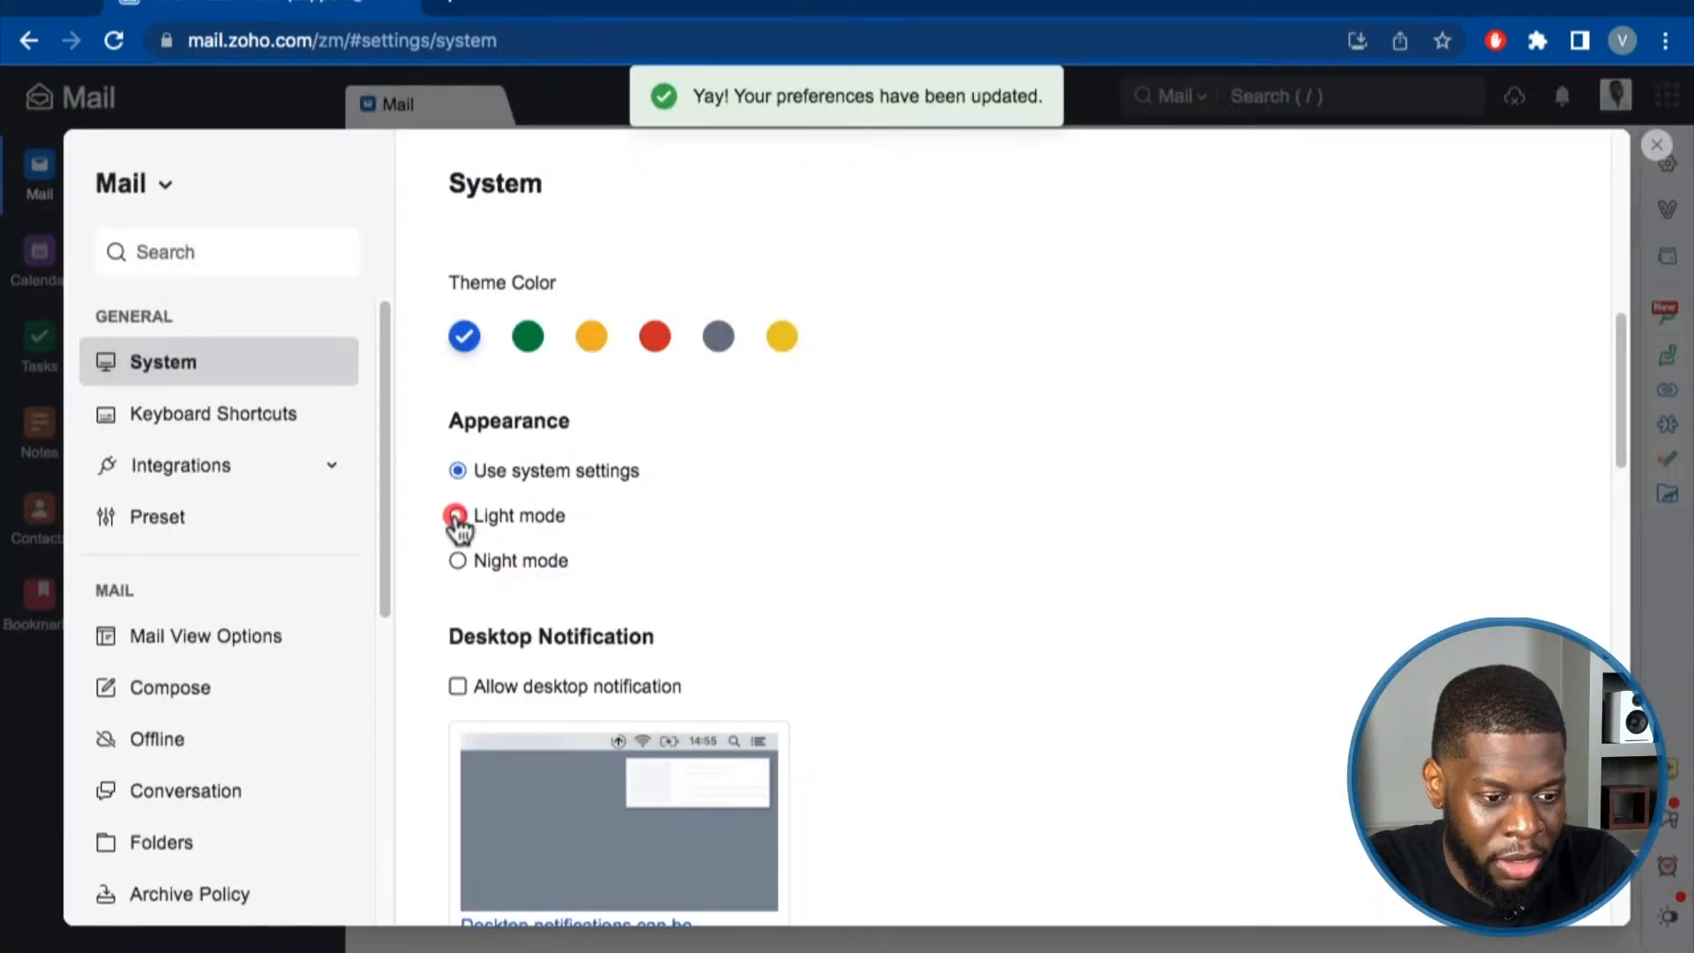
pyautogui.scroll(-1, 616, 531)
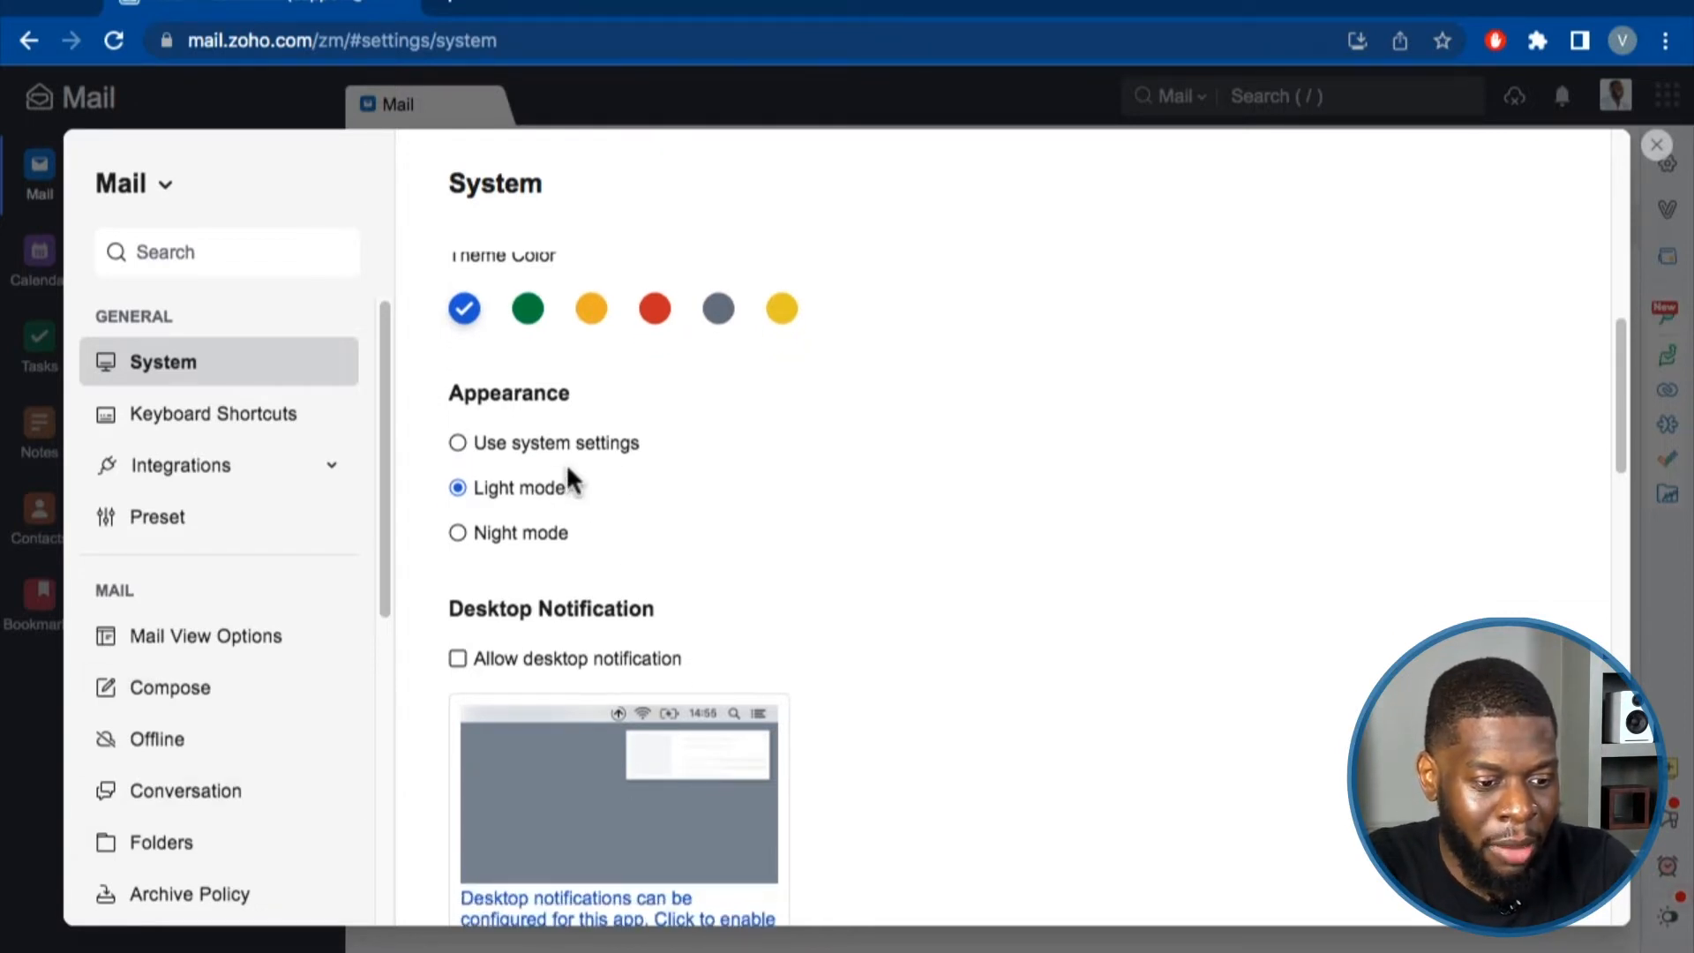
pyautogui.scroll(-3, 658, 472)
pyautogui.scroll(-2, 732, 468)
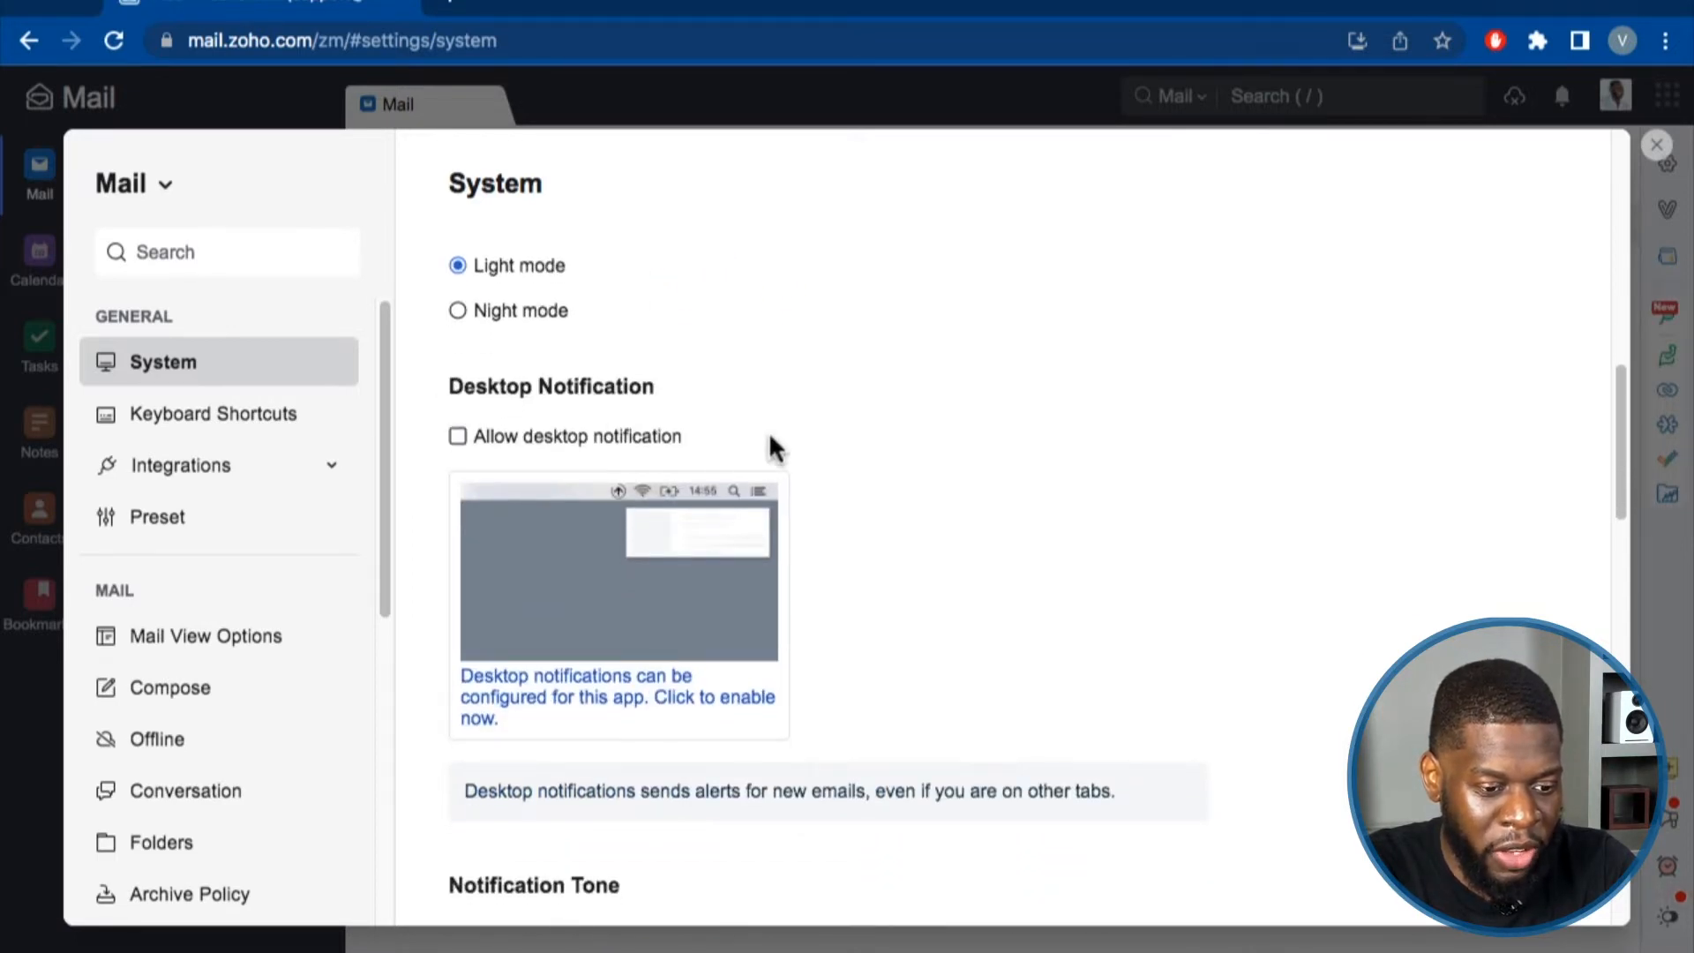
pyautogui.scroll(-1, 689, 450)
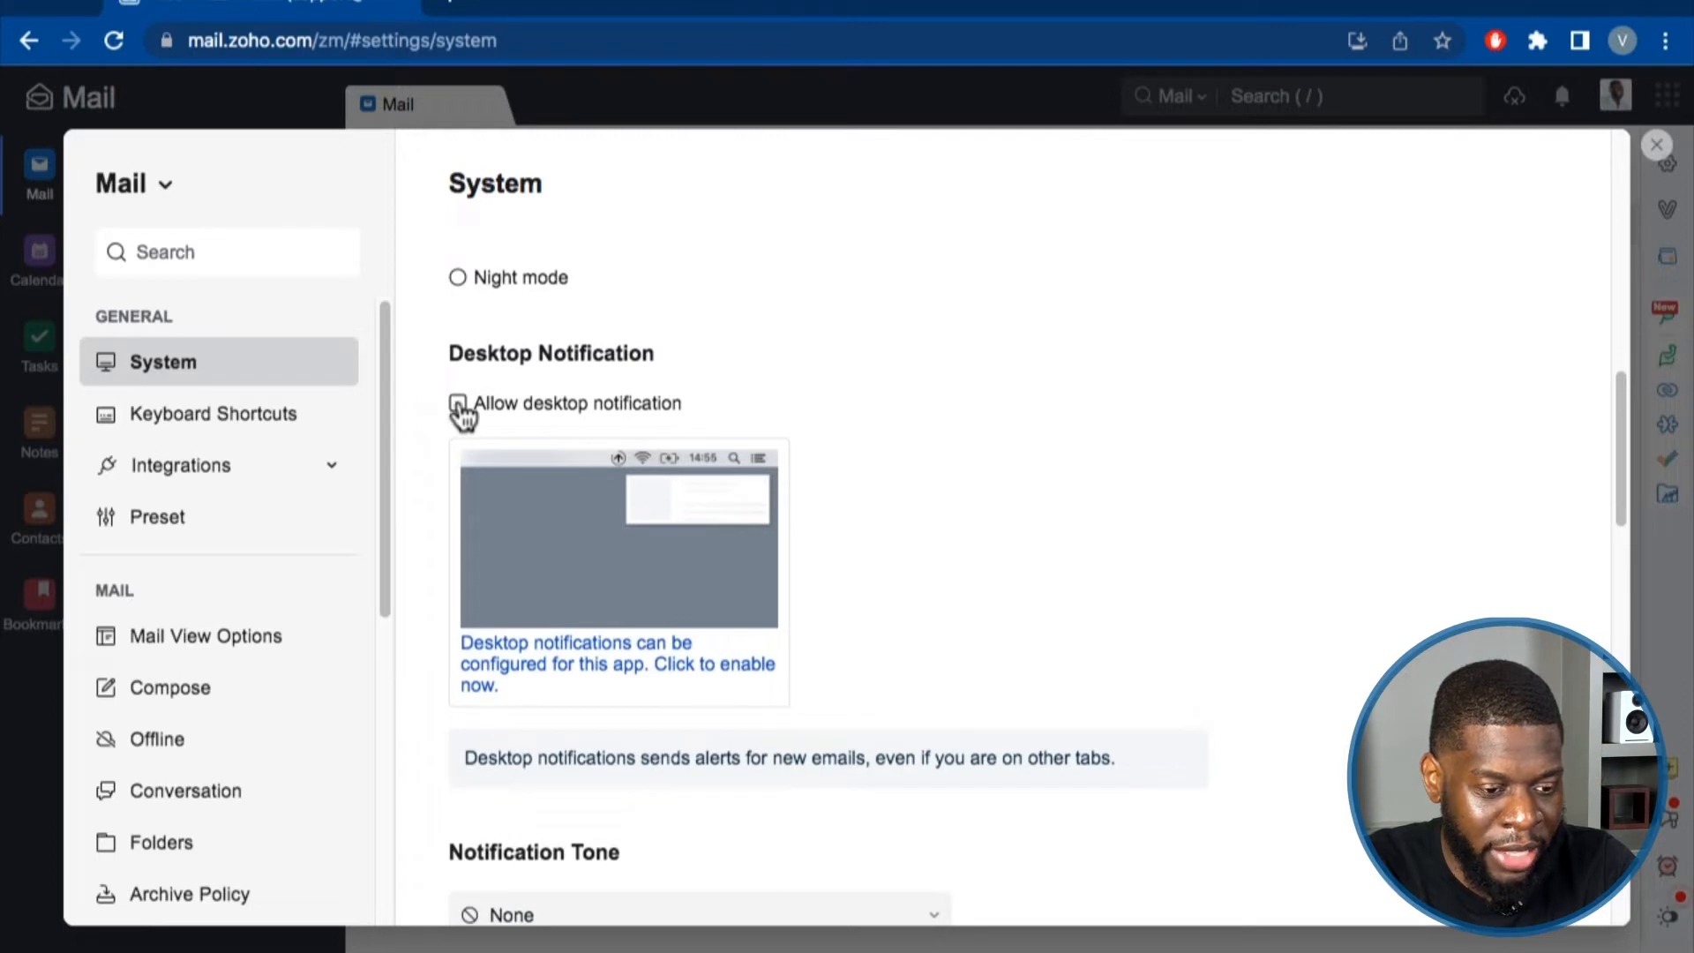
pyautogui.scroll(-3, 882, 459)
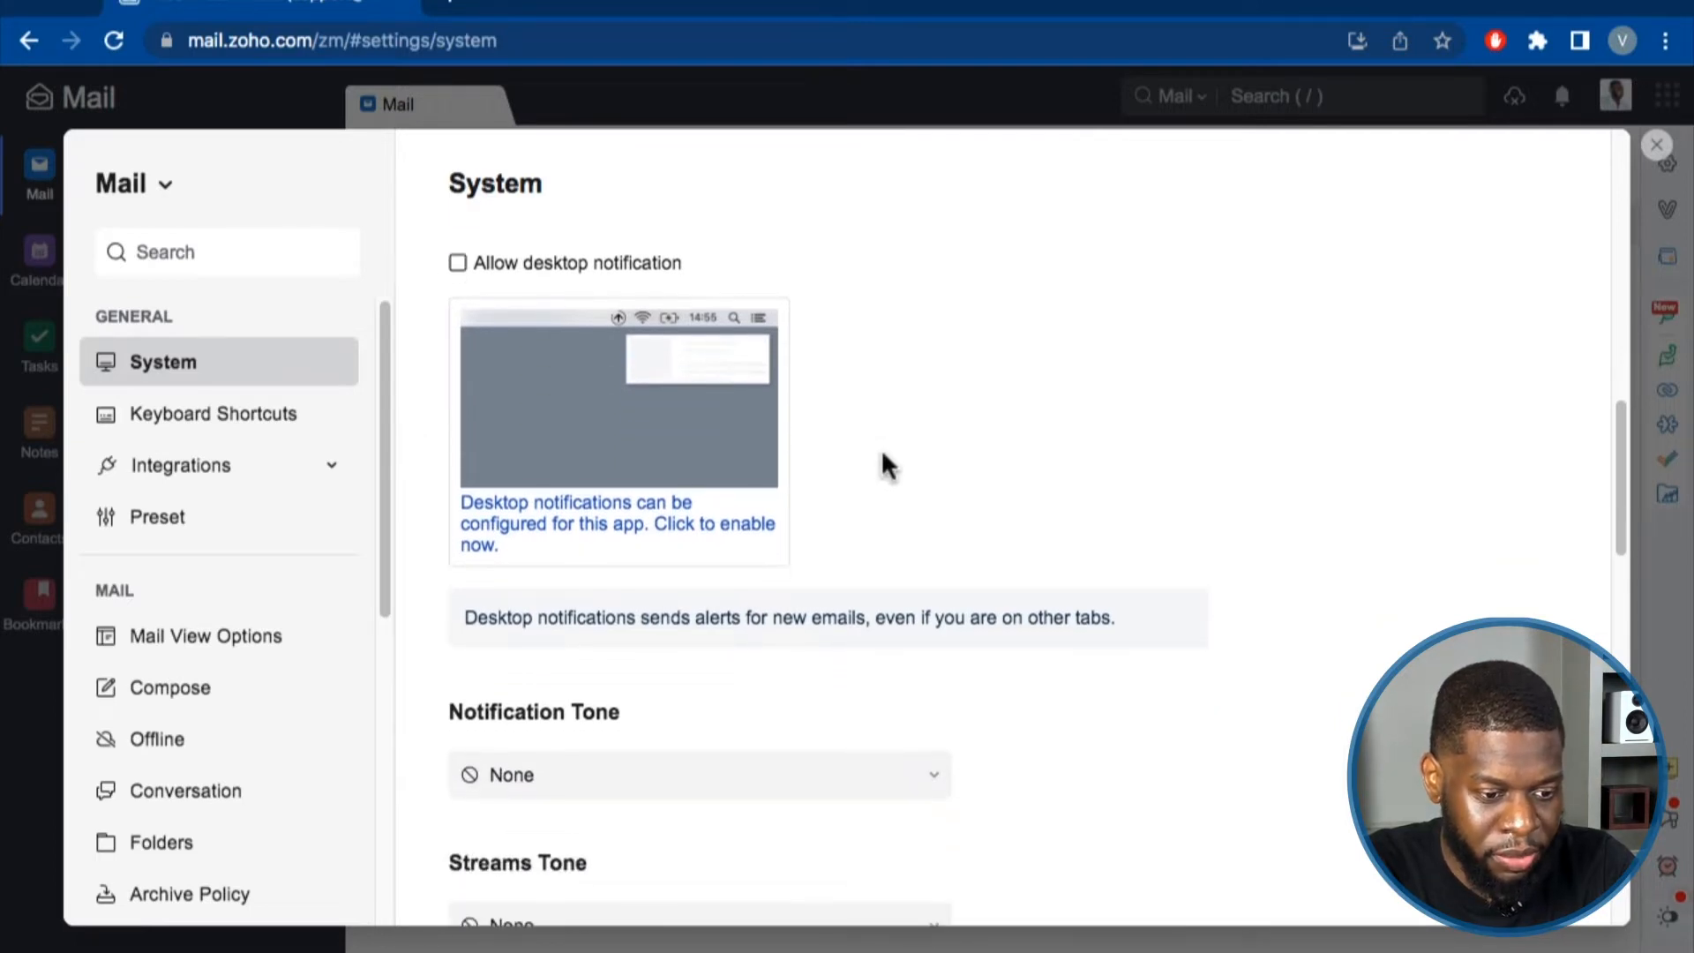
pyautogui.scroll(-4, 846, 494)
pyautogui.click(784, 603)
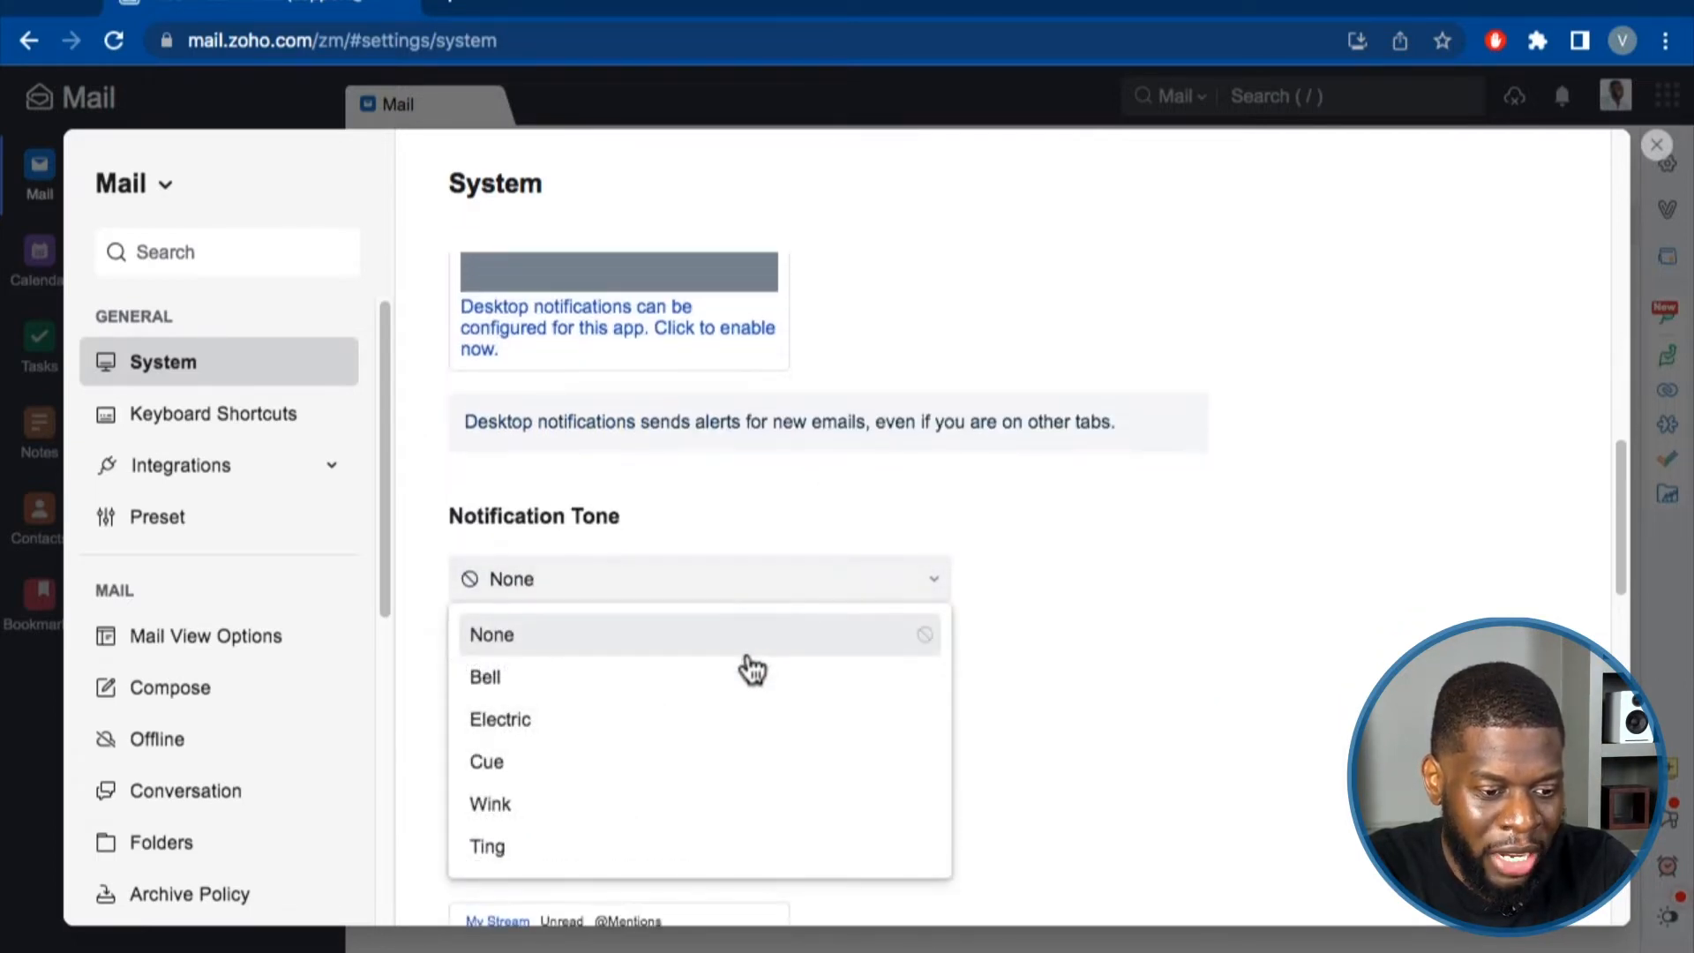
pyautogui.click(744, 513)
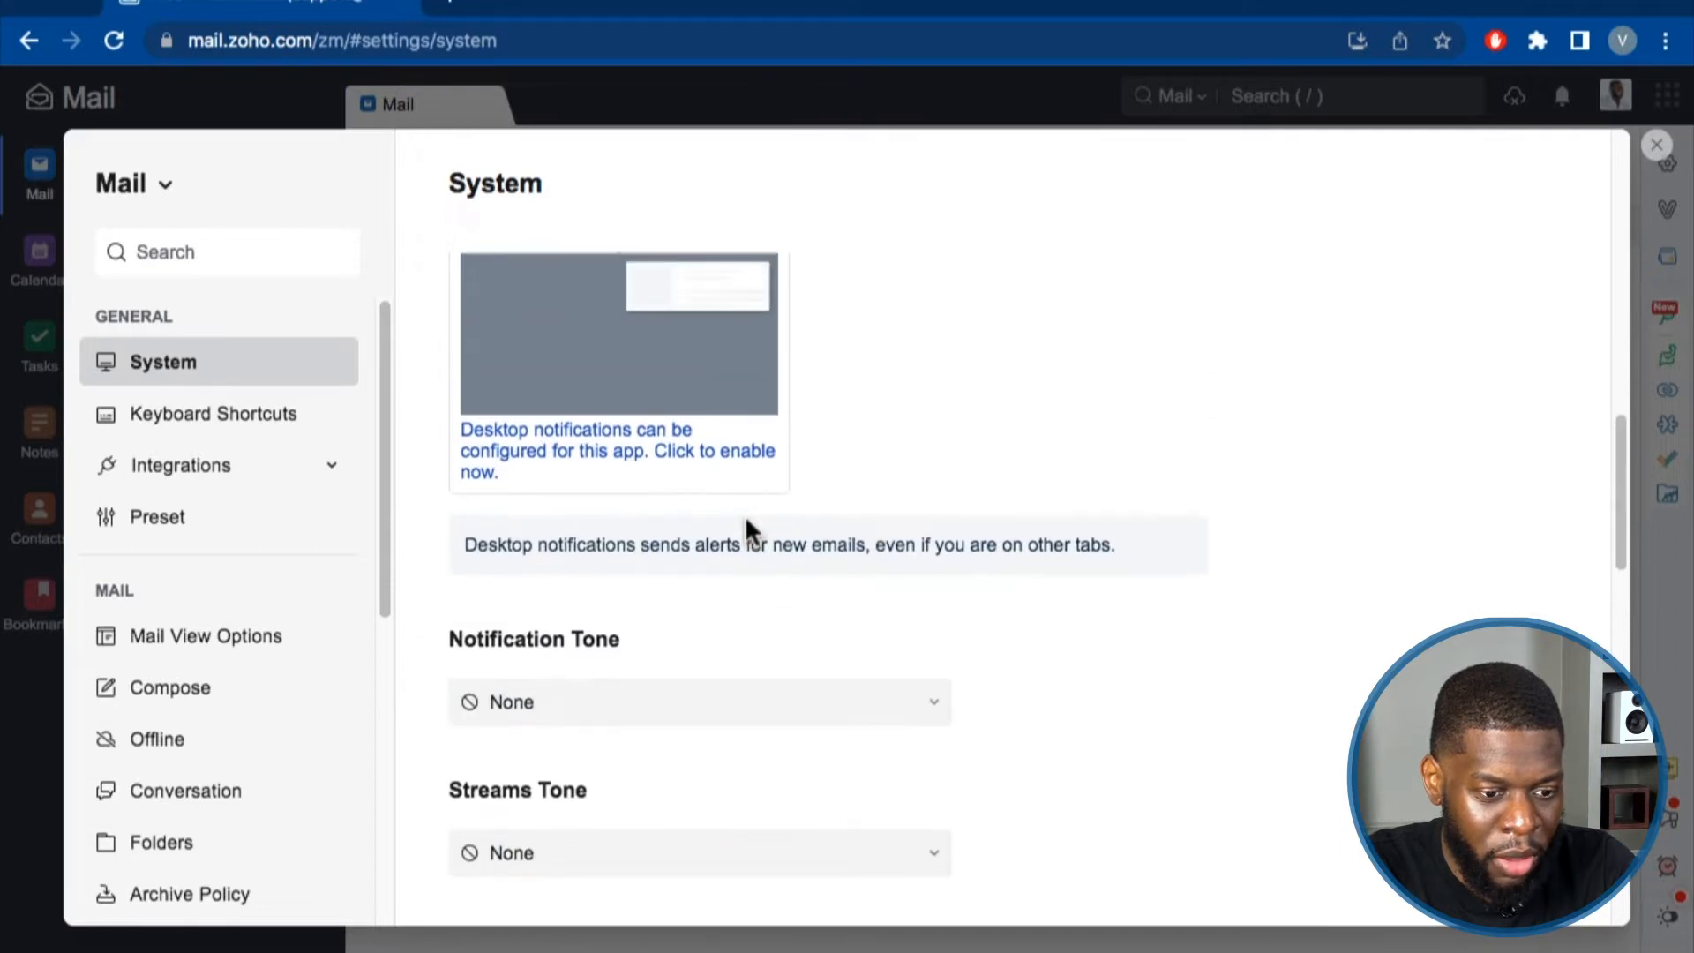
pyautogui.moveTo(479, 549); pyautogui.dragTo(1058, 558)
pyautogui.click(868, 643)
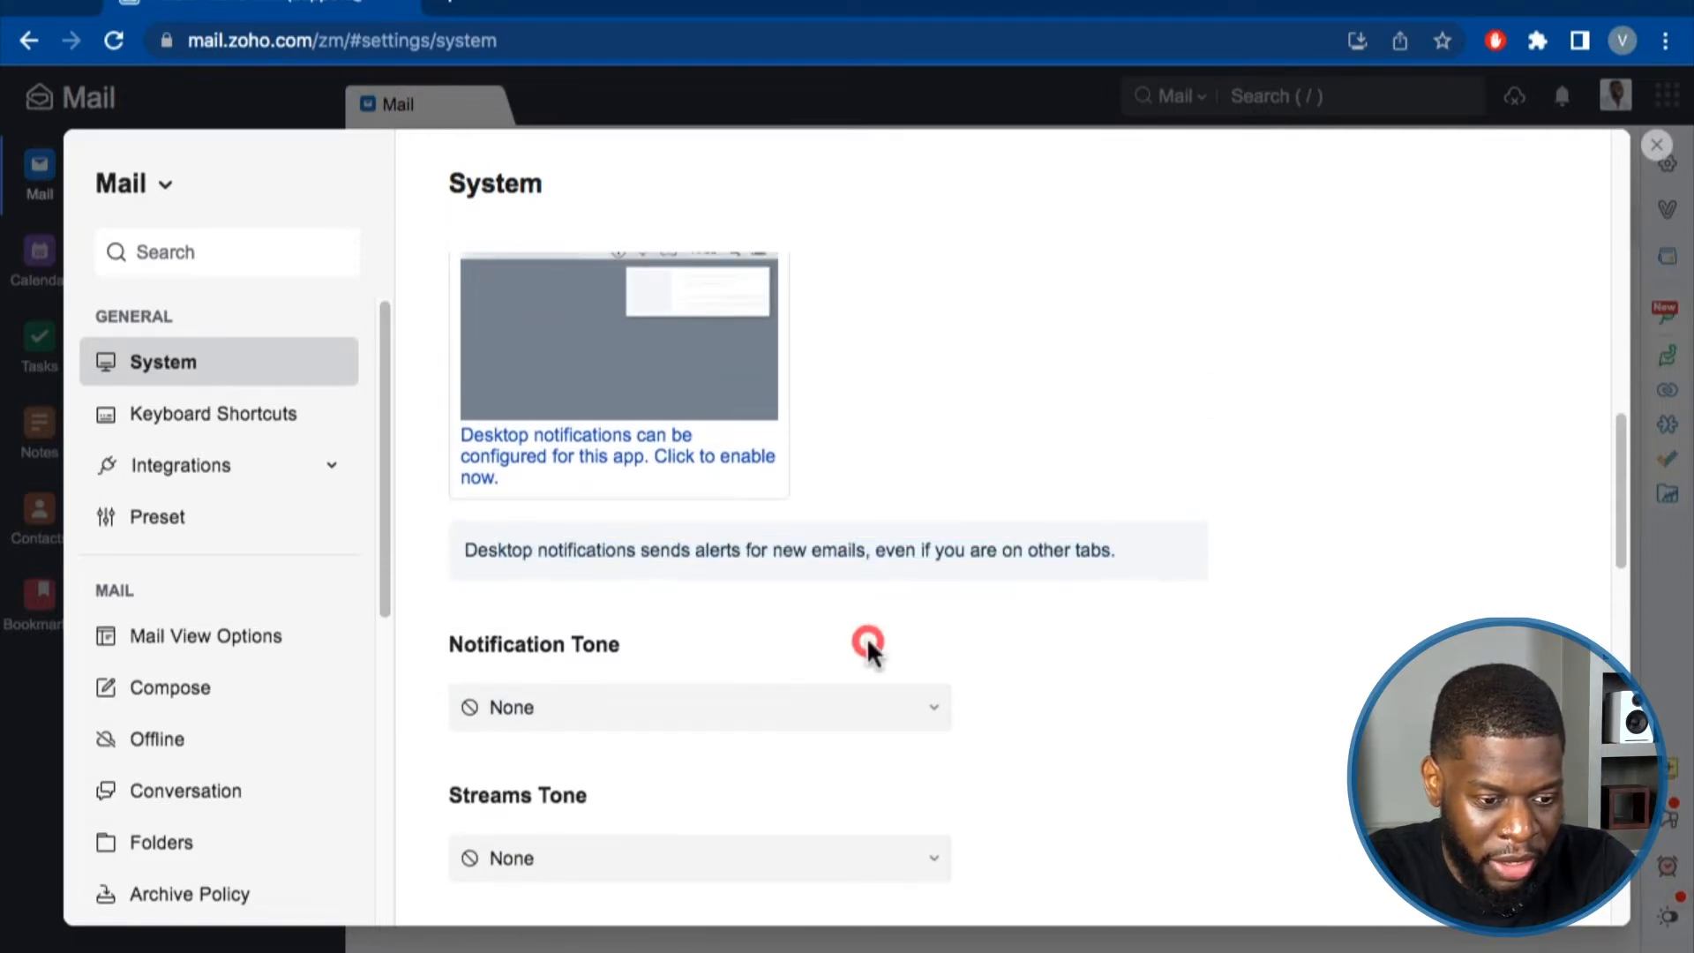
pyautogui.scroll(3, 722, 728)
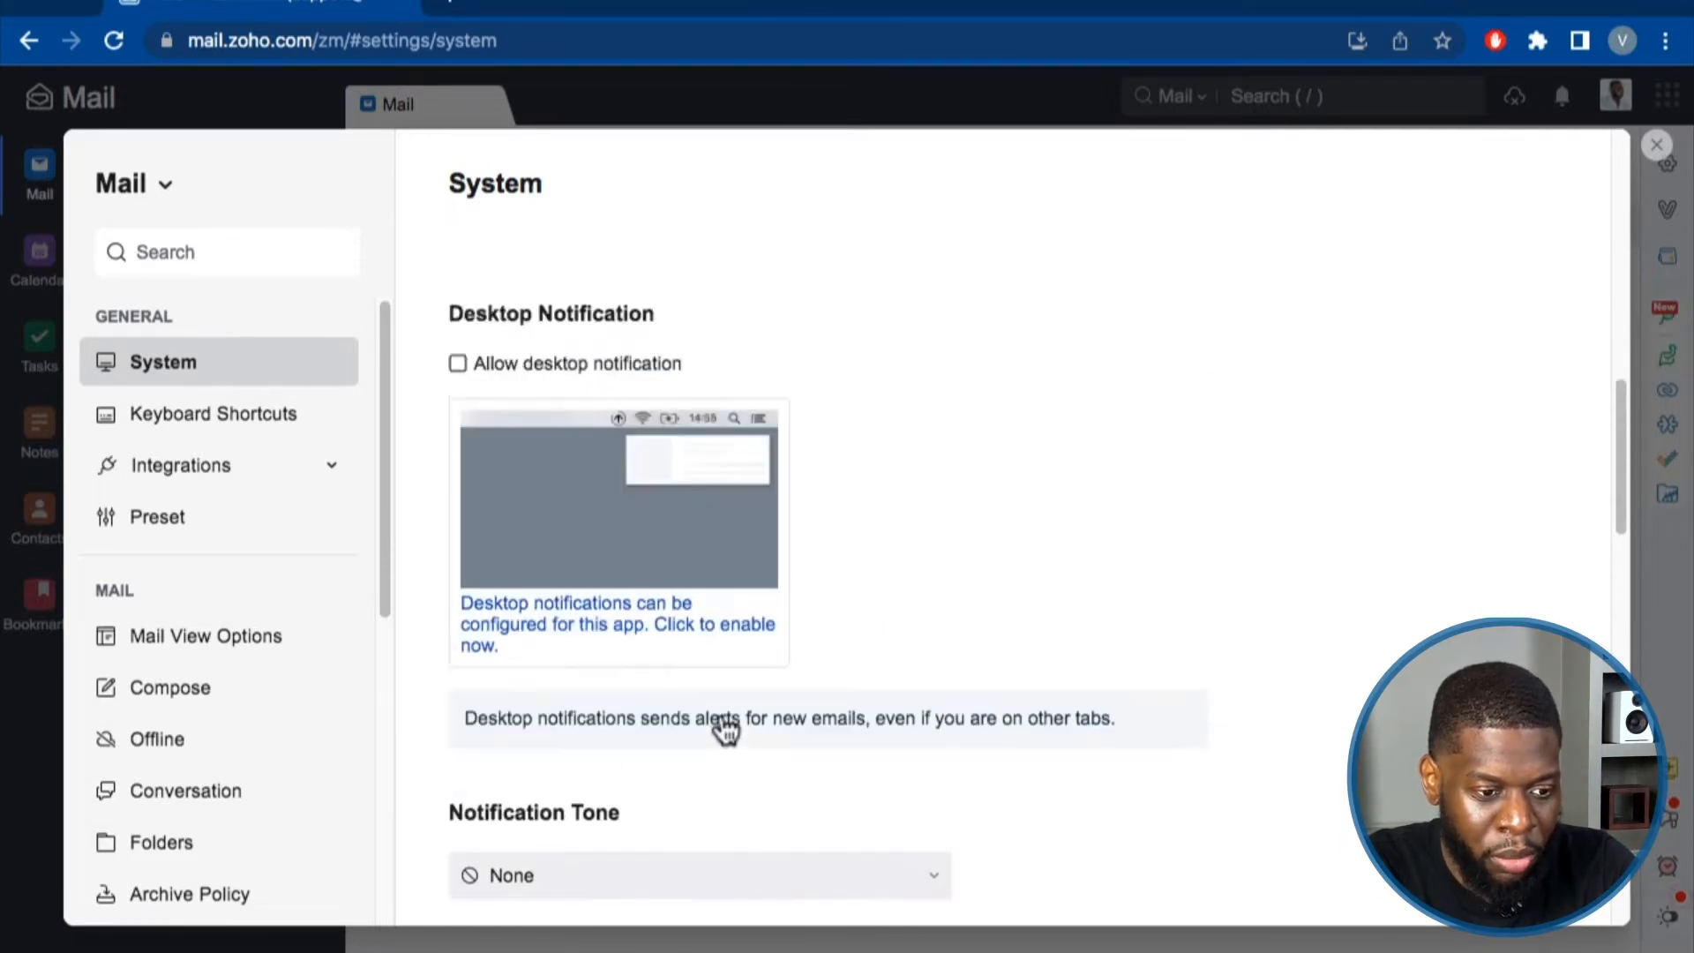
pyautogui.scroll(-4, 622, 564)
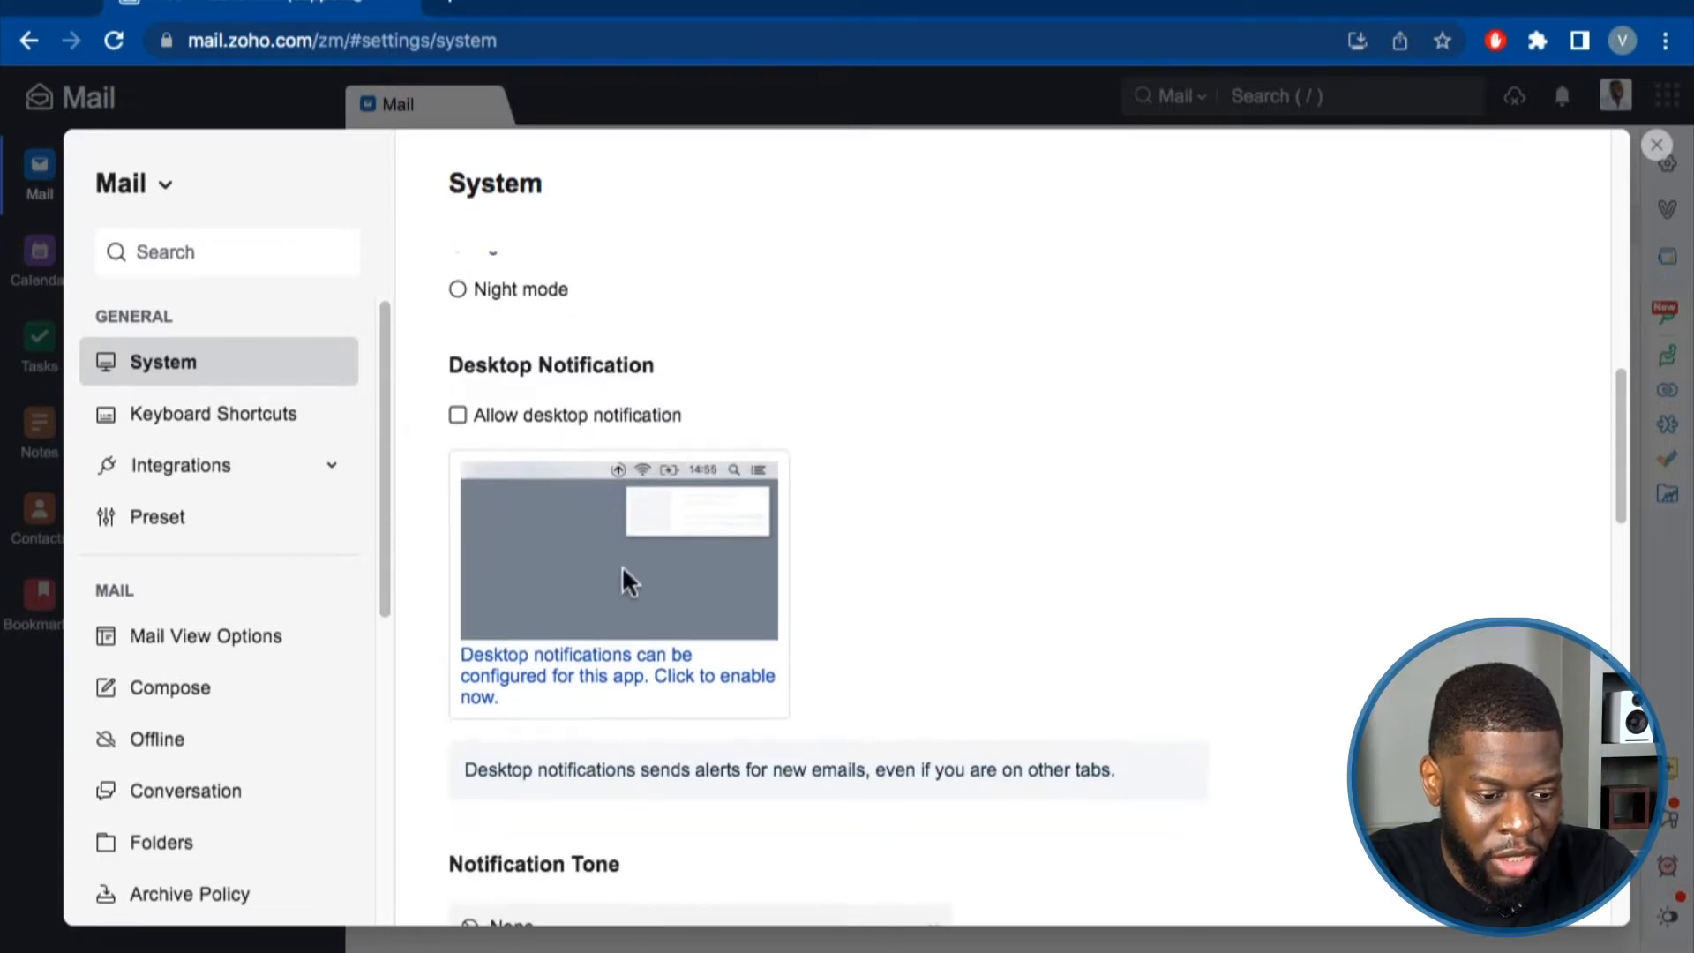
pyautogui.scroll(-3, 653, 670)
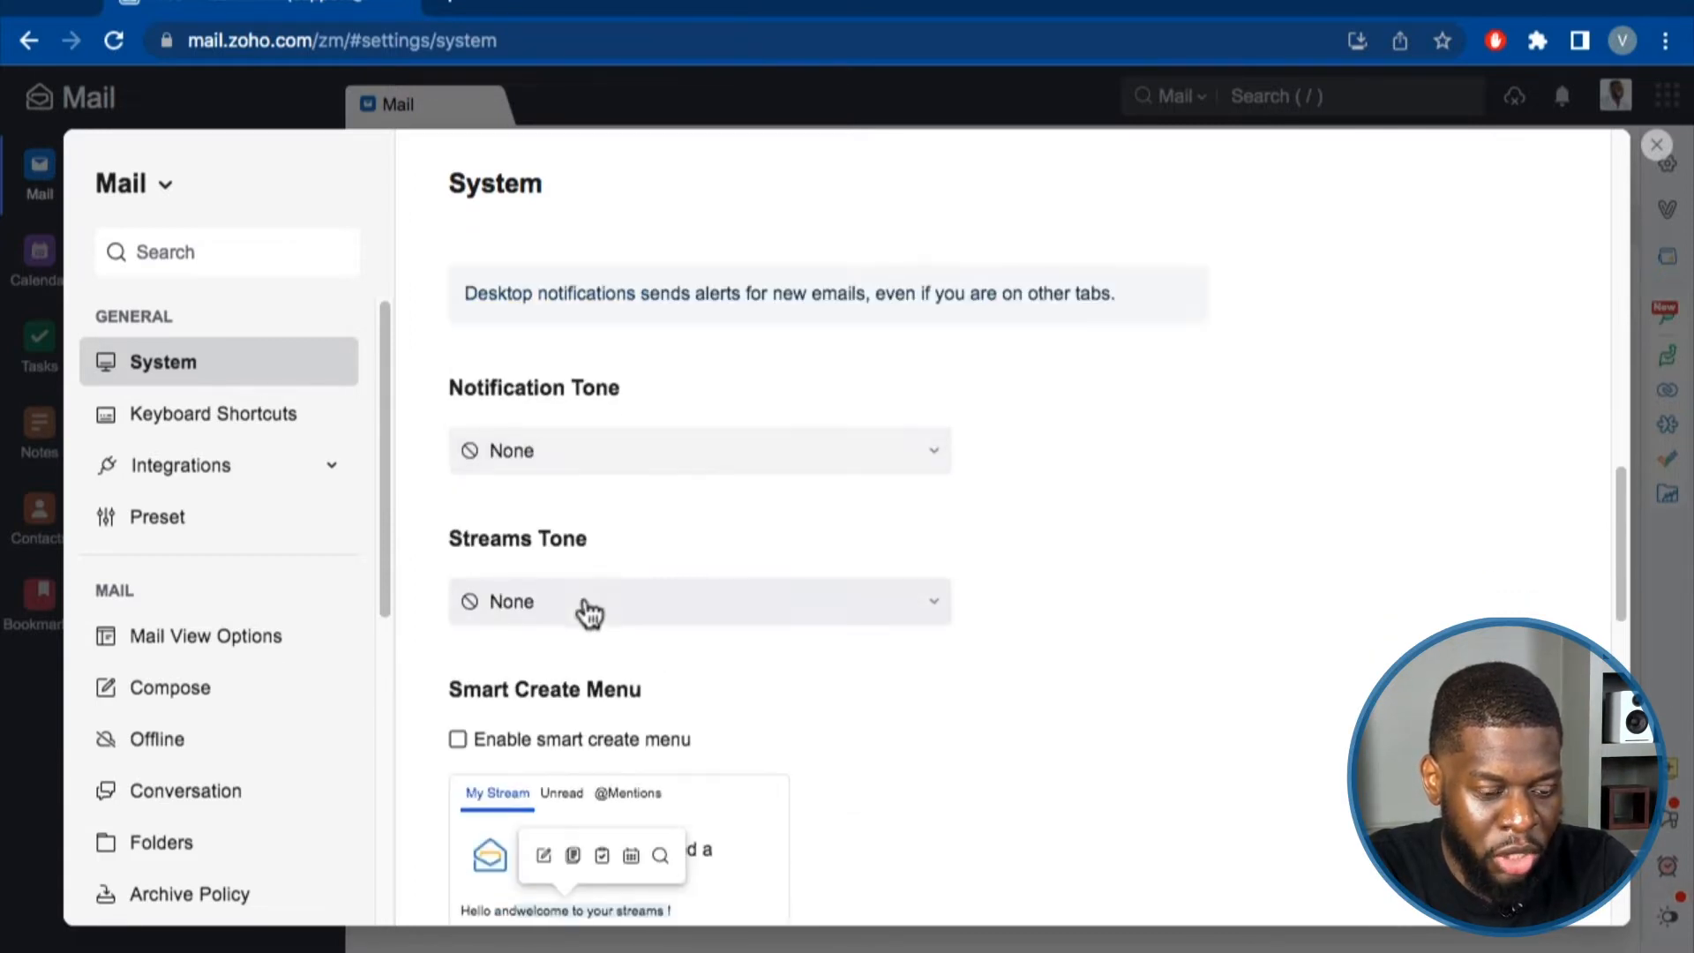
pyautogui.scroll(-1, 617, 591)
pyautogui.scroll(-2, 692, 573)
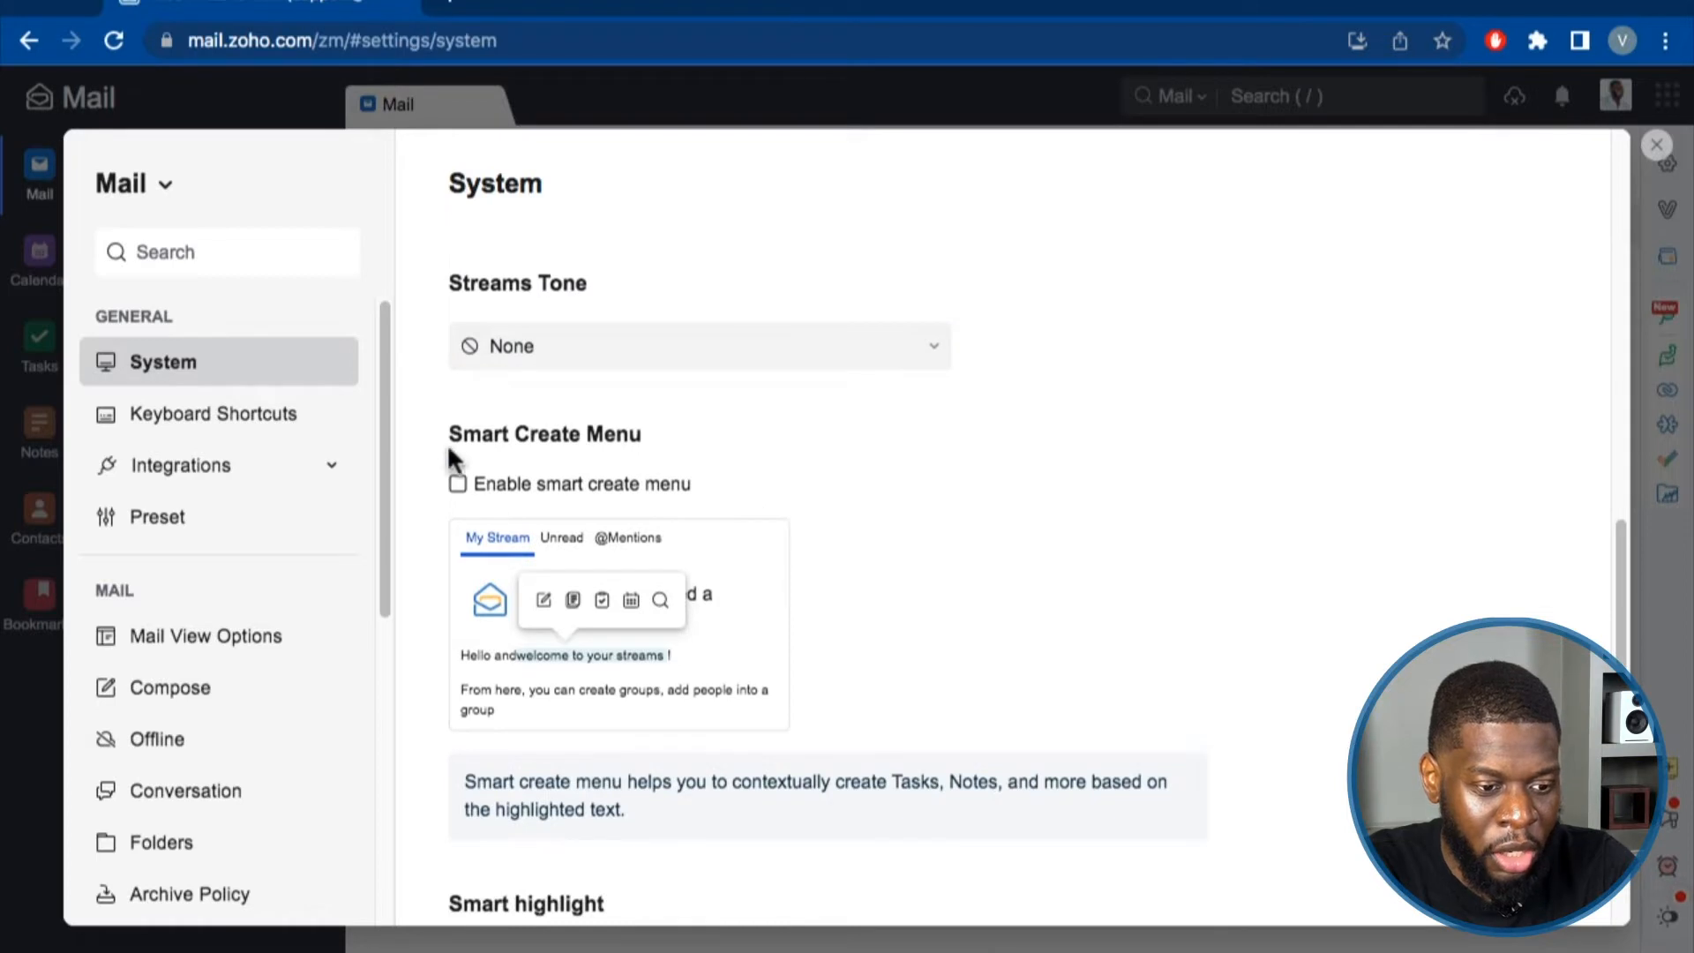
pyautogui.moveTo(439, 435); pyautogui.dragTo(617, 436)
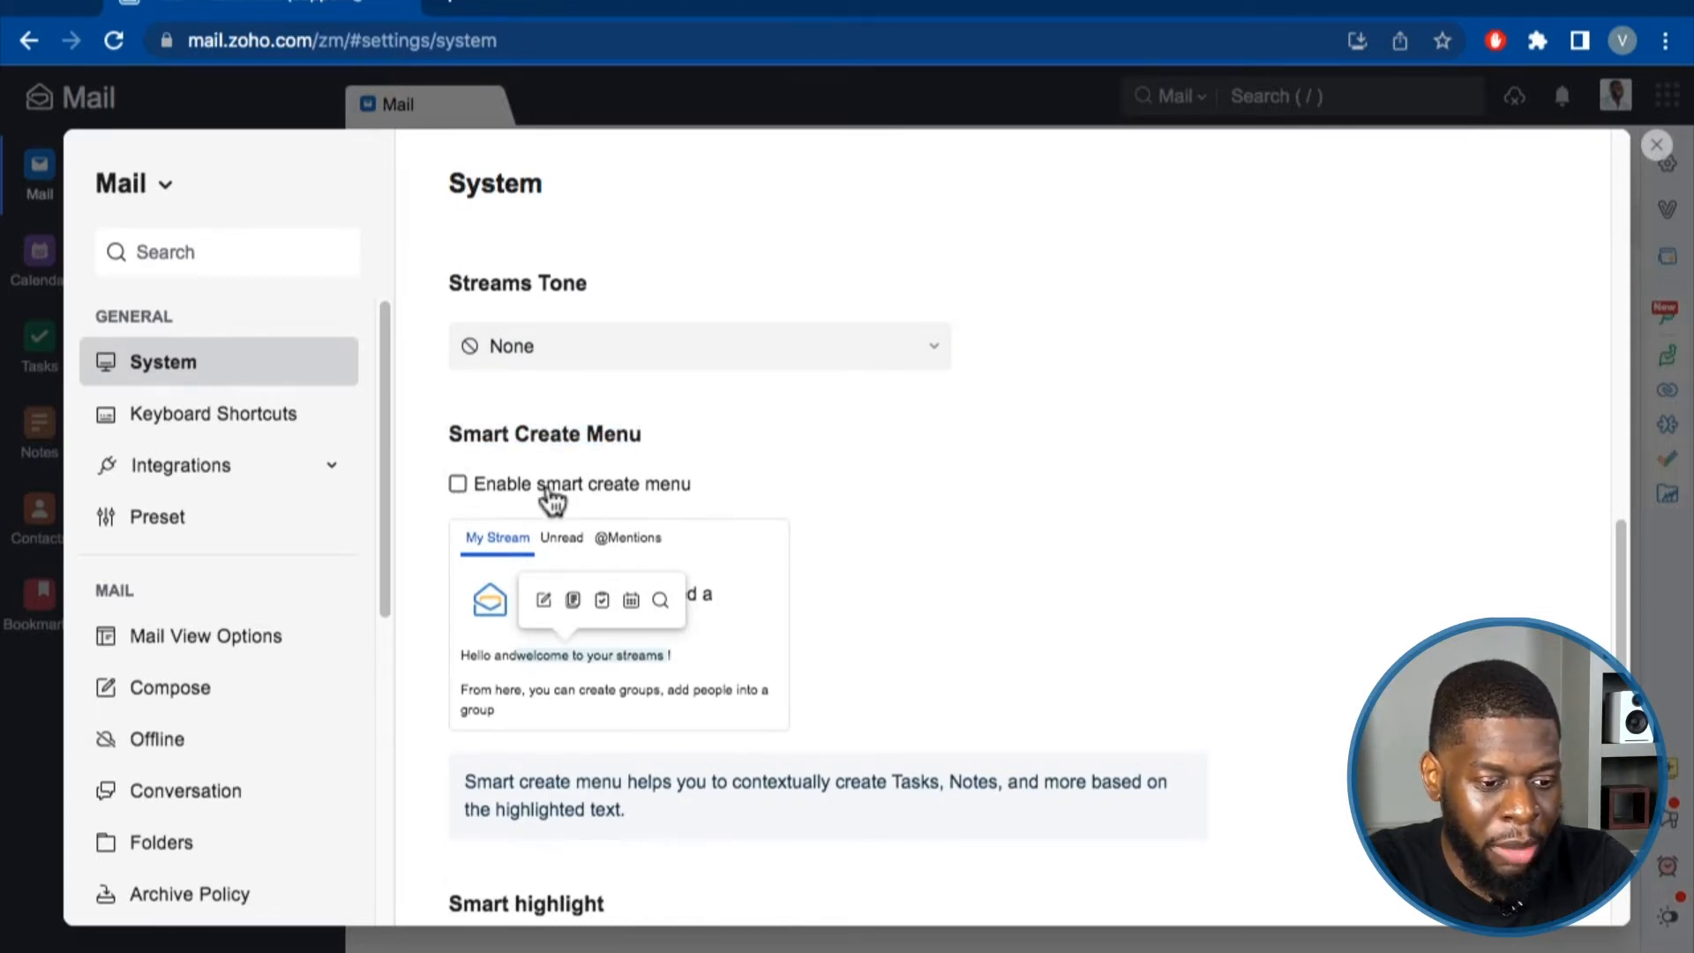
pyautogui.click(458, 484)
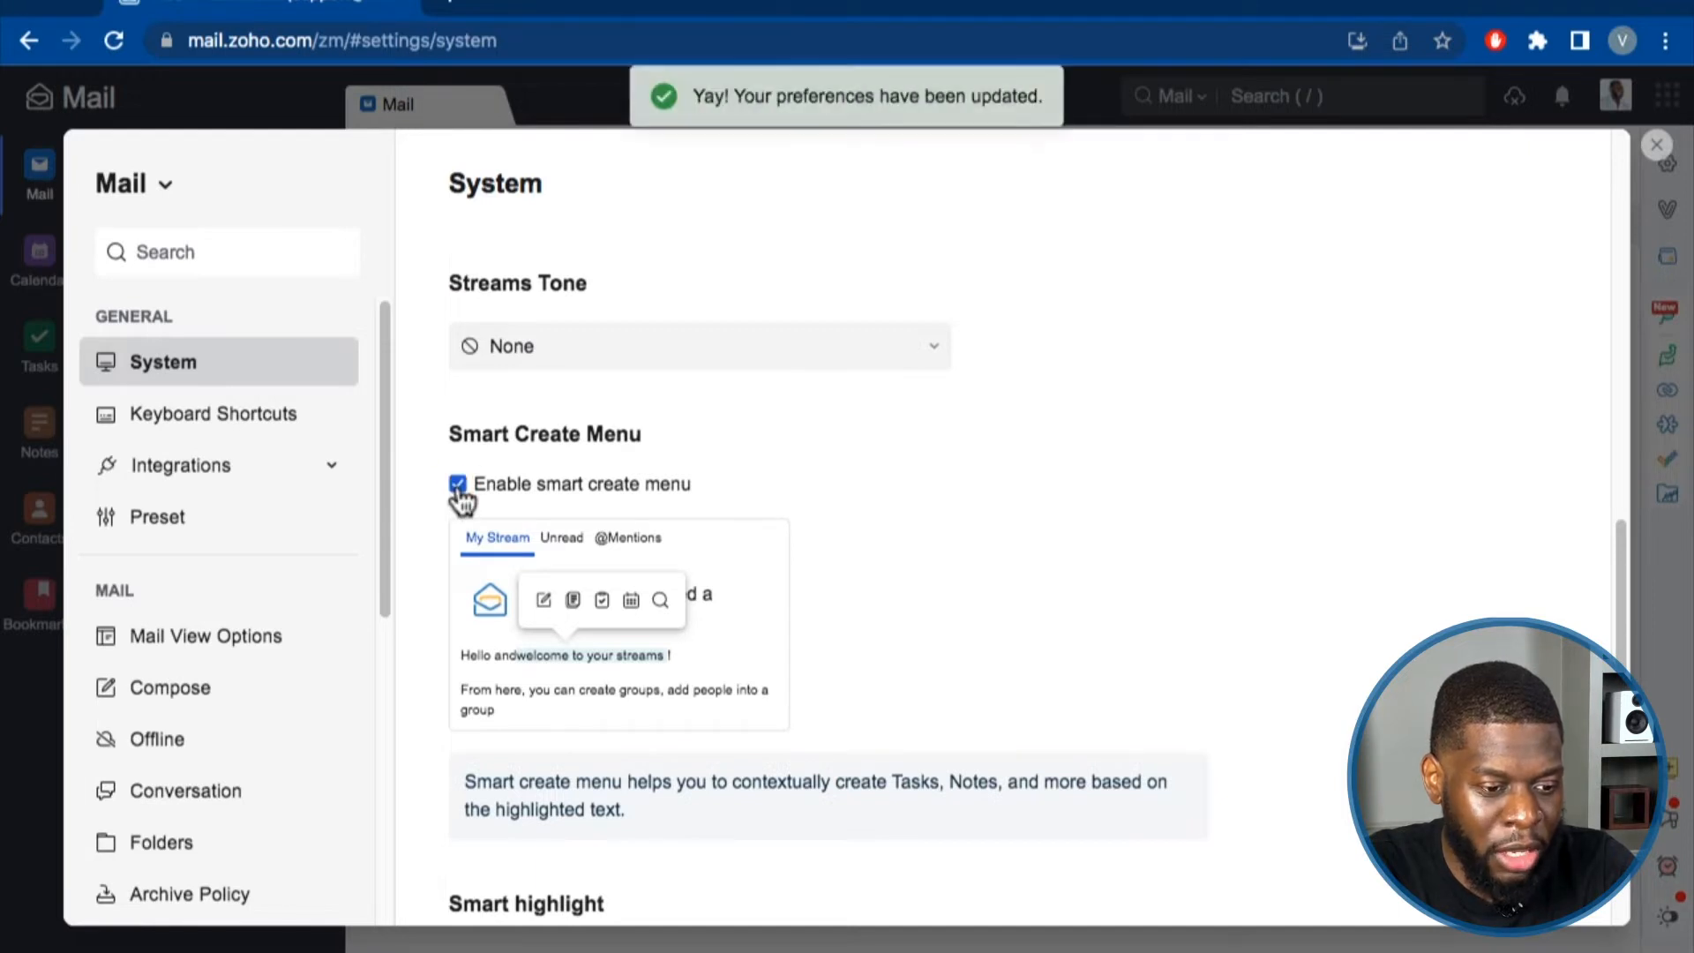
pyautogui.click(458, 484)
pyautogui.scroll(-3, 741, 512)
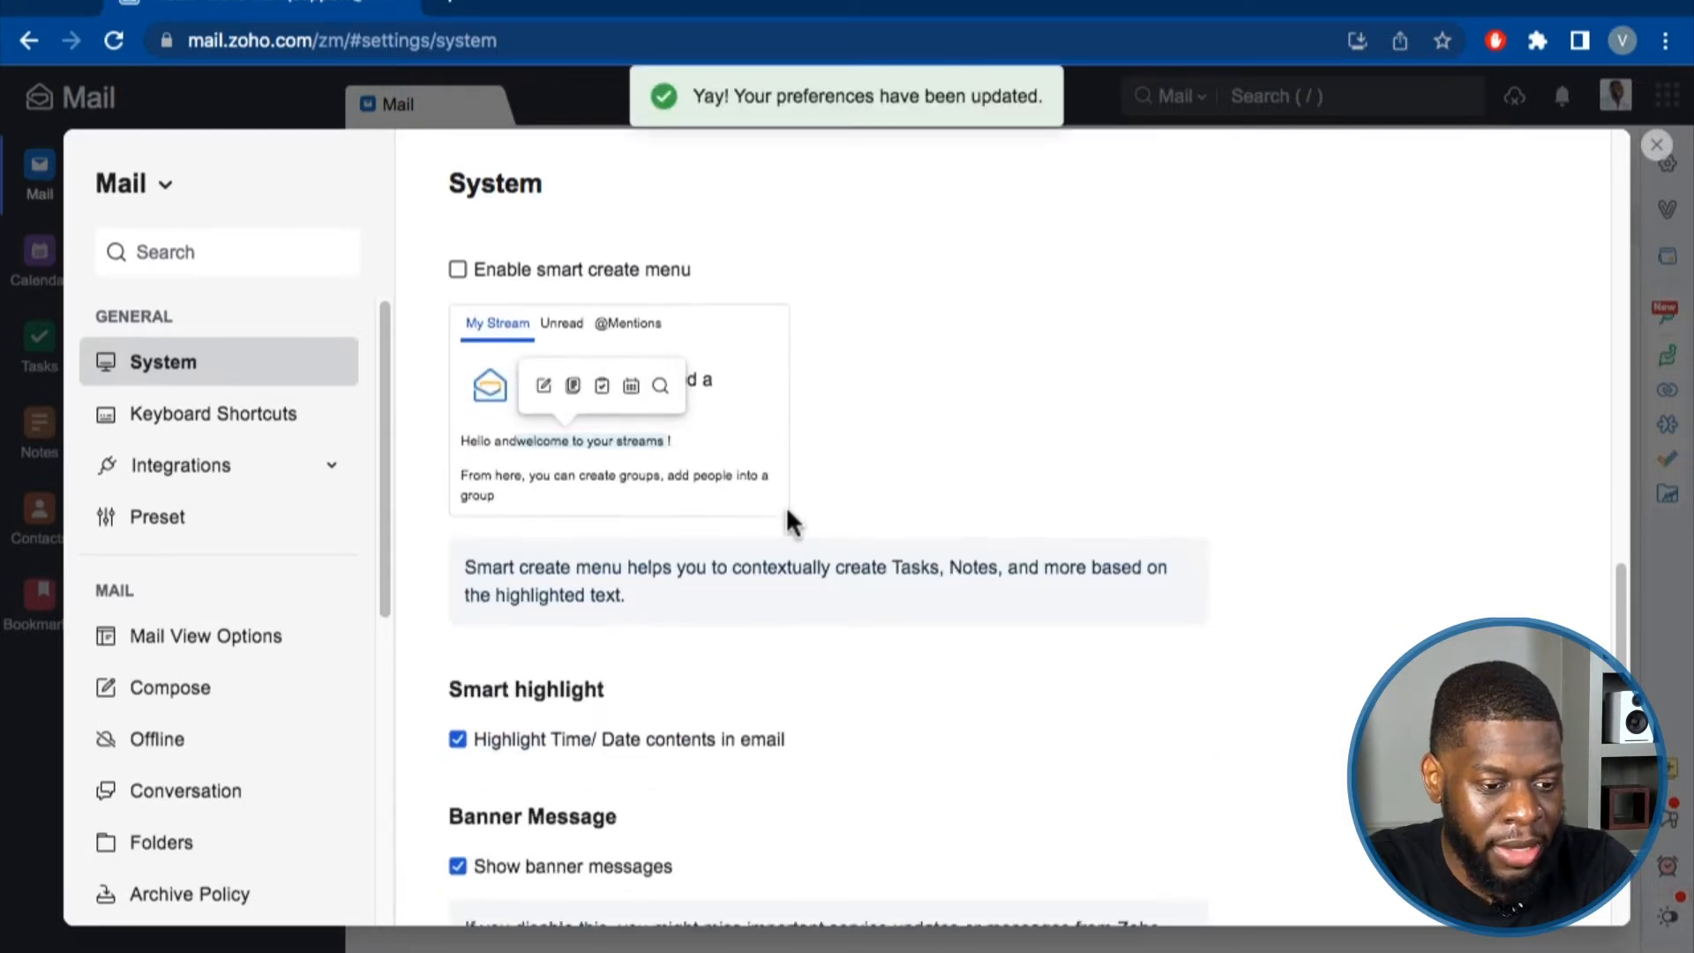
pyautogui.scroll(-2, 781, 520)
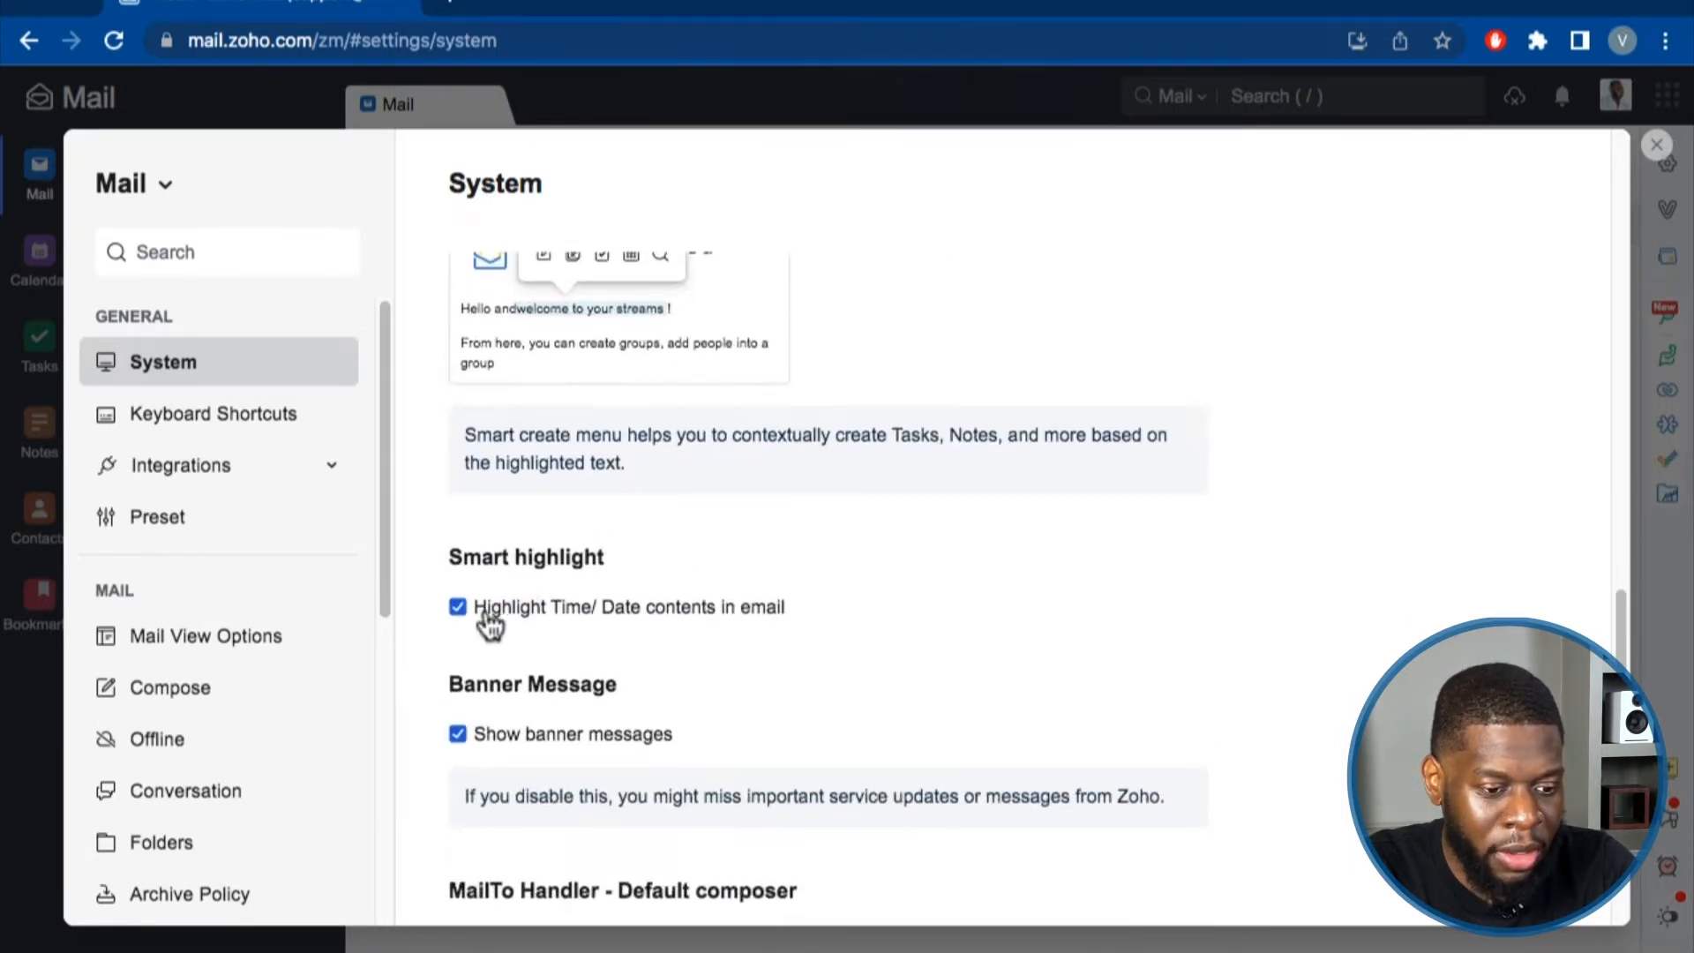
pyautogui.scroll(-1, 850, 596)
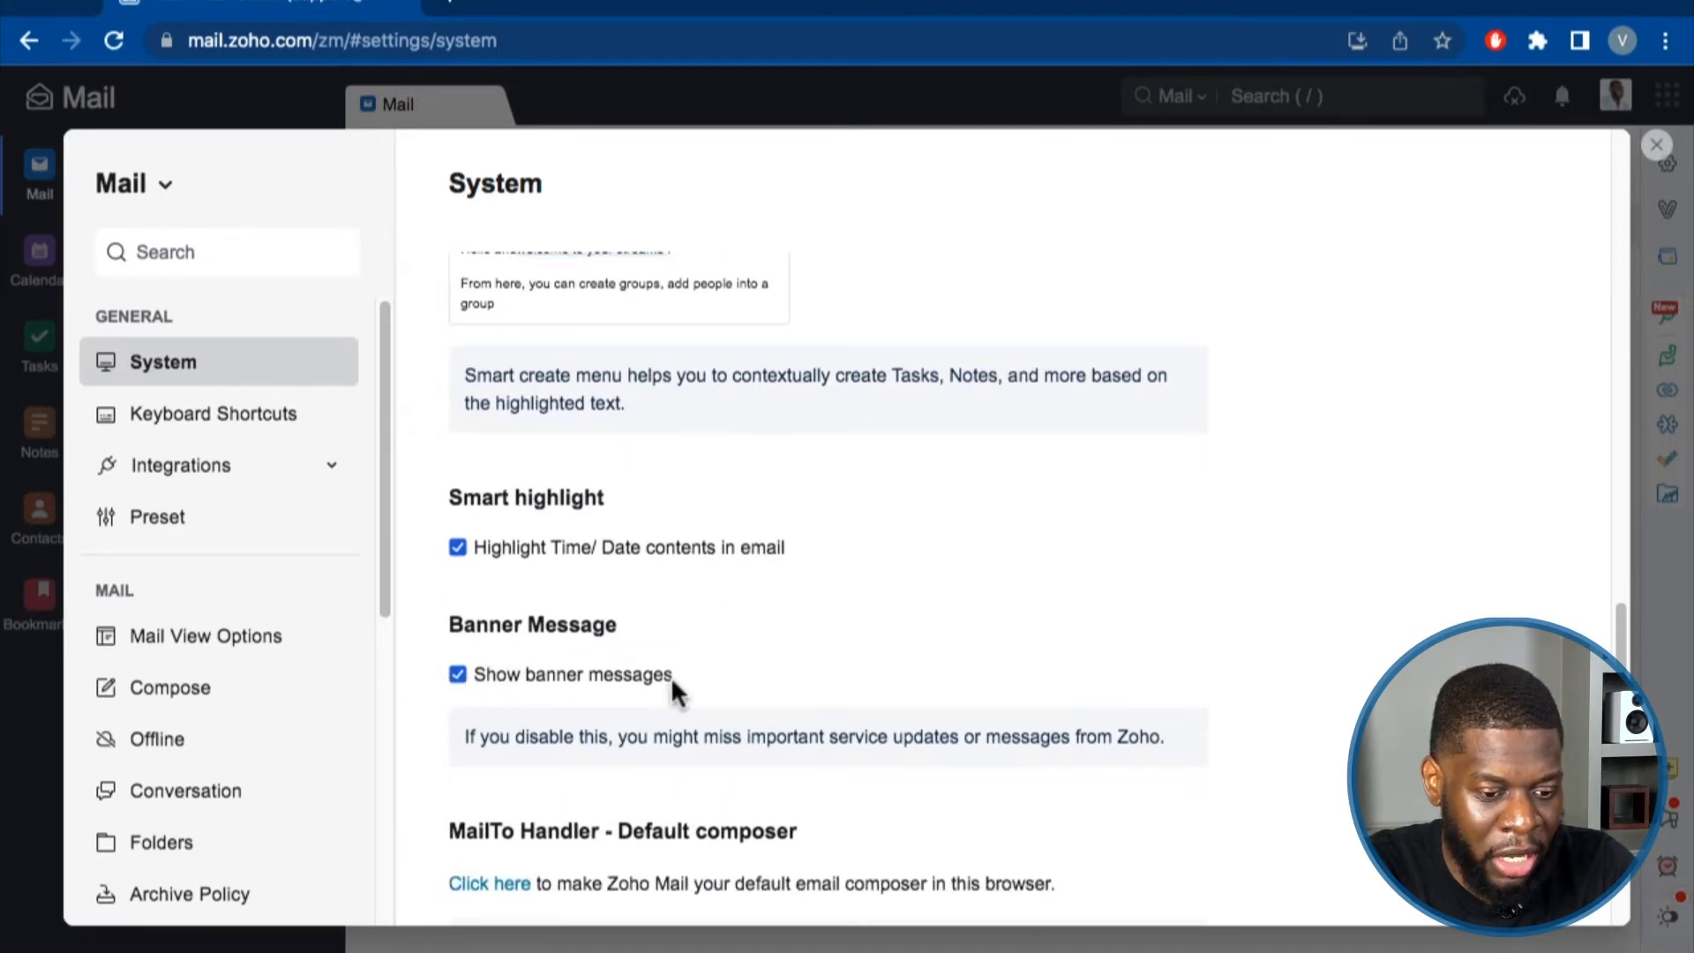
pyautogui.scroll(-1, 671, 679)
pyautogui.moveTo(549, 726); pyautogui.dragTo(1205, 734)
pyautogui.scroll(-3, 1147, 688)
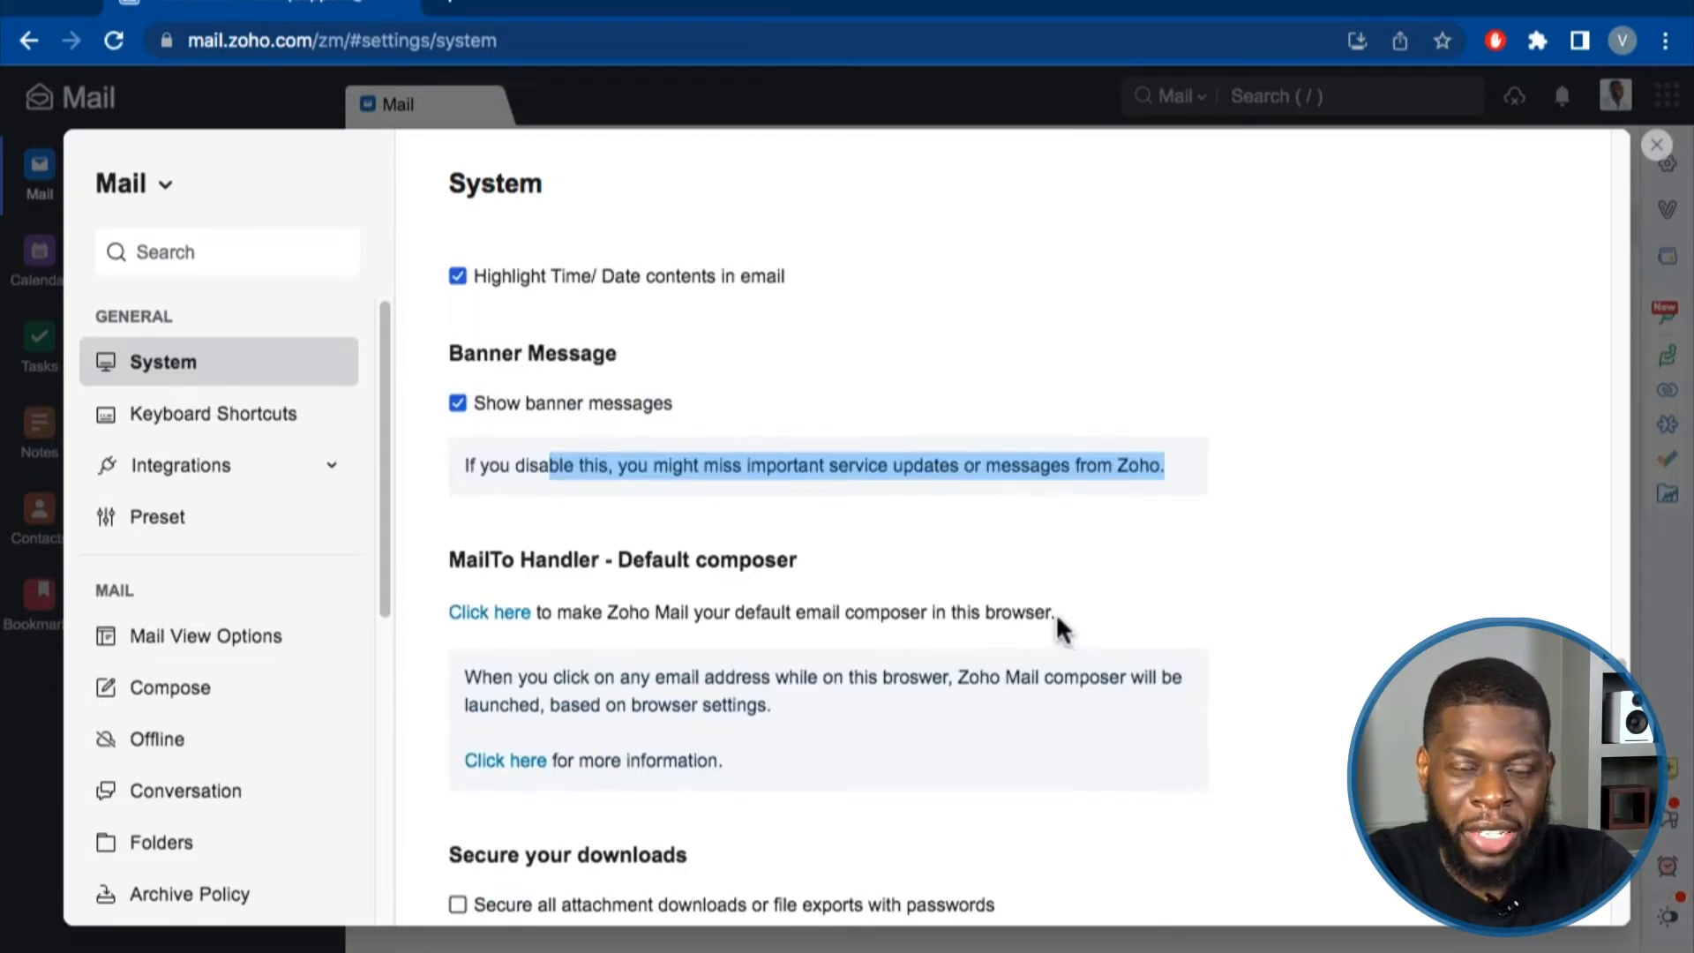
pyautogui.scroll(-1, 1057, 622)
pyautogui.click(1051, 556)
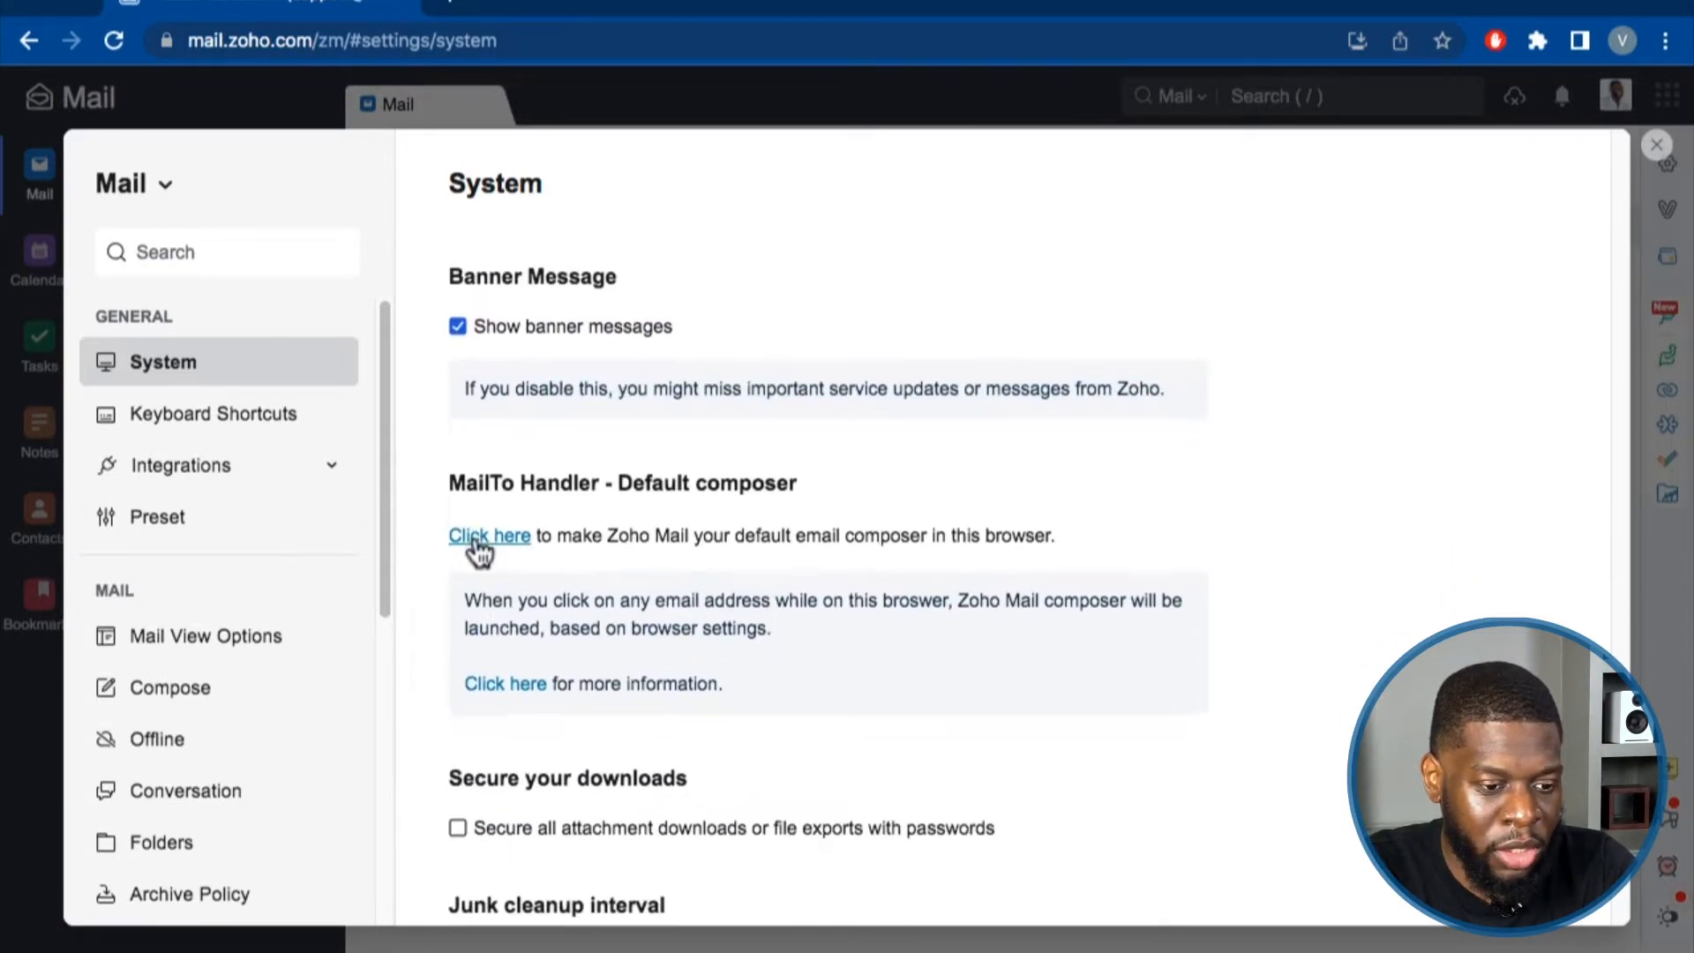
pyautogui.scroll(-1, 489, 574)
pyautogui.scroll(-3, 491, 588)
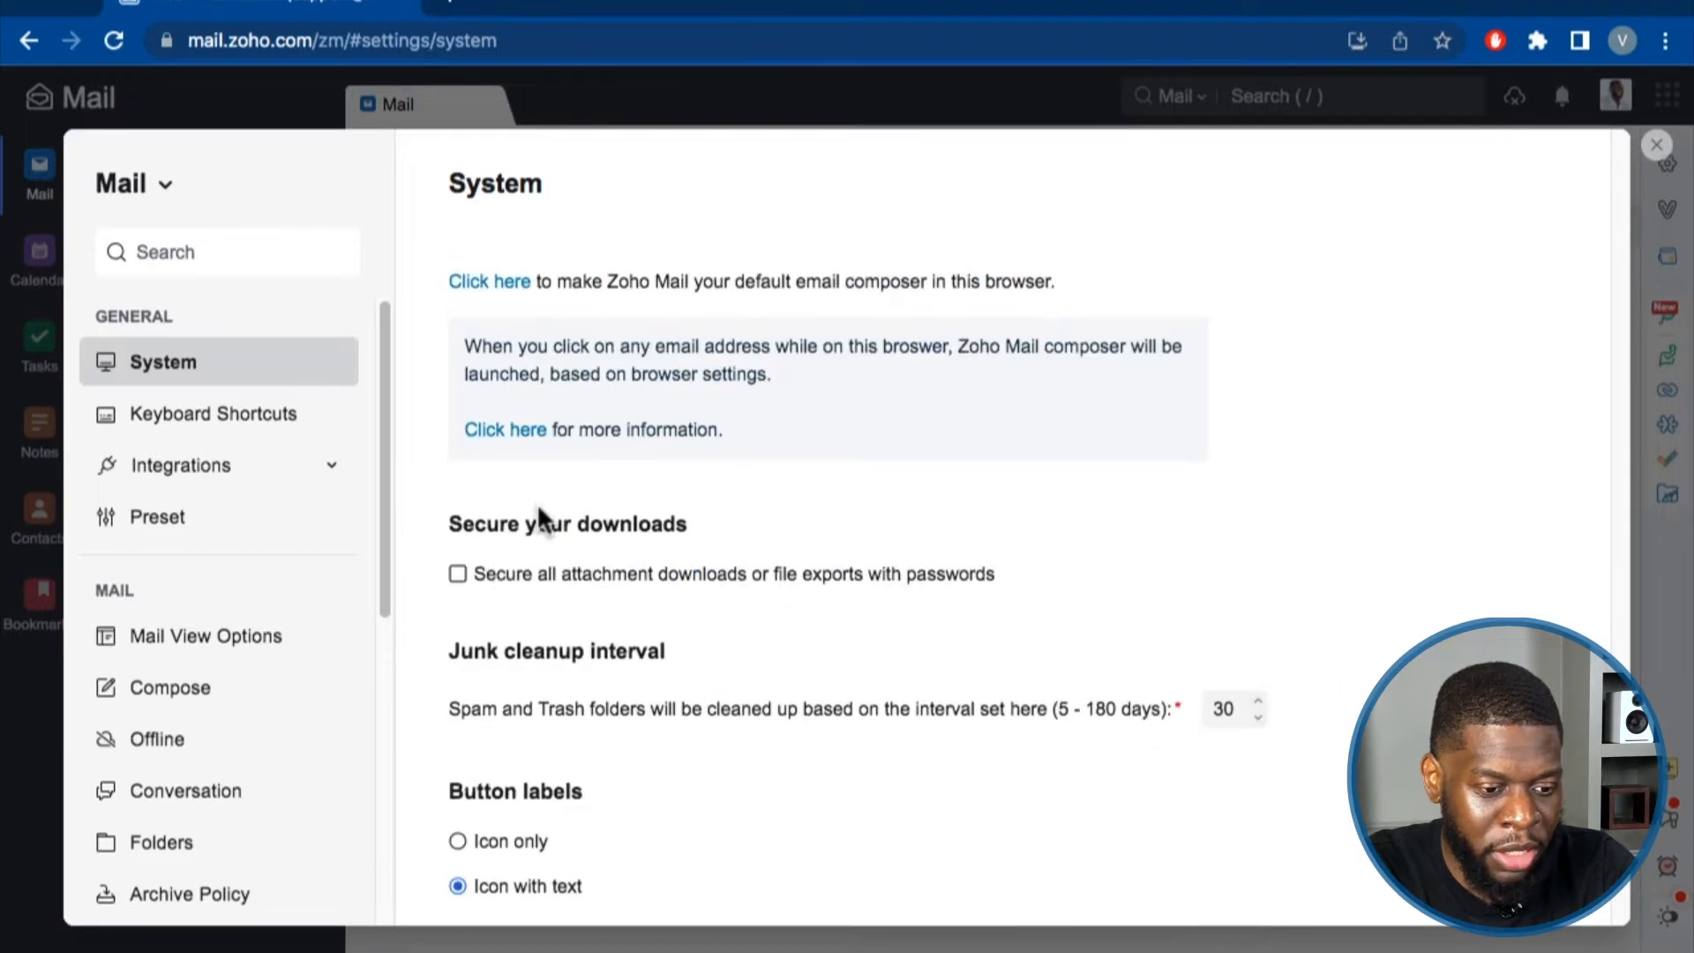
pyautogui.moveTo(455, 510); pyautogui.dragTo(686, 519)
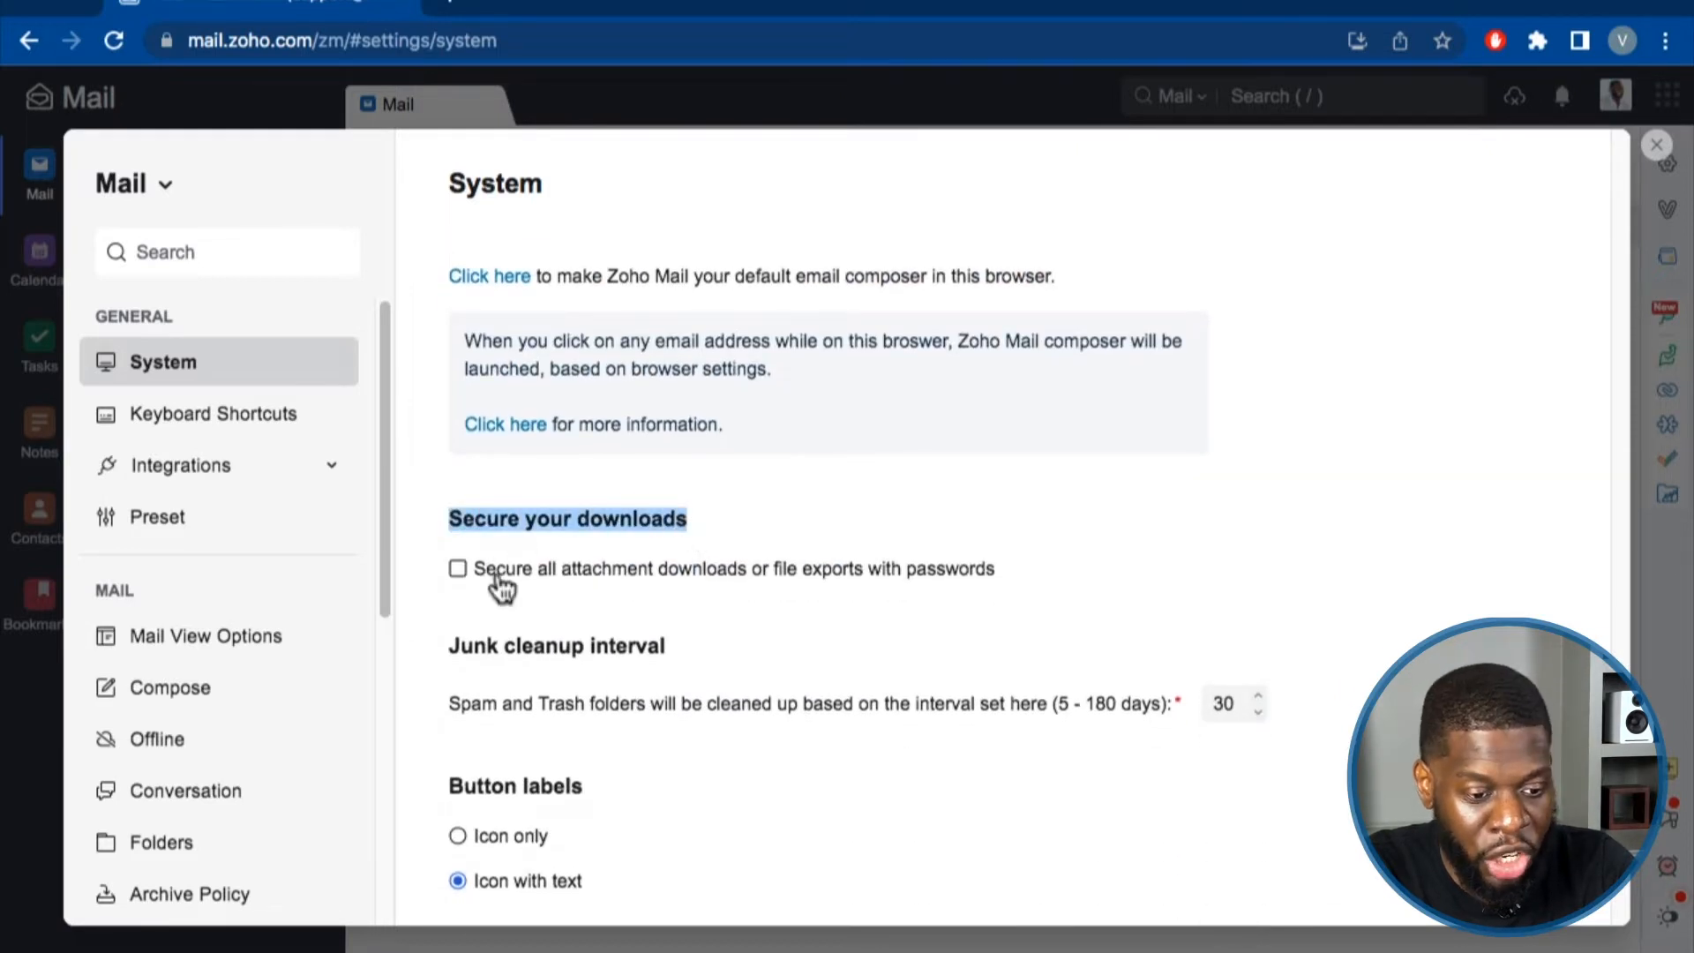
pyautogui.click(1033, 570)
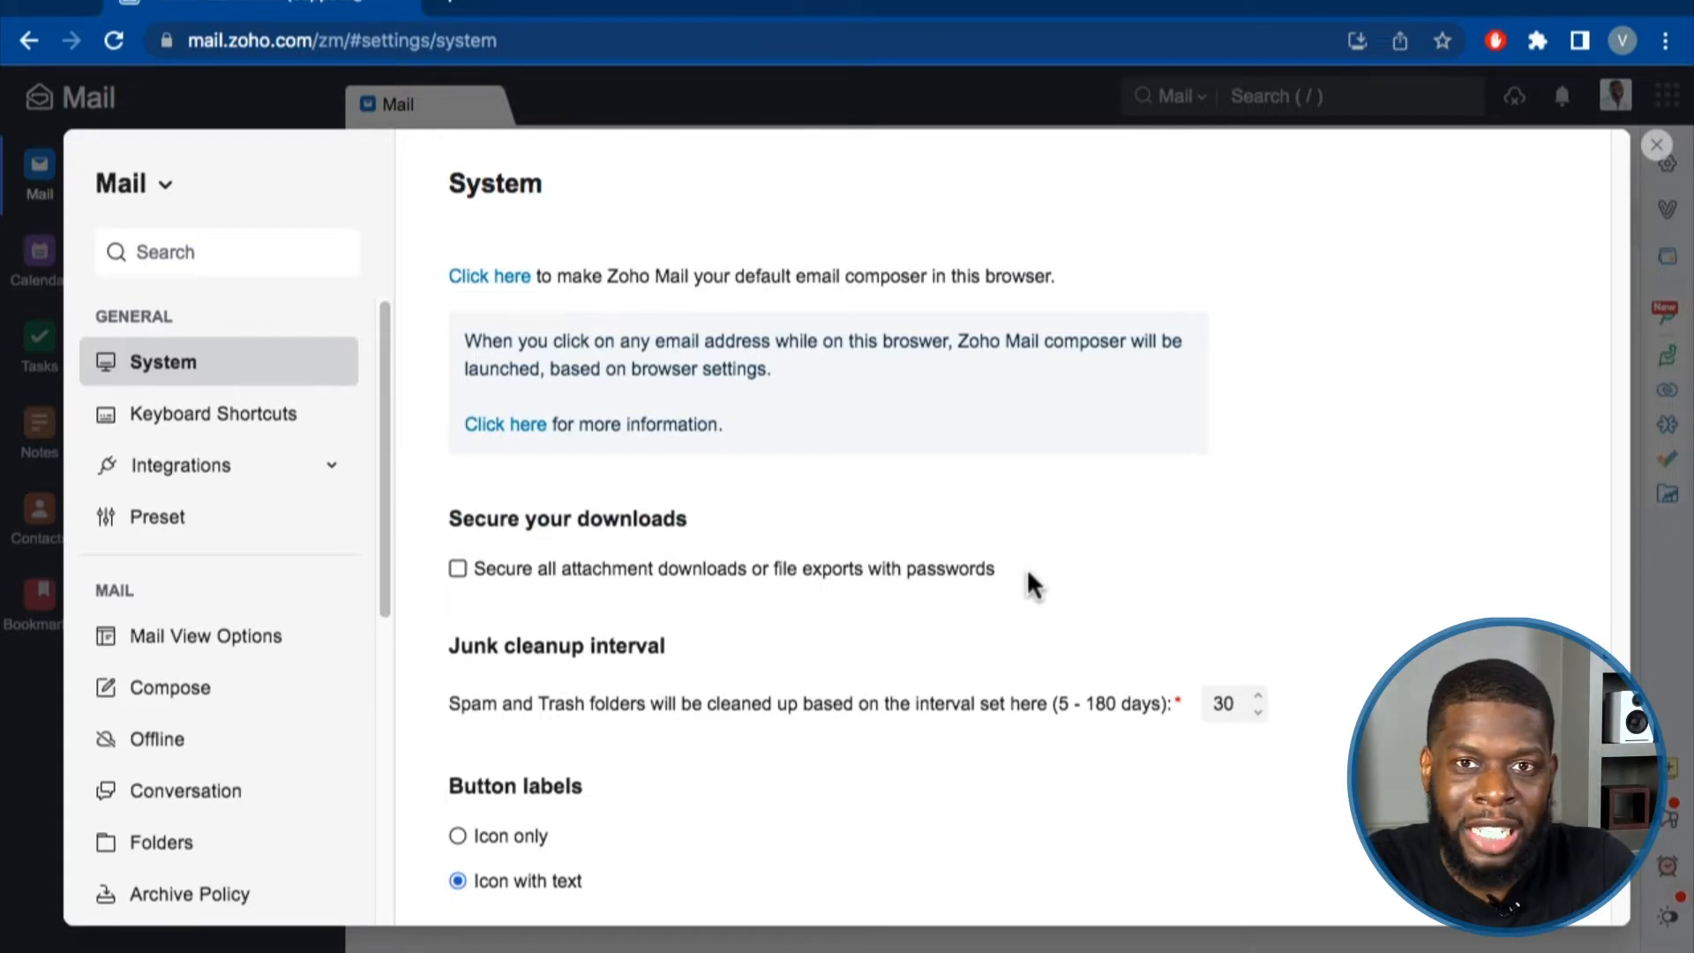
pyautogui.click(458, 570)
pyautogui.click(458, 570)
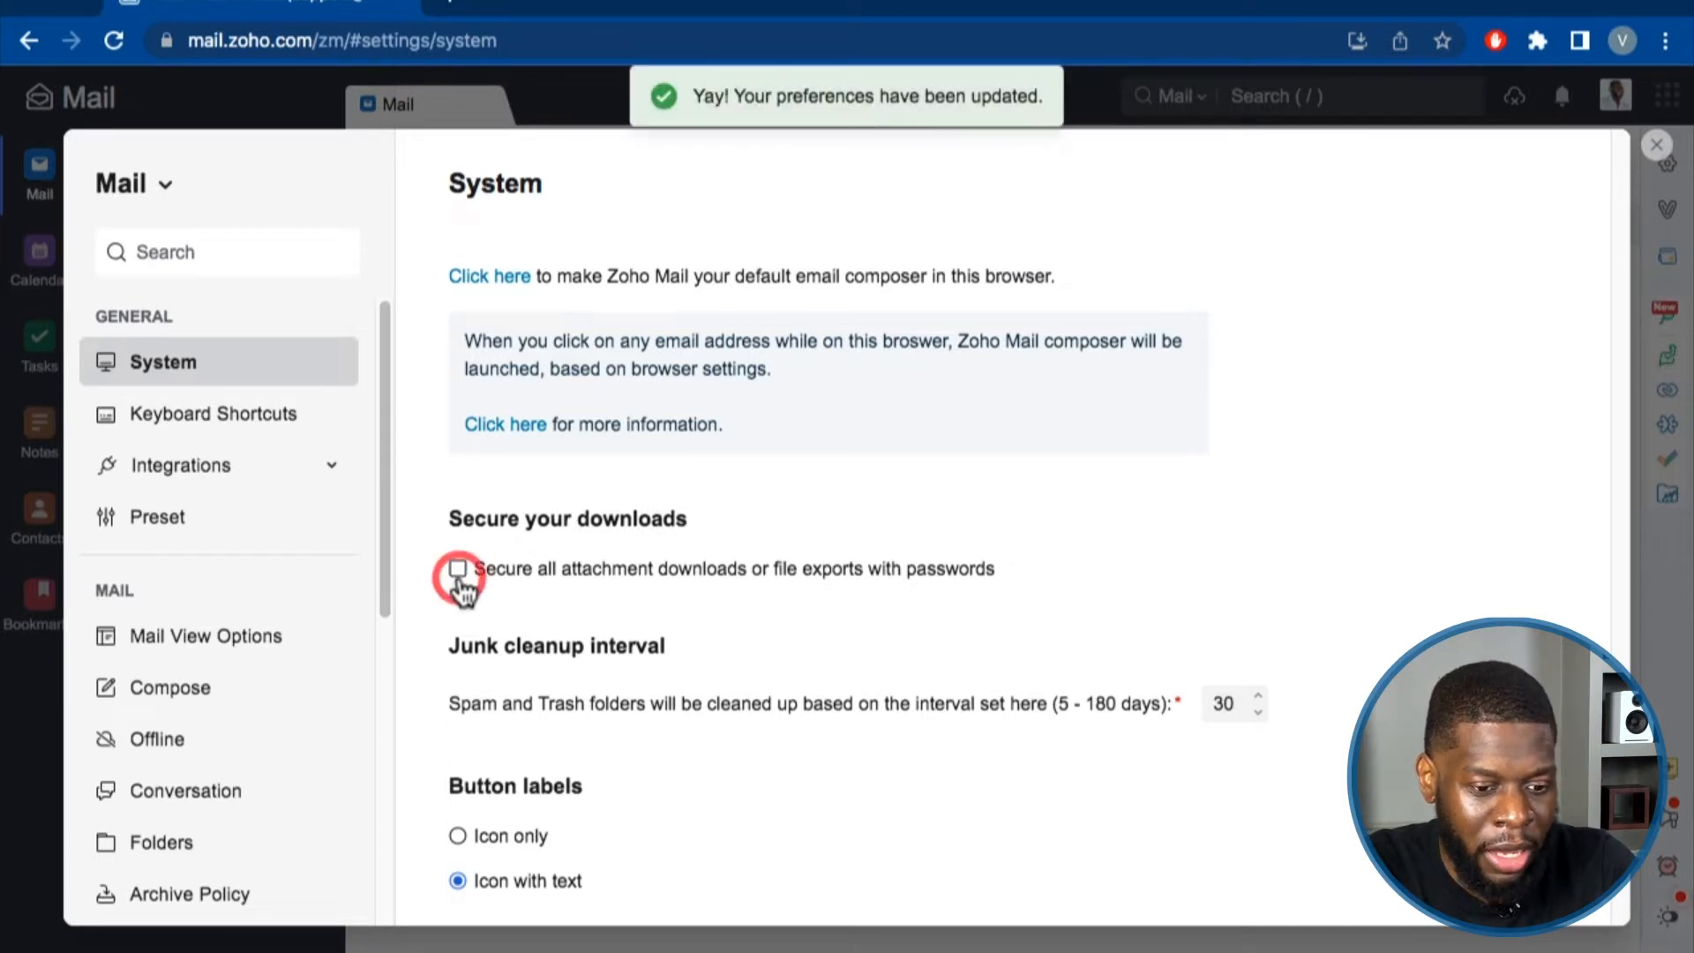
pyautogui.scroll(-1, 925, 575)
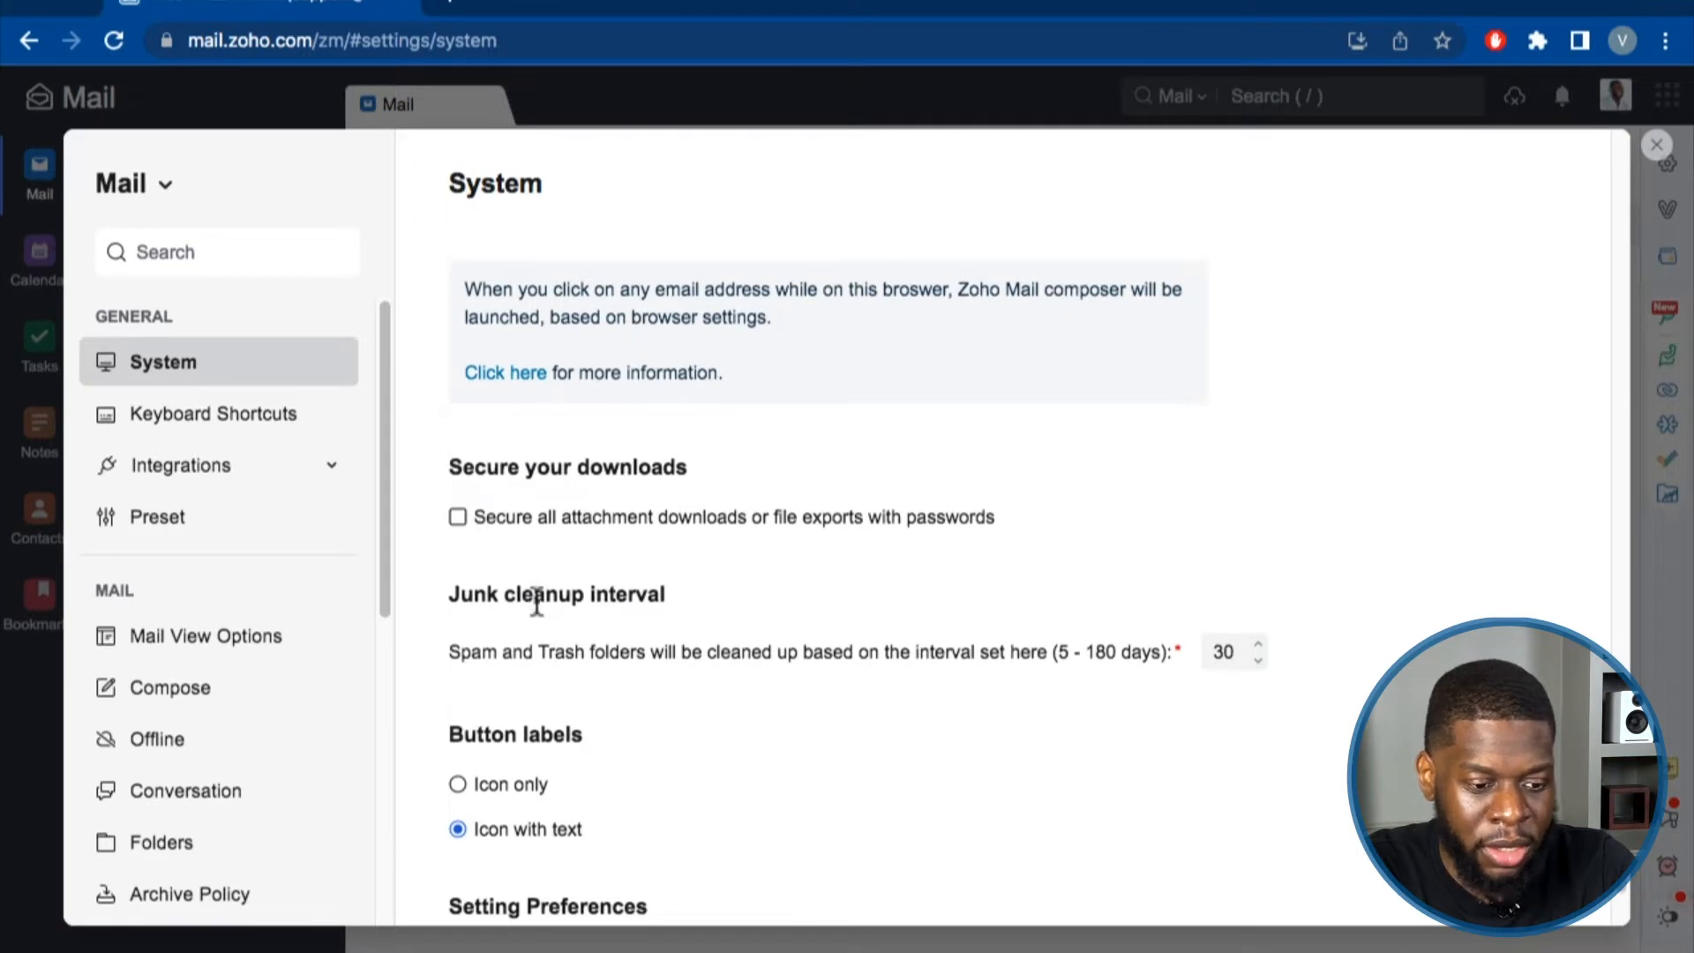
pyautogui.scroll(-1, 1099, 617)
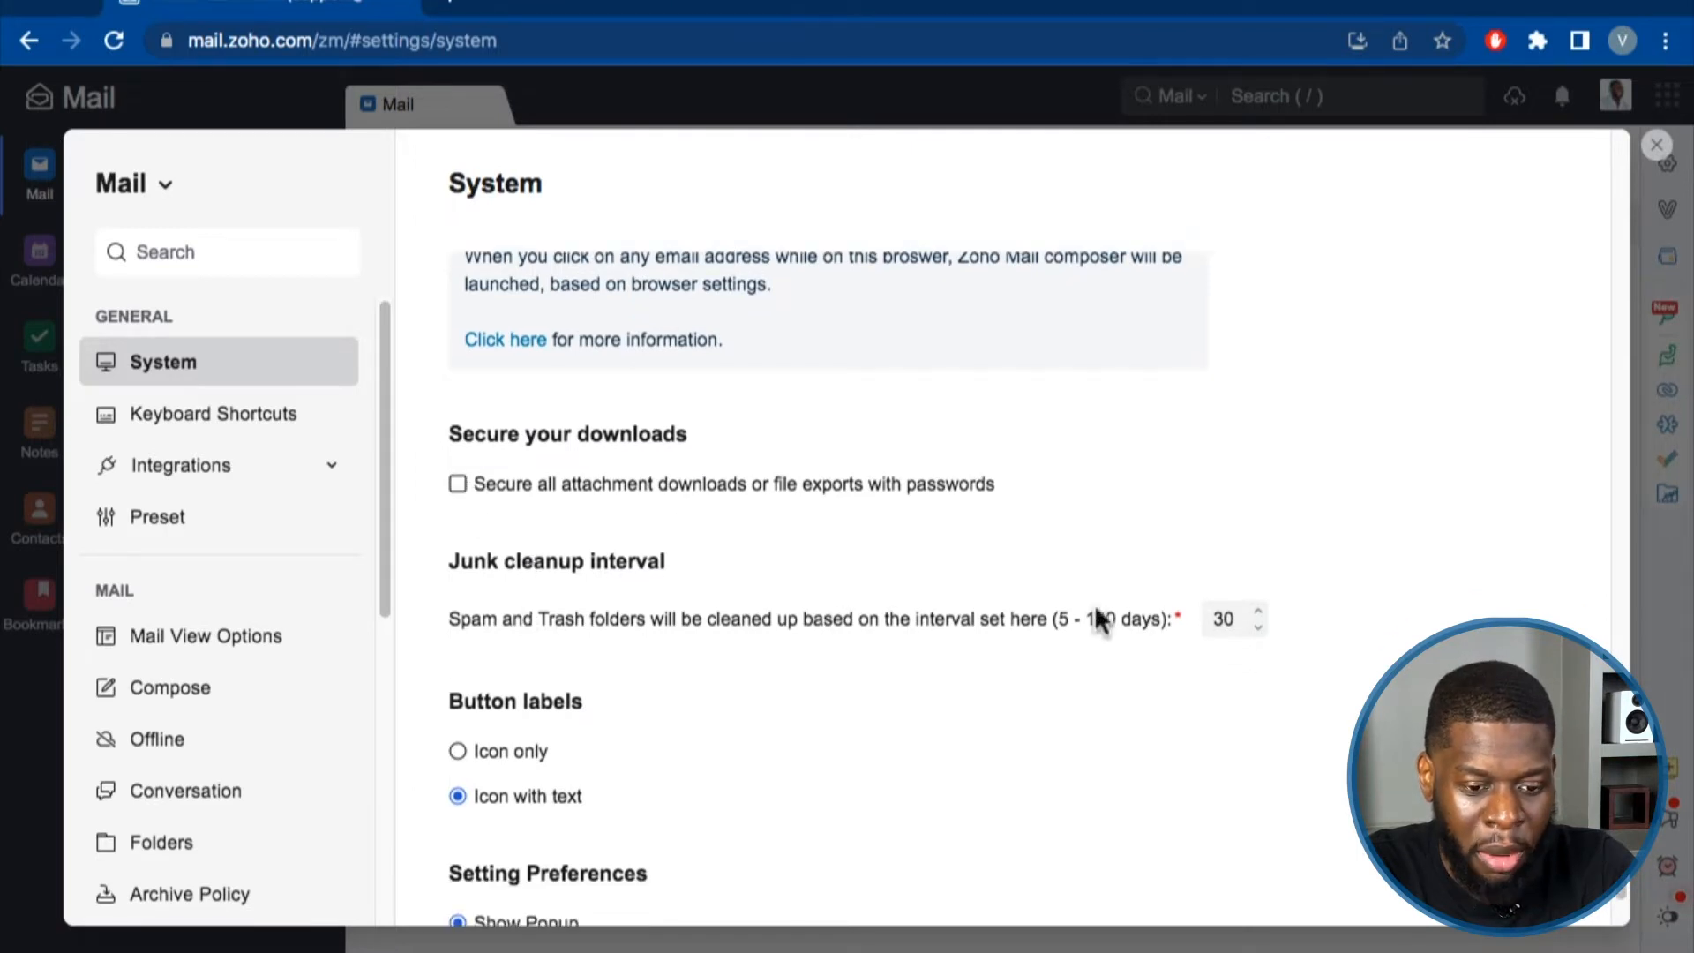
pyautogui.doubleClick(1229, 617)
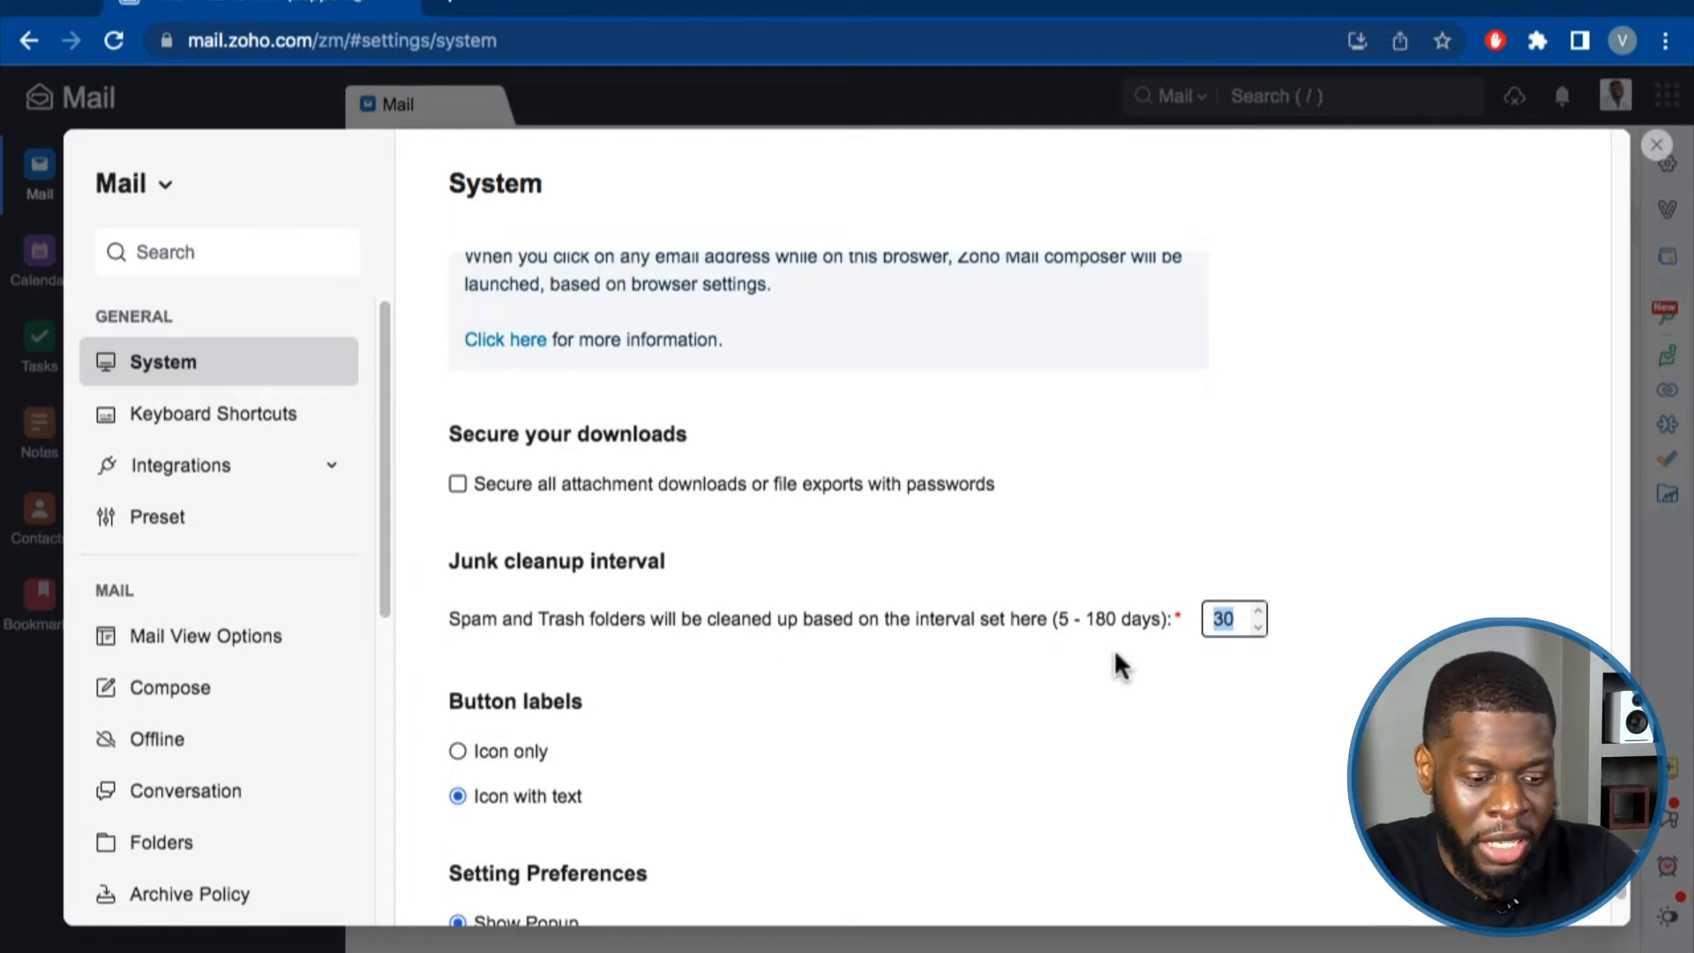
pyautogui.scroll(-2, 1113, 663)
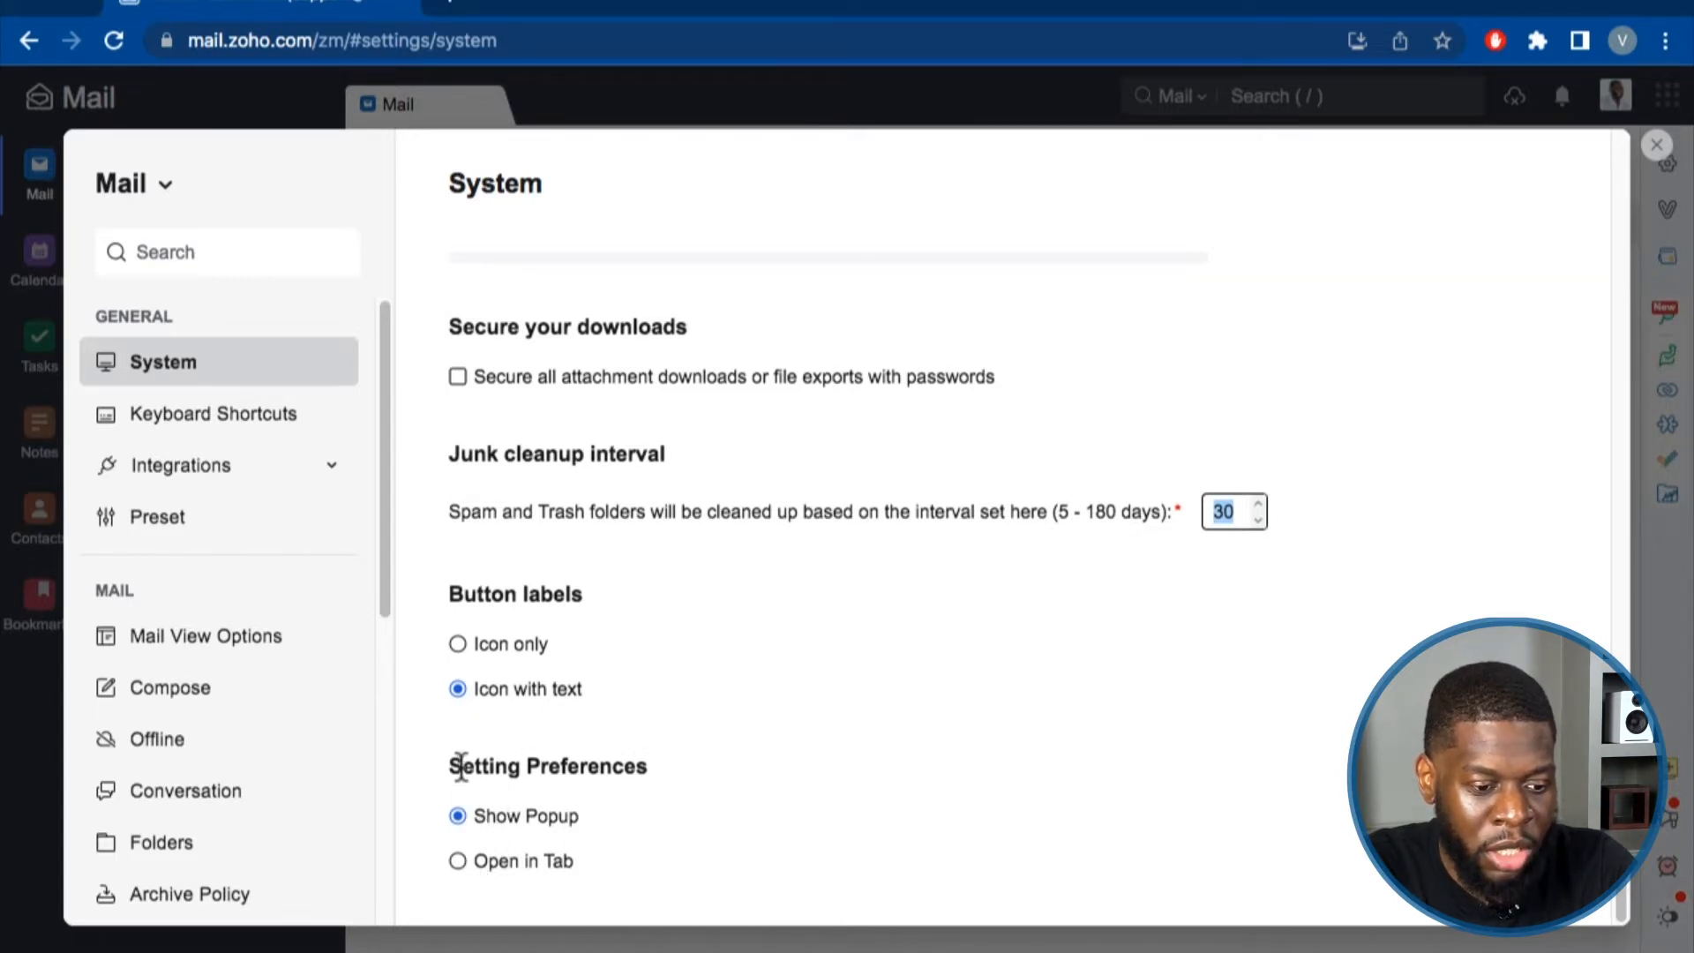
pyautogui.moveTo(461, 766); pyautogui.dragTo(648, 766)
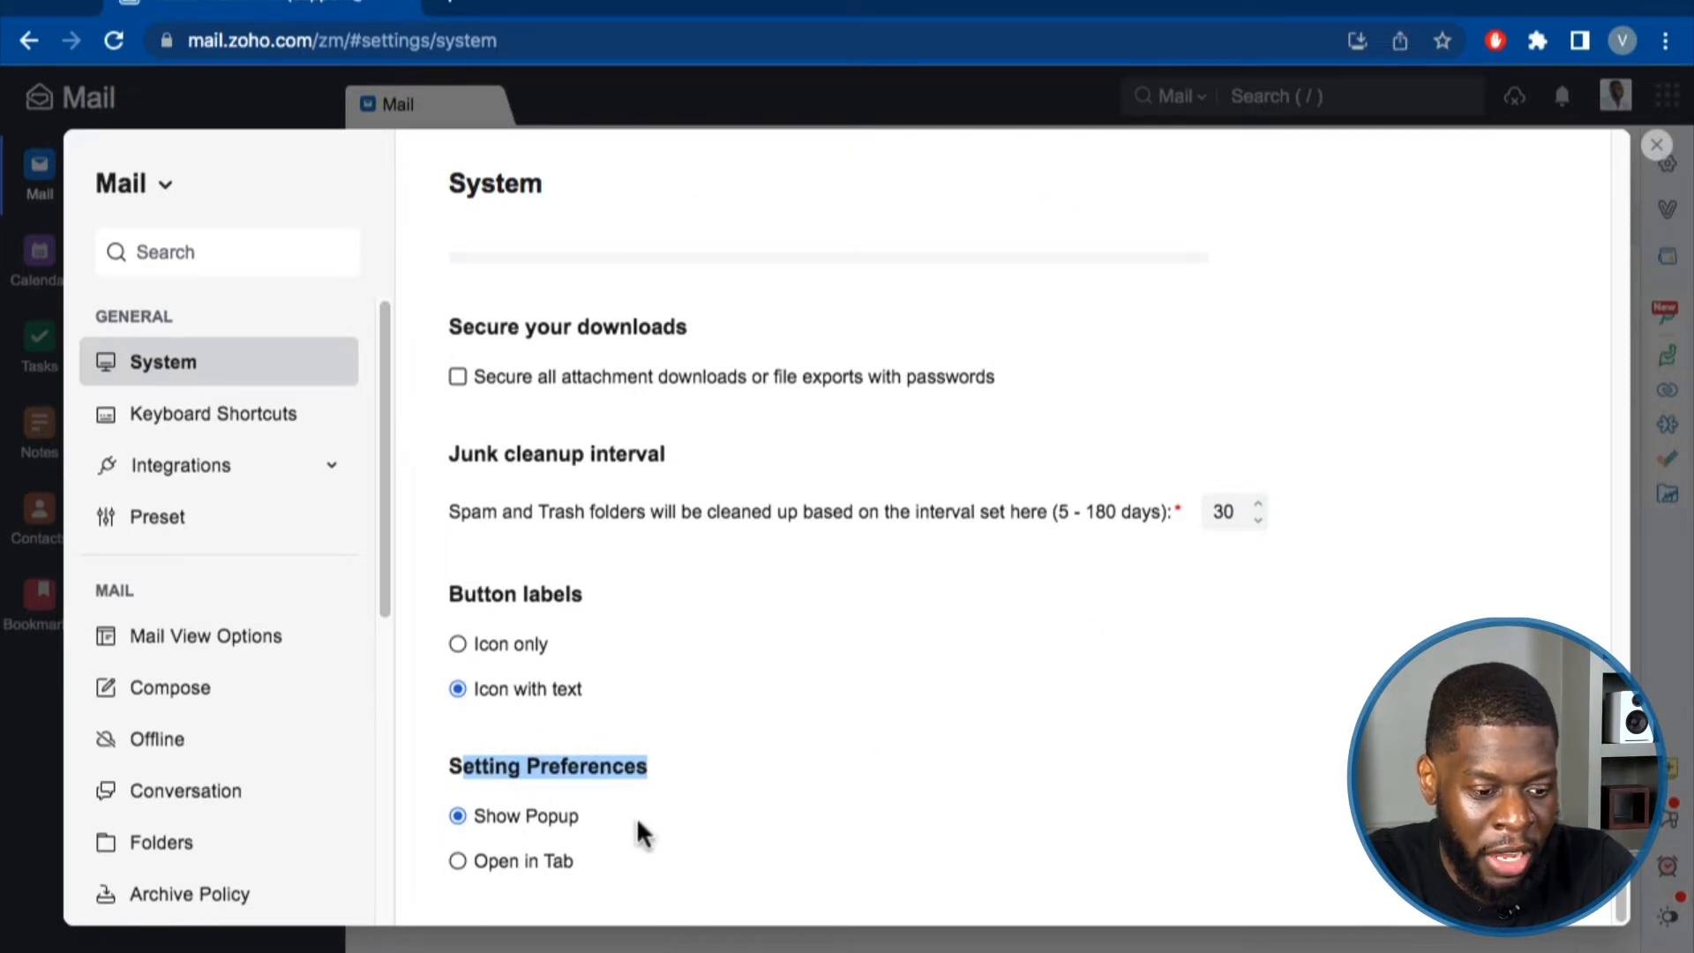
pyautogui.click(458, 860)
pyautogui.click(459, 817)
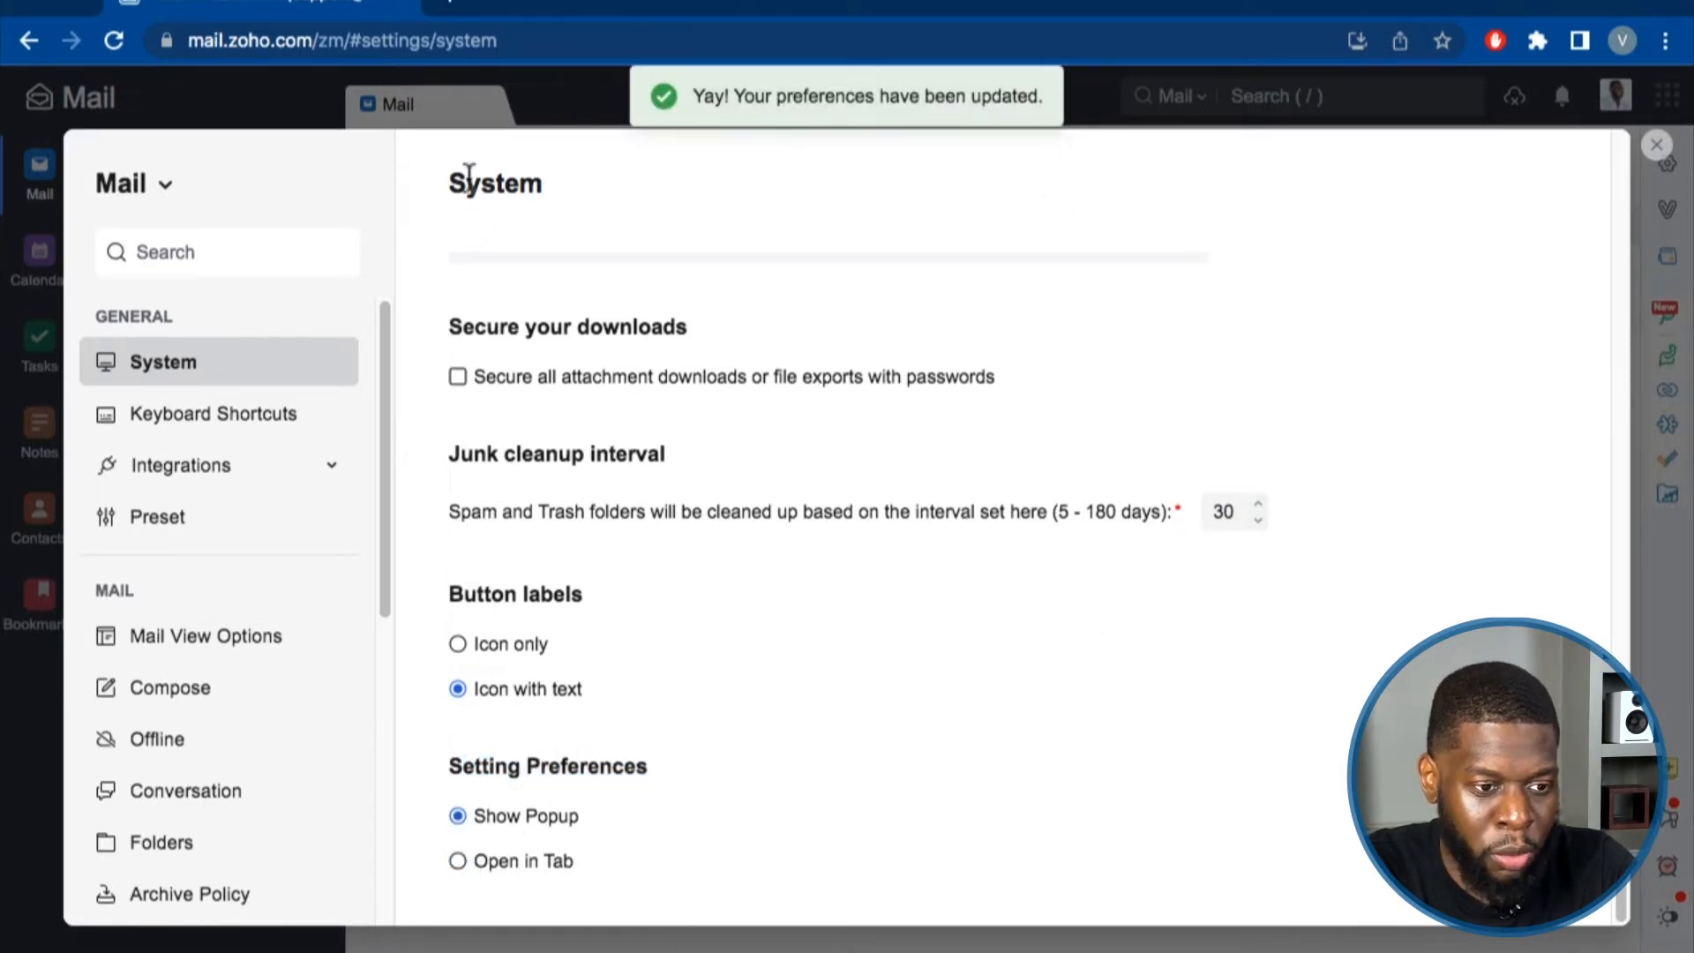
pyautogui.click(466, 861)
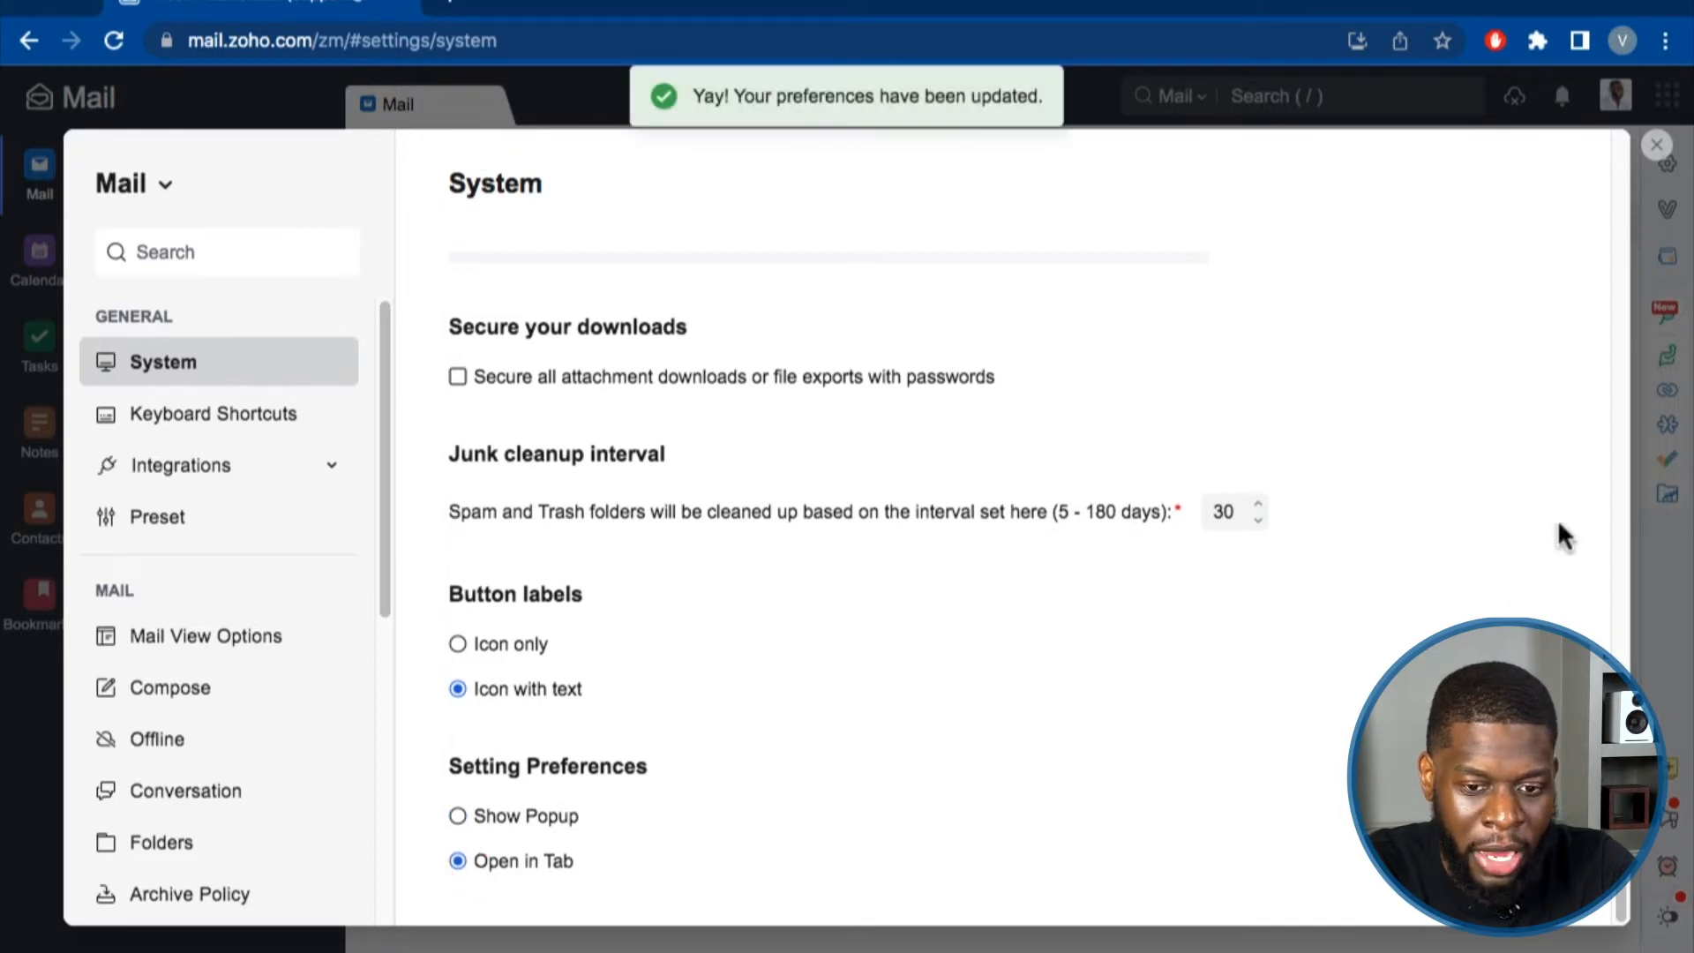
pyautogui.click(1657, 146)
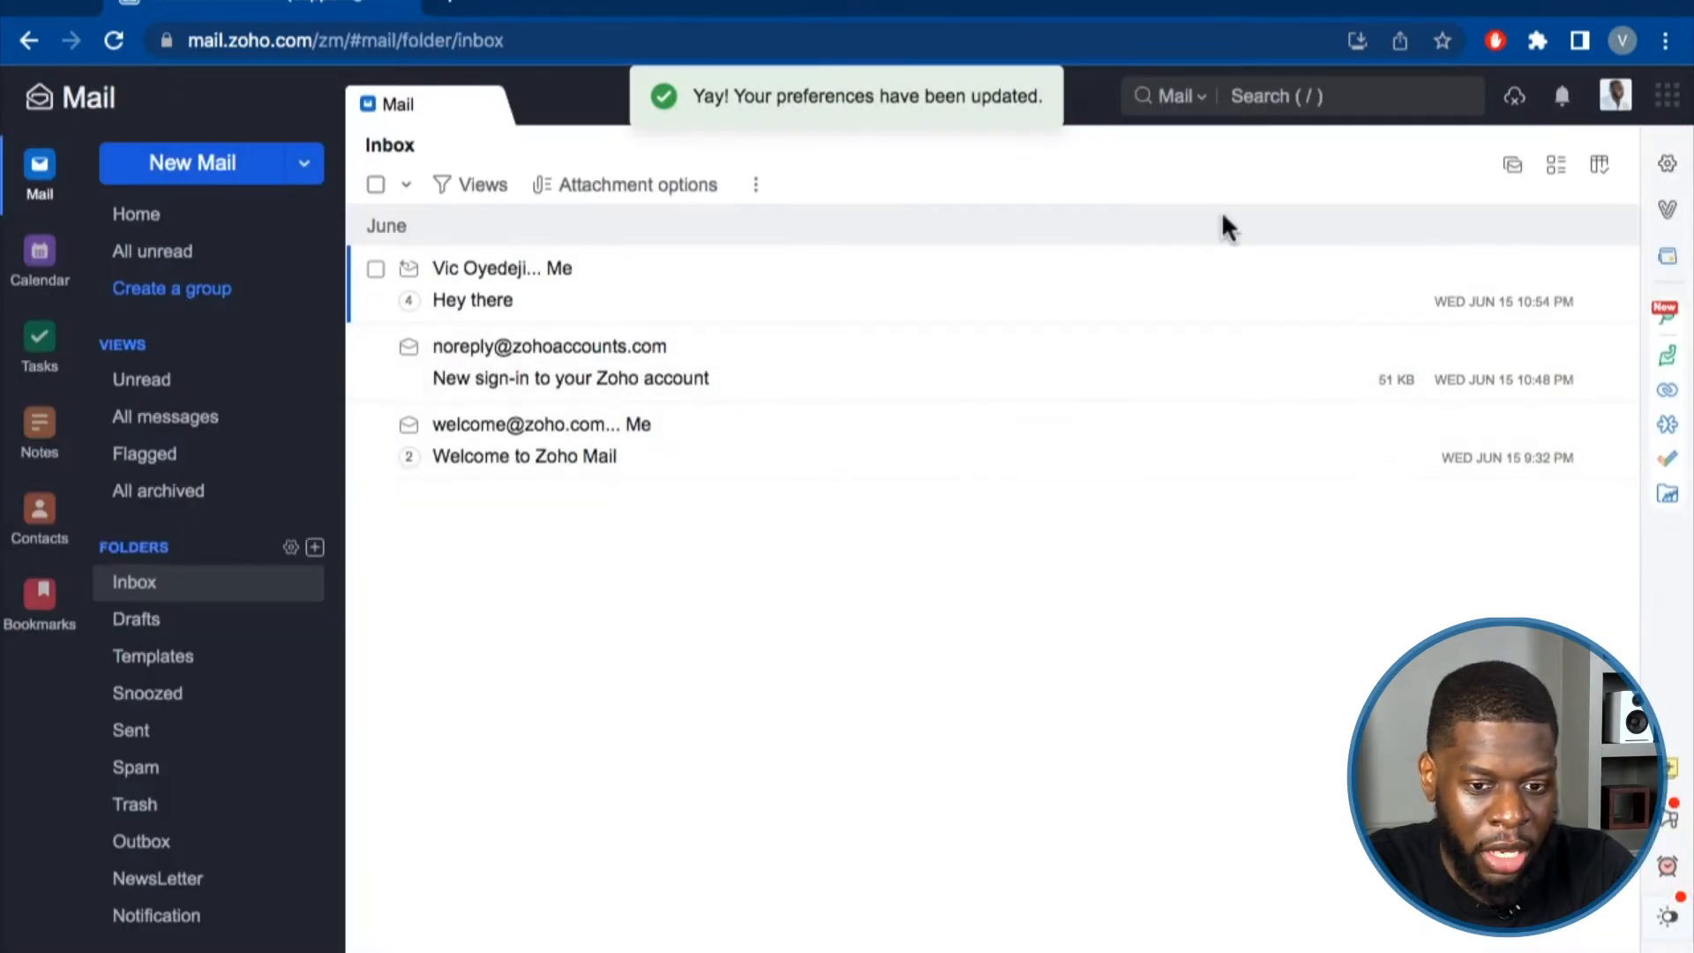
pyautogui.click(1667, 166)
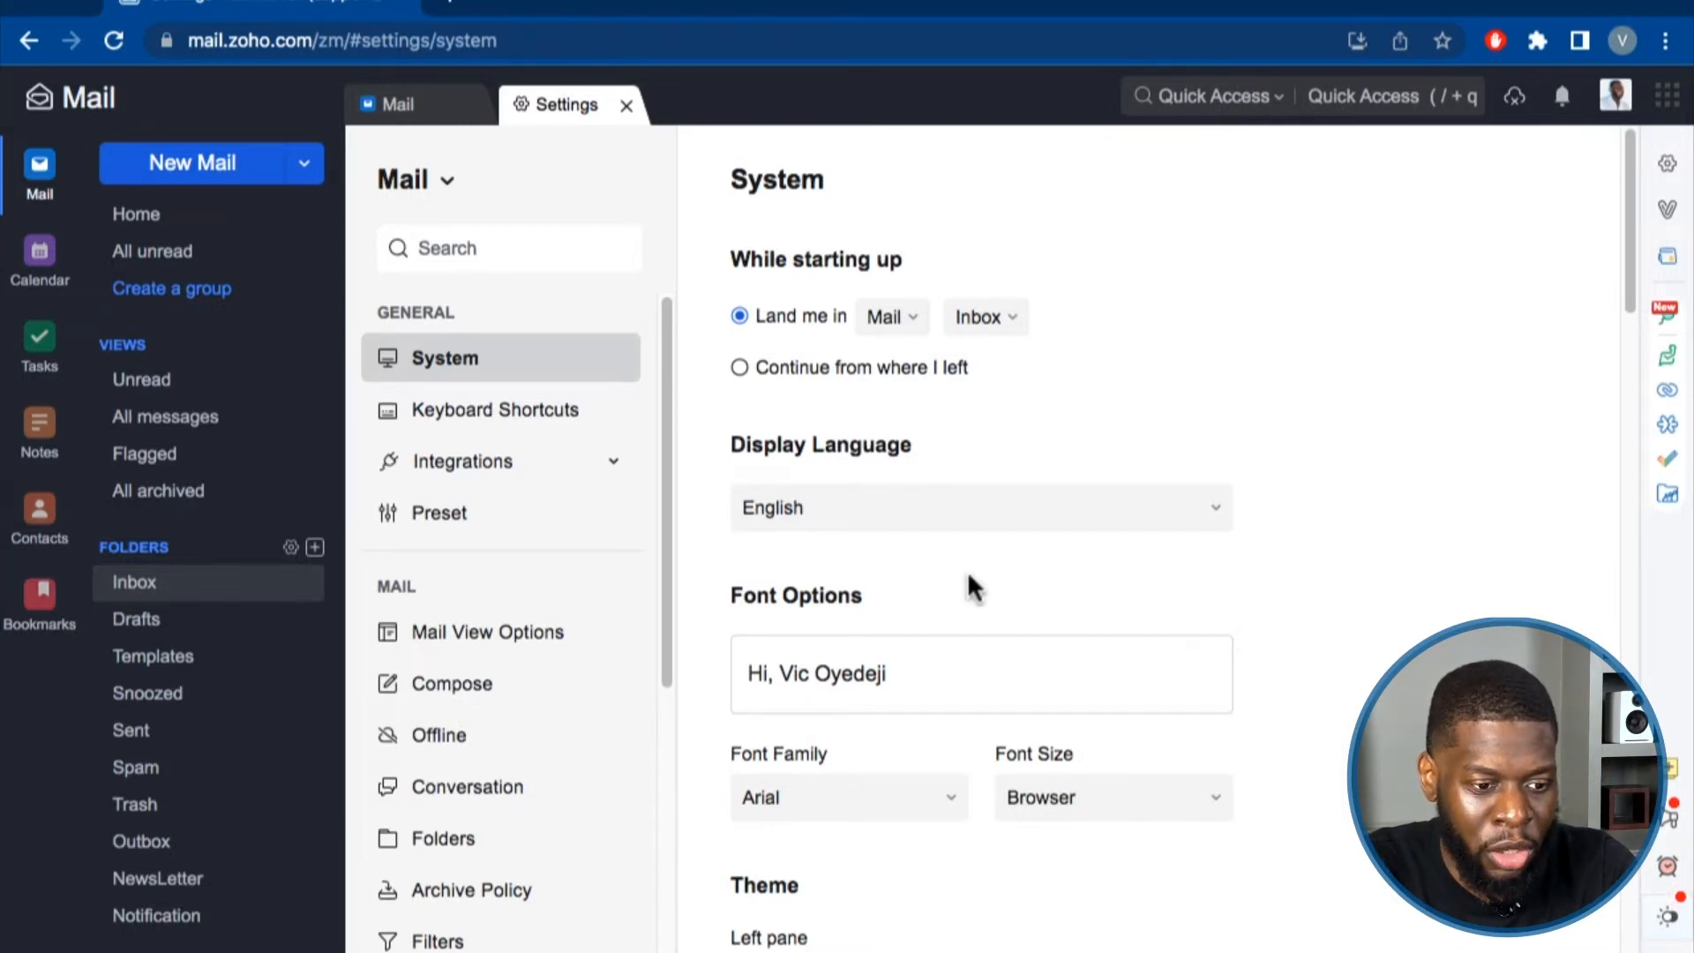
pyautogui.scroll(-10, 962, 582)
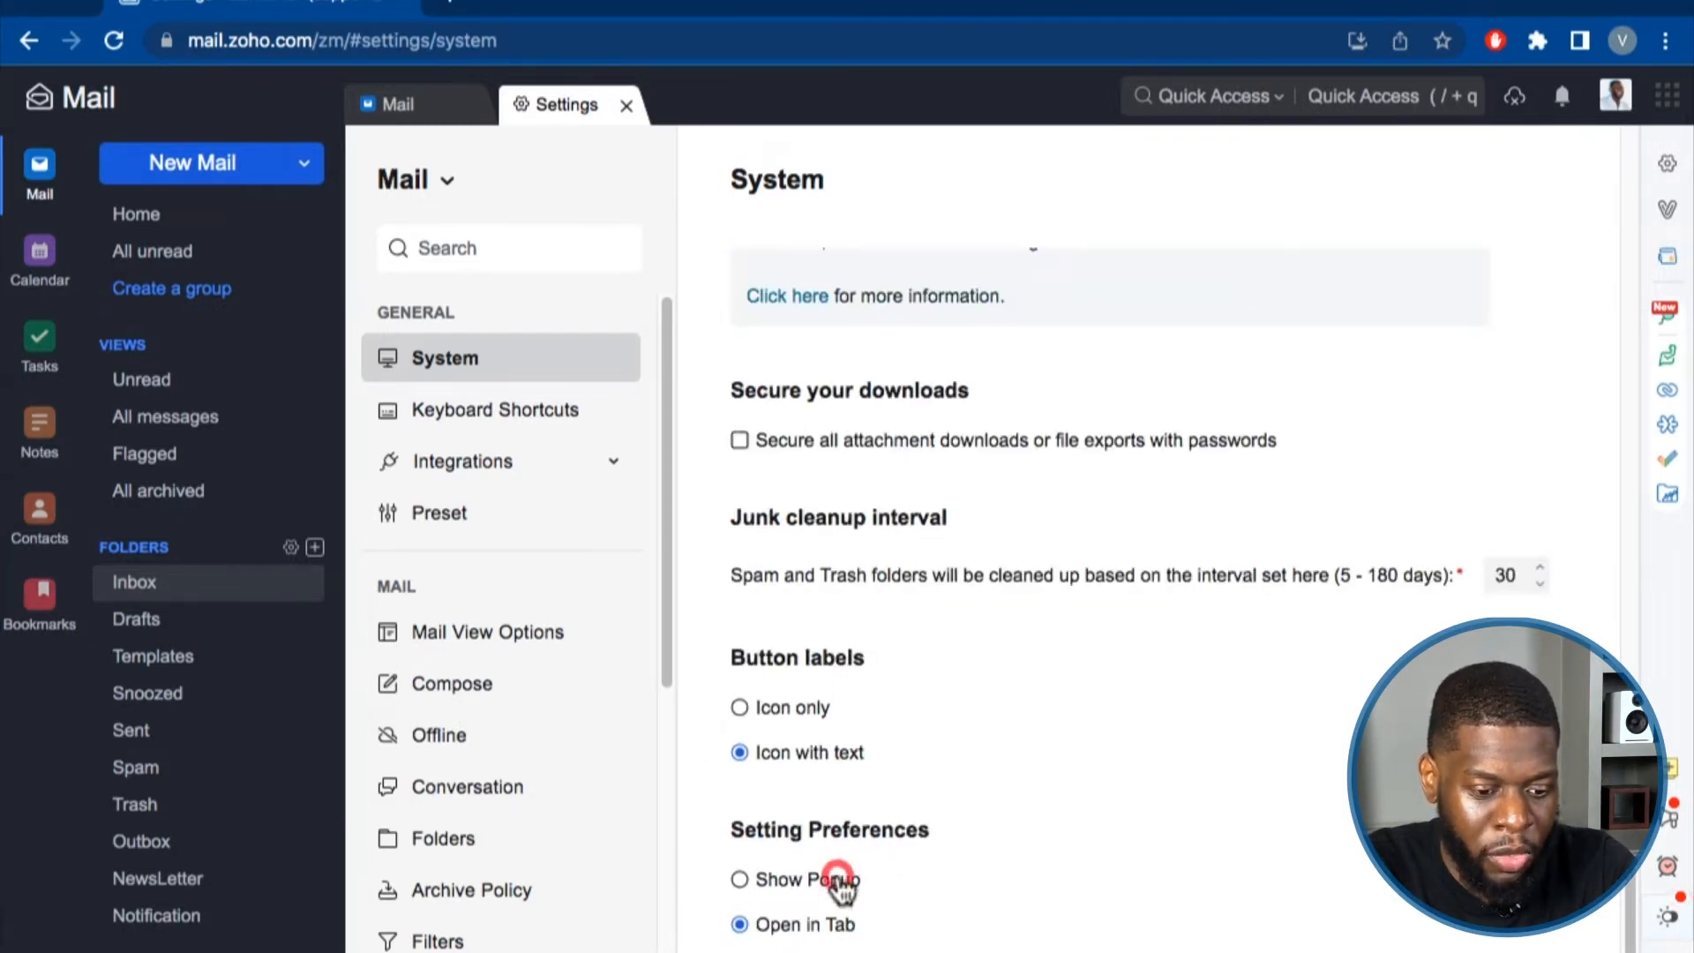
pyautogui.click(780, 880)
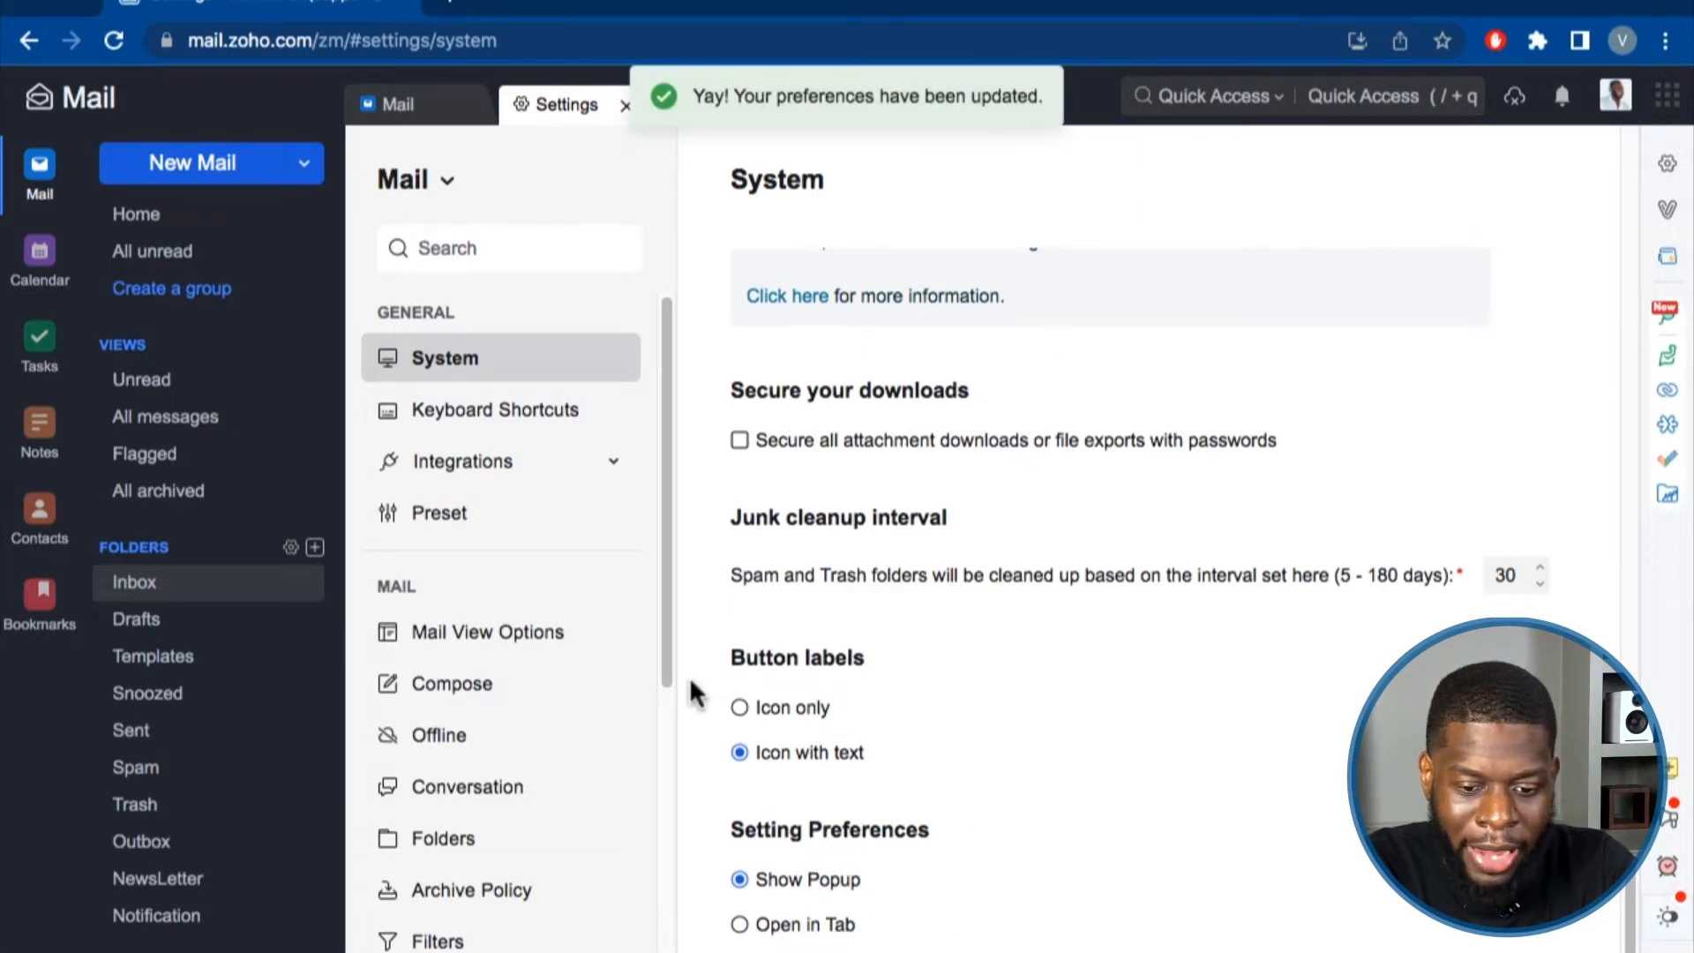
pyautogui.click(624, 105)
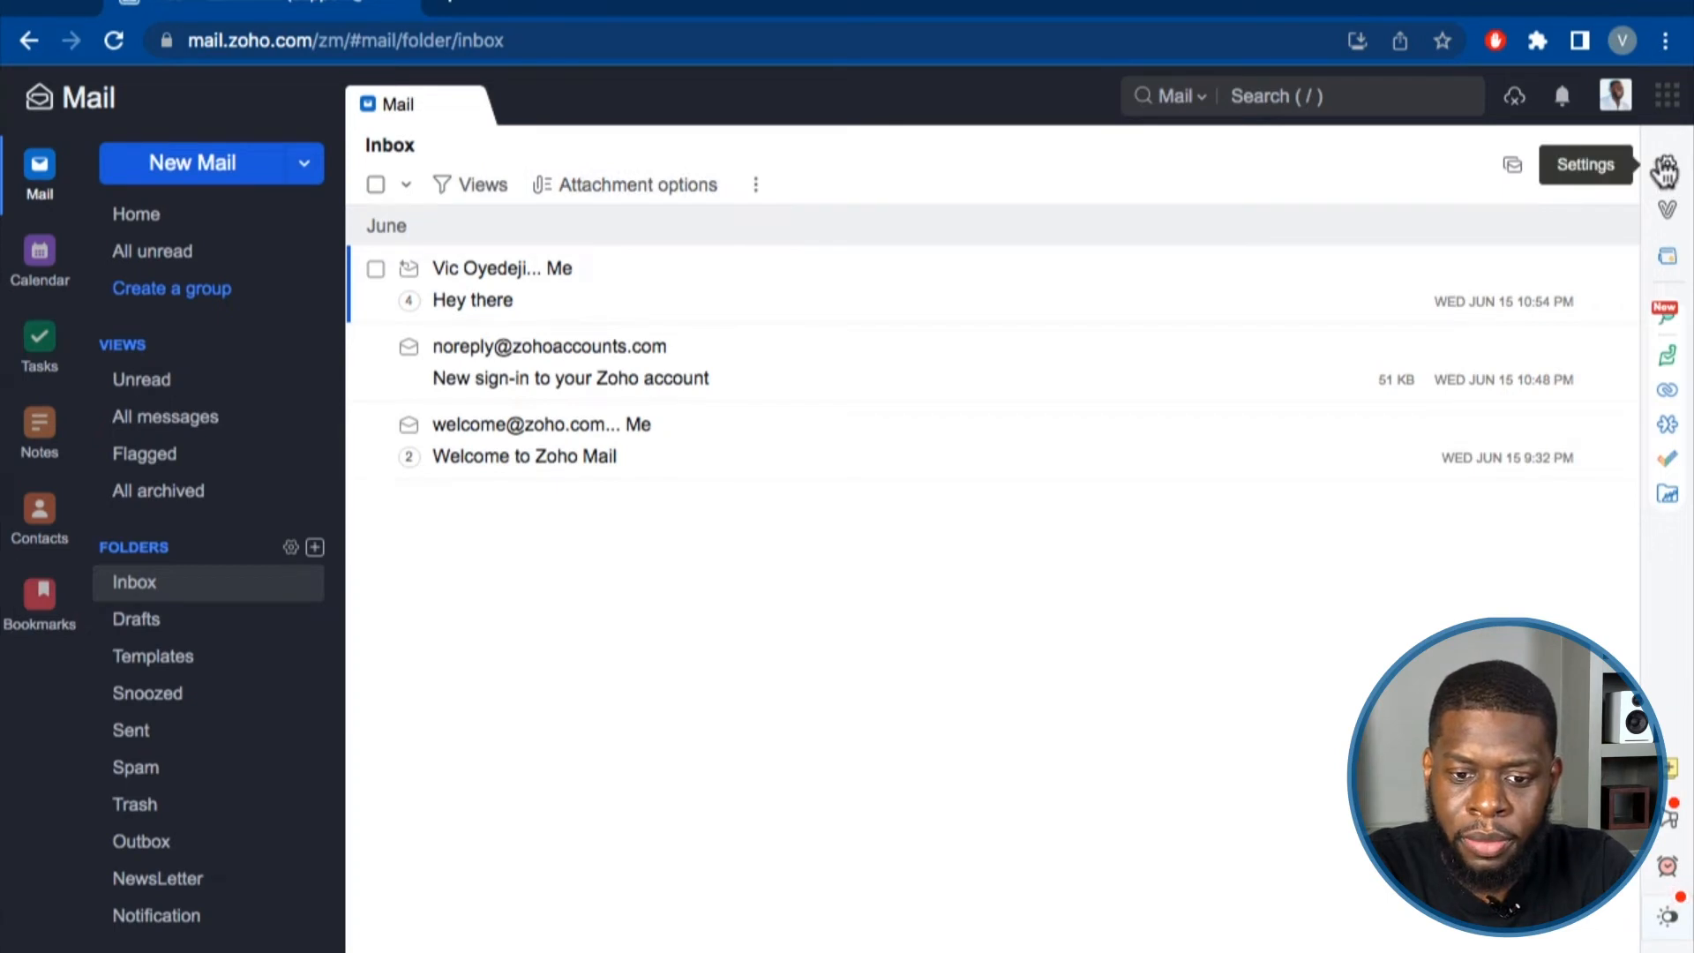
pyautogui.click(1666, 166)
pyautogui.scroll(-10, 849, 346)
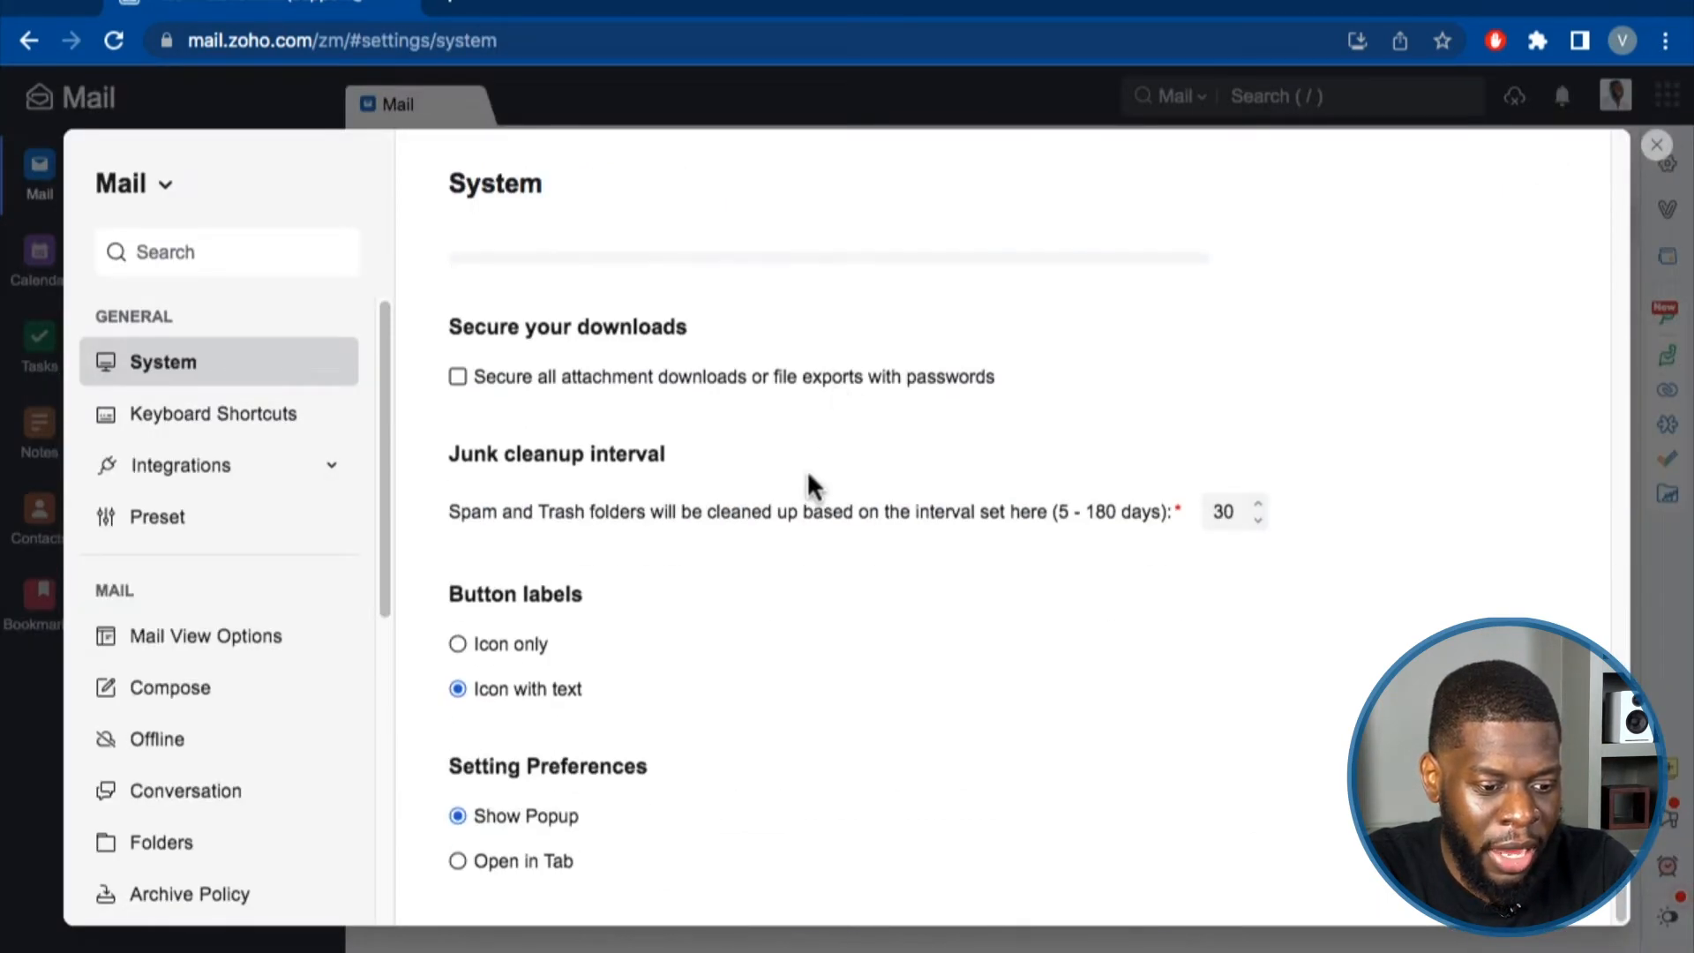
pyautogui.scroll(10, 663, 717)
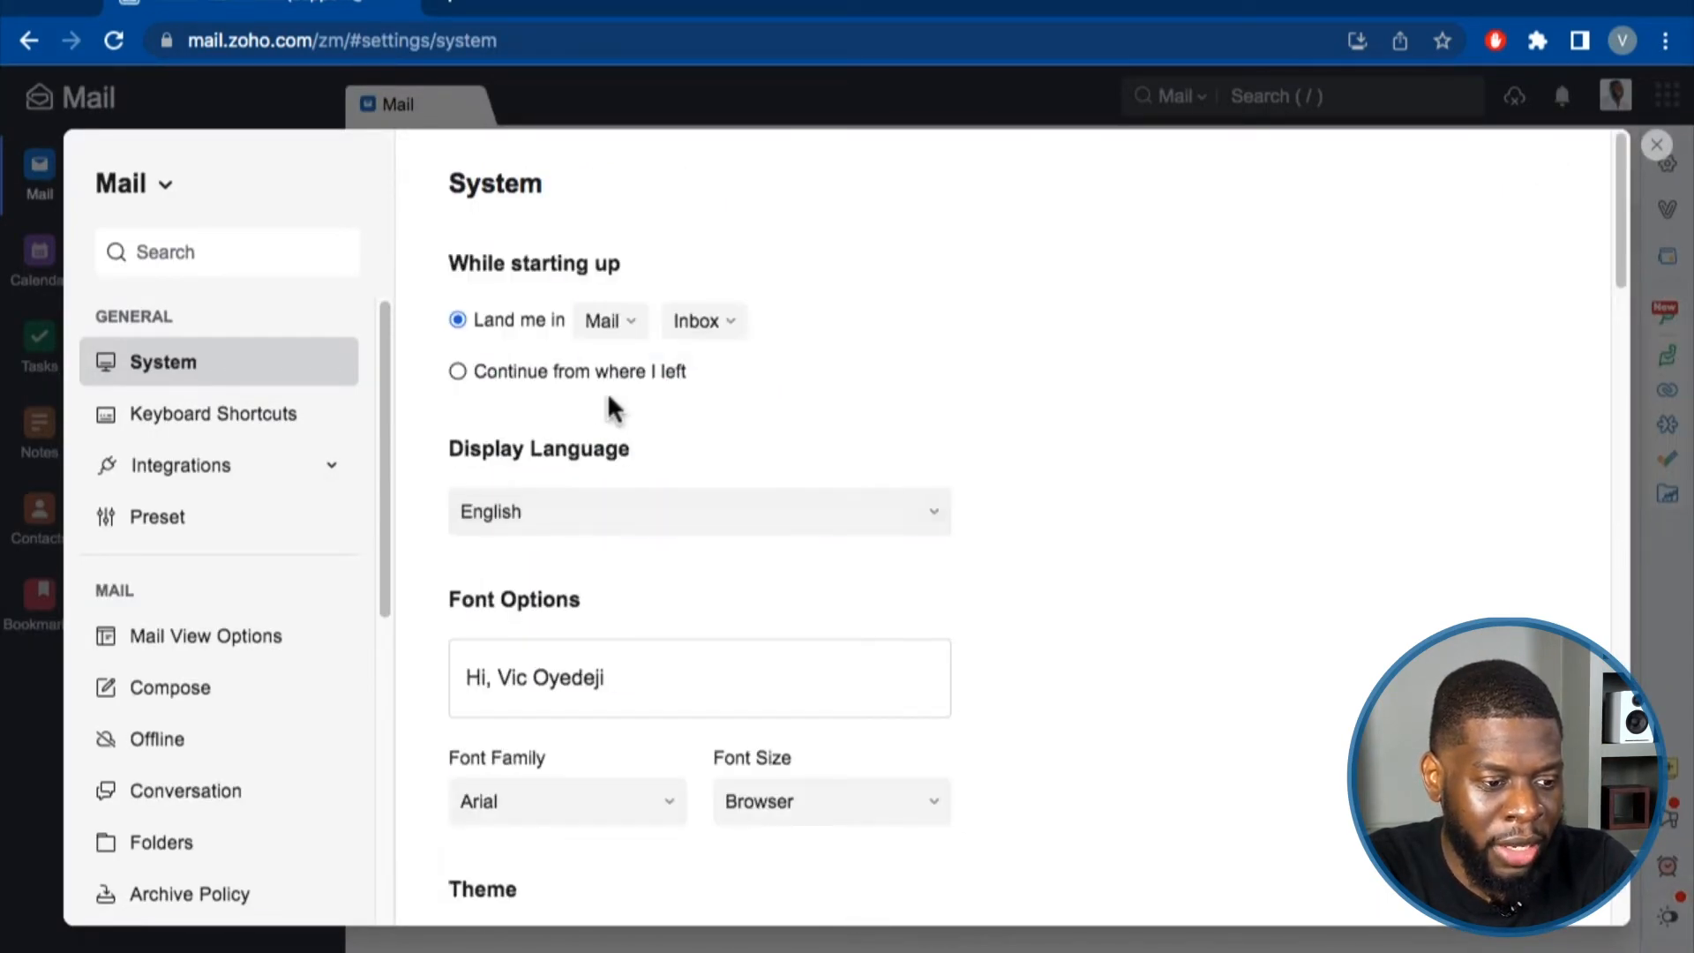
# Browse the Keyboard Shortcuts list, try turning shortcuts Off, and cancel the reload so they stay on.
pyautogui.click(232, 416)
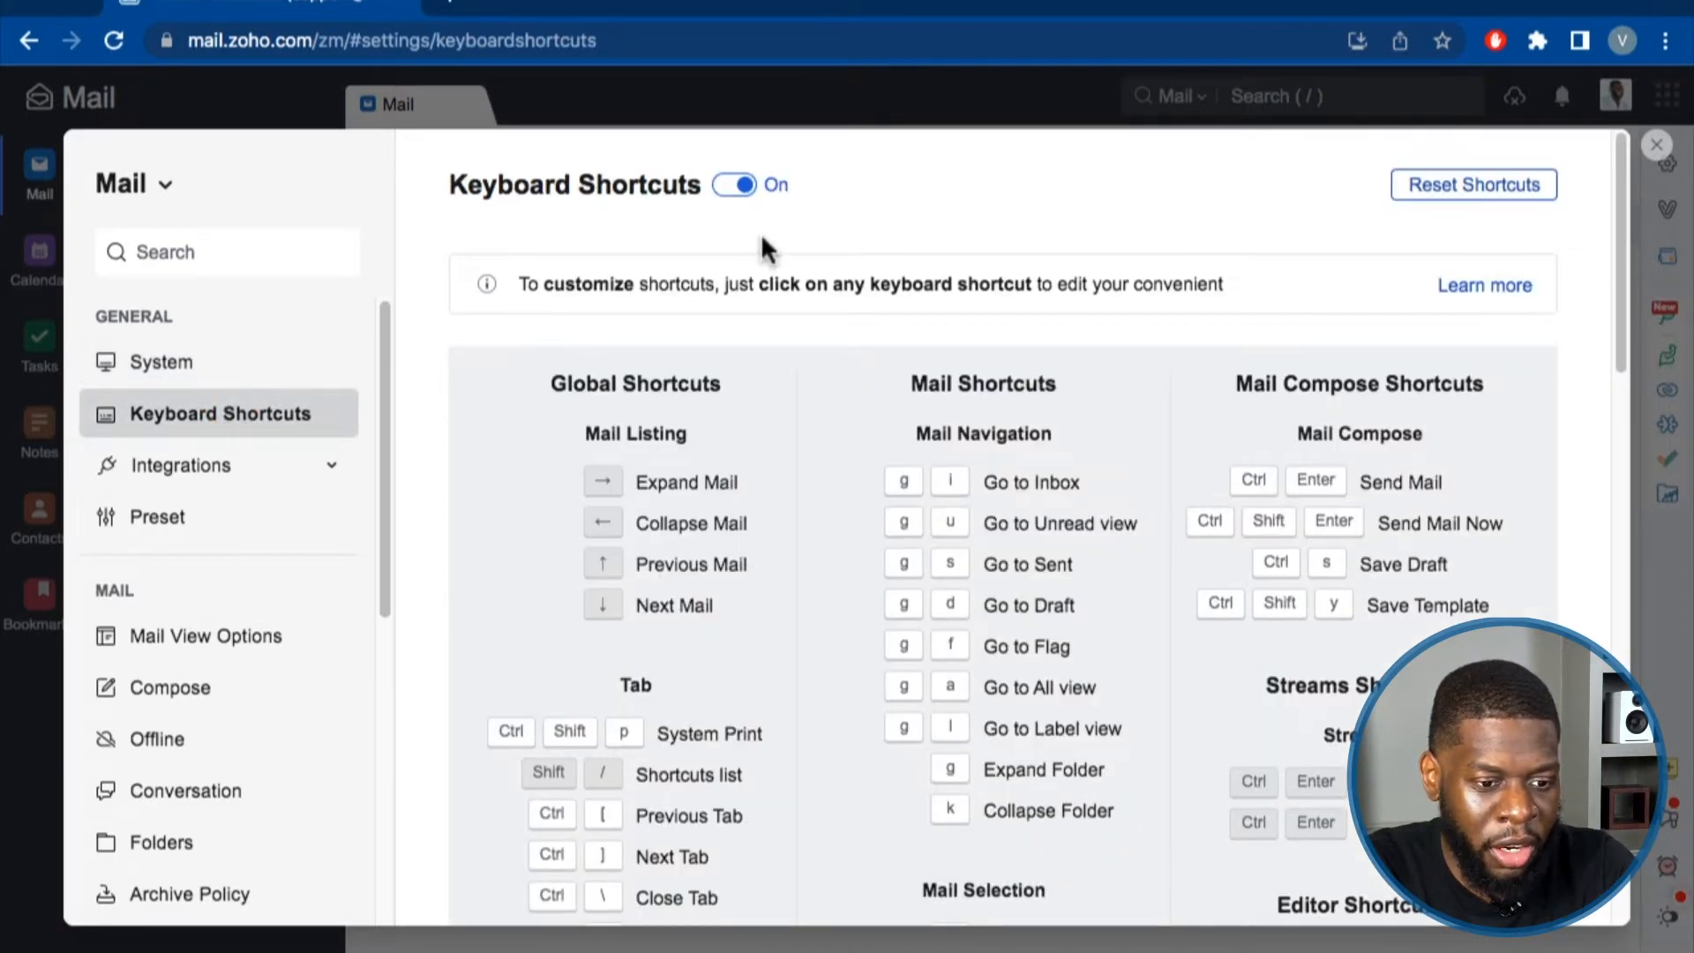
pyautogui.scroll(-15, 706, 405)
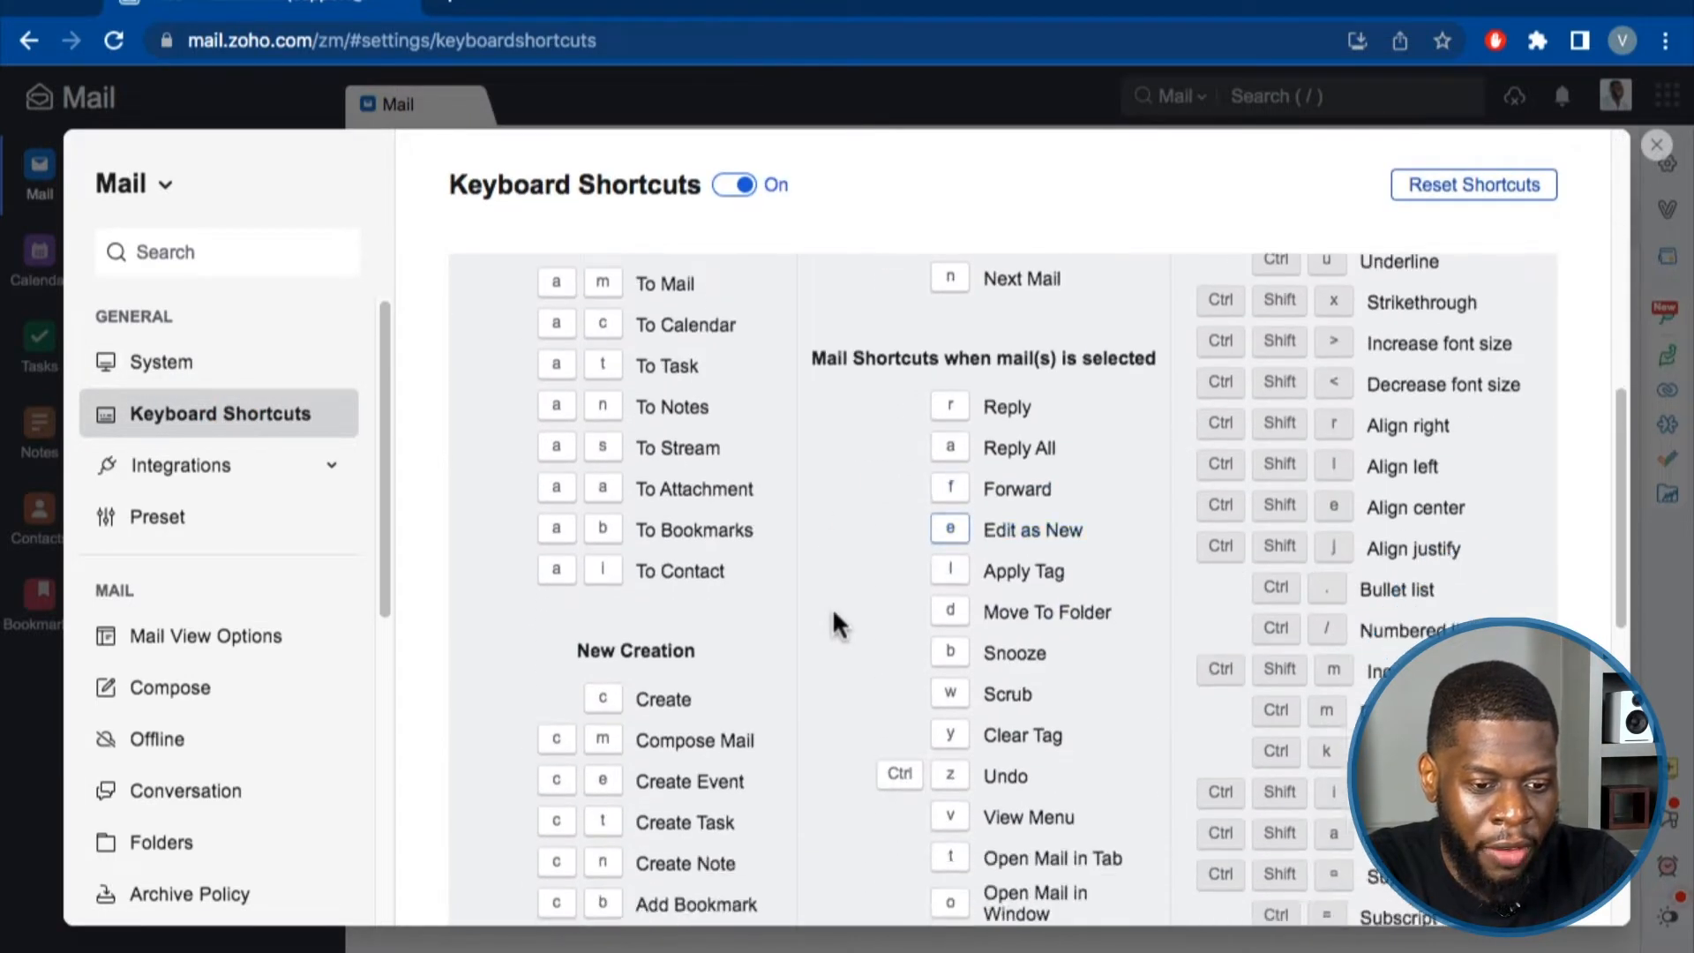
pyautogui.scroll(-4, 794, 622)
pyautogui.scroll(20, 785, 600)
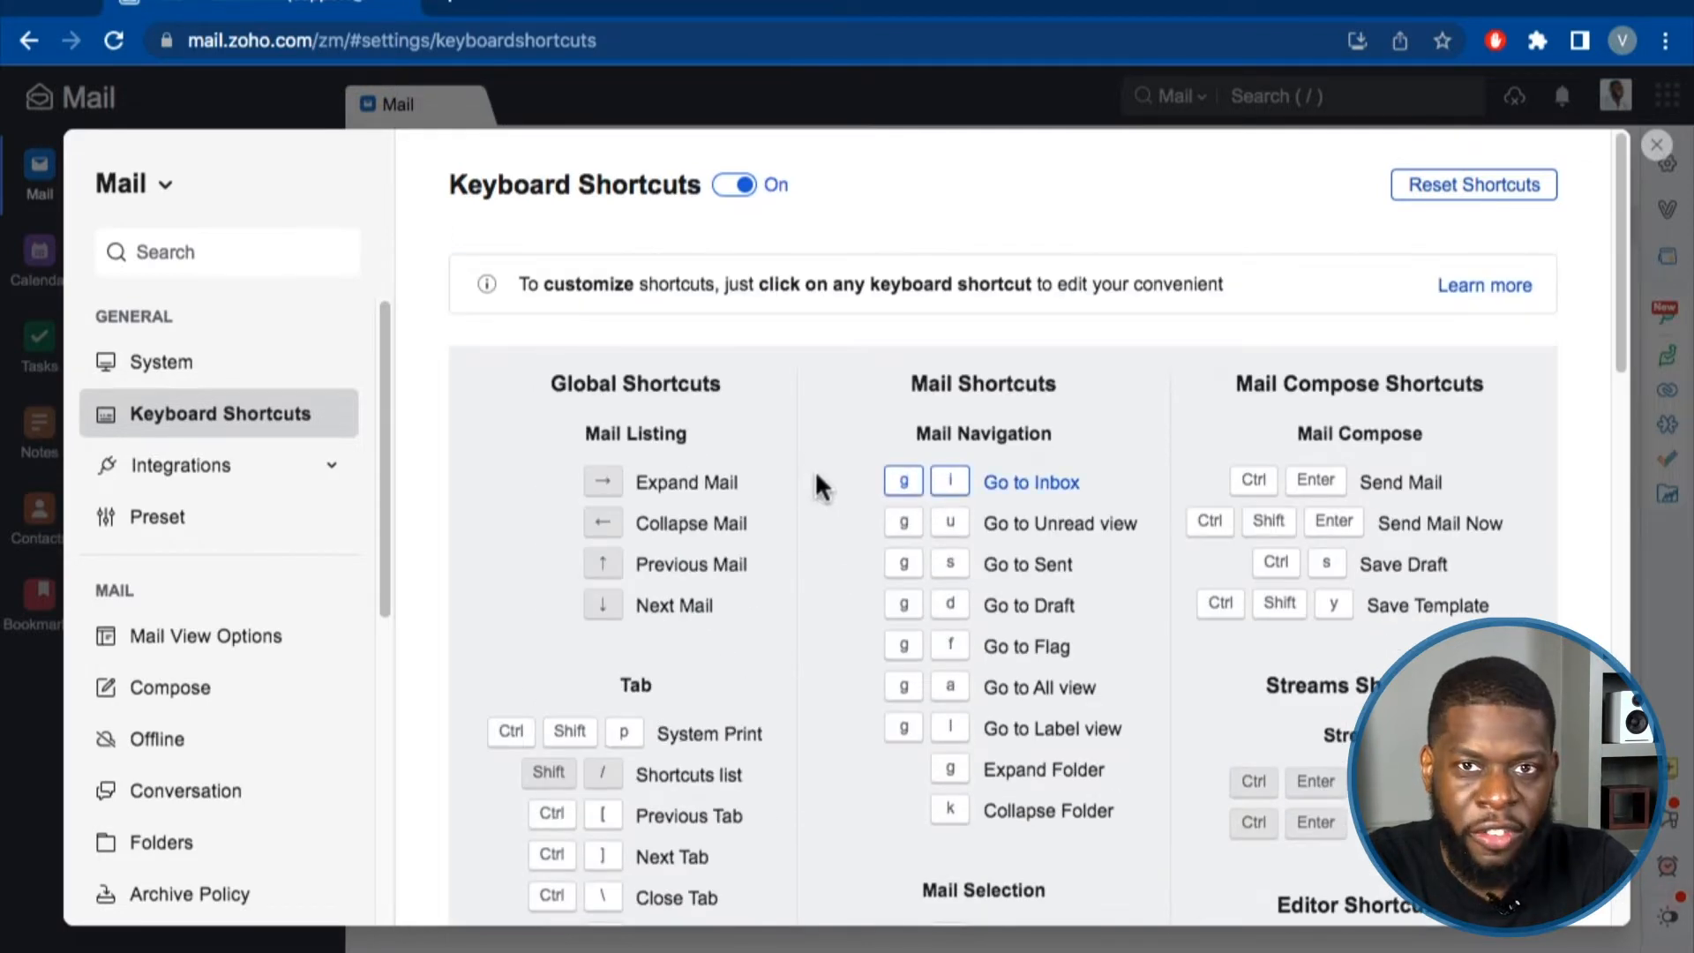
pyautogui.click(734, 187)
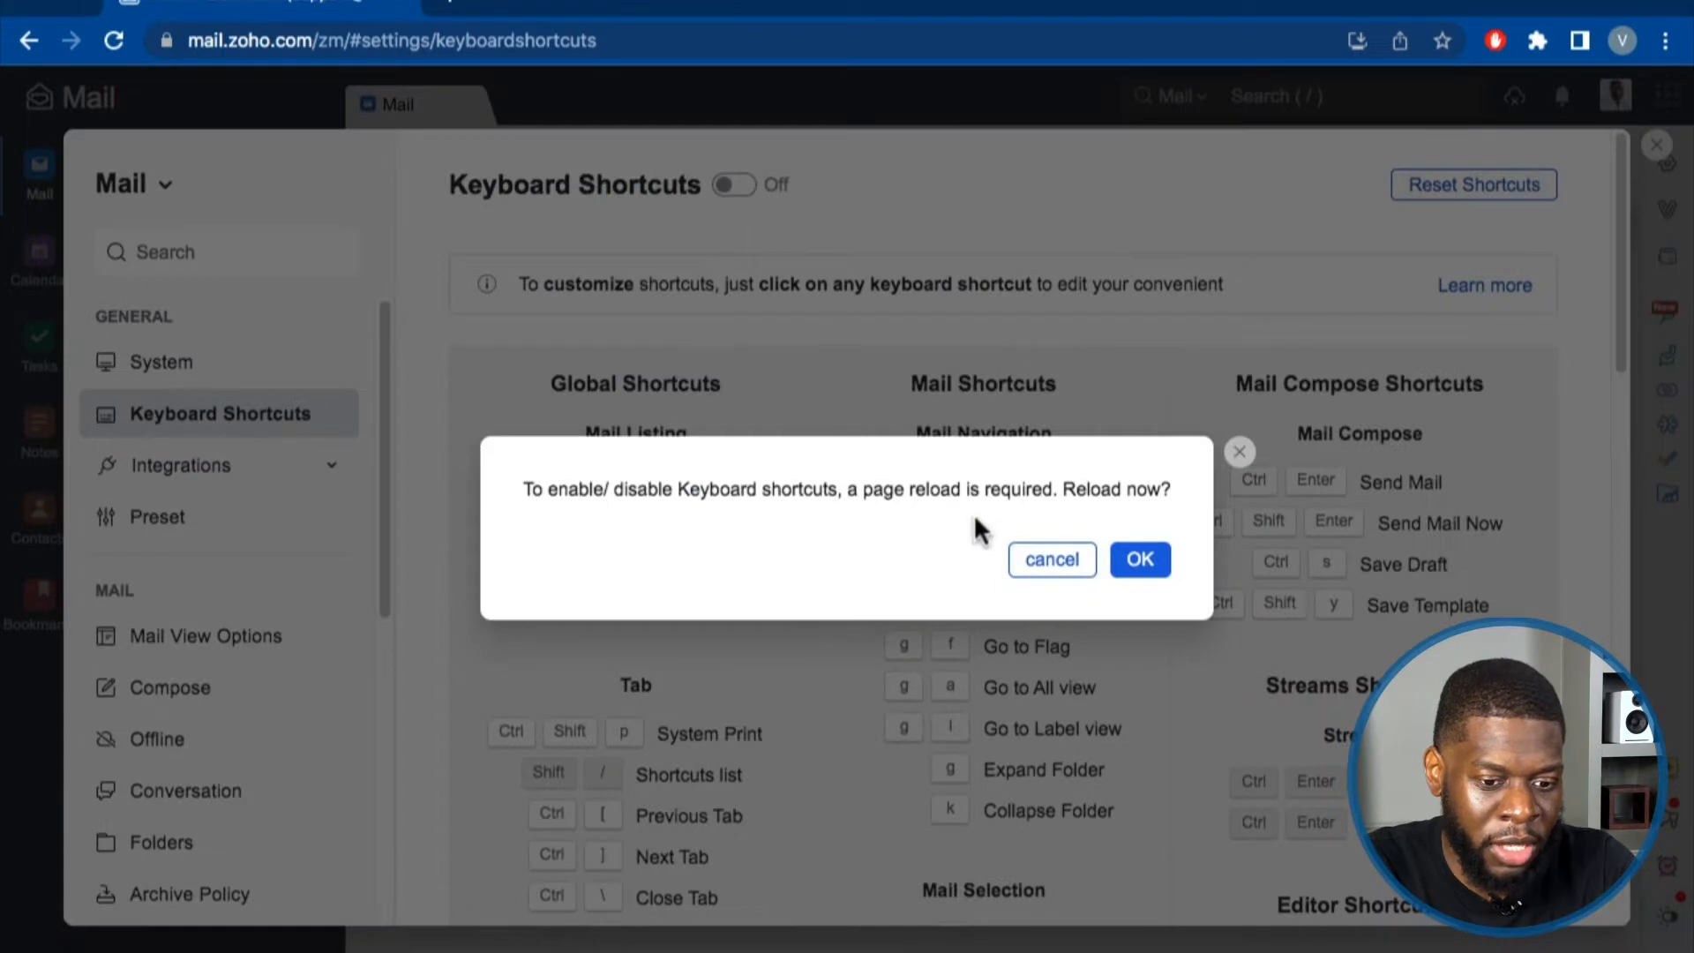
pyautogui.click(1092, 557)
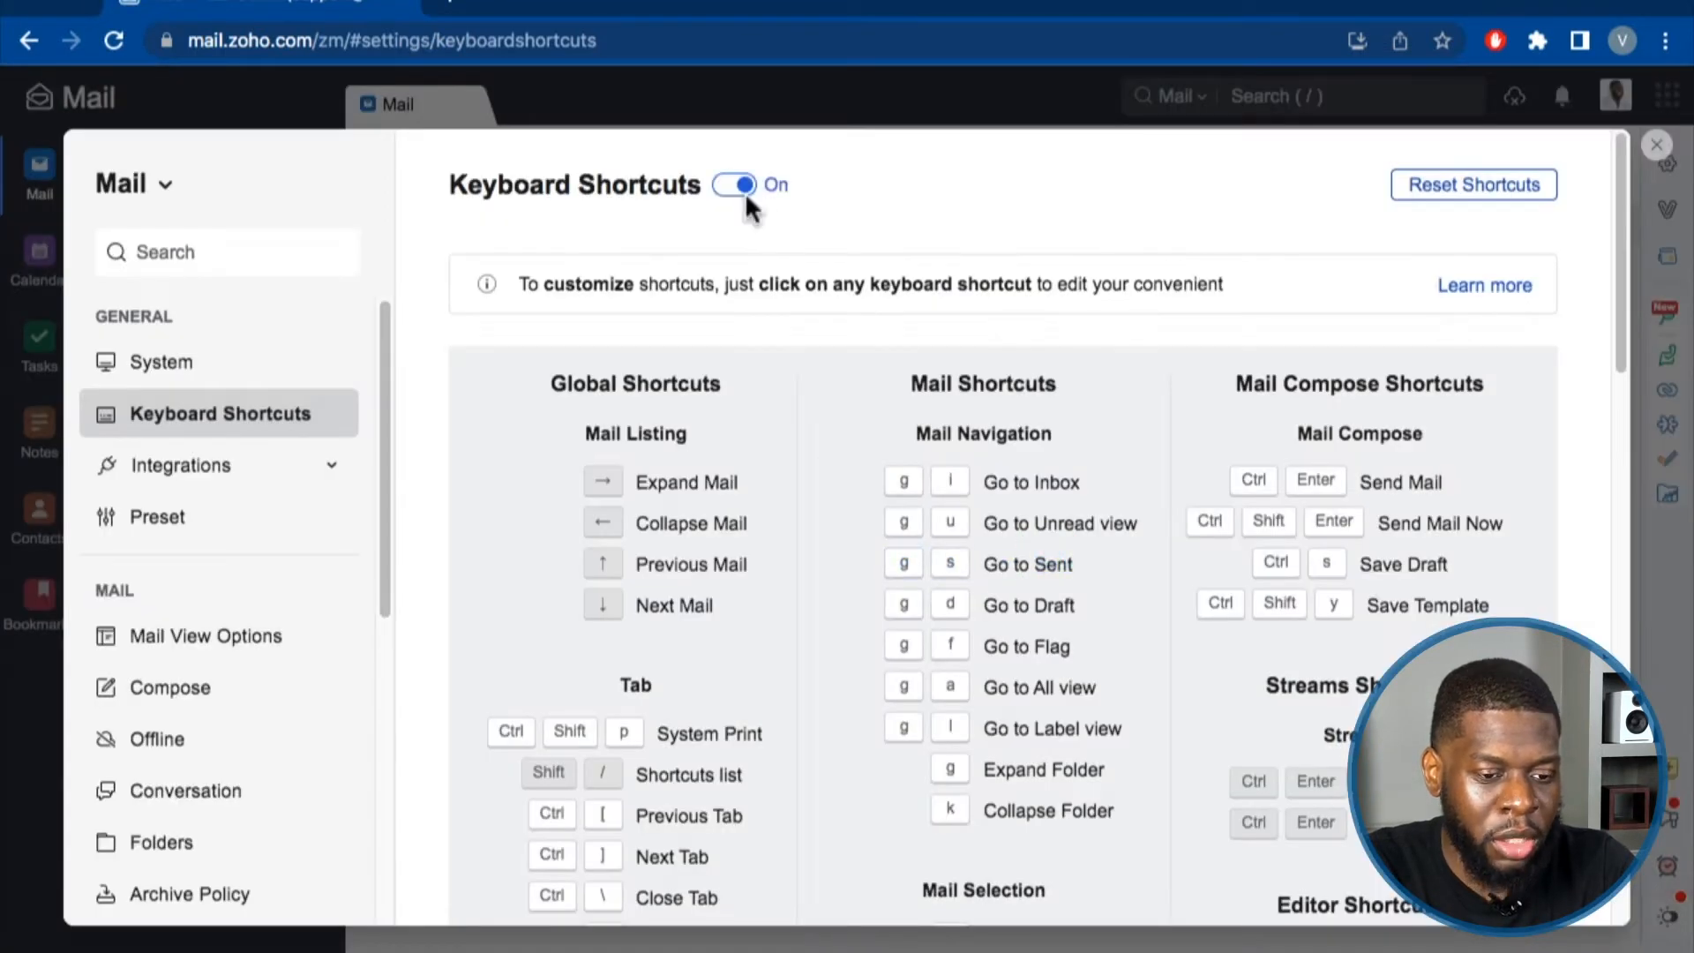
# In Integrations Extensions, enable Zoho WorkDrive, Zoho Vault and Zoho Subscriptions.
pyautogui.click(227, 470)
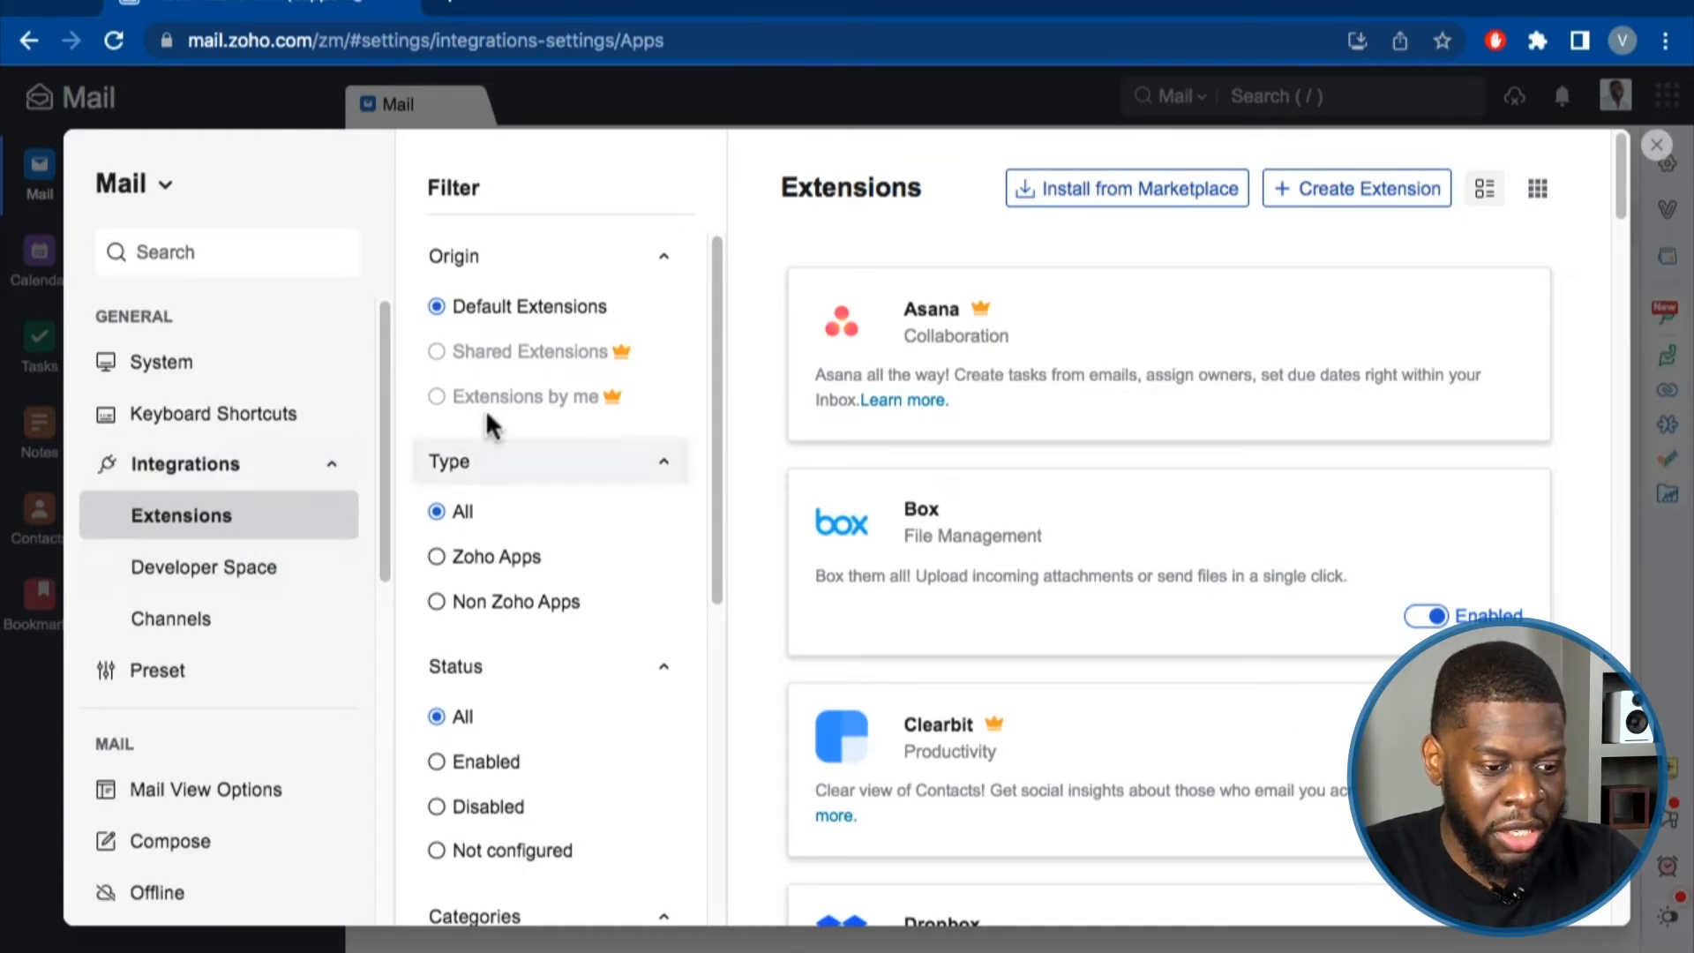
pyautogui.scroll(-5, 516, 485)
pyautogui.scroll(-2, 520, 527)
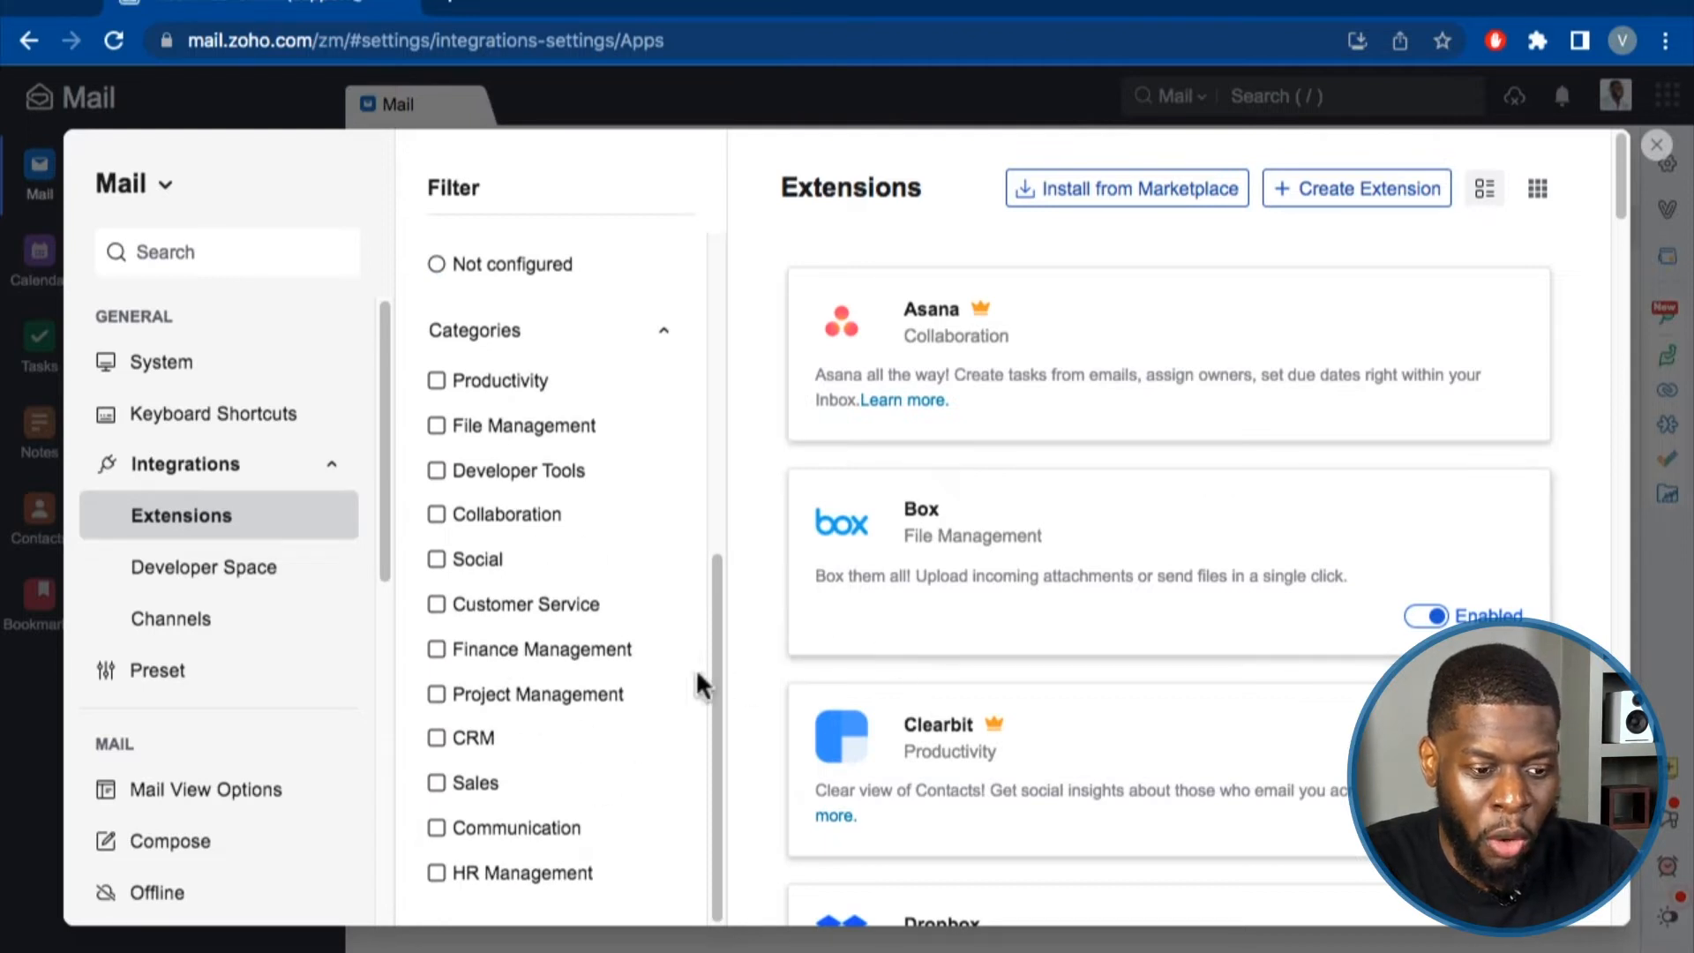
pyautogui.scroll(7, 477, 671)
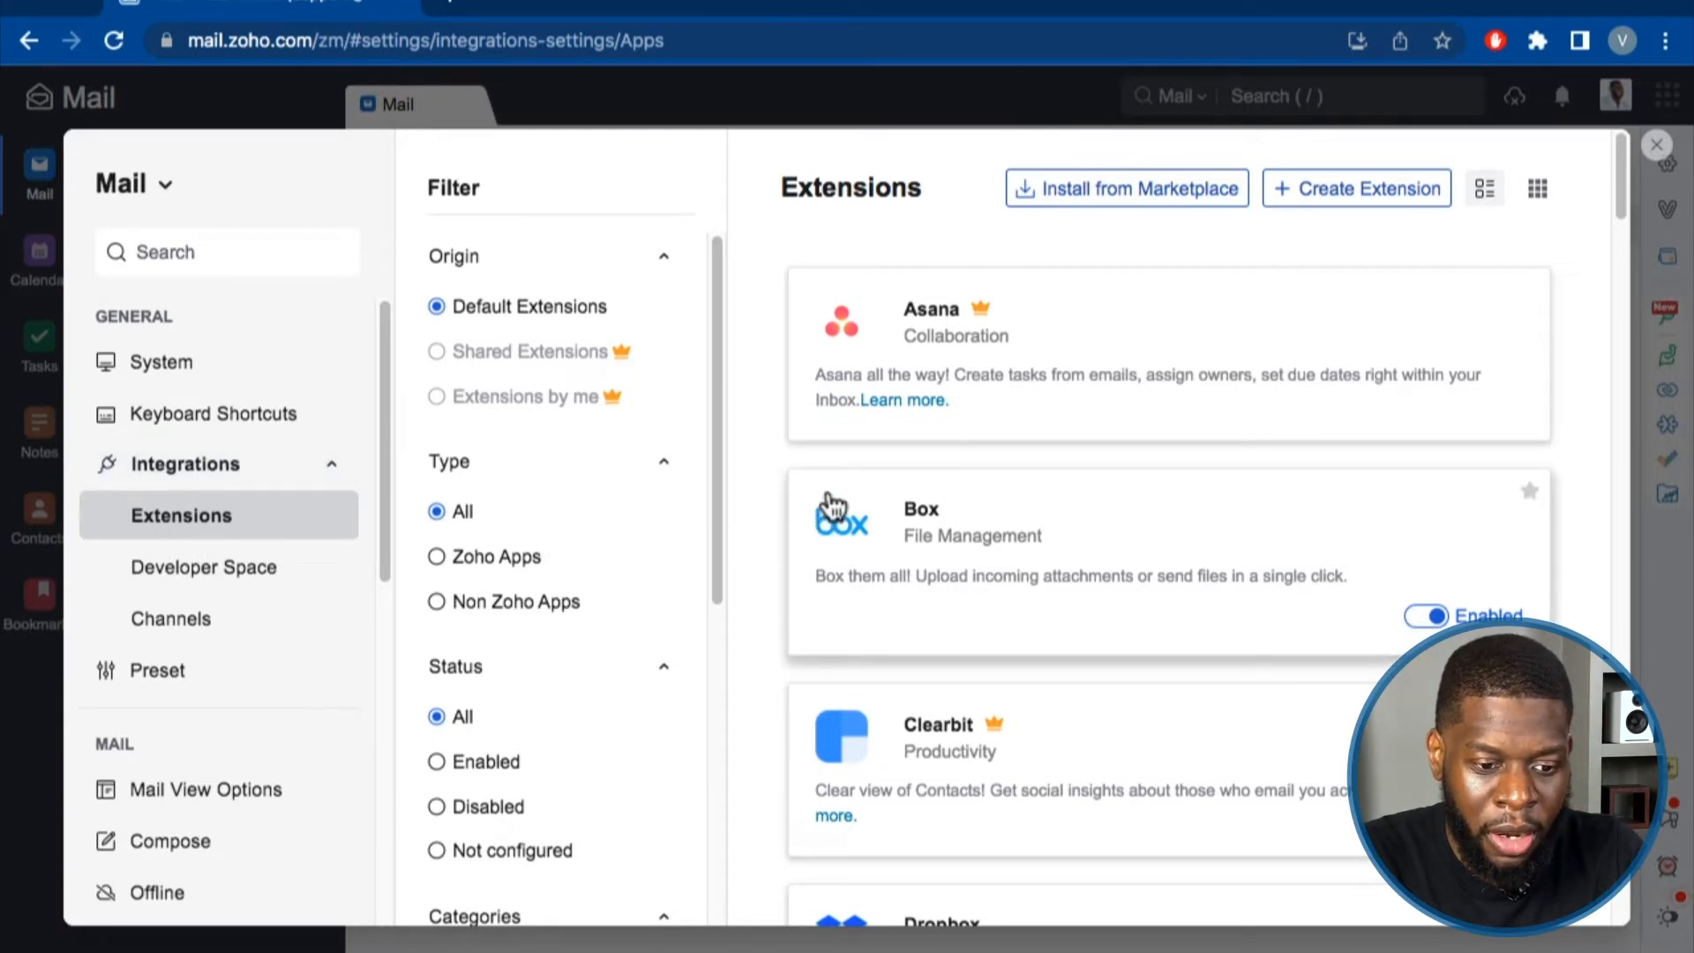
pyautogui.scroll(-15, 833, 489)
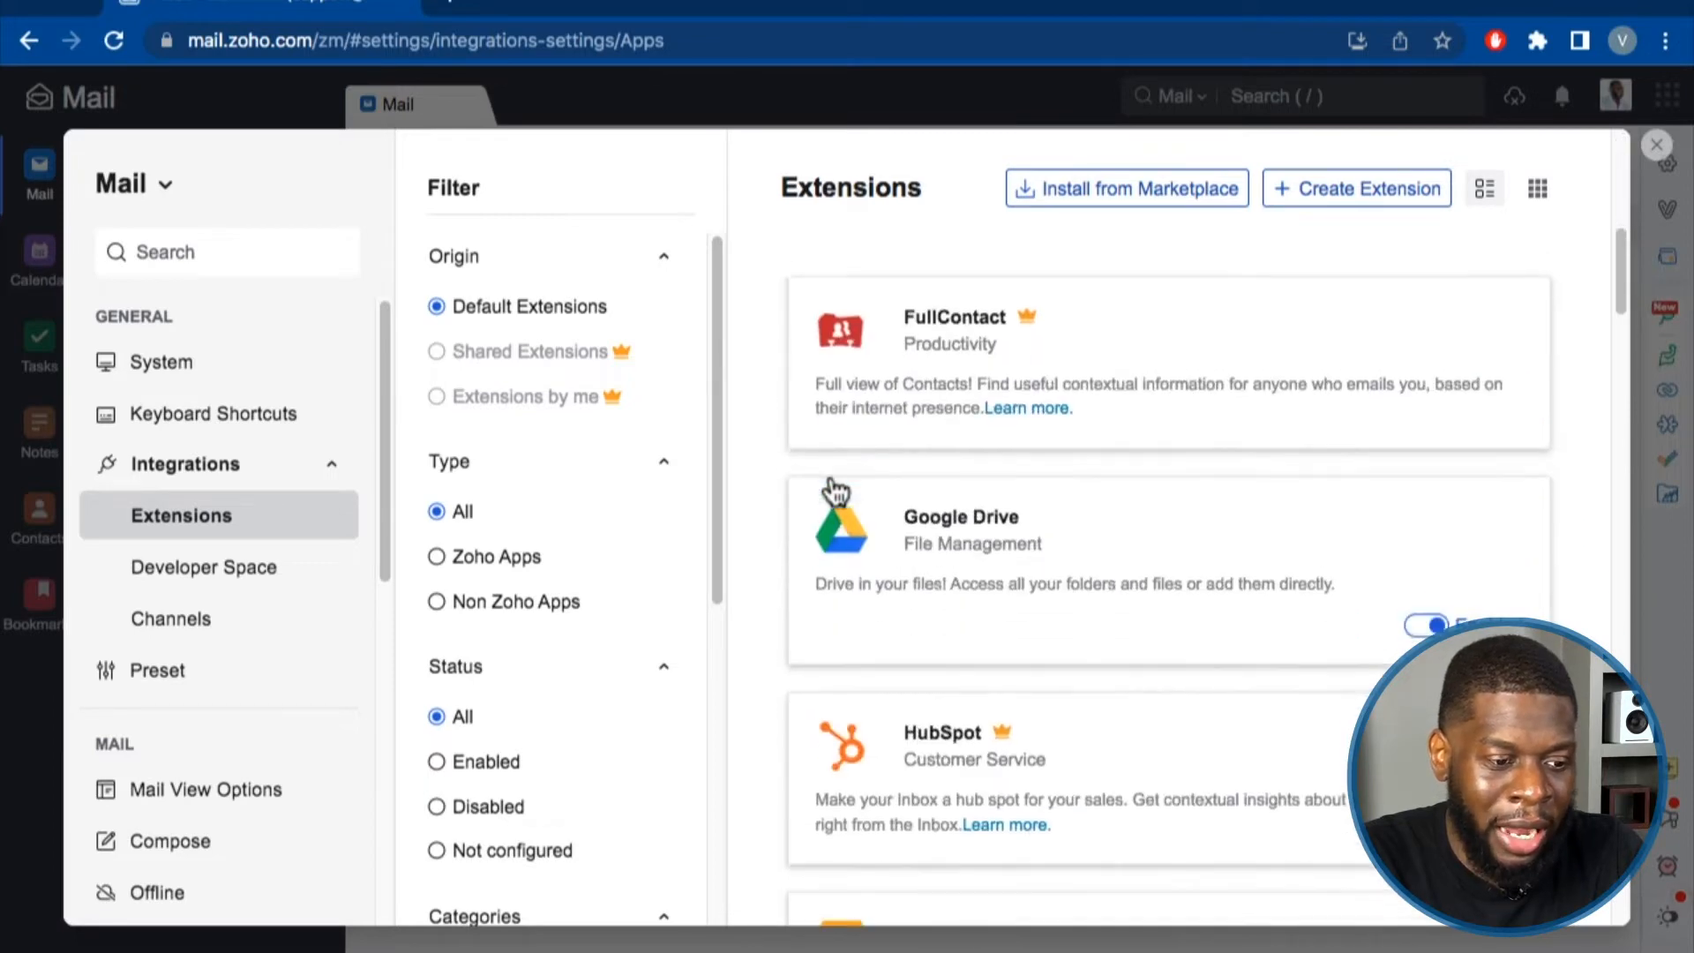
pyautogui.scroll(-20, 834, 490)
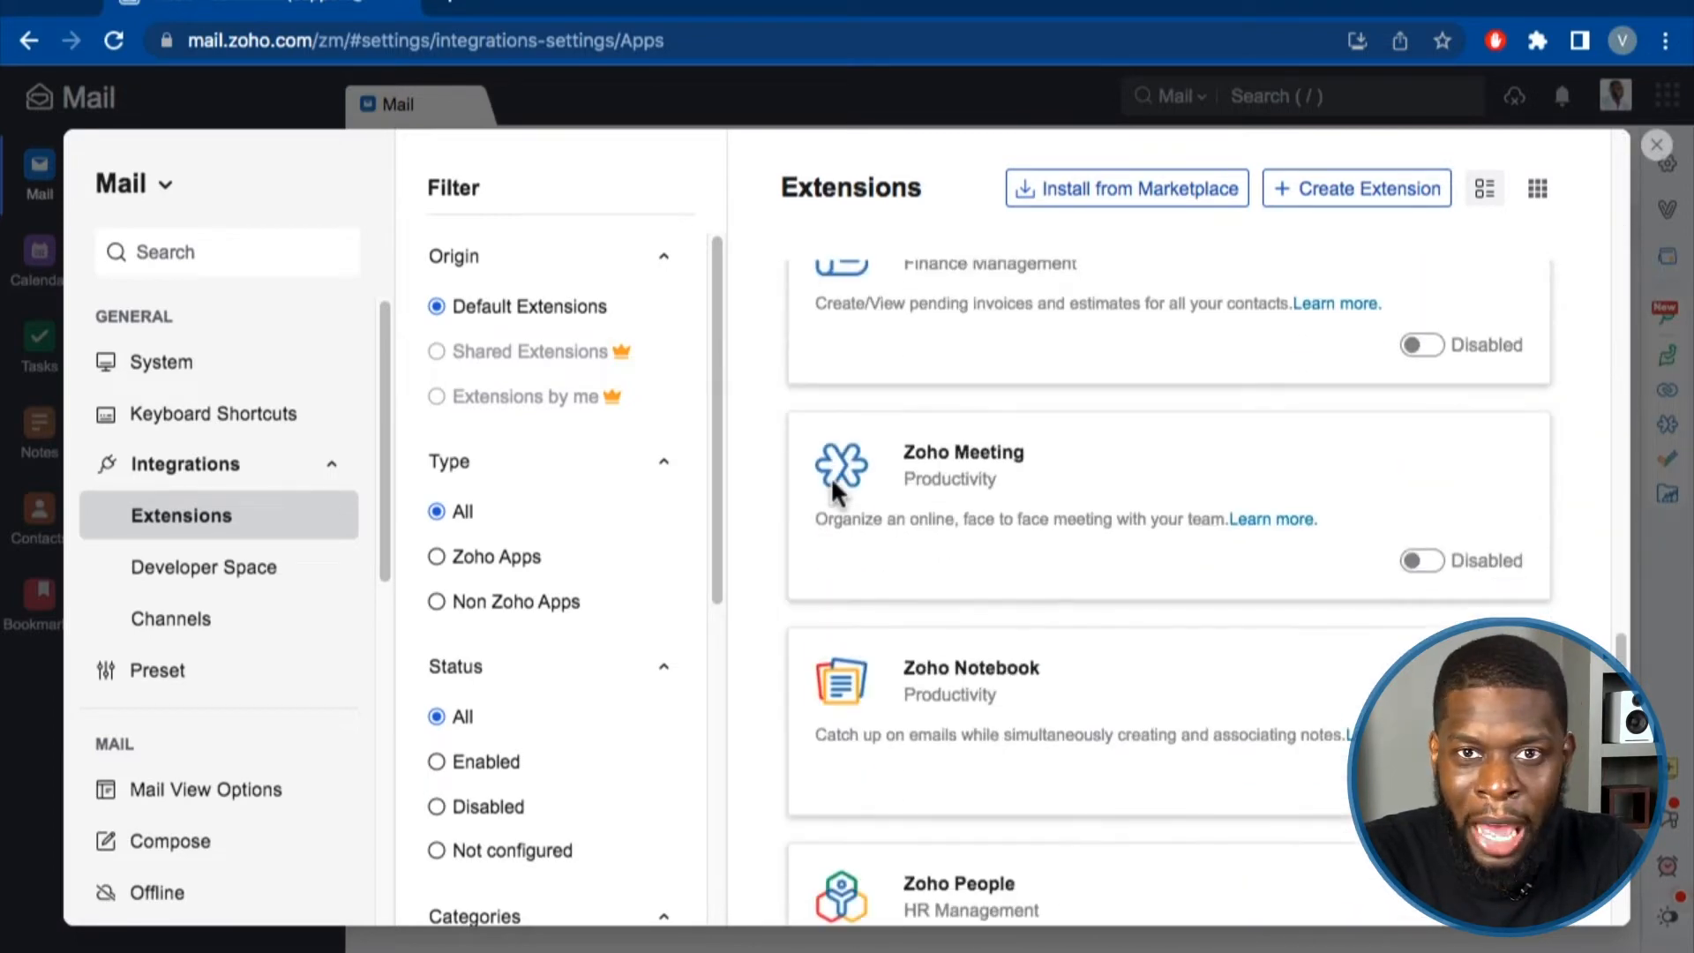
pyautogui.scroll(-10, 835, 494)
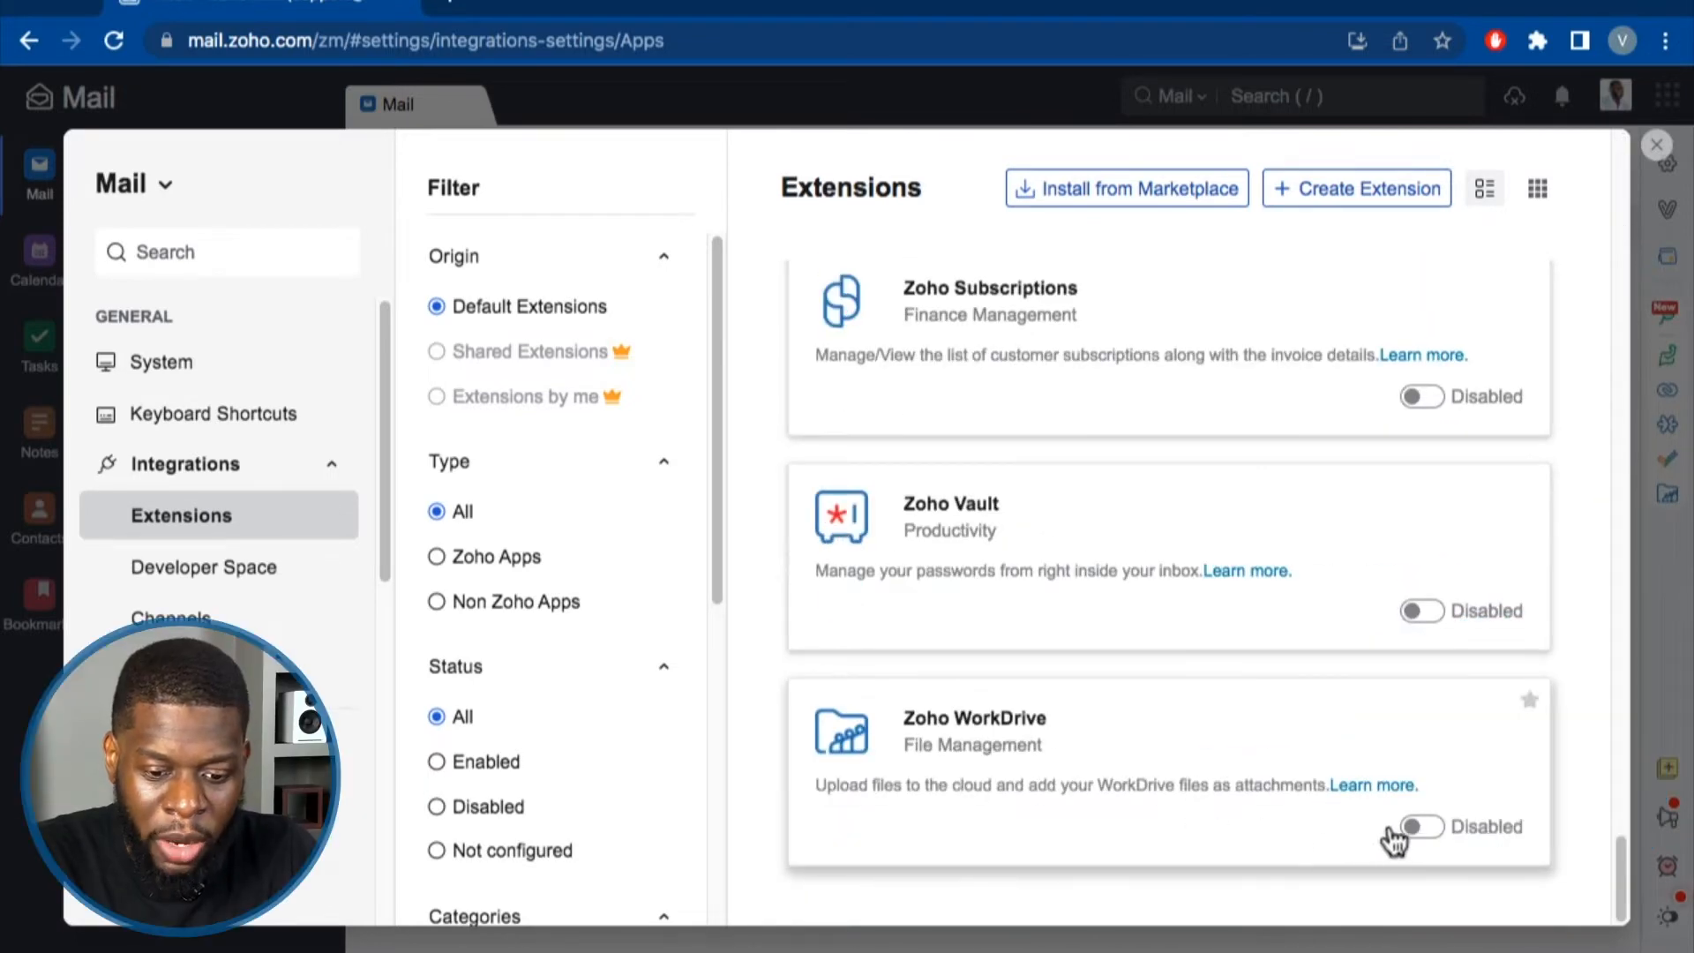
pyautogui.click(1420, 827)
pyautogui.click(1422, 611)
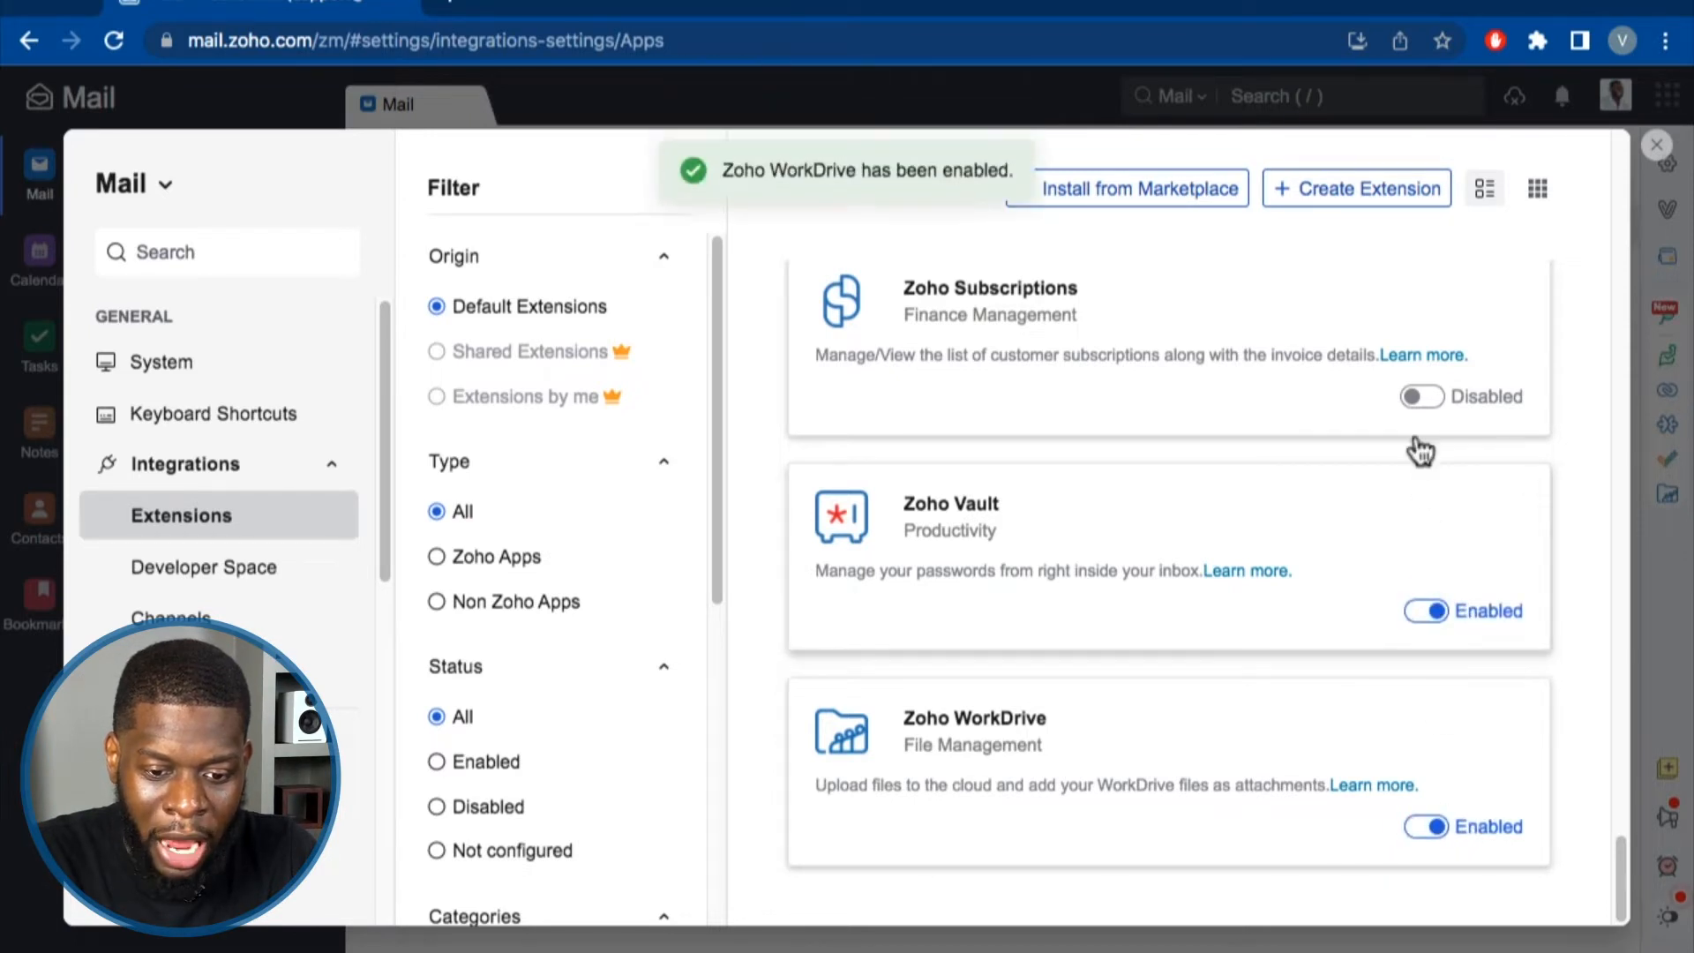
pyautogui.click(1421, 399)
# Disable WorkDrive and Vault again, view Subscriptions' details, then disable Subscriptions.
pyautogui.click(1421, 826)
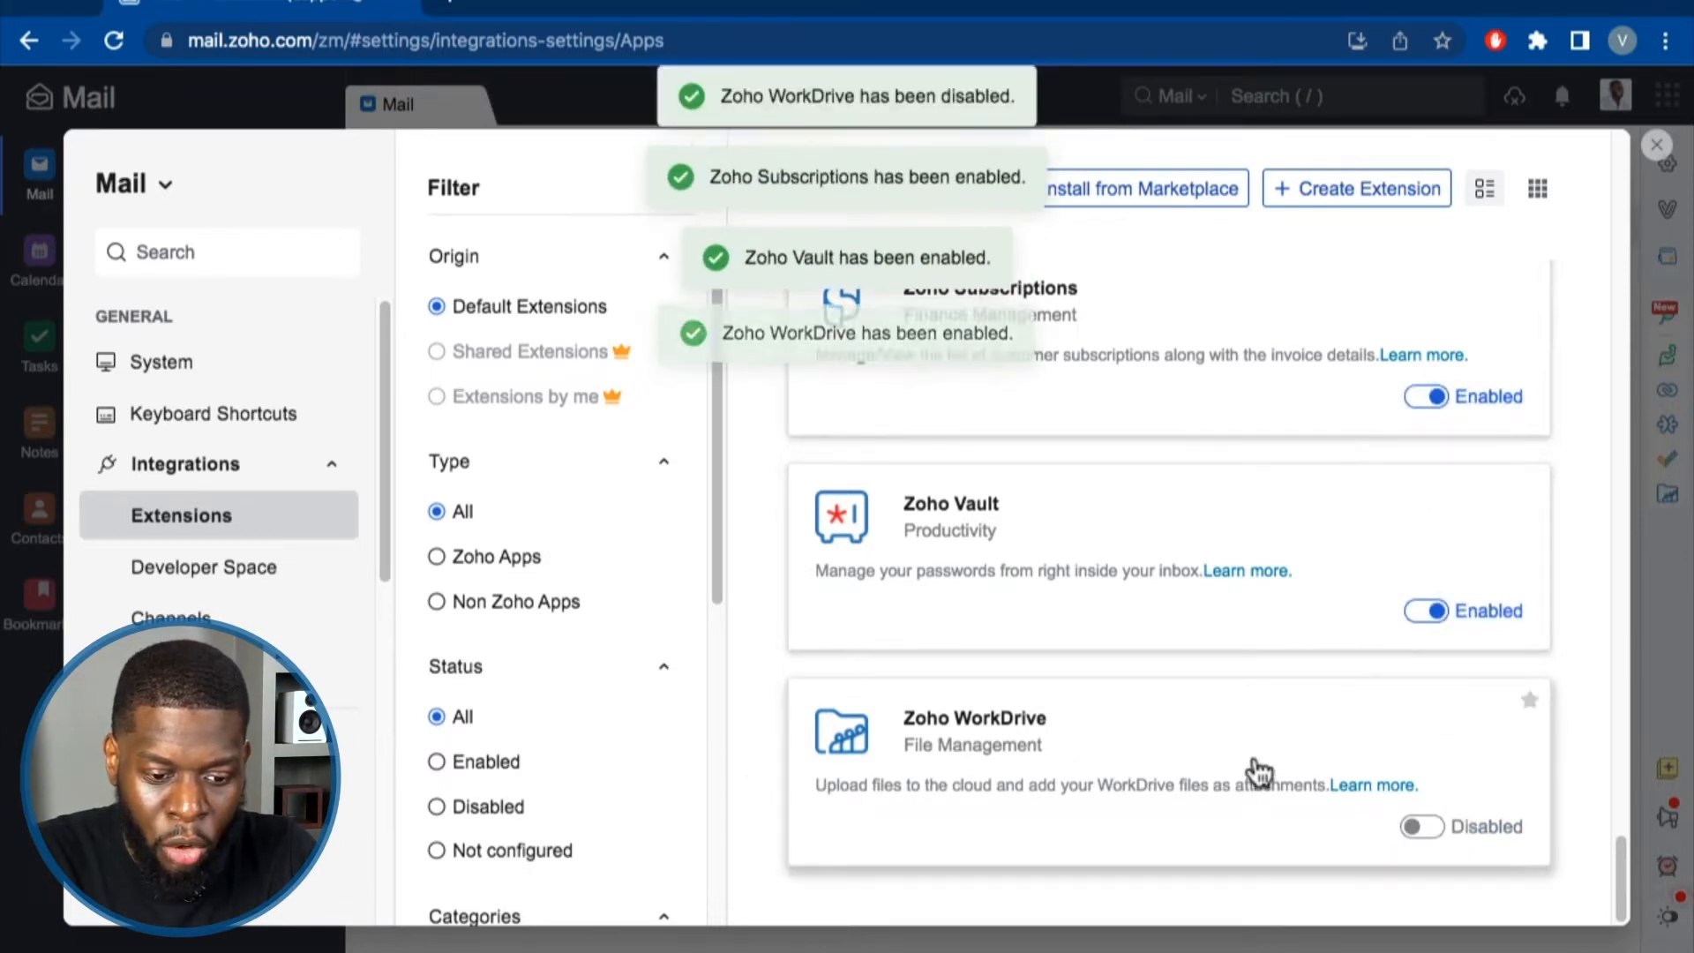
pyautogui.click(1425, 612)
pyautogui.scroll(1, 1421, 560)
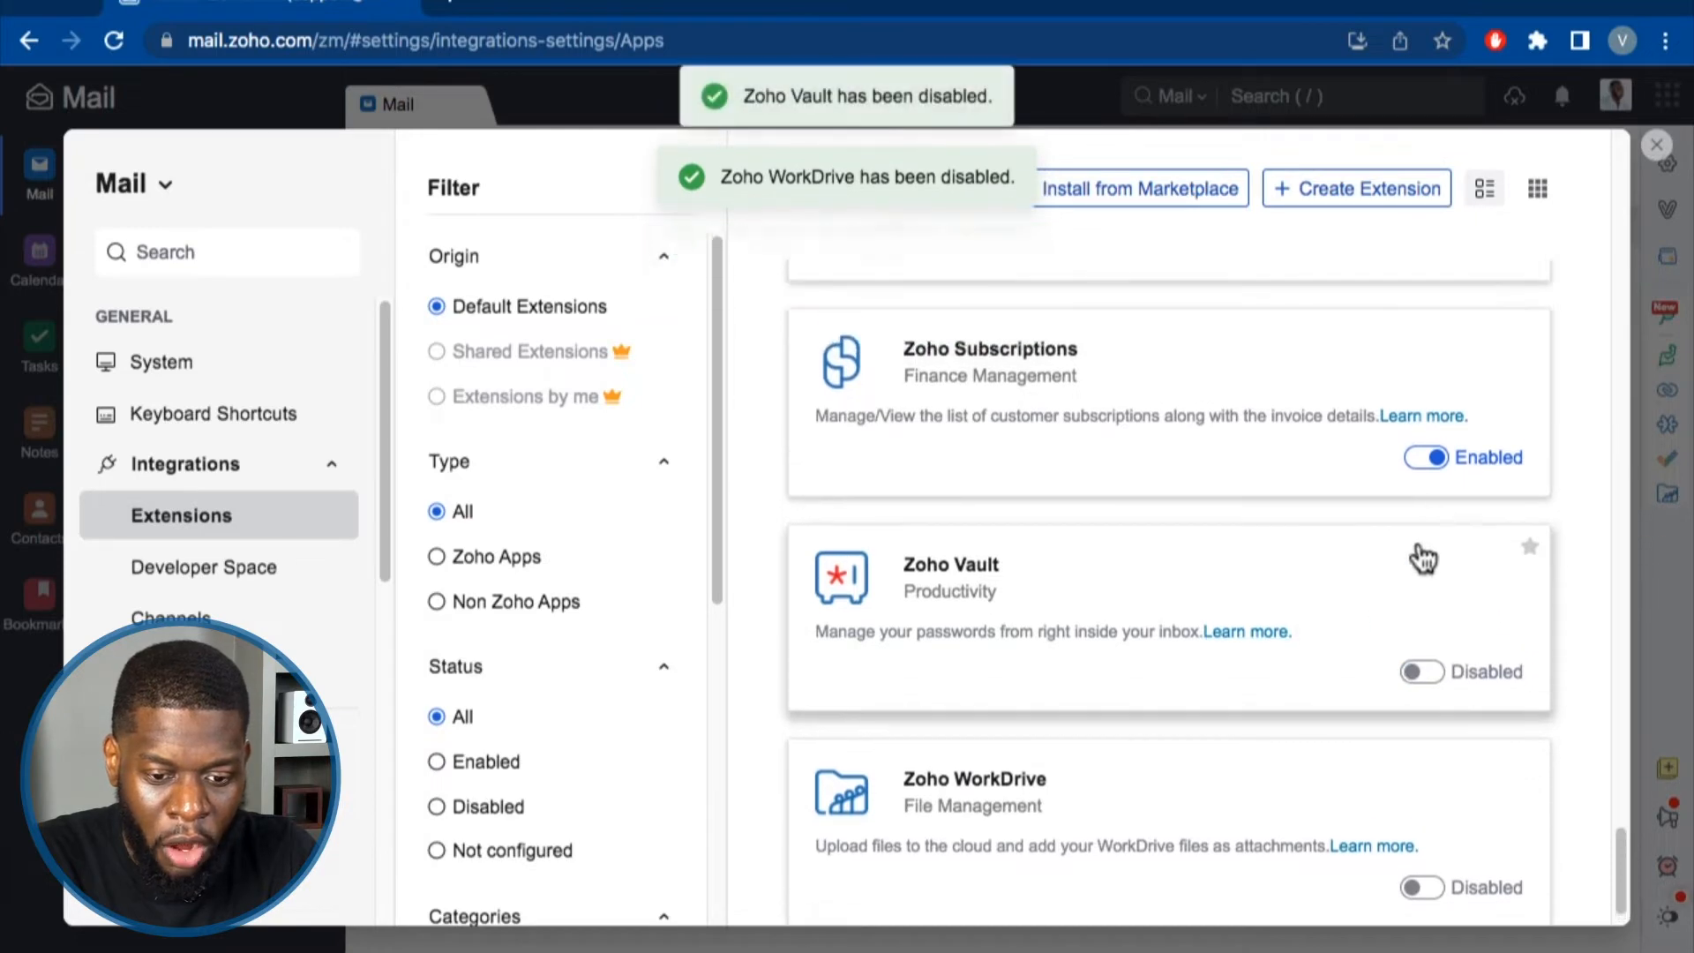
pyautogui.click(1427, 477)
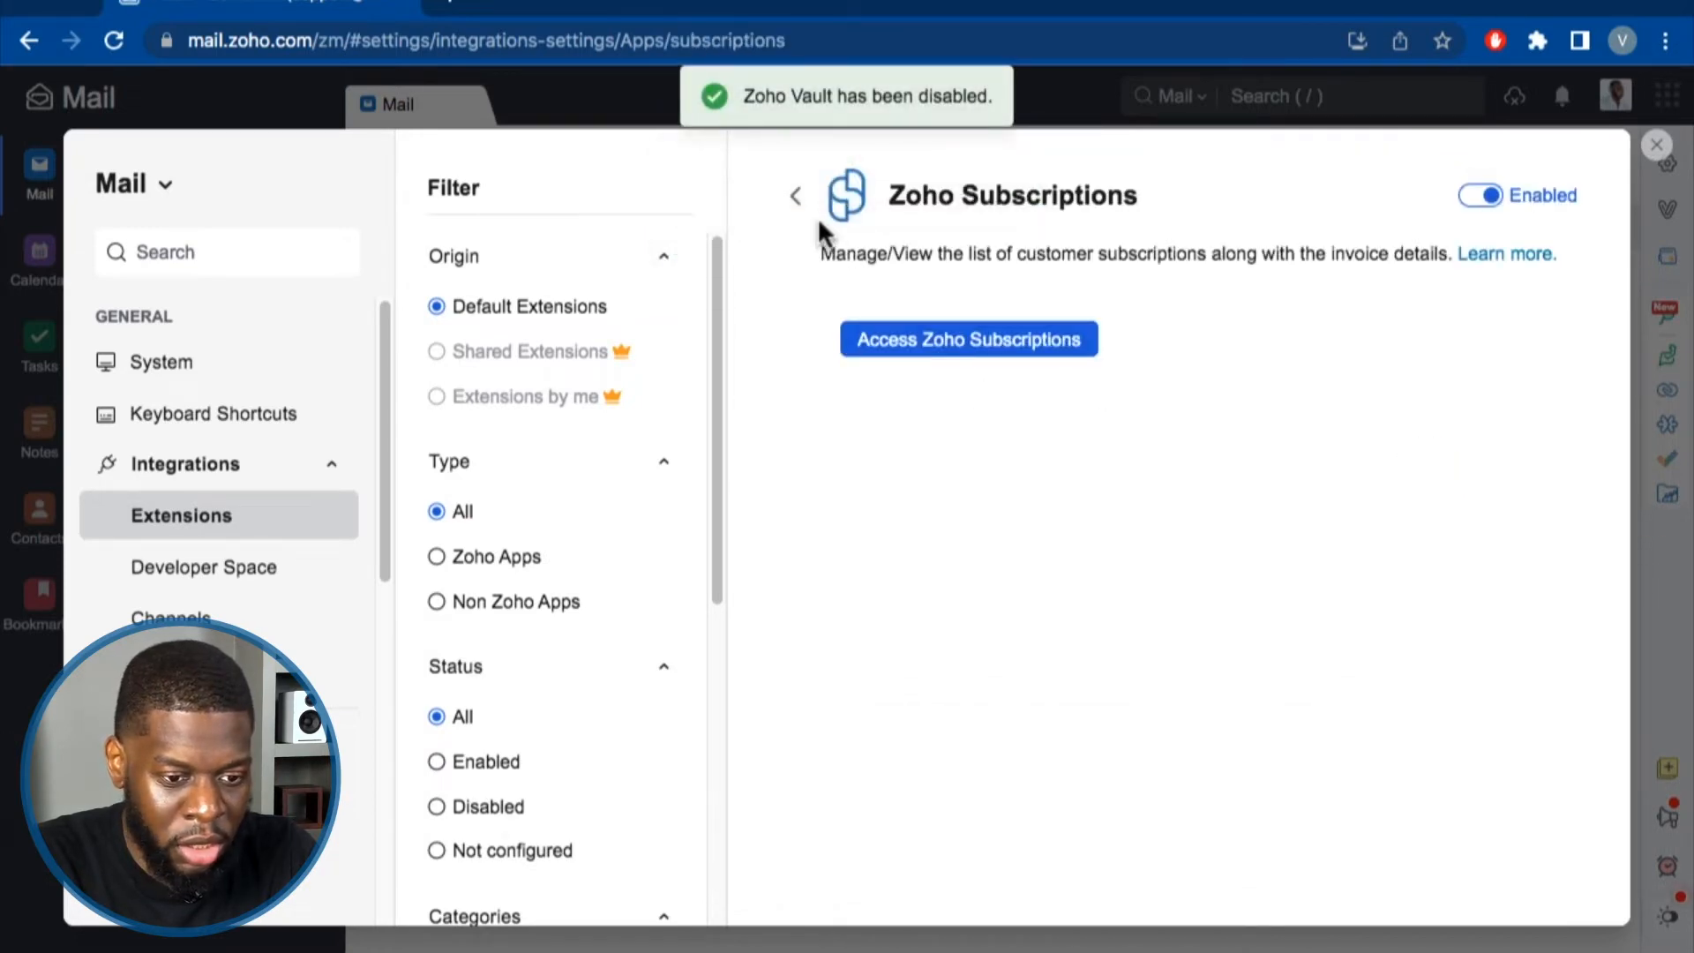
pyautogui.click(794, 196)
pyautogui.scroll(-10, 1425, 644)
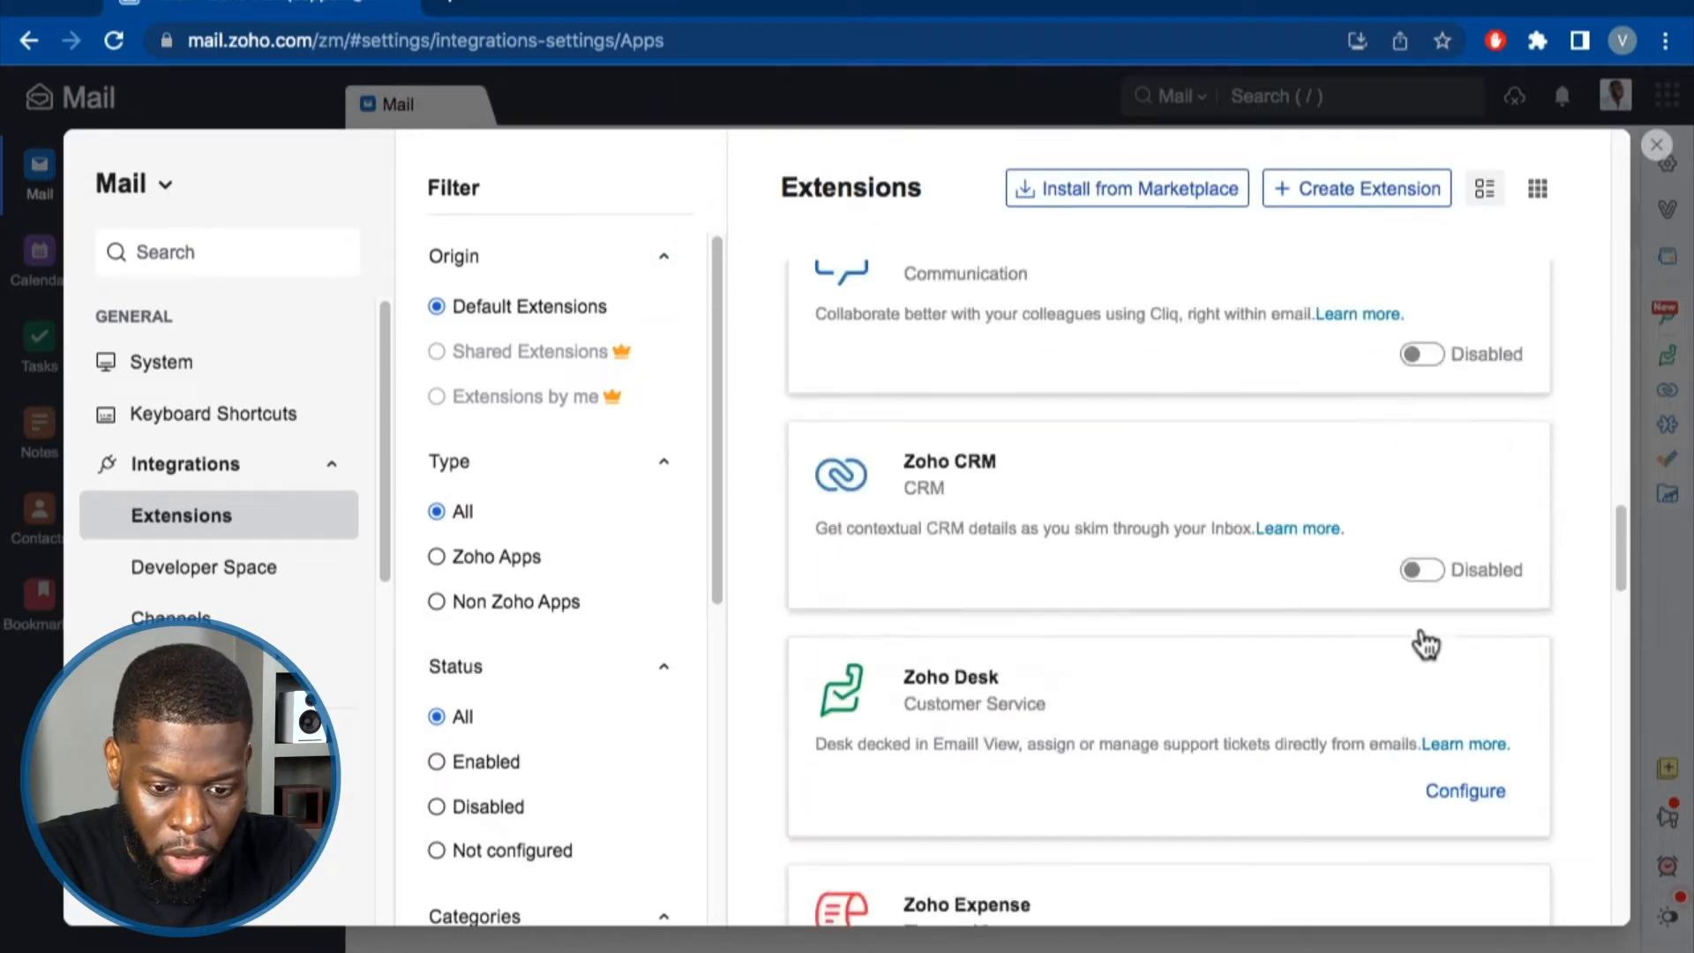
pyautogui.scroll(-10, 1425, 644)
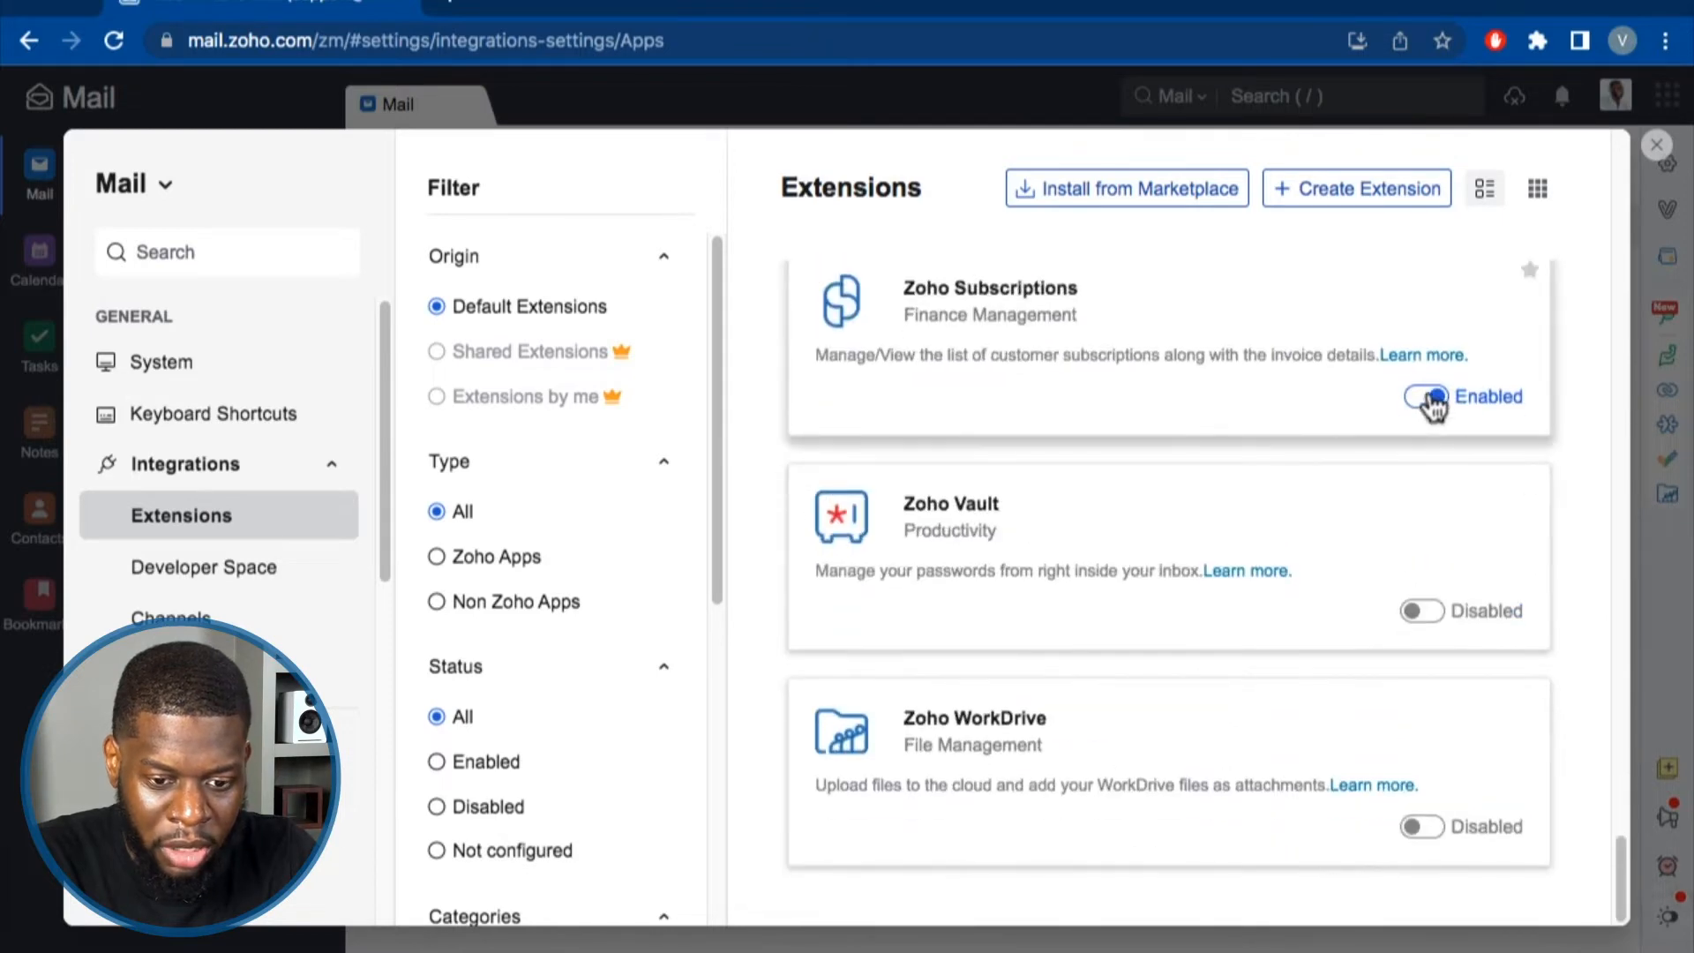
pyautogui.click(1427, 397)
pyautogui.scroll(5, 1337, 530)
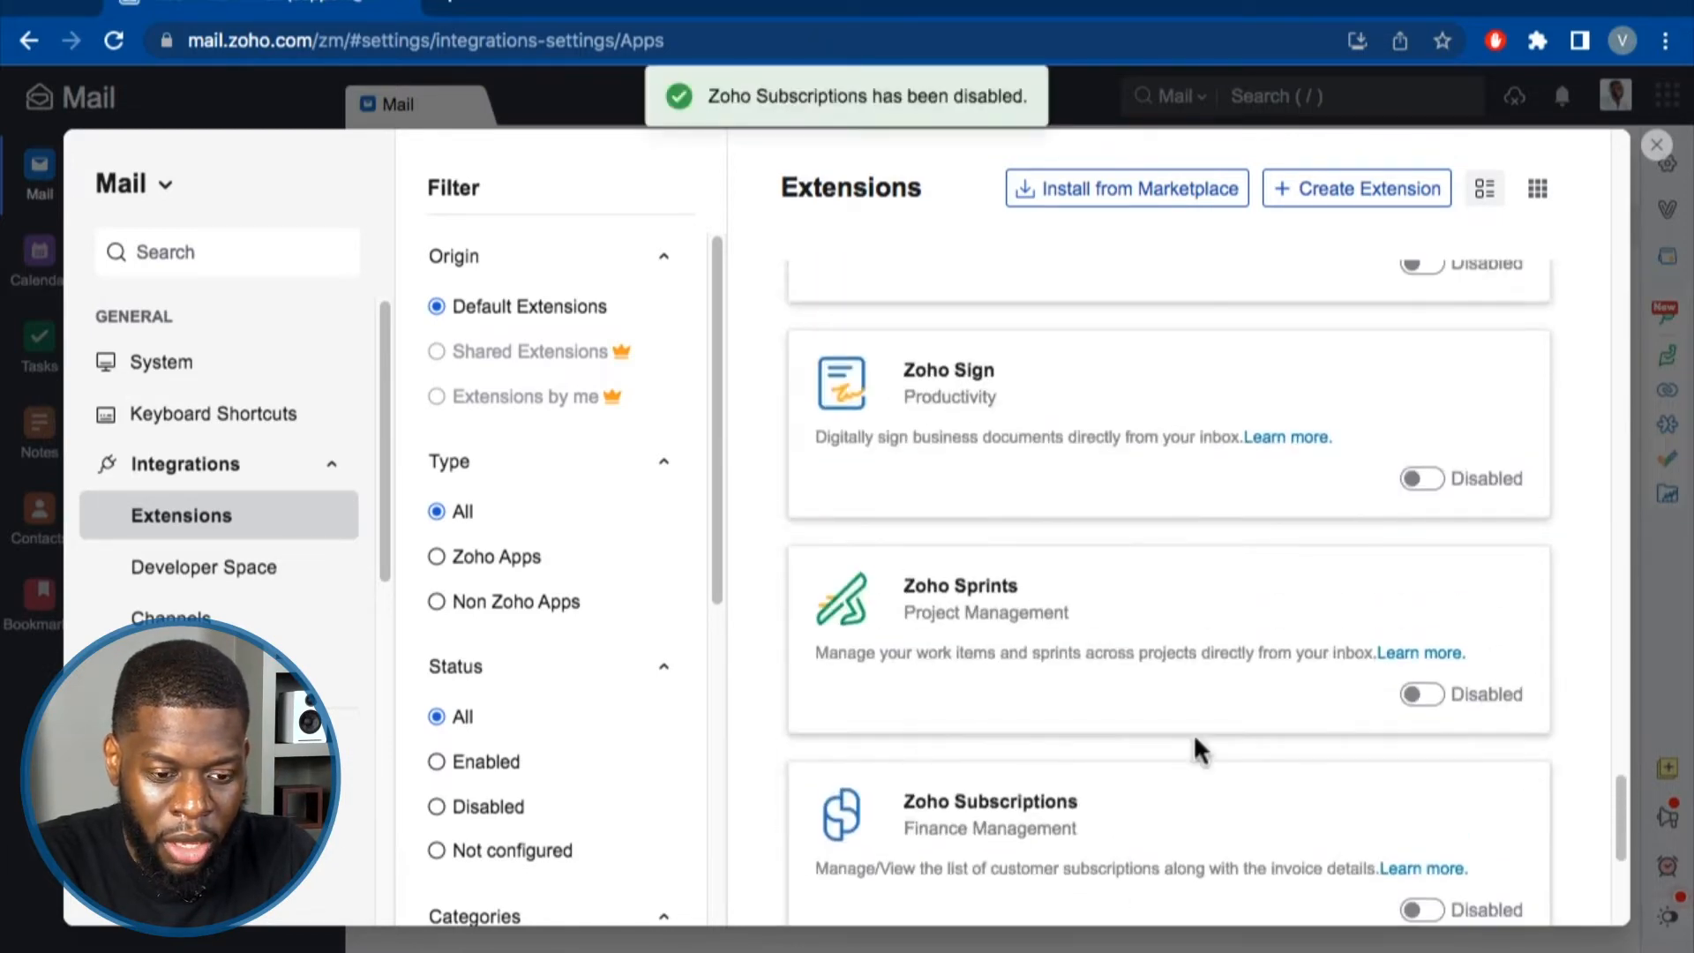
pyautogui.scroll(3, 1039, 500)
# Disable the ServiceDesk Plus Cloud extension.
pyautogui.scroll(3, 1019, 635)
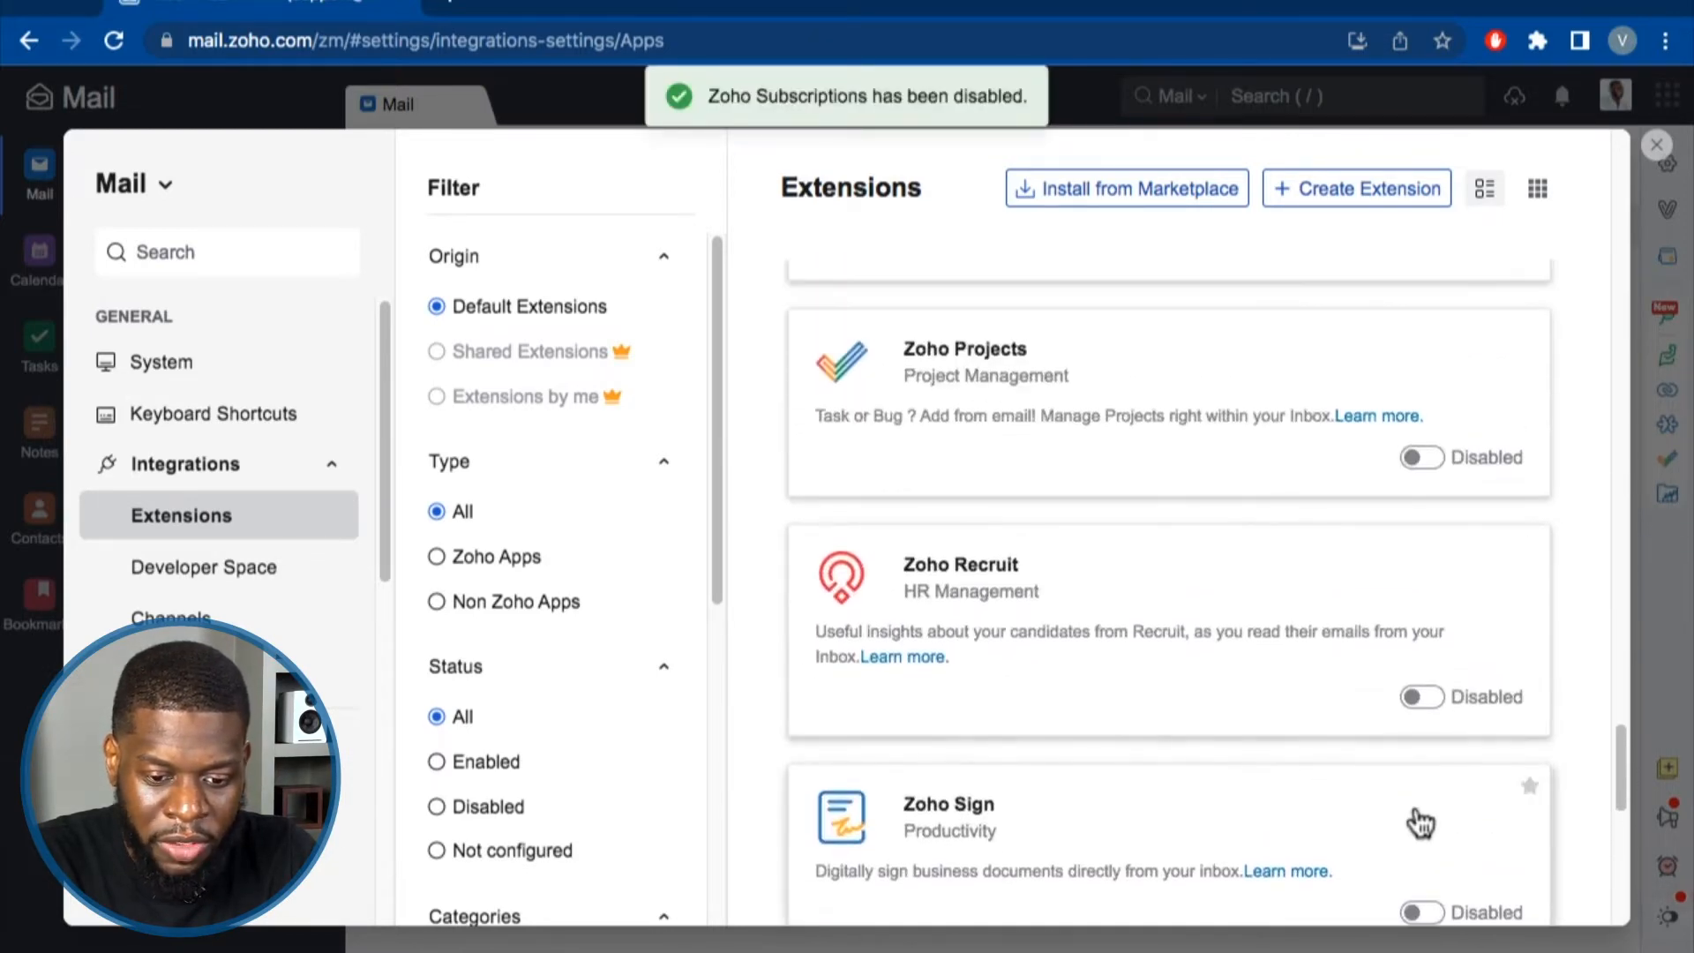
pyautogui.scroll(2, 1392, 750)
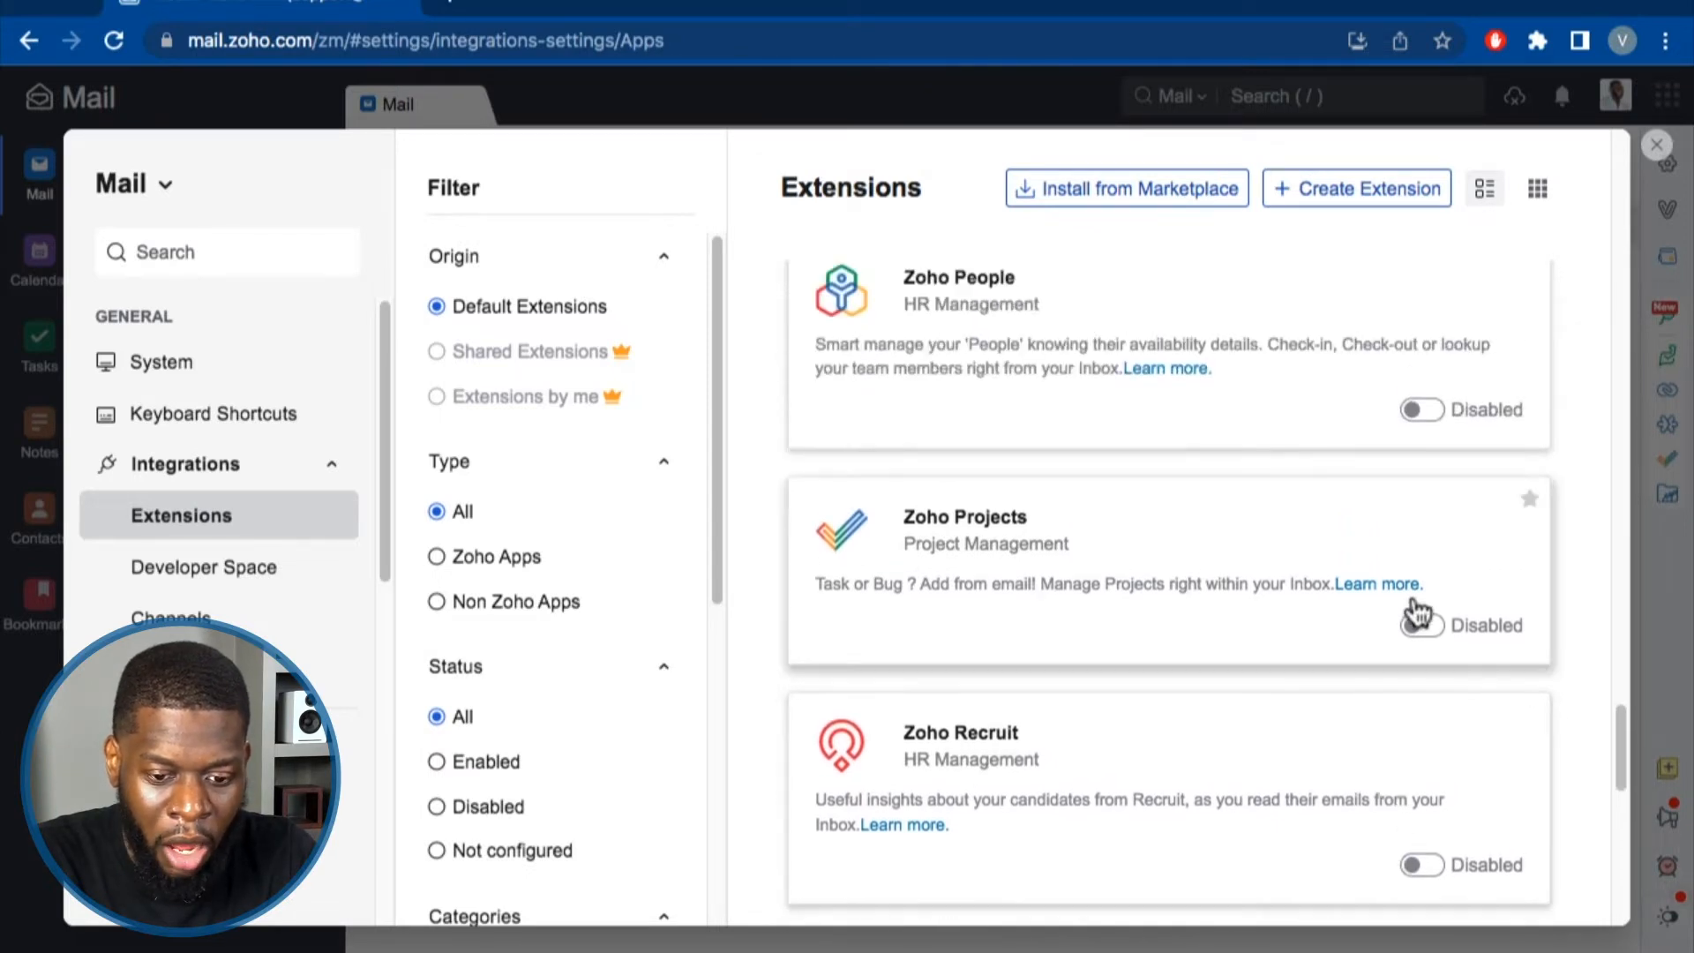
pyautogui.scroll(5, 1407, 628)
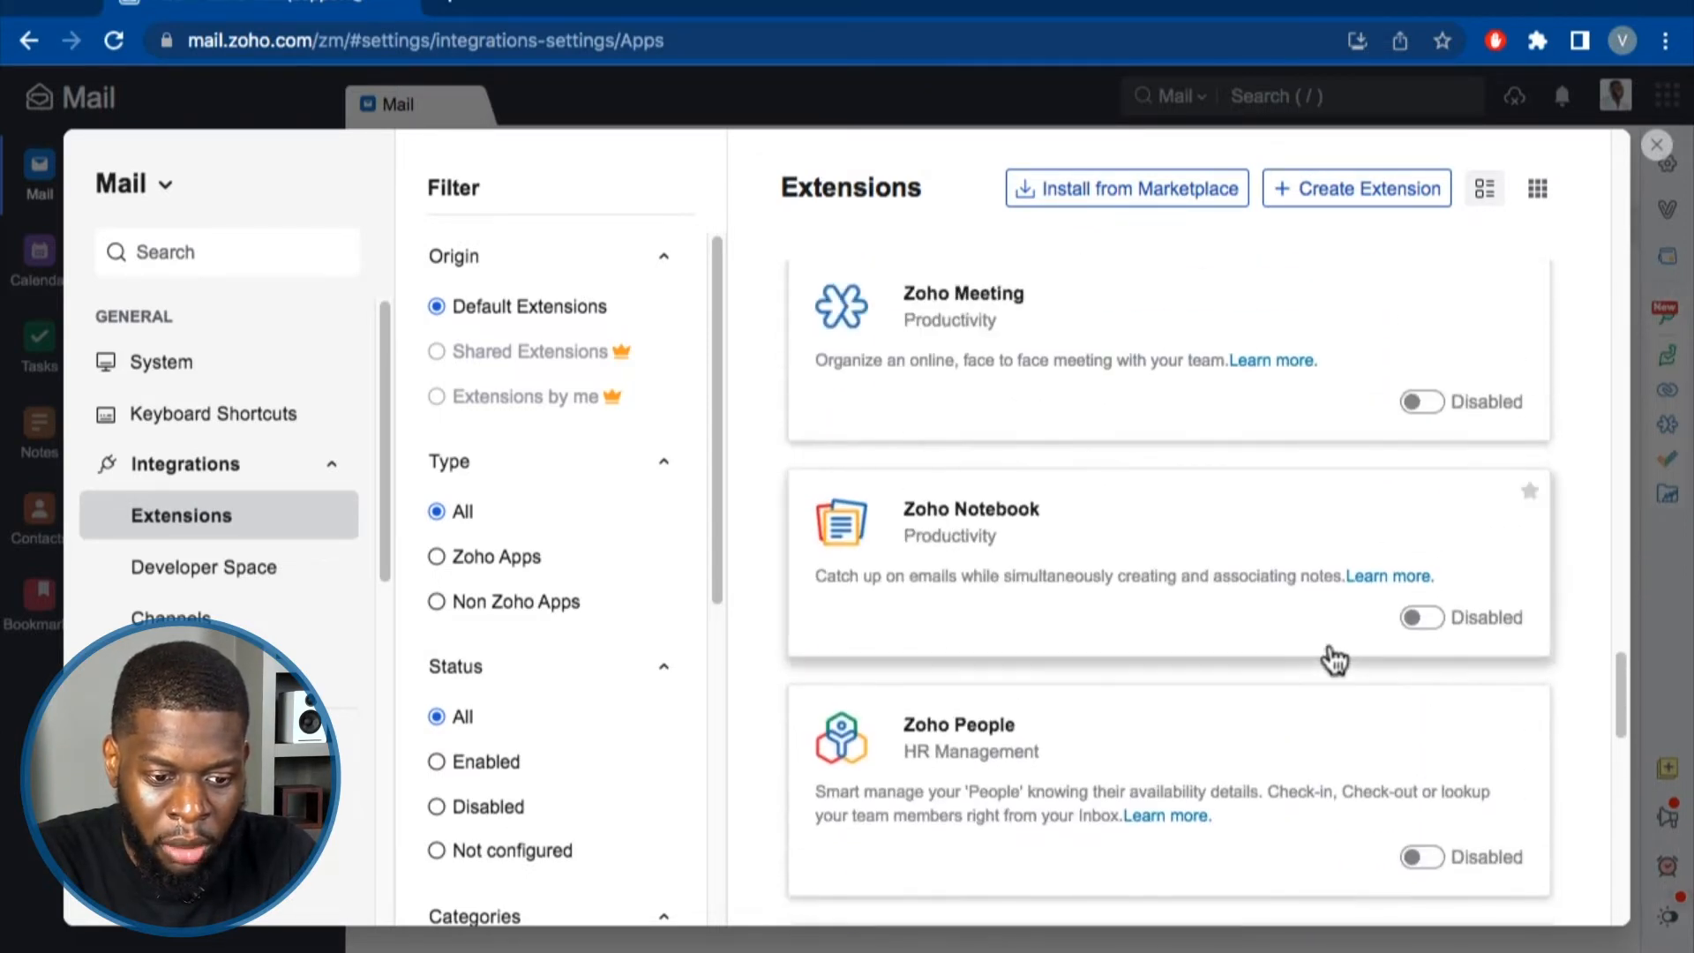
pyautogui.scroll(1, 1319, 663)
pyautogui.scroll(5, 1173, 633)
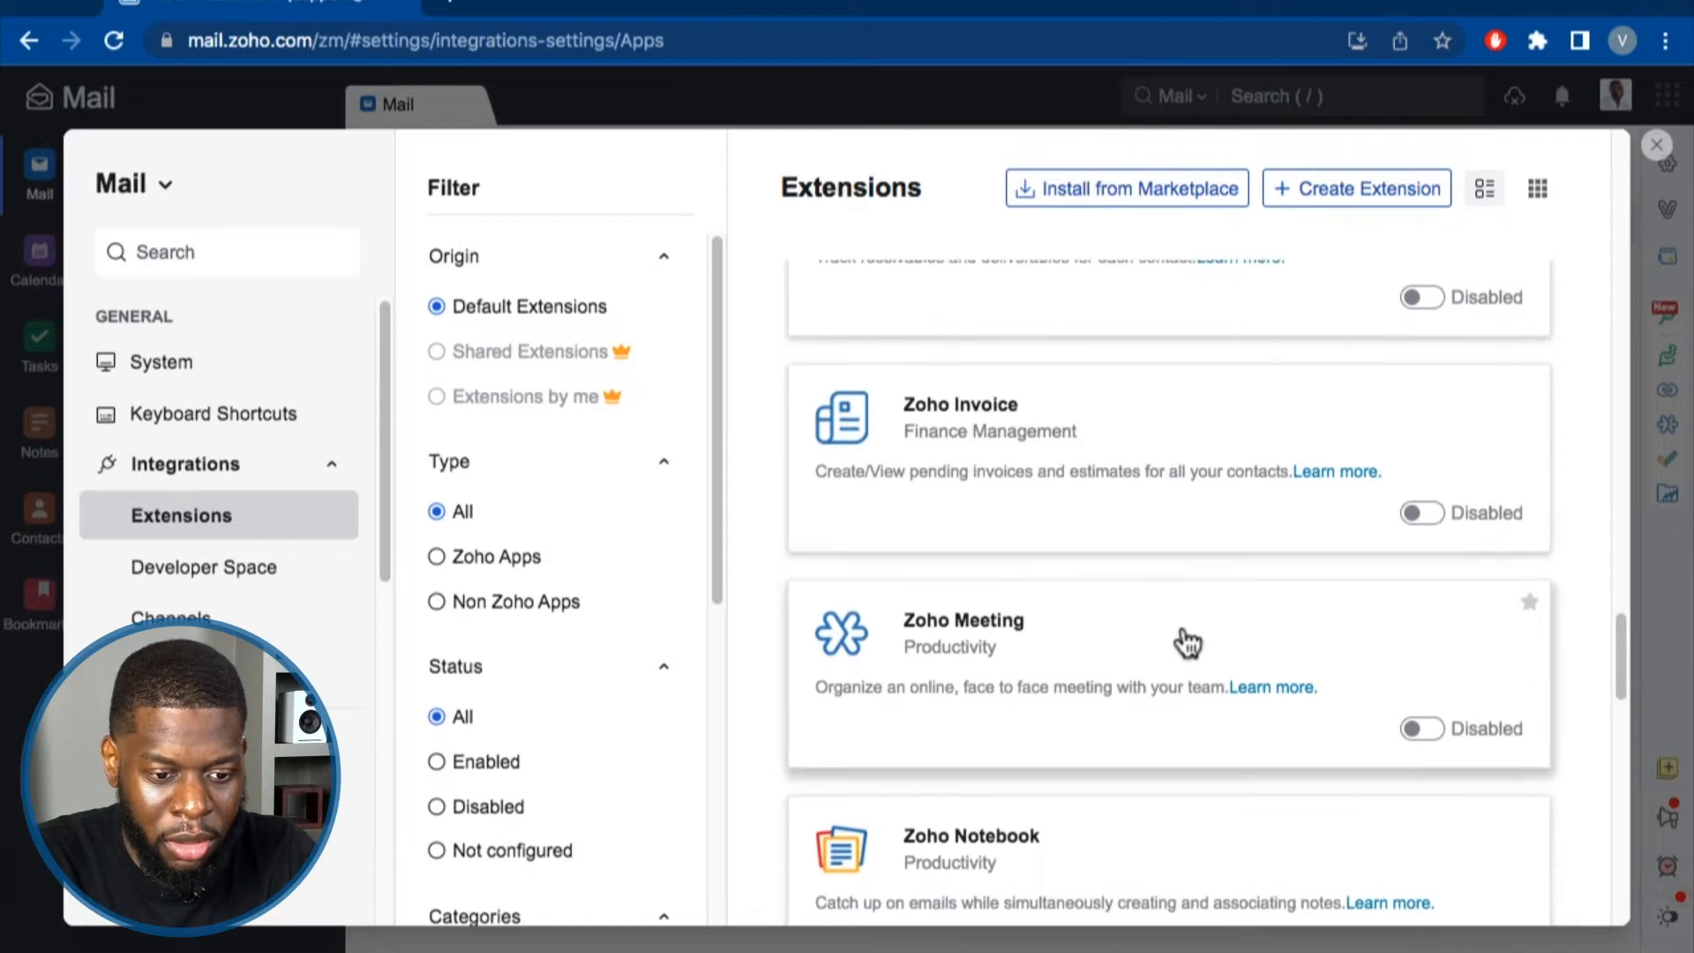
pyautogui.scroll(6, 1215, 639)
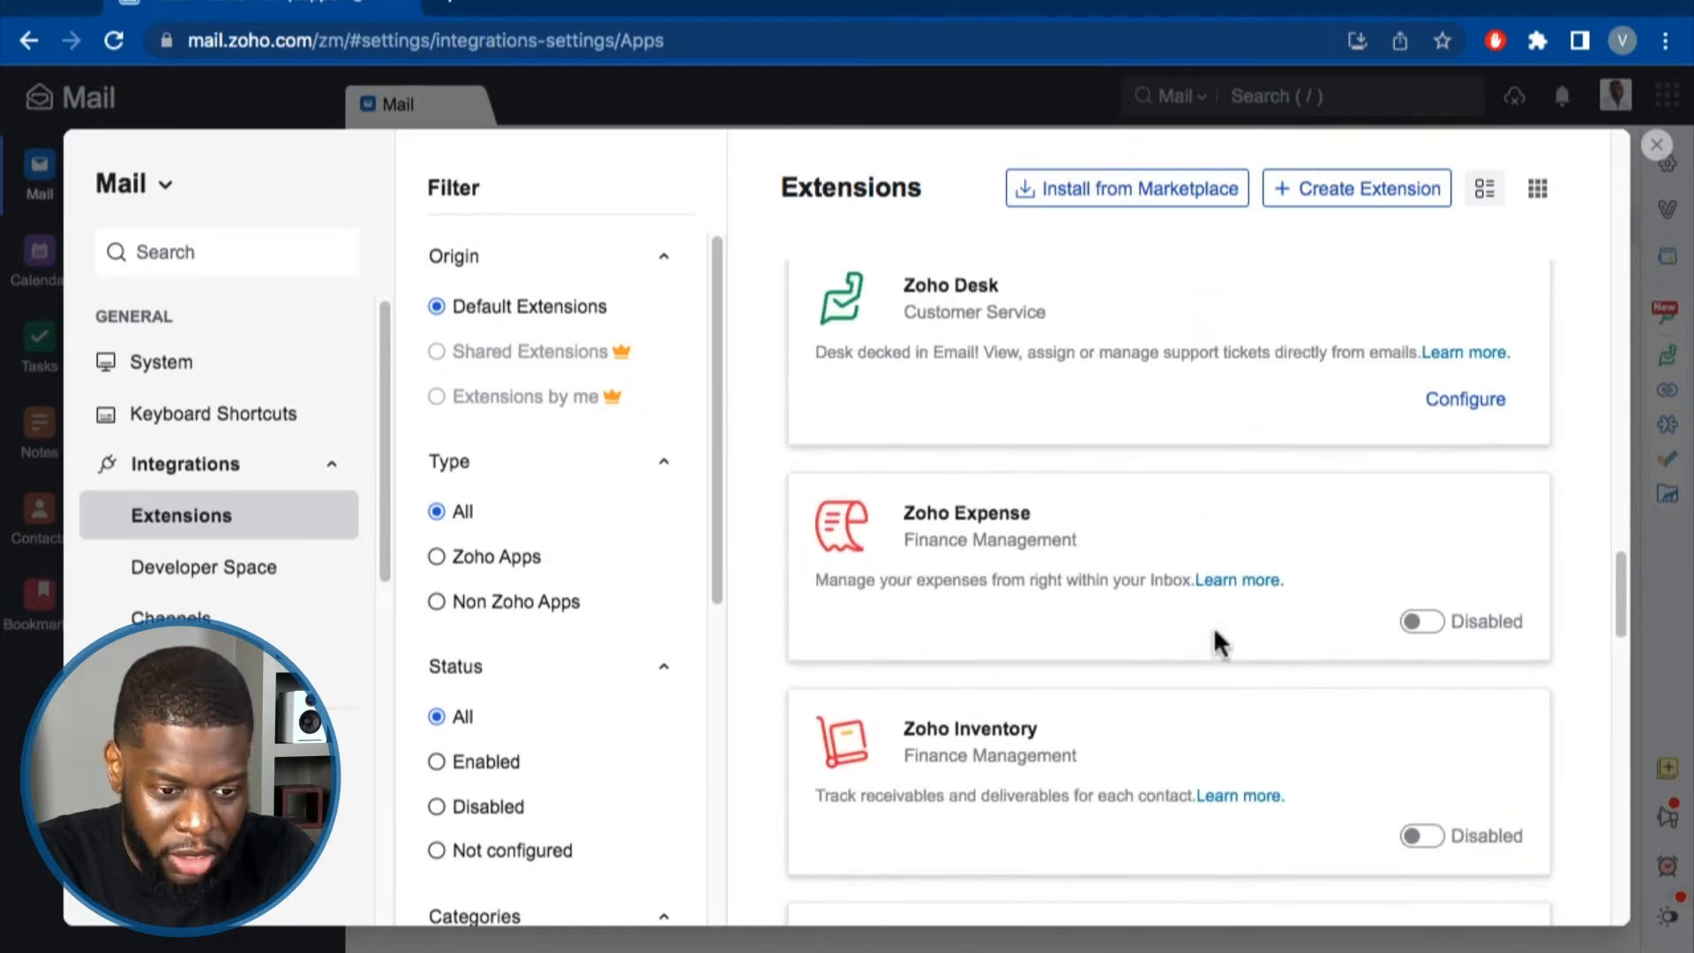
pyautogui.scroll(1, 1220, 646)
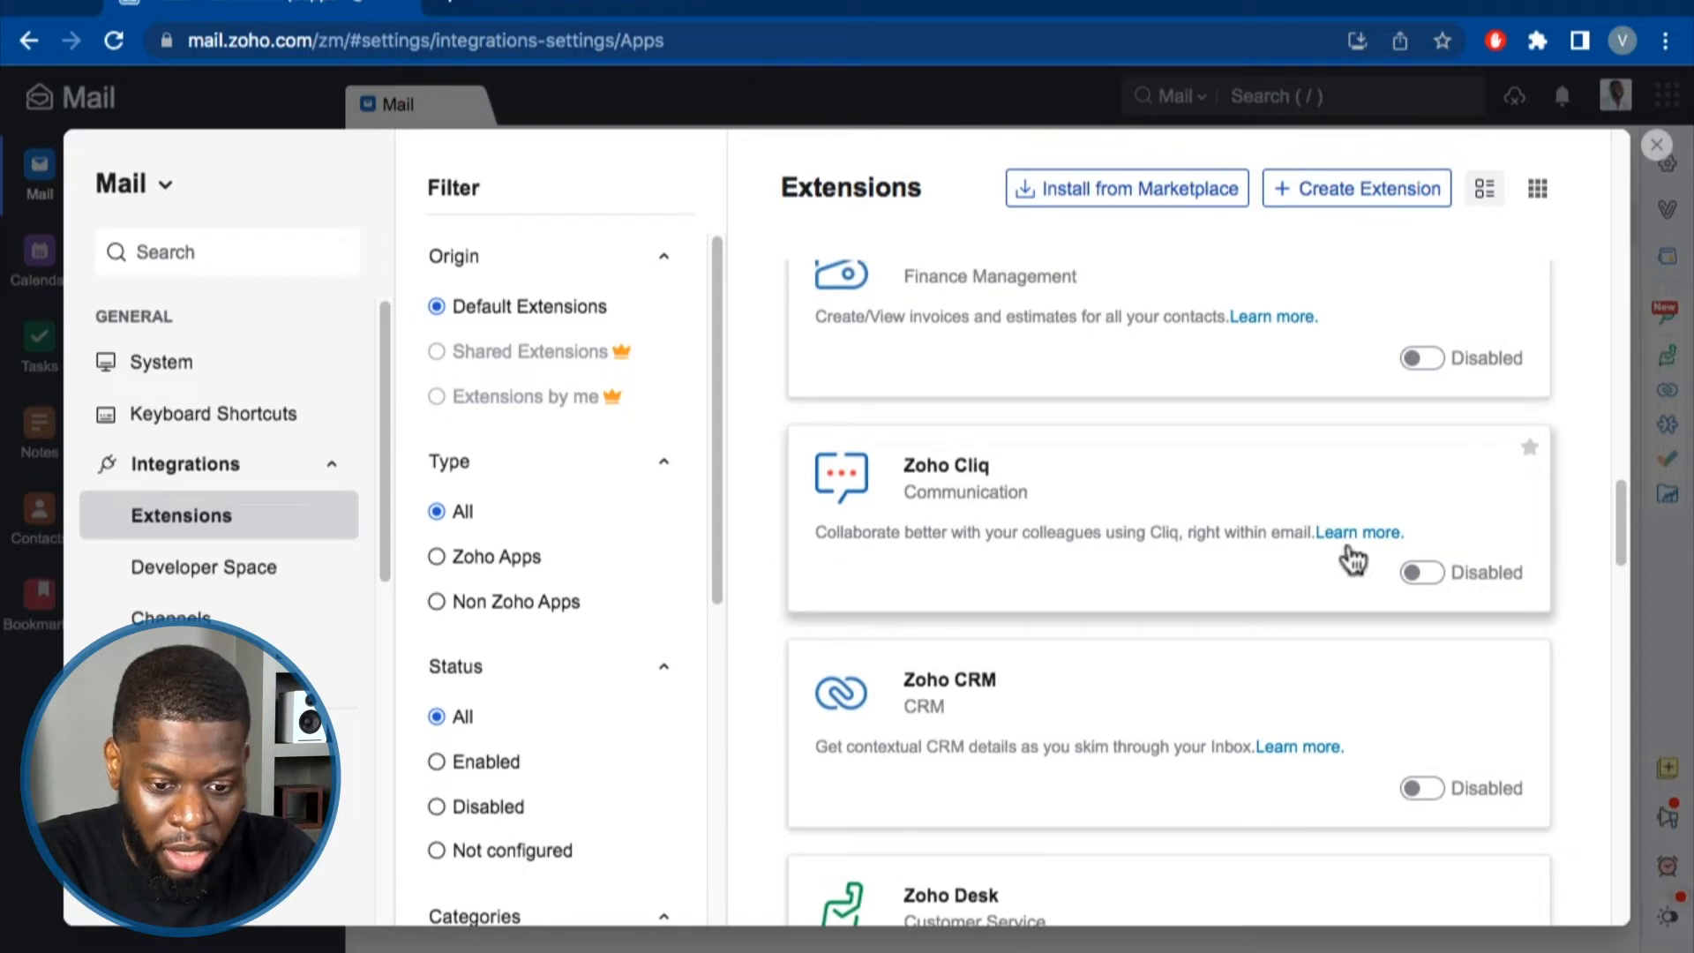
pyautogui.scroll(2, 1218, 586)
pyautogui.scroll(5, 1201, 652)
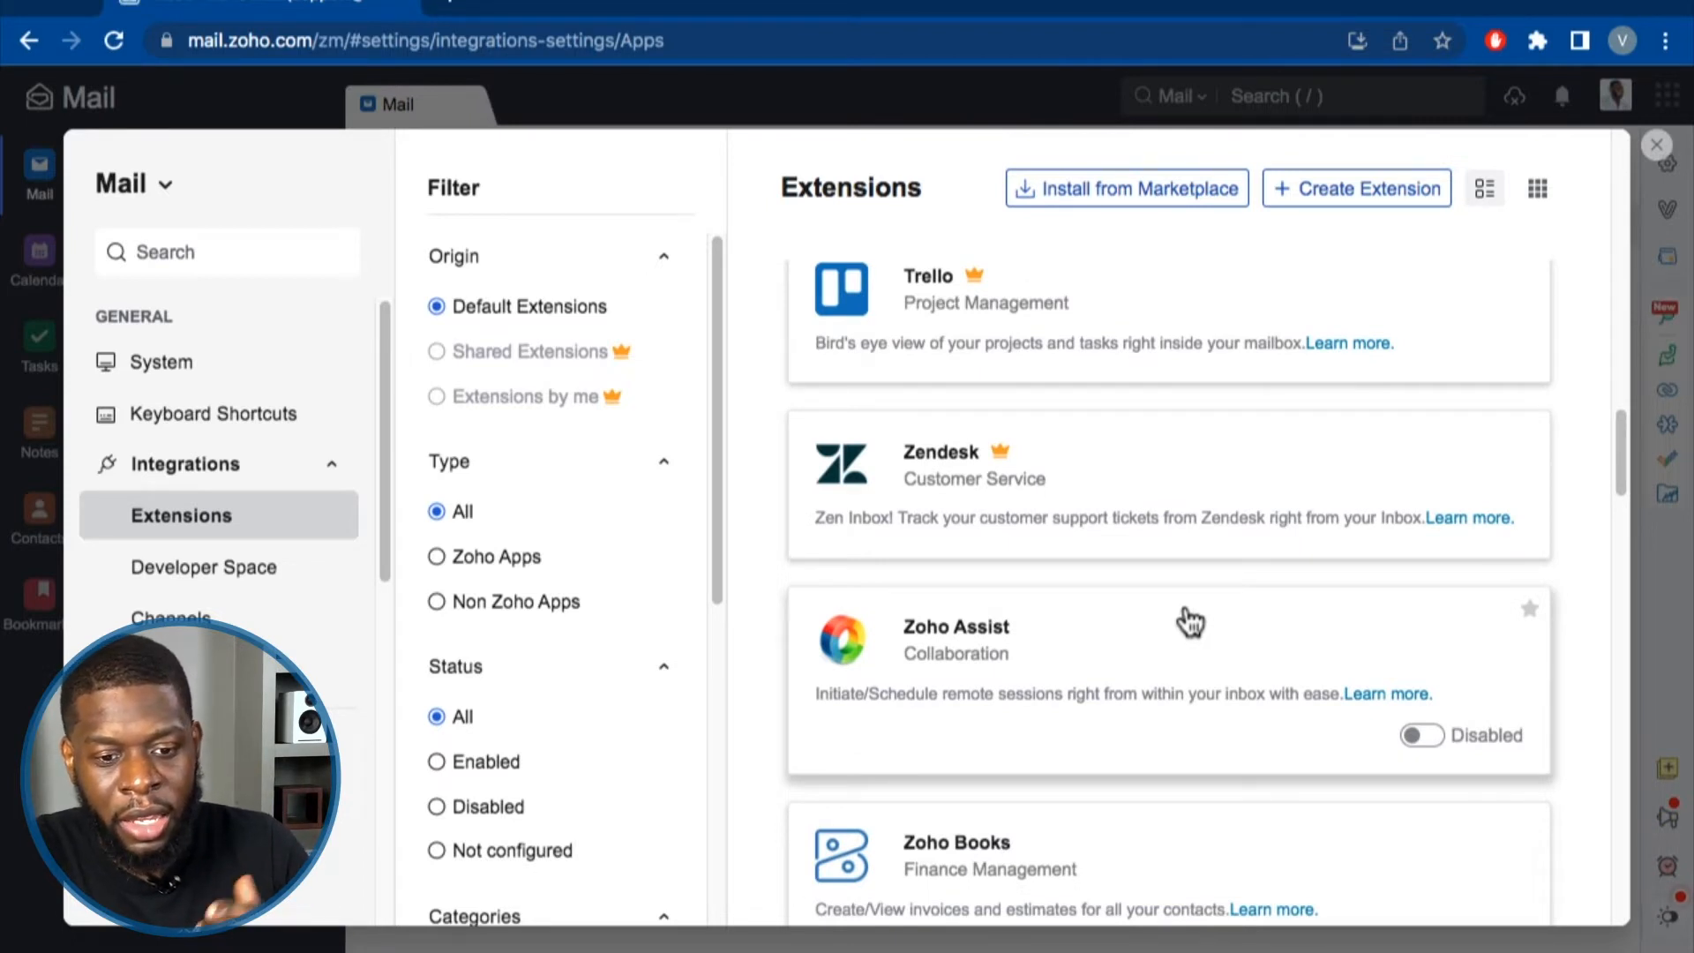
pyautogui.scroll(3, 1187, 617)
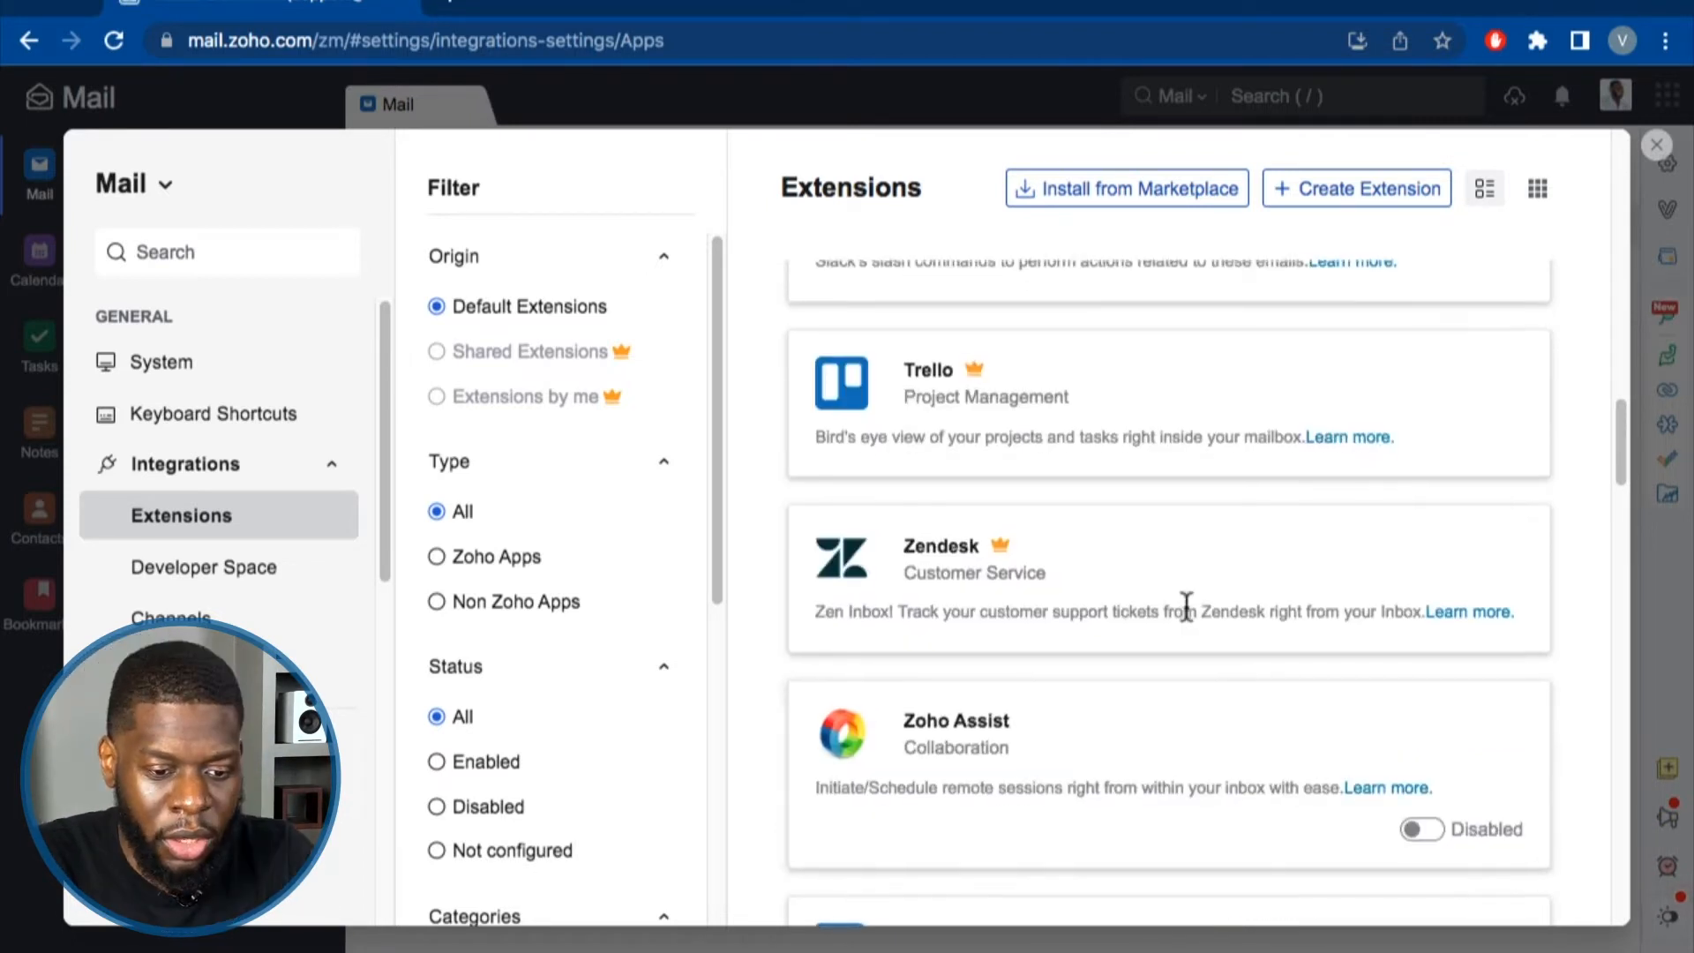
pyautogui.scroll(4, 1147, 635)
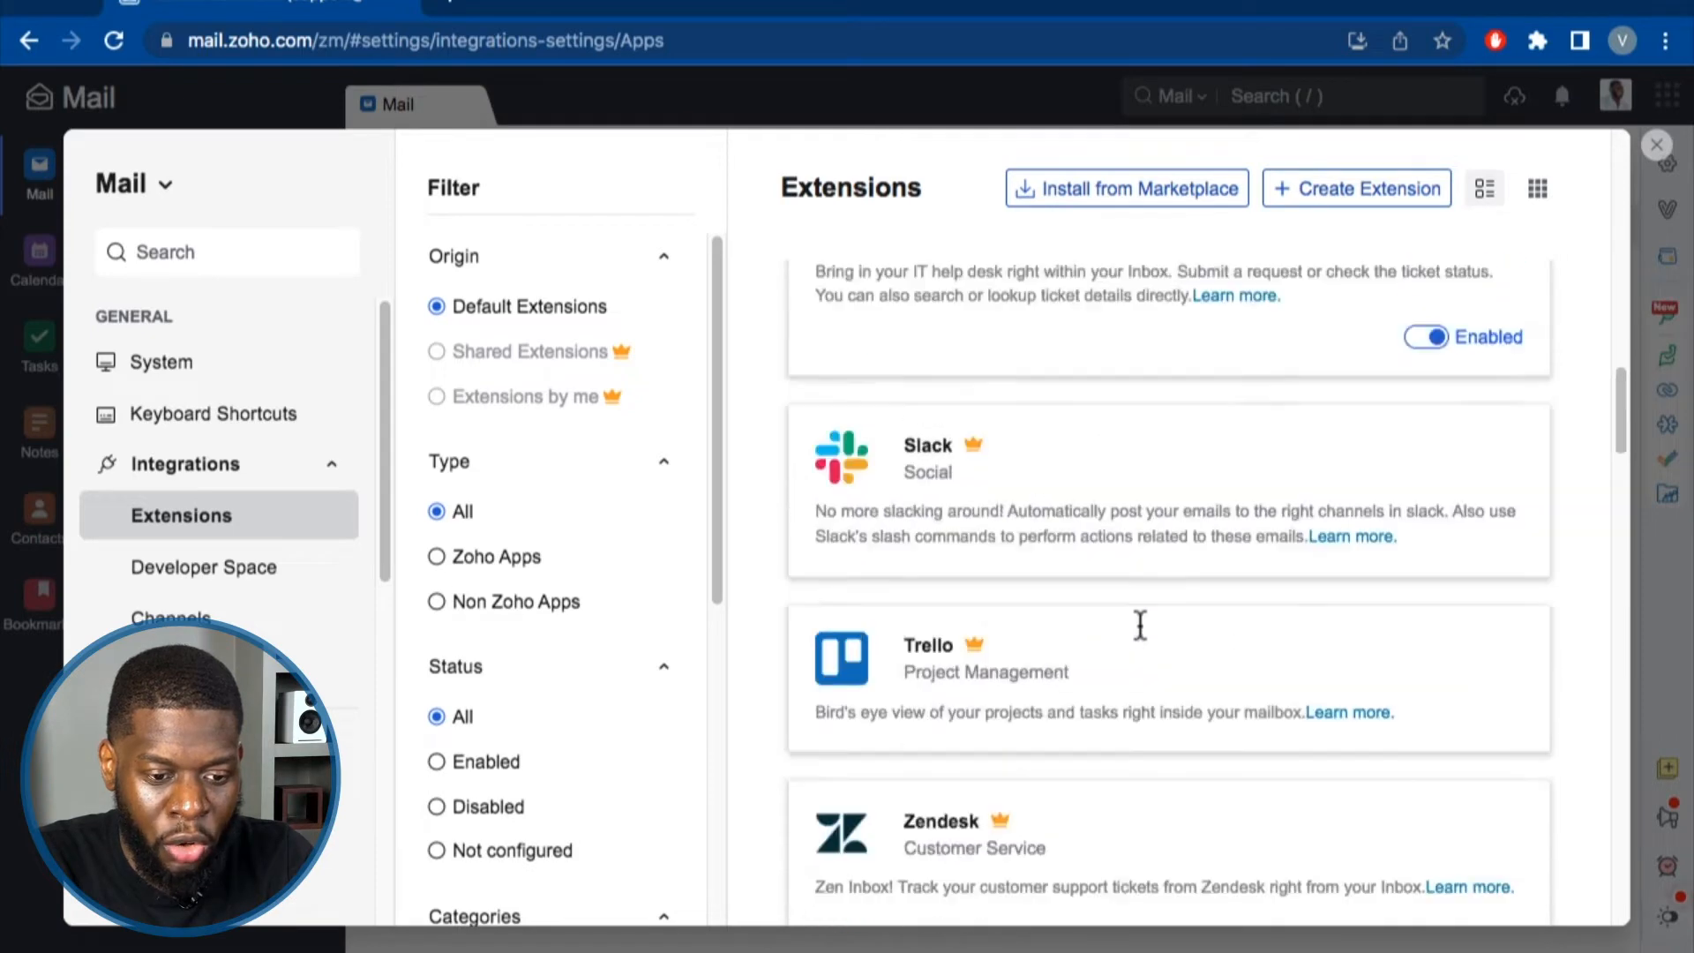
pyautogui.scroll(-4, 1165, 618)
pyautogui.scroll(-2, 1177, 626)
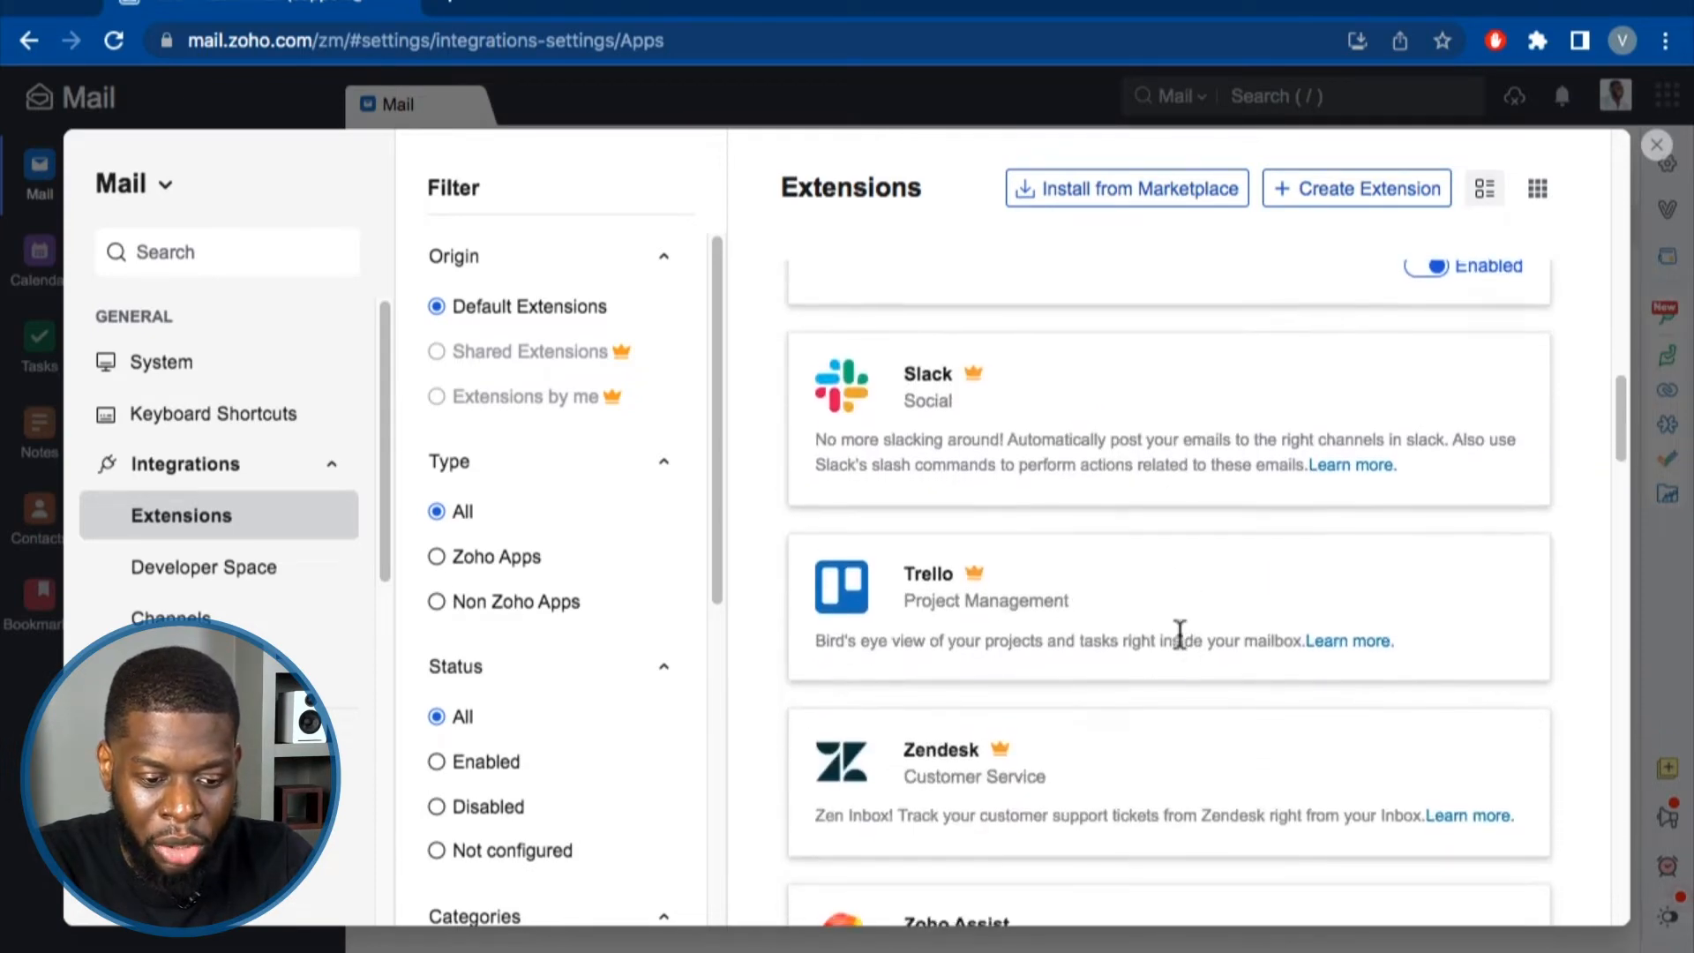
pyautogui.scroll(5, 1189, 697)
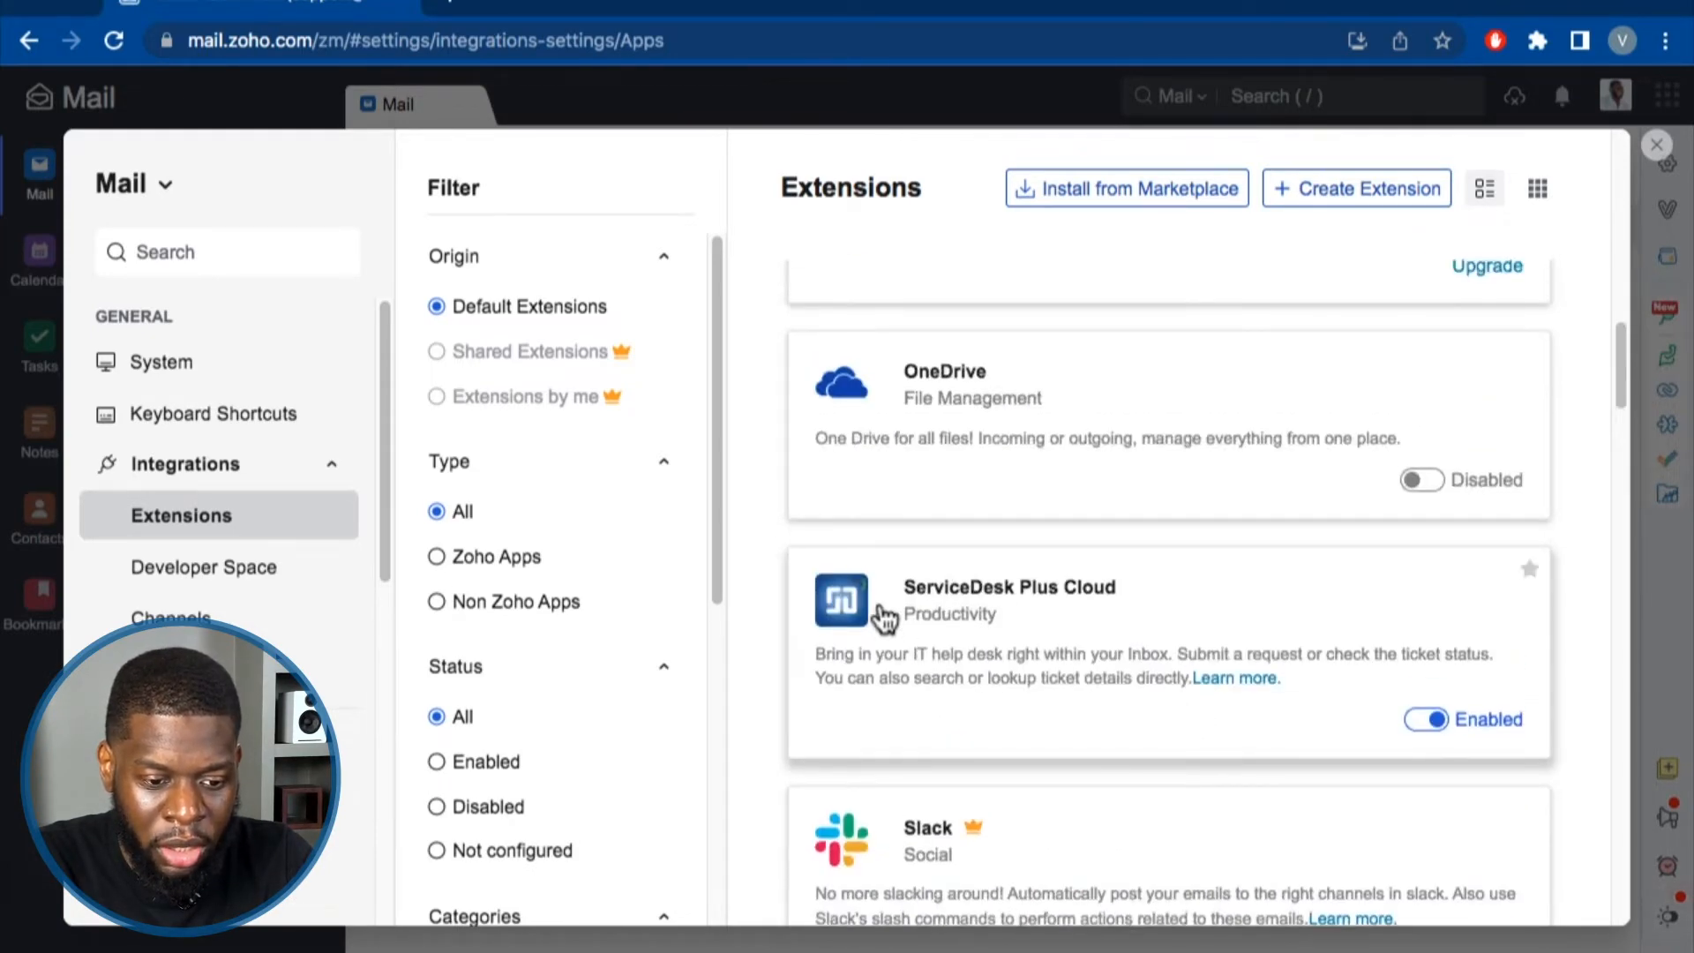
pyautogui.click(1422, 719)
# Review the remaining extensions, leaving Google Drive, Dropbox and Box enabled.
pyautogui.scroll(1, 1146, 653)
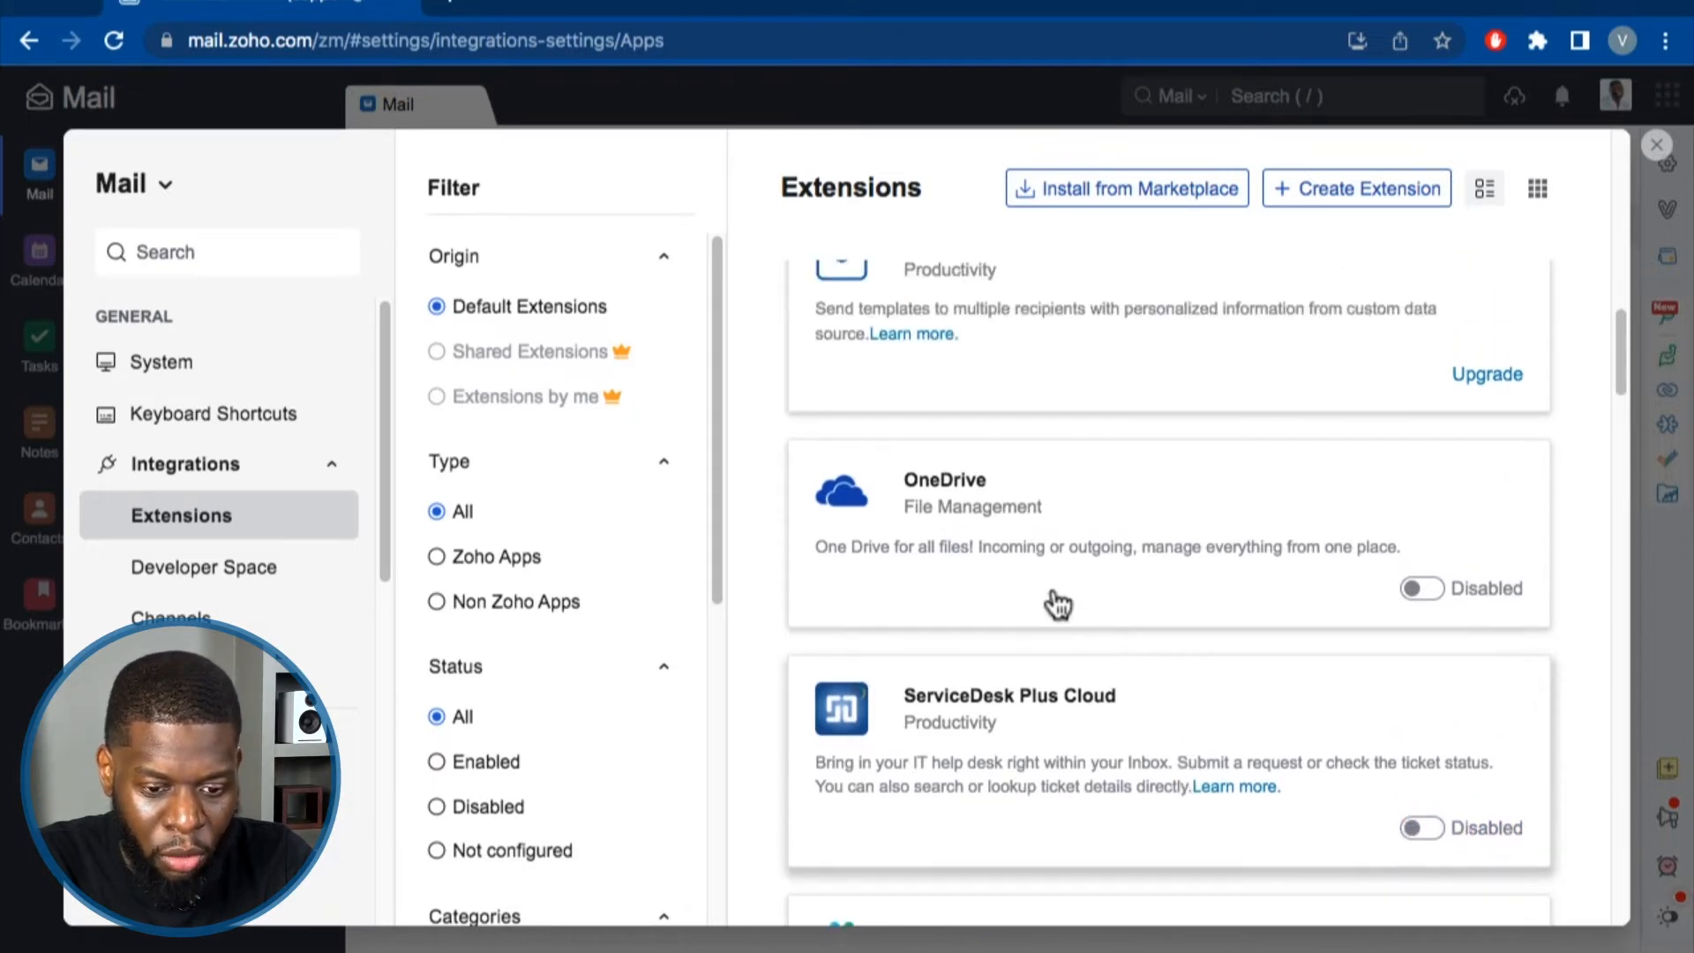
pyautogui.scroll(5, 1319, 634)
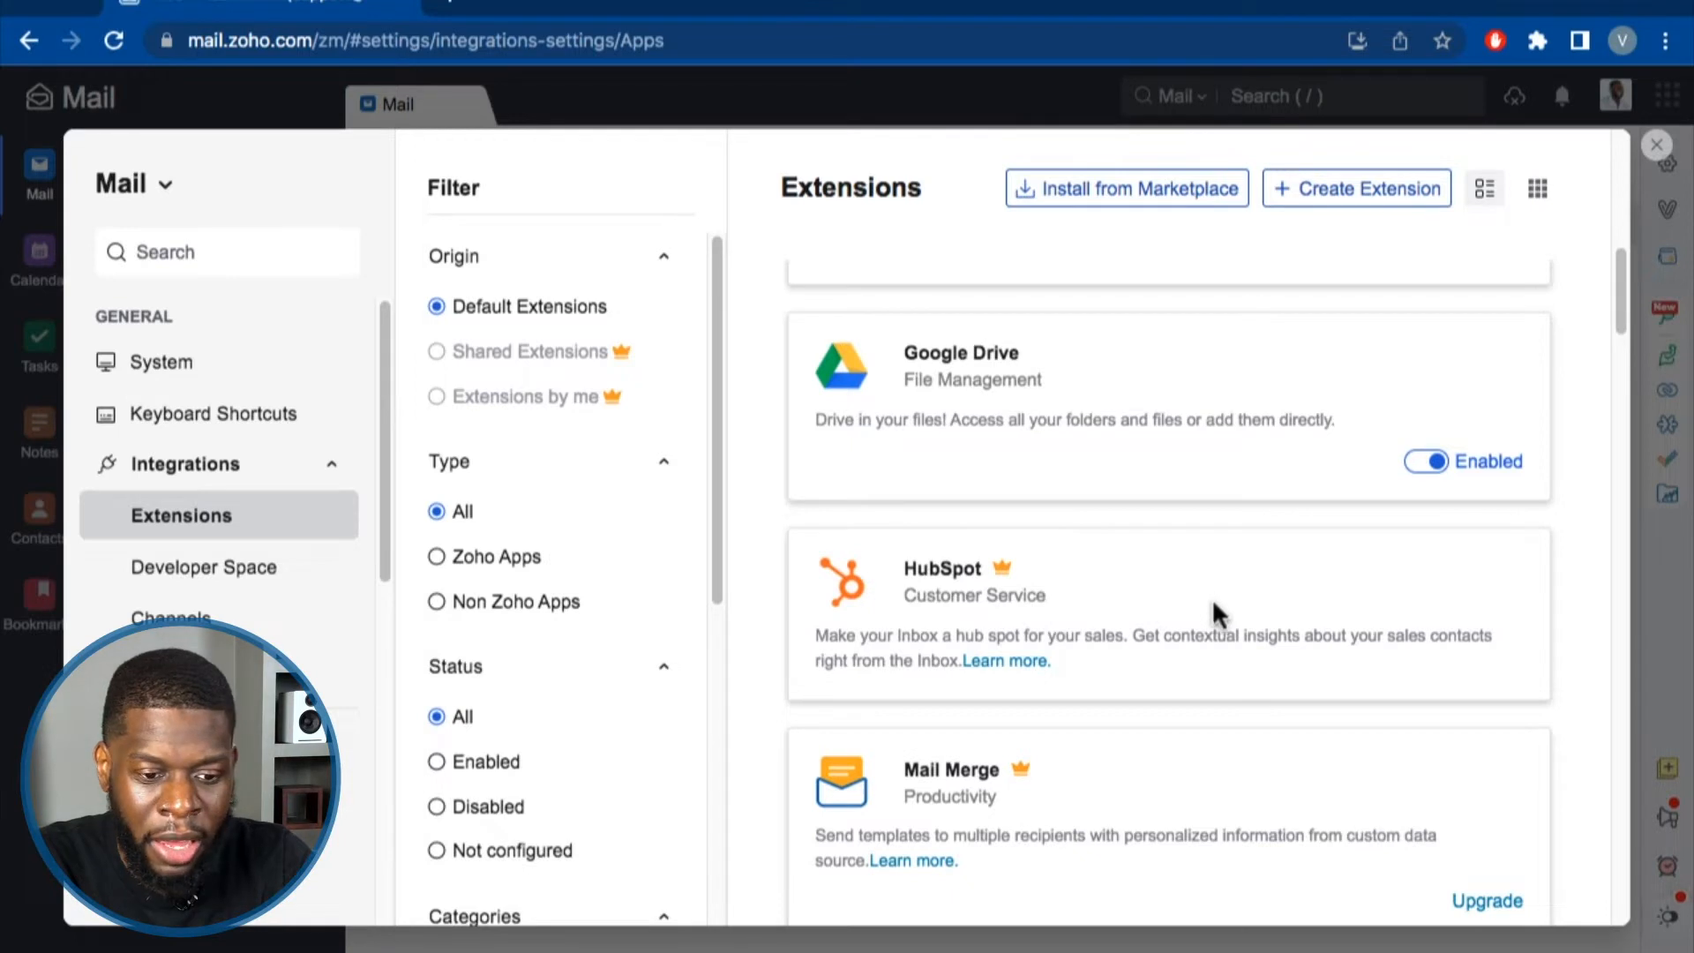
pyautogui.scroll(2, 918, 458)
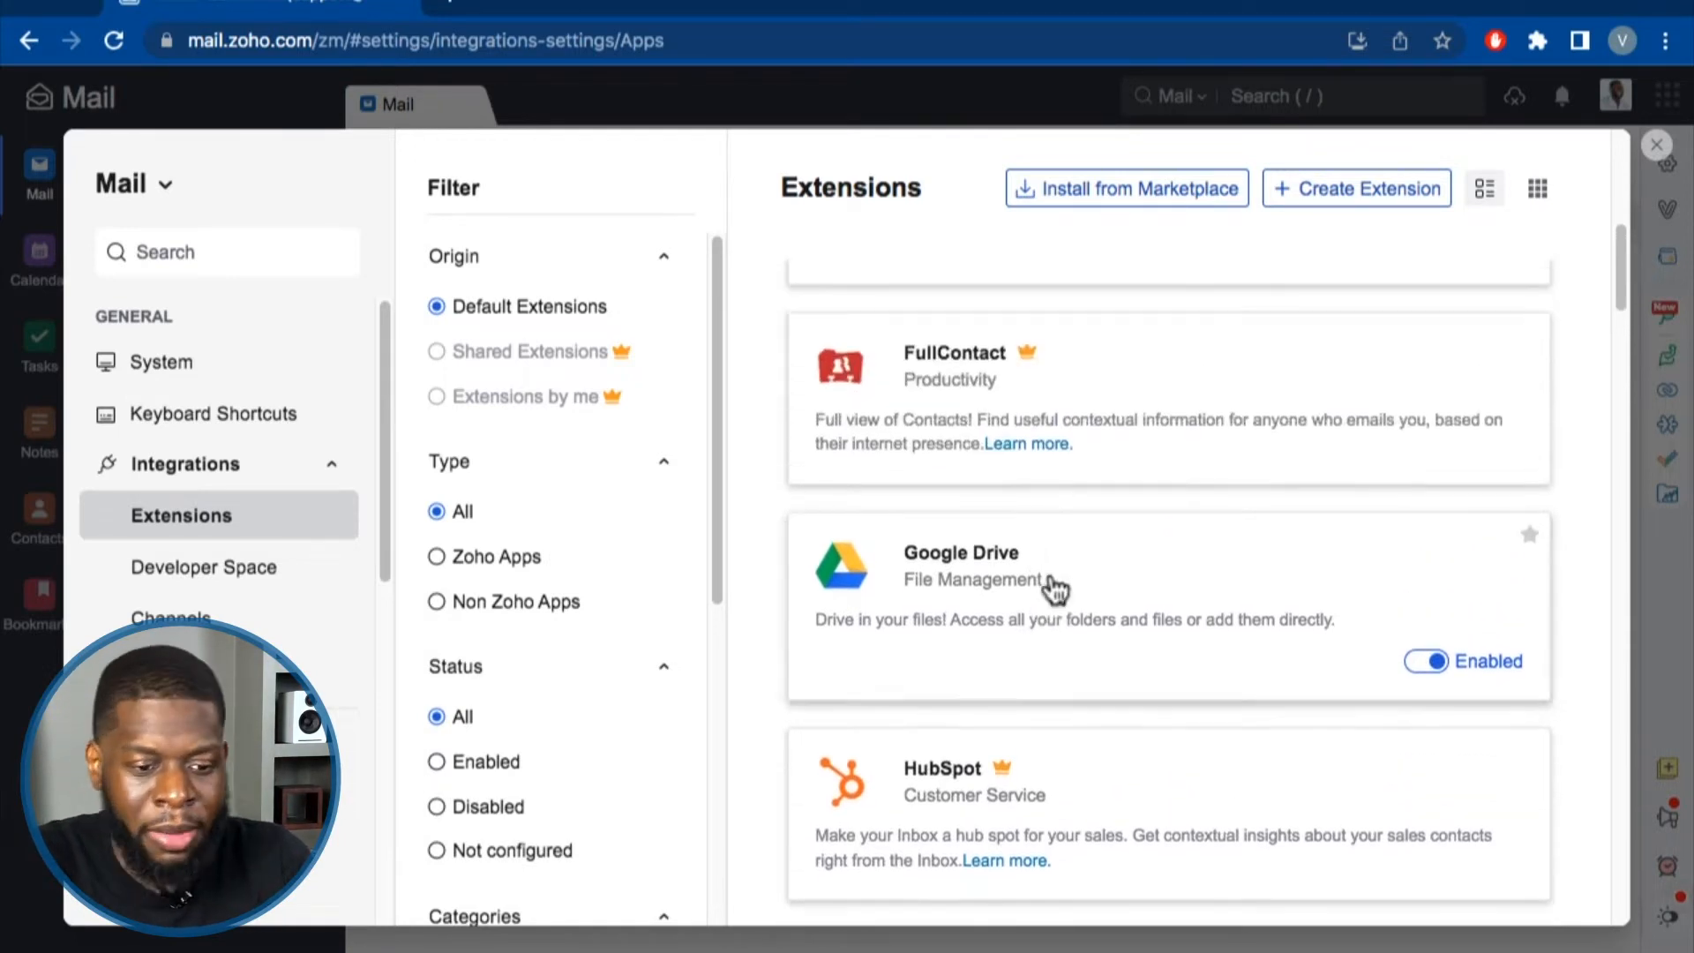
pyautogui.scroll(3, 1123, 631)
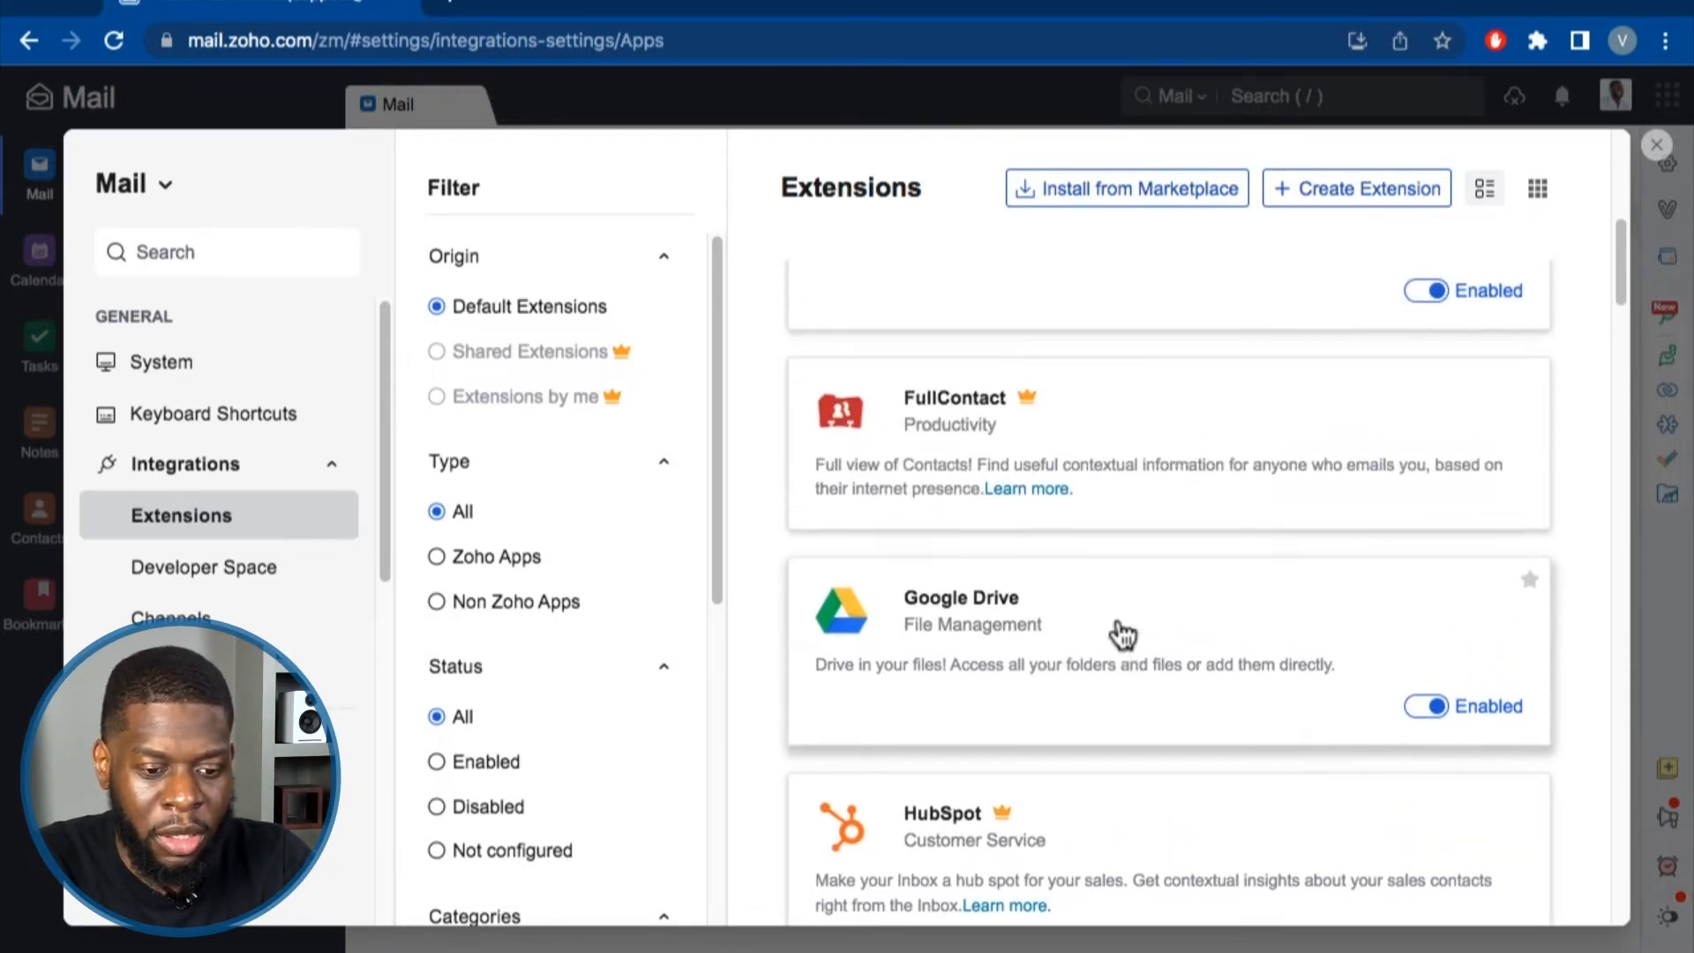
pyautogui.scroll(1, 1147, 564)
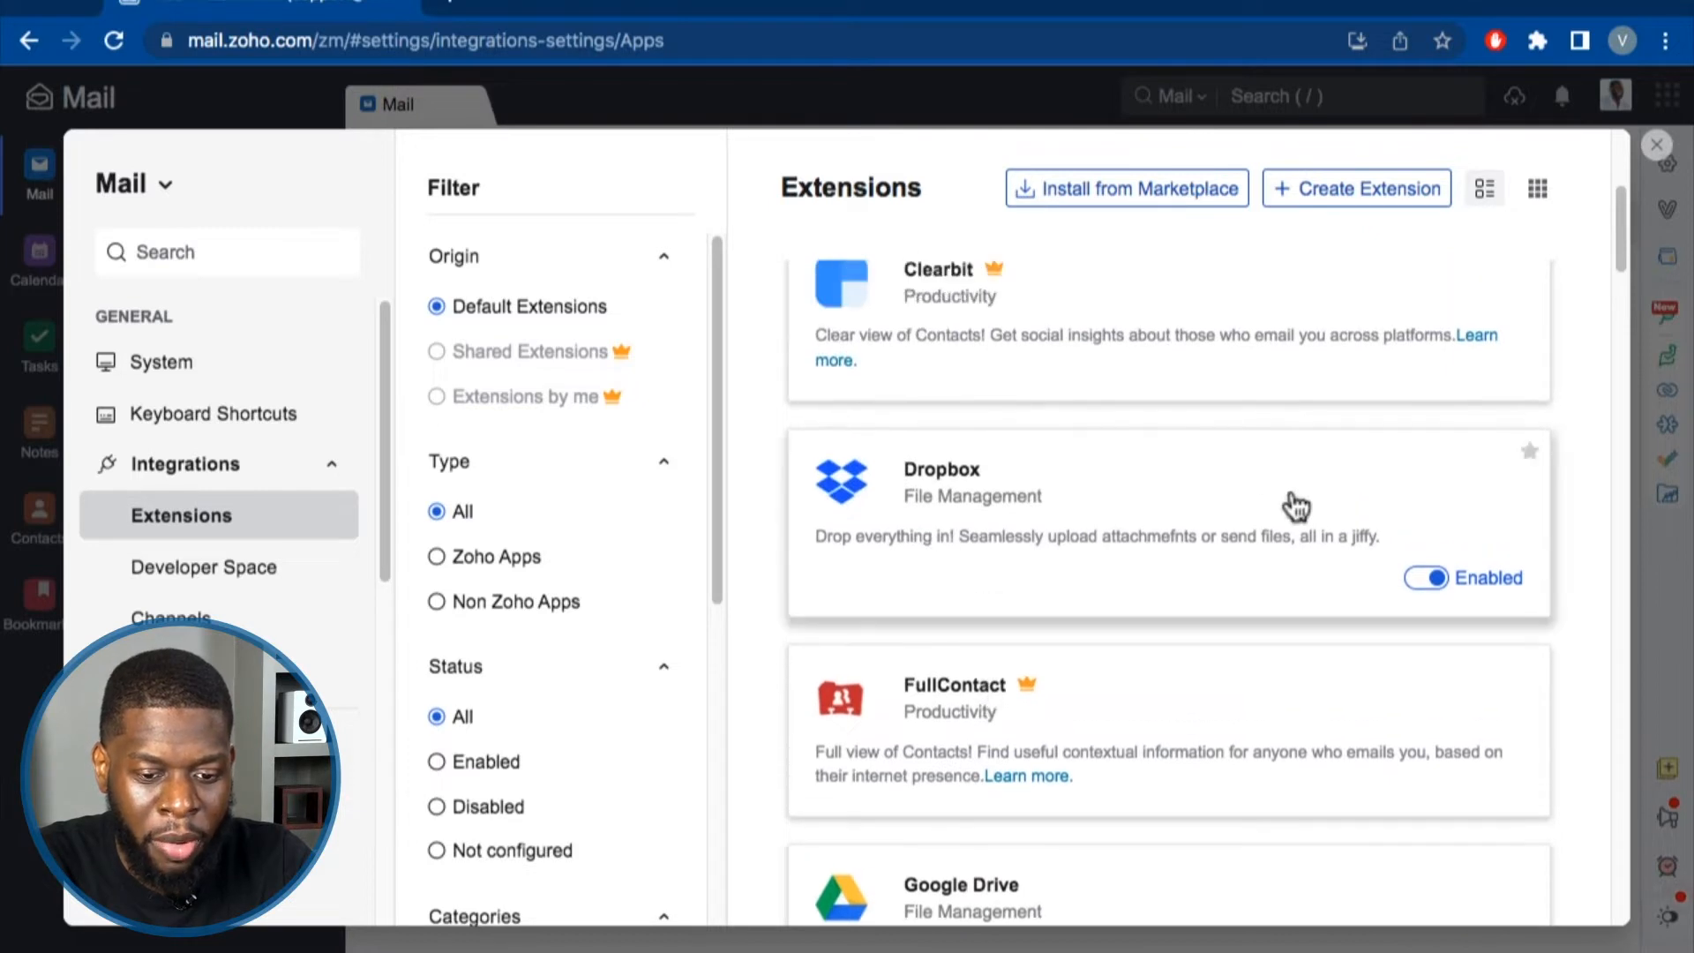
pyautogui.scroll(3, 1292, 607)
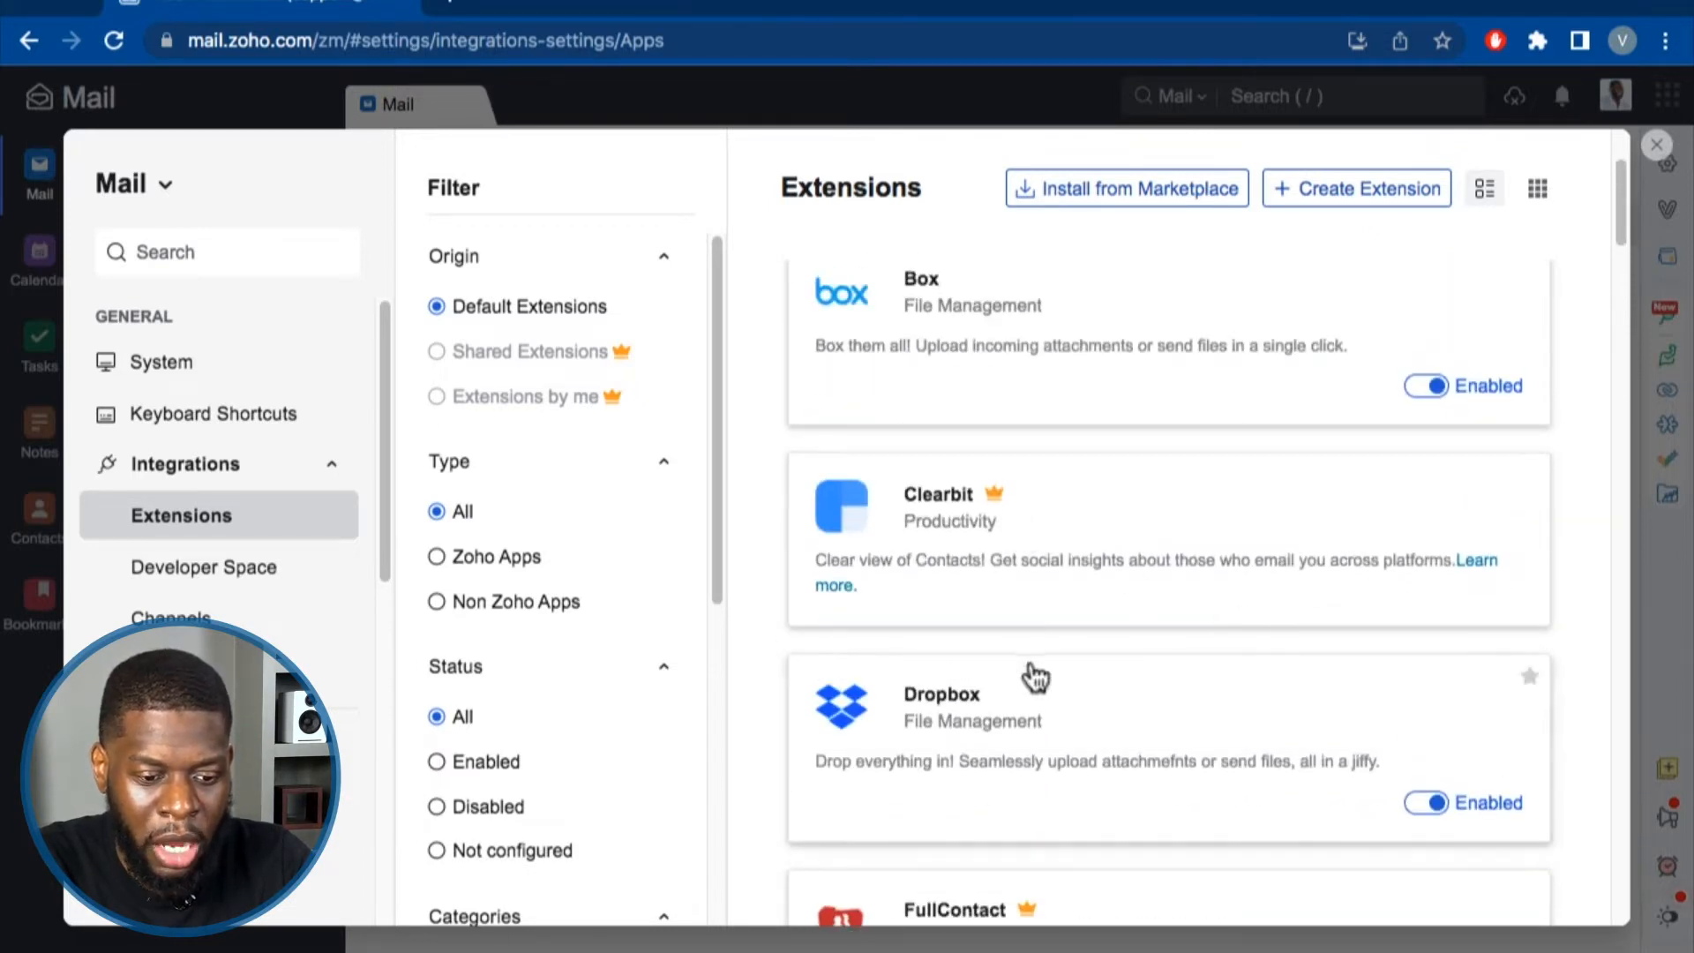
pyautogui.scroll(1, 1015, 507)
pyautogui.scroll(3, 1014, 504)
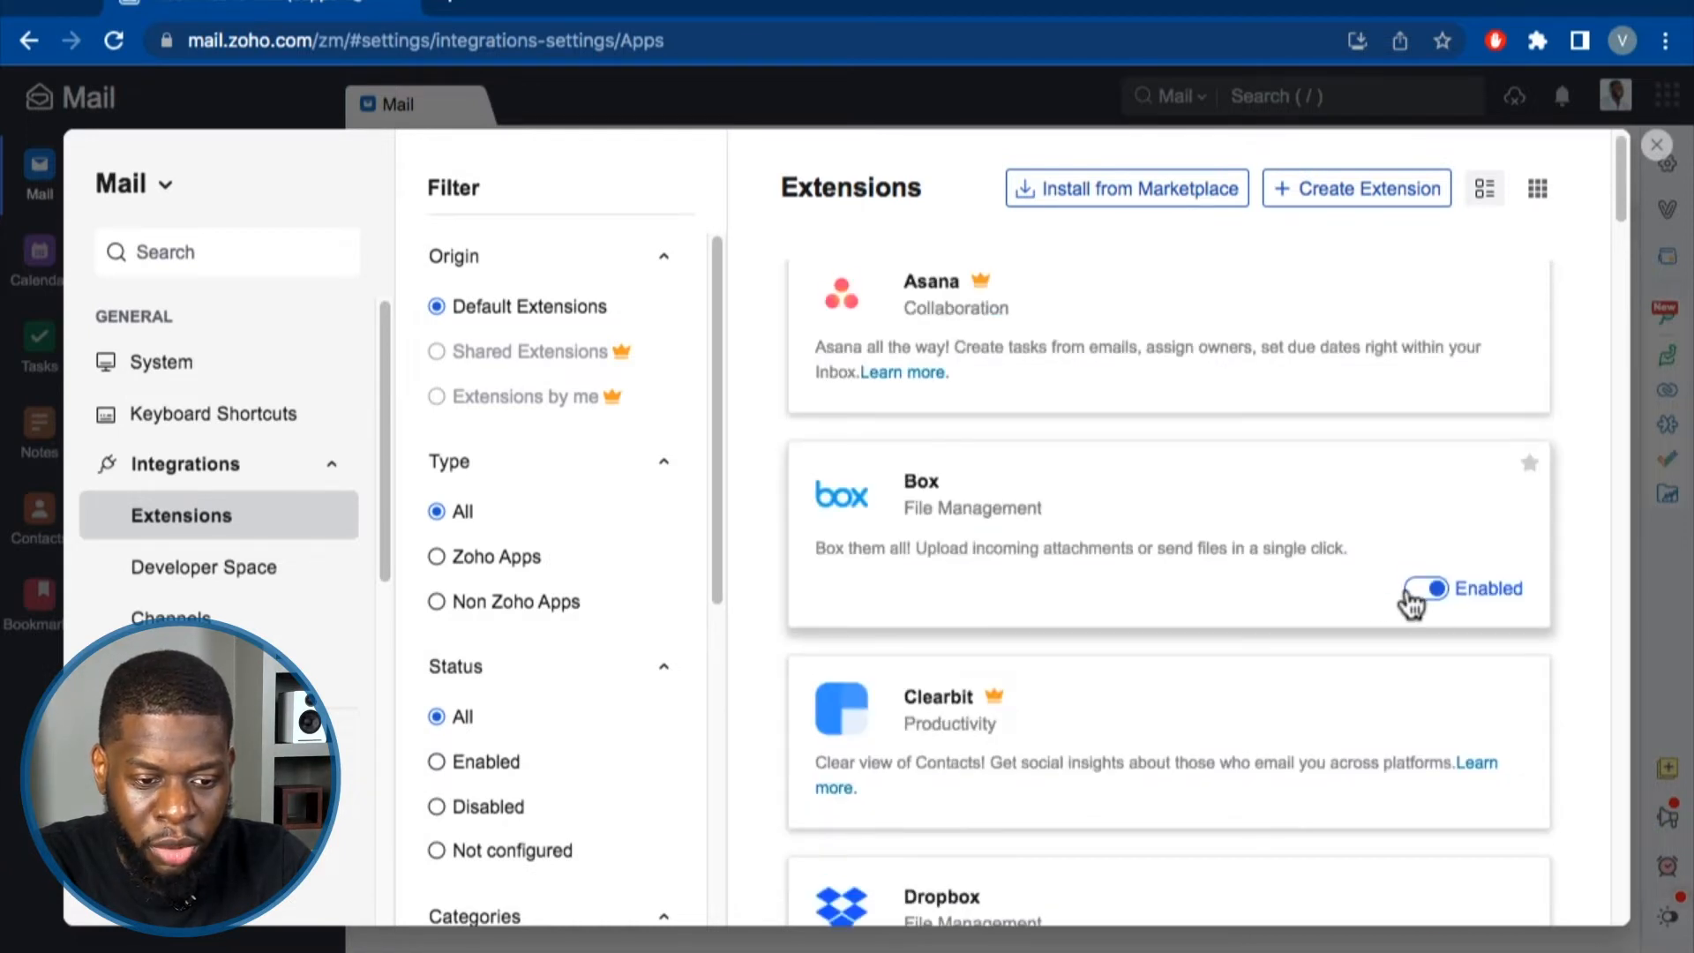
pyautogui.scroll(1, 1358, 604)
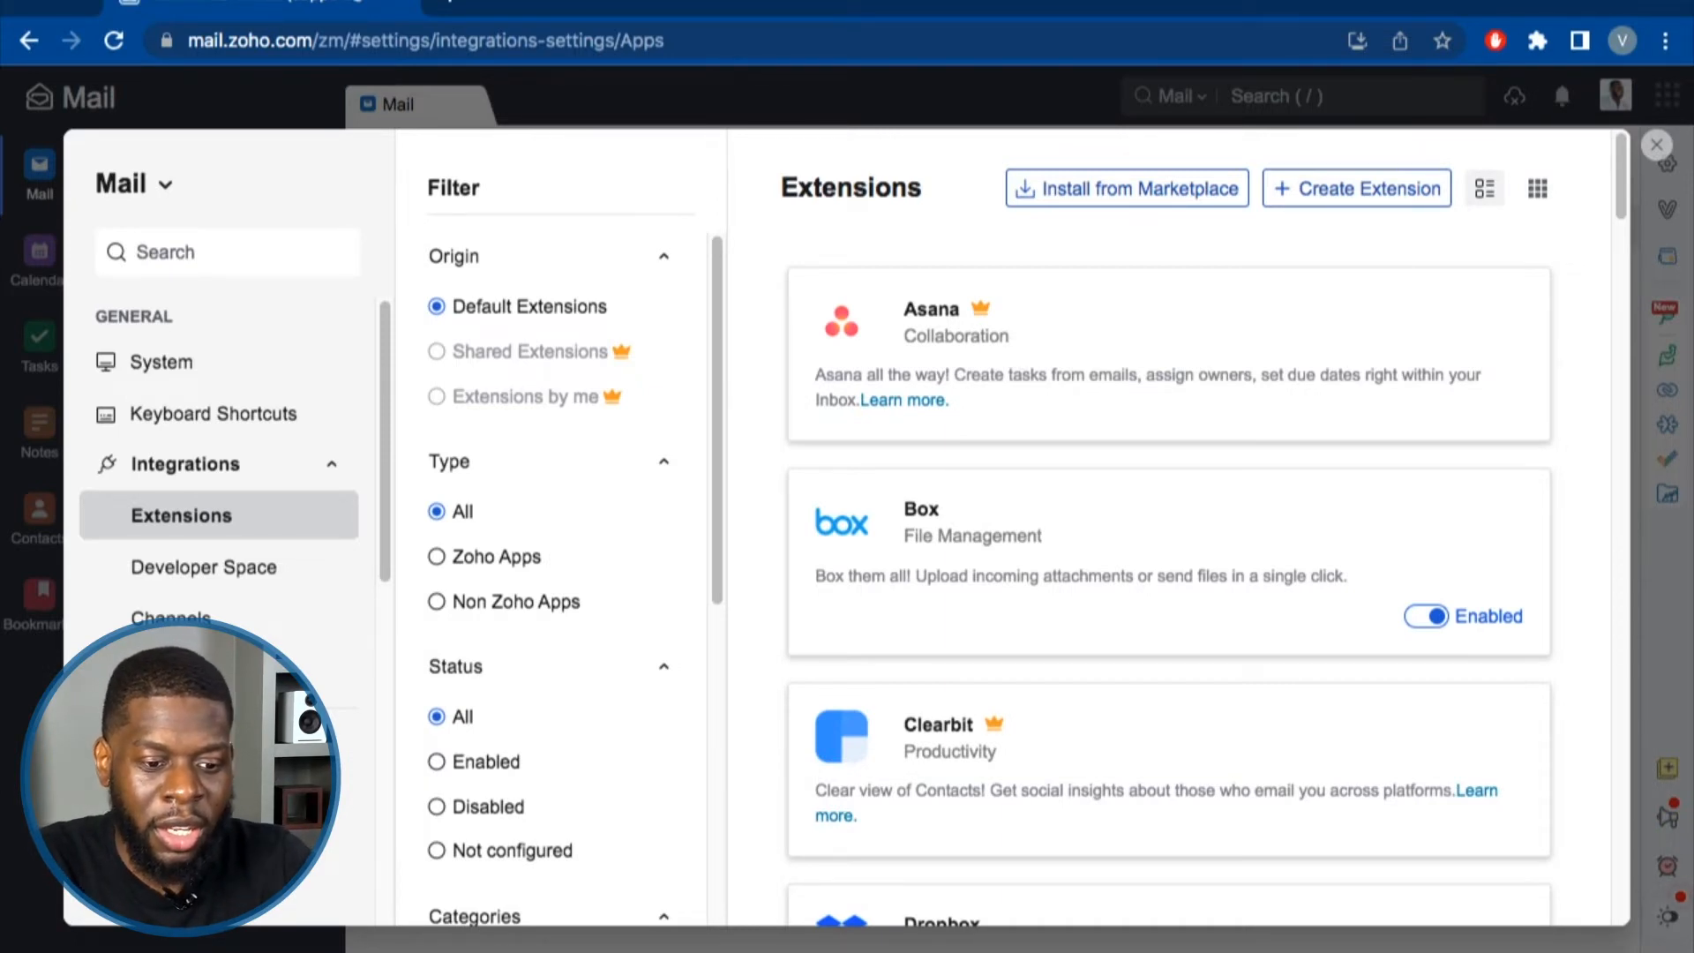
pyautogui.scroll(-20, 1236, 480)
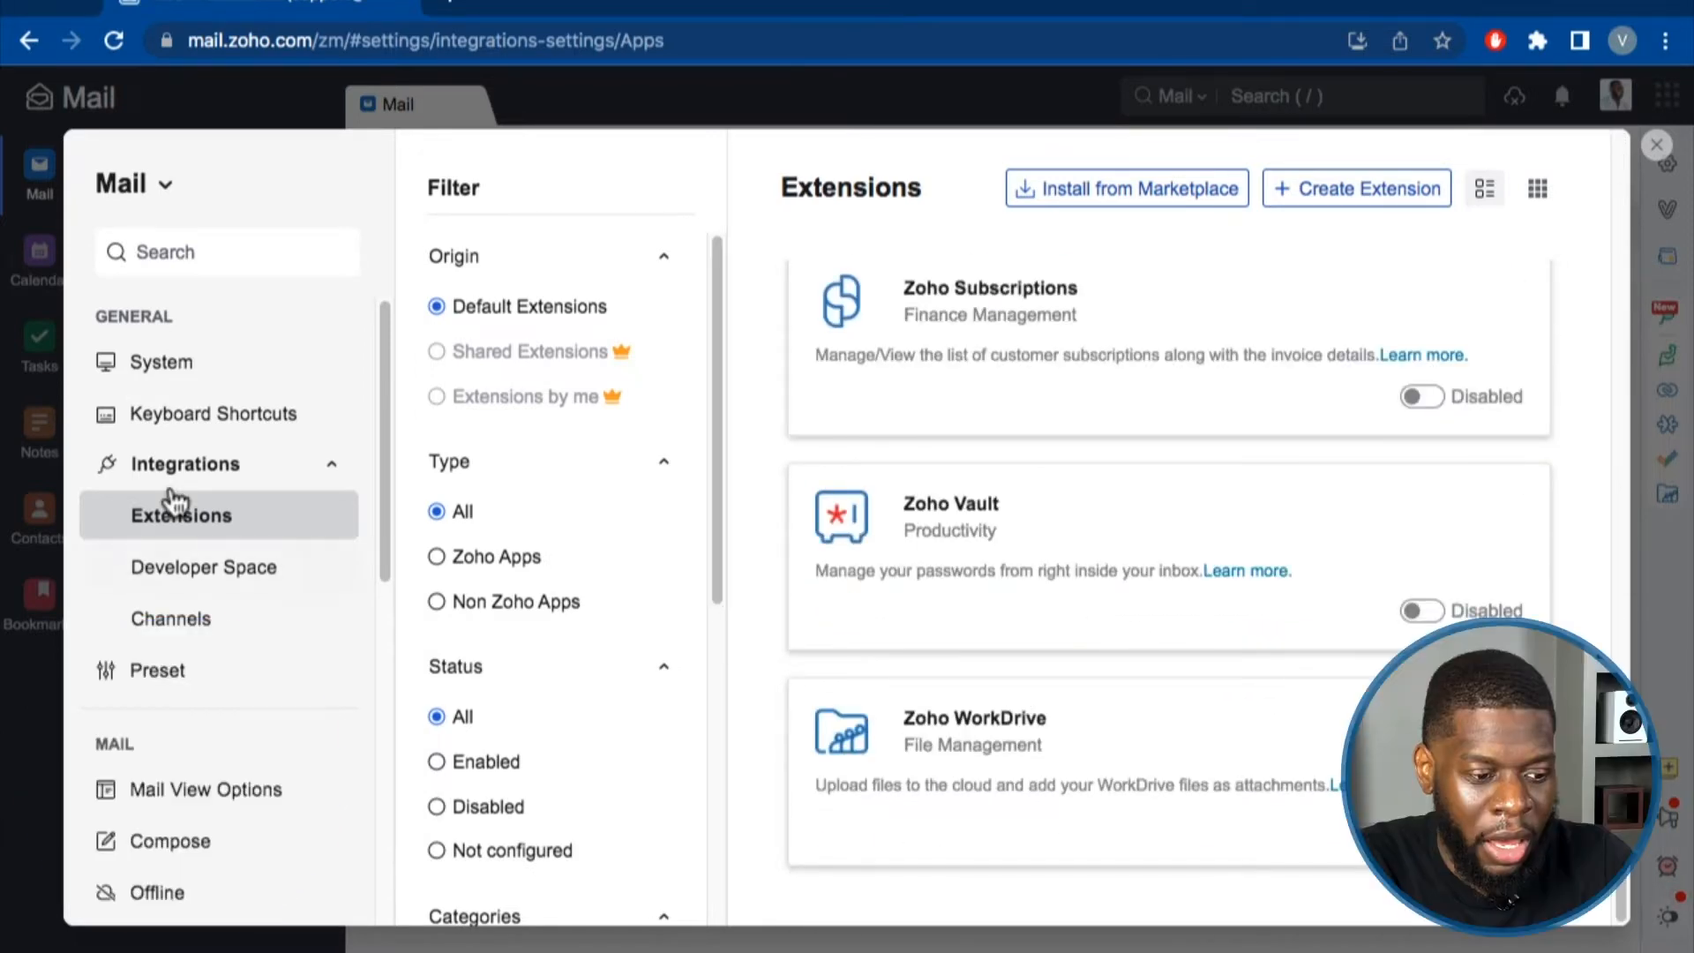
# Browse Developer Space and Channels, then view the Preset page's reminder presets.
pyautogui.click(169, 564)
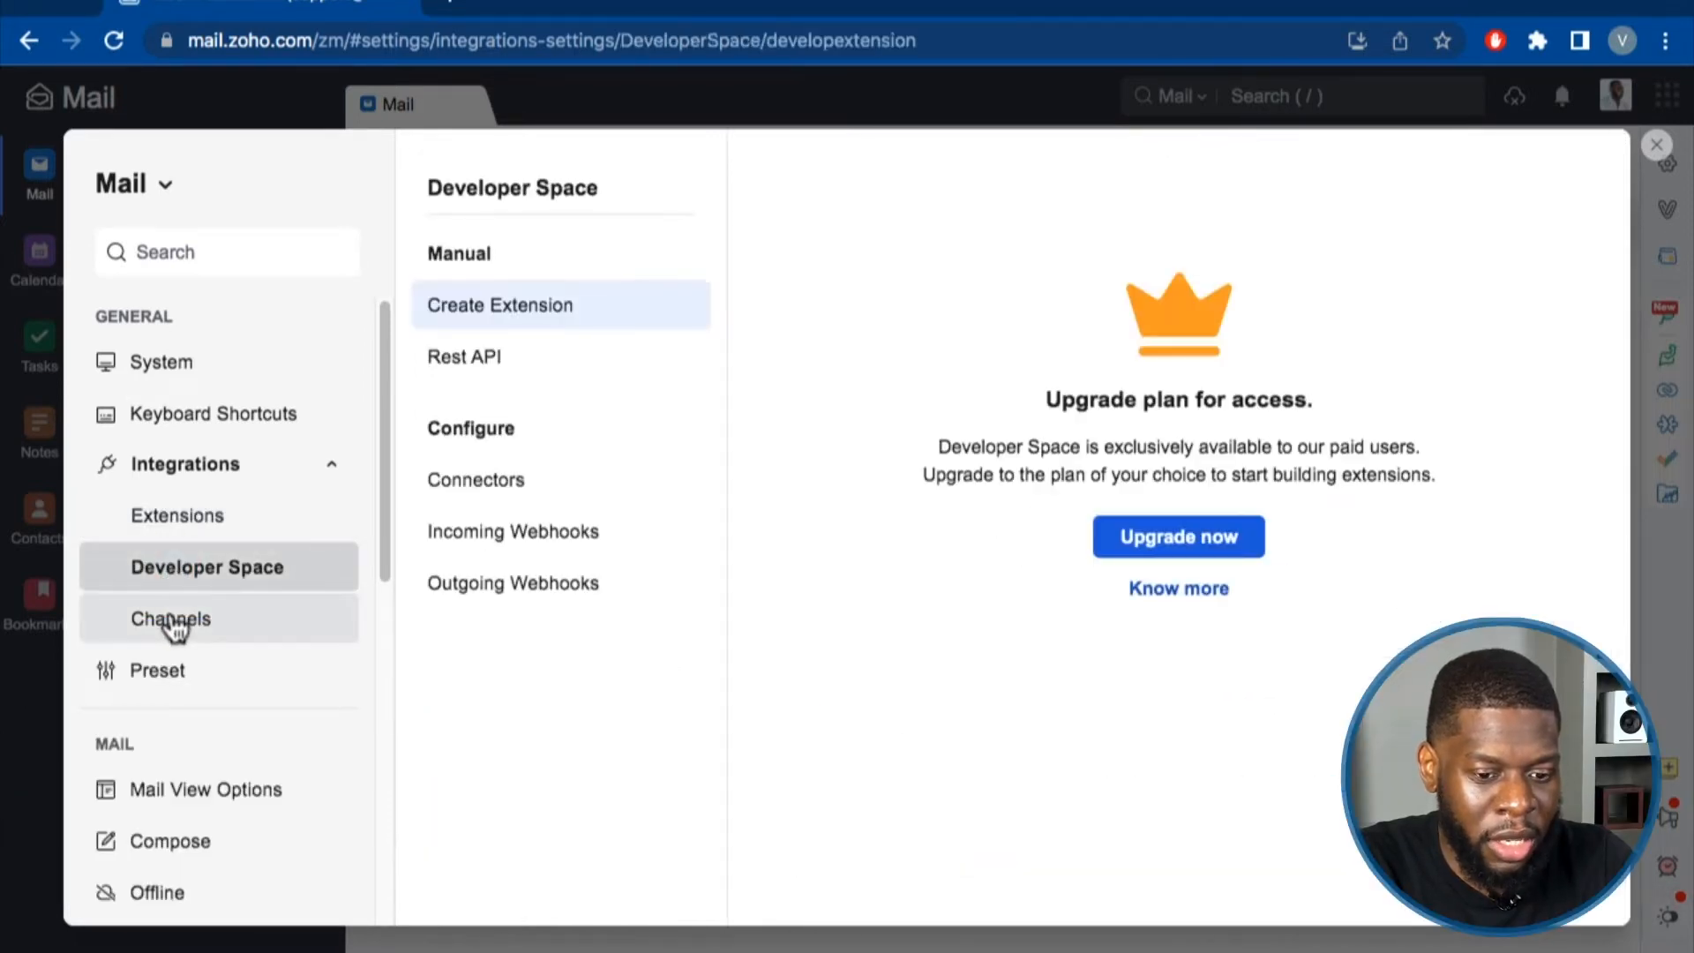
pyautogui.click(173, 622)
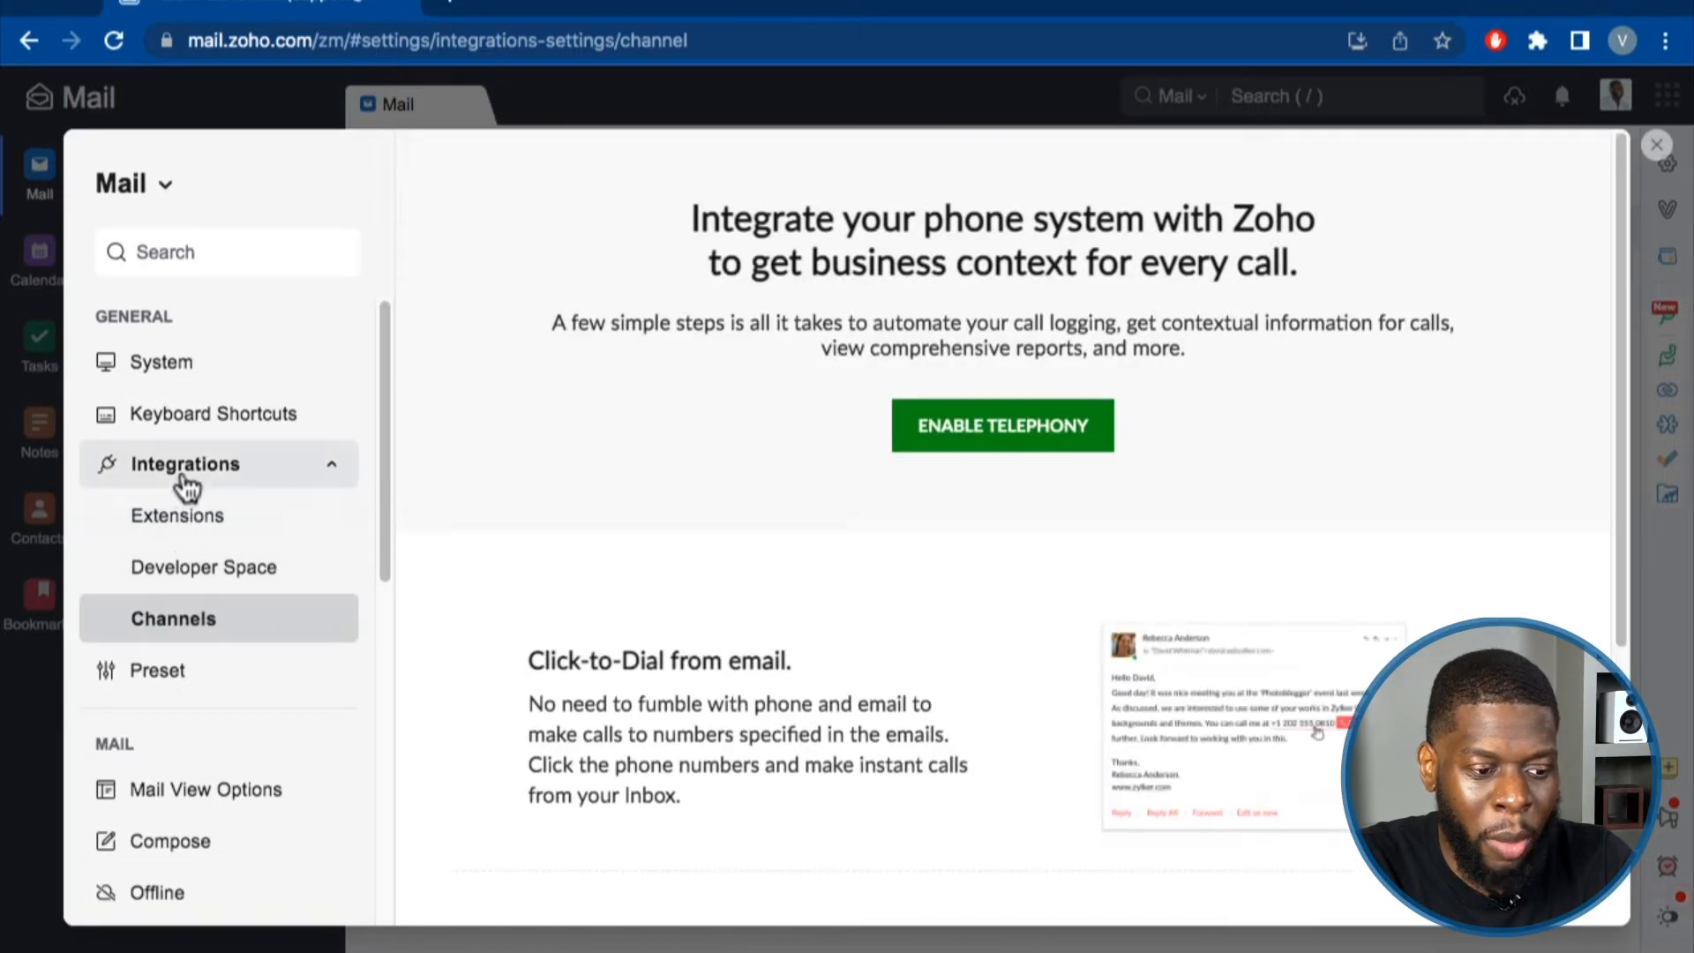
pyautogui.click(216, 670)
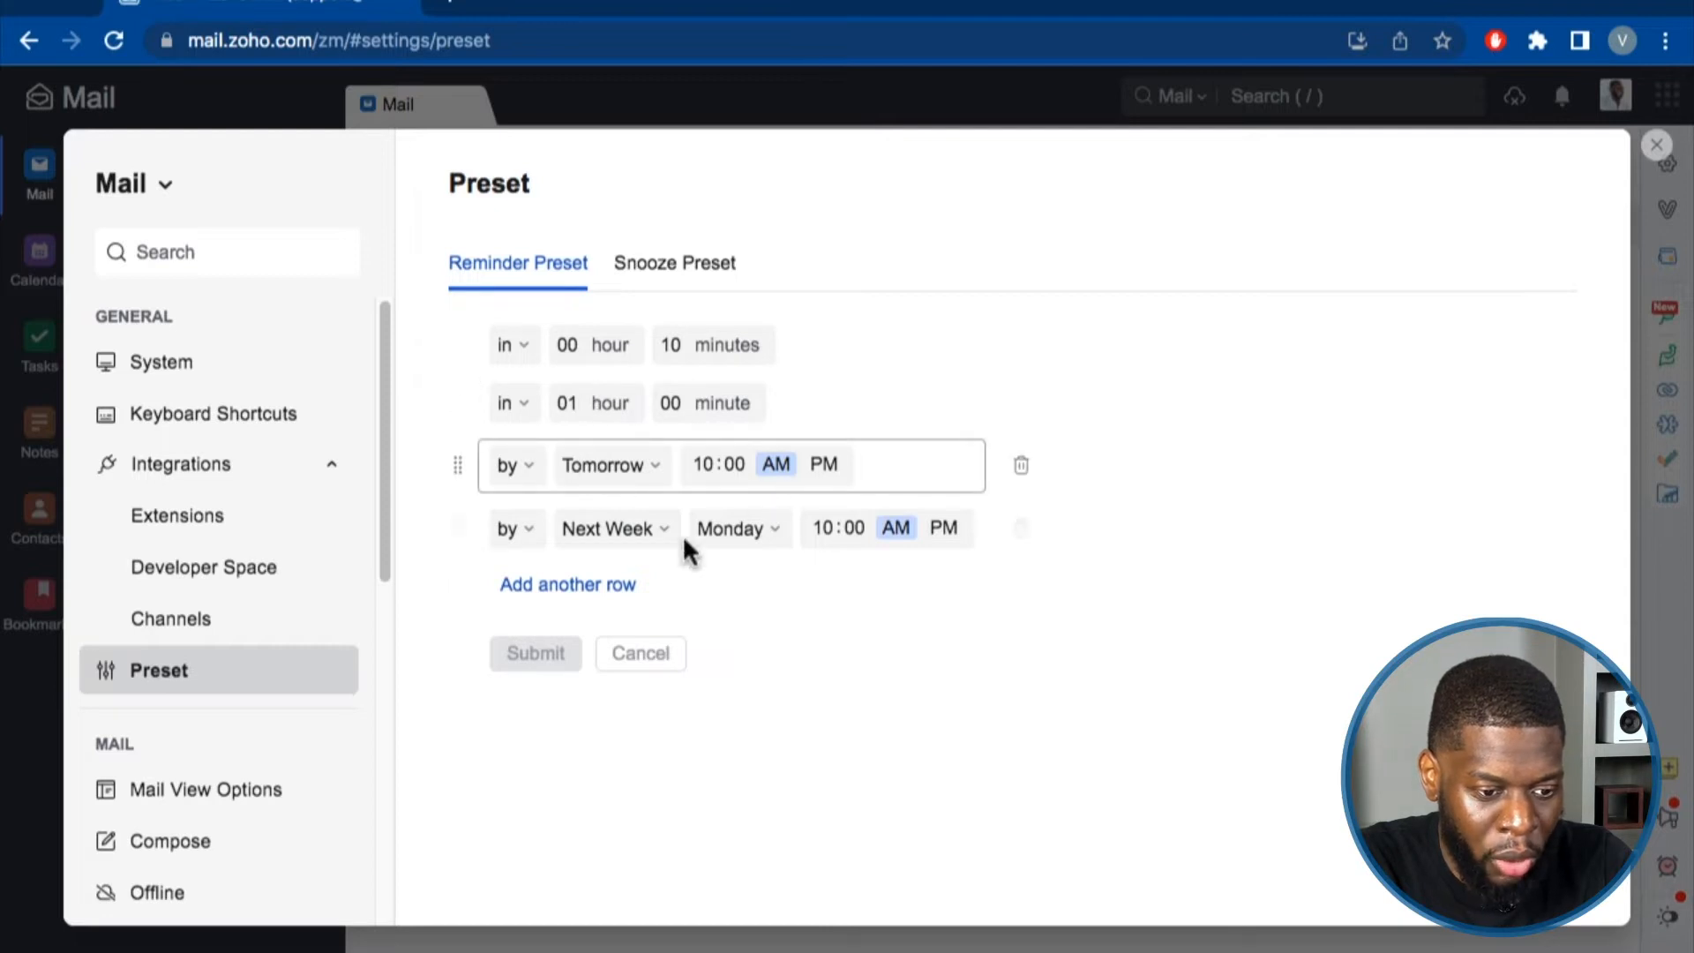
pyautogui.click(625, 282)
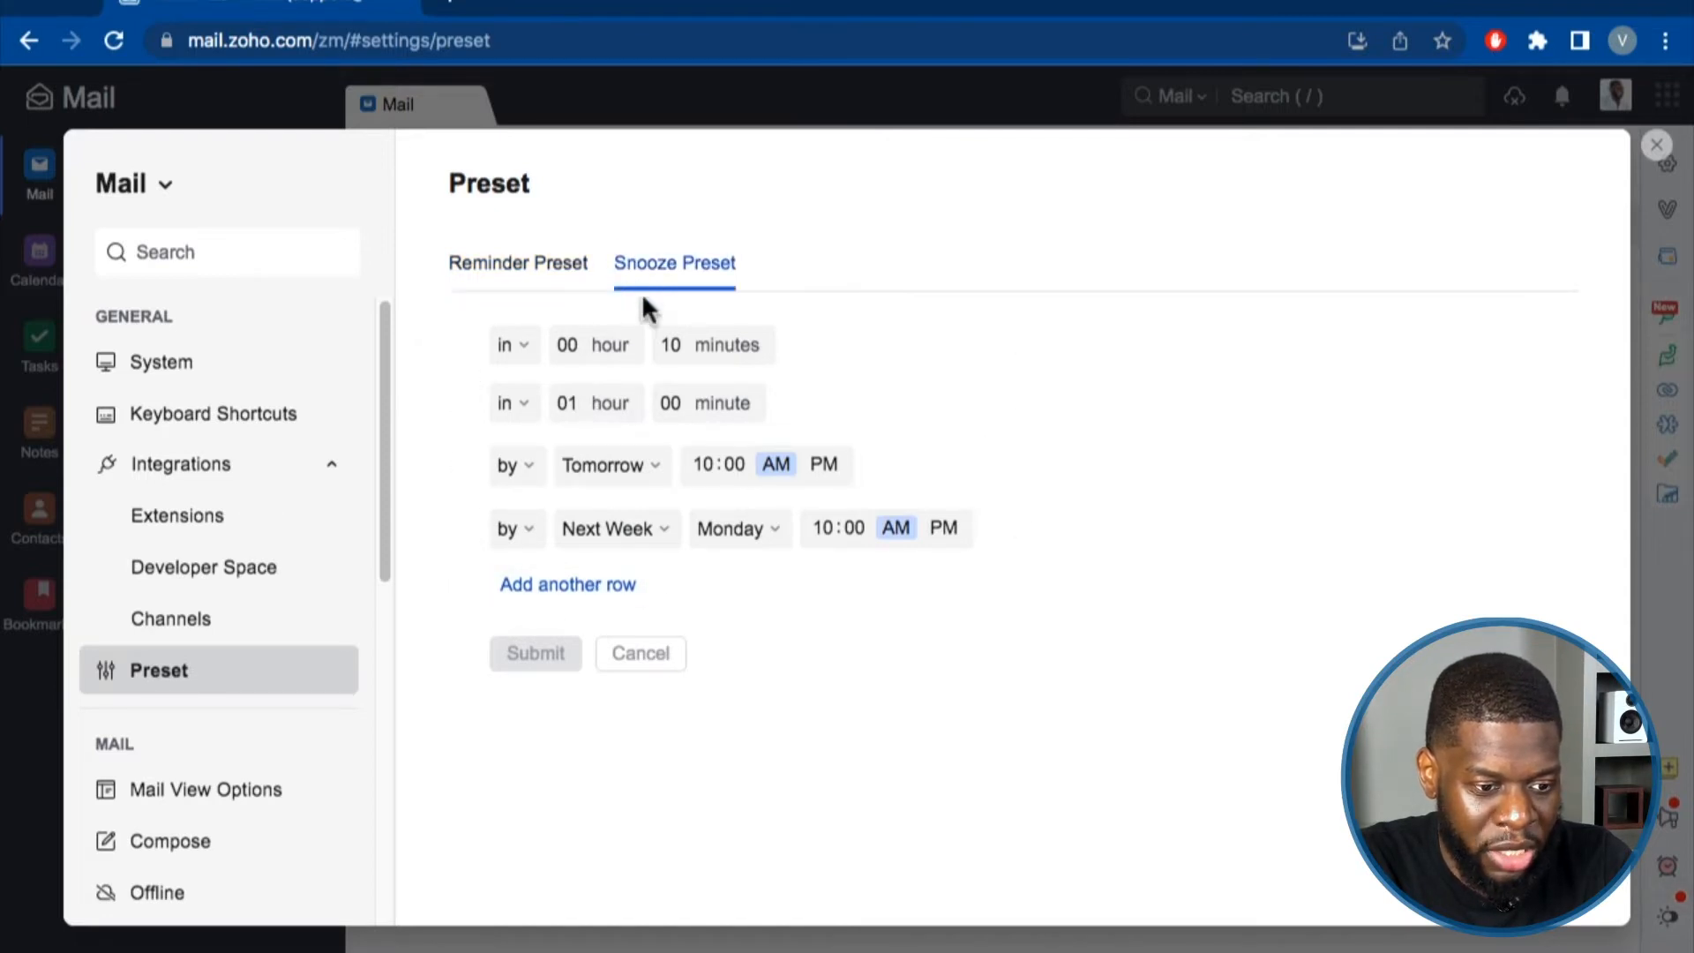
pyautogui.click(530, 284)
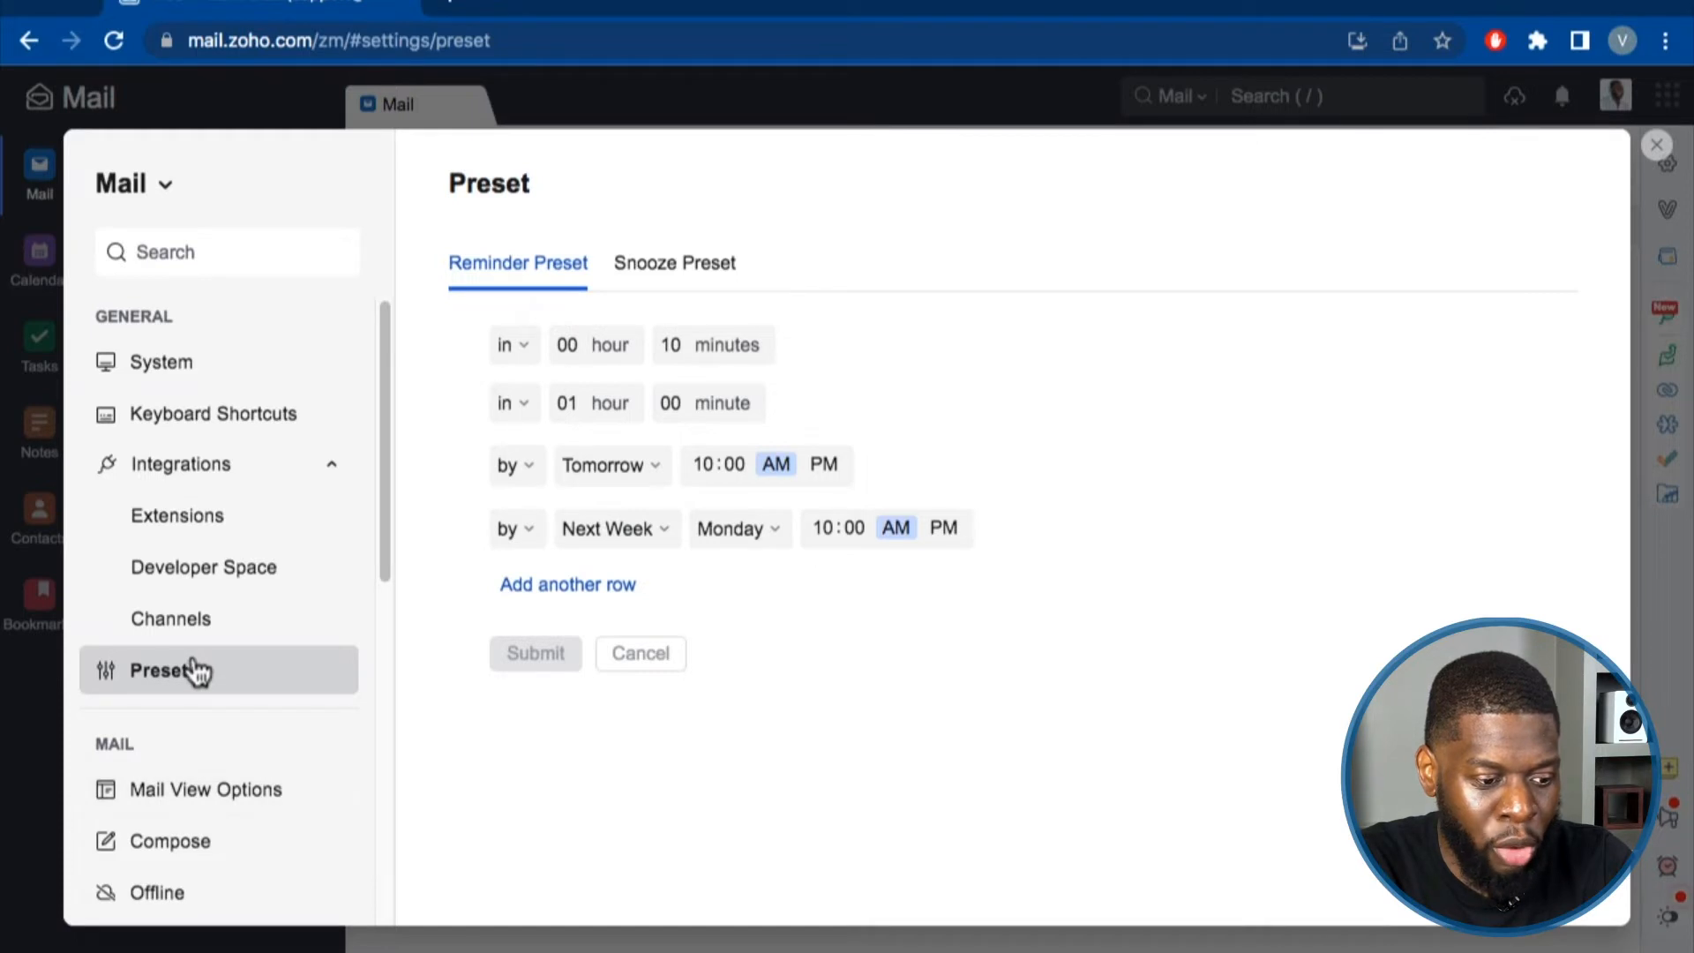
pyautogui.scroll(-1, 196, 671)
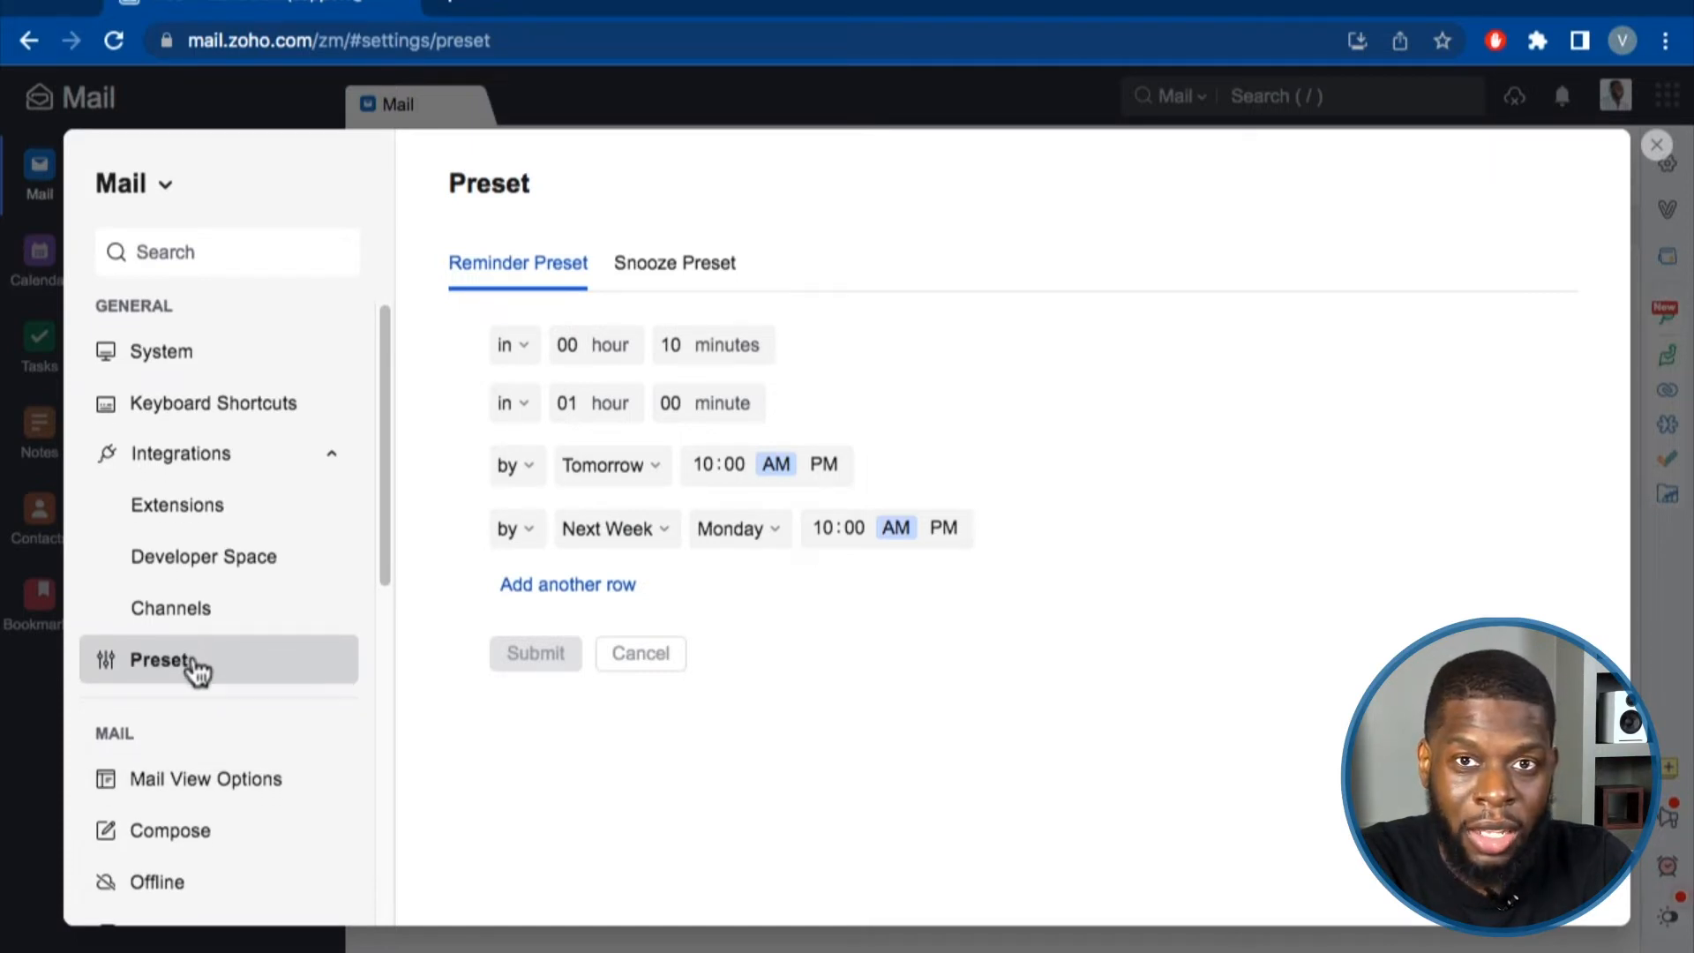
pyautogui.scroll(-5, 196, 670)
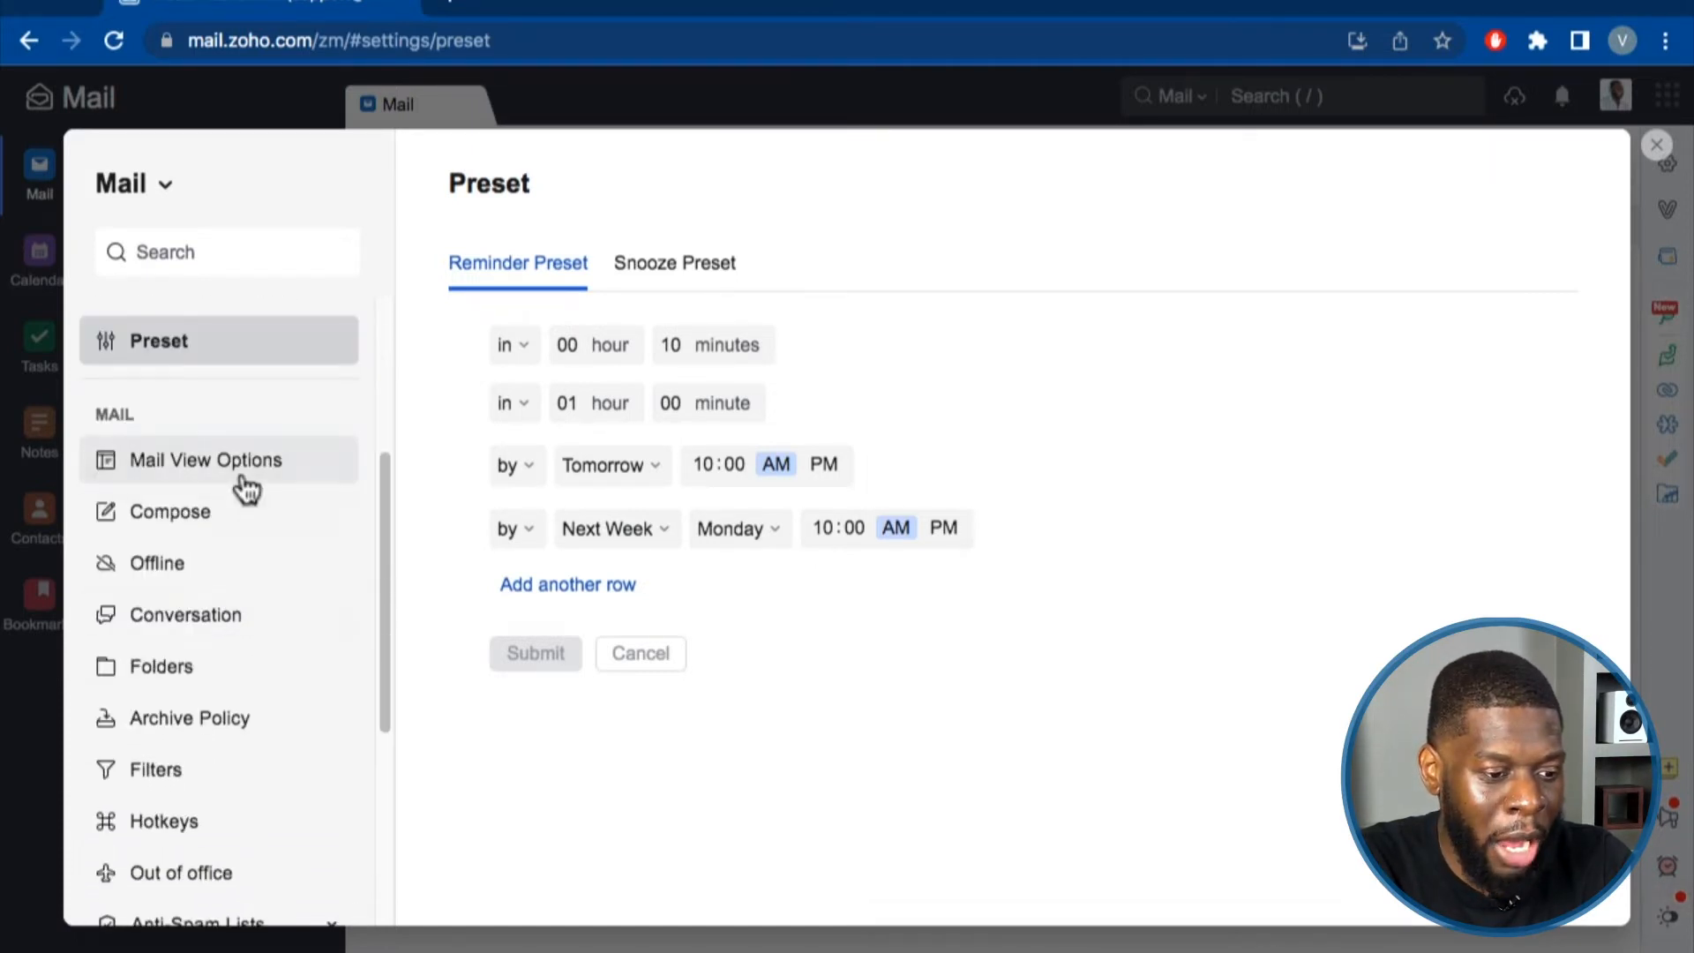
# Glance at Mail View Options, then close settings to show the three-message Inbox.
pyautogui.click(243, 477)
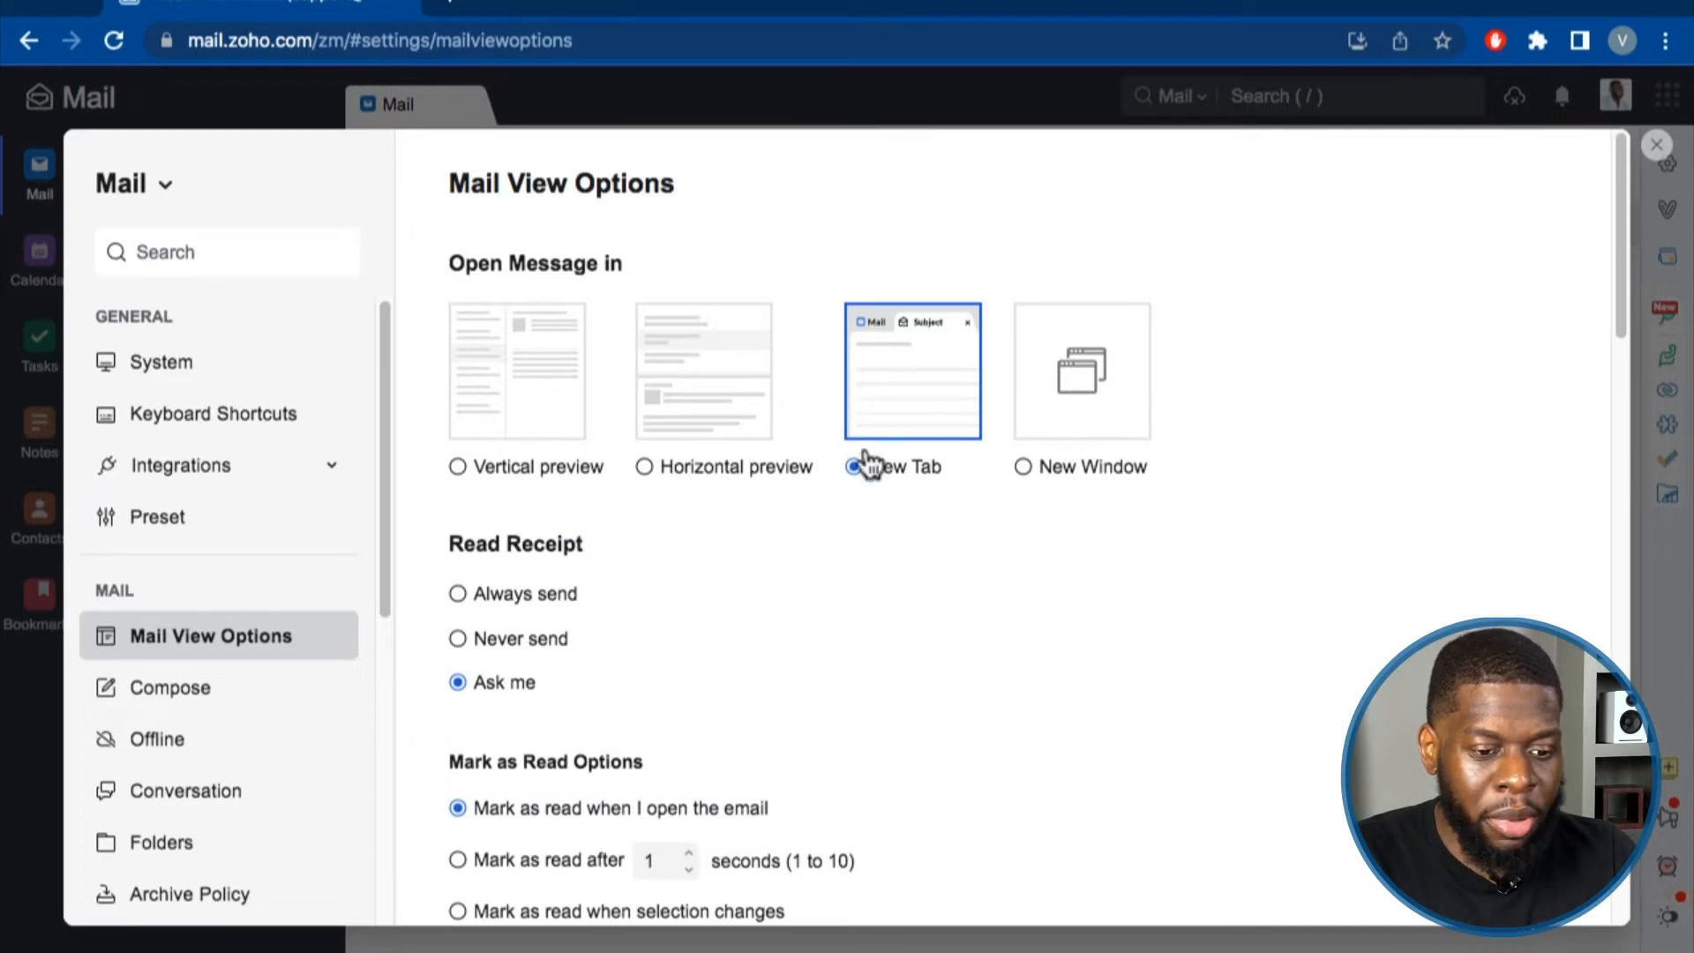
pyautogui.click(1657, 147)
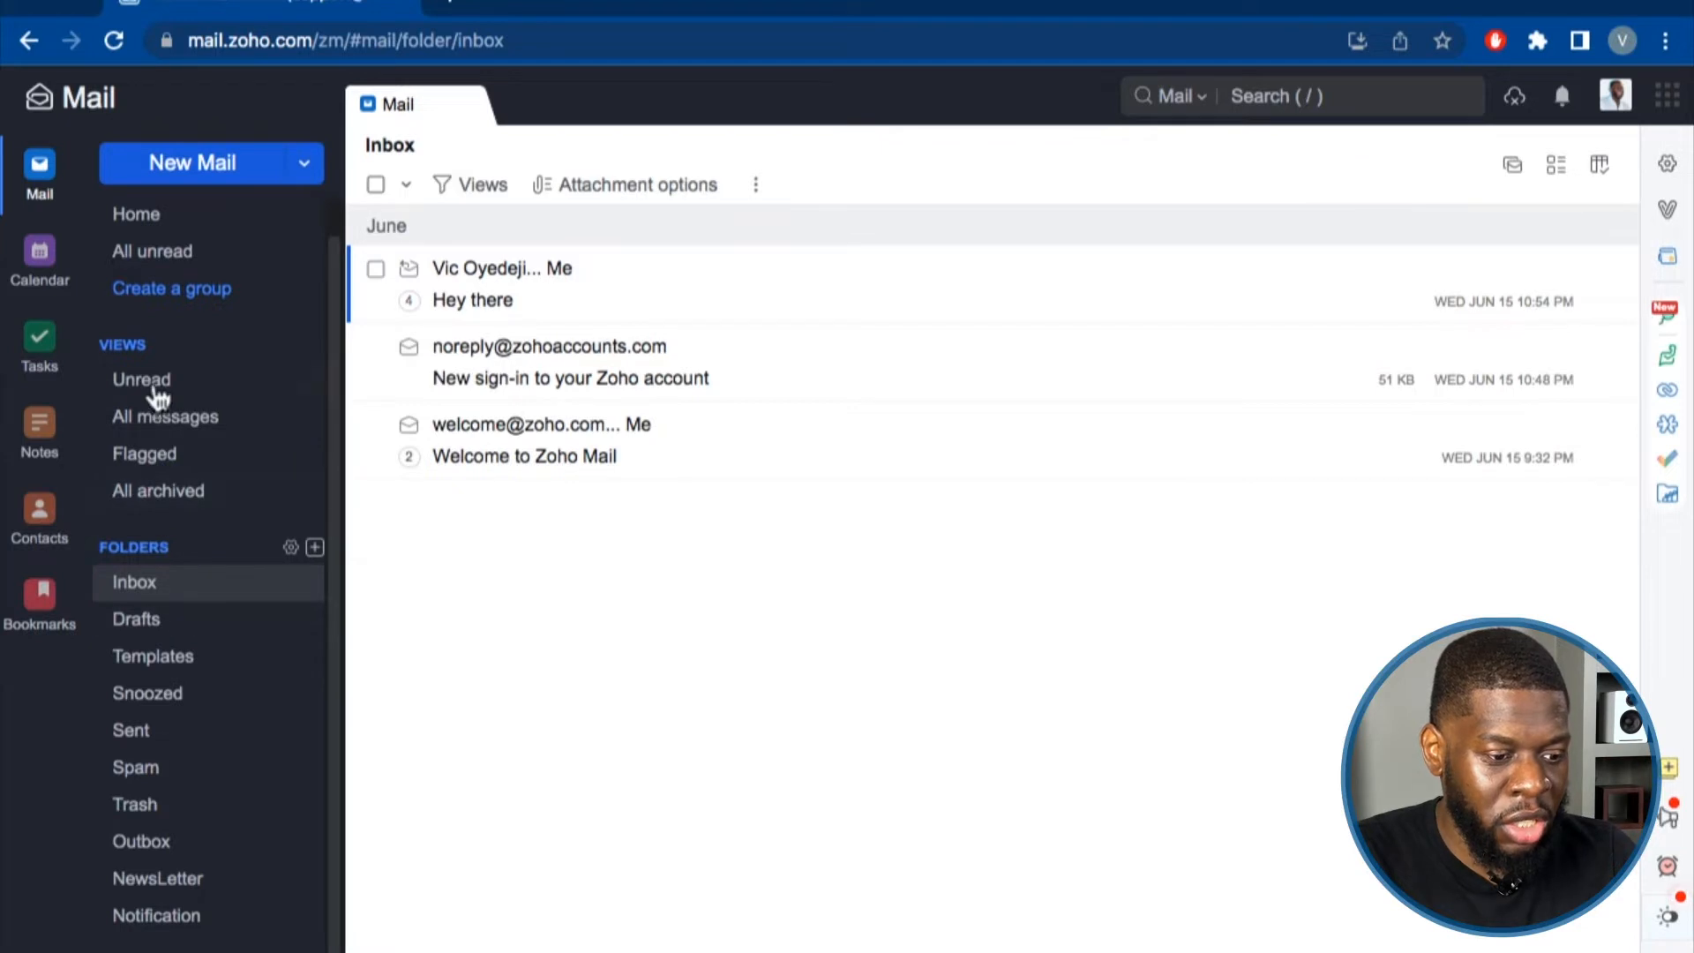
# Reload the Inbox and open the Hey there conversation in its own tab.
pyautogui.click(150, 598)
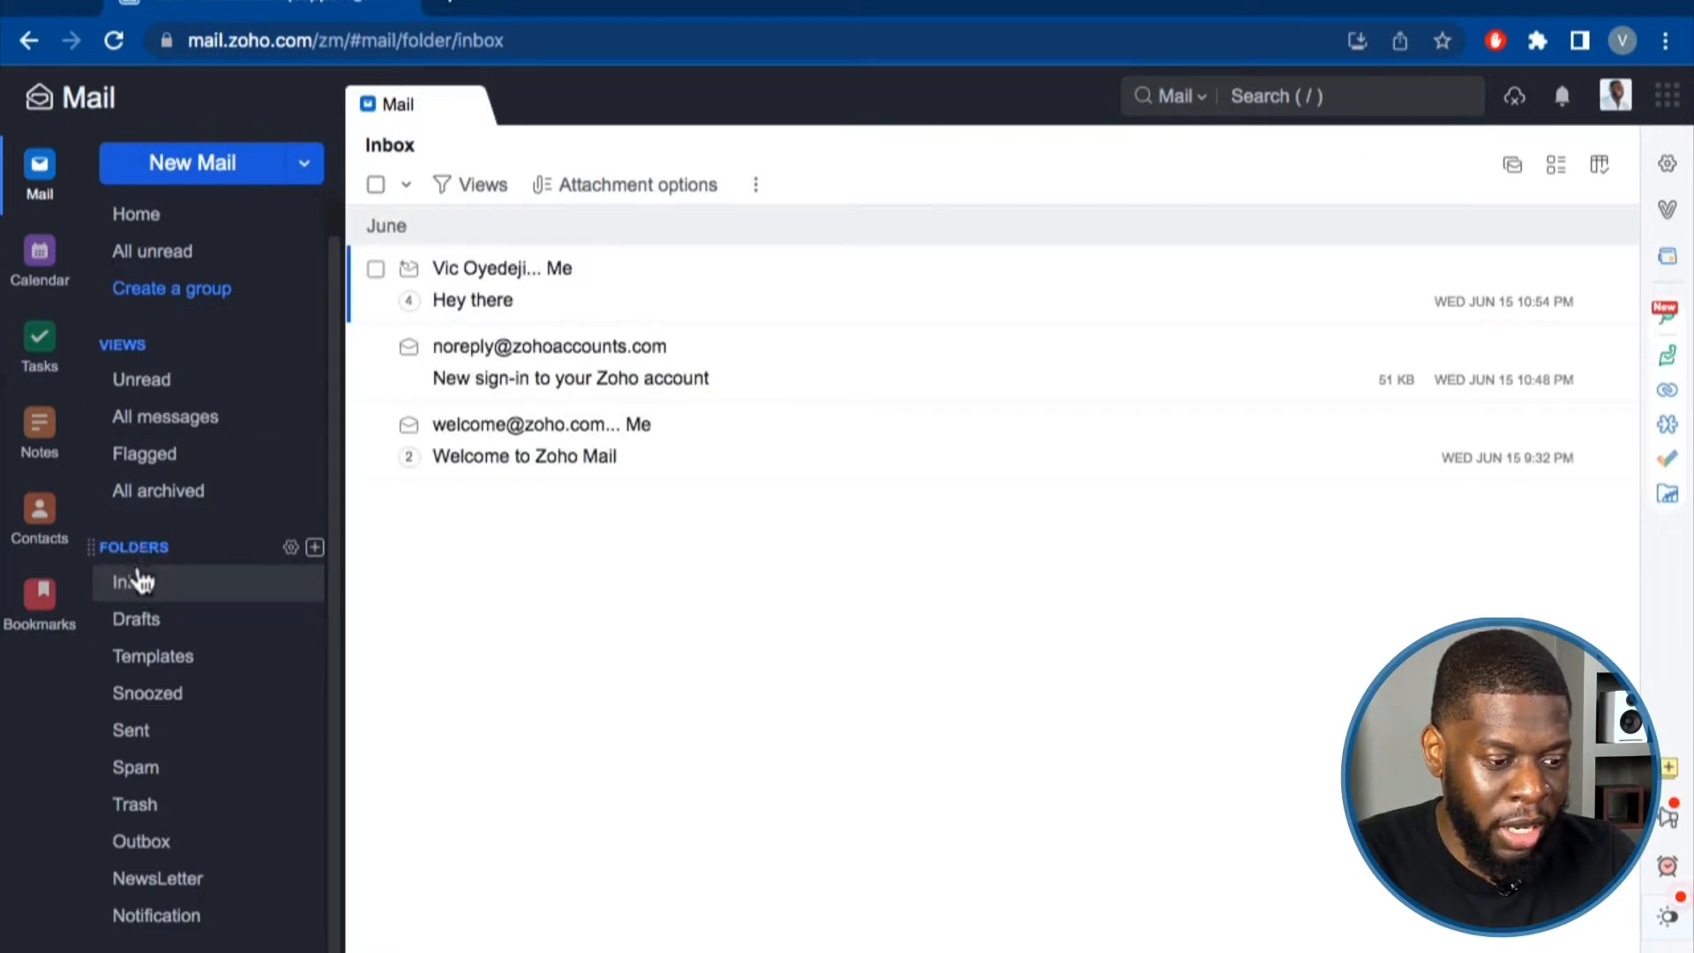
pyautogui.click(556, 272)
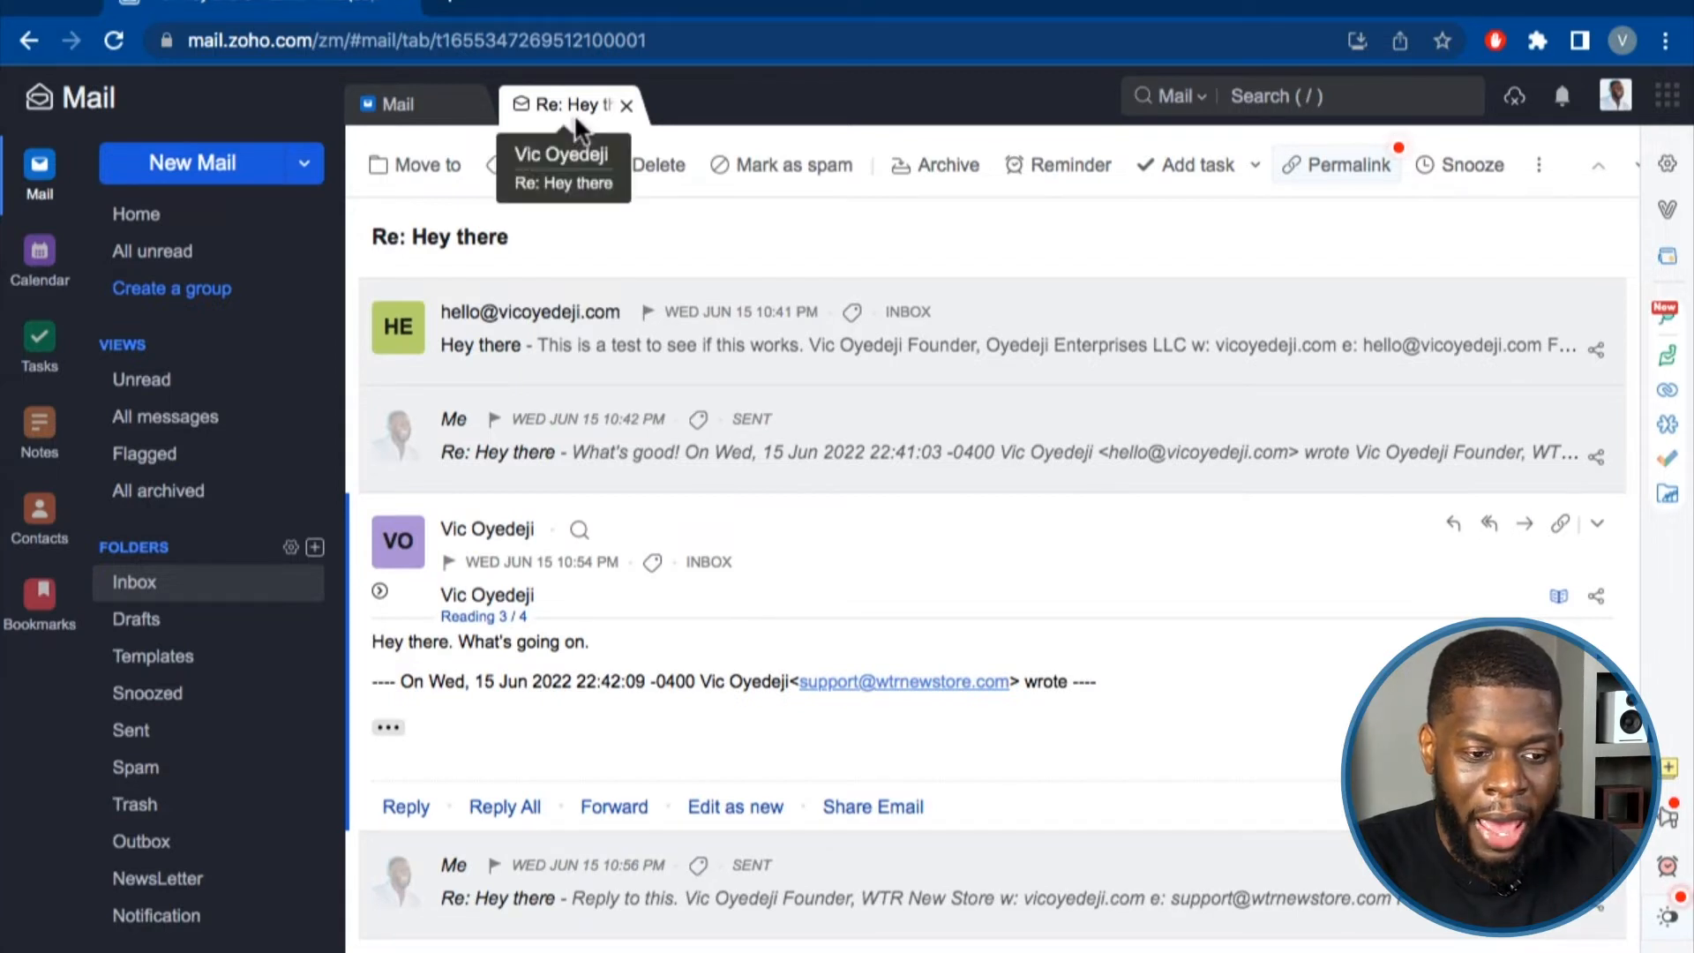
pyautogui.click(392, 105)
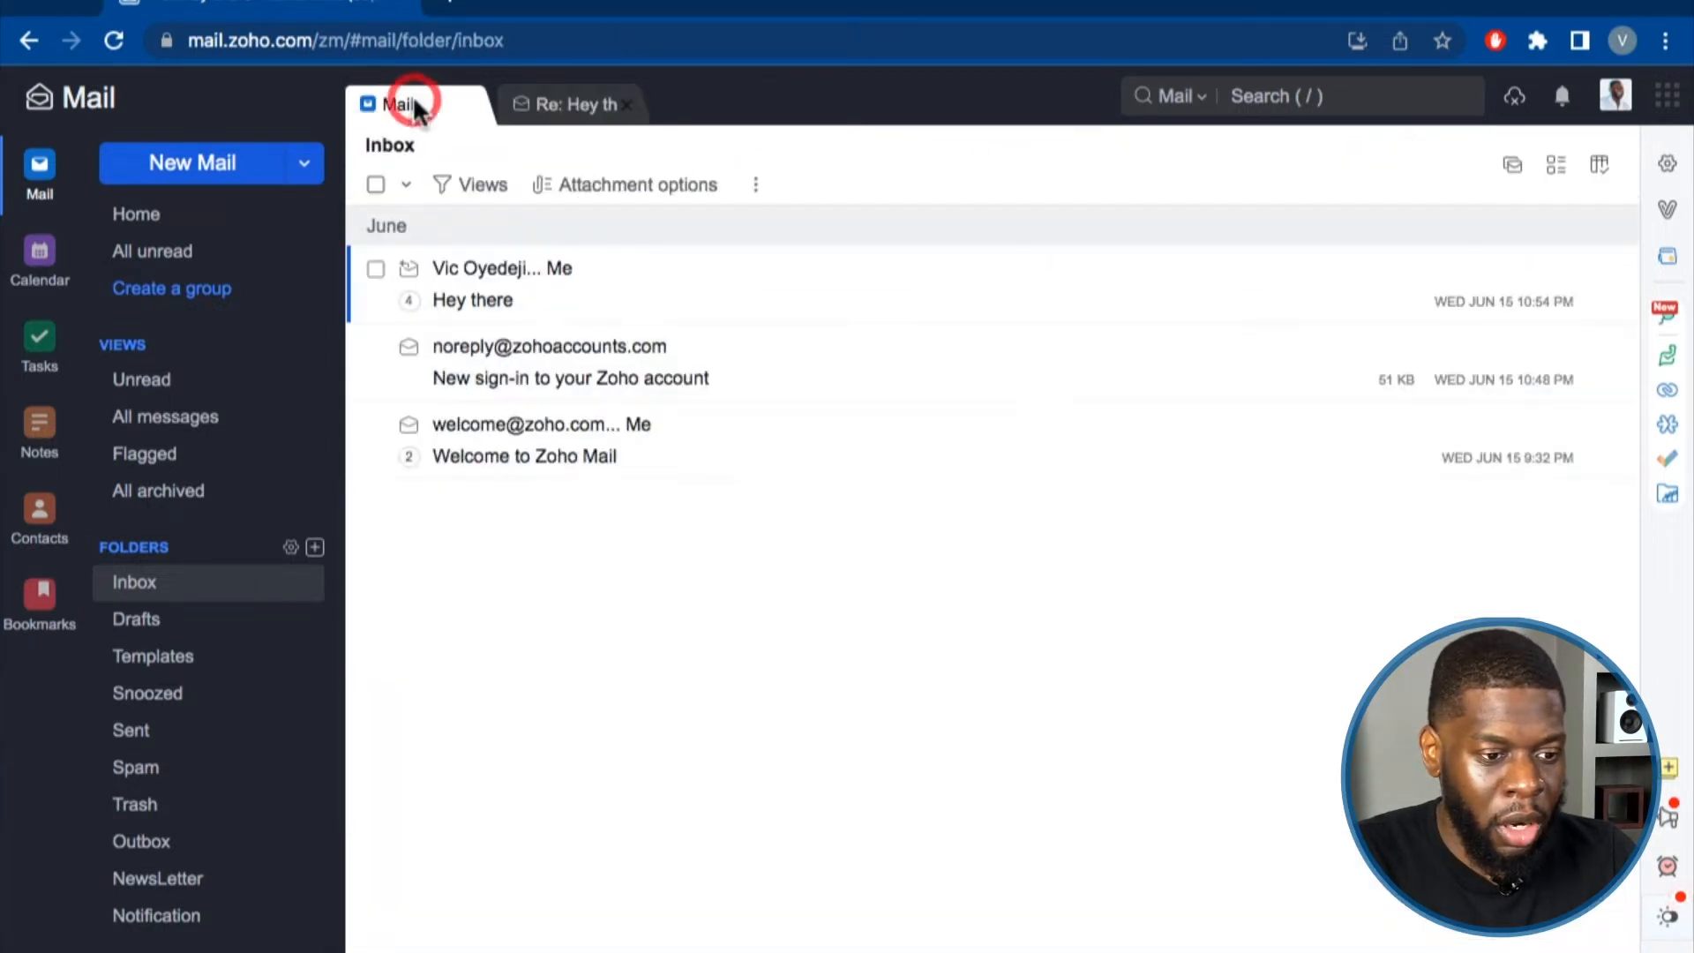
# In Settings > Mail View Options, set messages to open in Vertical preview.
pyautogui.click(1679, 163)
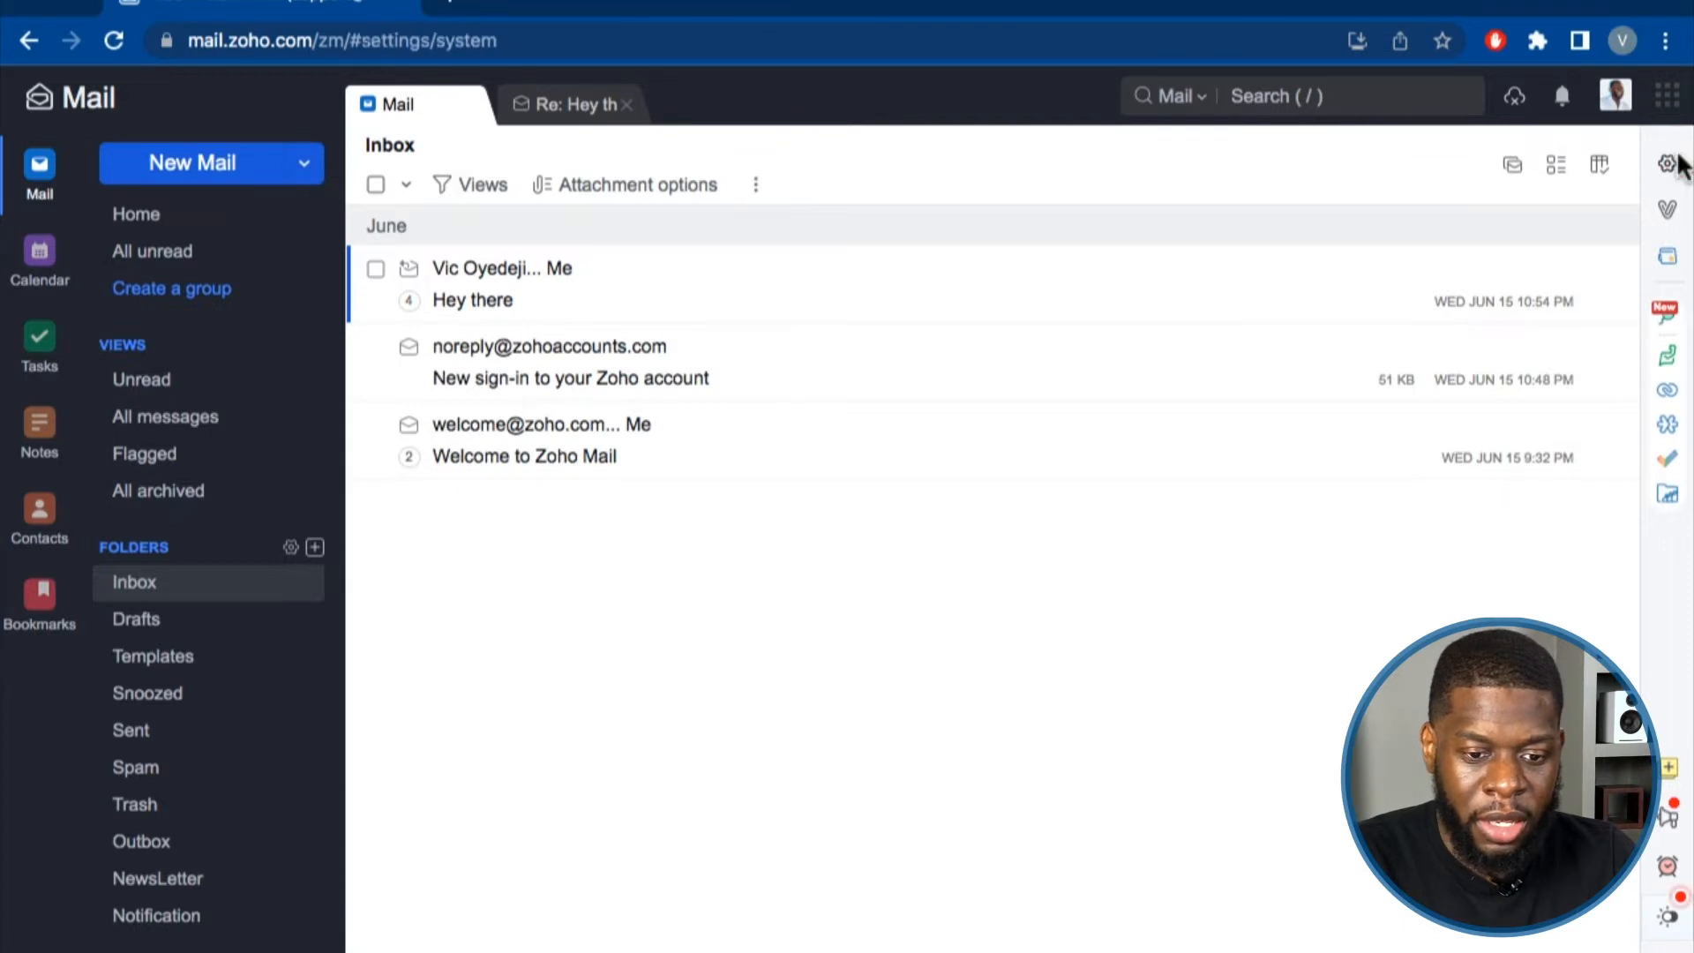
pyautogui.click(161, 628)
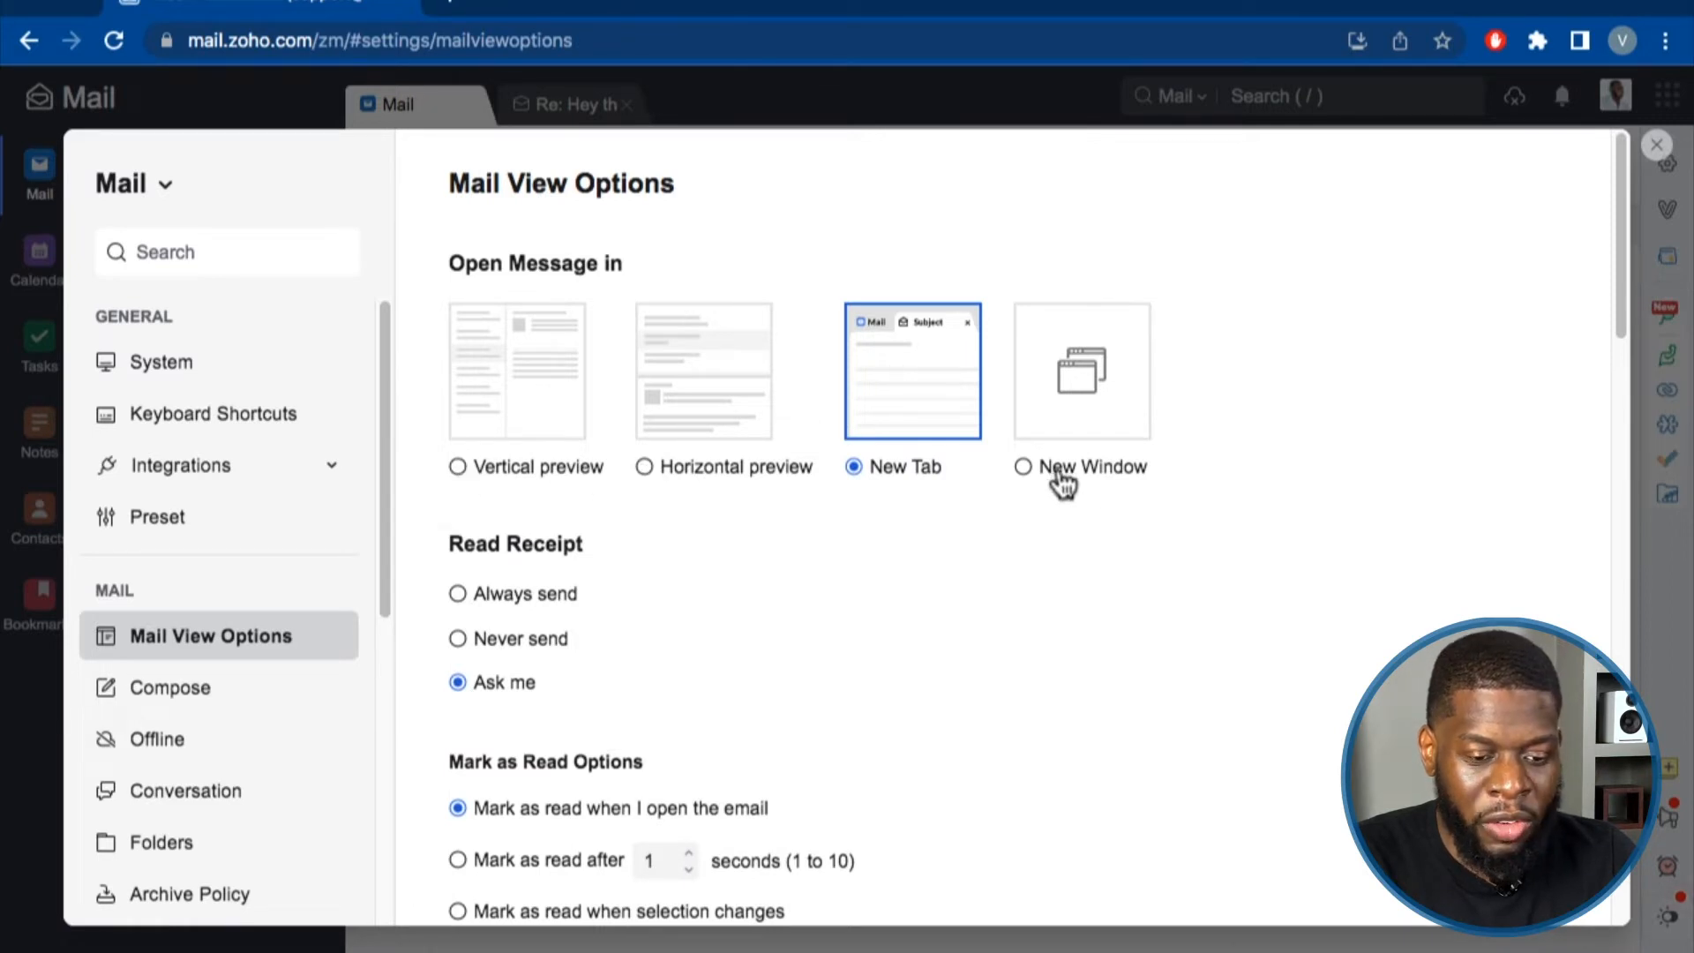
pyautogui.click(551, 464)
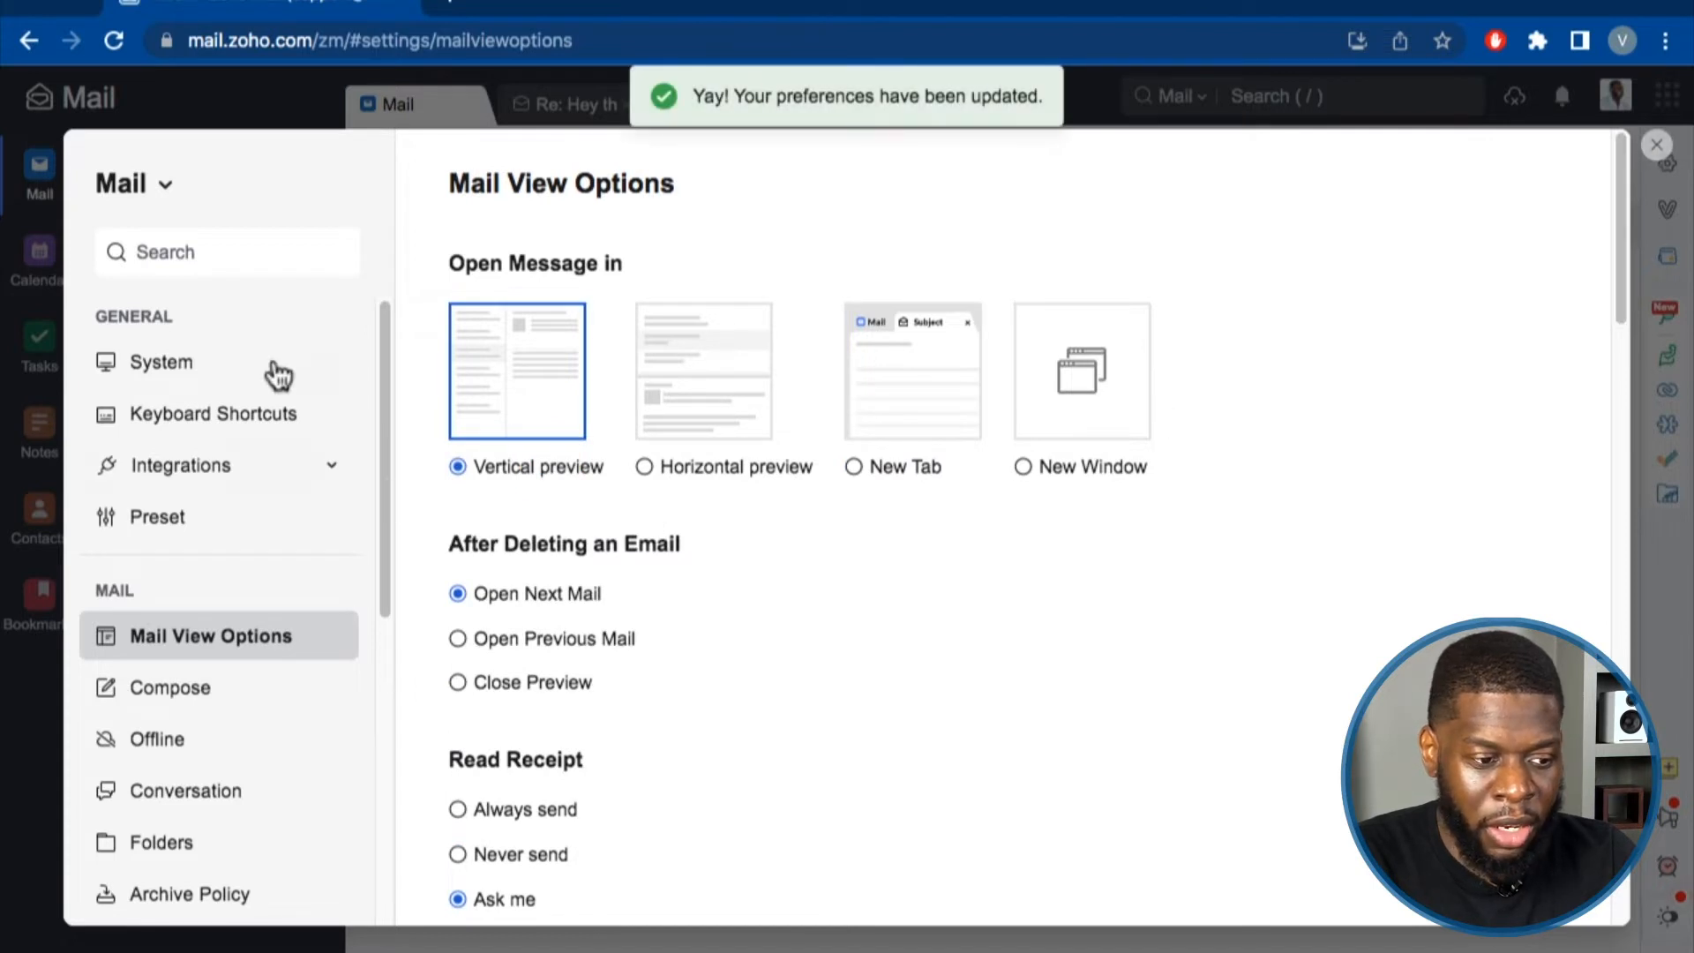
# Switch 'Open Message in' back to New Tab.
pyautogui.click(854, 468)
pyautogui.scroll(-1, 567, 558)
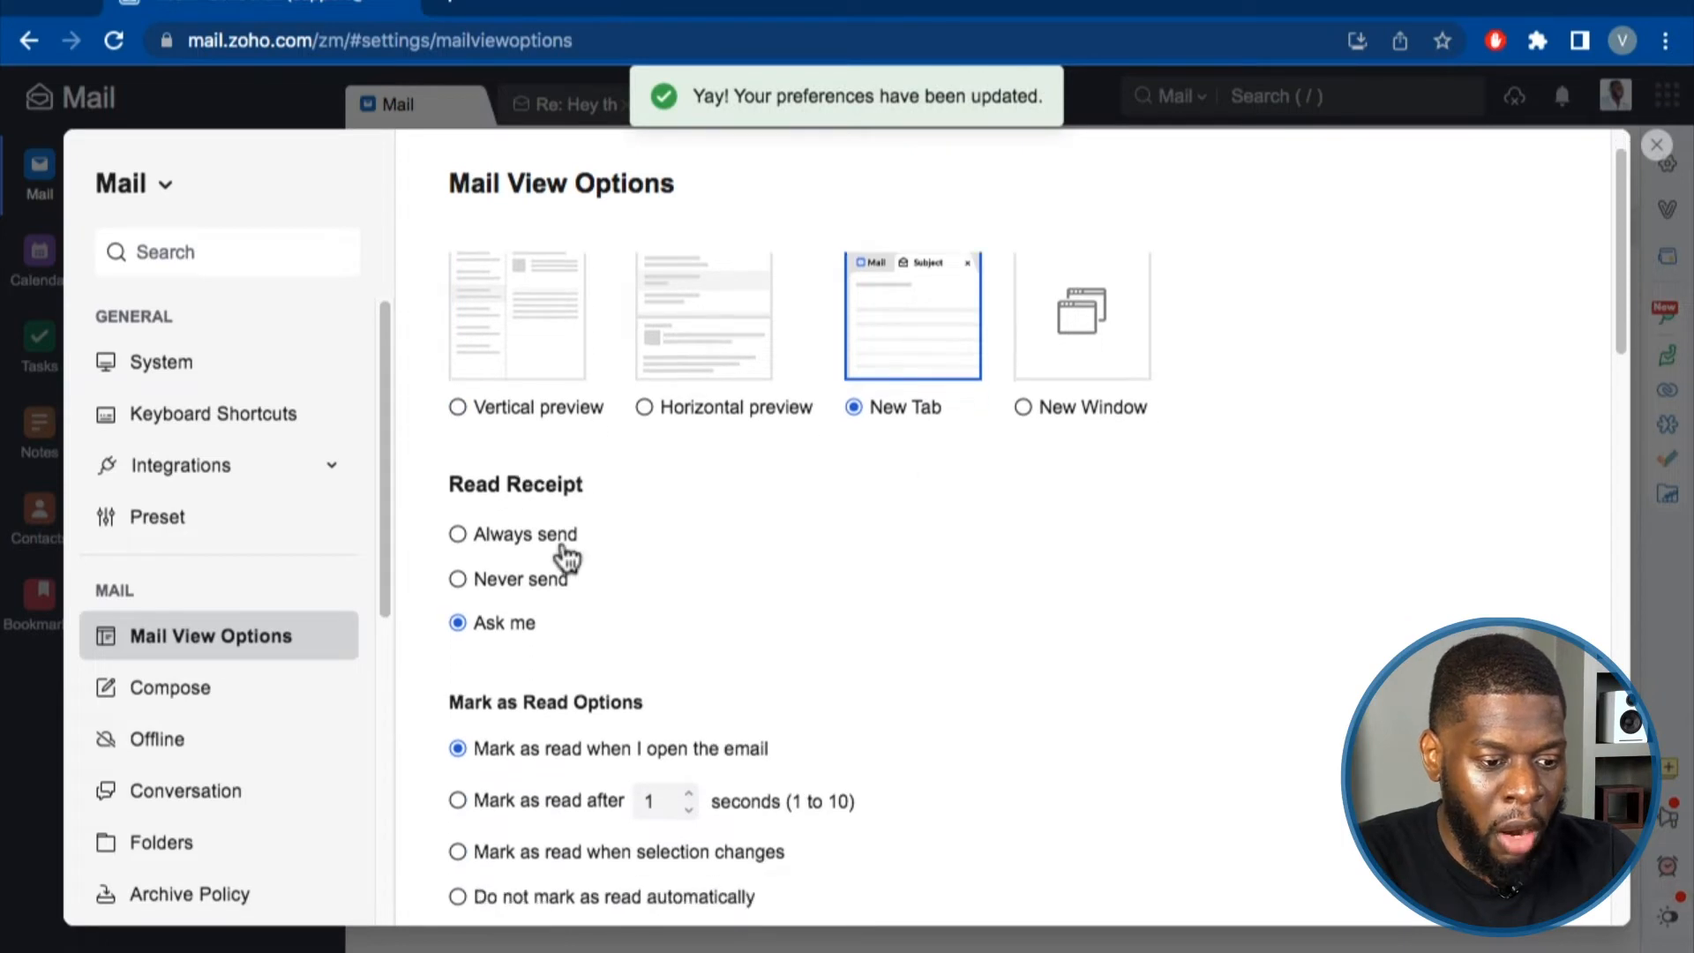
pyautogui.scroll(-1, 500, 498)
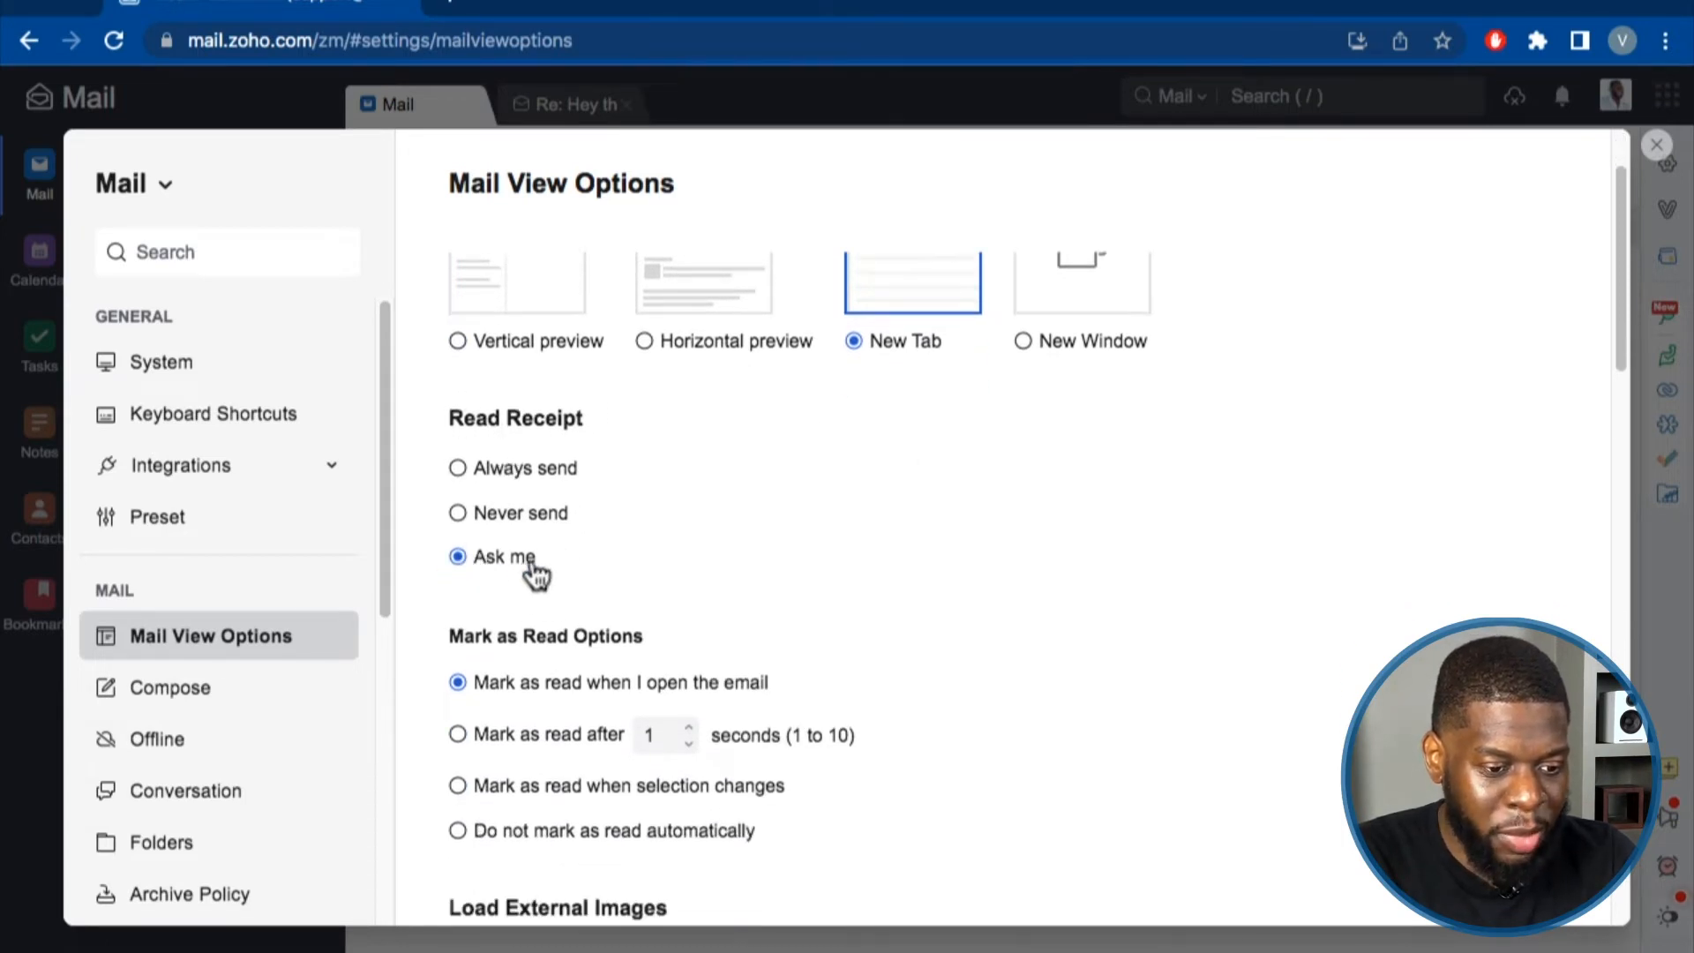
pyautogui.scroll(-1, 536, 575)
pyautogui.scroll(-3, 479, 553)
pyautogui.moveTo(448, 463); pyautogui.dragTo(649, 465)
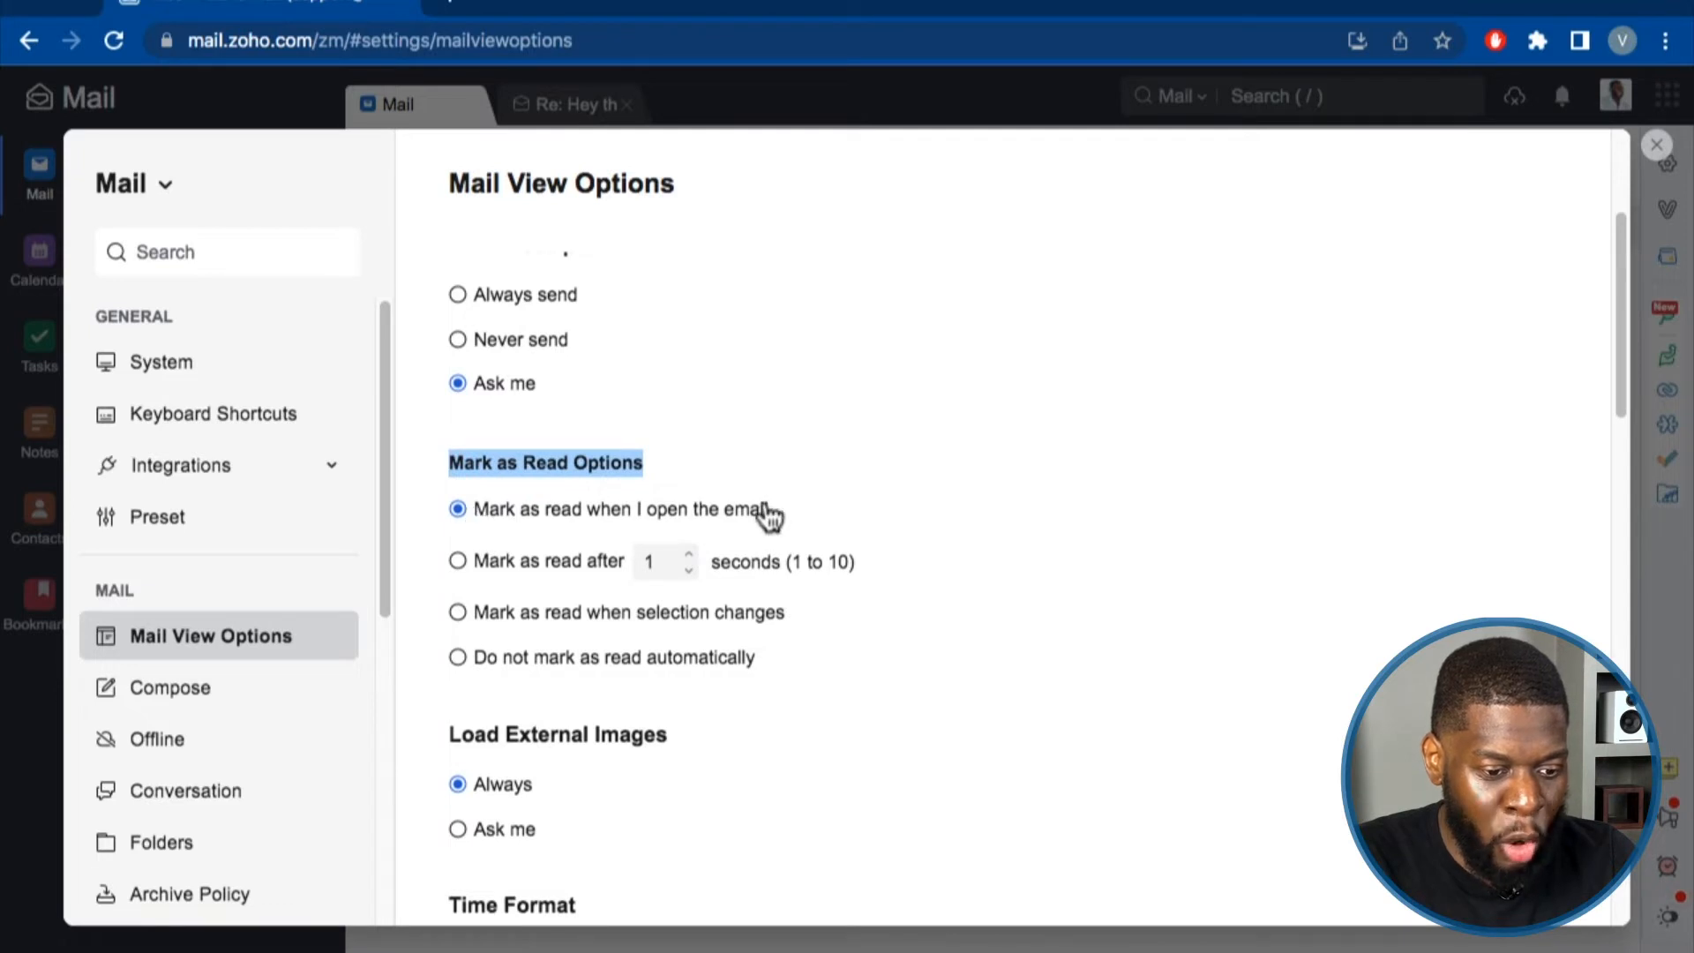
# Set Load External Images to Ask me, then return it to Always.
pyautogui.scroll(-1, 633, 512)
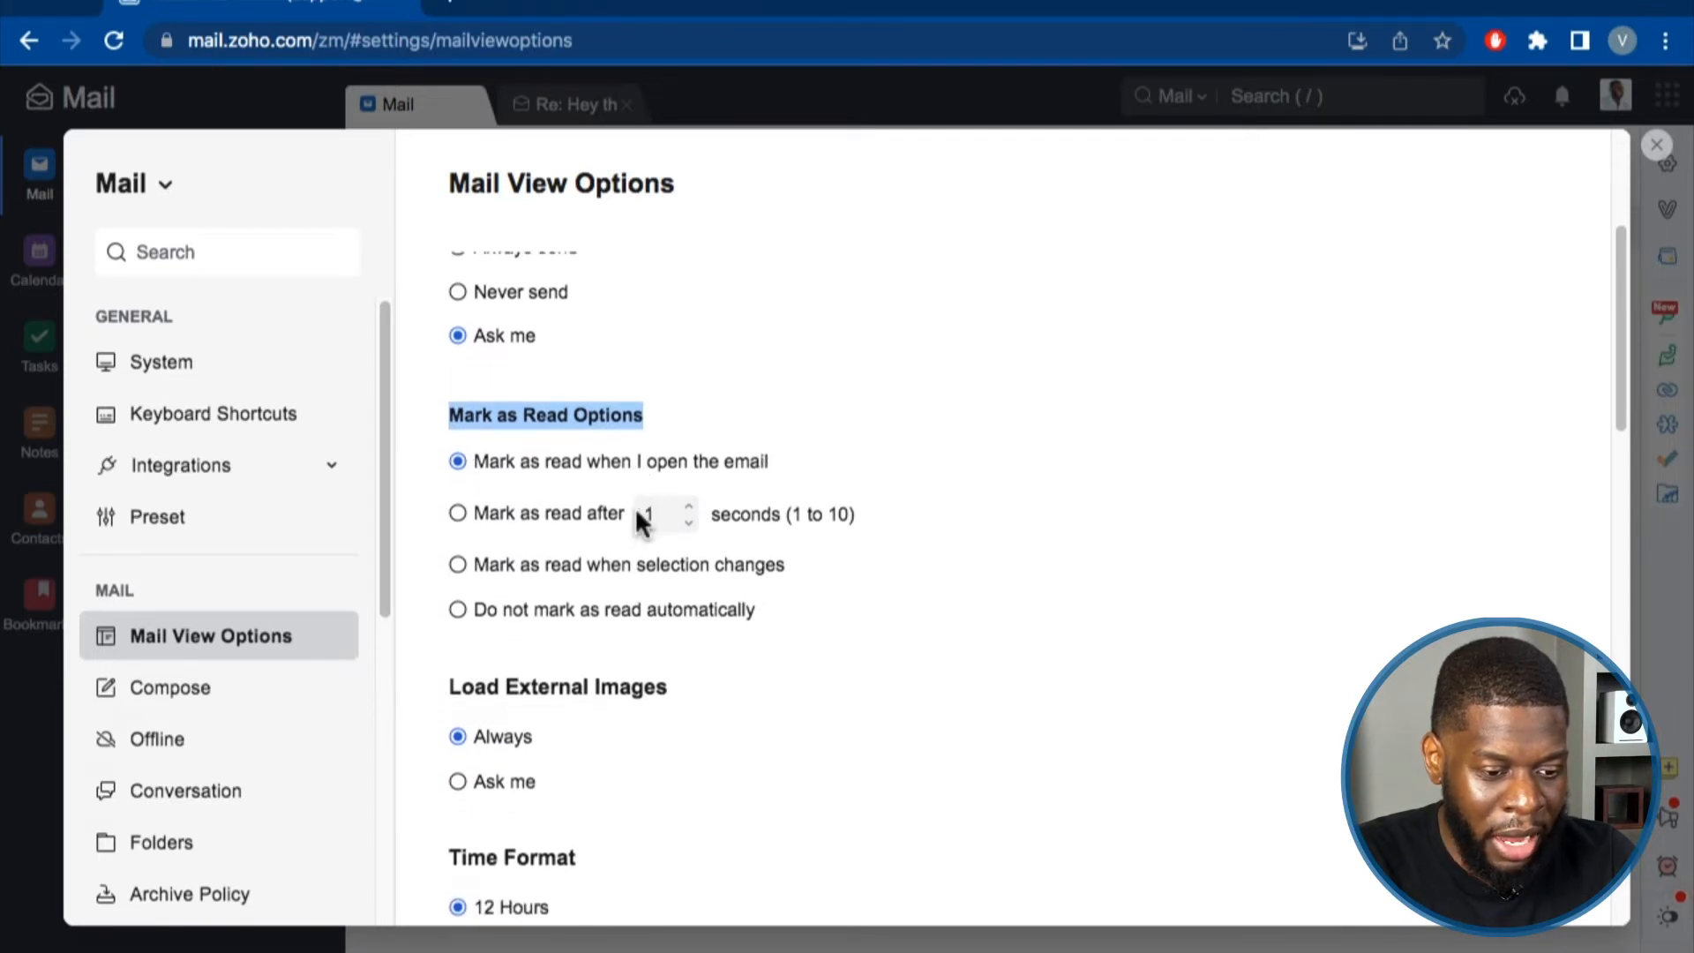
pyautogui.scroll(-1, 618, 500)
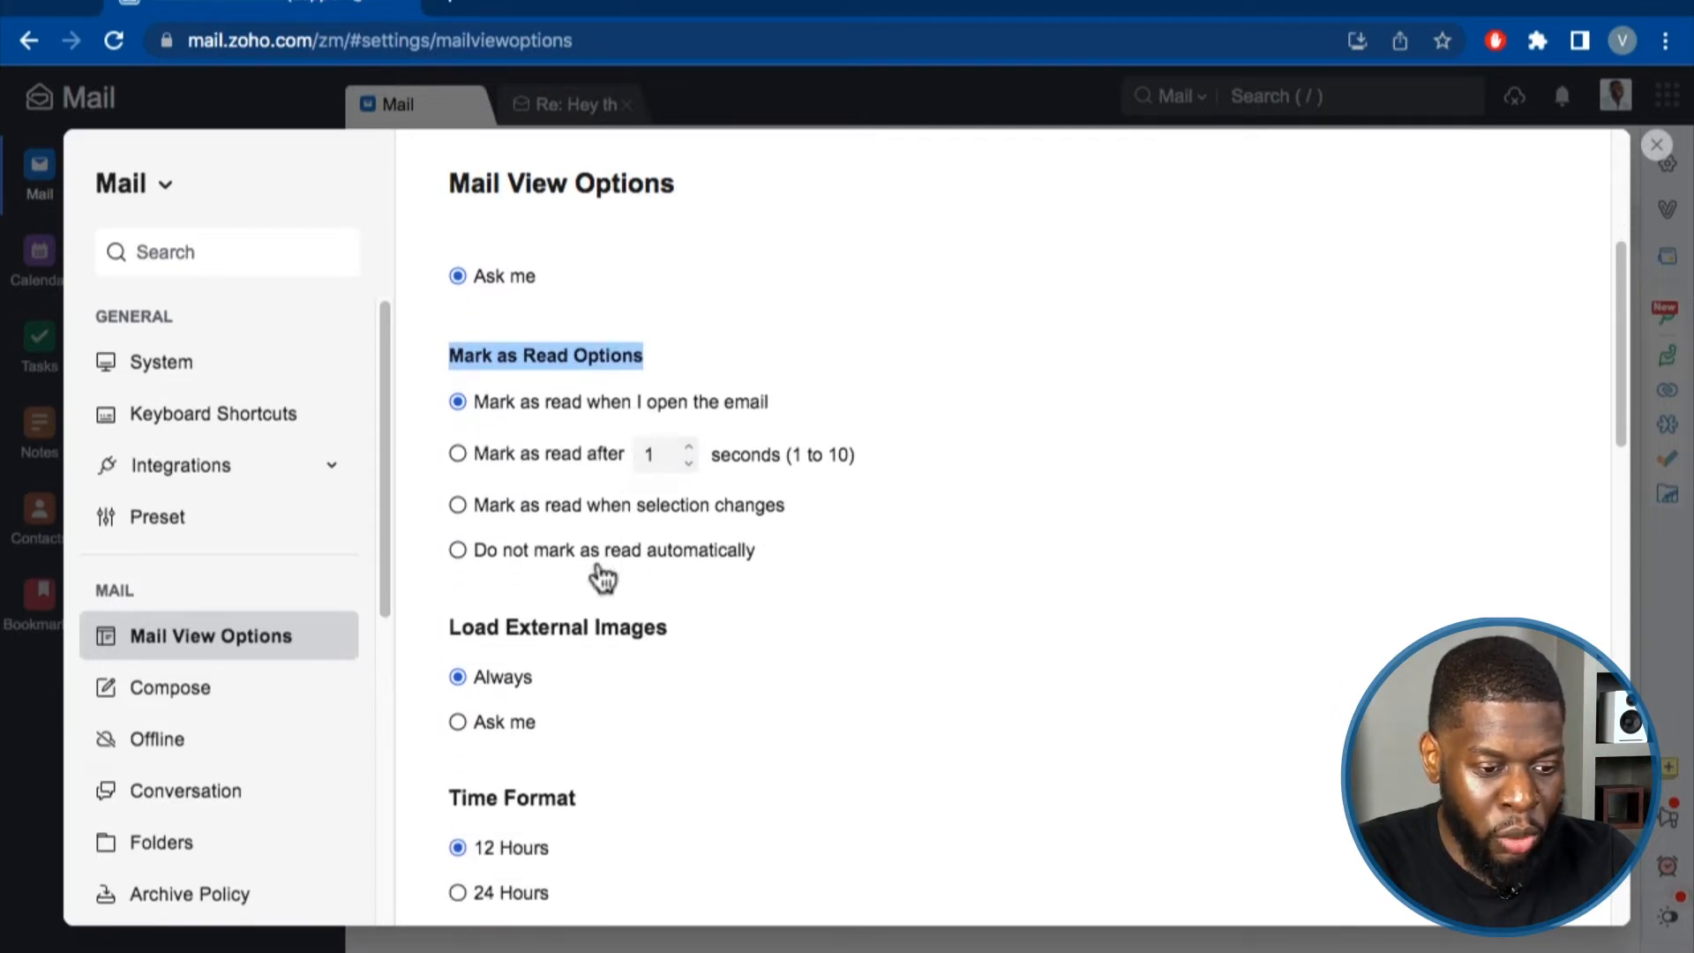
pyautogui.scroll(-1, 582, 564)
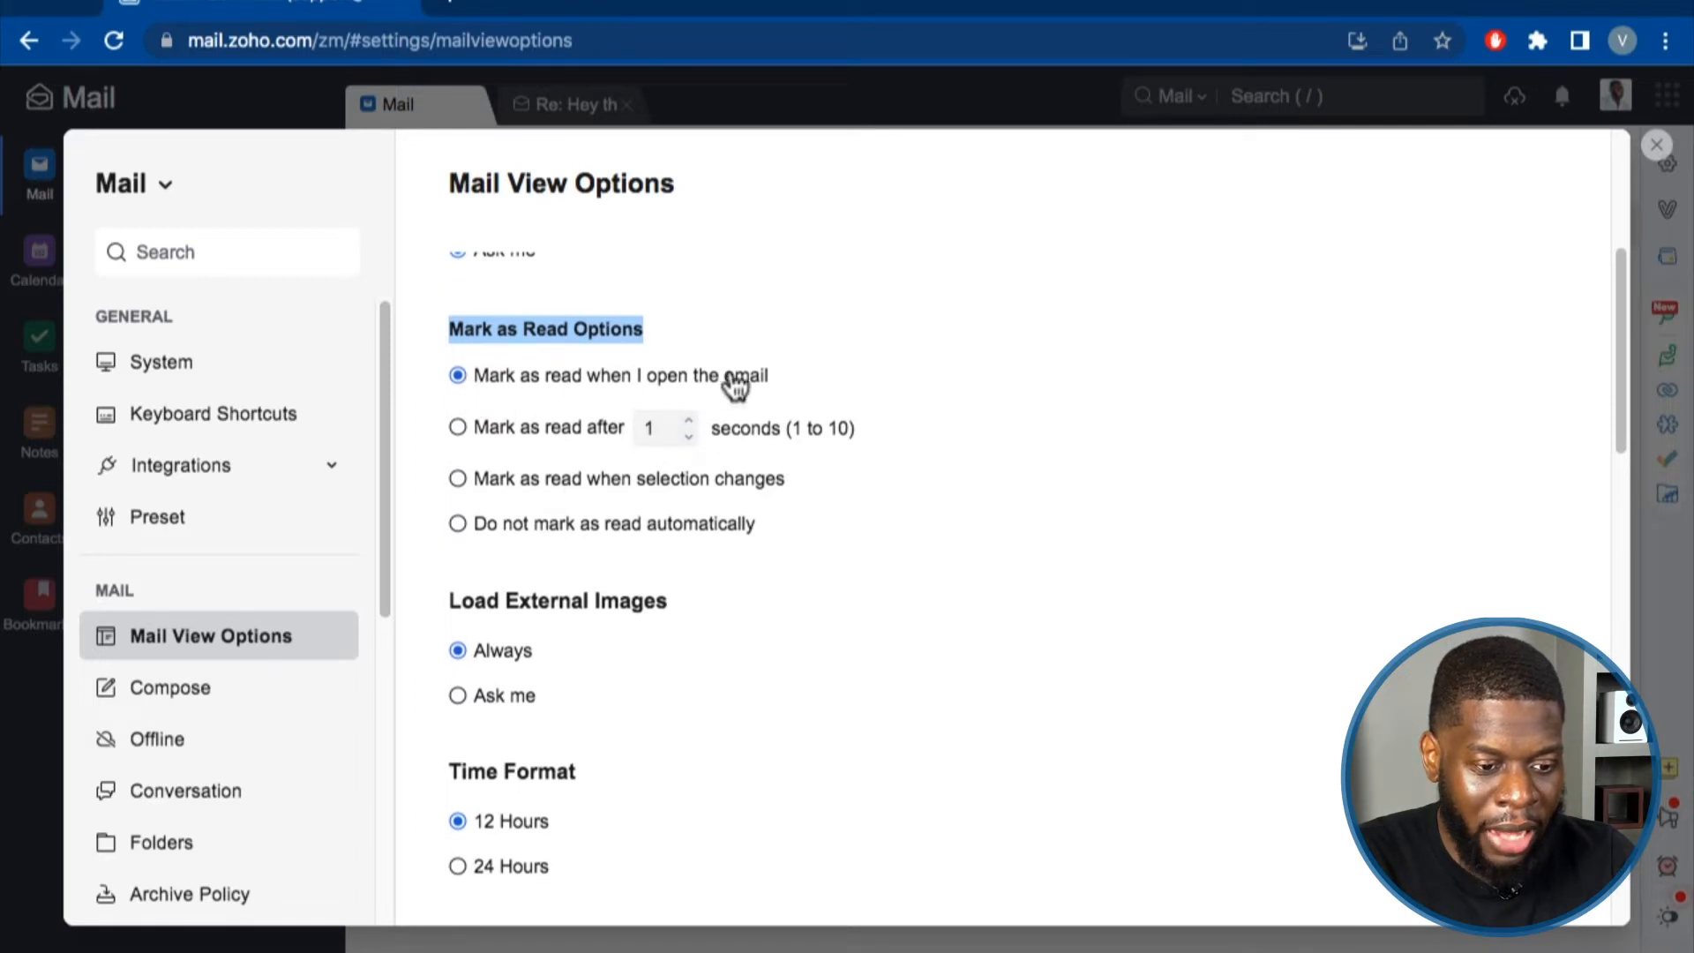
pyautogui.scroll(-2, 718, 408)
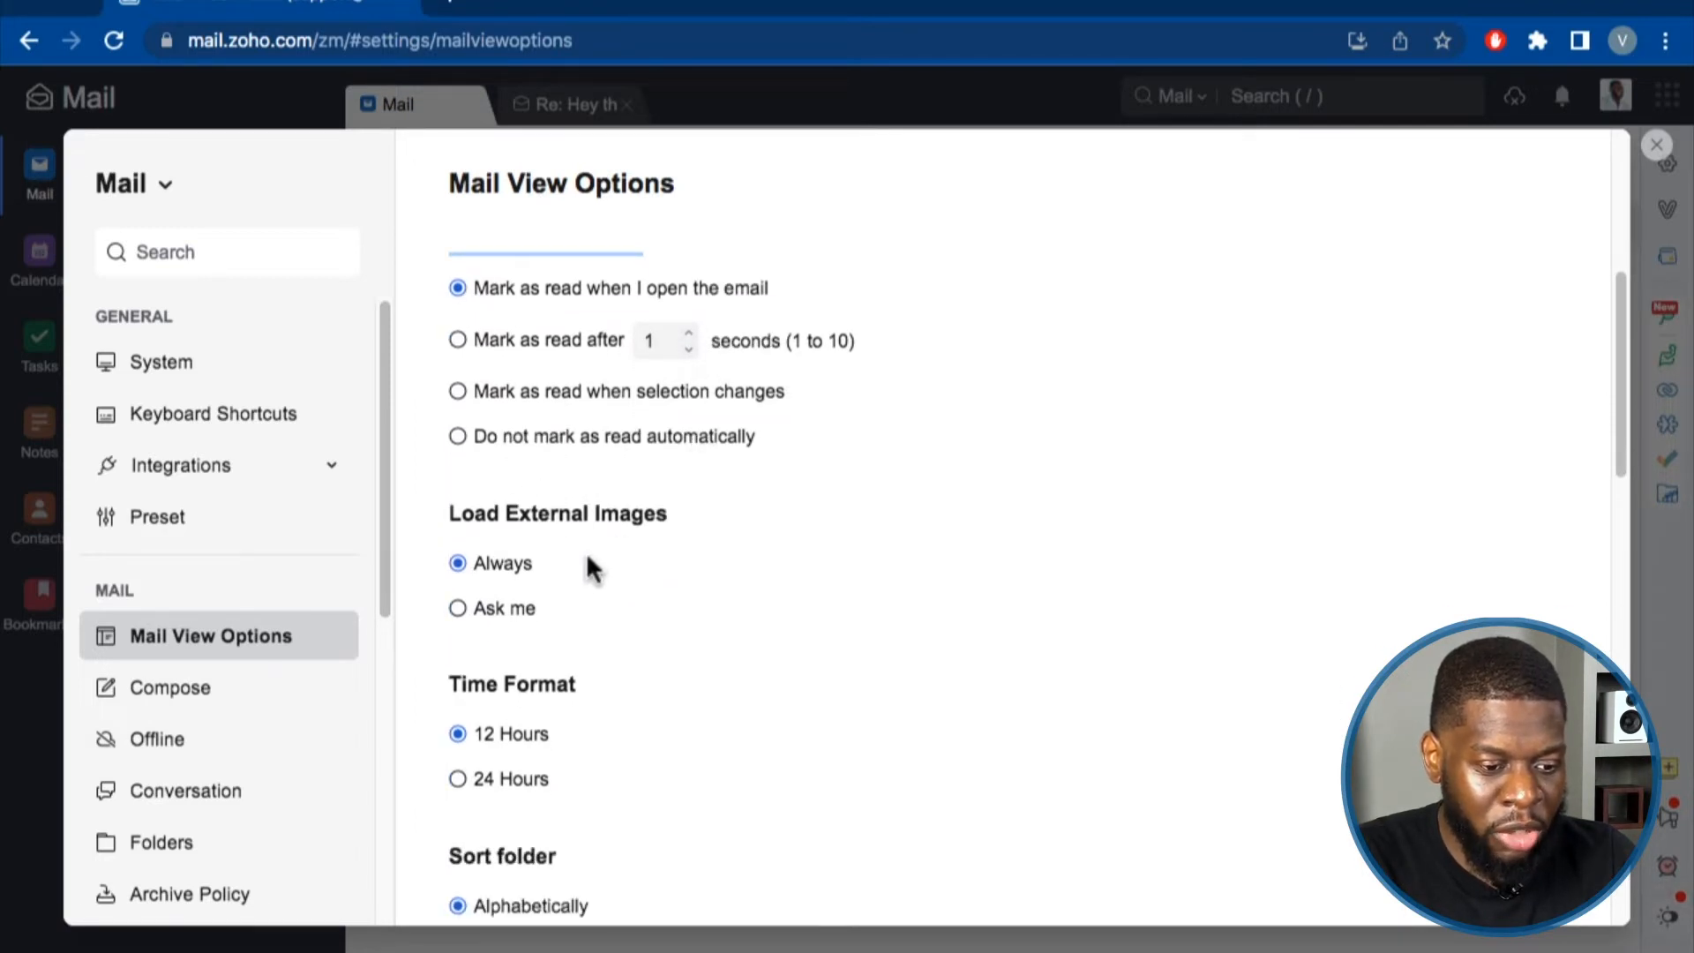
pyautogui.click(474, 615)
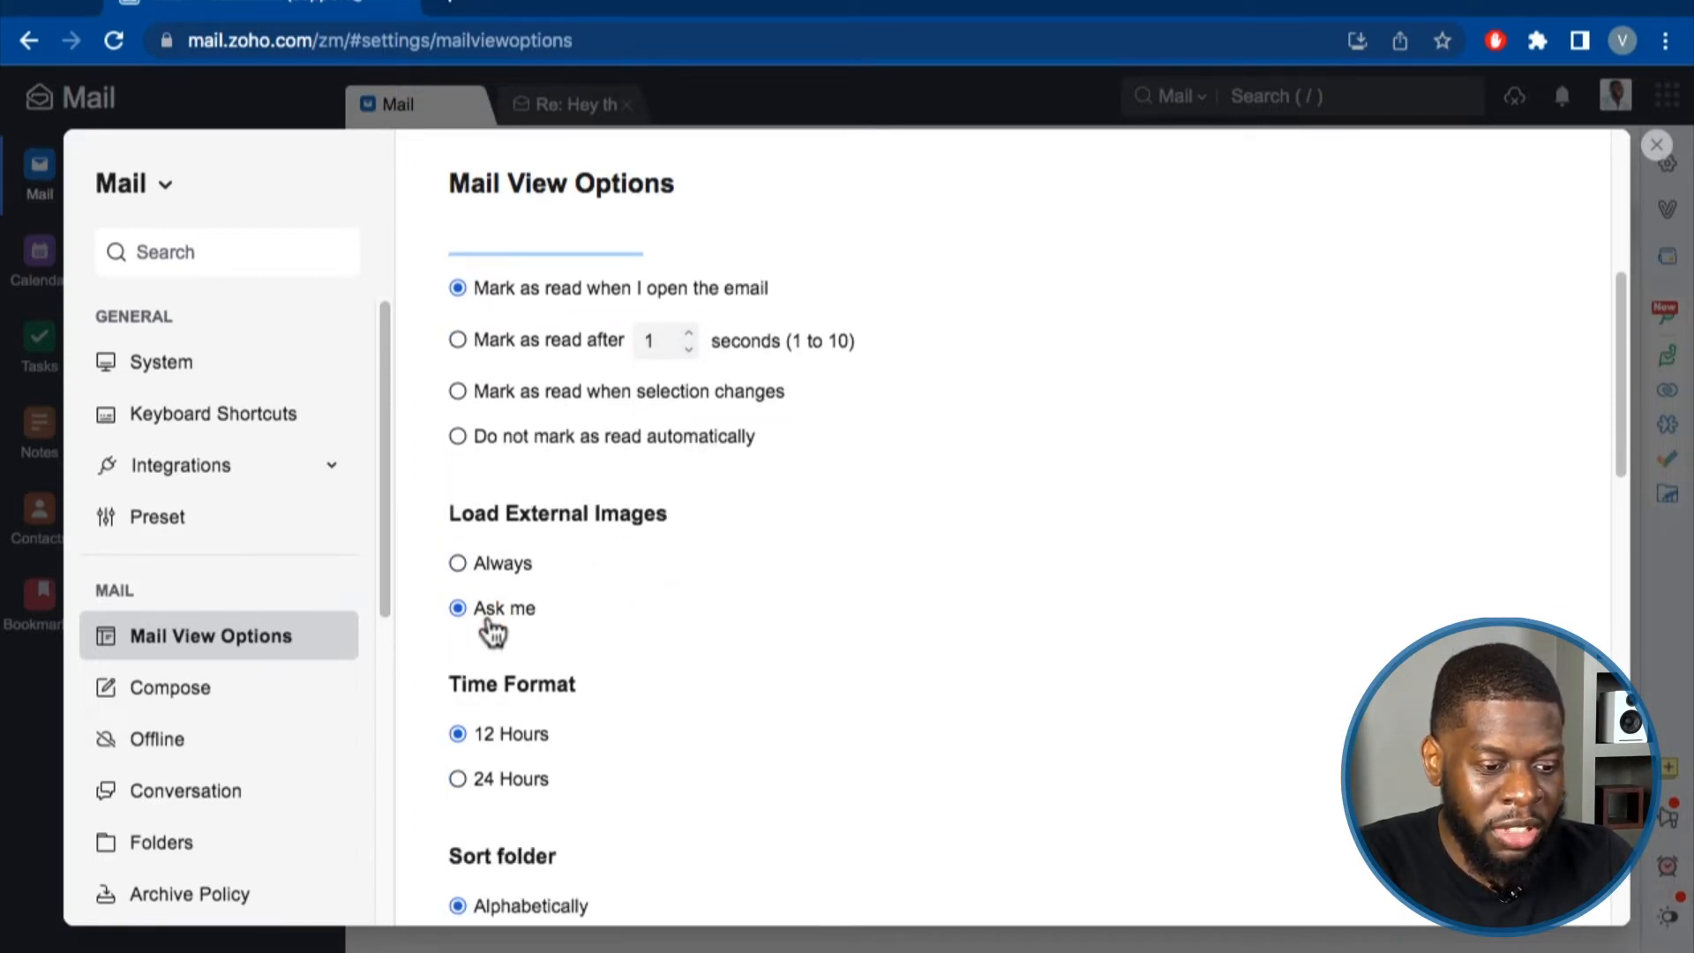
pyautogui.click(458, 565)
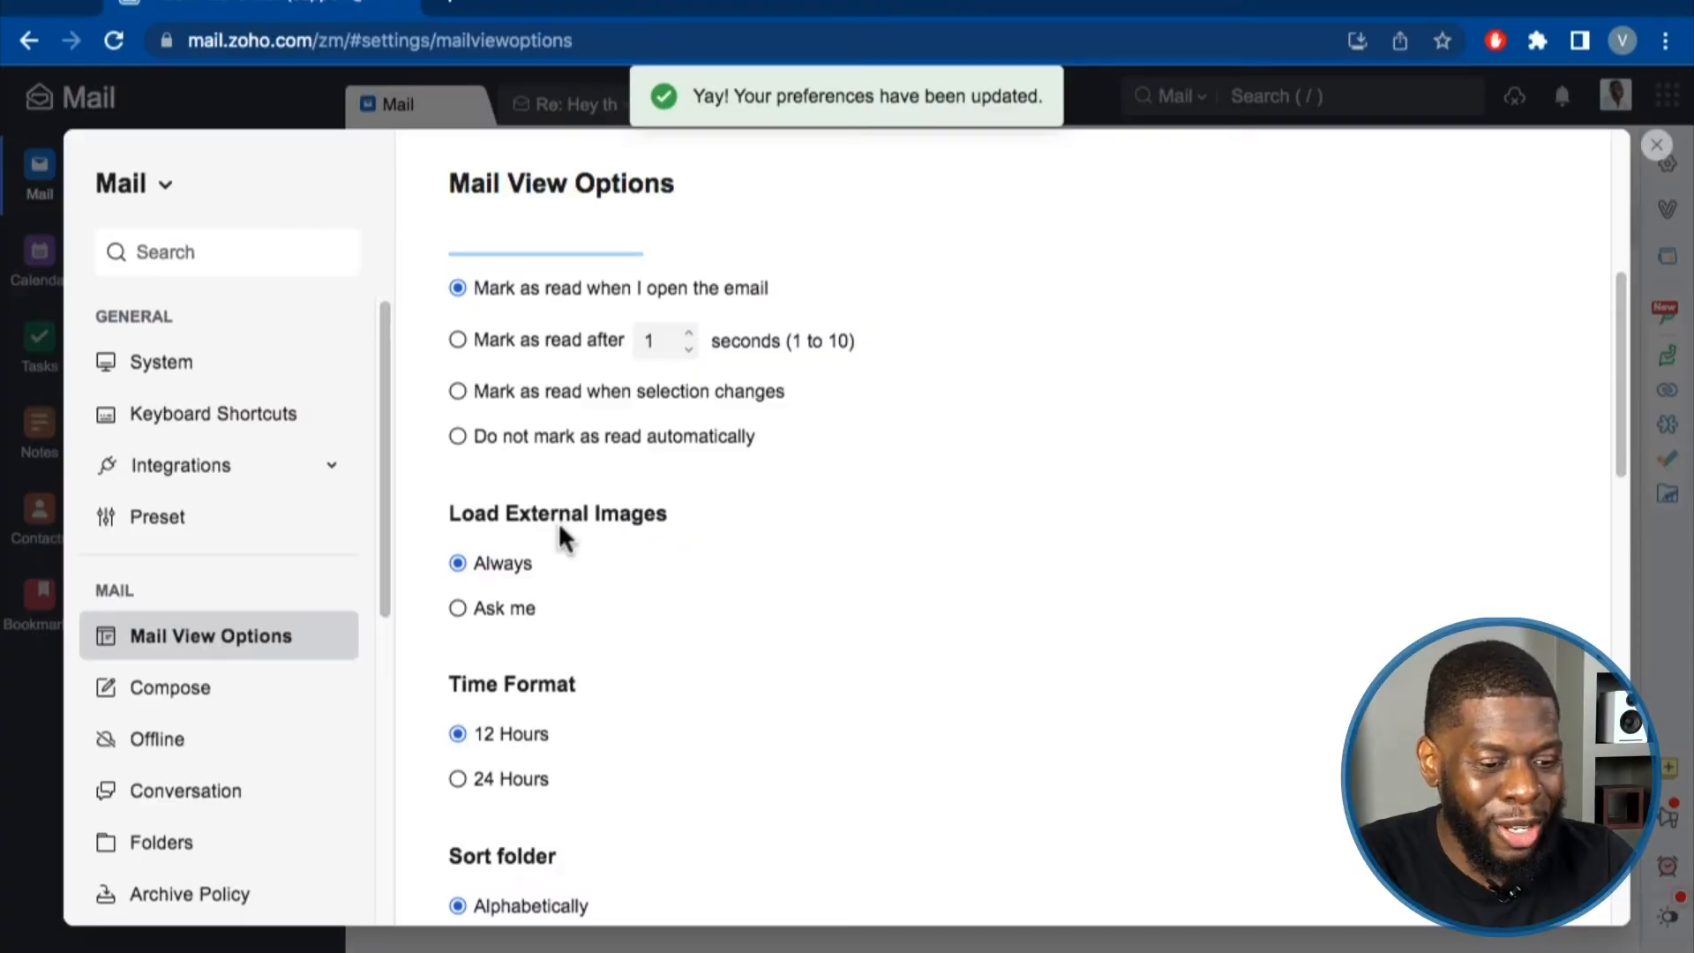
# At the Show/Hide comment box setting, try Show, then settle on Hide comment box.
pyautogui.scroll(-2, 552, 524)
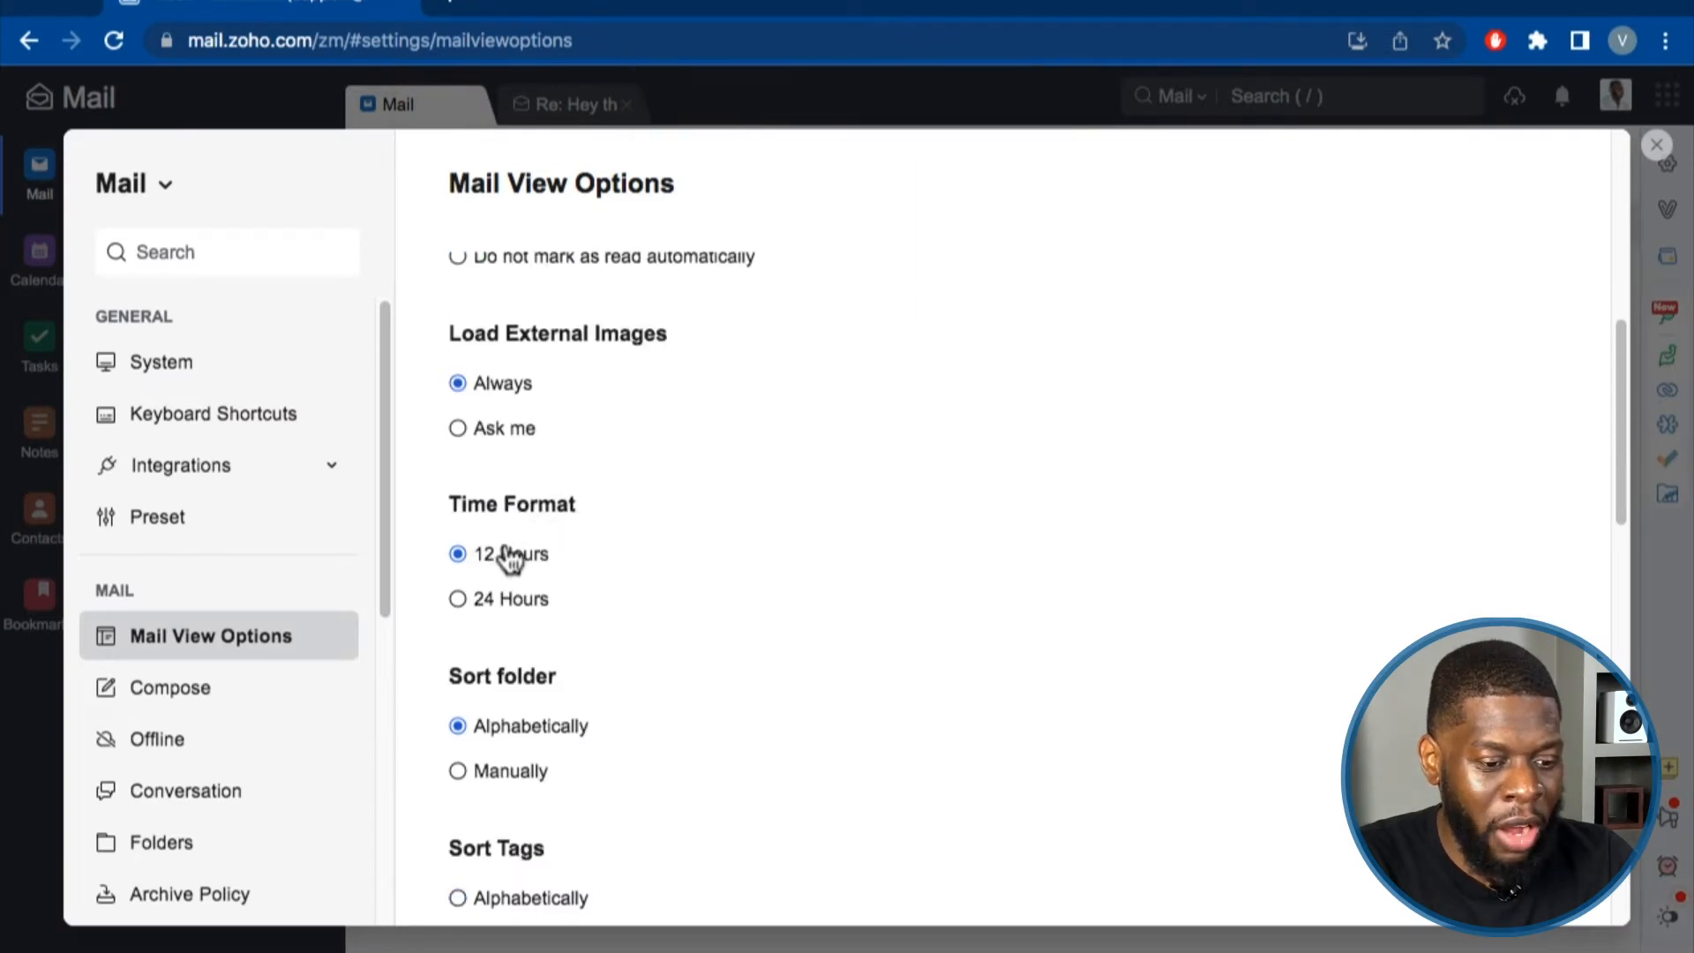
pyautogui.scroll(-1, 501, 550)
pyautogui.scroll(-1, 490, 605)
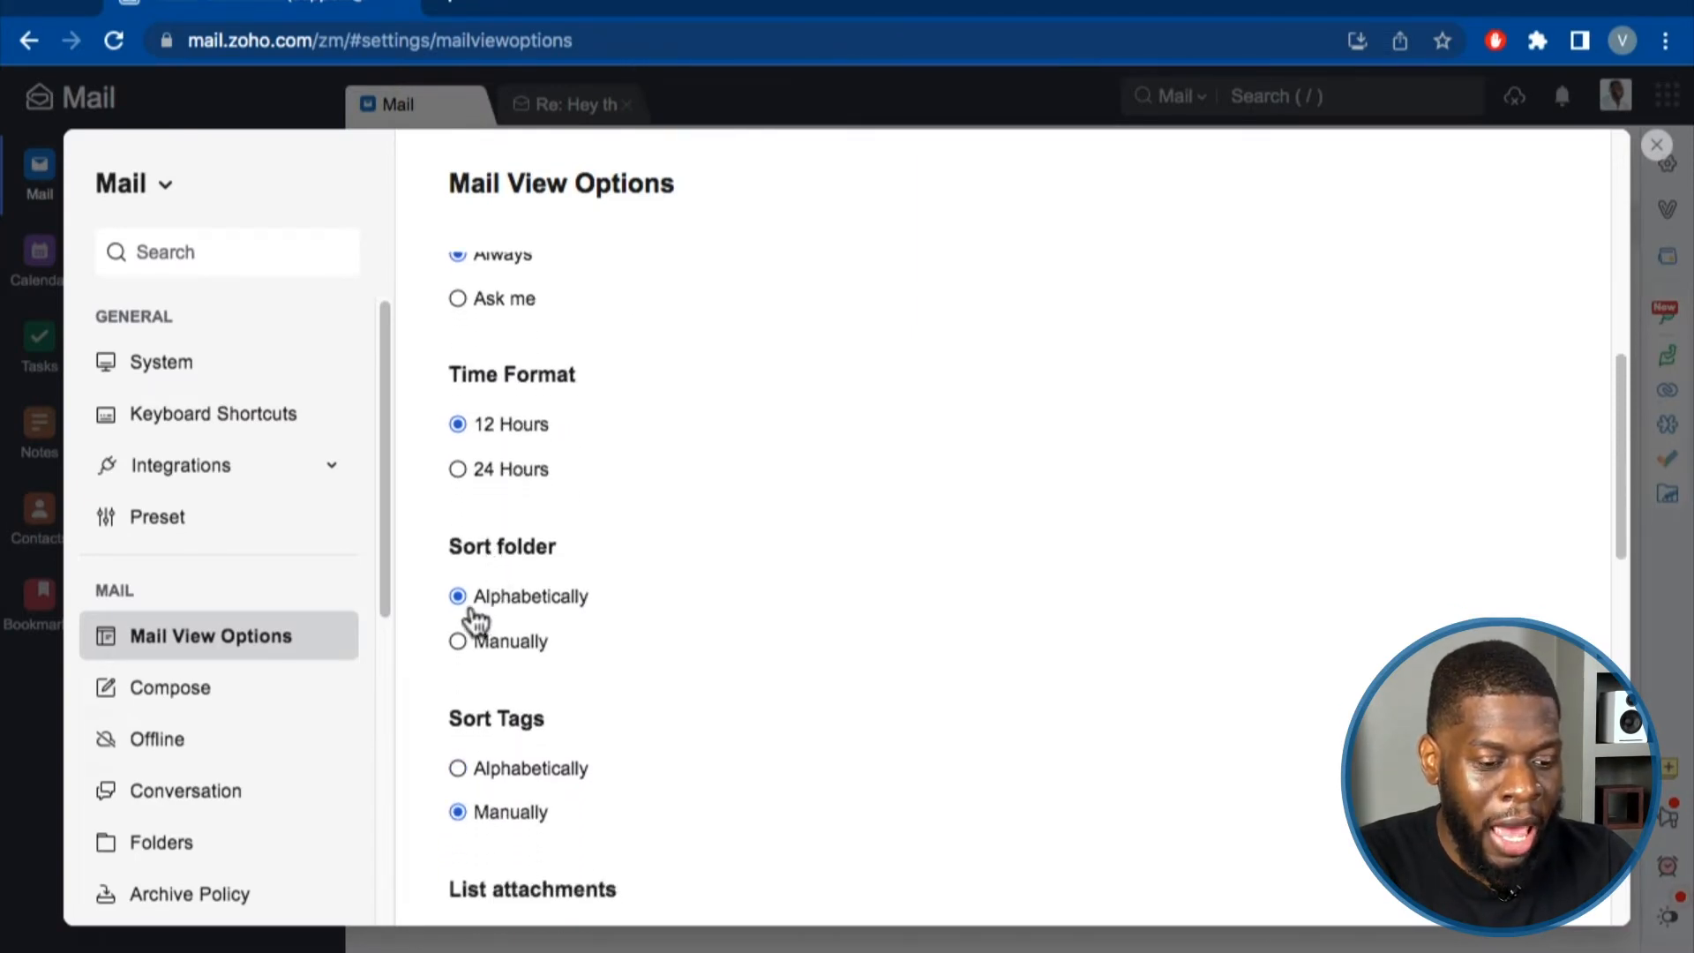
pyautogui.scroll(-2, 512, 600)
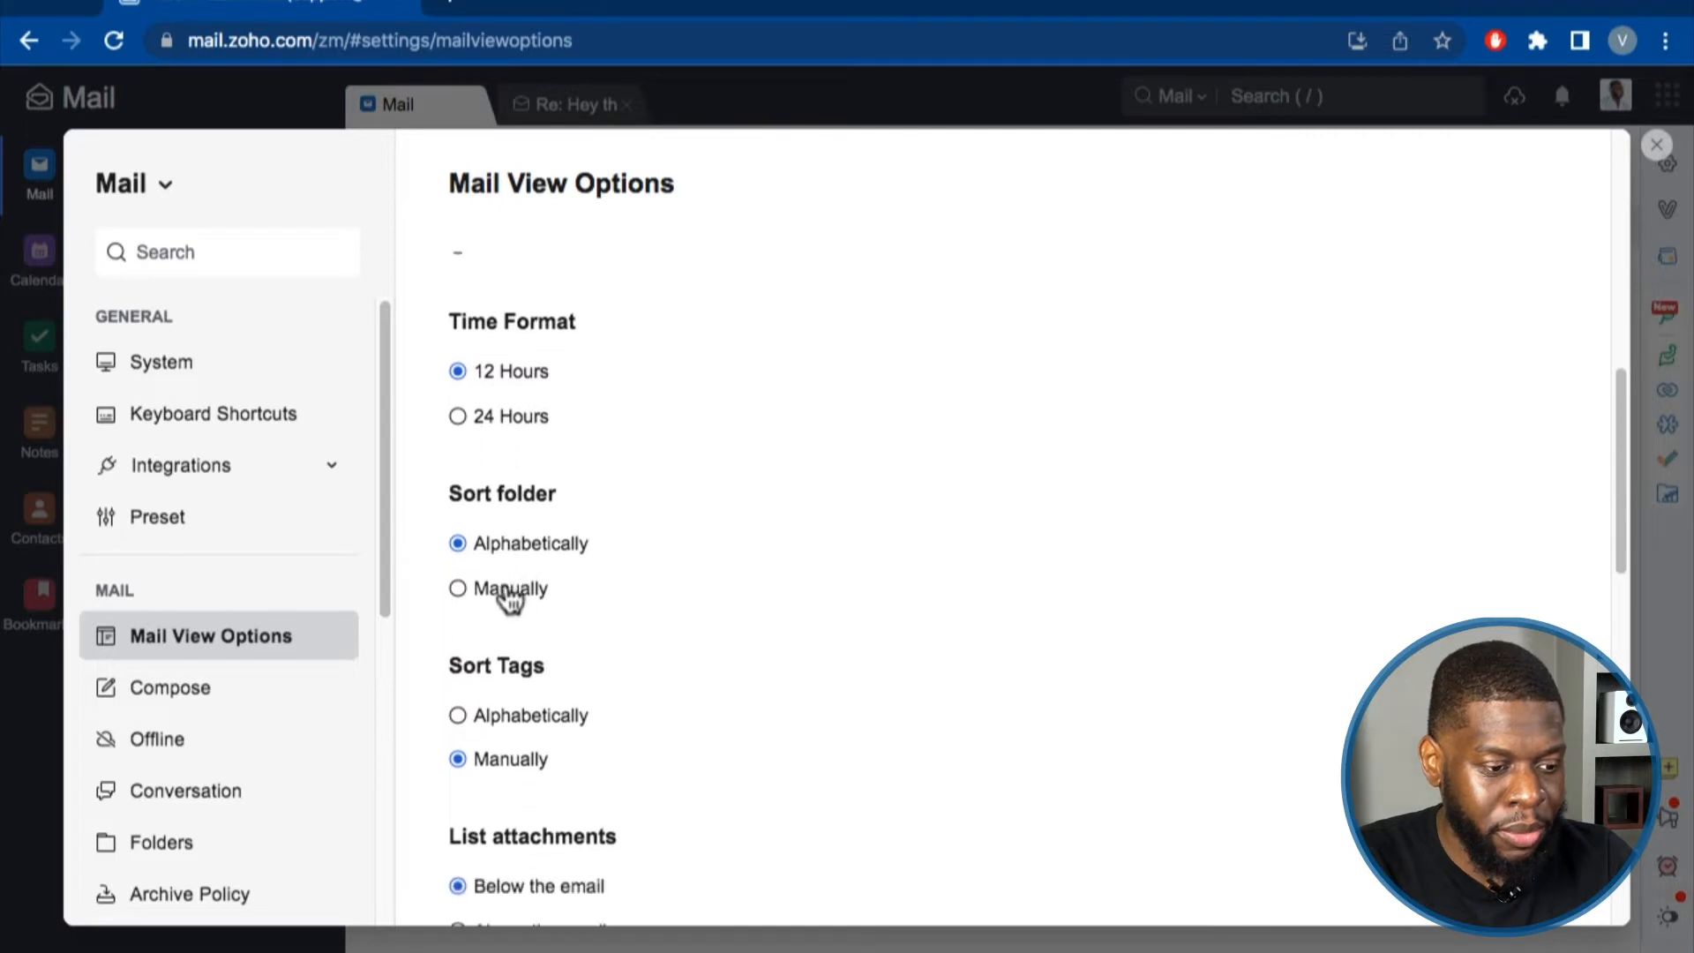
pyautogui.scroll(-1, 499, 635)
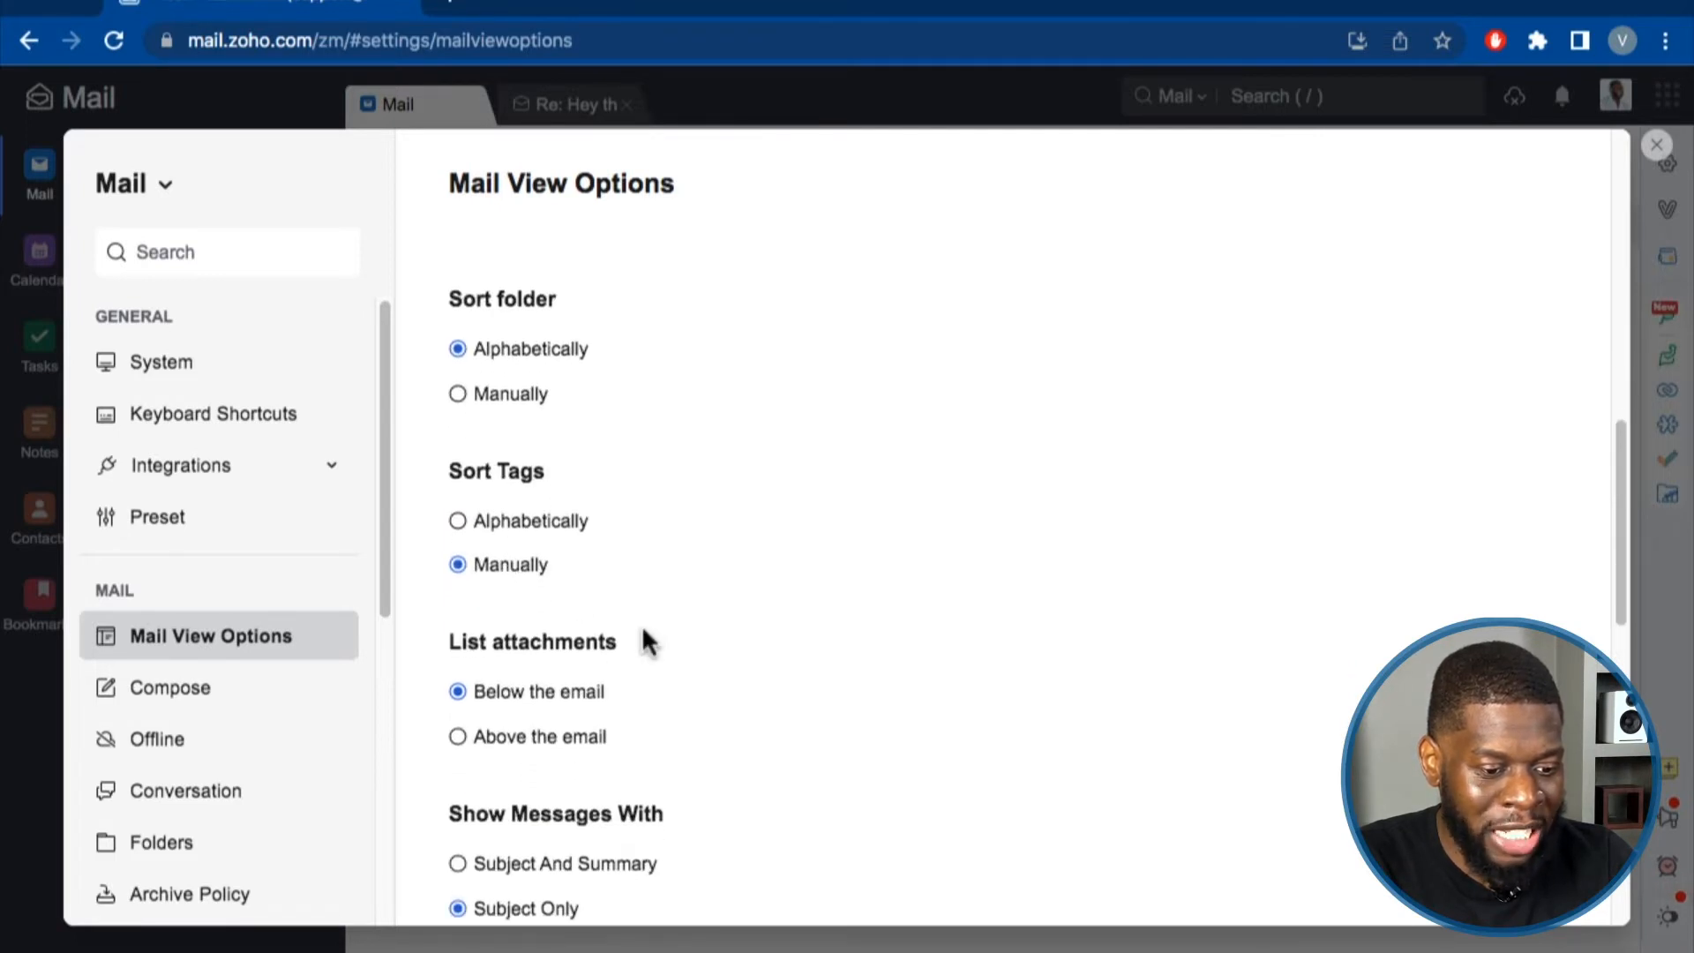
pyautogui.scroll(-1, 522, 655)
pyautogui.scroll(-3, 462, 670)
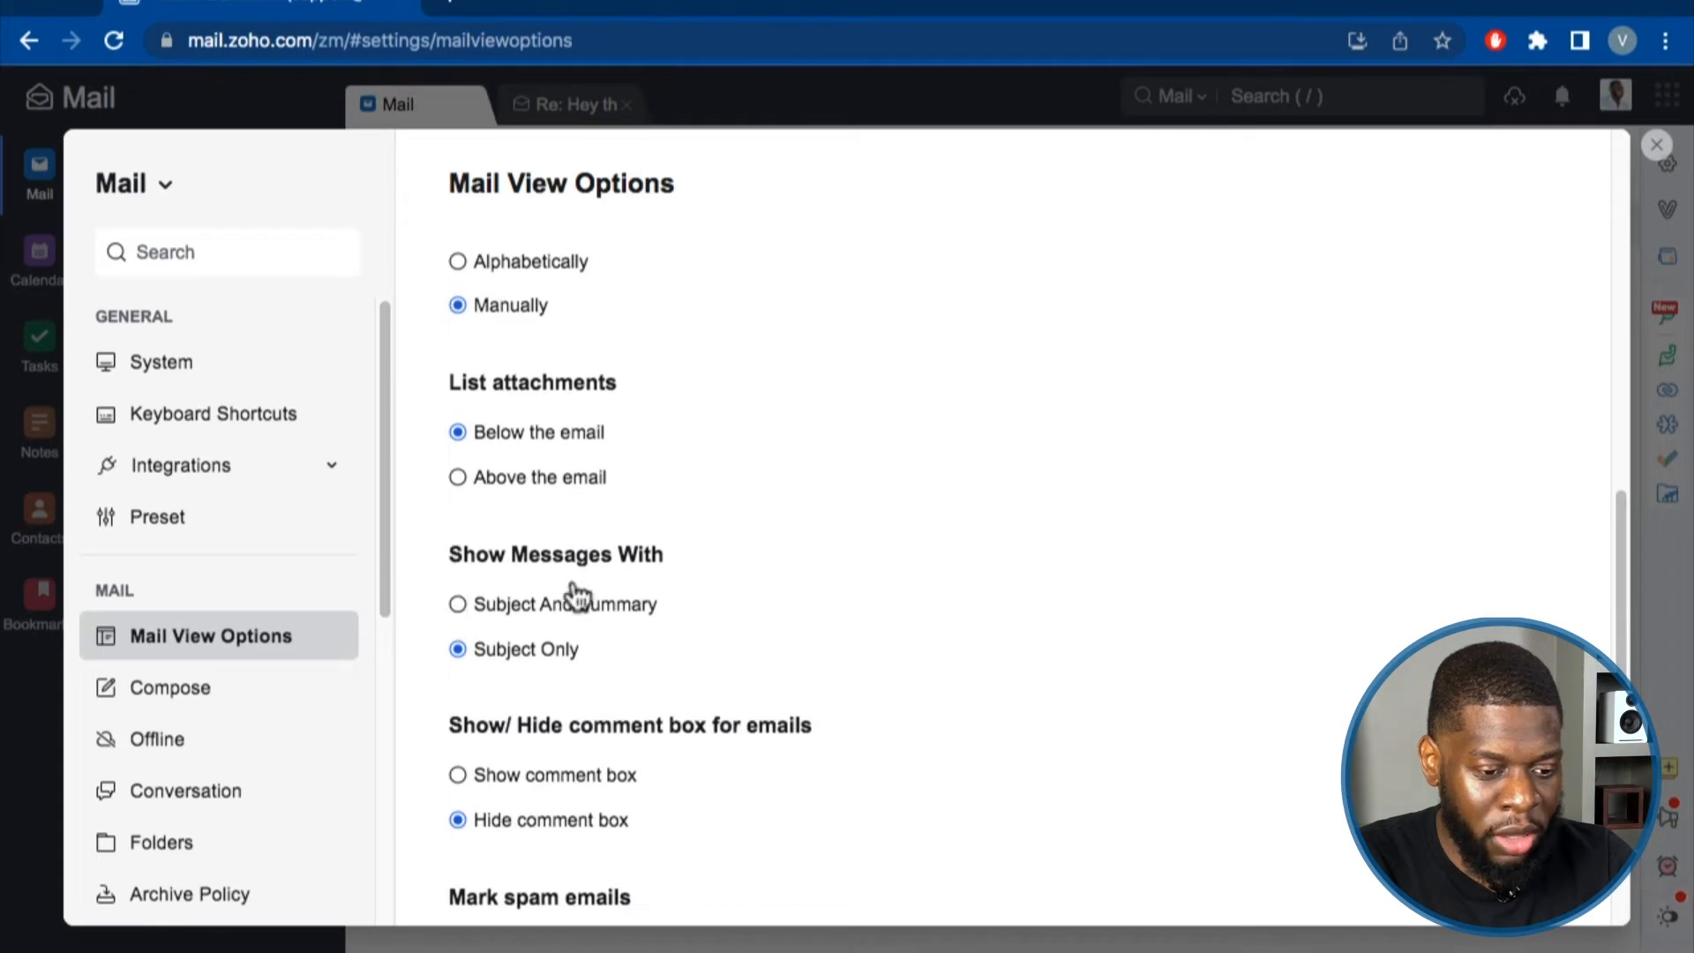
pyautogui.scroll(-1, 575, 596)
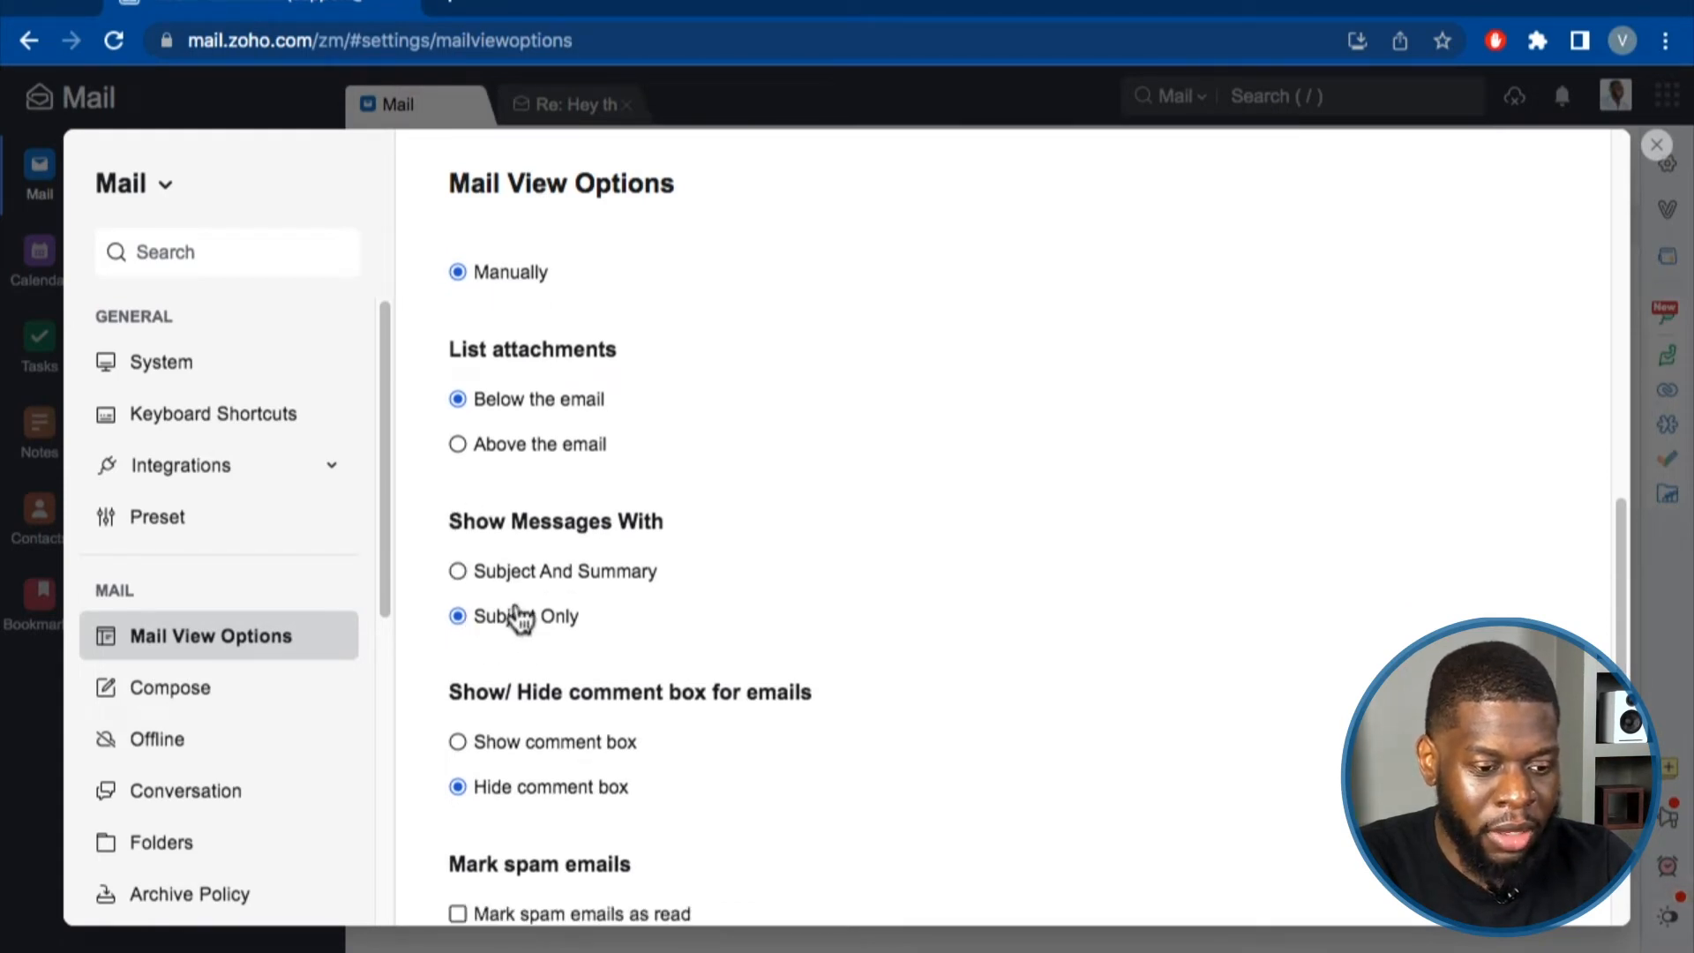
pyautogui.scroll(-3, 591, 619)
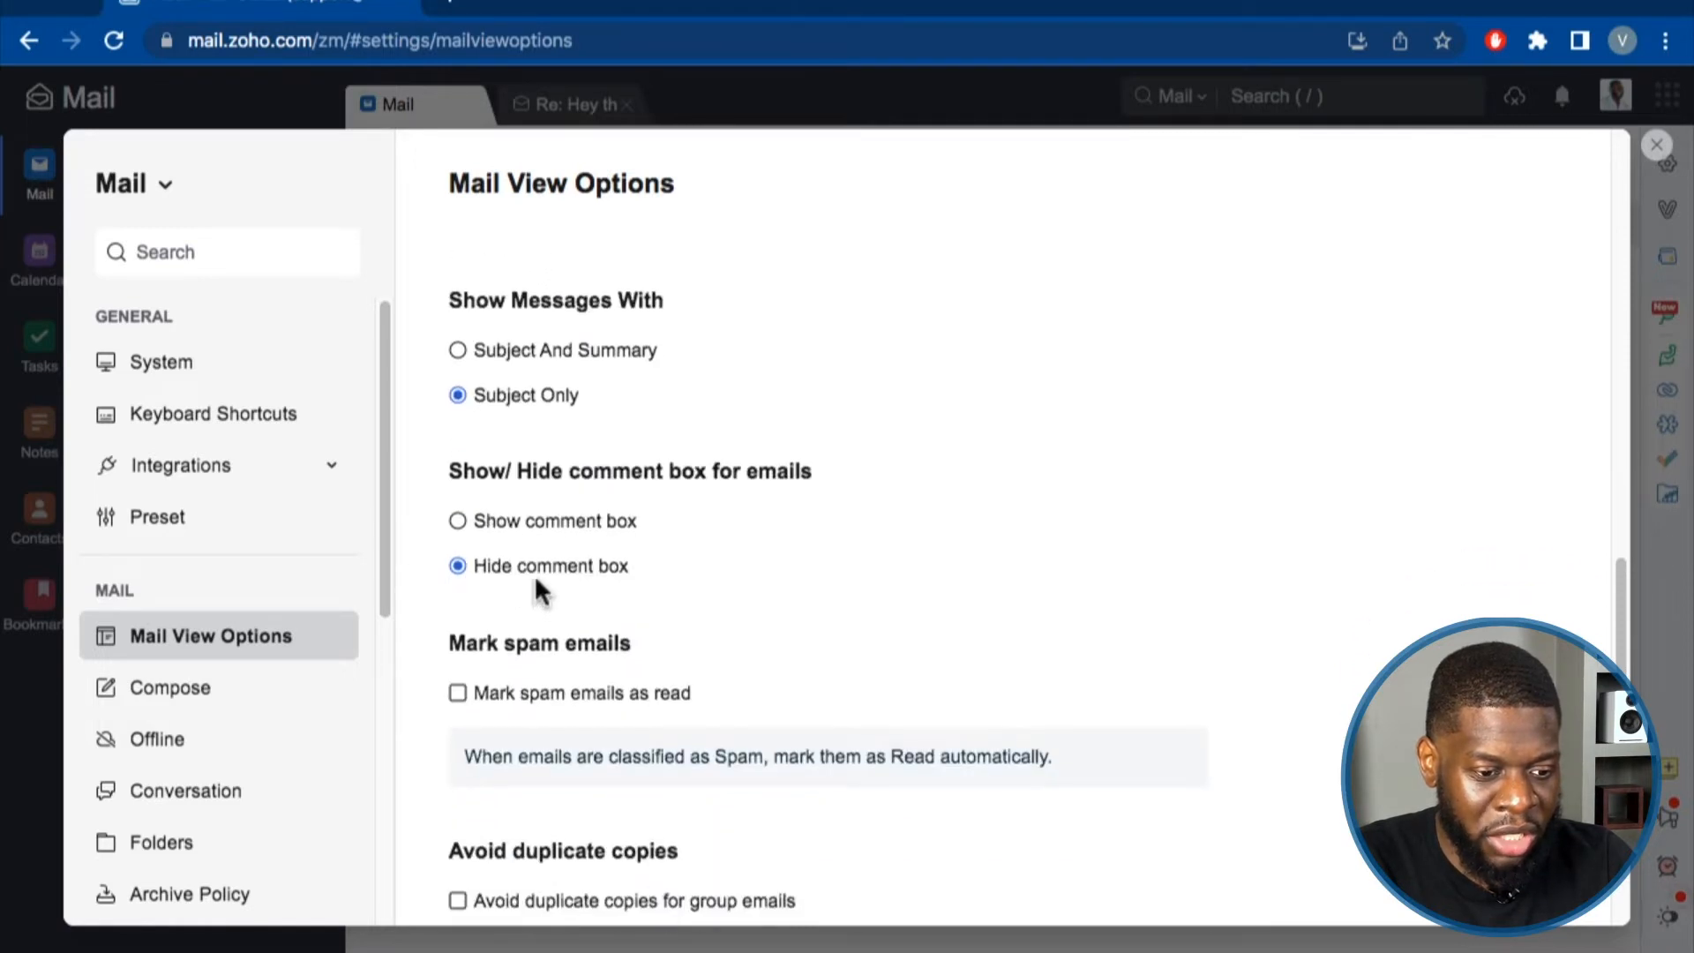
pyautogui.moveTo(447, 467); pyautogui.dragTo(812, 472)
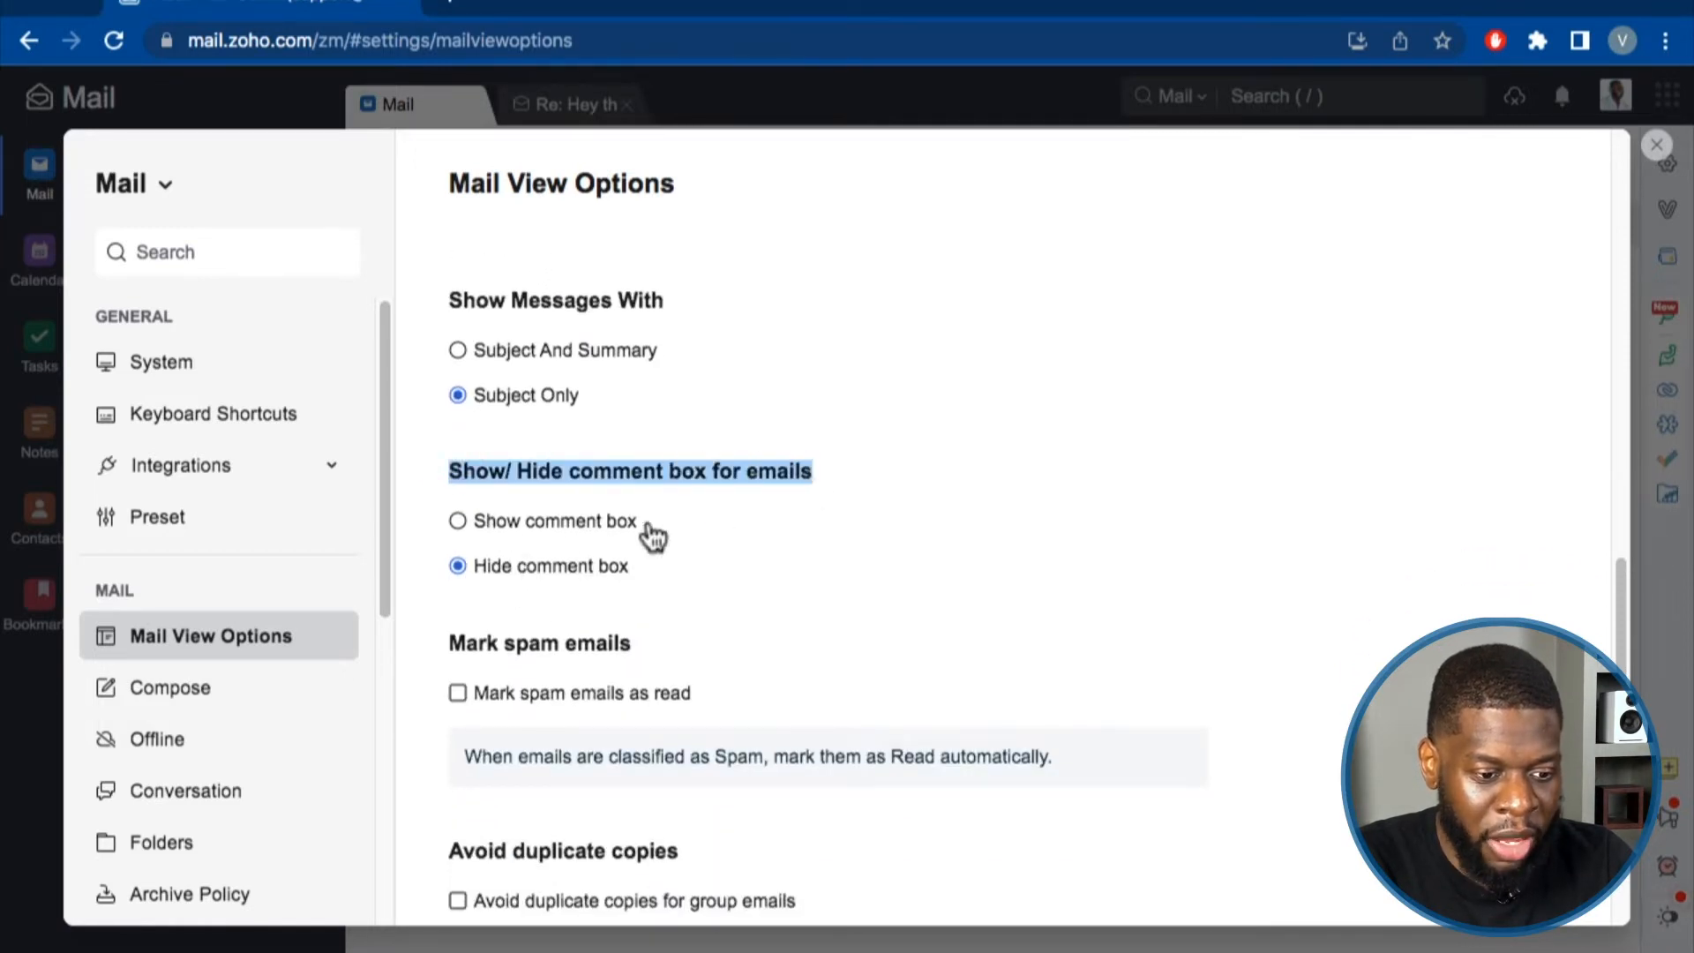
pyautogui.click(572, 531)
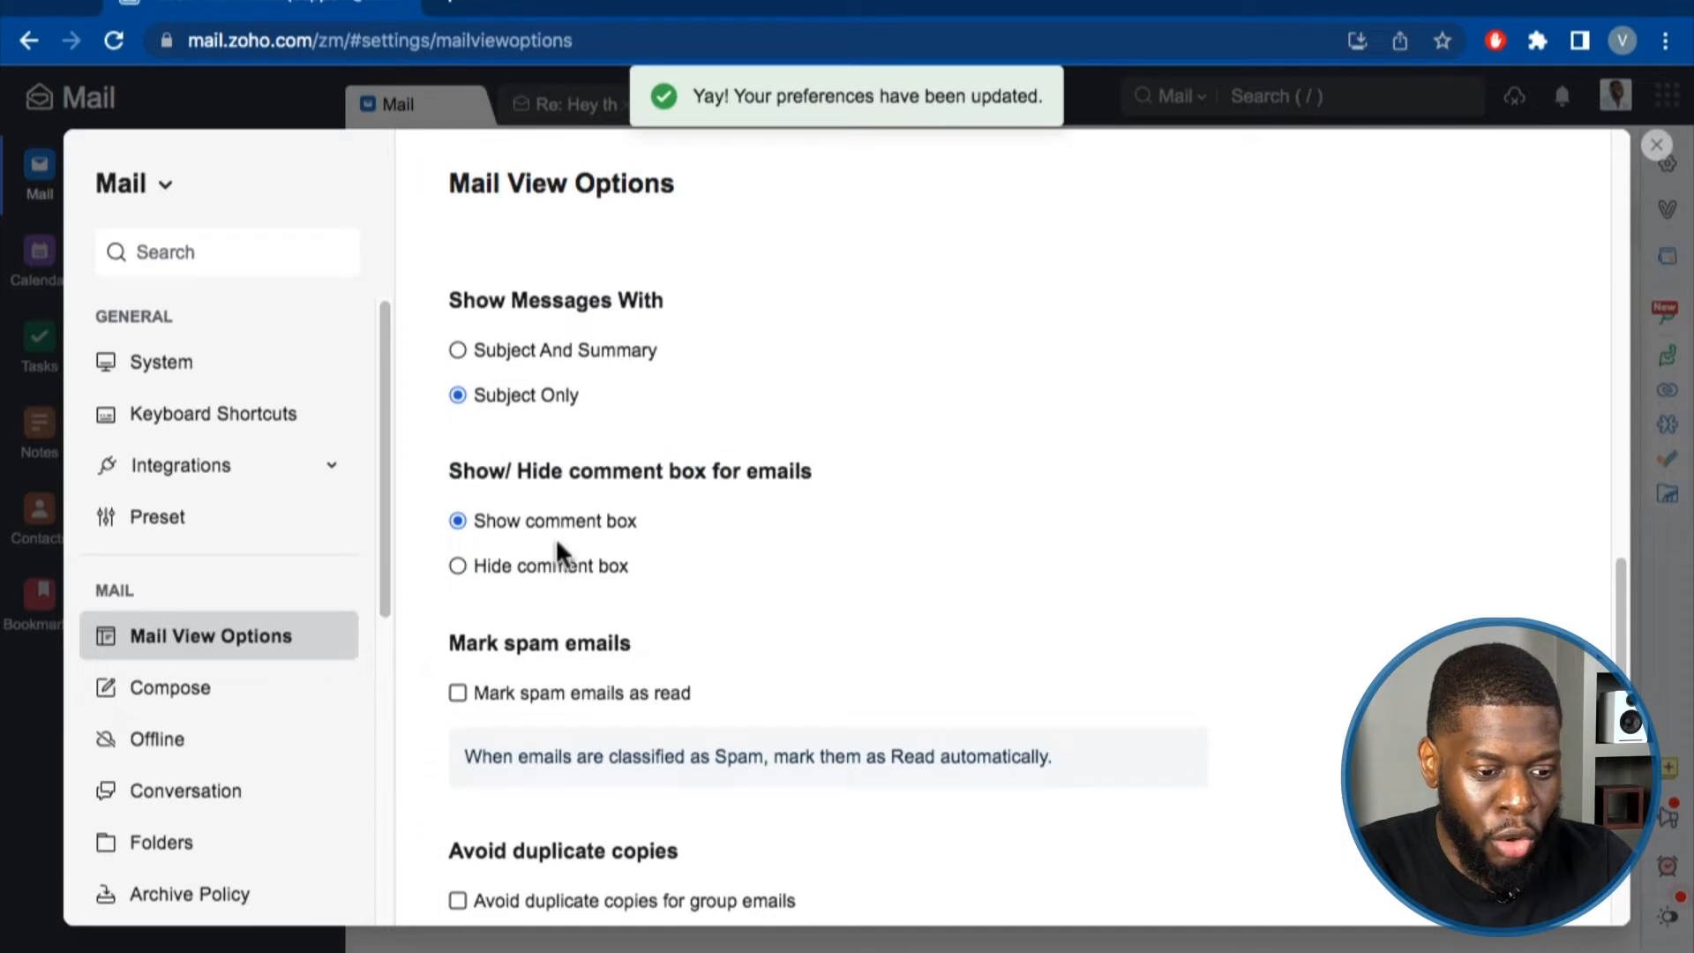
pyautogui.click(549, 569)
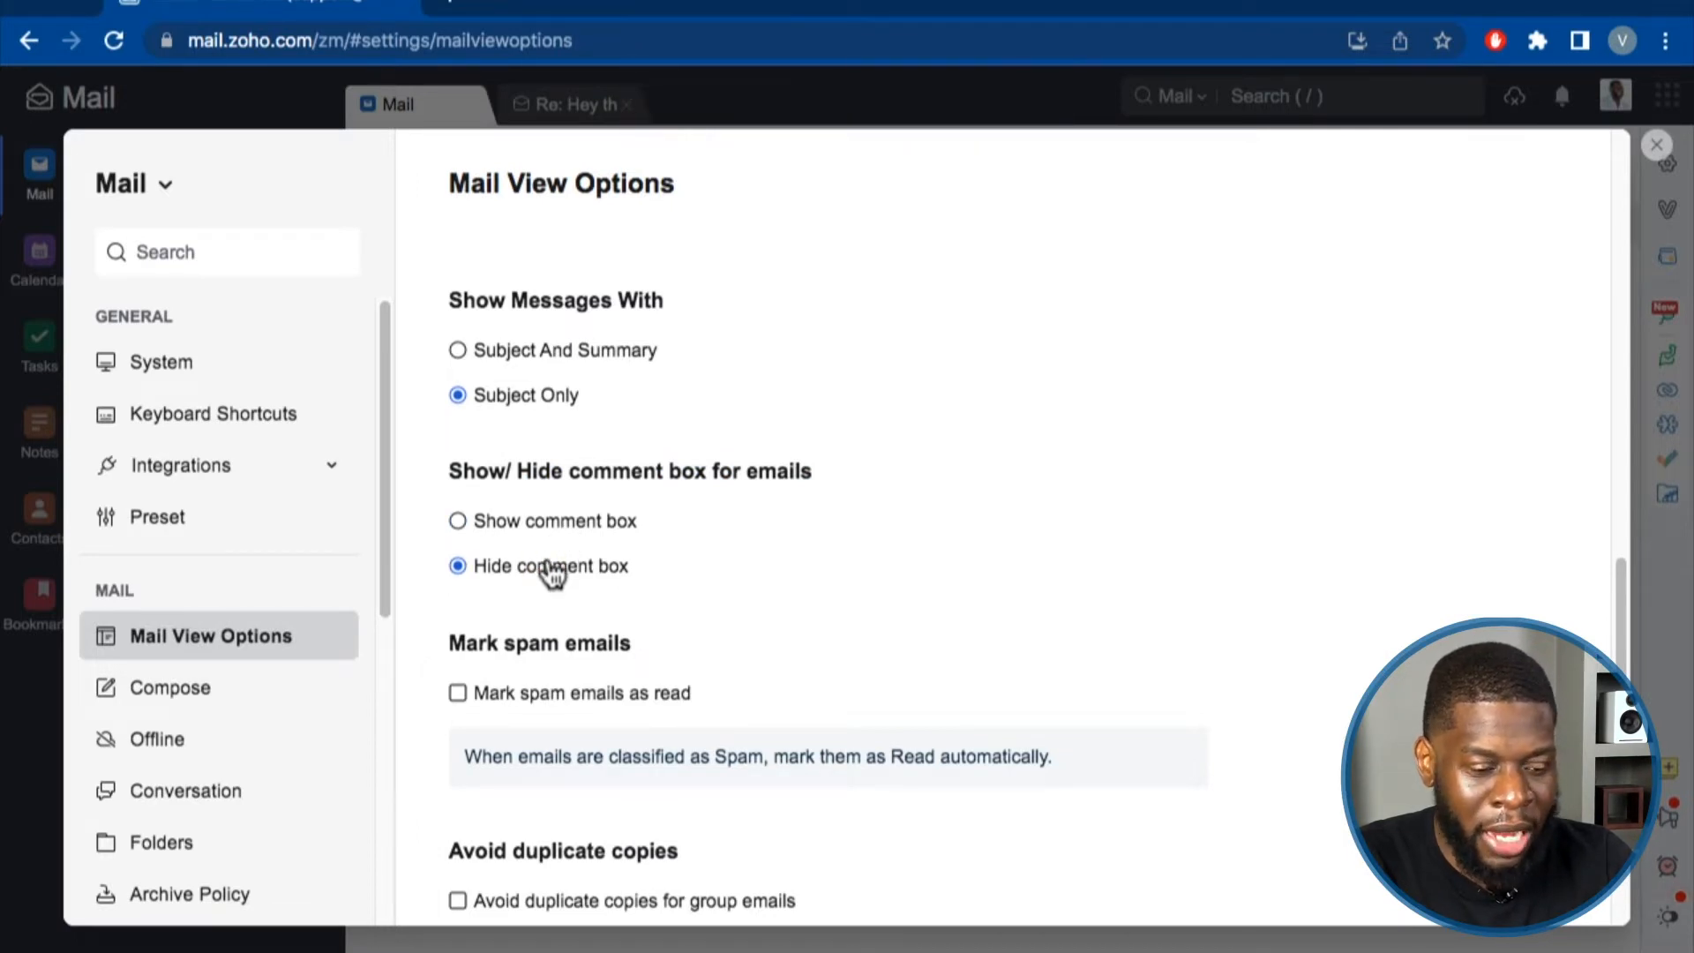
pyautogui.scroll(-2, 553, 576)
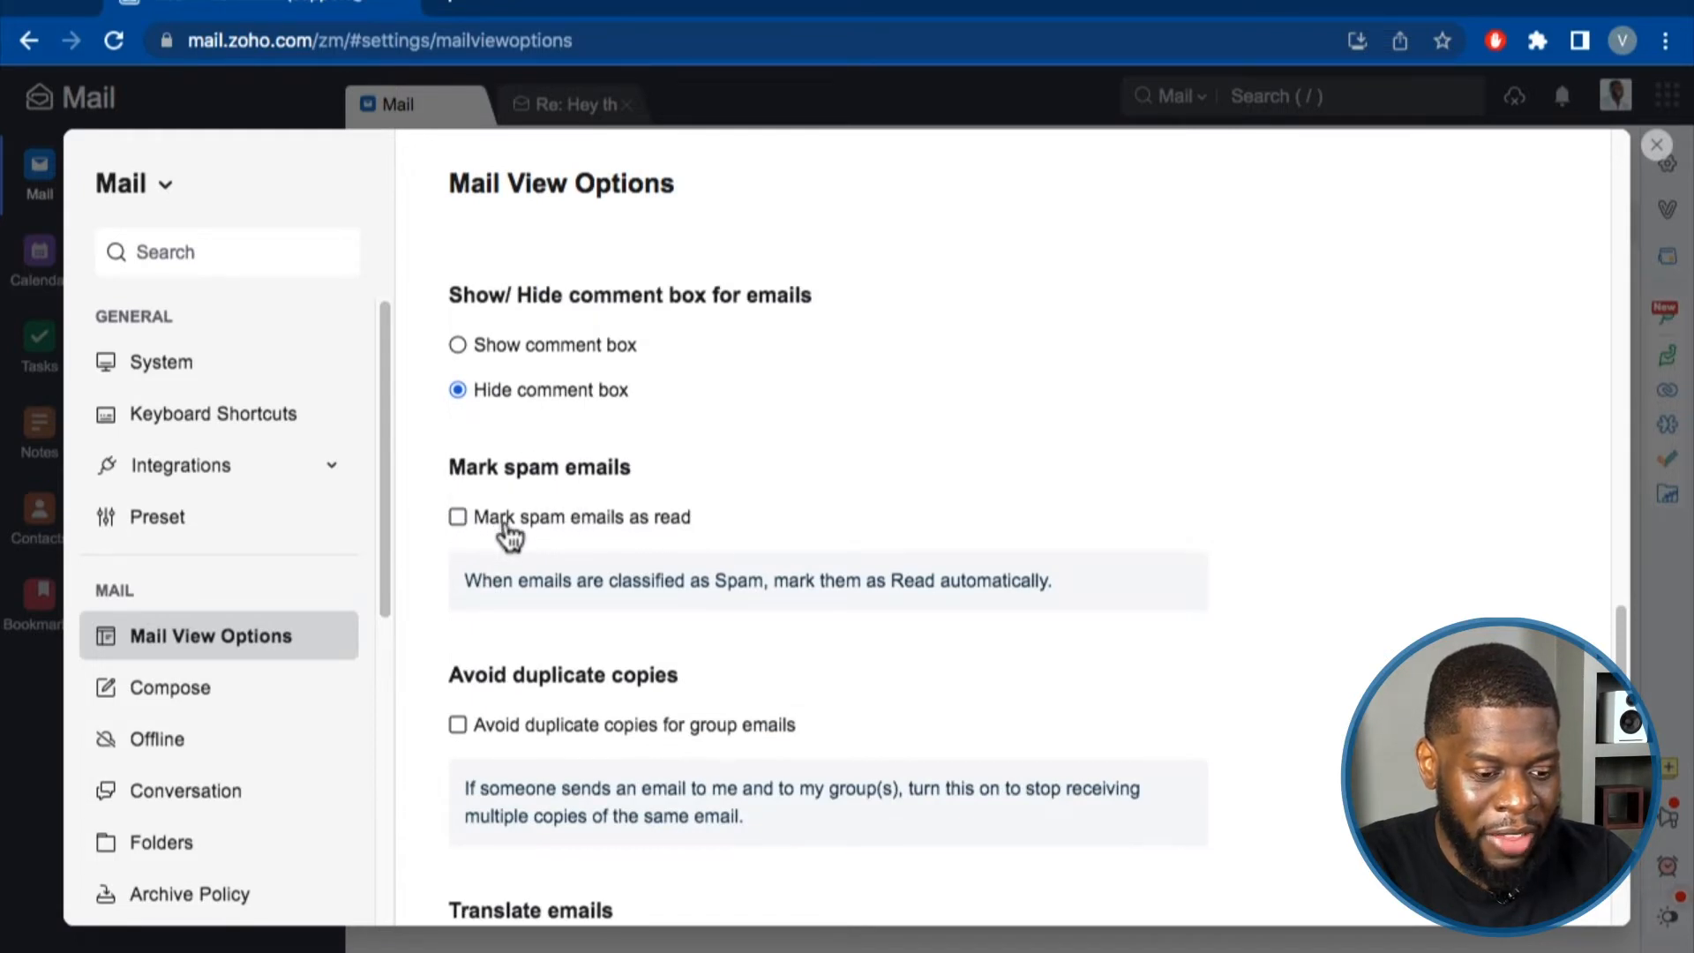
# Toggle 'Group emails based on time' so grouping by received time stays on and saves.
pyautogui.scroll(-3, 510, 535)
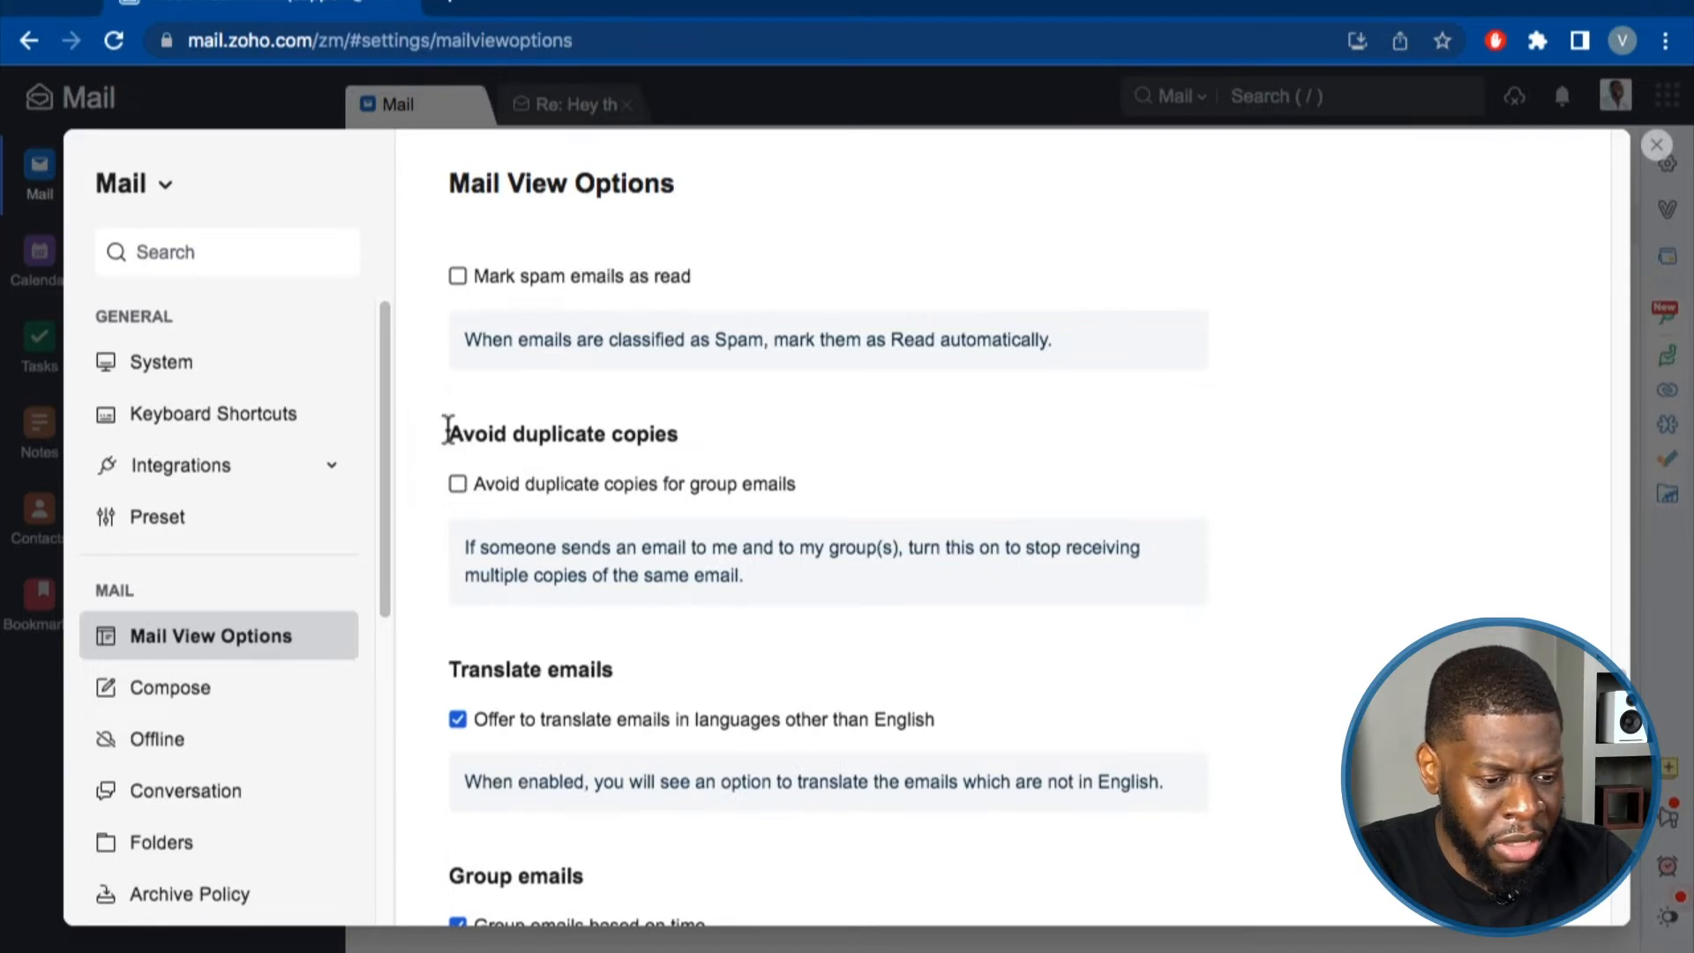
pyautogui.scroll(-1, 459, 431)
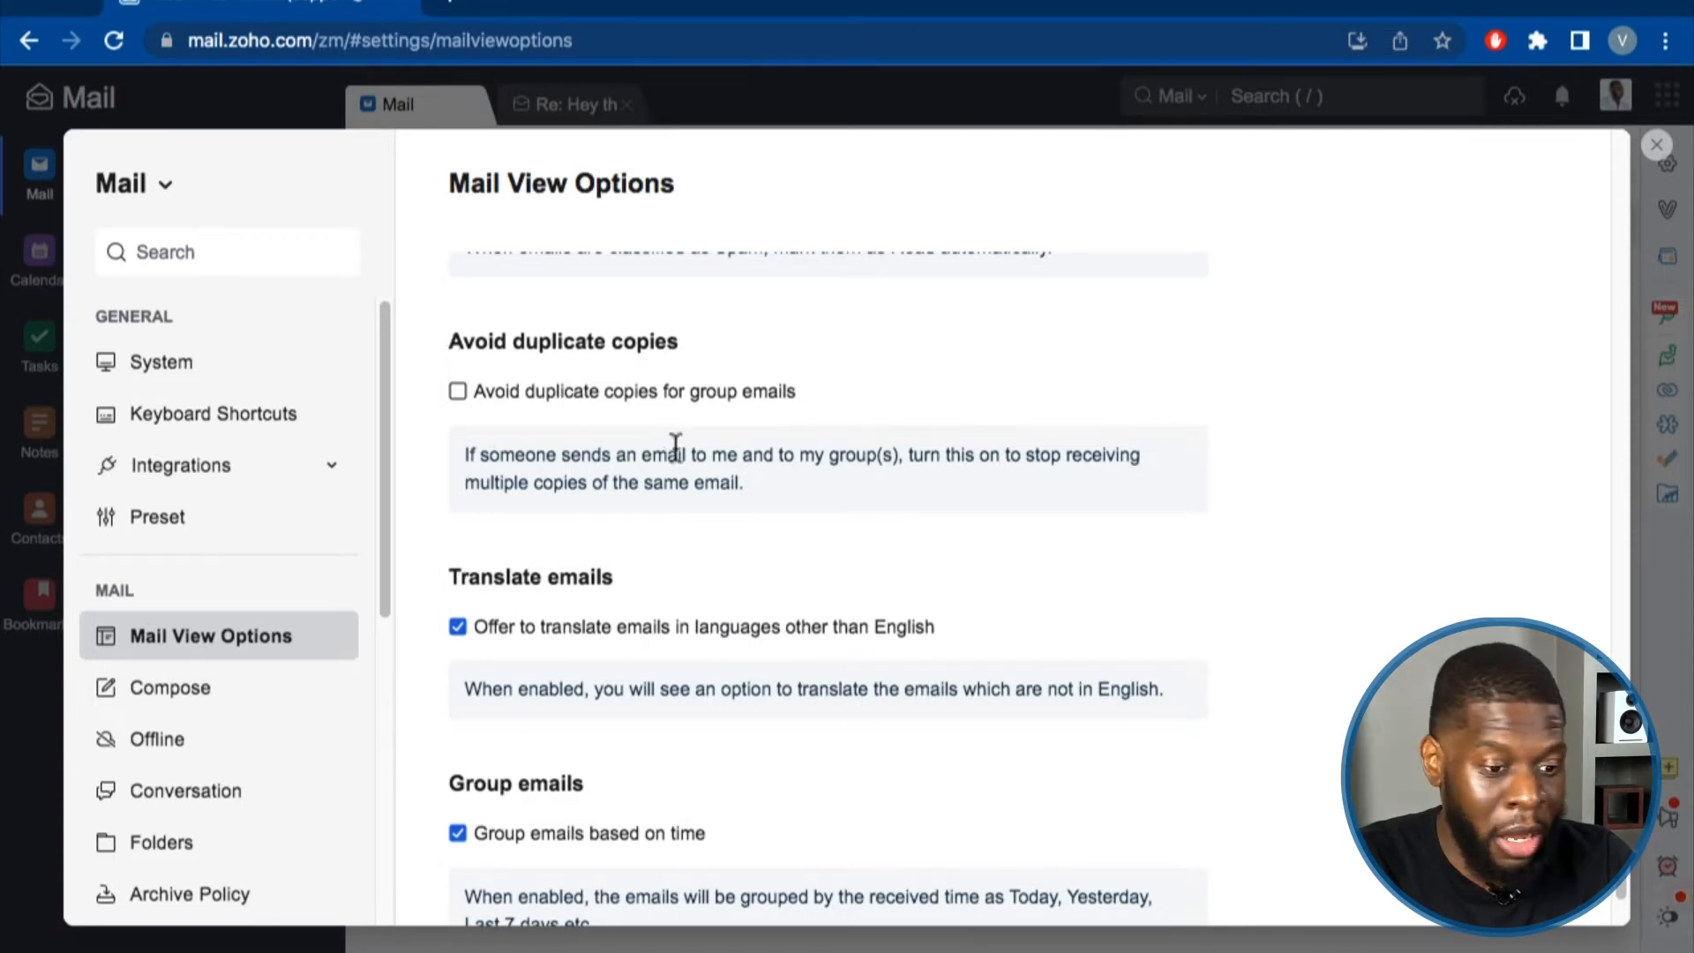
pyautogui.scroll(-1, 785, 513)
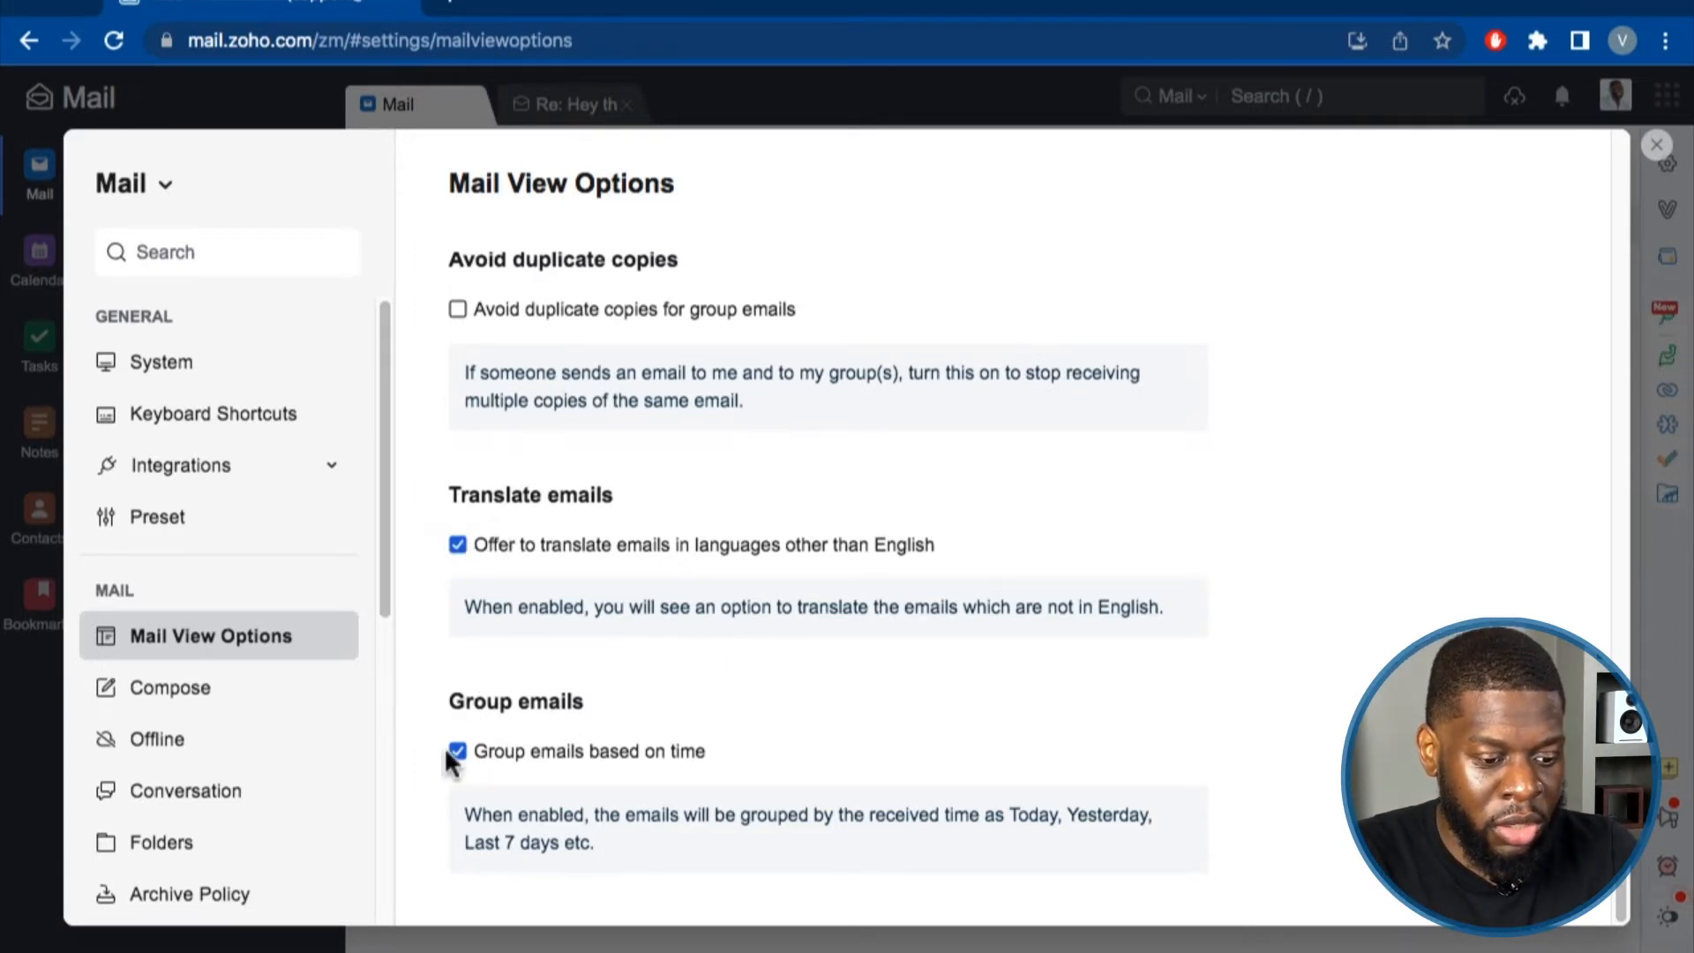
pyautogui.click(482, 750)
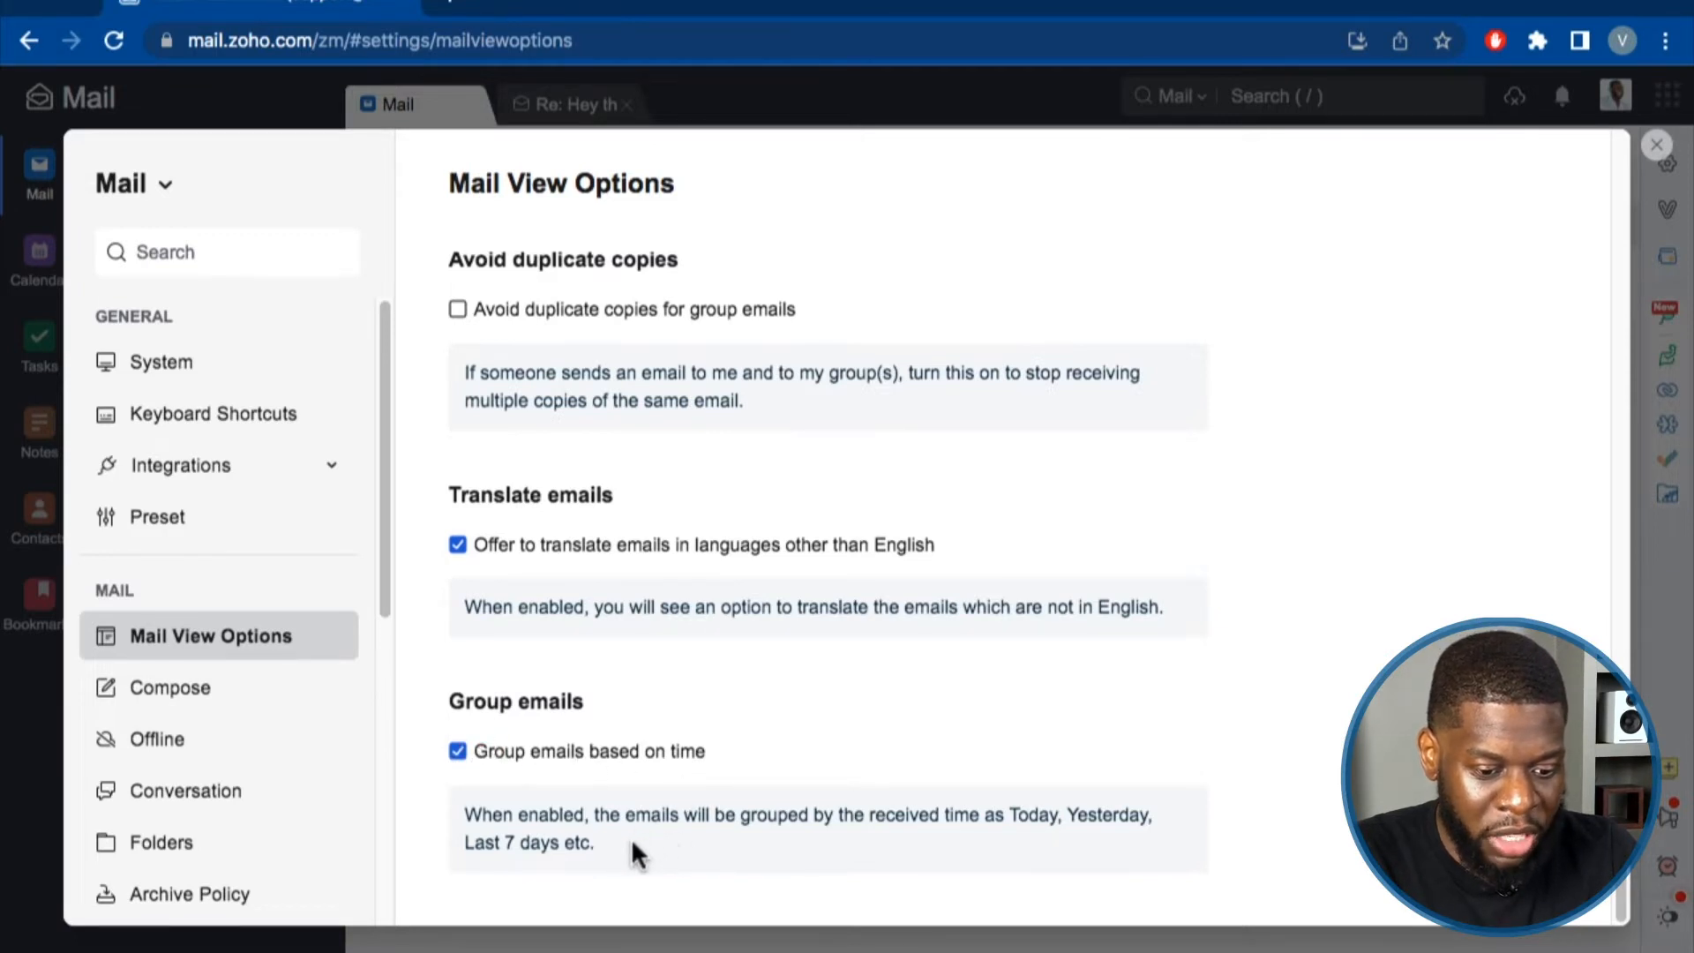
pyautogui.moveTo(596, 840); pyautogui.dragTo(470, 822)
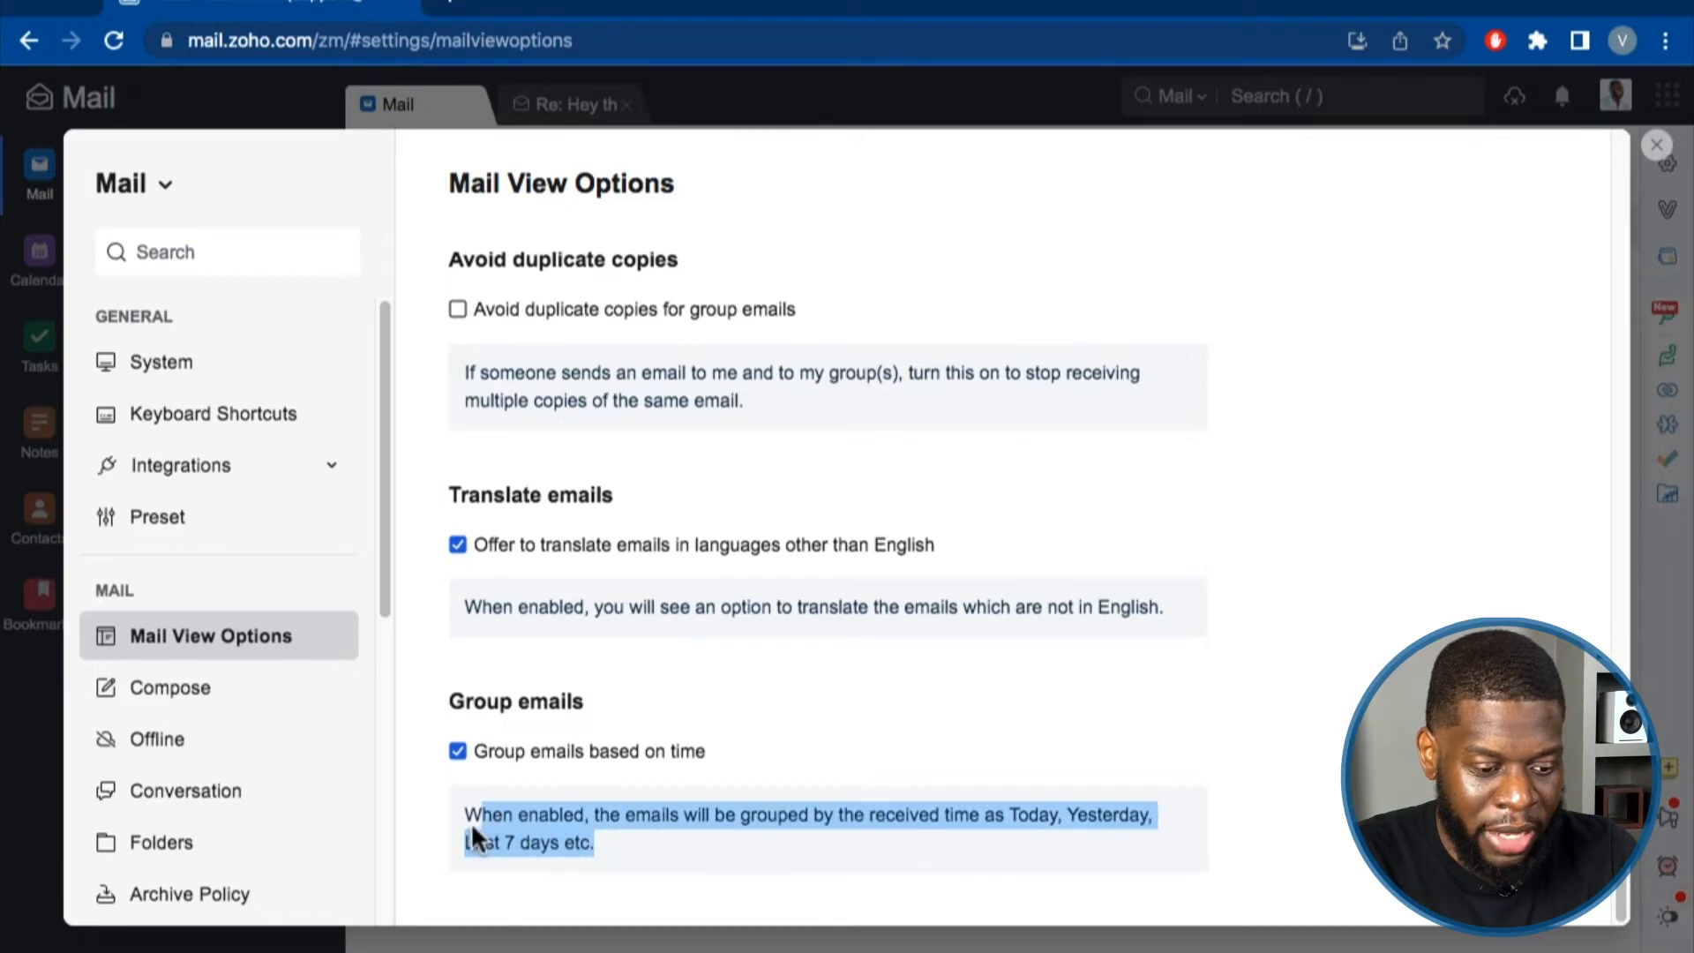
pyautogui.click(457, 752)
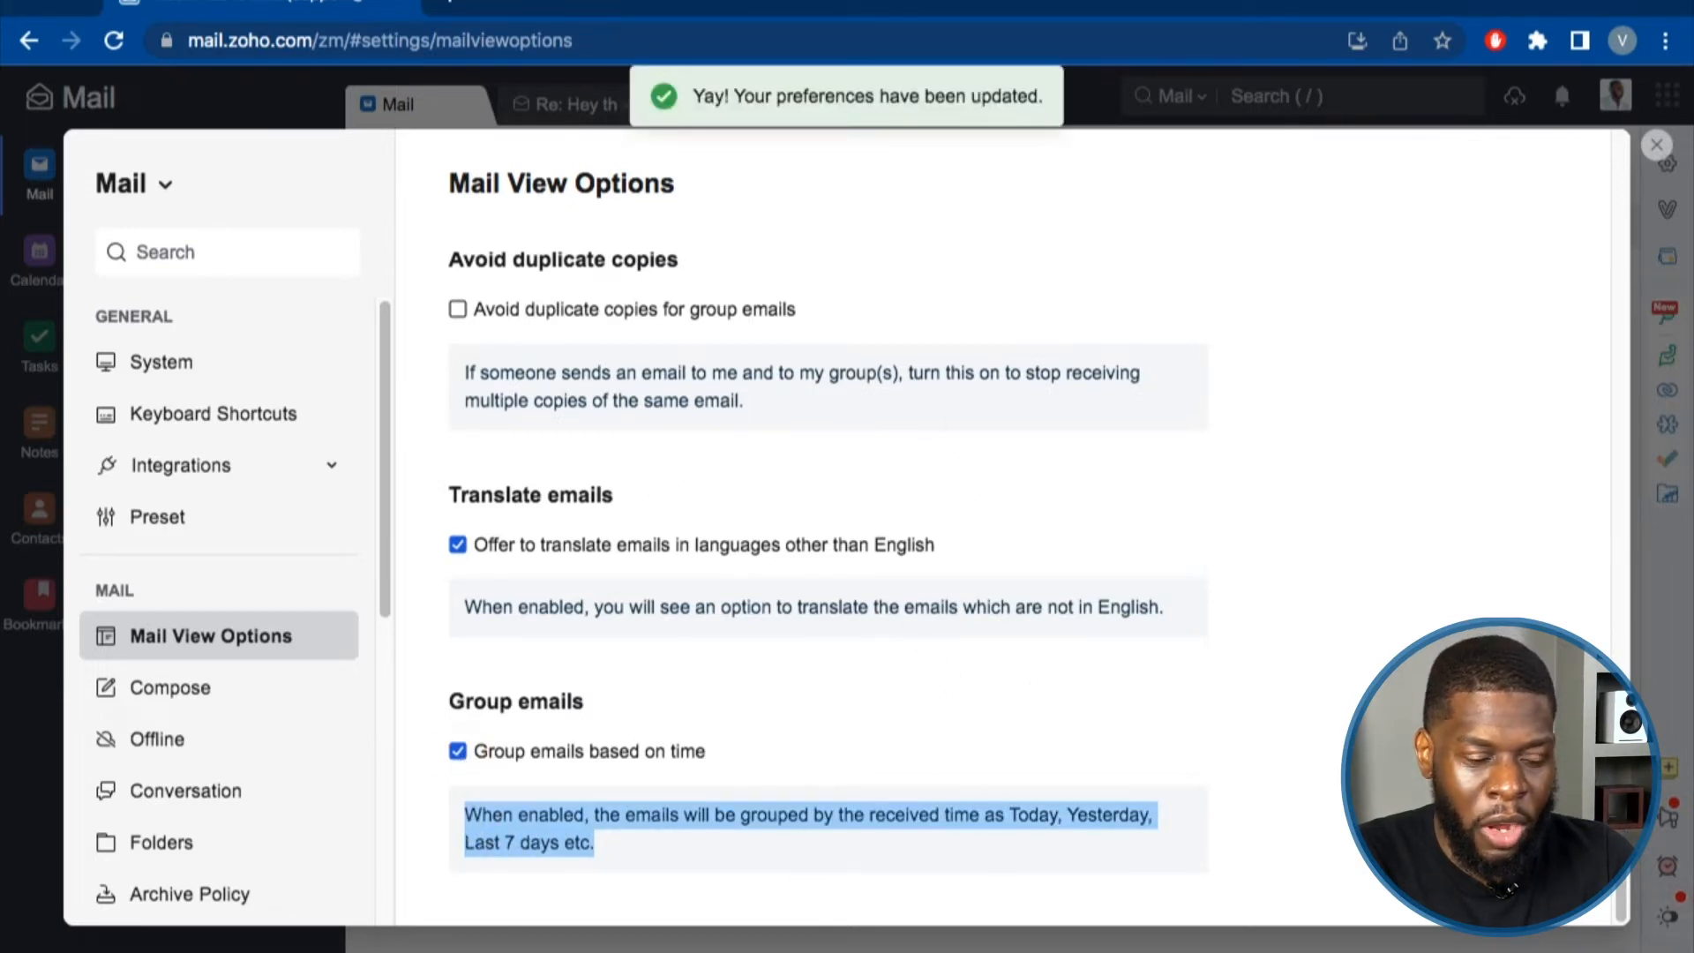
# Open the Compose settings briefly, then close settings to return to the inbox.
pyautogui.click(249, 689)
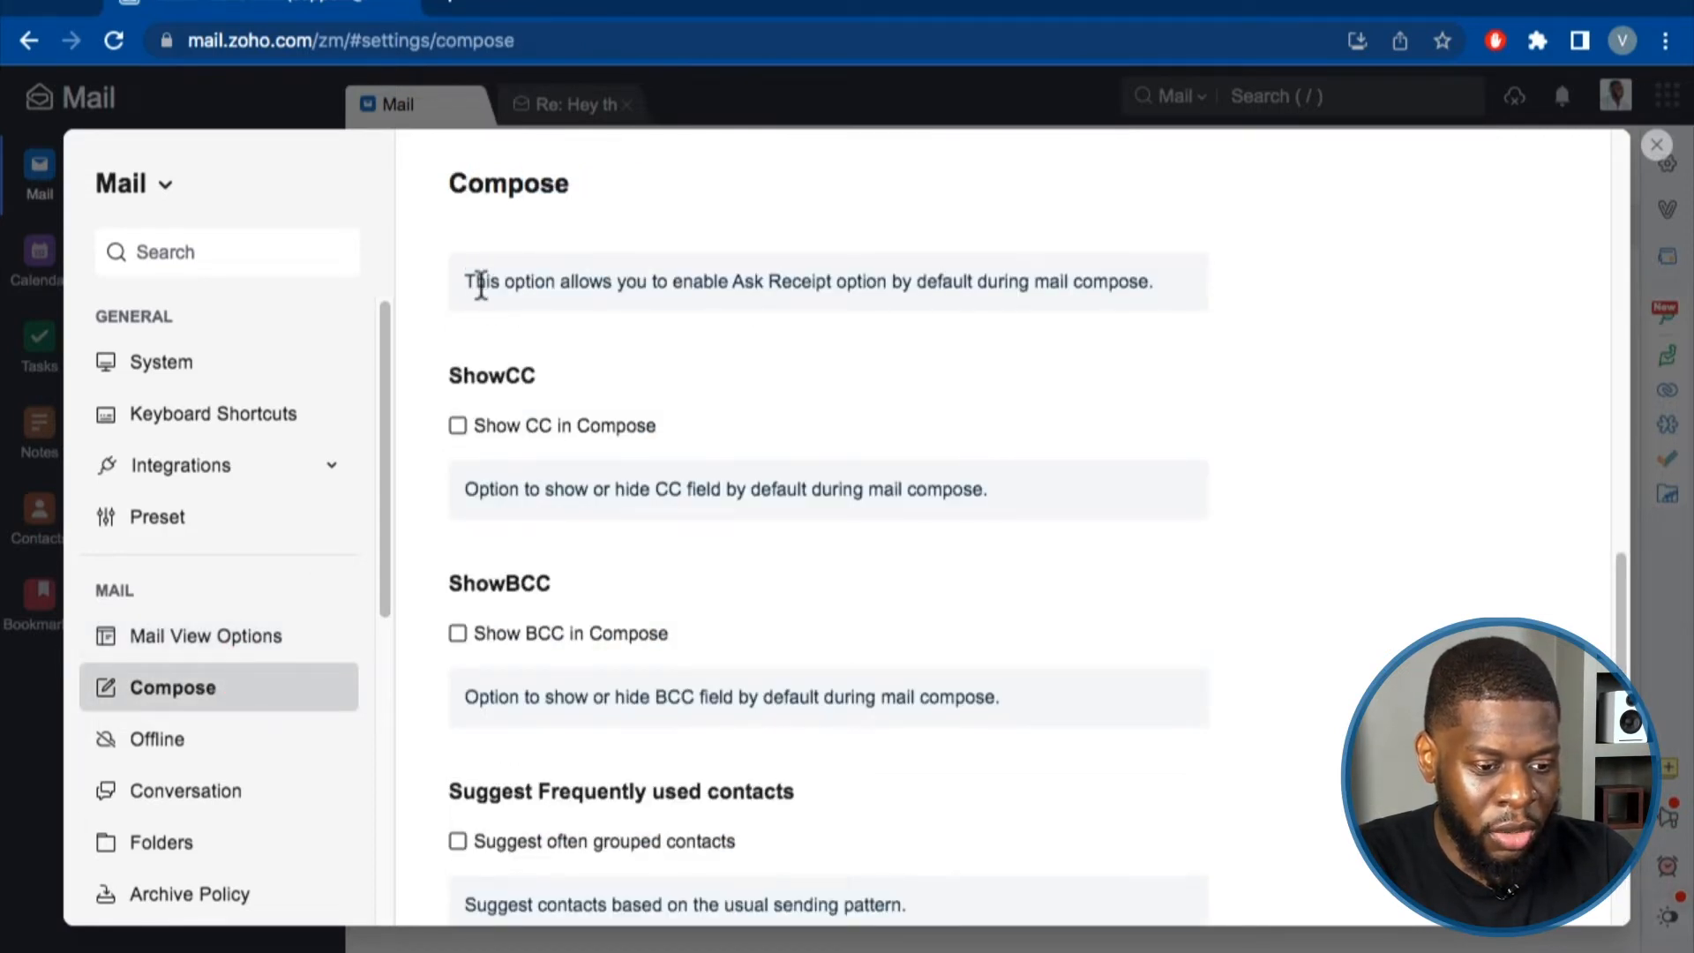
pyautogui.scroll(10, 480, 289)
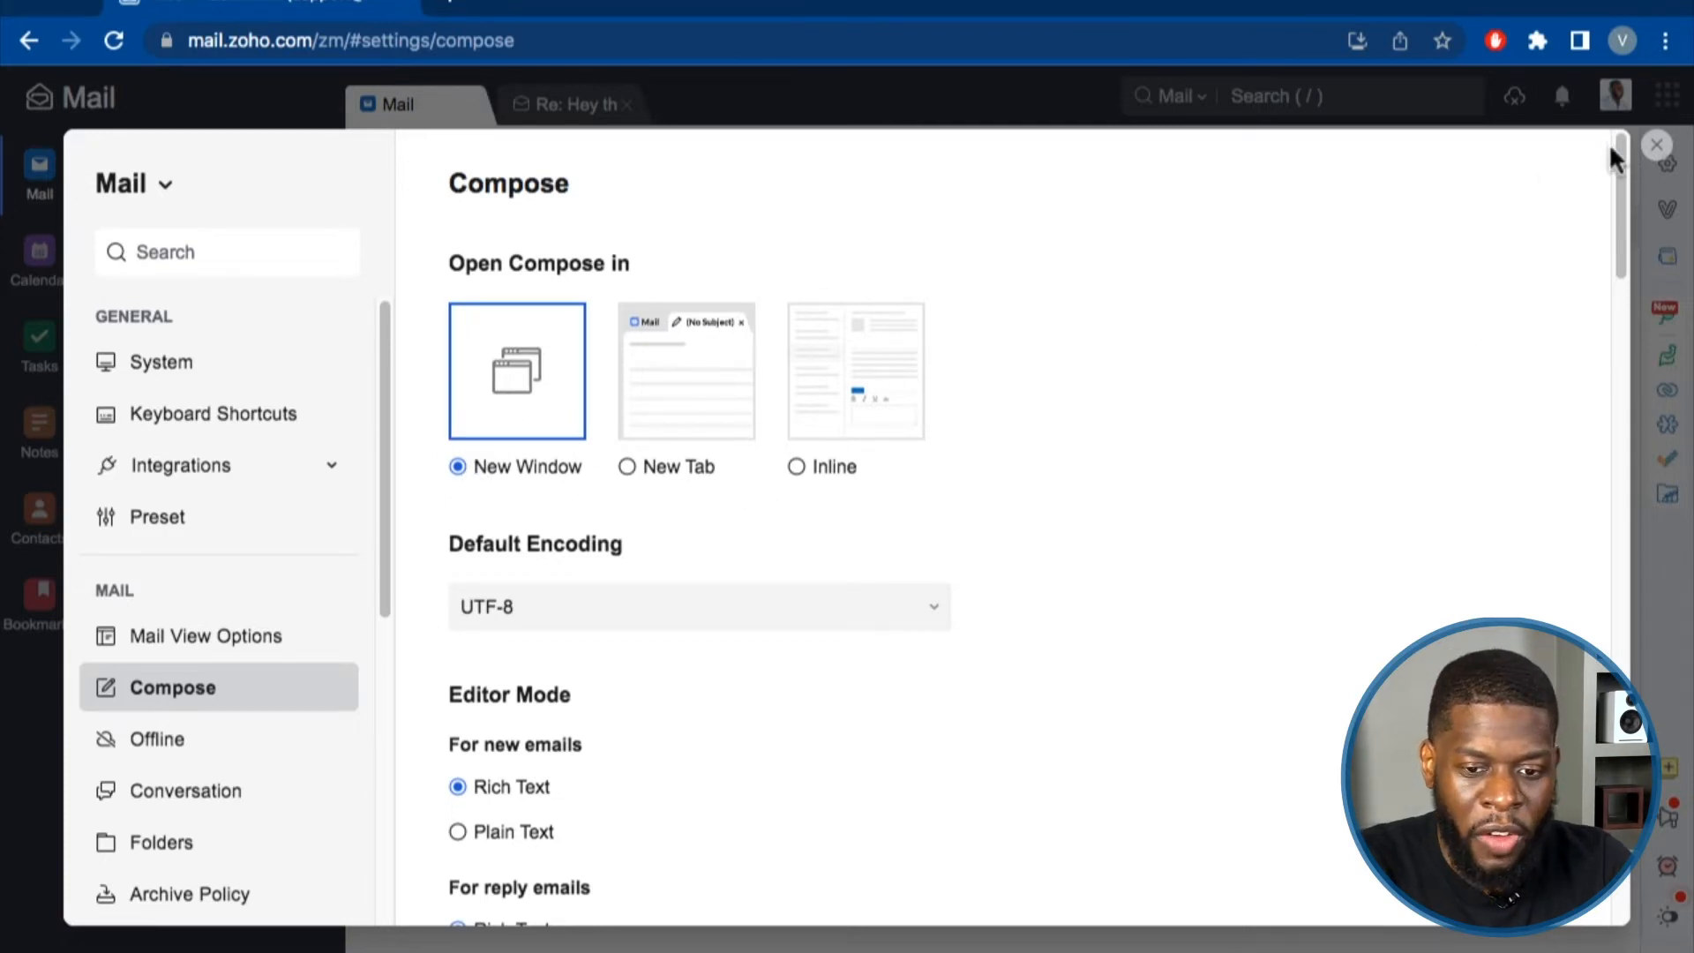
pyautogui.click(1655, 145)
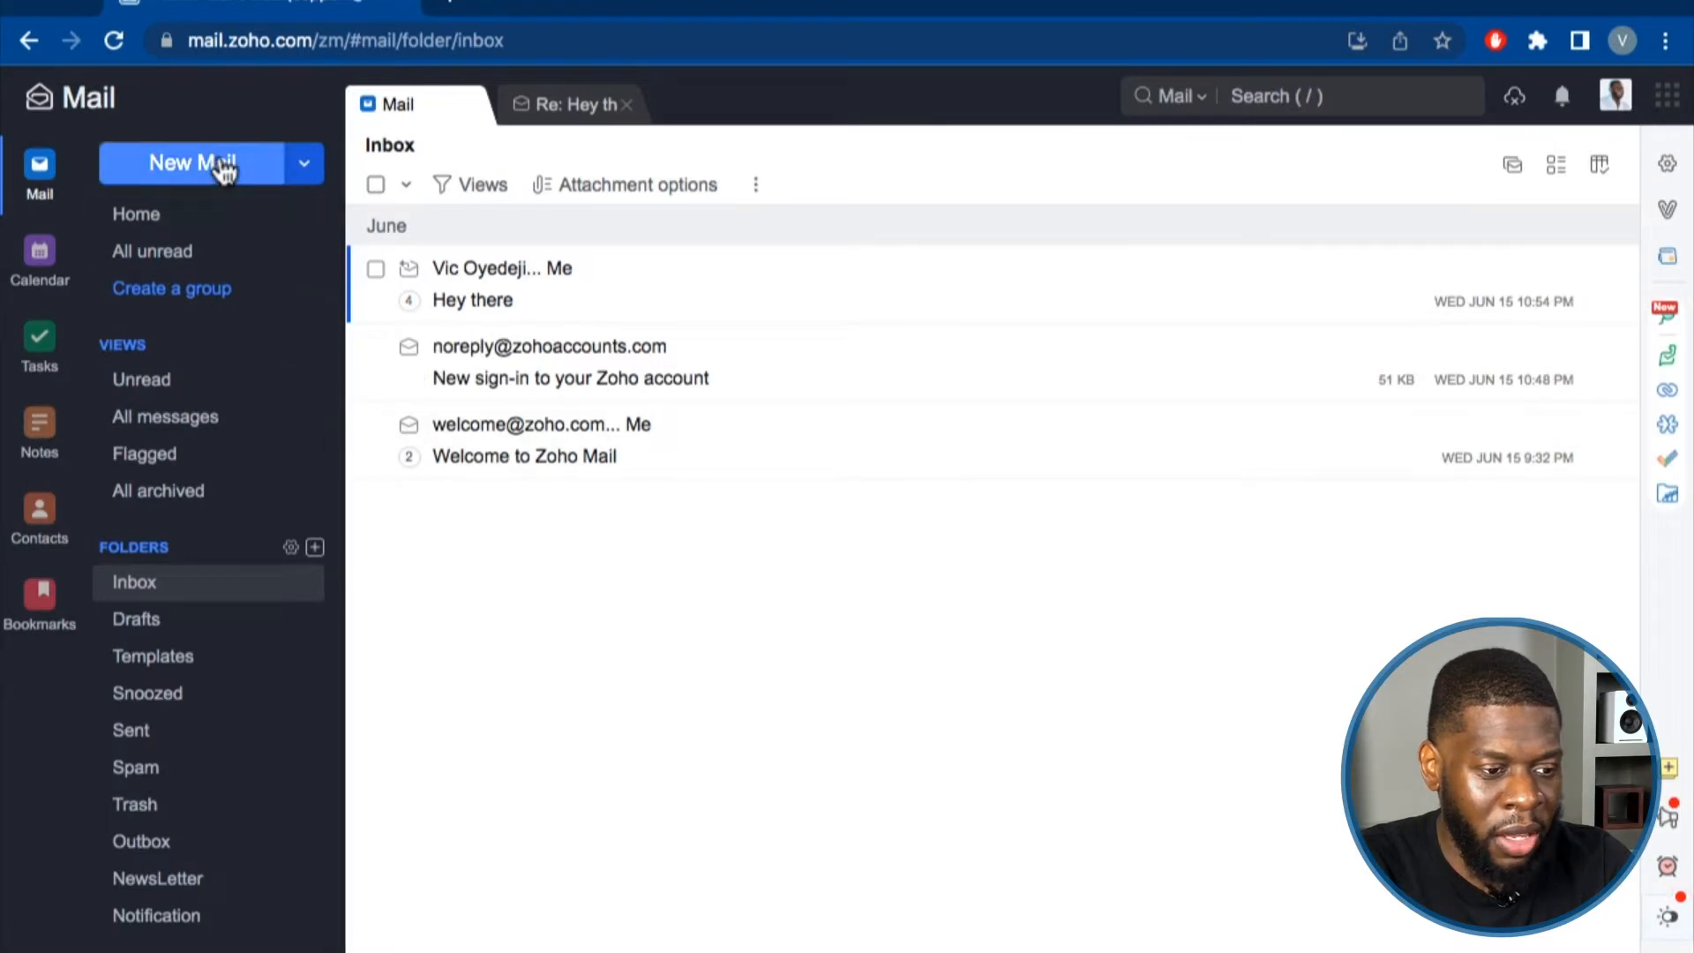
# Open and close a New Mail window, then reopen the settings on the System page.
pyautogui.click(219, 158)
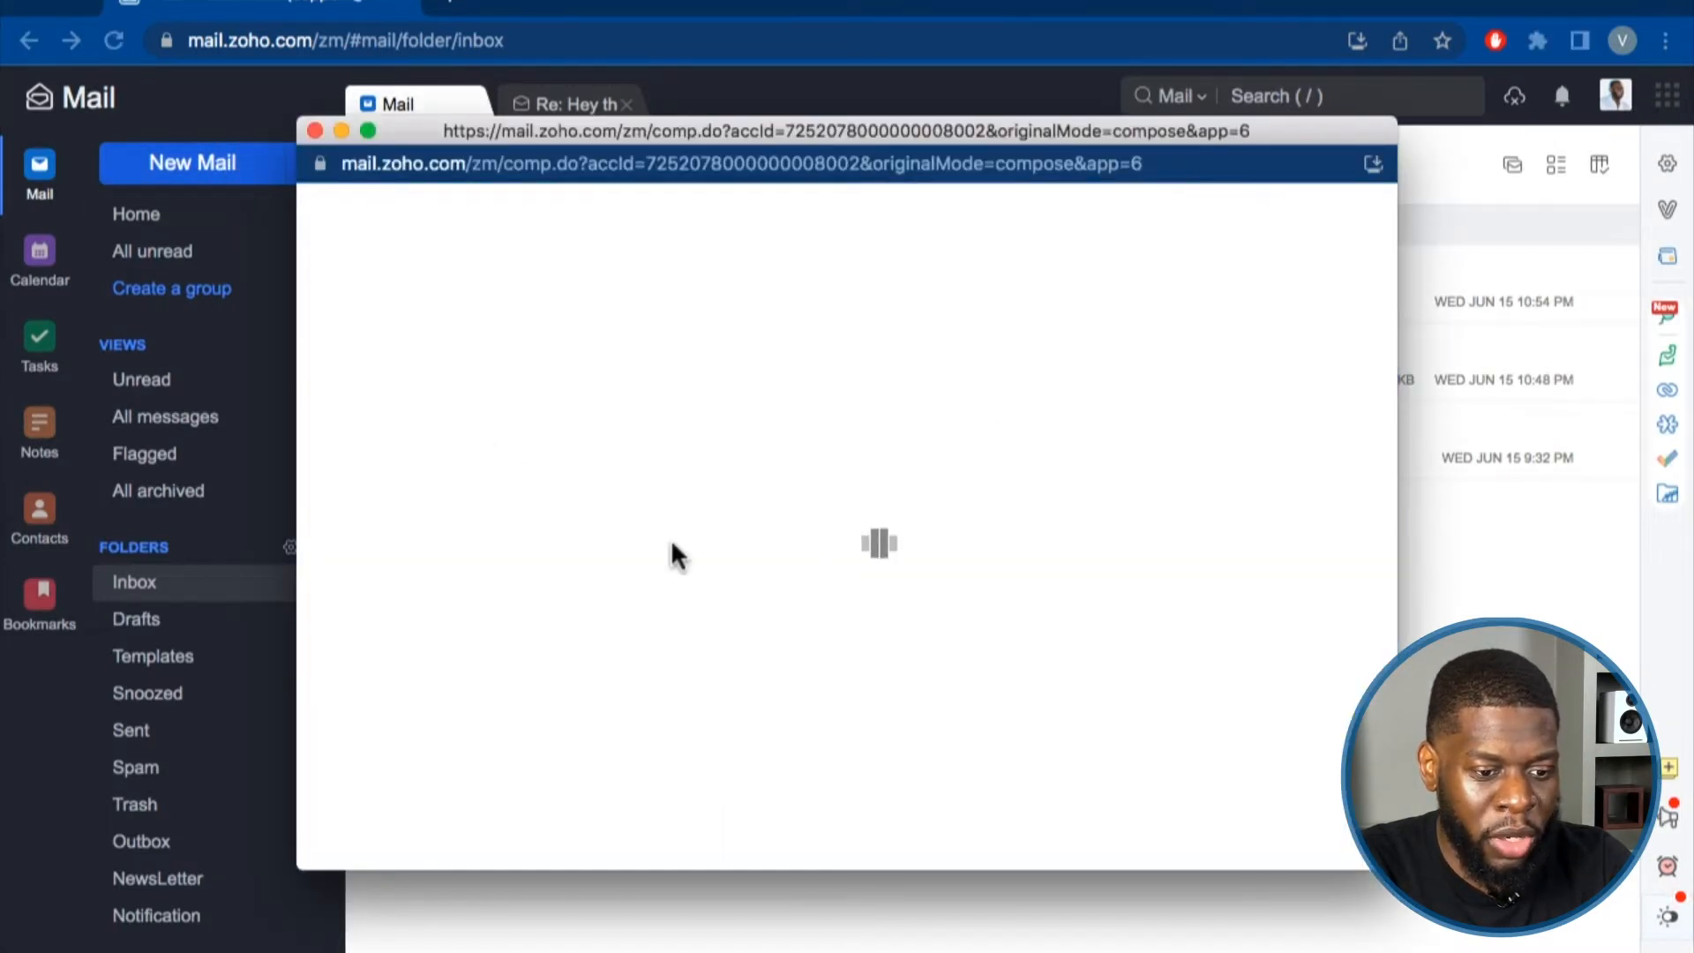
pyautogui.click(314, 131)
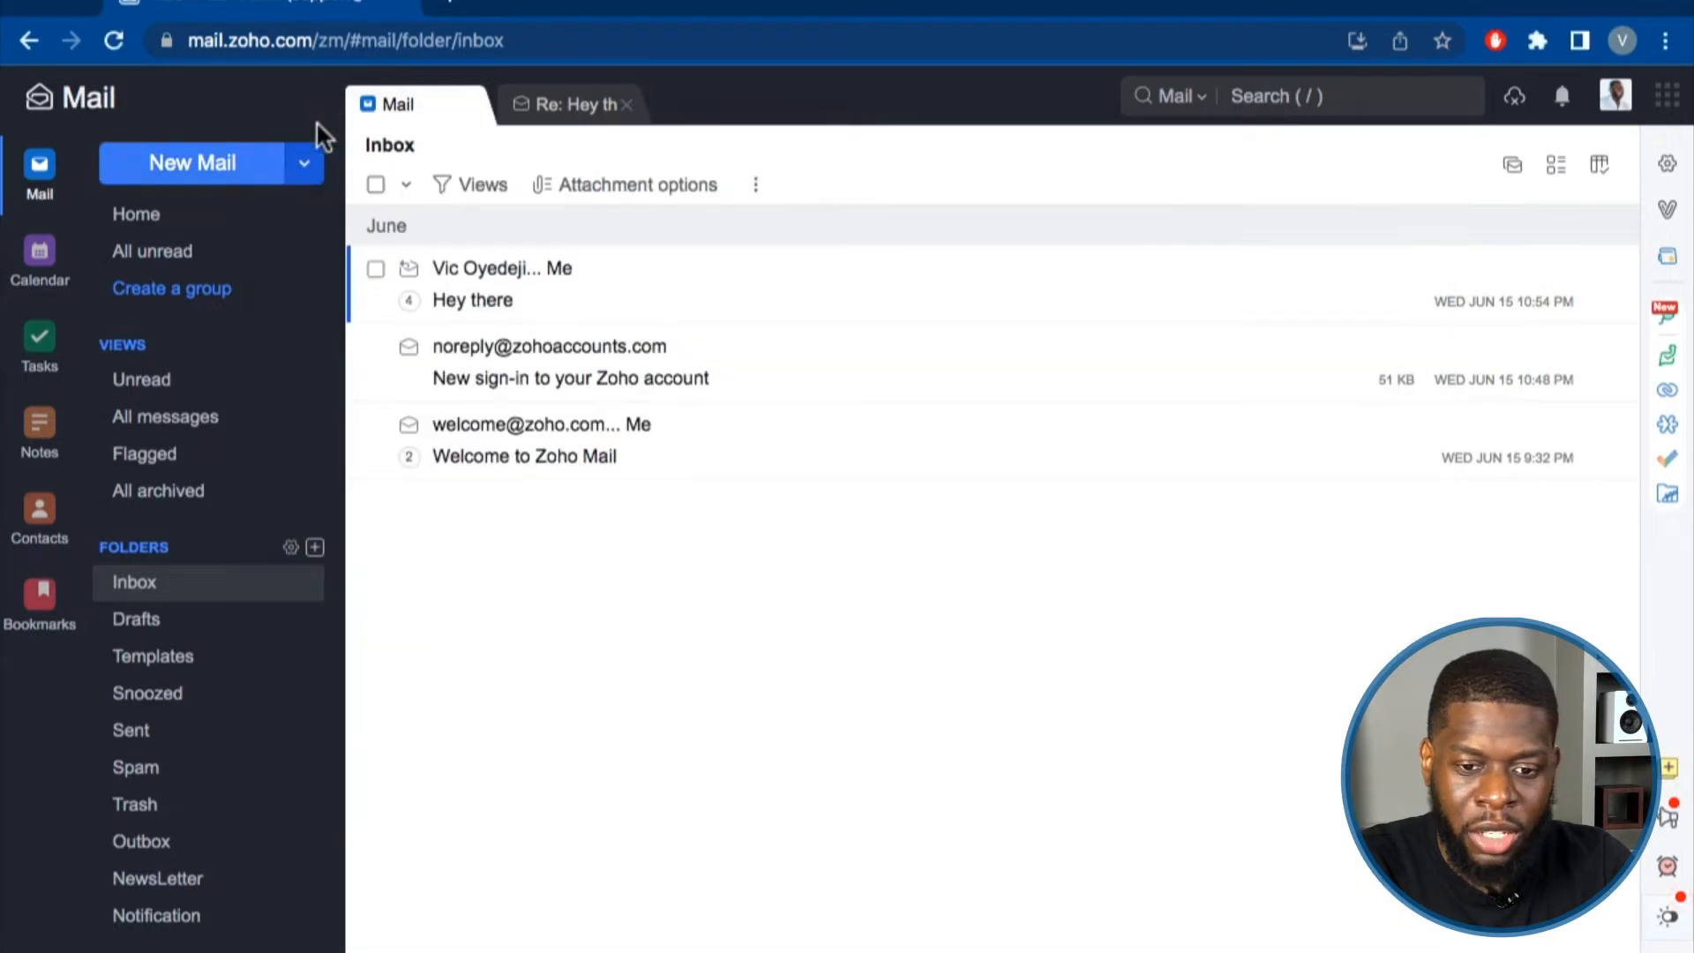
pyautogui.click(1666, 164)
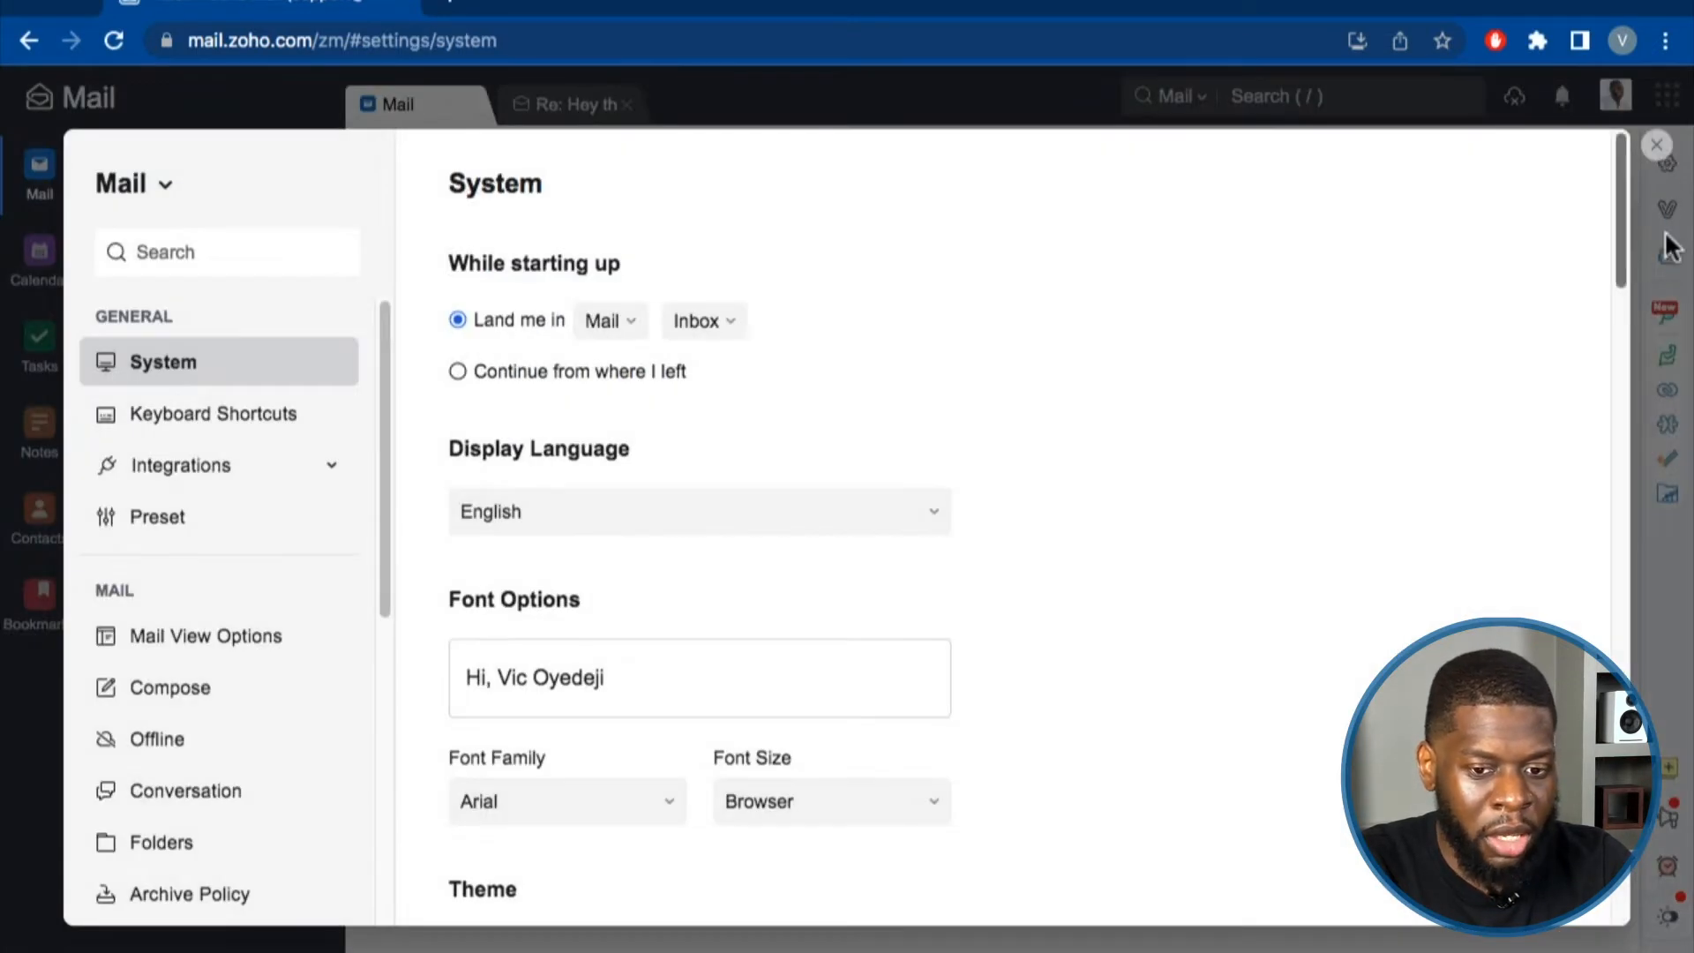
# Switch to Compose settings and scroll from 'For new emails' down to Font Options.
pyautogui.click(281, 687)
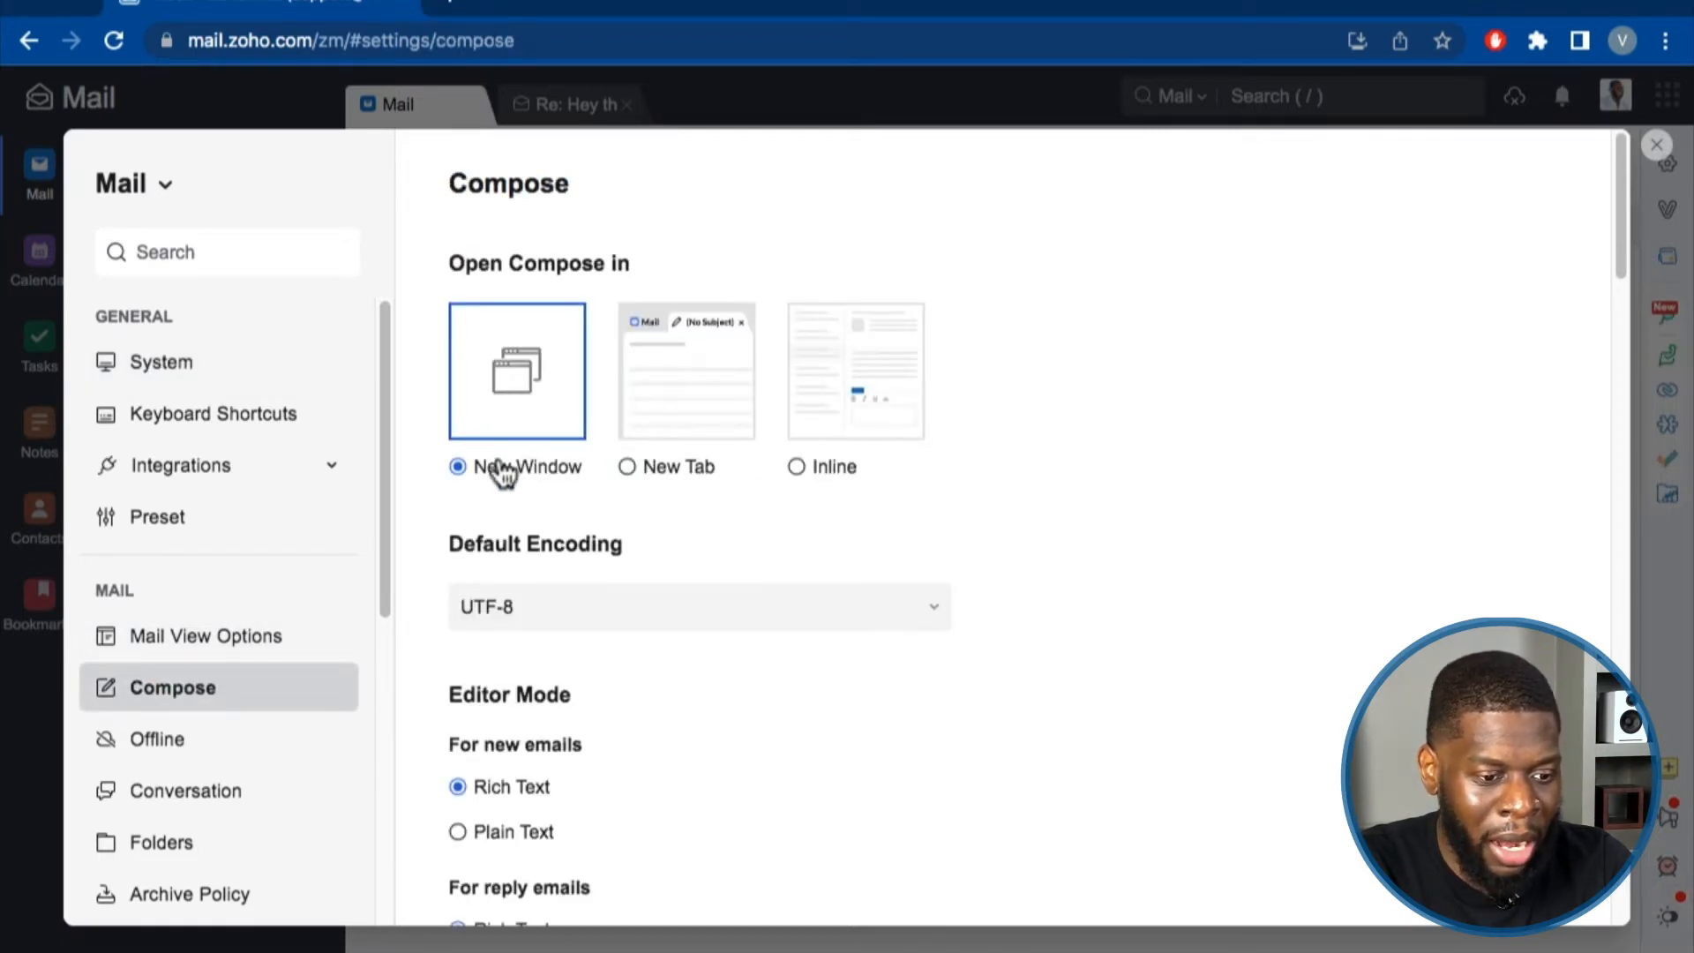
pyautogui.scroll(-4, 586, 436)
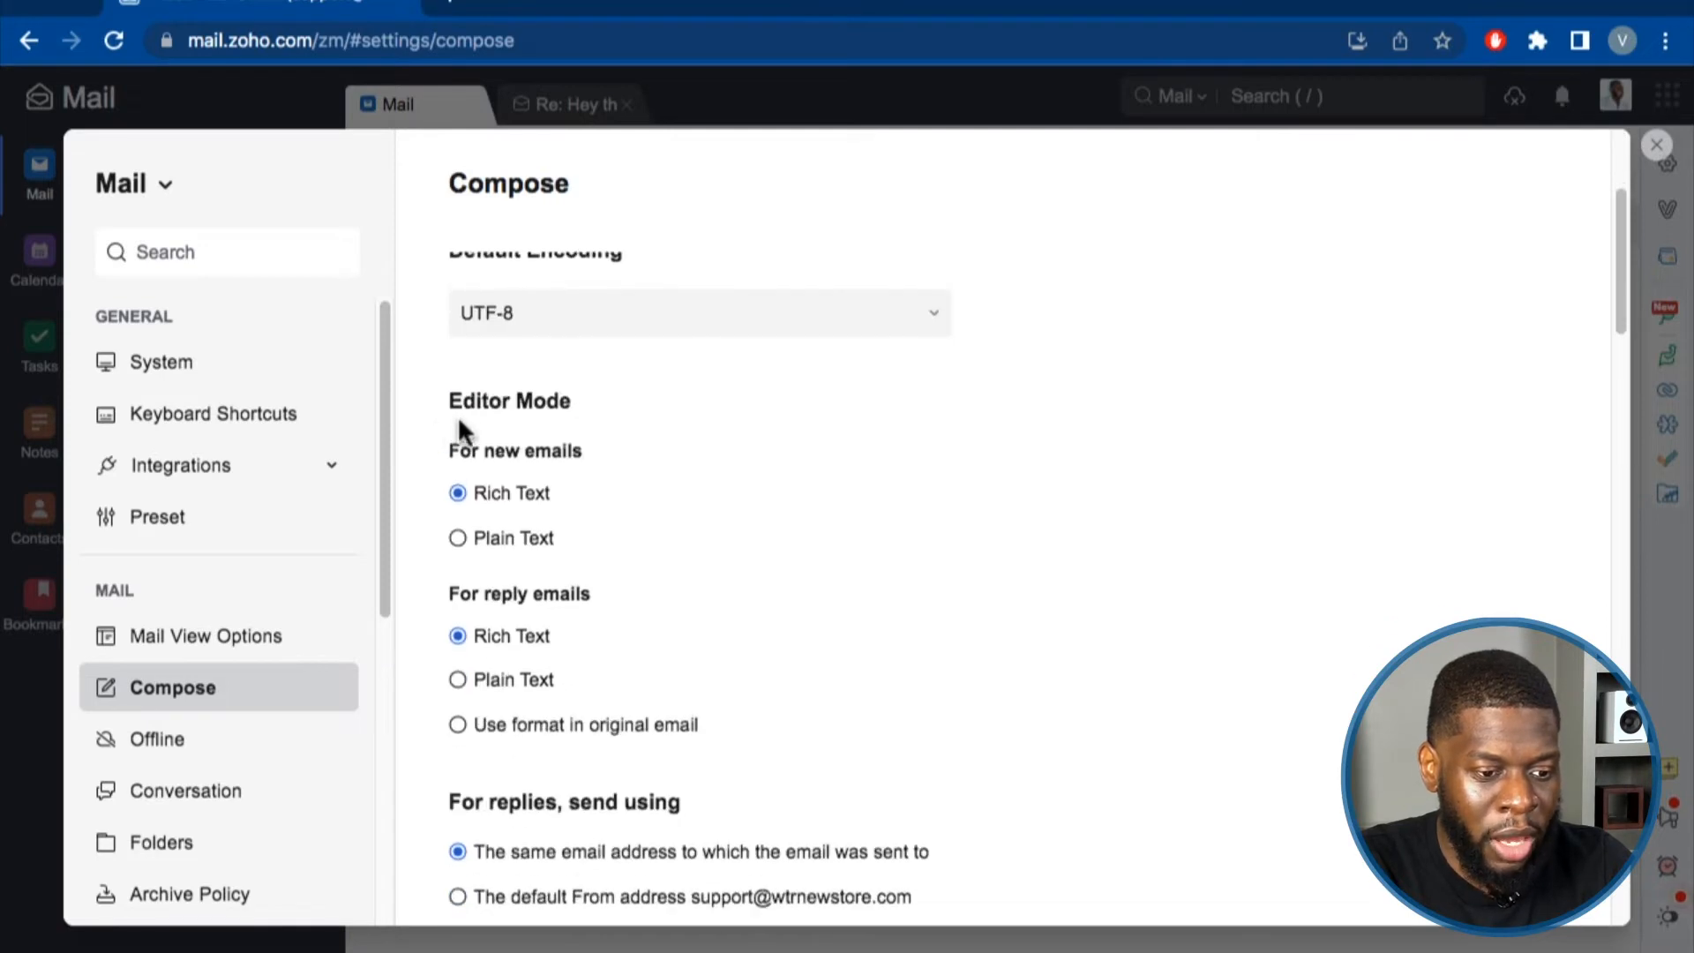
pyautogui.moveTo(455, 437); pyautogui.dragTo(564, 465)
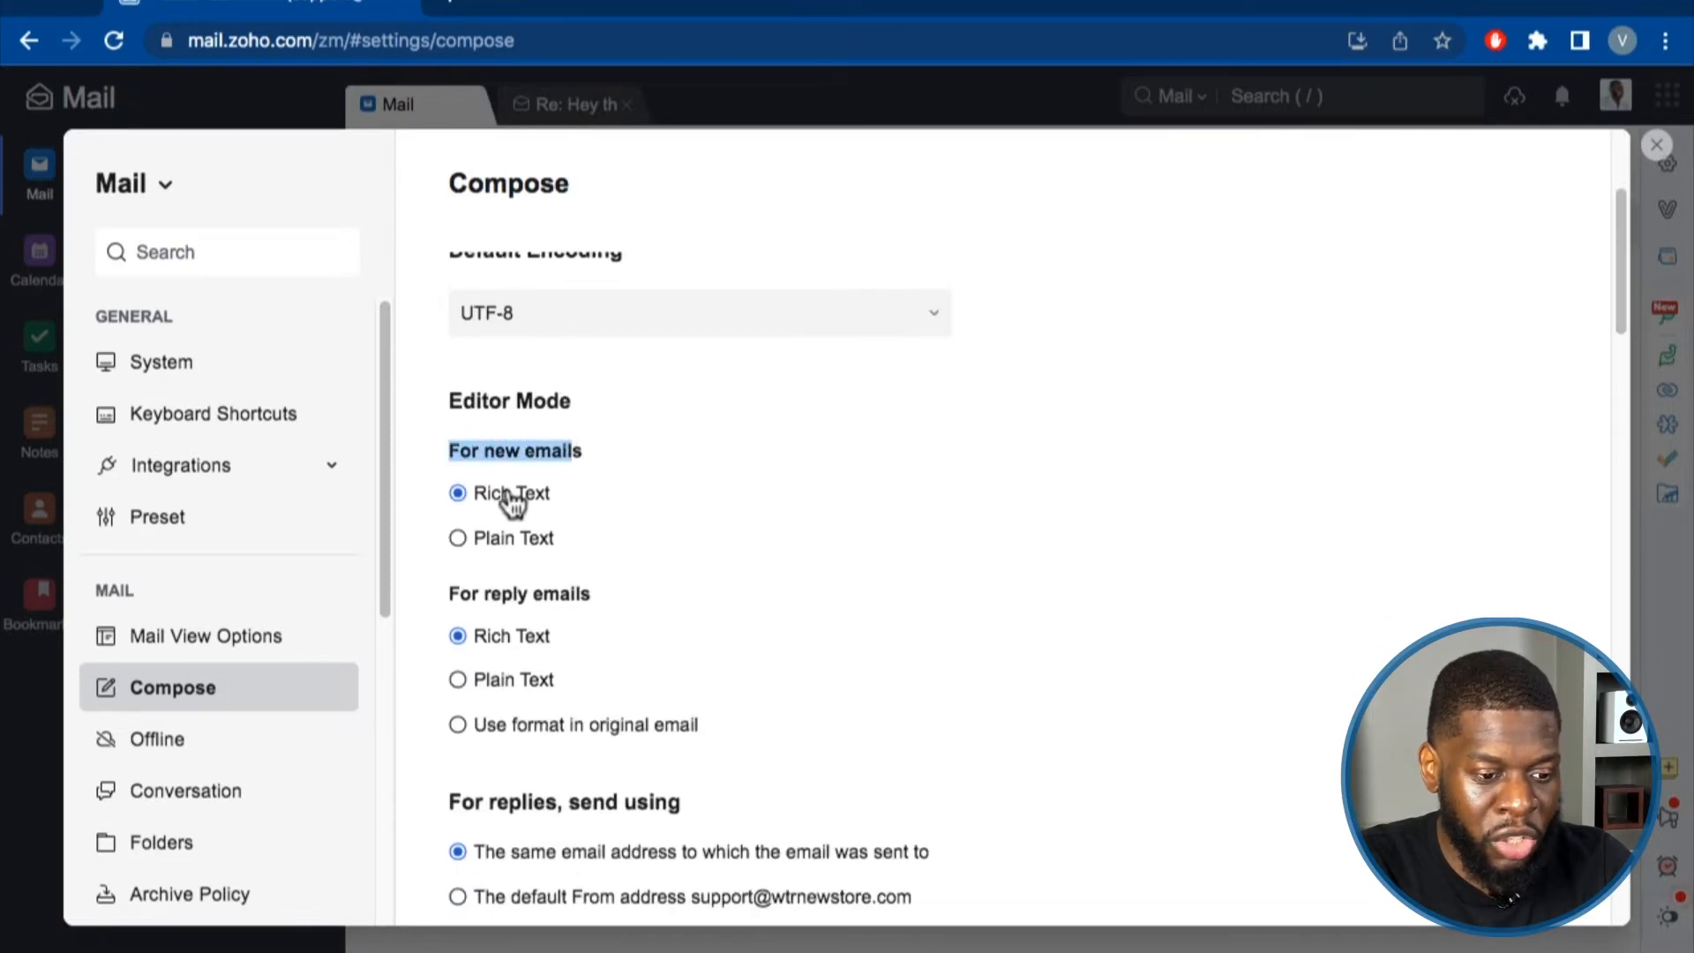
pyautogui.scroll(-1, 518, 507)
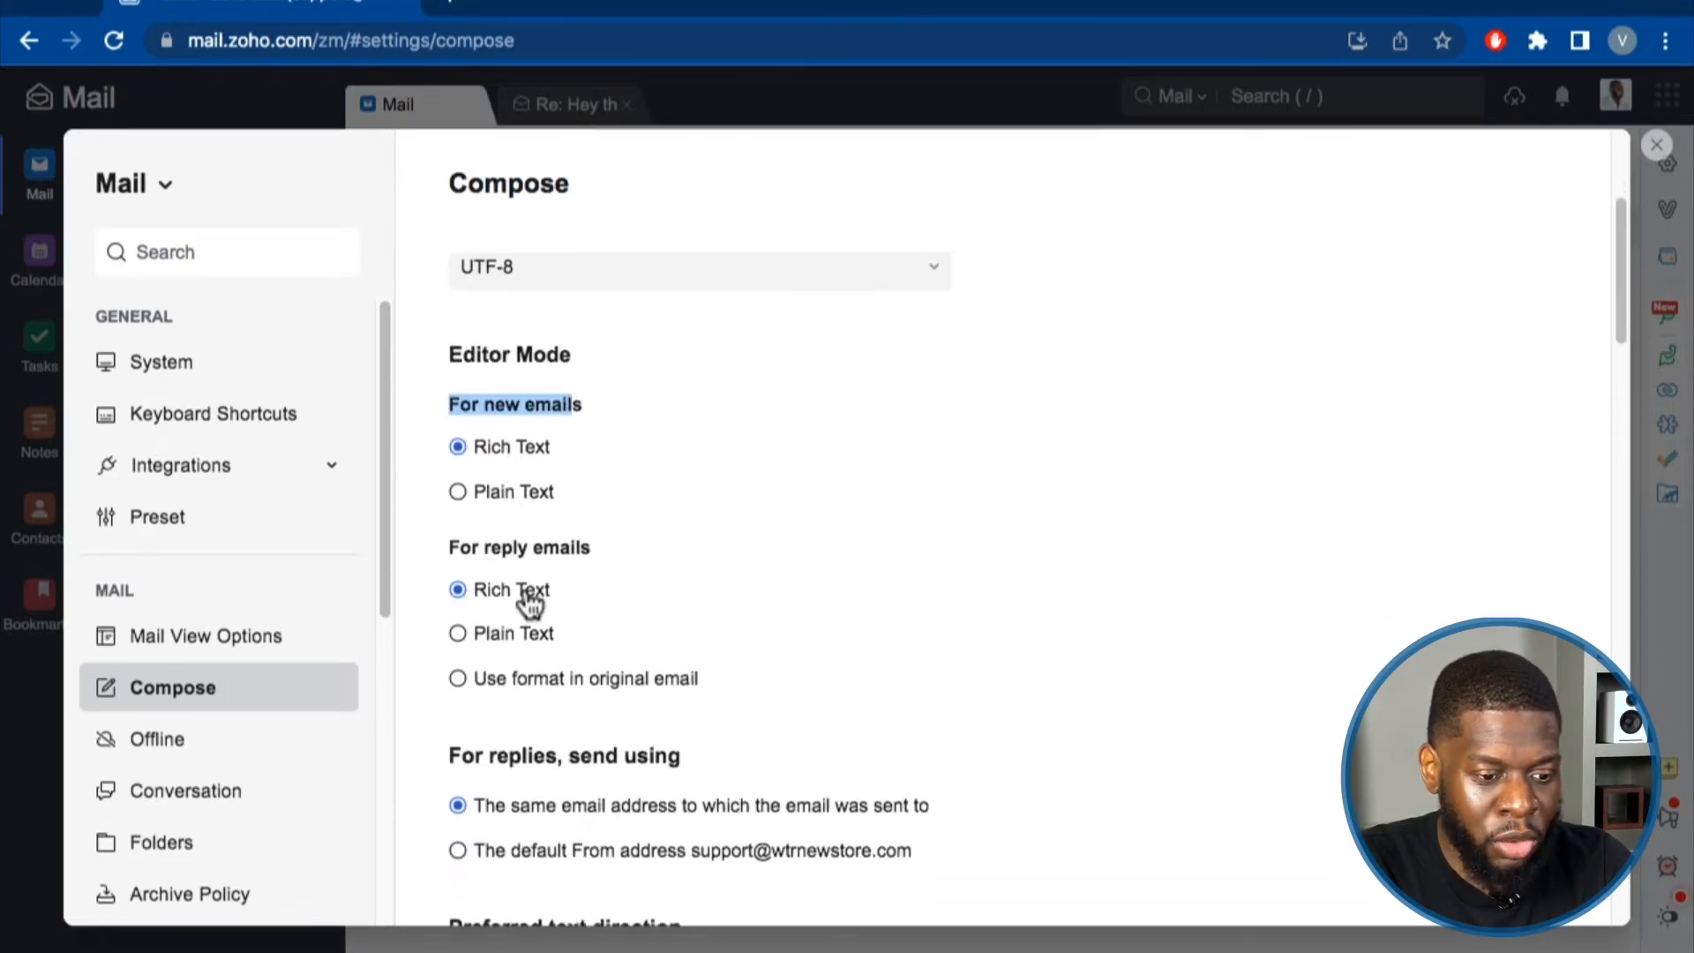
pyautogui.scroll(-2, 530, 600)
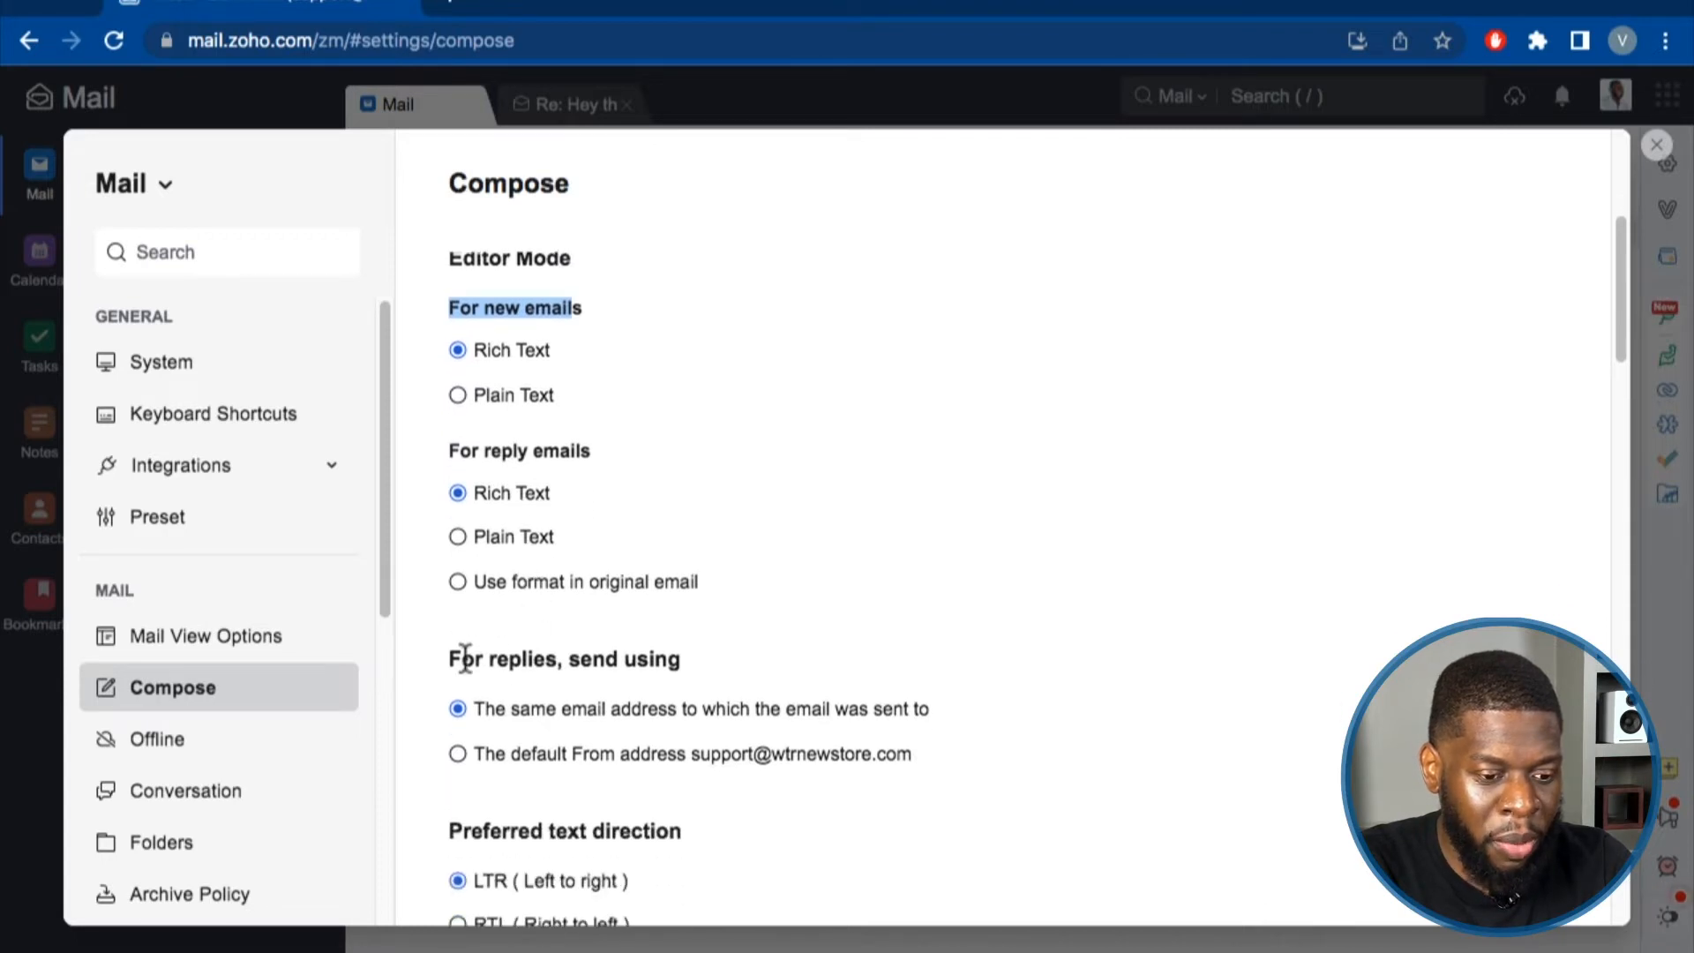
pyautogui.scroll(-1, 614, 673)
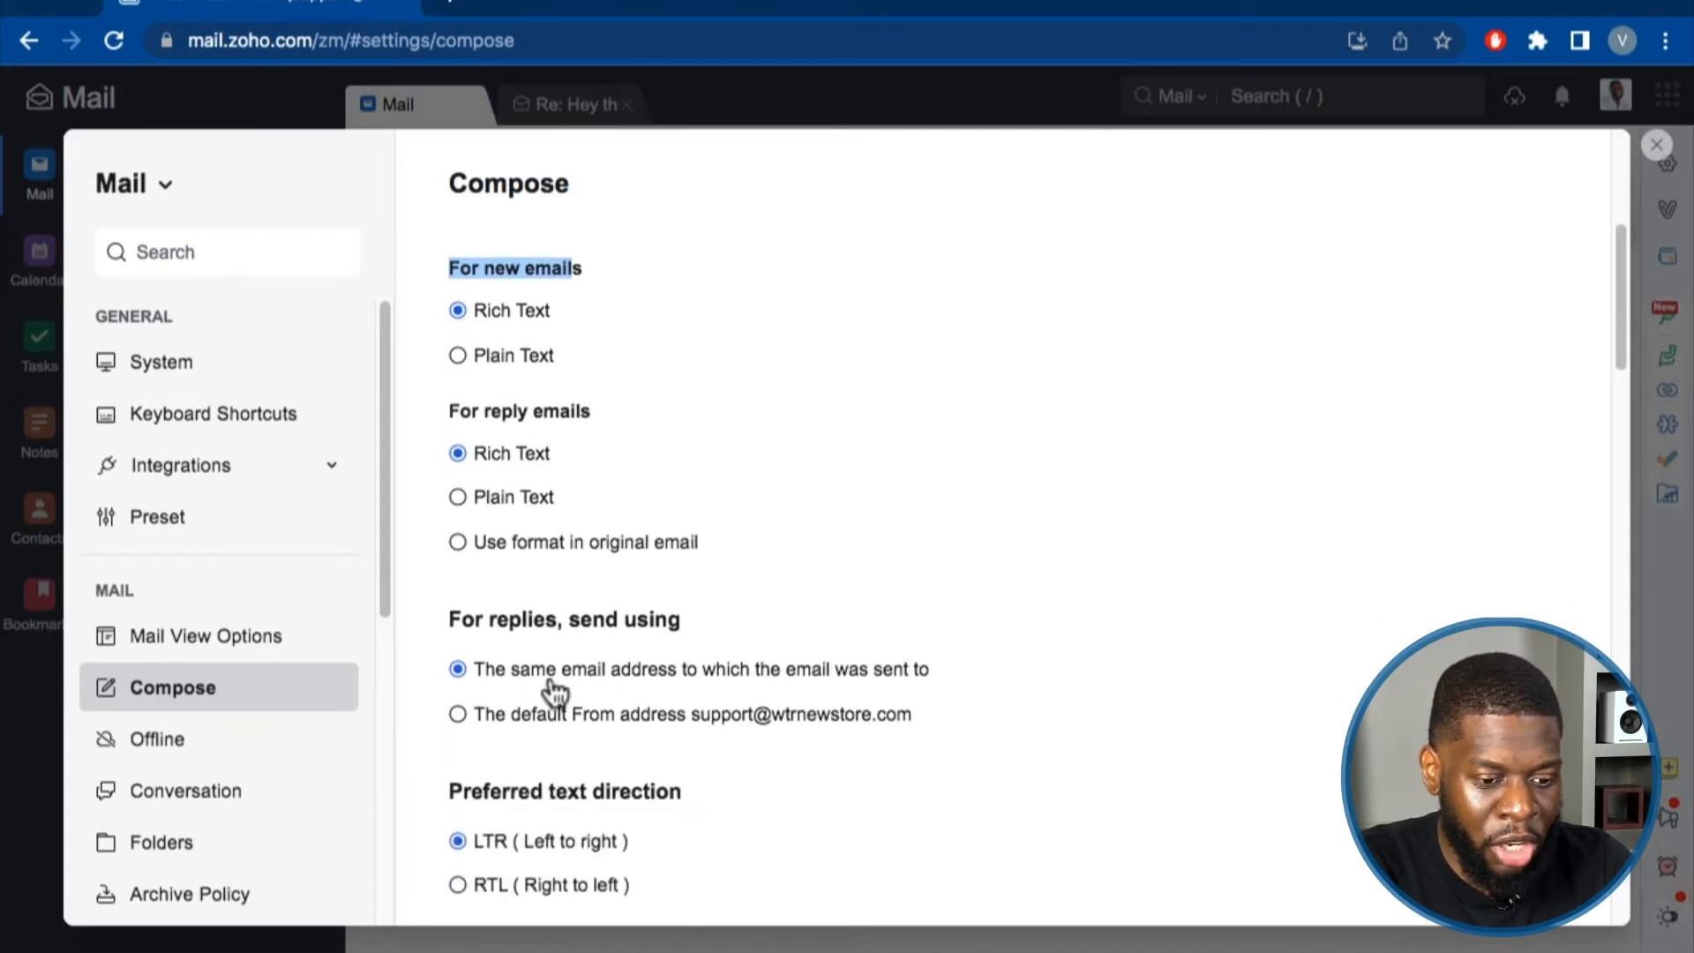
pyautogui.scroll(-2, 559, 643)
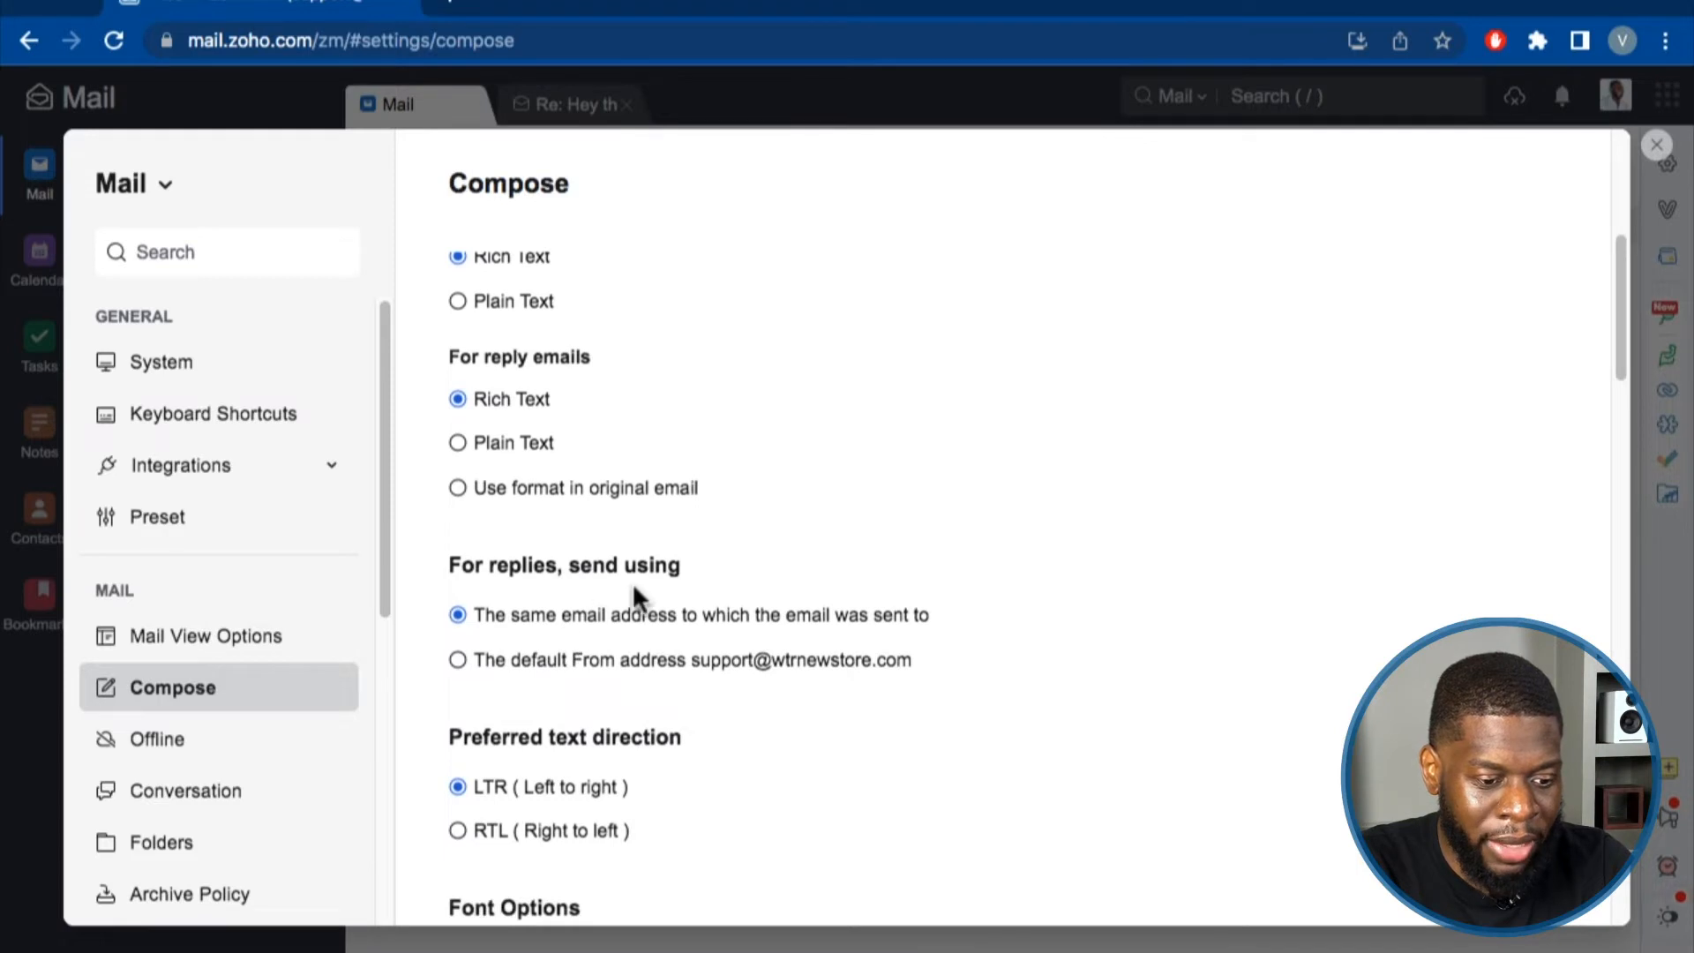
pyautogui.scroll(-1, 532, 663)
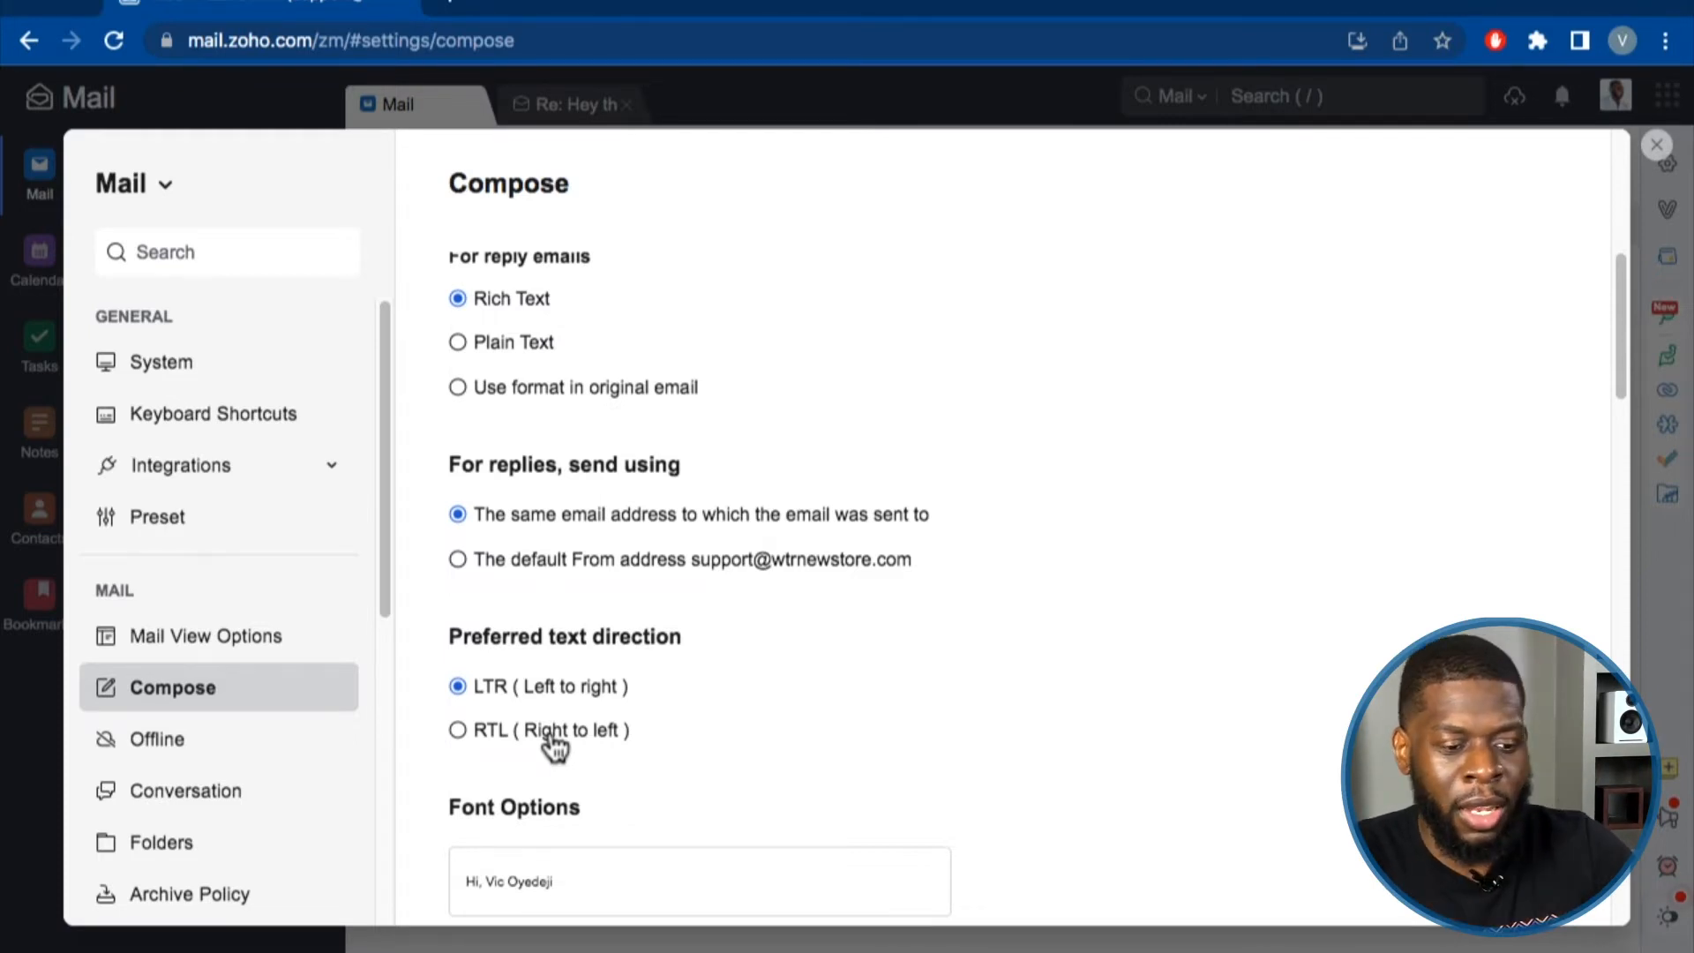
pyautogui.scroll(-3, 554, 748)
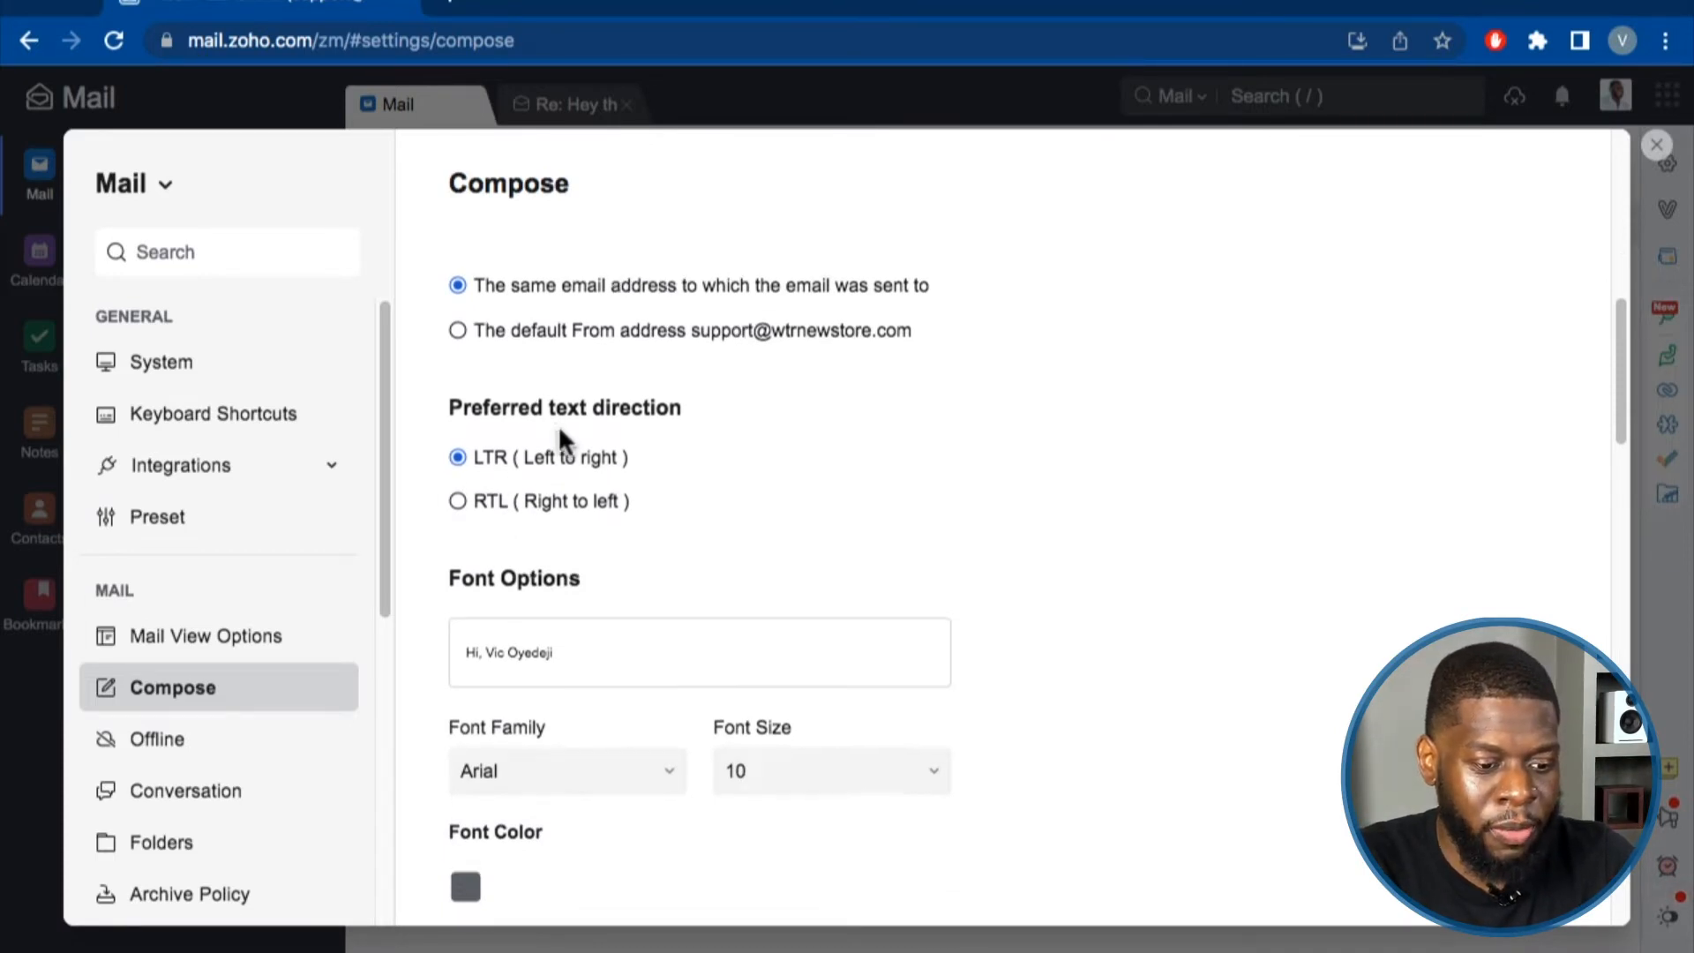
pyautogui.scroll(-3, 538, 388)
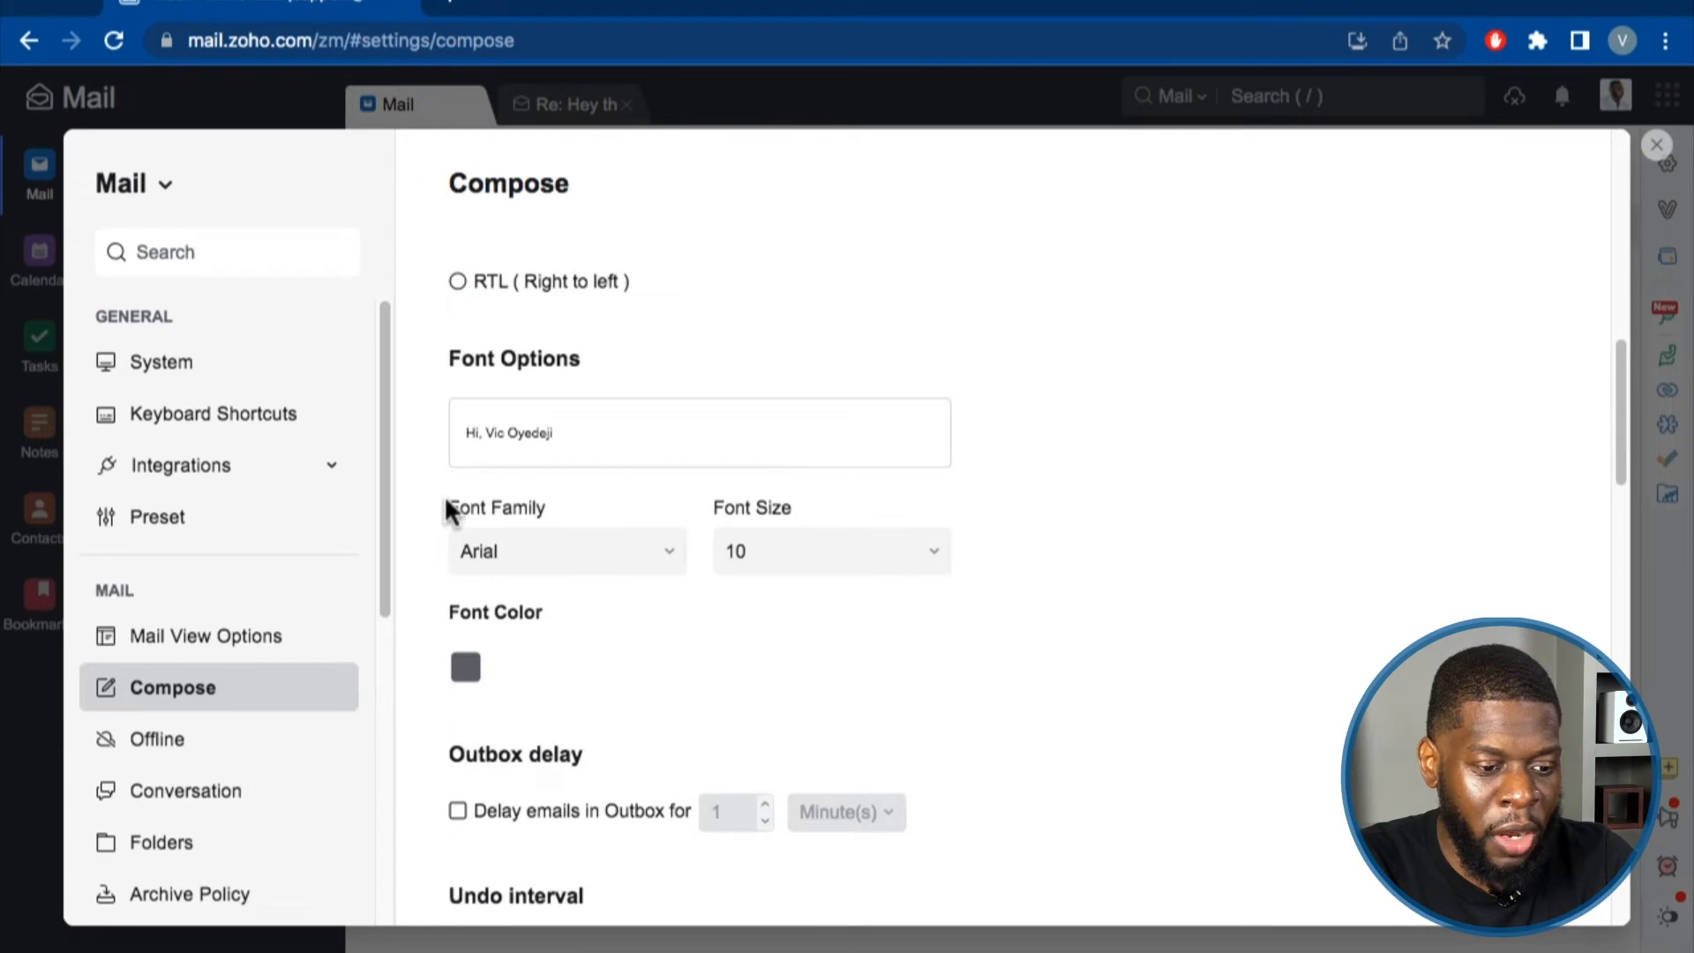
# Keep the default compose font Arial at size 10, checking the font colour palette.
pyautogui.click(494, 552)
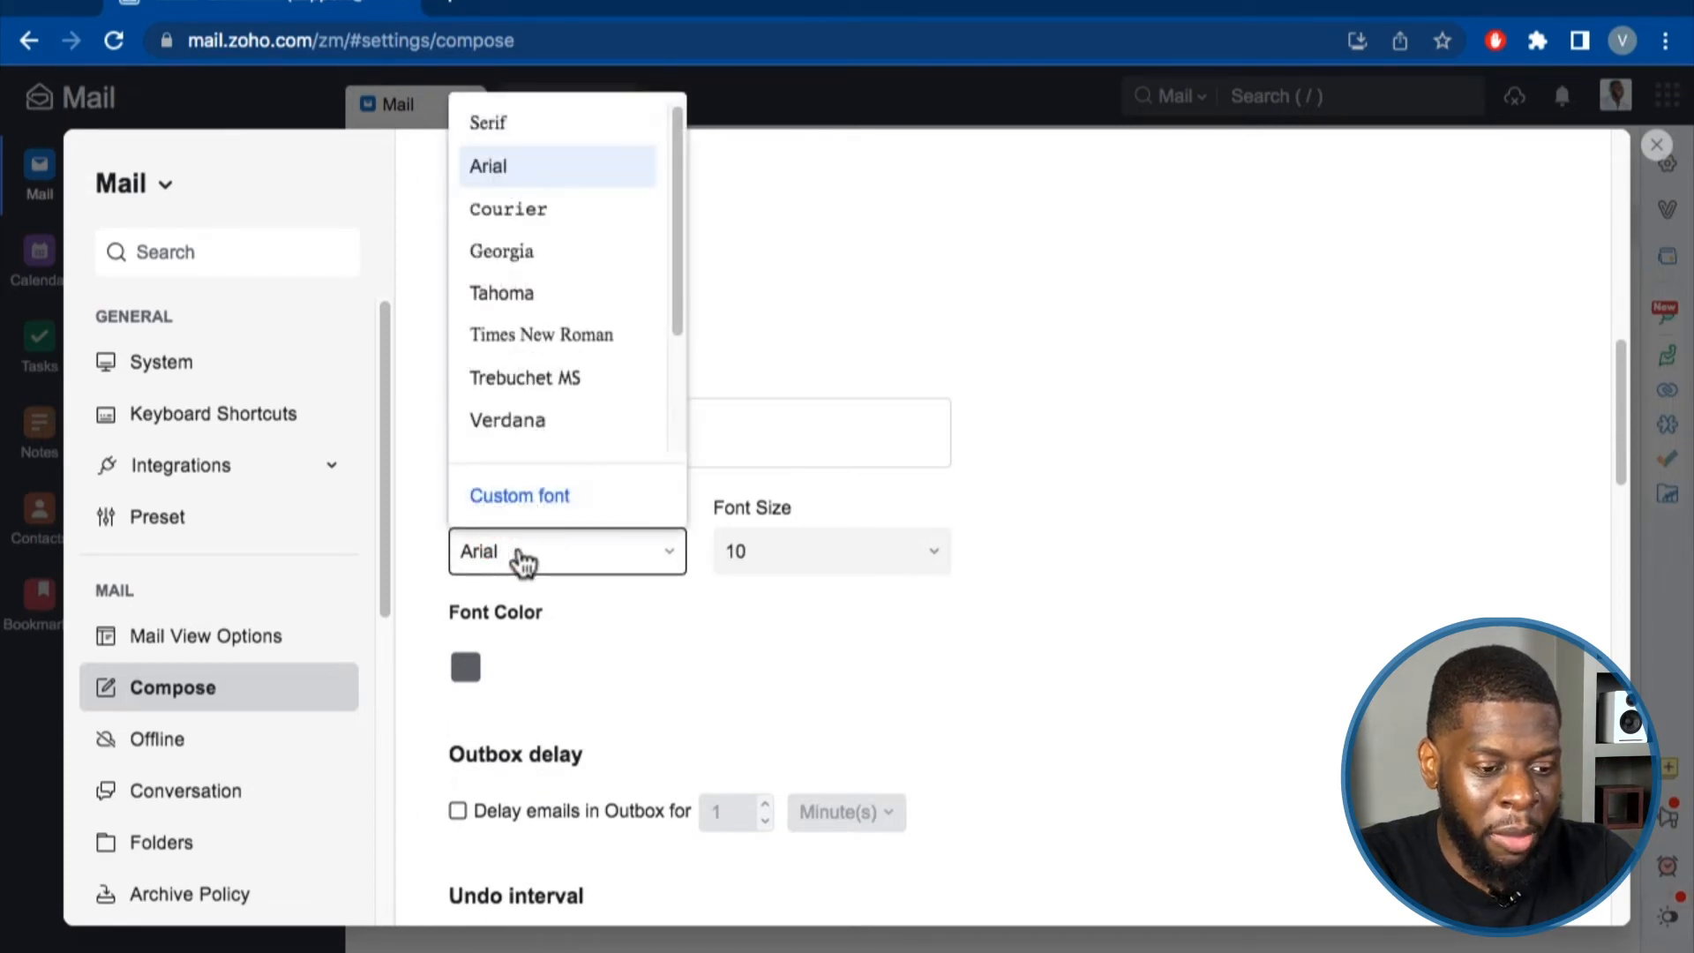
pyautogui.click(561, 185)
pyautogui.click(769, 565)
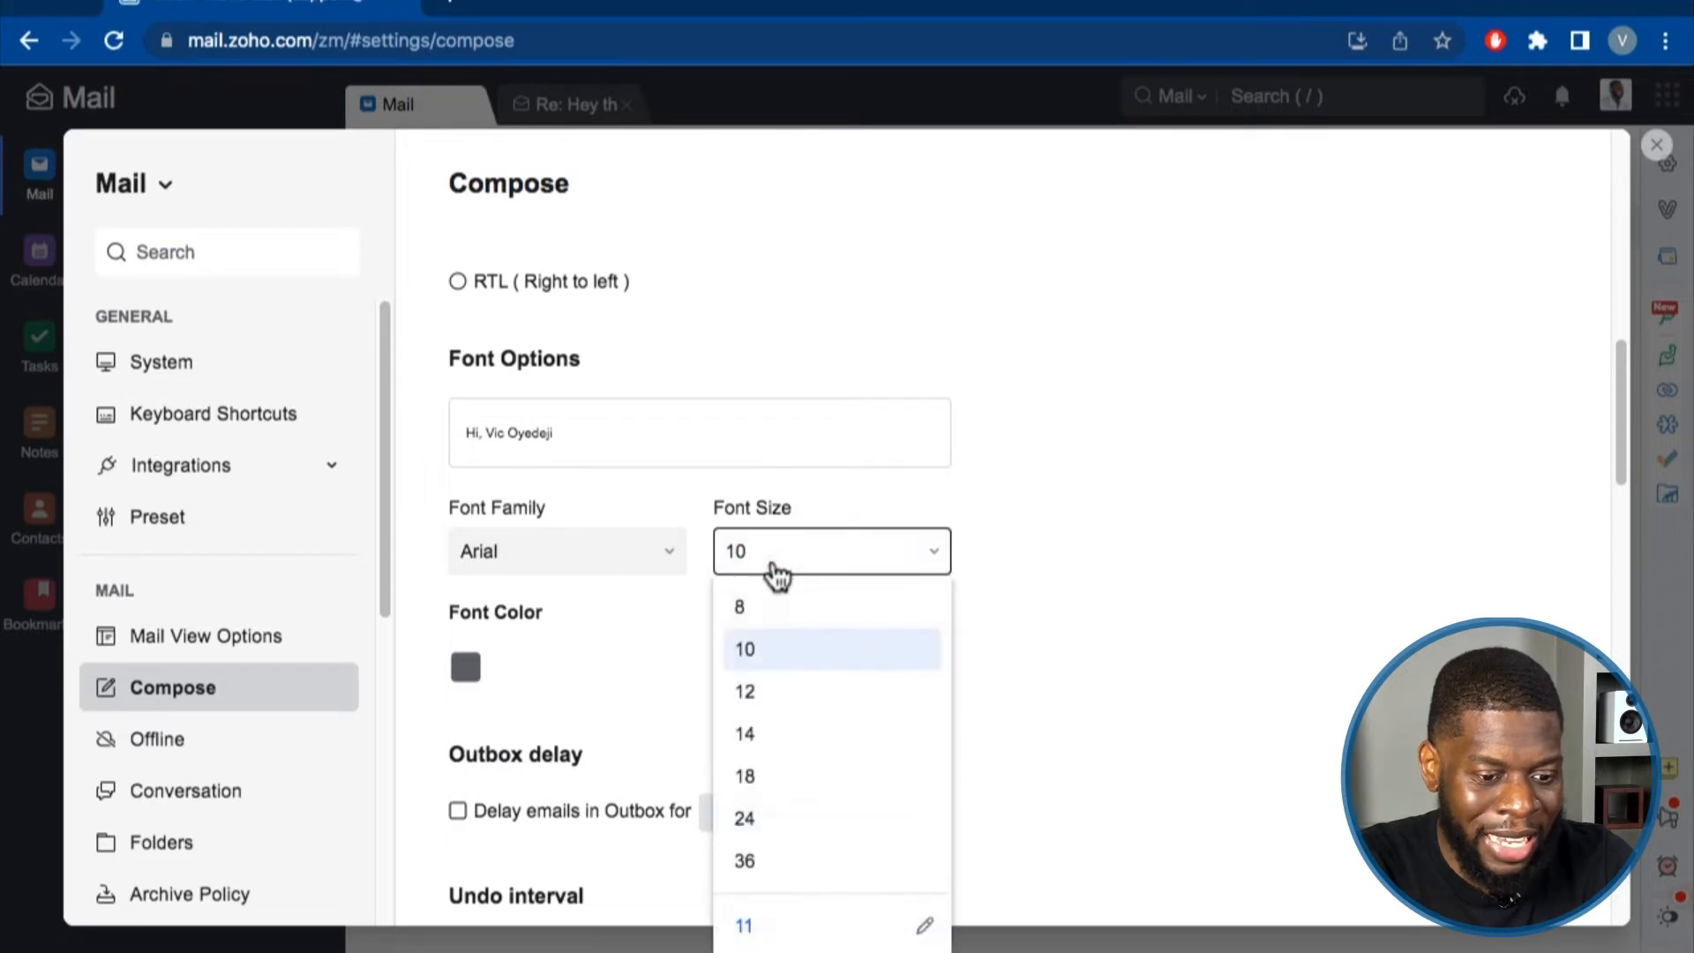
pyautogui.click(775, 650)
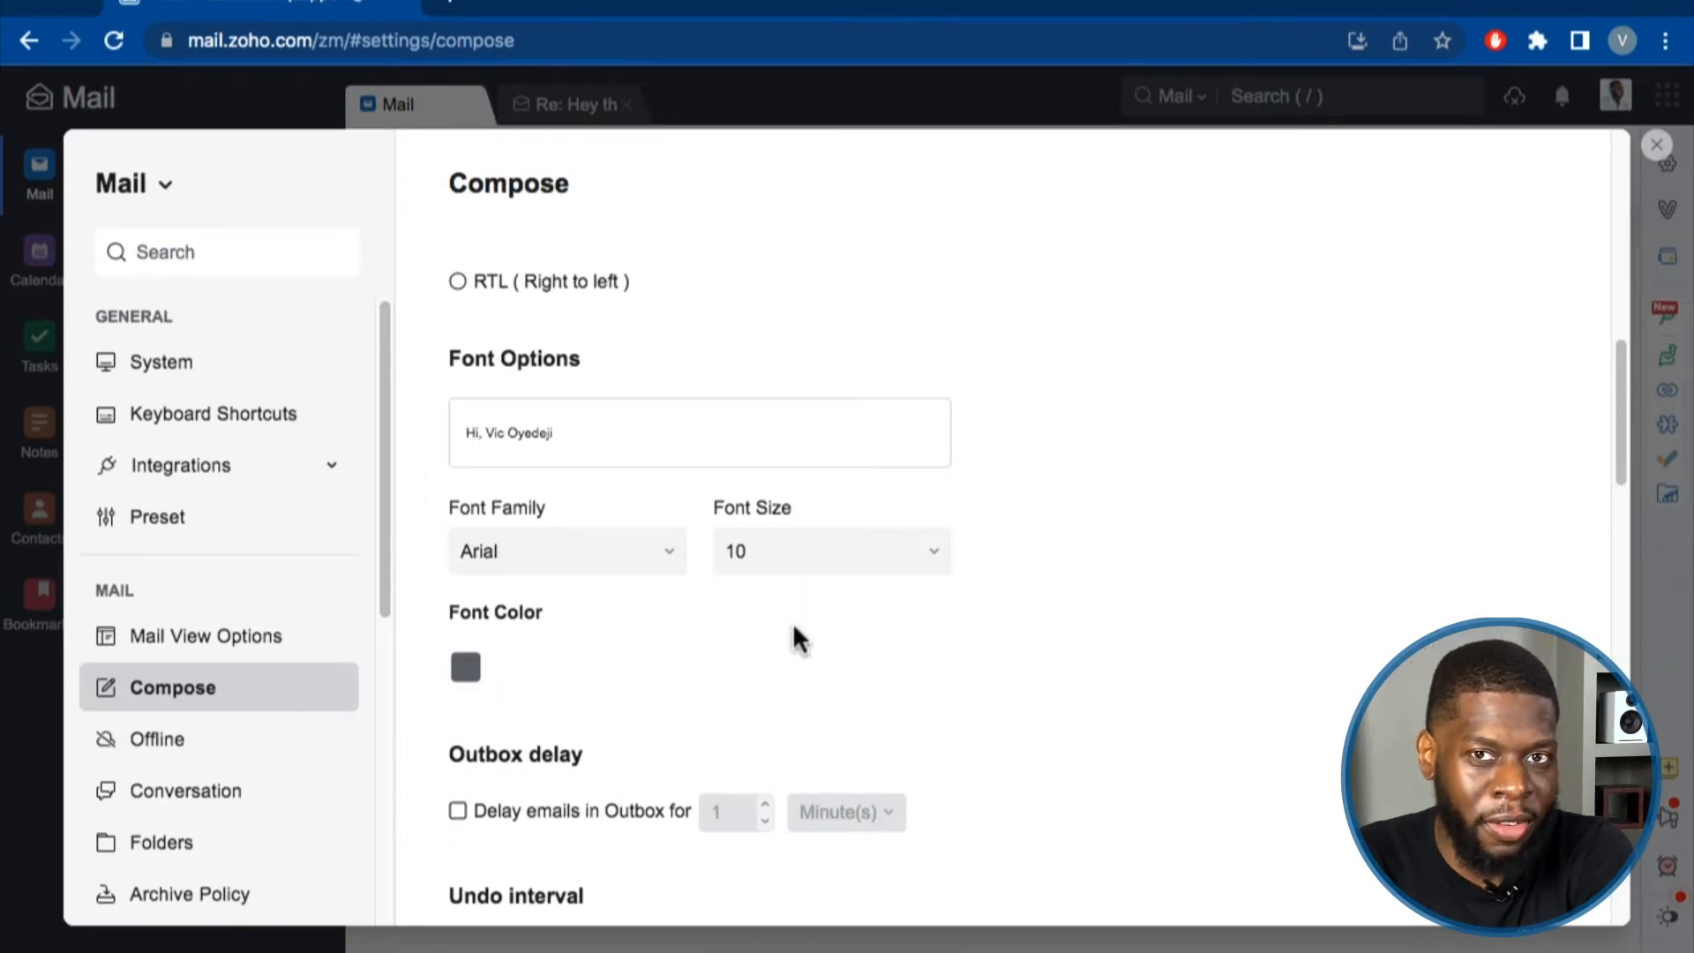
pyautogui.click(465, 668)
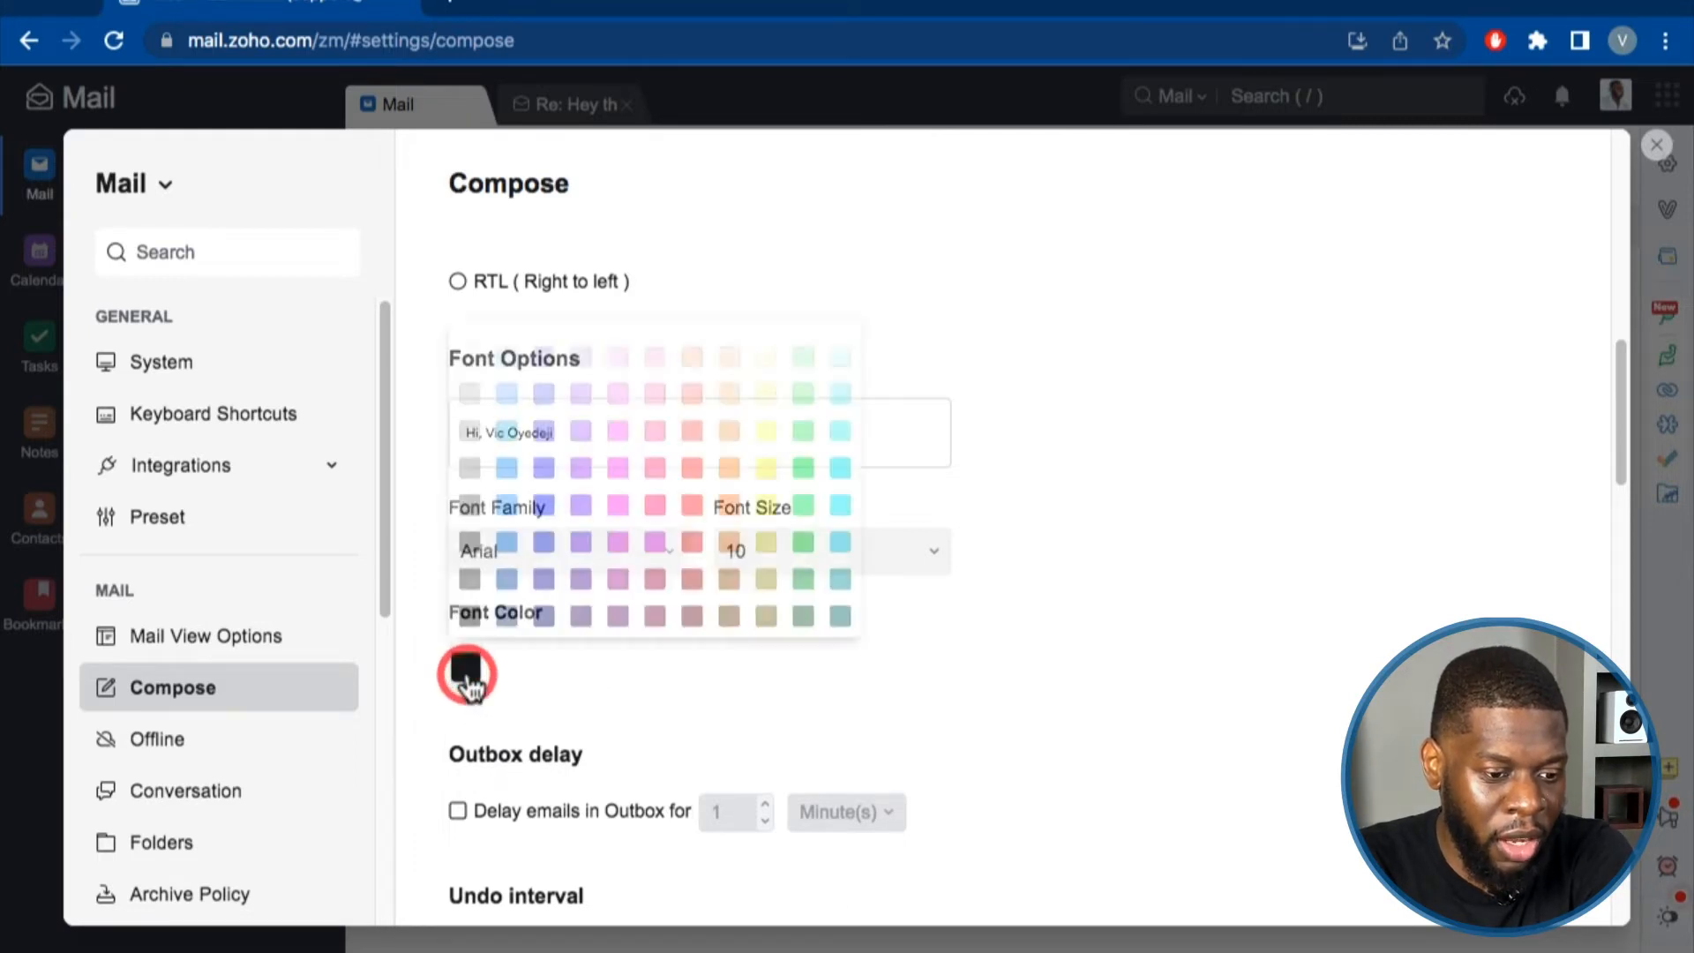
pyautogui.click(643, 679)
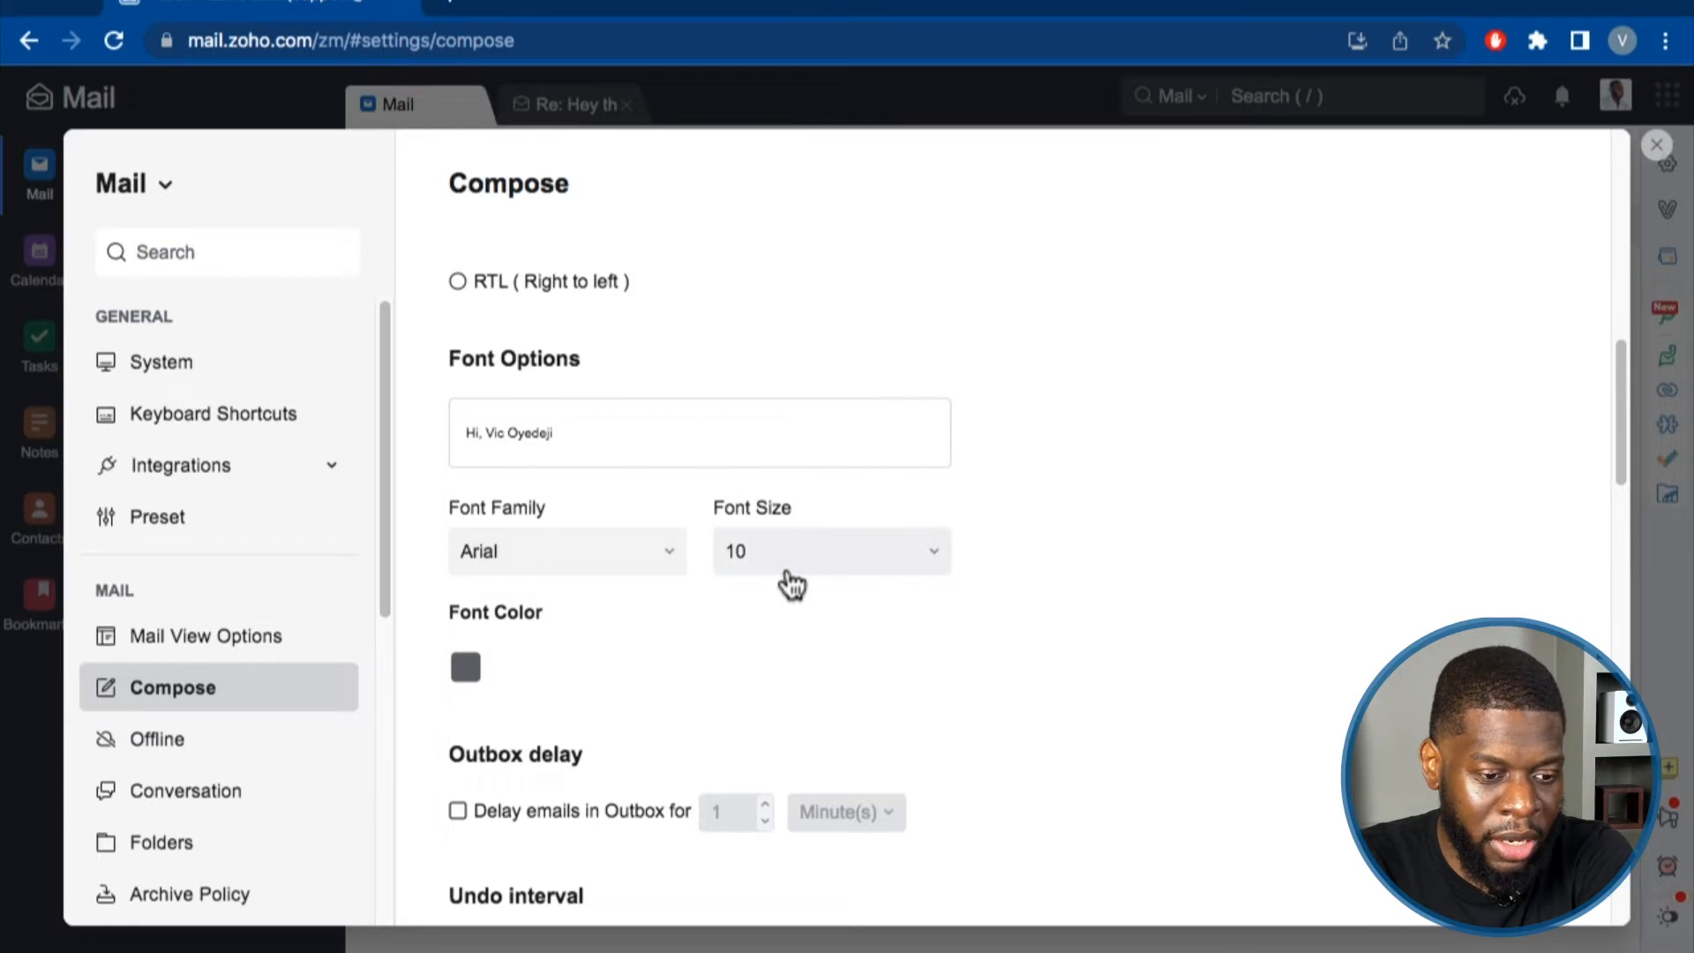
pyautogui.scroll(-2, 583, 486)
# Type a test line "Hey what's" in a new mail, discard it unsent, and reopen settings.
pyautogui.click(1656, 145)
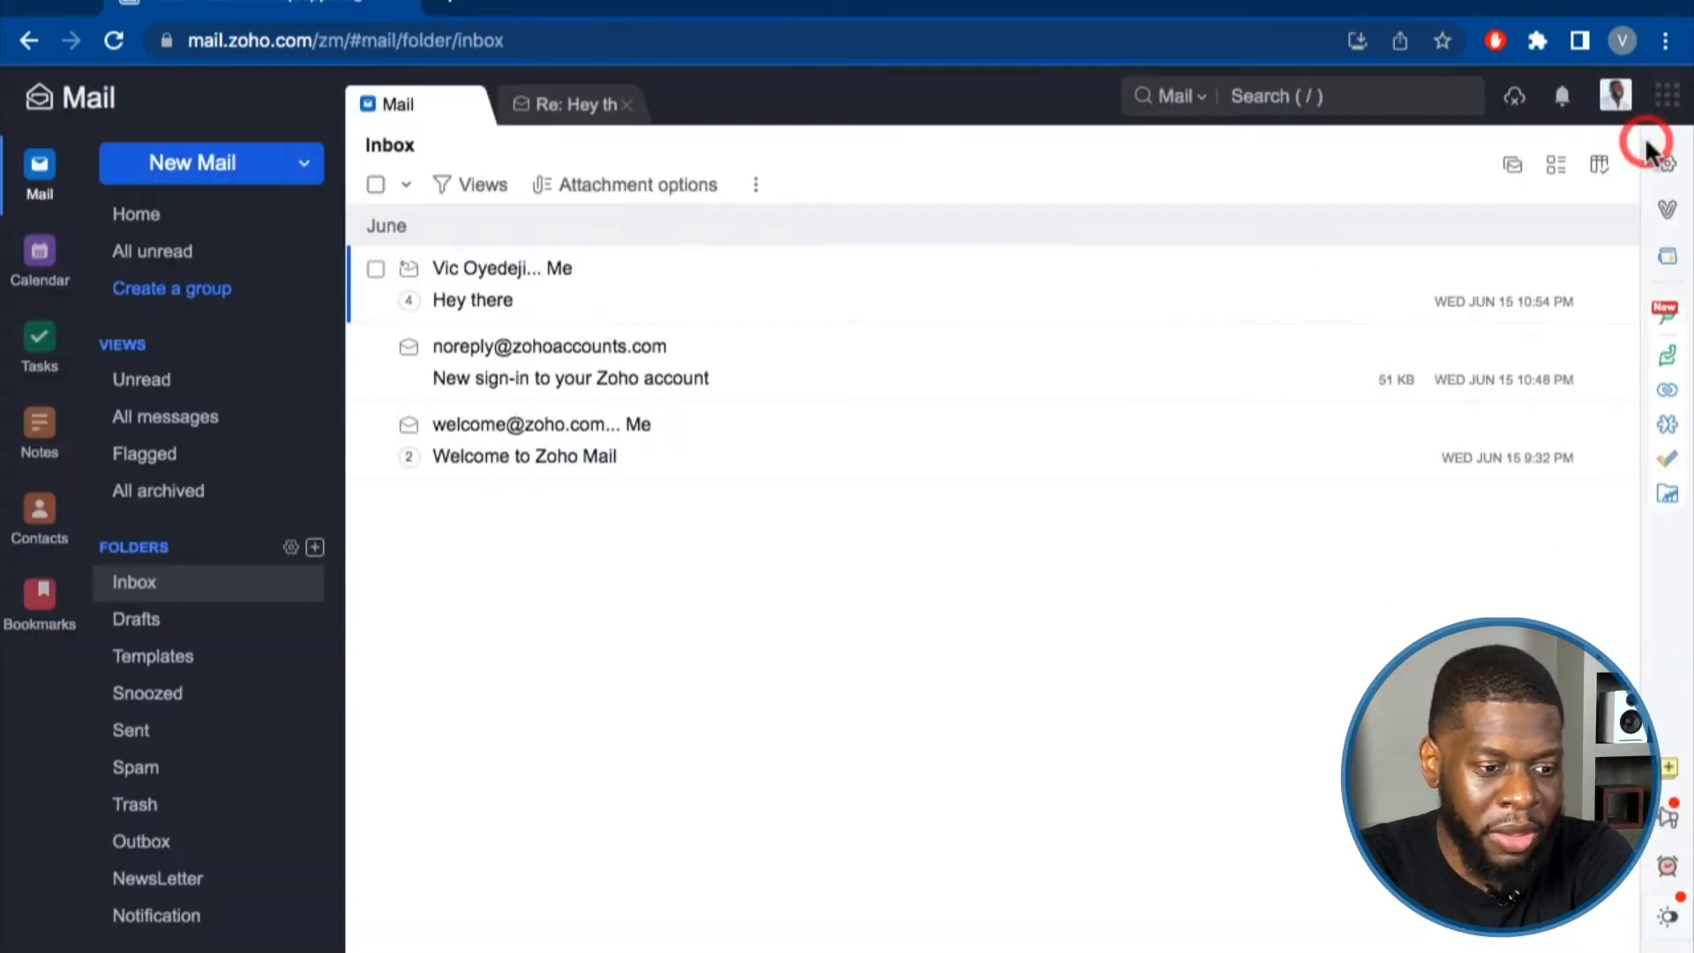
pyautogui.click(208, 162)
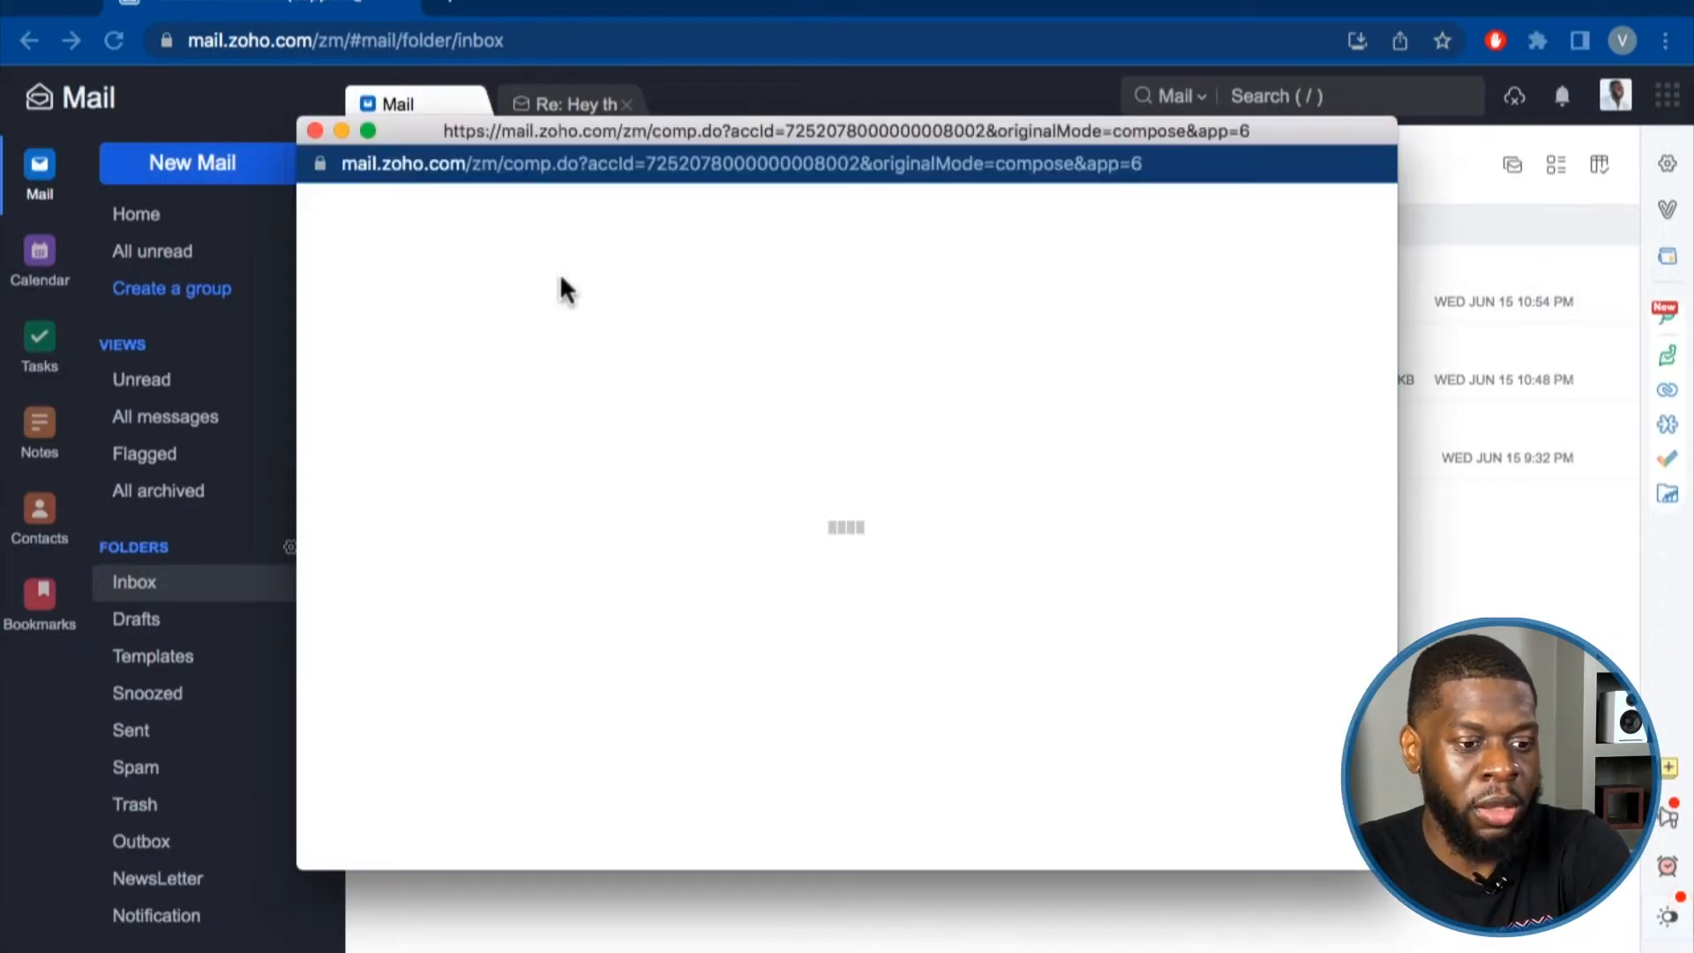
pyautogui.click(430, 490)
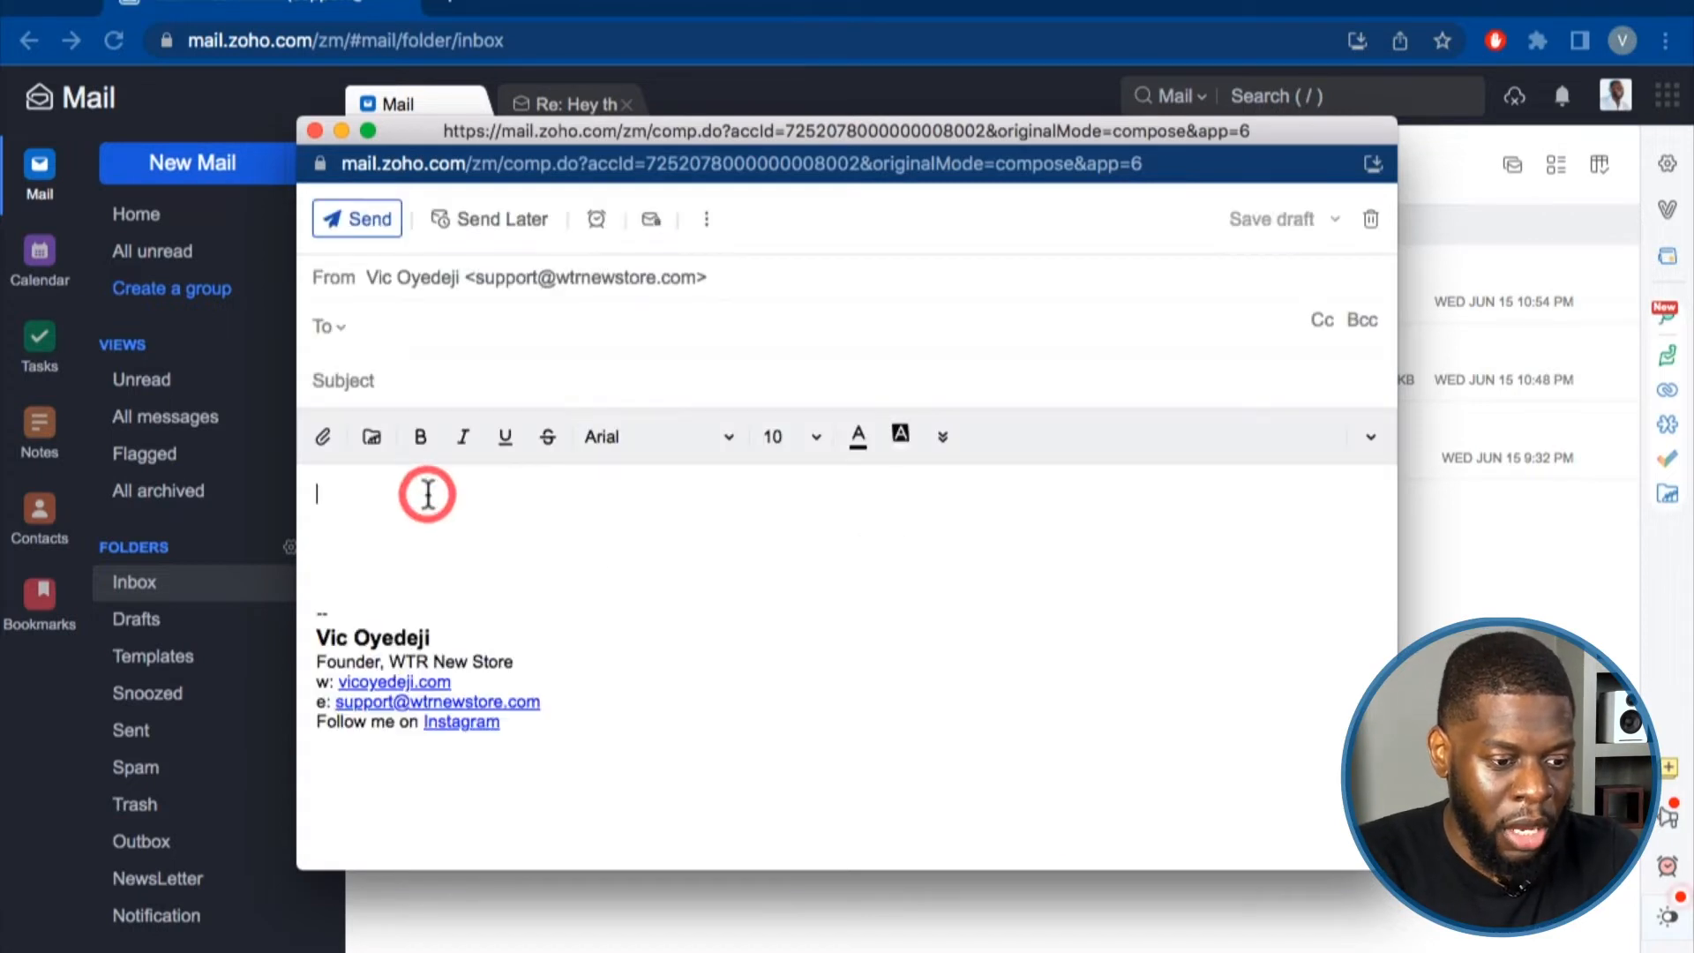
pyautogui.write("Hey what's going on!")
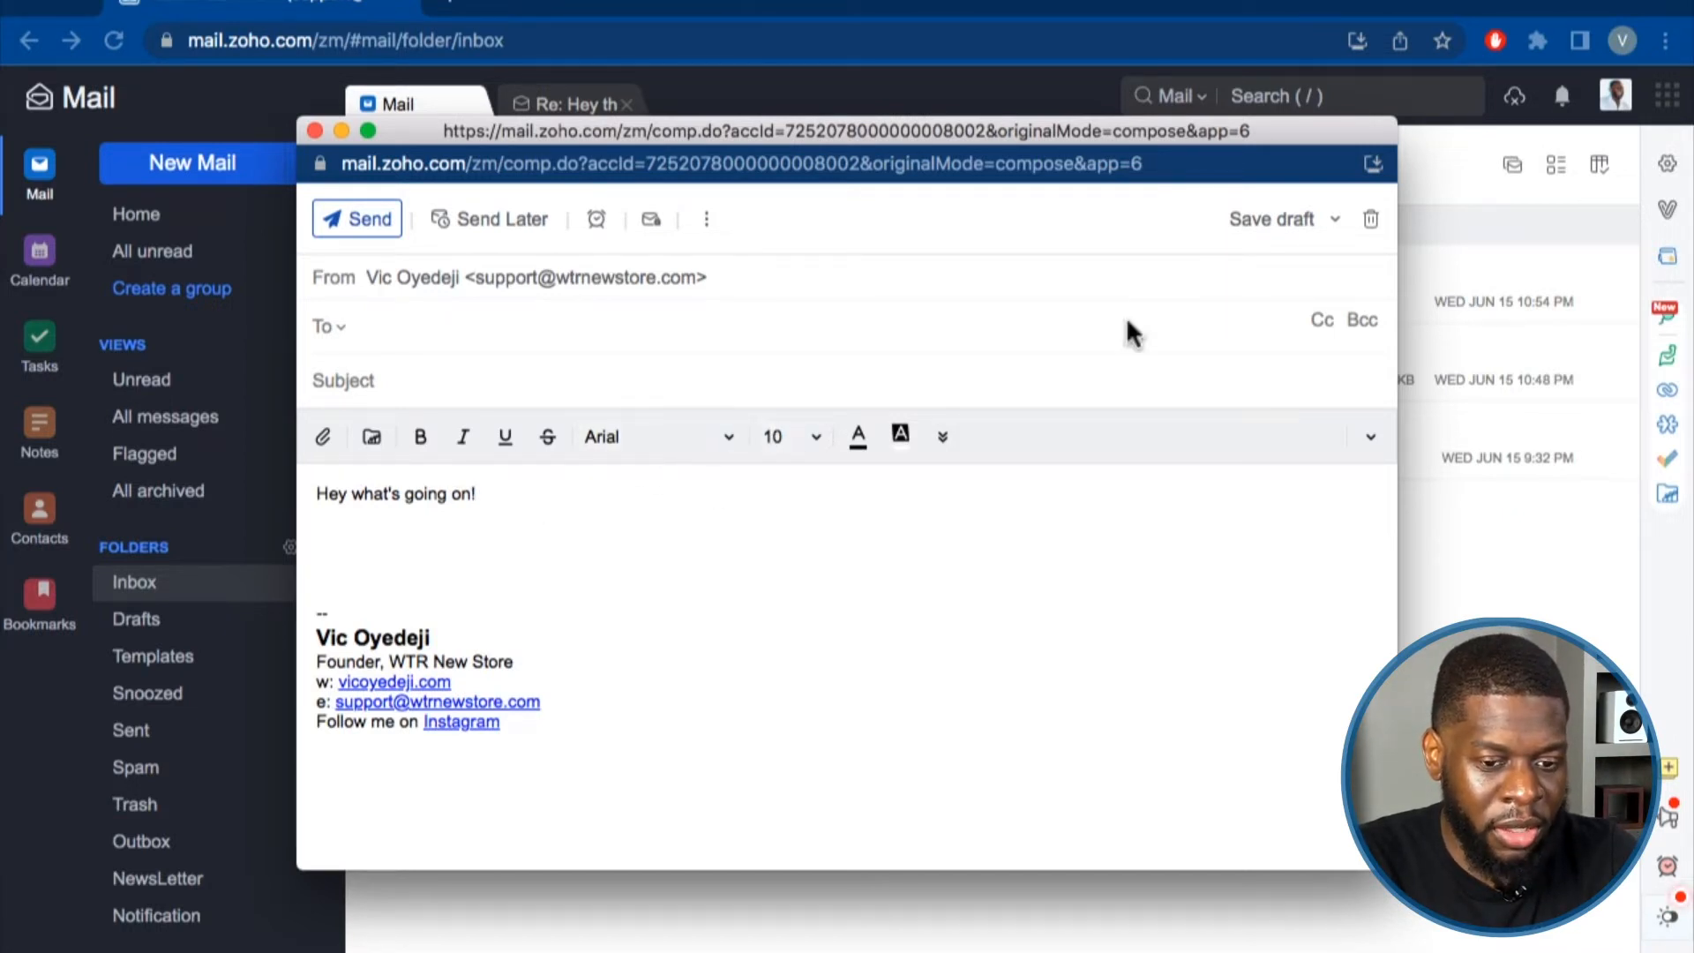
pyautogui.click(1369, 228)
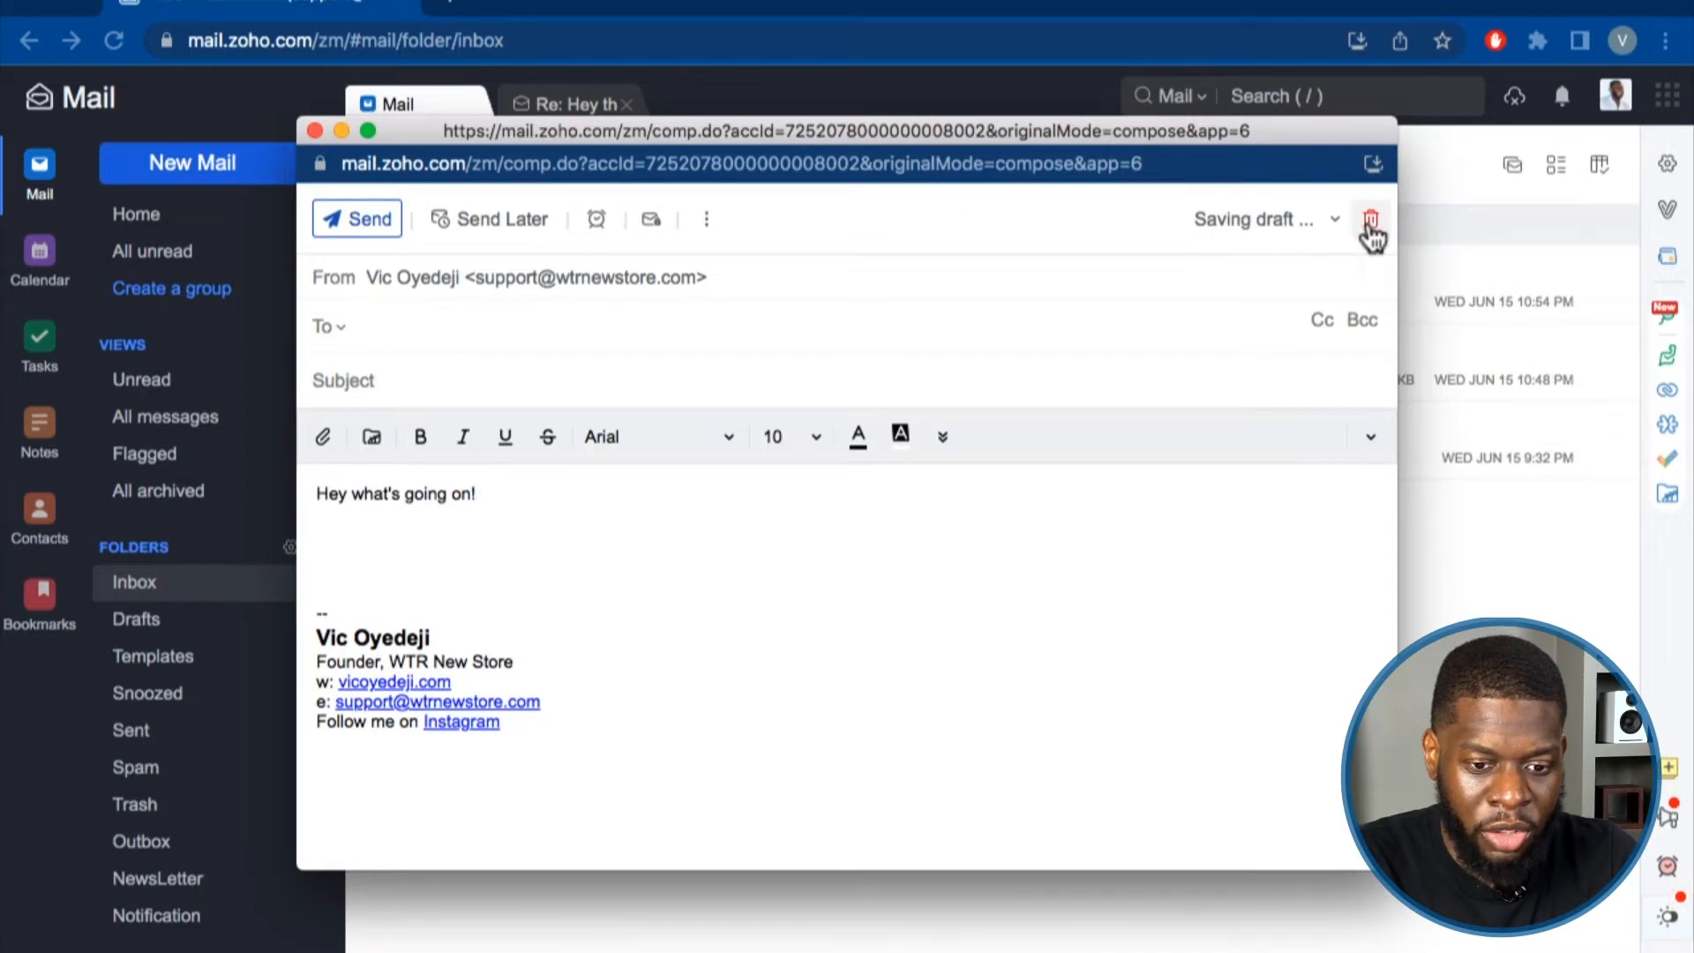
pyautogui.click(684, 611)
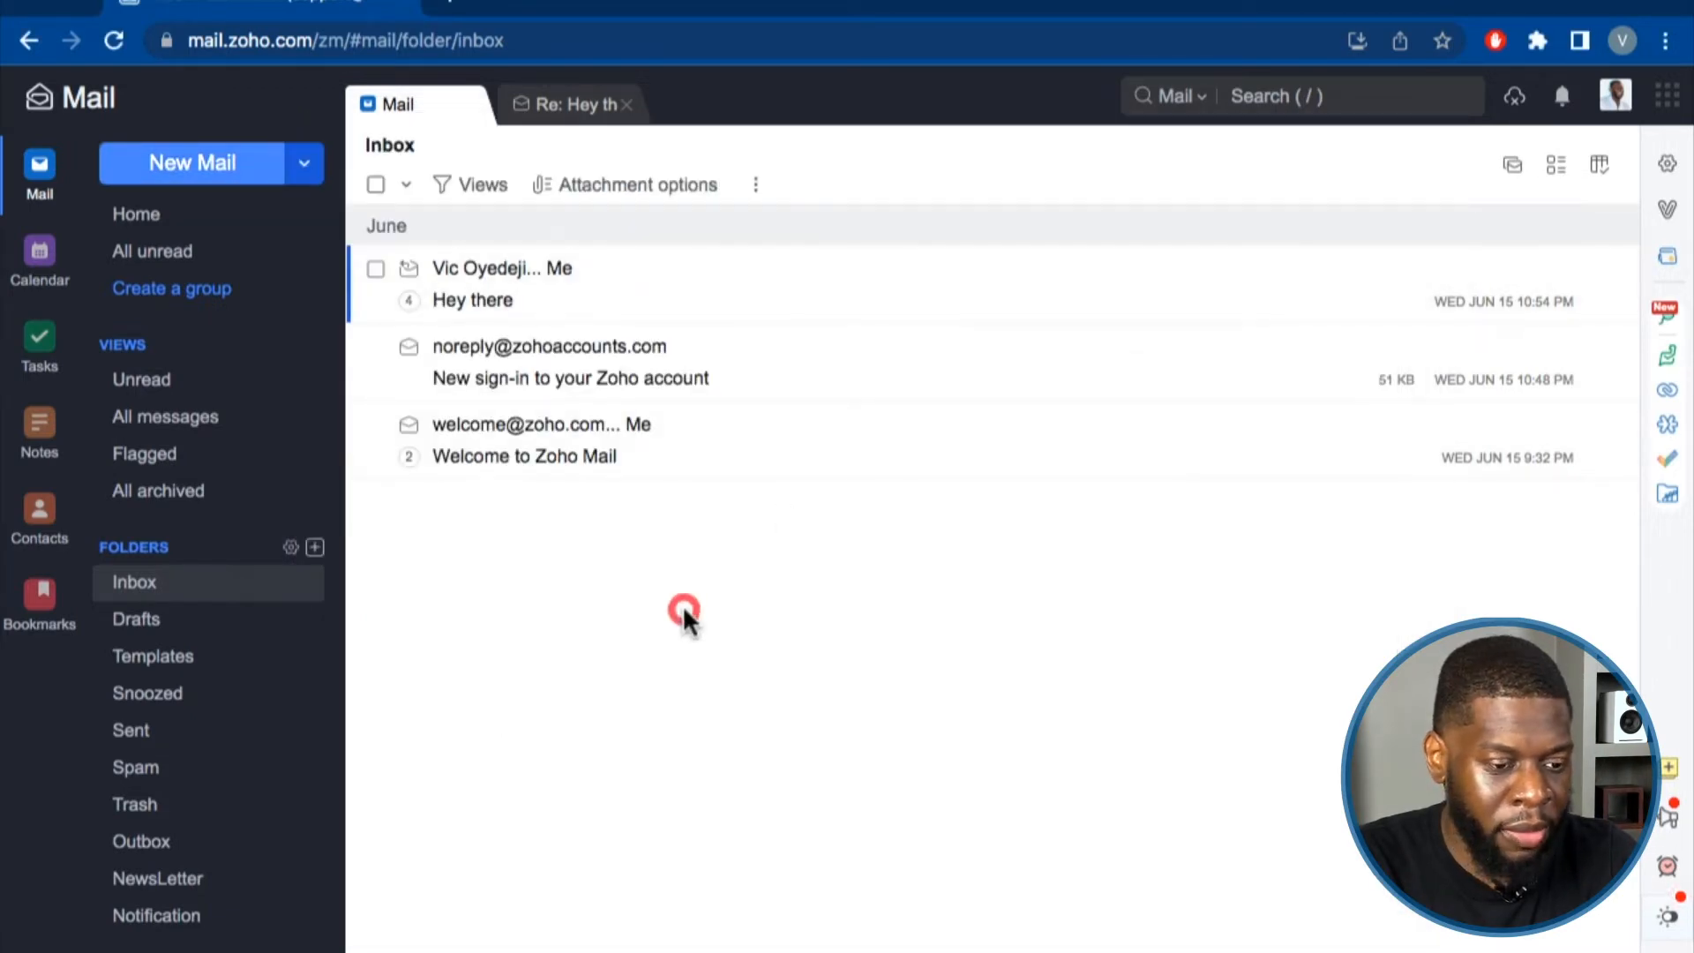
pyautogui.click(1666, 164)
# In Compose settings, toggle 'Undo within' 5 seconds off and back on.
pyautogui.click(265, 719)
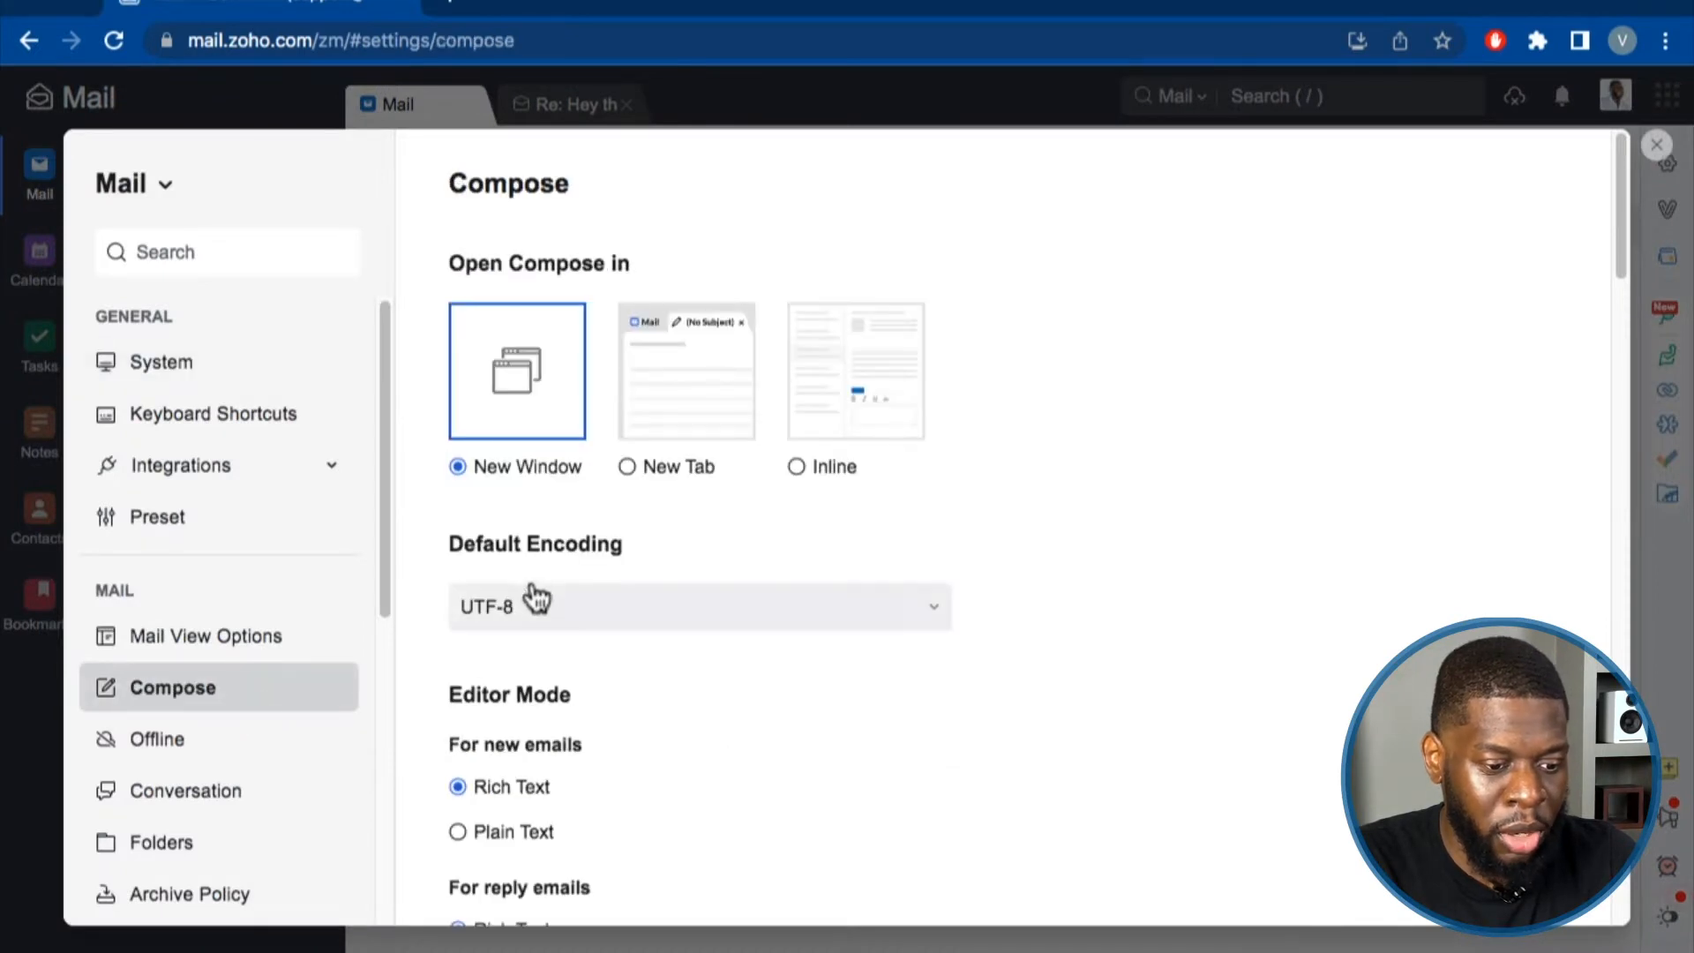
pyautogui.scroll(-6, 549, 608)
pyautogui.scroll(-7, 556, 609)
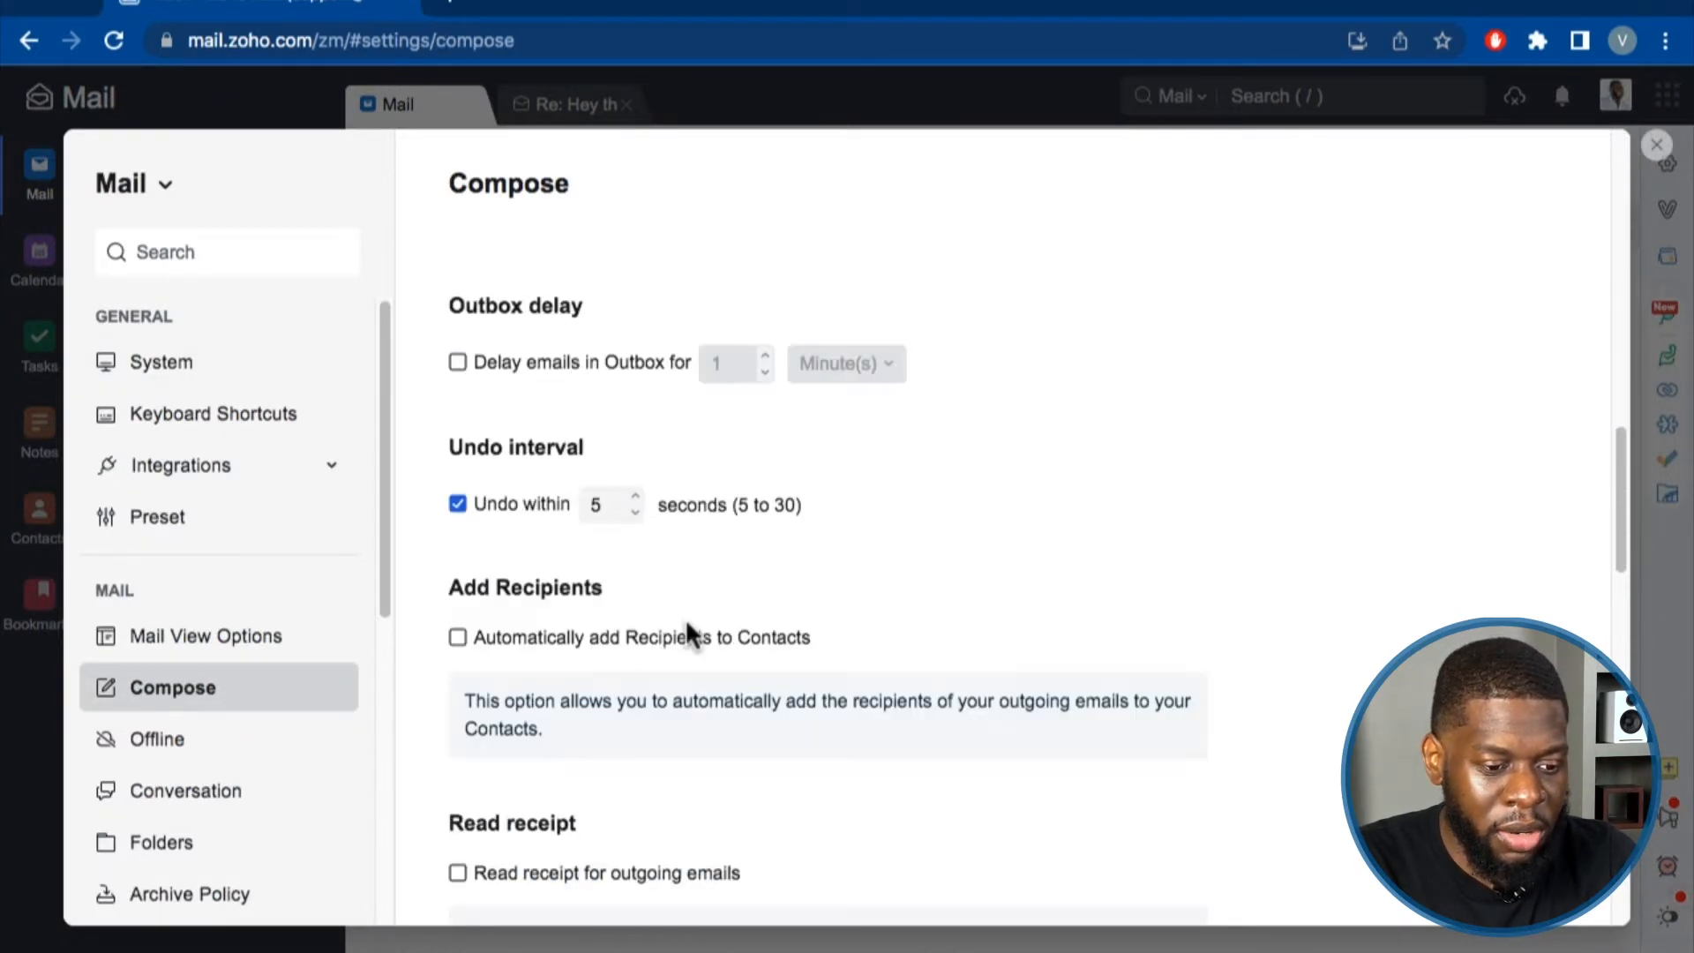
pyautogui.scroll(3, 684, 617)
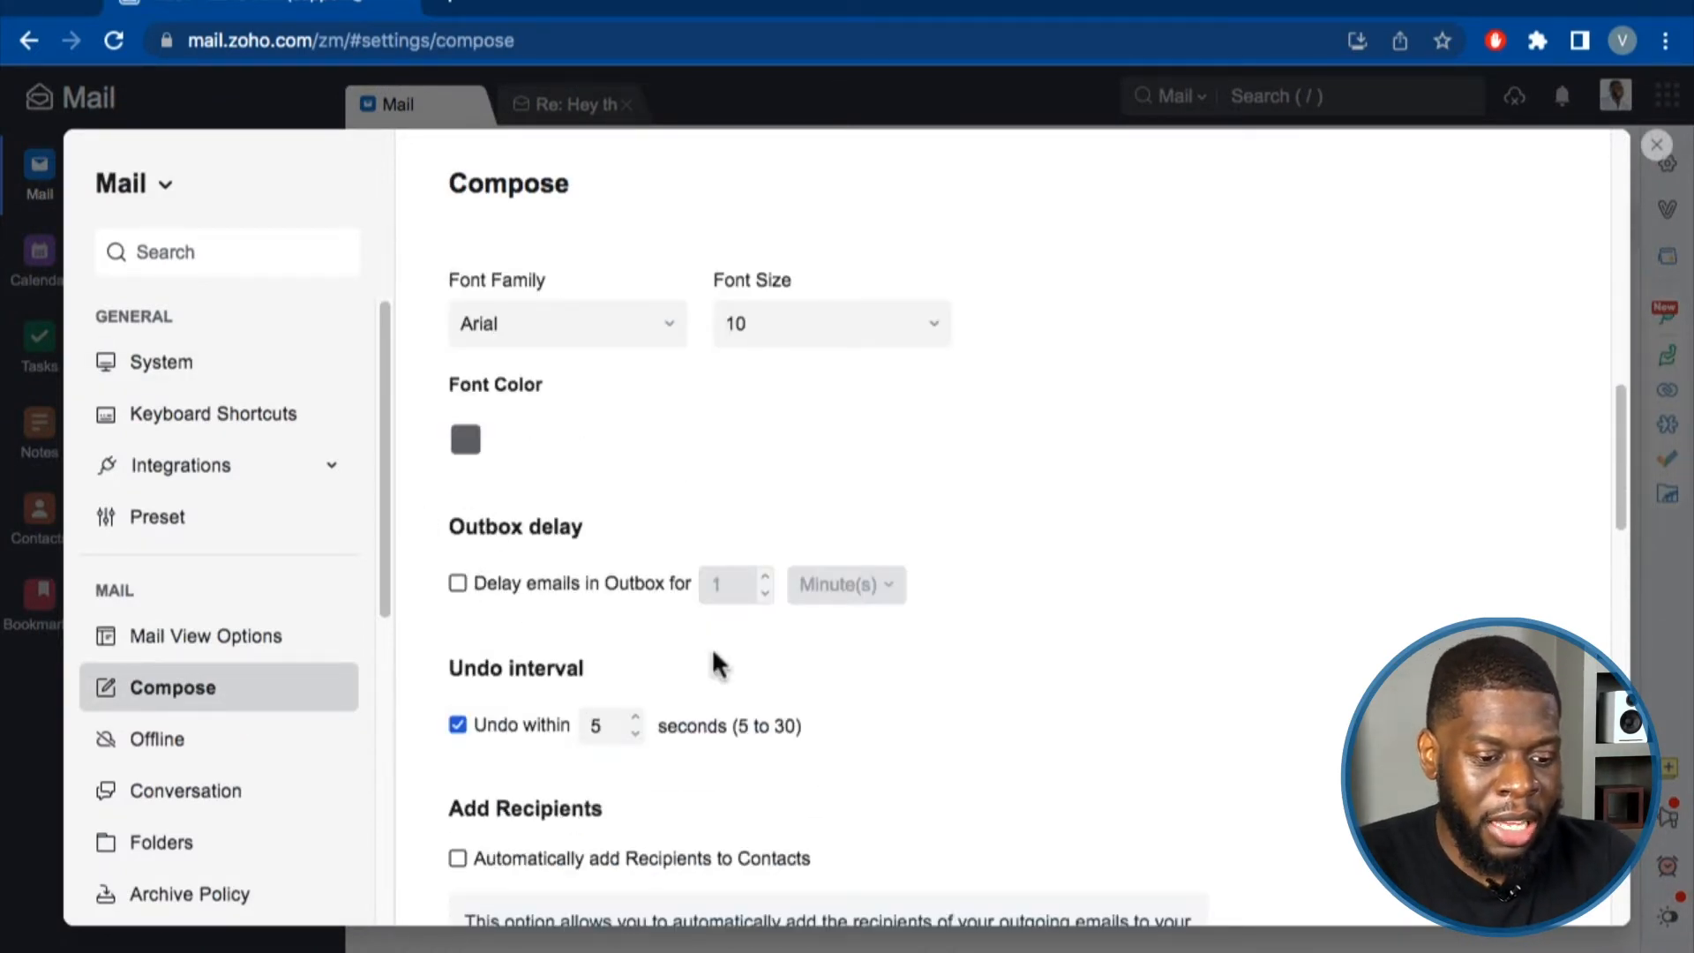
pyautogui.scroll(-2, 476, 556)
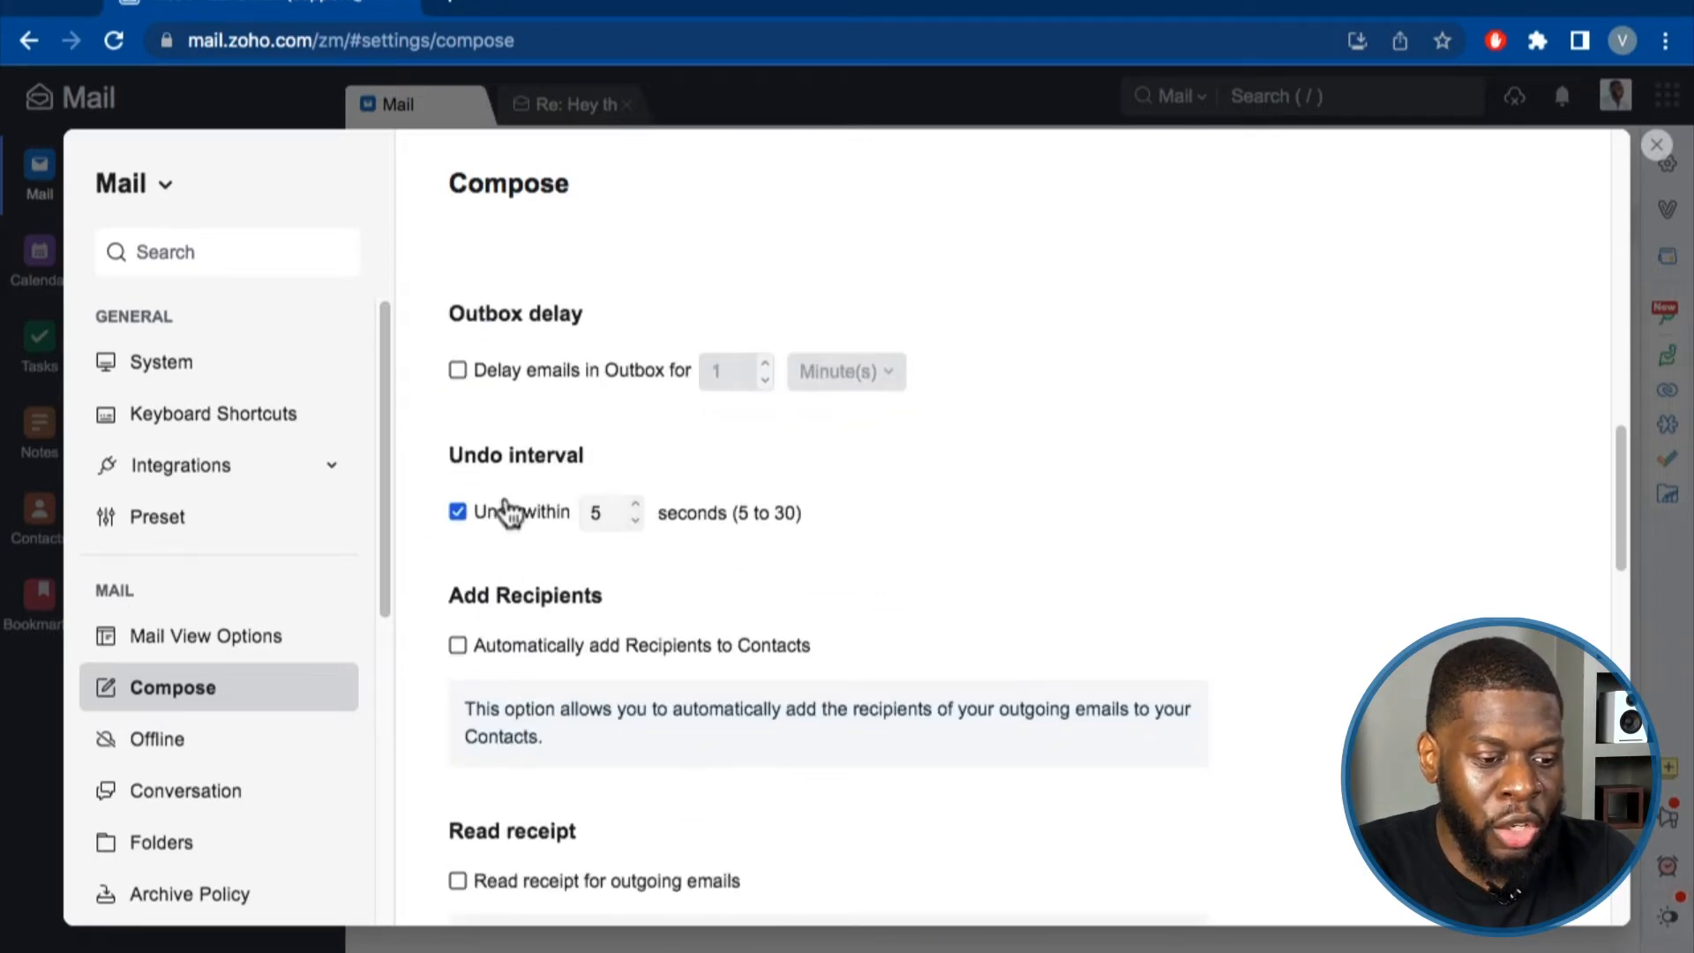
pyautogui.click(457, 513)
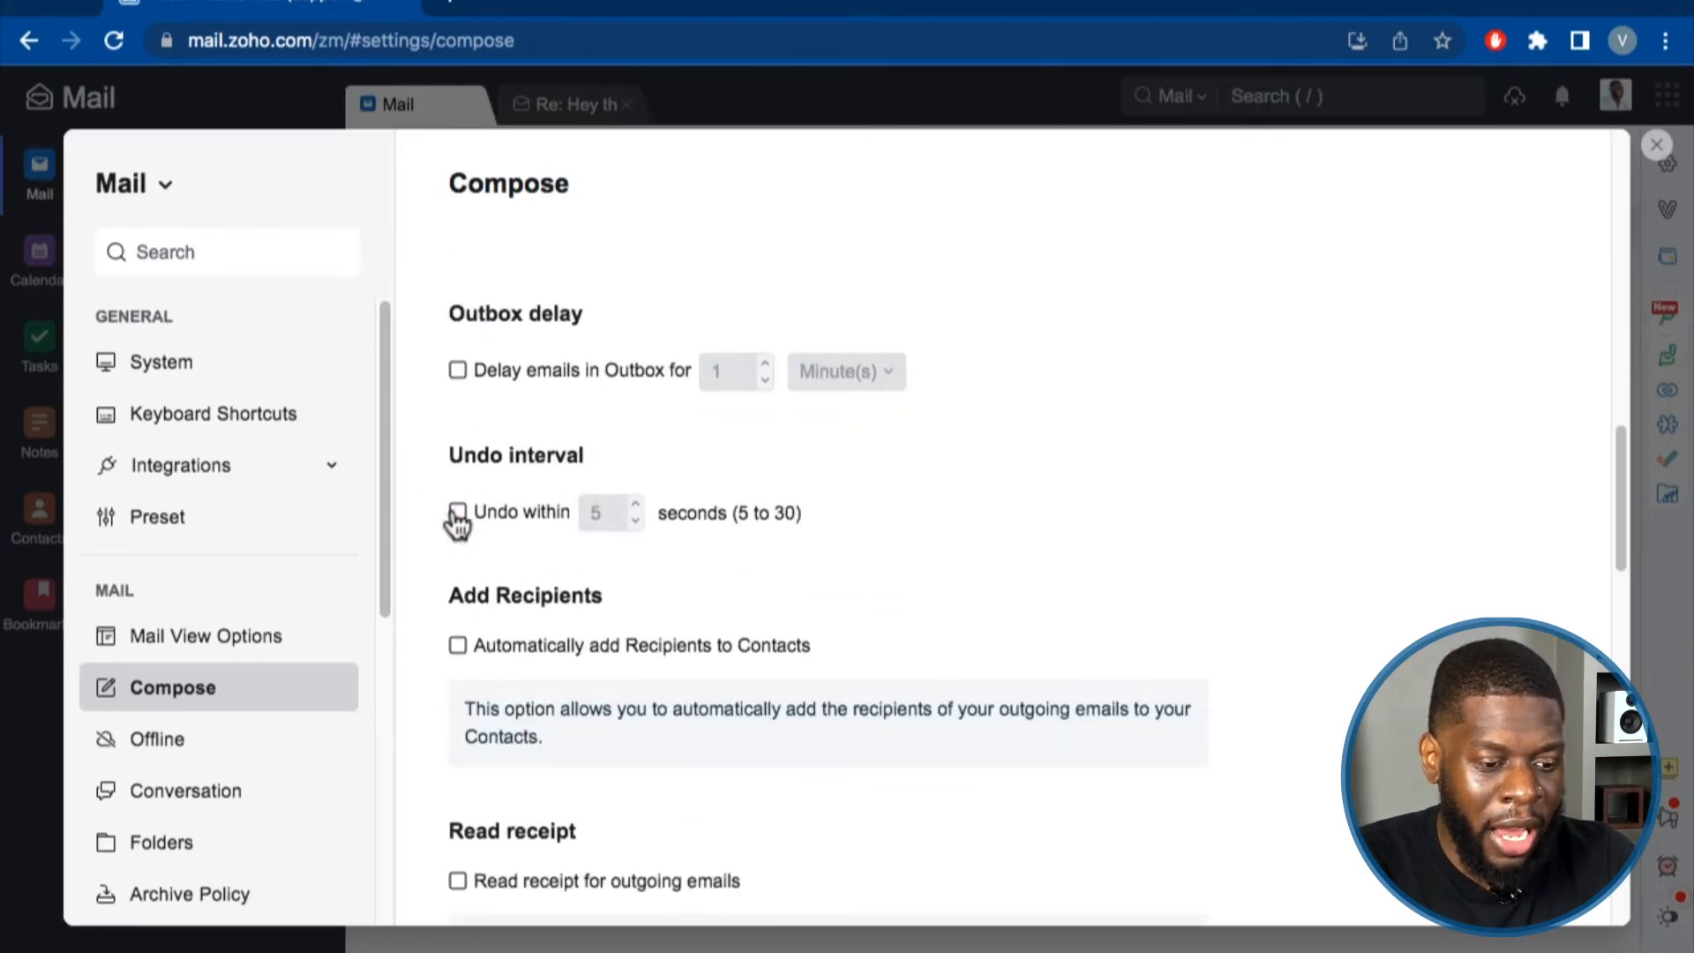
pyautogui.click(457, 513)
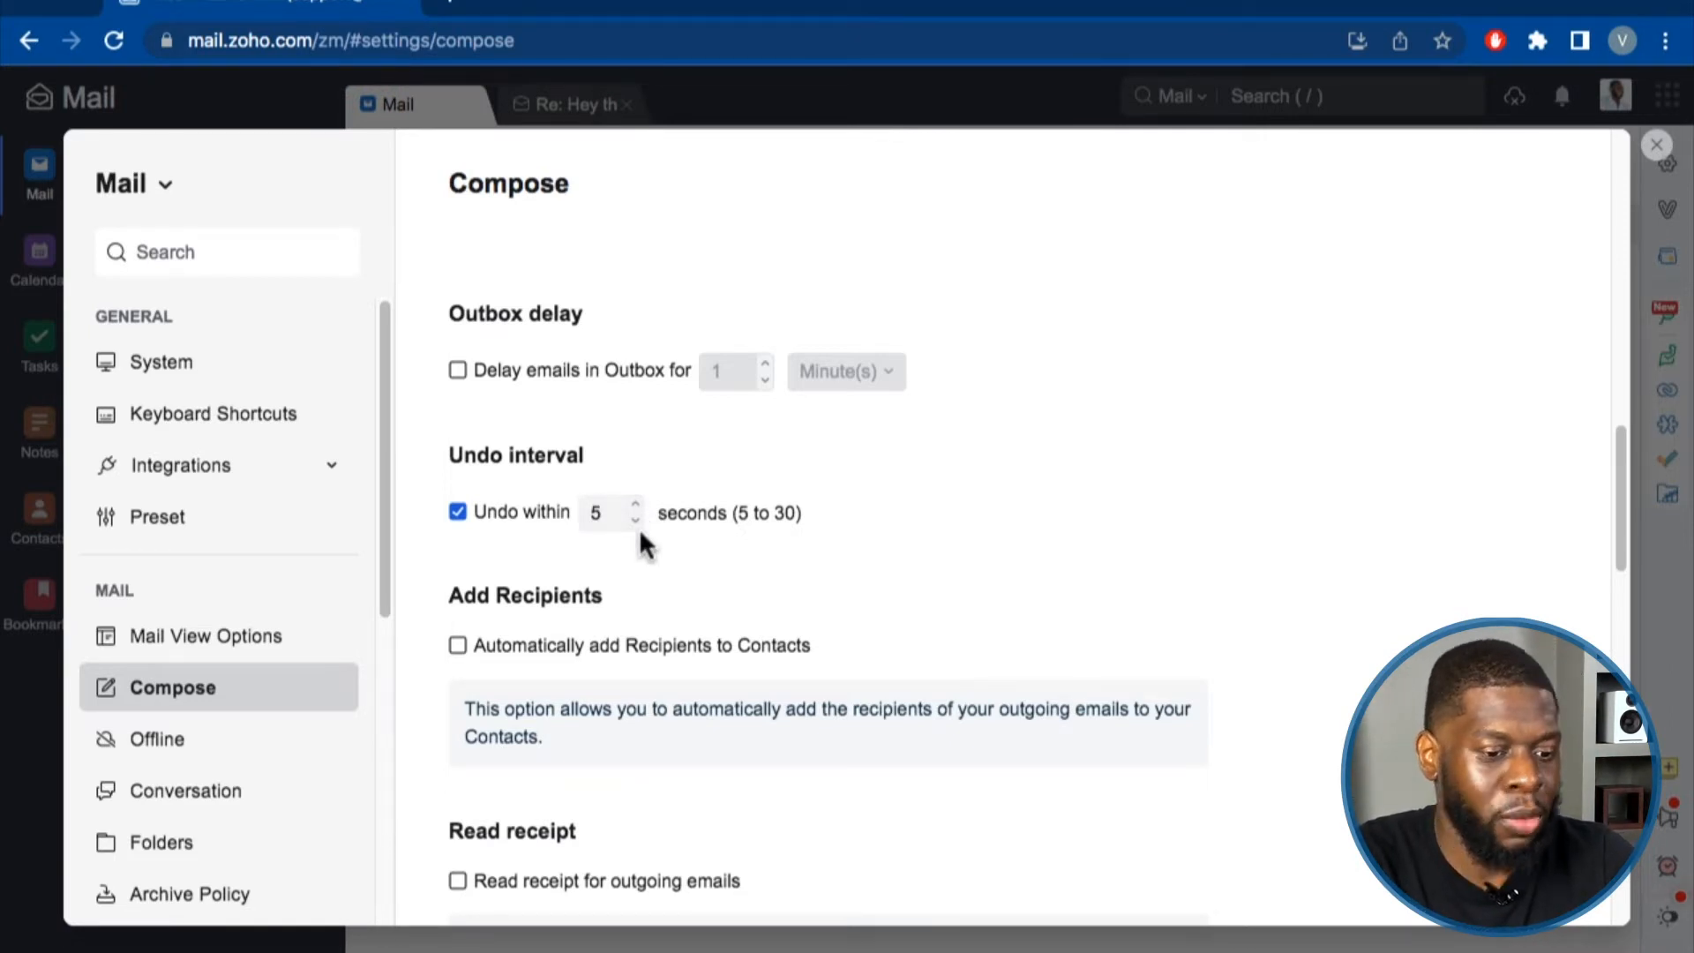
# Tick auto-add recipients to Contacts, toggle Show CC on then off, and close settings.
pyautogui.scroll(-3, 504, 385)
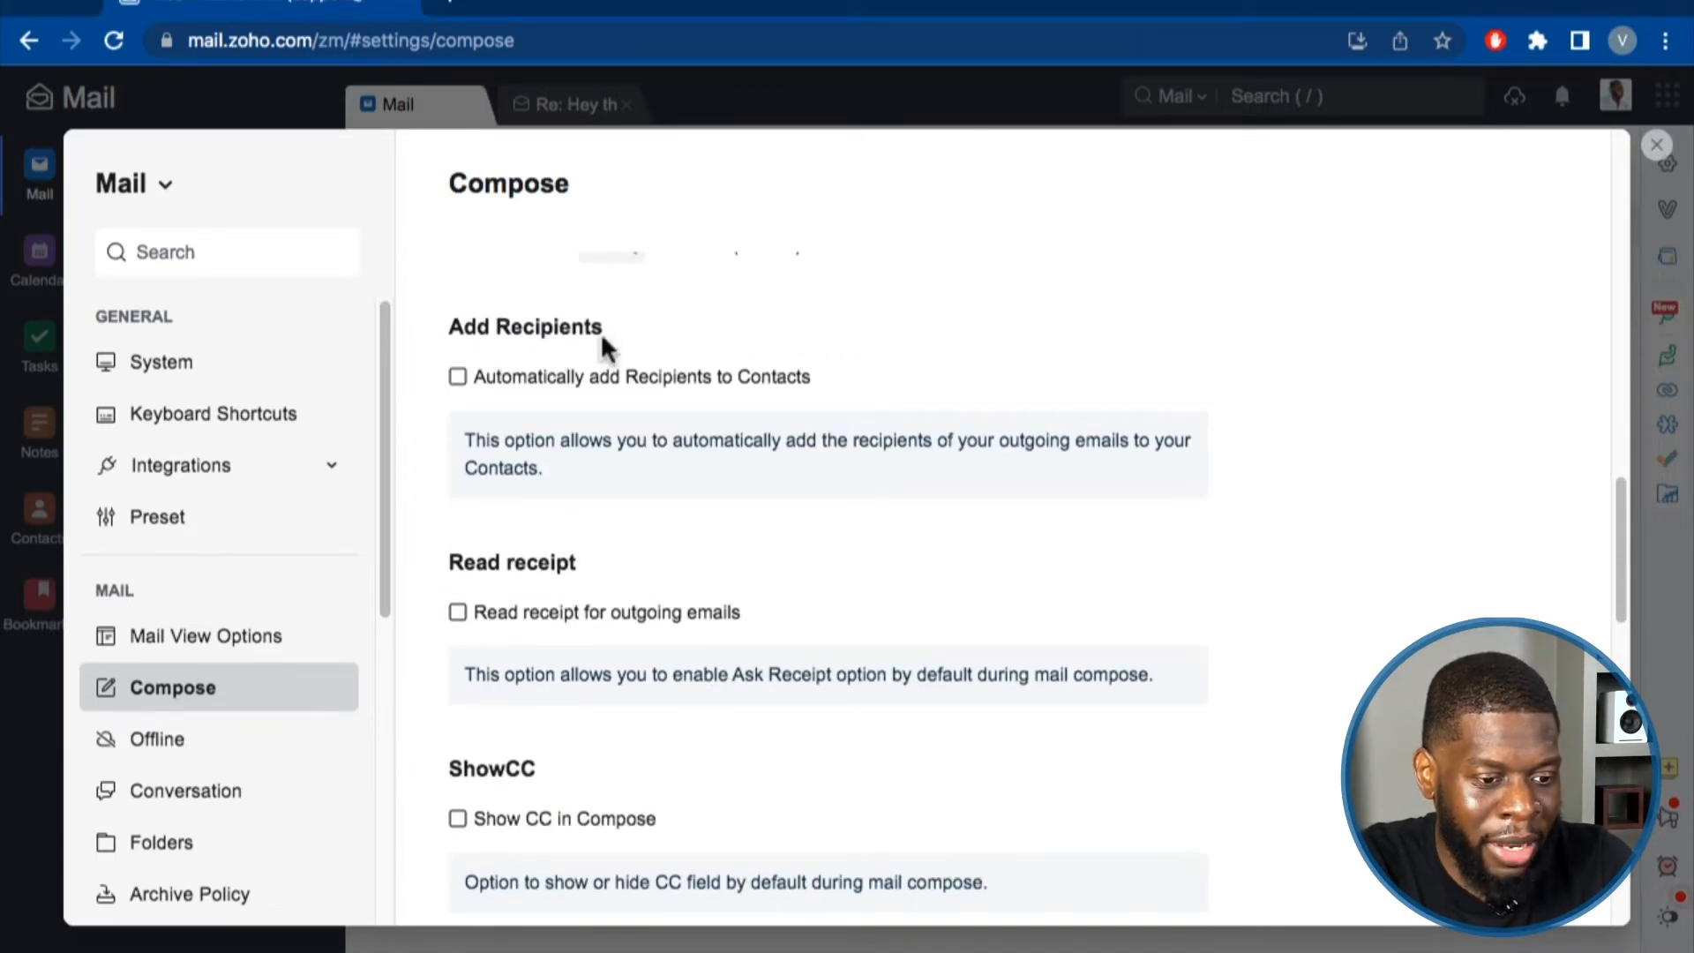
pyautogui.click(458, 376)
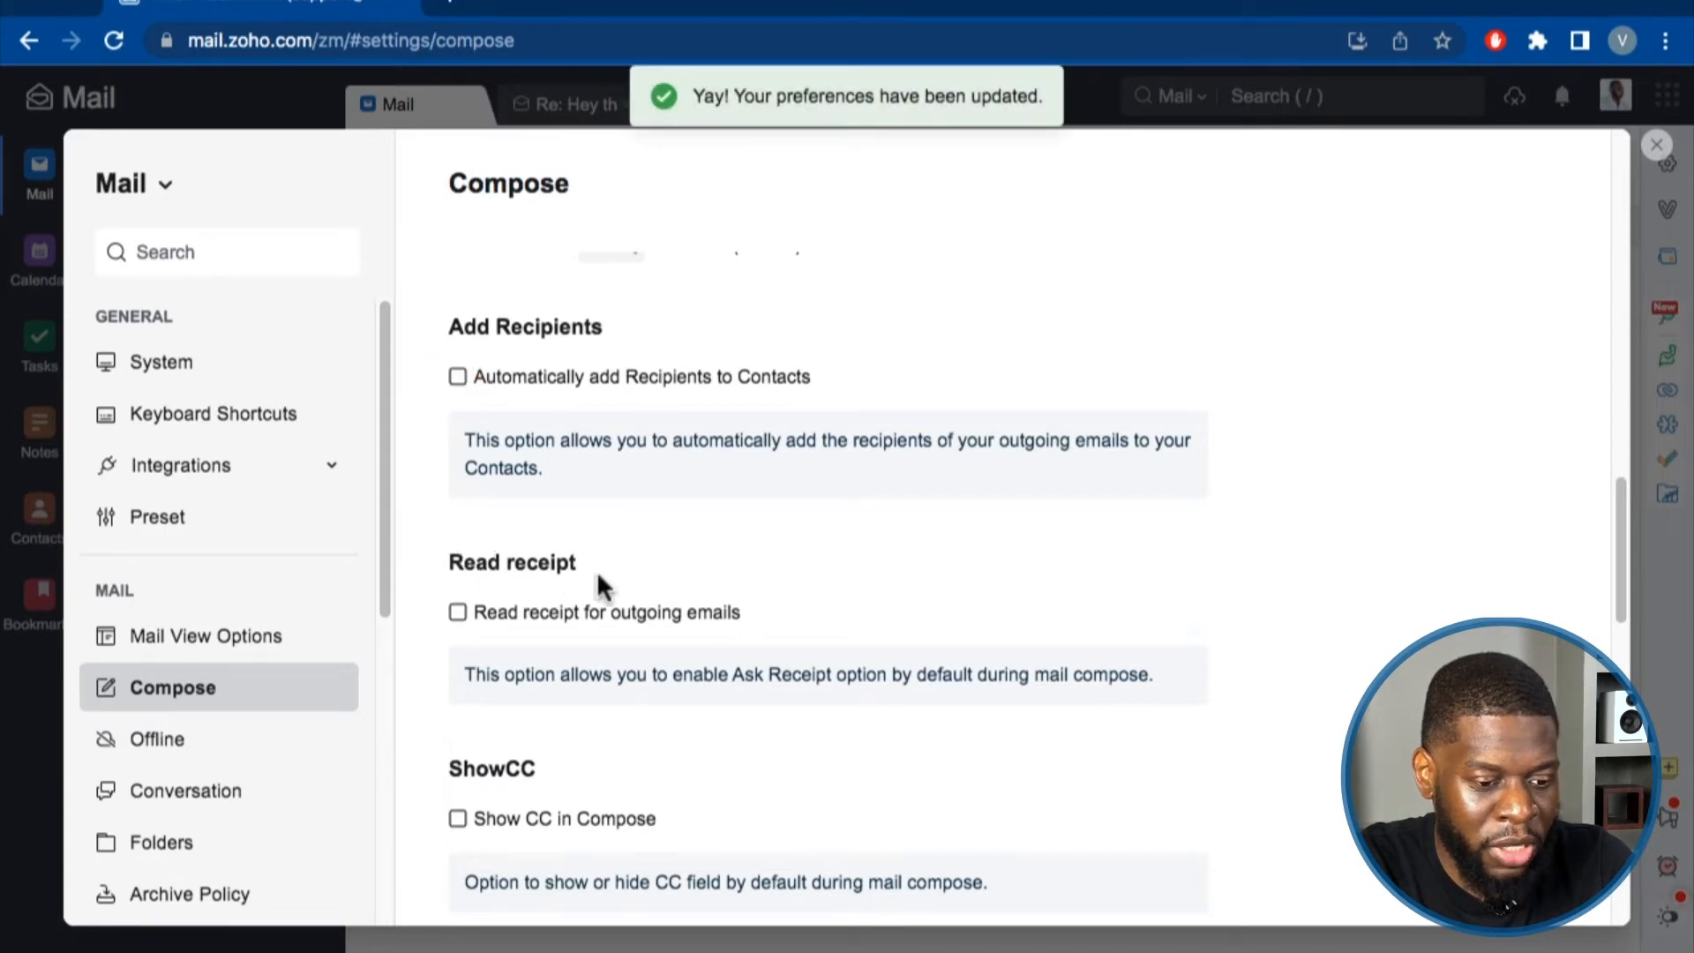
pyautogui.scroll(-1, 529, 584)
pyautogui.scroll(-2, 499, 578)
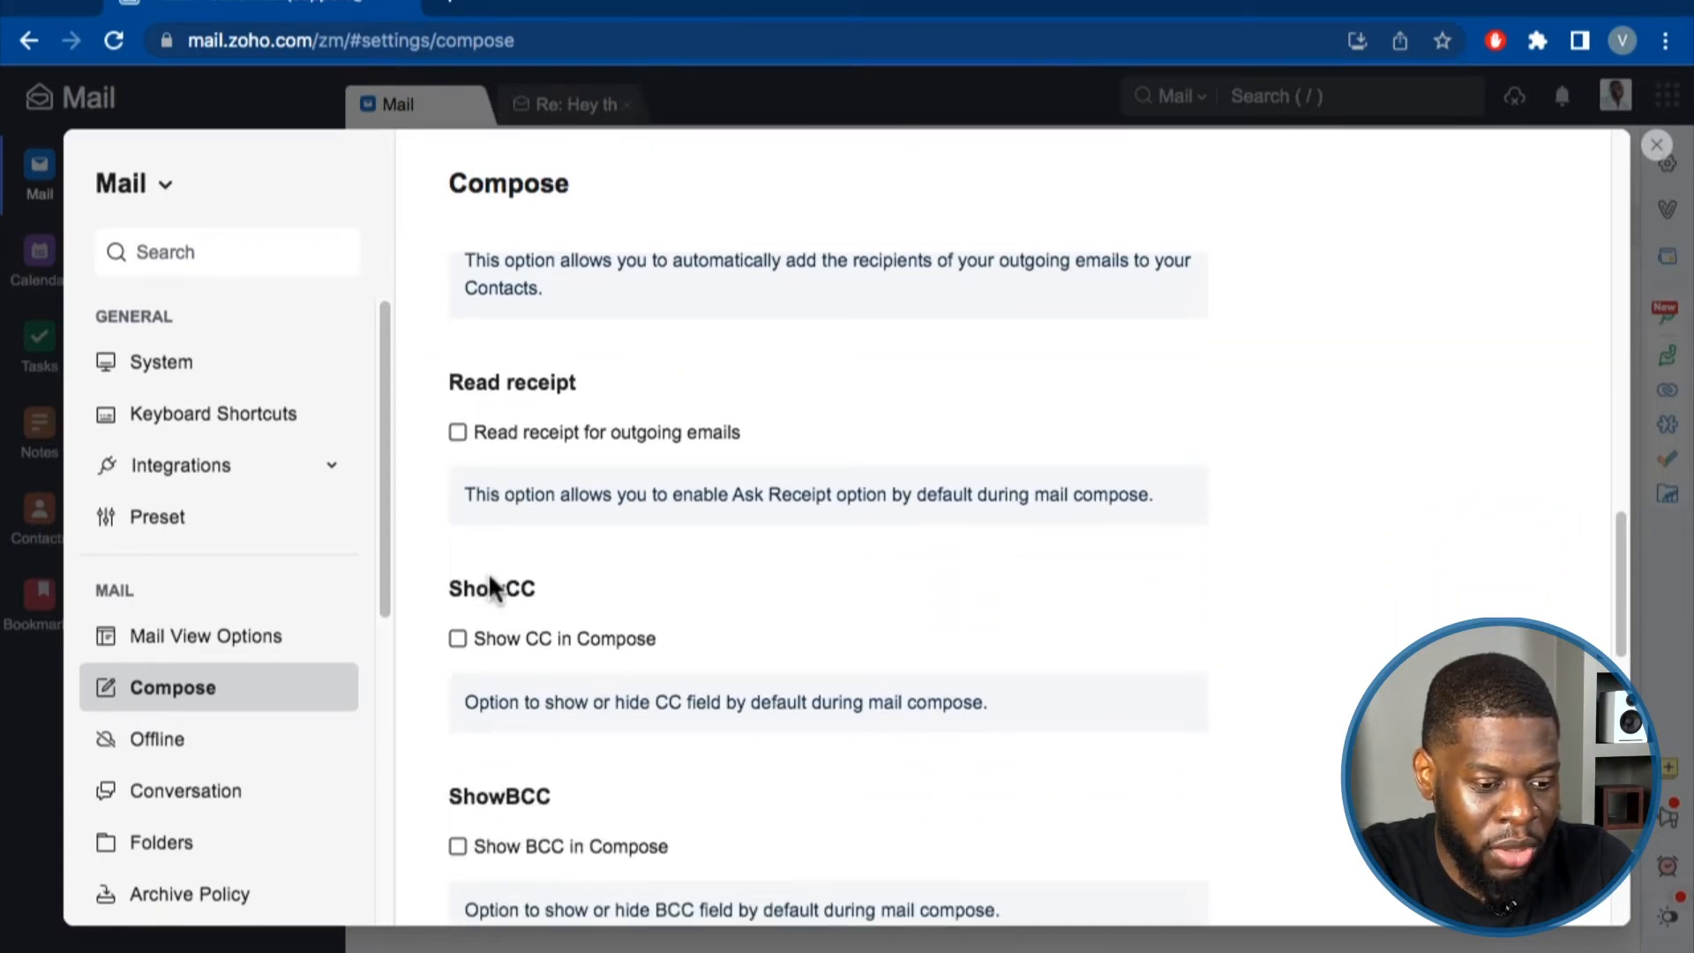
pyautogui.click(457, 638)
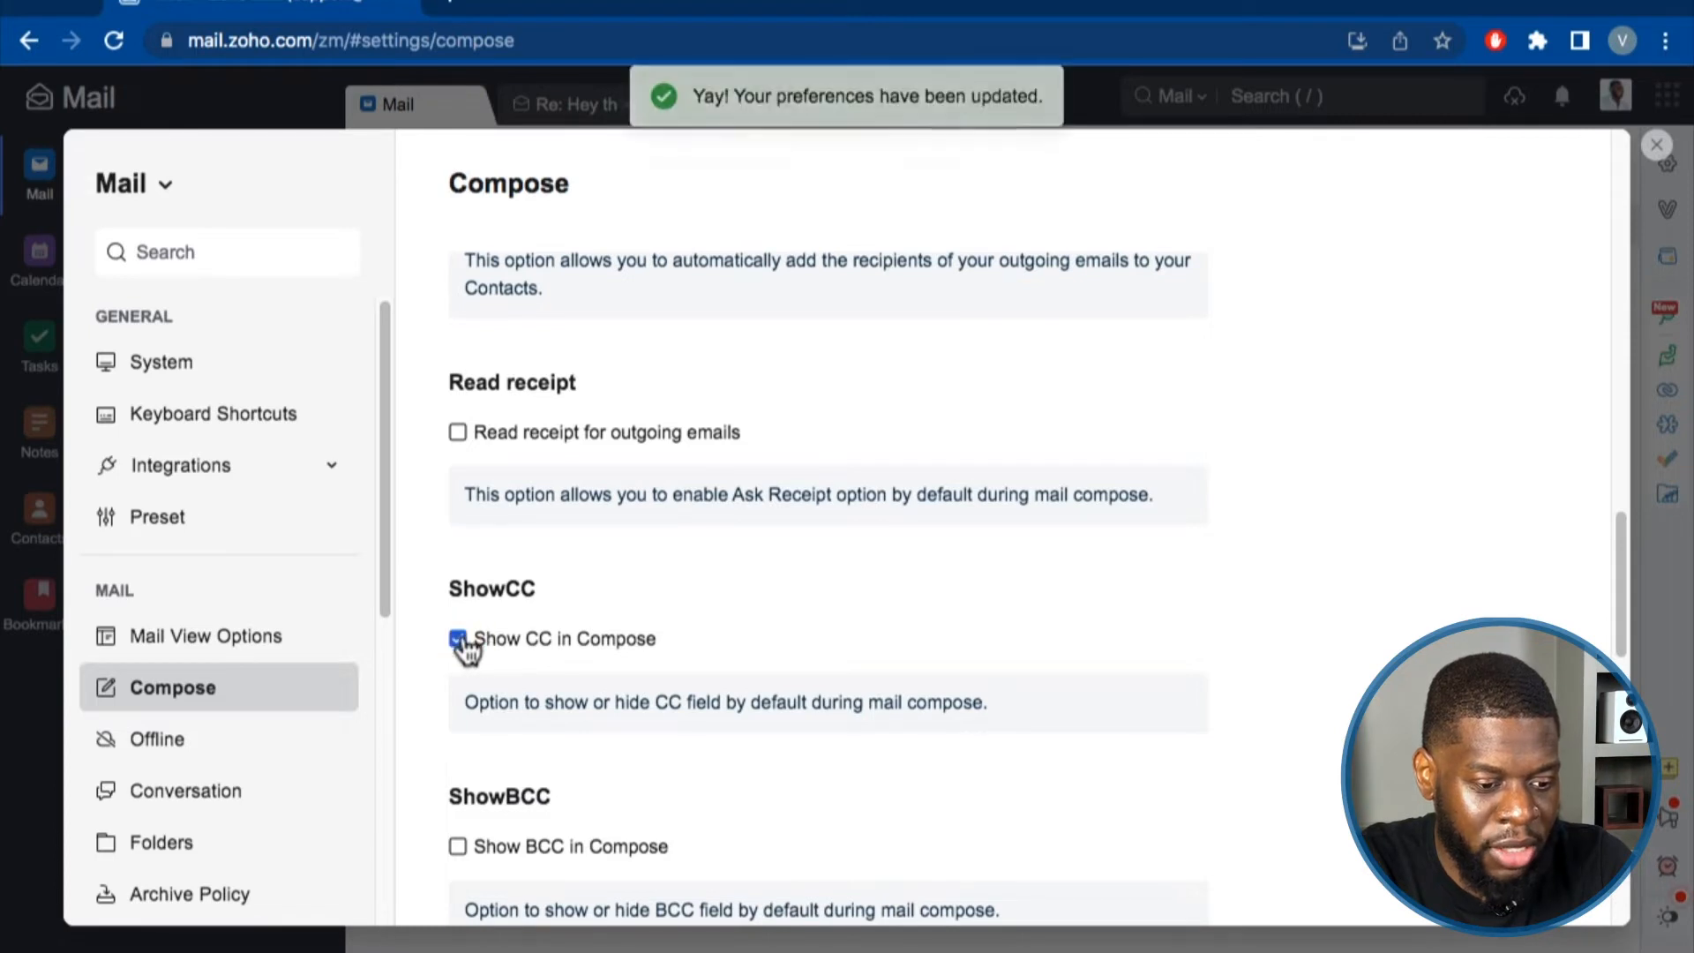
pyautogui.click(458, 638)
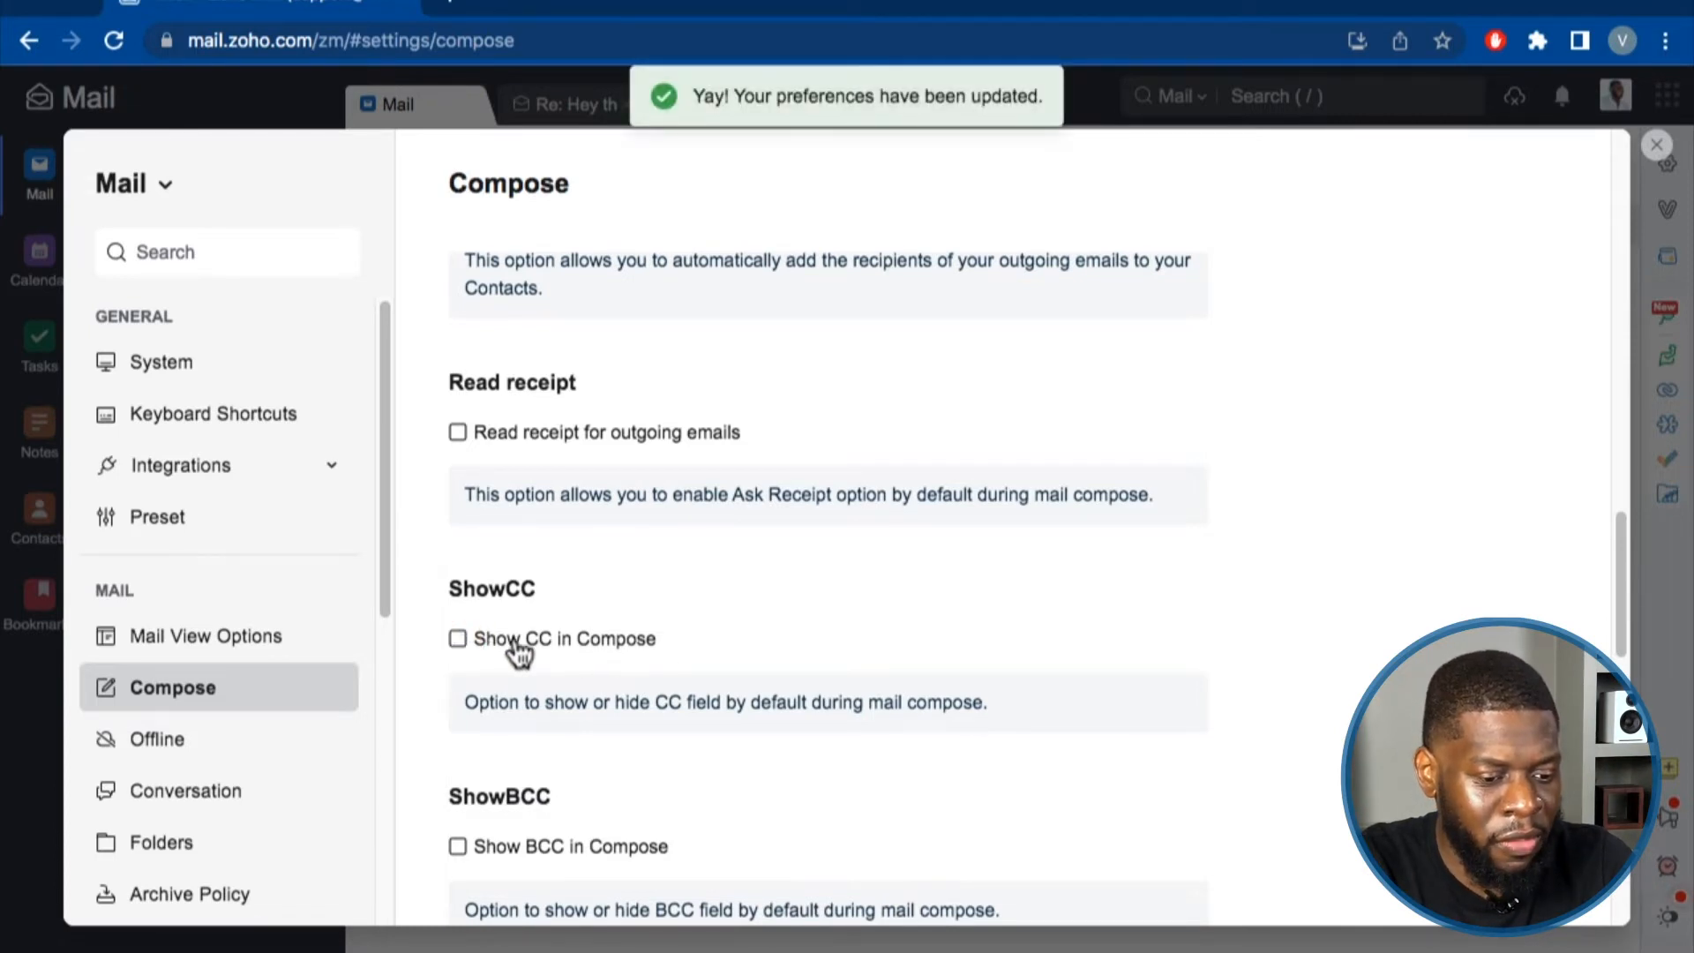
pyautogui.scroll(-3, 461, 643)
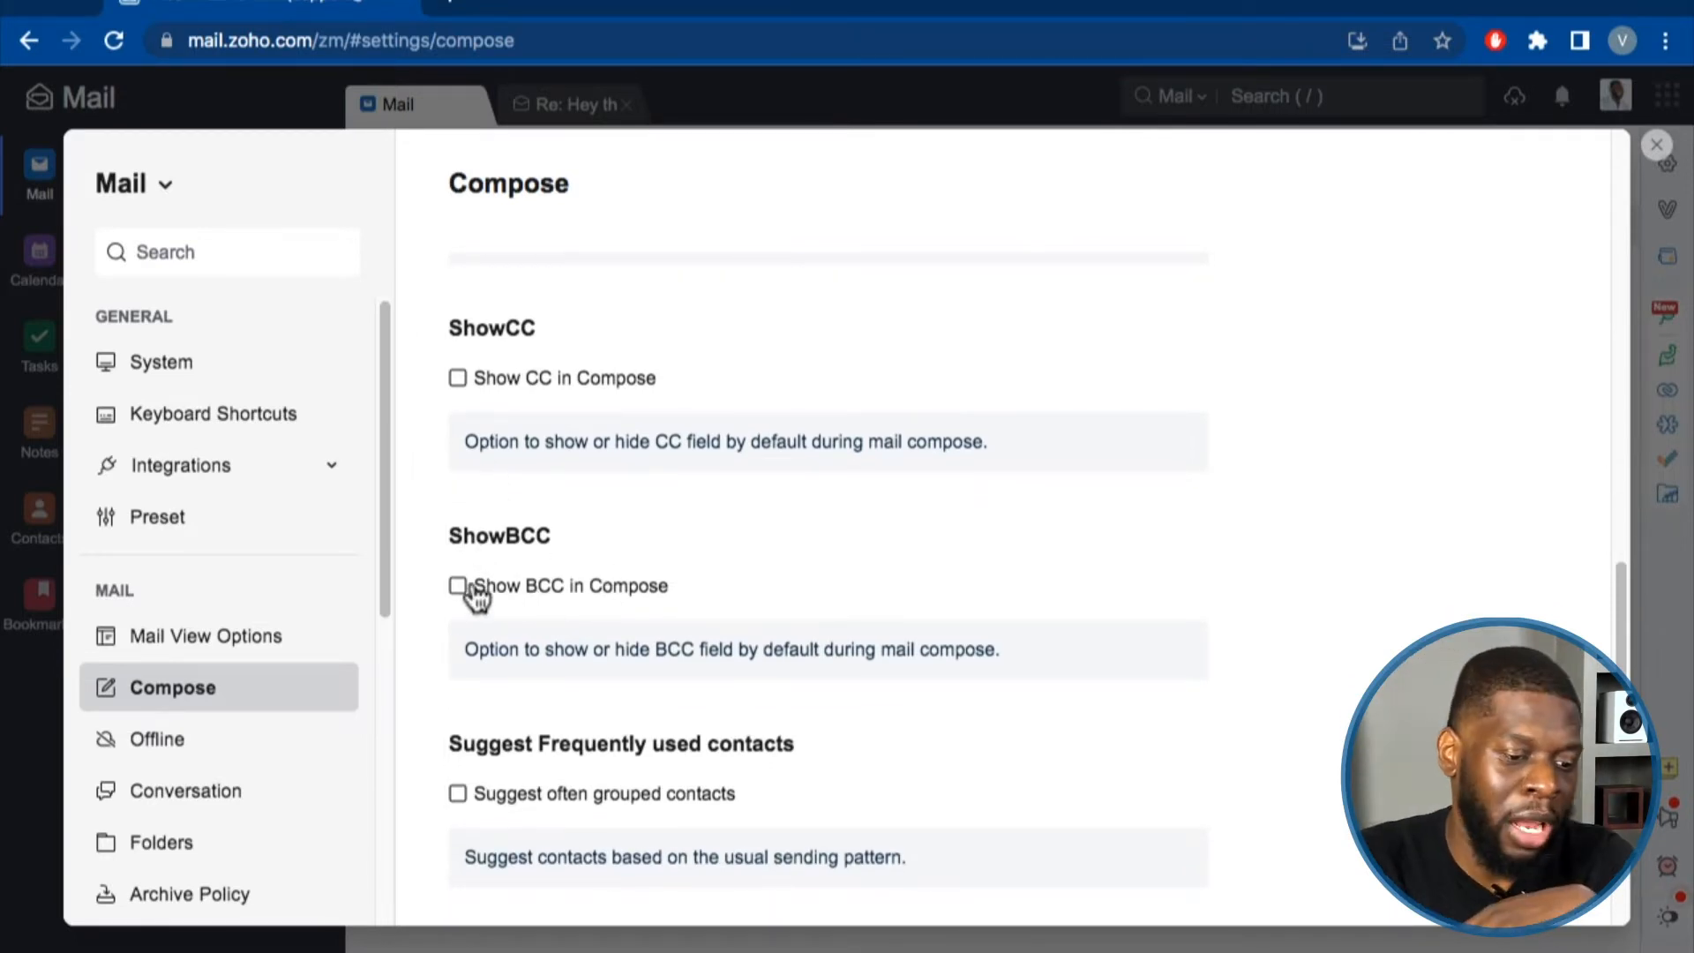
pyautogui.scroll(-1, 473, 591)
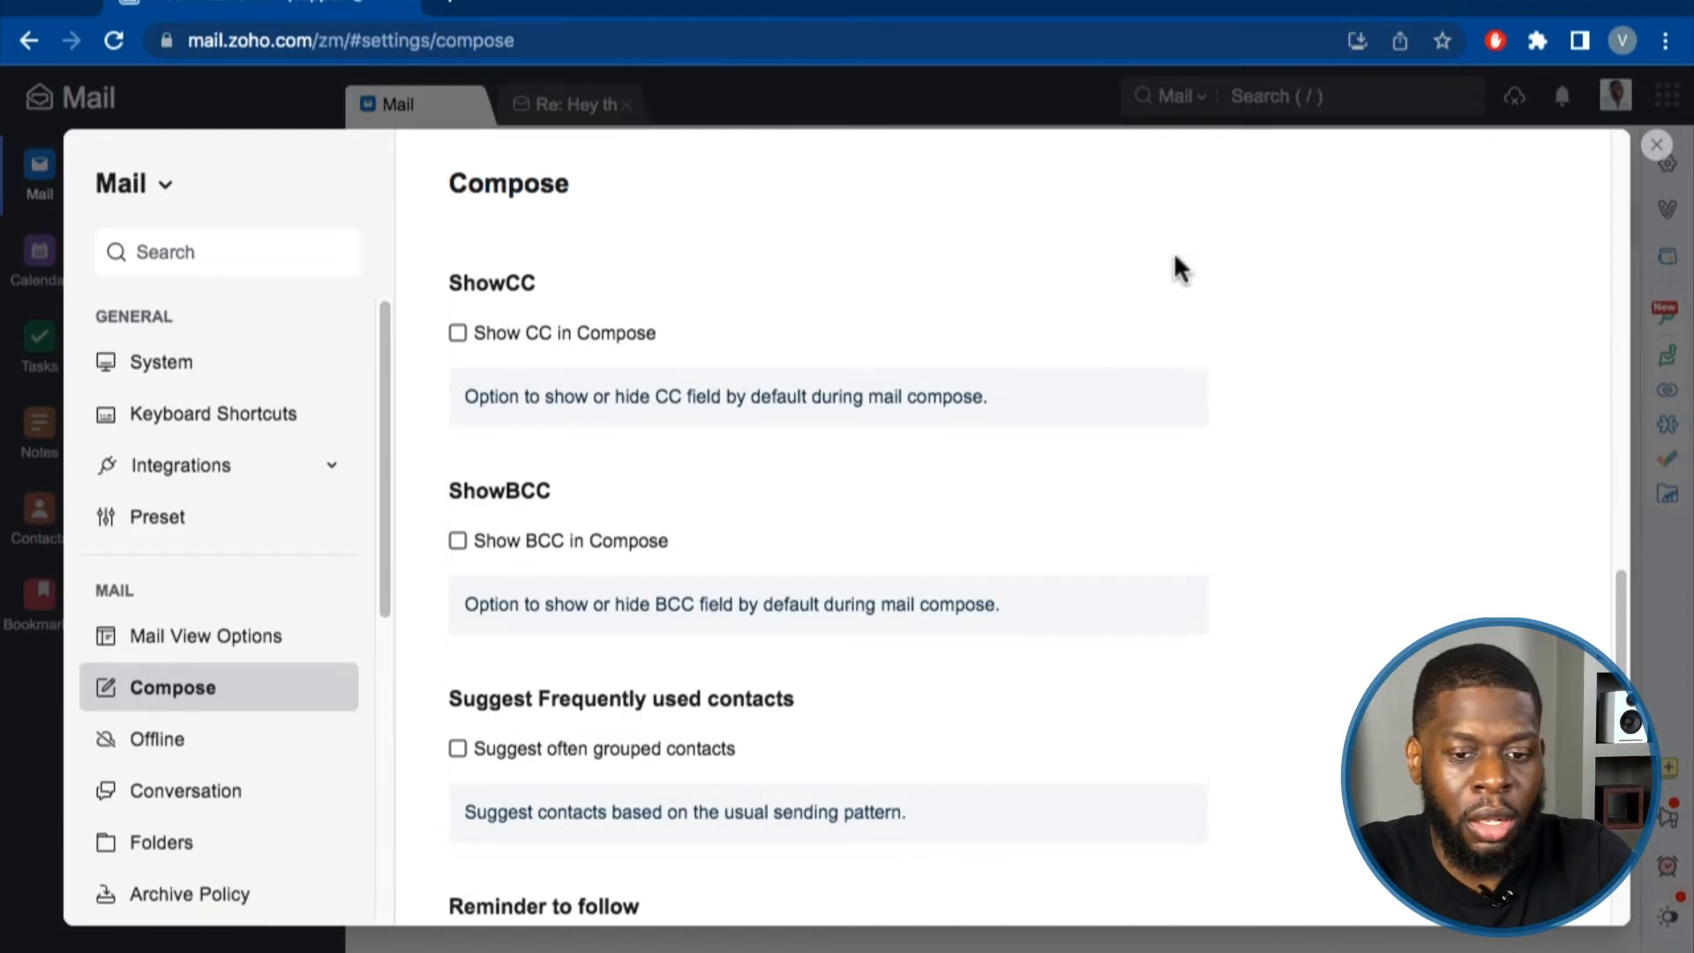
pyautogui.click(1656, 145)
# Start a test new email, add a Cc field, then discard the draft without sending.
pyautogui.click(192, 163)
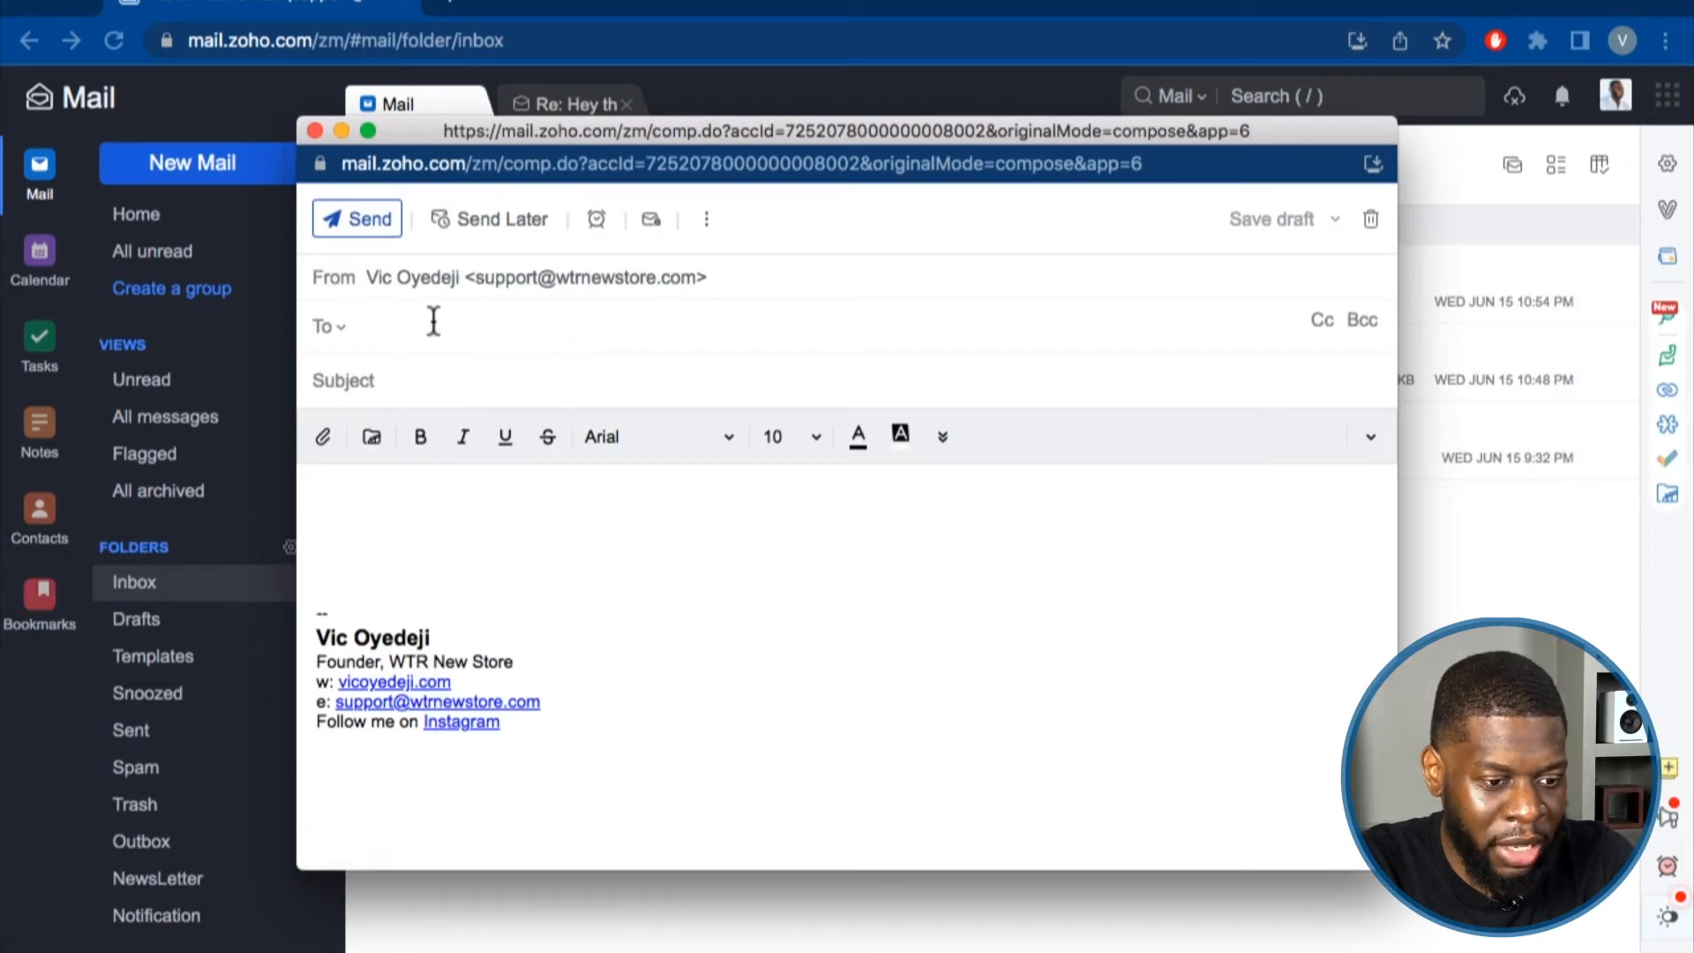
pyautogui.click(1324, 322)
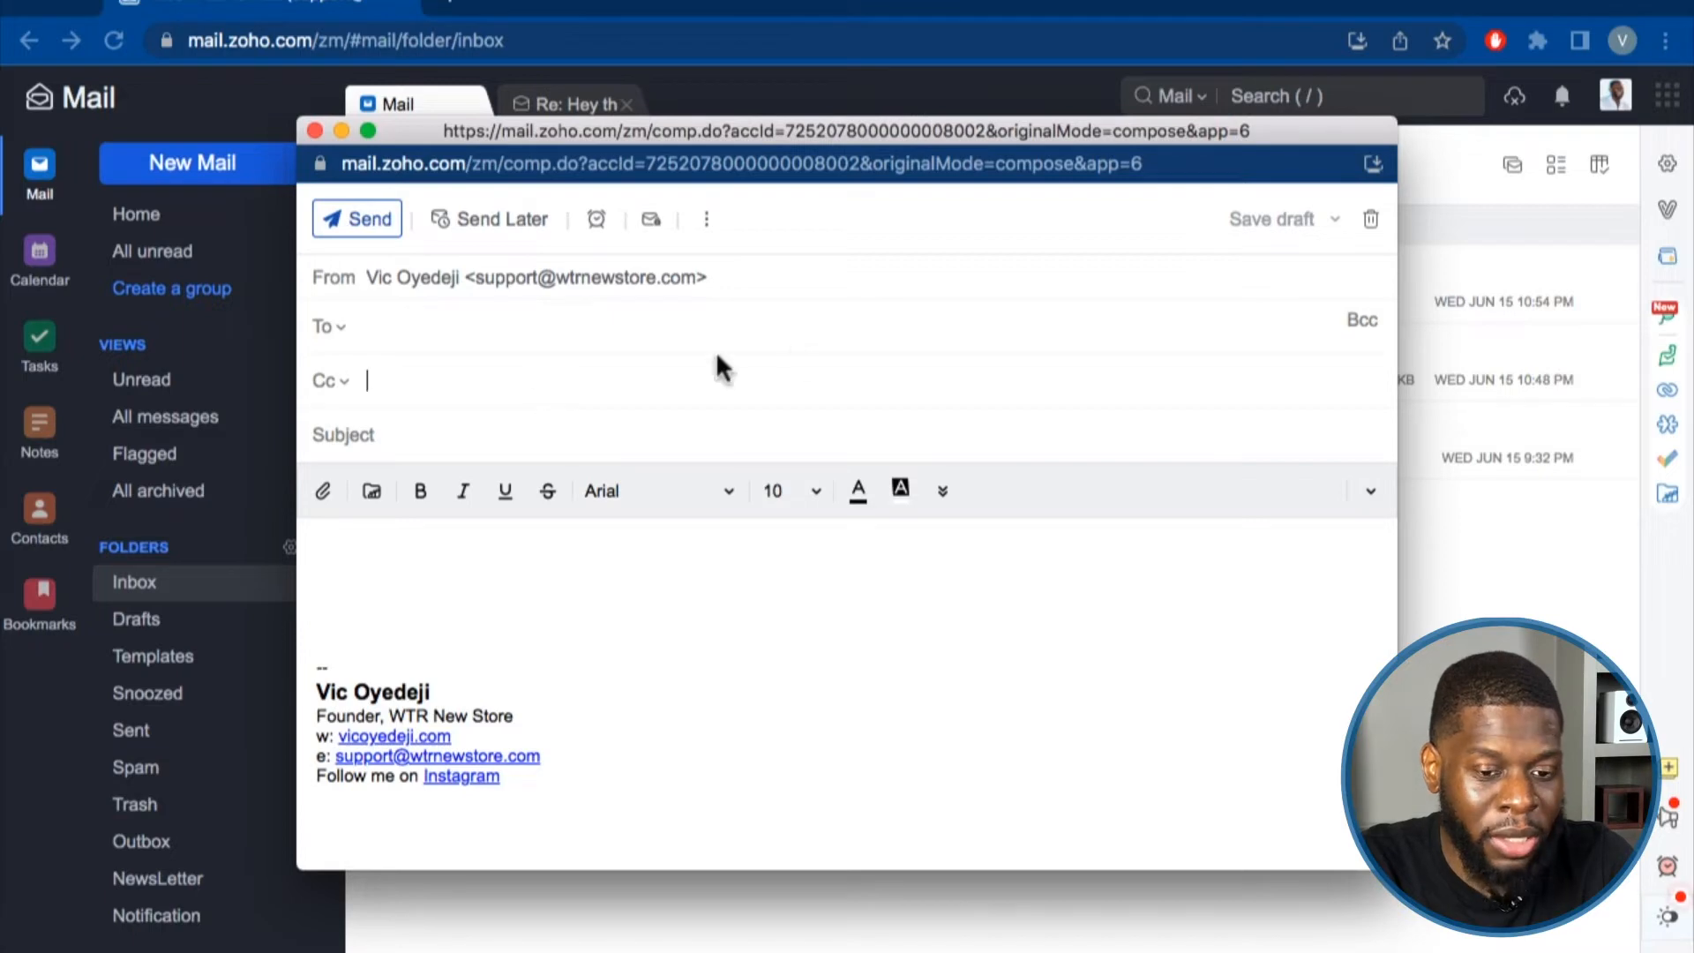
pyautogui.click(1369, 221)
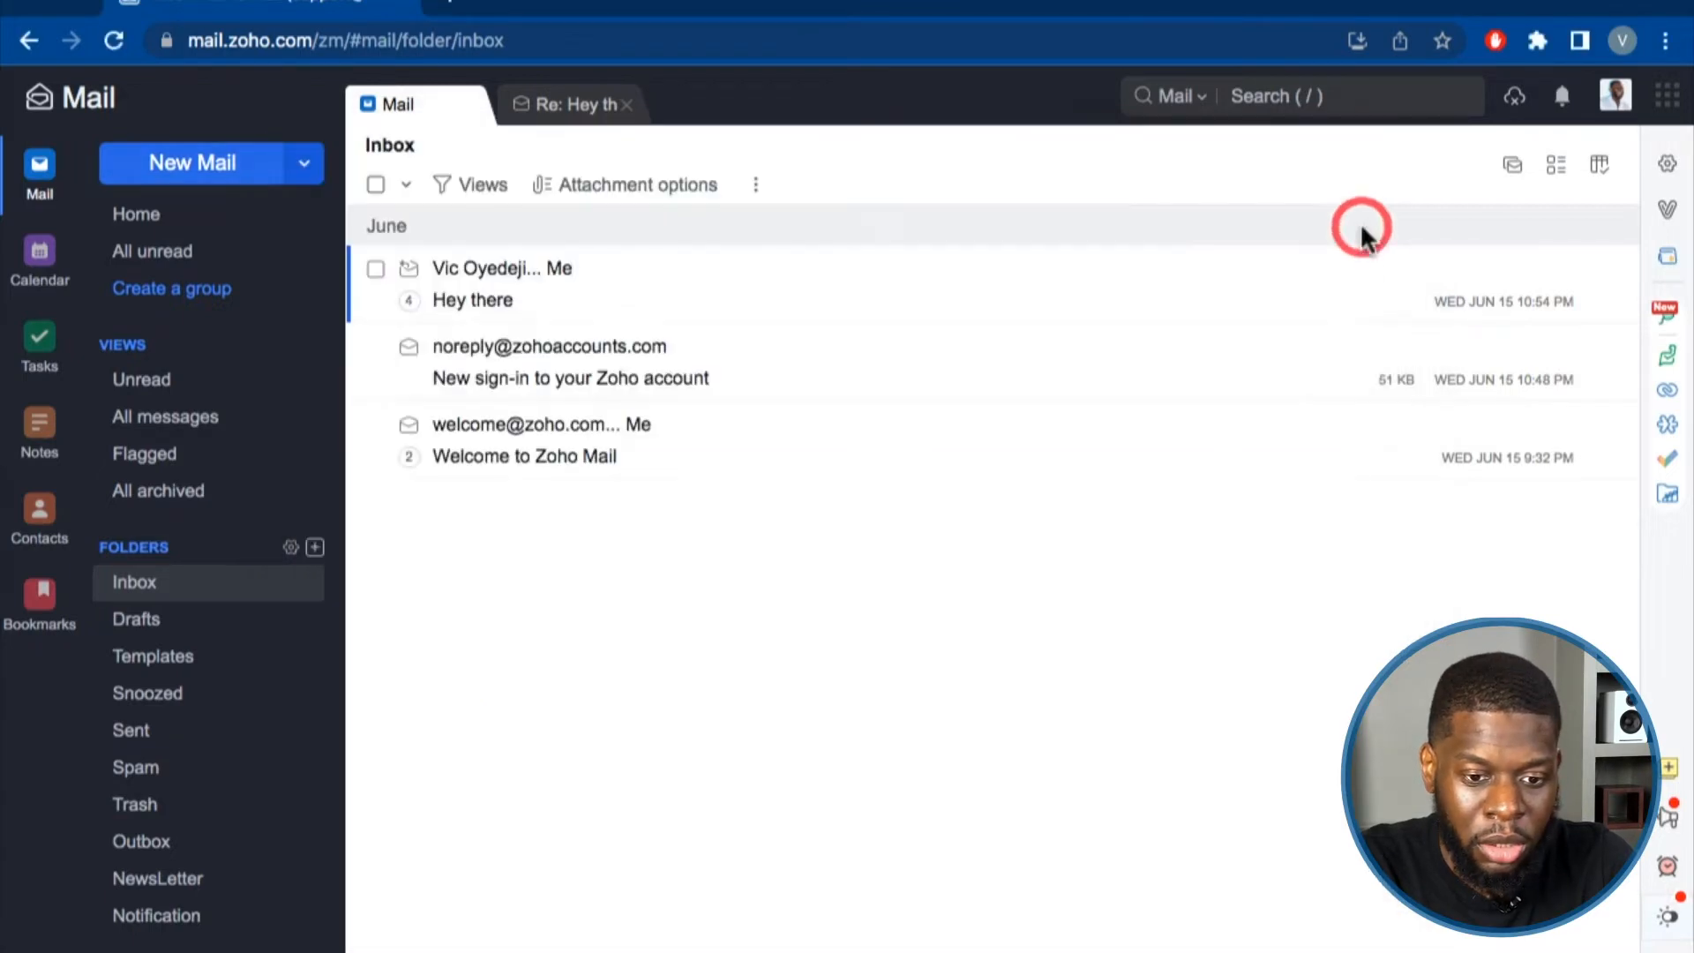
# Open the Compose settings and scroll through them without changing anything.
pyautogui.click(1667, 164)
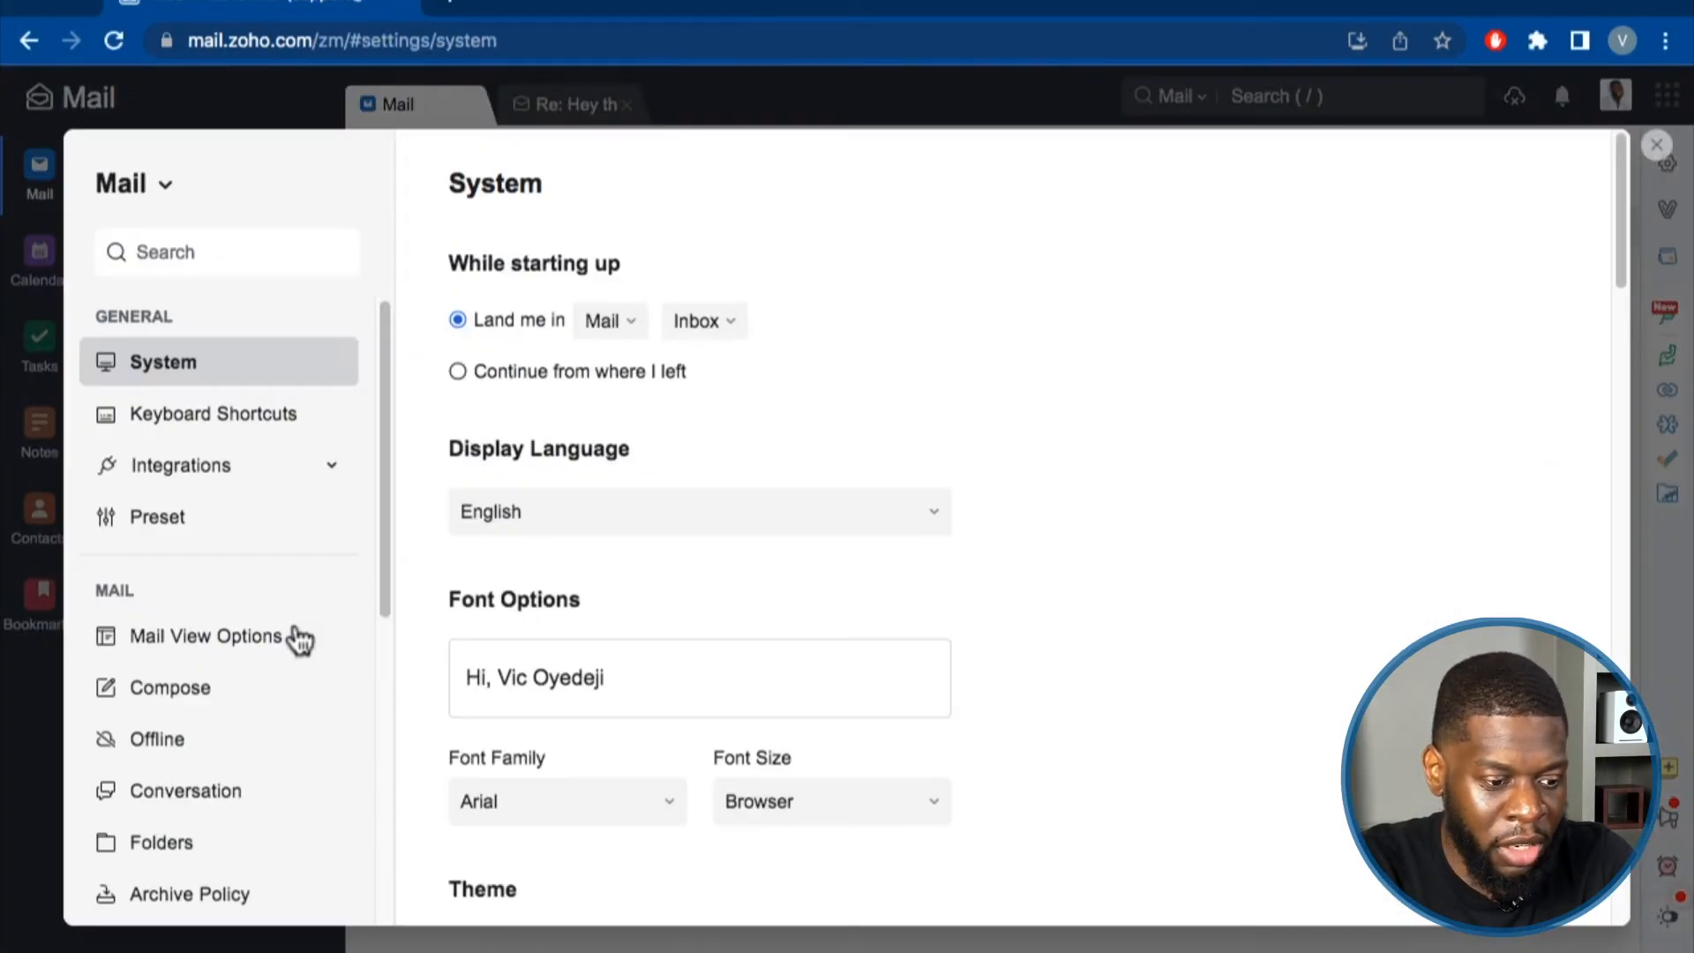
pyautogui.click(196, 698)
pyautogui.scroll(-15, 529, 617)
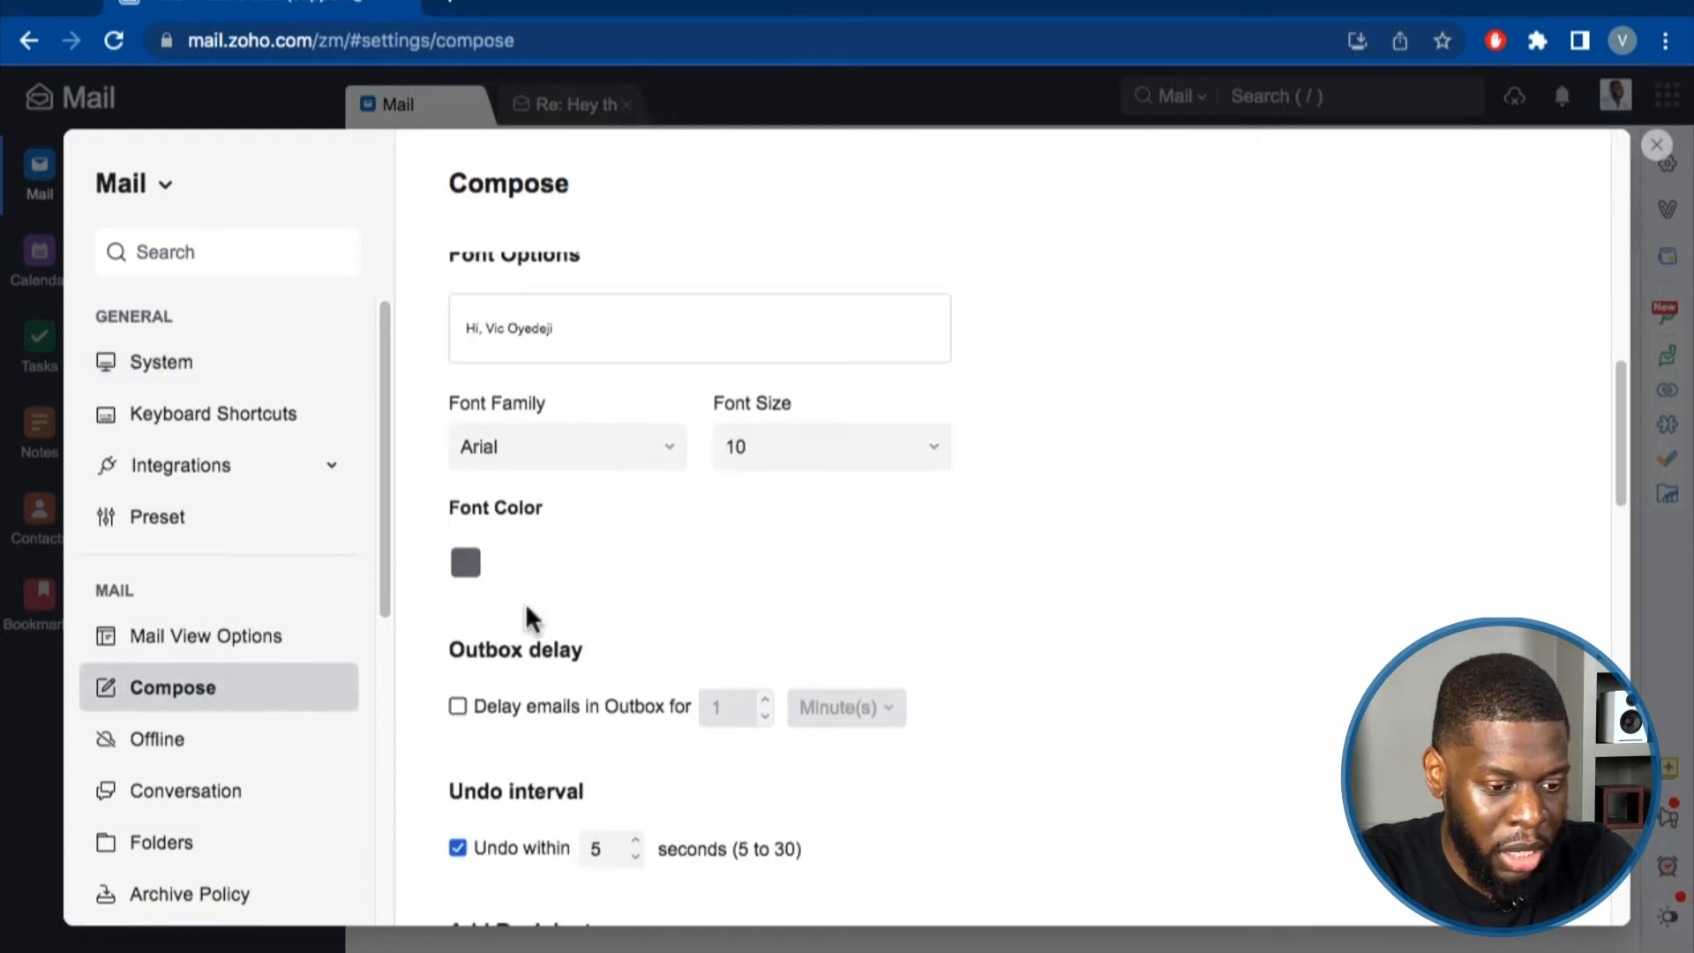
pyautogui.scroll(-1, 538, 601)
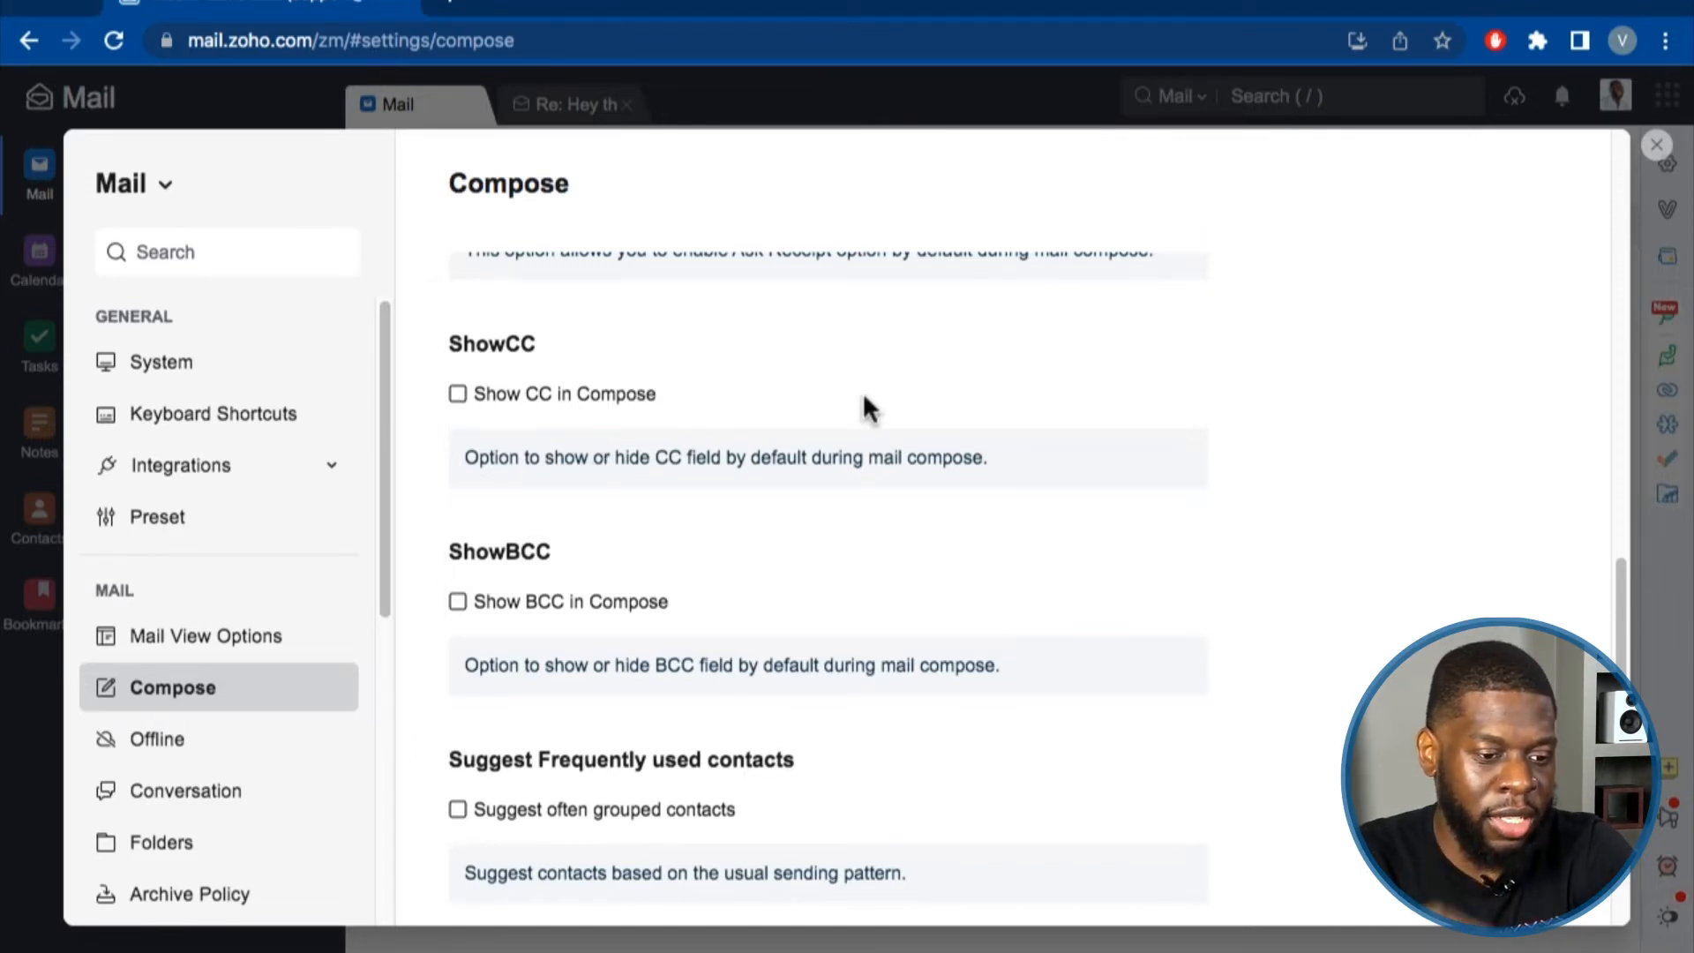
pyautogui.scroll(-1, 589, 556)
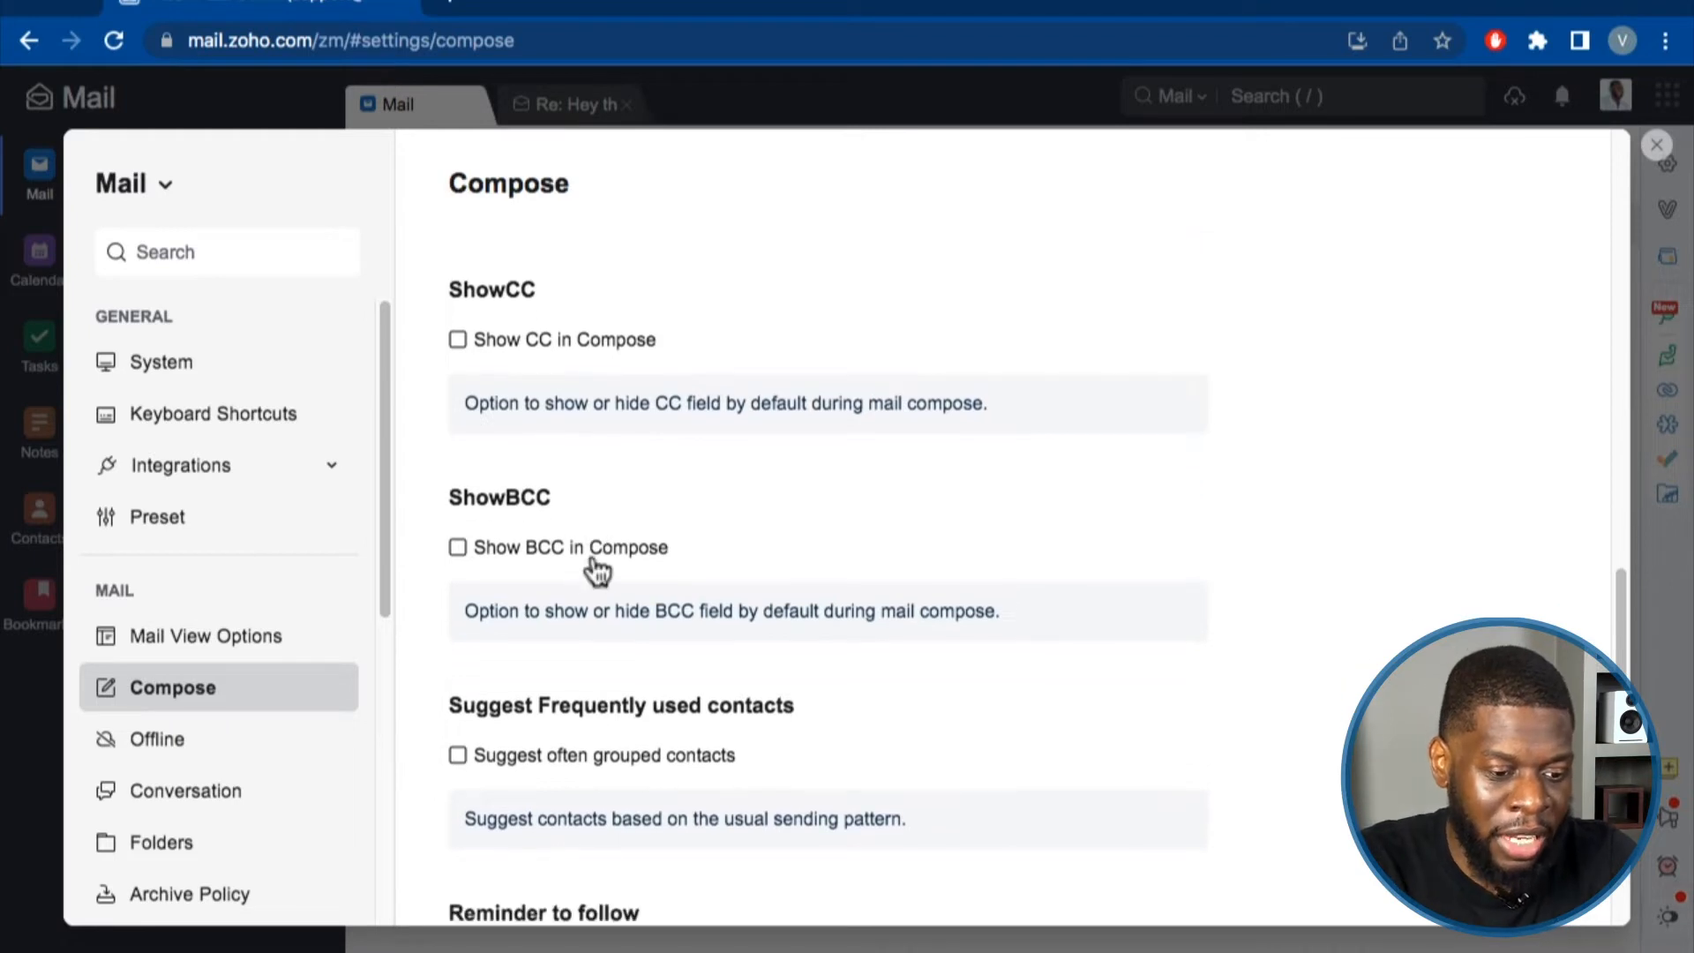
pyautogui.scroll(-1, 538, 516)
pyautogui.scroll(-4, 538, 516)
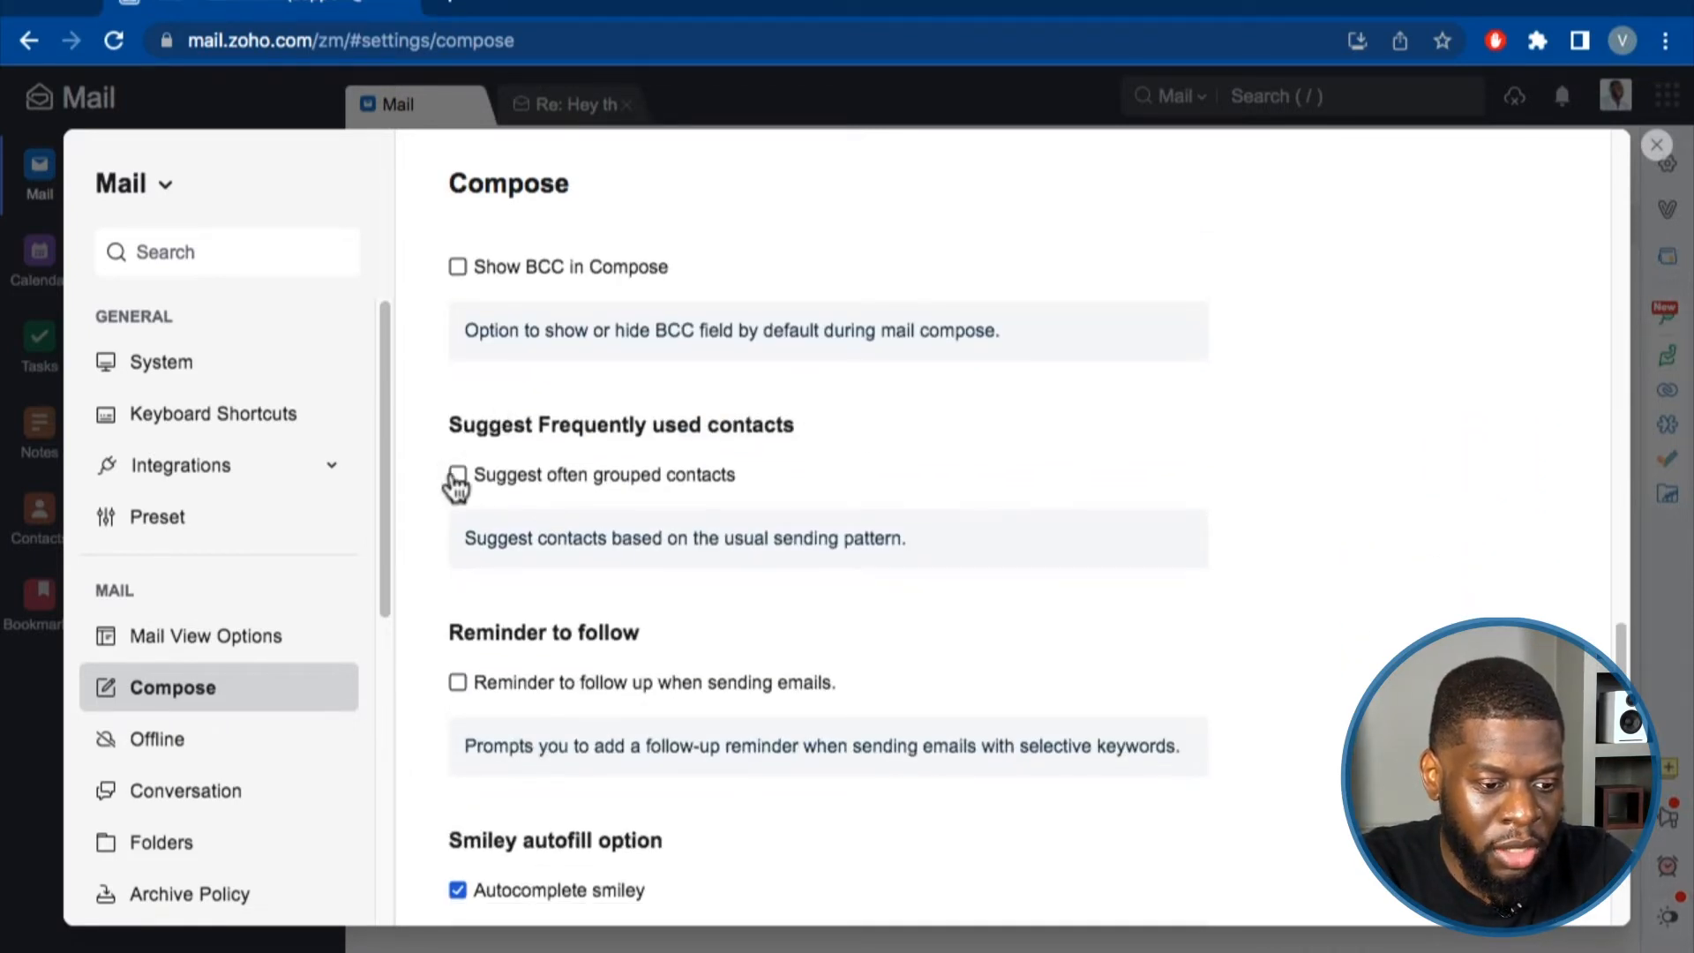
pyautogui.scroll(-2, 529, 605)
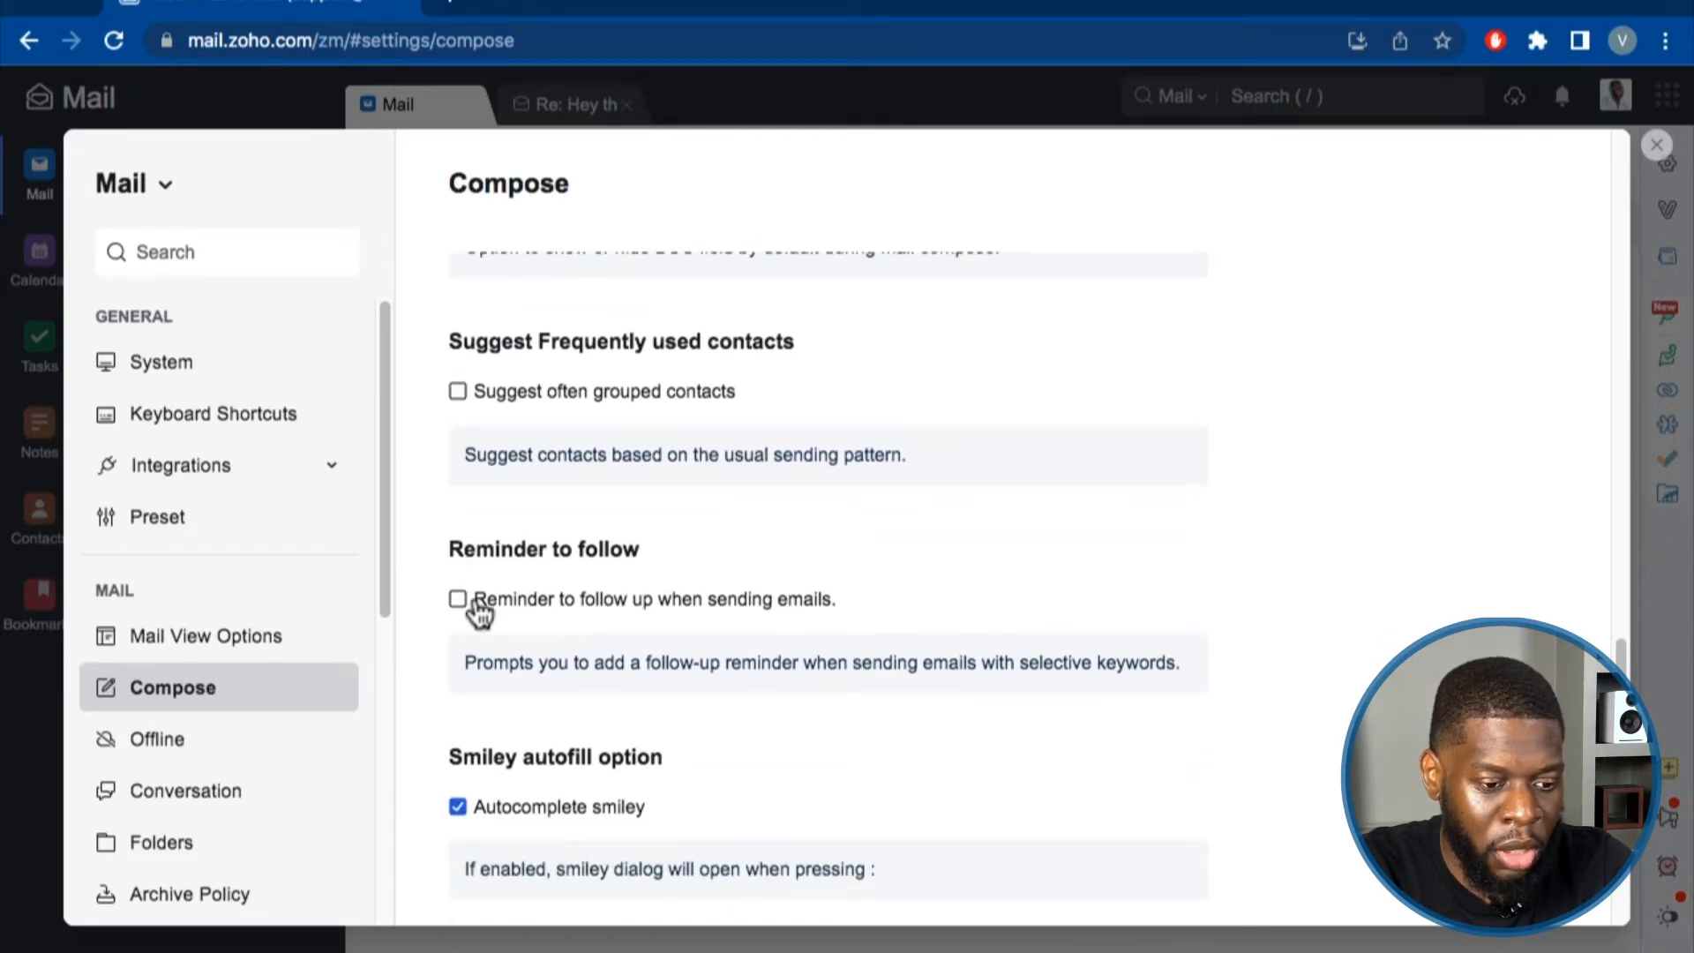
pyautogui.scroll(-3, 558, 586)
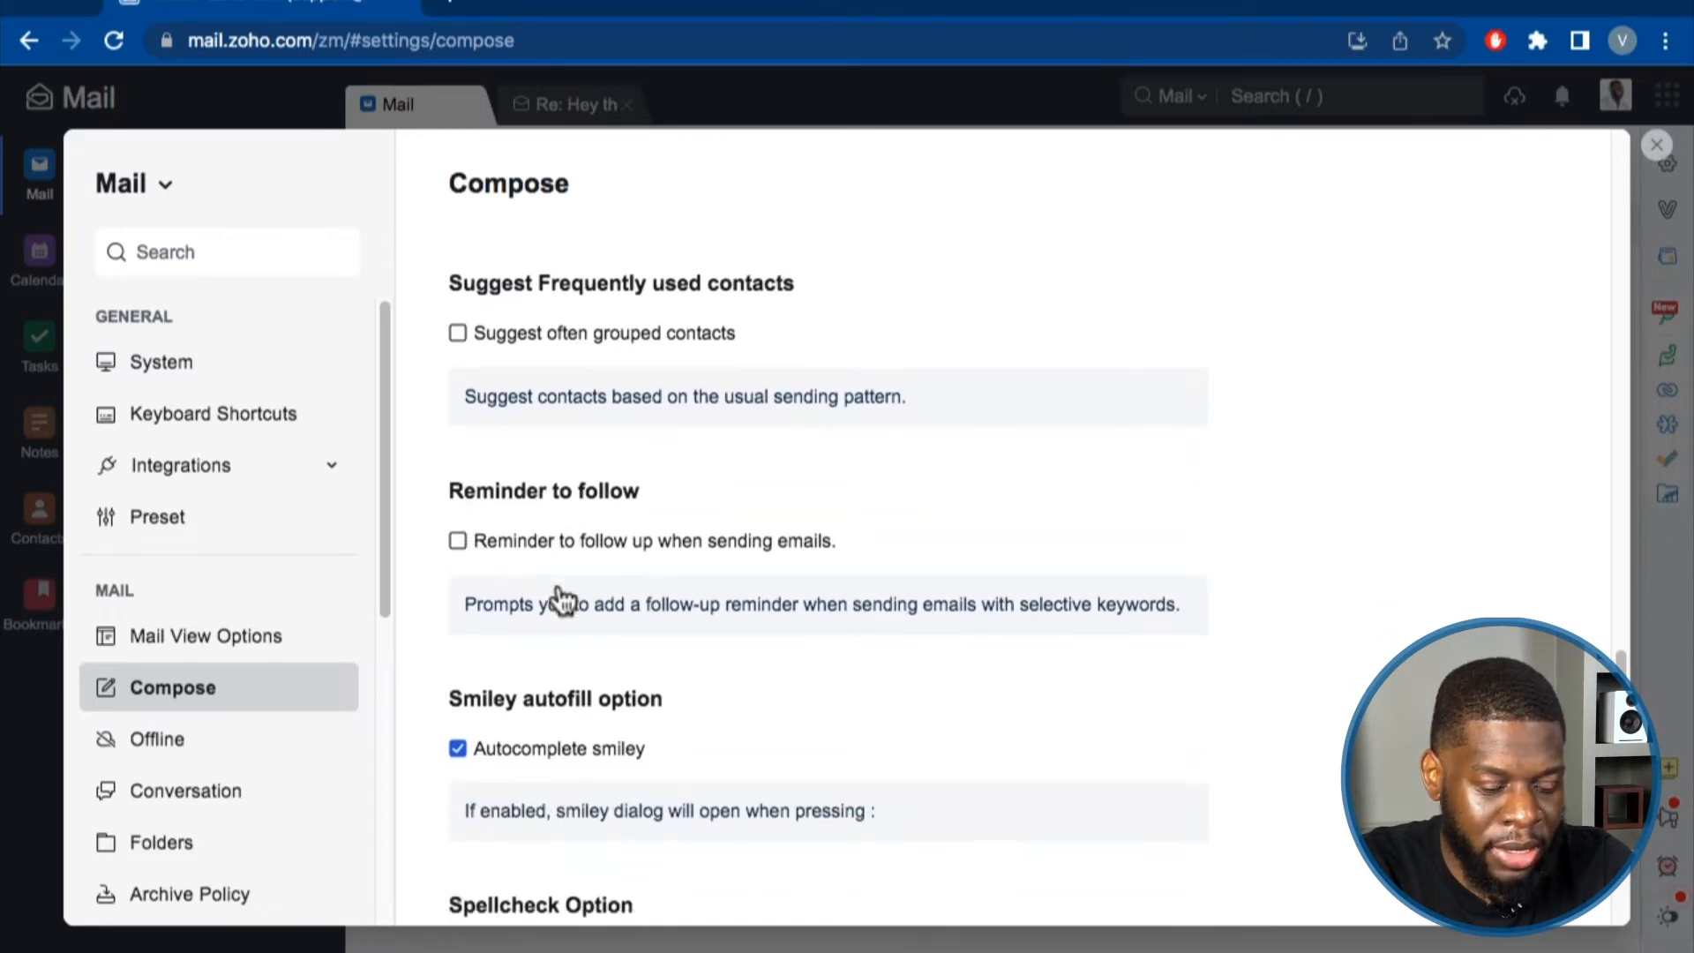
pyautogui.scroll(-1, 473, 670)
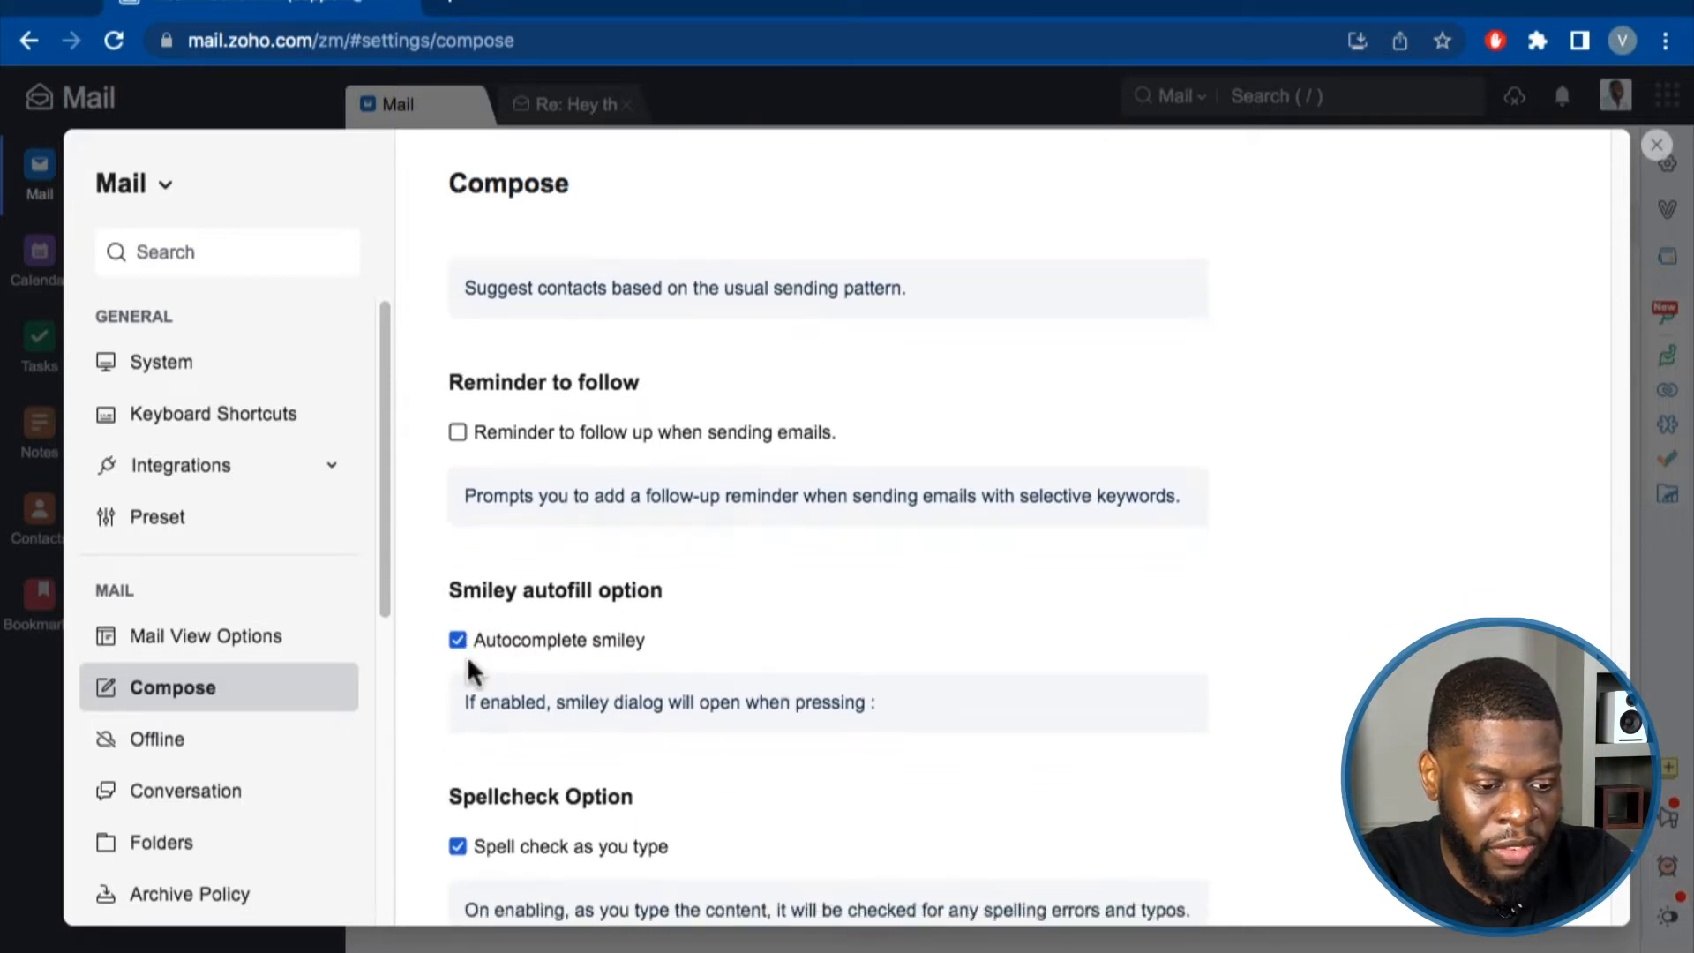
pyautogui.scroll(-1, 643, 650)
pyautogui.scroll(-1, 512, 697)
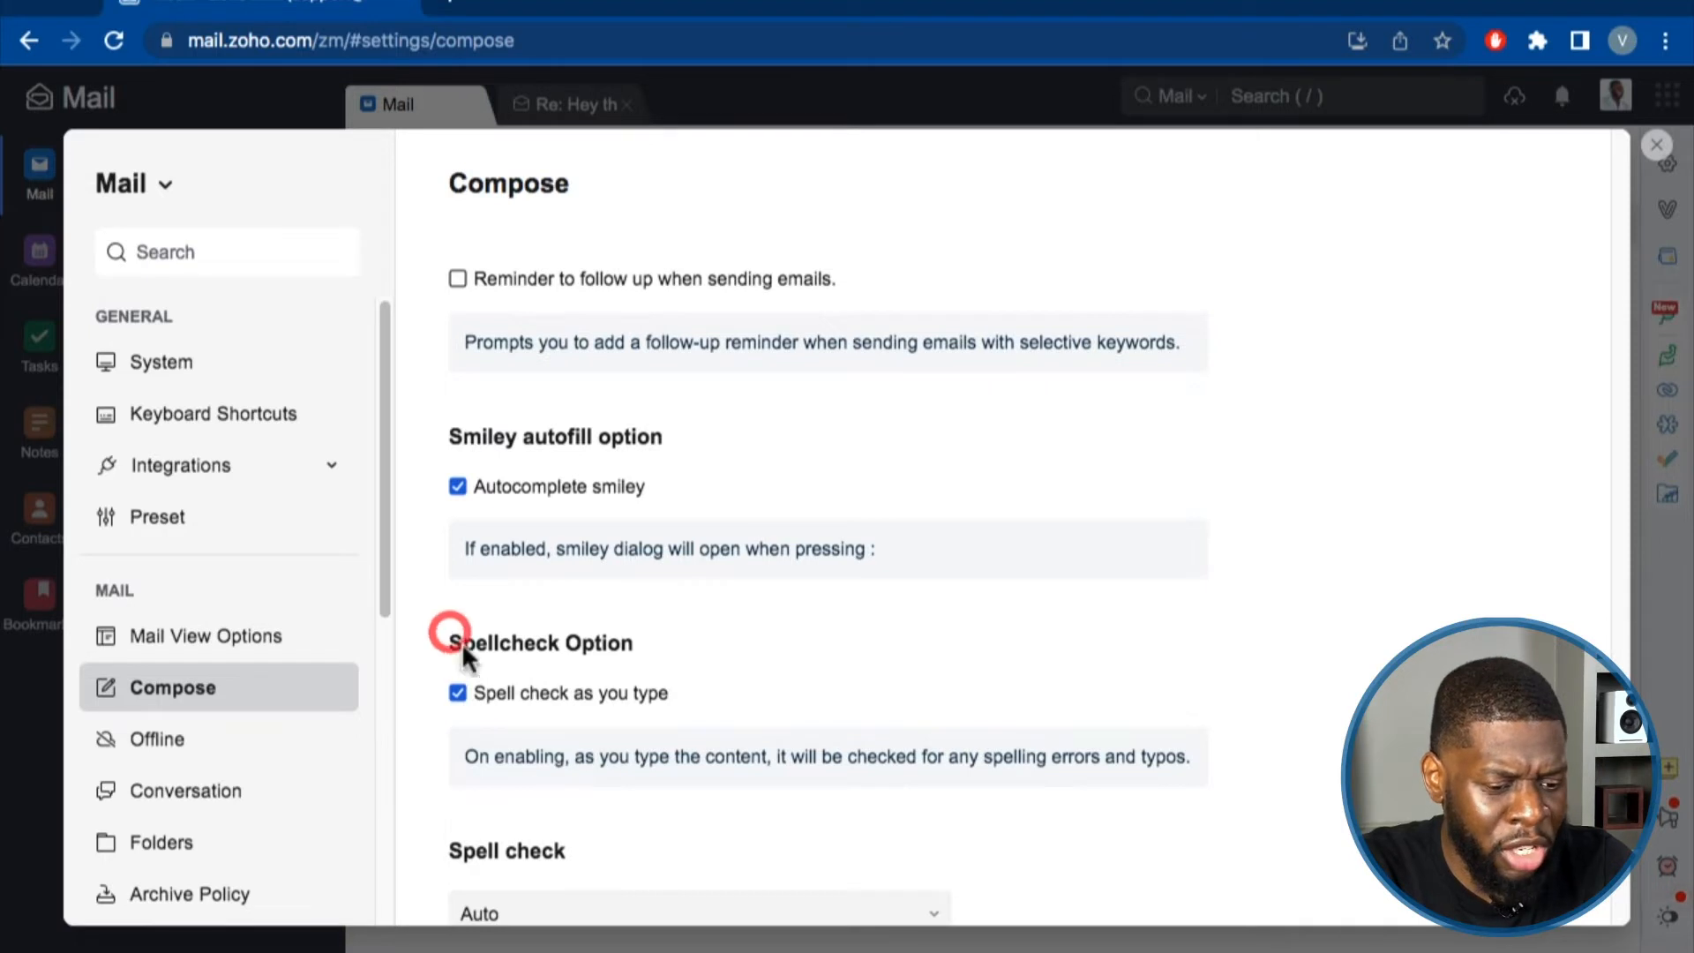
# Review the Spellcheck options and language list unchanged, then go to the Offline settings page.
pyautogui.moveTo(462, 644); pyautogui.dragTo(639, 644)
pyautogui.click(560, 701)
pyautogui.scroll(-3, 494, 653)
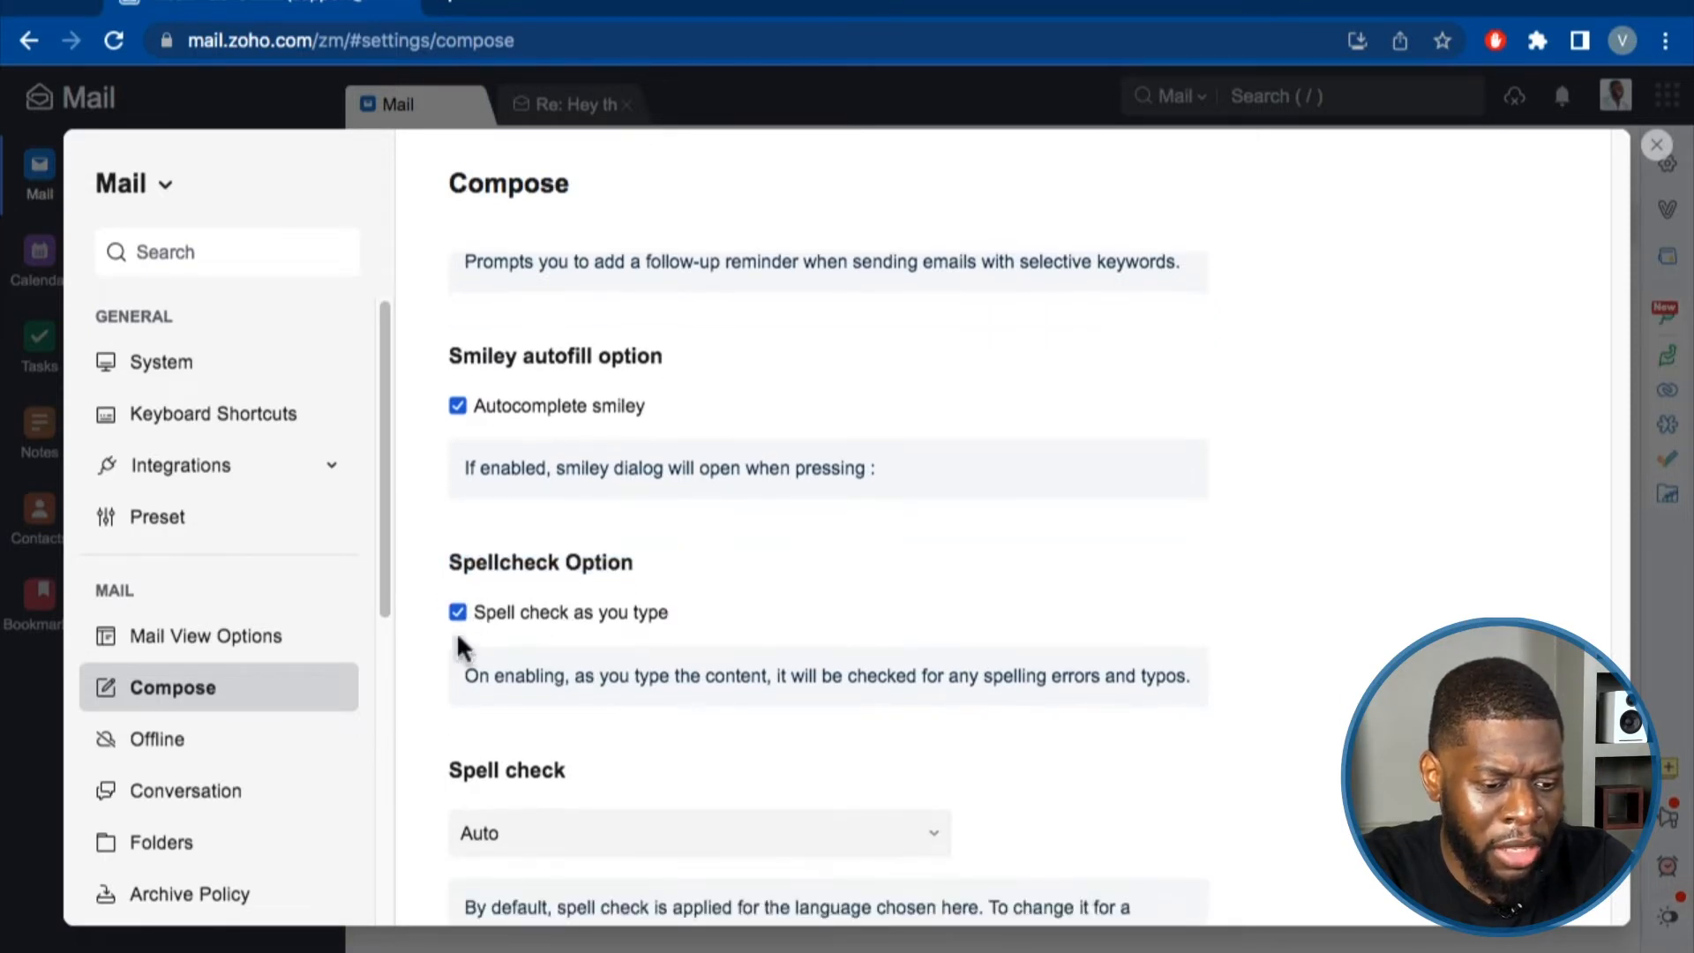
pyautogui.scroll(-5, 536, 598)
pyautogui.click(540, 528)
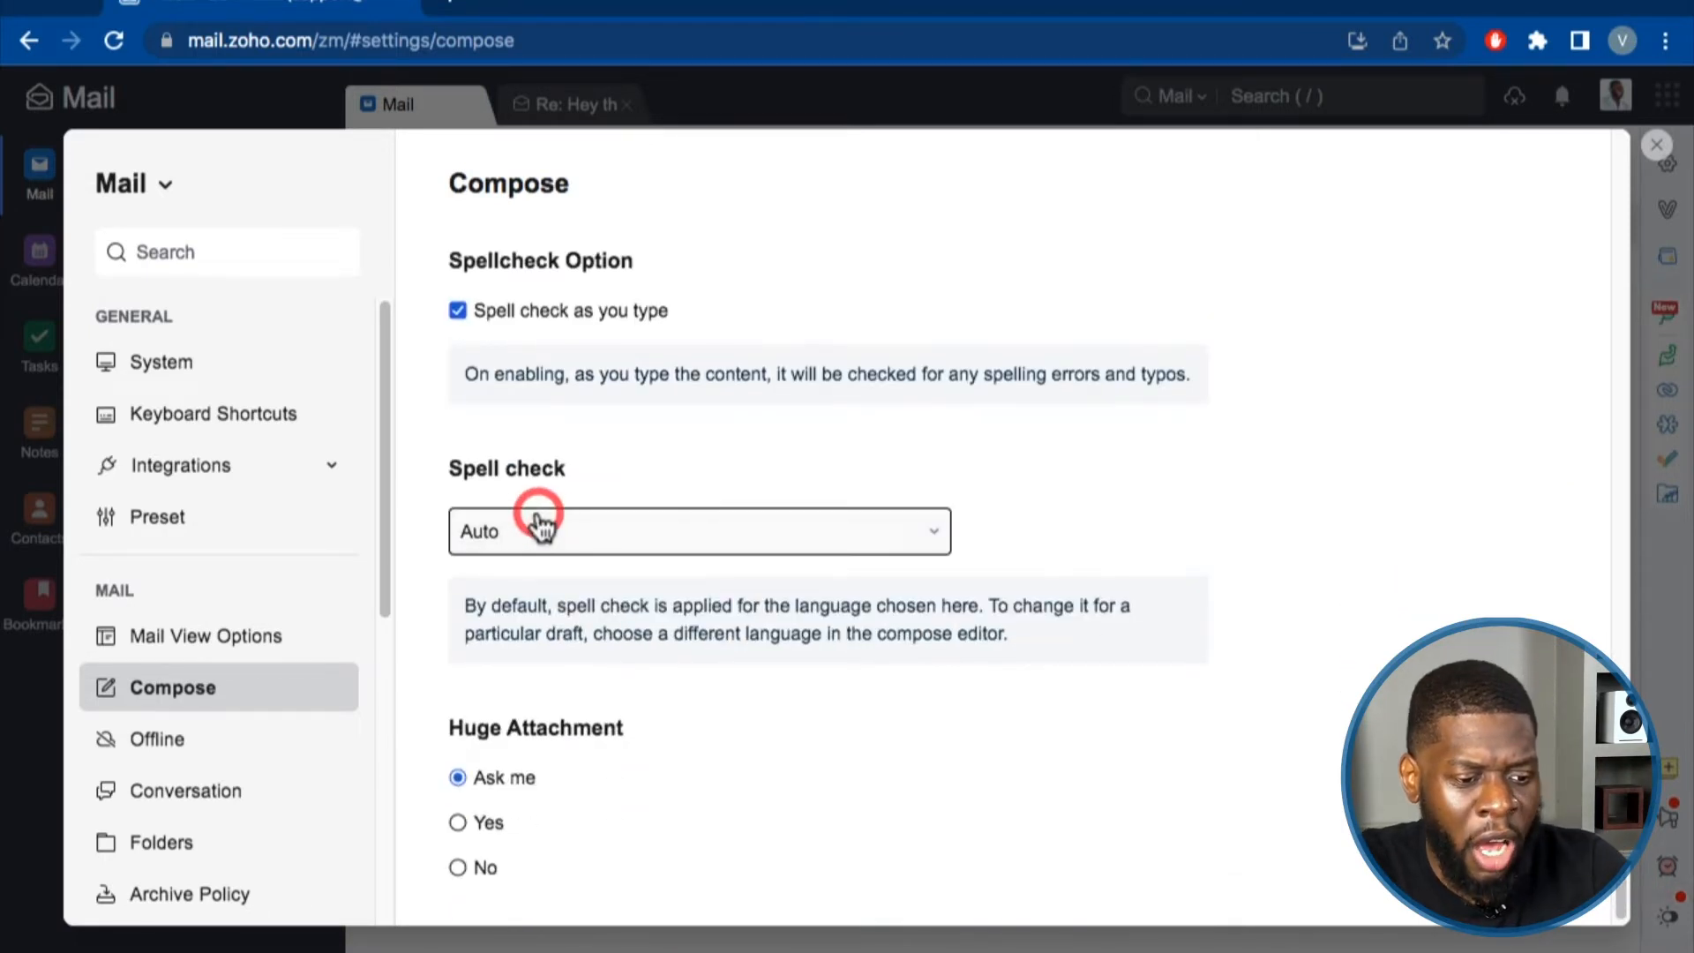
pyautogui.click(660, 466)
pyautogui.scroll(-1, 577, 597)
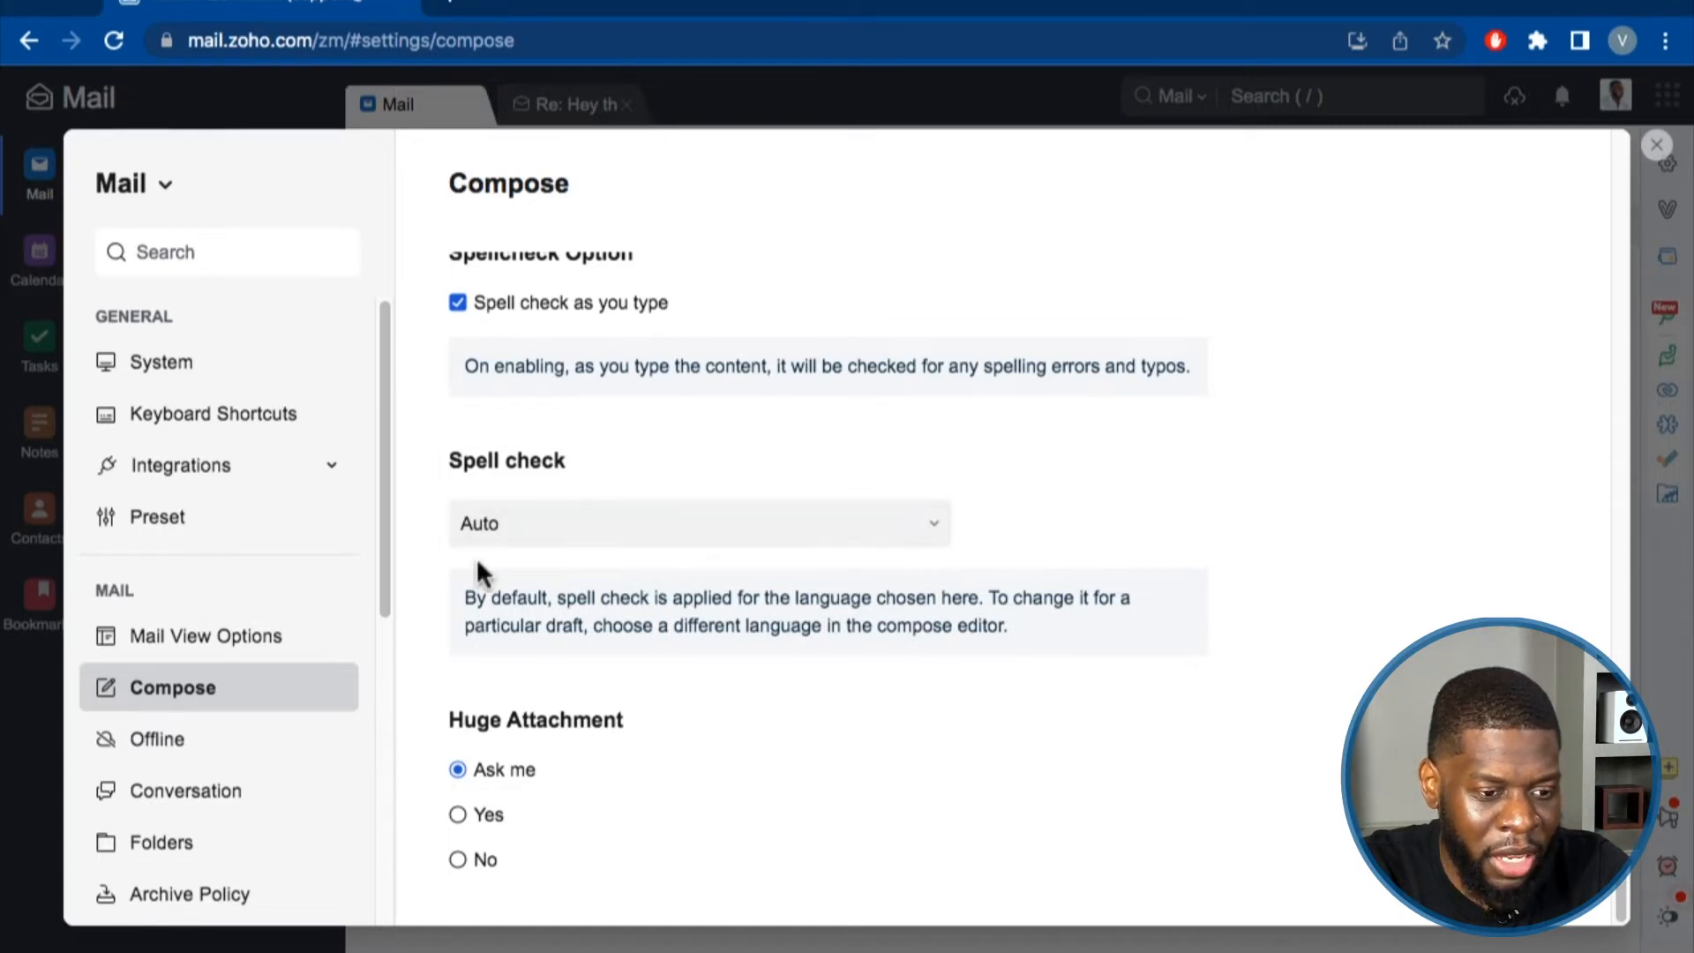
pyautogui.scroll(3, 475, 557)
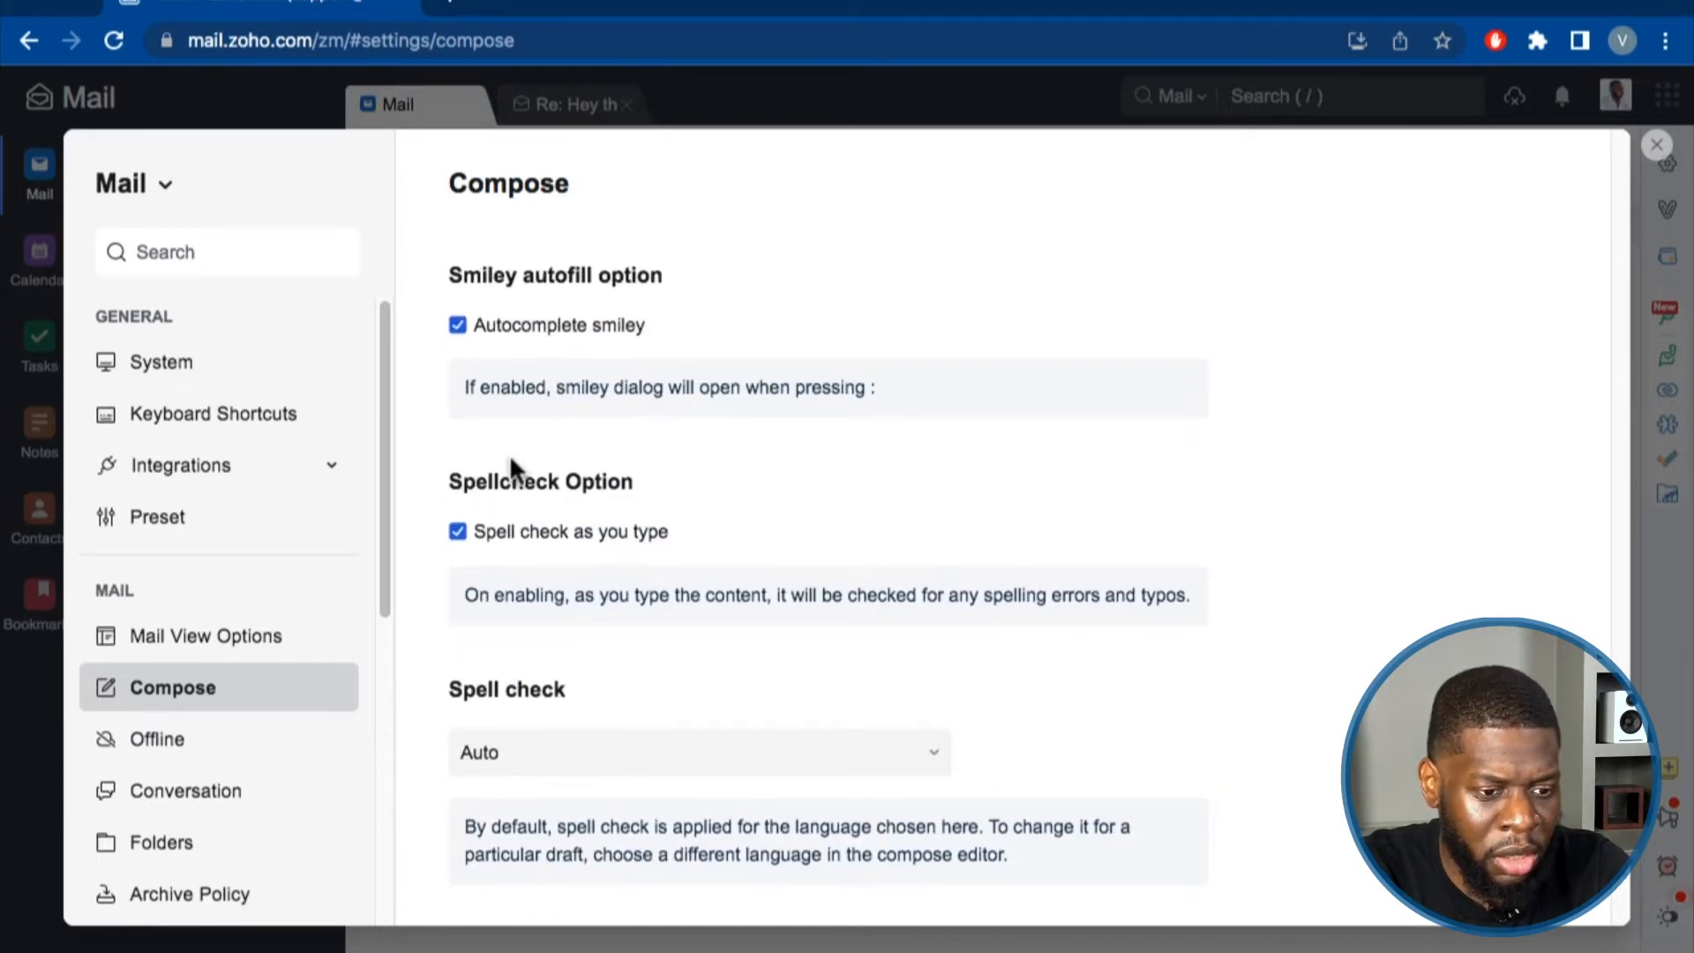
pyautogui.scroll(-3, 510, 468)
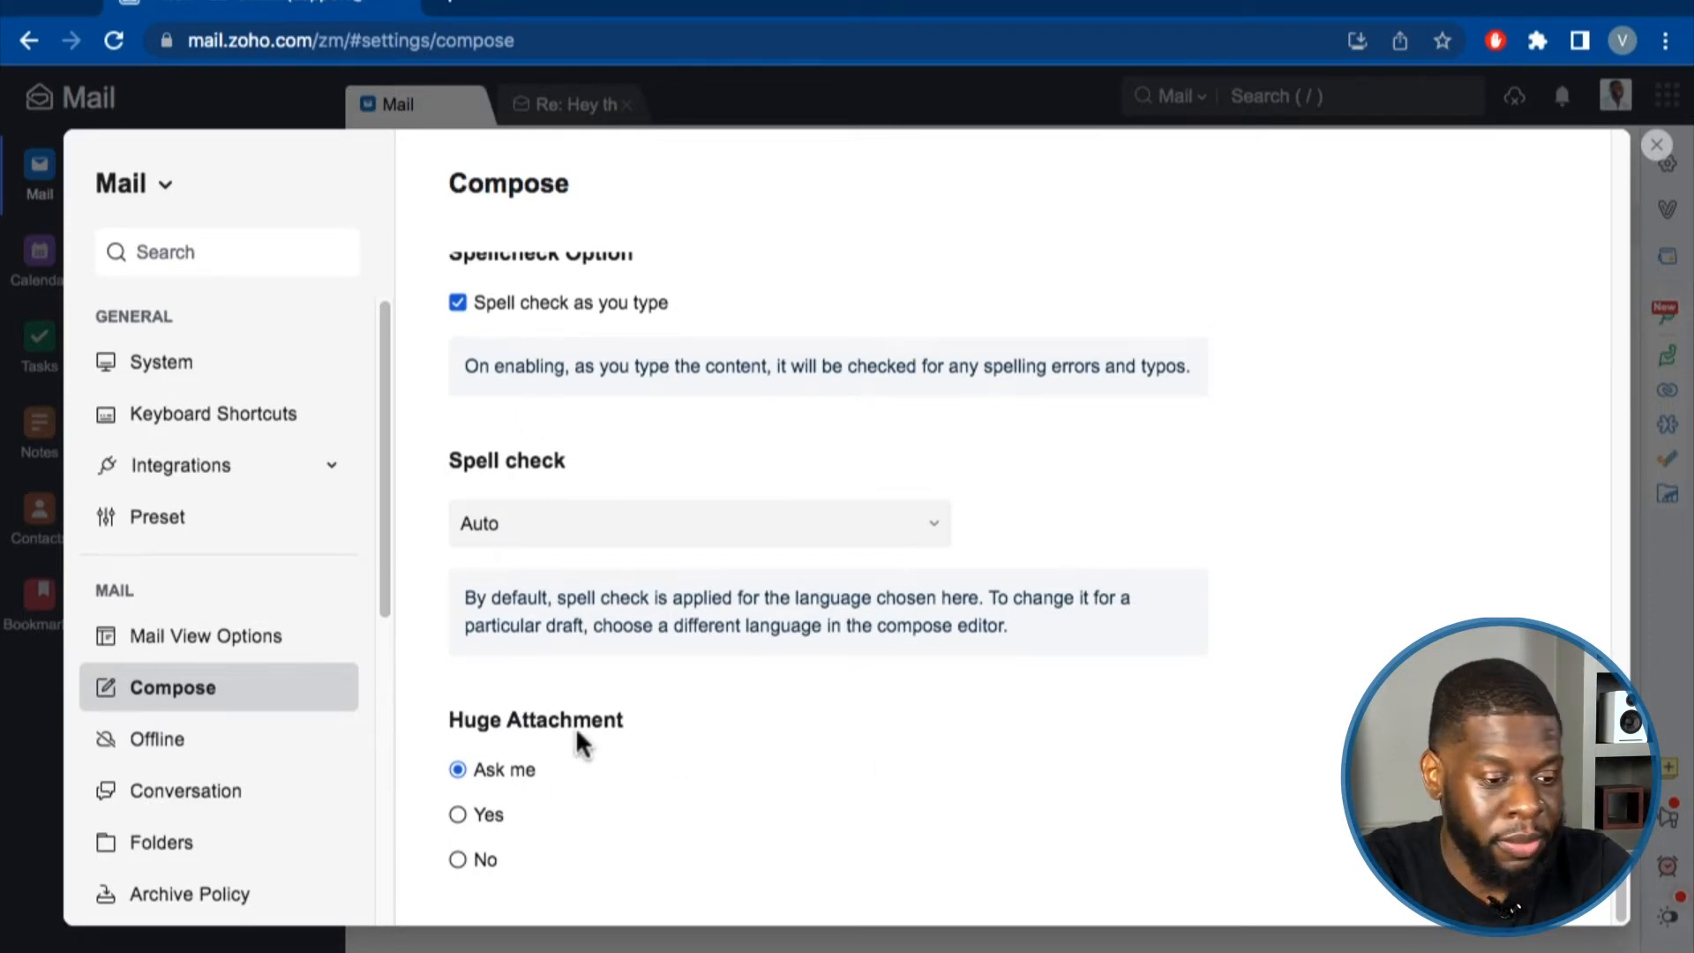
pyautogui.click(257, 732)
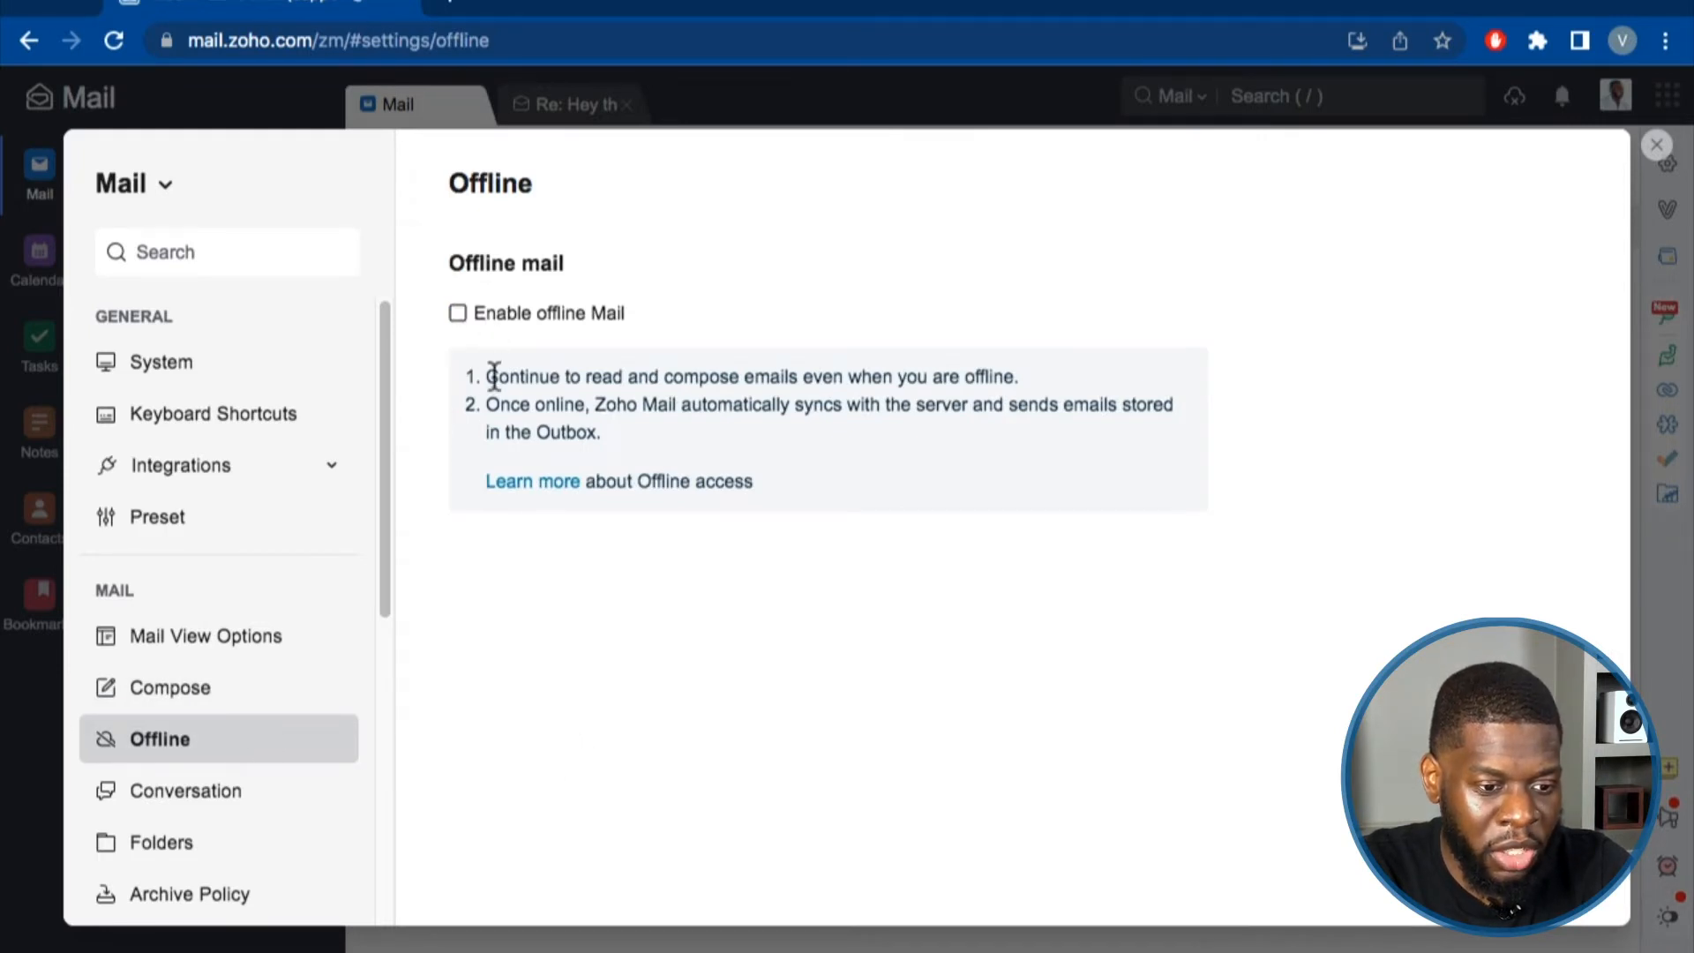
# Check Enable offline Mail after reviewing its offline reading, syncing and Outbox notes.
pyautogui.moveTo(487, 375); pyautogui.dragTo(1001, 397)
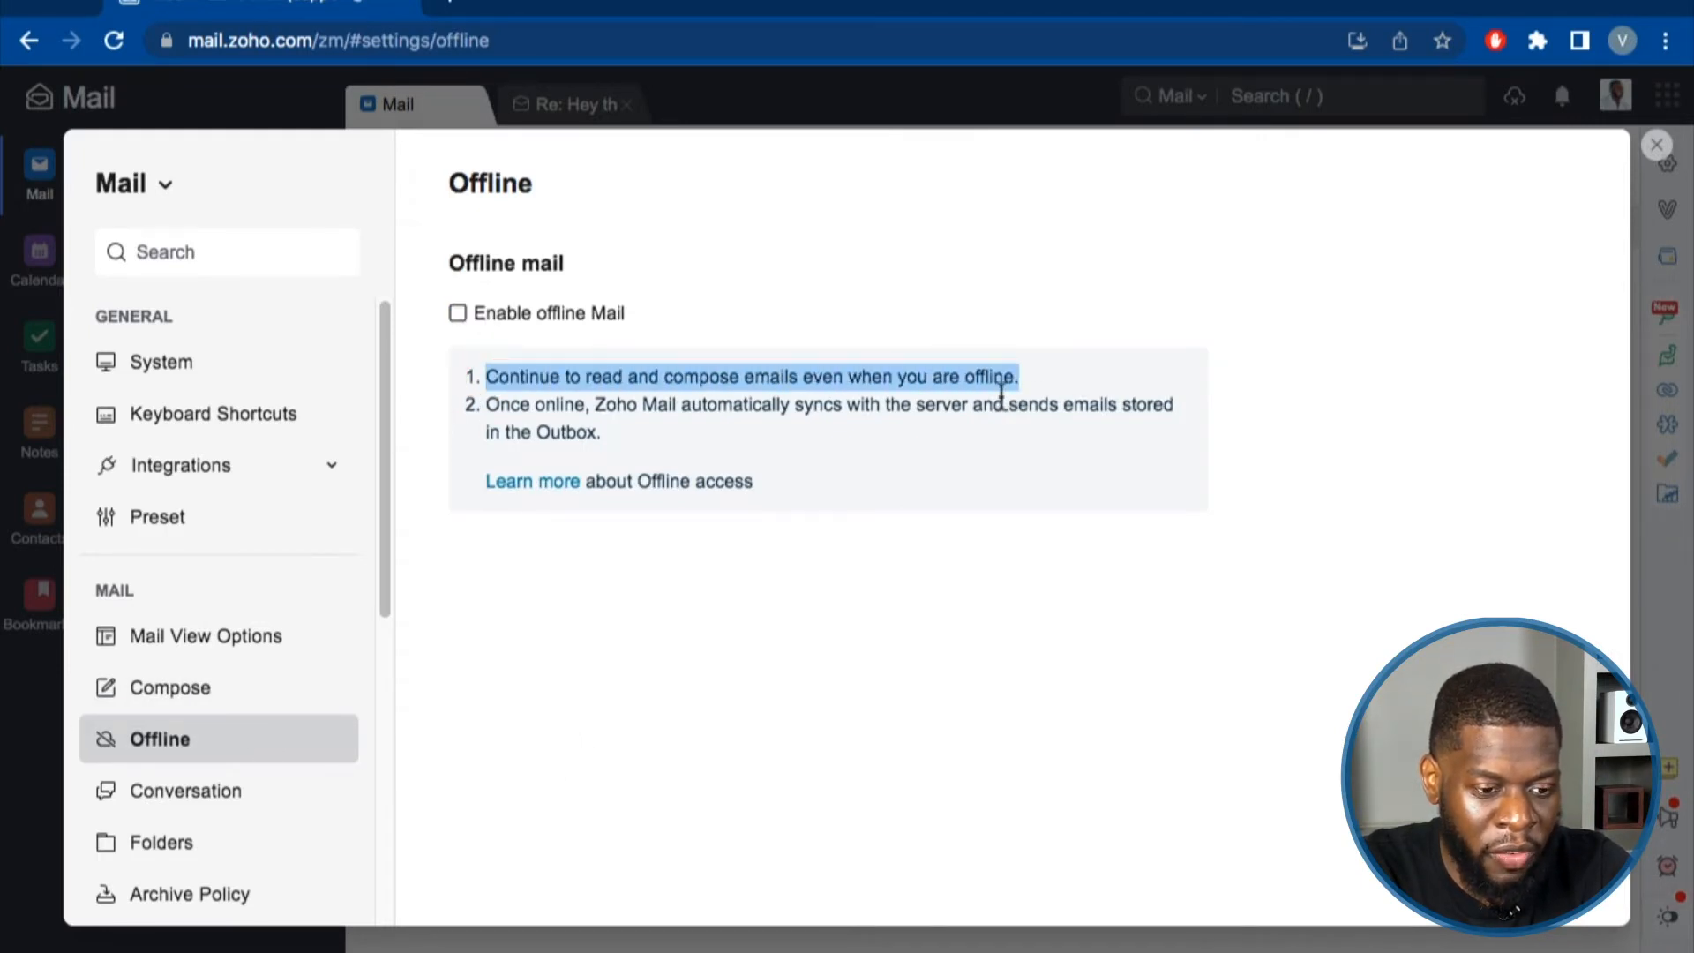
pyautogui.moveTo(615, 446); pyautogui.dragTo(565, 413)
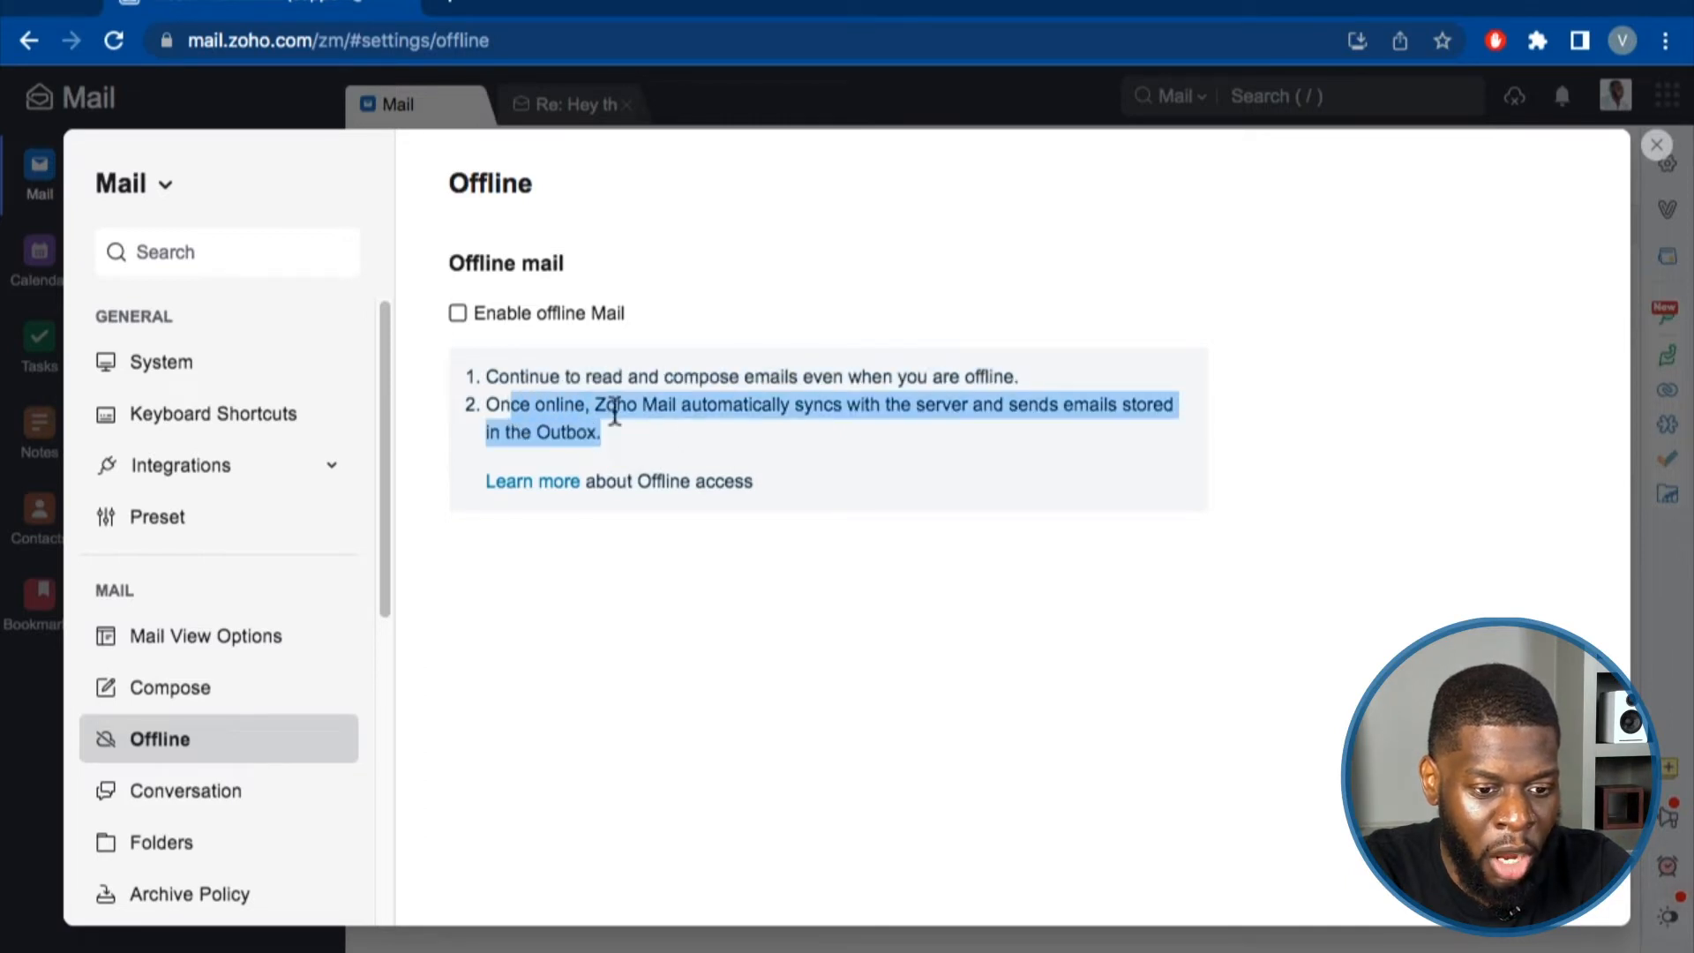
pyautogui.click(641, 435)
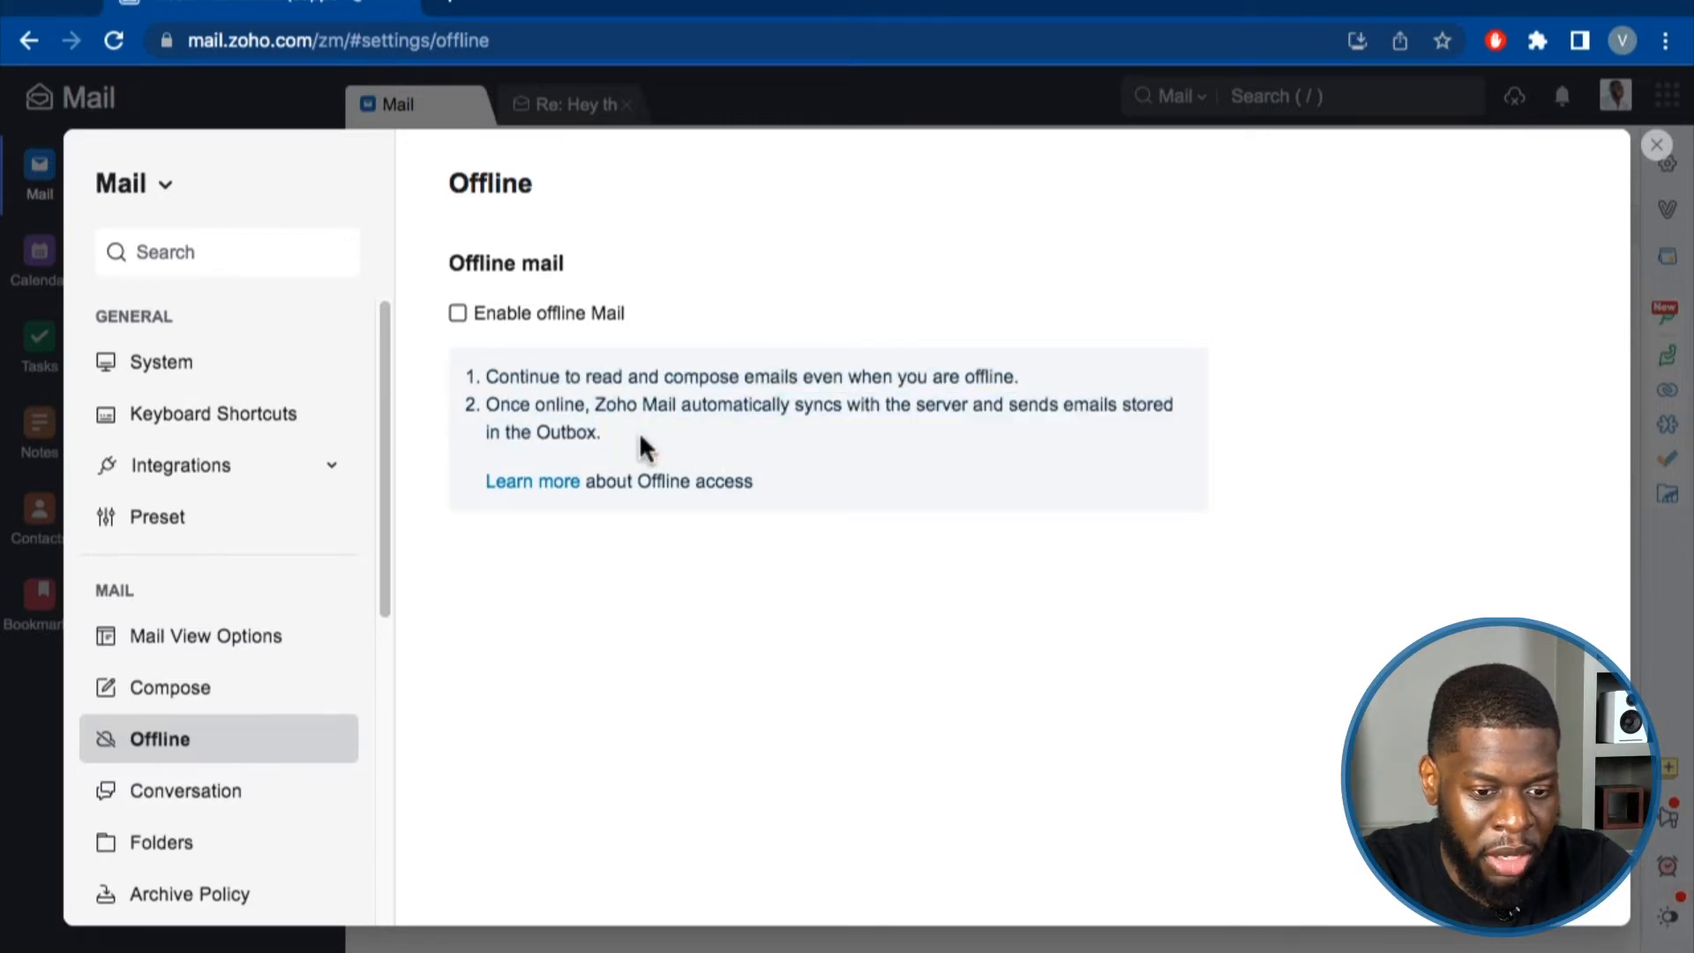
pyautogui.moveTo(628, 432); pyautogui.dragTo(493, 362)
pyautogui.click(457, 314)
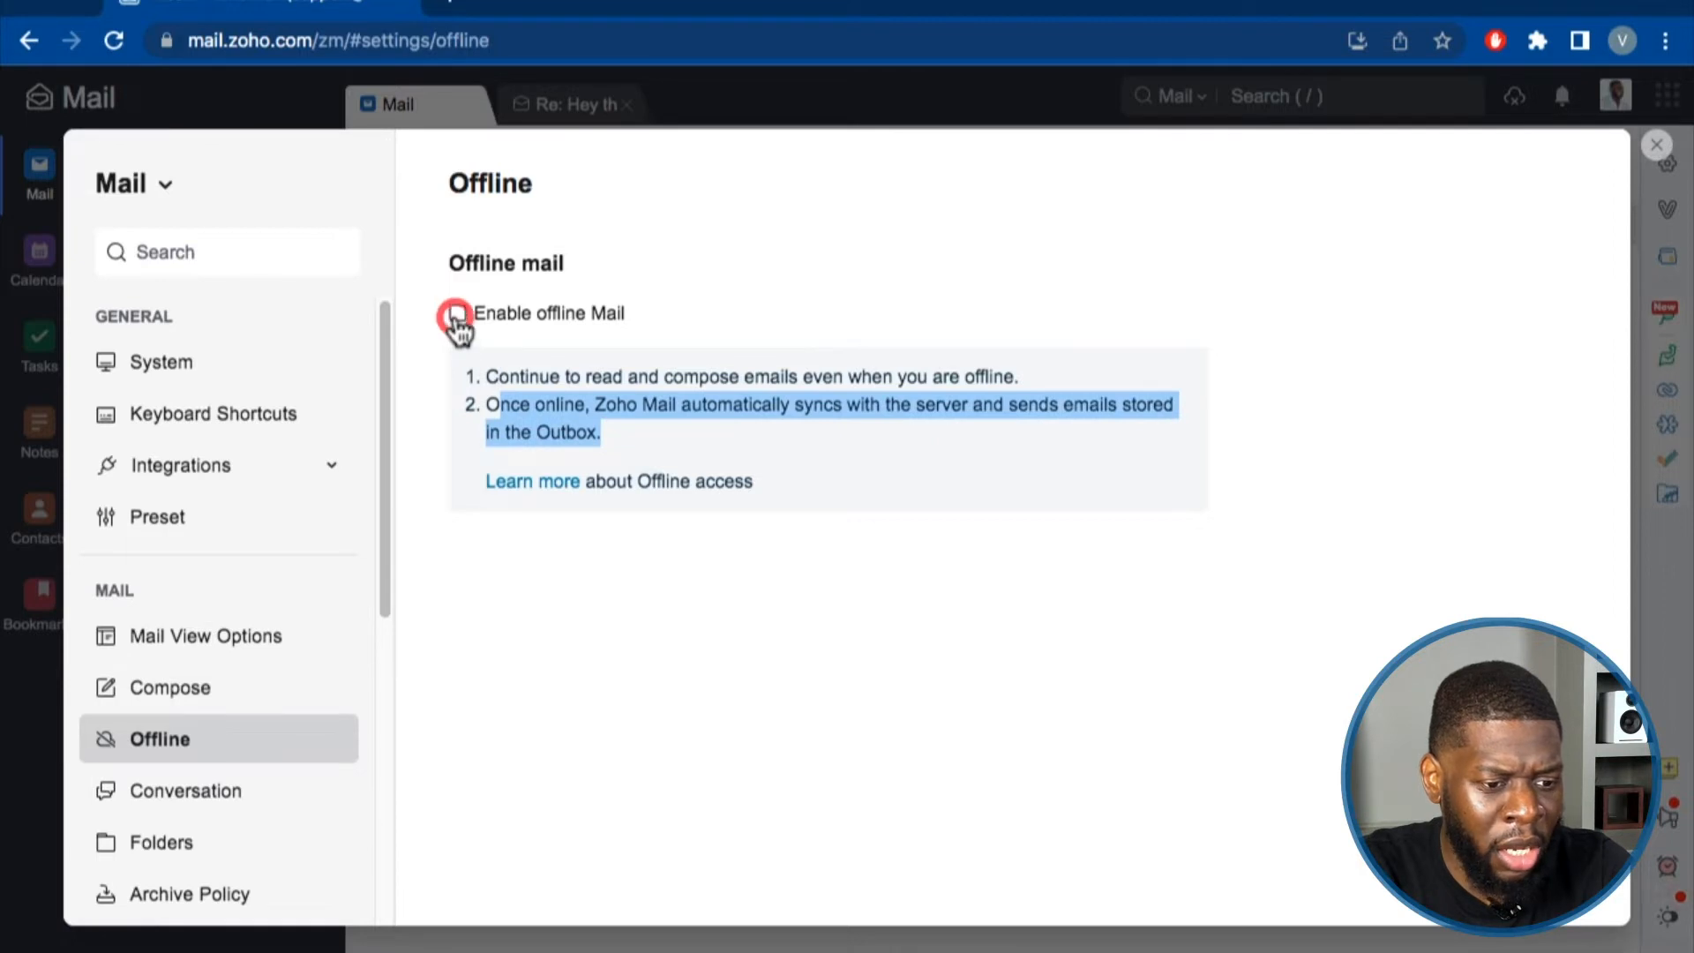
pyautogui.scroll(-2, 491, 729)
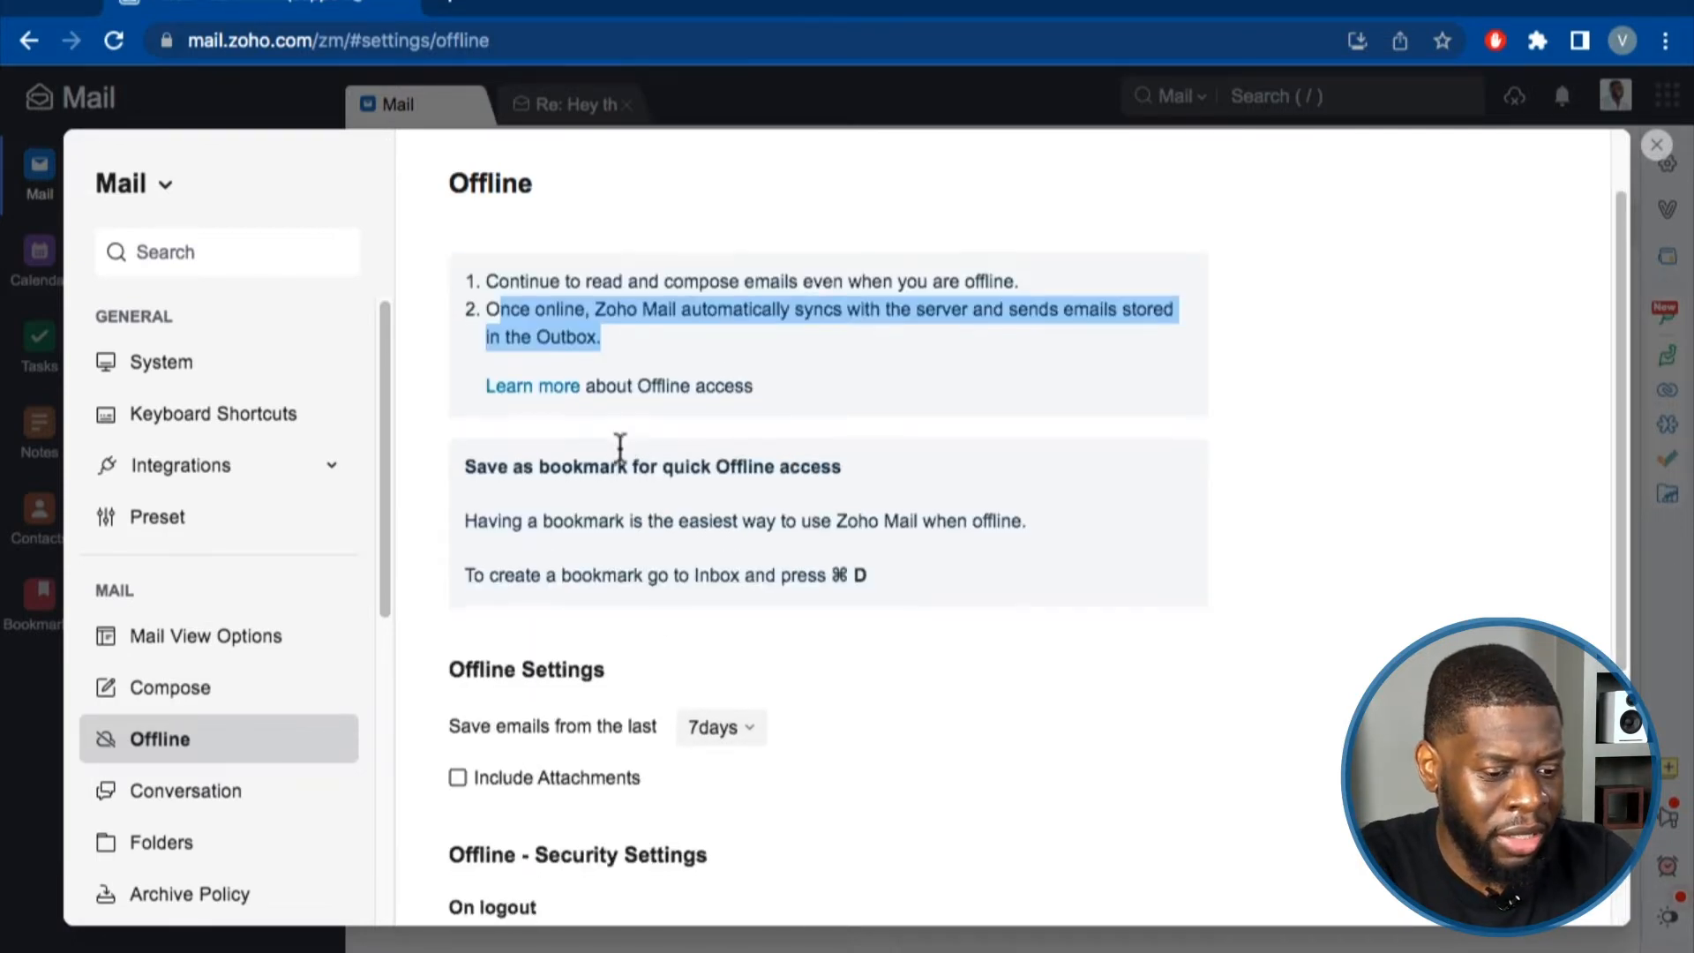
pyautogui.scroll(-6, 541, 597)
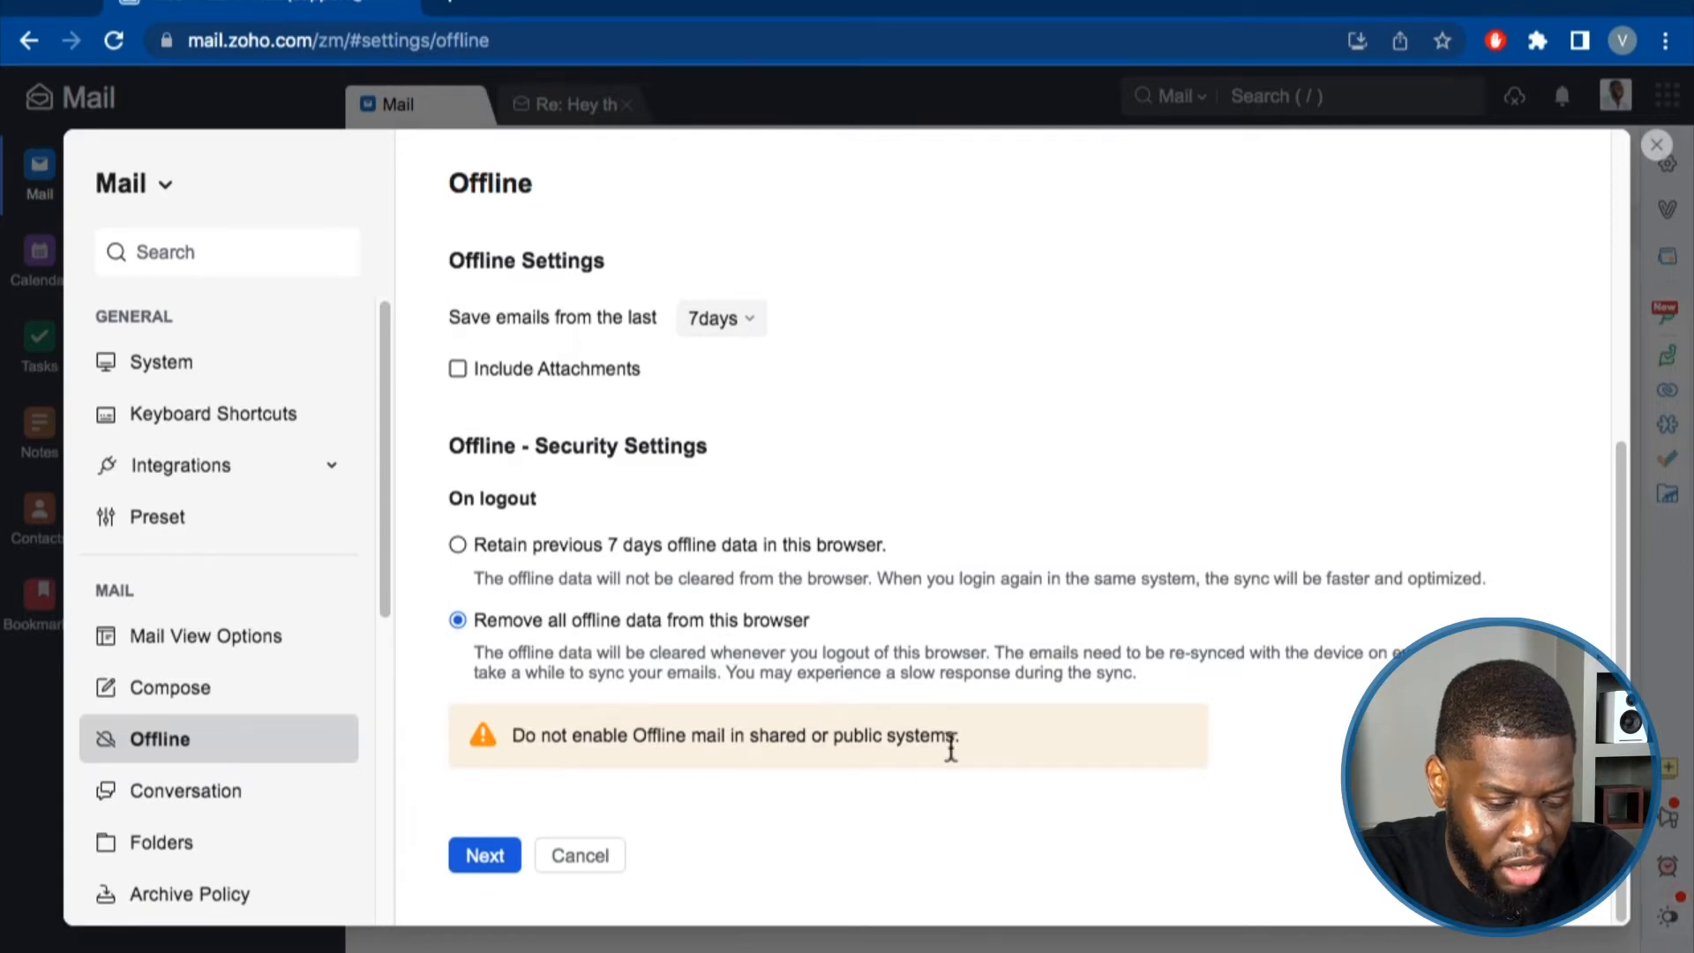
# Save offline storage of the last 7 days and confirm the page reload.
pyautogui.click(457, 852)
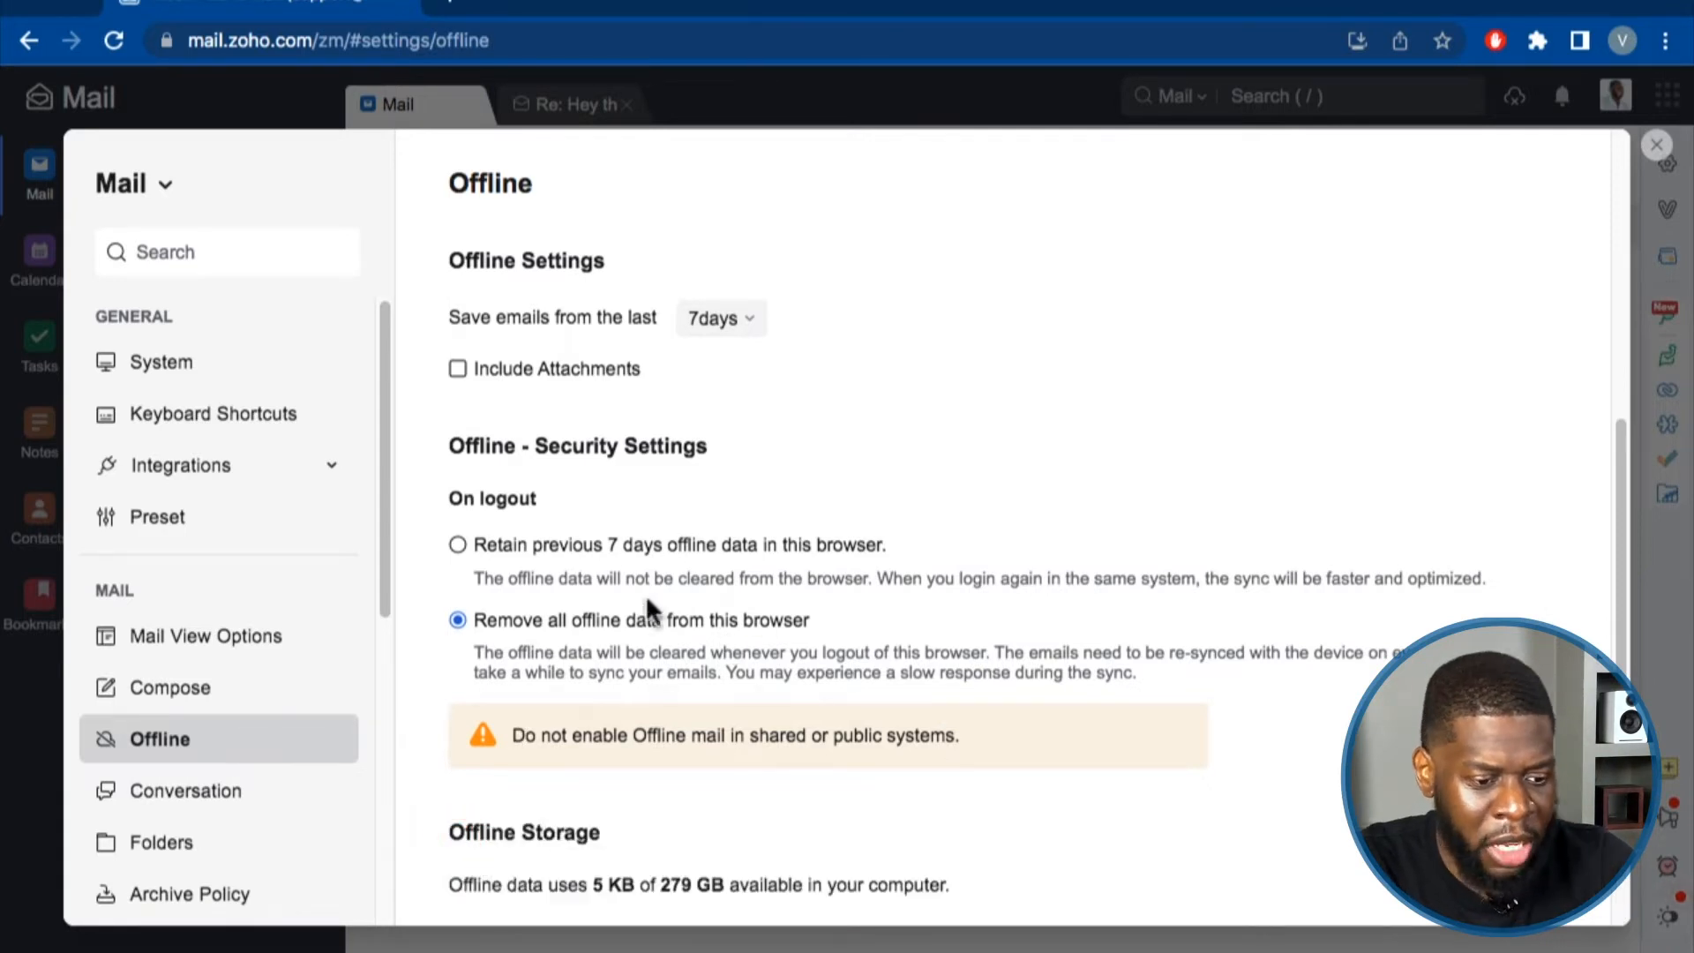
pyautogui.scroll(-2, 653, 600)
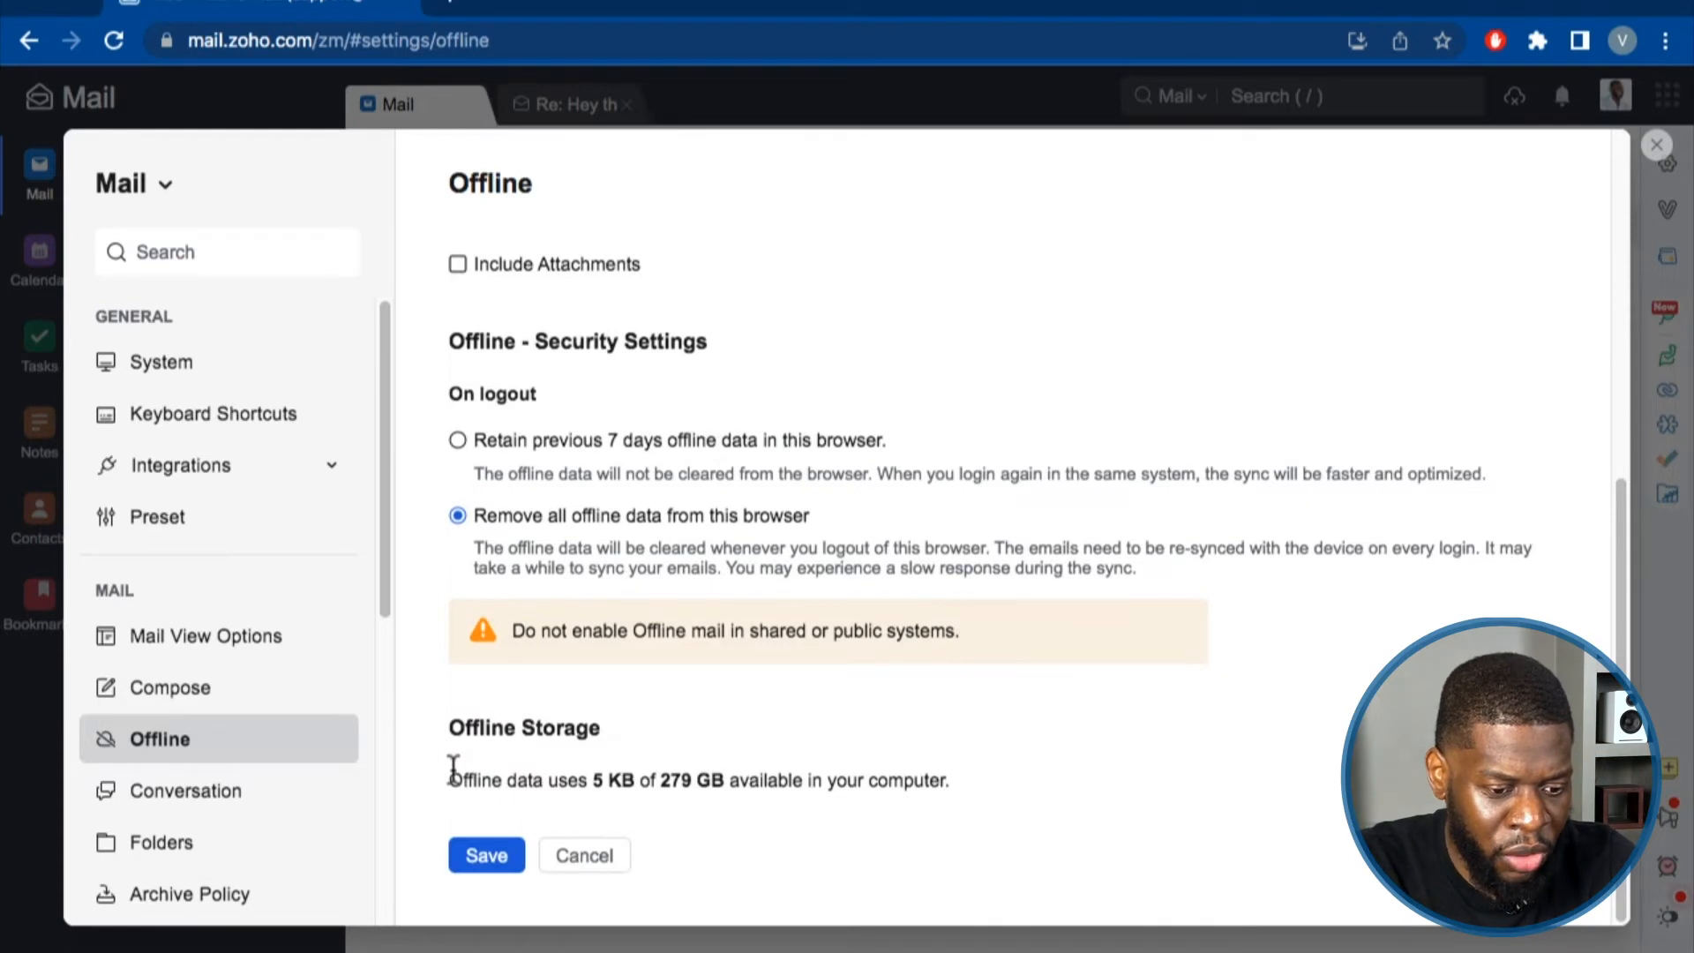
pyautogui.moveTo(454, 770); pyautogui.dragTo(965, 798)
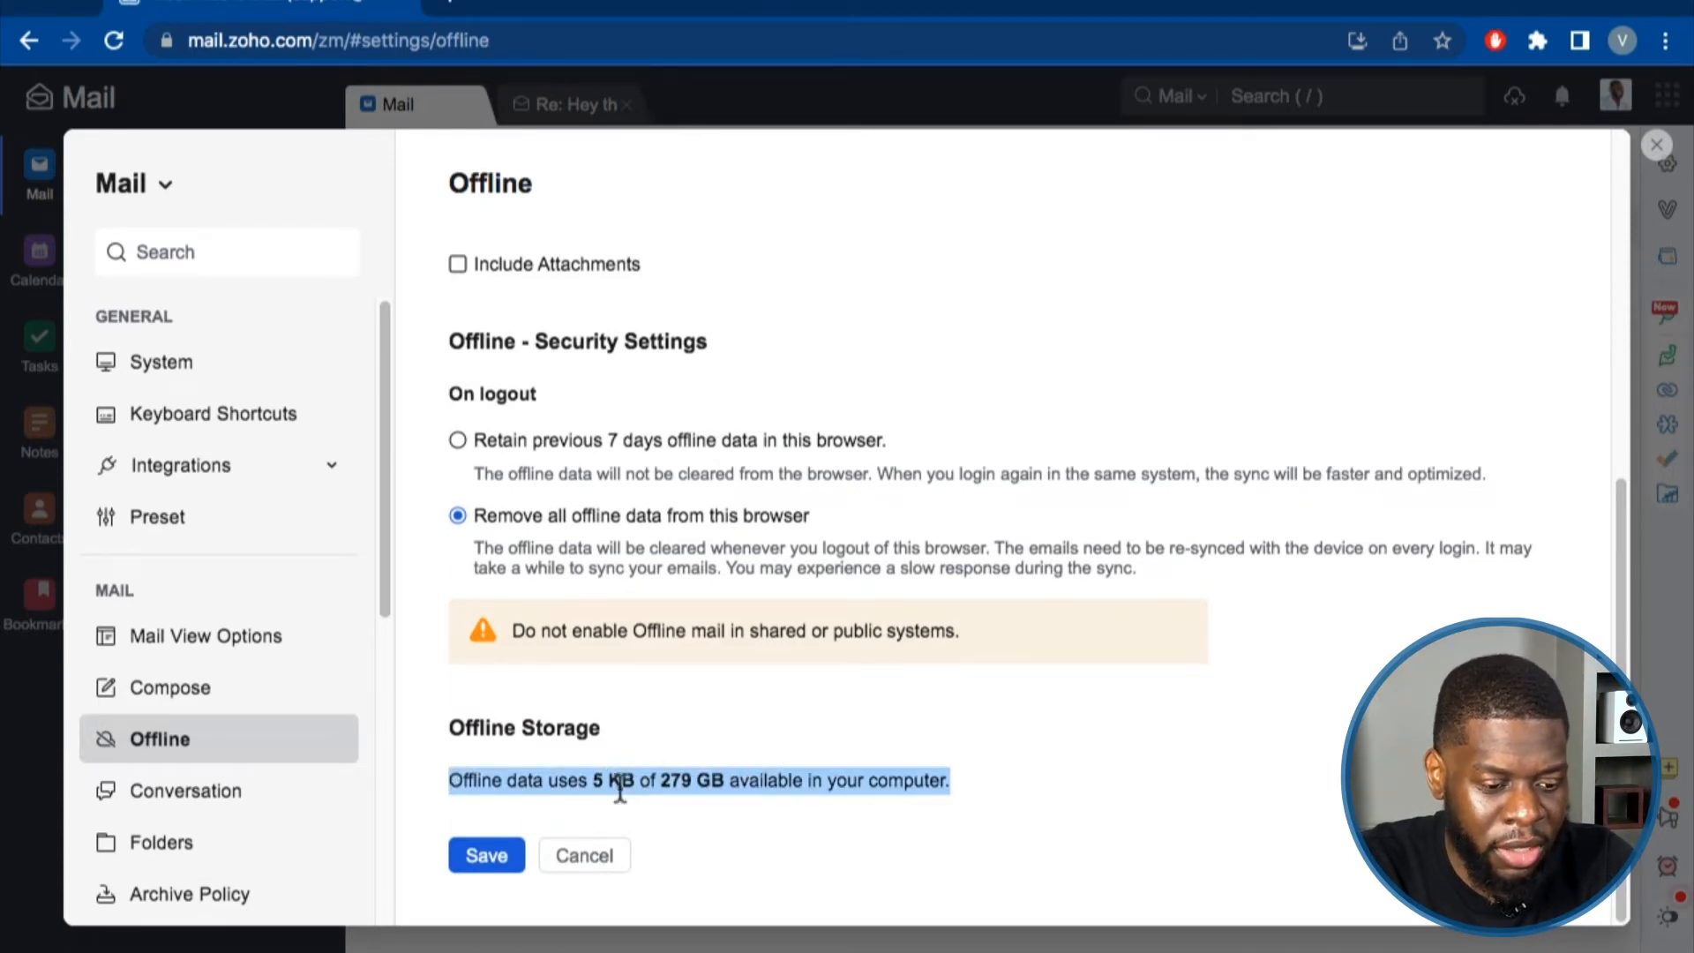
pyautogui.click(490, 857)
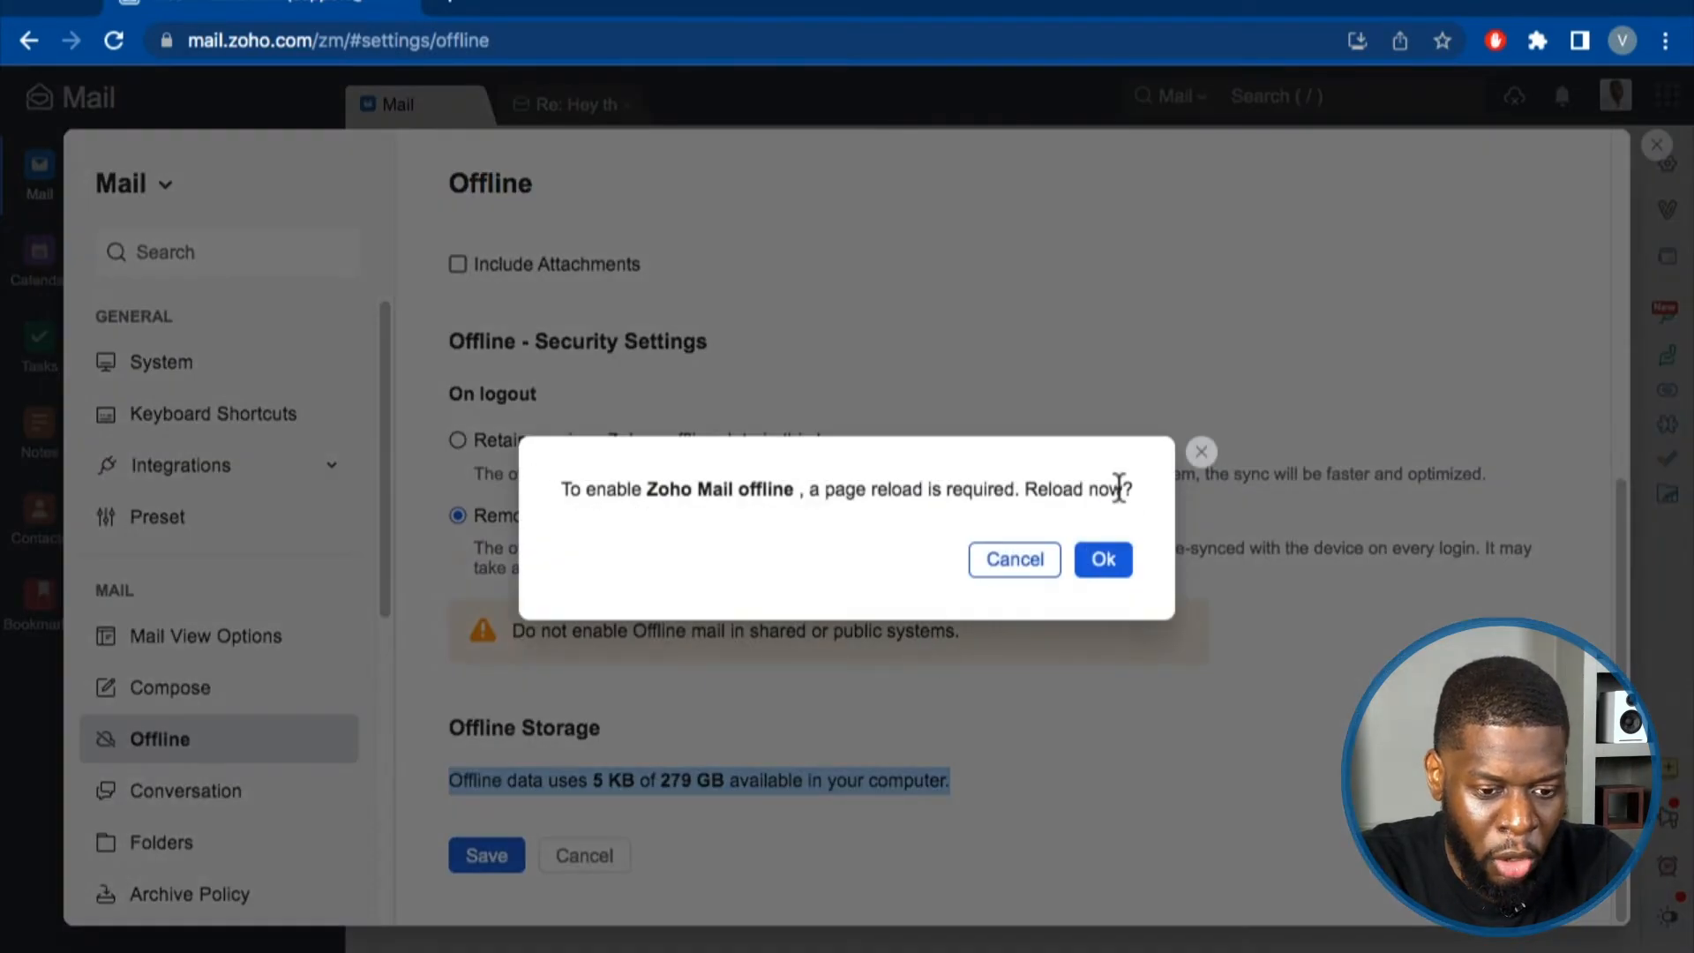
pyautogui.click(1105, 561)
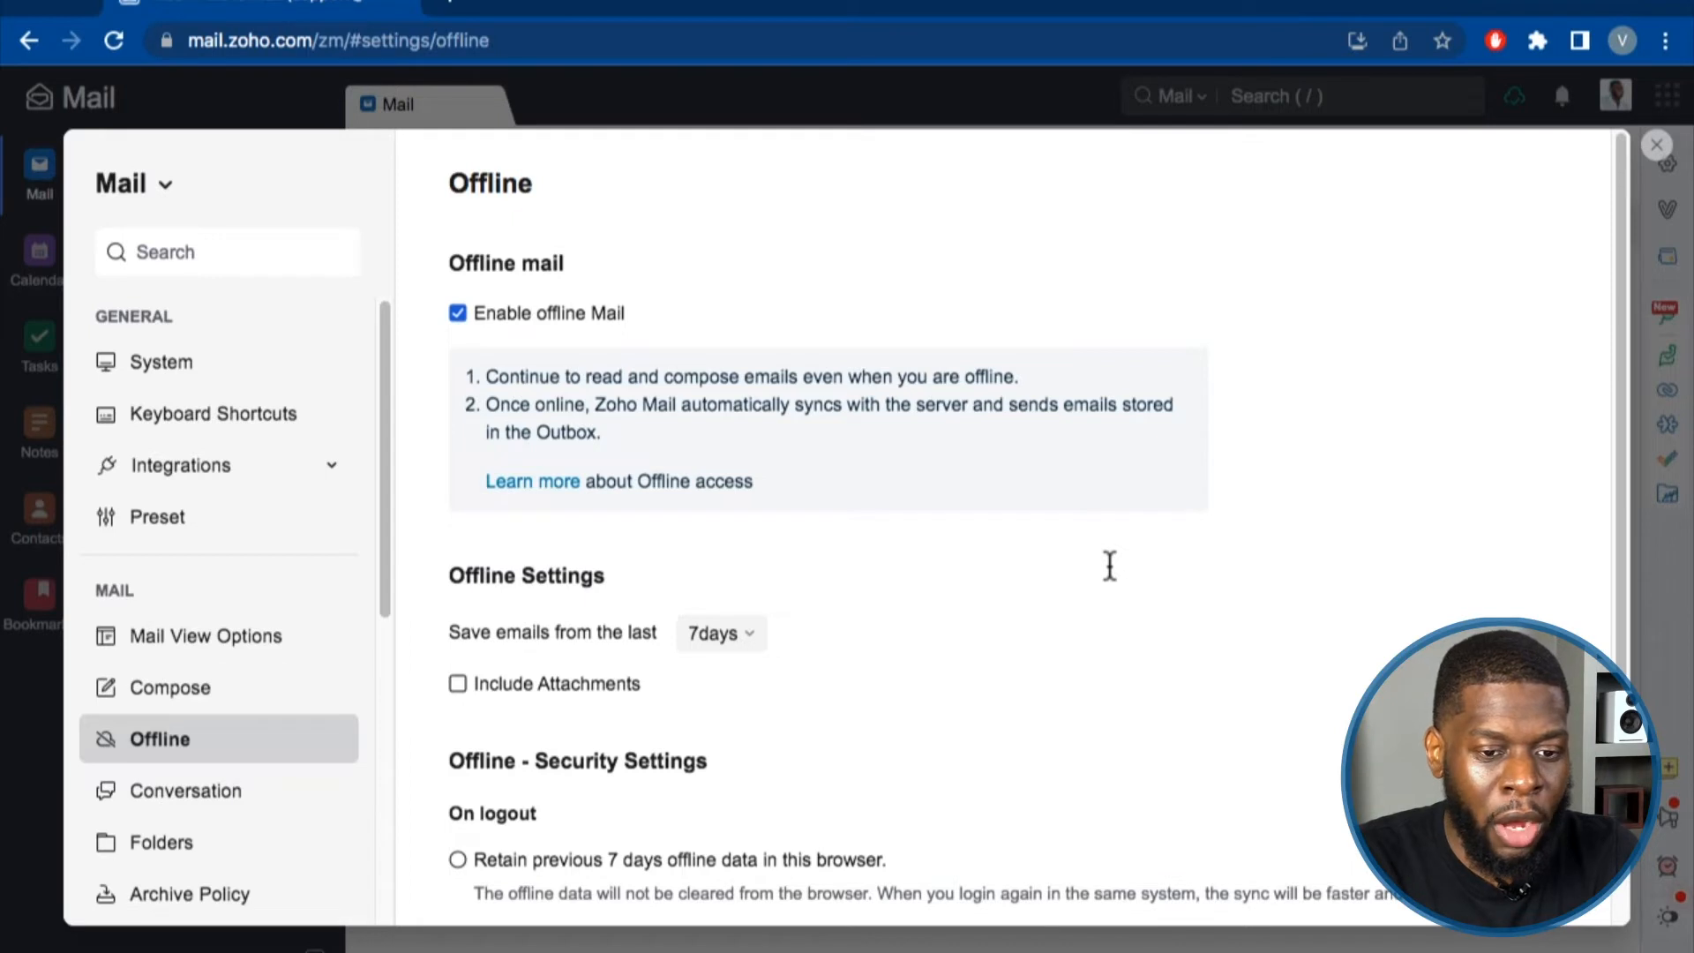
pyautogui.scroll(-2, 1102, 564)
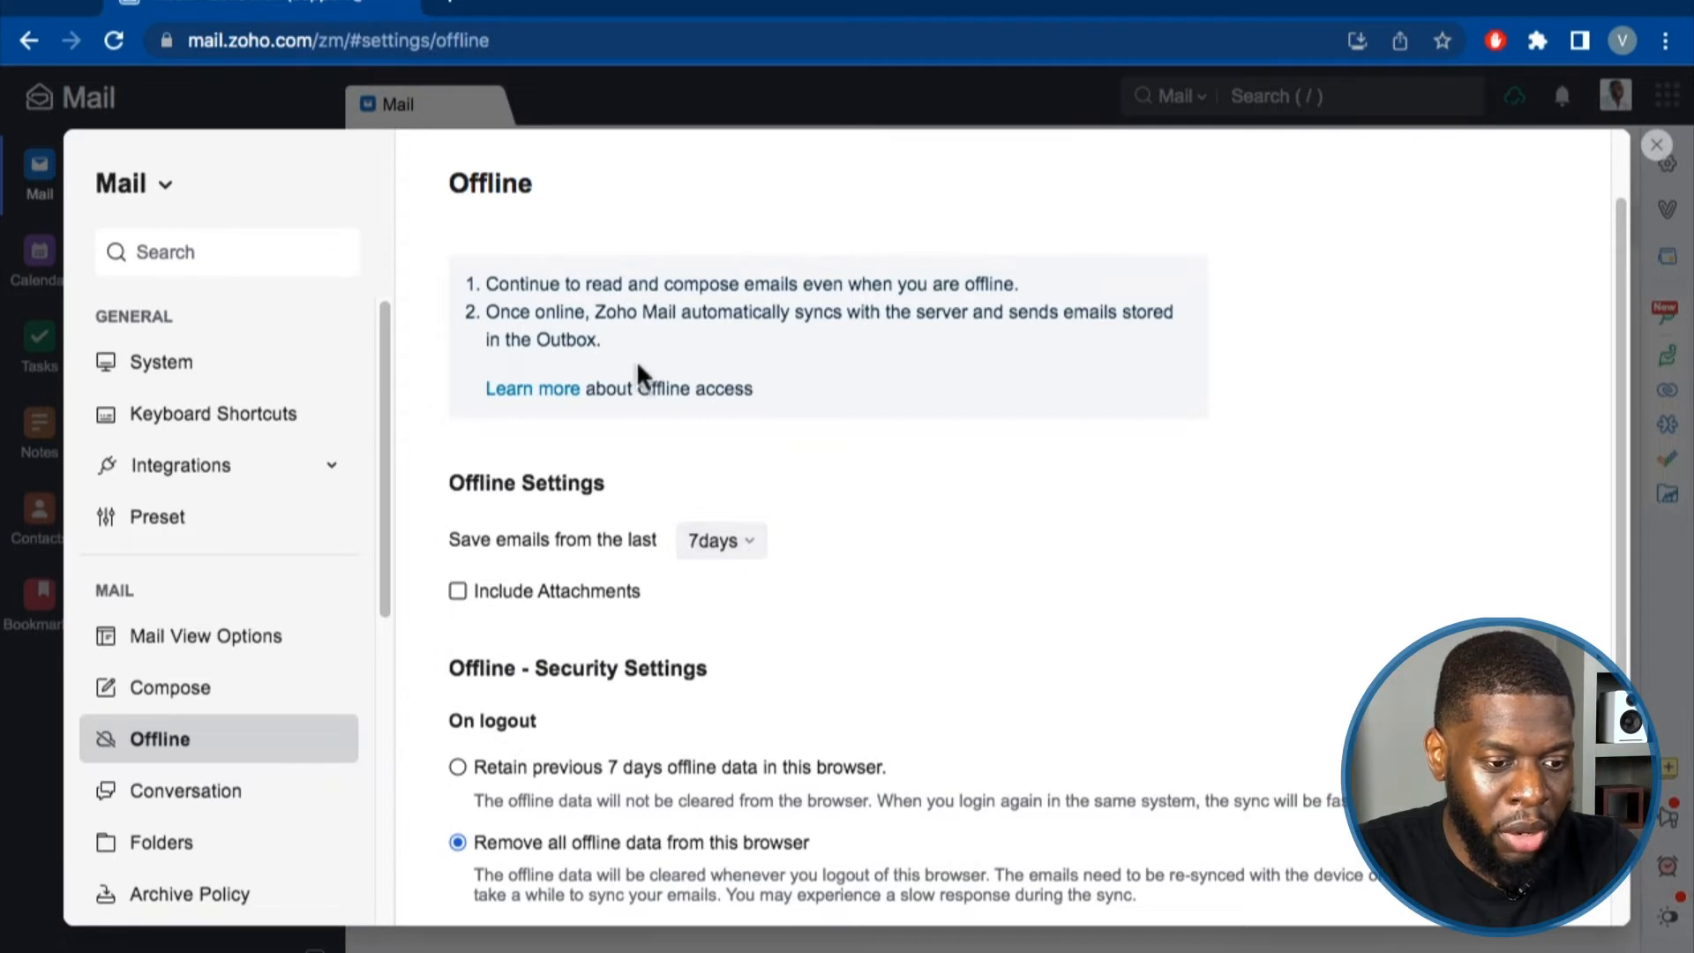
pyautogui.moveTo(615, 344); pyautogui.dragTo(487, 322)
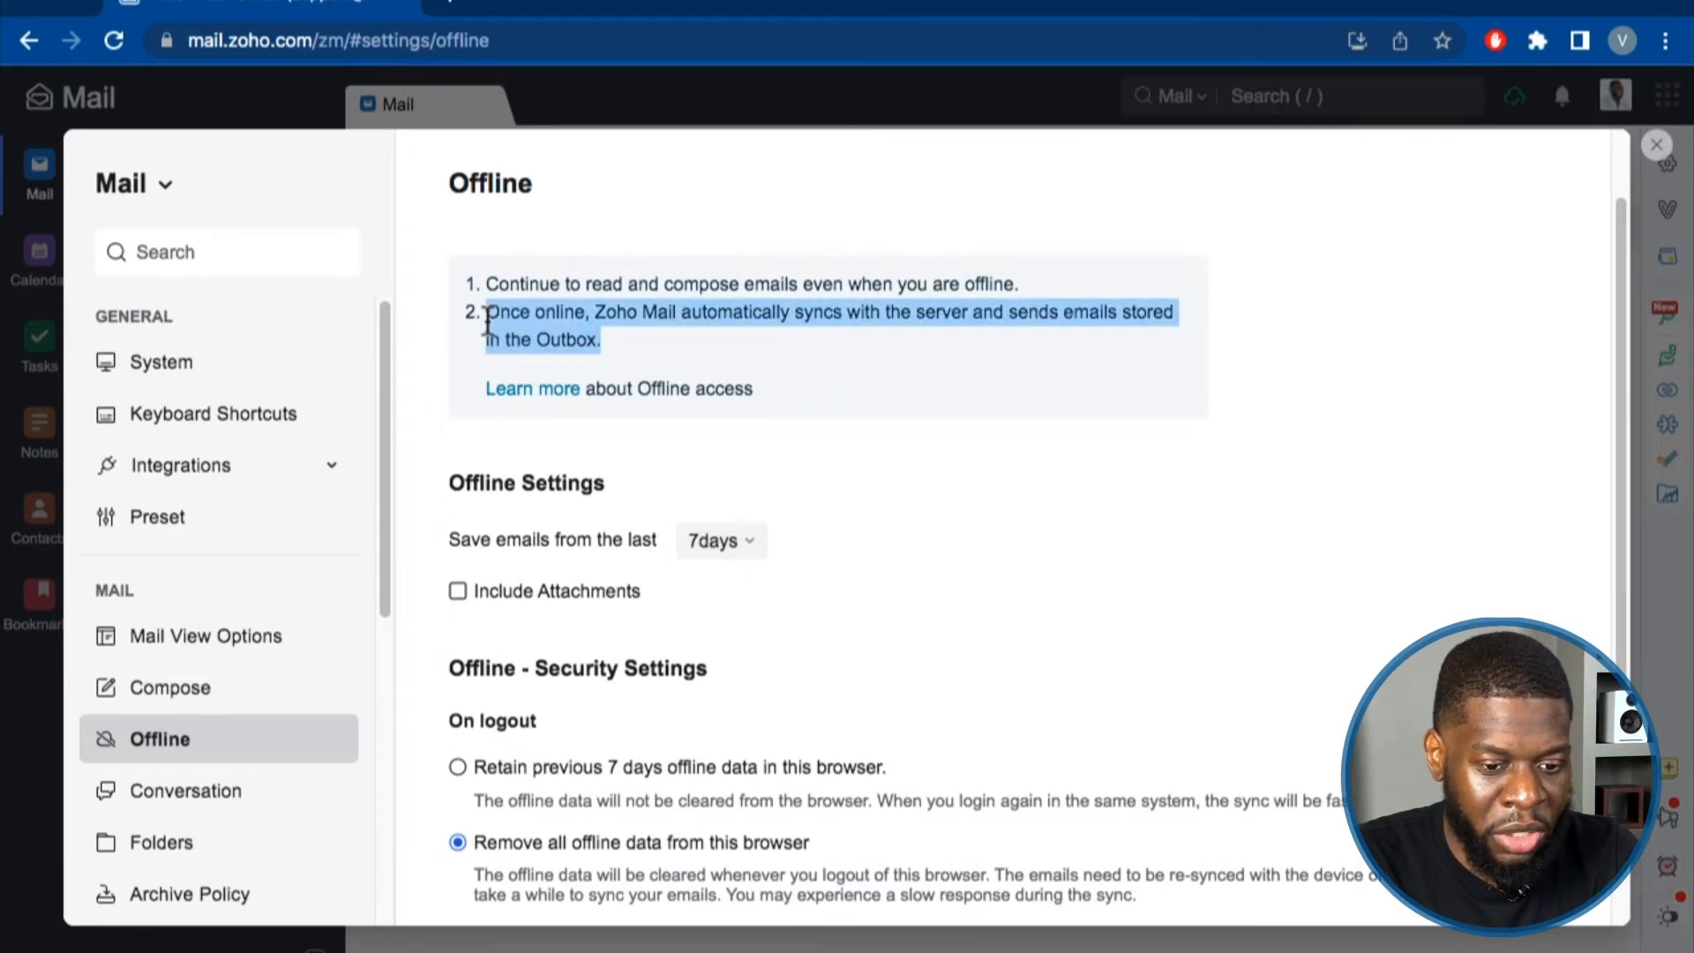
pyautogui.scroll(-3, 741, 424)
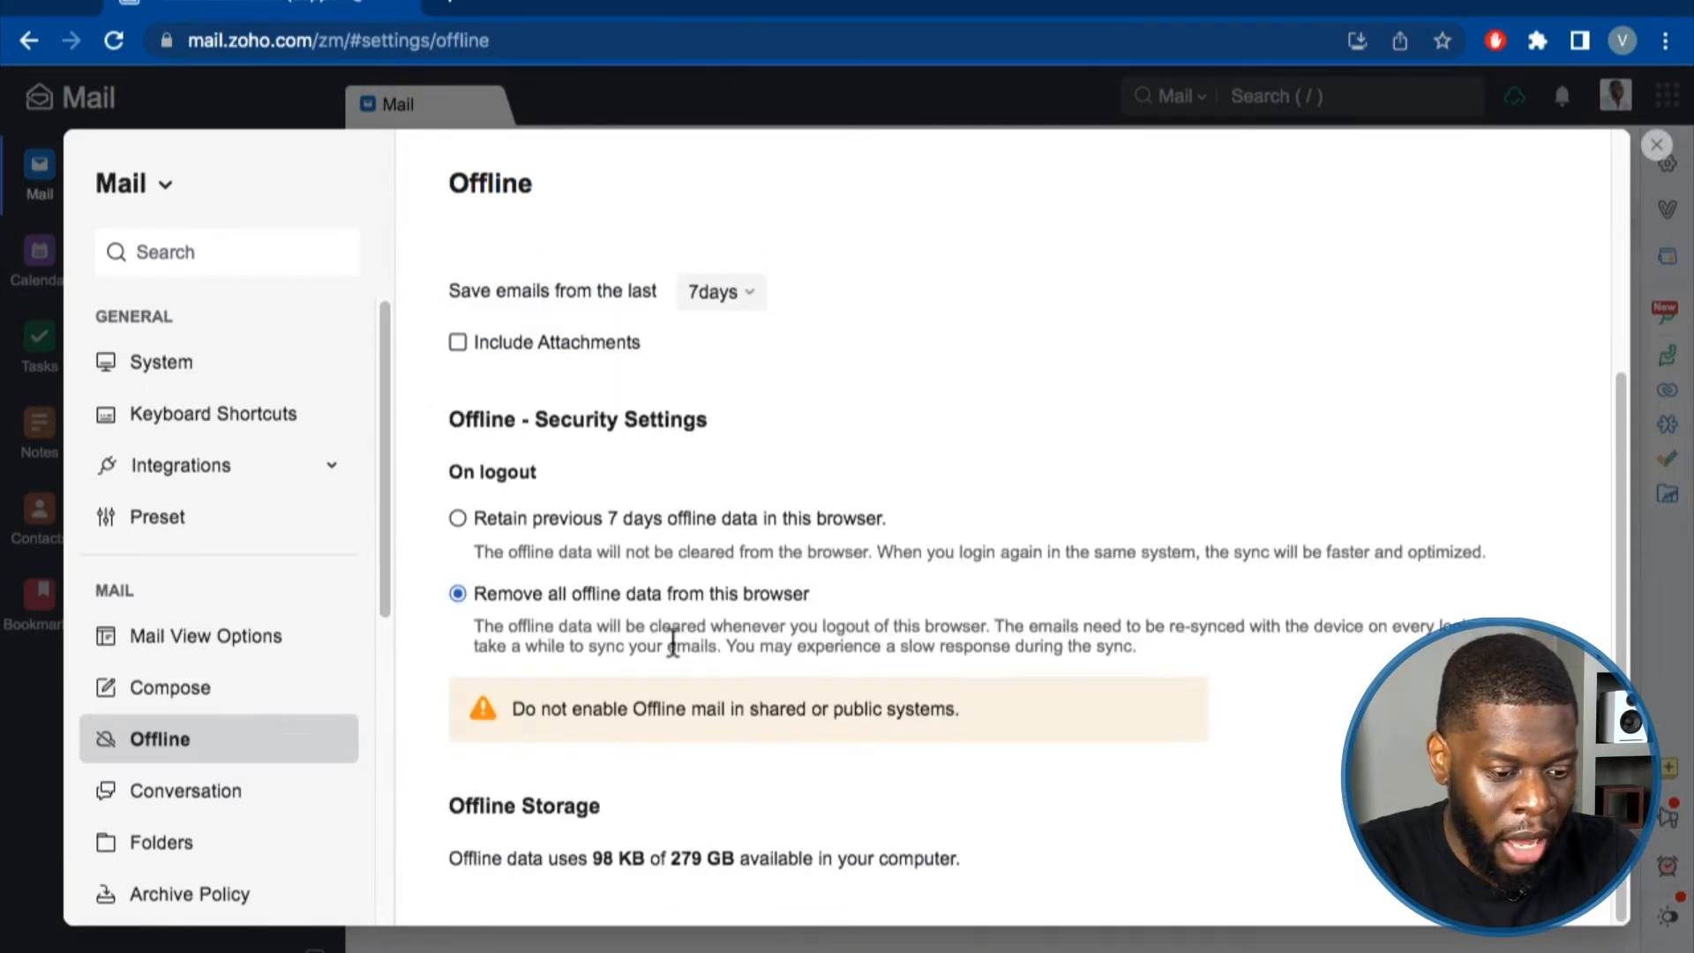
pyautogui.scroll(-3, 291, 627)
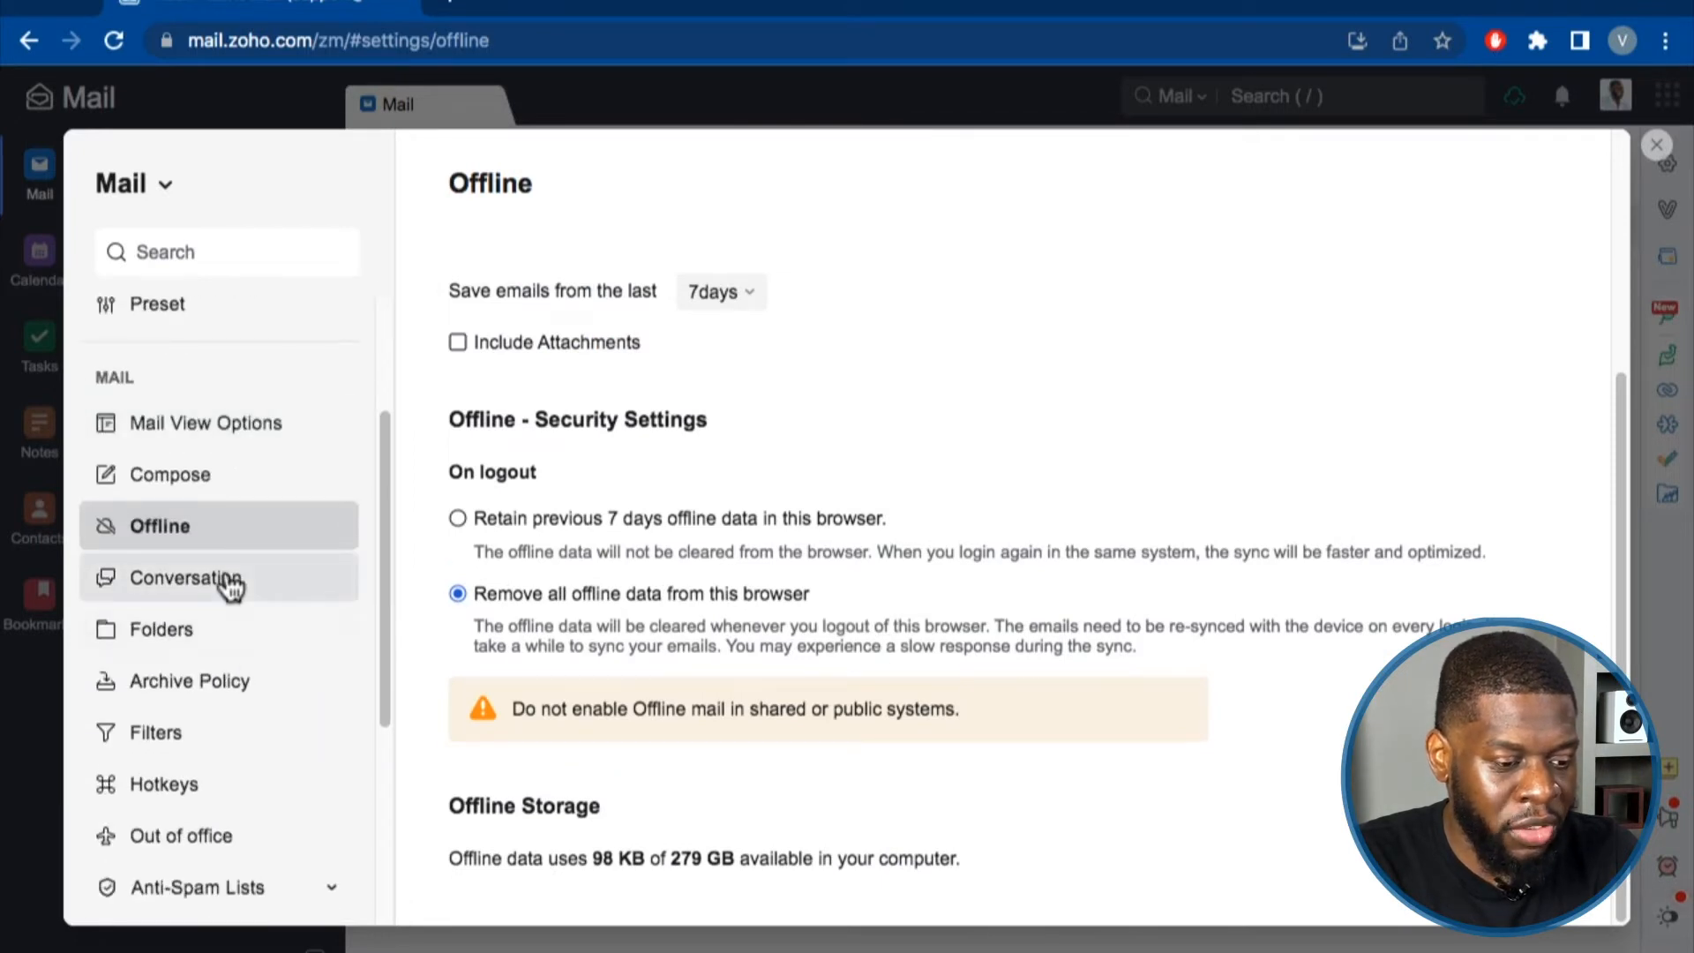
# In Conversation settings, toggle conversation view off and back on, leaving it enabled.
pyautogui.click(231, 582)
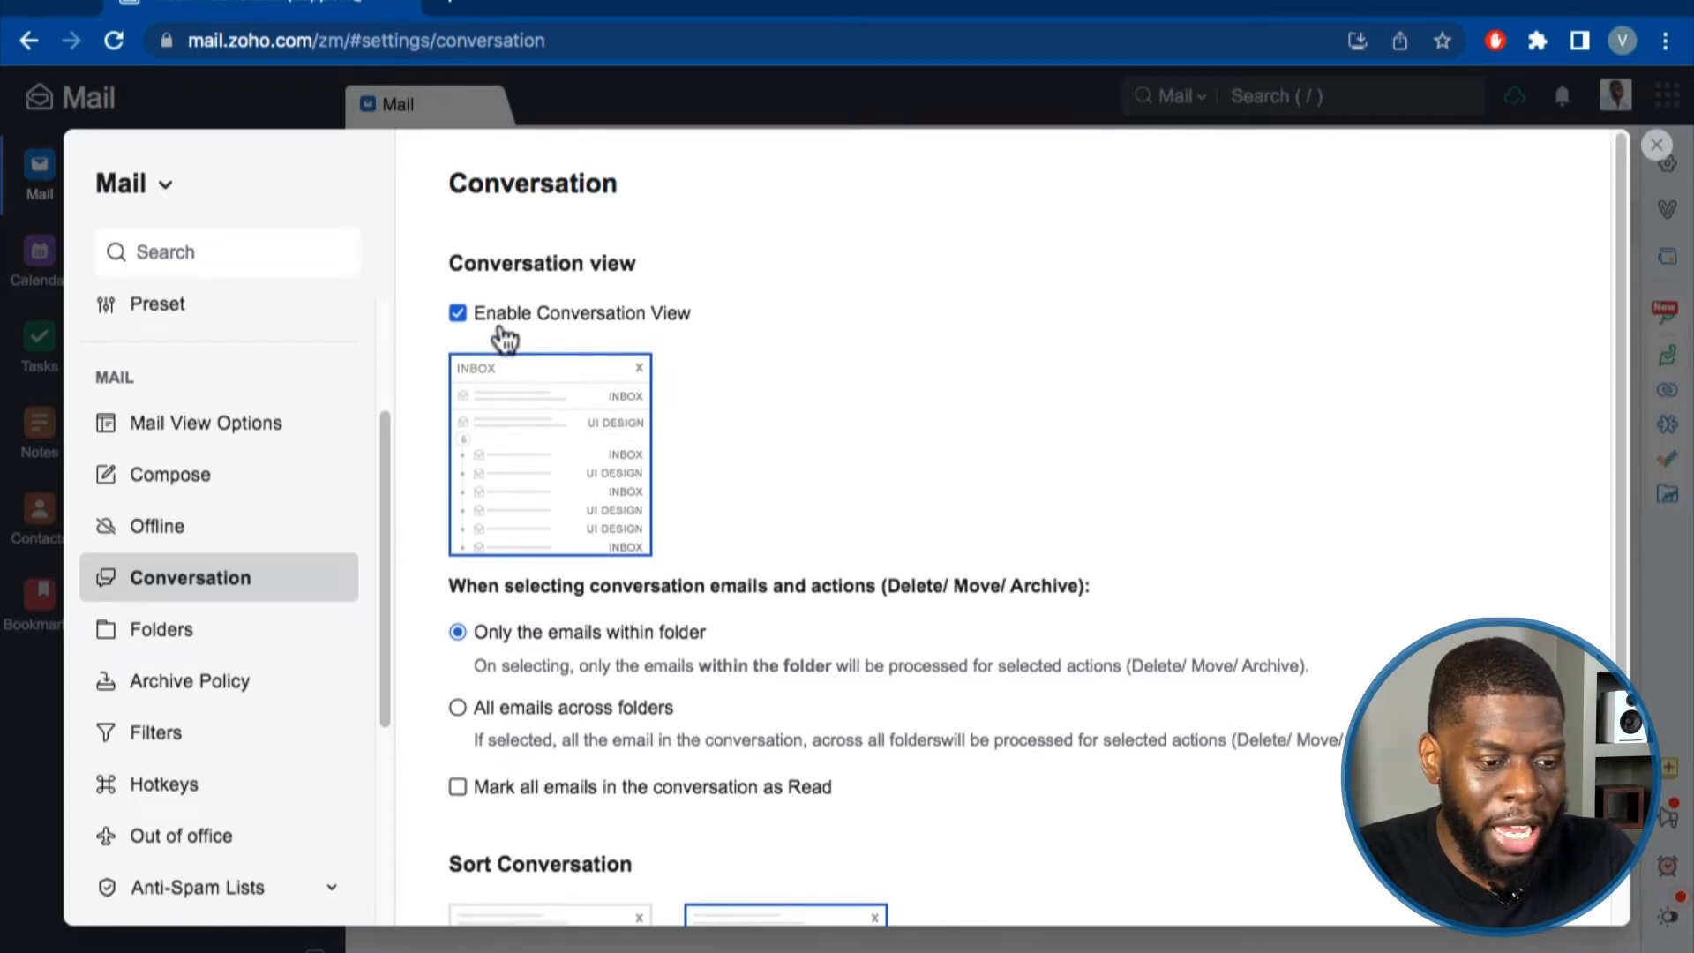
pyautogui.click(458, 315)
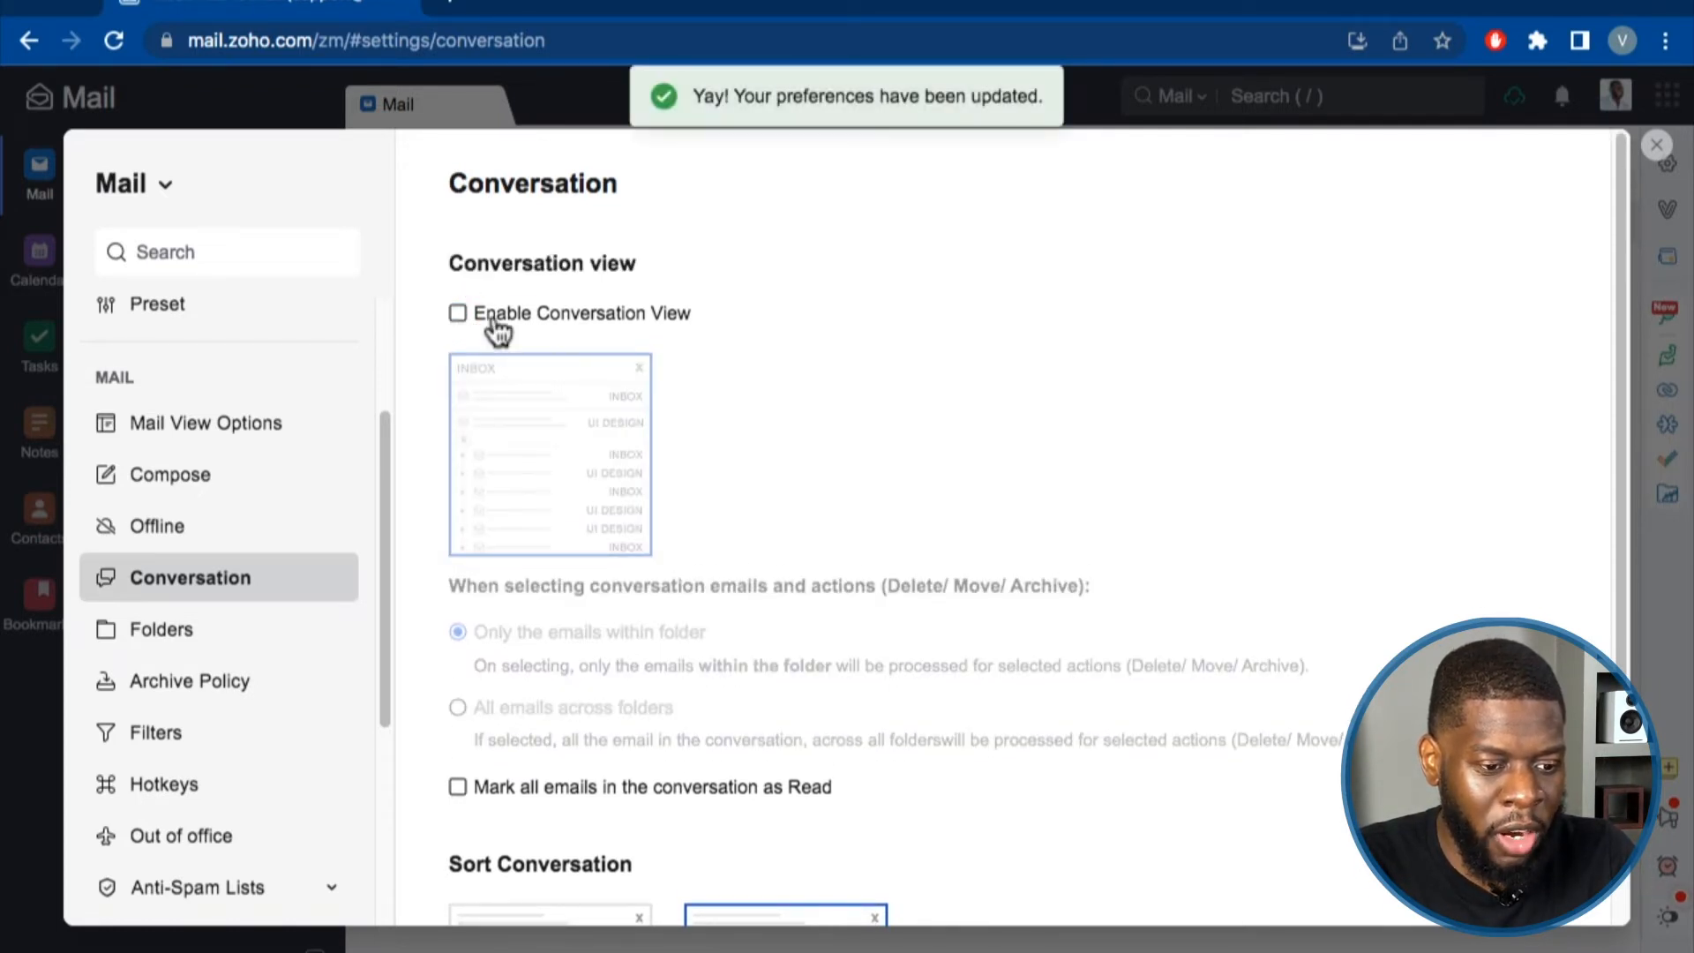
pyautogui.click(459, 316)
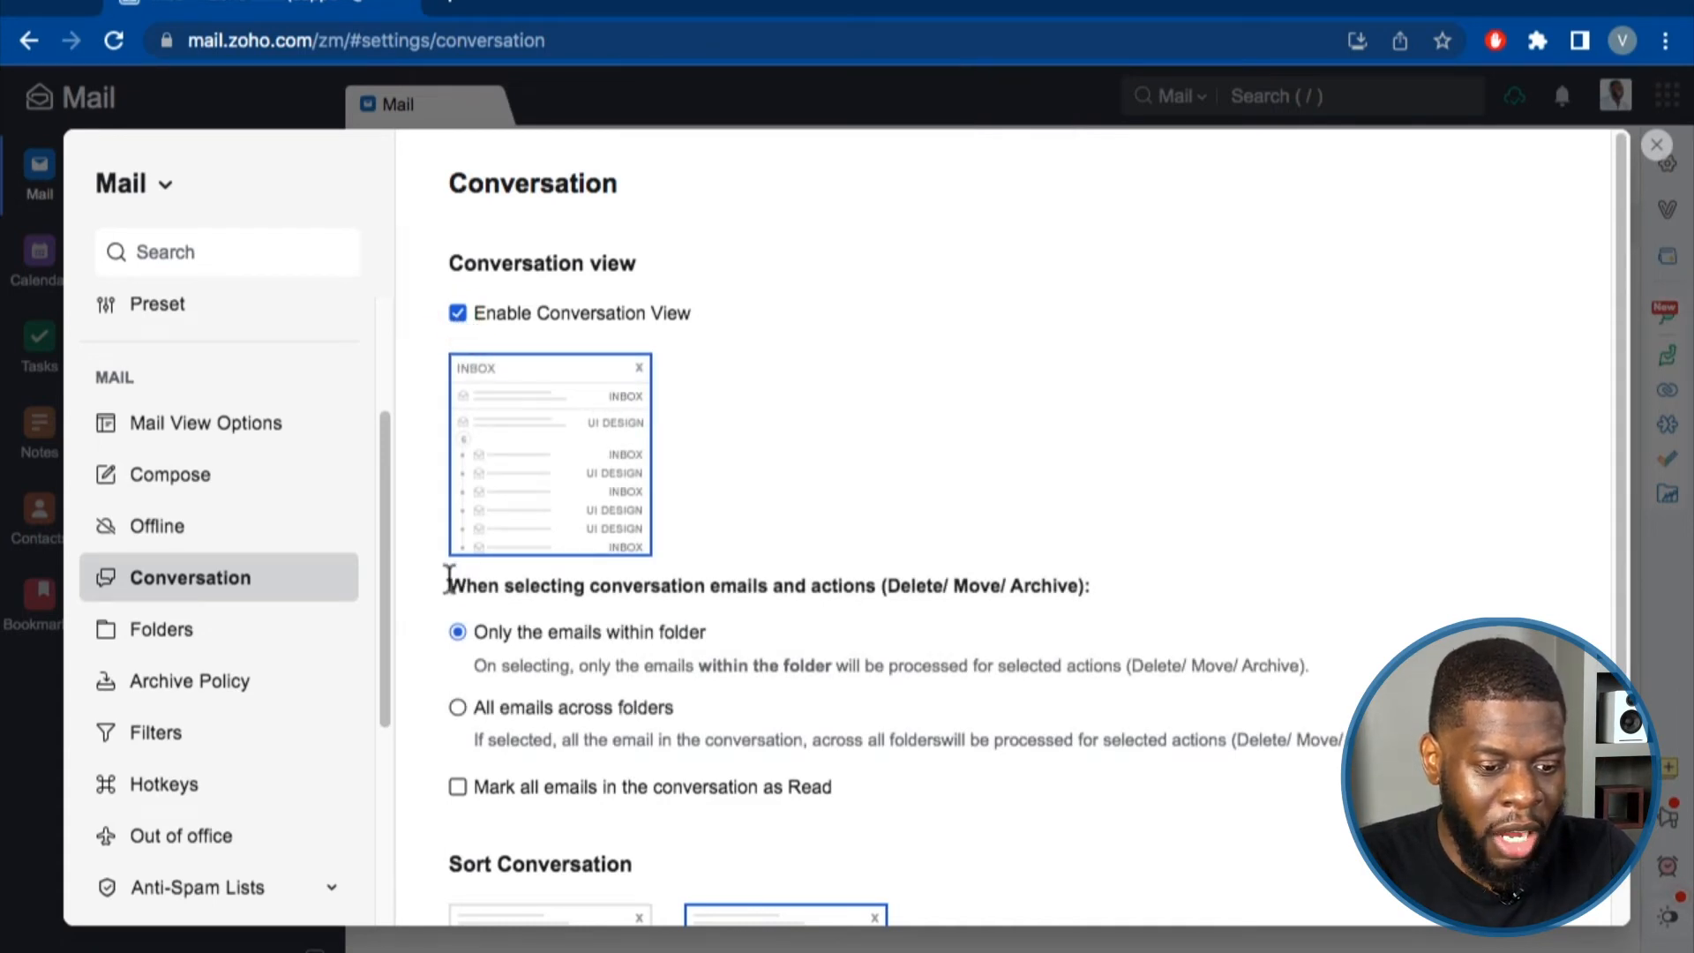
pyautogui.scroll(-1, 454, 586)
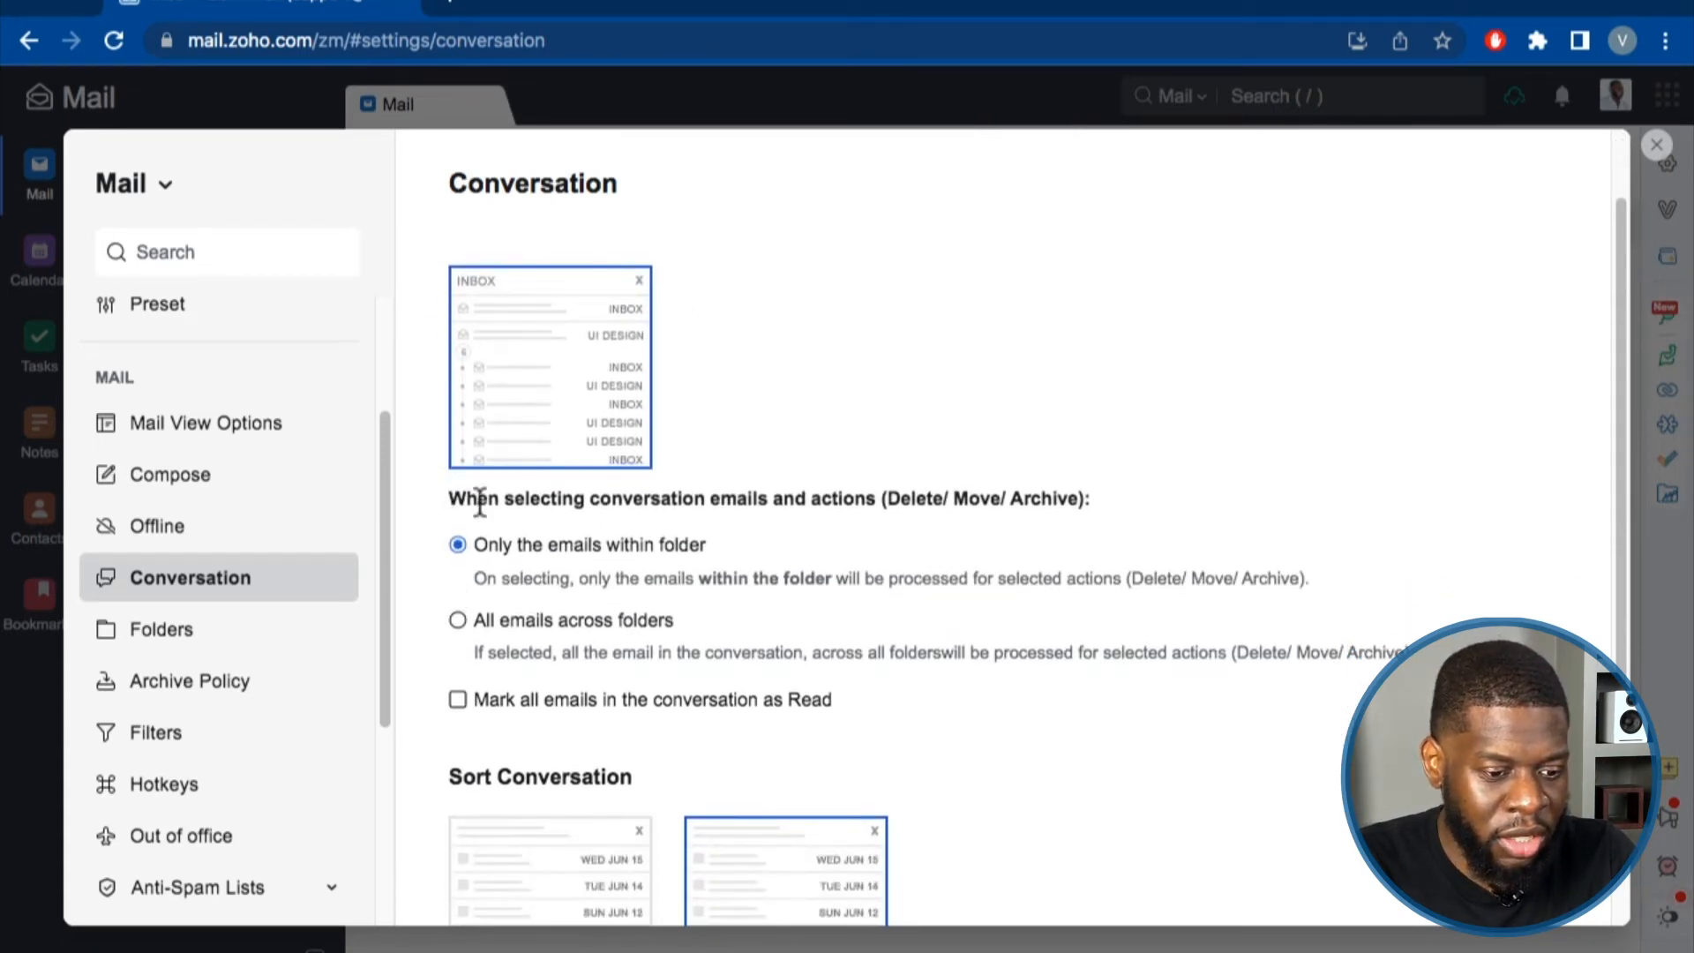
pyautogui.scroll(-2, 479, 501)
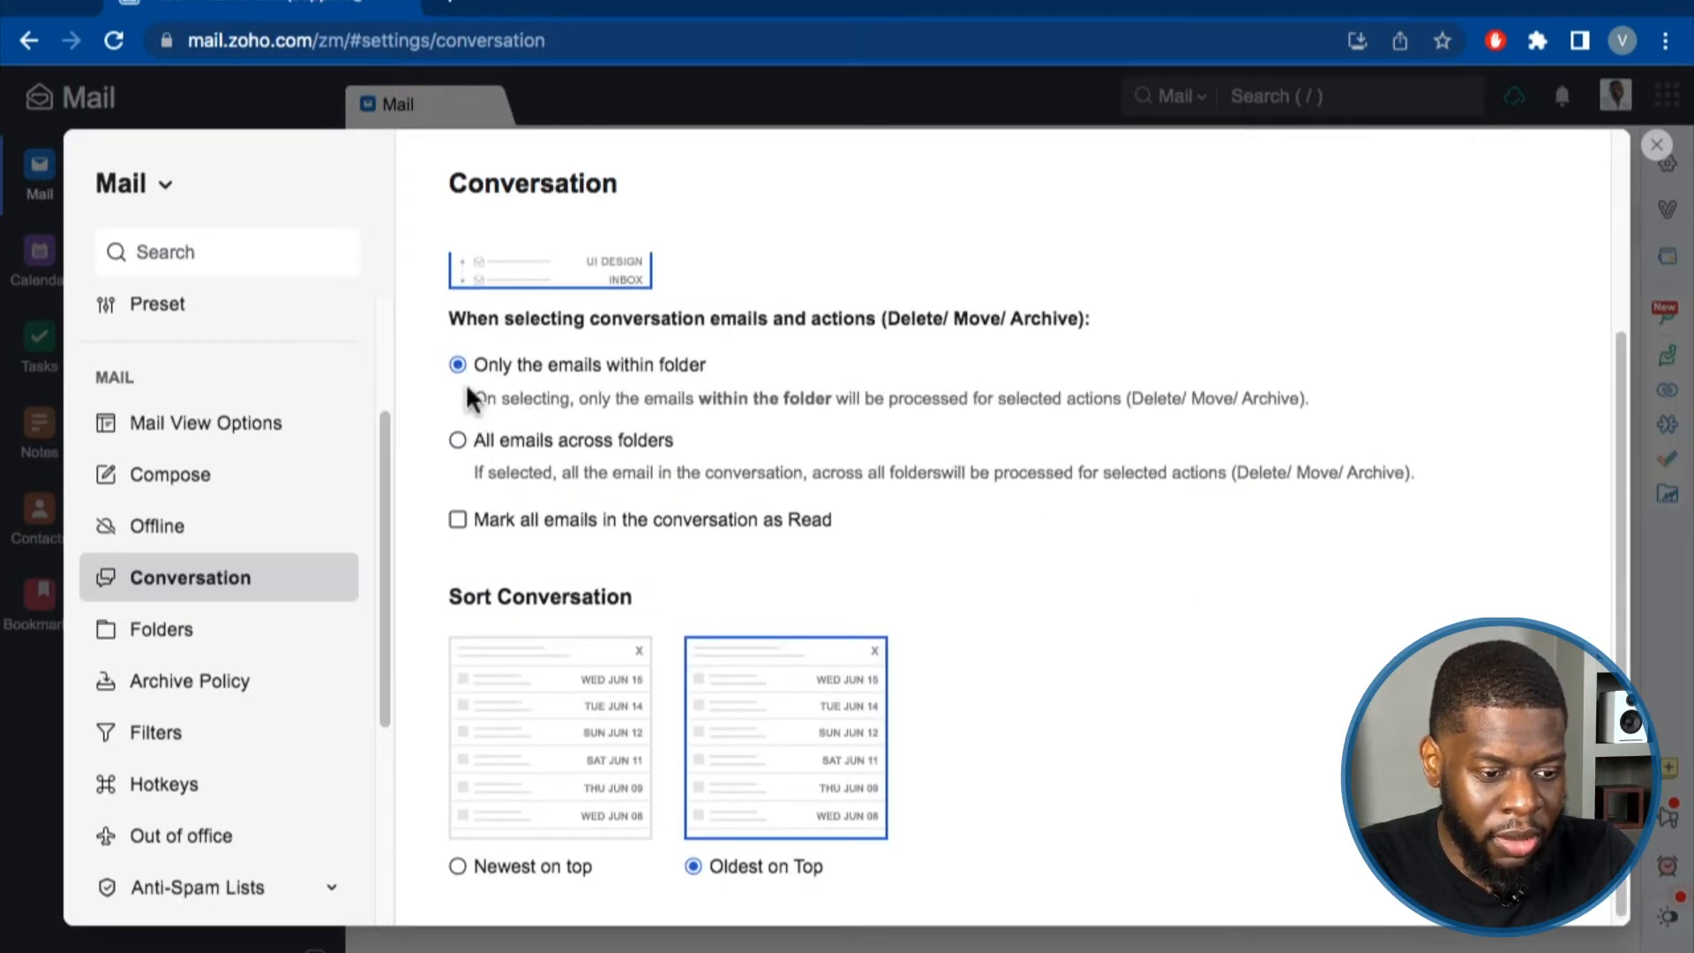
pyautogui.scroll(-1, 464, 383)
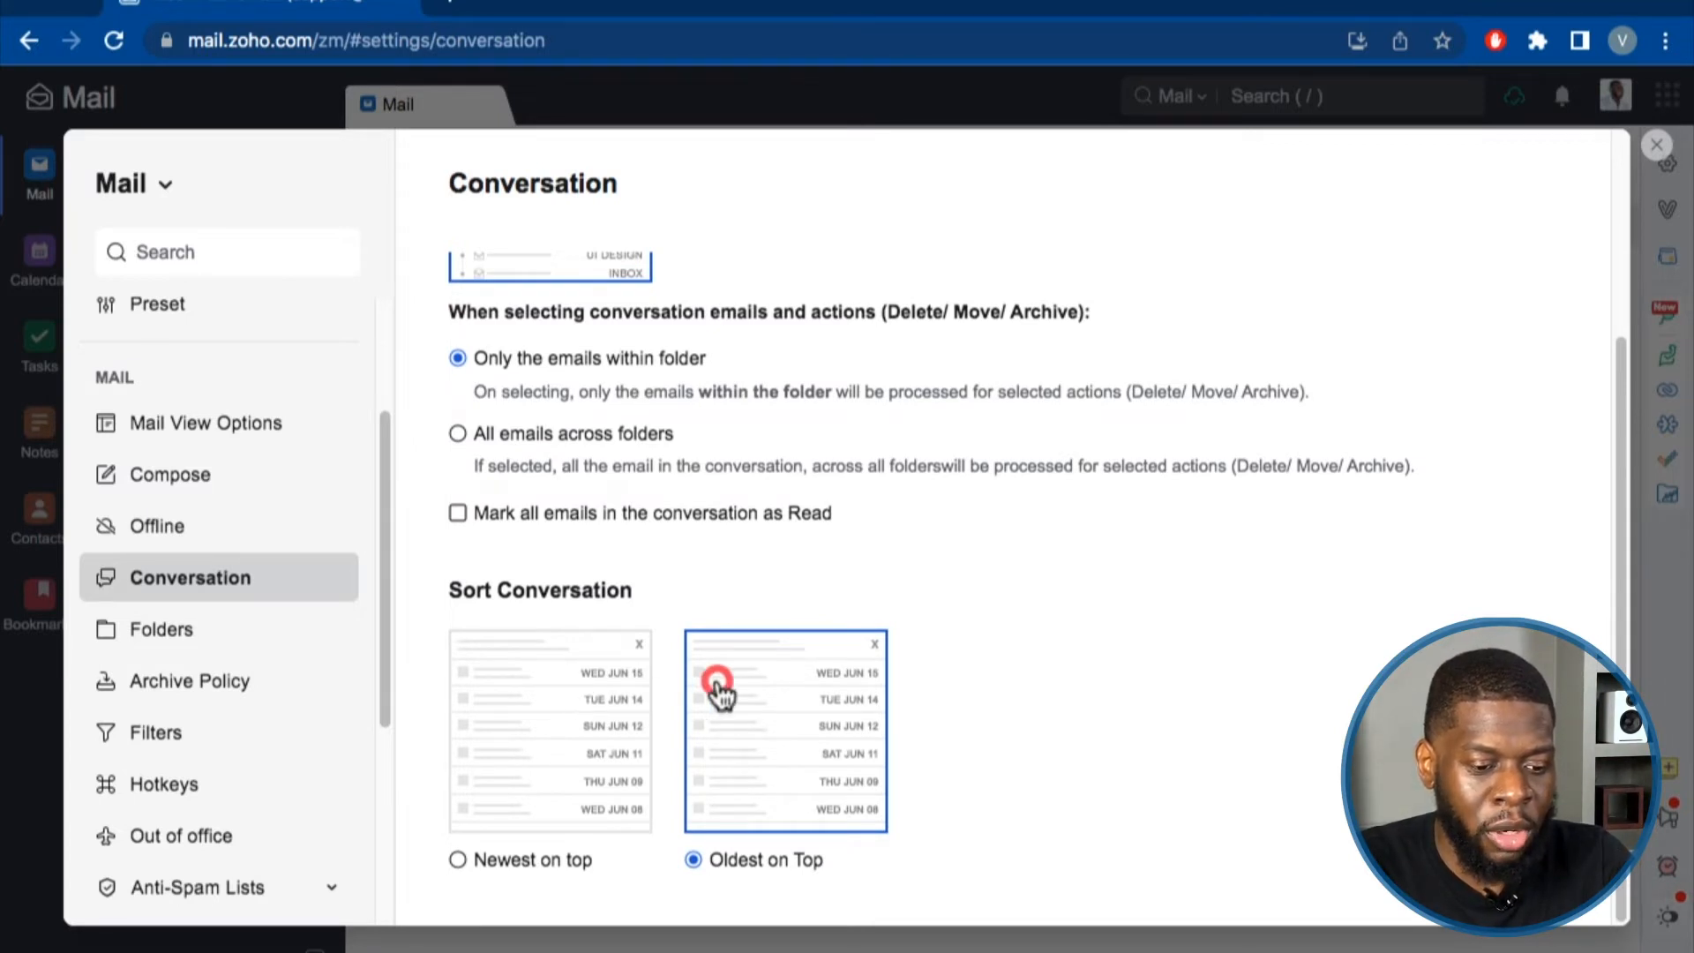
# Set Sort Conversation to Oldest on Top and close Settings.
pyautogui.click(464, 713)
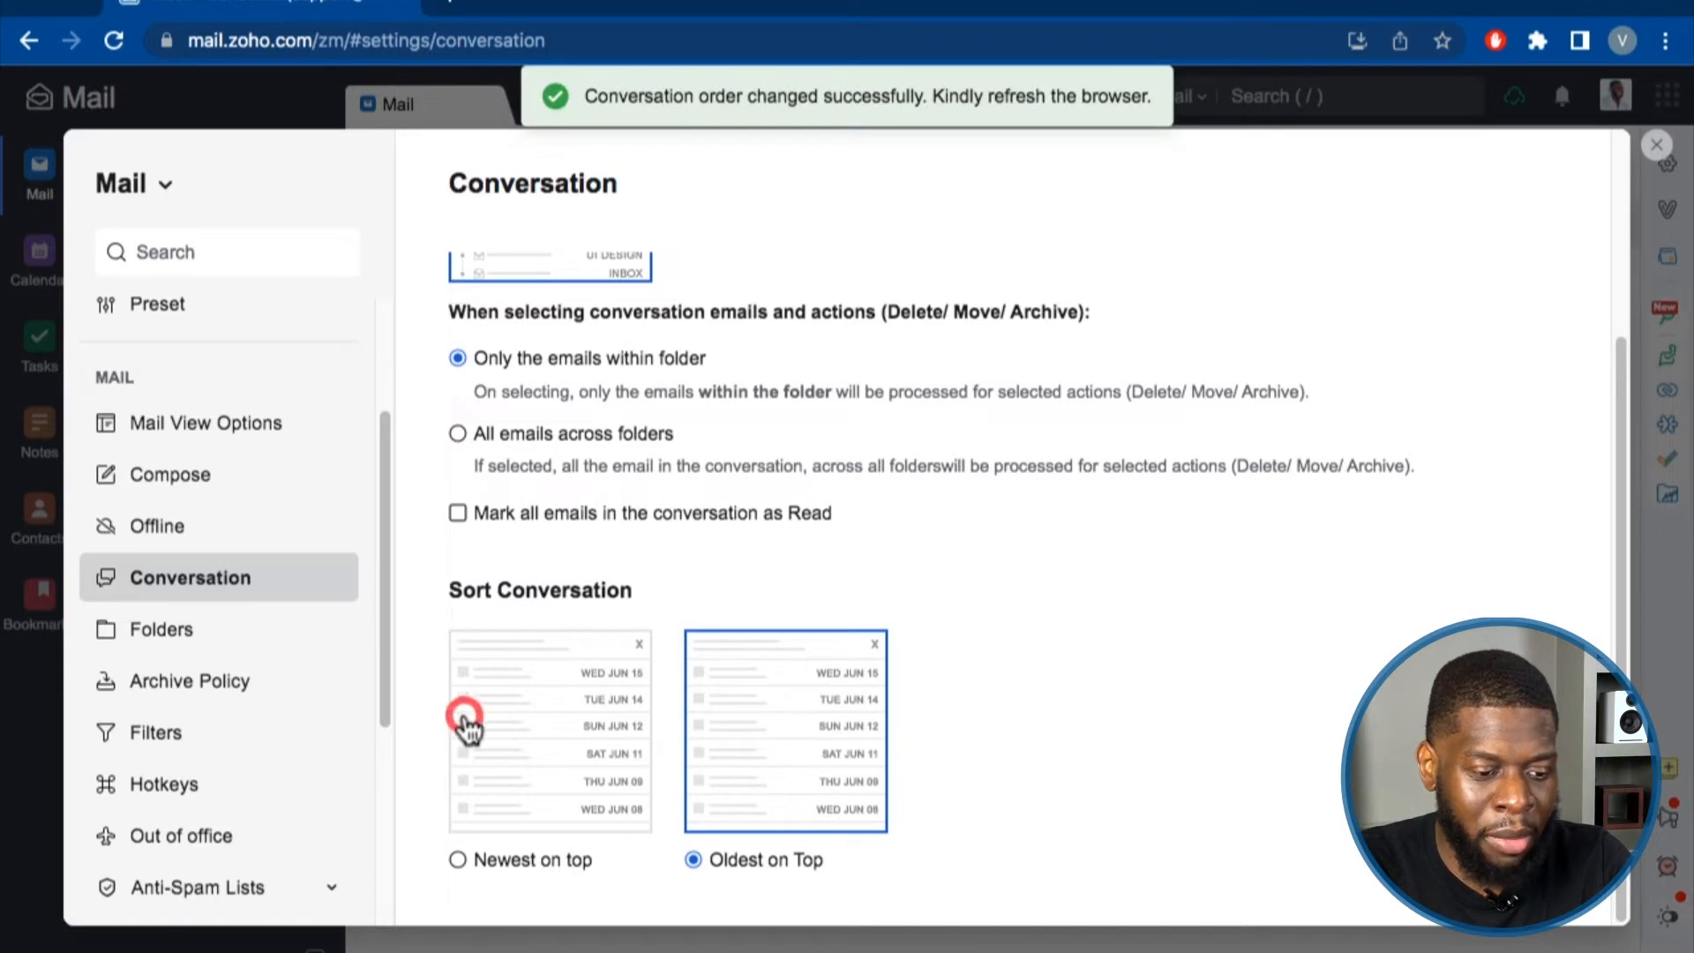
pyautogui.click(752, 725)
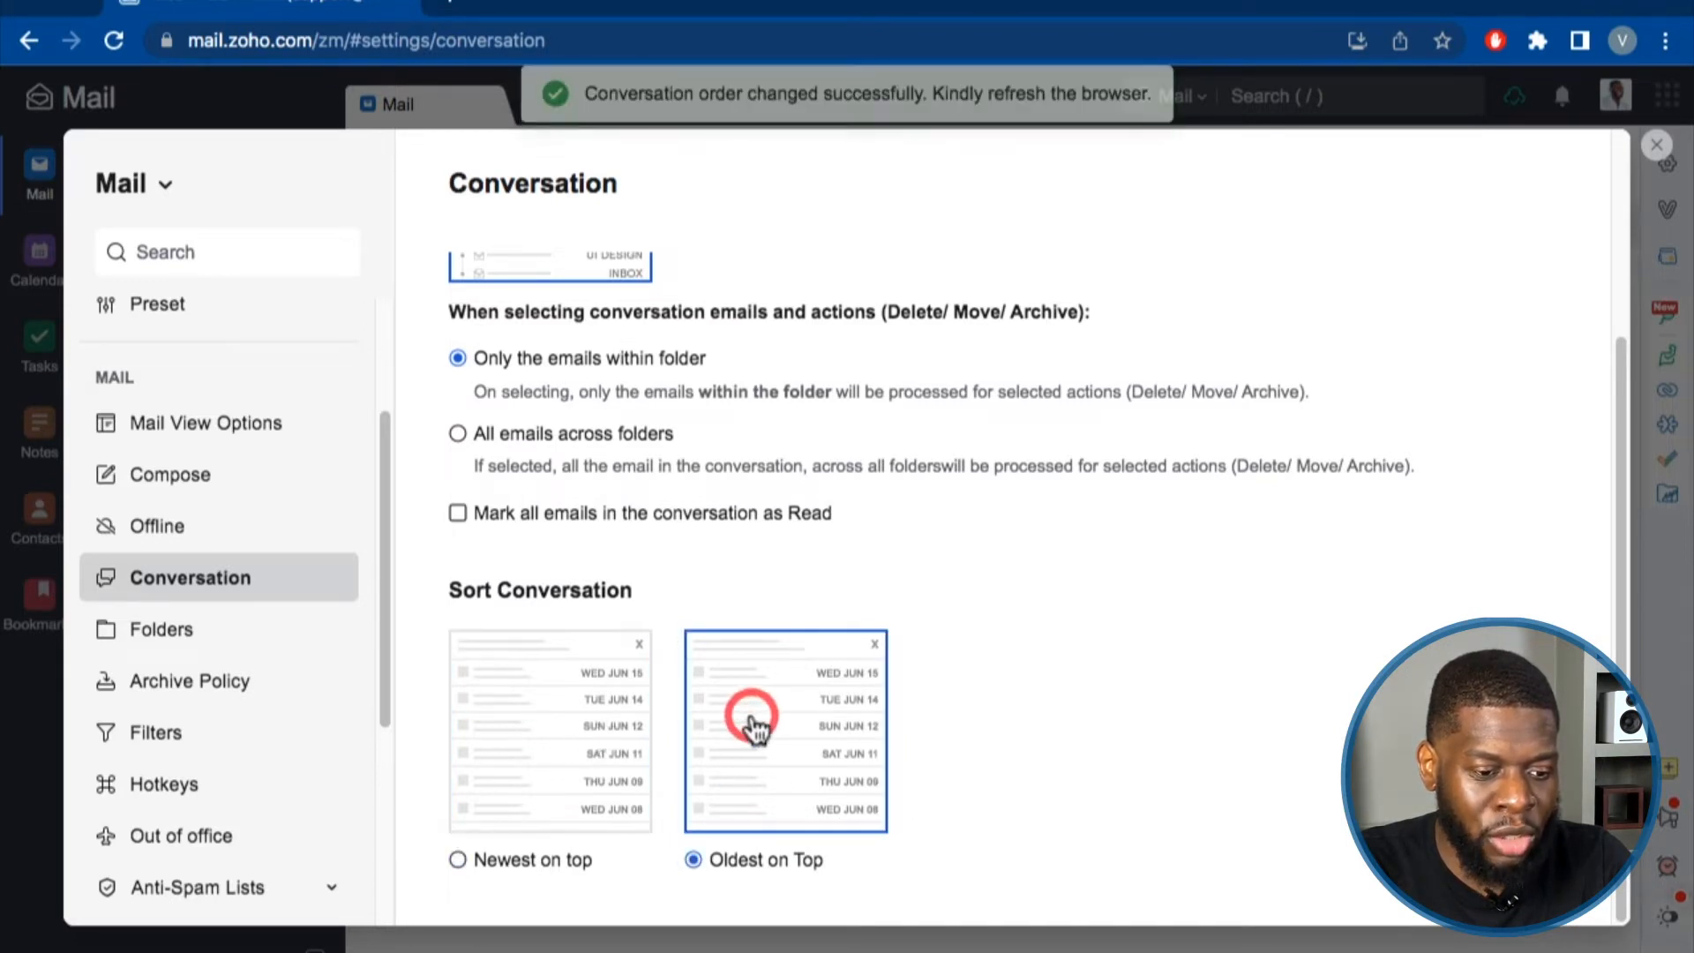
pyautogui.scroll(2, 785, 738)
pyautogui.scroll(-2, 785, 745)
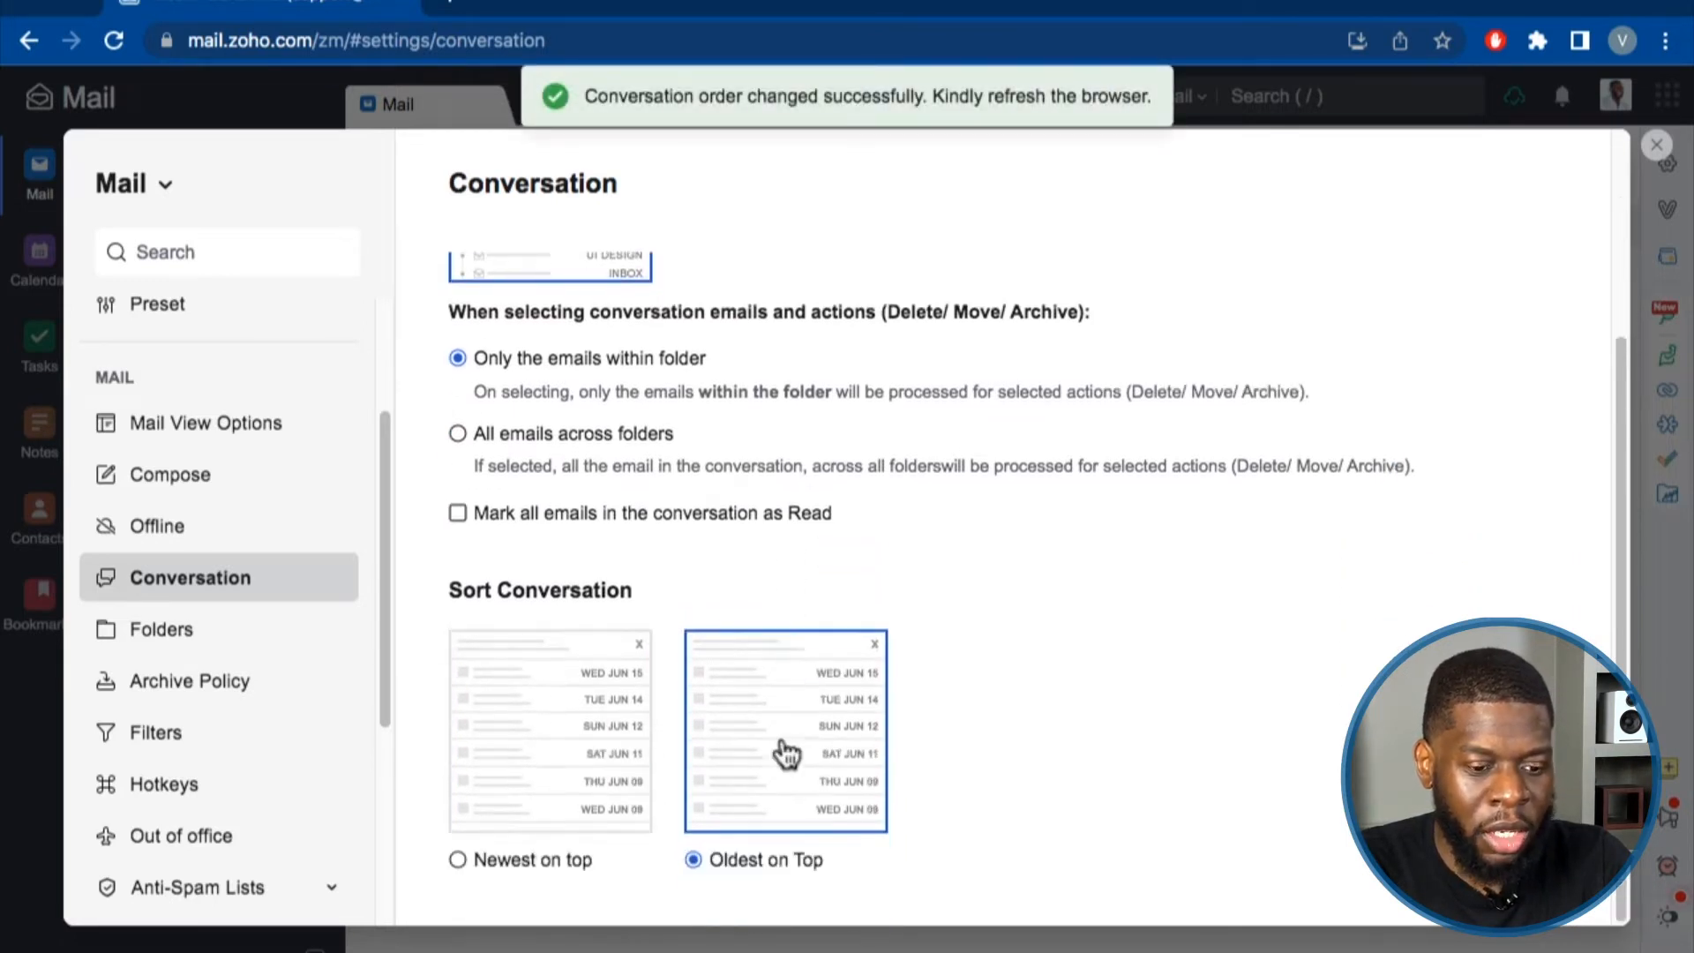
pyautogui.click(1656, 145)
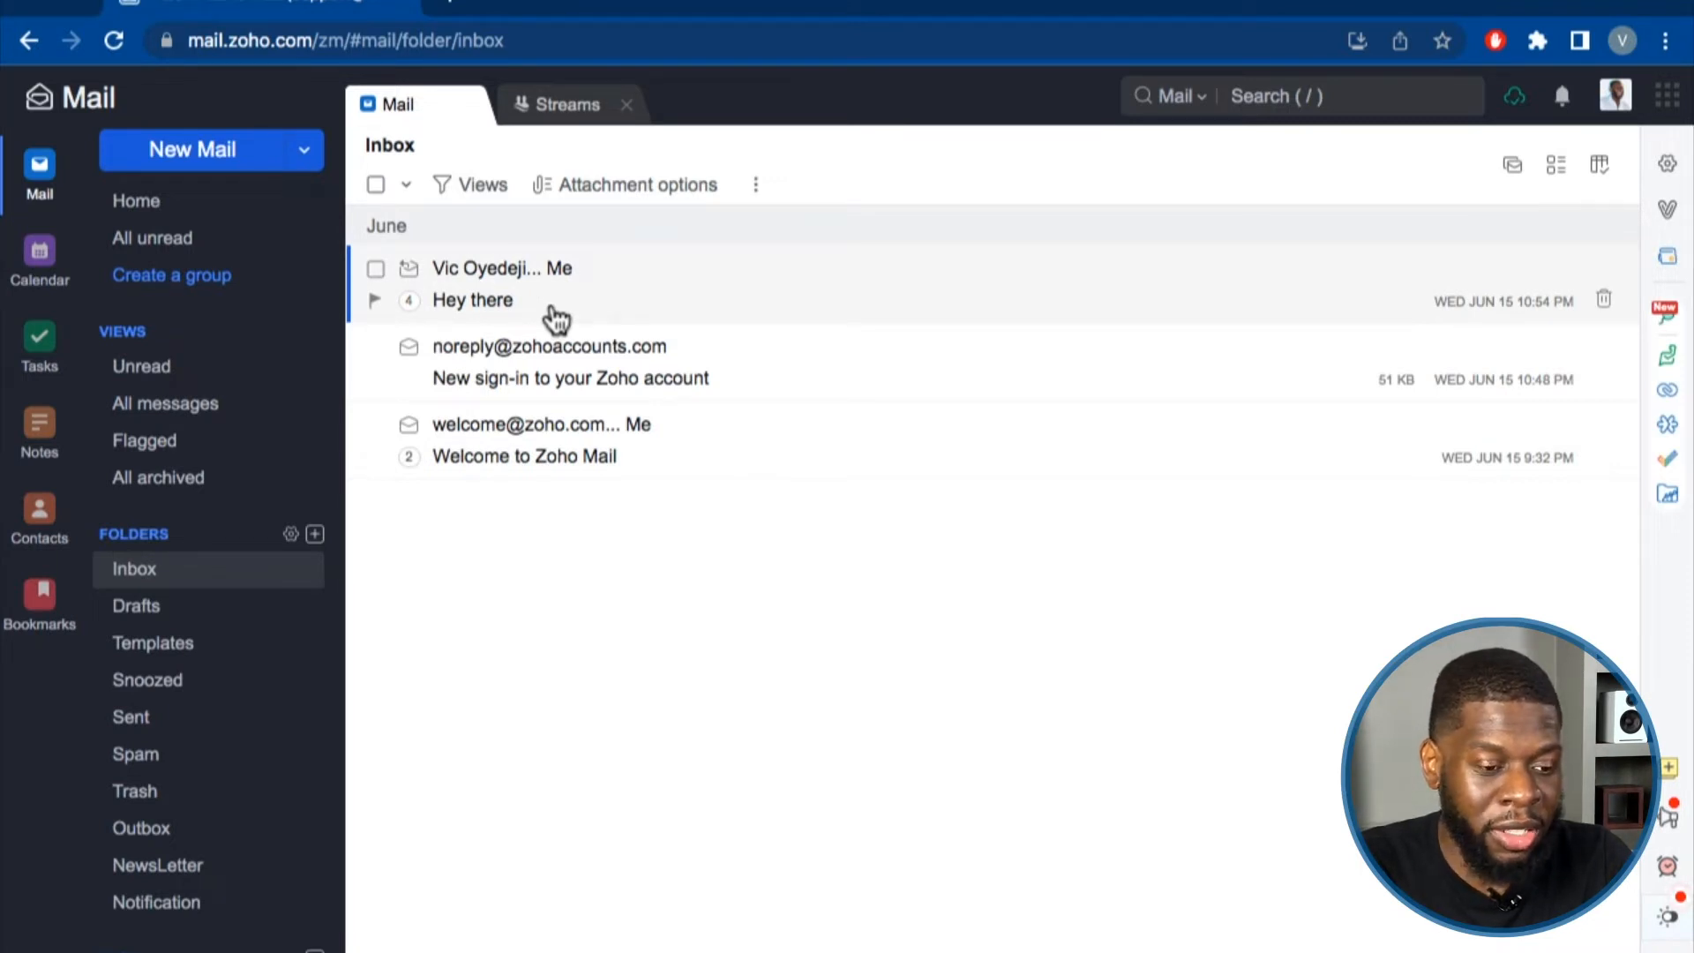
# Close the Streams tab and open the 'Hey there' conversation from the Inbox.
pyautogui.click(626, 105)
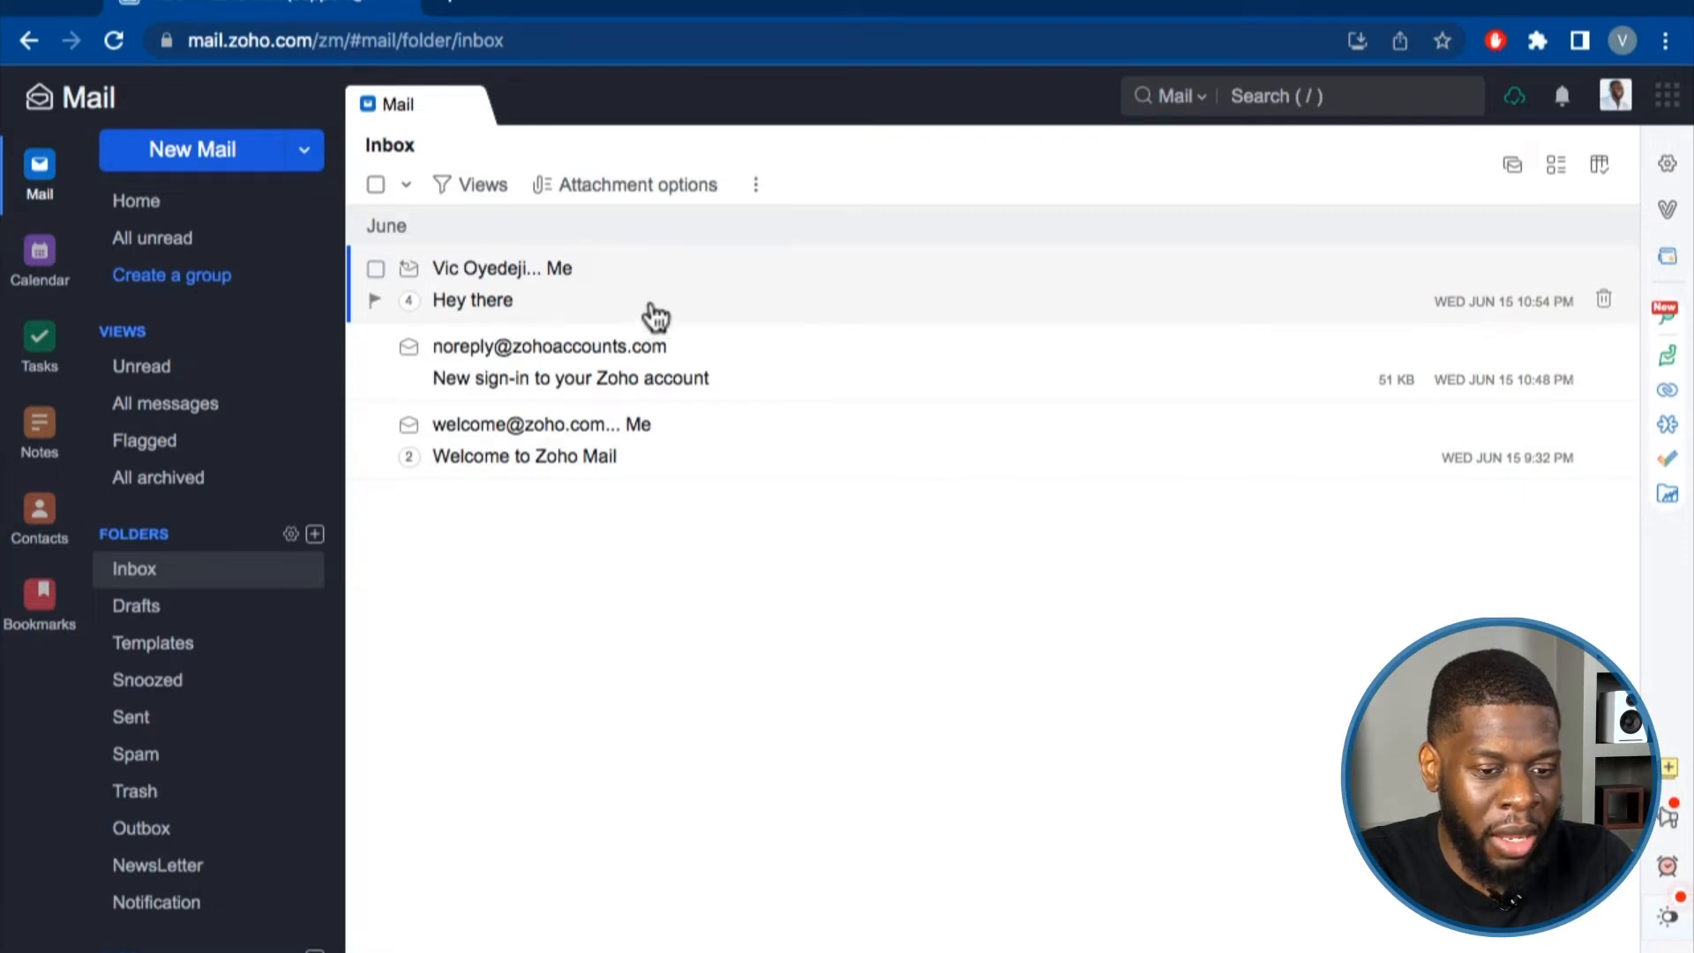
pyautogui.click(729, 312)
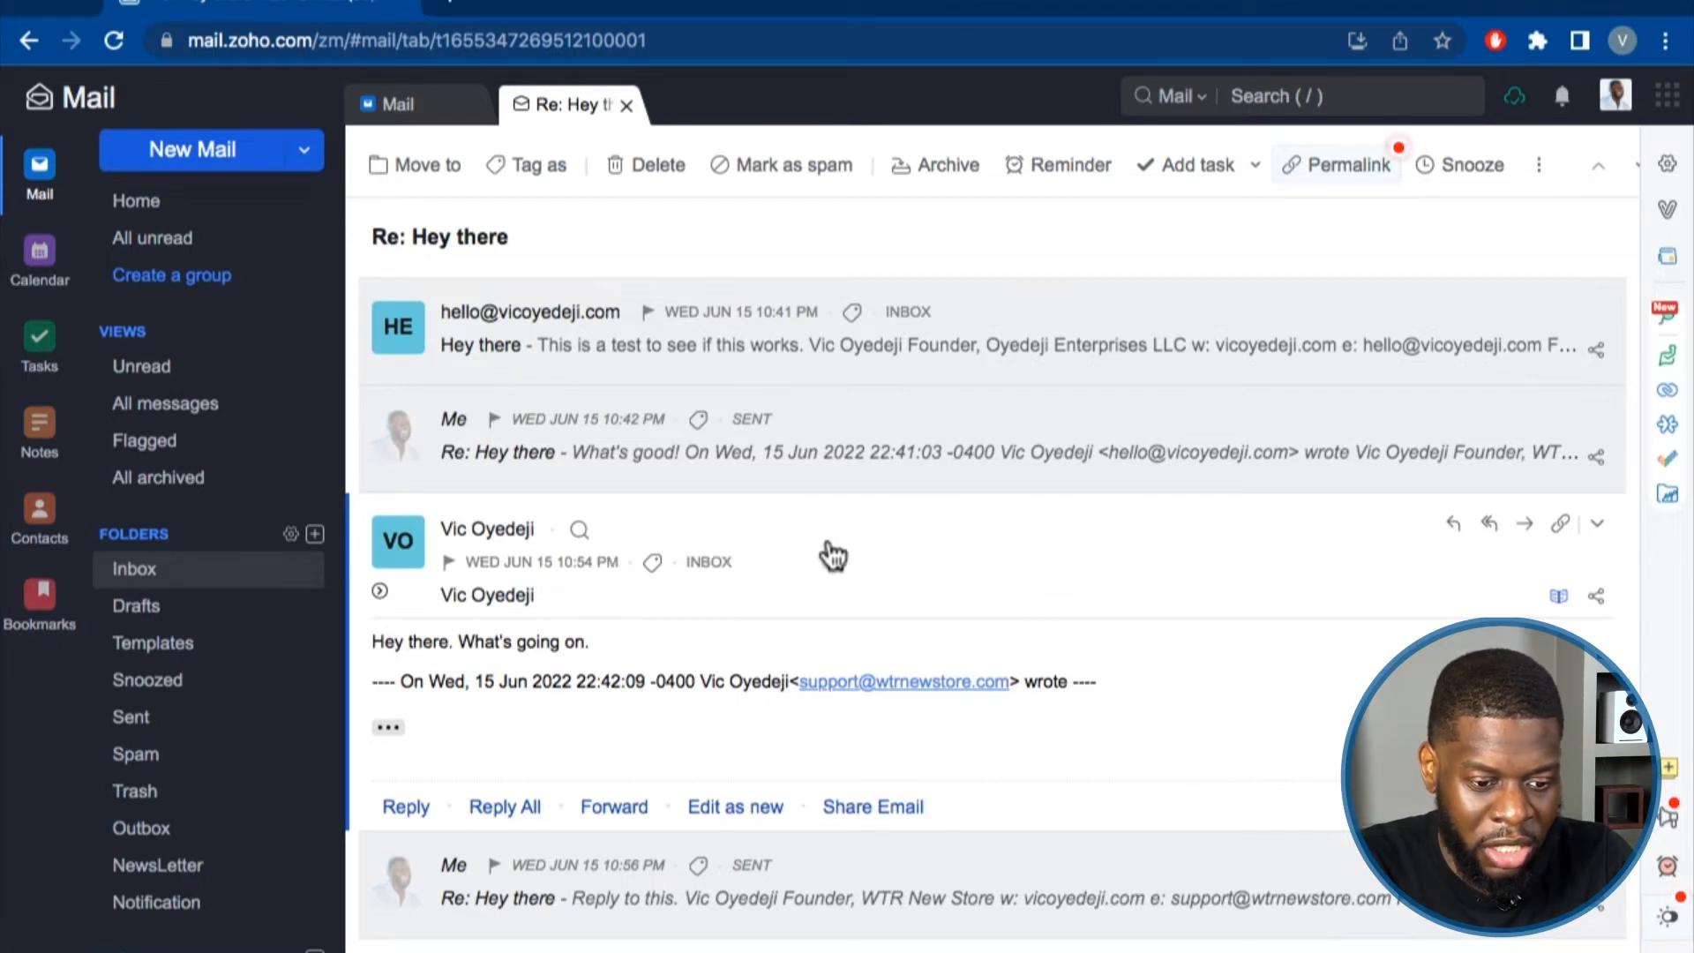
# Expand the first 'Hey there' message with its details, then the 10:42 sent reply.
pyautogui.click(962, 558)
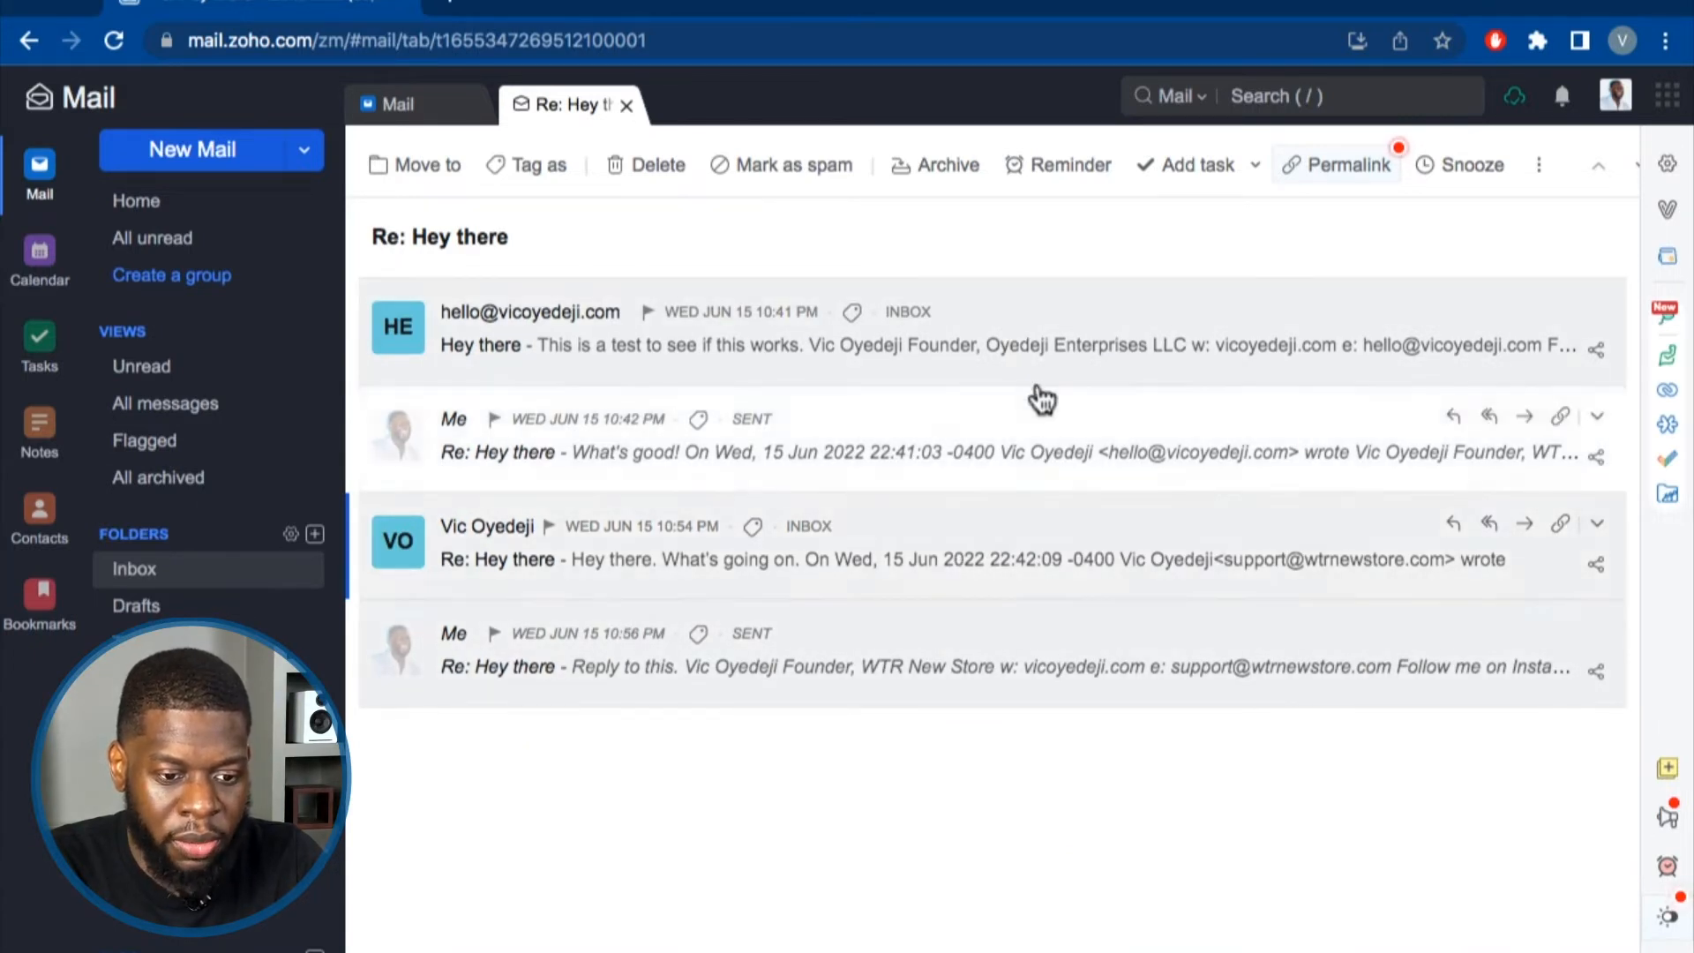
pyautogui.click(1032, 314)
pyautogui.click(386, 381)
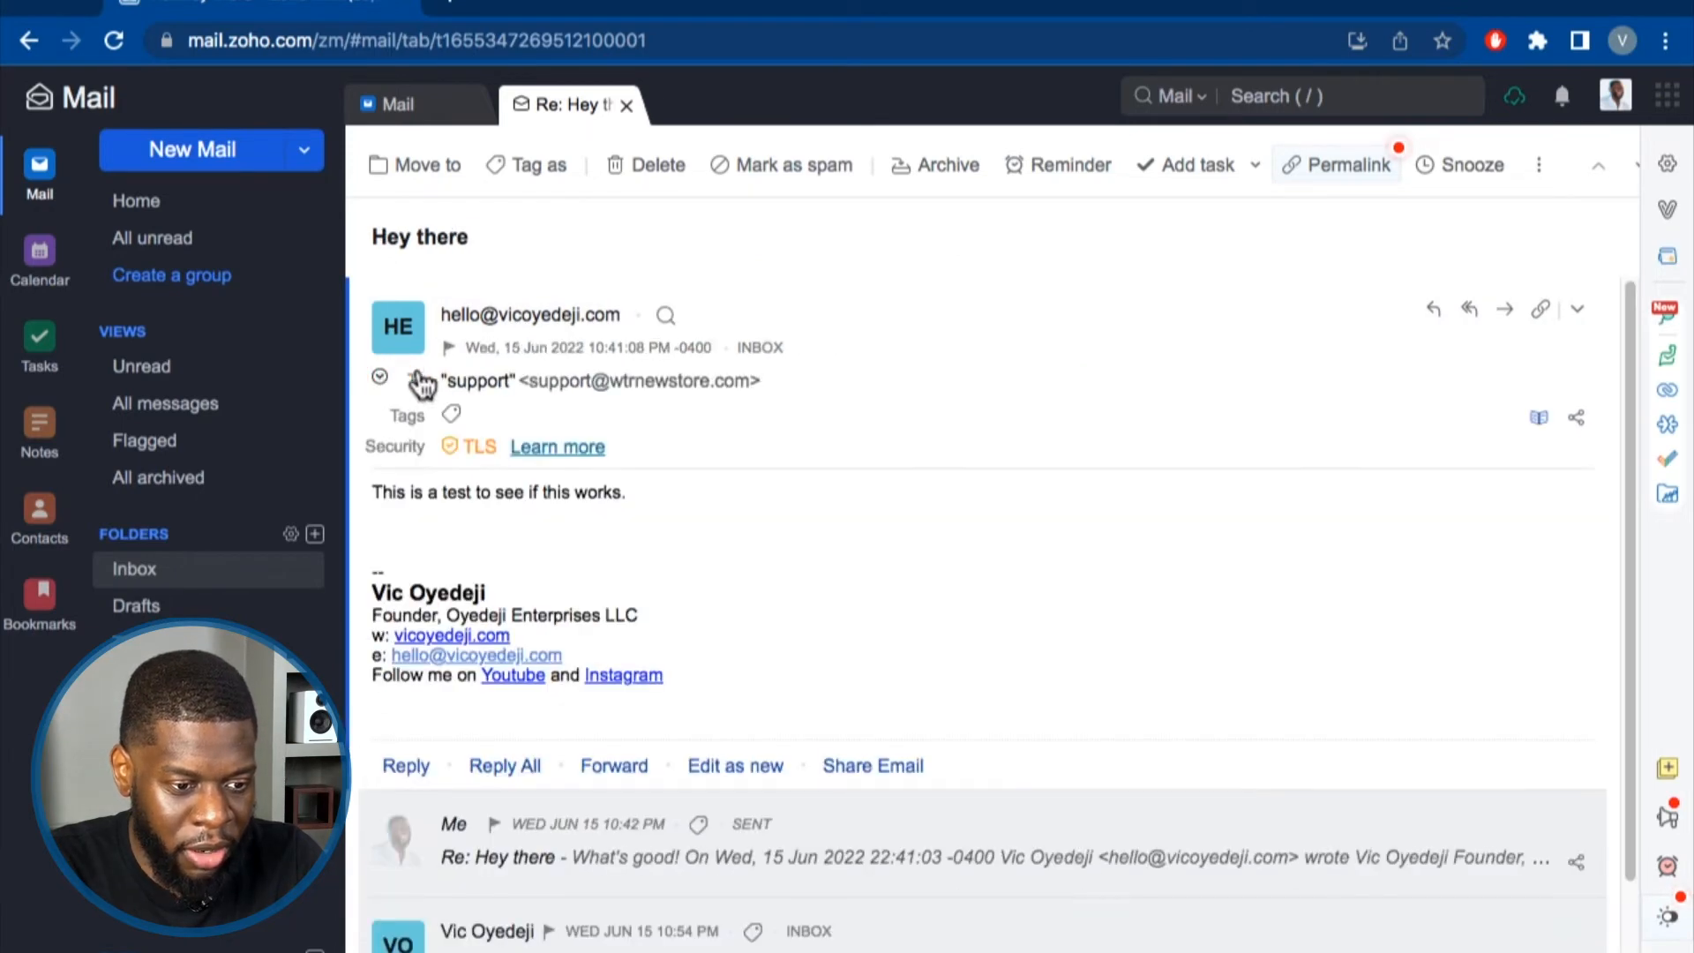
pyautogui.moveTo(371, 491); pyautogui.dragTo(627, 494)
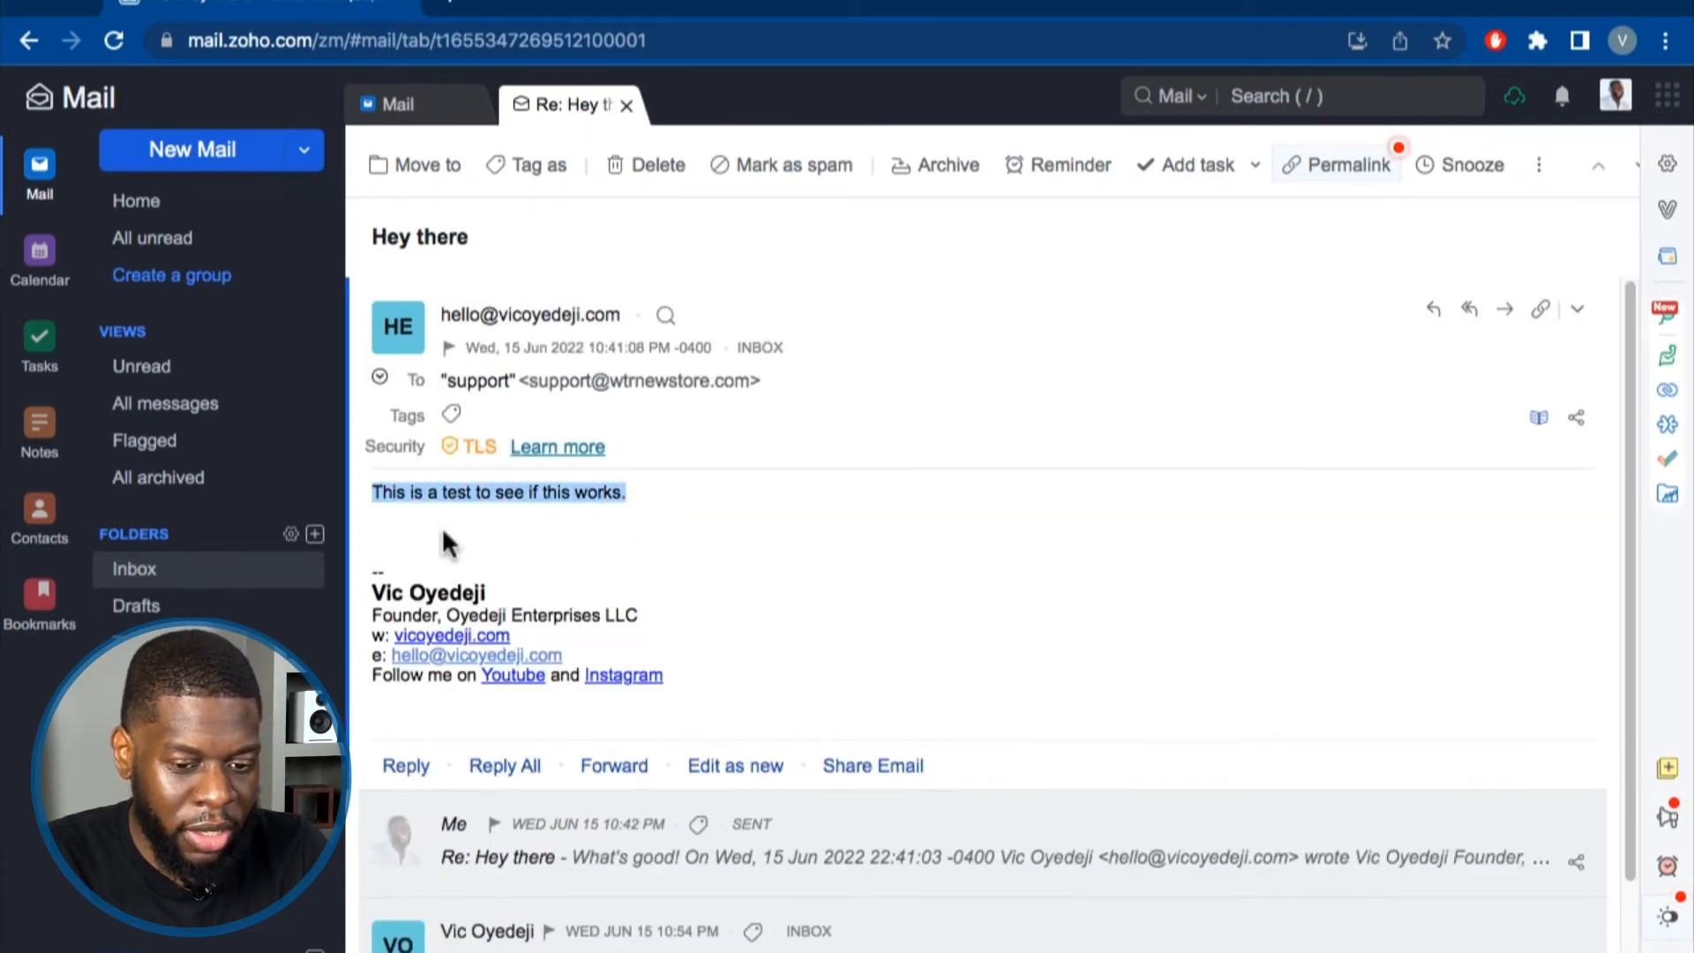
pyautogui.scroll(-2, 830, 485)
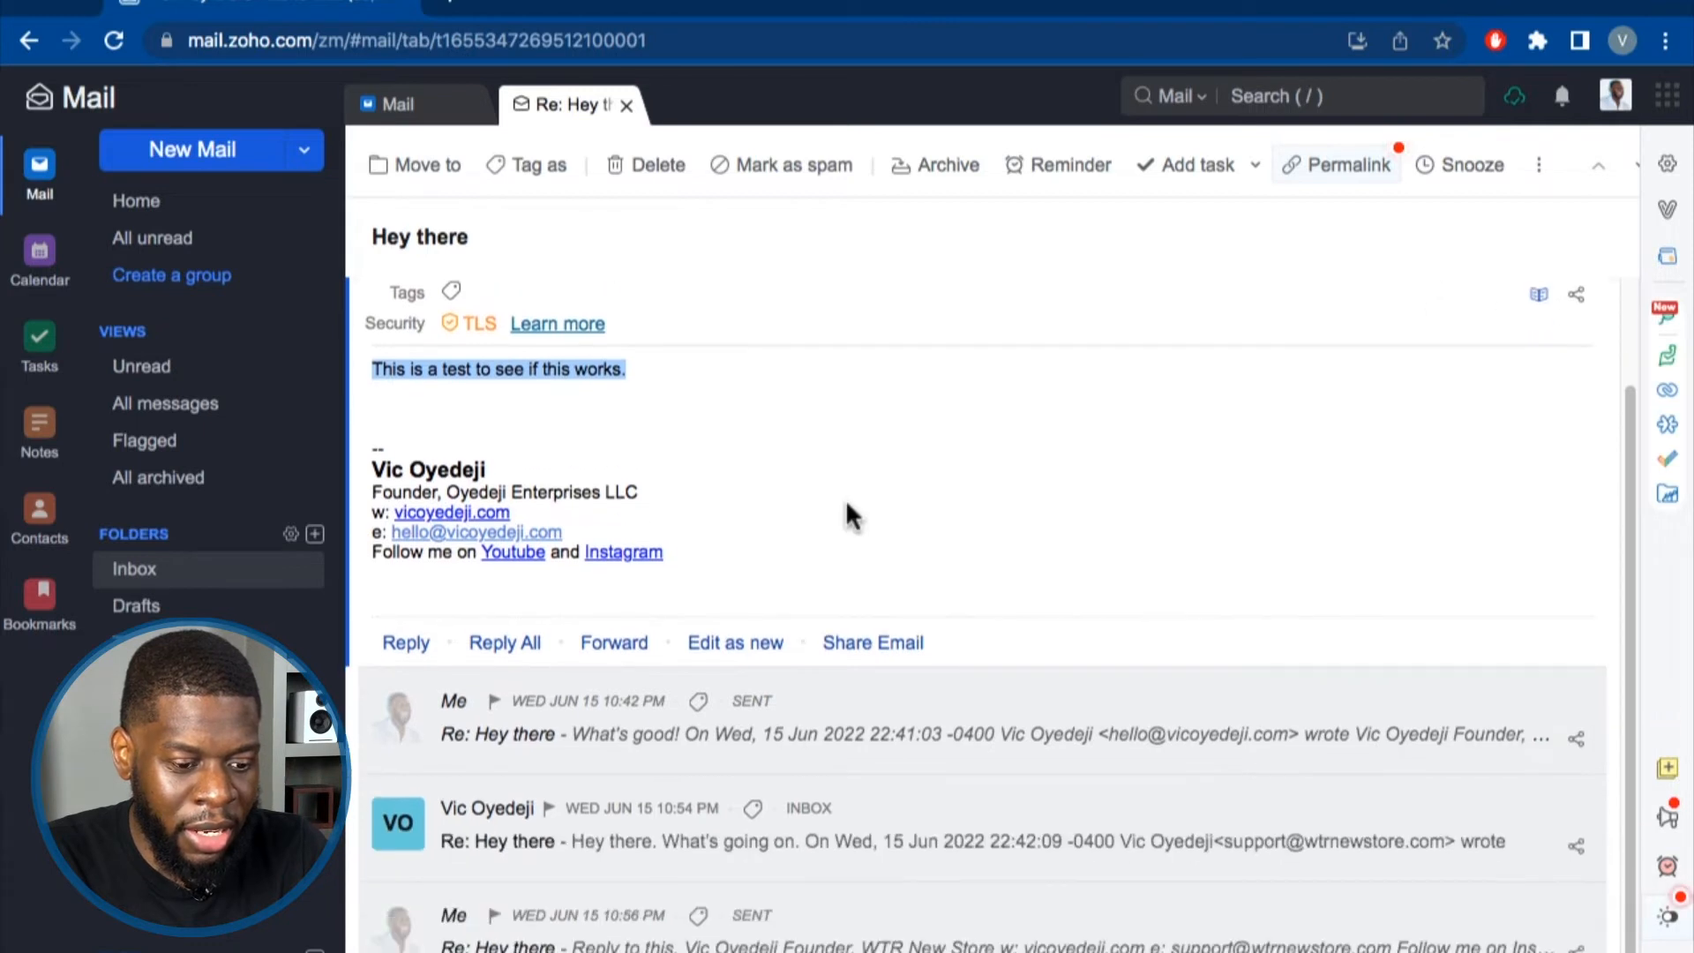
pyautogui.click(895, 695)
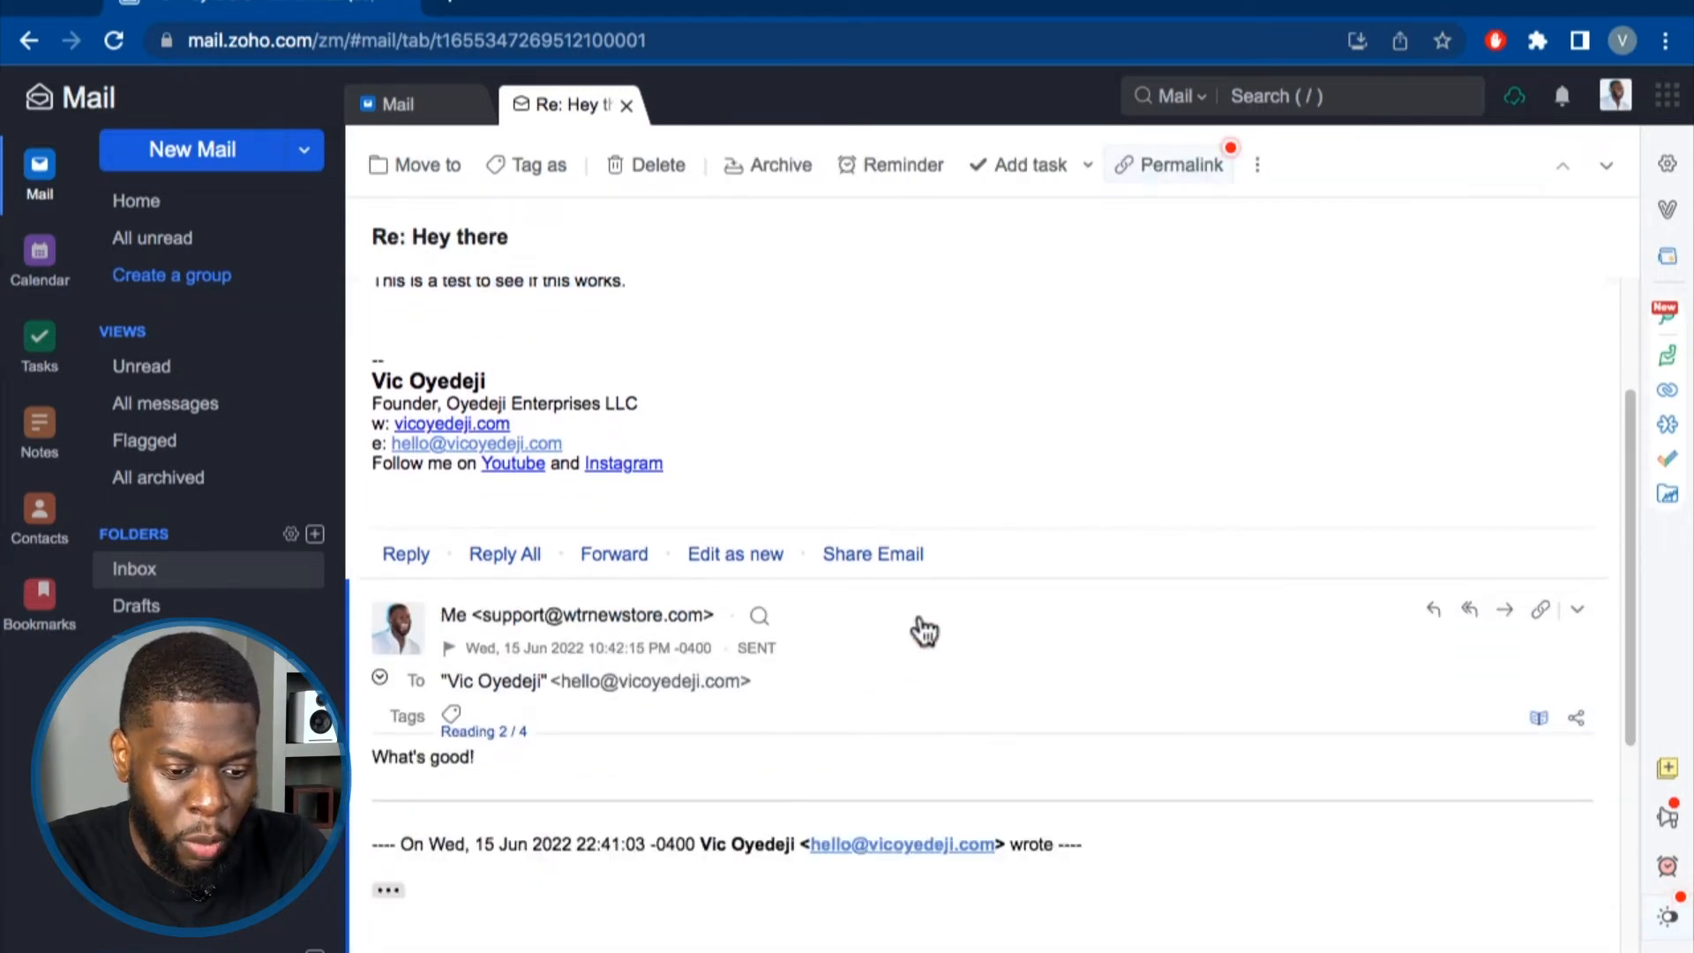
pyautogui.scroll(-3, 923, 623)
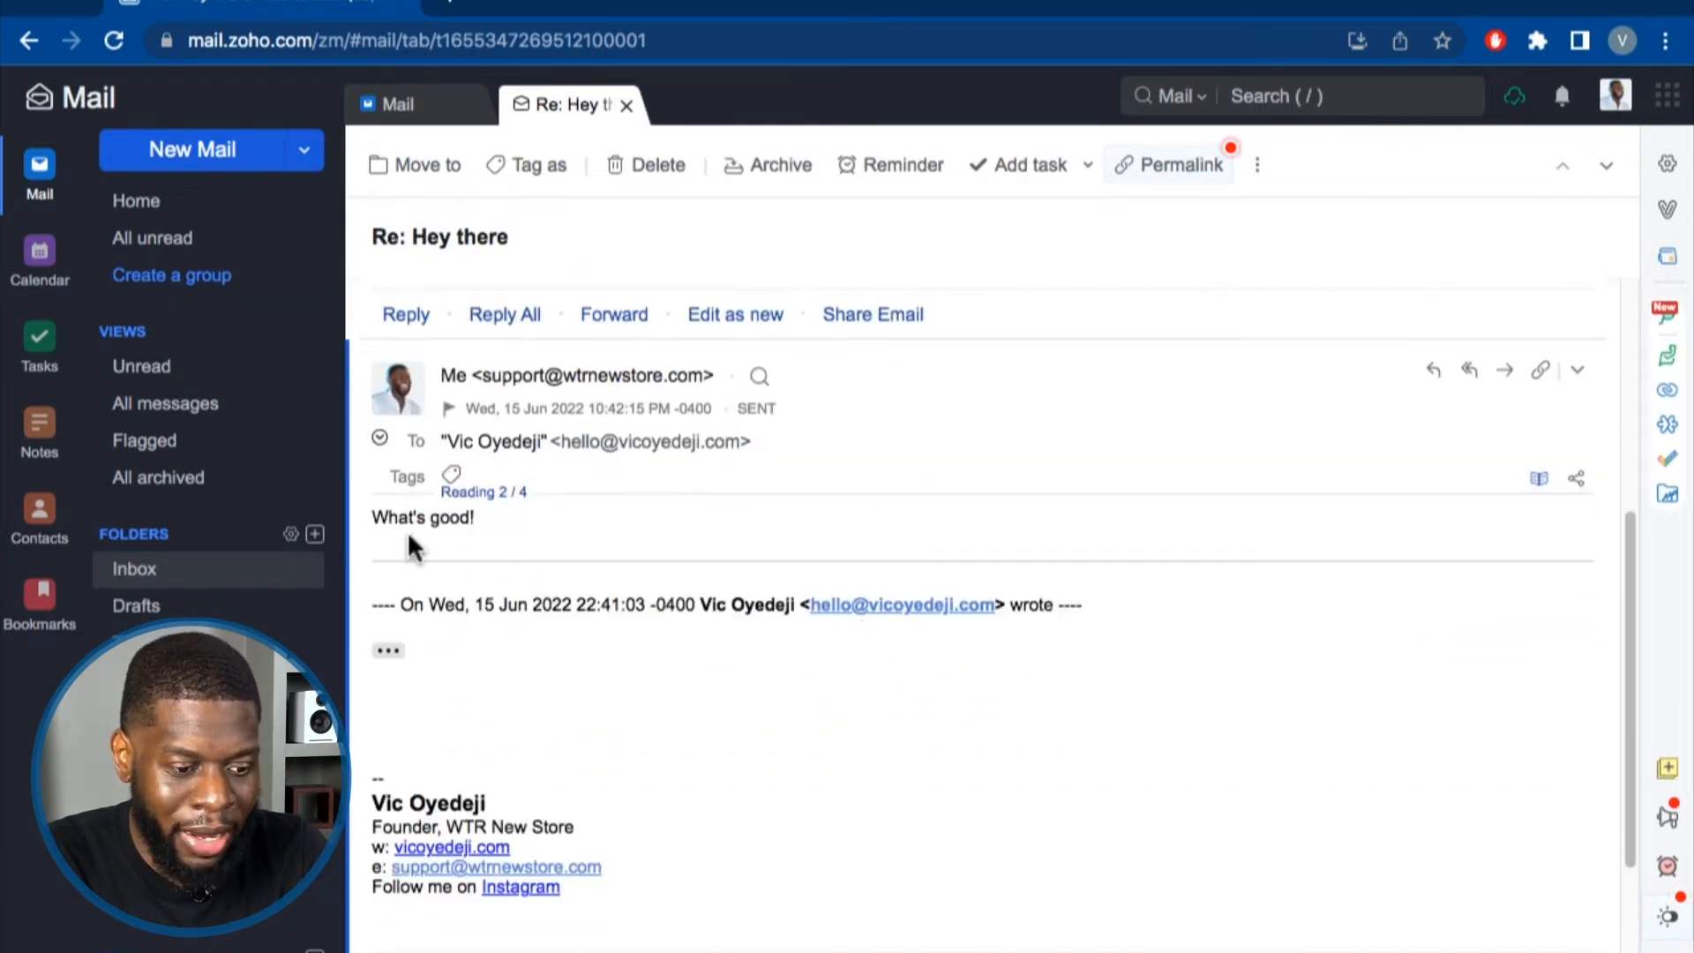
pyautogui.scroll(-3, 1014, 414)
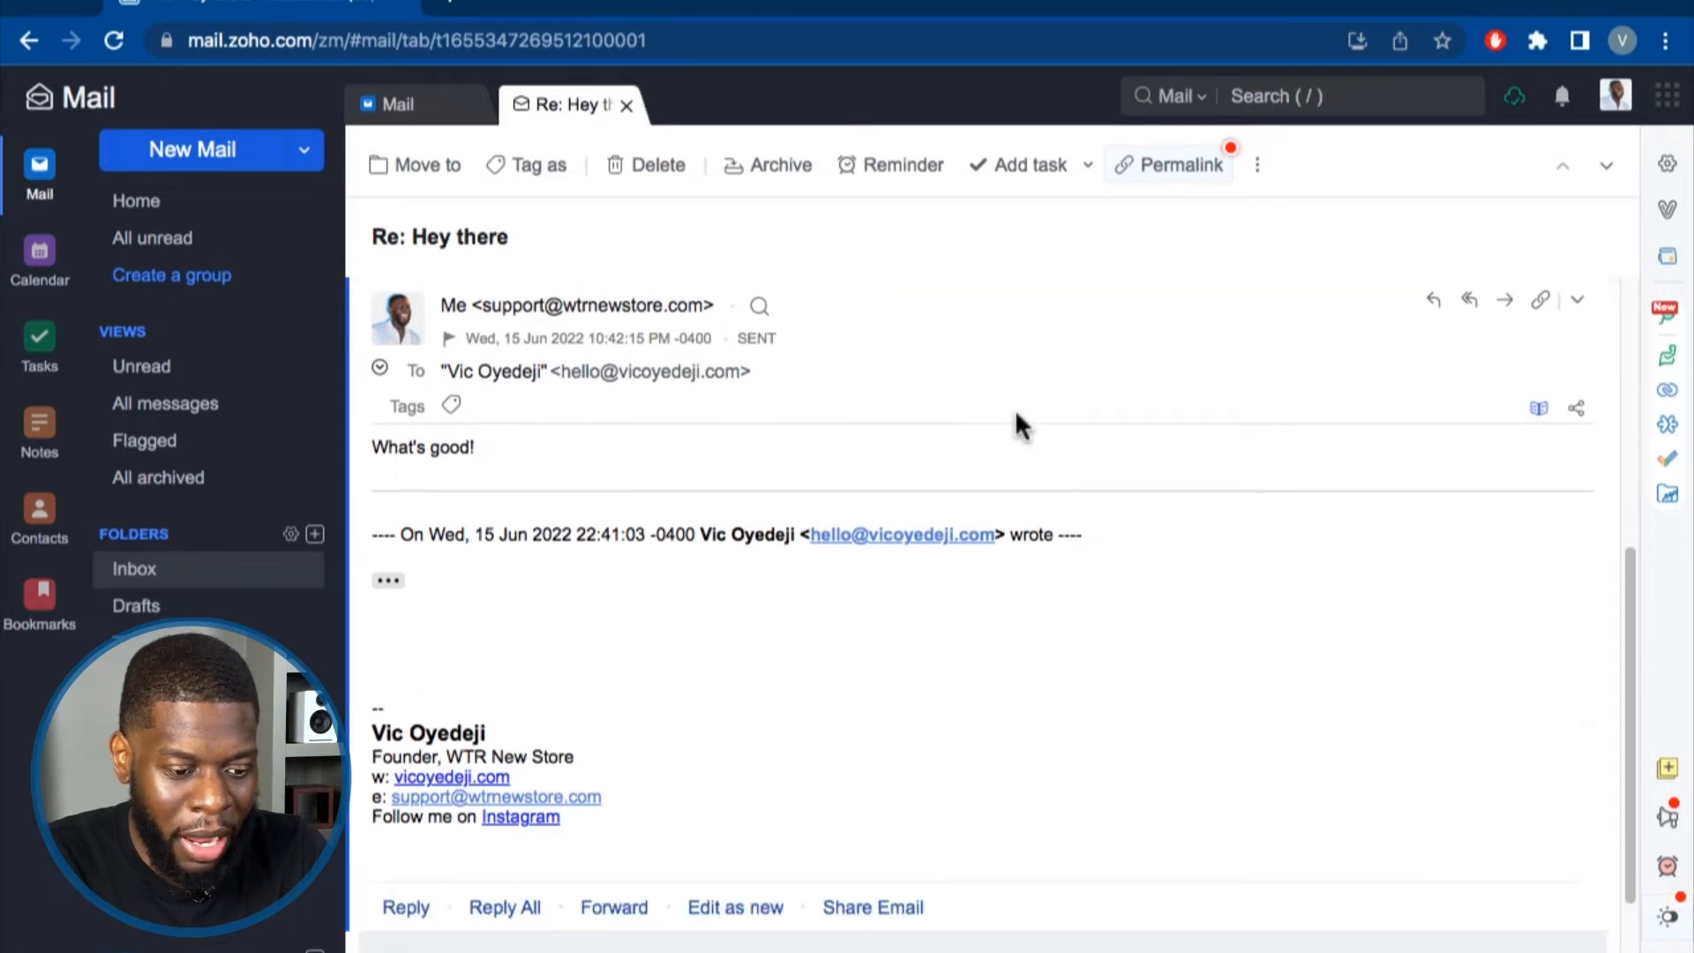
# Read the 10:54 and 10:56 messages, then collapse every expanded message.
pyautogui.click(927, 830)
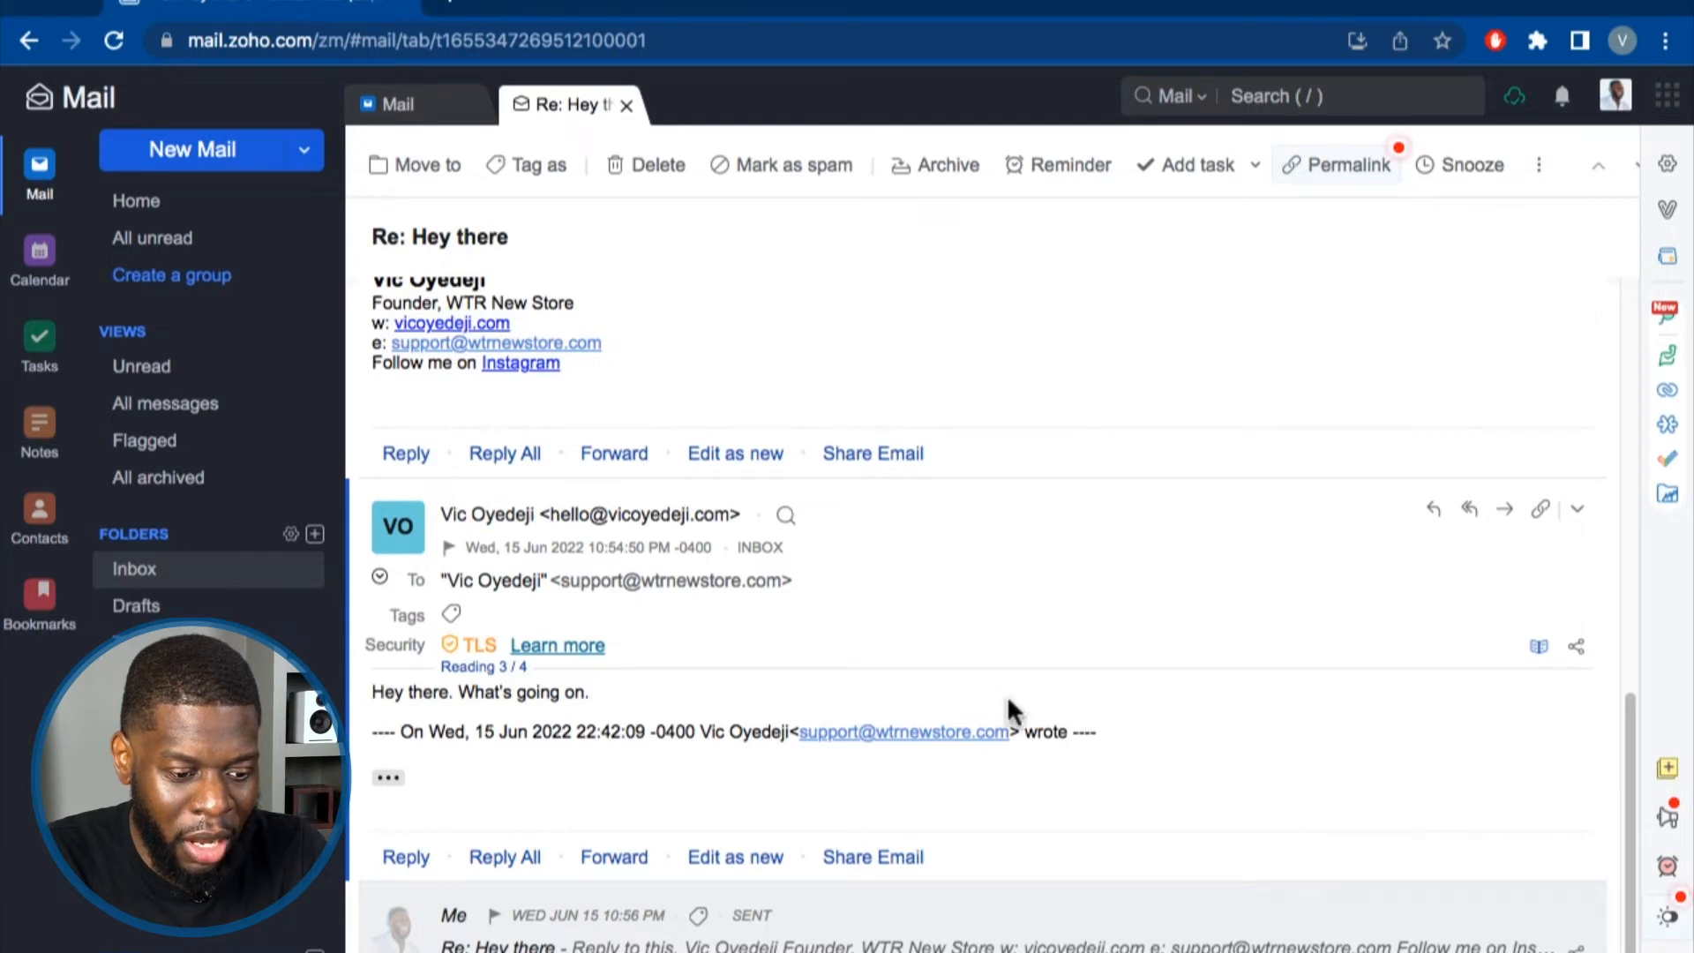
pyautogui.click(1062, 904)
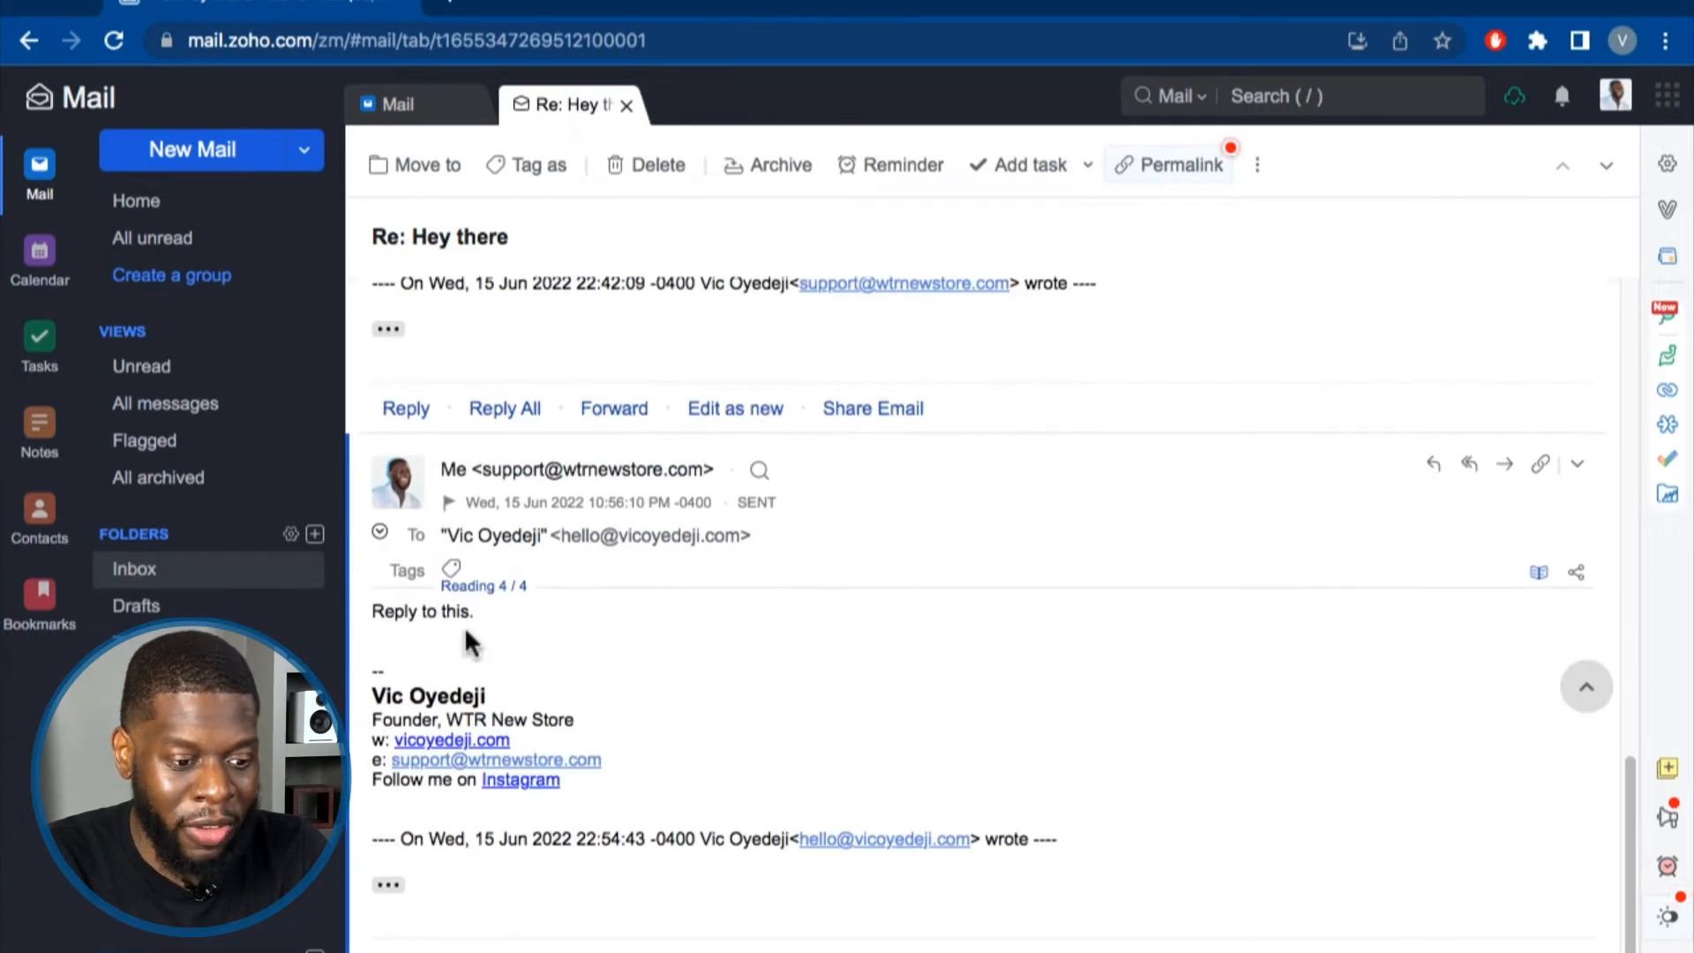
pyautogui.moveTo(381, 615)
pyautogui.mouseDown()
pyautogui.moveTo(521, 636)
pyautogui.moveTo(393, 612)
pyautogui.moveTo(367, 625)
pyautogui.mouseUp()
pyautogui.click(507, 621)
pyautogui.scroll(3, 550, 624)
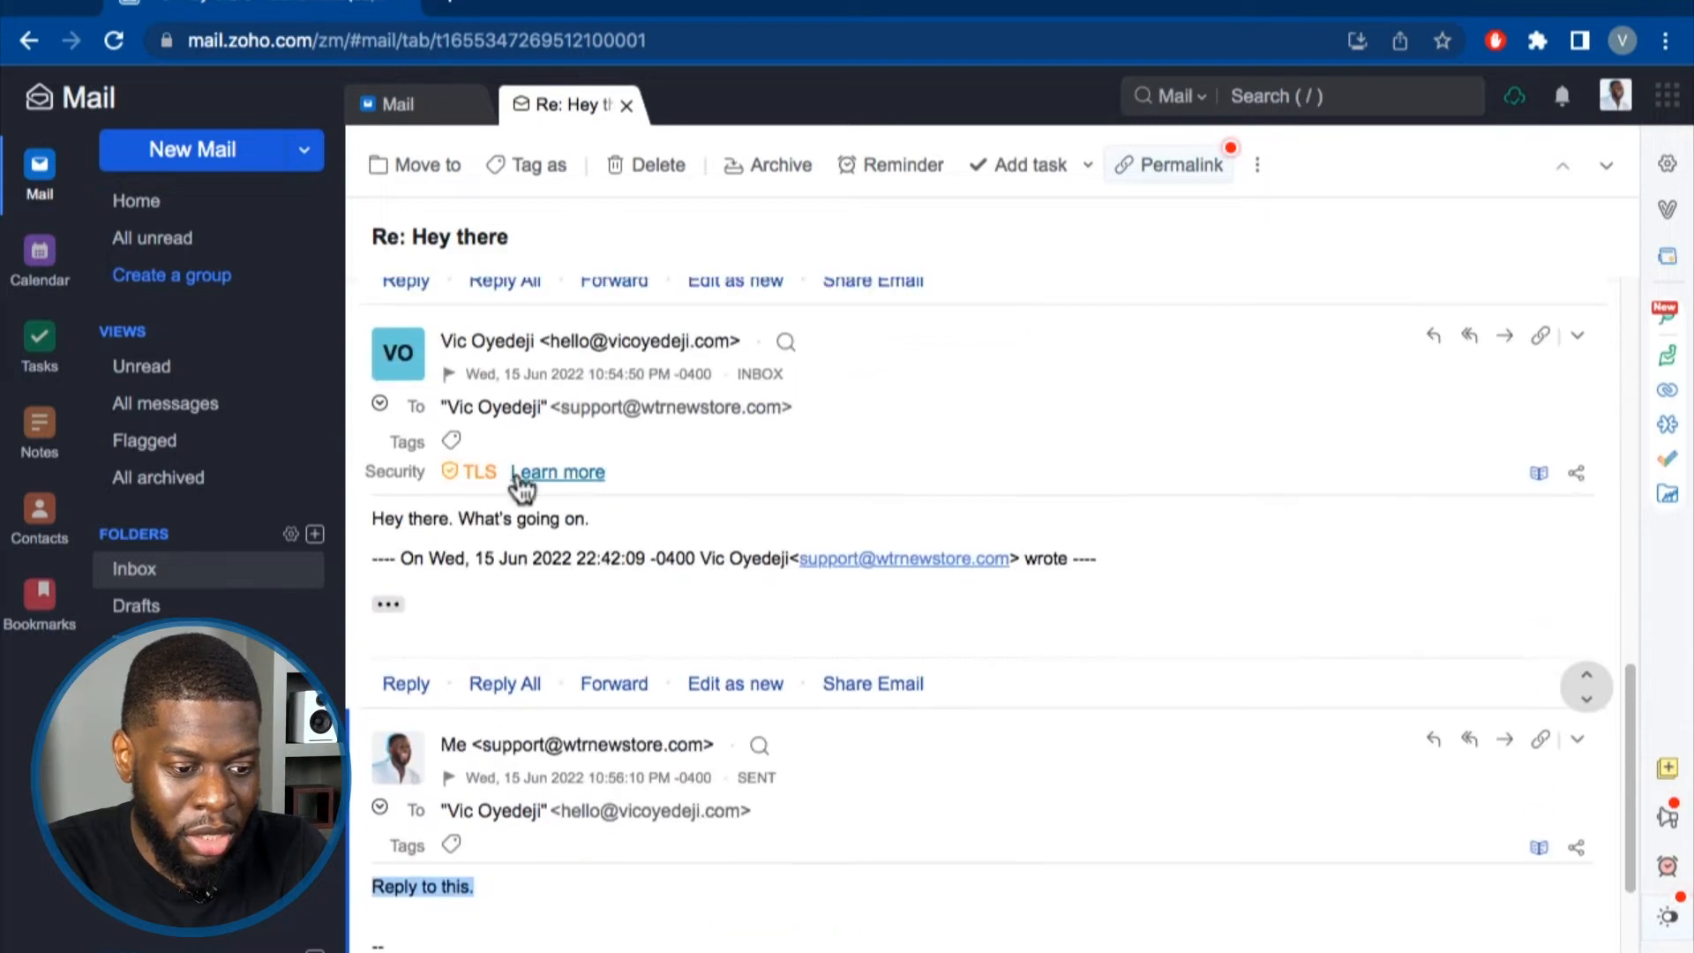
pyautogui.moveTo(613, 522); pyautogui.dragTo(385, 521)
pyautogui.click(697, 533)
pyautogui.scroll(10, 699, 533)
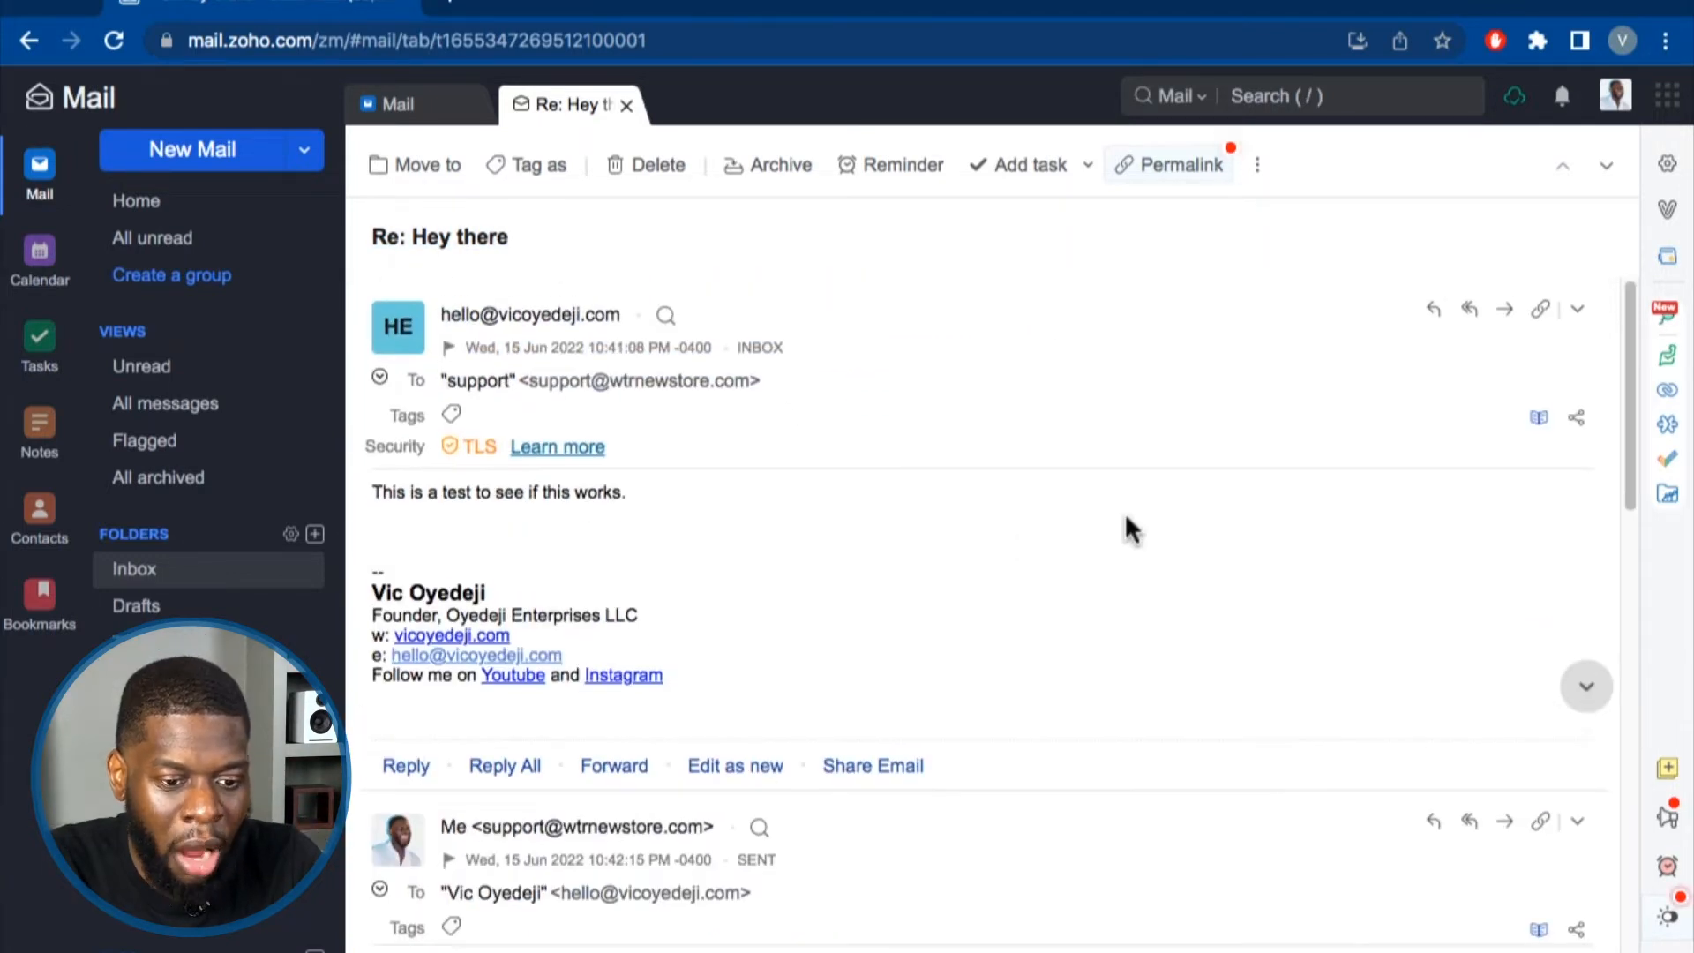
pyautogui.click(1101, 319)
pyautogui.click(1096, 481)
pyautogui.click(1094, 495)
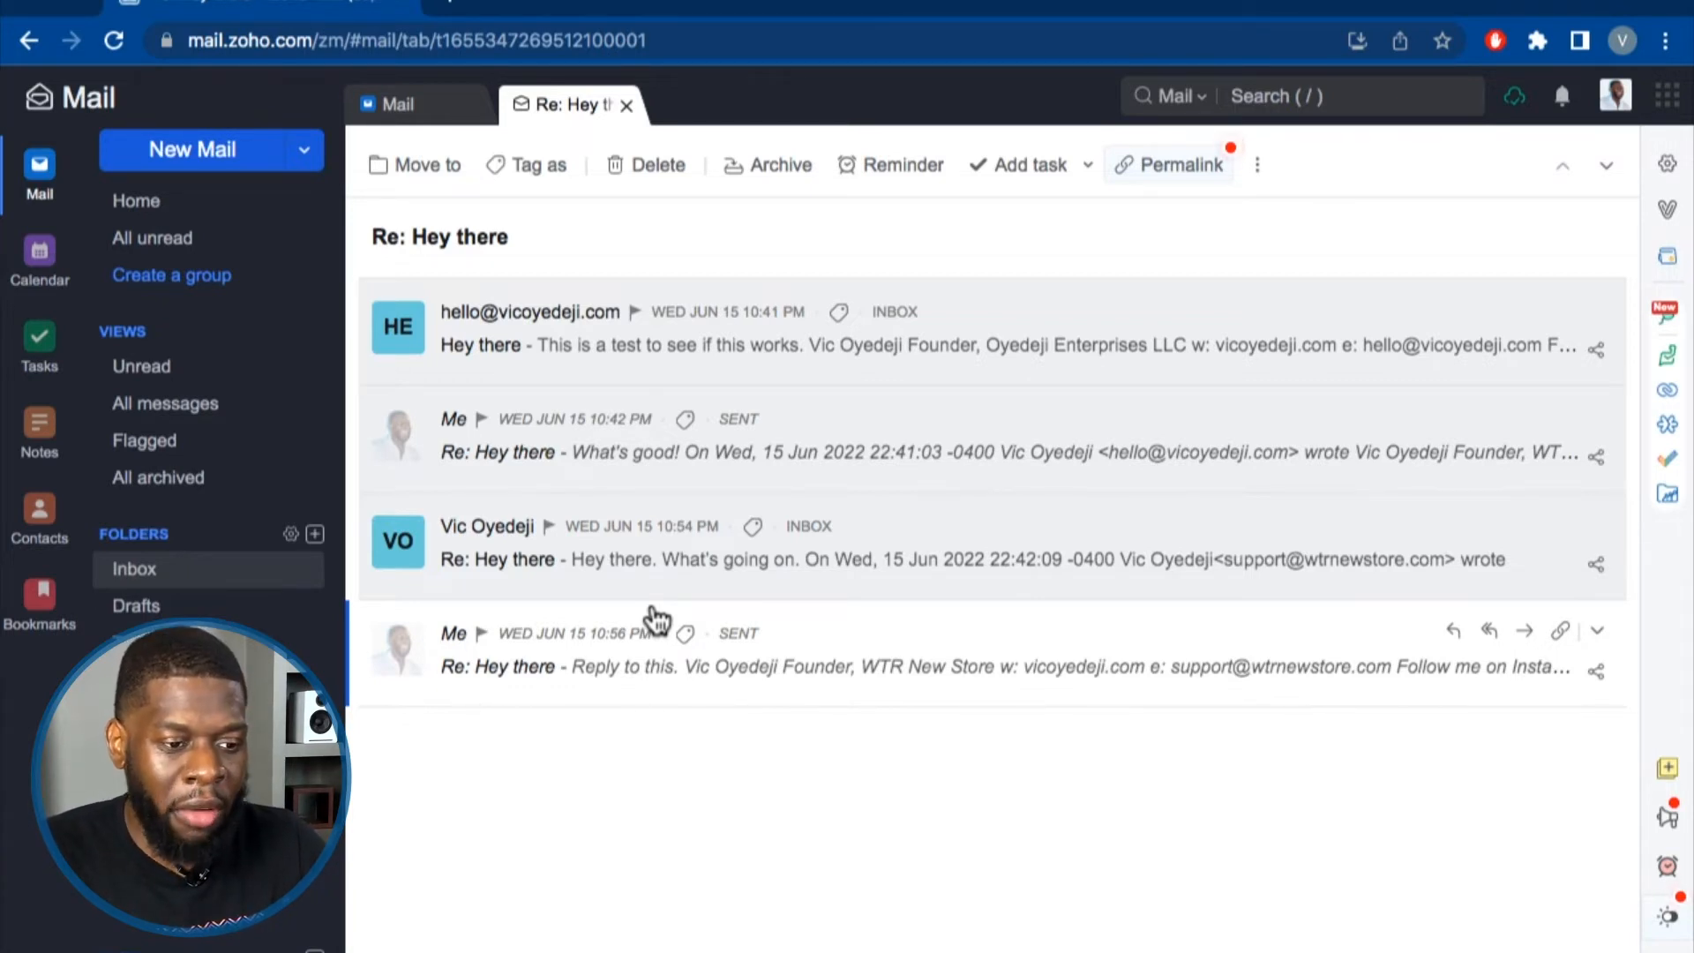
pyautogui.click(161, 573)
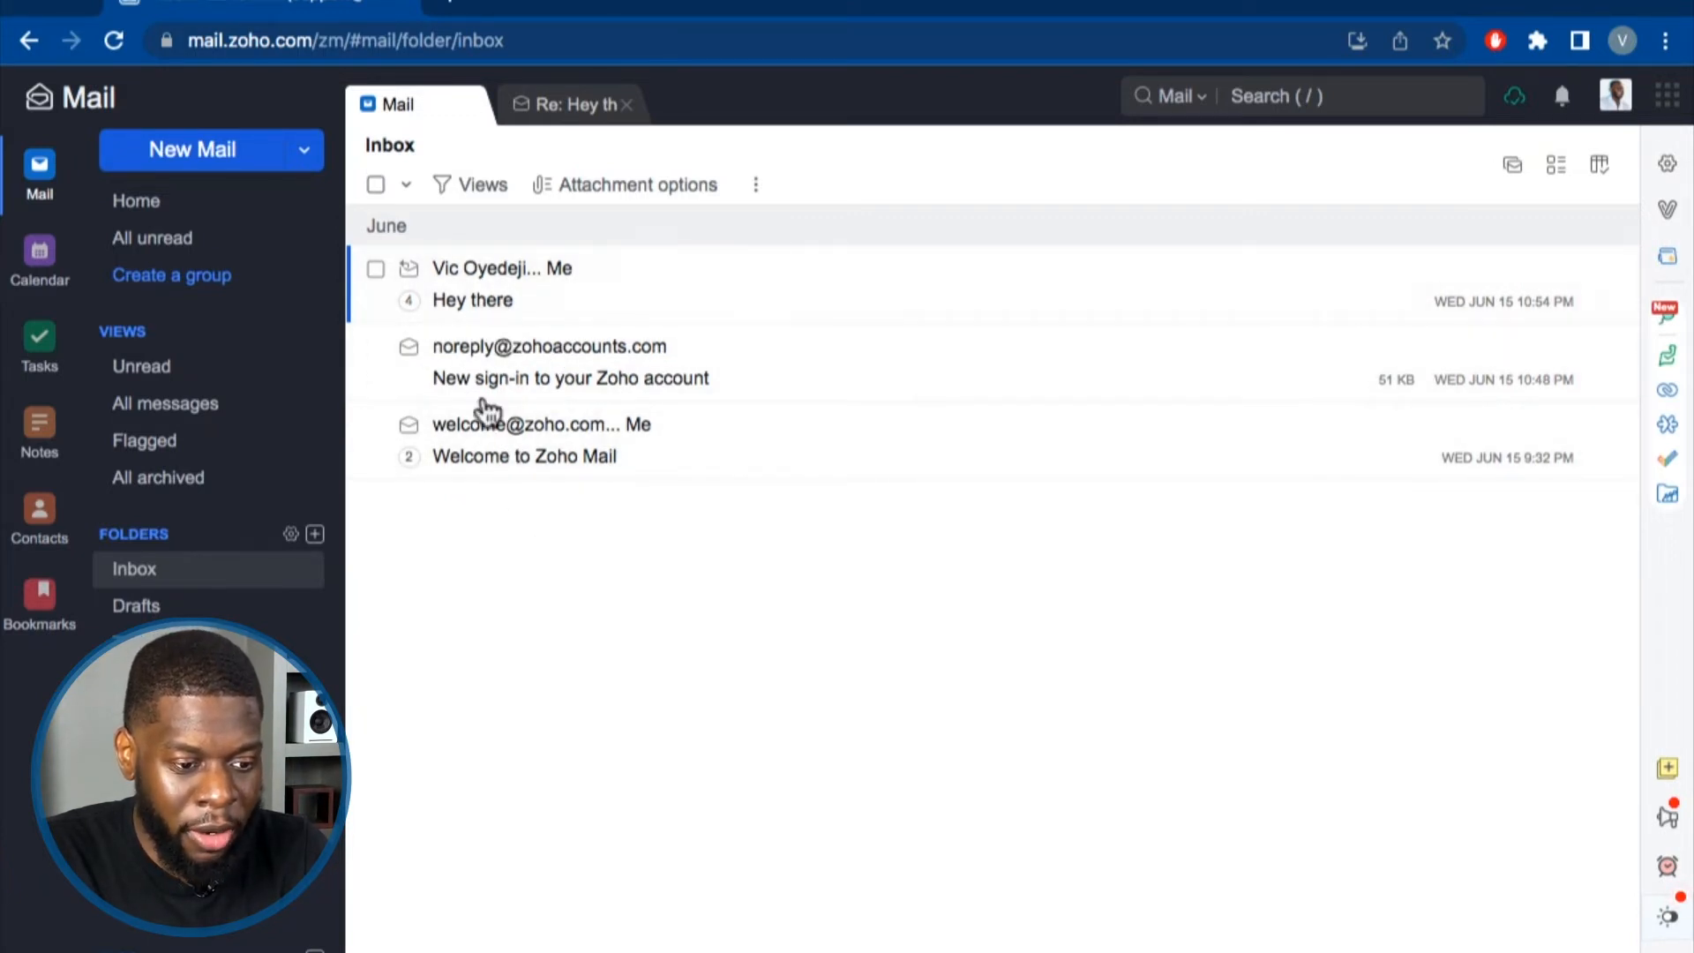
pyautogui.click(567, 282)
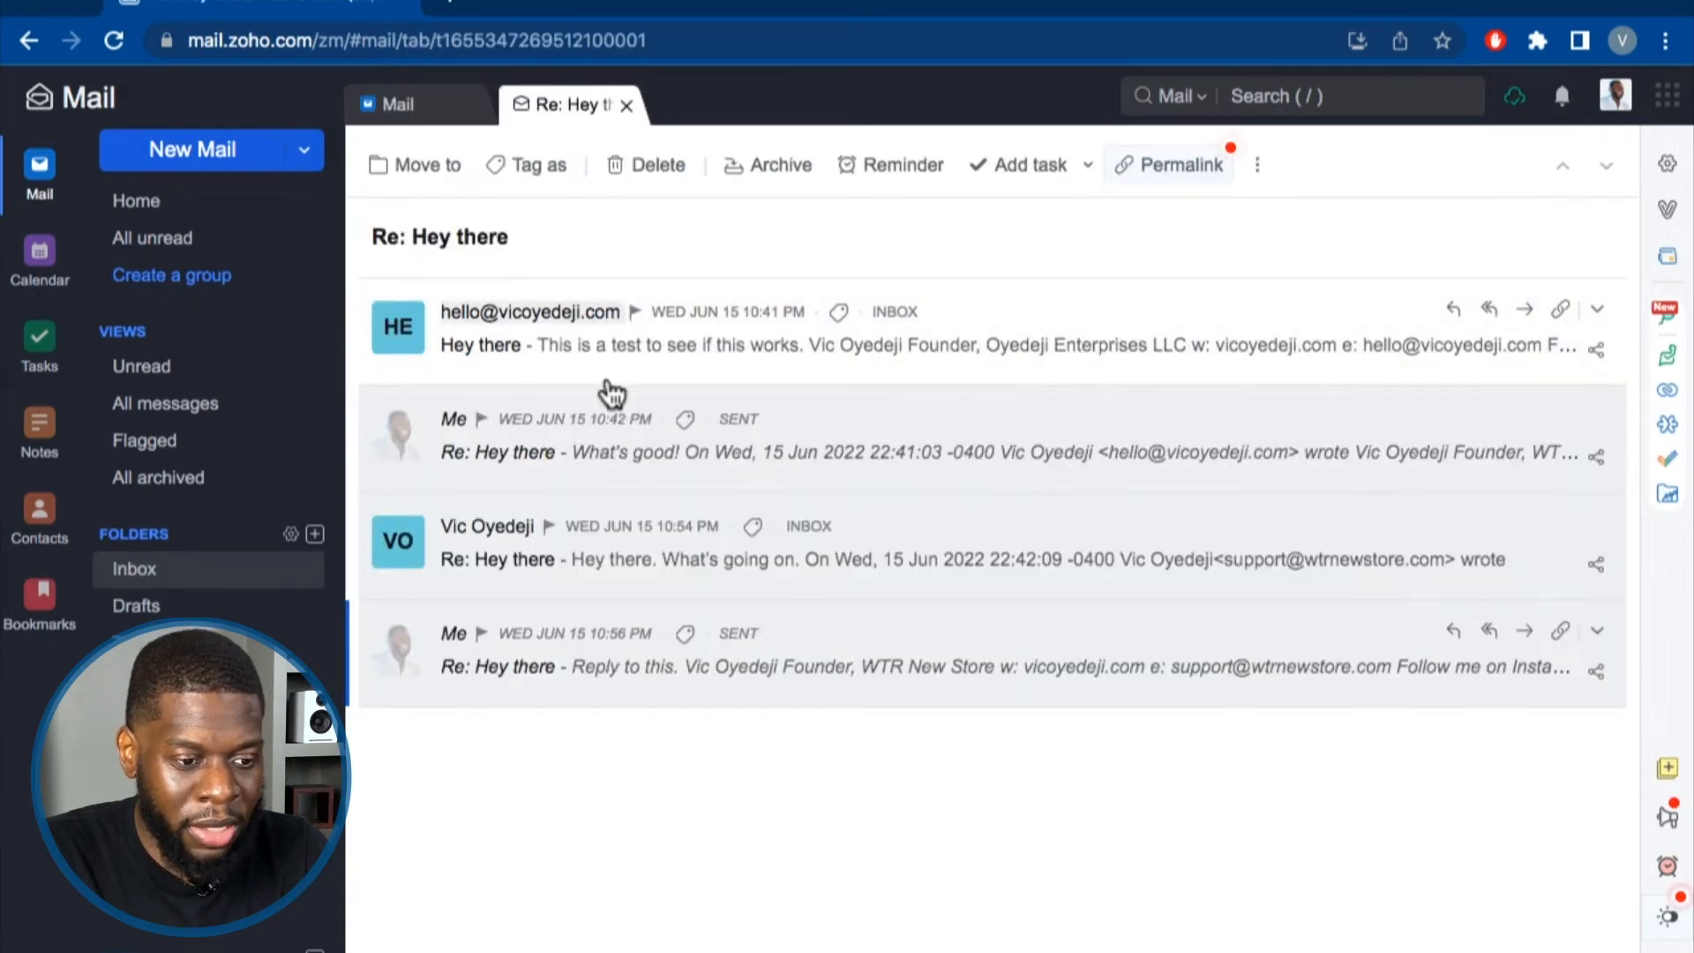
pyautogui.click(423, 106)
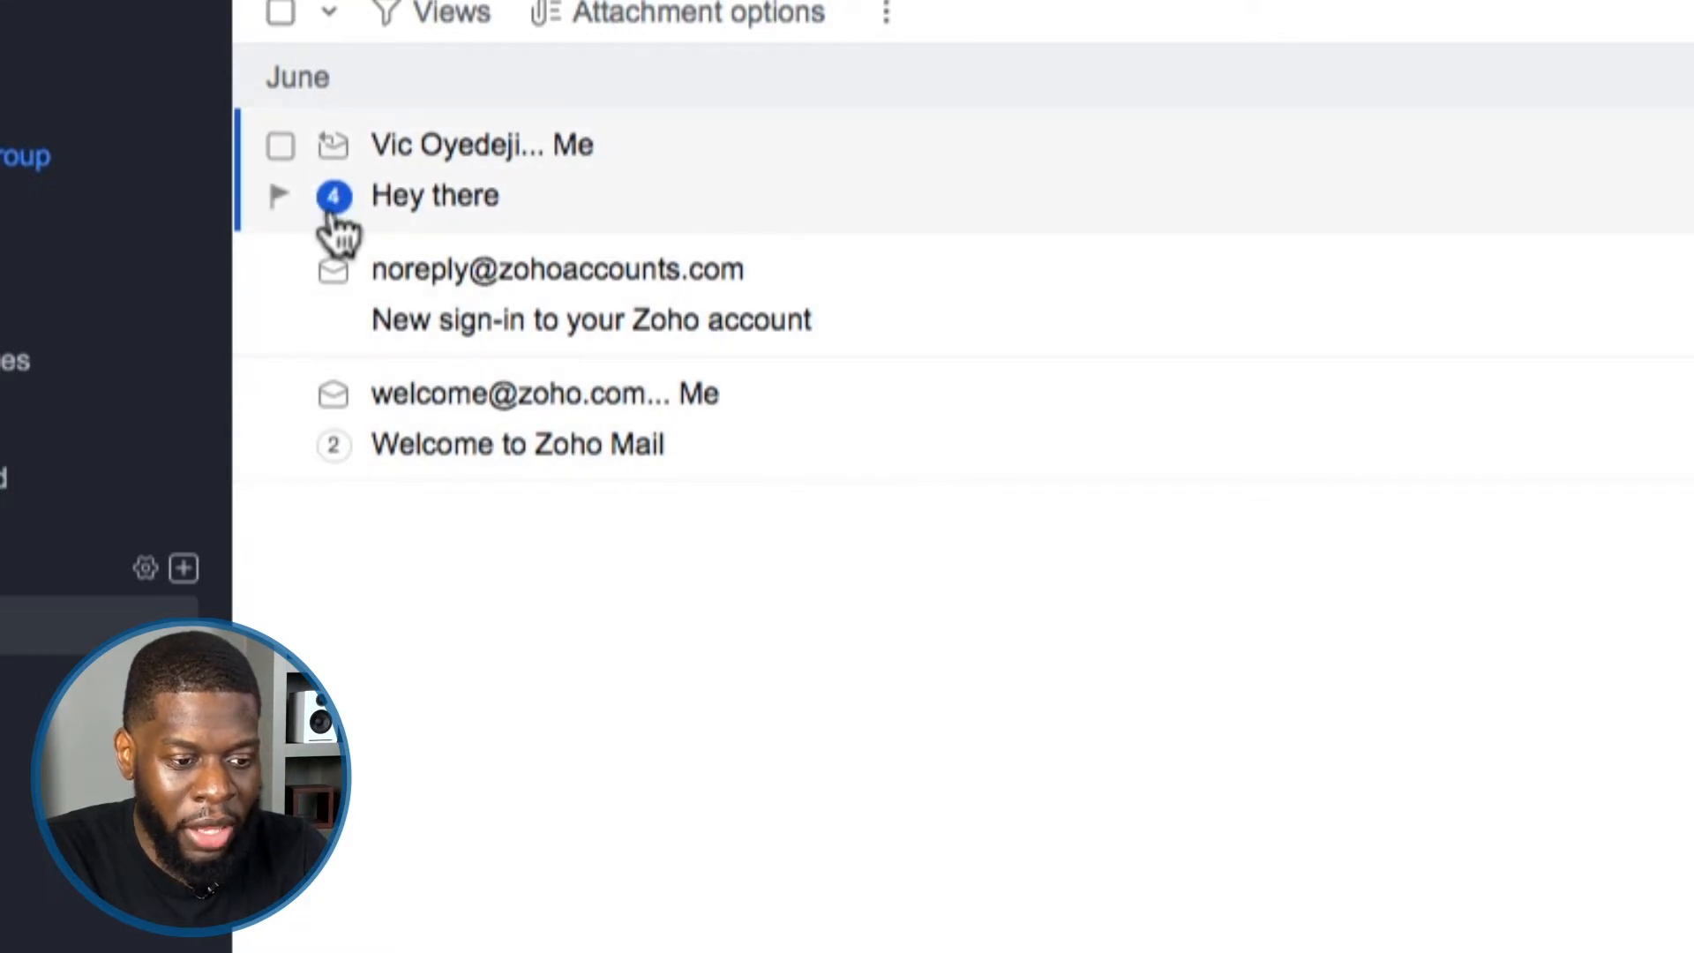
pyautogui.click(752, 219)
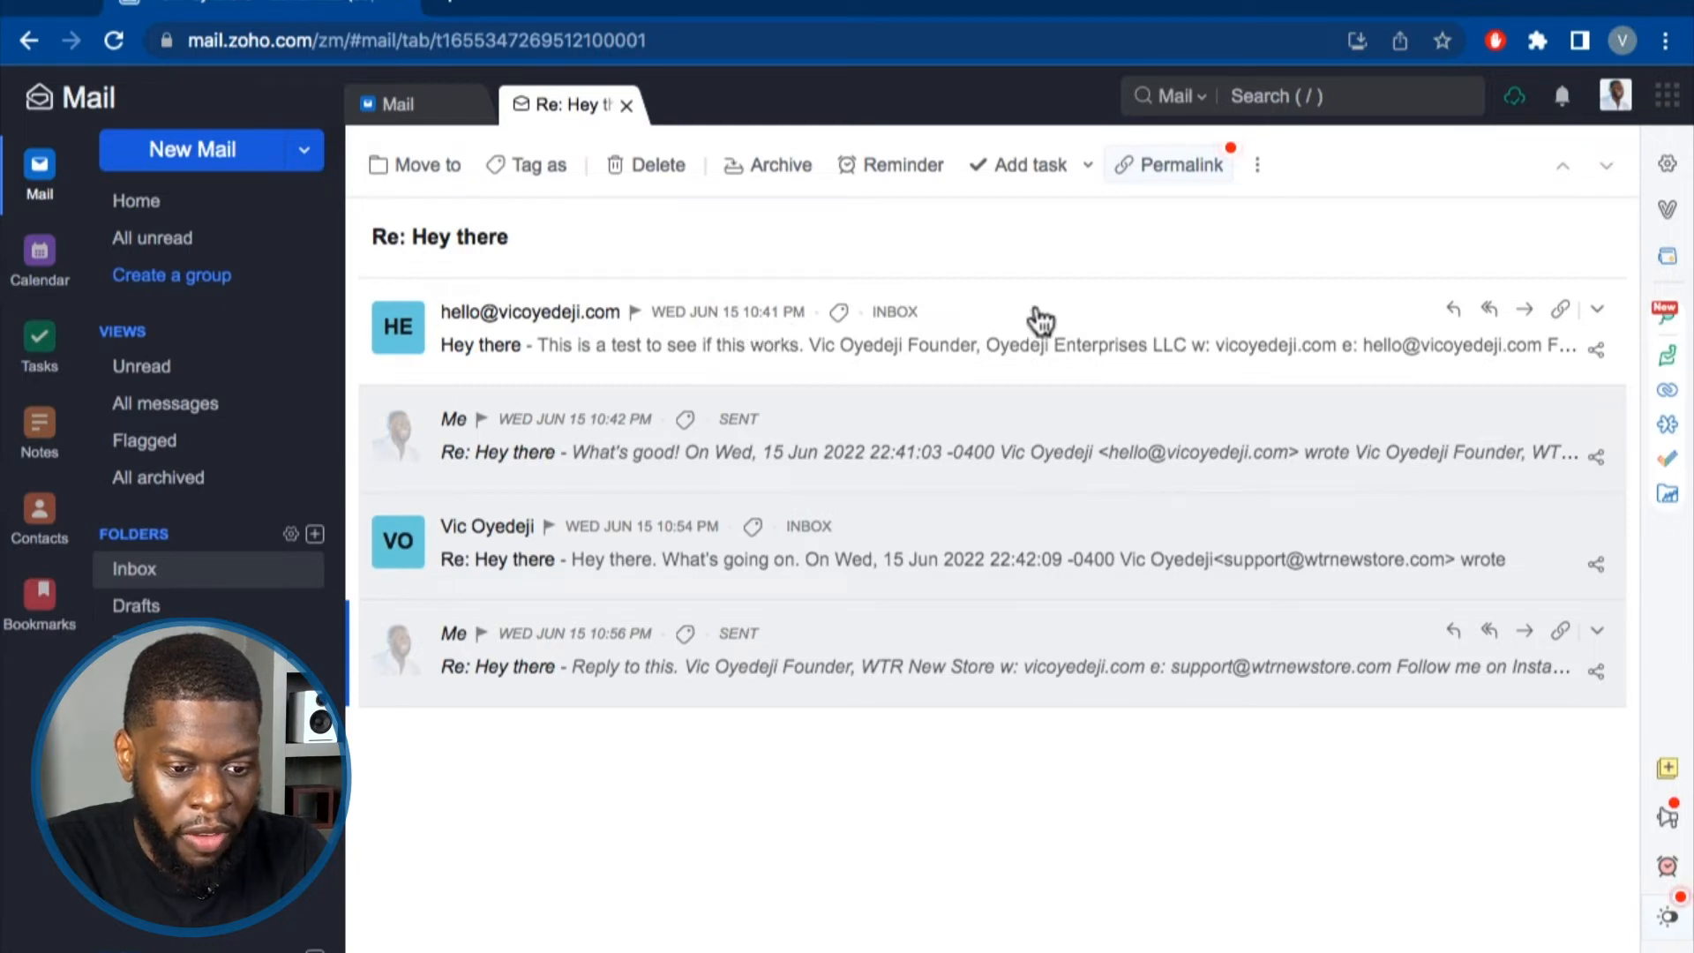
pyautogui.click(999, 309)
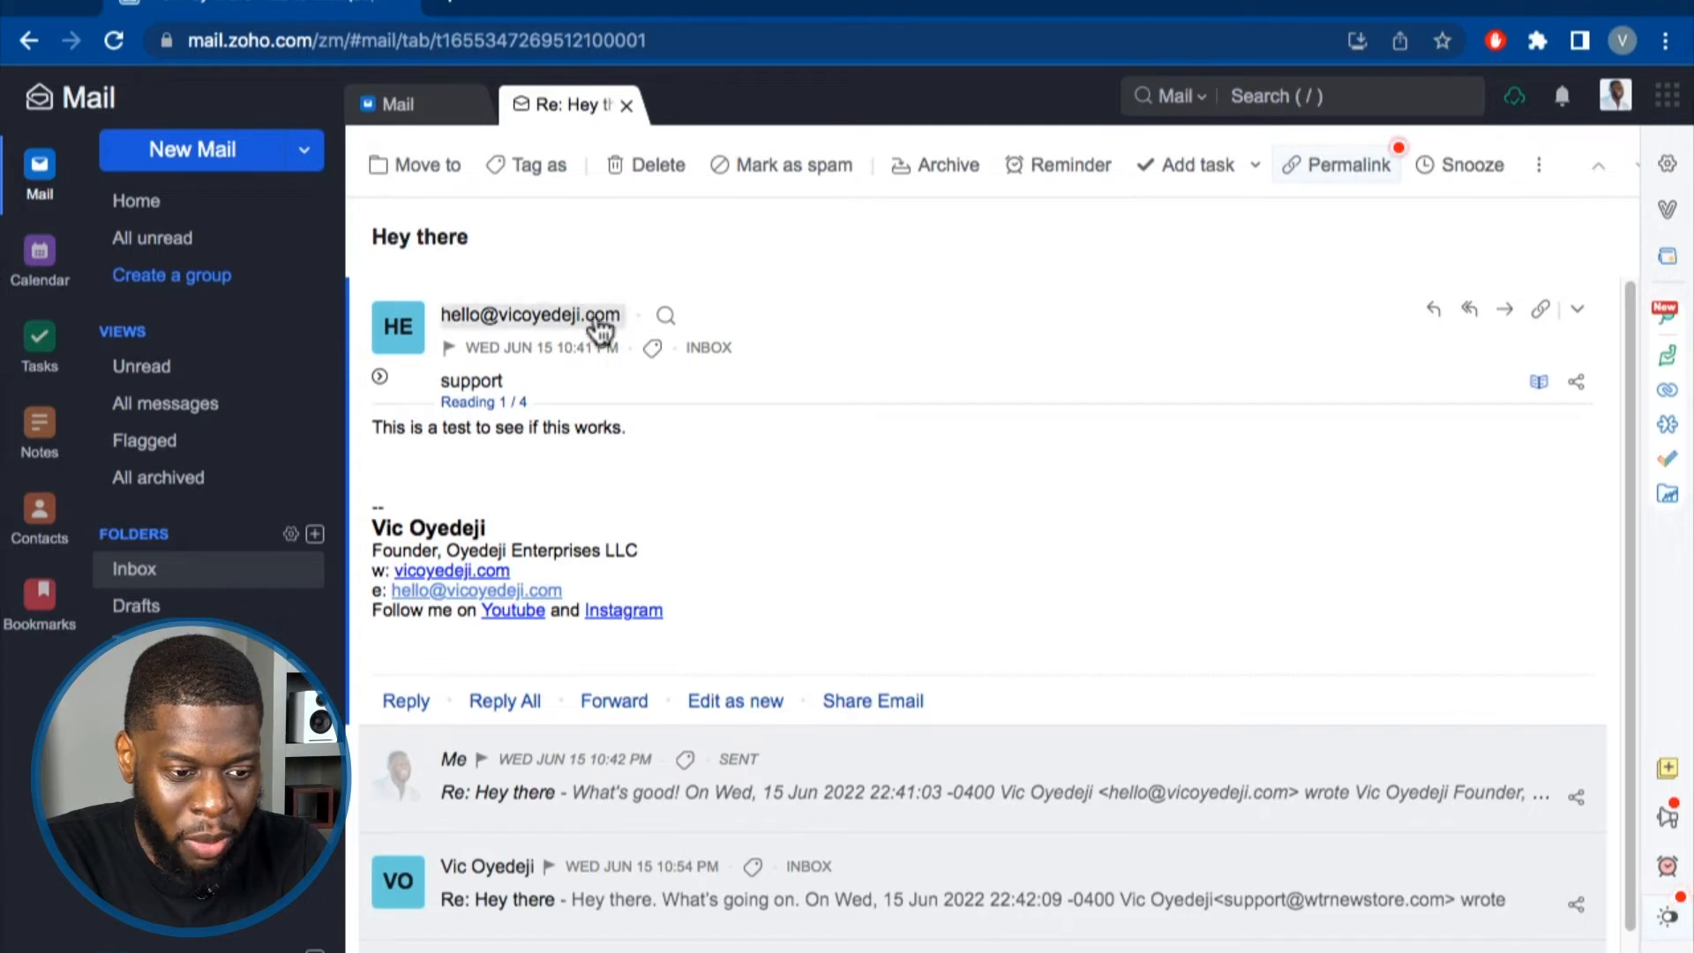
pyautogui.click(923, 349)
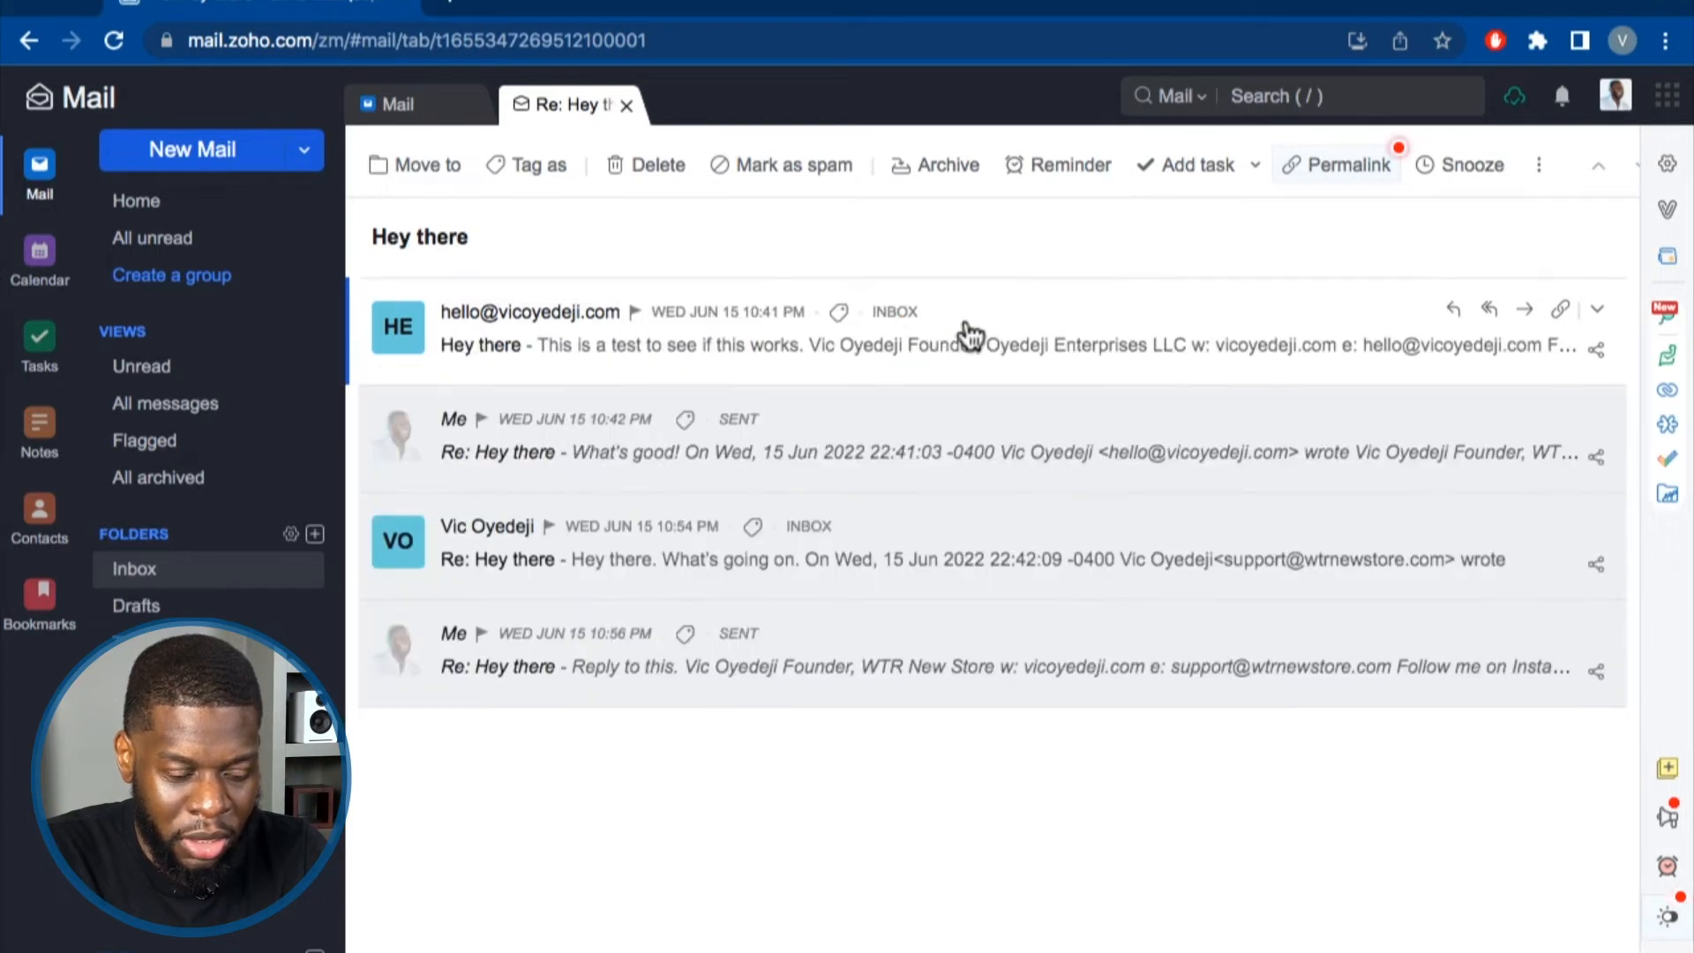
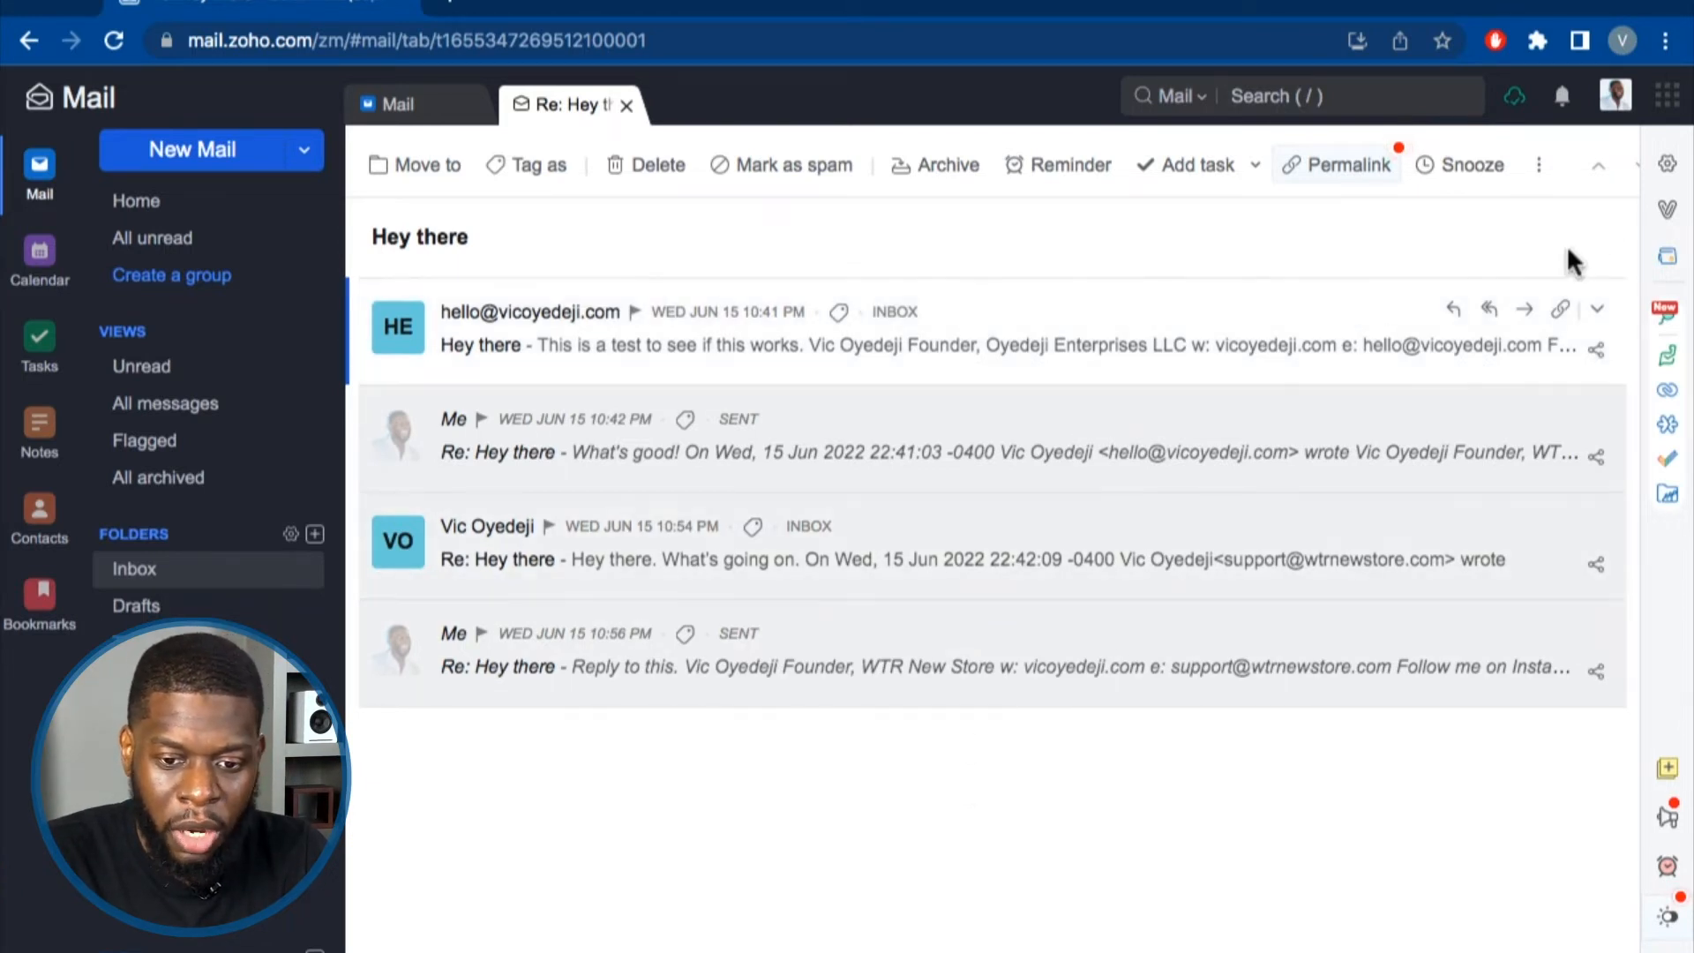
# Turn off Enable Conversation View and reload the Inbox so its five emails list individually.
pyautogui.click(1666, 167)
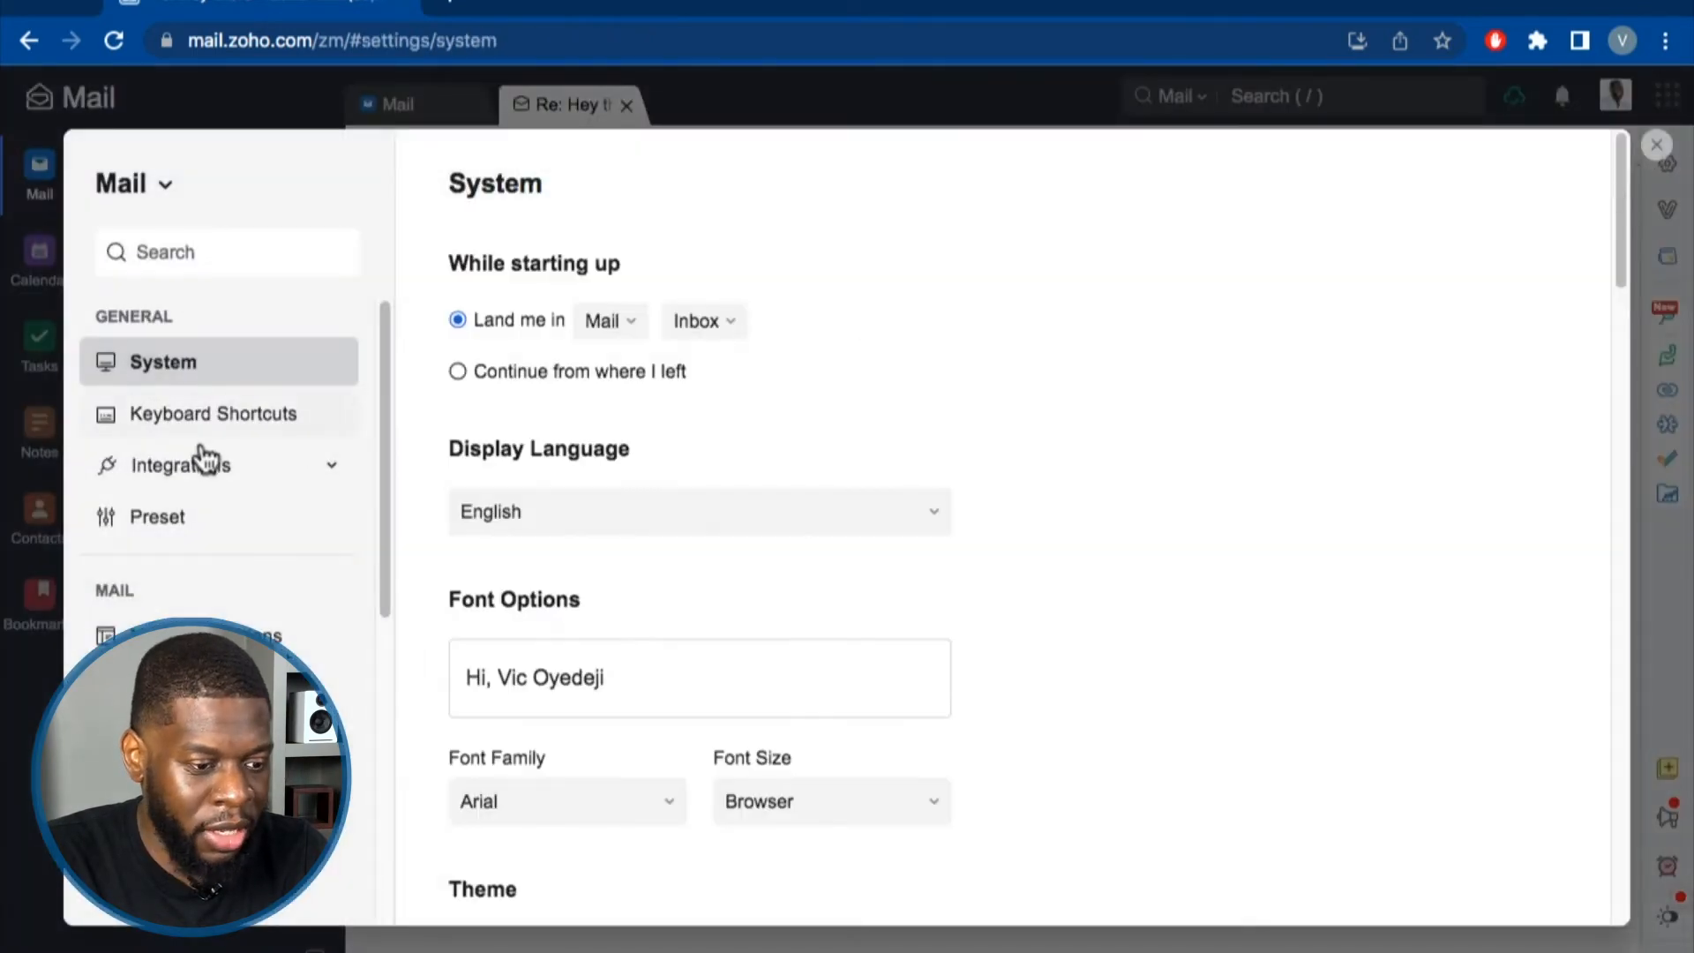
pyautogui.scroll(-1, 201, 618)
pyautogui.click(193, 750)
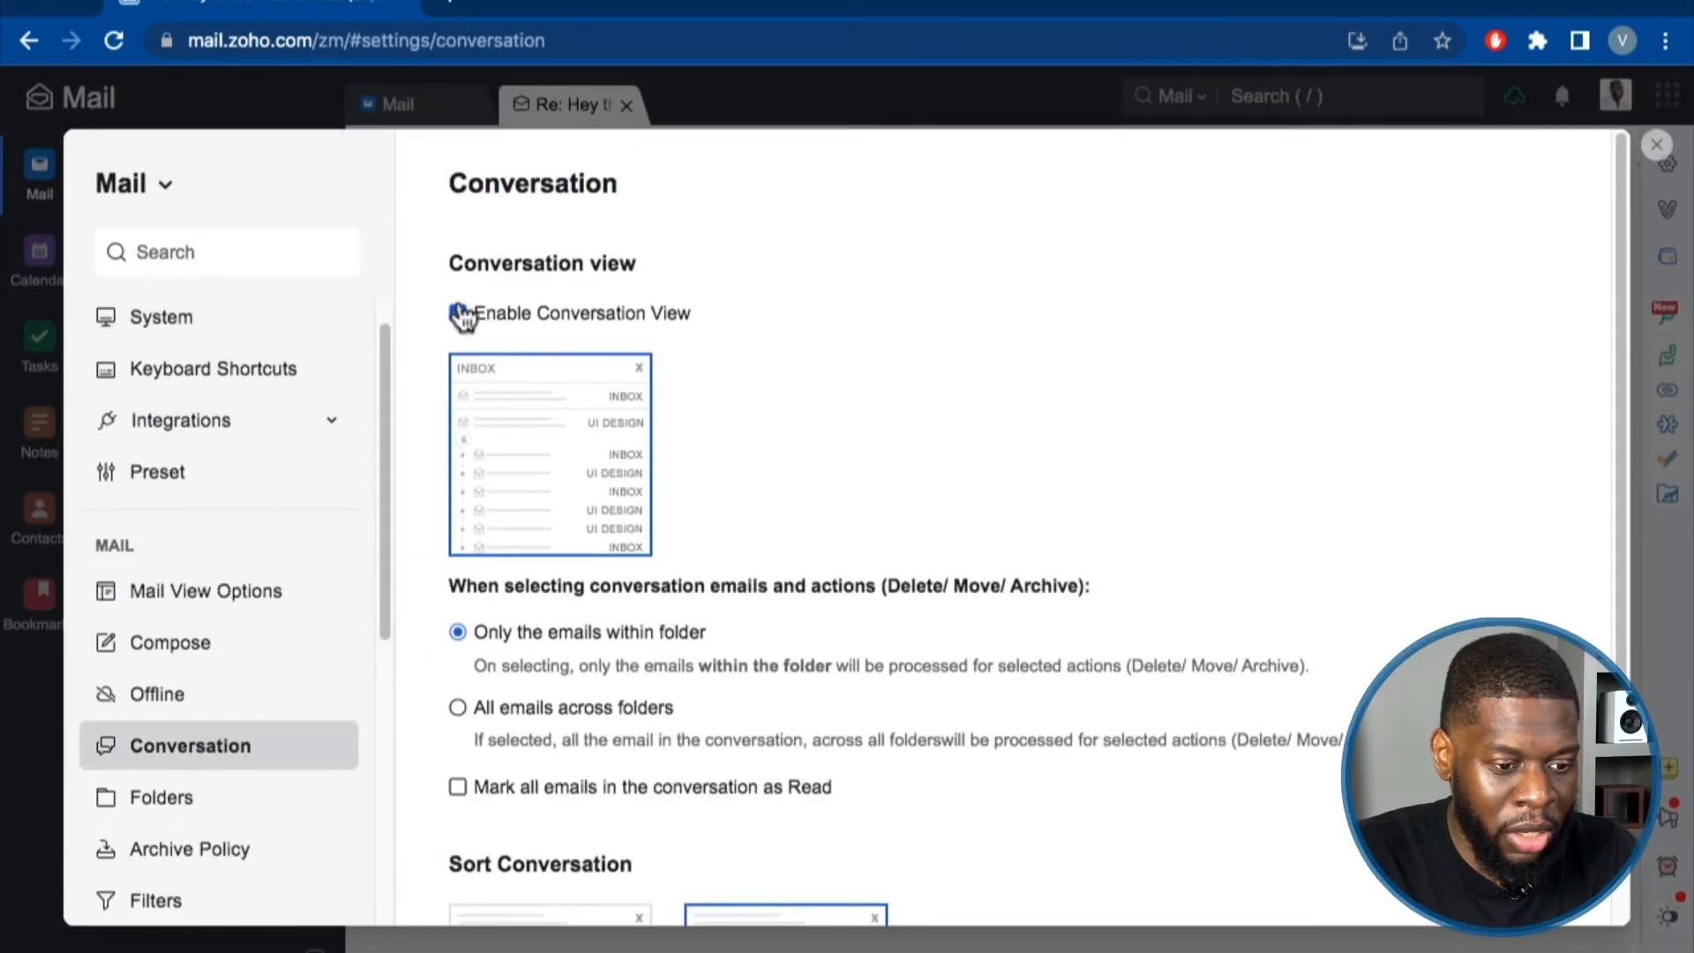
pyautogui.click(458, 314)
pyautogui.scroll(-3, 823, 452)
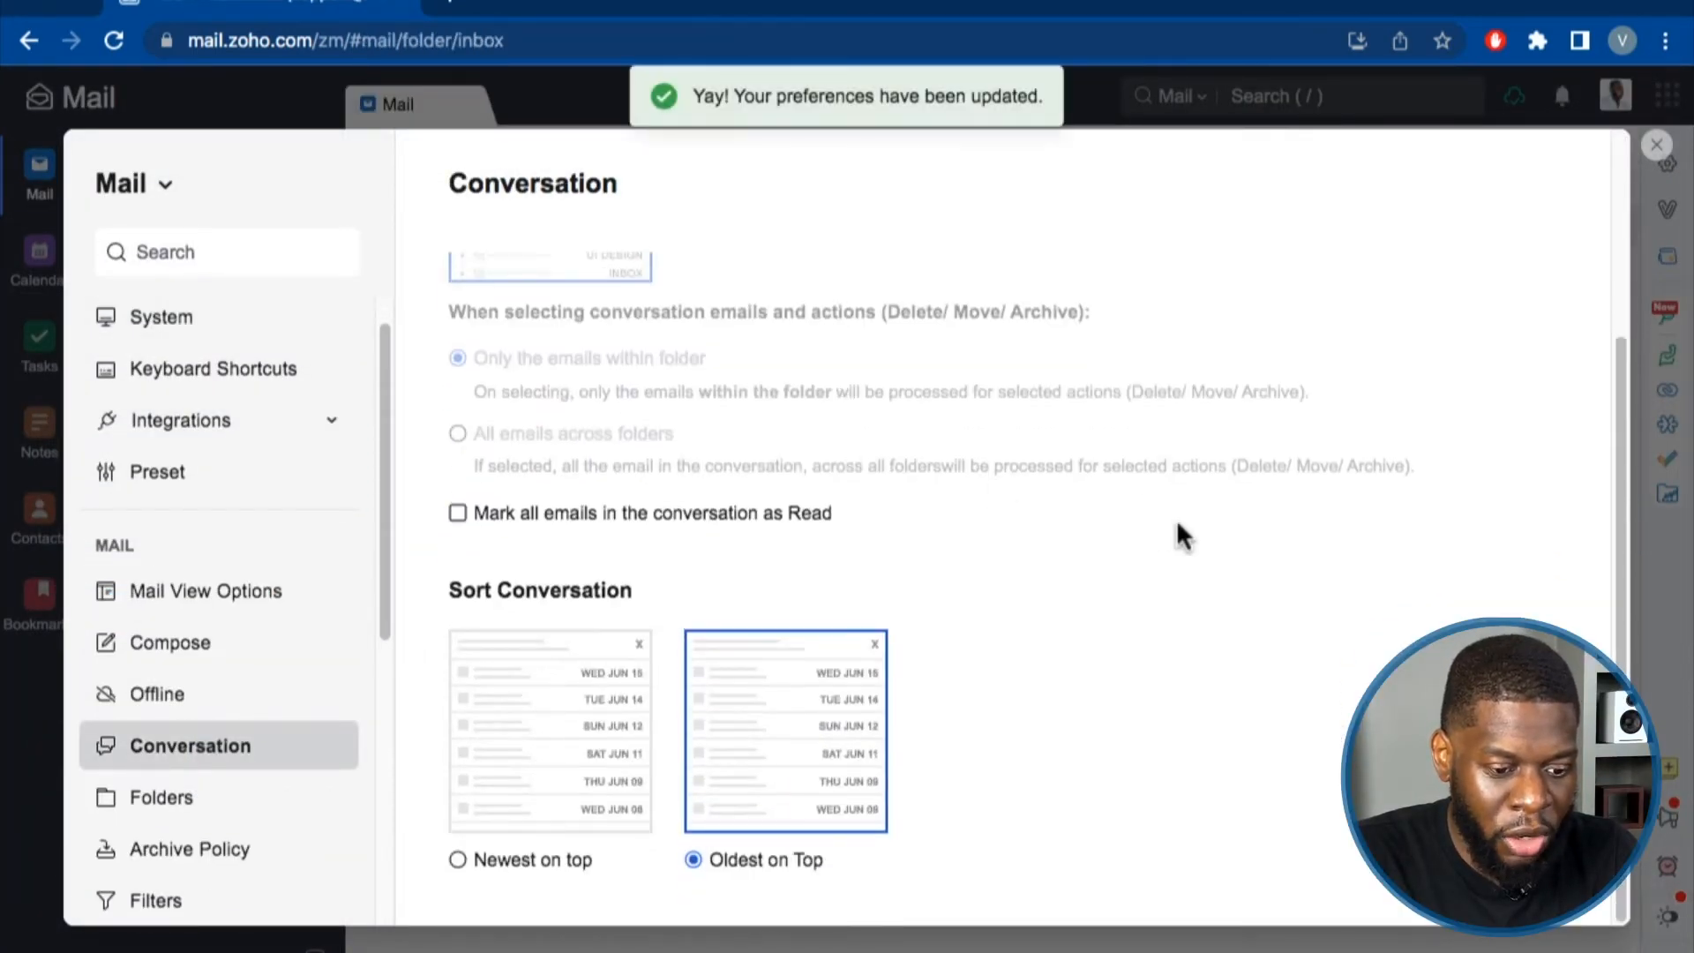
pyautogui.scroll(3, 1182, 520)
pyautogui.click(1656, 144)
pyautogui.click(591, 799)
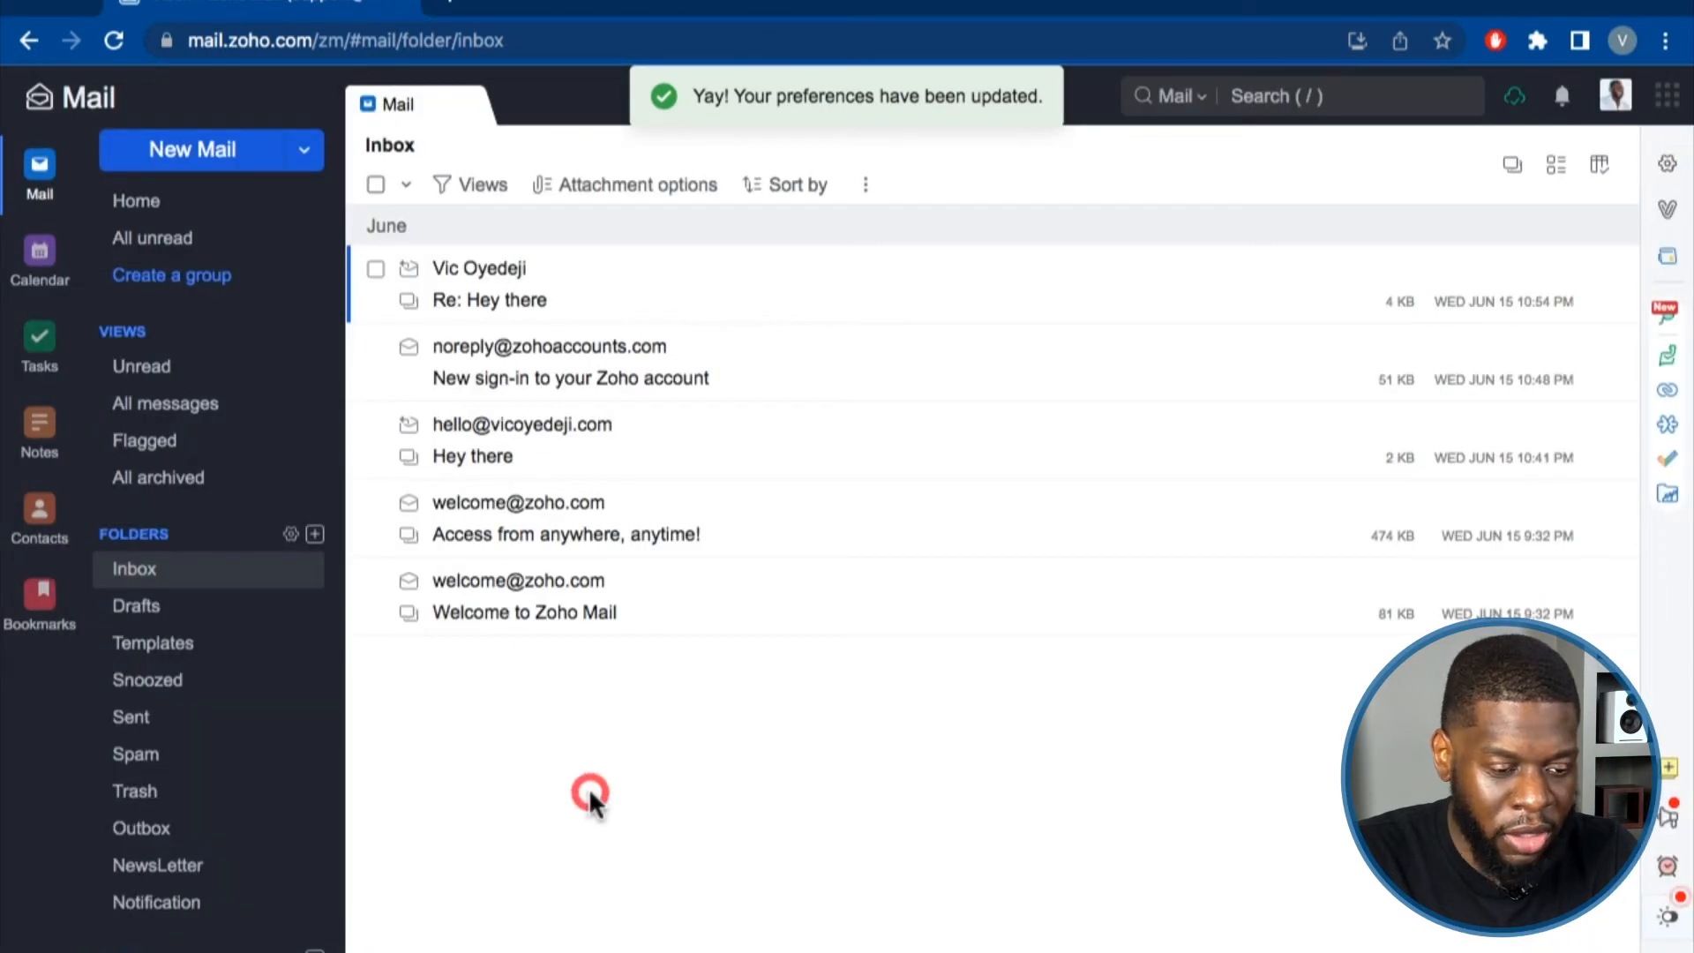
pyautogui.click(159, 569)
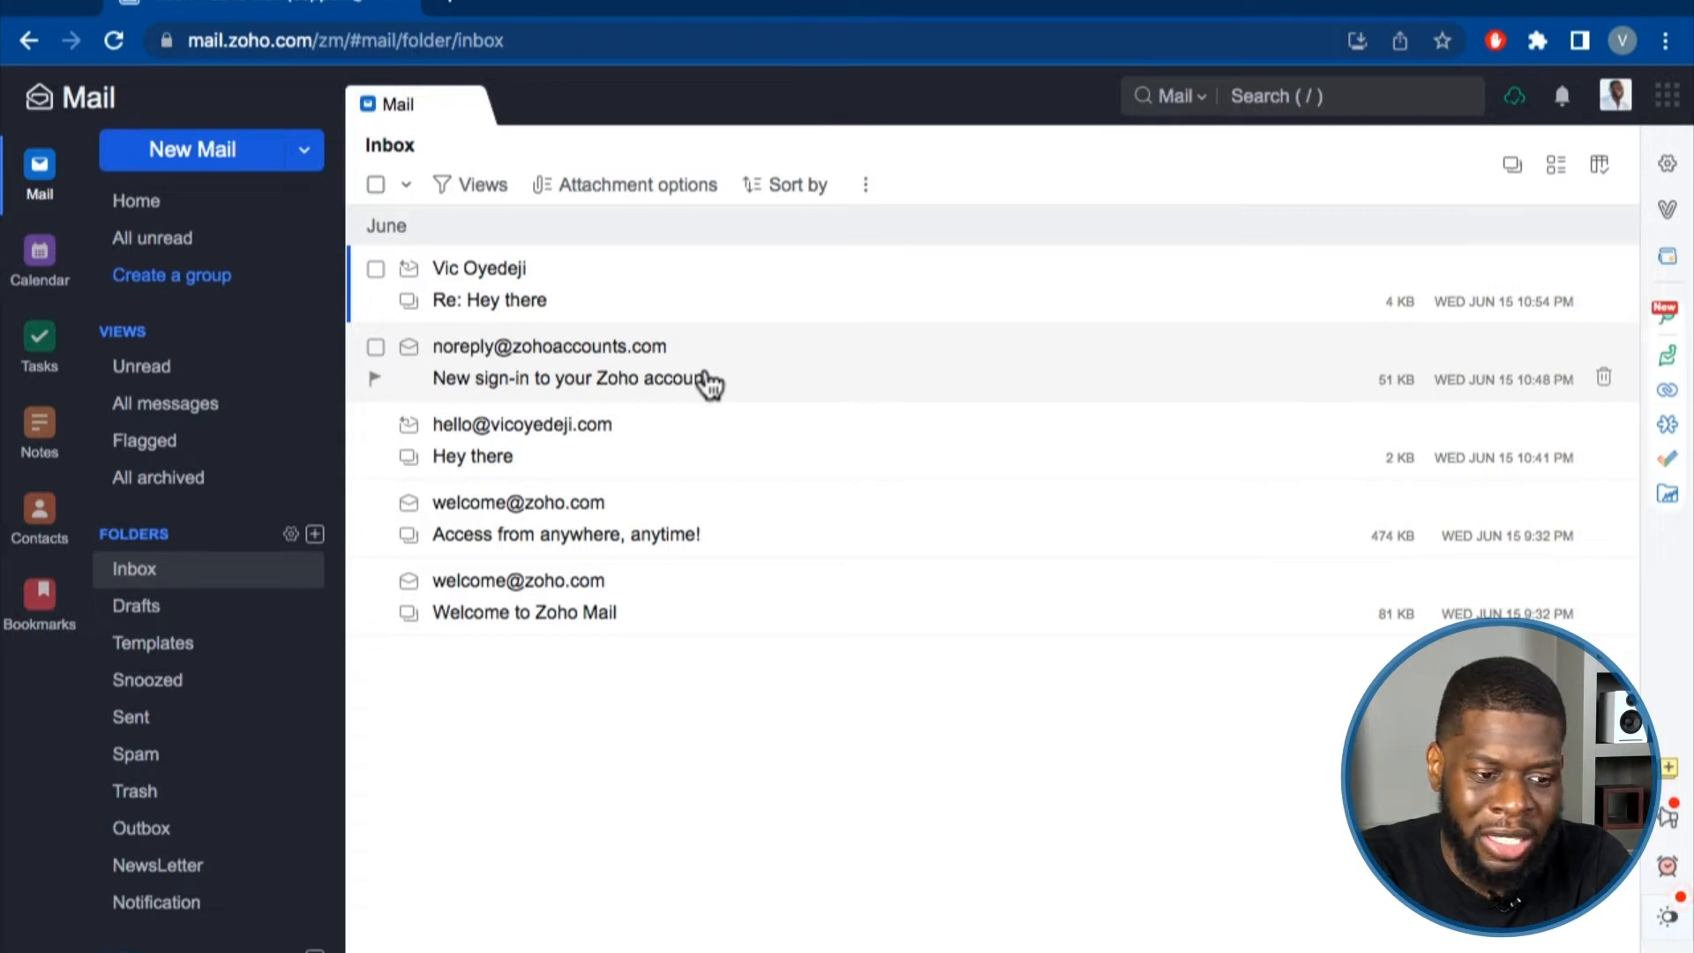
# Turn conversation view back on, reload the Inbox, and open the grouped Hey there thread.
pyautogui.click(1668, 165)
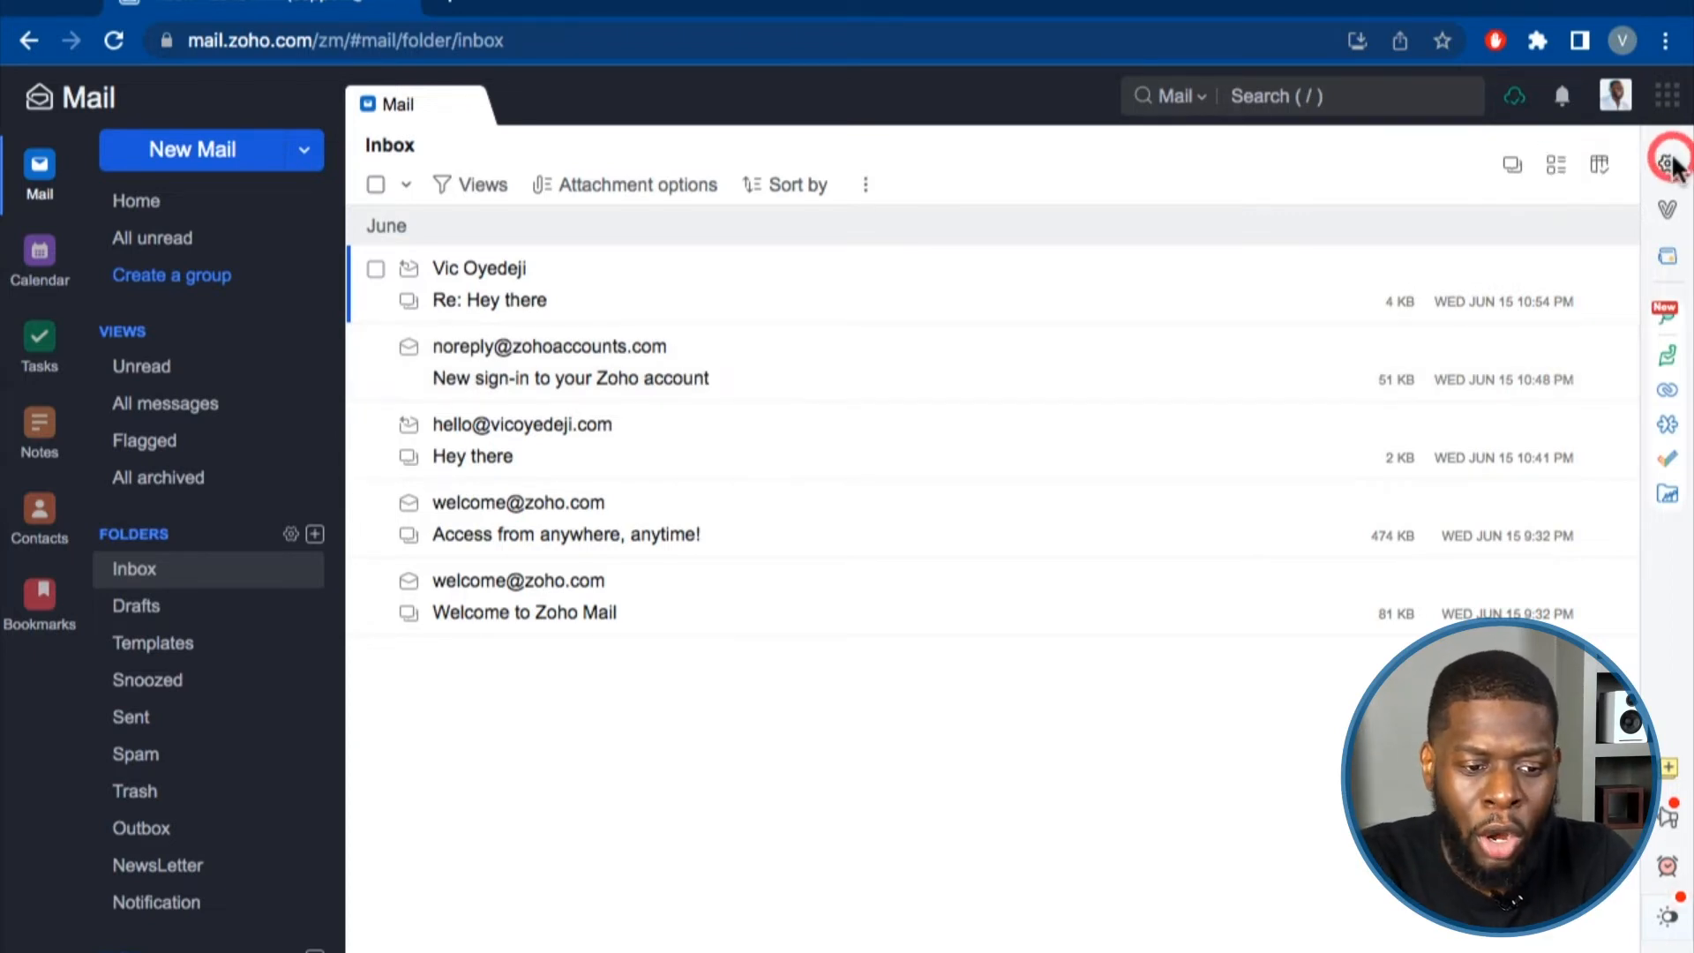
pyautogui.click(141, 793)
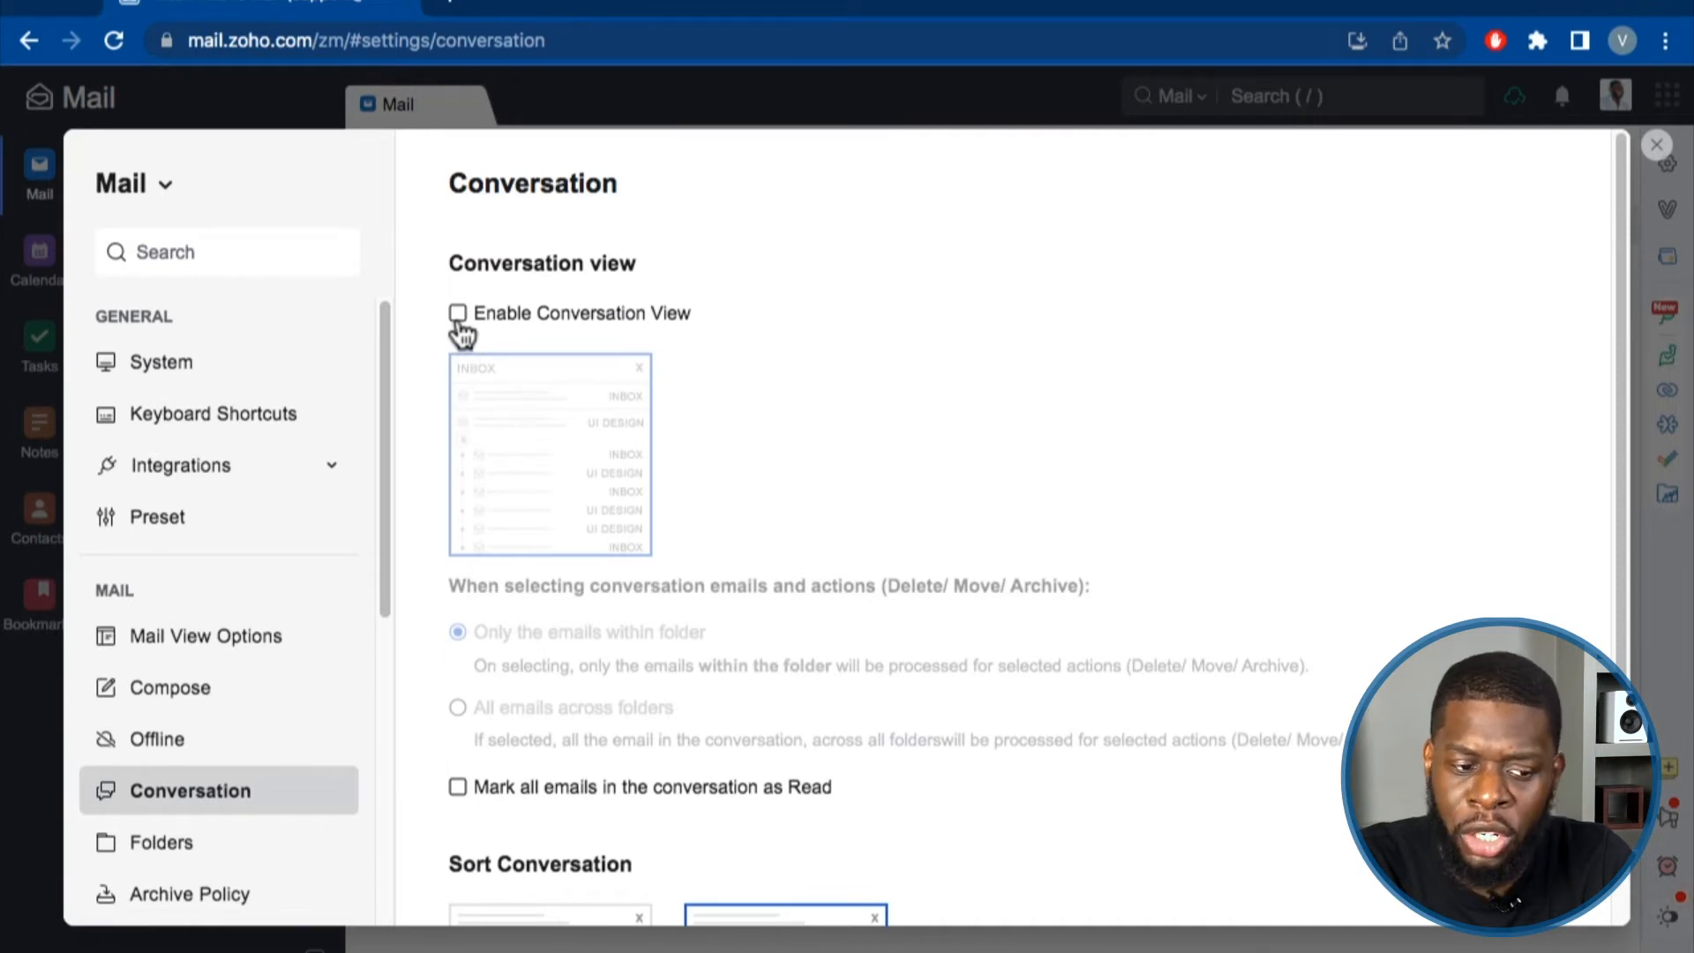
pyautogui.click(458, 314)
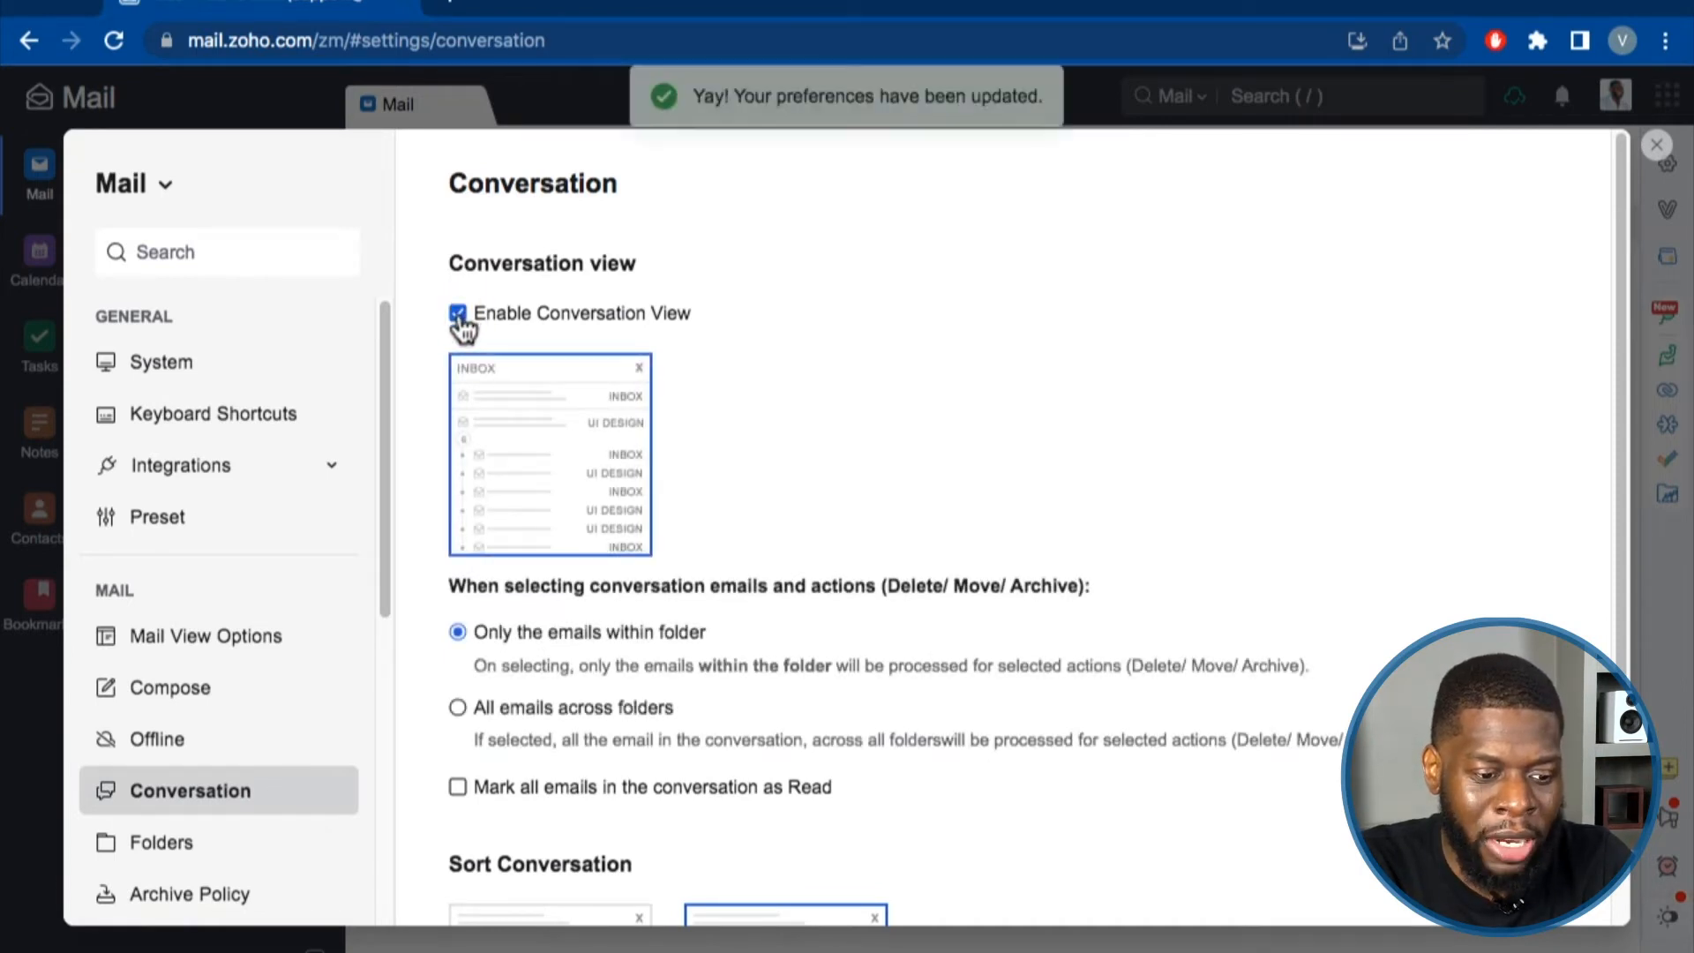
pyautogui.scroll(-3, 585, 484)
pyautogui.scroll(3, 585, 484)
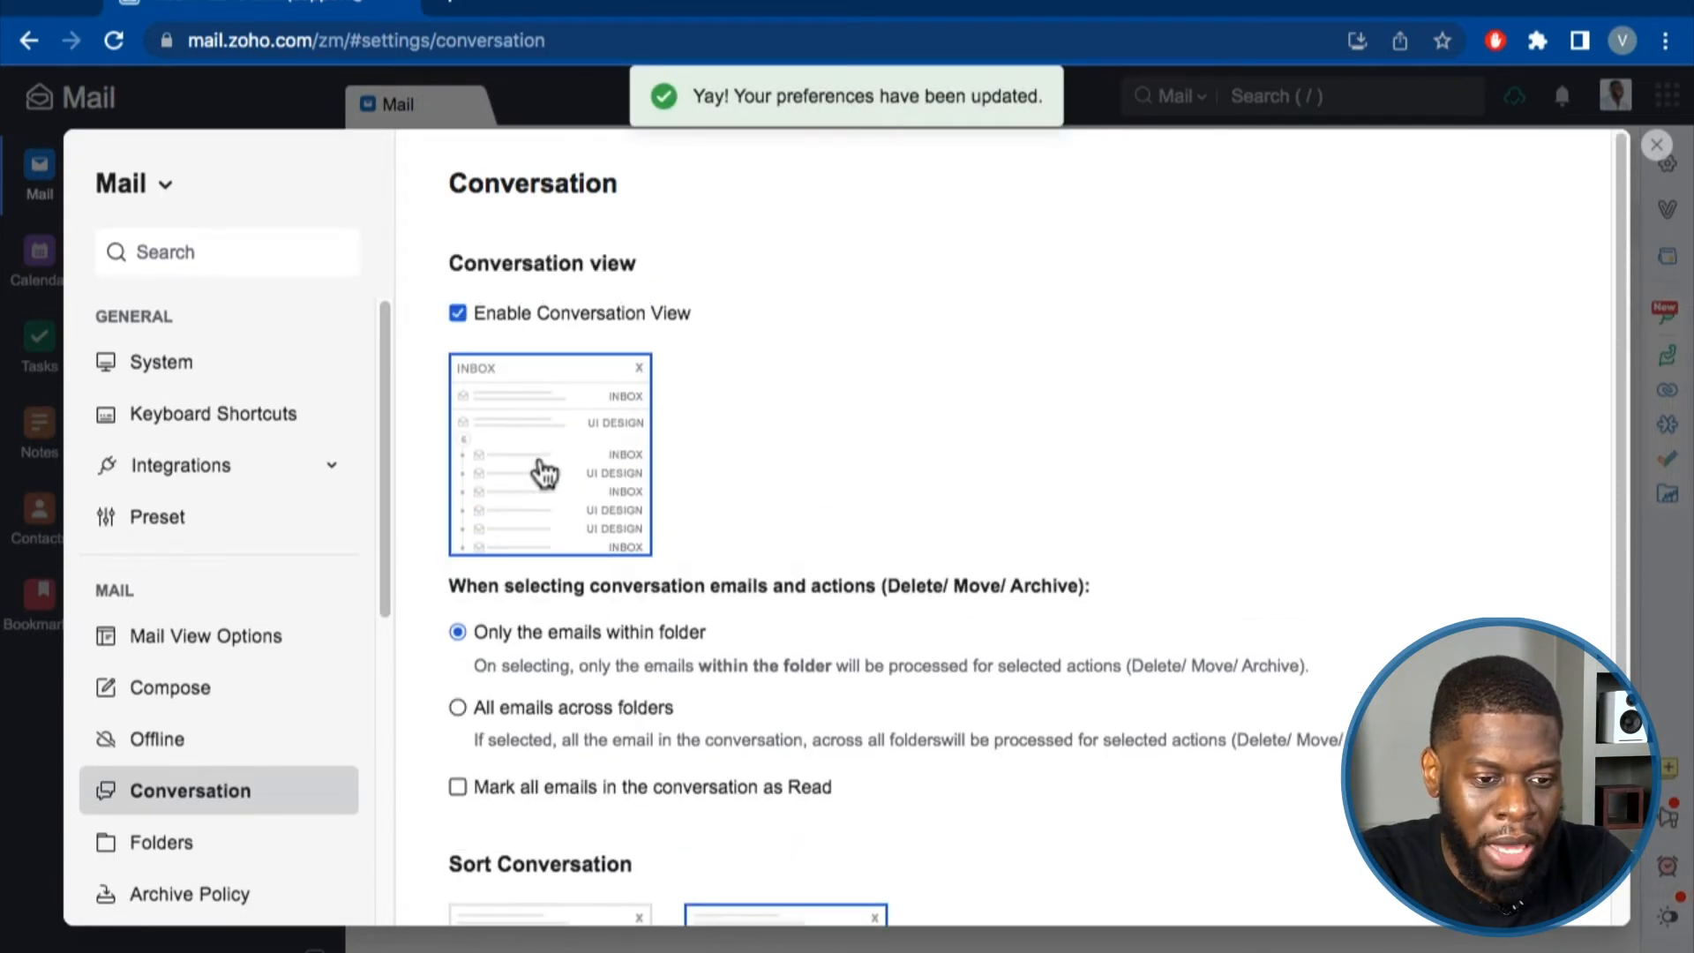
pyautogui.click(1658, 148)
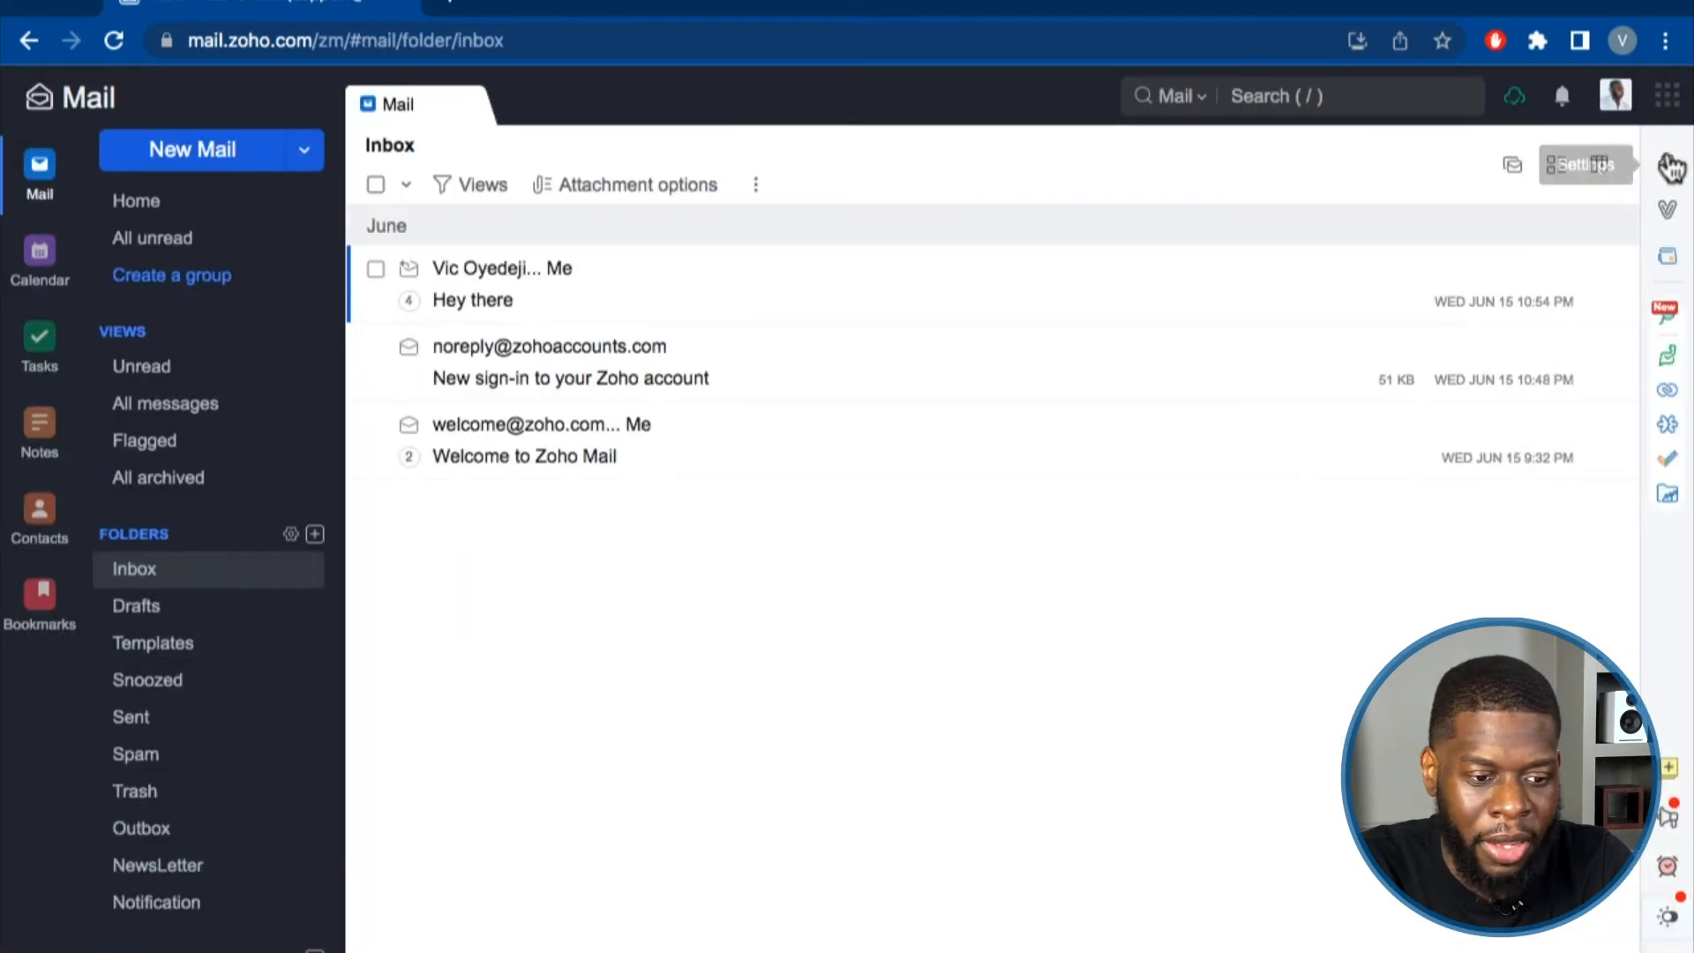
pyautogui.click(168, 580)
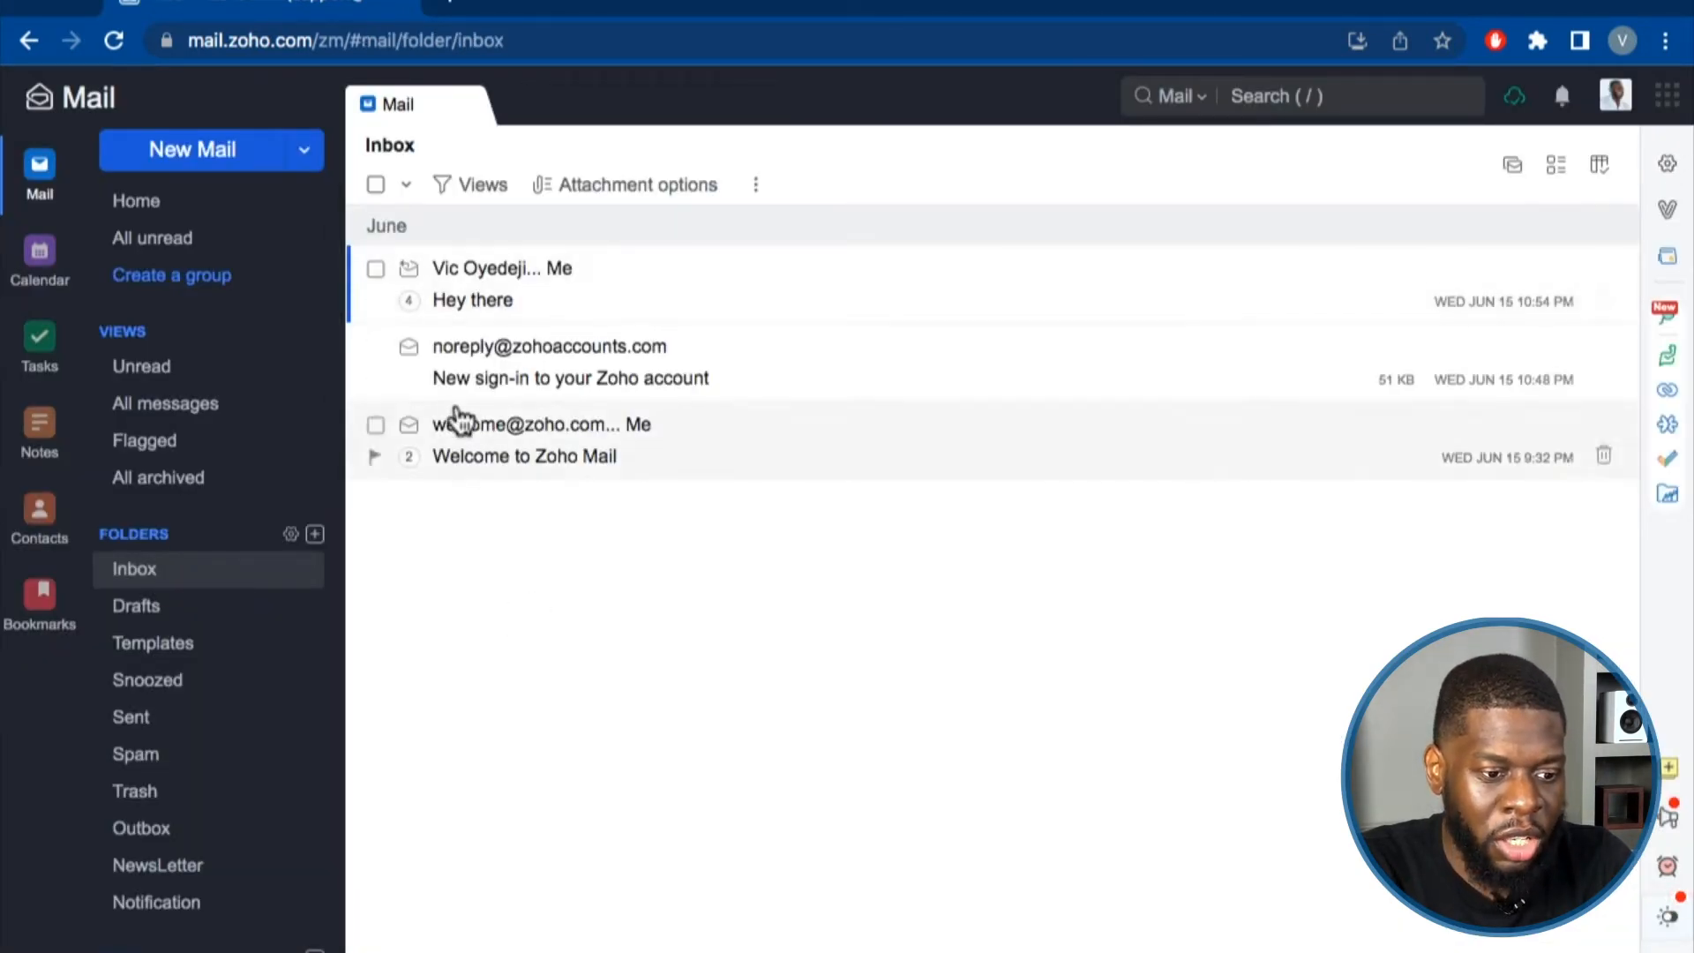
pyautogui.click(456, 302)
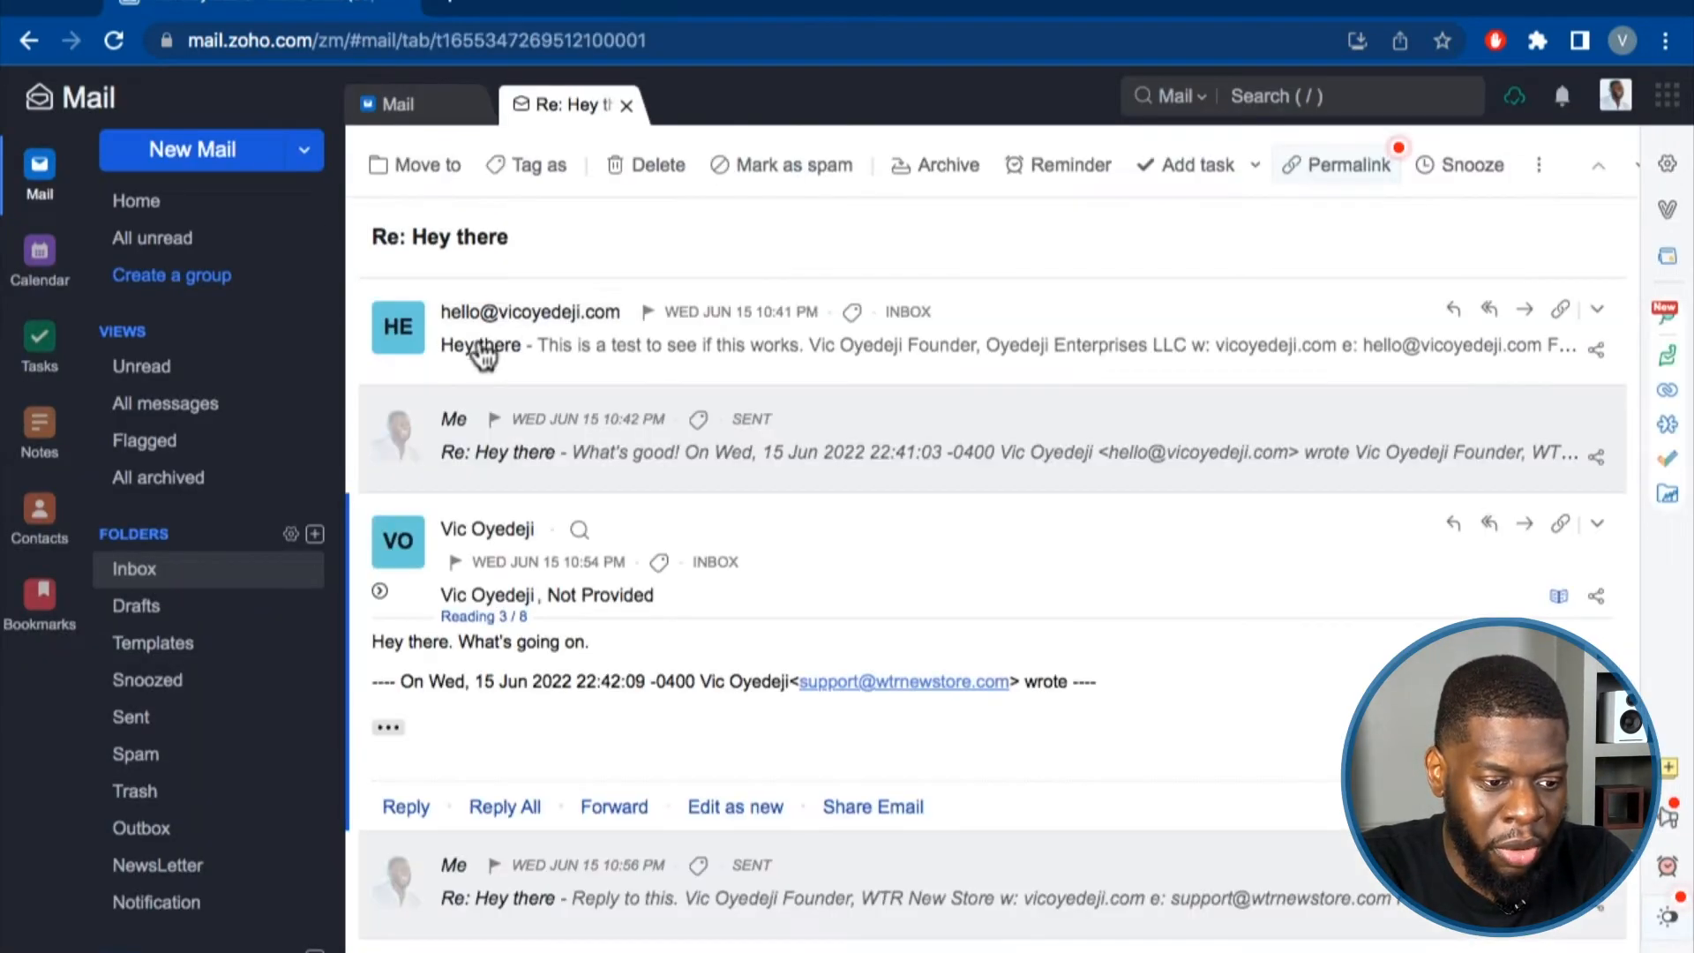
pyautogui.click(824, 505)
# Turn conversation view off again, open the Re: Hey there email, and return to the Inbox.
pyautogui.click(1666, 168)
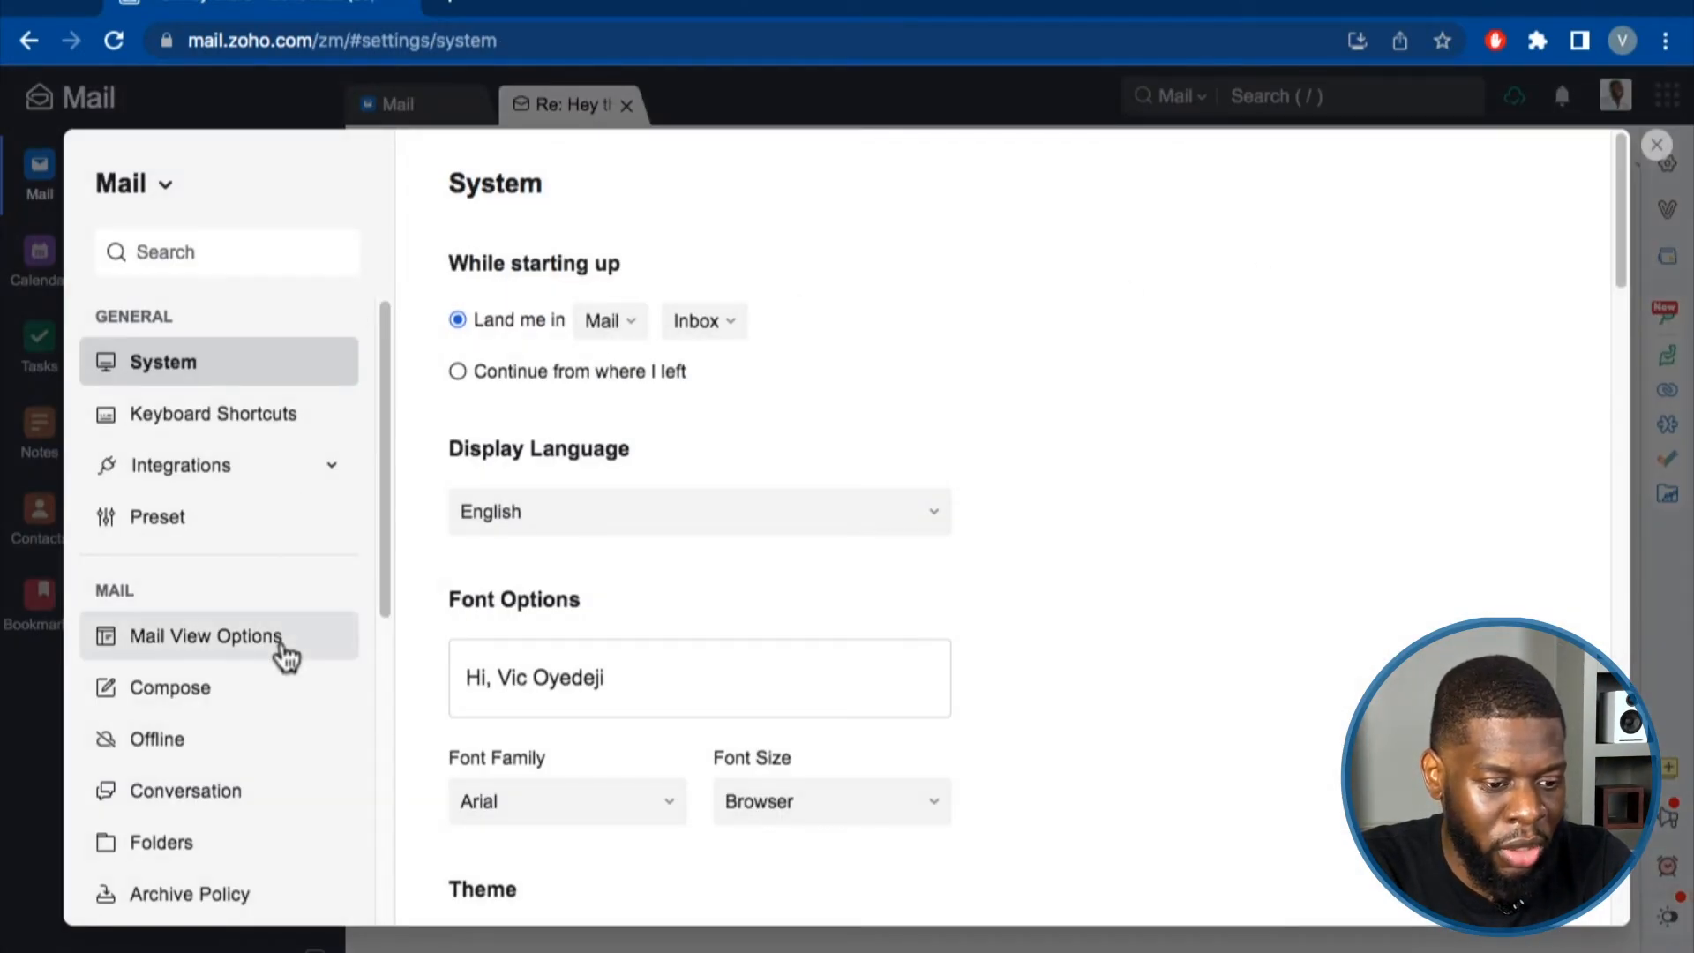
pyautogui.scroll(-1, 247, 706)
pyautogui.click(215, 726)
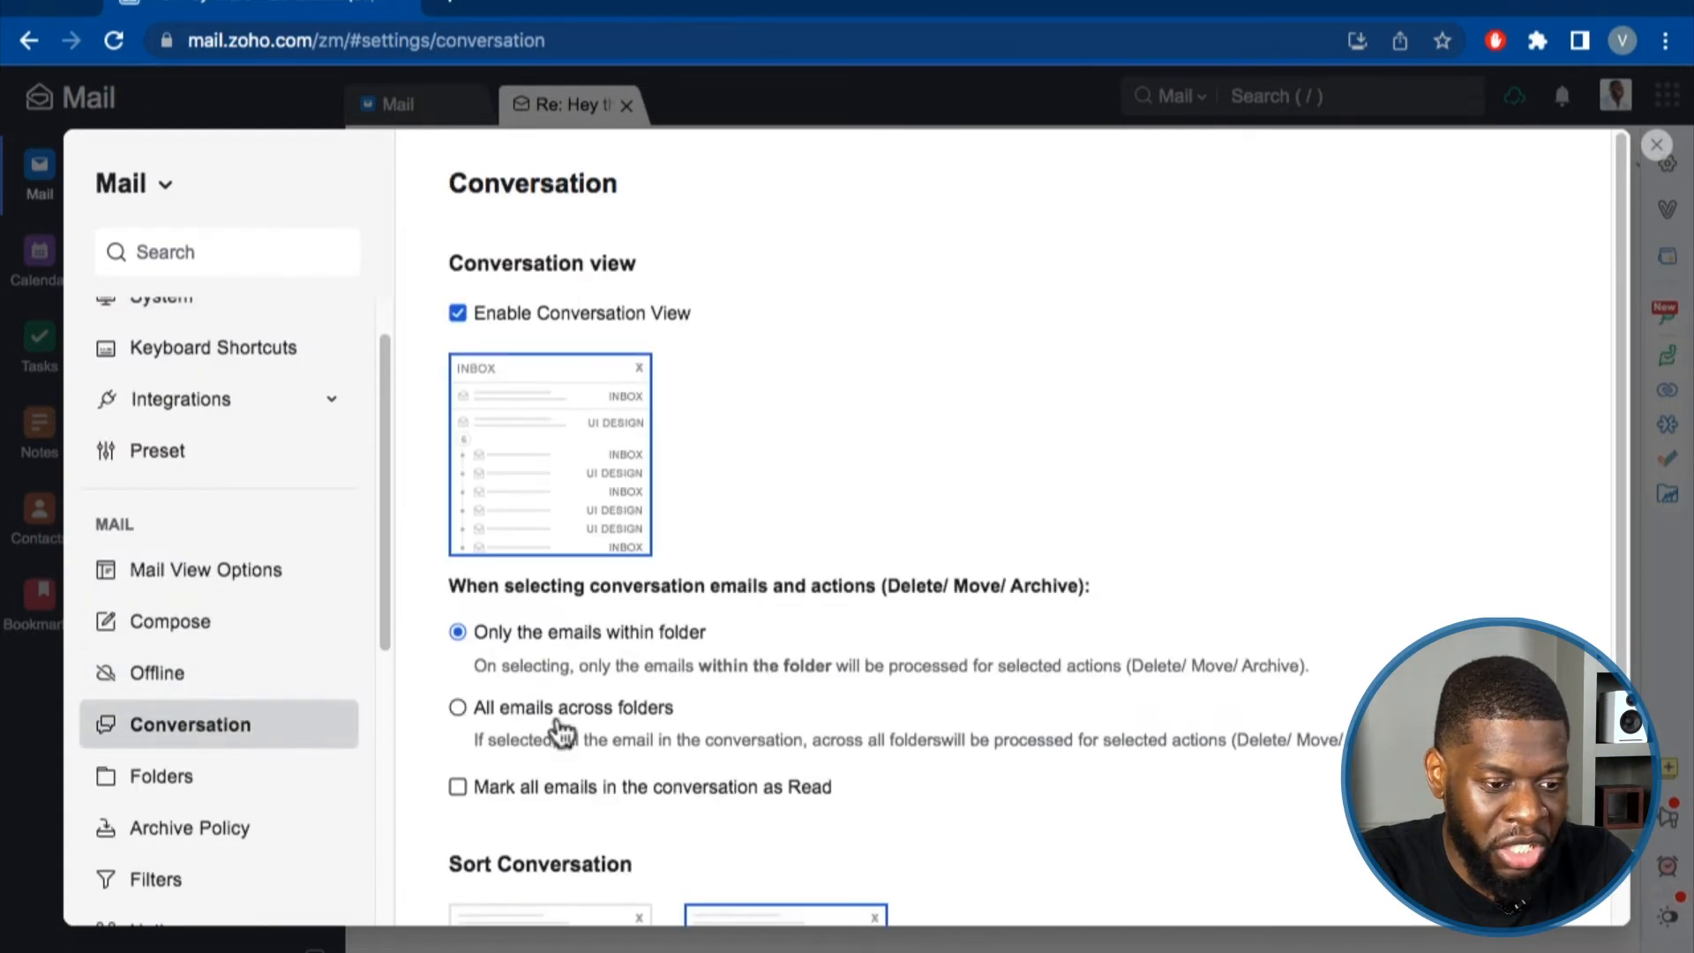
pyautogui.click(459, 314)
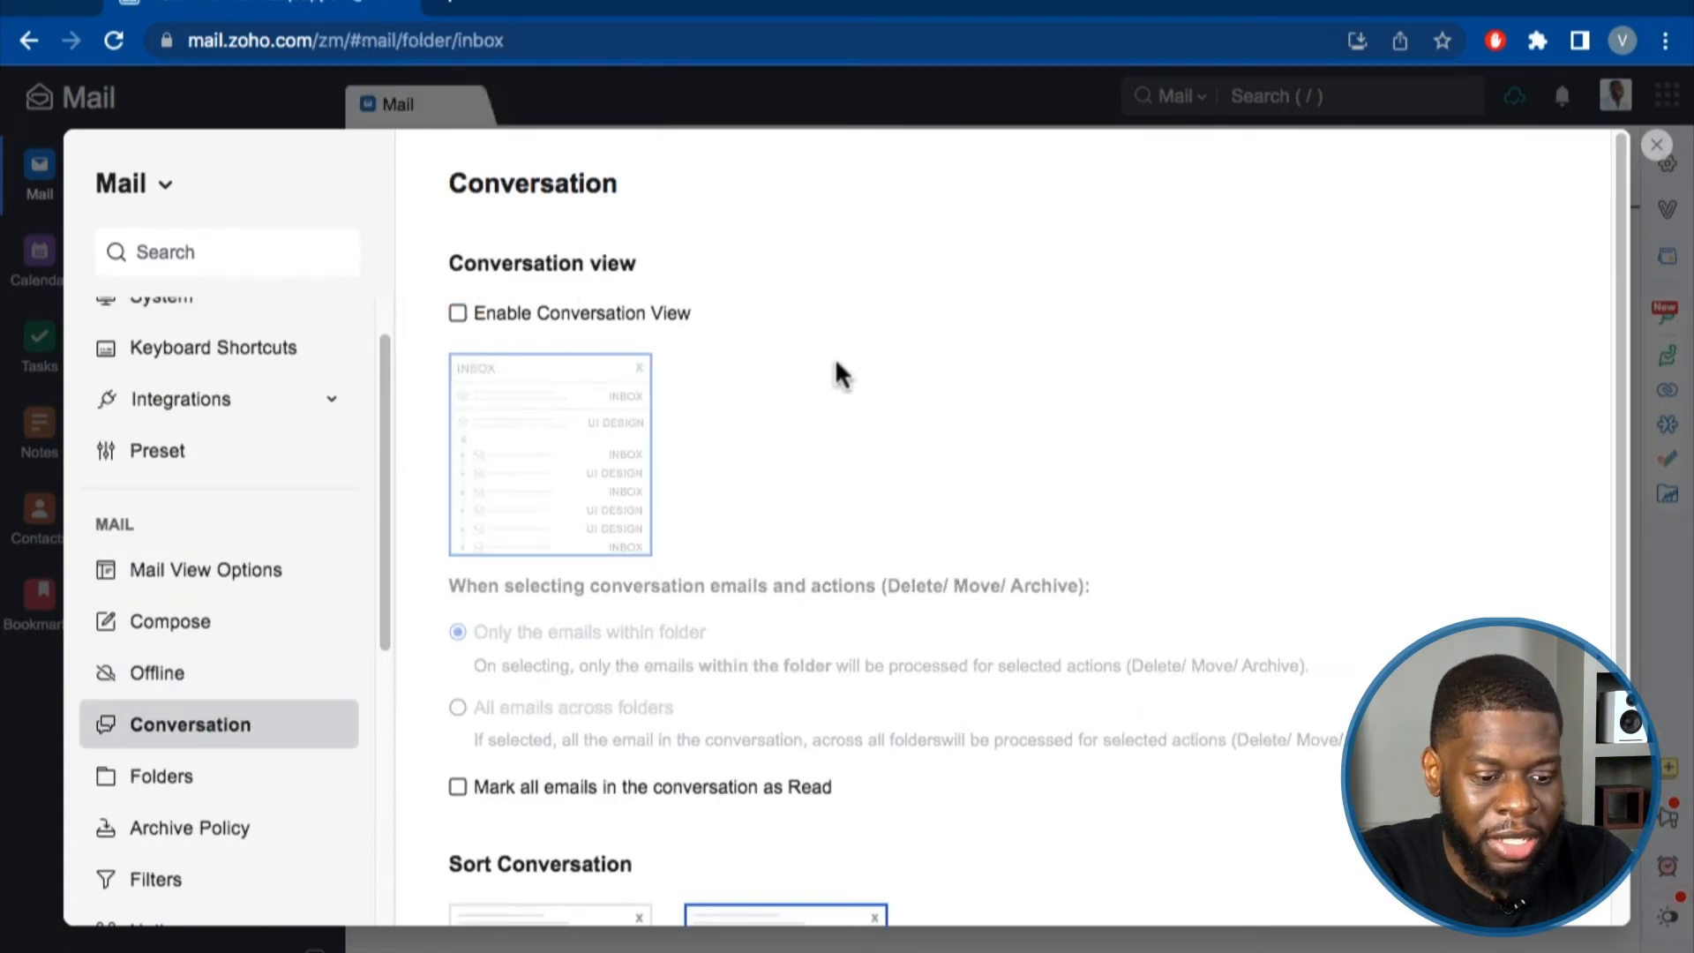
pyautogui.scroll(-3, 928, 397)
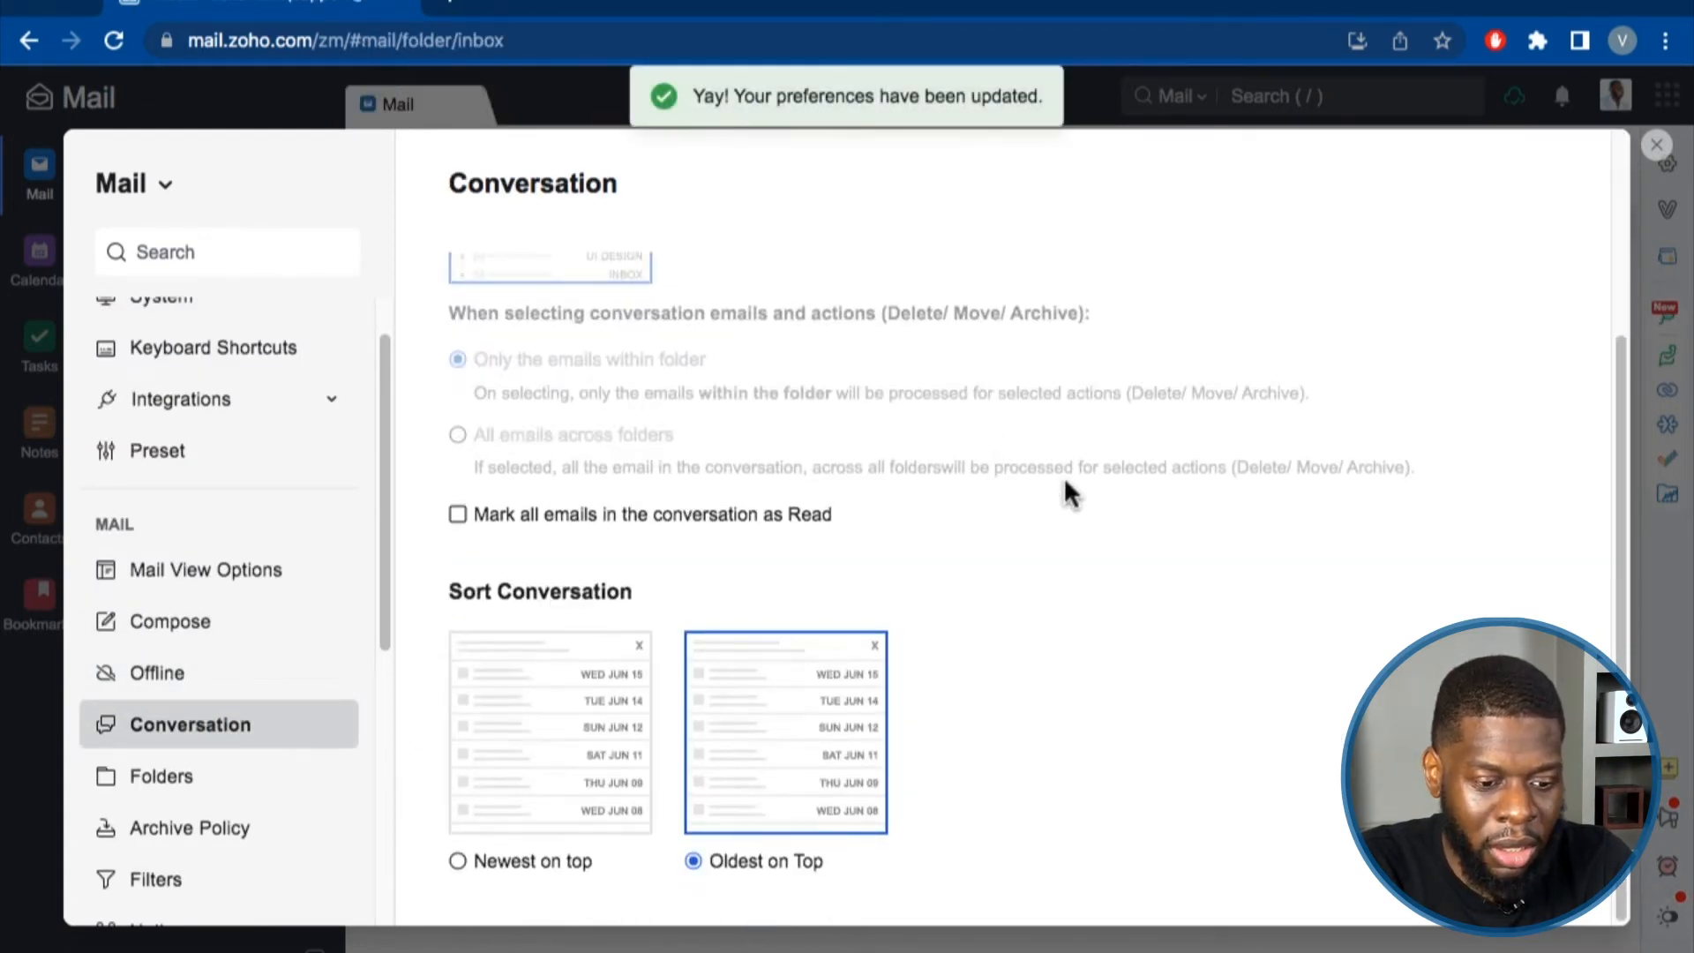
pyautogui.scroll(3, 1068, 485)
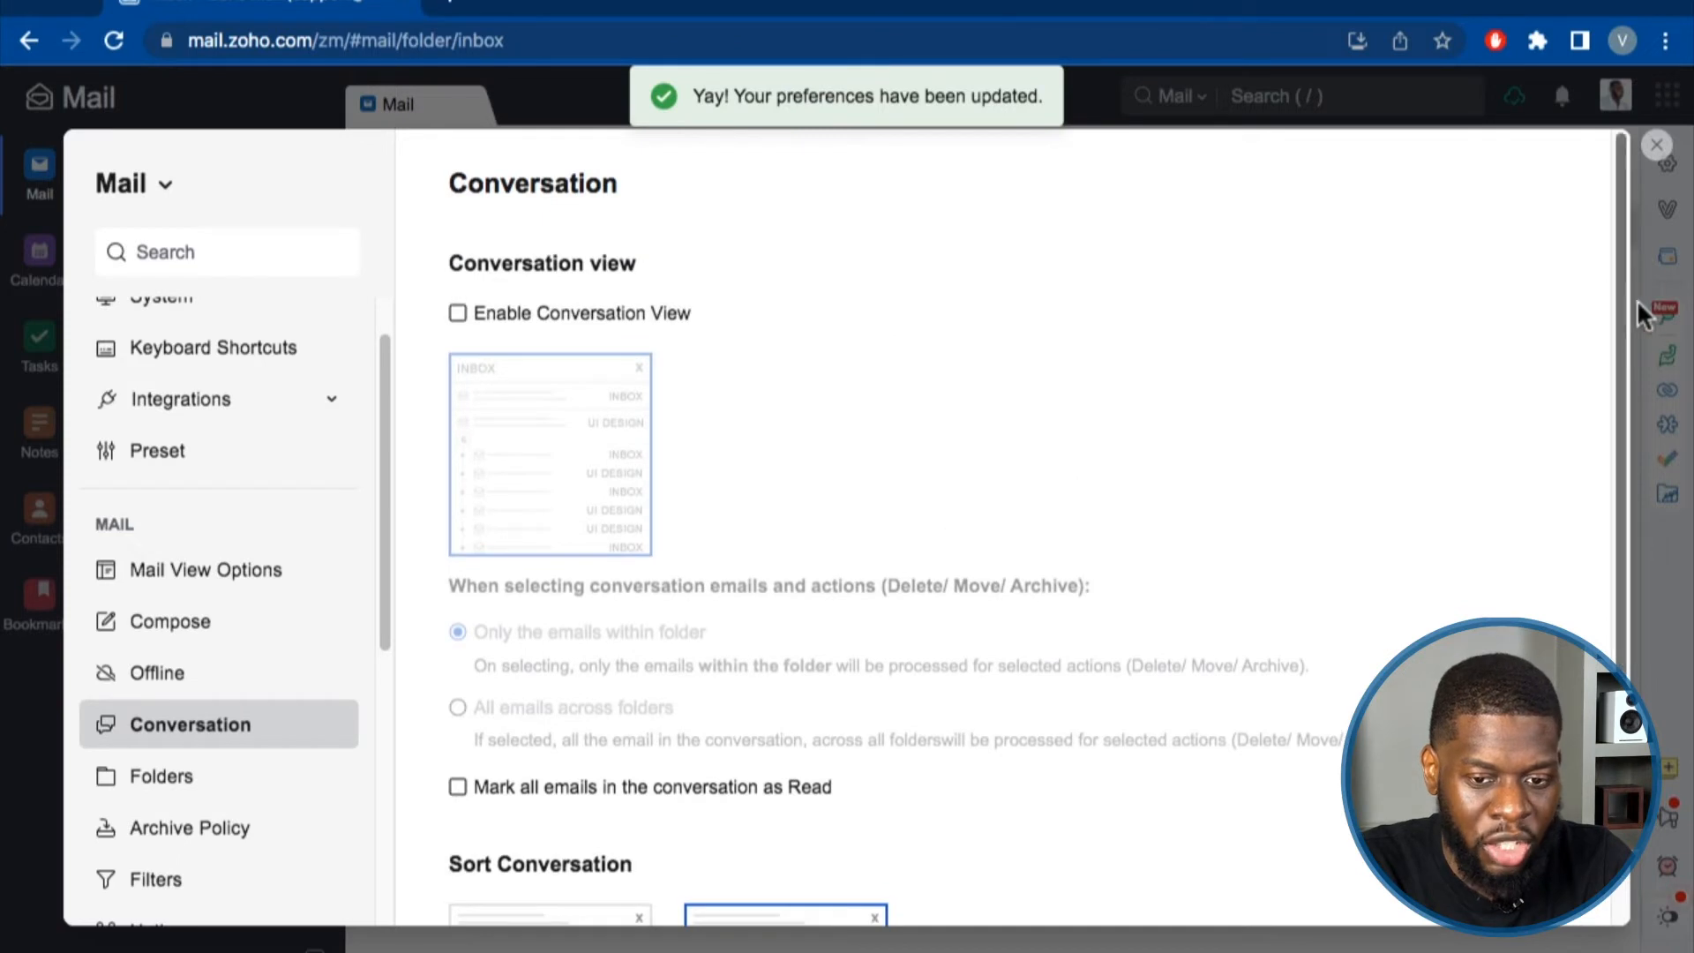
pyautogui.click(1655, 147)
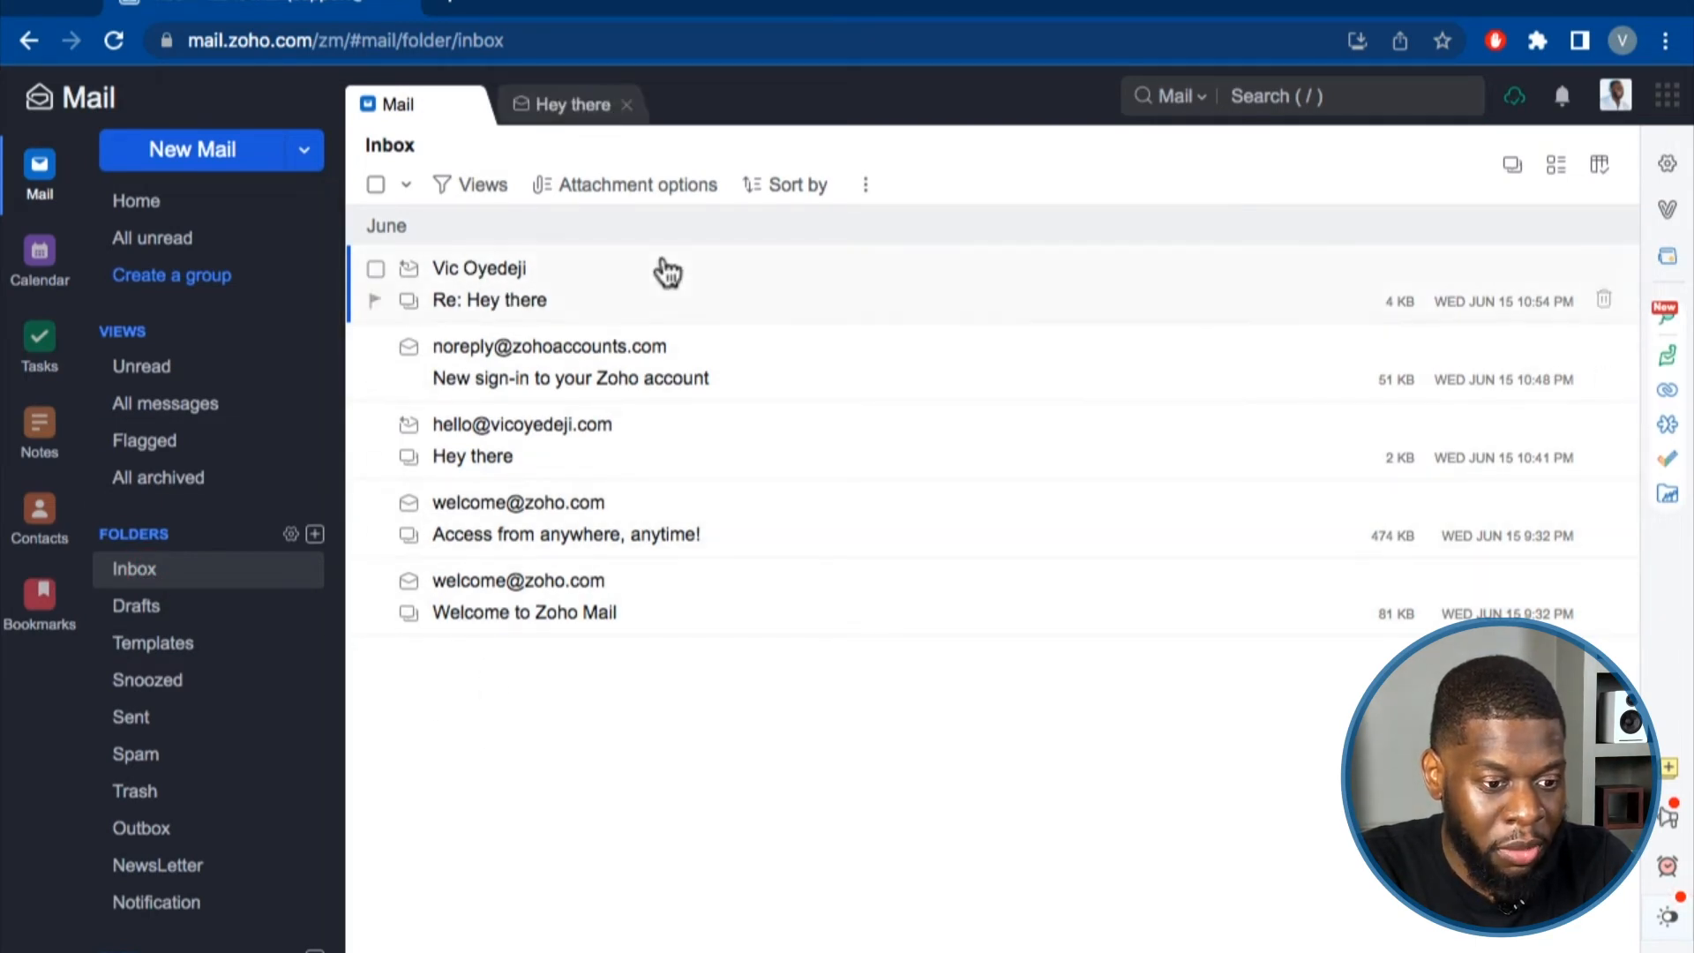
pyautogui.click(664, 256)
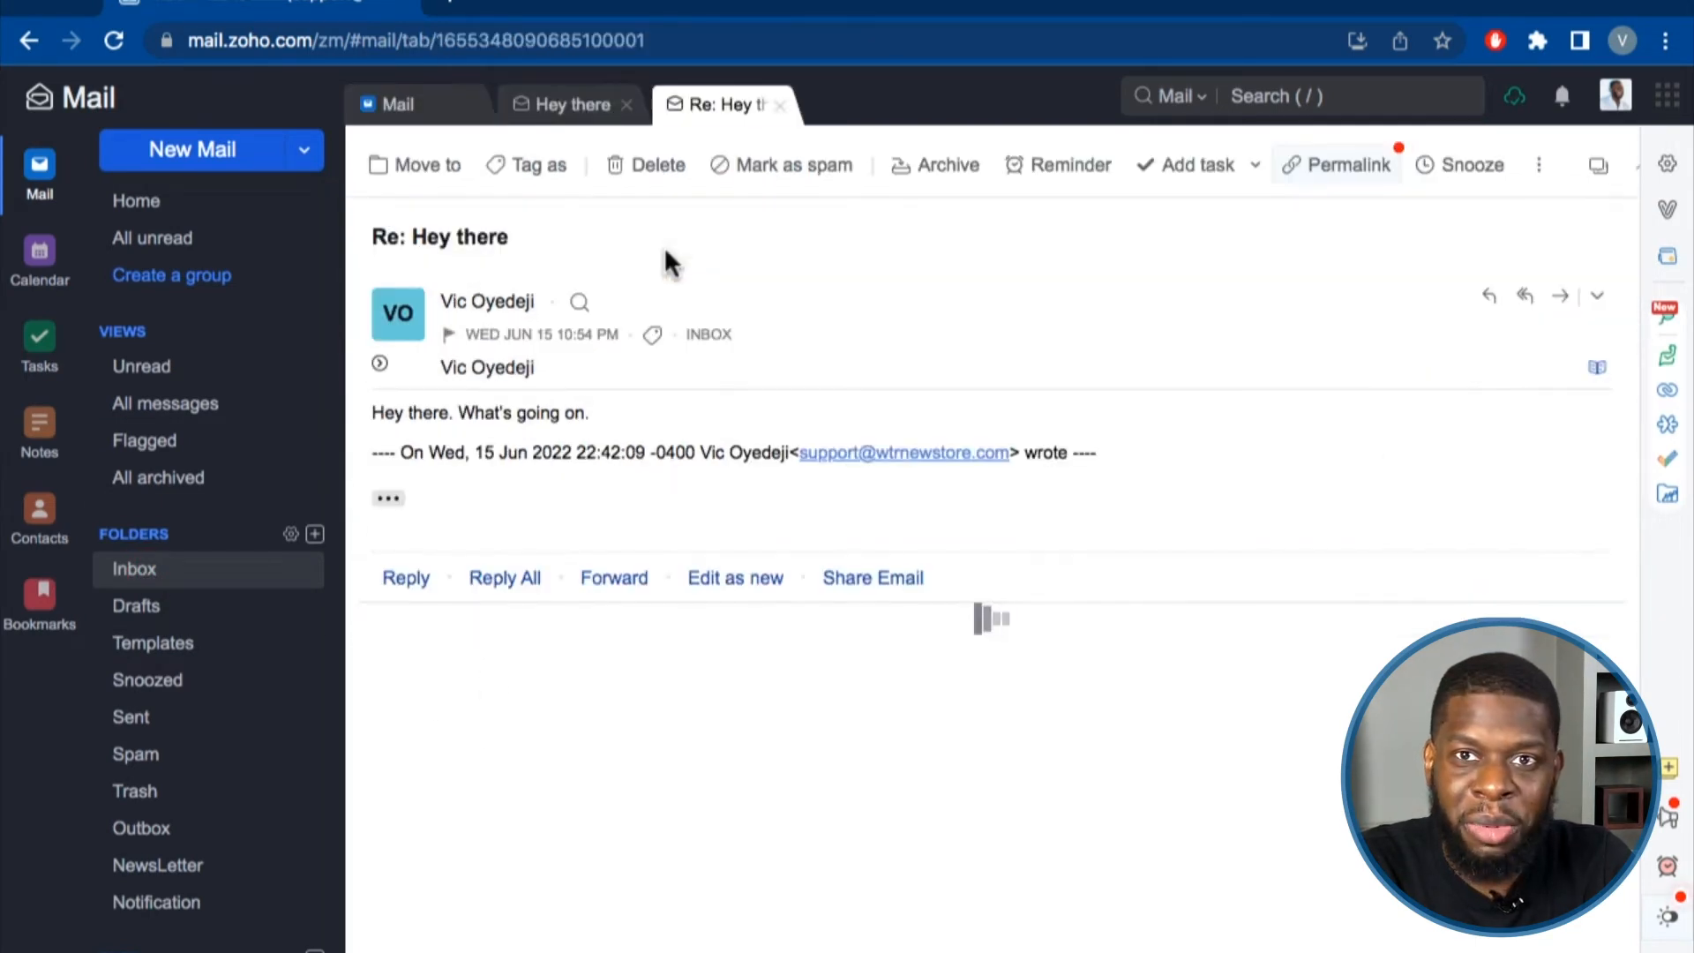
pyautogui.click(439, 122)
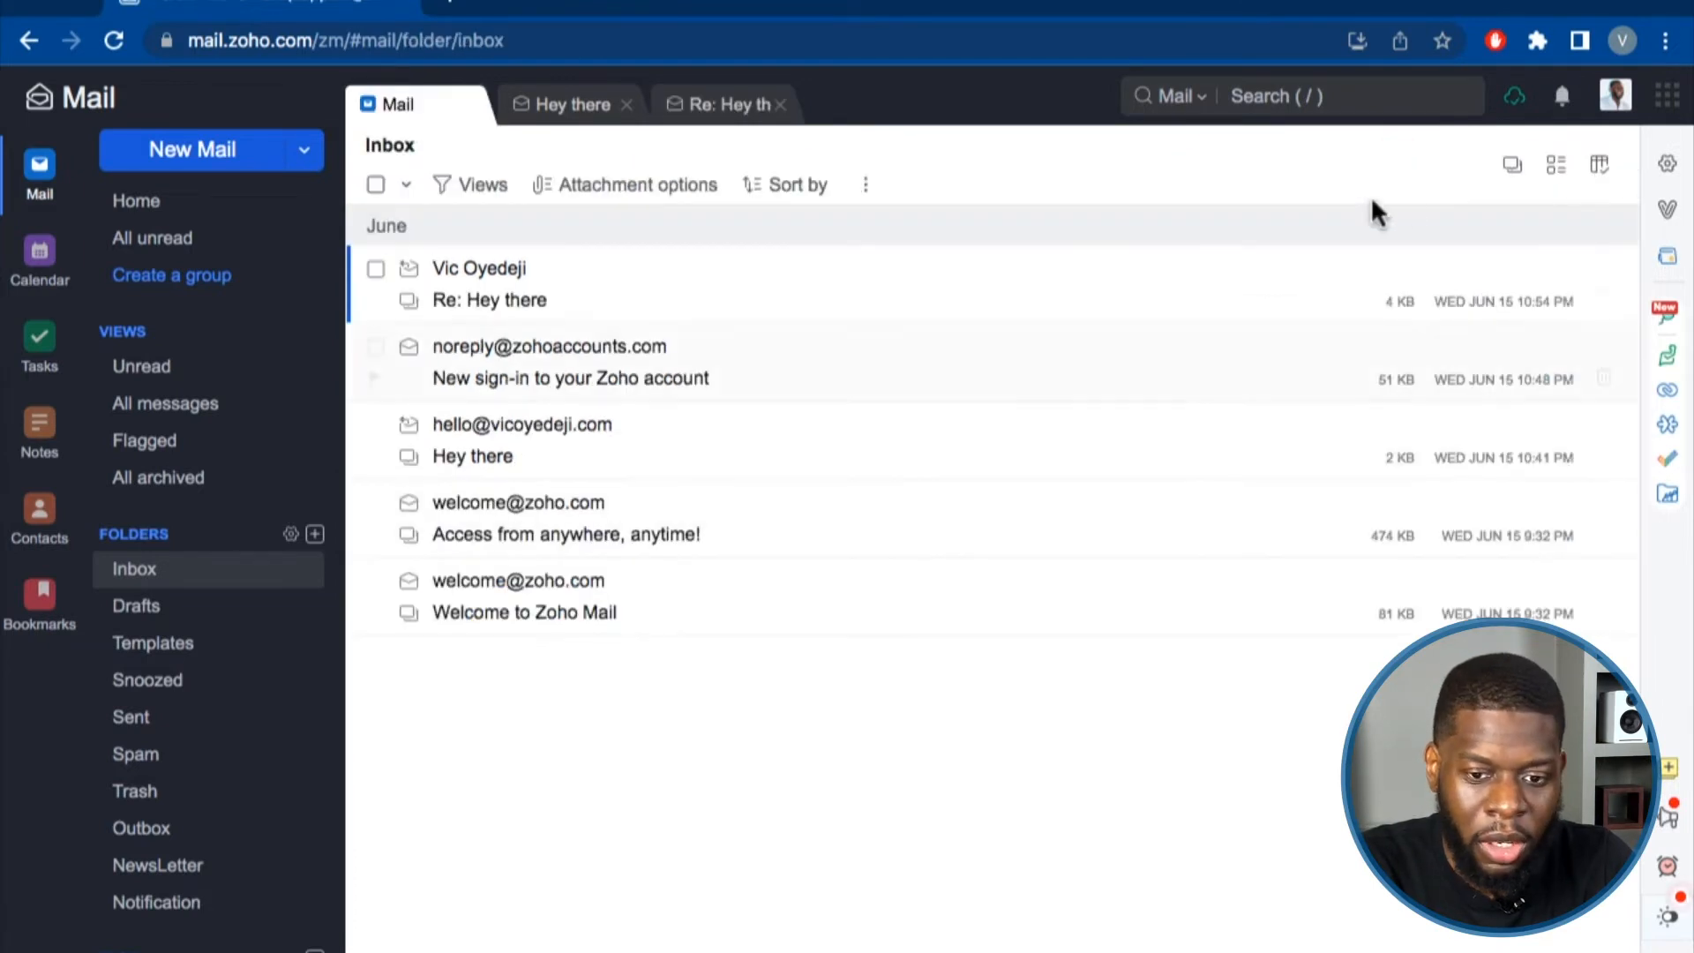
# Browse folder settings, cancel a new folder, and close the Hey there and Re: Hey there tabs.
pyautogui.click(1668, 166)
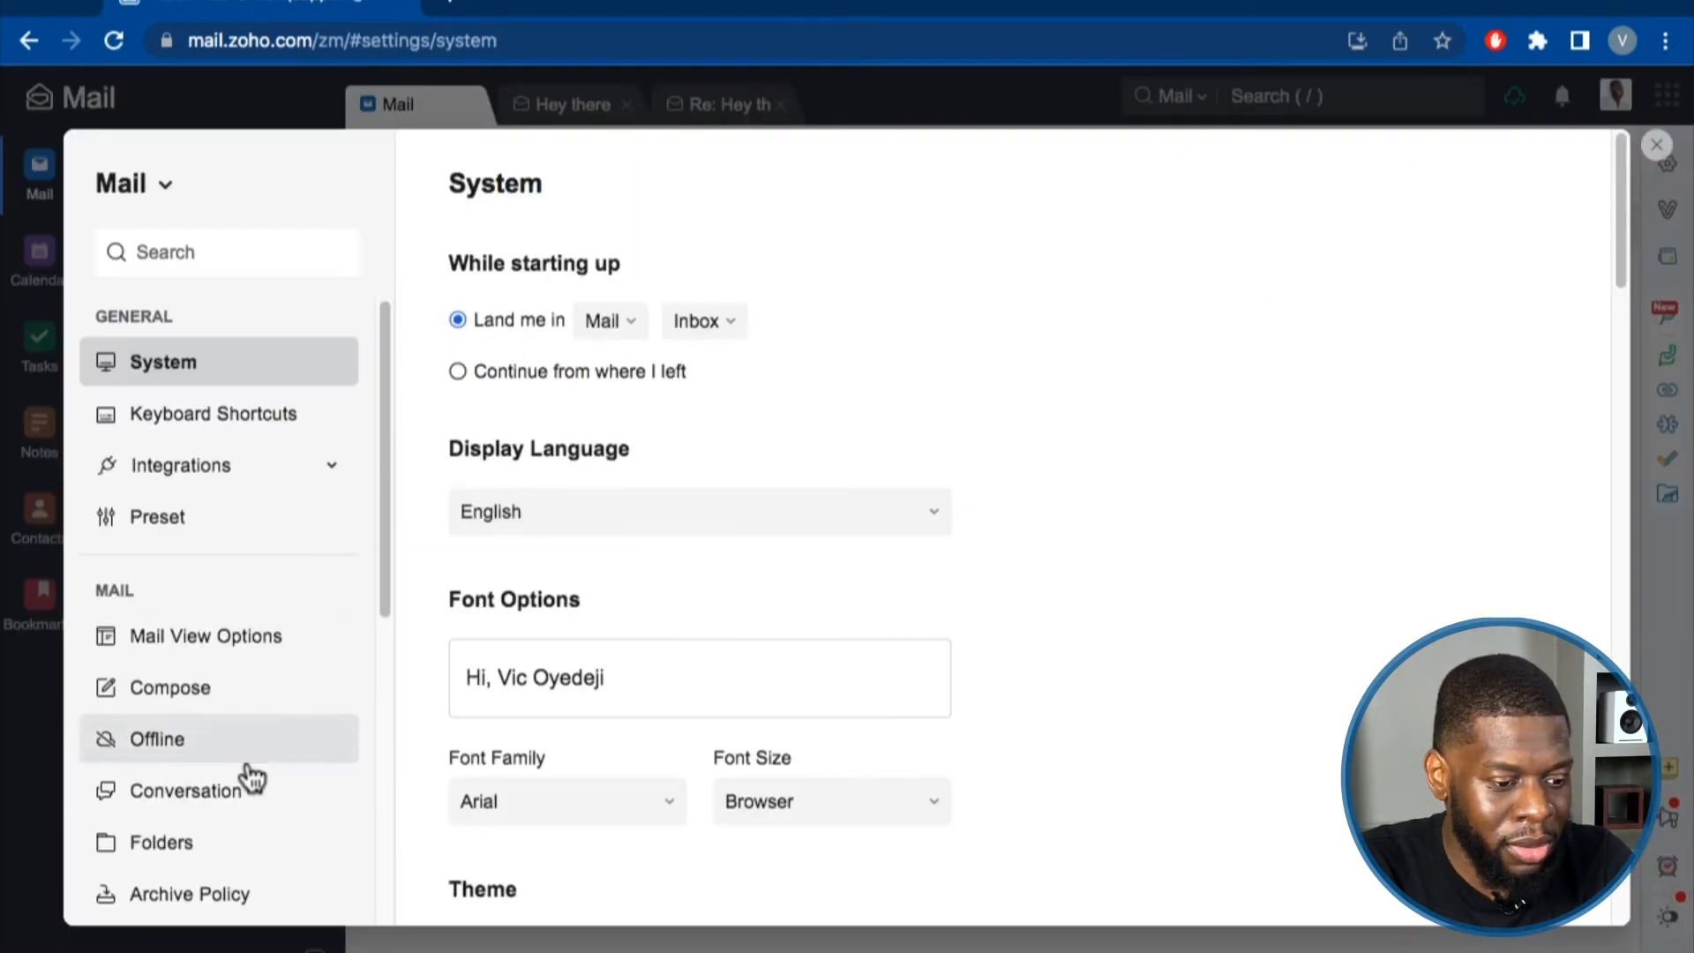
pyautogui.click(220, 834)
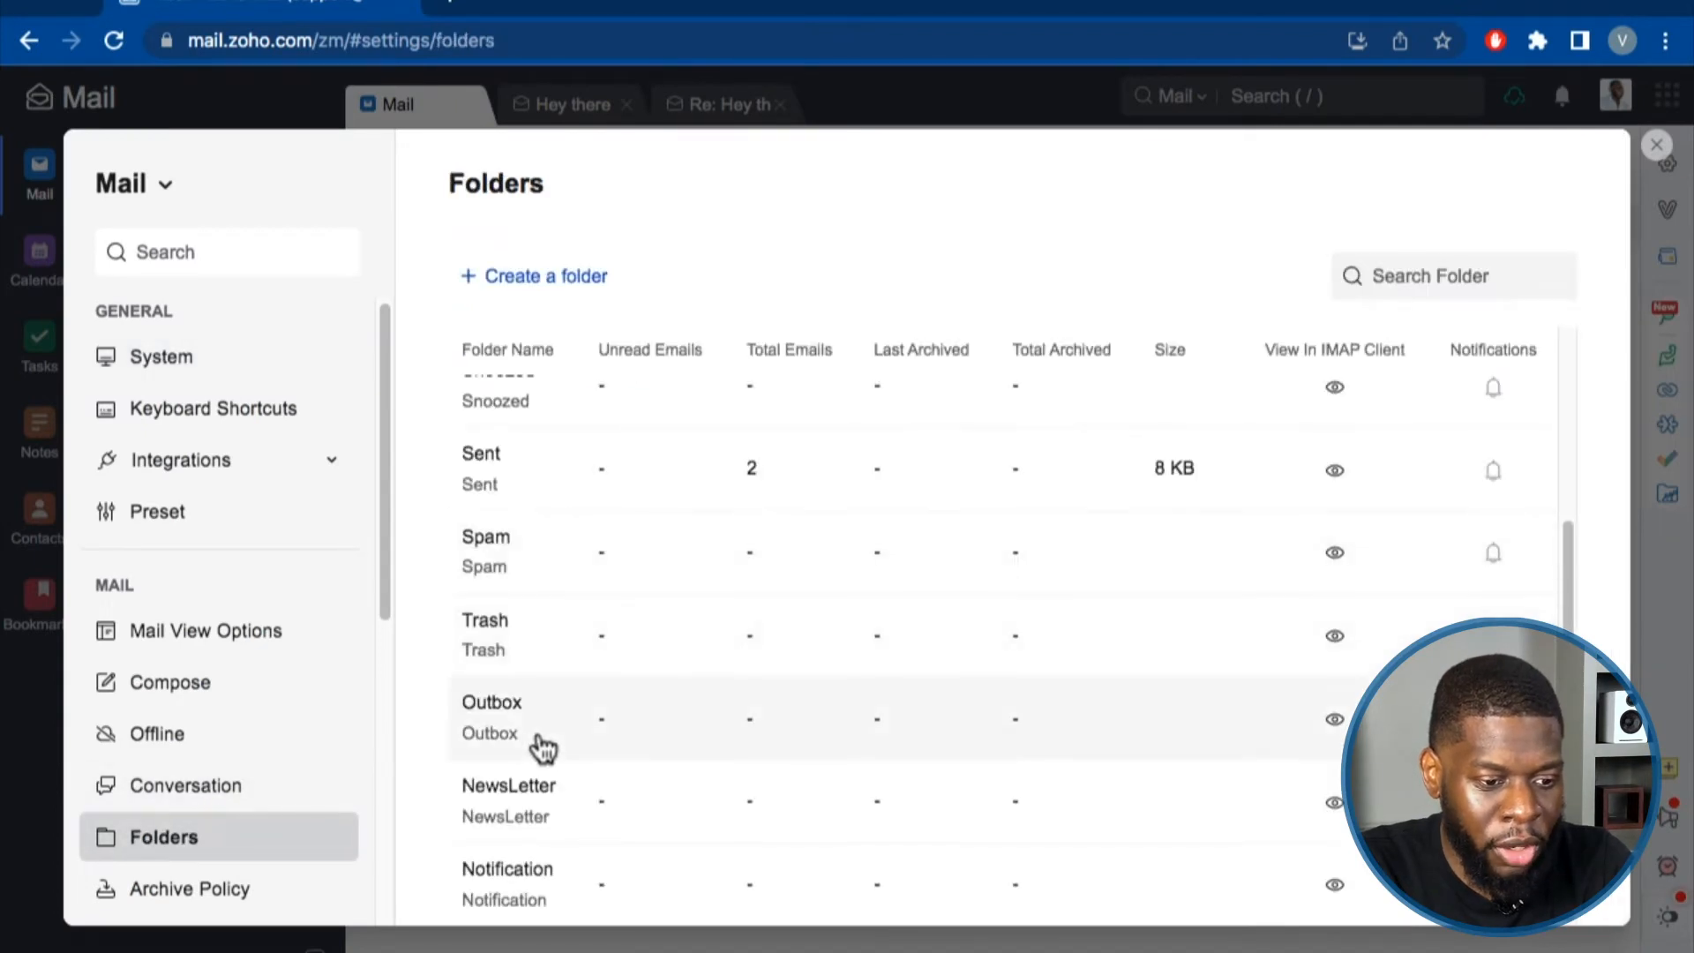
pyautogui.scroll(3, 520, 487)
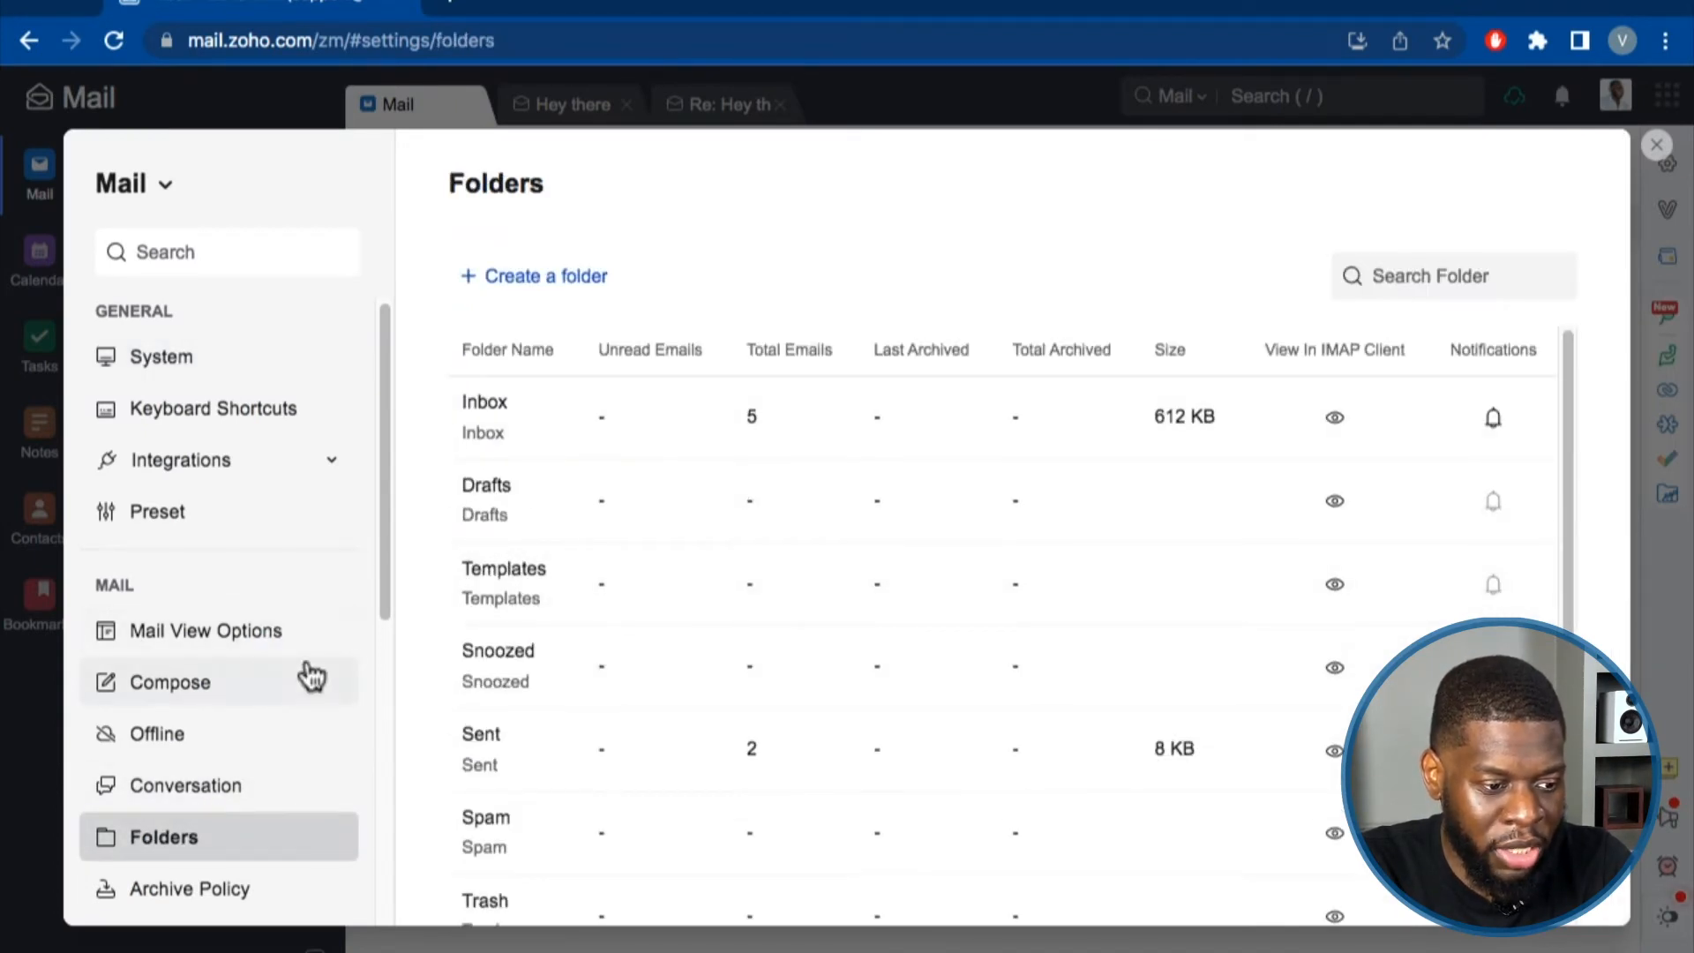
pyautogui.click(1655, 145)
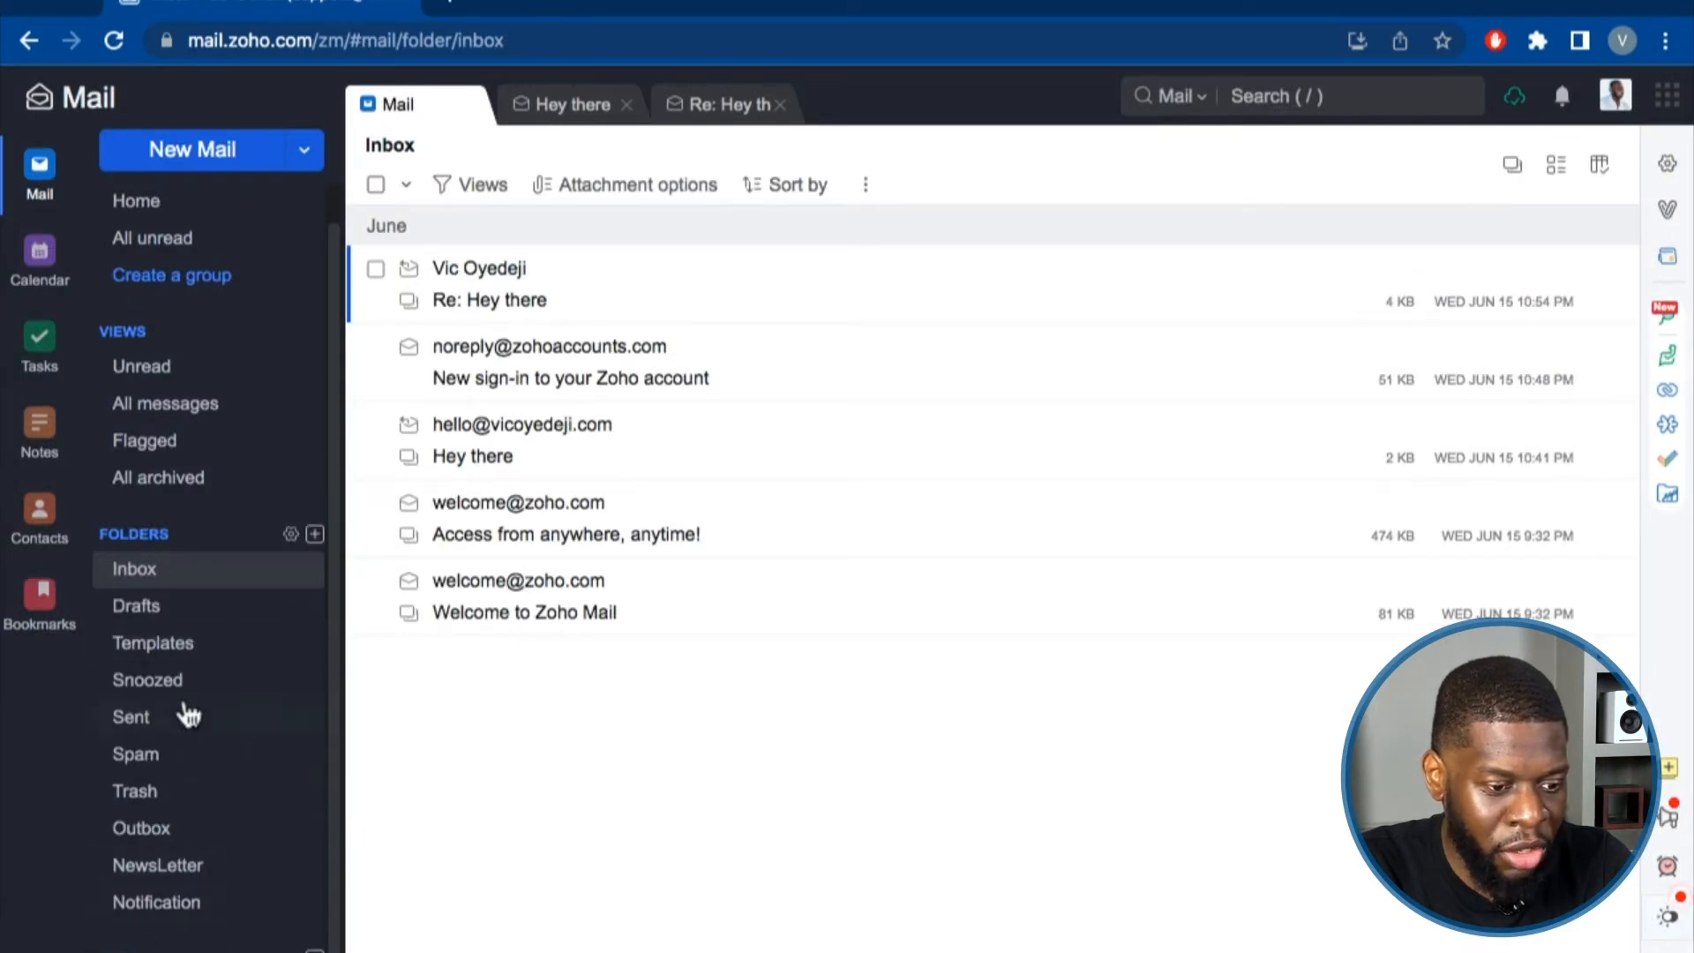
pyautogui.click(315, 535)
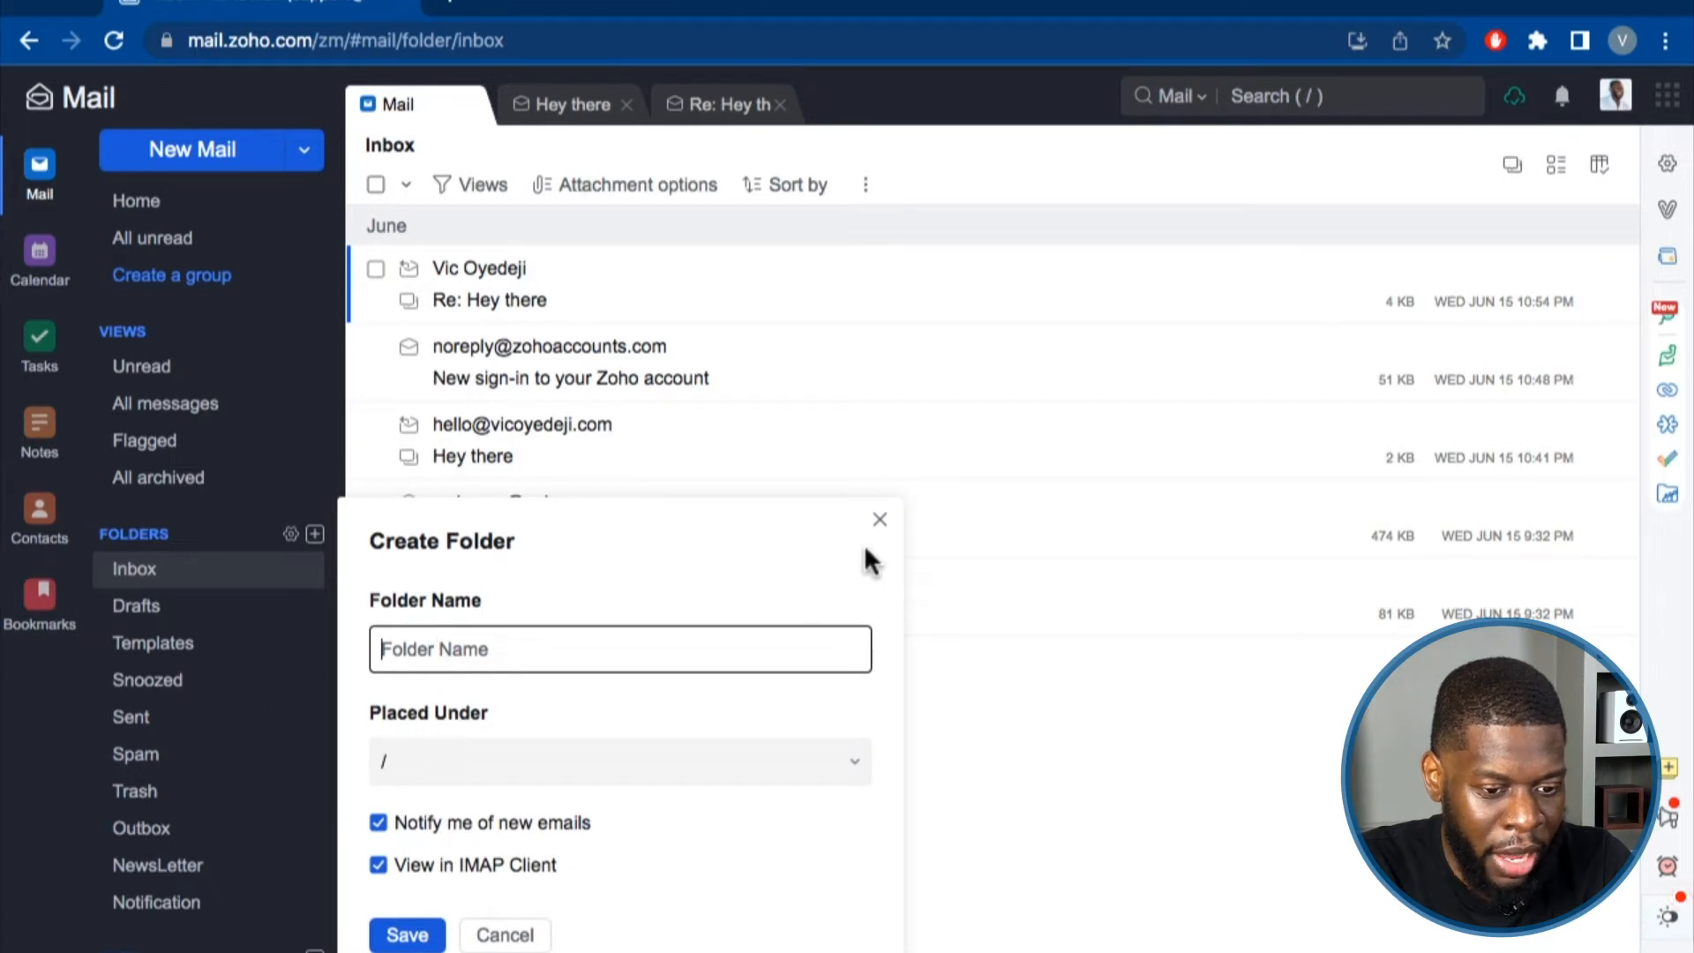
pyautogui.click(878, 522)
pyautogui.click(627, 106)
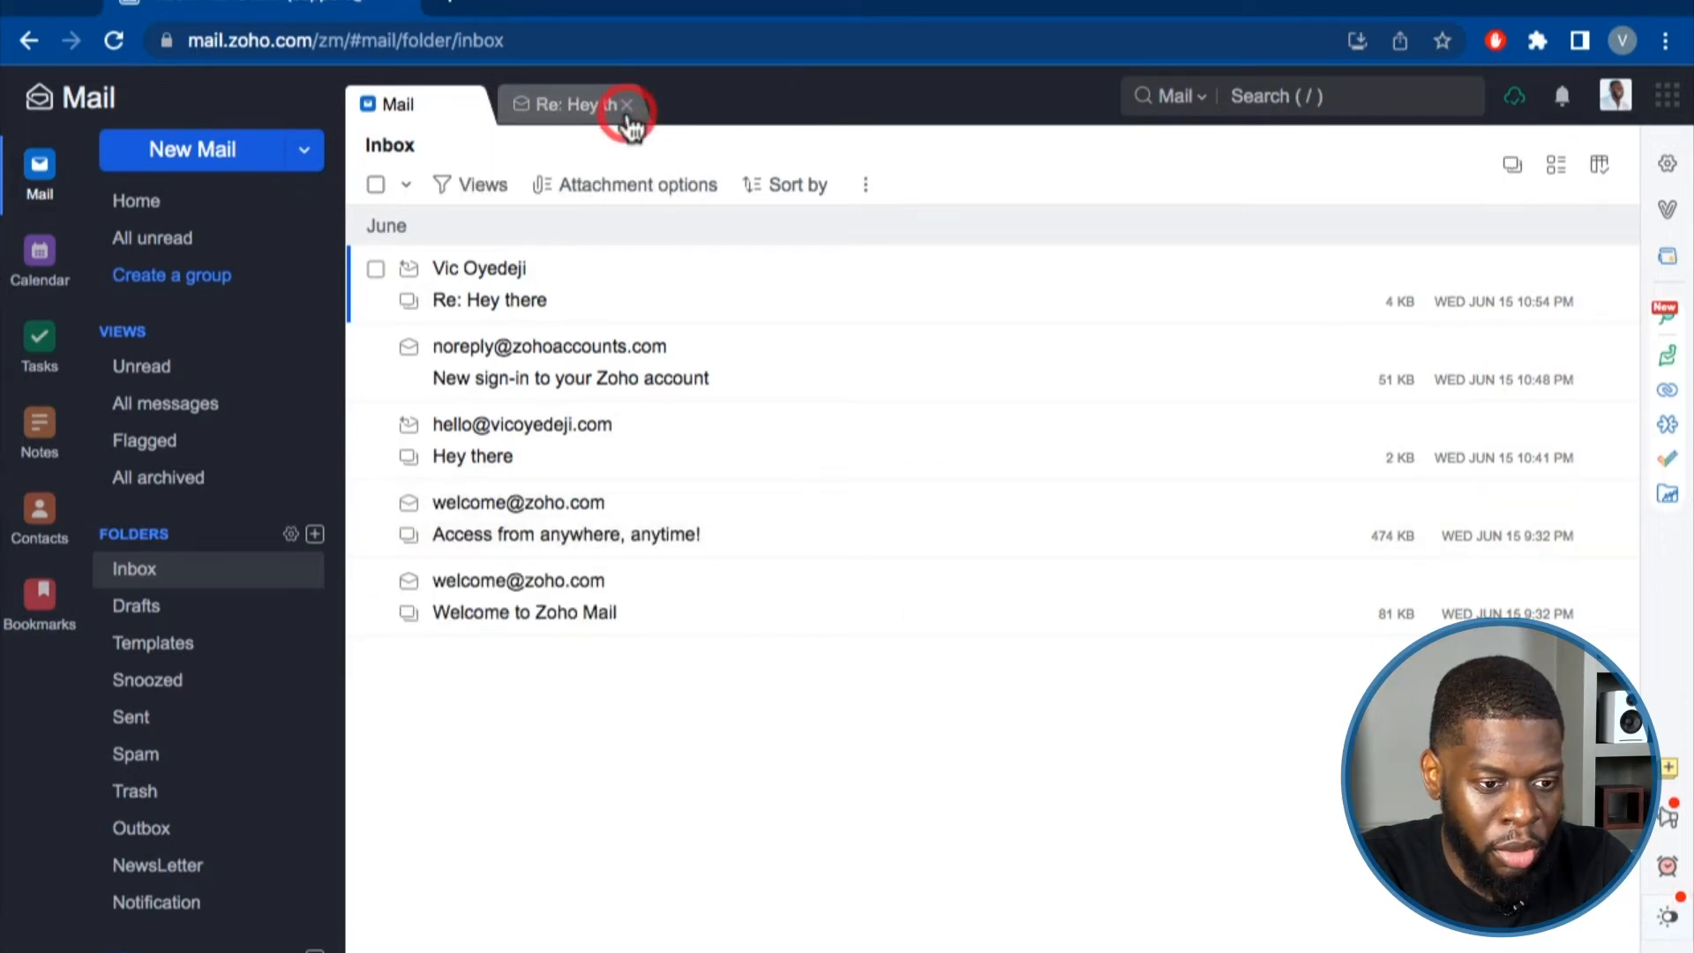
pyautogui.click(1666, 163)
# Move from the Archive Policy settings to the Filters page listing Notification and NewsLetter.
pyautogui.click(213, 825)
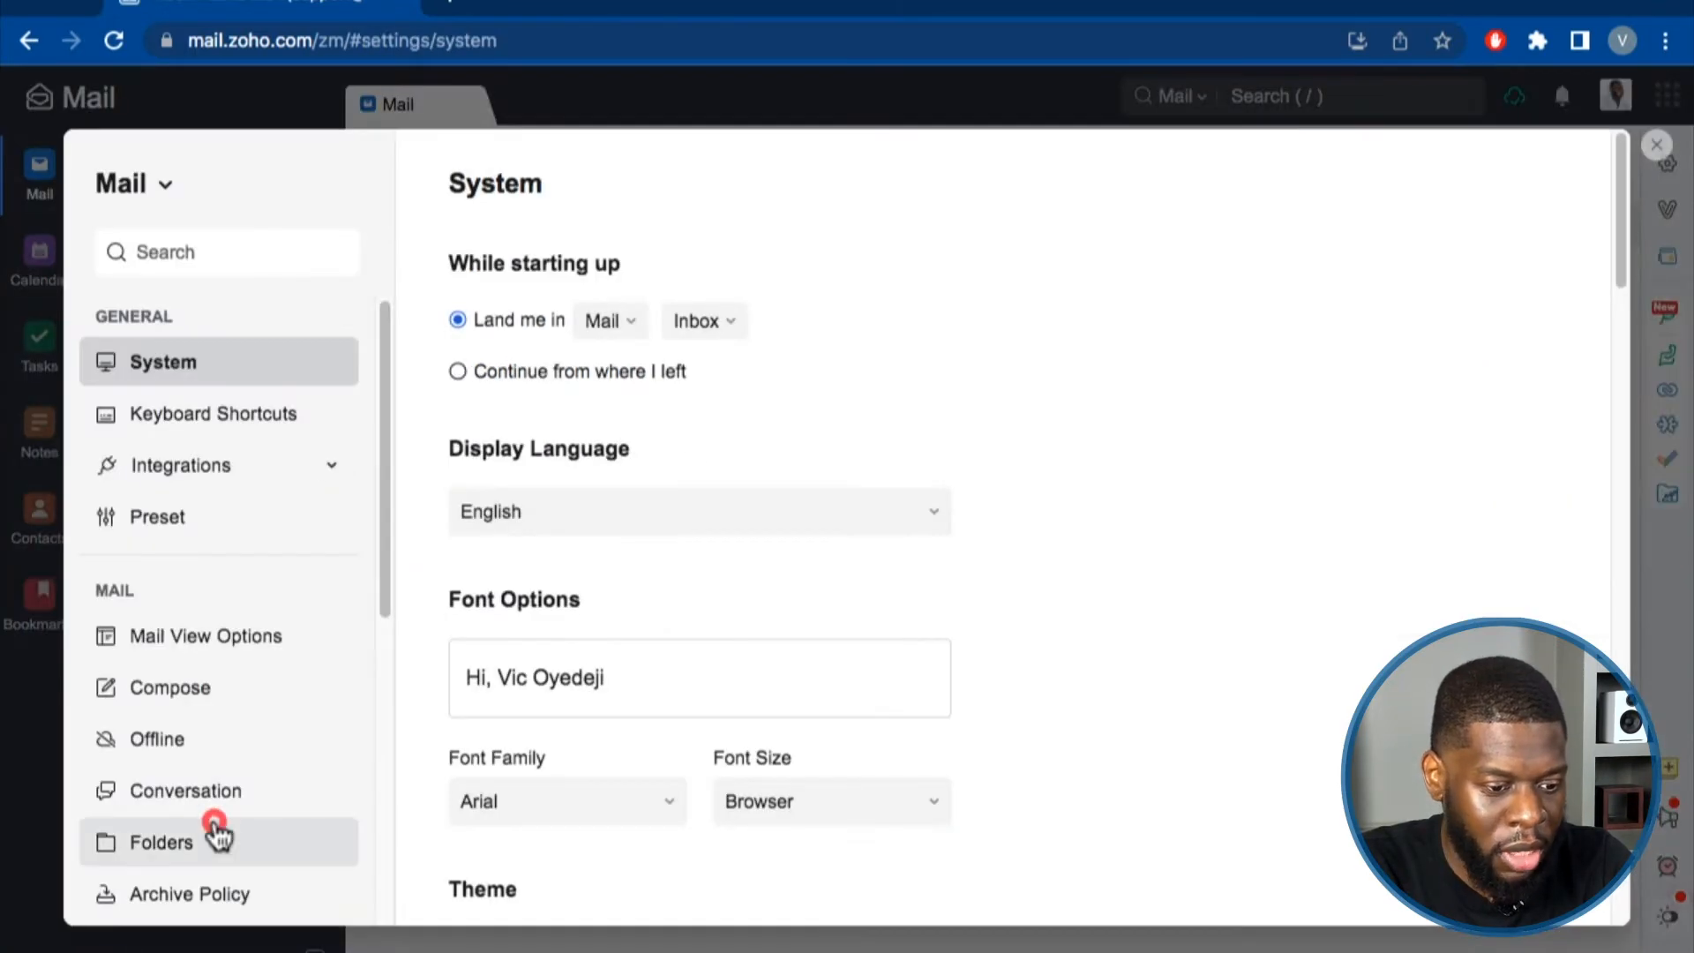
pyautogui.scroll(-3, 628, 602)
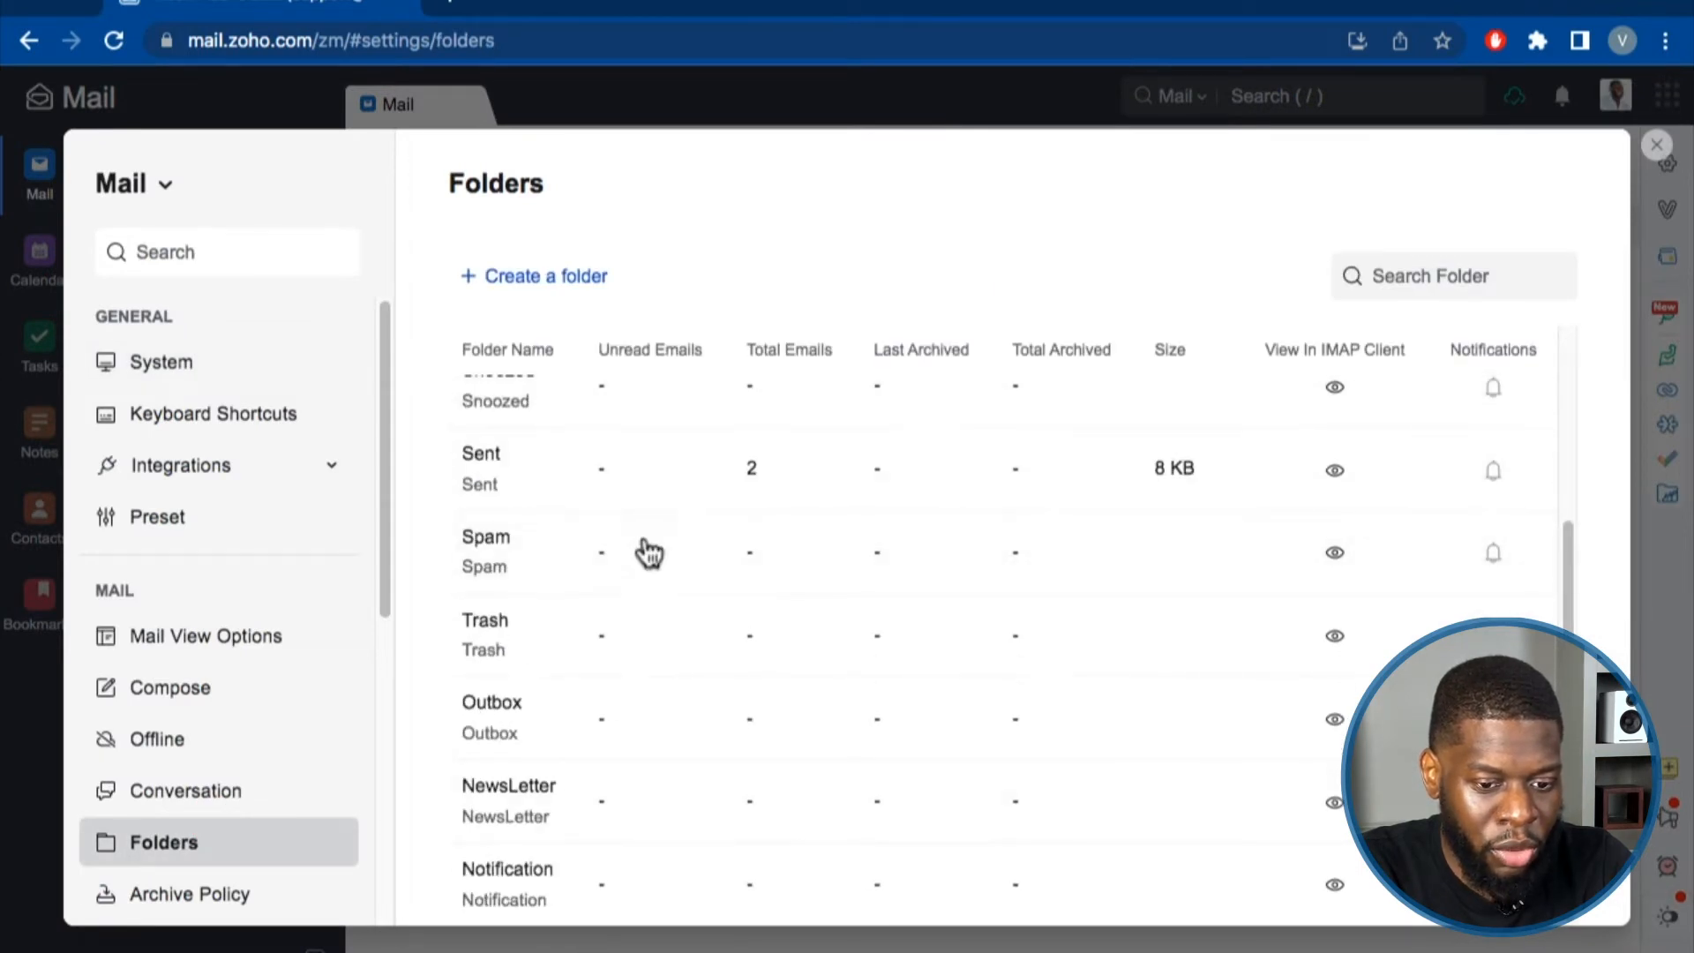
pyautogui.click(196, 886)
pyautogui.scroll(-3, 238, 758)
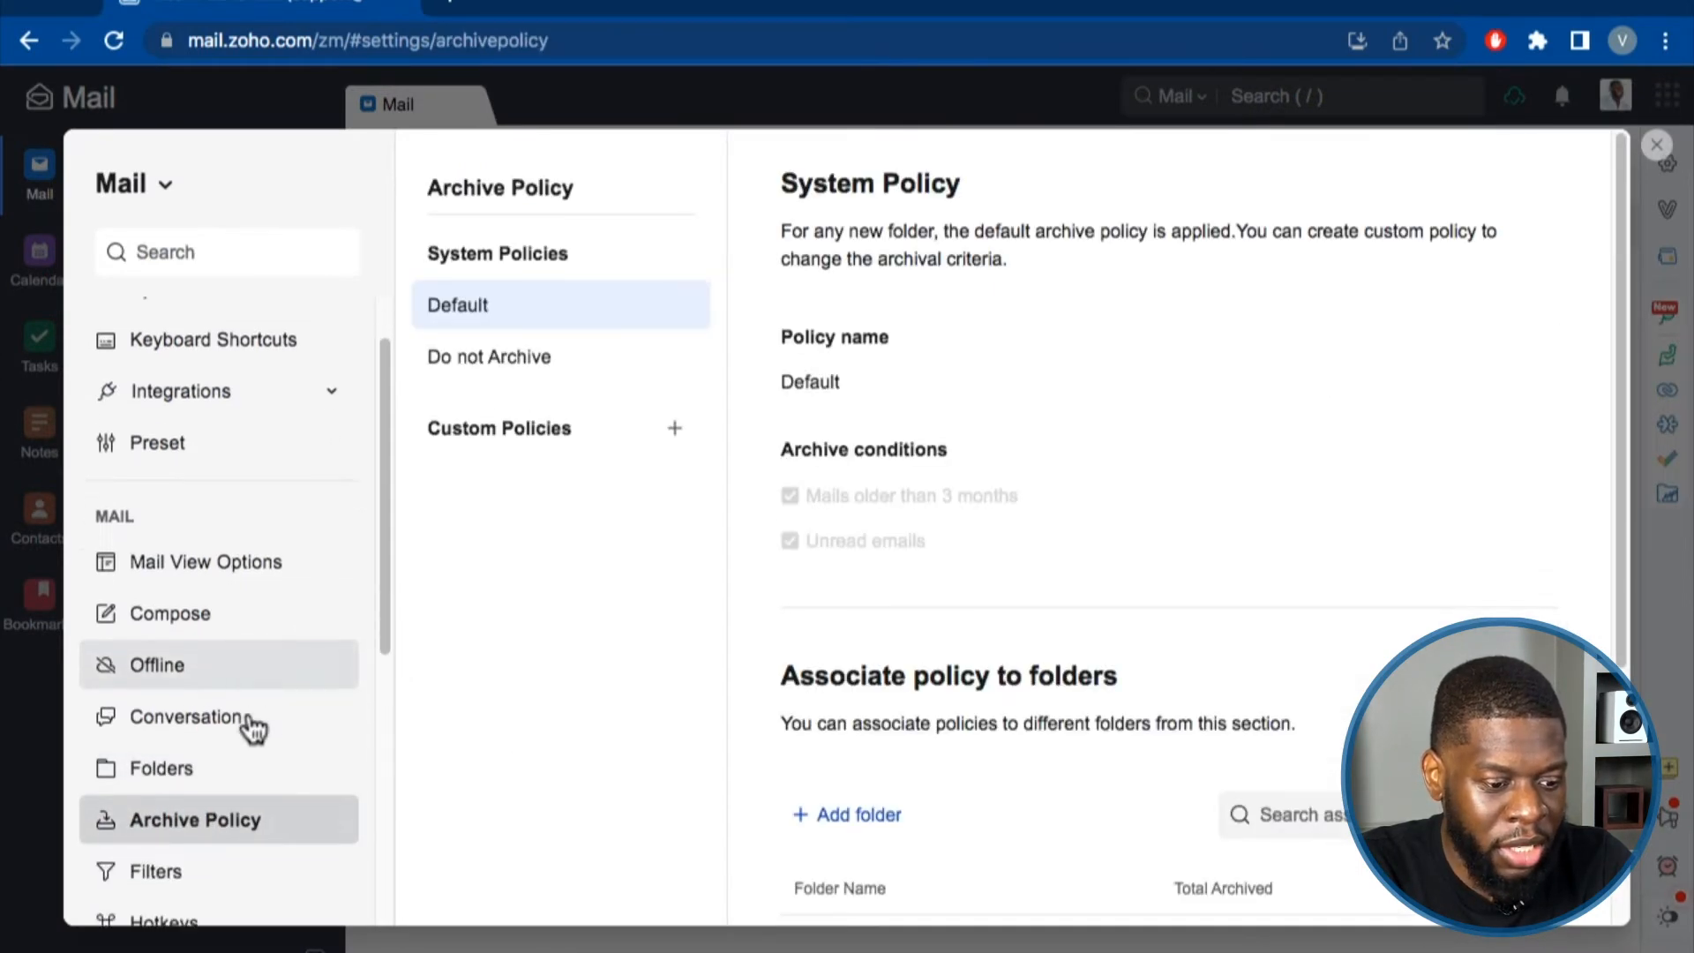
pyautogui.scroll(-4, 930, 552)
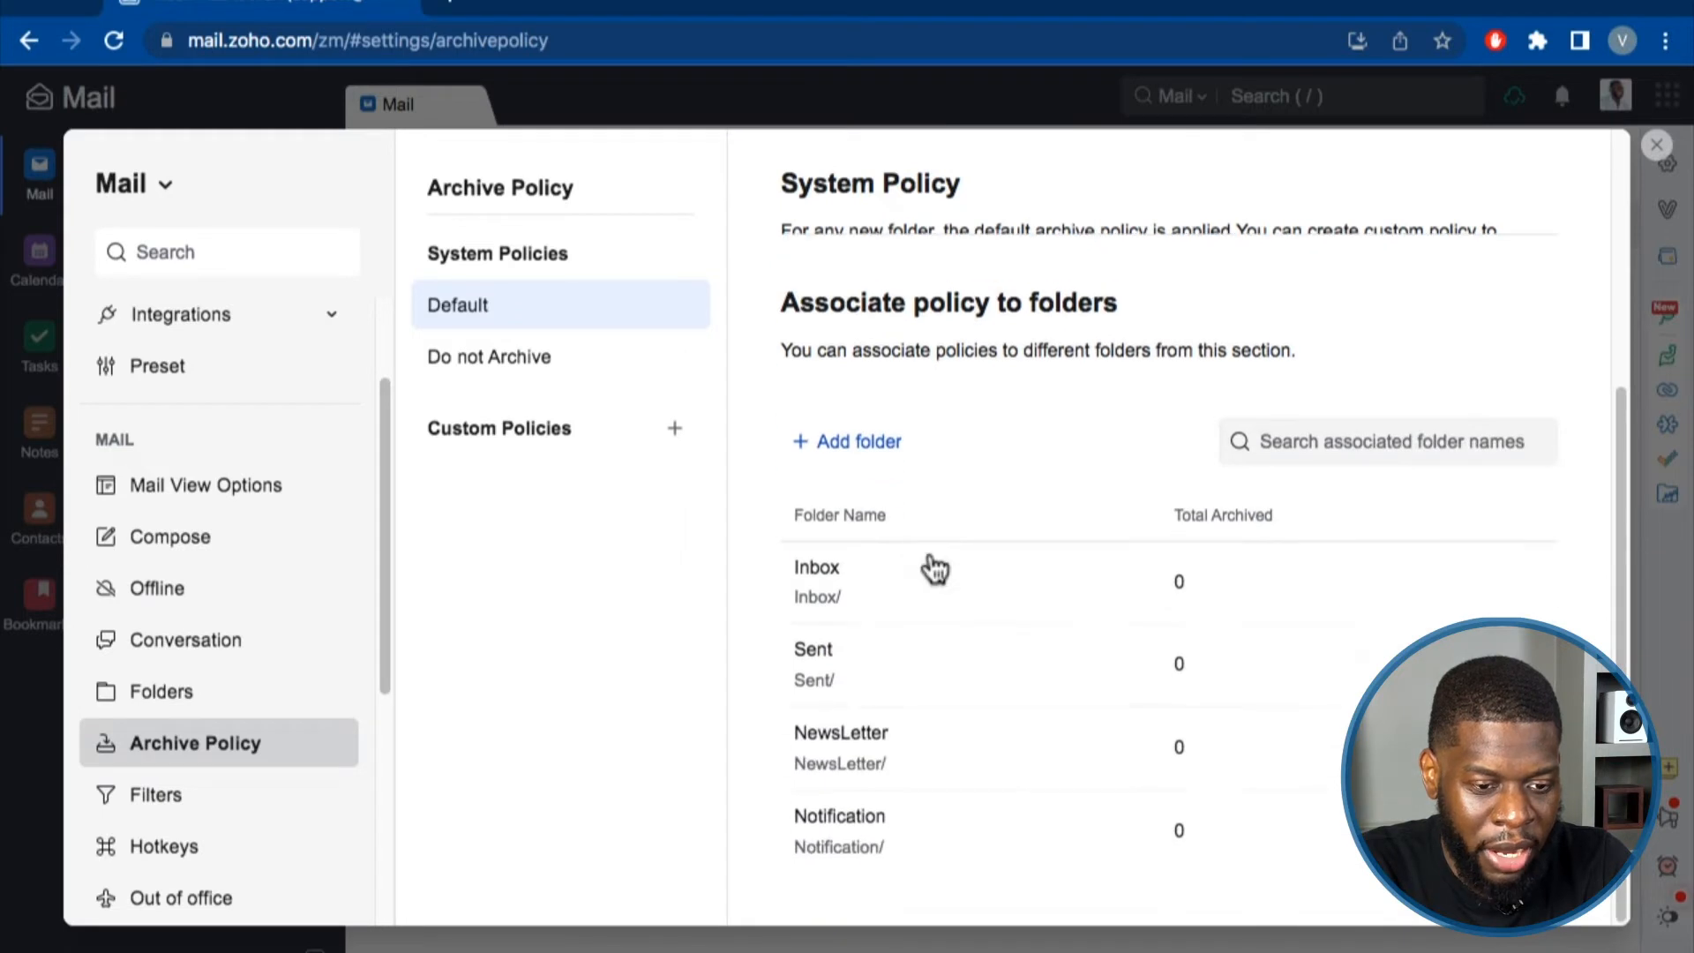
pyautogui.scroll(5, 930, 565)
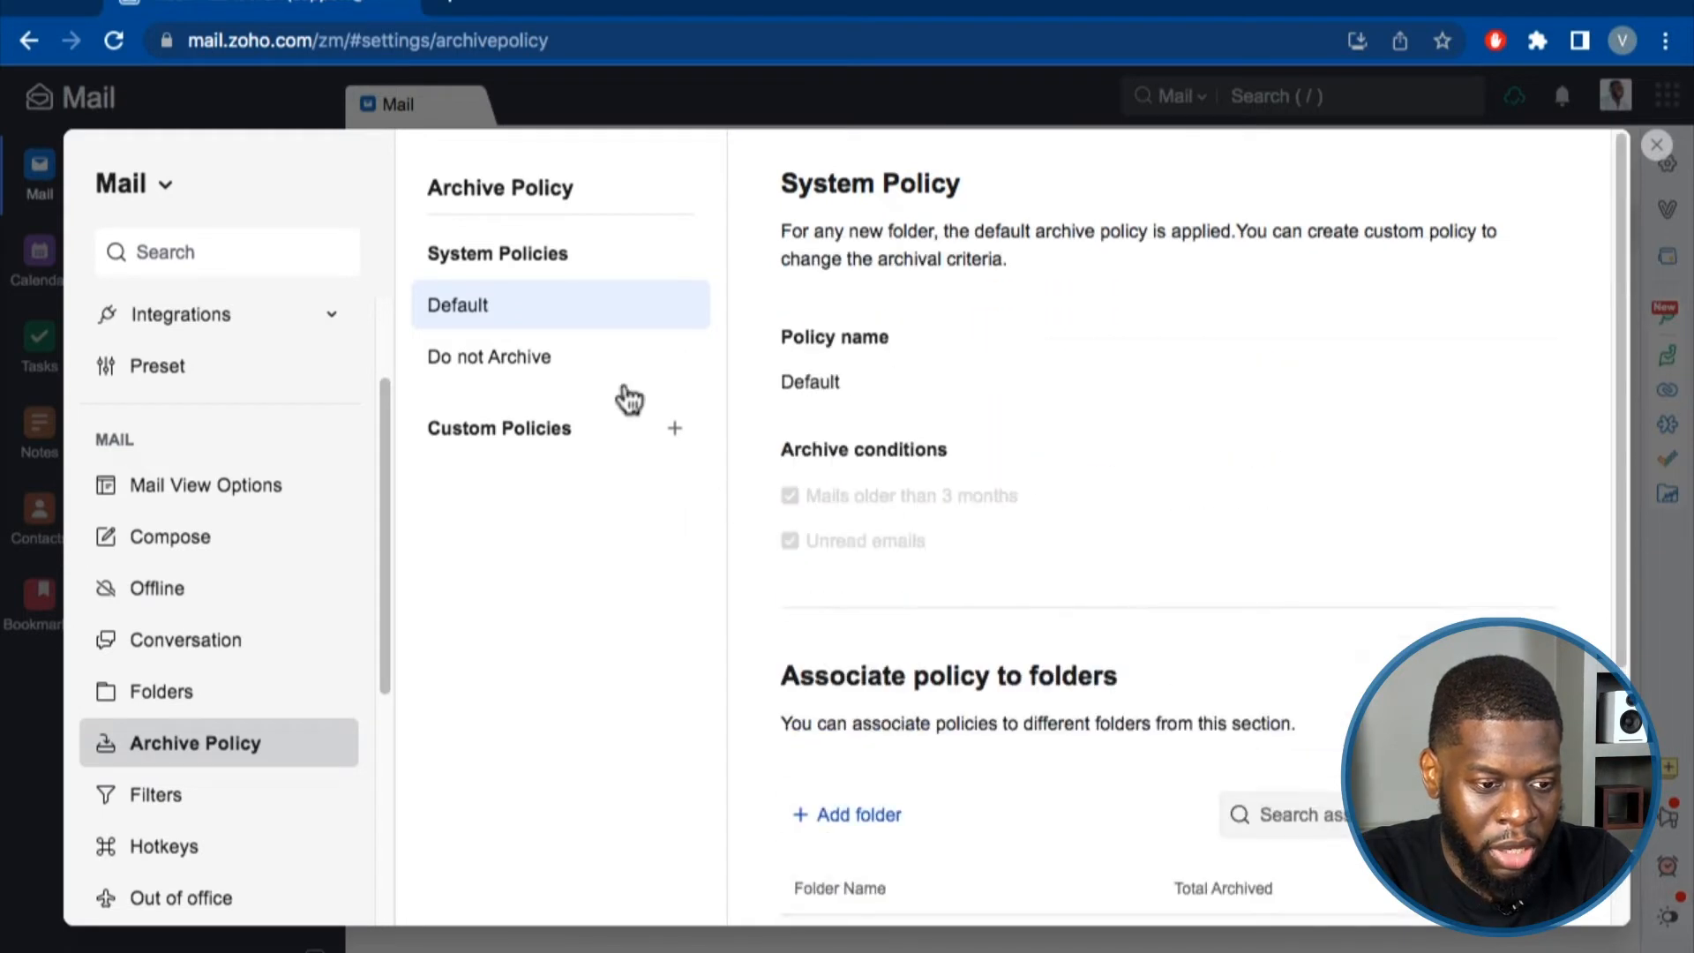
pyautogui.click(208, 783)
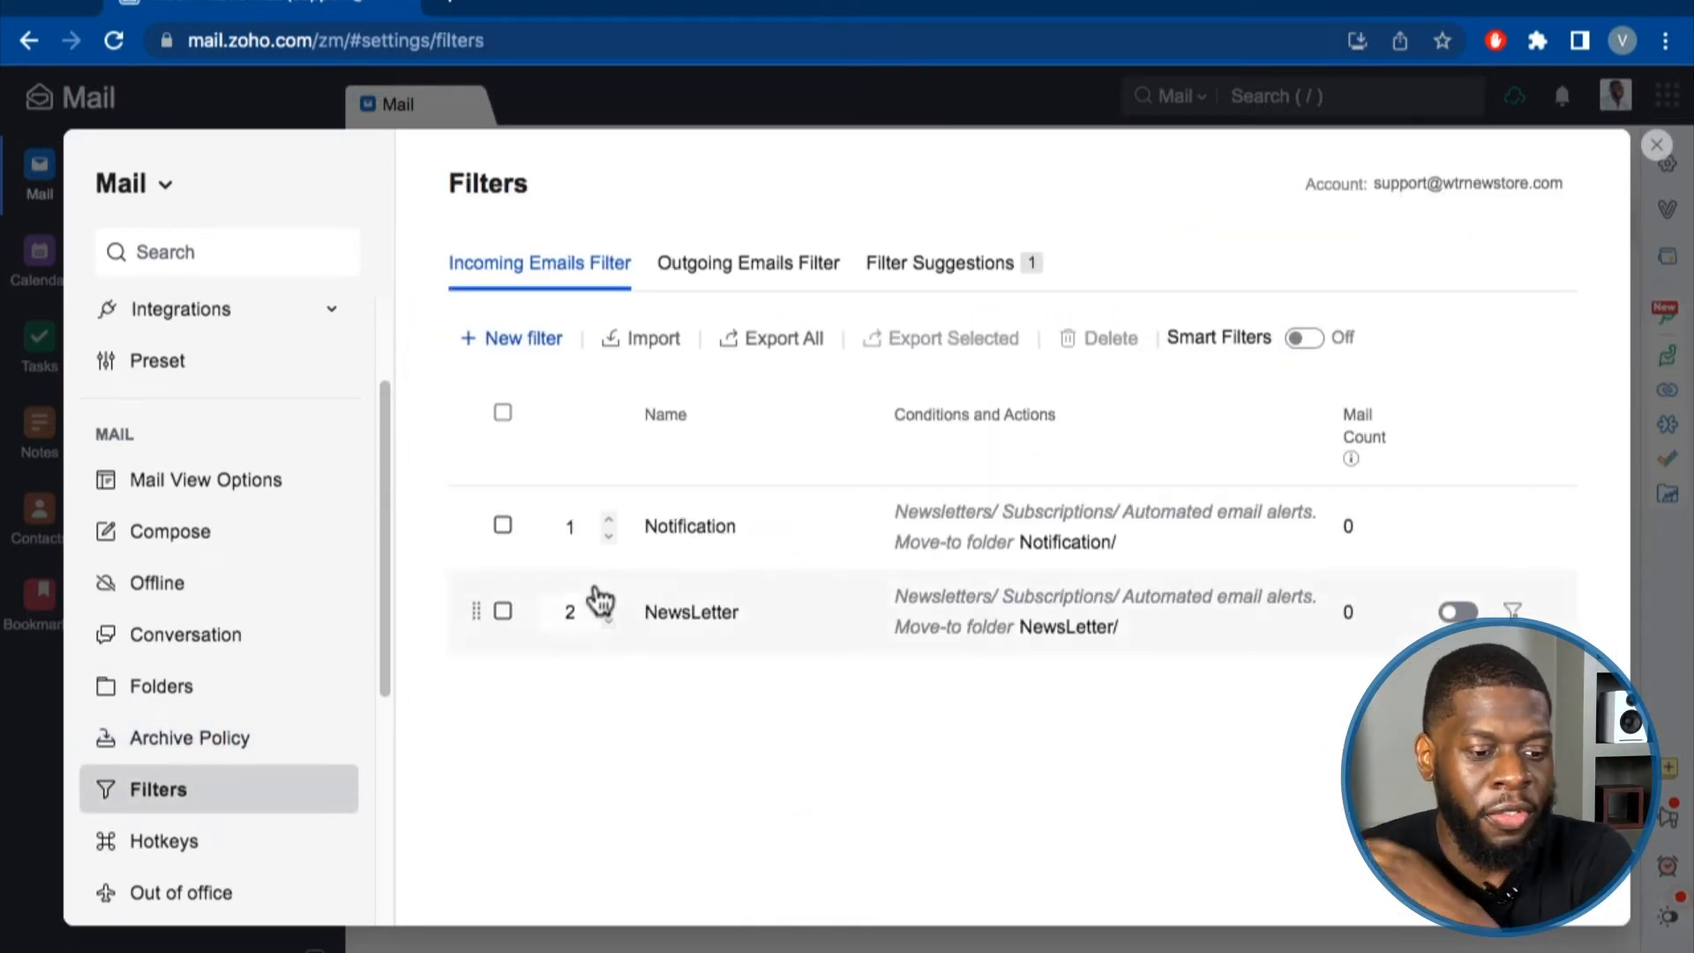
# Re-save the Notification filter, toggle its status switch, and close Settings.
pyautogui.click(505, 526)
pyautogui.click(503, 611)
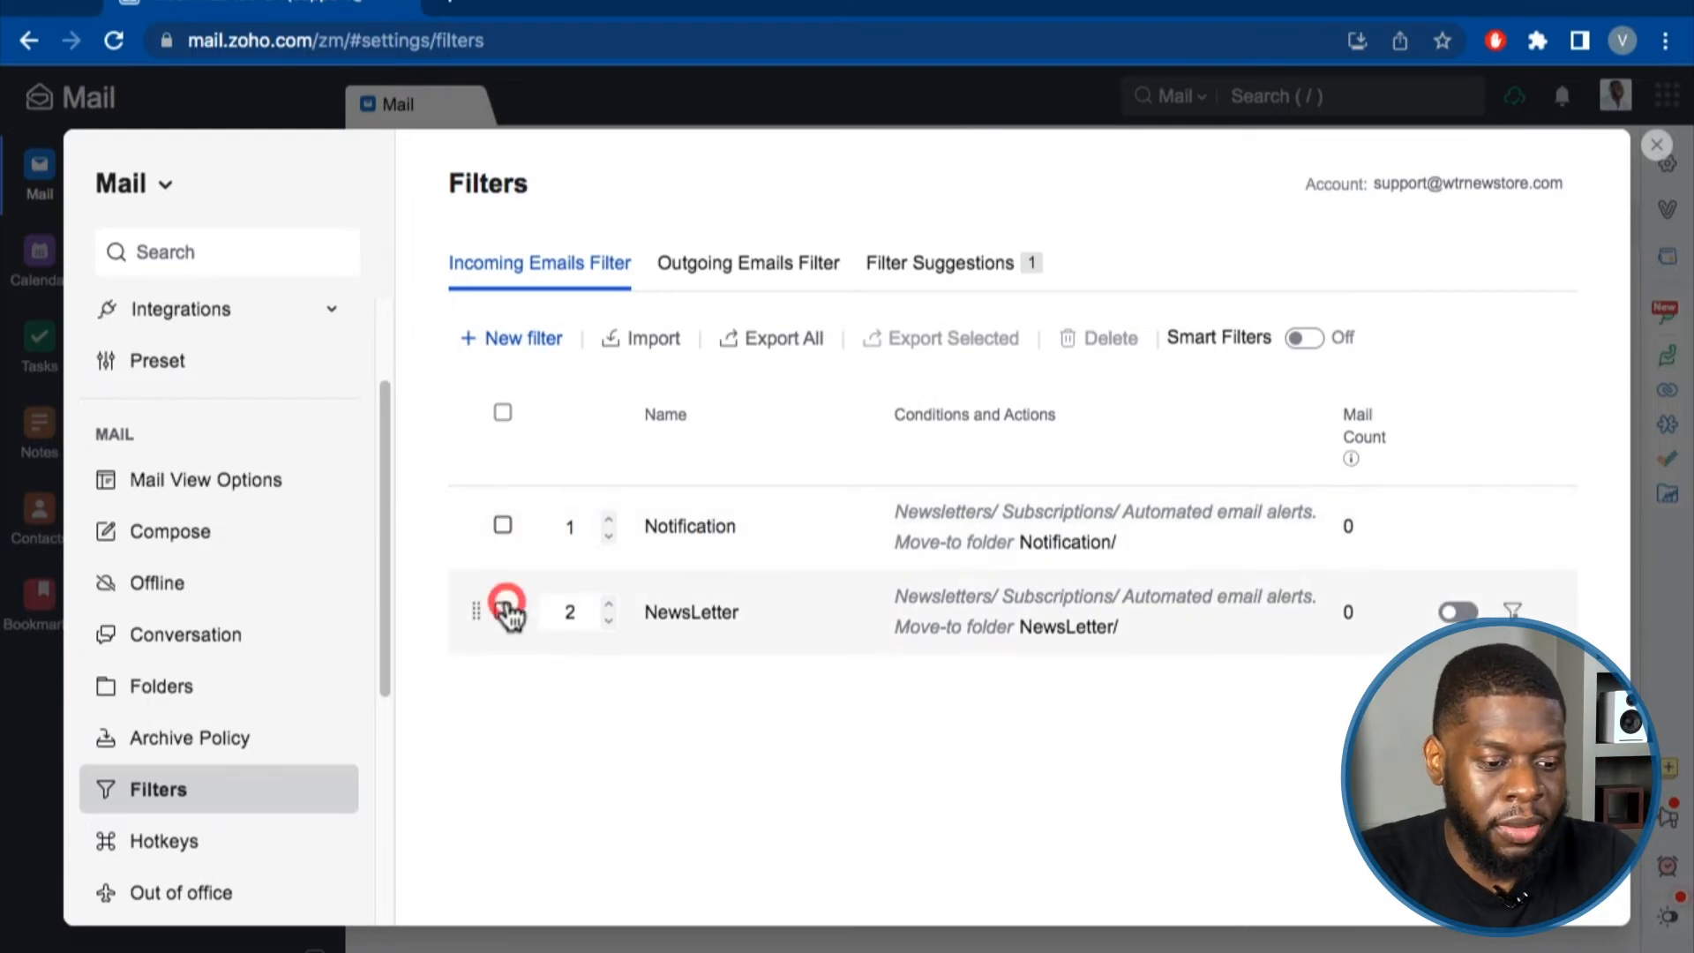
pyautogui.click(496, 520)
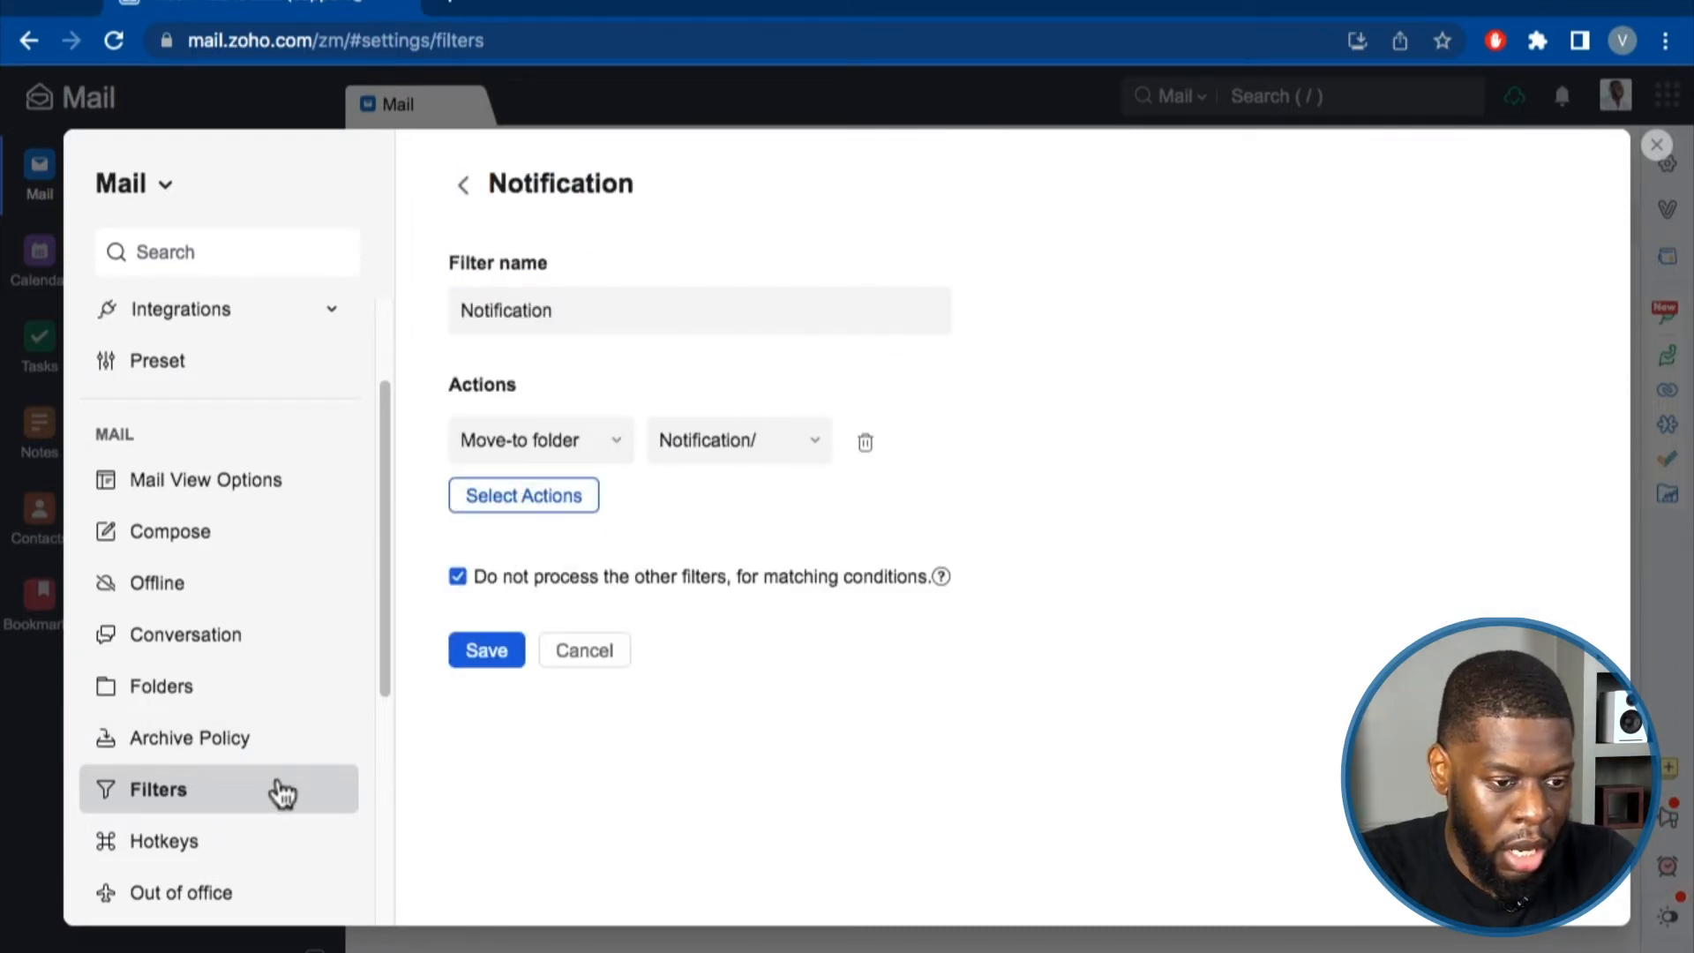
pyautogui.click(495, 660)
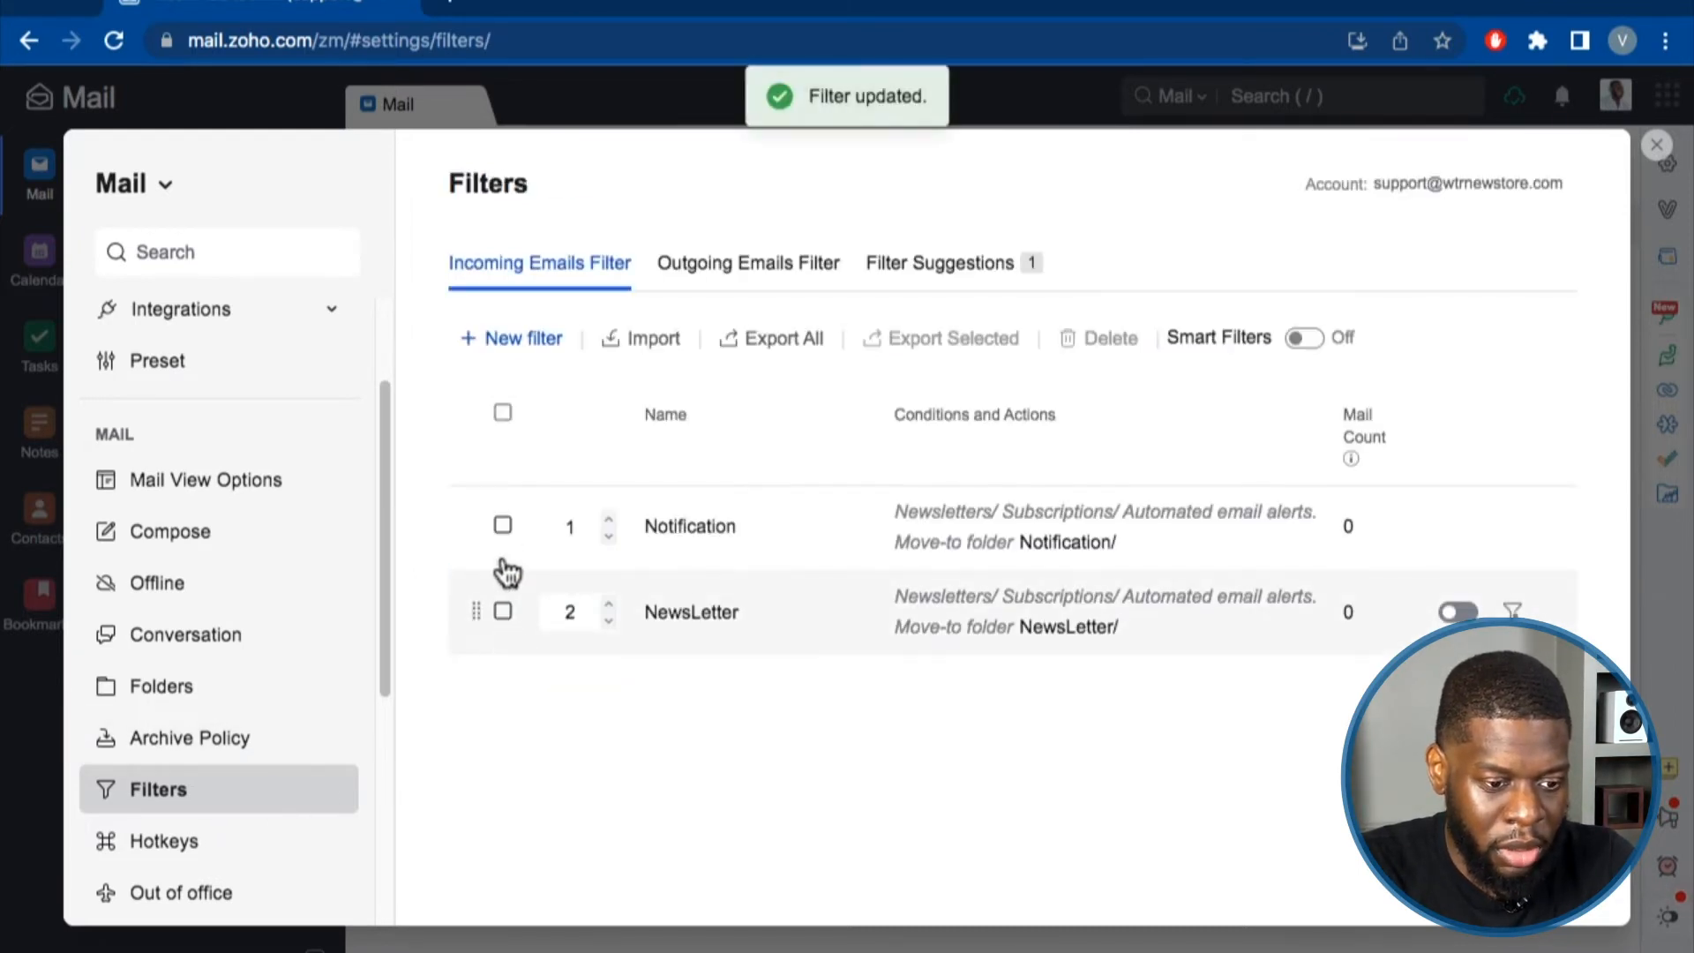
pyautogui.click(502, 527)
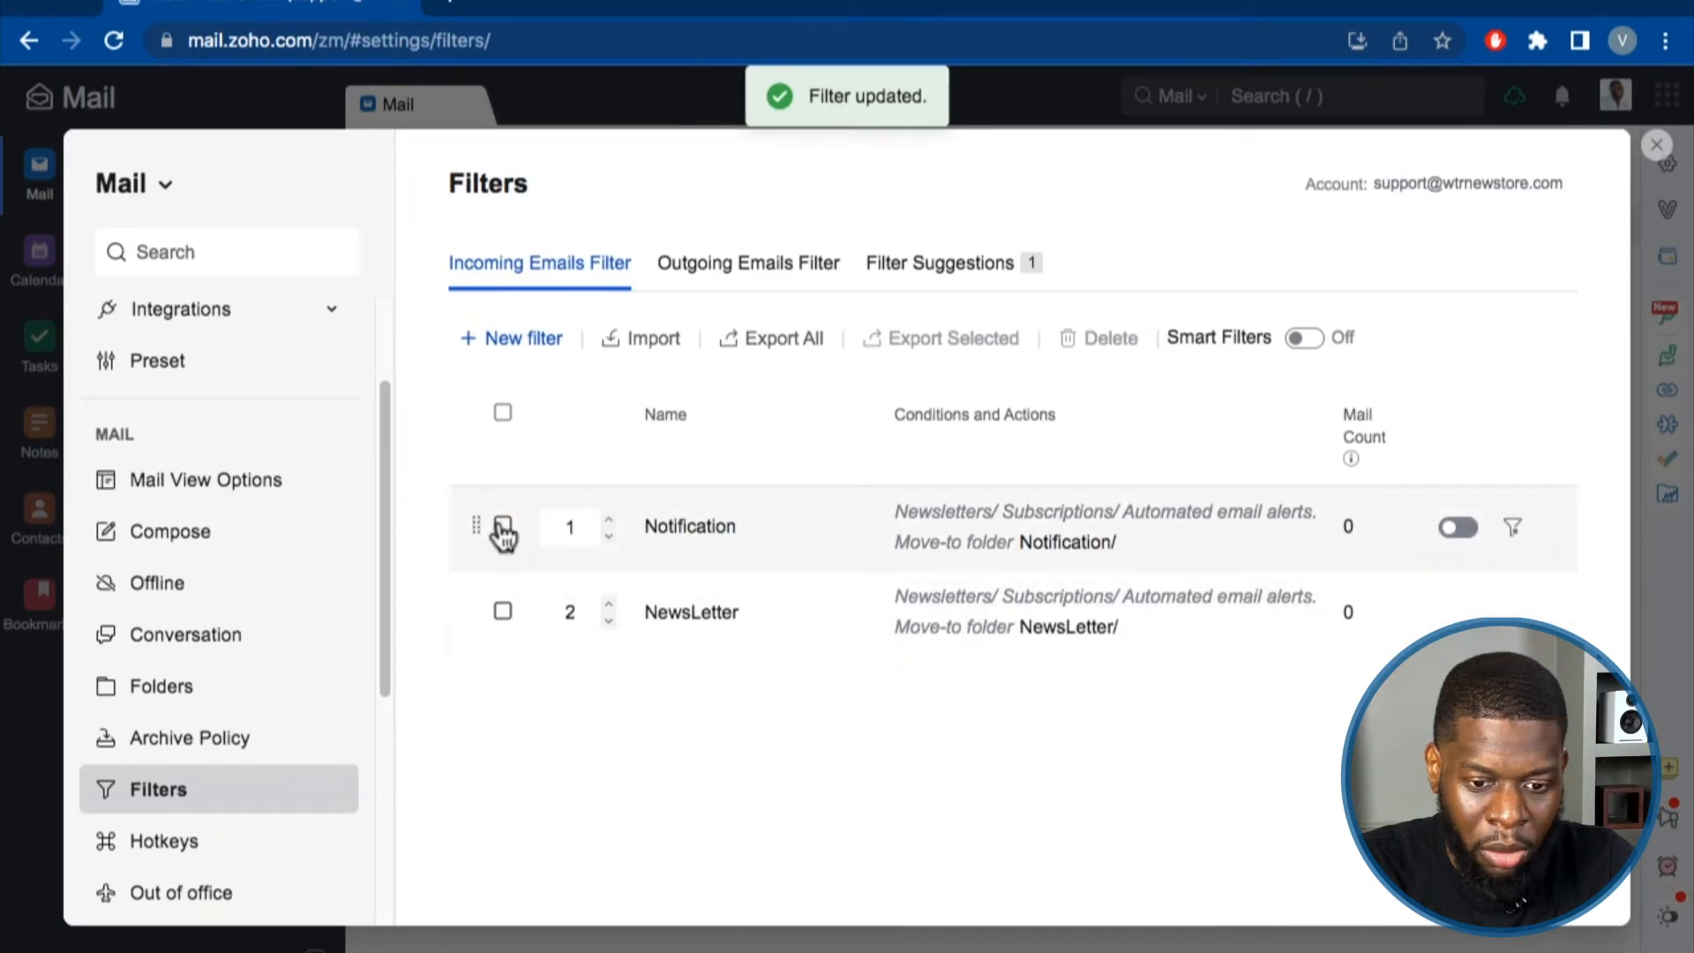
pyautogui.click(1456, 528)
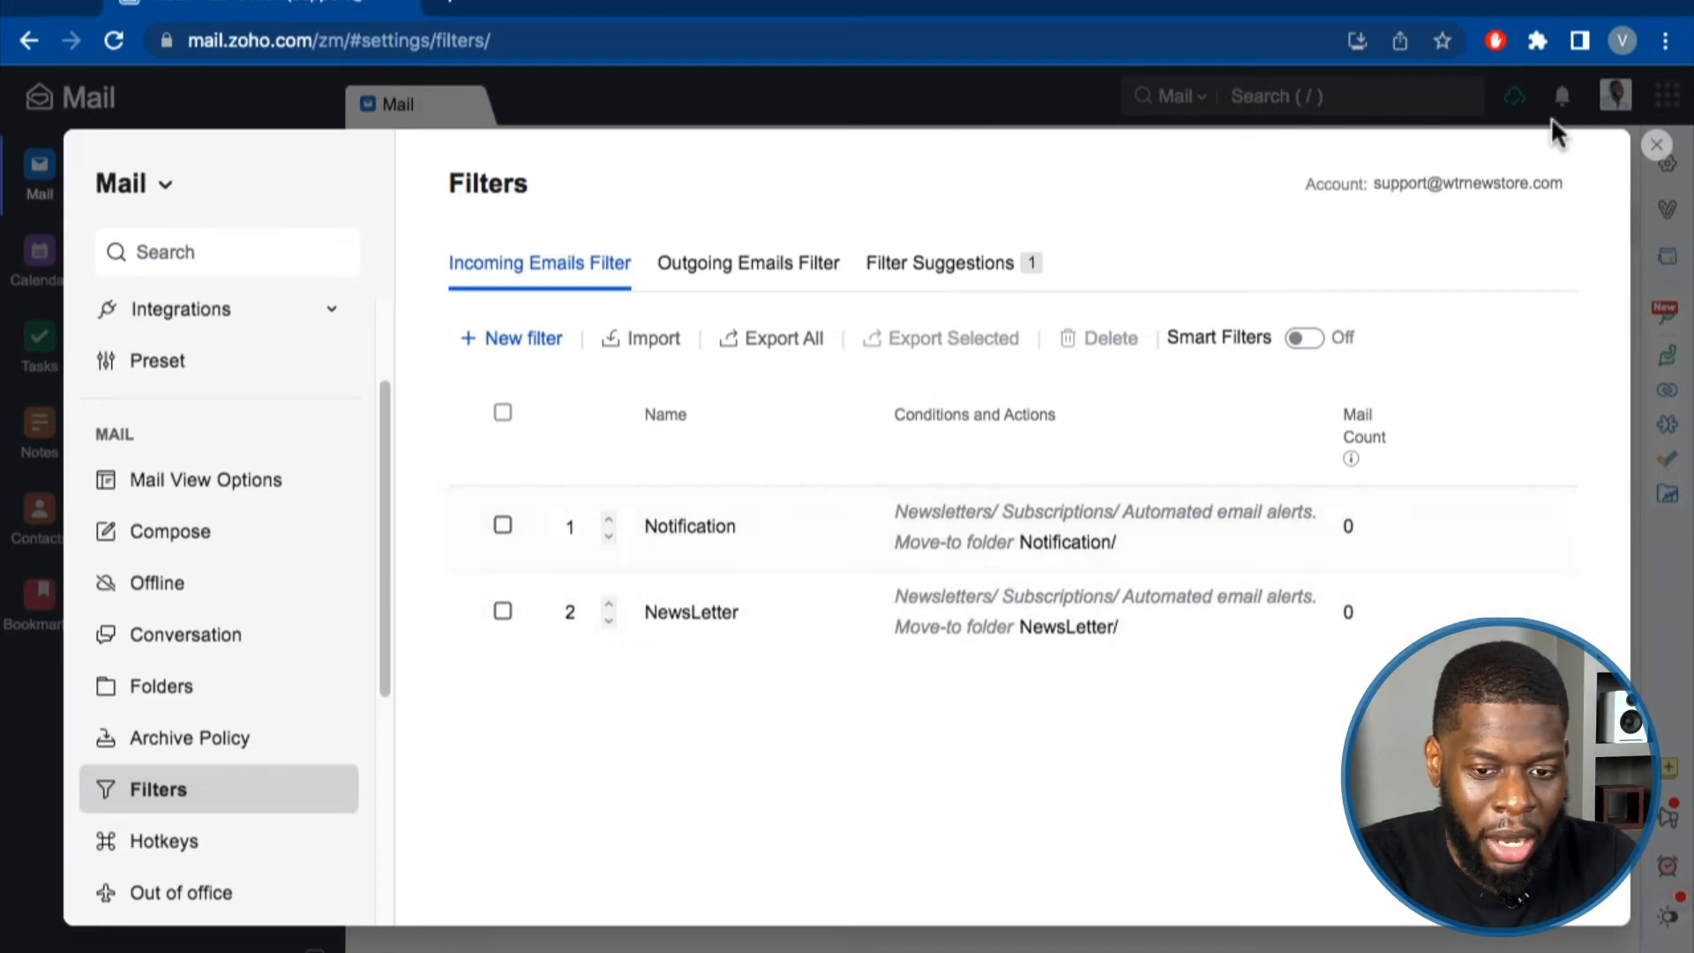
pyautogui.click(1655, 147)
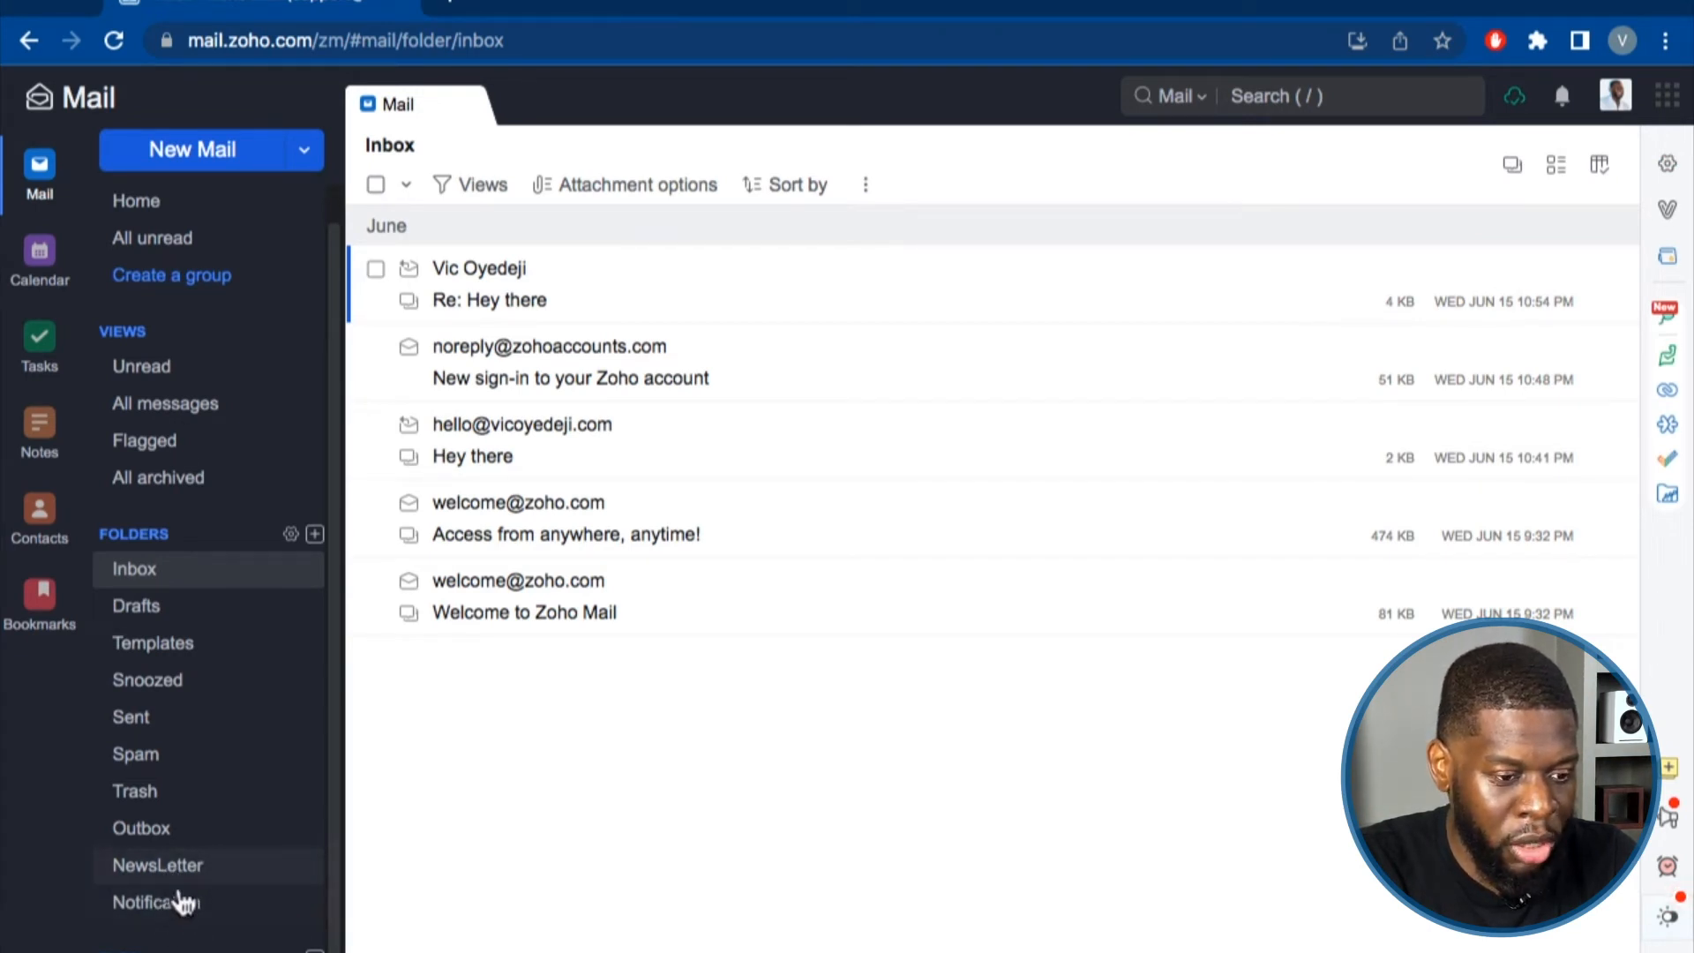
# Browse the Folders settings and the incoming, outgoing and suggested Filters tabs.
pyautogui.click(1665, 168)
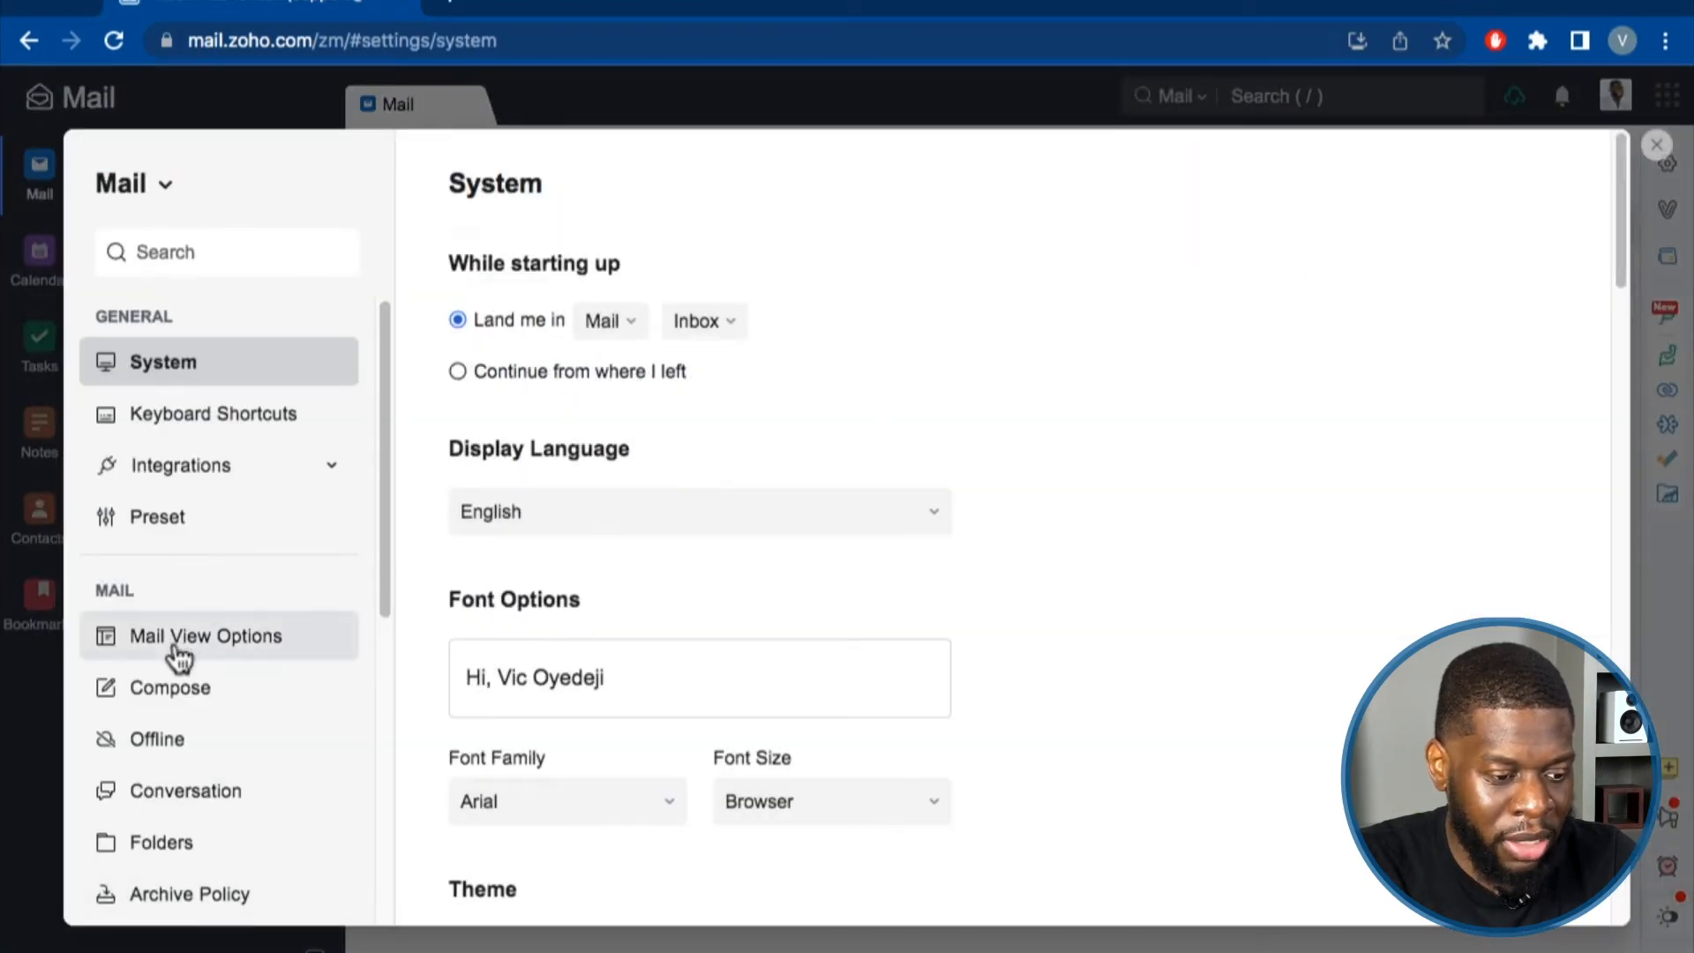
pyautogui.scroll(-1, 199, 793)
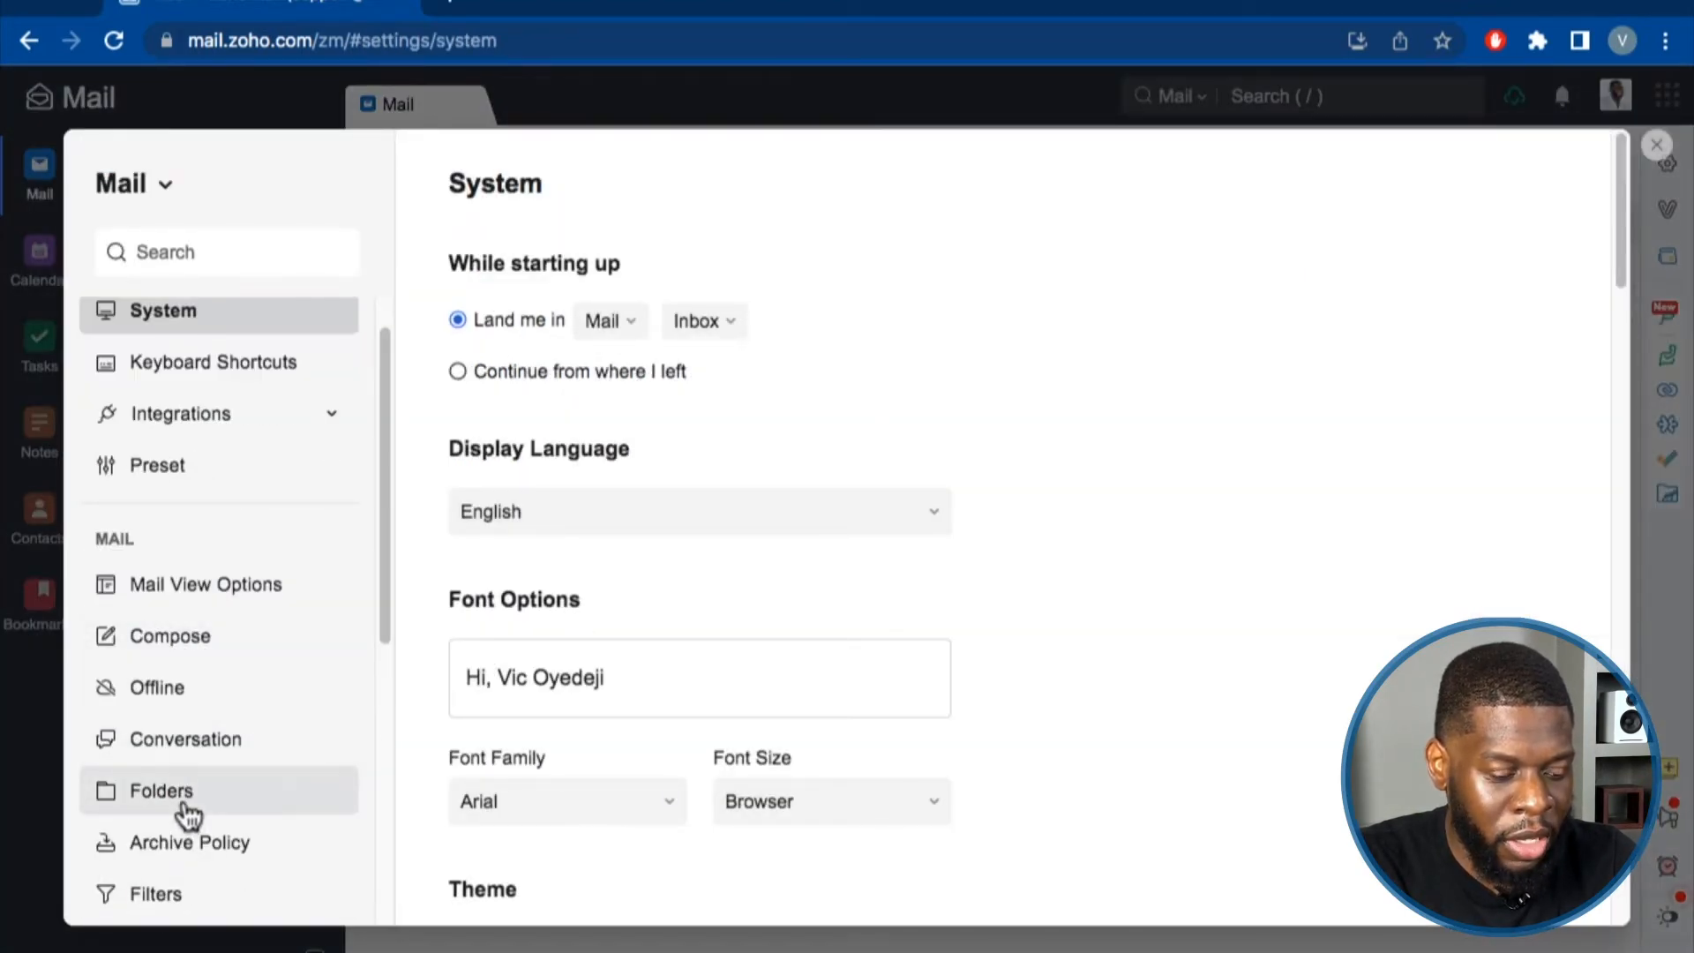
pyautogui.click(187, 813)
pyautogui.scroll(-3, 238, 704)
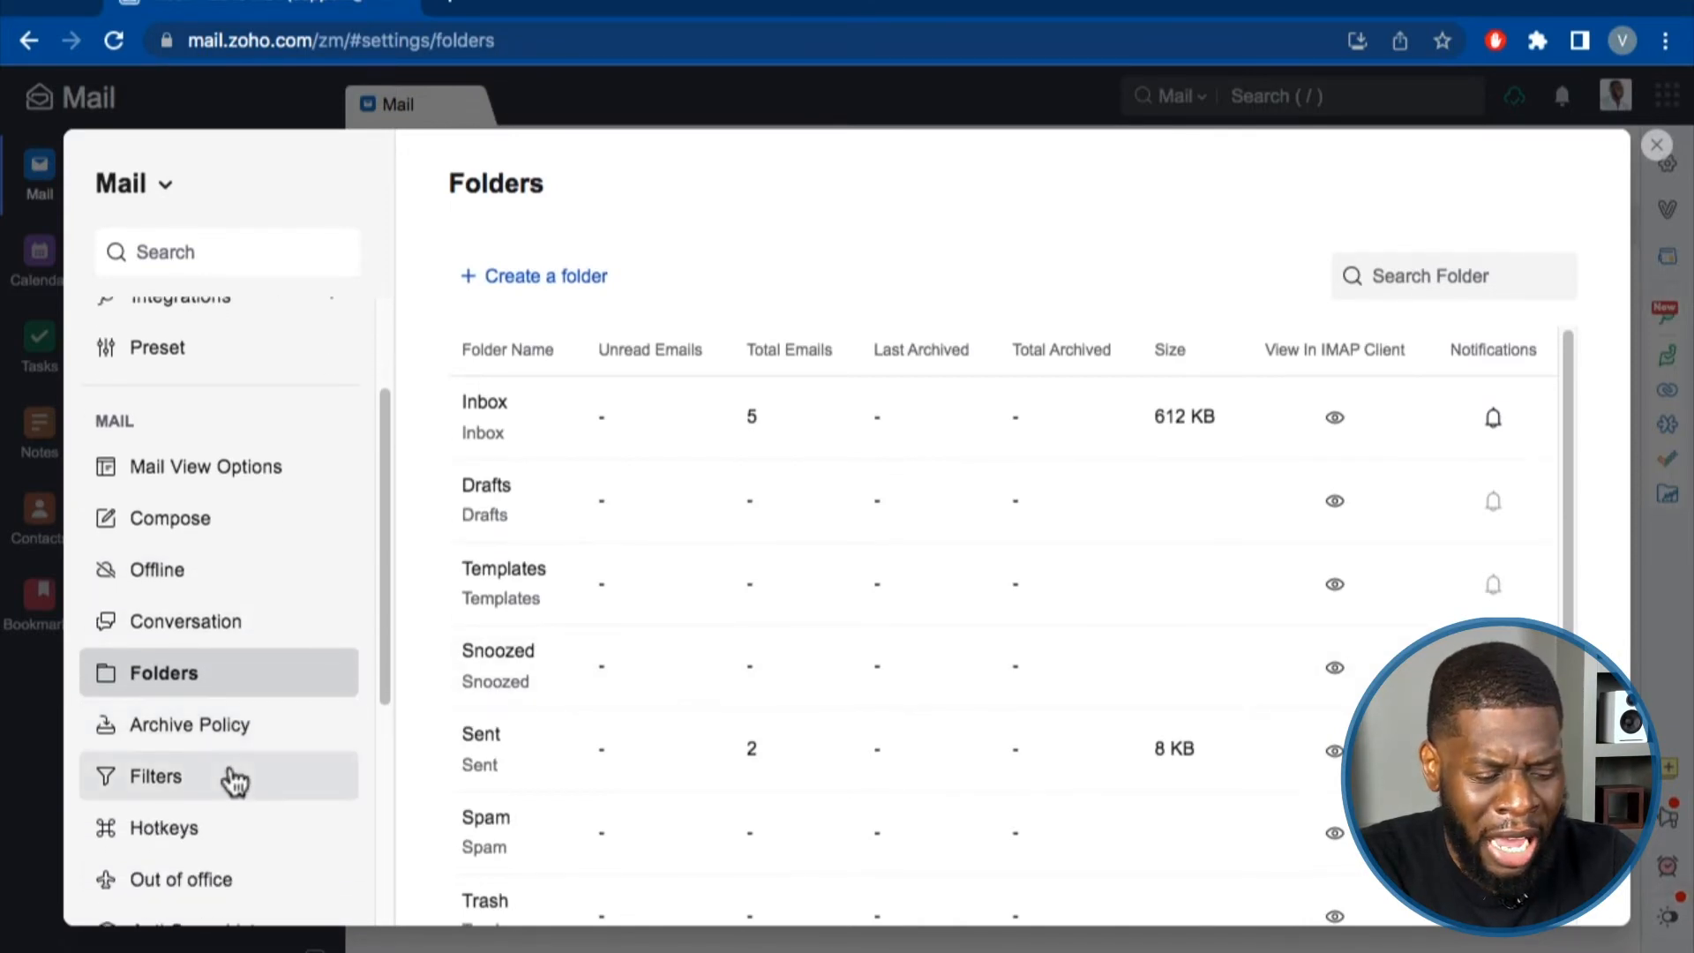
pyautogui.click(229, 778)
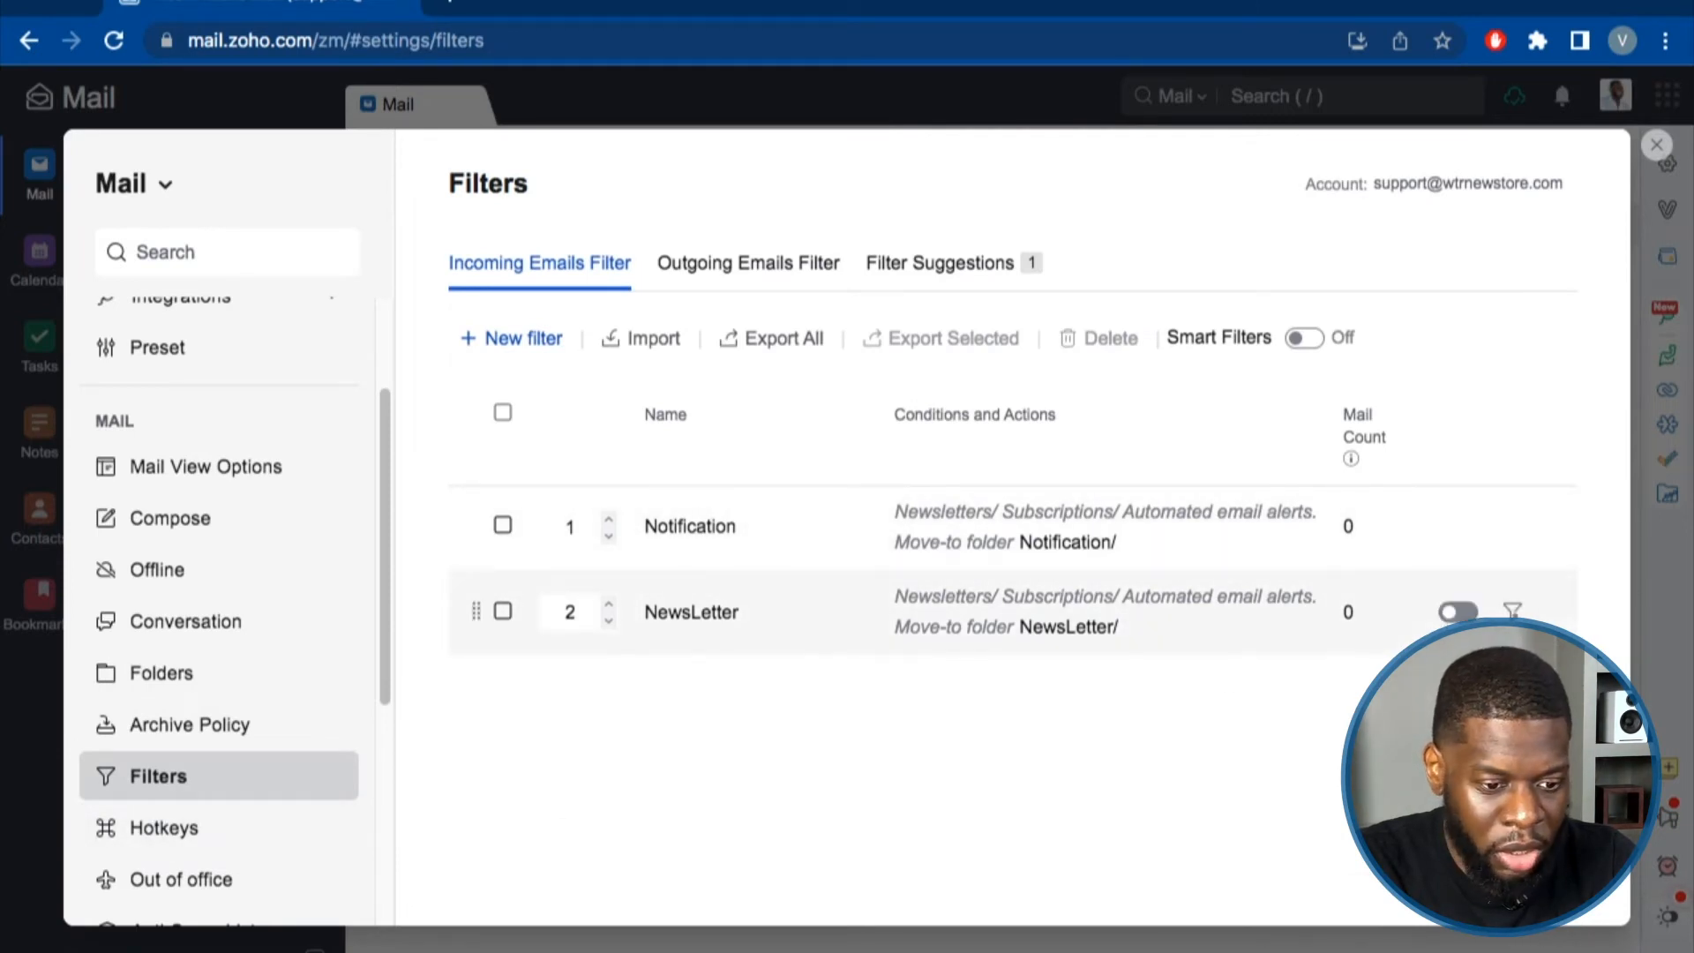
pyautogui.click(739, 278)
pyautogui.click(935, 280)
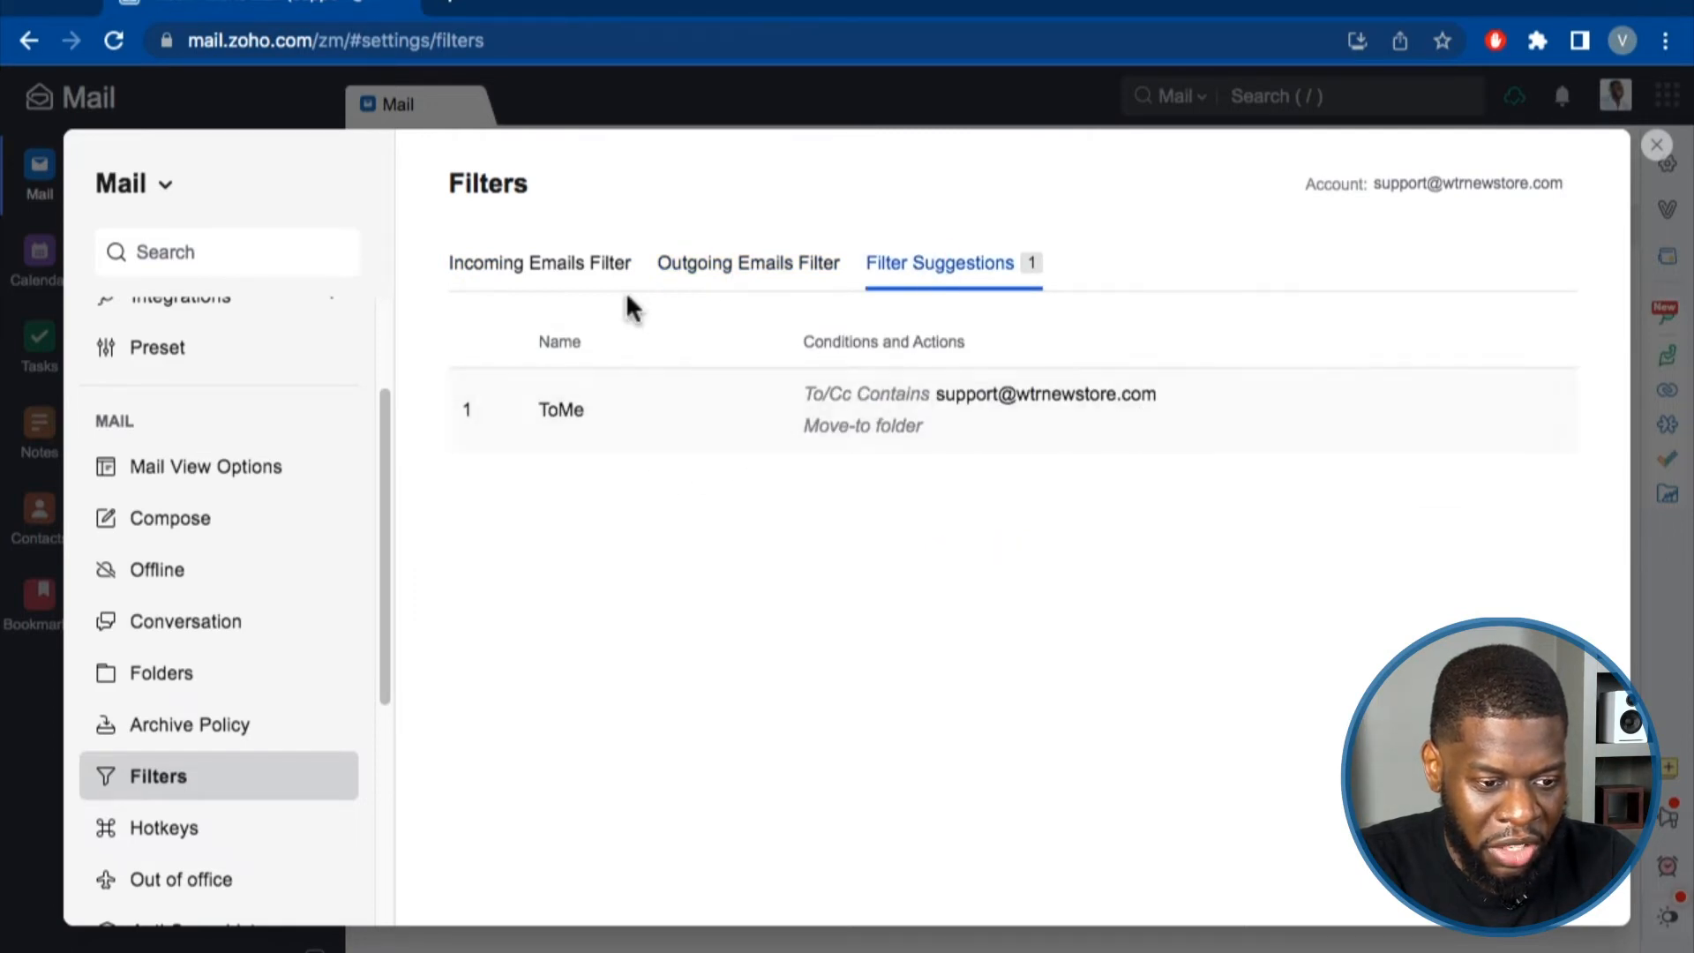
pyautogui.click(529, 274)
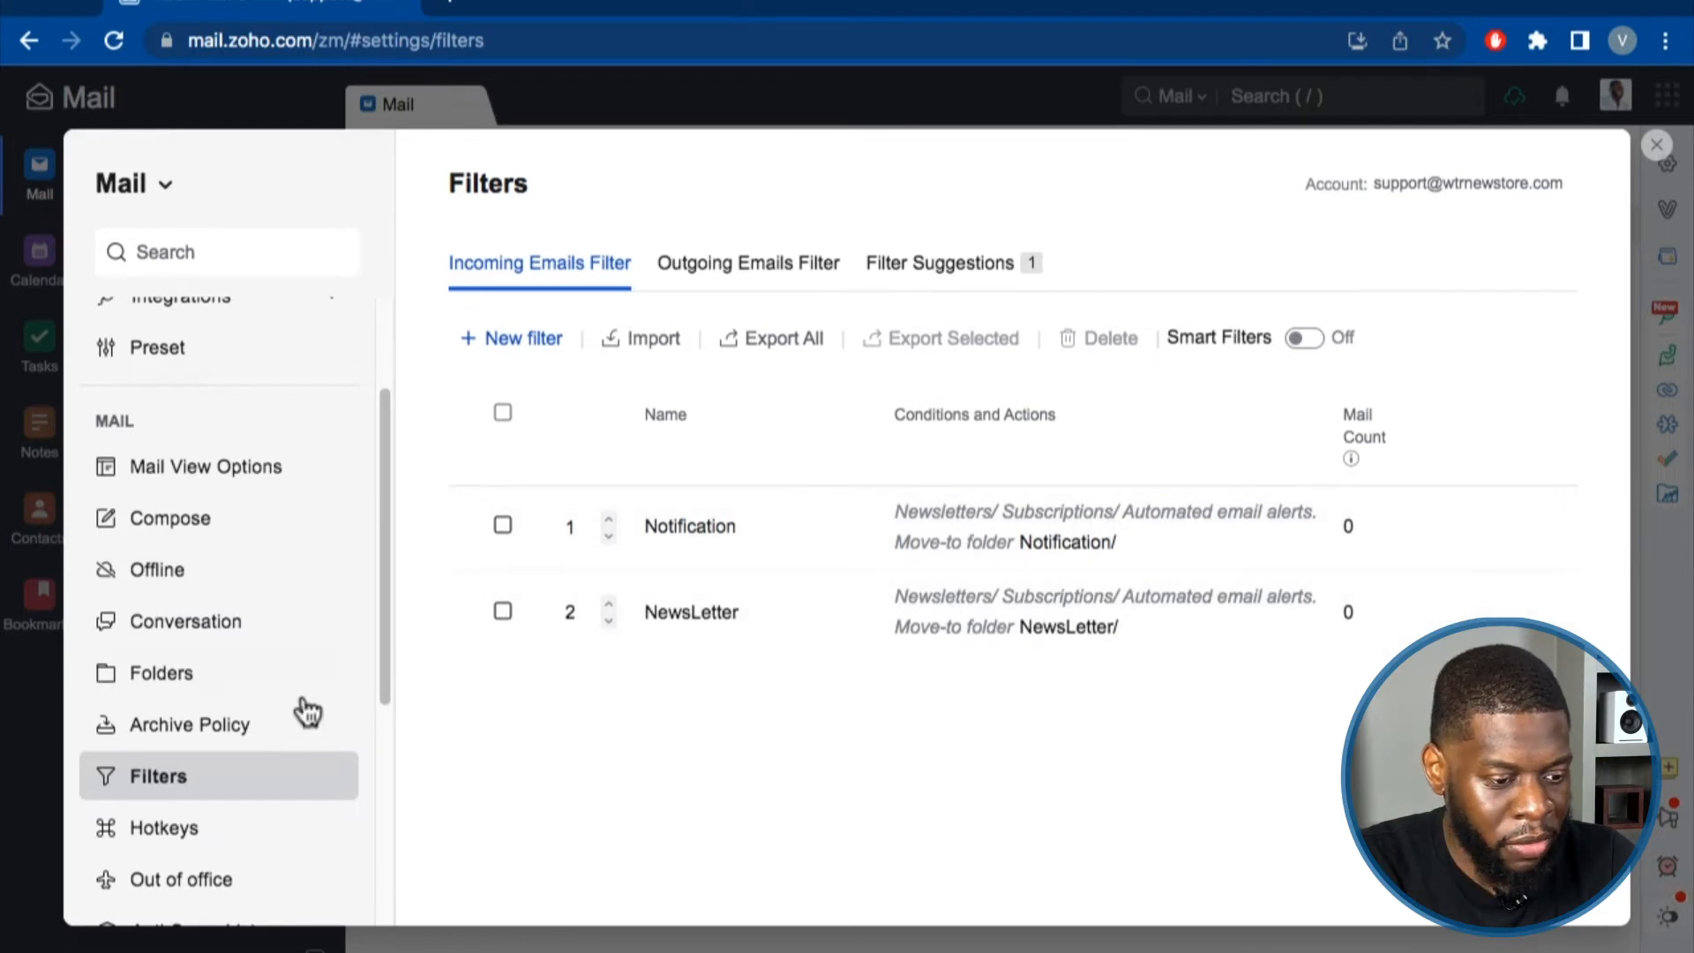
# View the Hotkeys settings, then open the Configure out of office page.
pyautogui.scroll(-2, 303, 714)
pyautogui.click(167, 793)
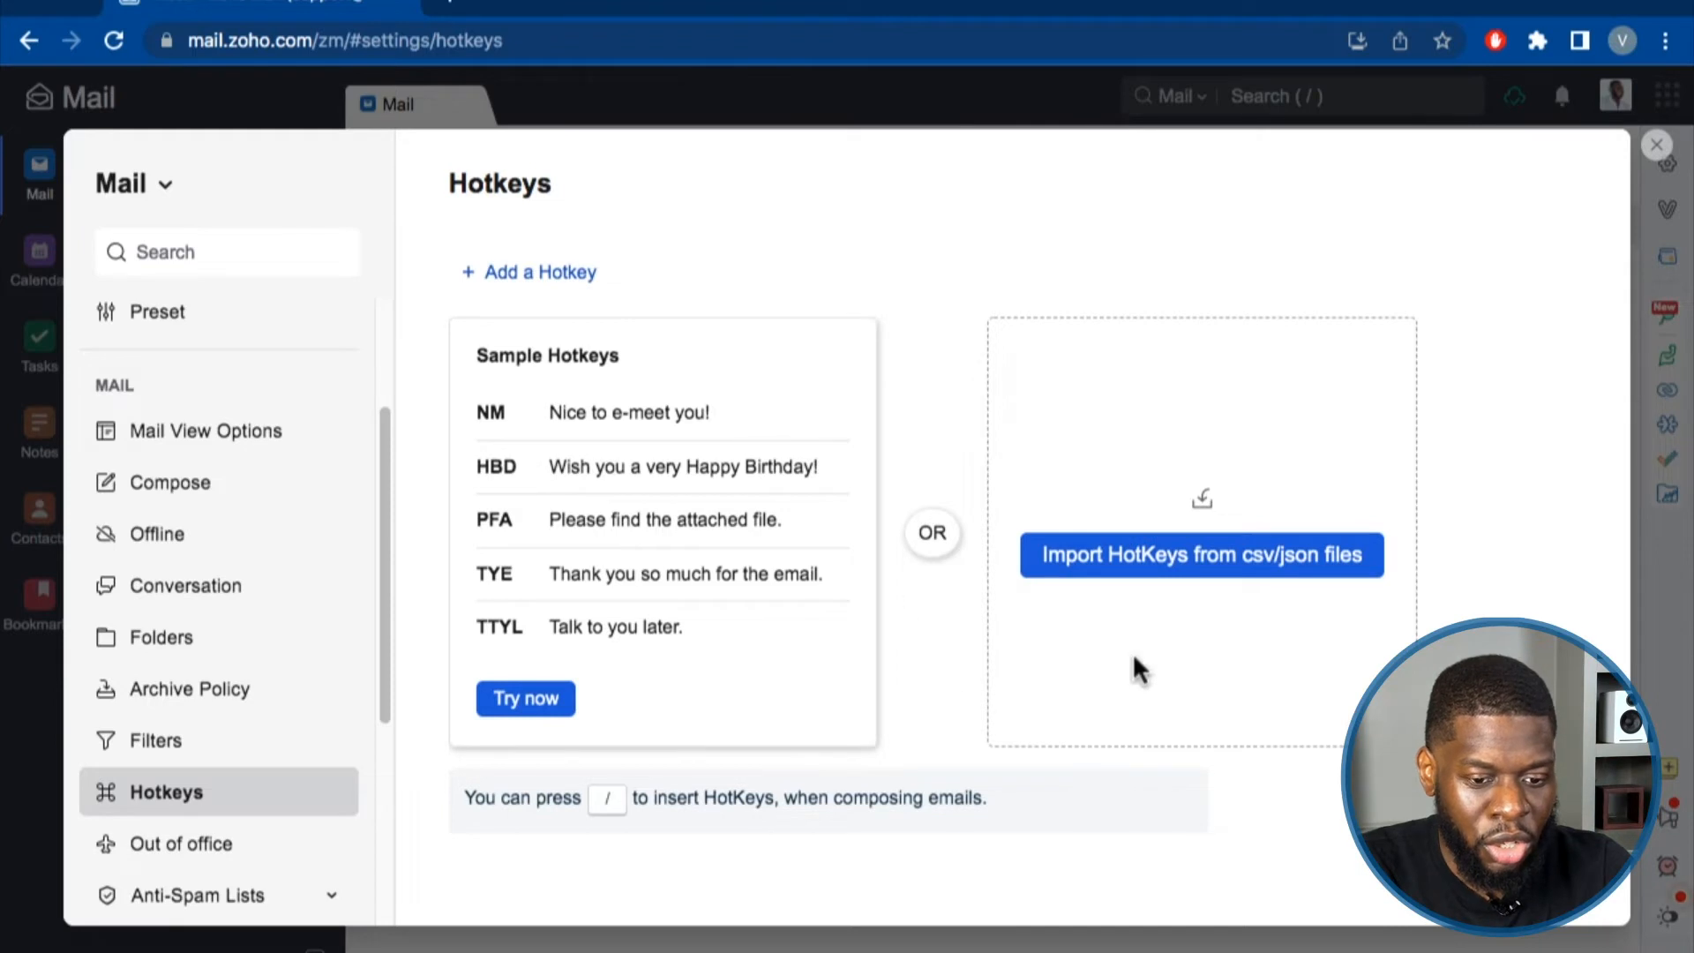
pyautogui.scroll(-1, 248, 812)
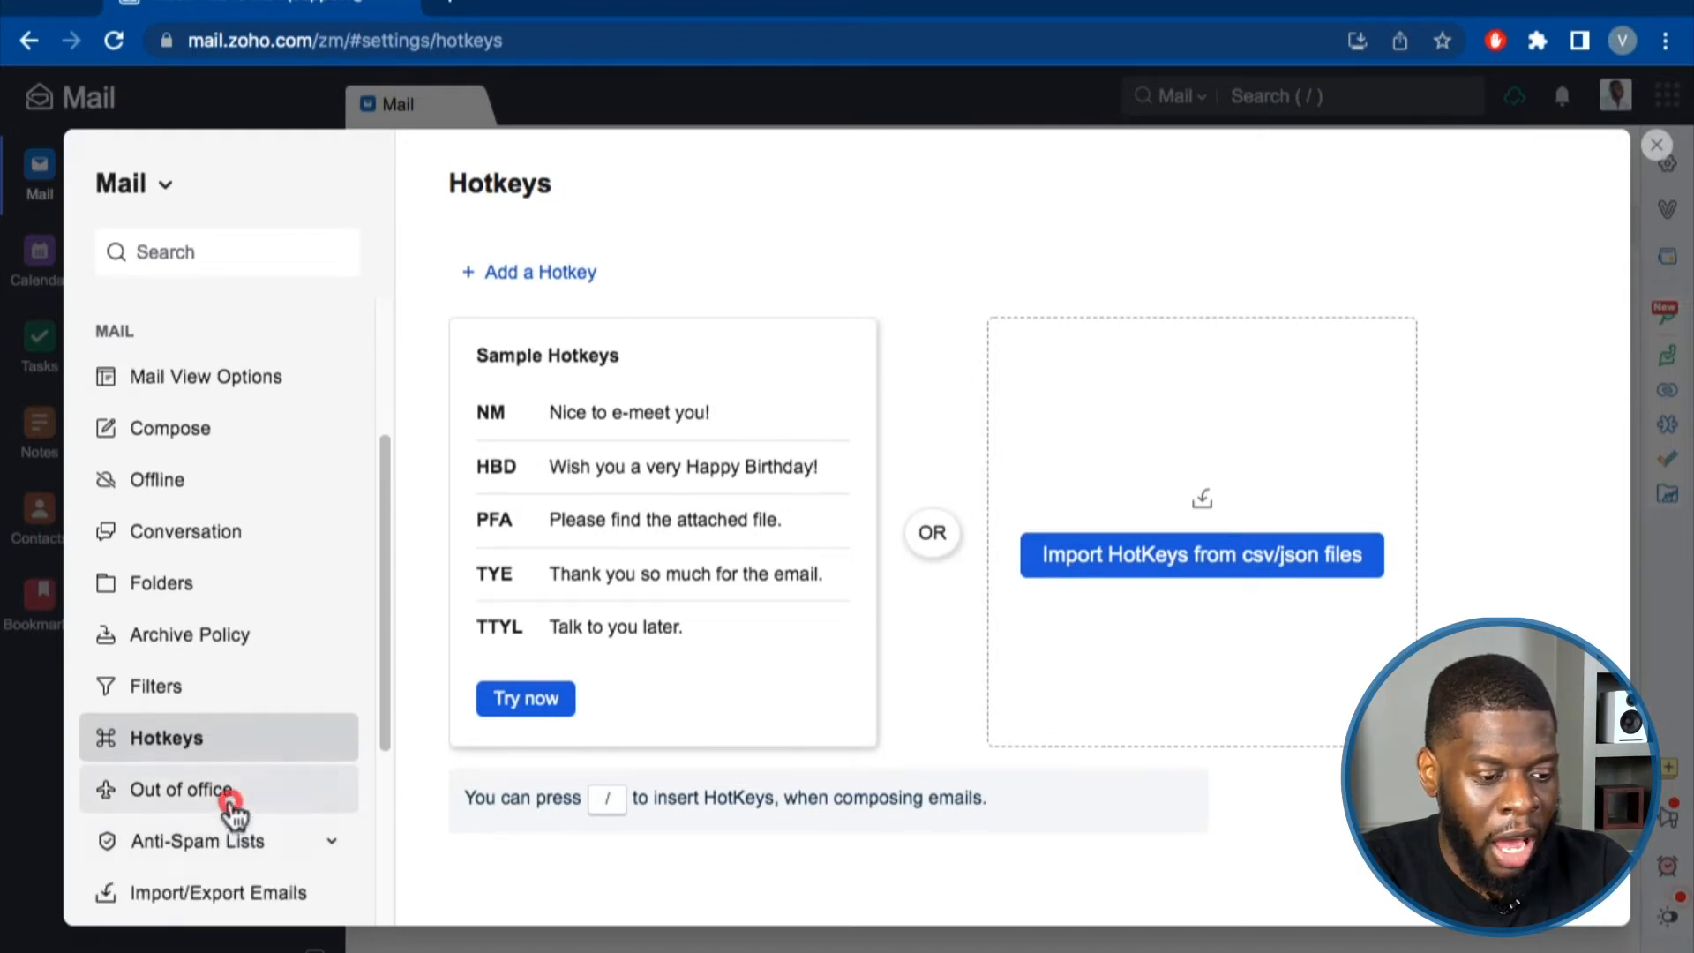
pyautogui.click(231, 796)
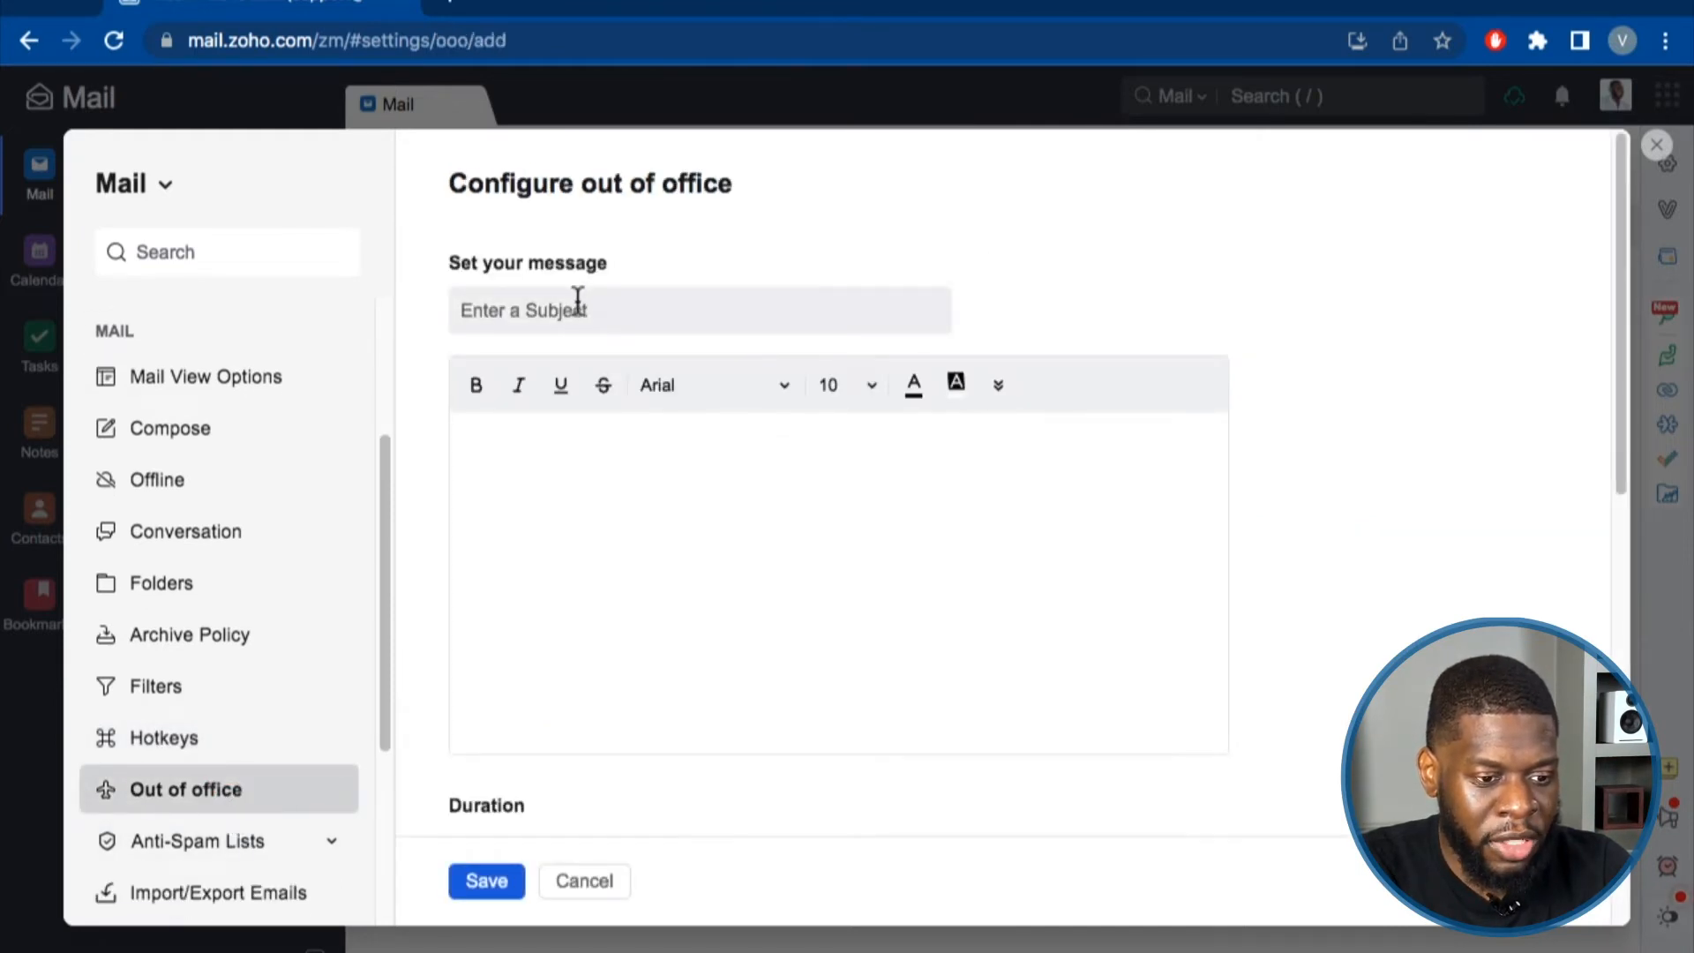
# Click into the out-of-office message field and scroll through the form.
pyautogui.click(574, 442)
pyautogui.scroll(-3, 584, 547)
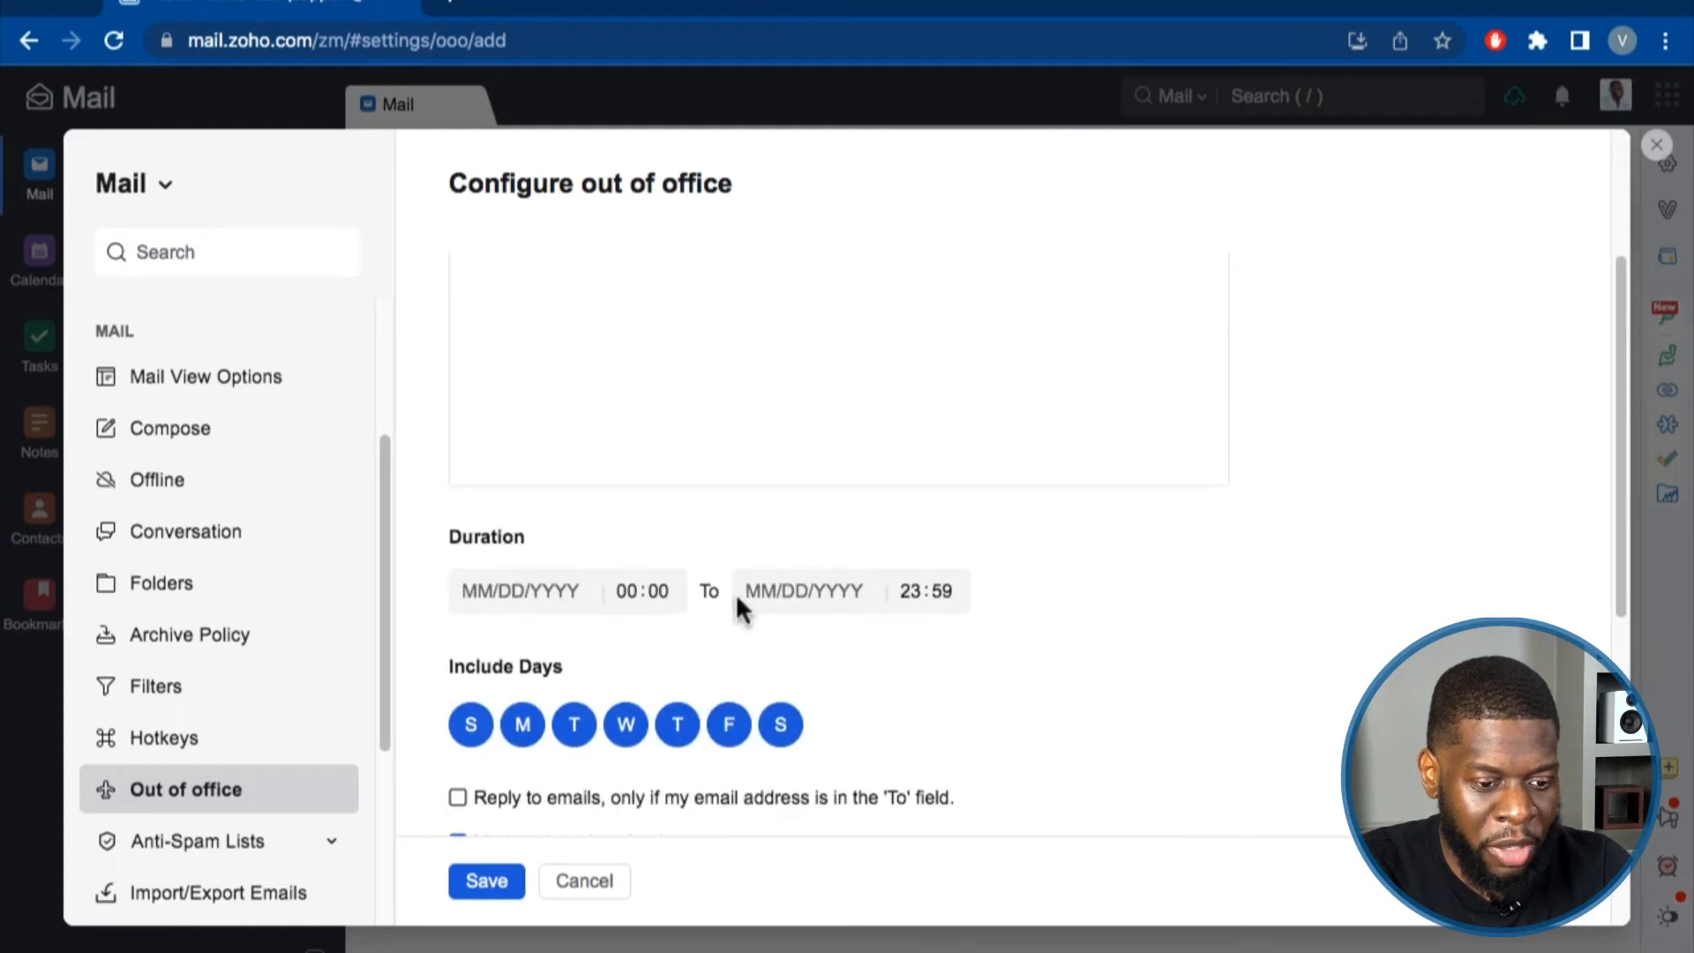
pyautogui.scroll(-1, 935, 582)
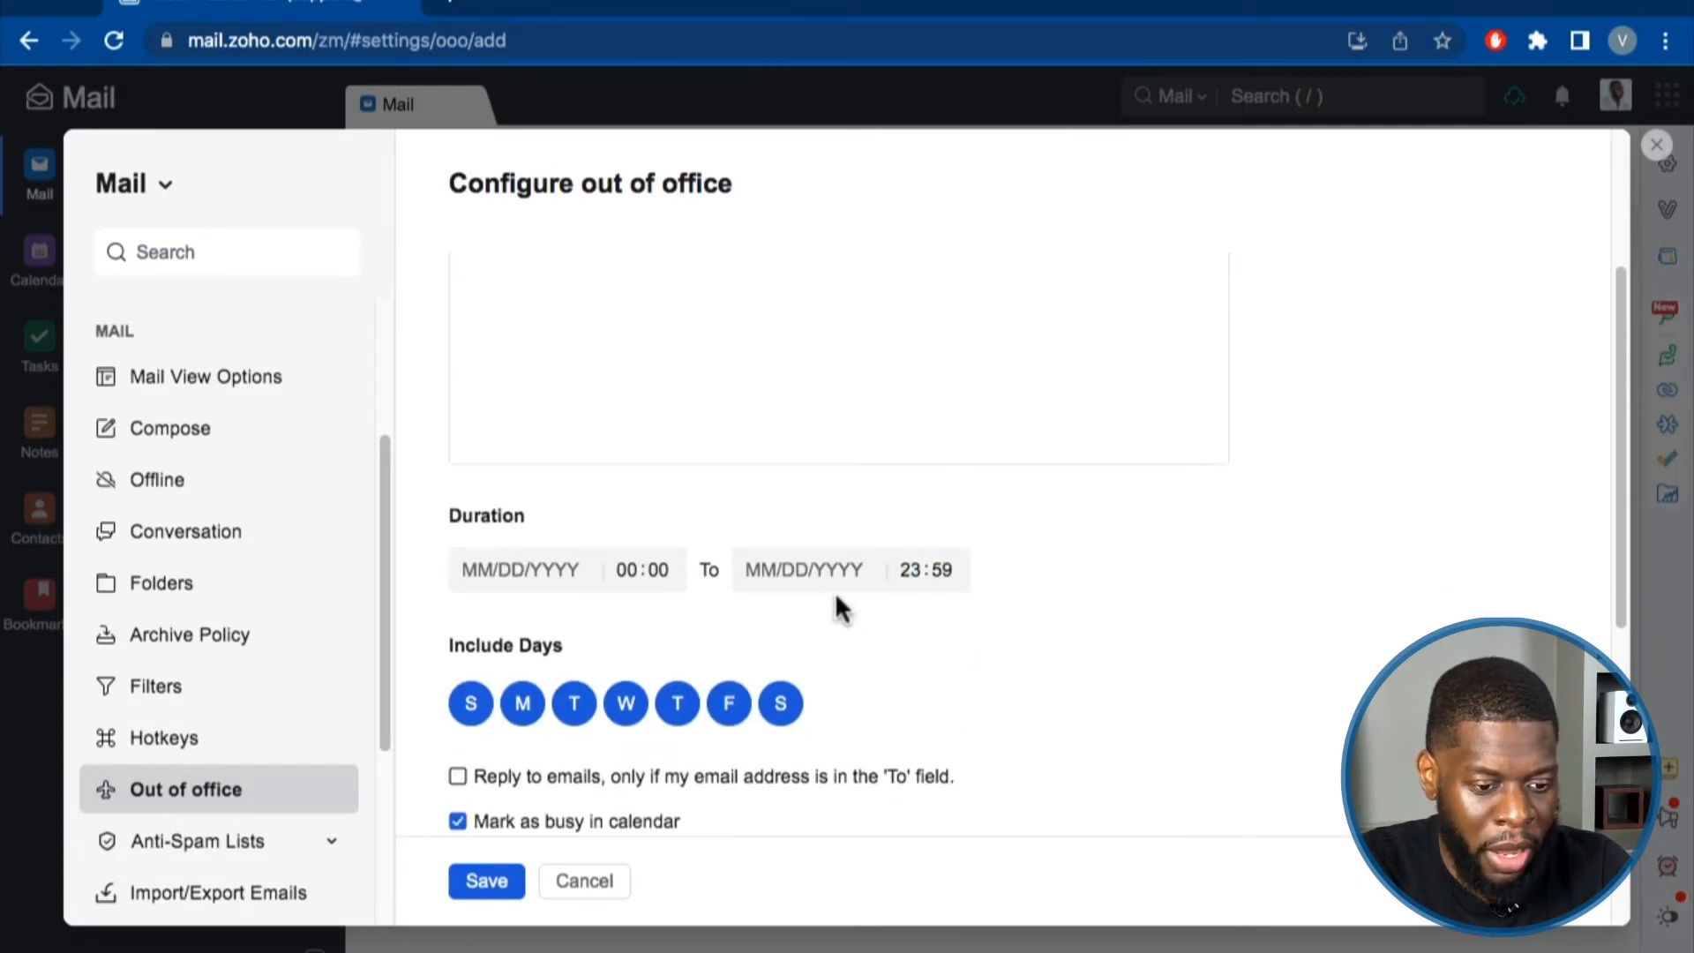
pyautogui.scroll(-5, 836, 602)
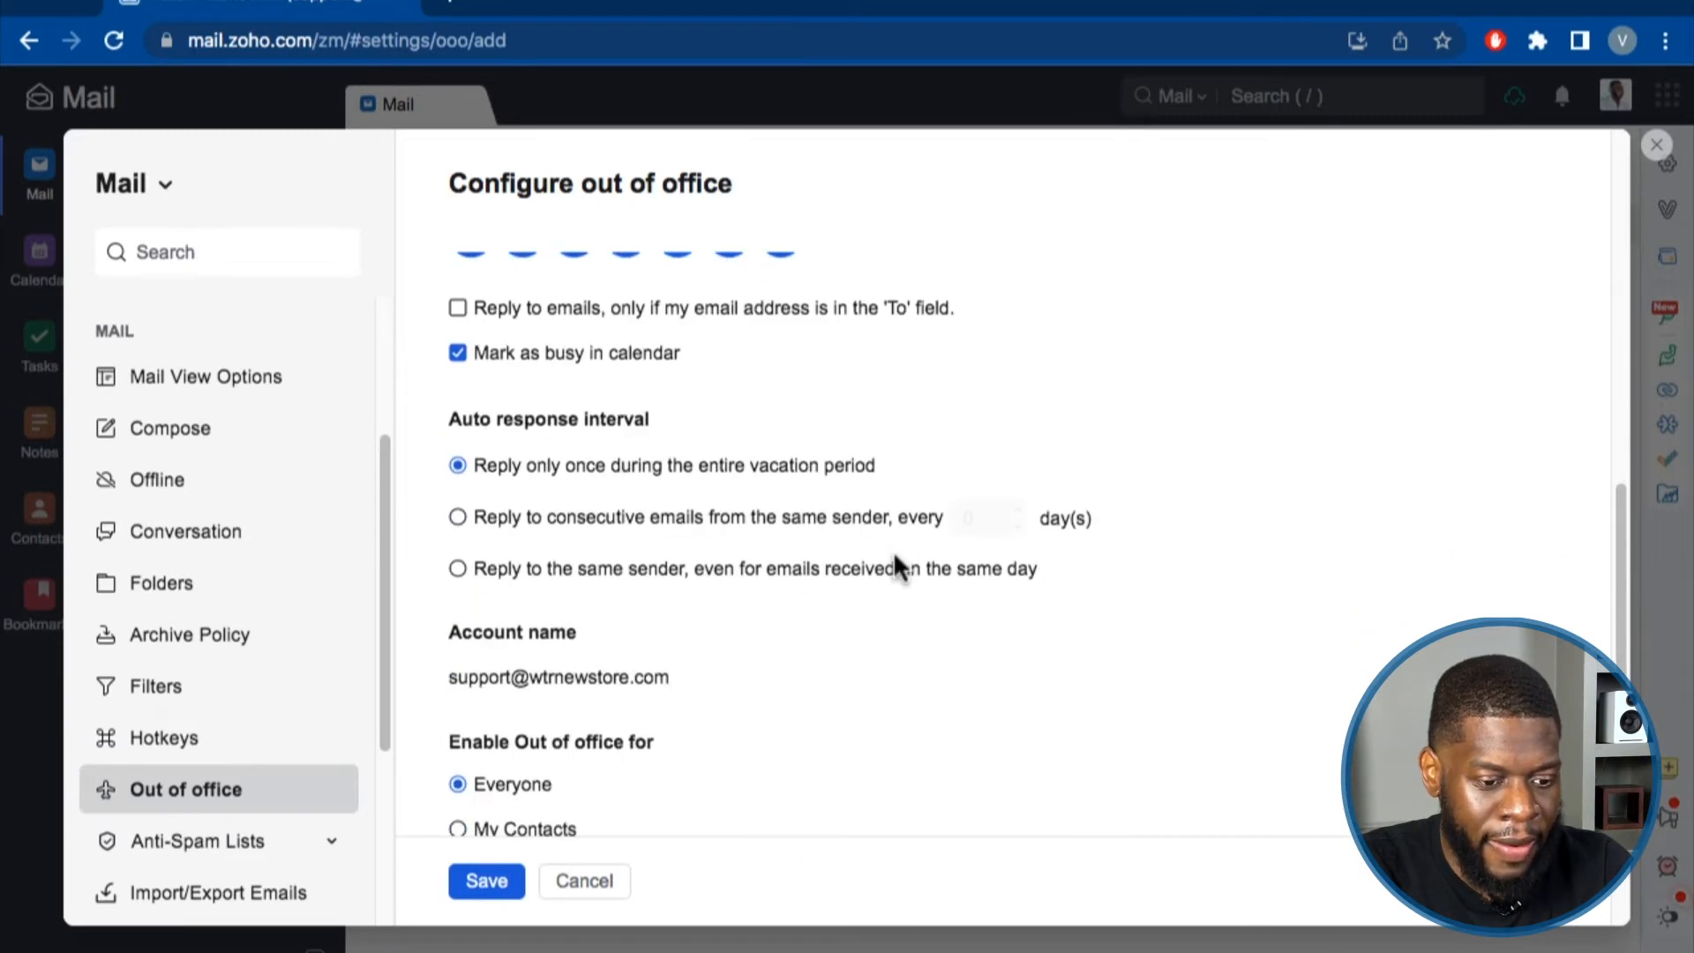
pyautogui.scroll(2, 893, 550)
pyautogui.scroll(-2, 994, 532)
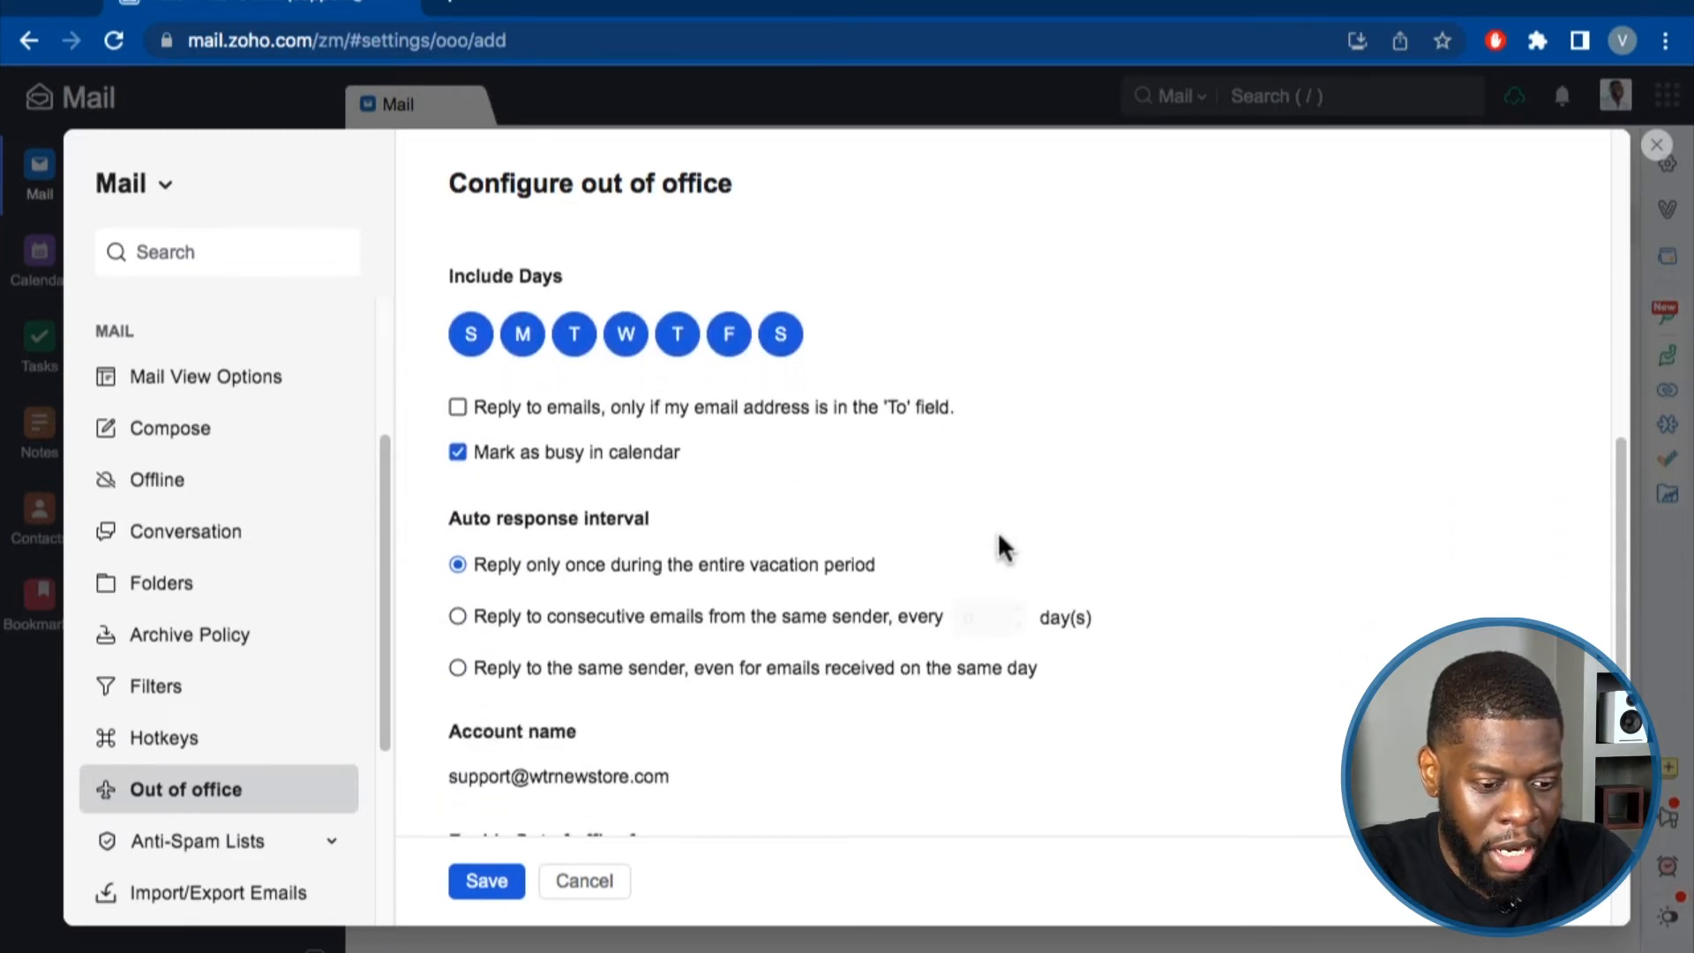
pyautogui.scroll(-3, 997, 531)
pyautogui.scroll(10, 613, 798)
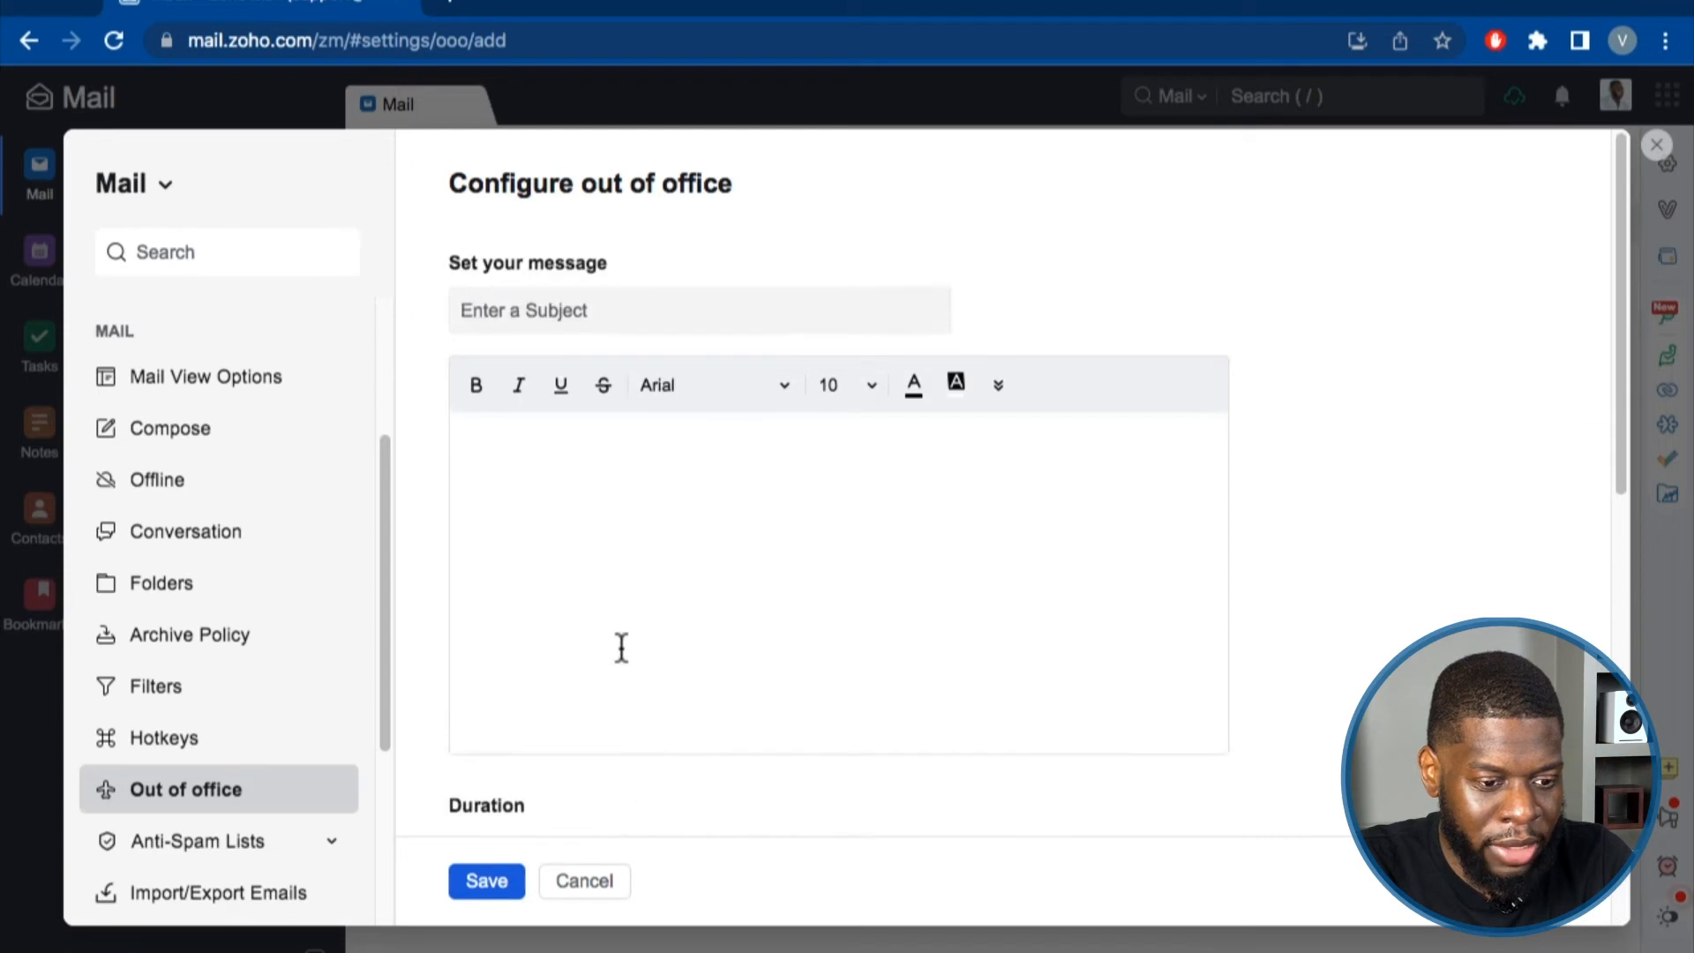
# Browse Anti-Spam Lists, Domain and Unsubscribed list, ending on Import/Export Emails.
pyautogui.click(232, 842)
pyautogui.scroll(-2, 220, 706)
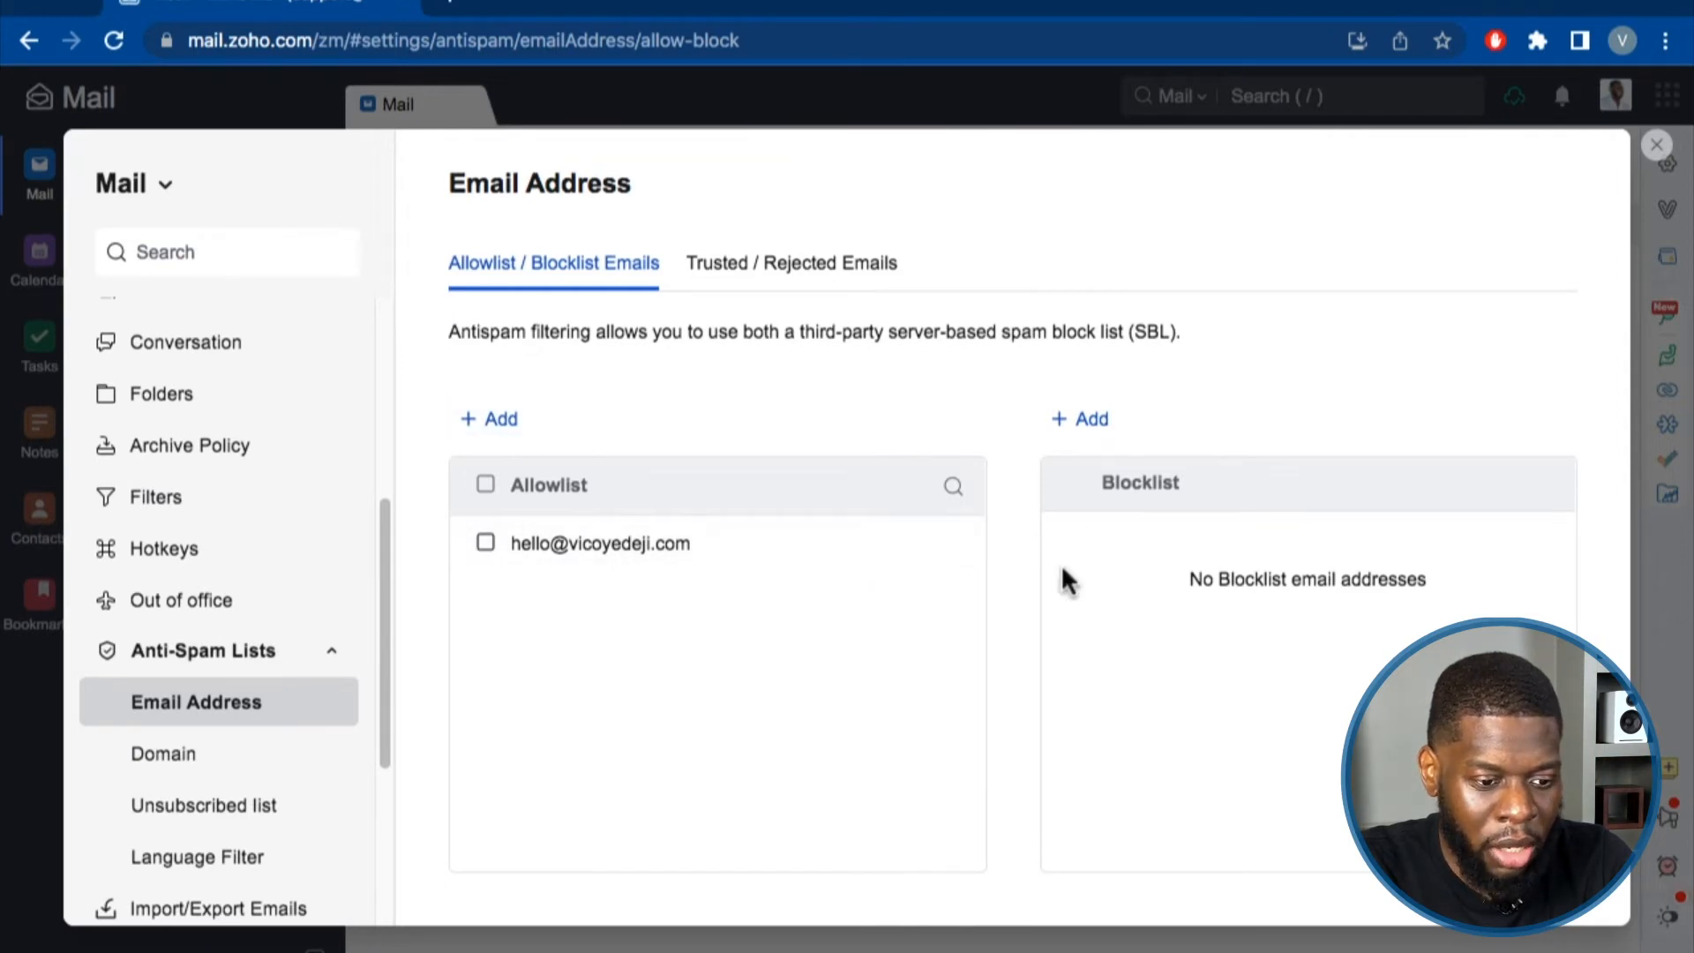
pyautogui.click(231, 757)
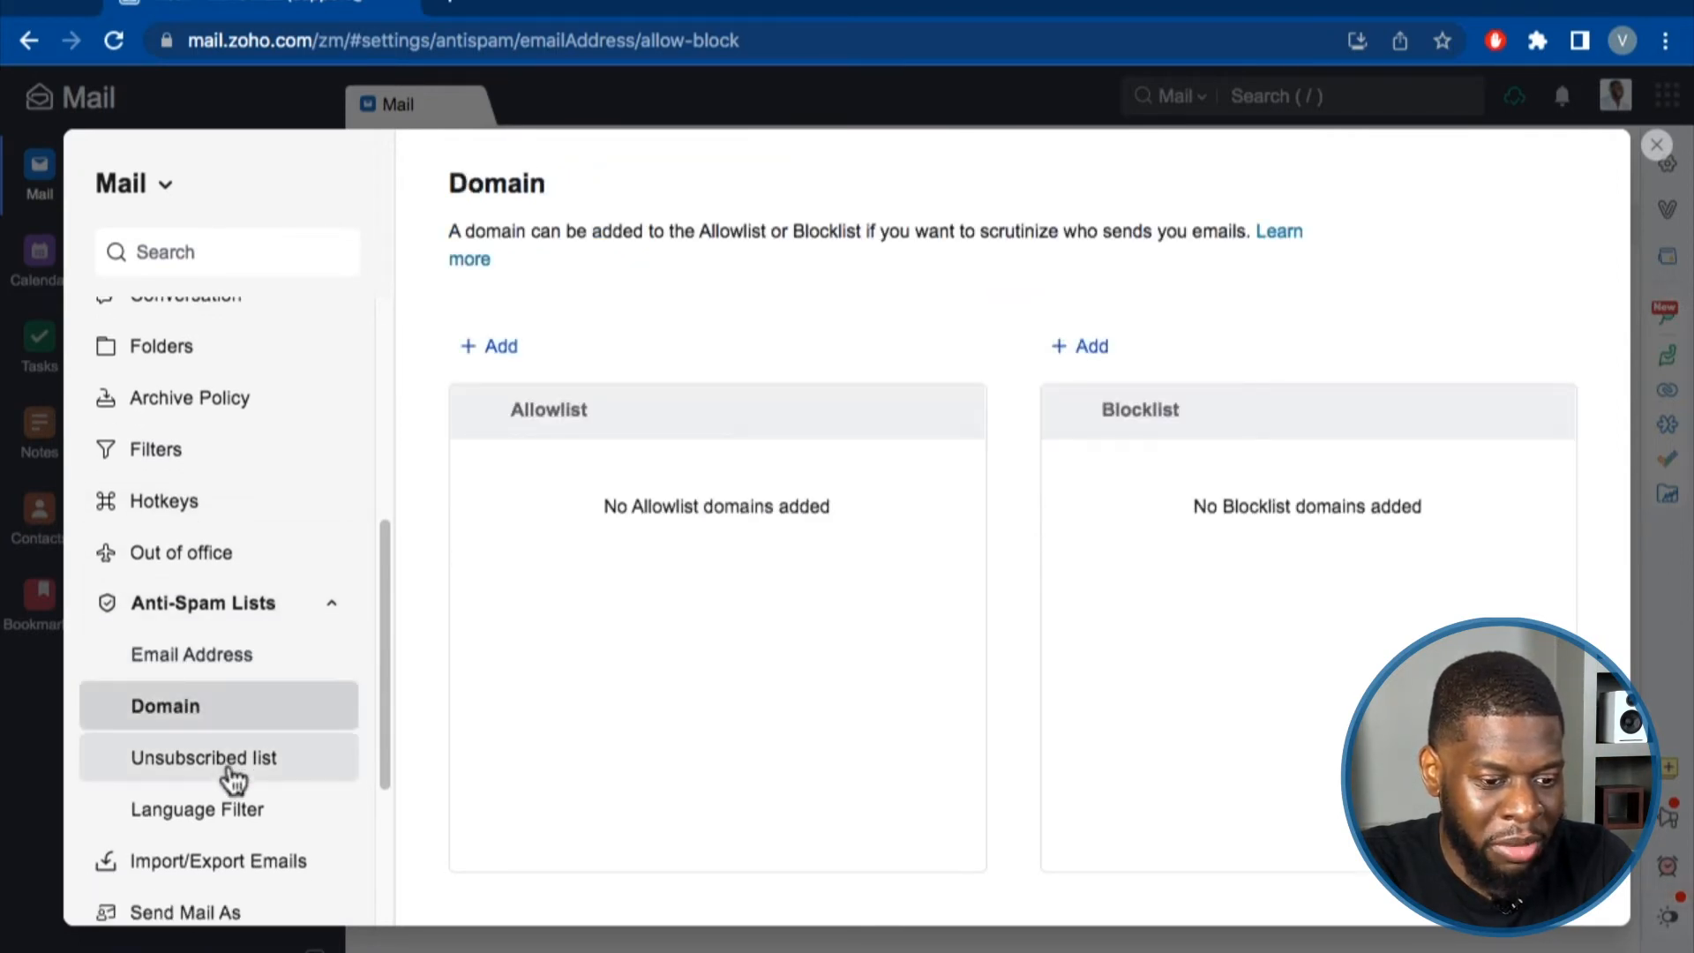
pyautogui.scroll(-1, 233, 775)
pyautogui.click(231, 704)
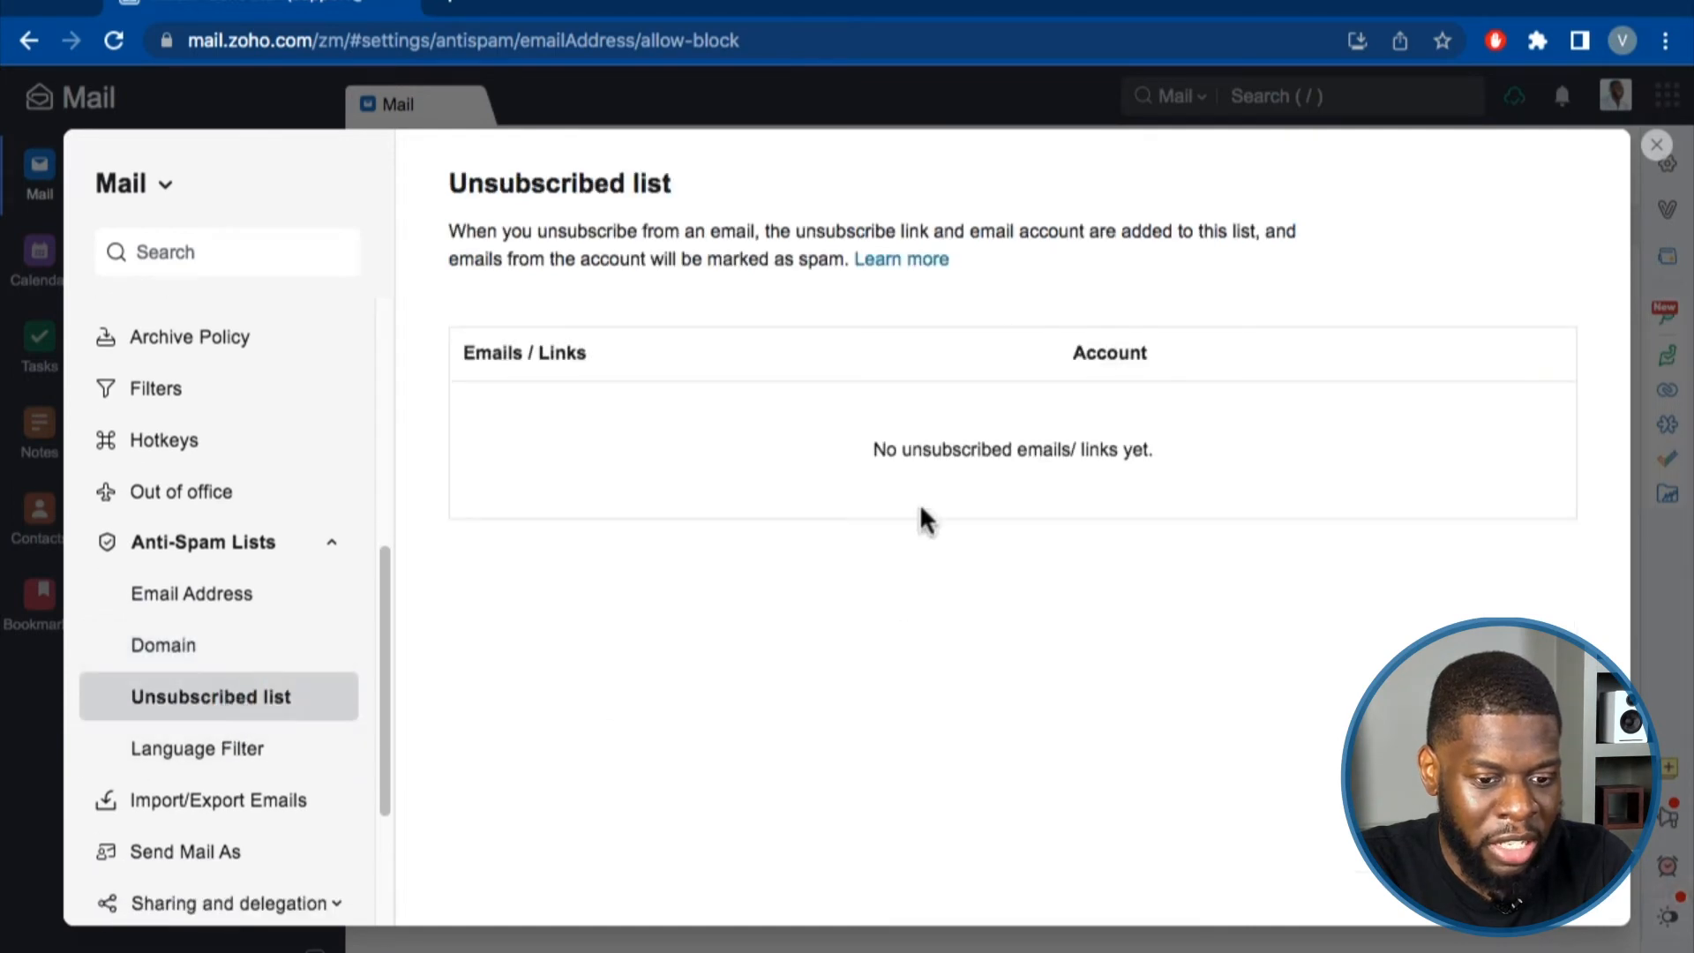
pyautogui.scroll(-1, 220, 750)
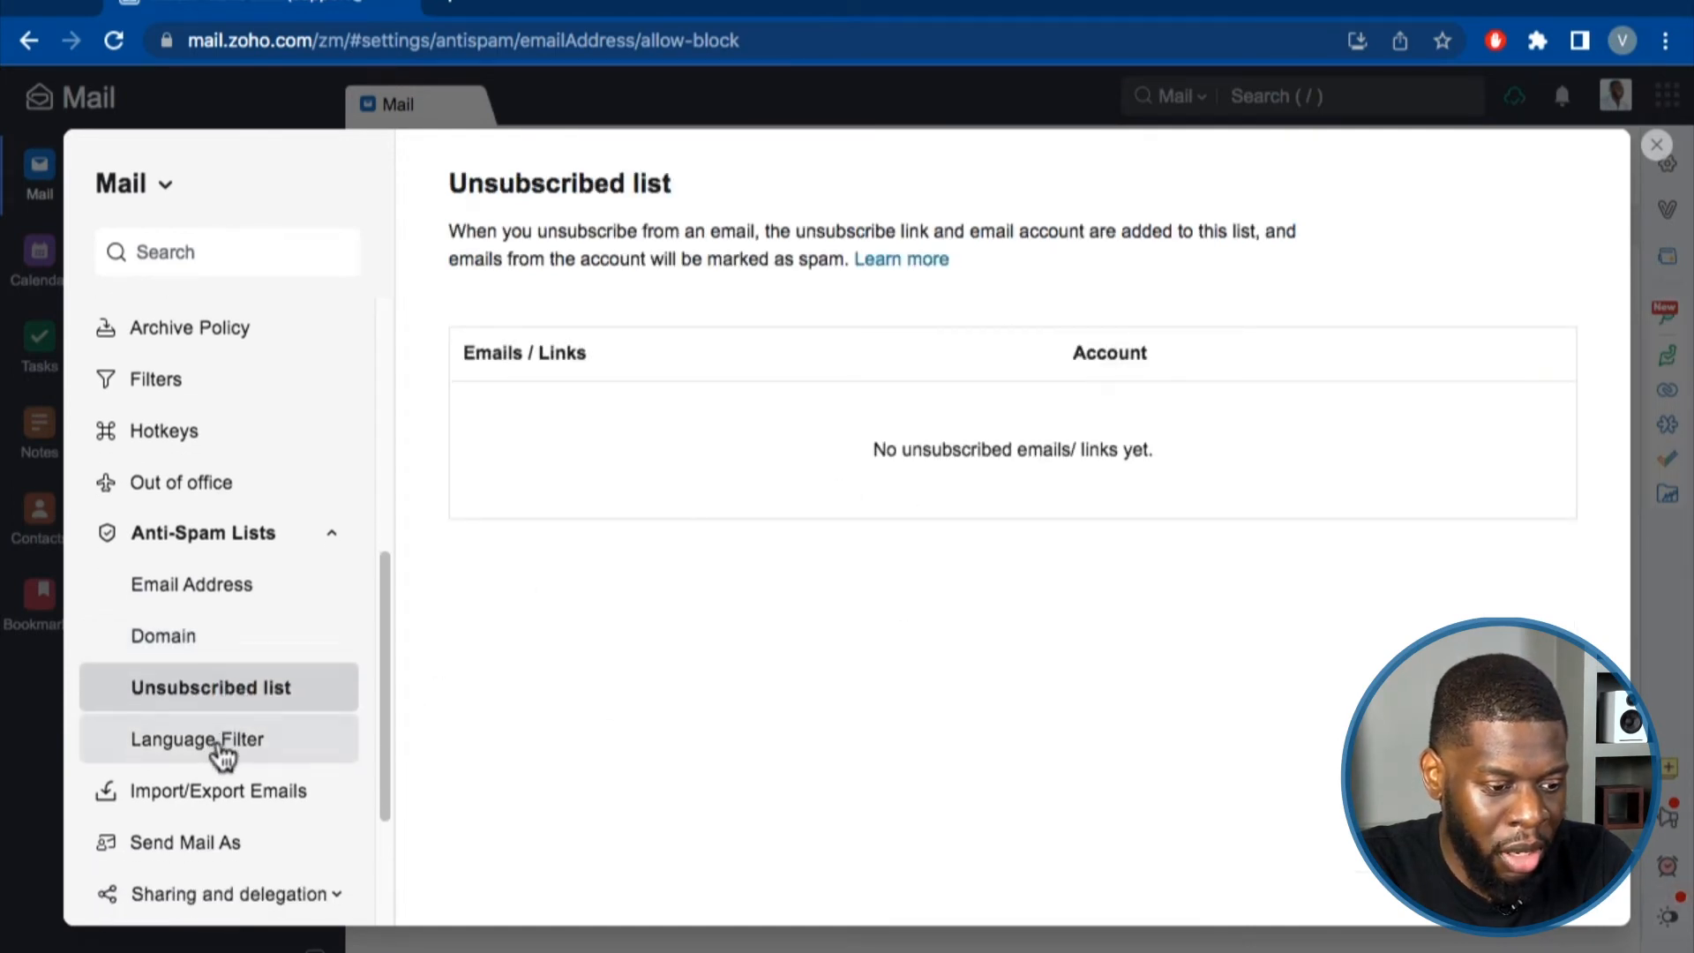
pyautogui.scroll(-1, 220, 754)
pyautogui.click(151, 746)
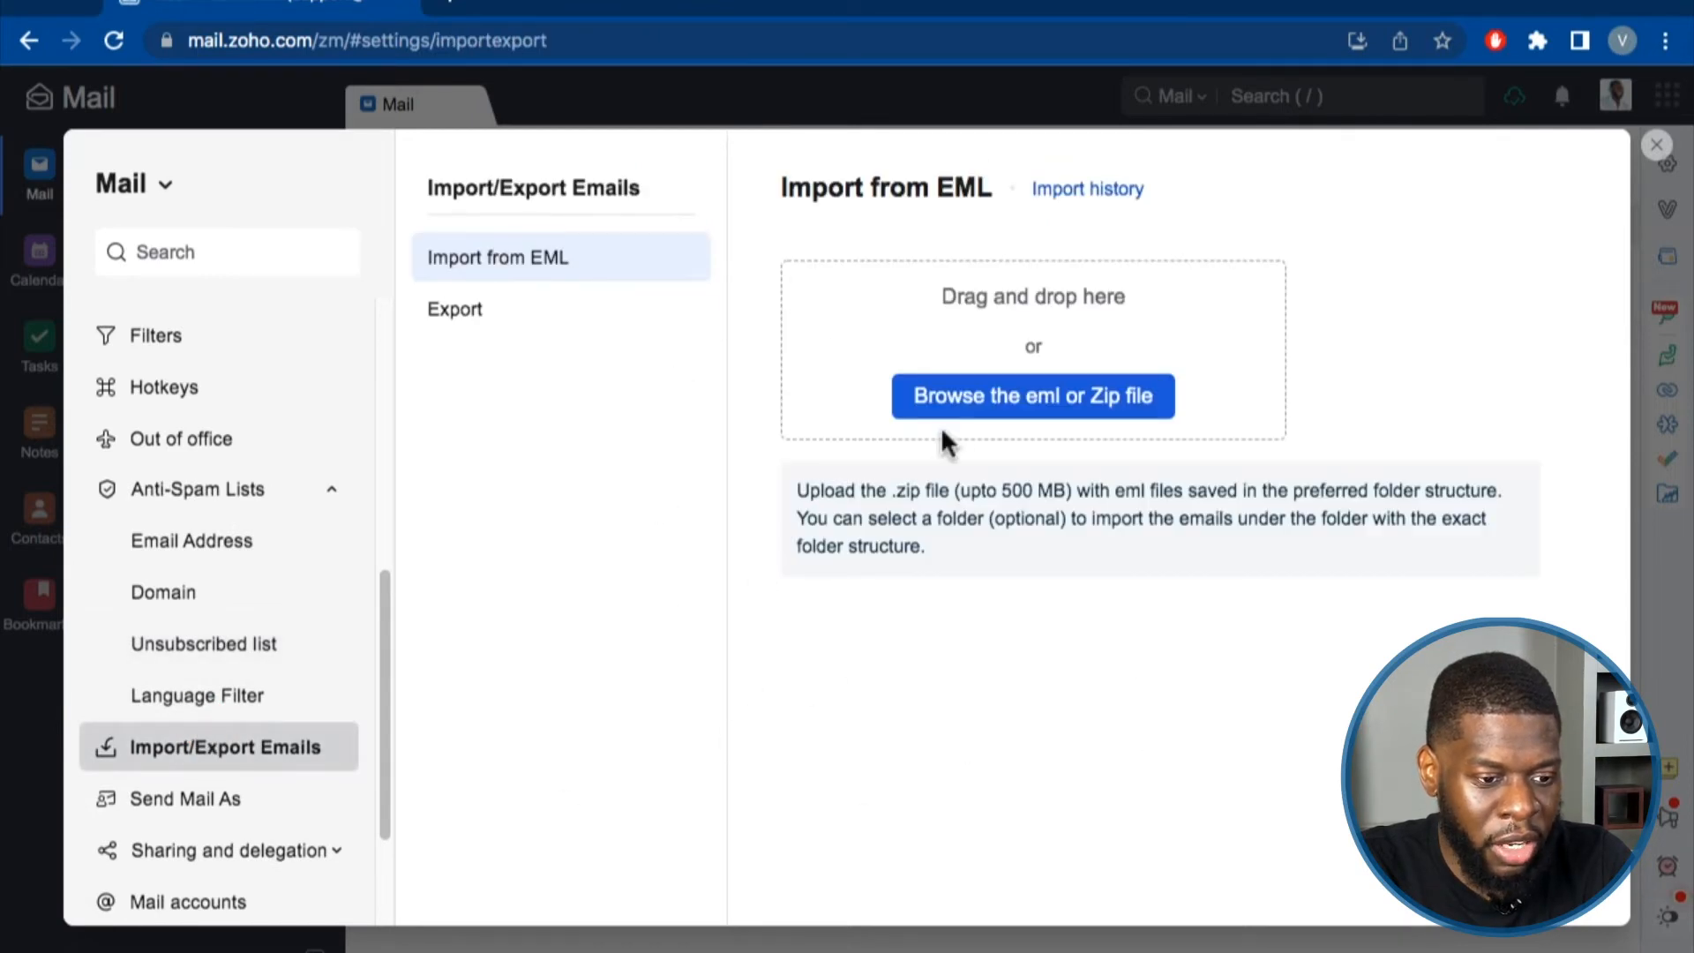
# Open the Send as address settings and select the display name text.
pyautogui.click(141, 803)
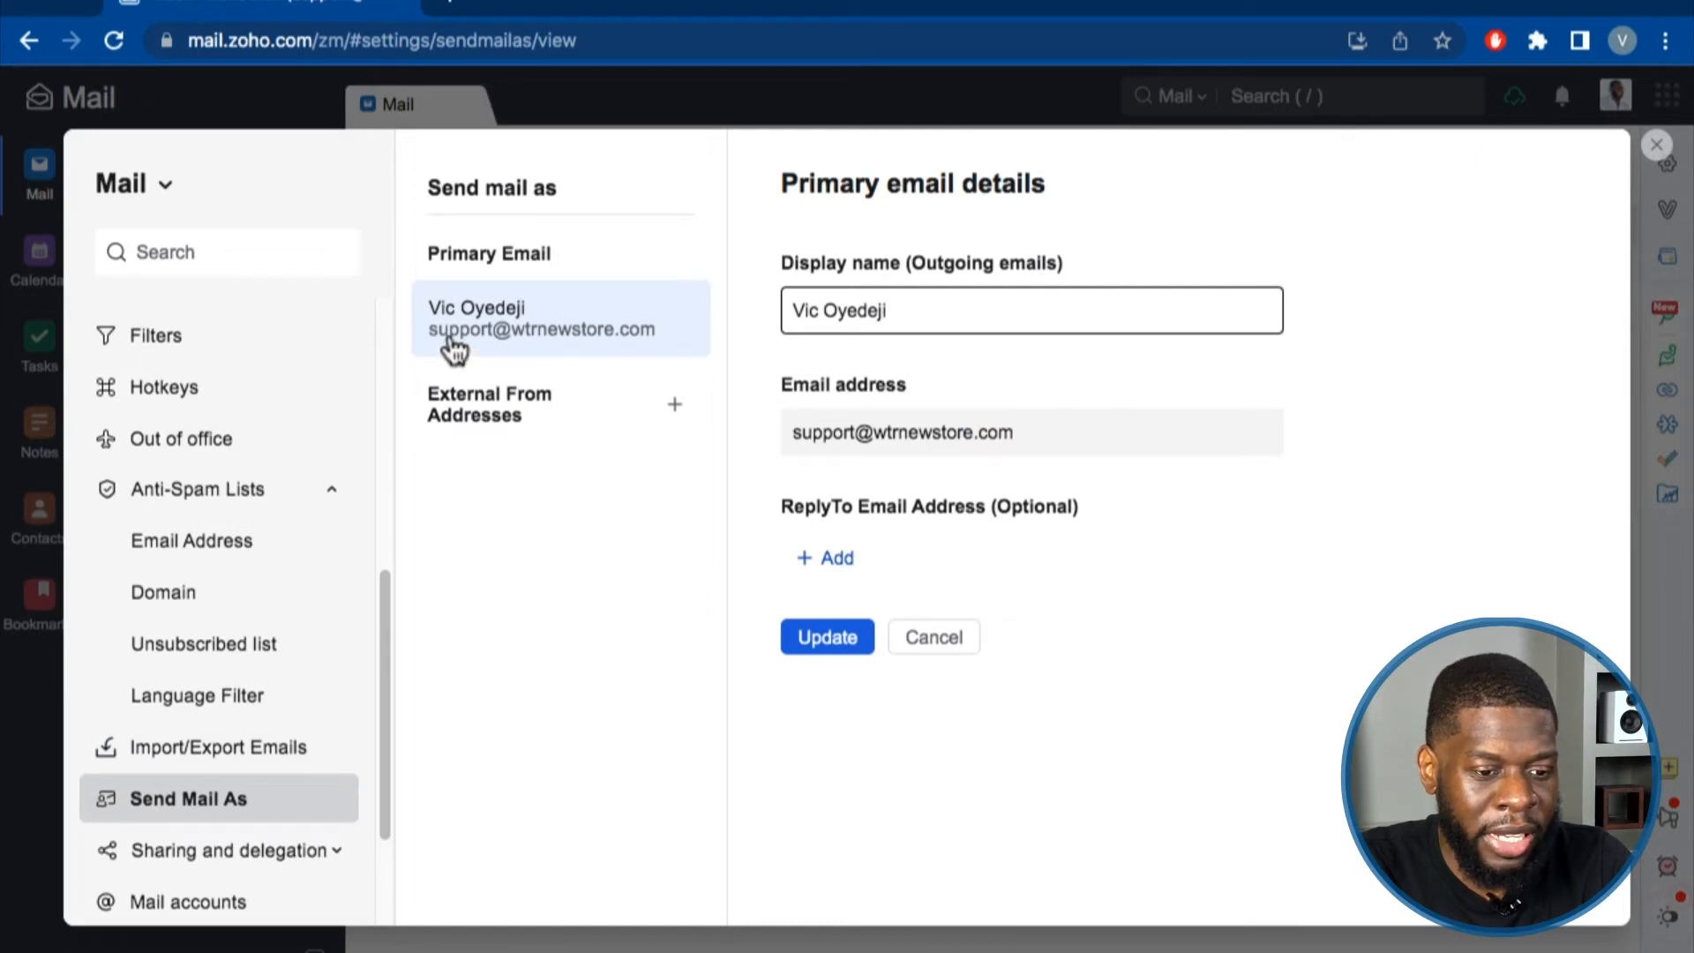
pyautogui.doubleClick(879, 314)
pyautogui.tripleClick(879, 314)
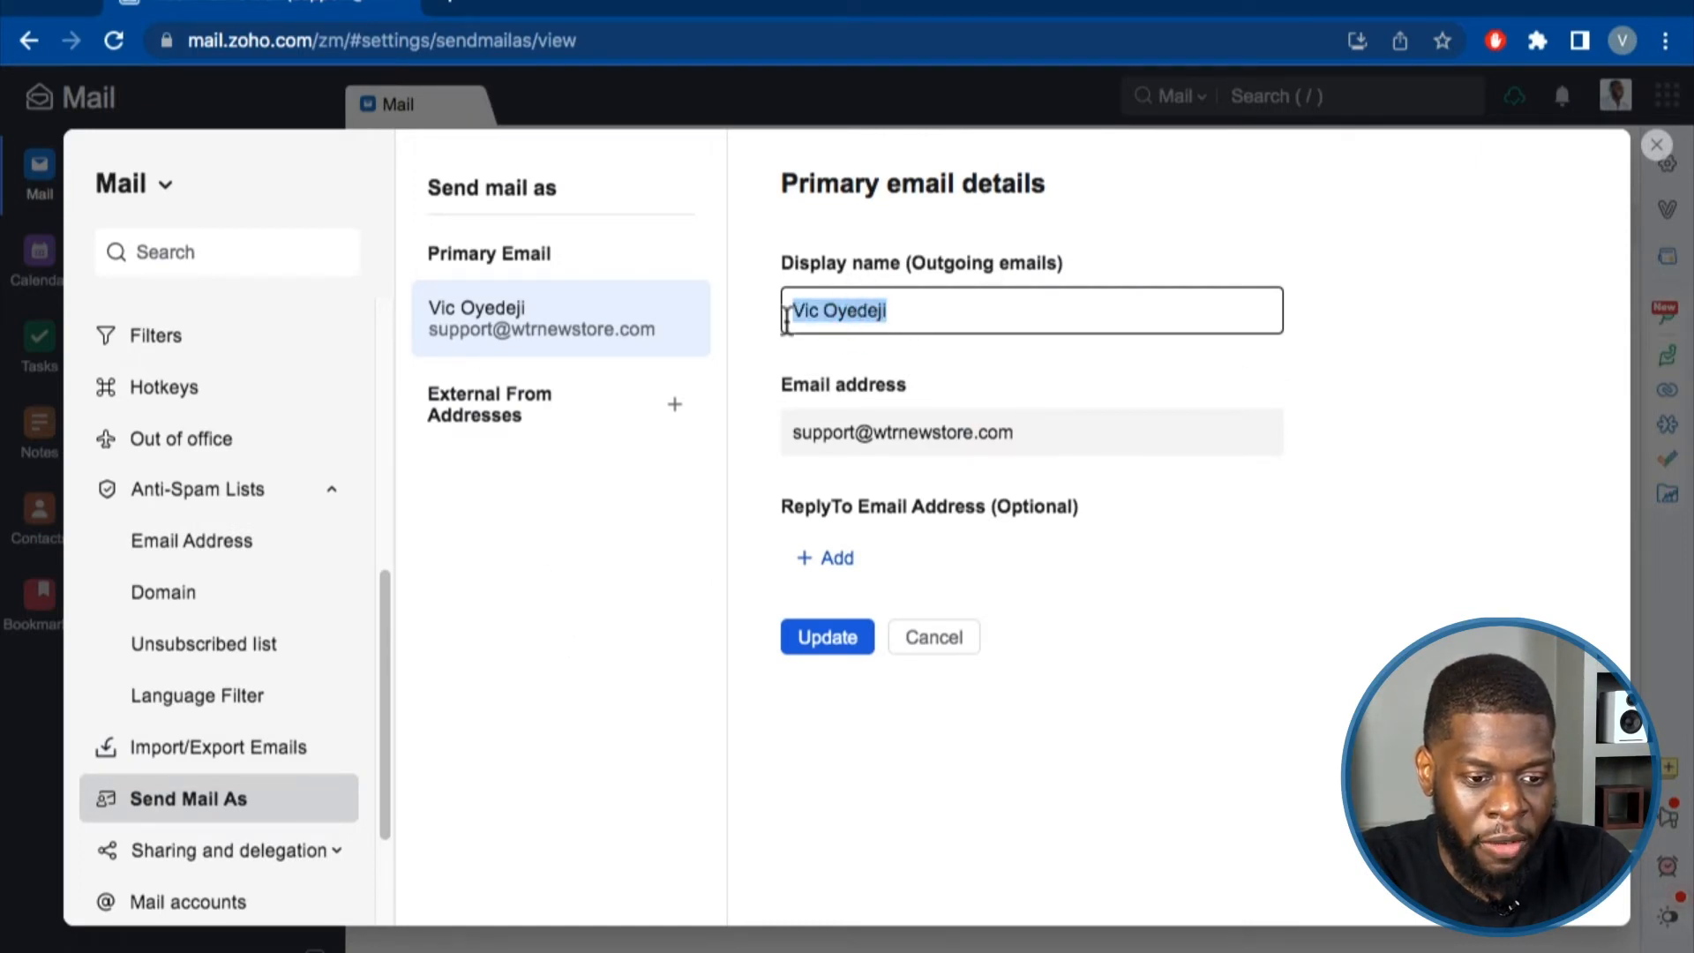
pyautogui.click(819, 310)
pyautogui.click(817, 422)
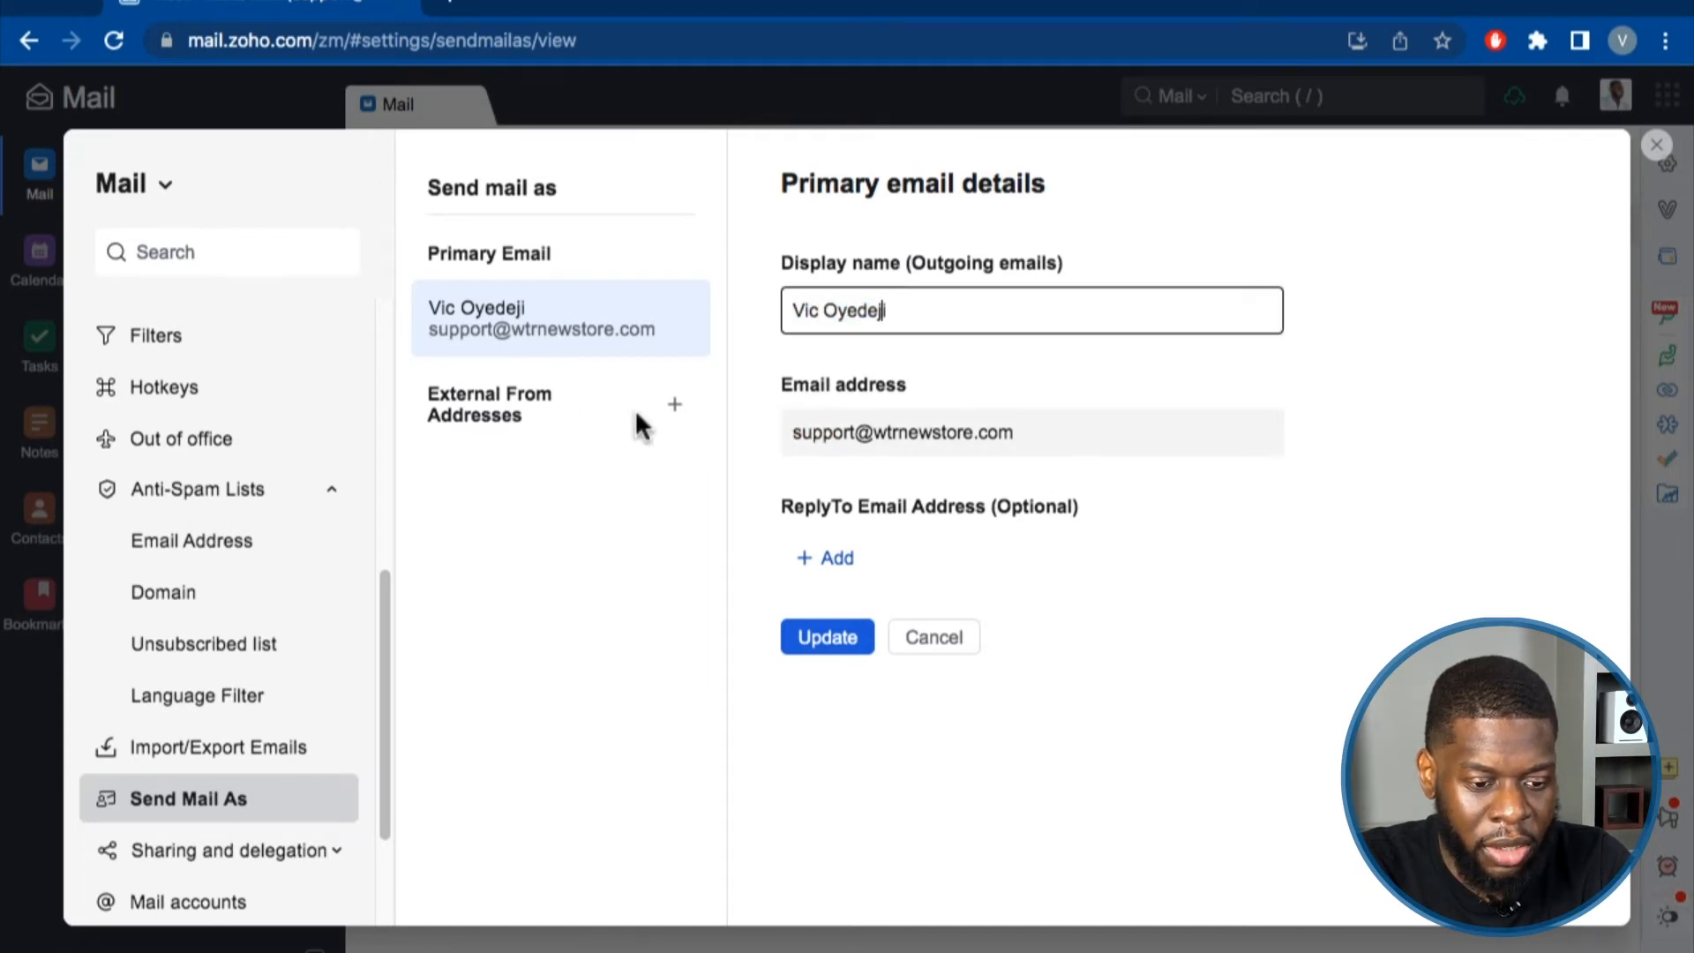
pyautogui.scroll(-2, 242, 782)
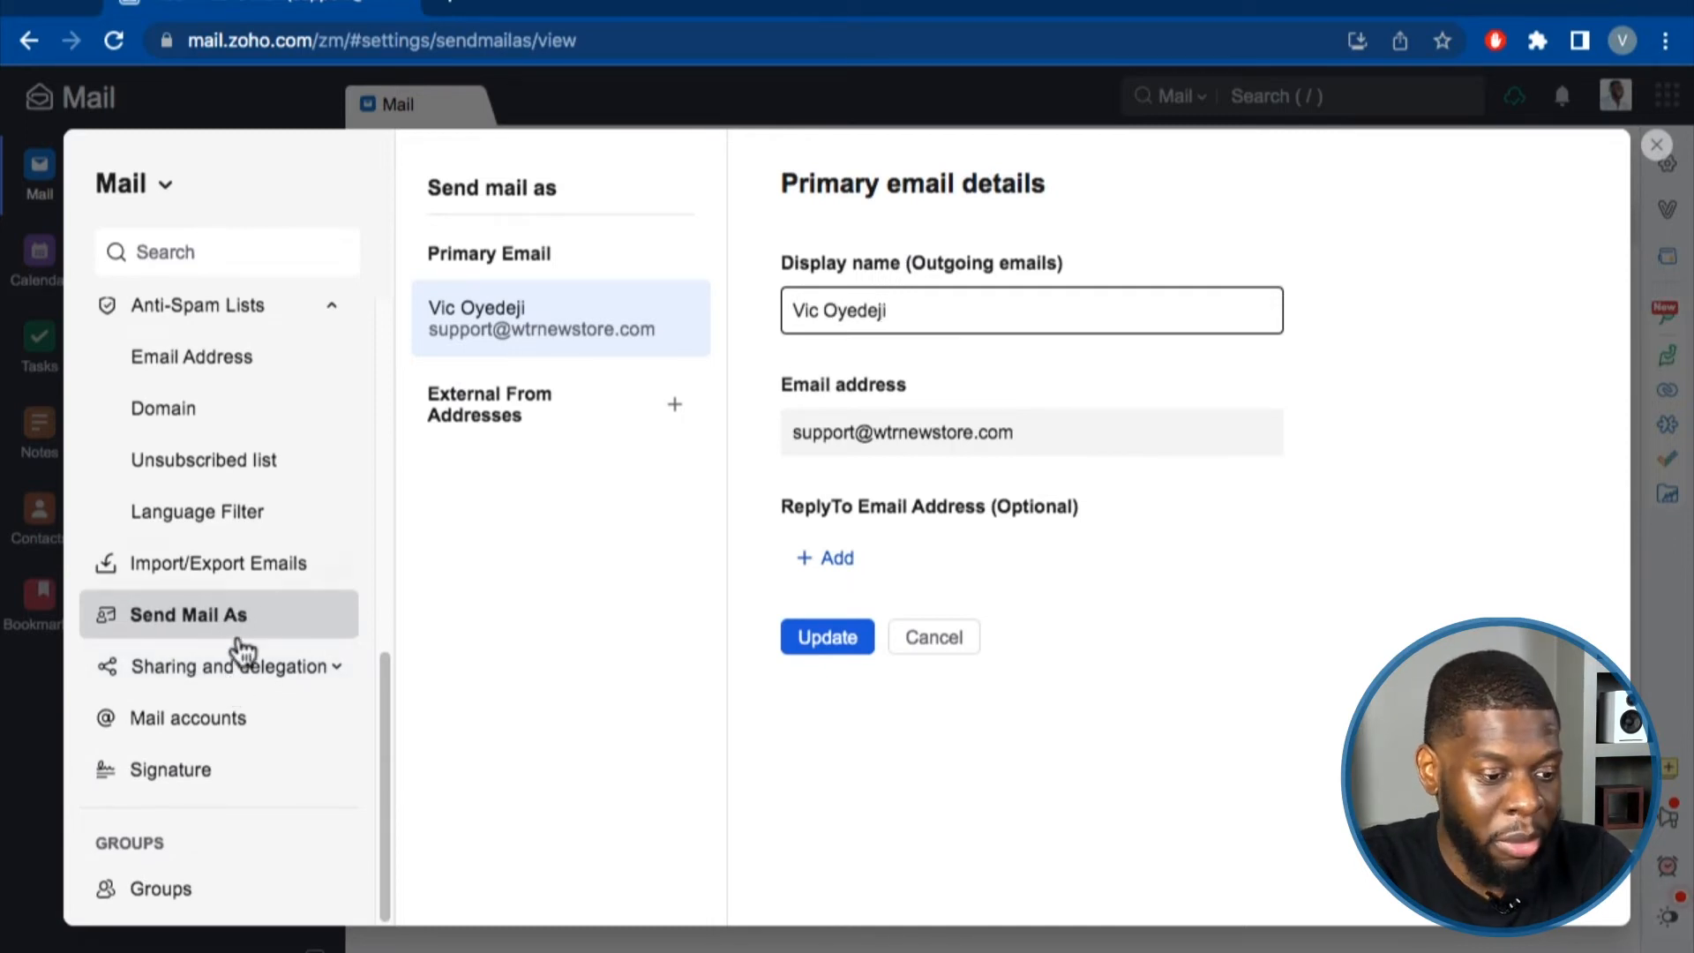
# Check Sharing settings, try adding a mail account, then reselect the default support account.
pyautogui.click(215, 672)
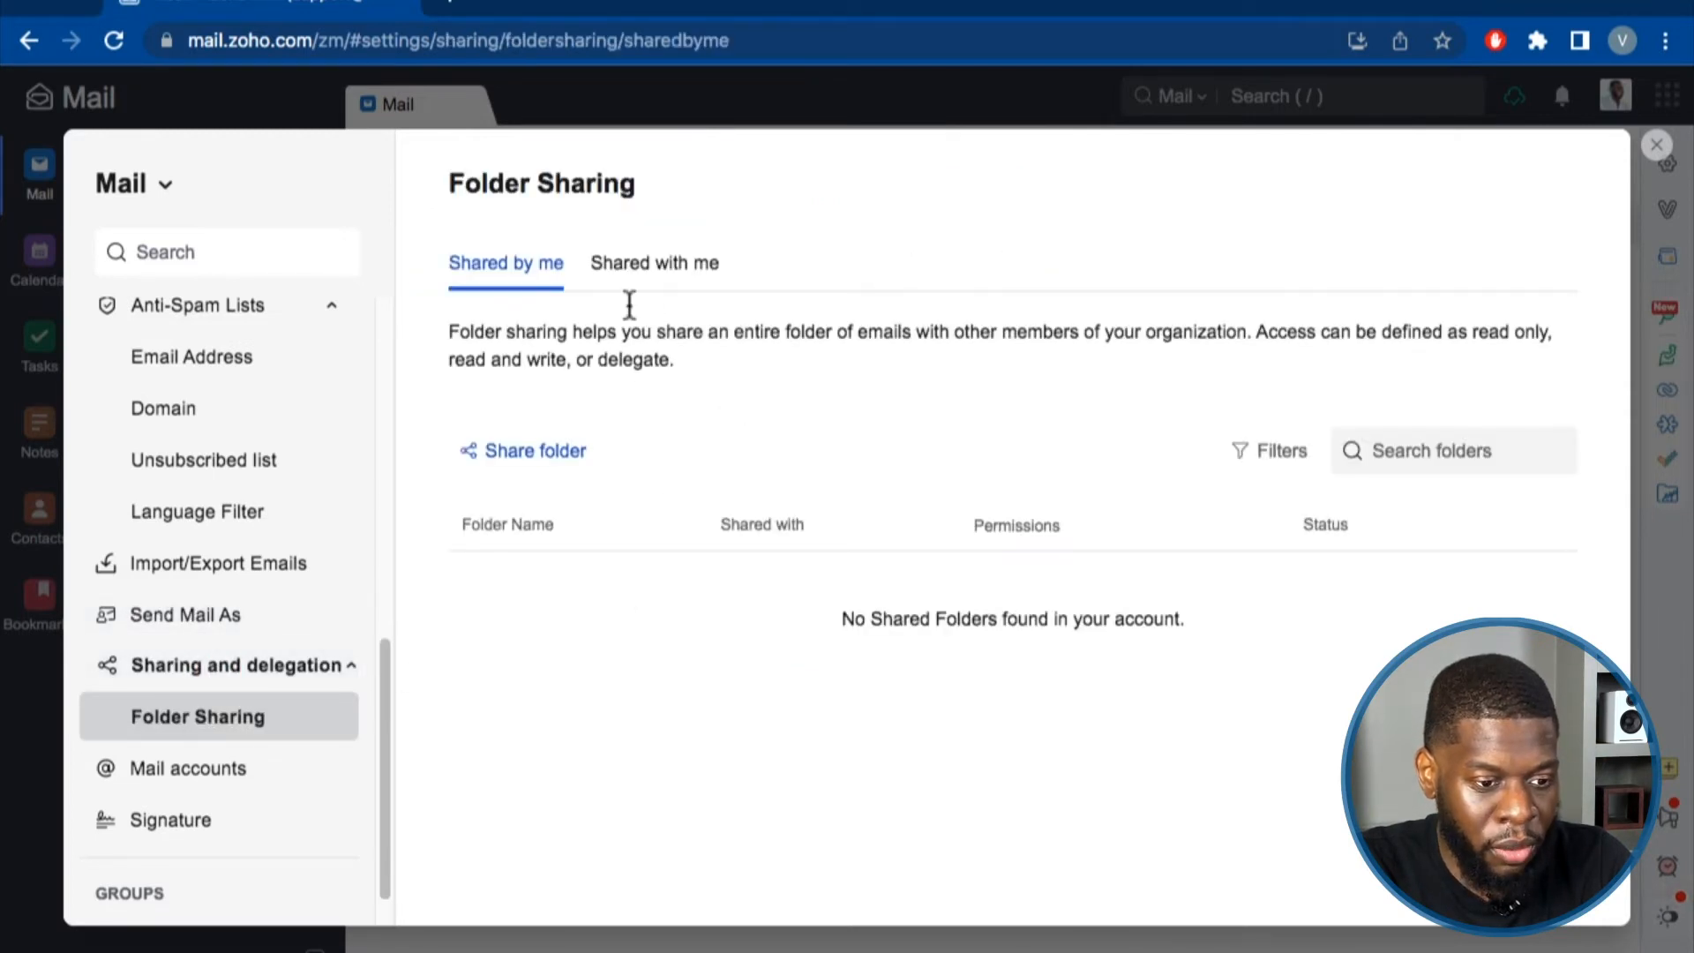
pyautogui.scroll(-1, 223, 744)
pyautogui.click(223, 738)
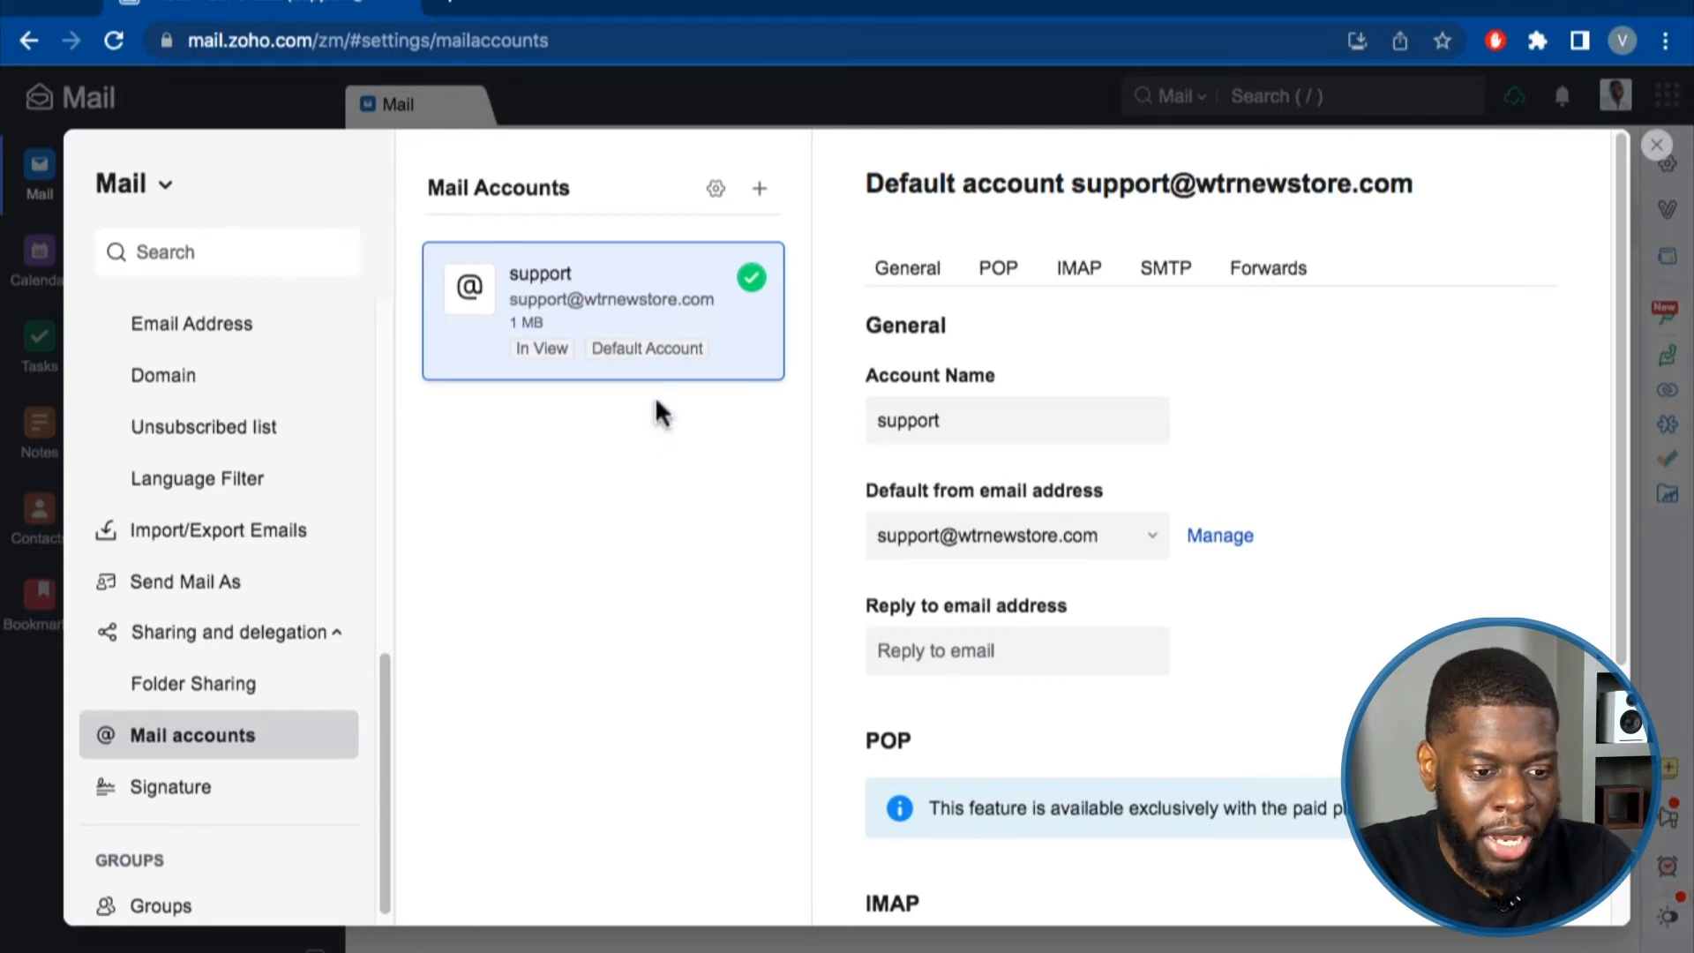
pyautogui.click(759, 188)
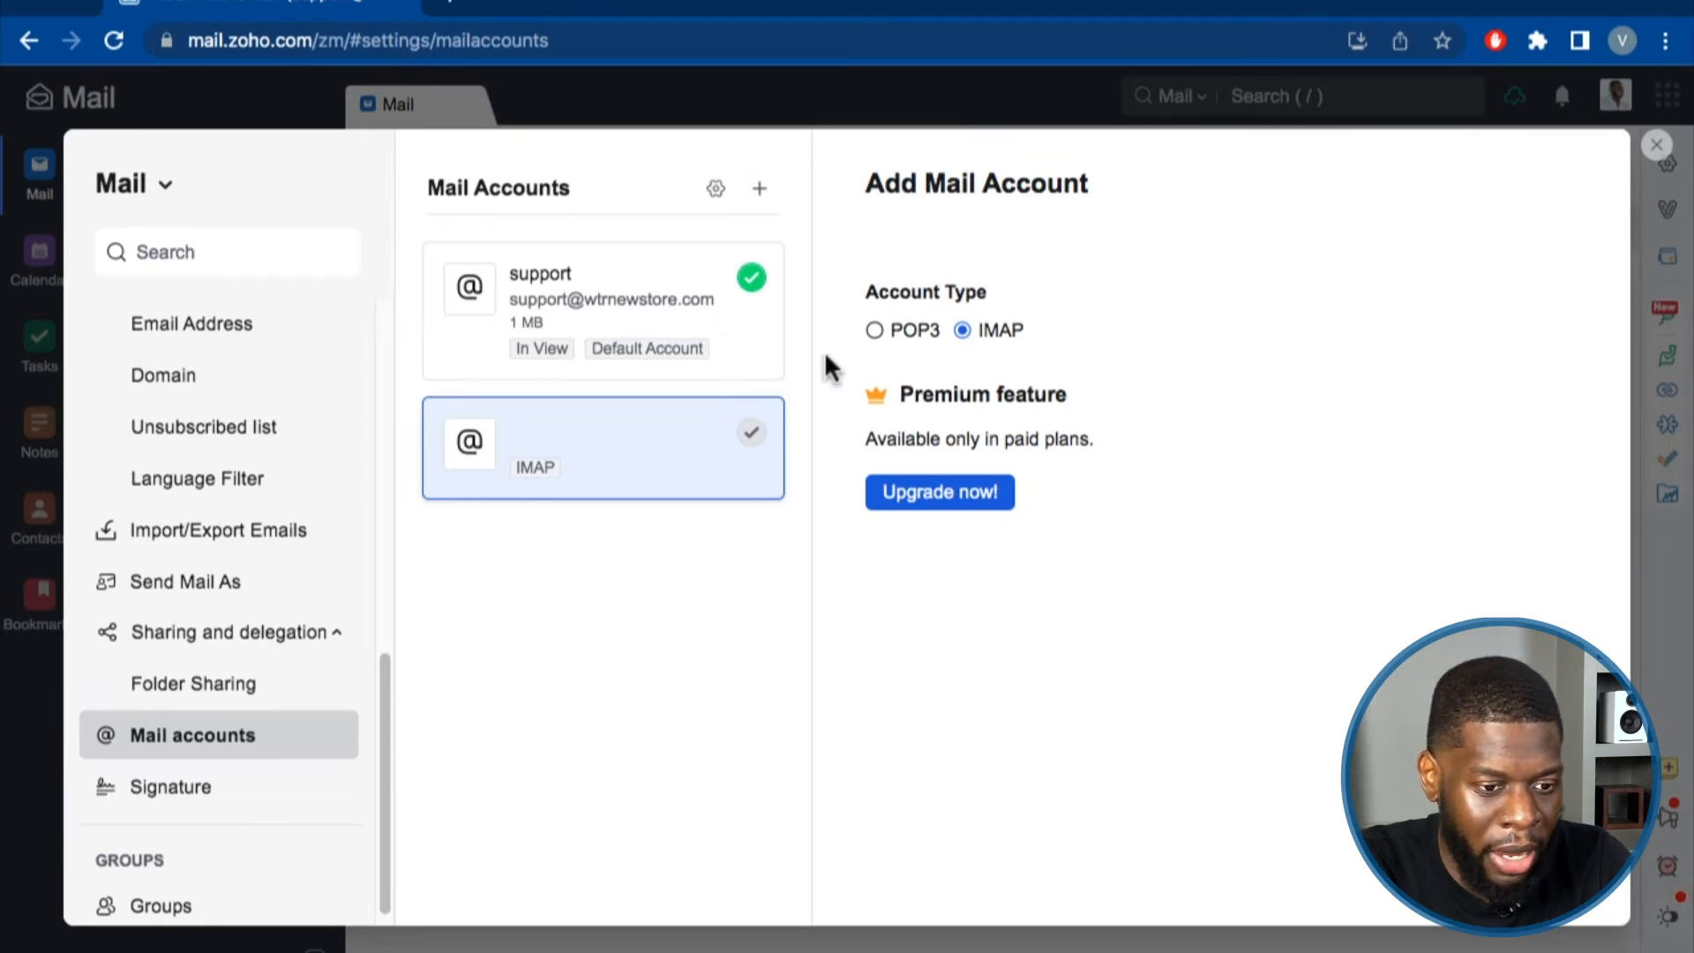
pyautogui.click(706, 369)
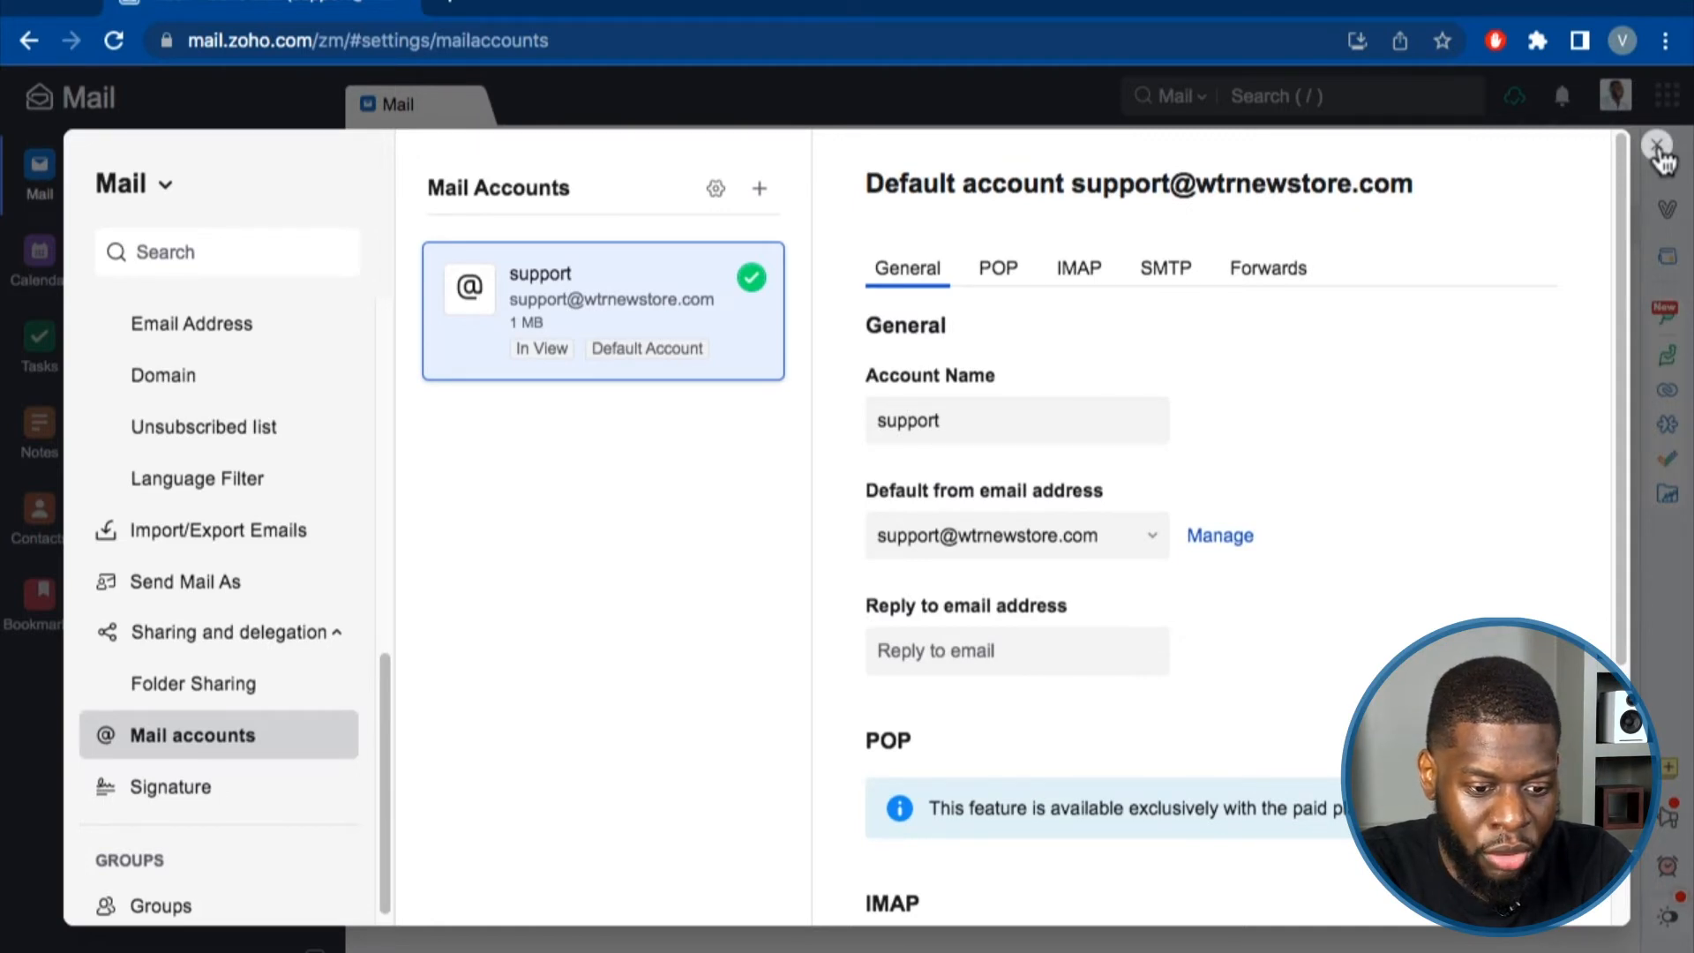
pyautogui.scroll(-5, 1337, 490)
pyautogui.scroll(5, 1324, 432)
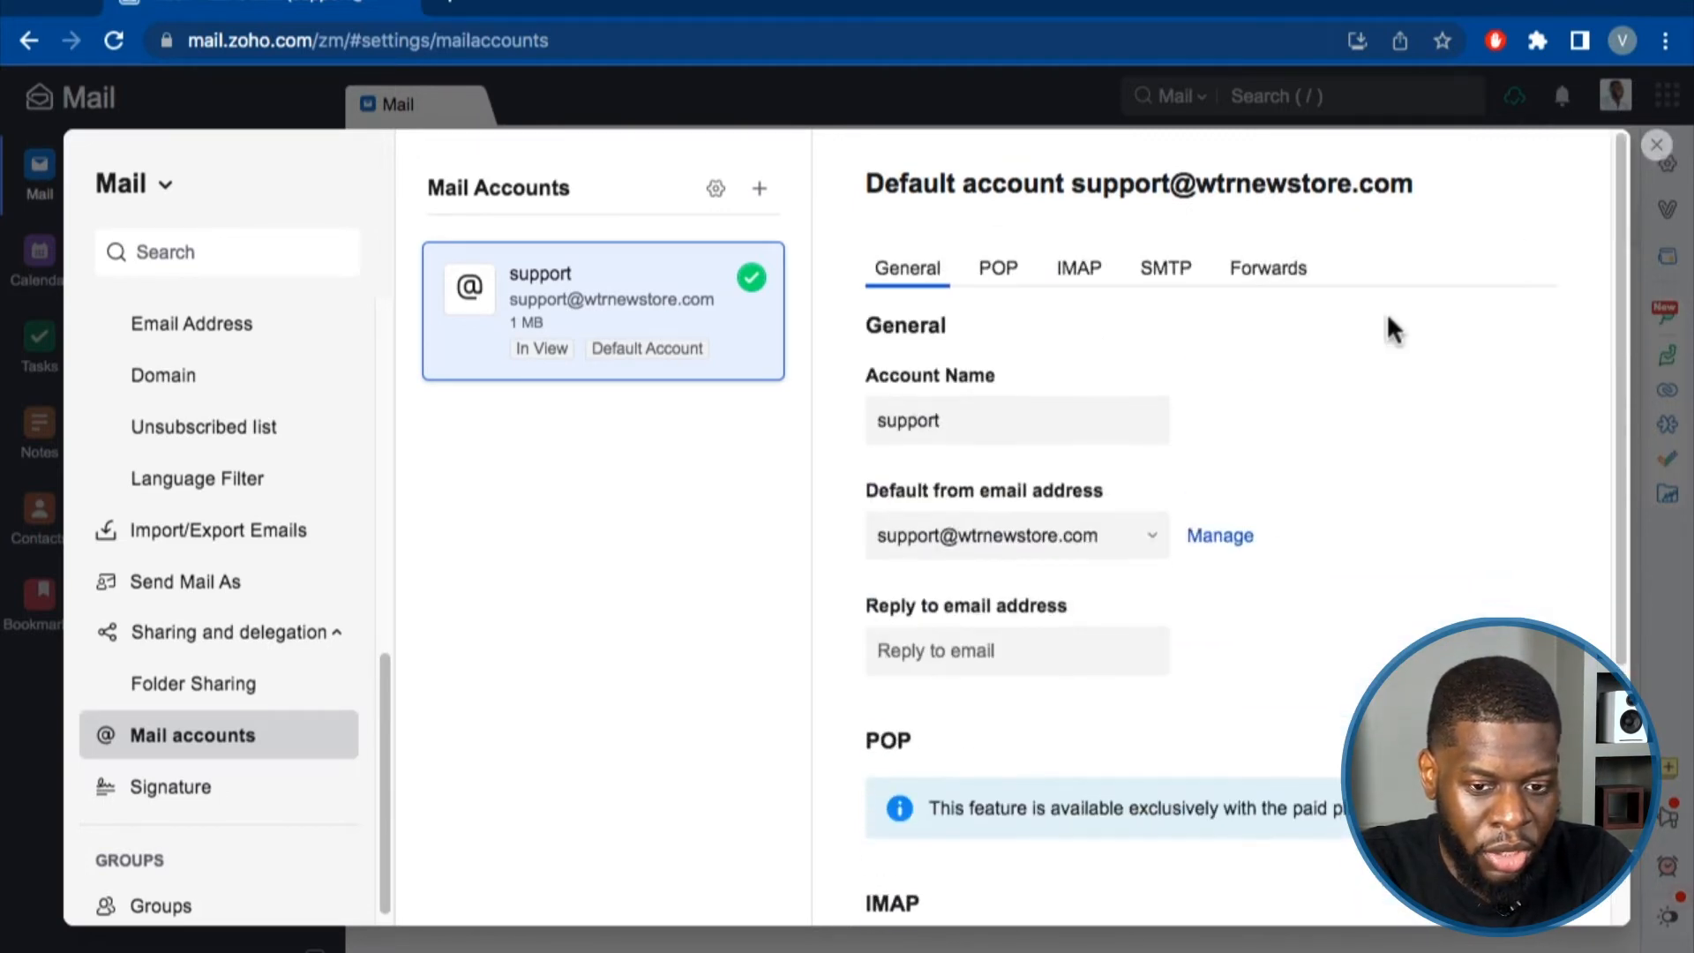
# Close Settings, open and close the profile panel, then open the Signature settings.
pyautogui.click(1656, 145)
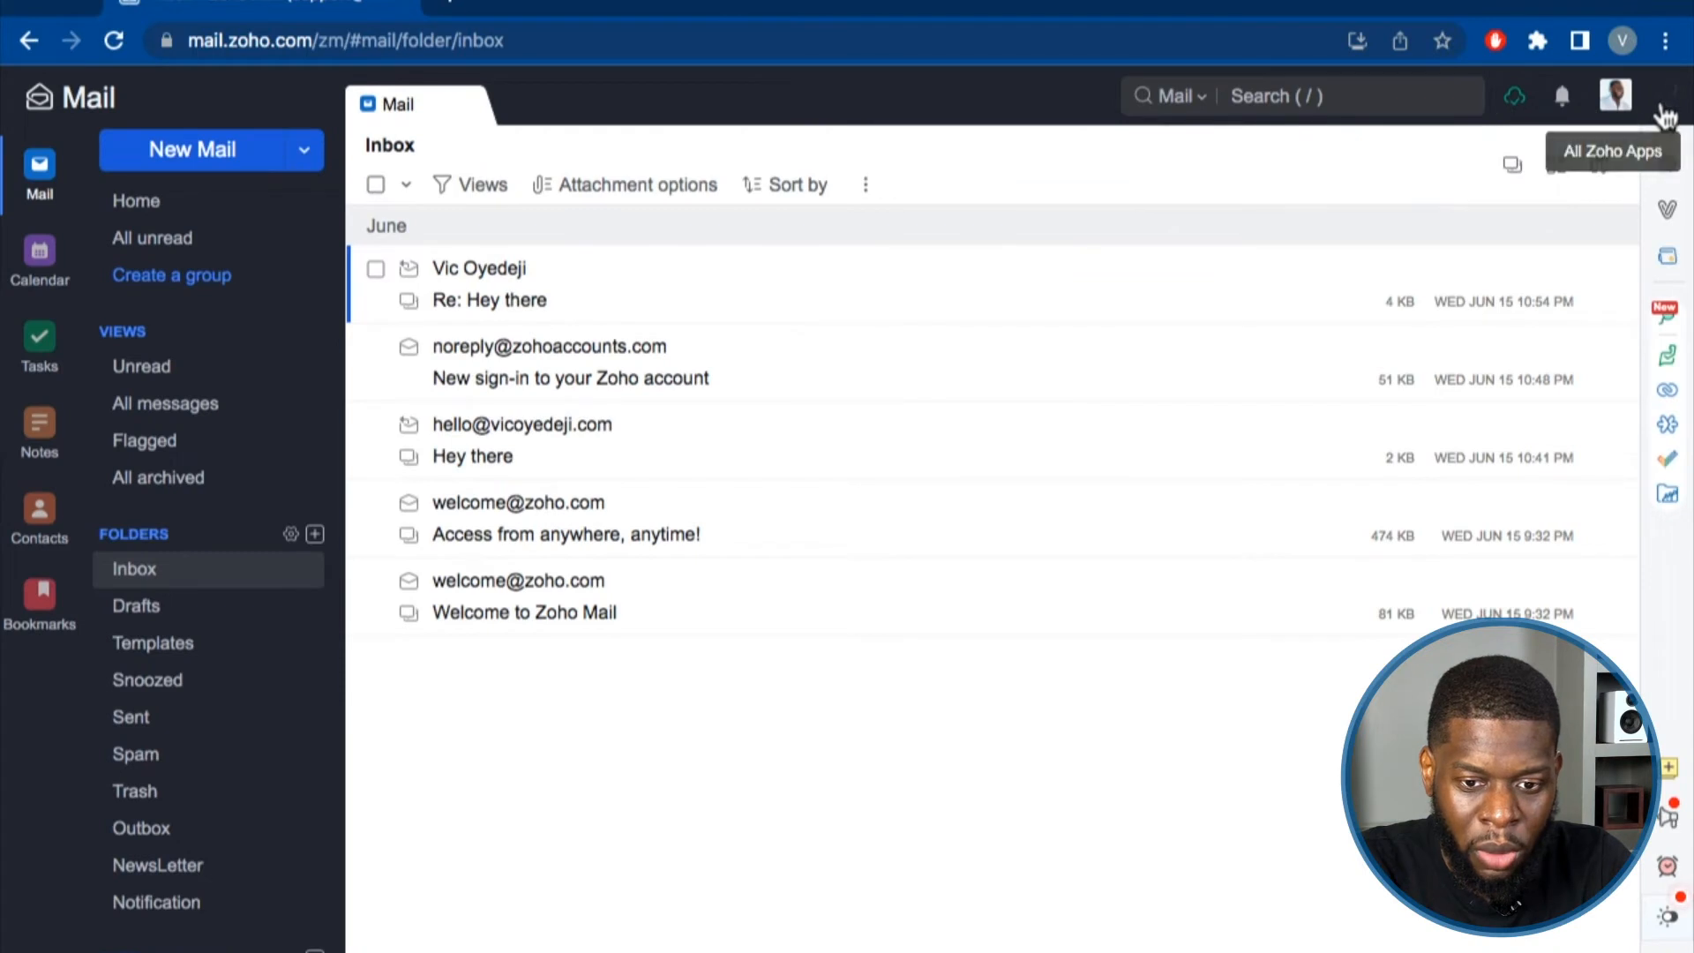
pyautogui.click(1614, 94)
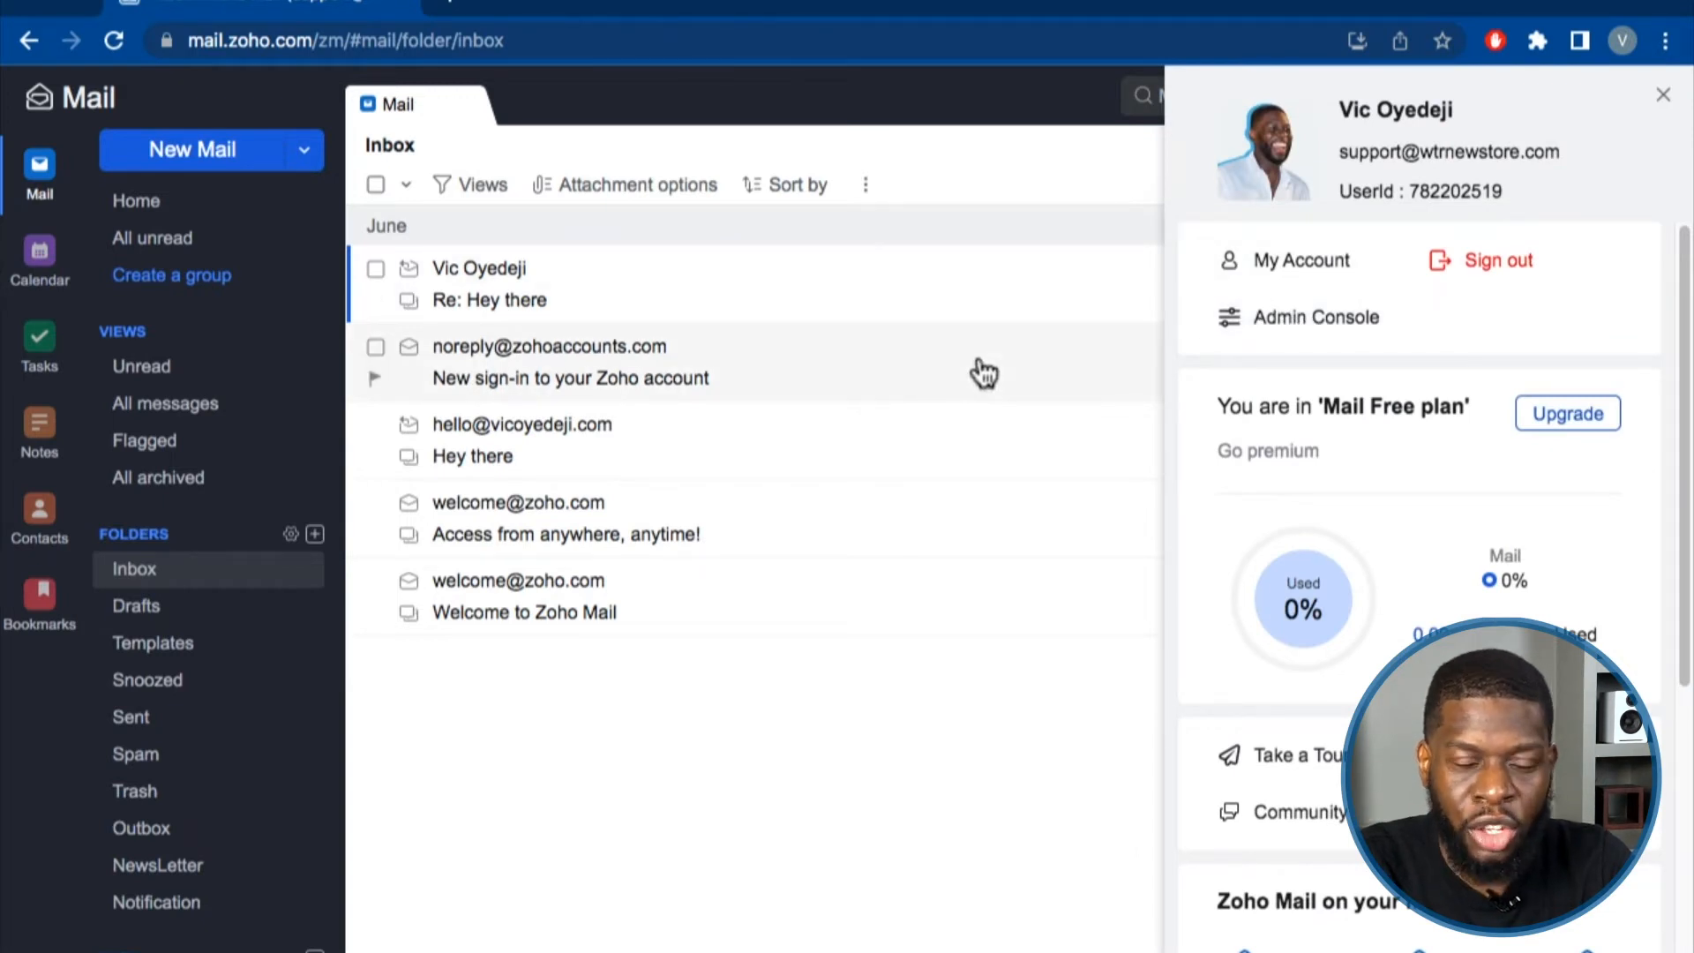
pyautogui.click(696, 711)
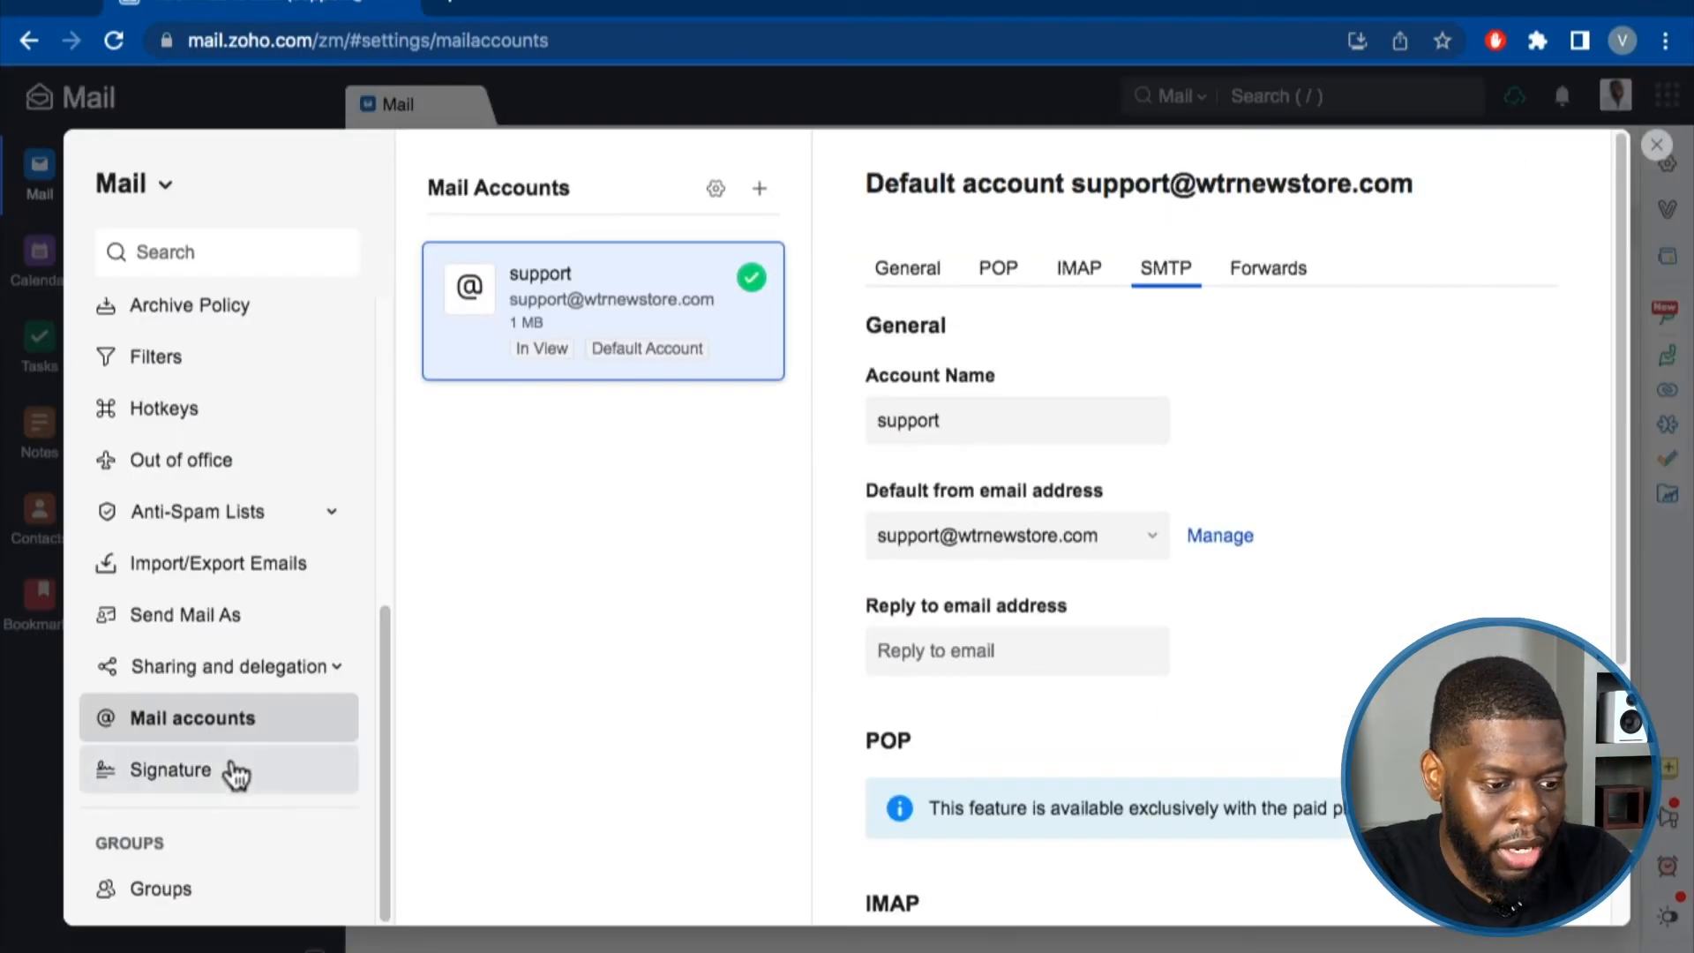
pyautogui.click(231, 771)
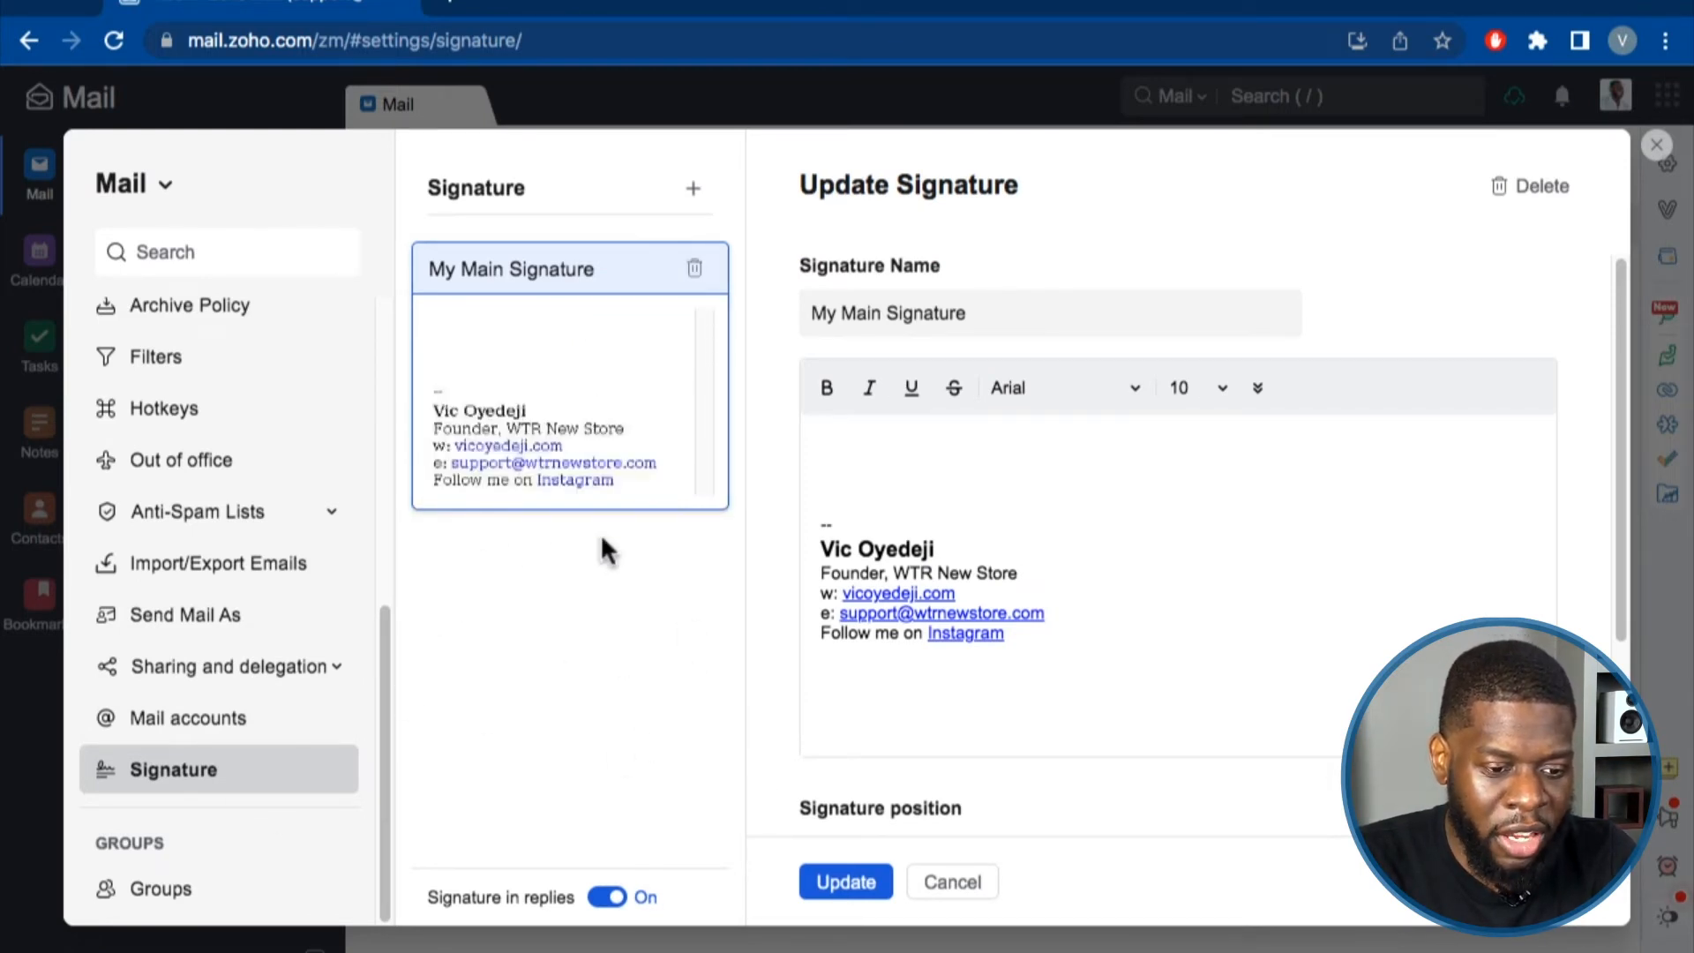
# Create a new blank signature, typing and erasing a test letter 'A' in its name.
pyautogui.click(694, 189)
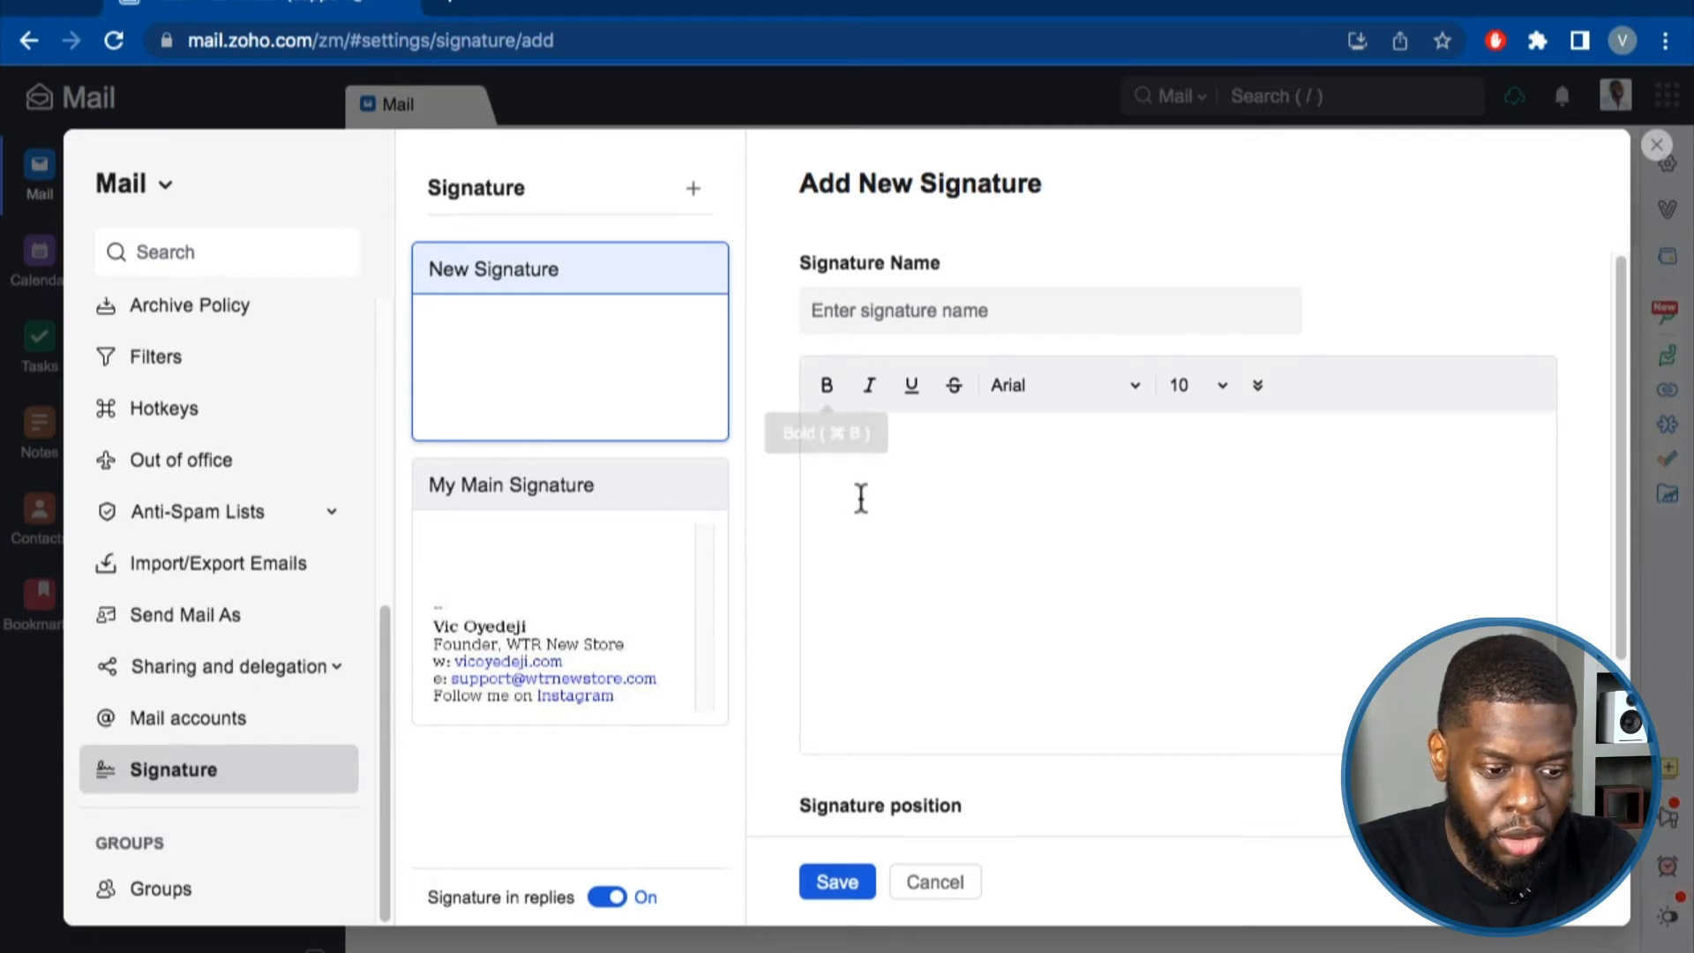
pyautogui.click(940, 299)
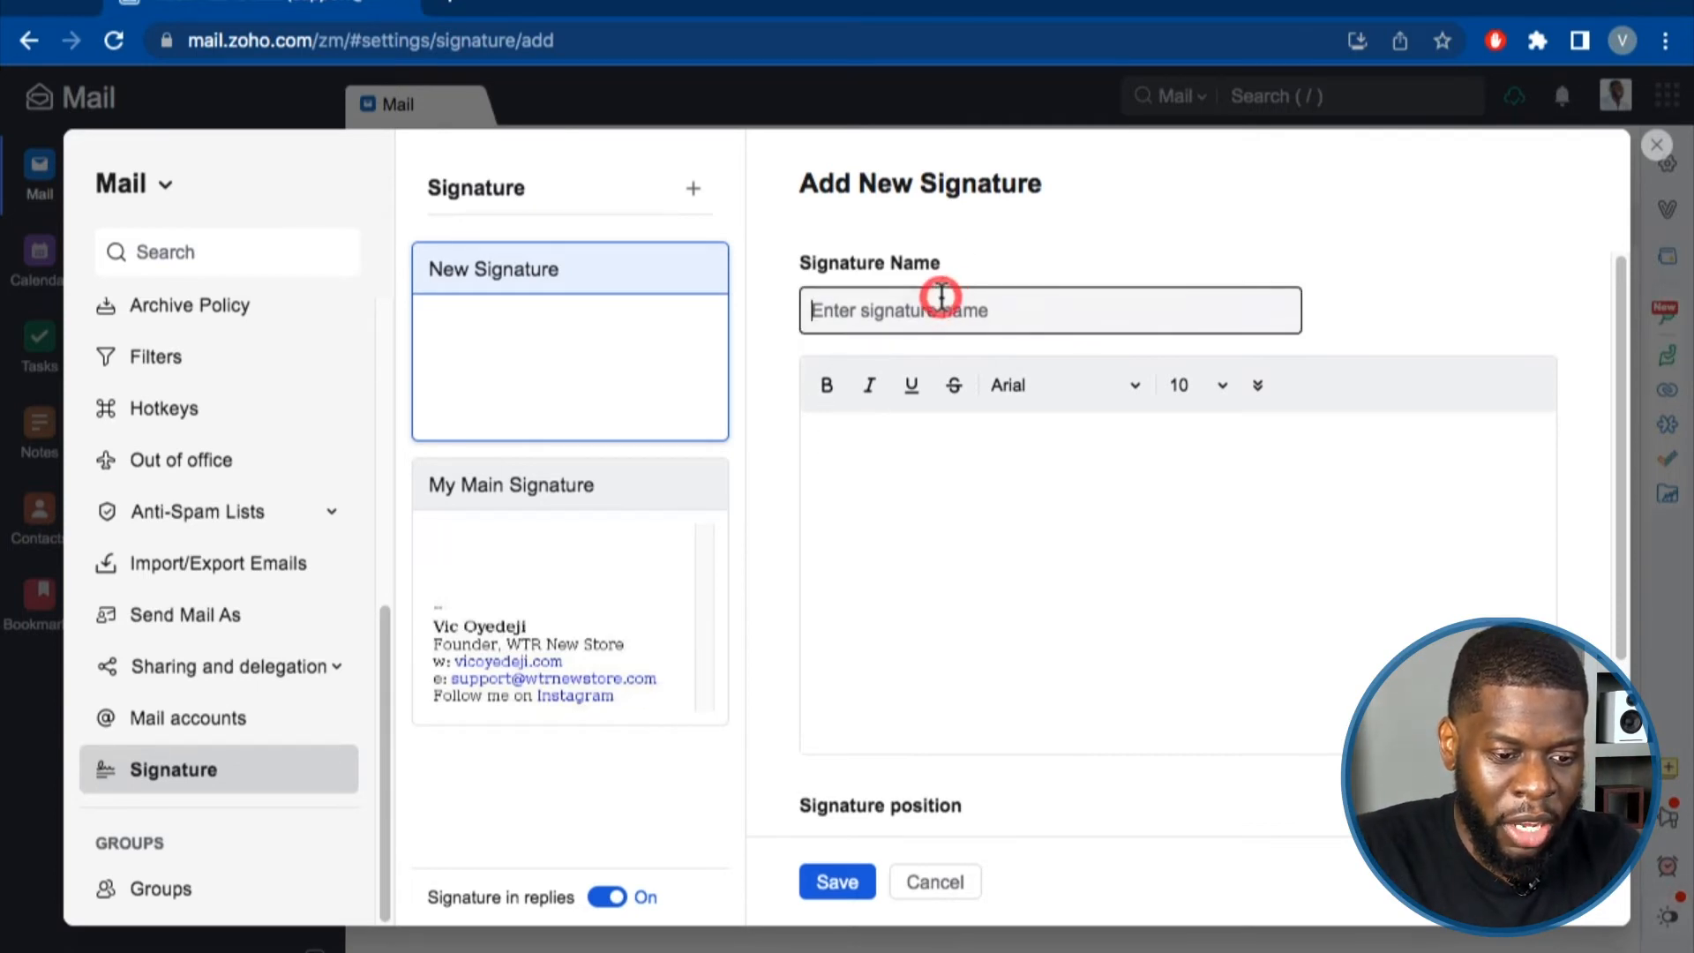
pyautogui.write('A')
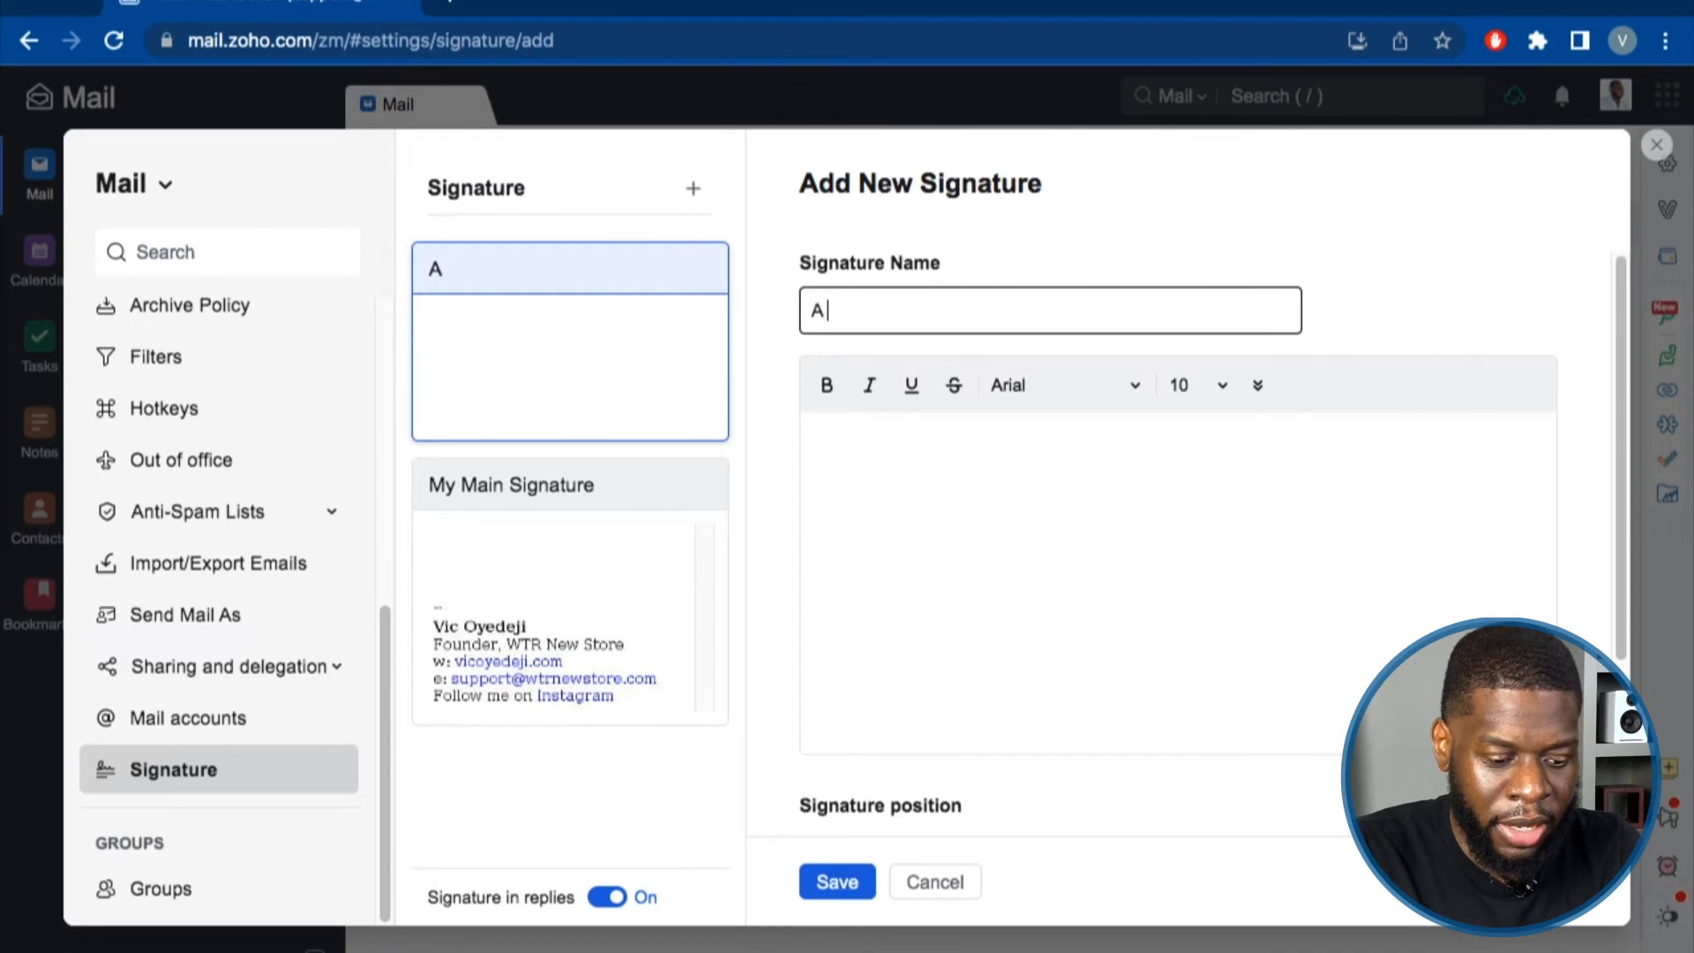
pyautogui.press('BackSpace')
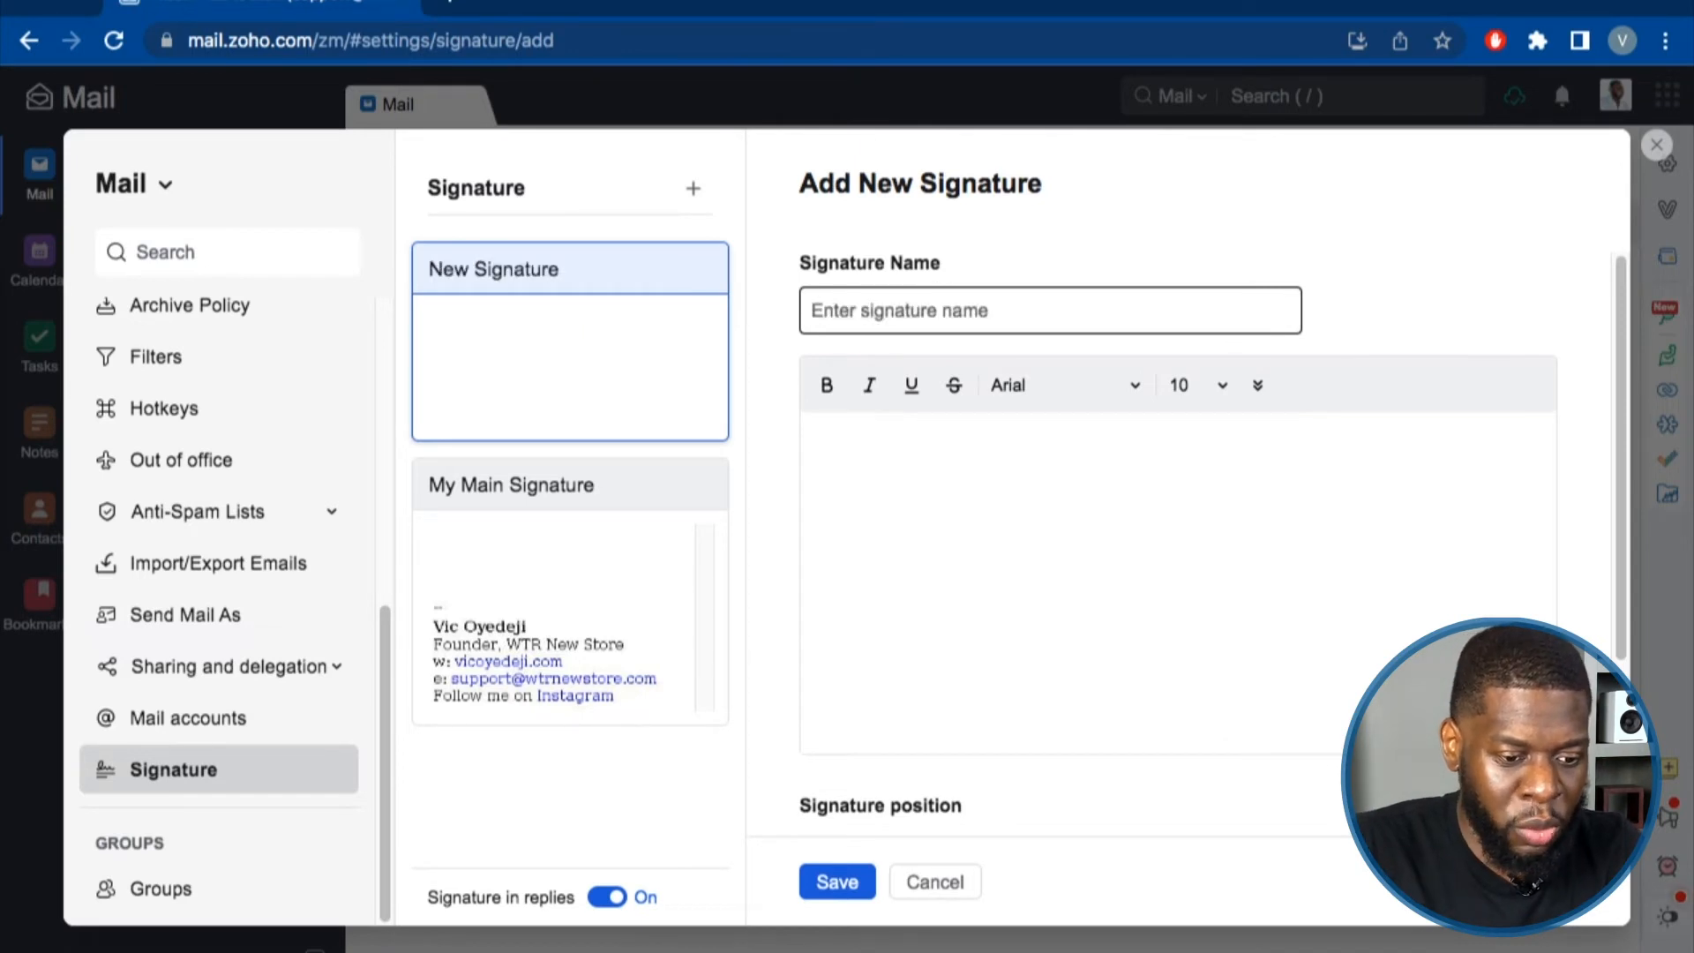
# Inspect My Main Signature's name and body, then return to the New Signature draft.
pyautogui.click(627, 501)
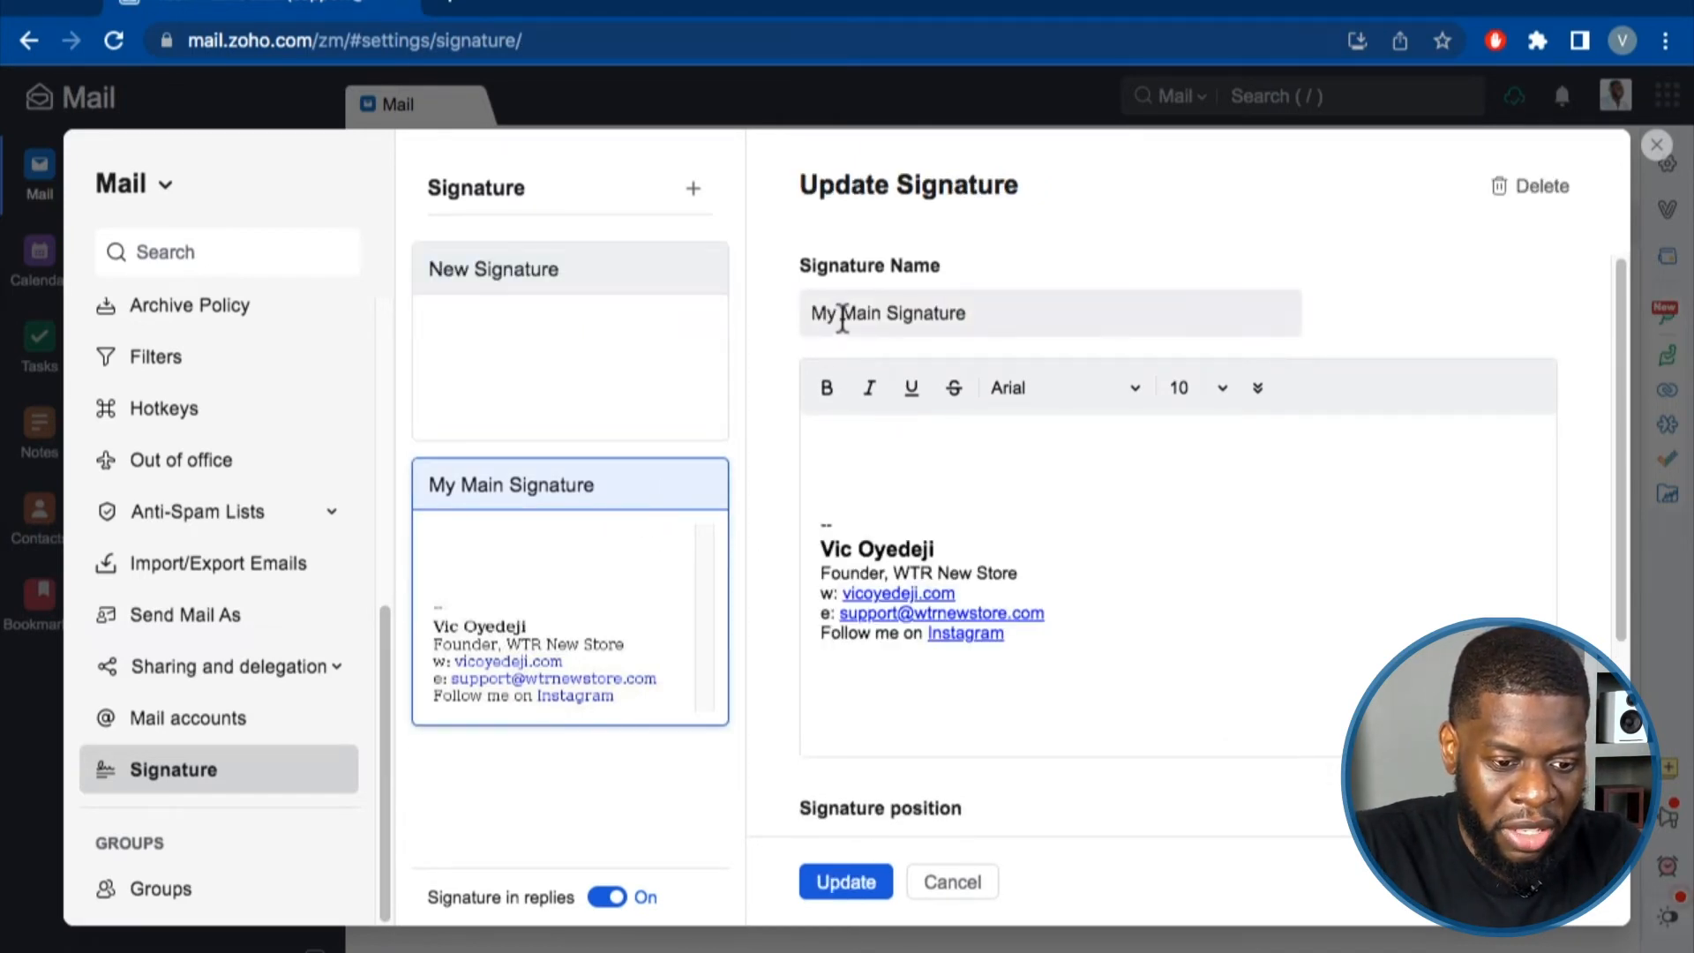
pyautogui.moveTo(807, 314); pyautogui.dragTo(971, 307)
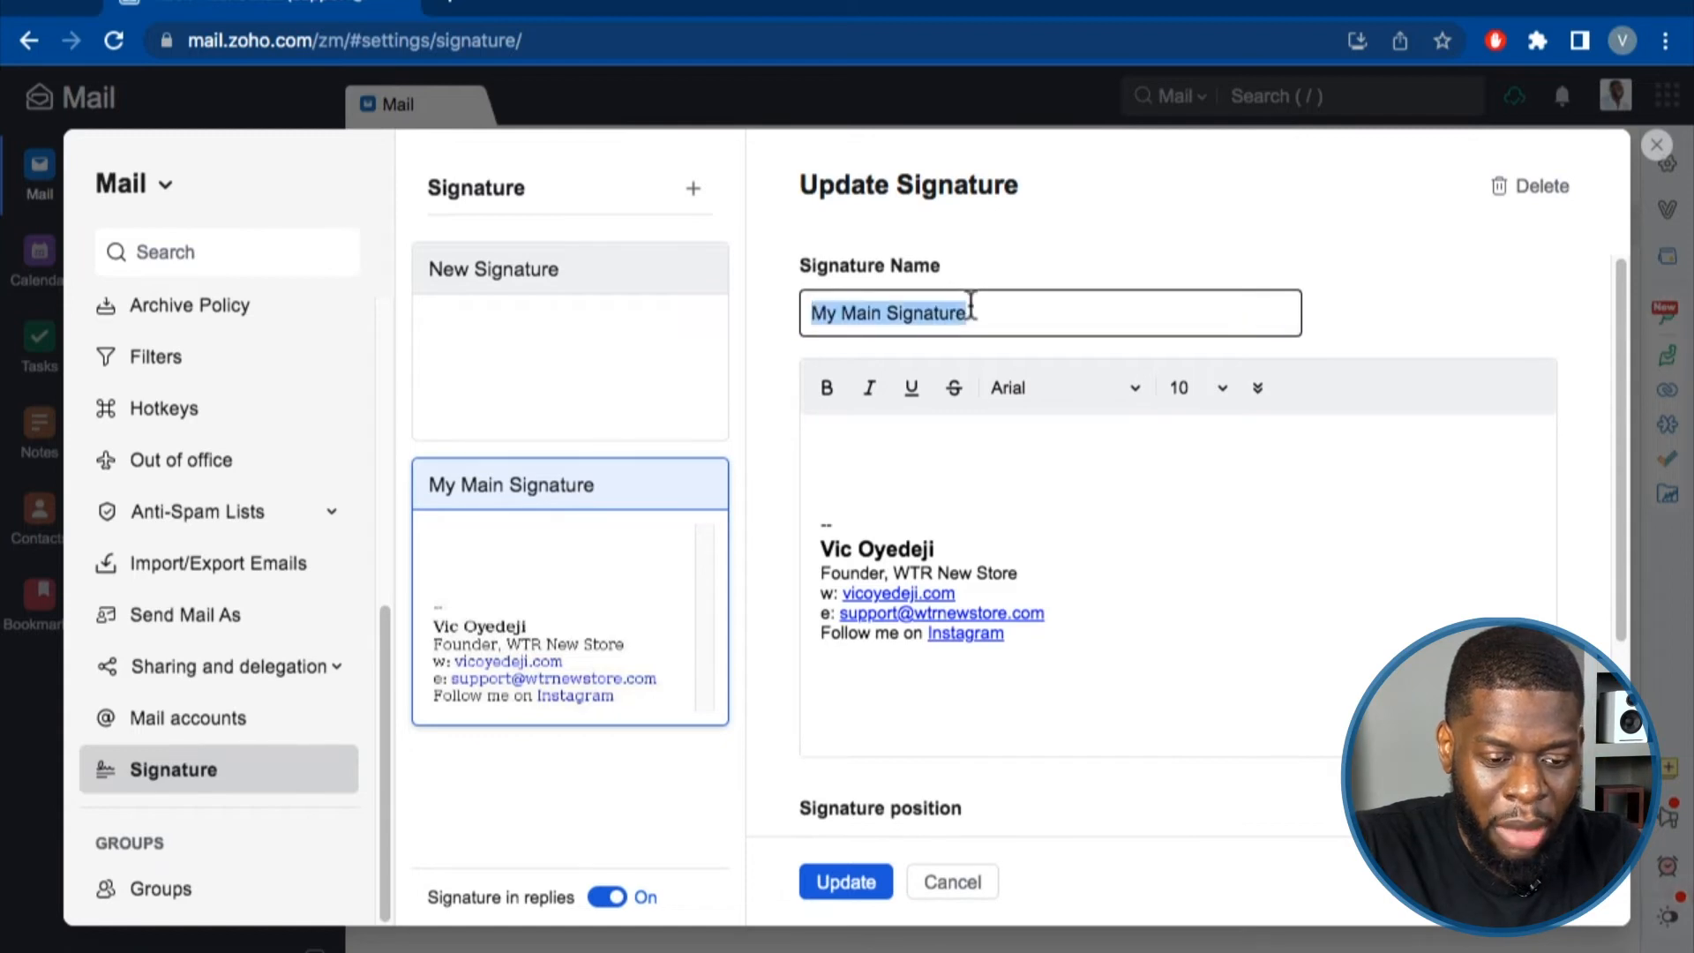
pyautogui.click(871, 419)
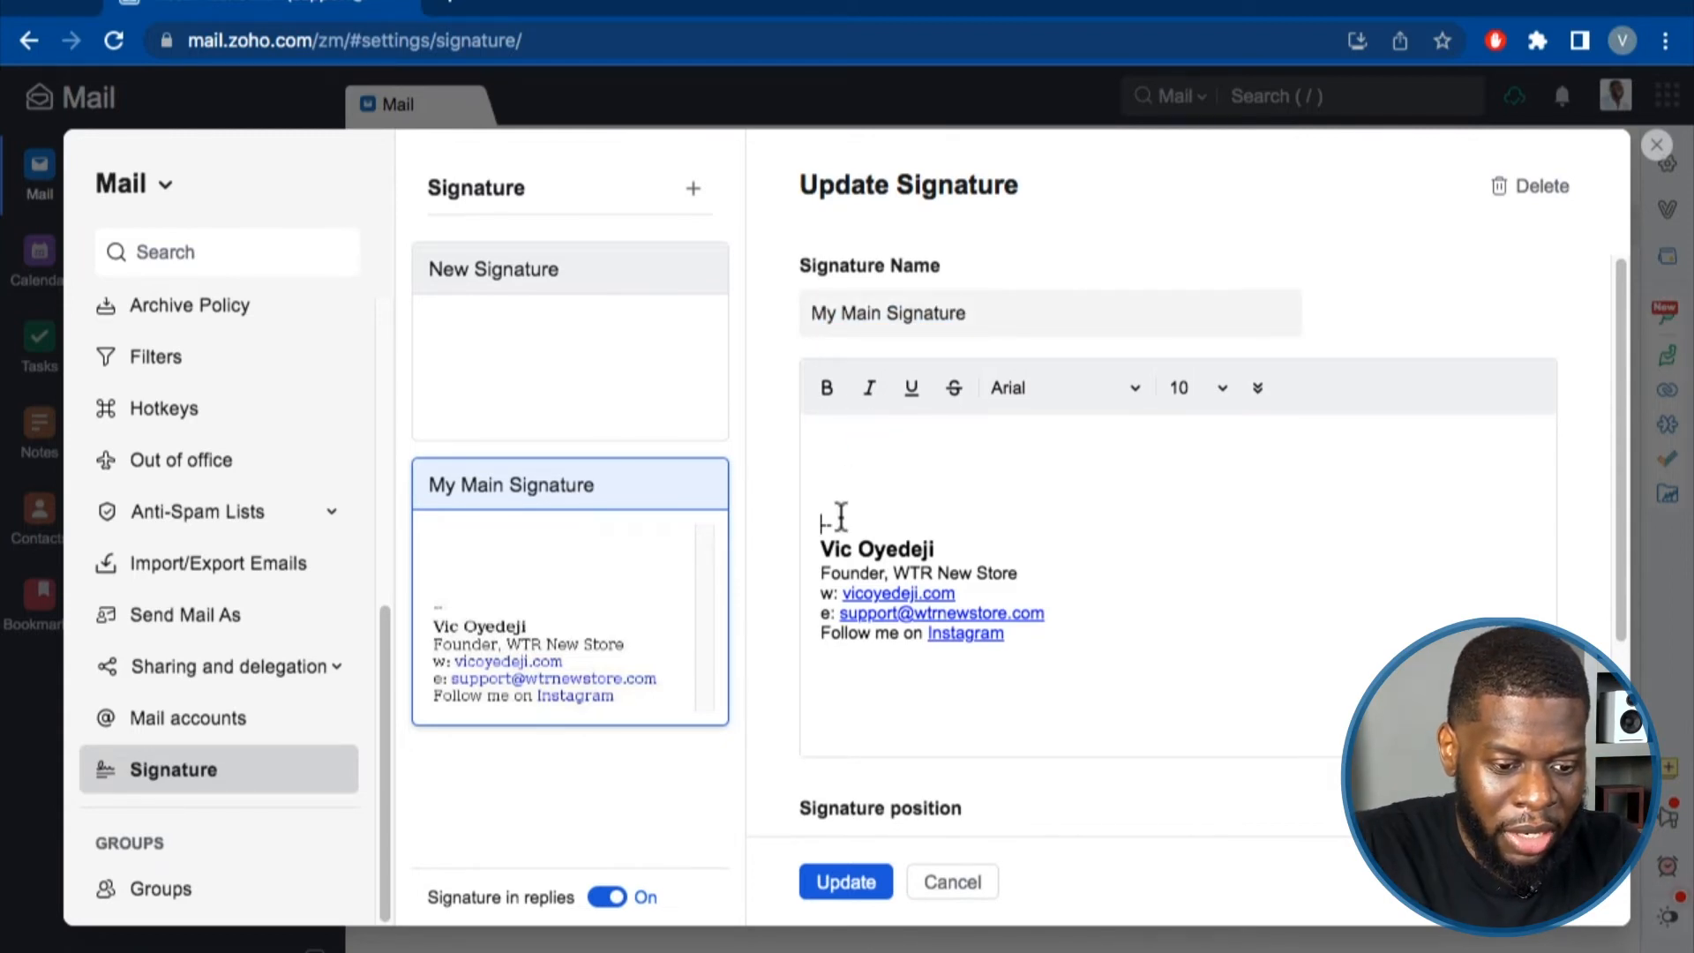
pyautogui.moveTo(839, 525); pyautogui.dragTo(817, 526)
pyautogui.scroll(-2, 1084, 560)
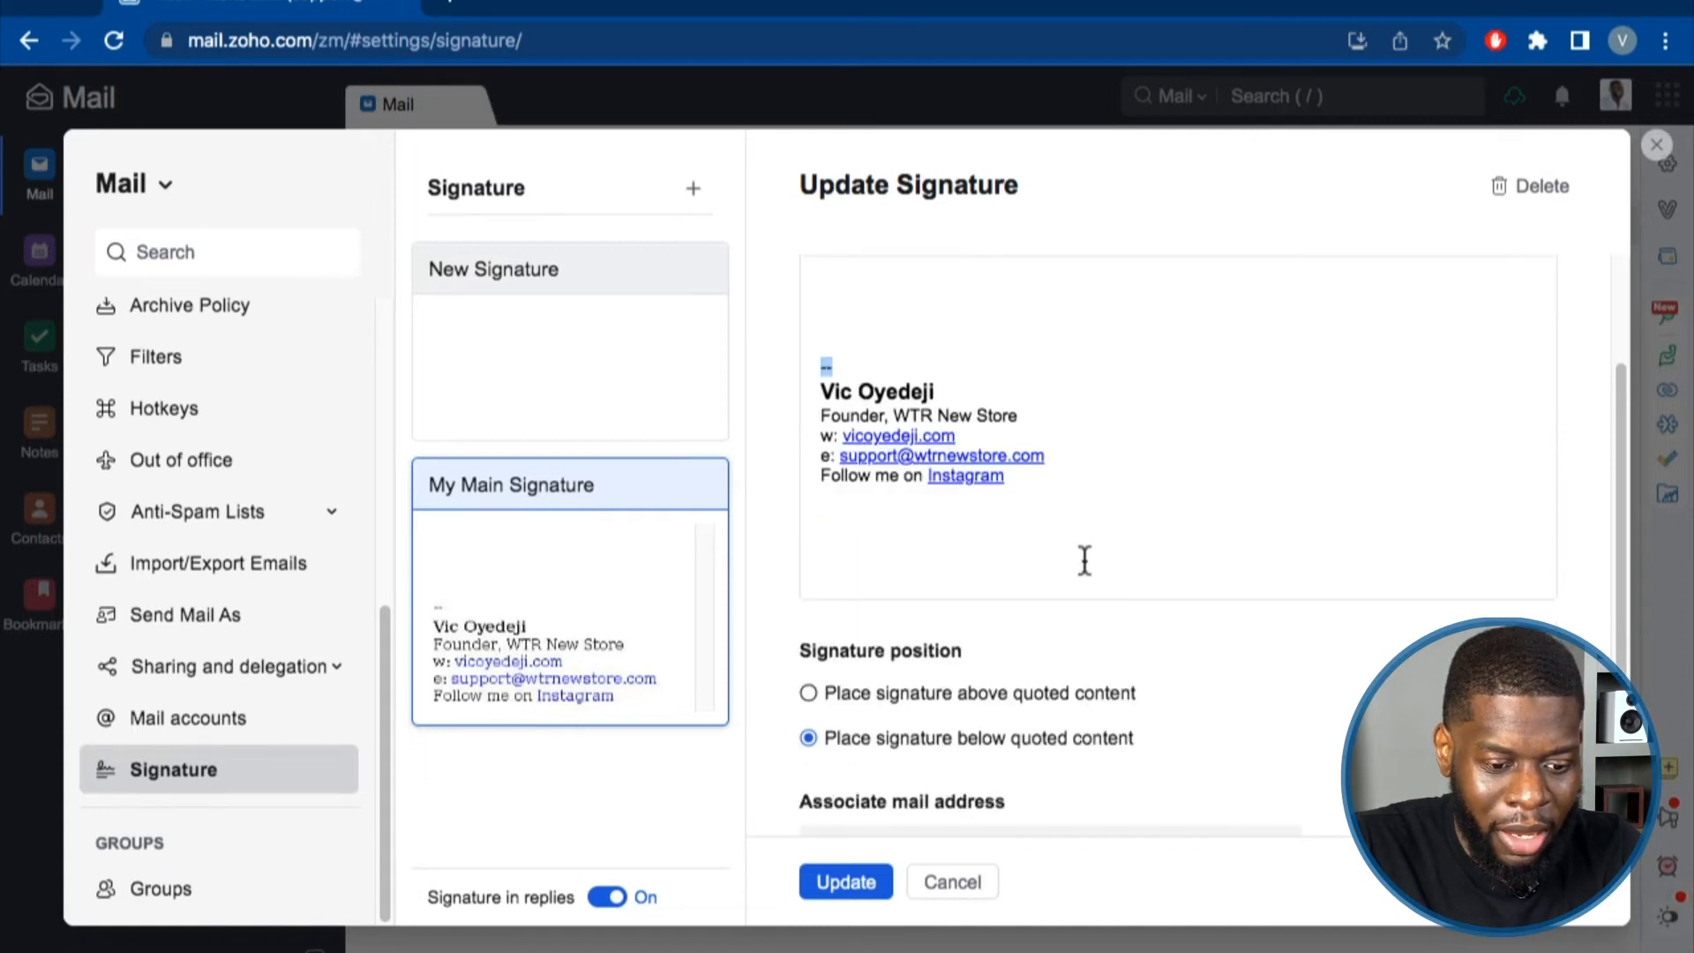
pyautogui.scroll(1, 937, 485)
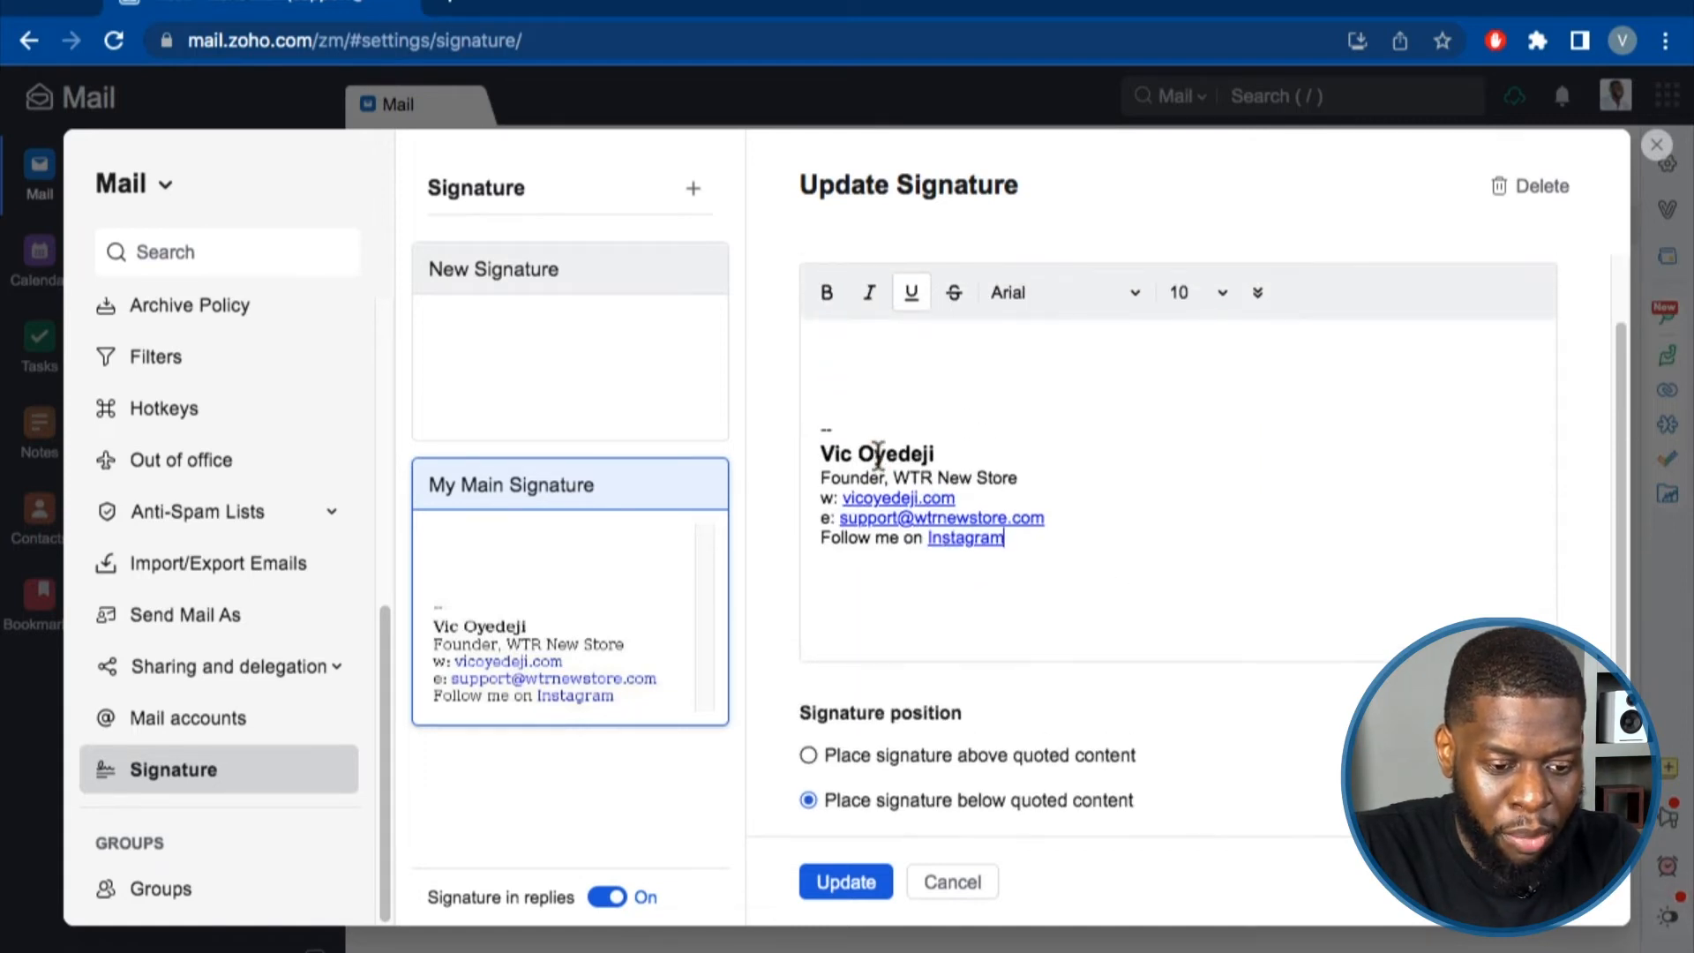
pyautogui.click(878, 454)
pyautogui.click(643, 378)
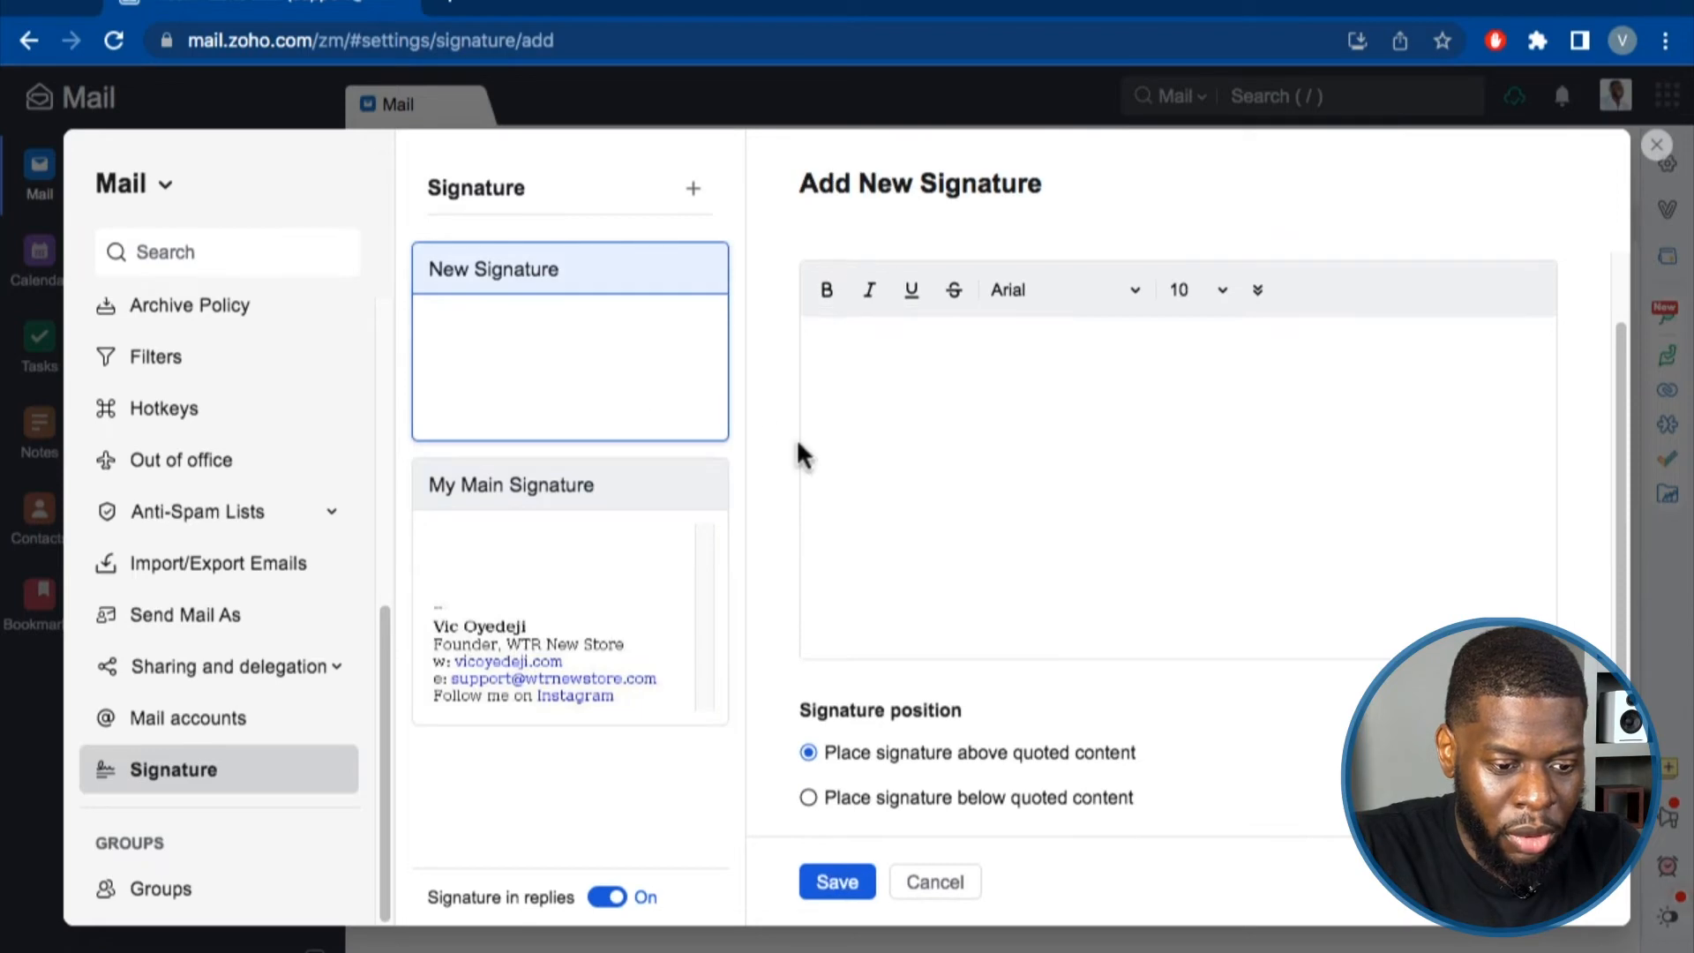
# Write the signature body: '--', the owner's name, 'Founder, WTR New Store', web/e-mail line, 'Follow me on'.
pyautogui.click(820, 348)
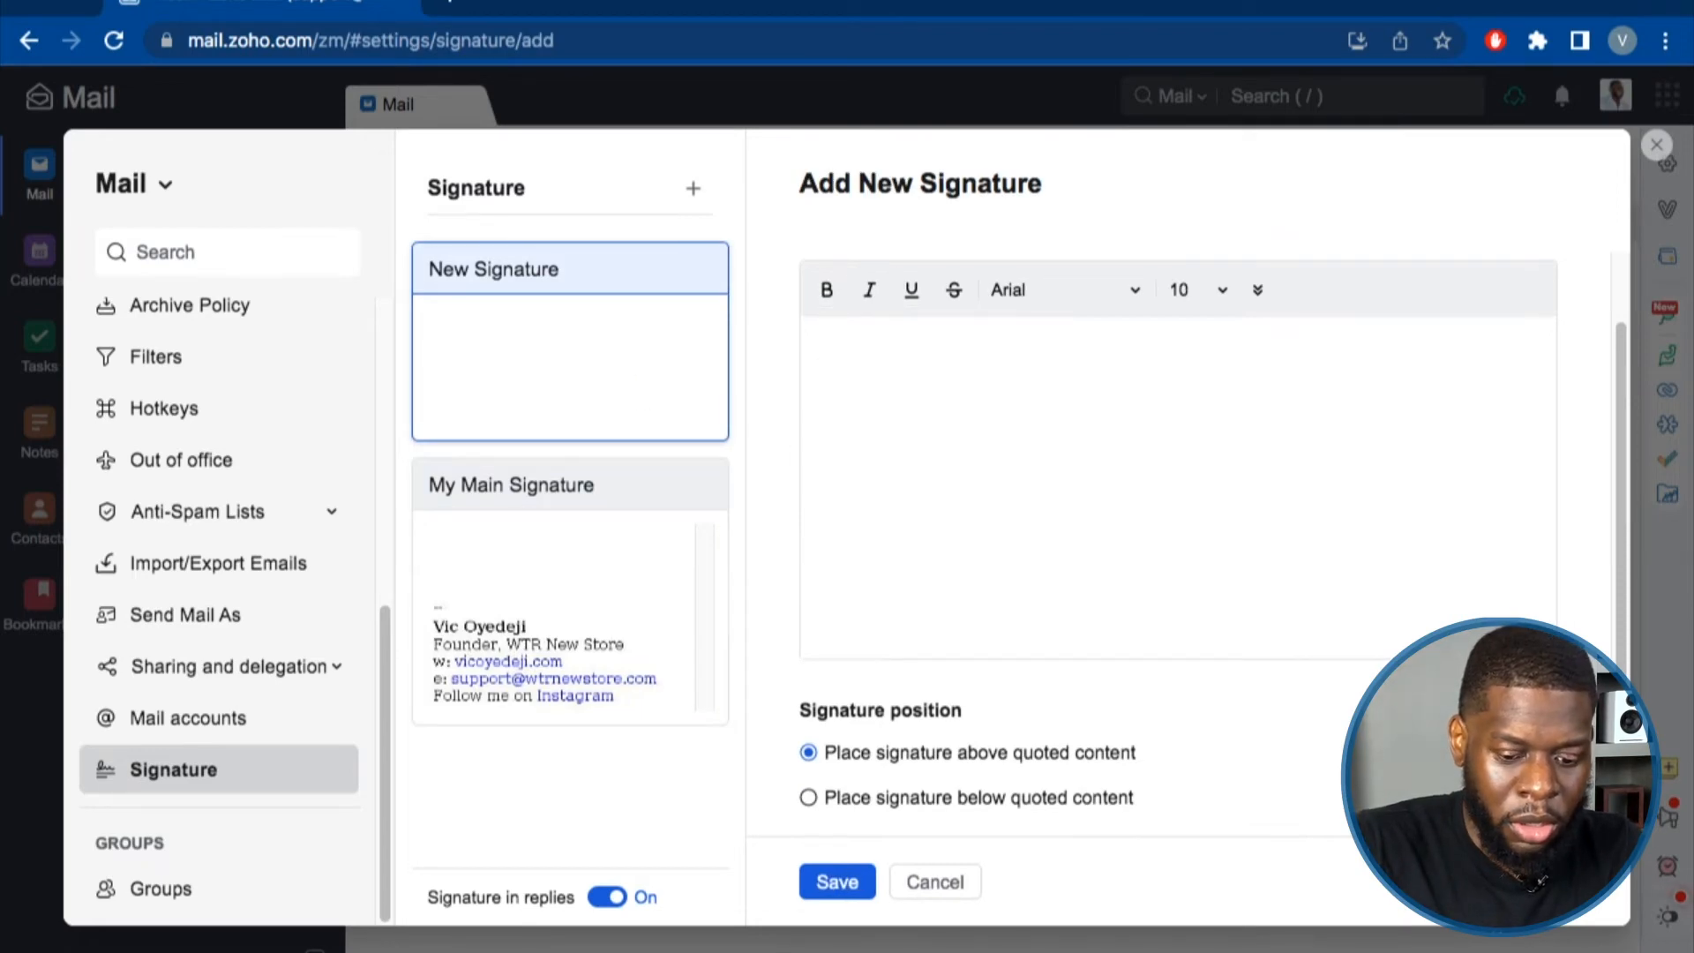
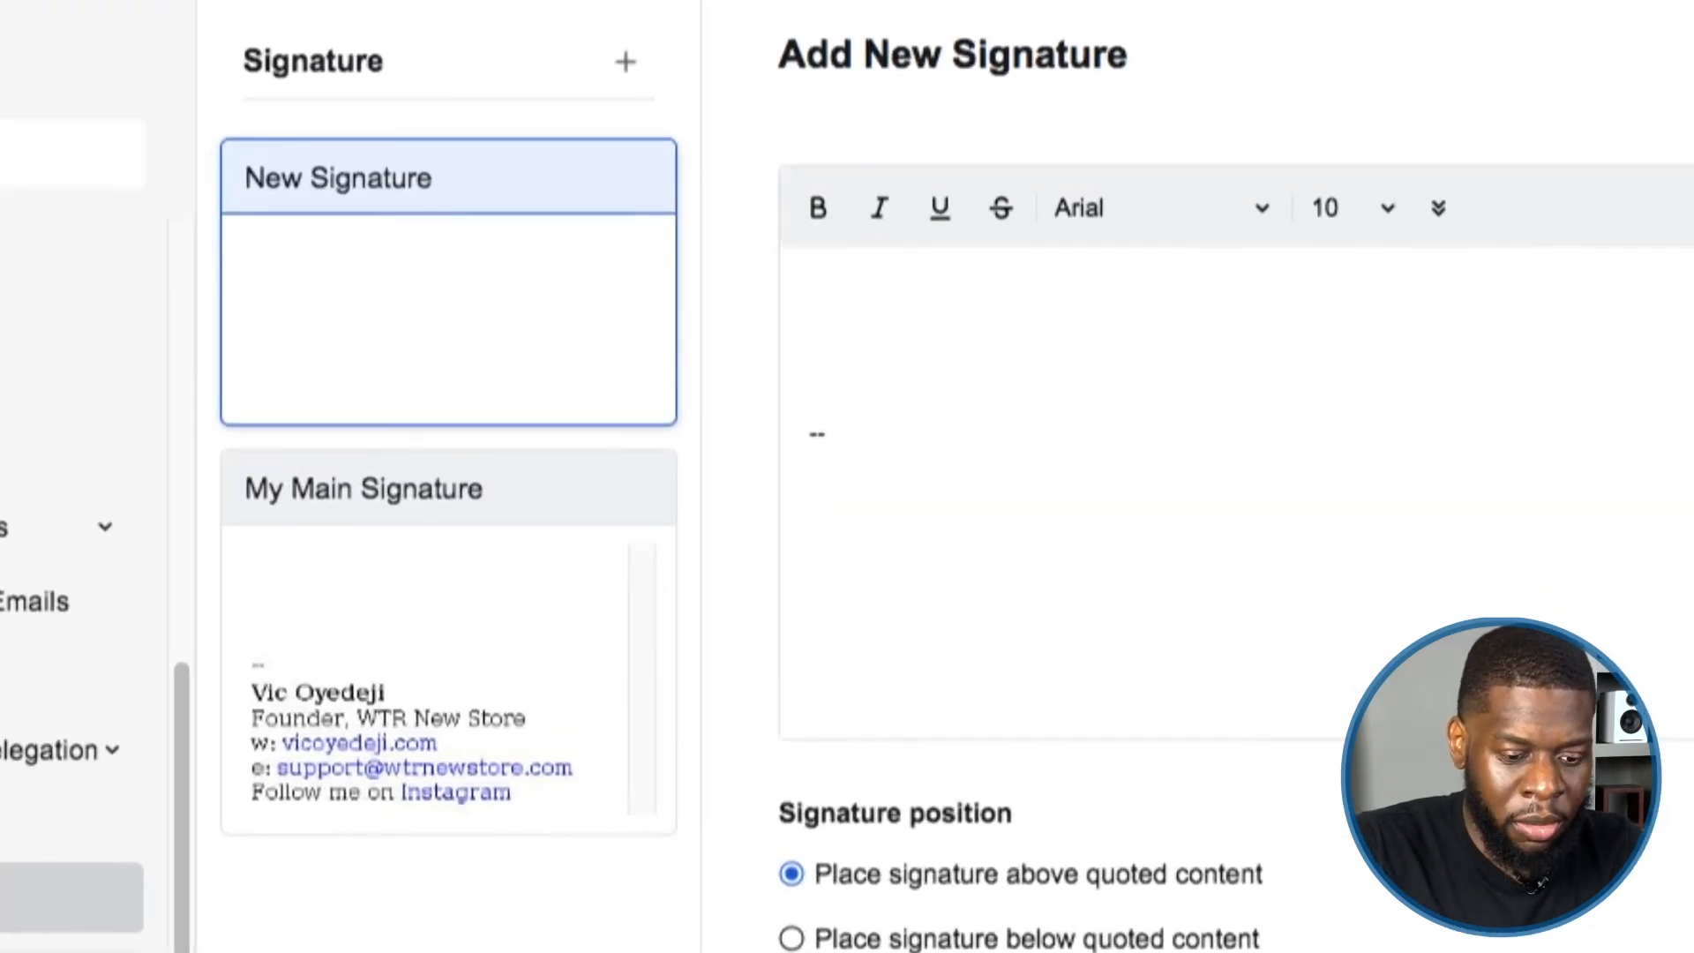
pyautogui.press('Return')
pyautogui.press('Return')
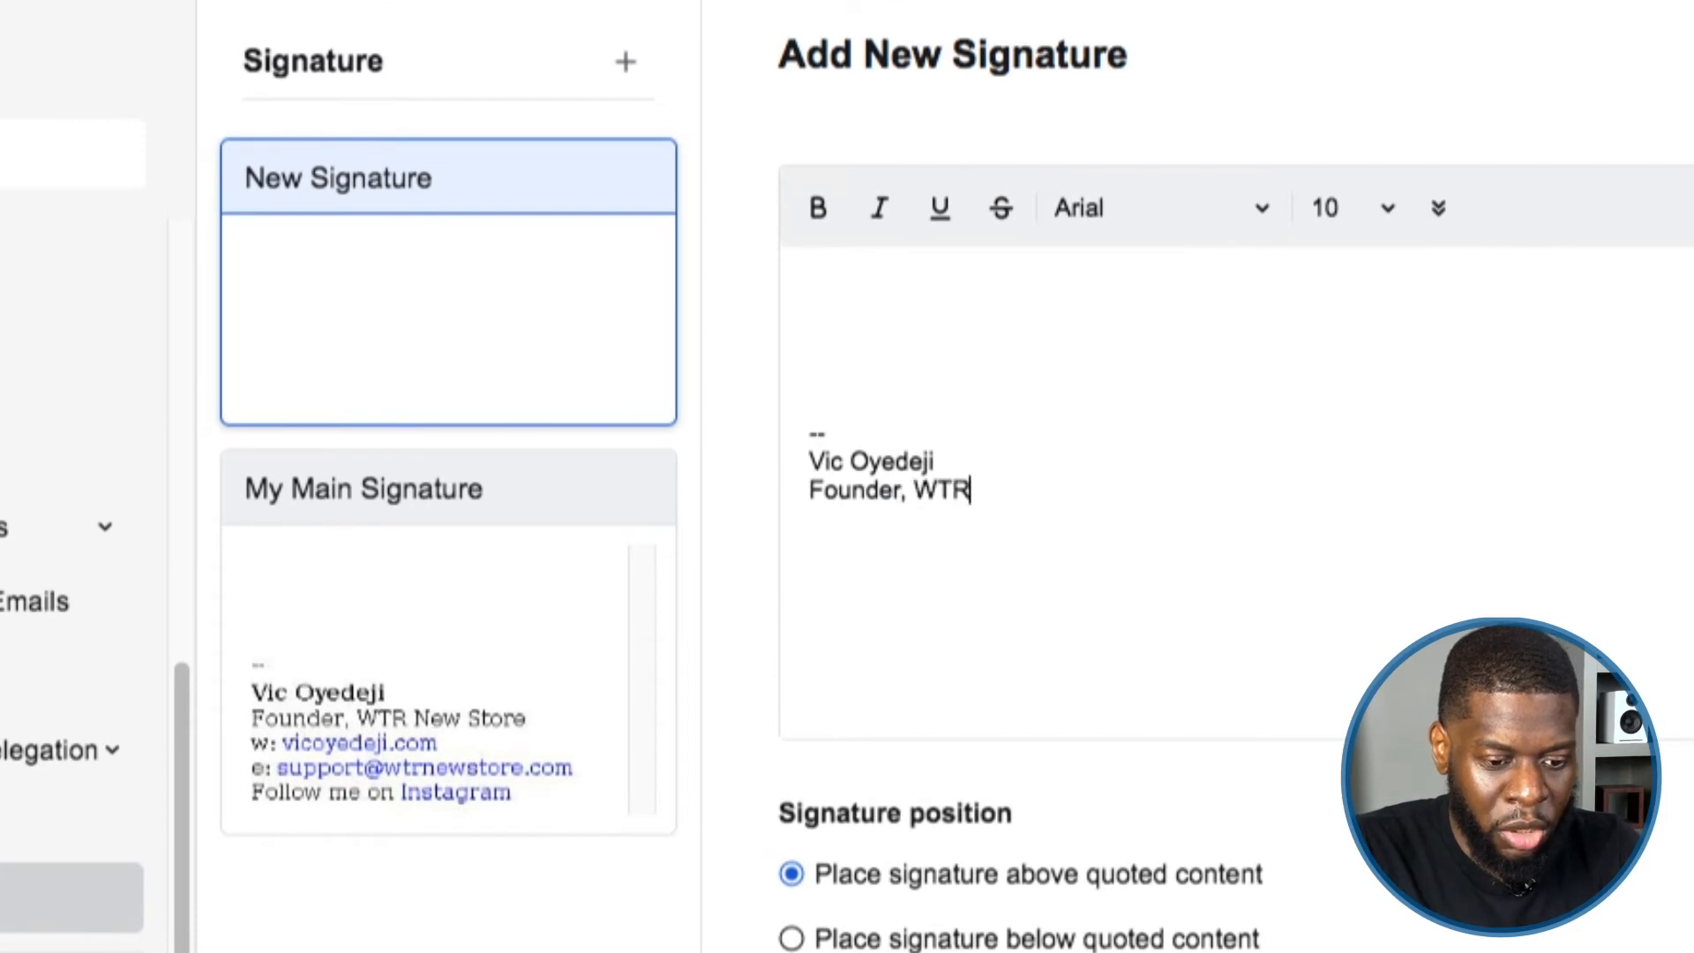
pyautogui.press('Return')
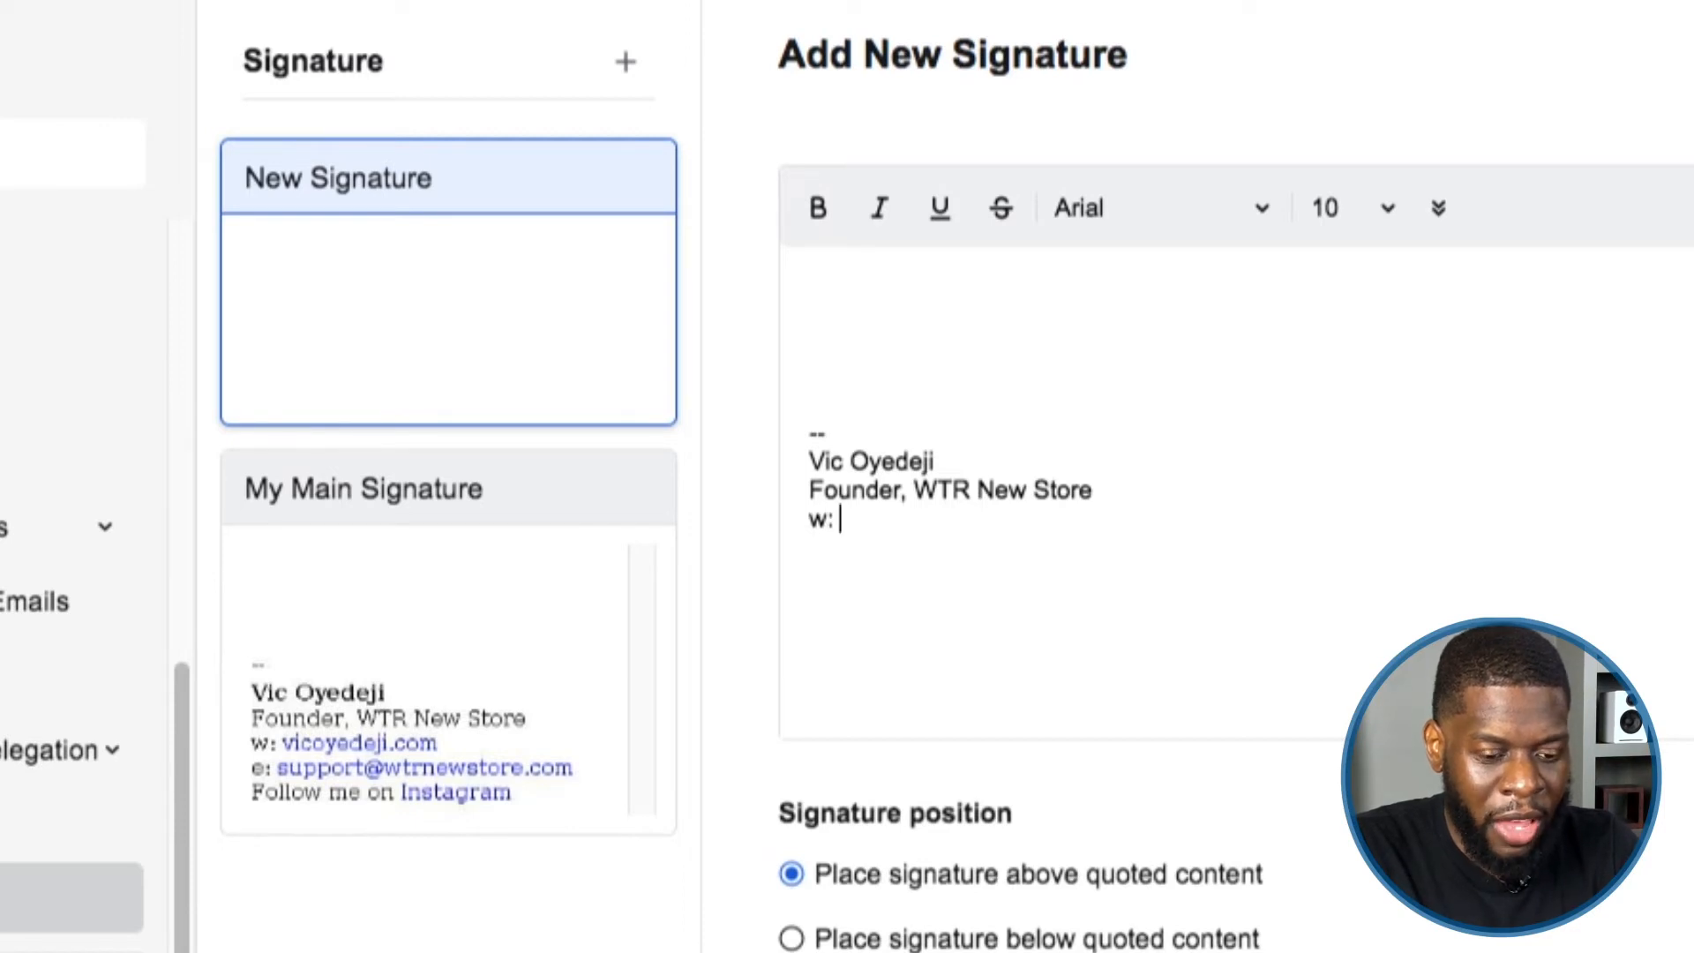
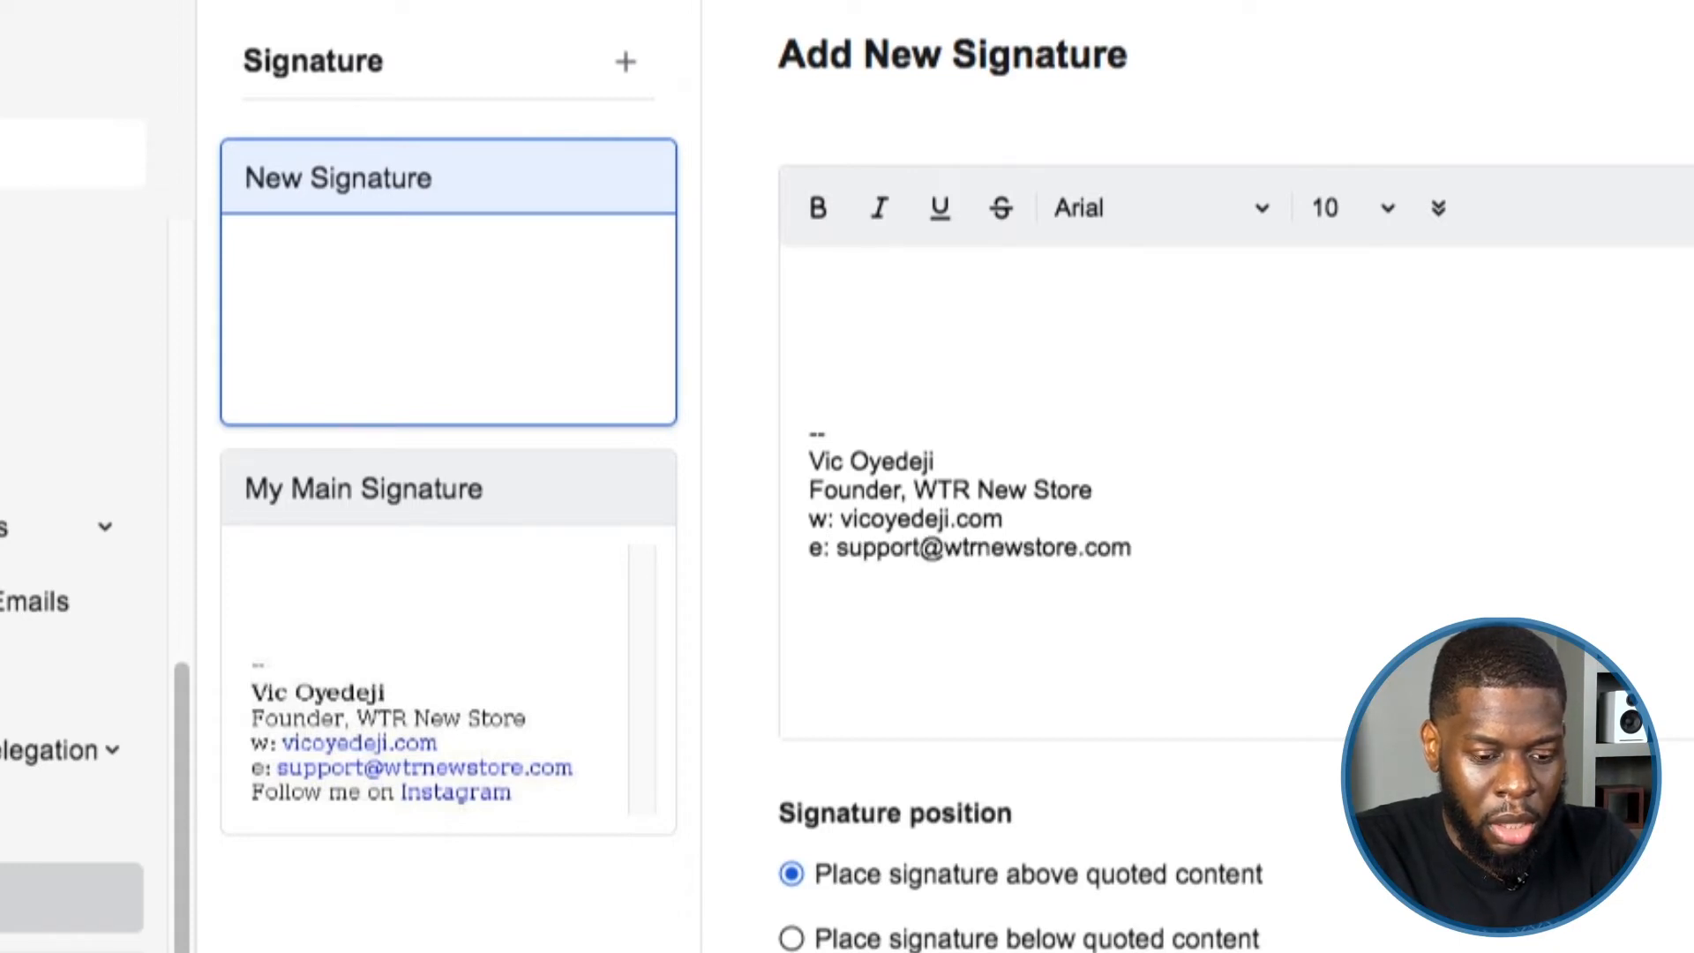
pyautogui.press('Return')
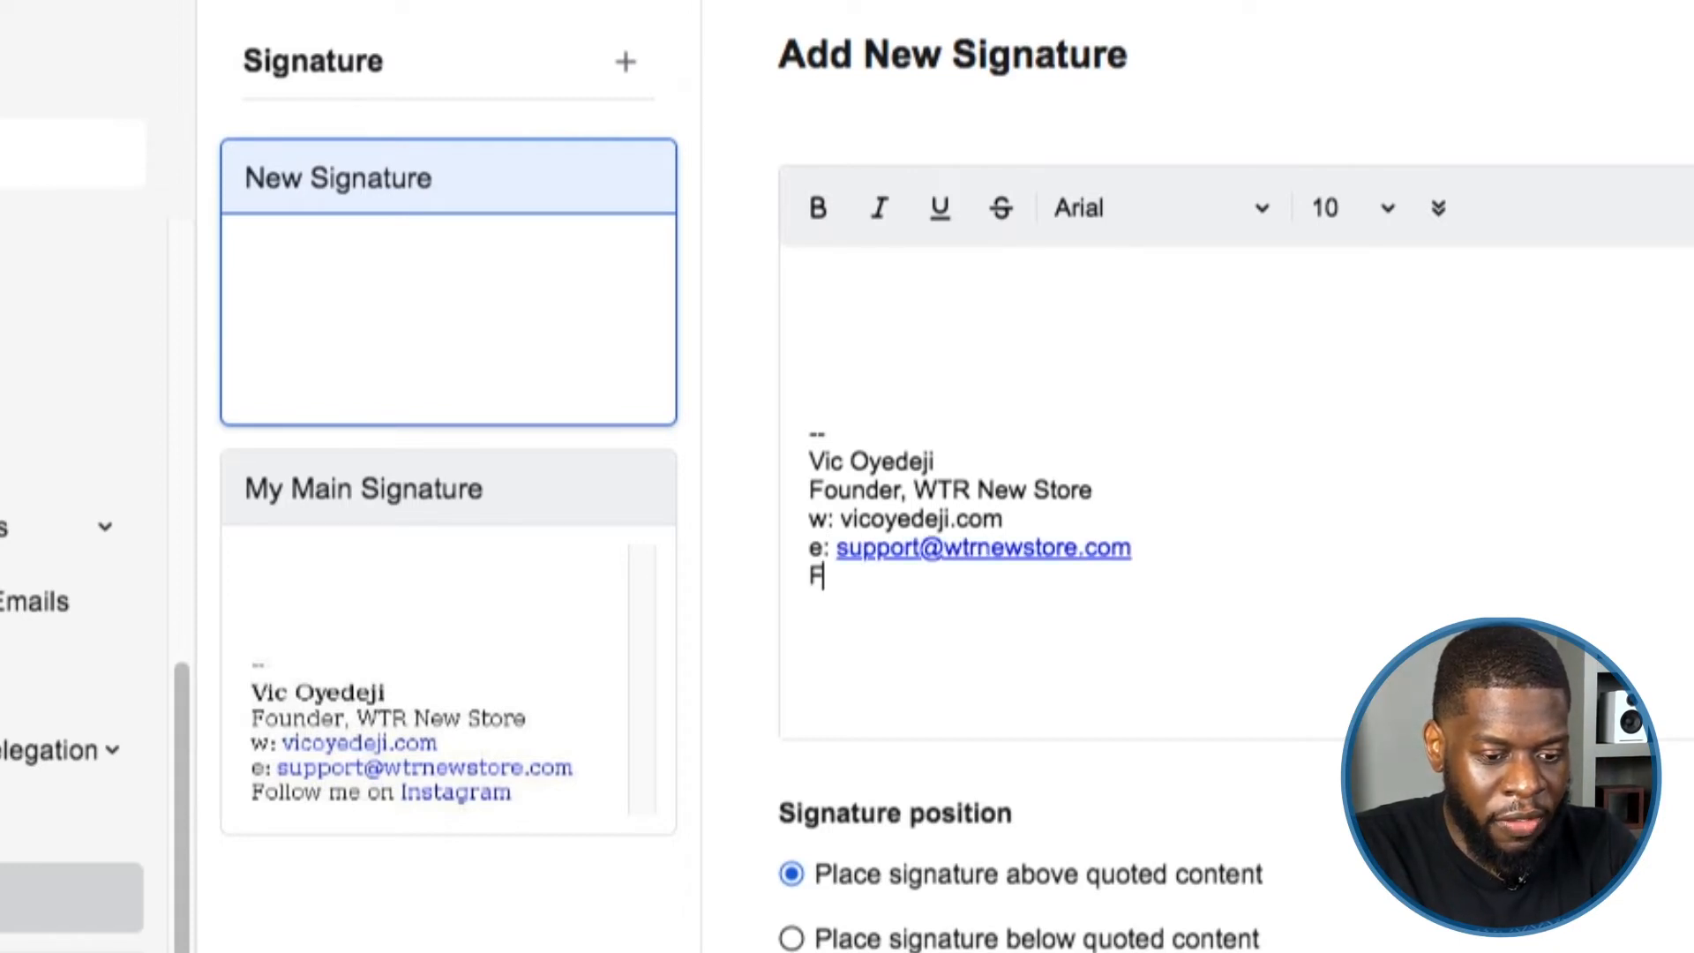
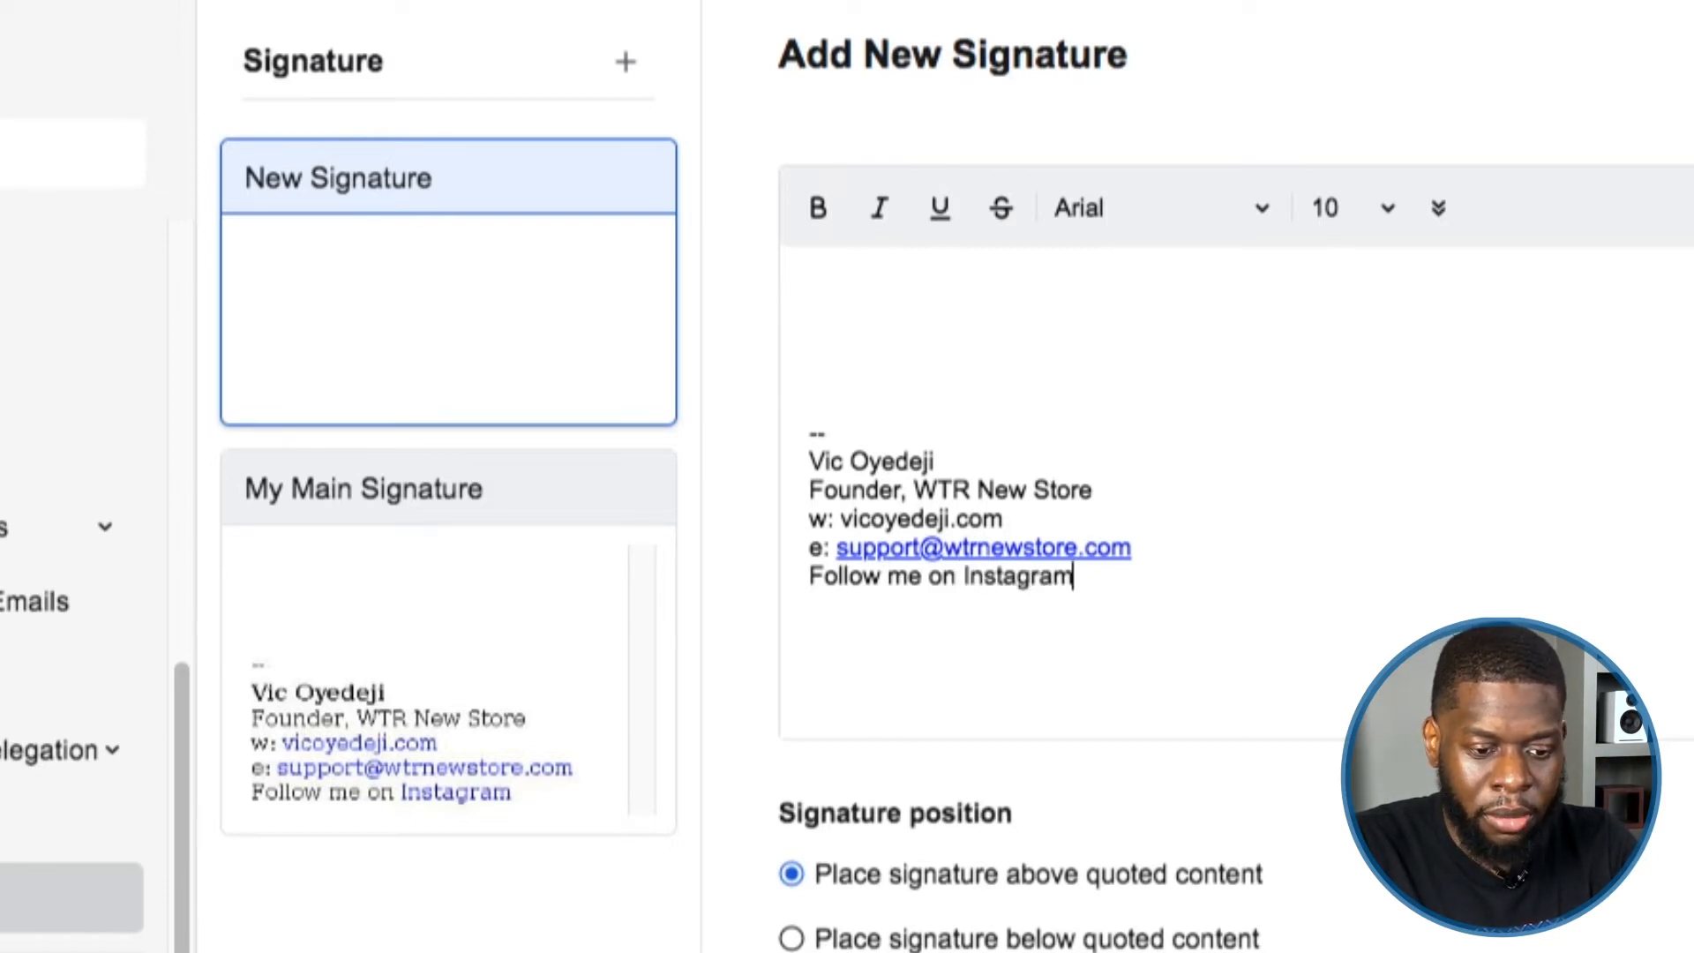
# Associate the store's support address with the signature, removing and re-adding it once.
pyautogui.scroll(-5, 1252, 586)
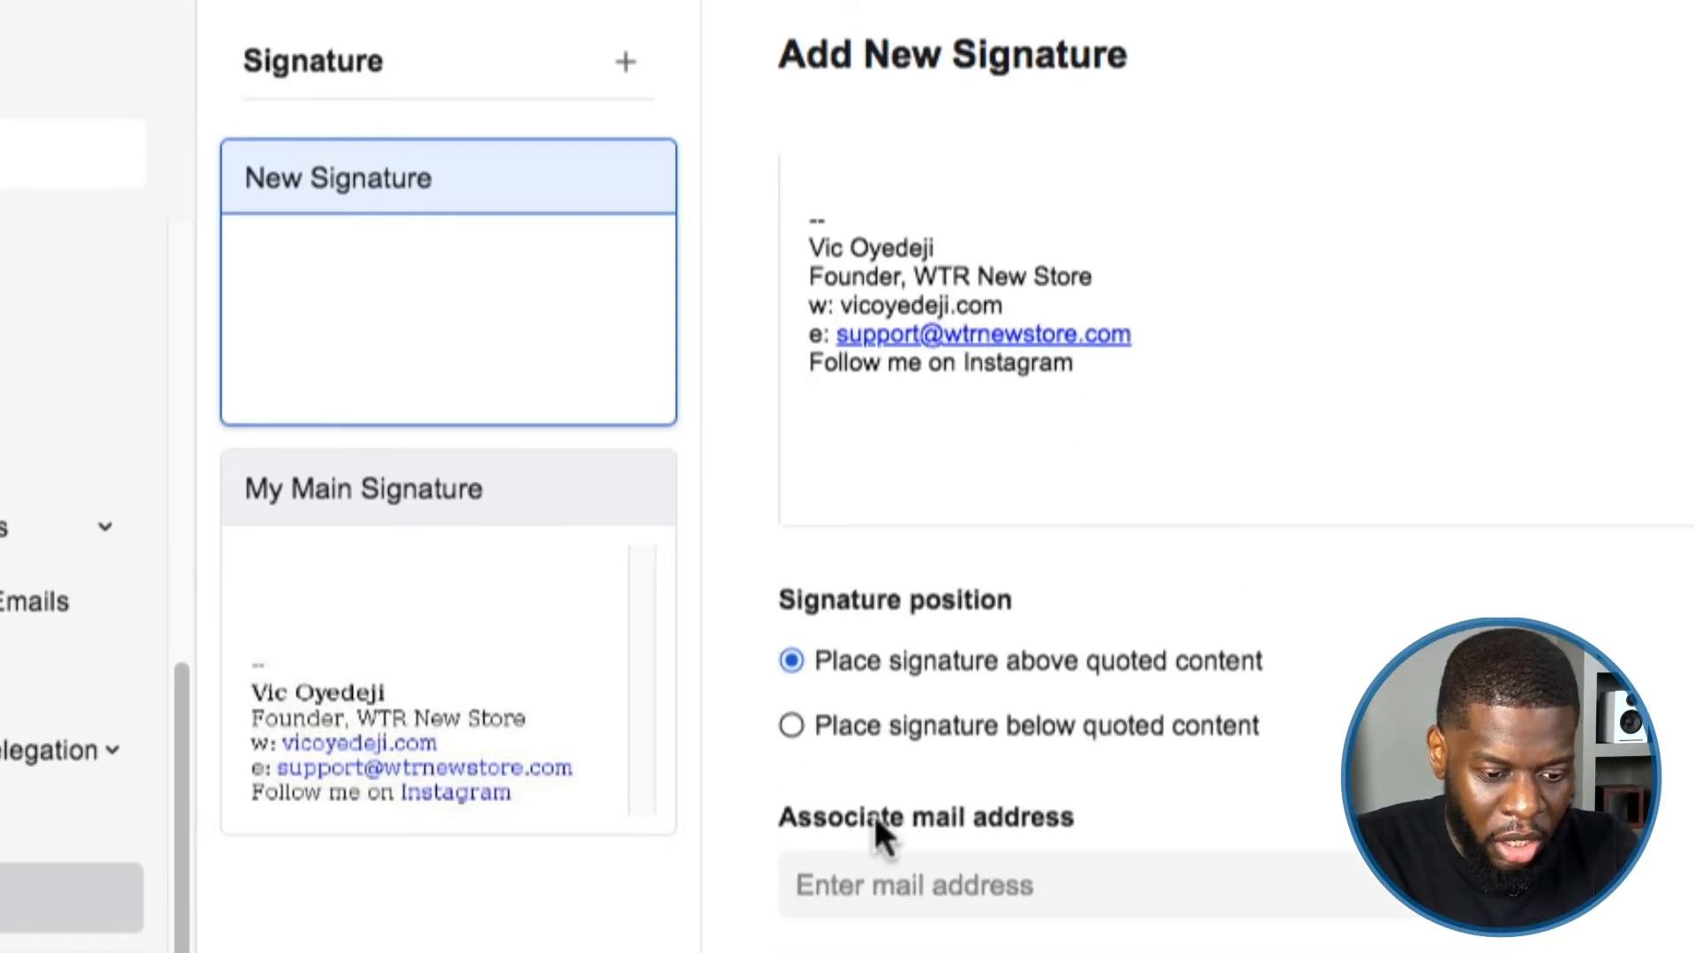
pyautogui.click(843, 878)
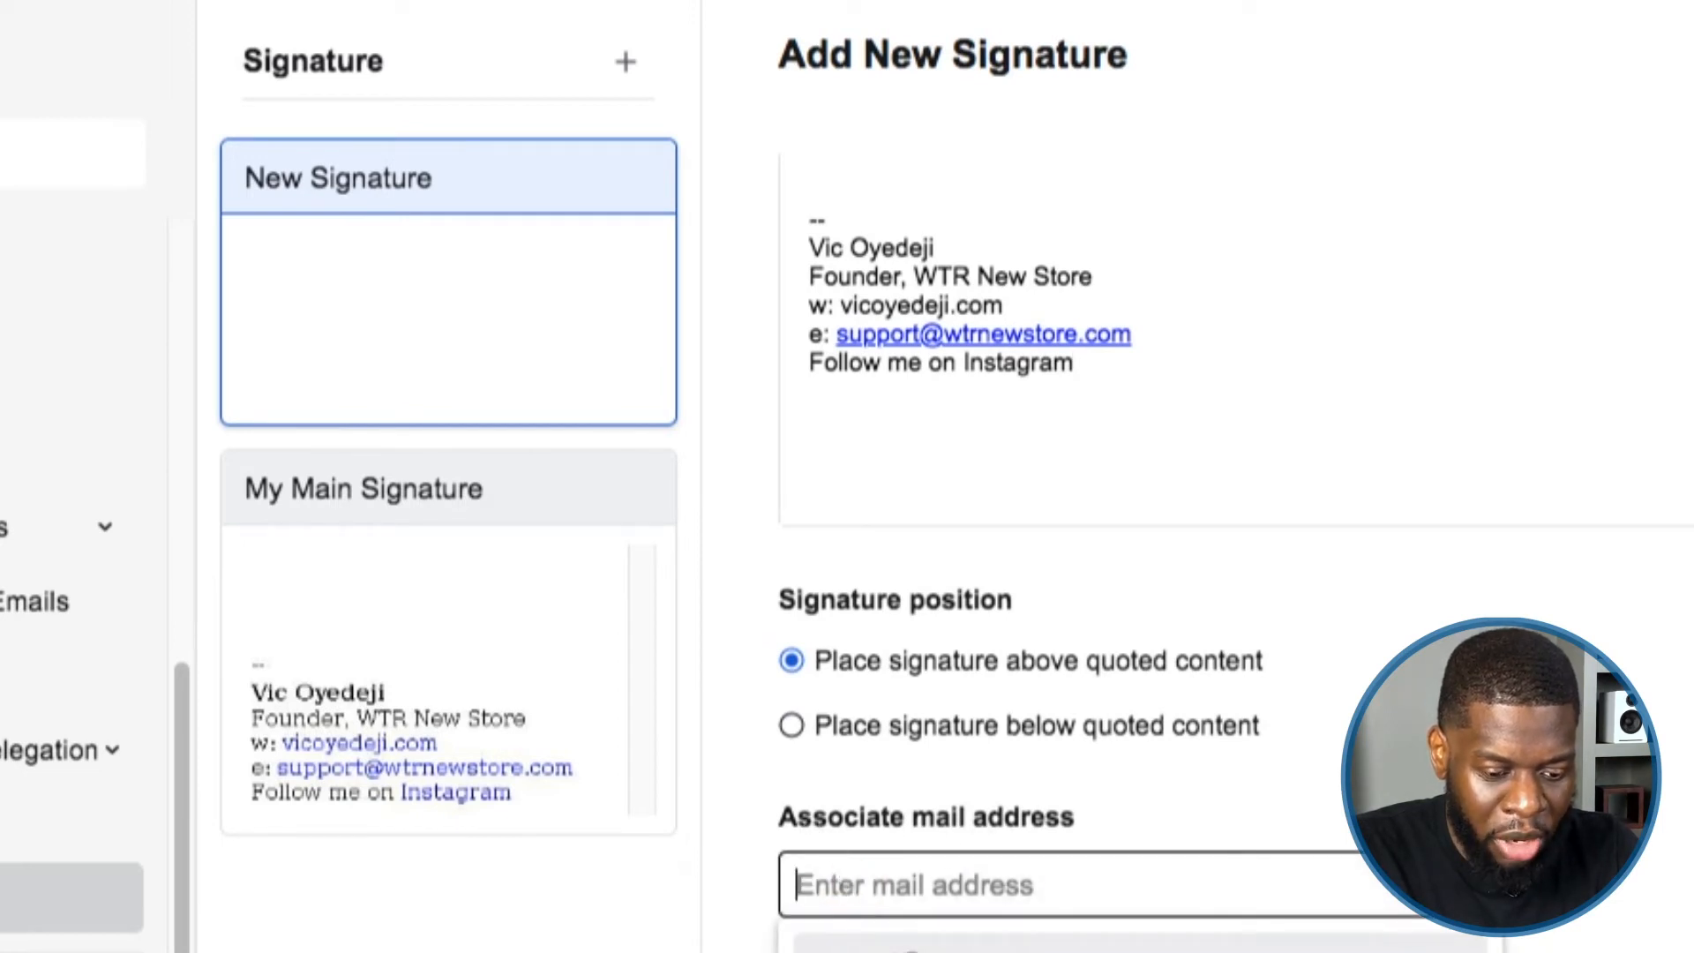
pyautogui.click(850, 944)
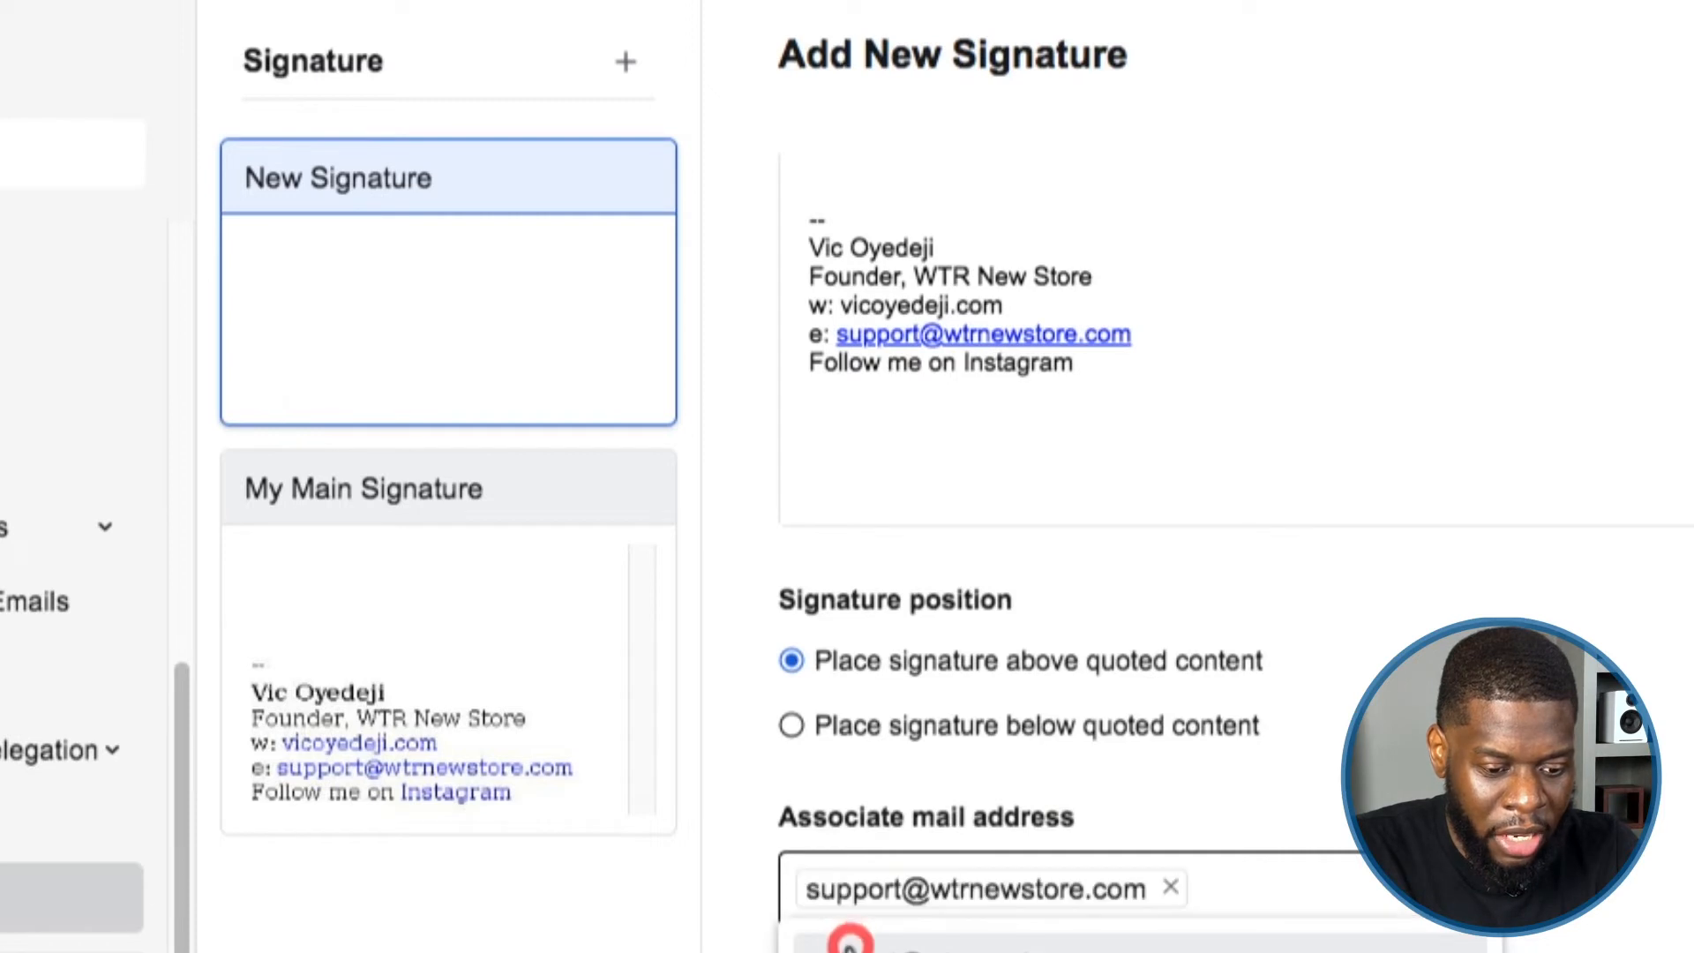
pyautogui.click(1570, 873)
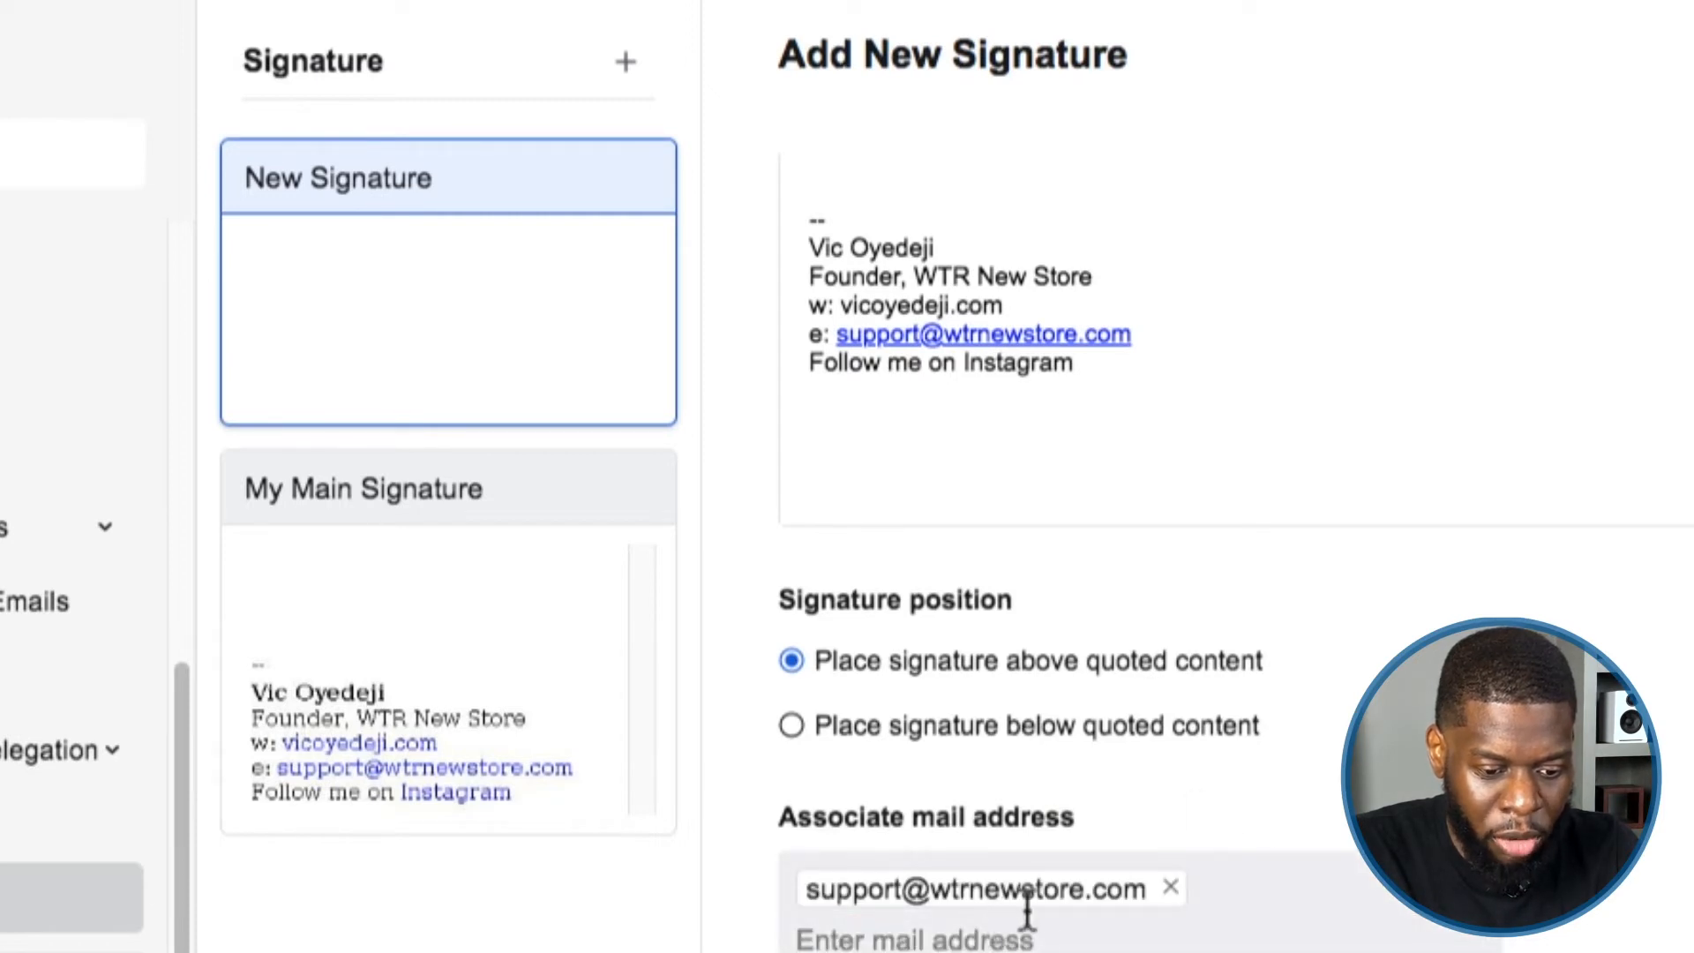
pyautogui.click(1168, 889)
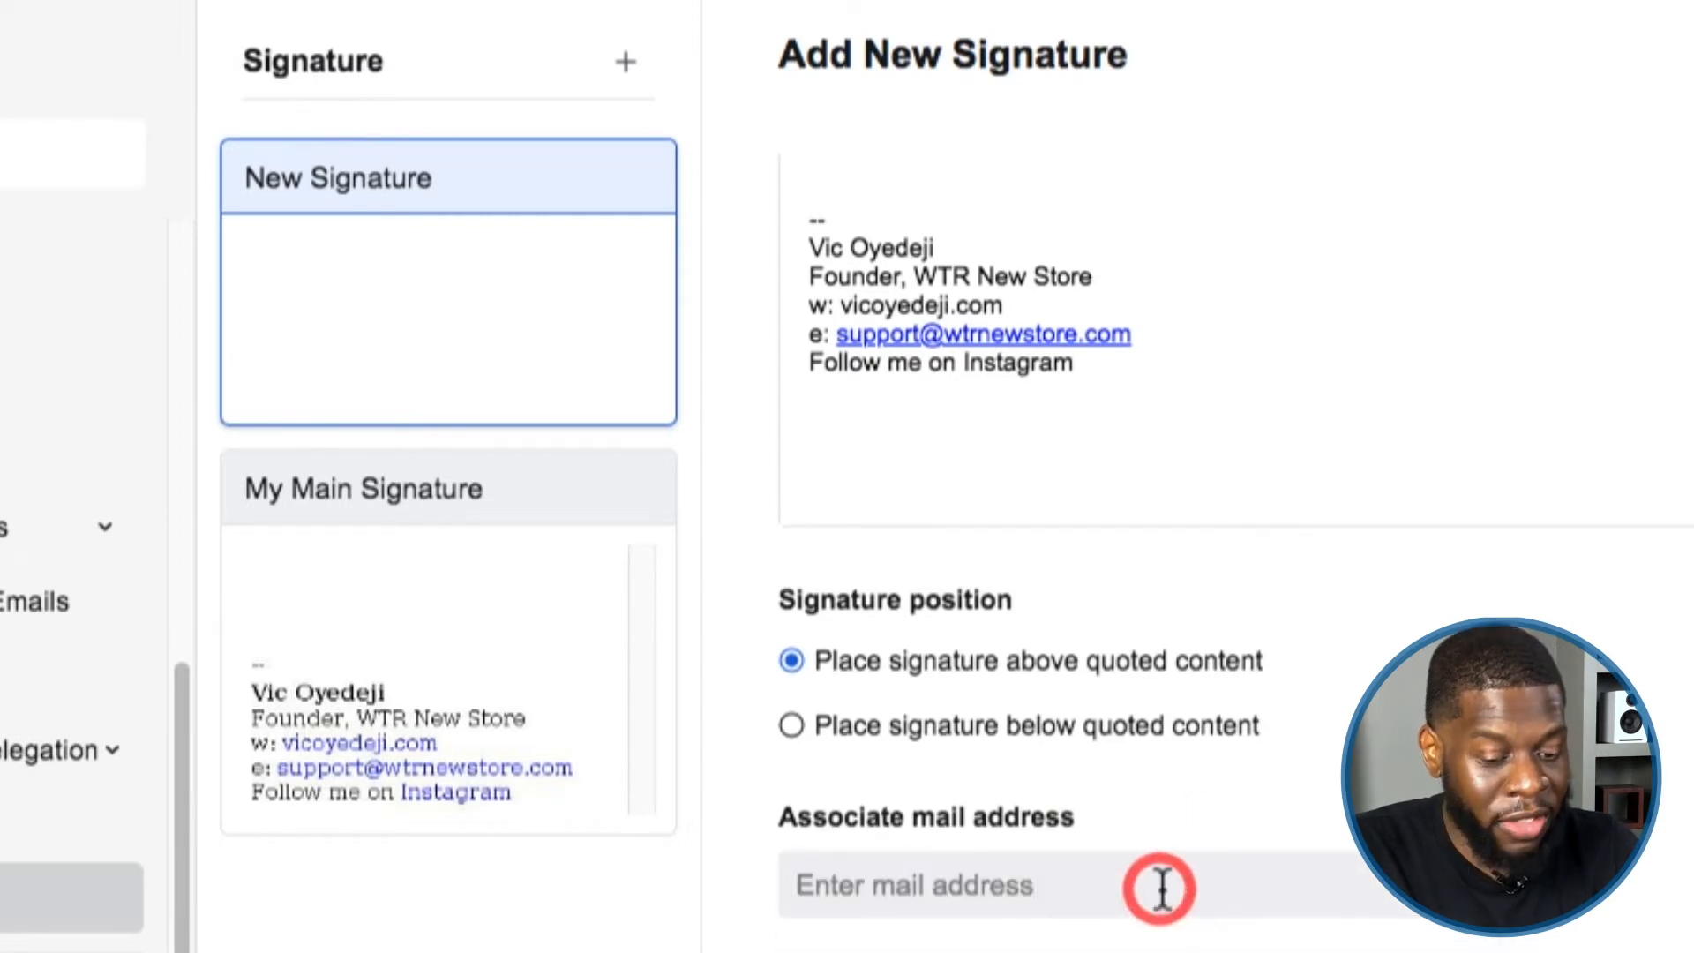
pyautogui.click(1094, 893)
pyautogui.click(1081, 948)
# Make the signature's name line bold at font size 12.
pyautogui.click(1056, 739)
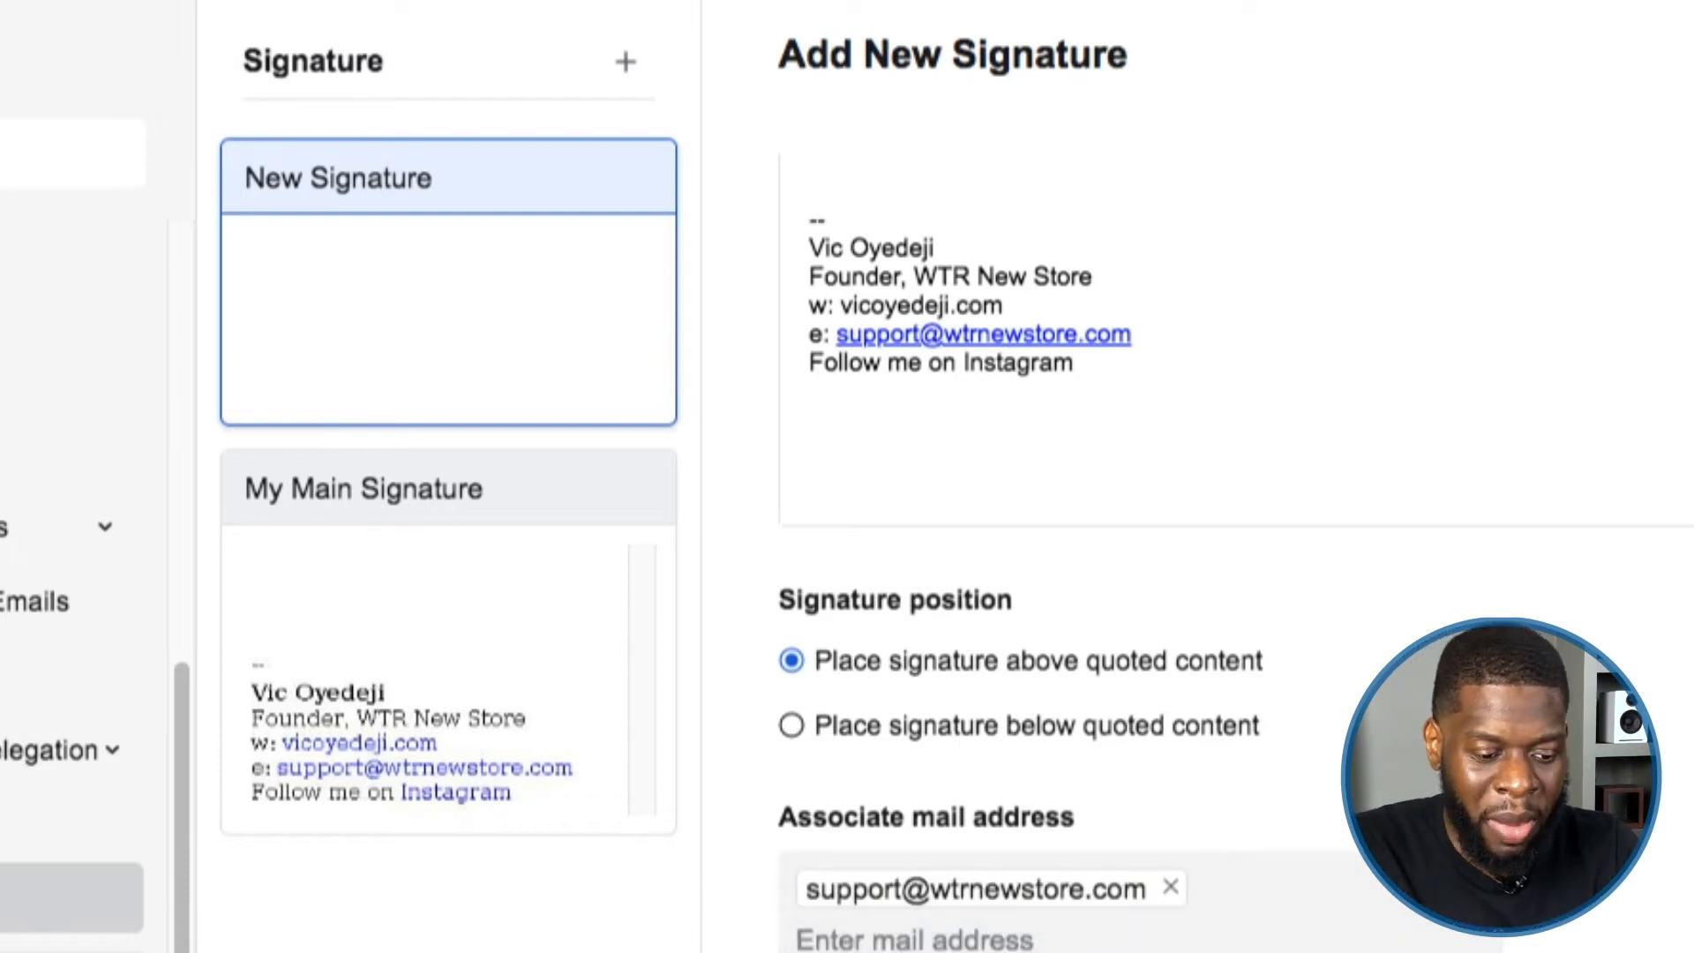
pyautogui.scroll(2, 1242, 694)
pyautogui.scroll(2, 1242, 694)
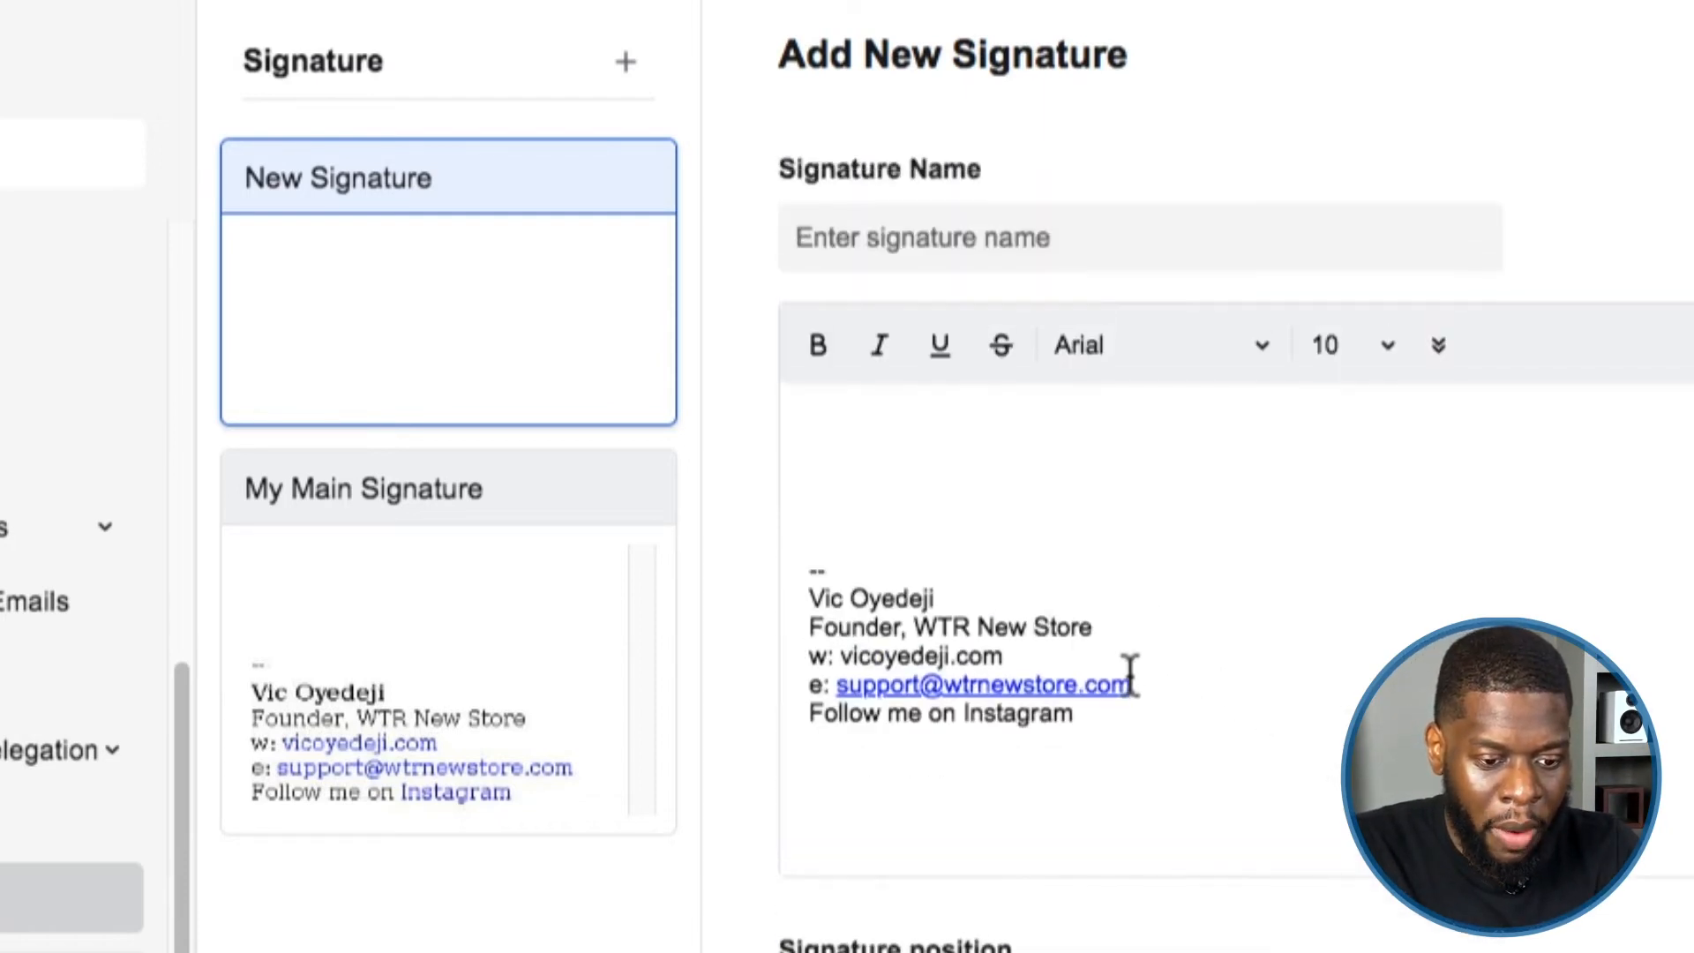
pyautogui.tripleClick(871, 591)
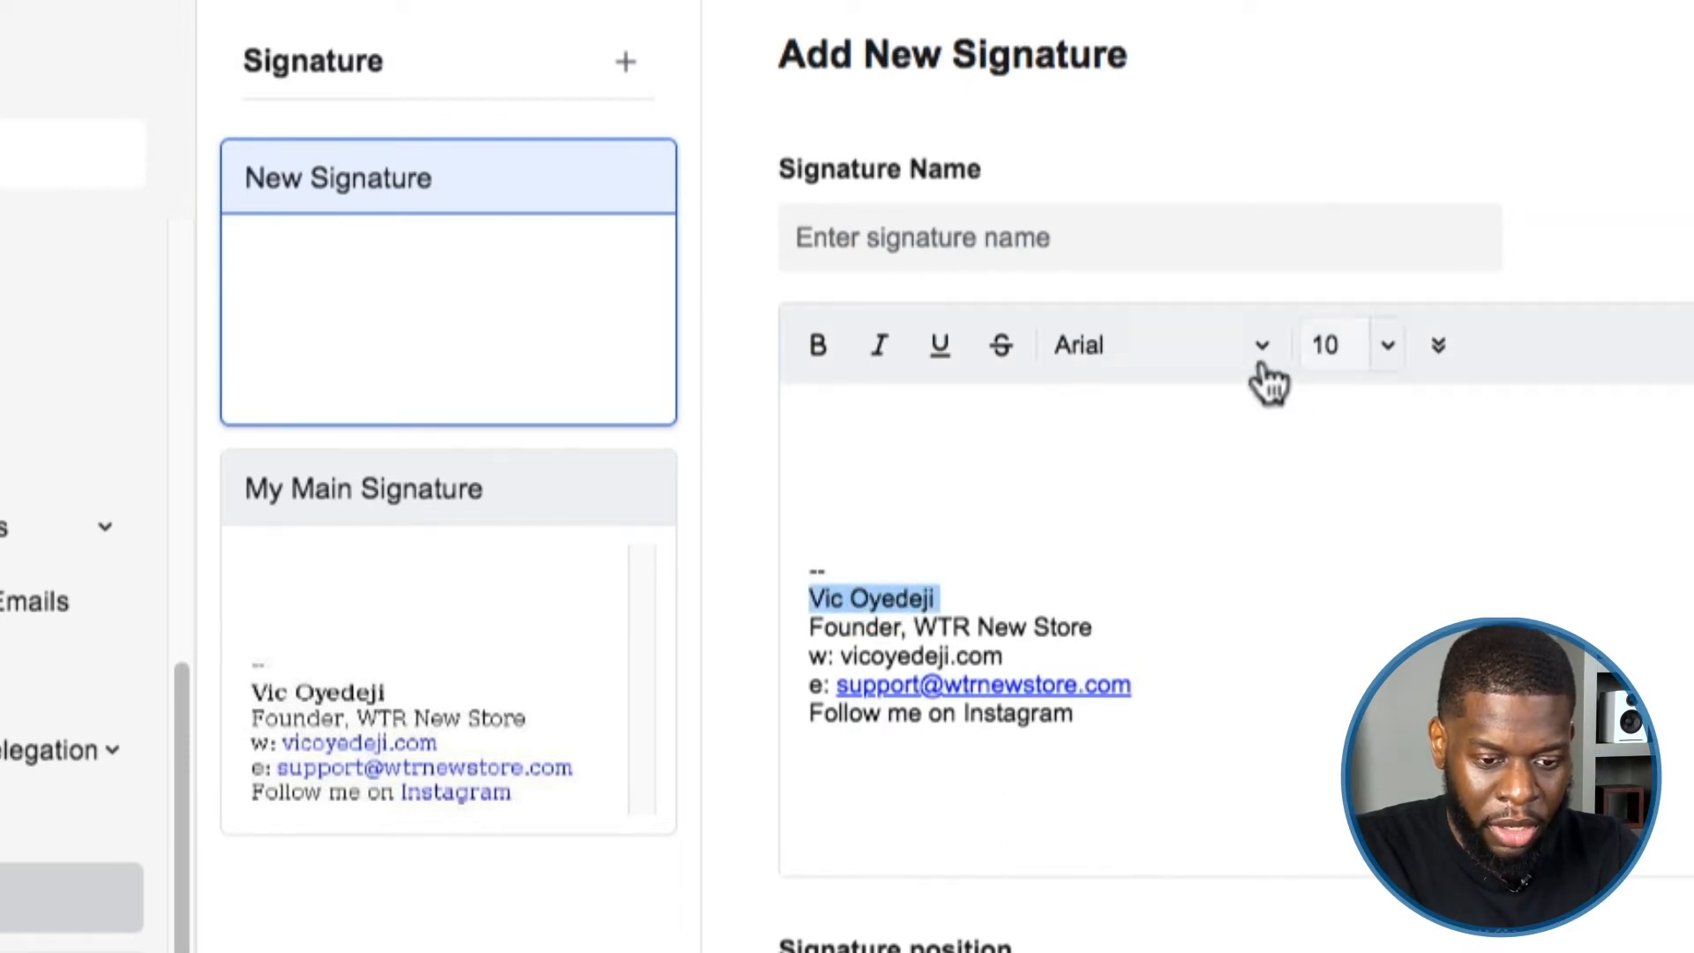
pyautogui.click(1371, 346)
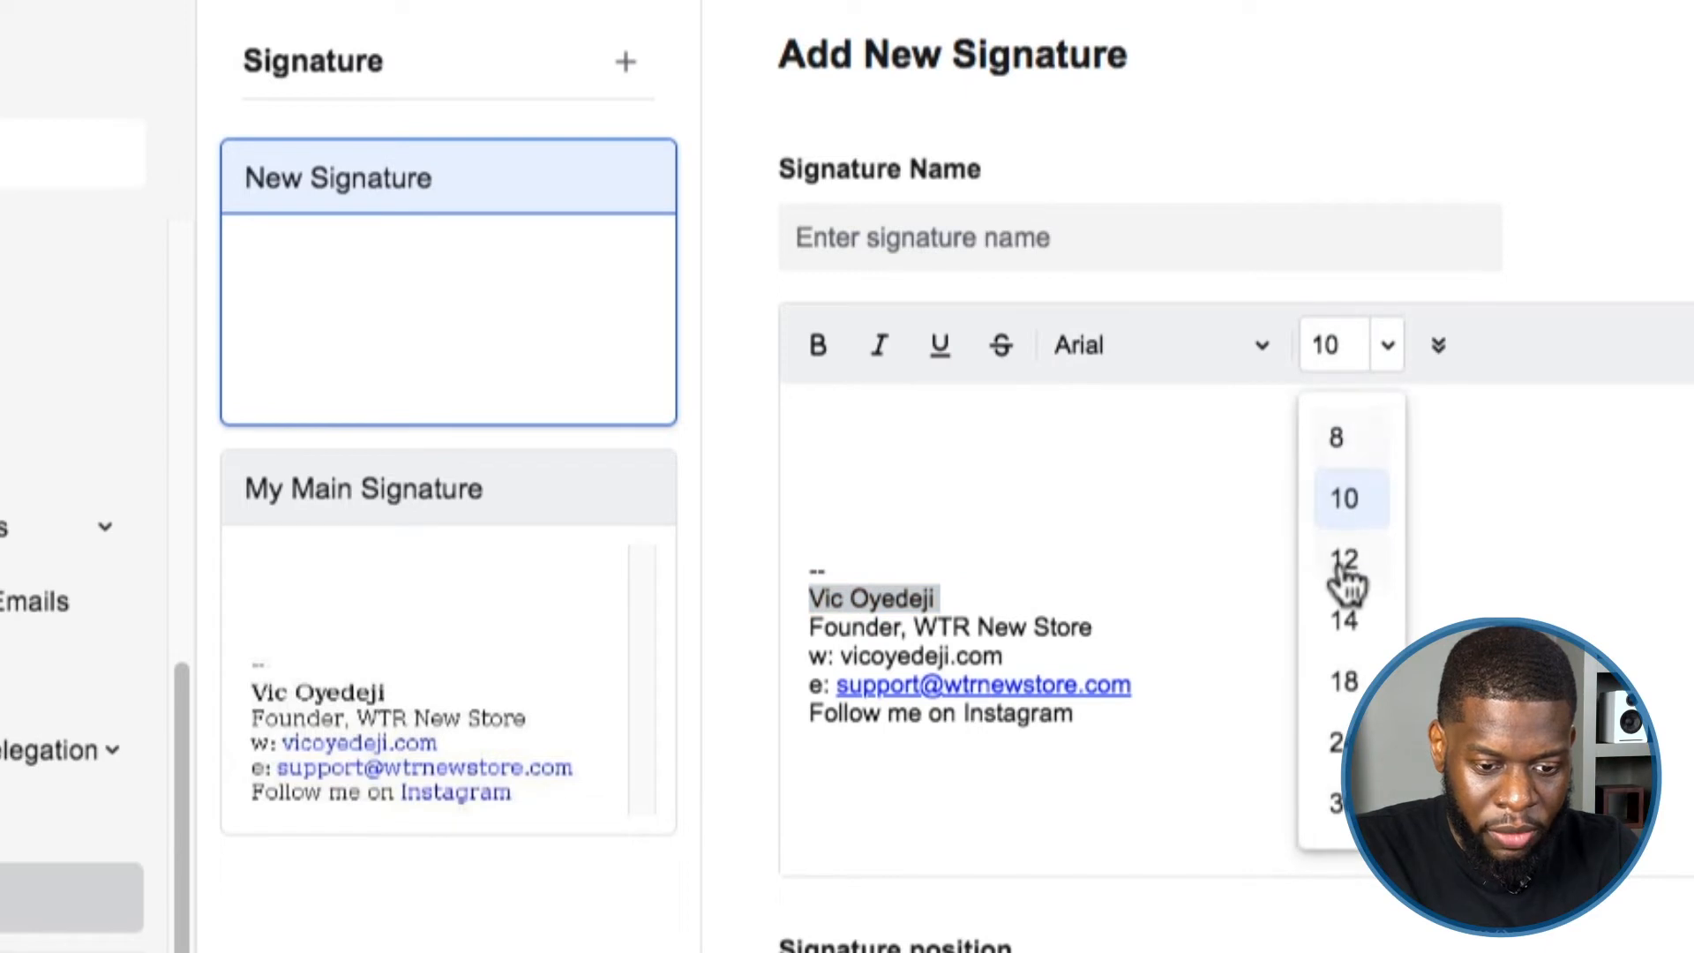
pyautogui.click(1340, 566)
pyautogui.click(818, 345)
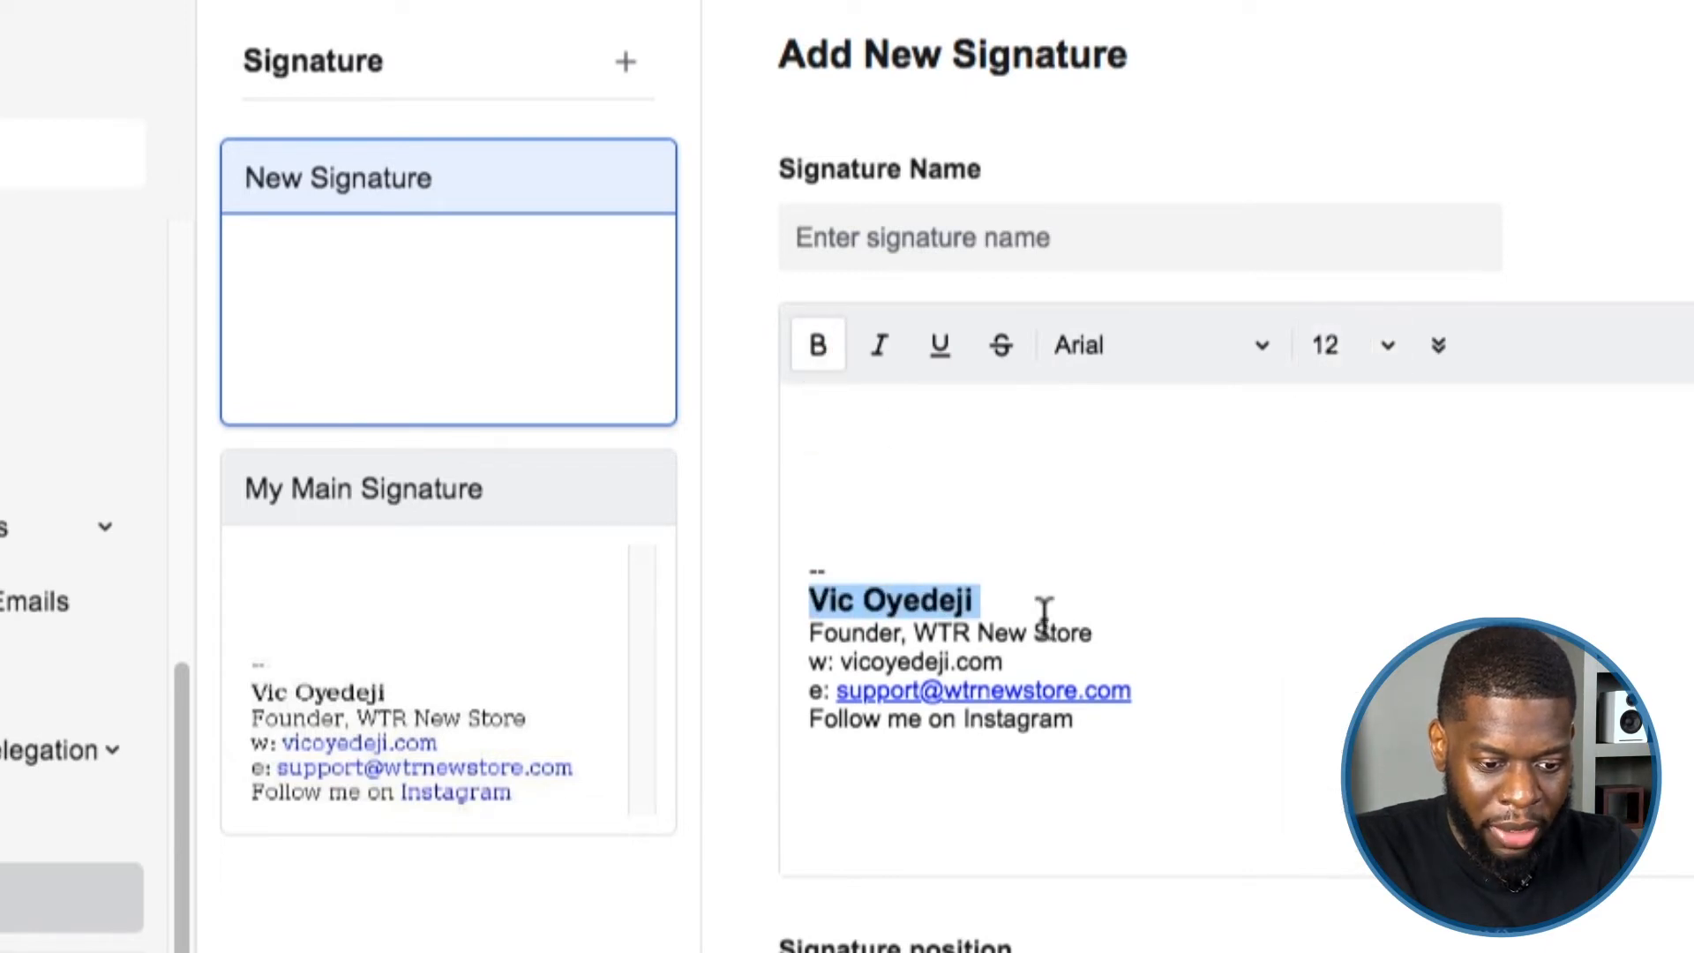
# Select the website text on the w: line and reveal more formatting options.
pyautogui.click(1047, 598)
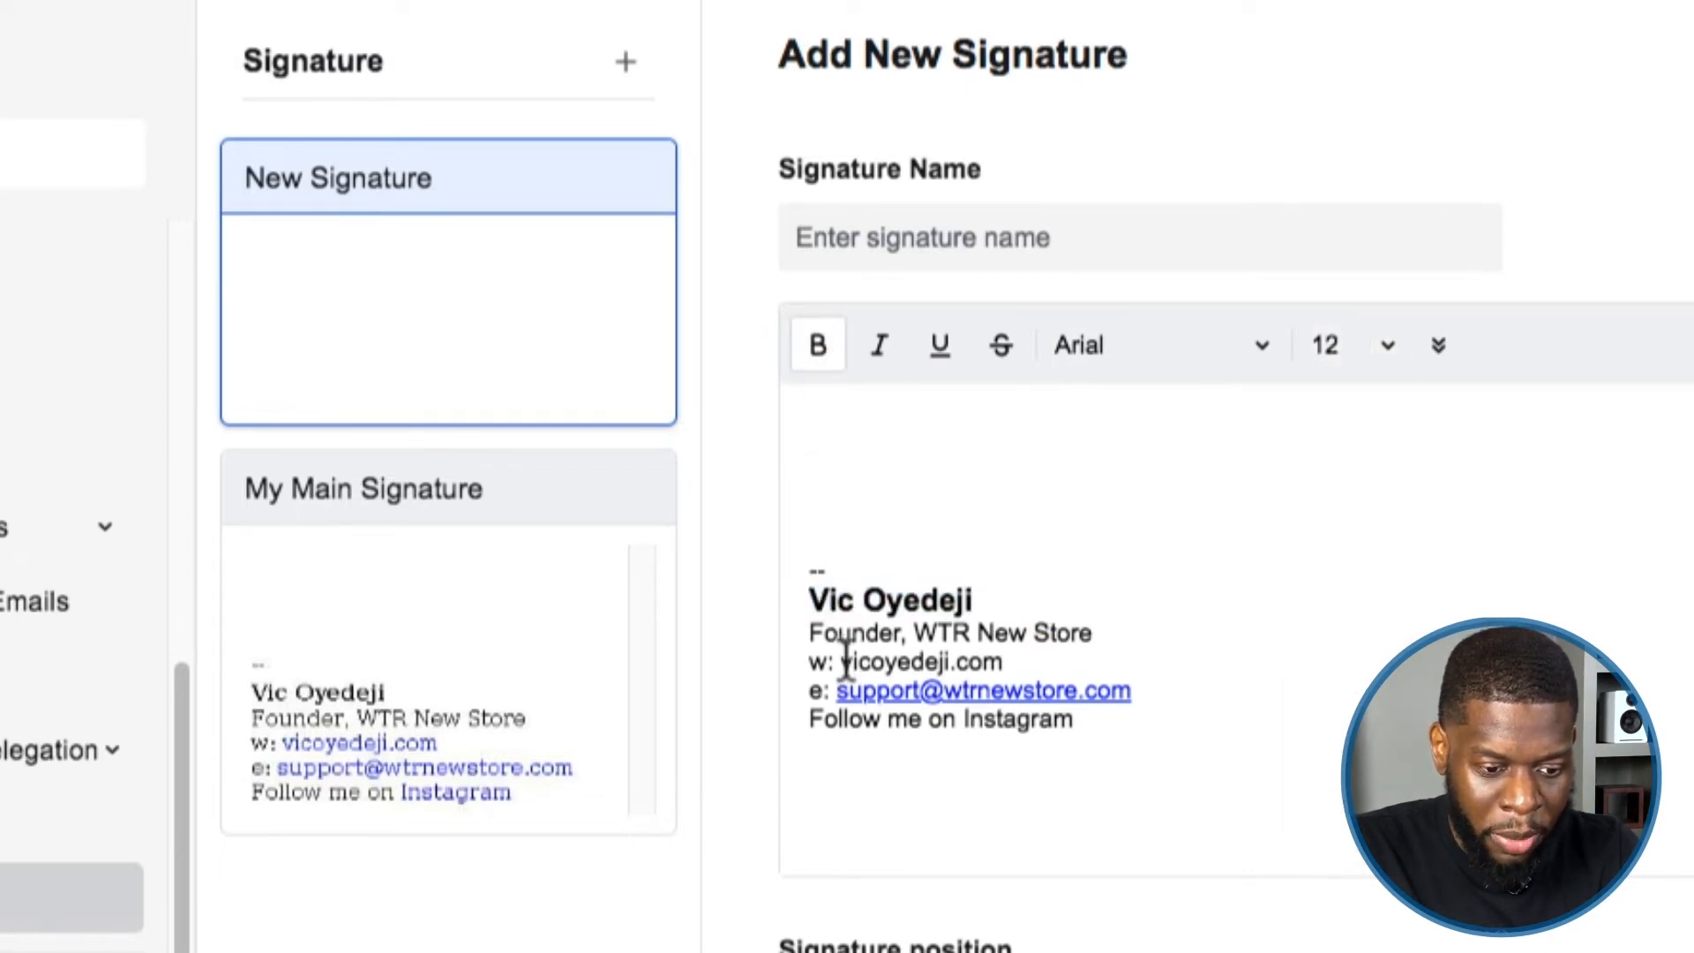
pyautogui.moveTo(843, 662); pyautogui.dragTo(1019, 662)
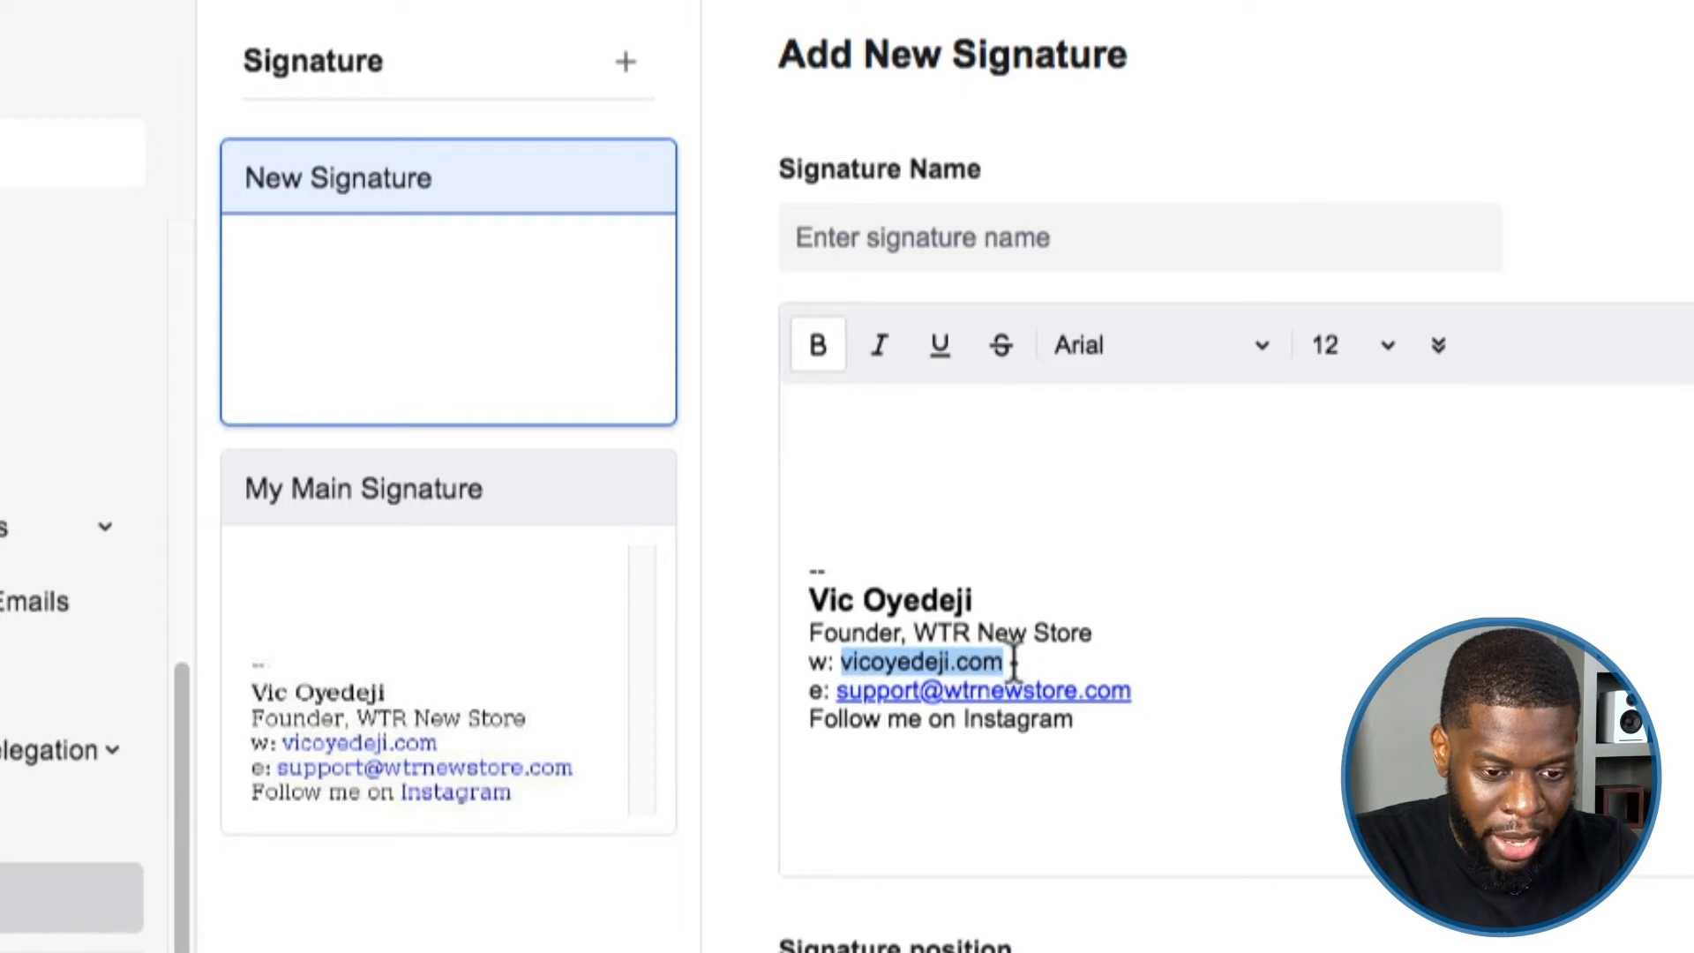
pyautogui.click(1438, 345)
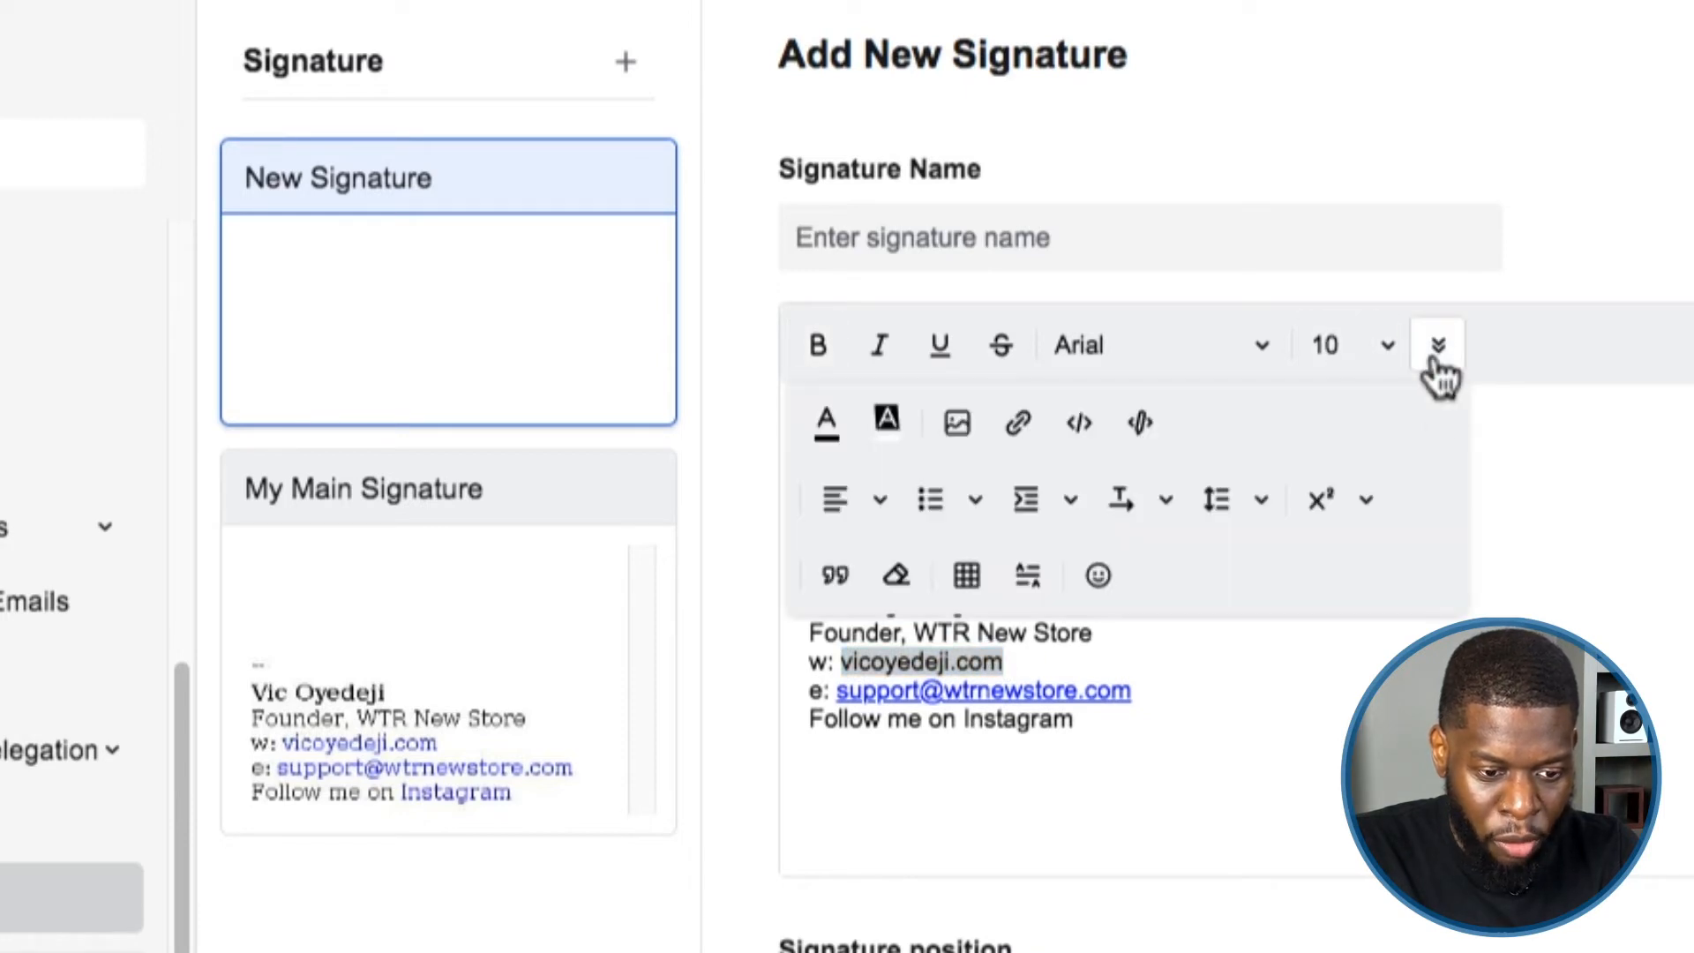
# Link the w: line's website text to its full https web address.
pyautogui.click(1017, 427)
pyautogui.click(812, 618)
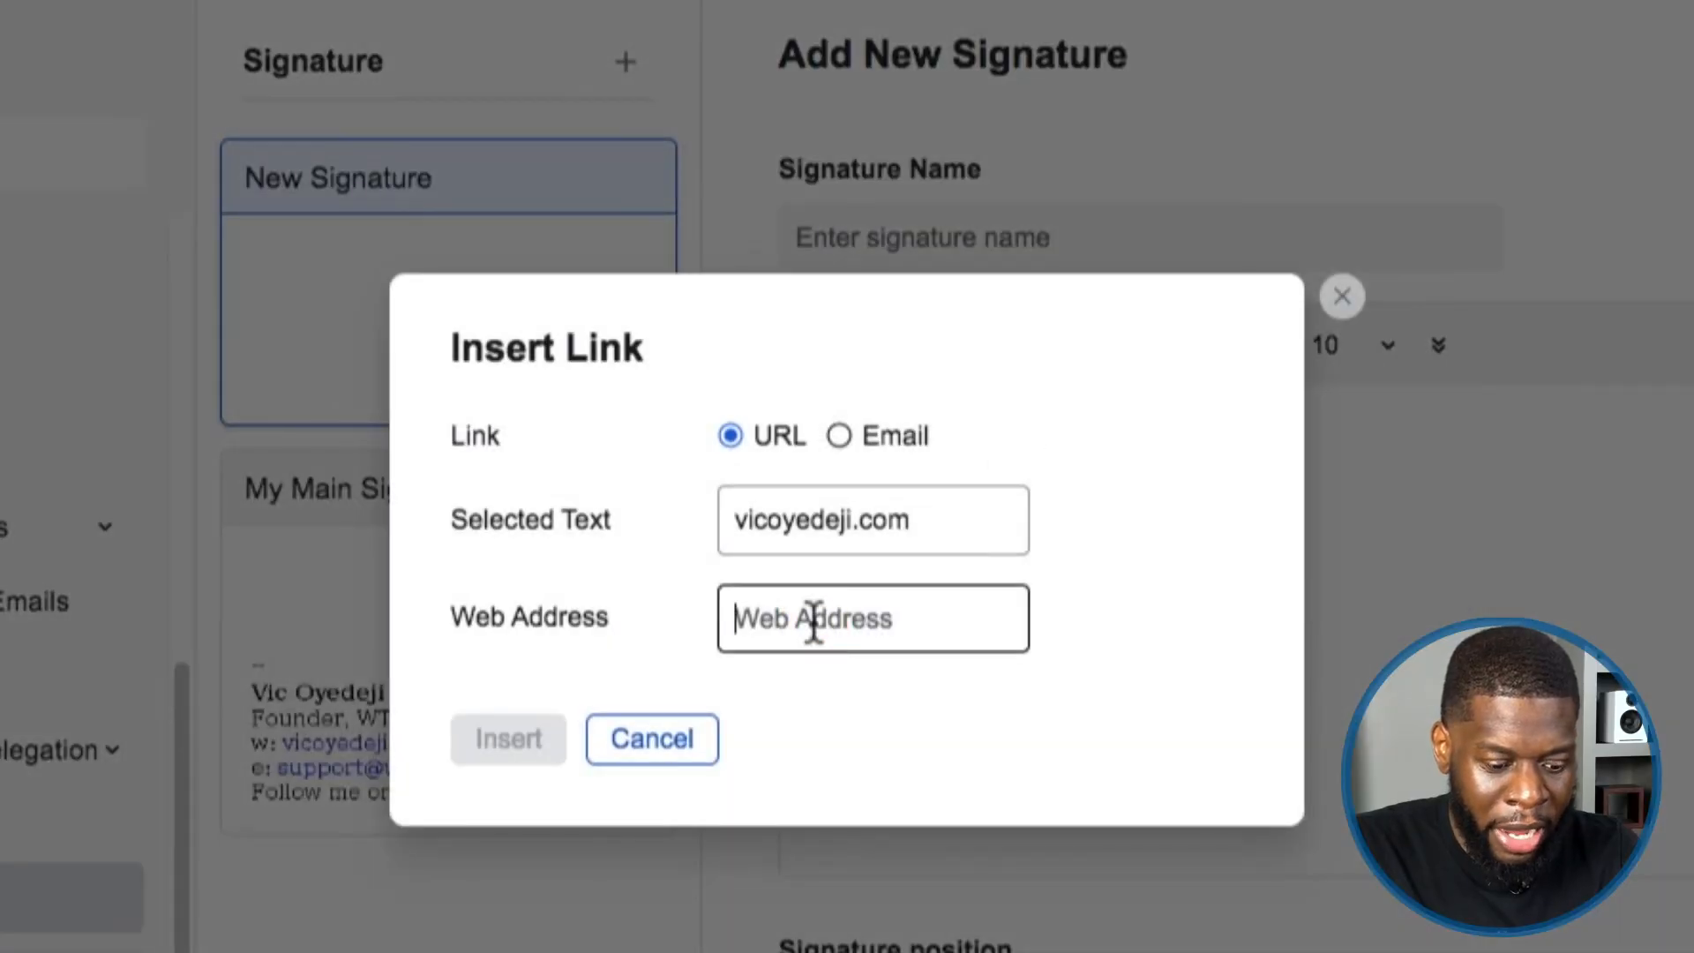
pyautogui.write('https://www.vicoyedeji.com')
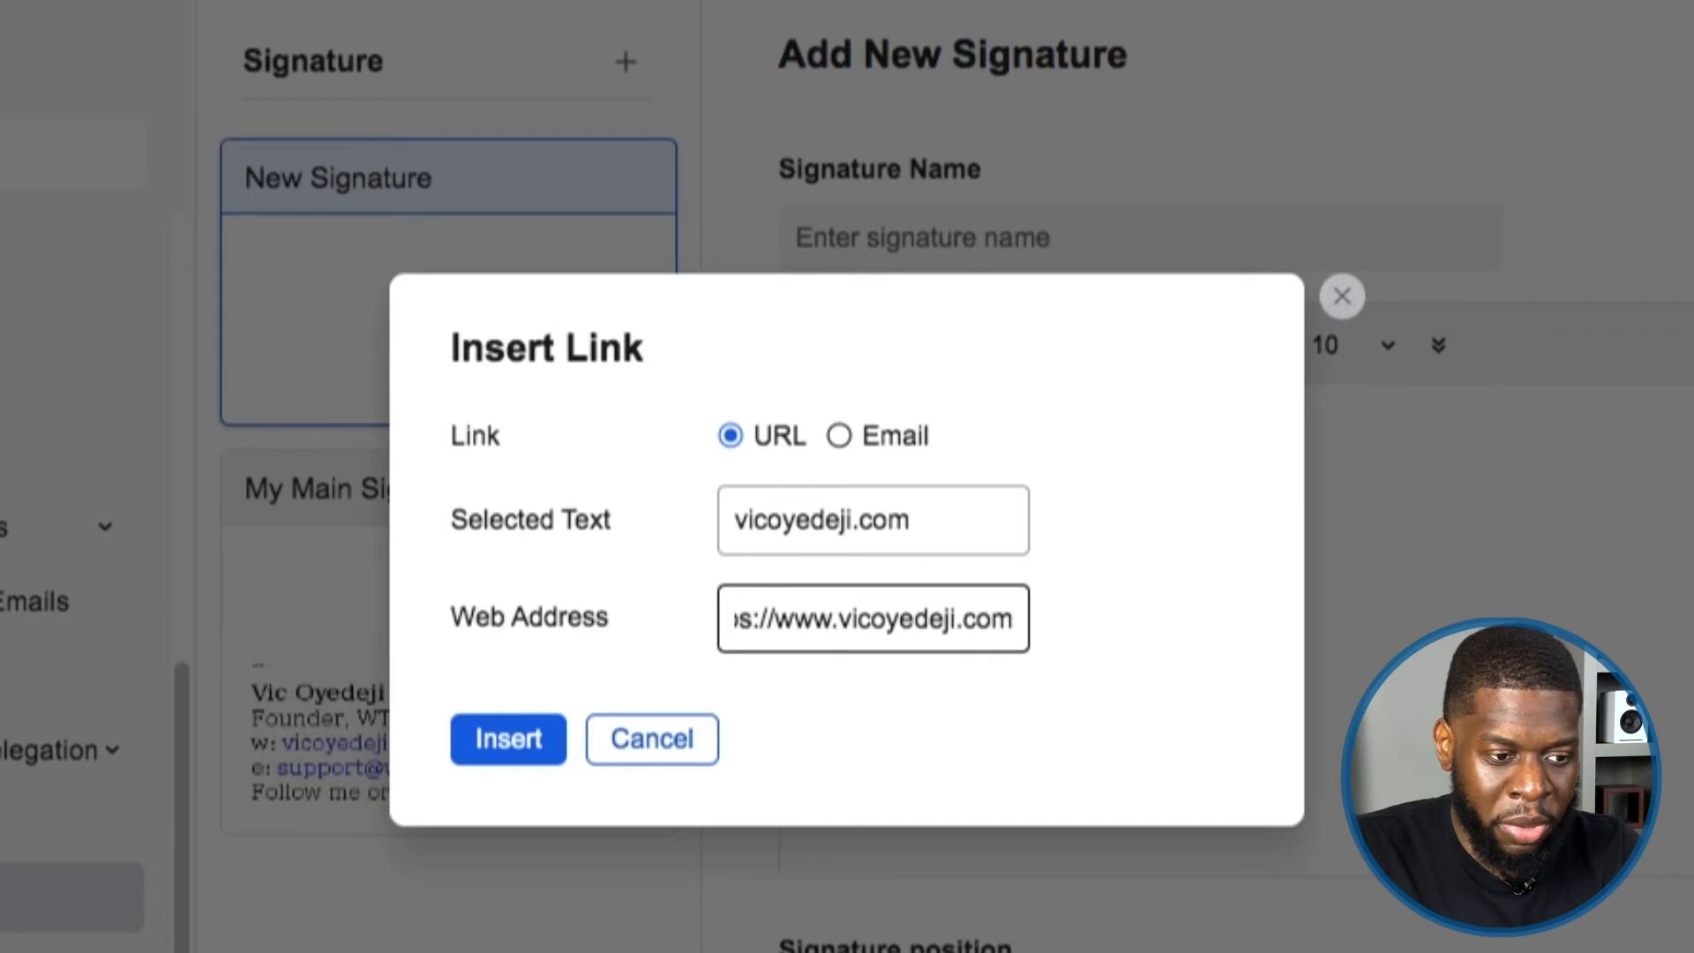
pyautogui.click(406, 40)
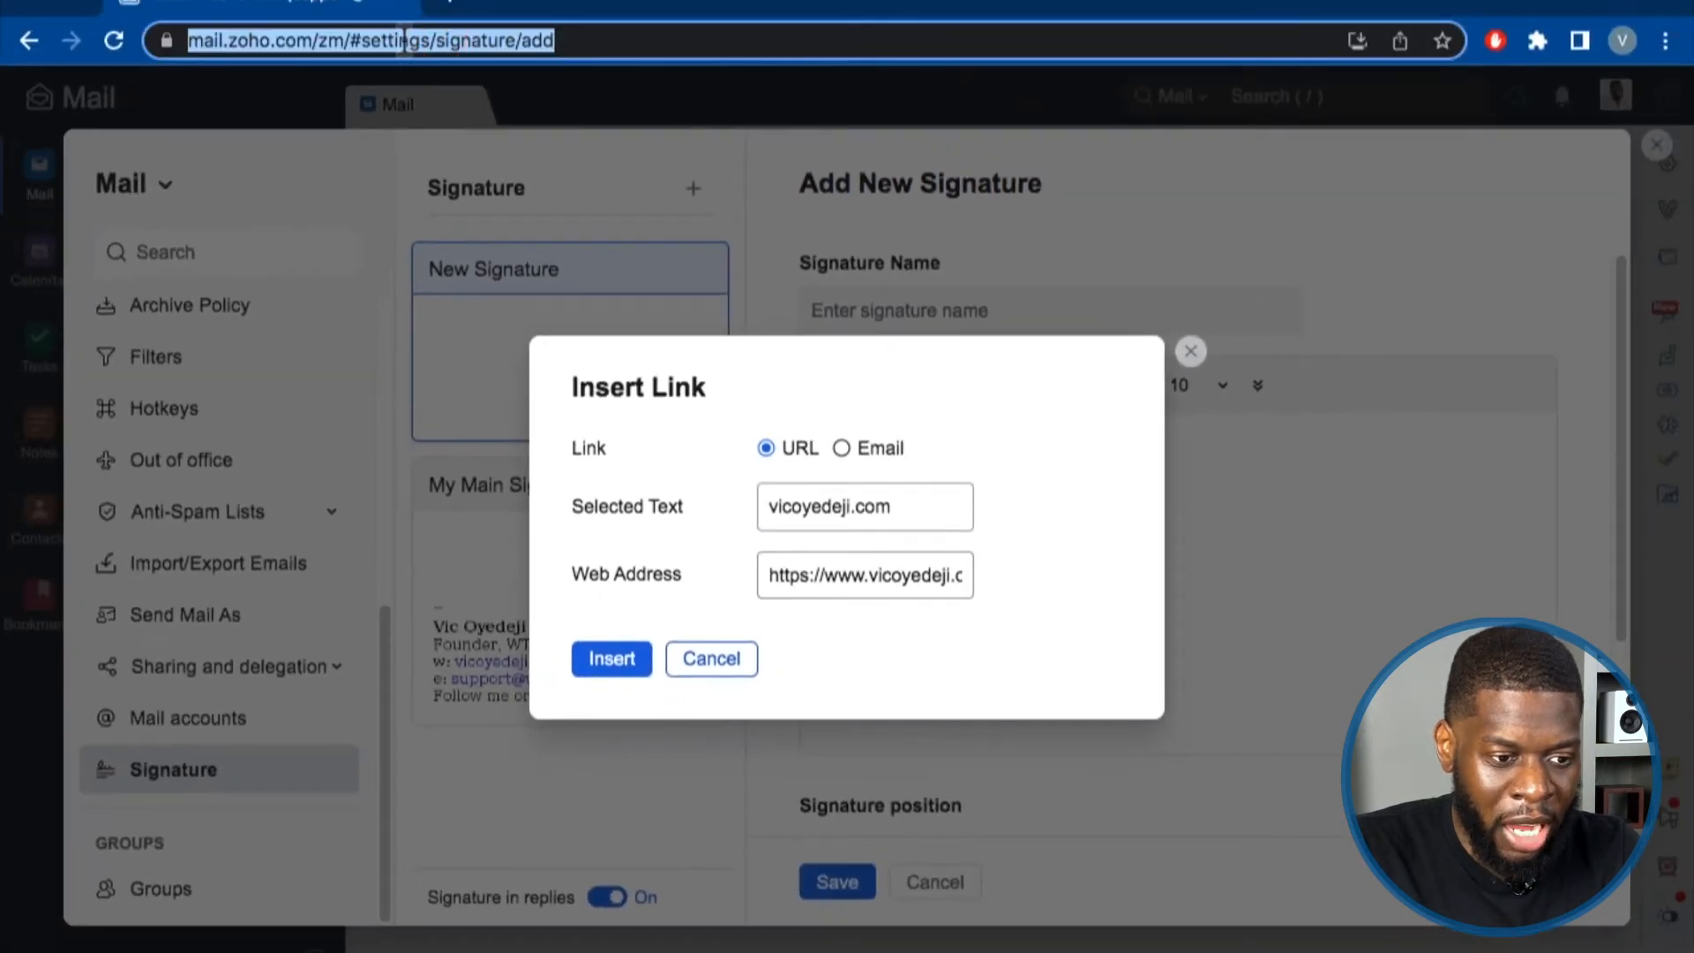
pyautogui.rightClick(483, 44)
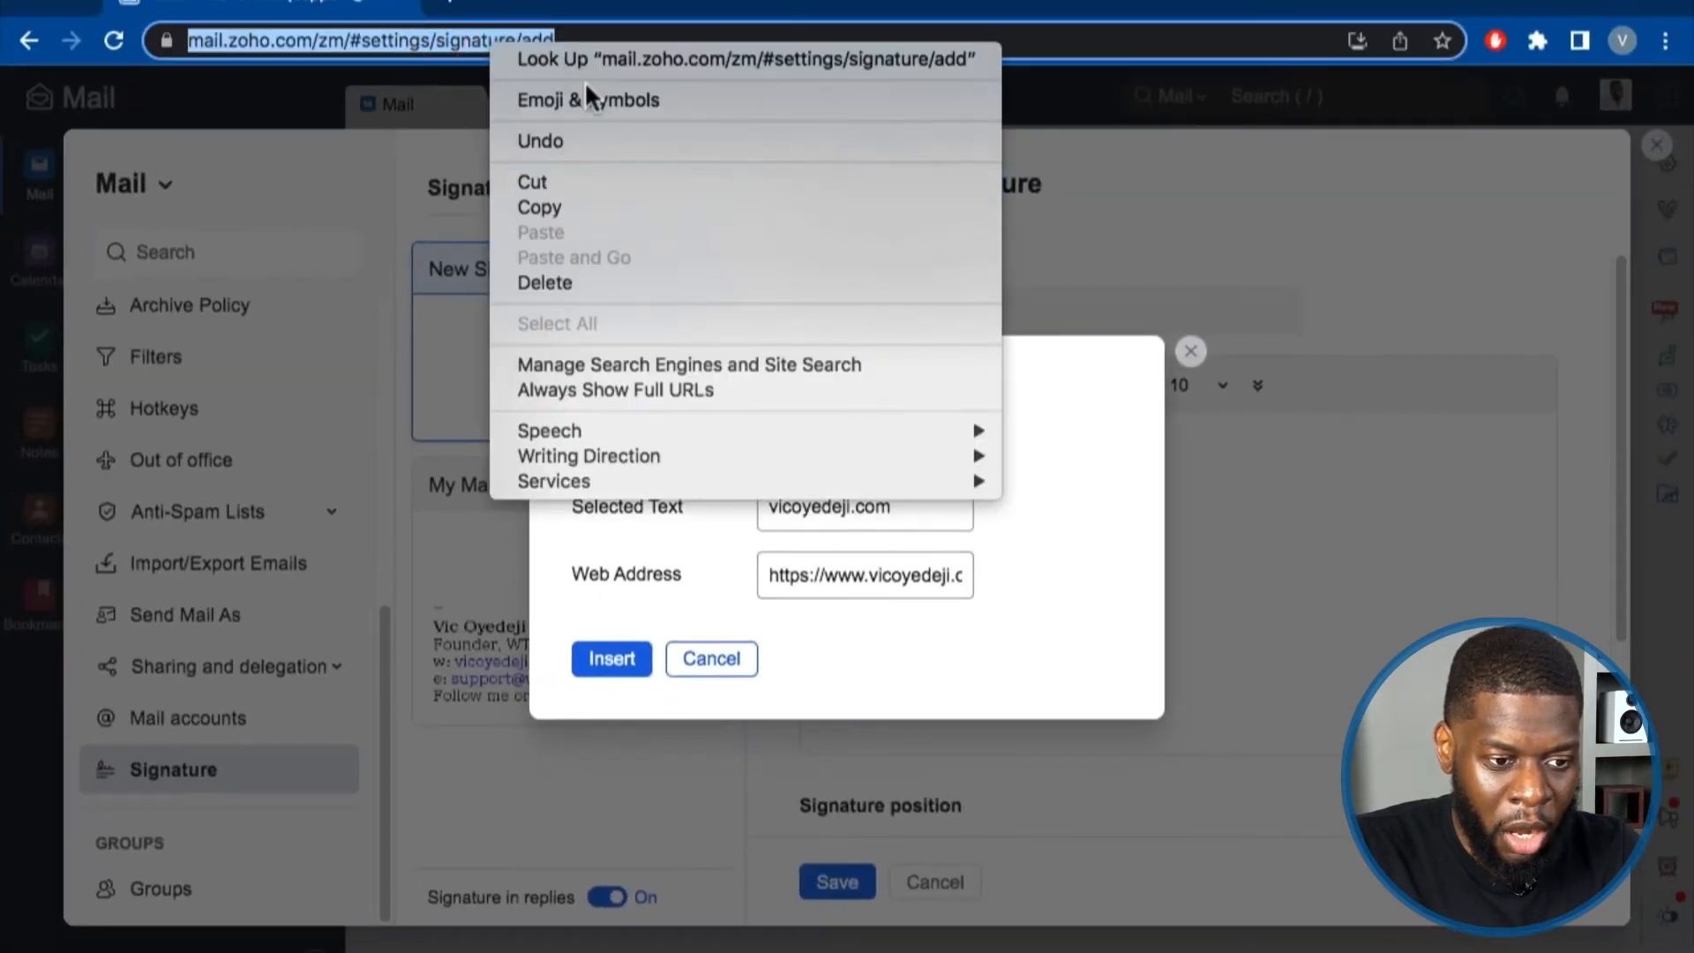
pyautogui.click(605, 7)
pyautogui.click(822, 580)
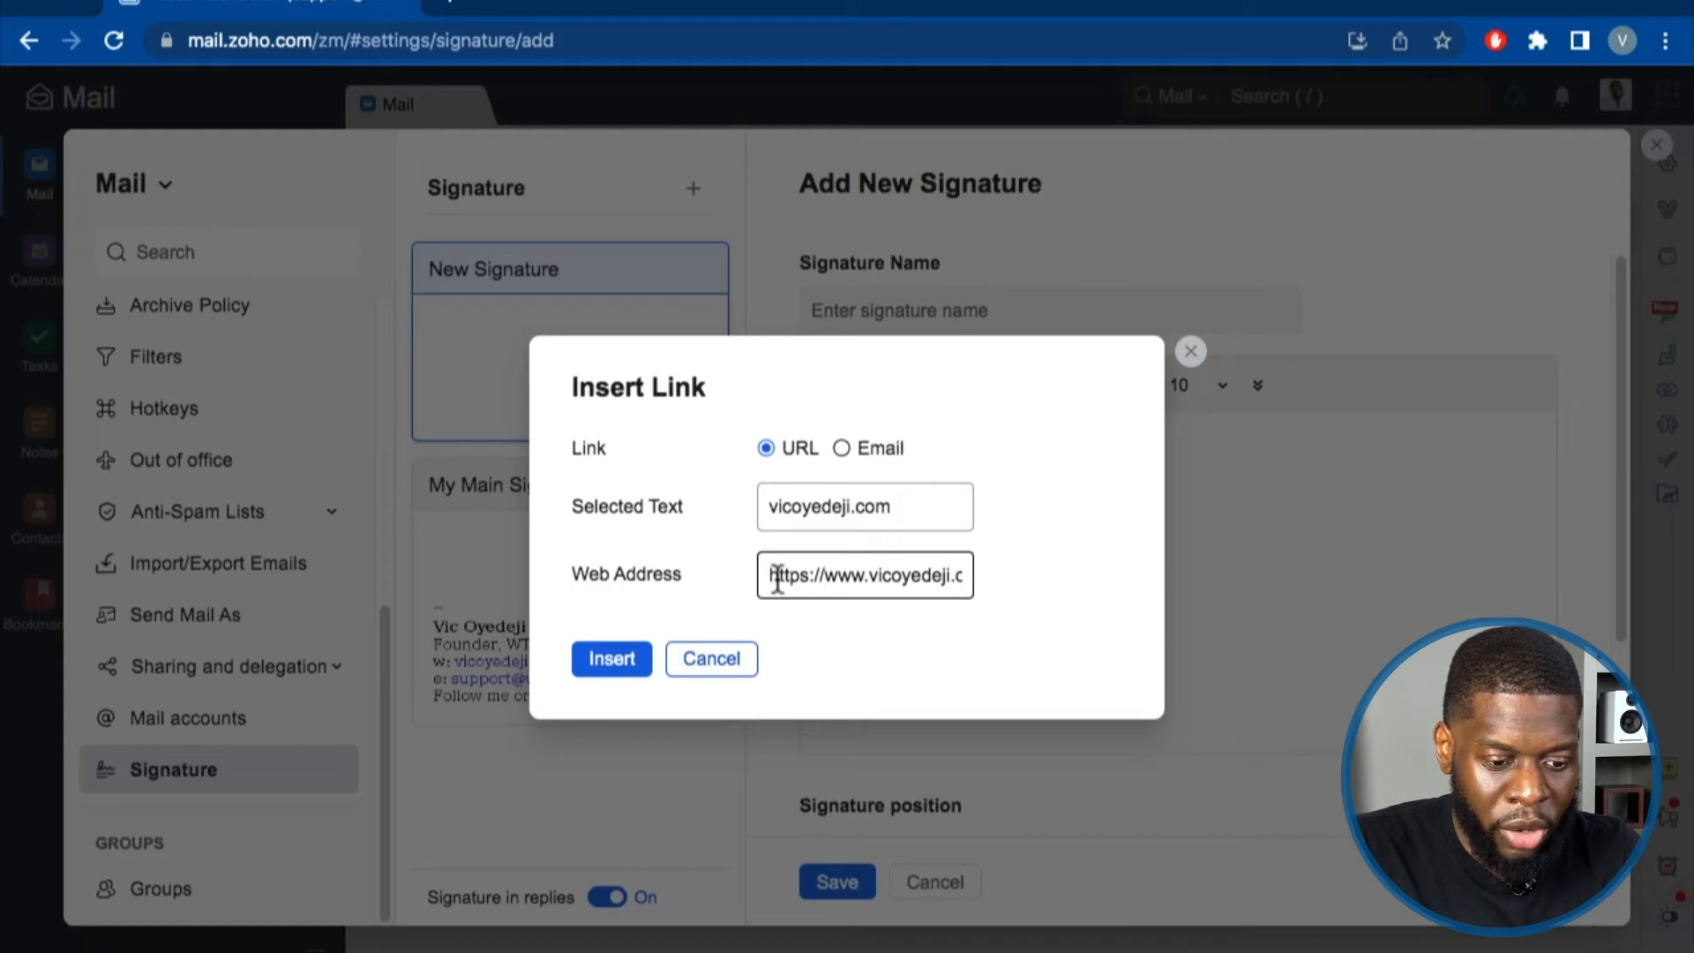
pyautogui.click(631, 666)
# Check the support address's existing link, then start an Insert Link for the word Instagram.
pyautogui.click(852, 623)
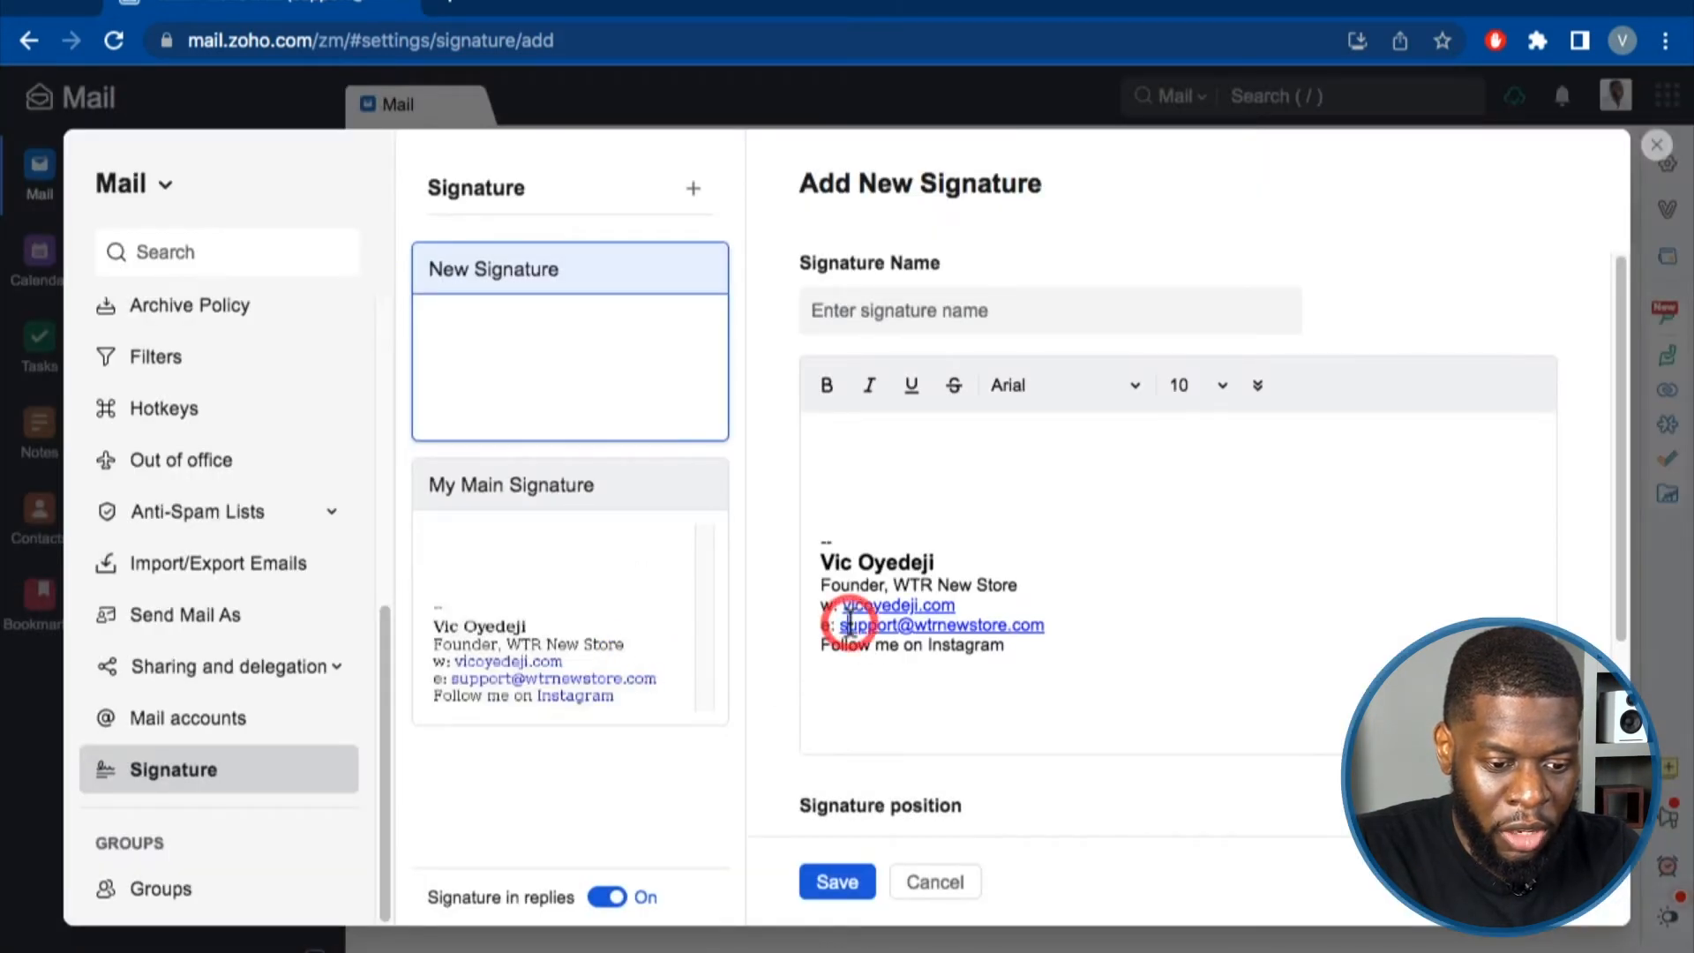
pyautogui.click(1071, 623)
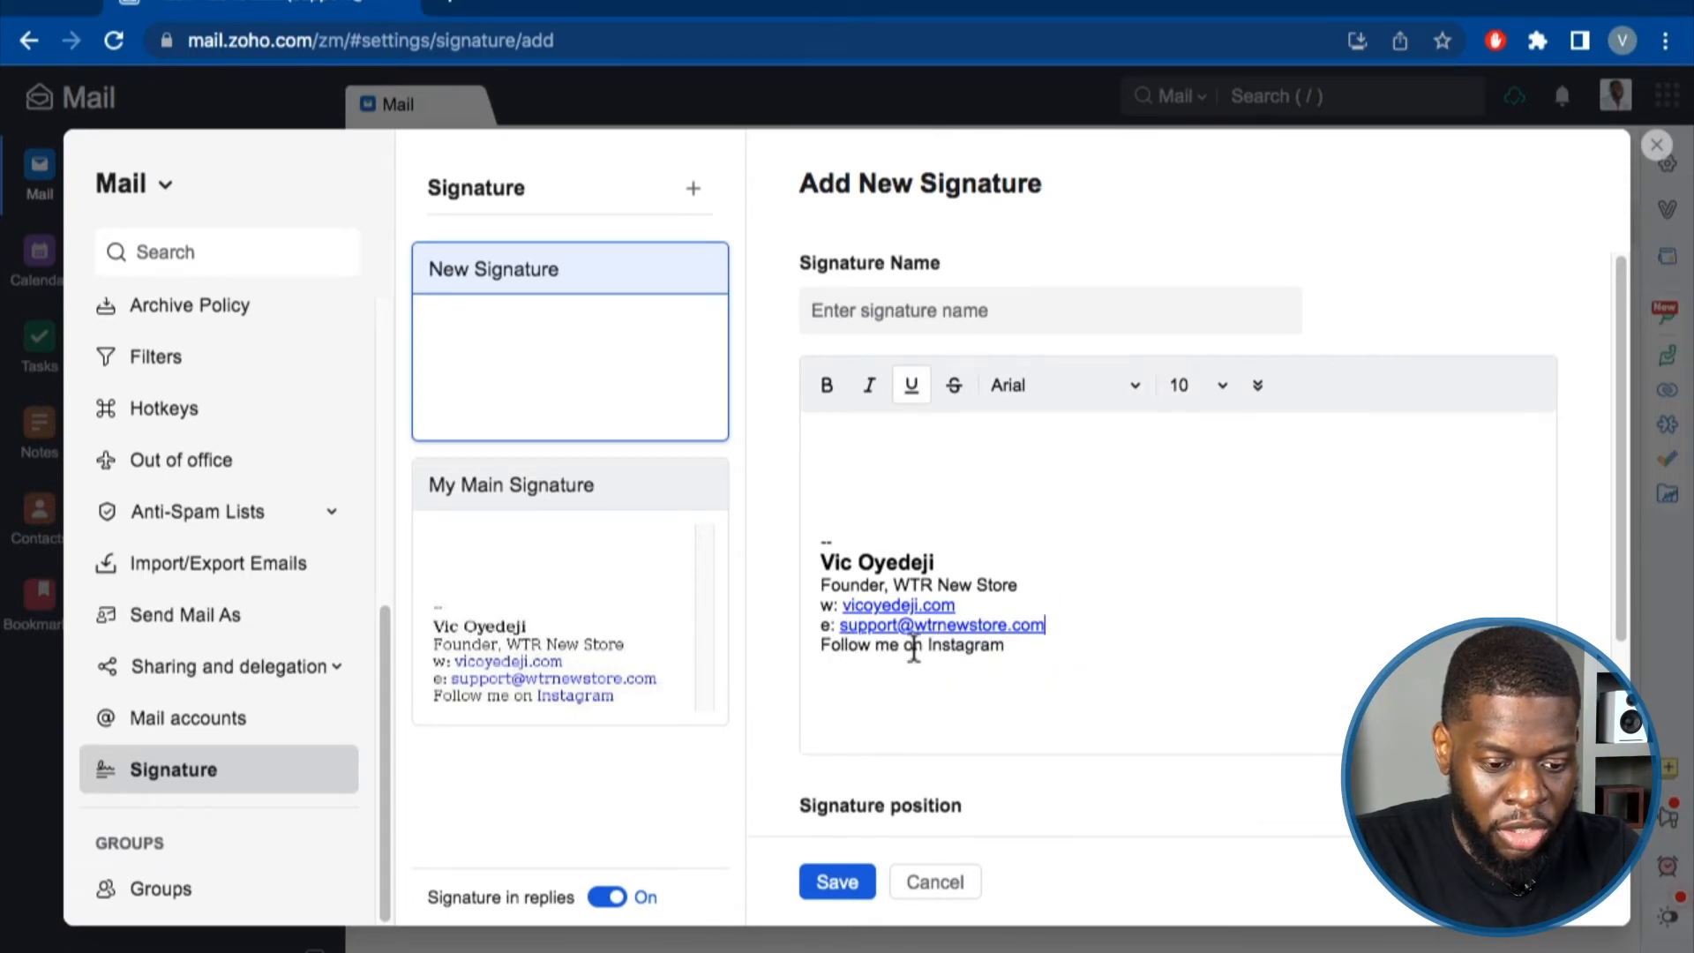
pyautogui.doubleClick(965, 644)
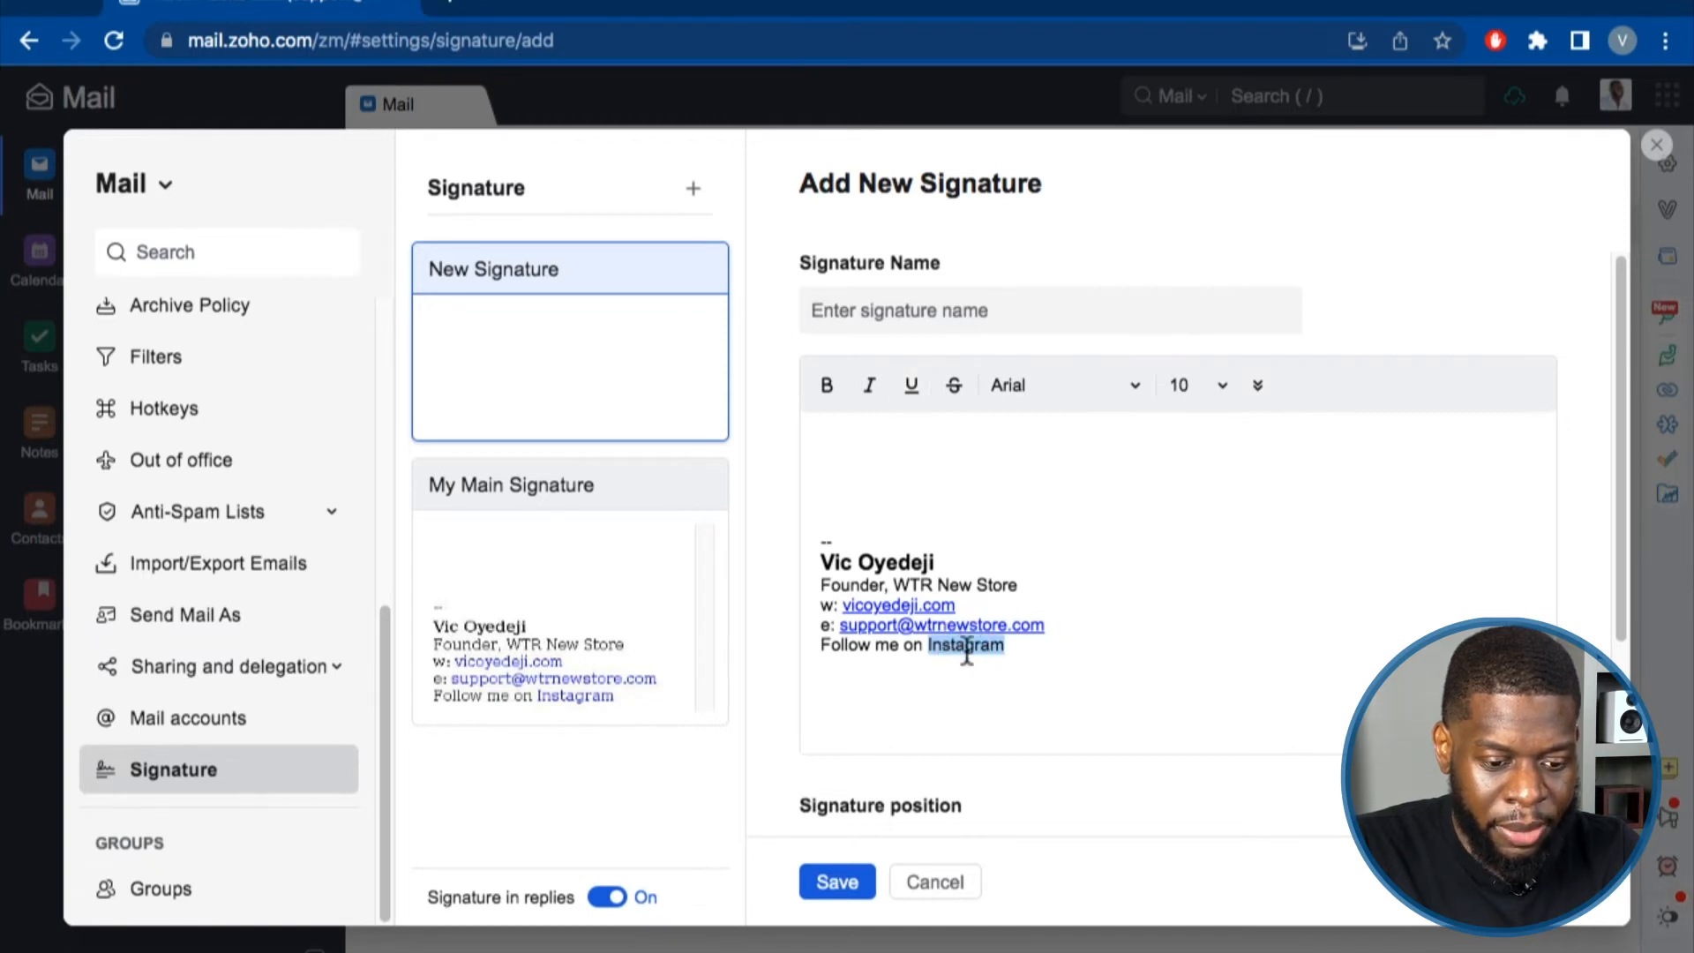
pyautogui.click(1268, 395)
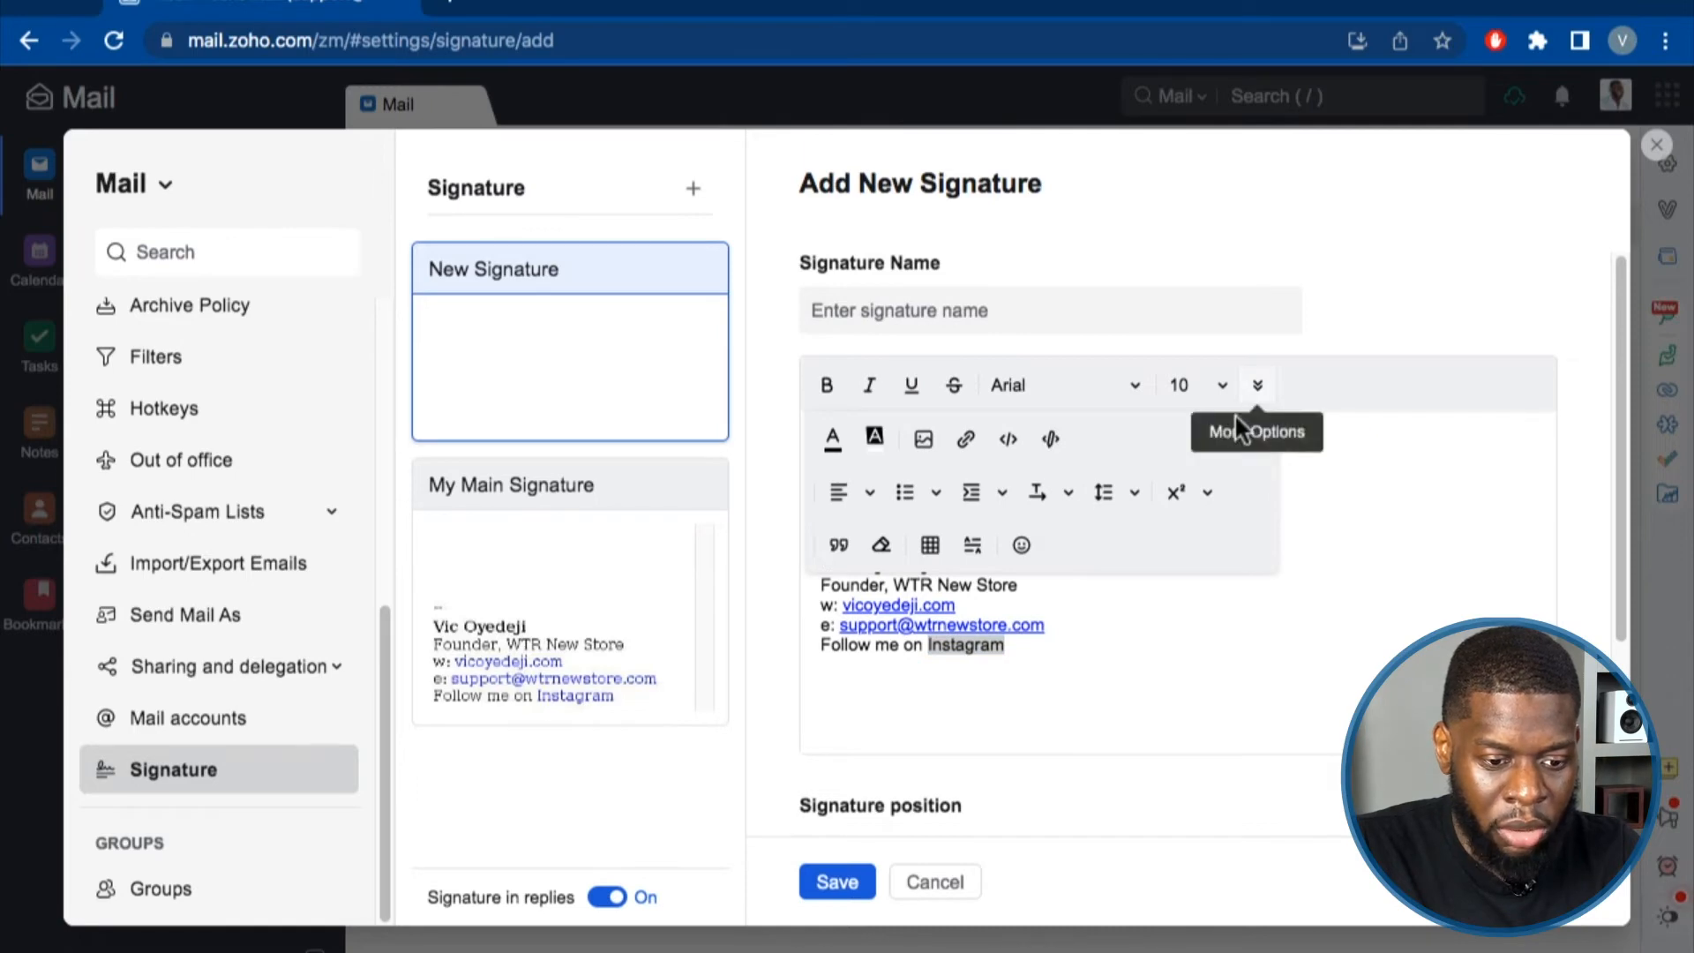
pyautogui.click(970, 452)
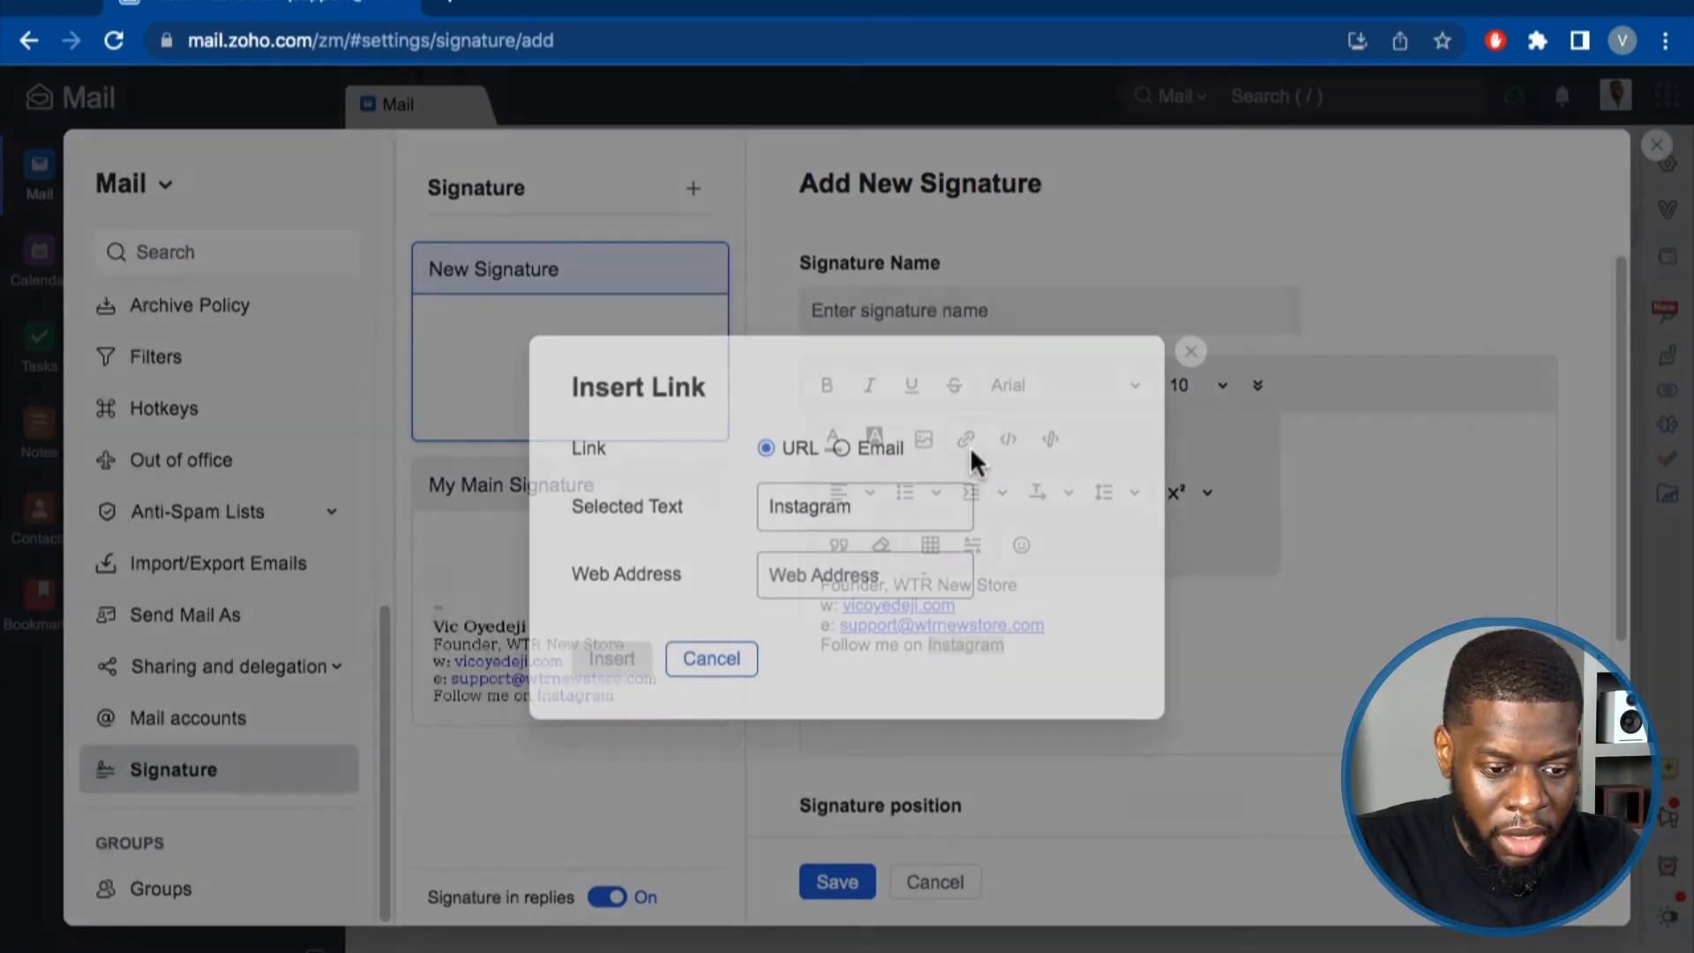
# Open the Instagram profile in a new tab, copy its URL, and return to Zoho Mail.
pyautogui.click(450, 11)
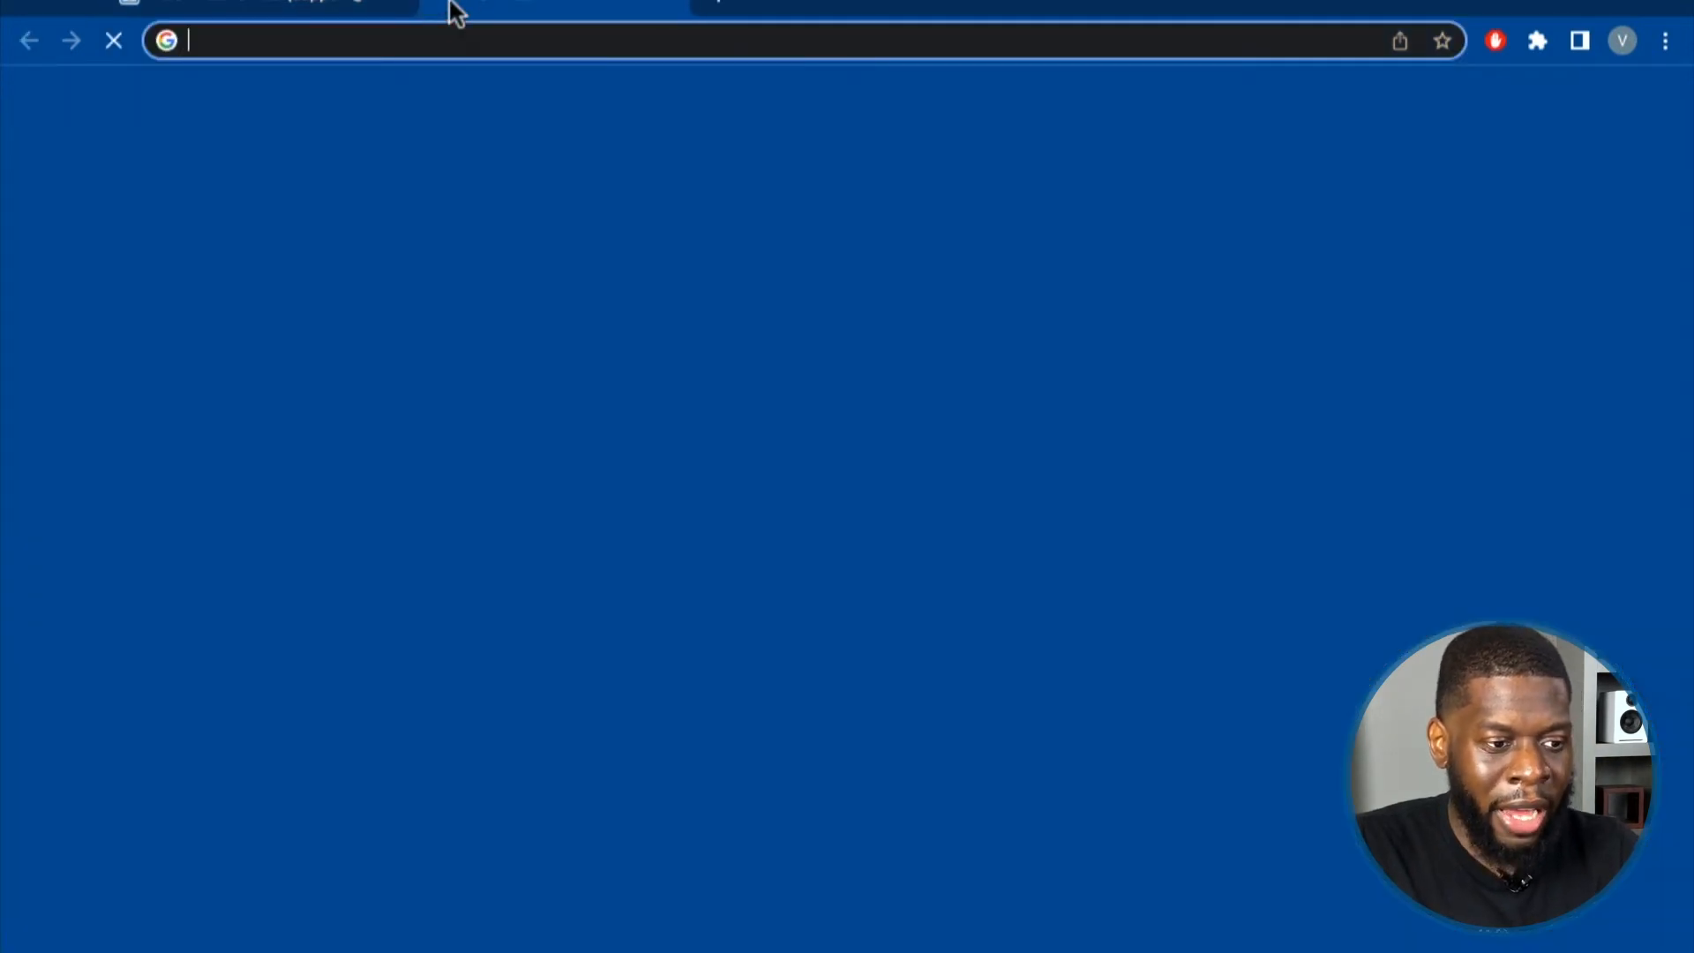
pyautogui.write('instag')
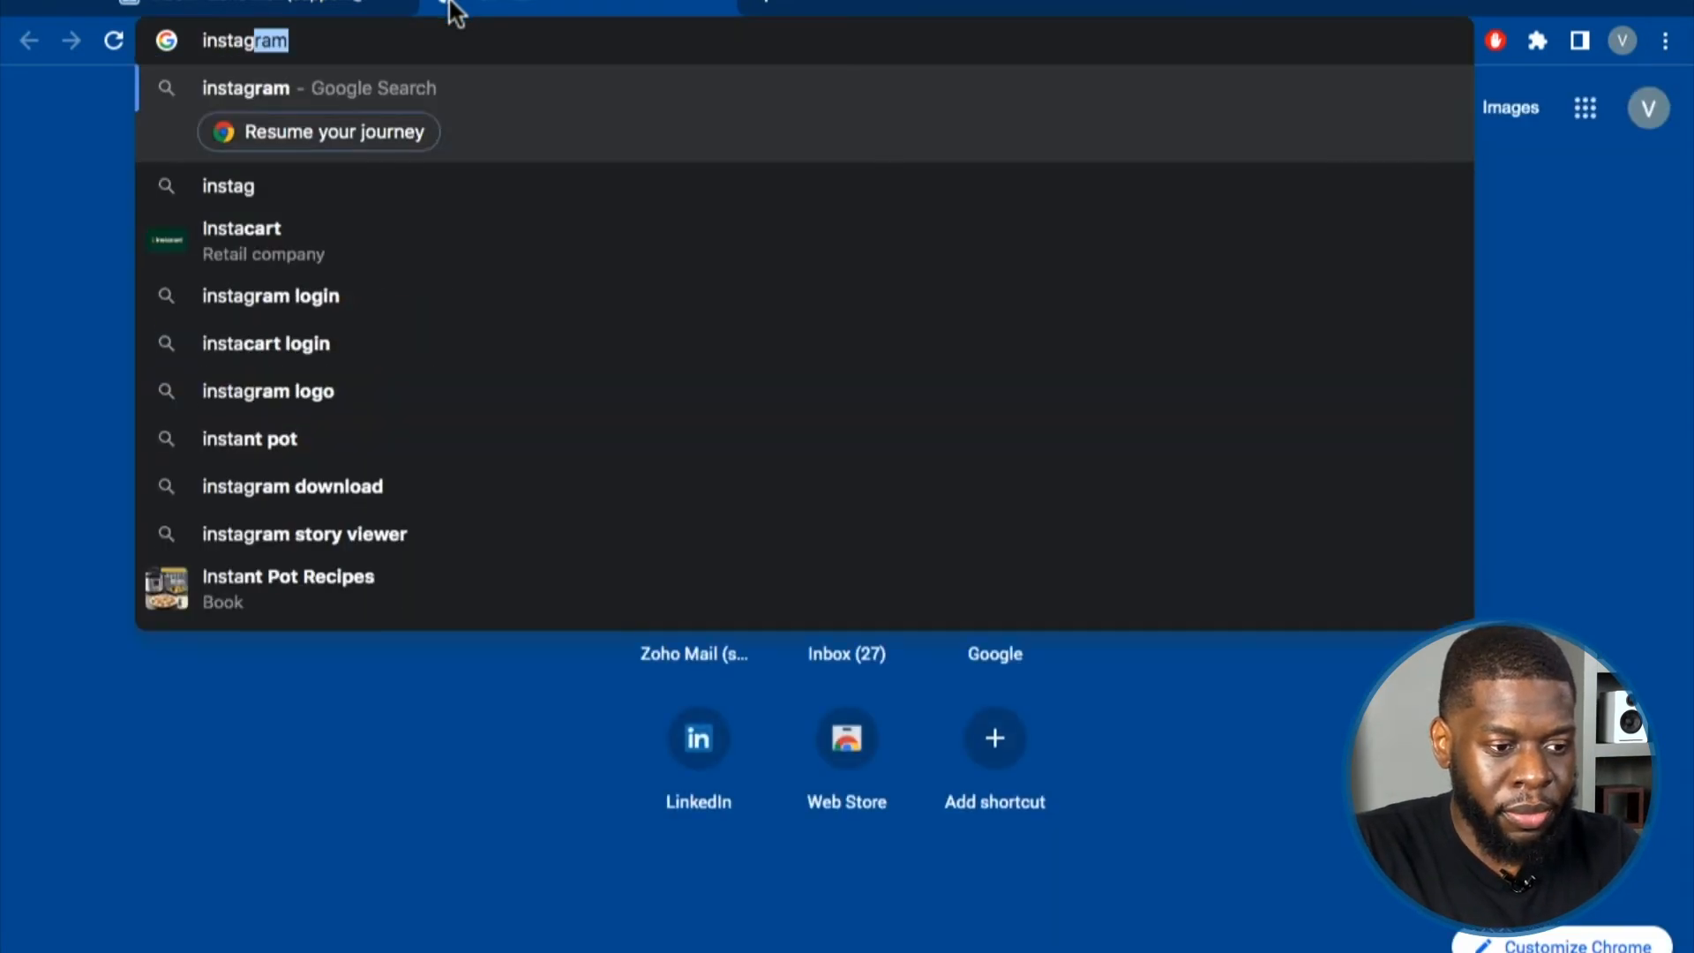
pyautogui.press('Return')
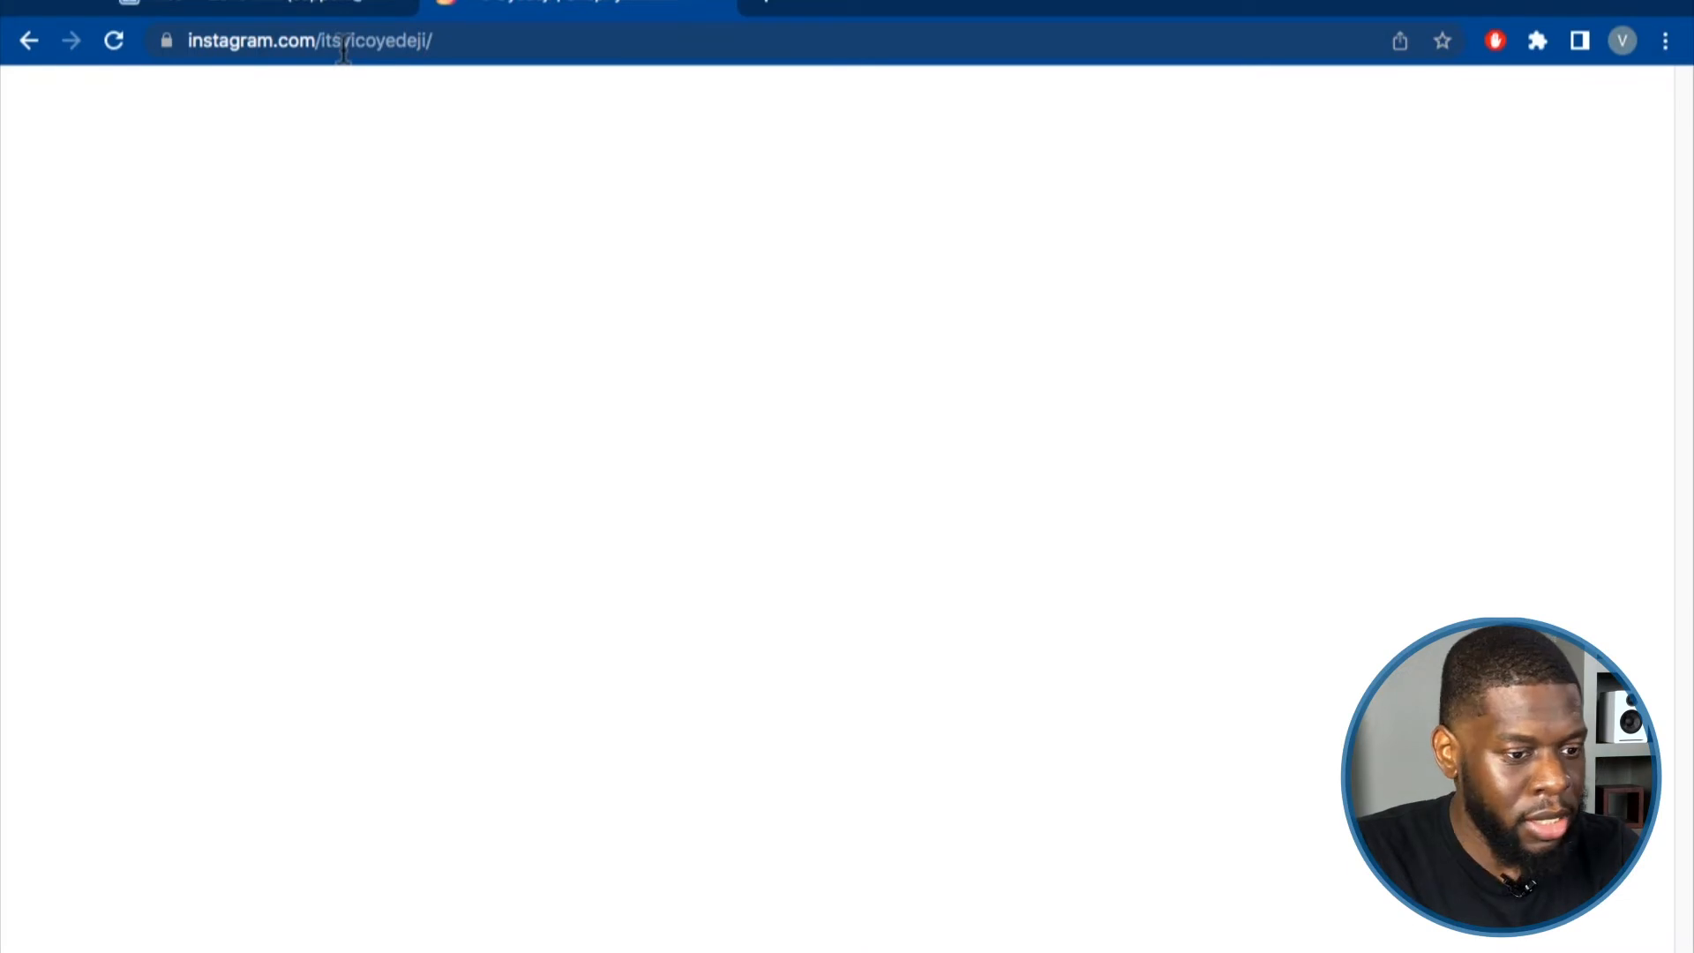
pyautogui.click(344, 44)
pyautogui.rightClick(360, 40)
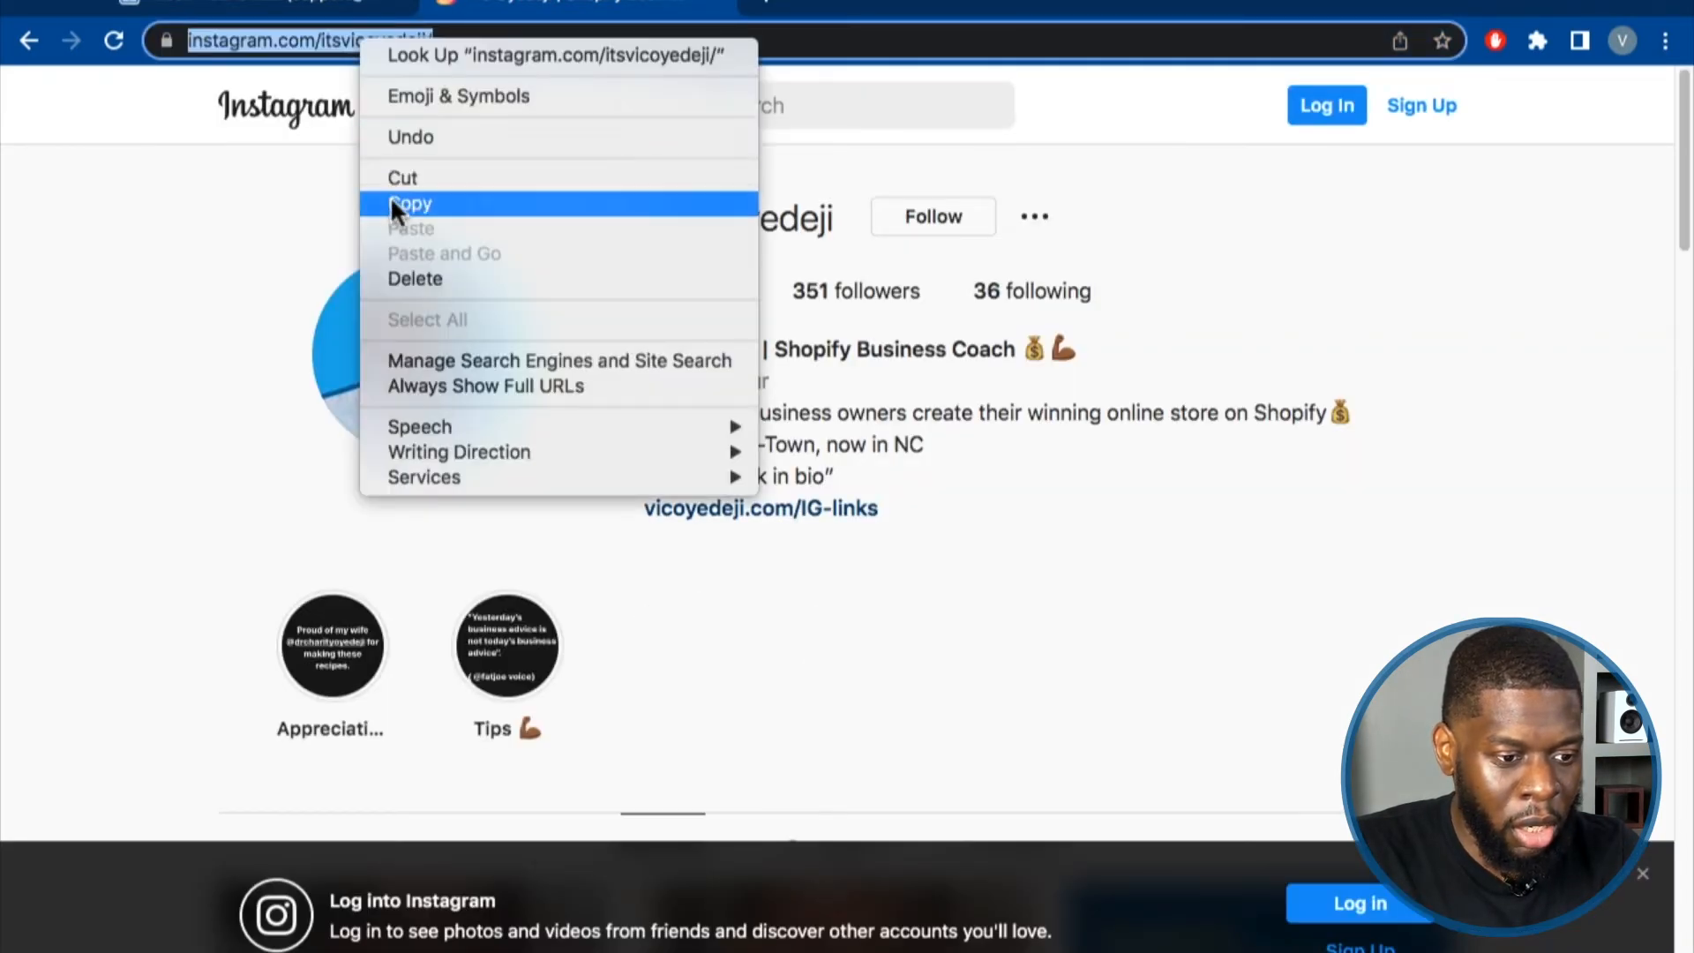
pyautogui.click(392, 203)
pyautogui.click(338, 10)
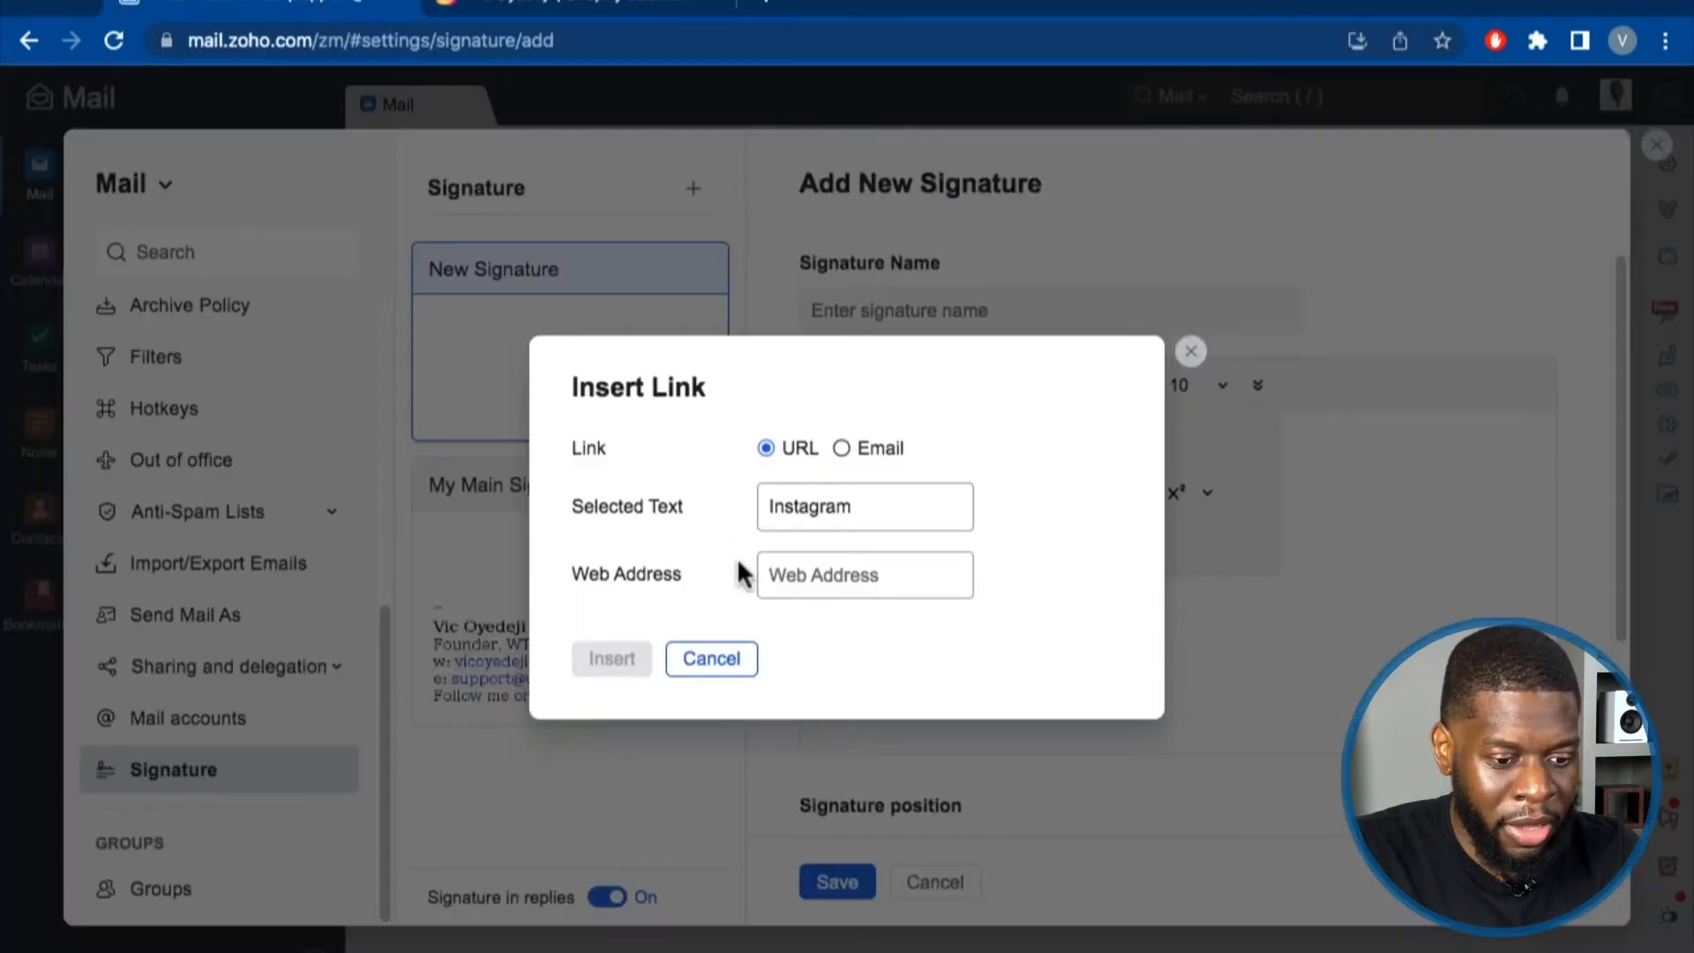
# Paste the Instagram profile address as the web address and insert the link on Instagram.
pyautogui.click(775, 573)
pyautogui.rightClick(778, 569)
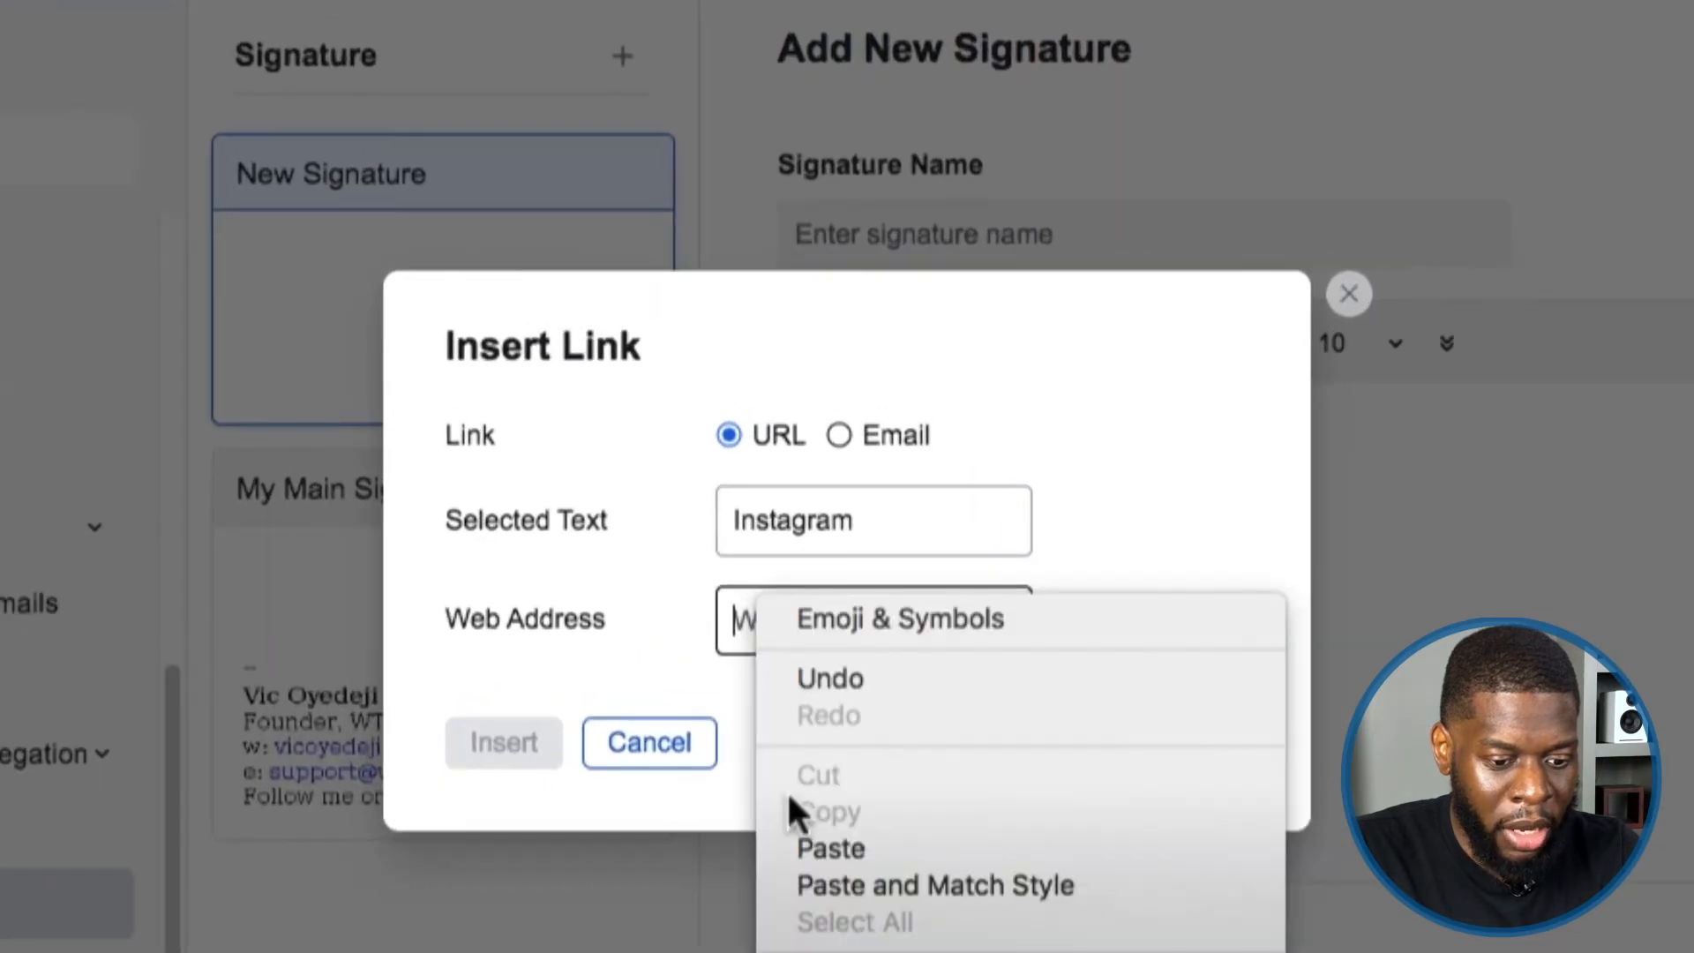
pyautogui.click(791, 847)
pyautogui.moveTo(824, 615); pyautogui.dragTo(680, 614)
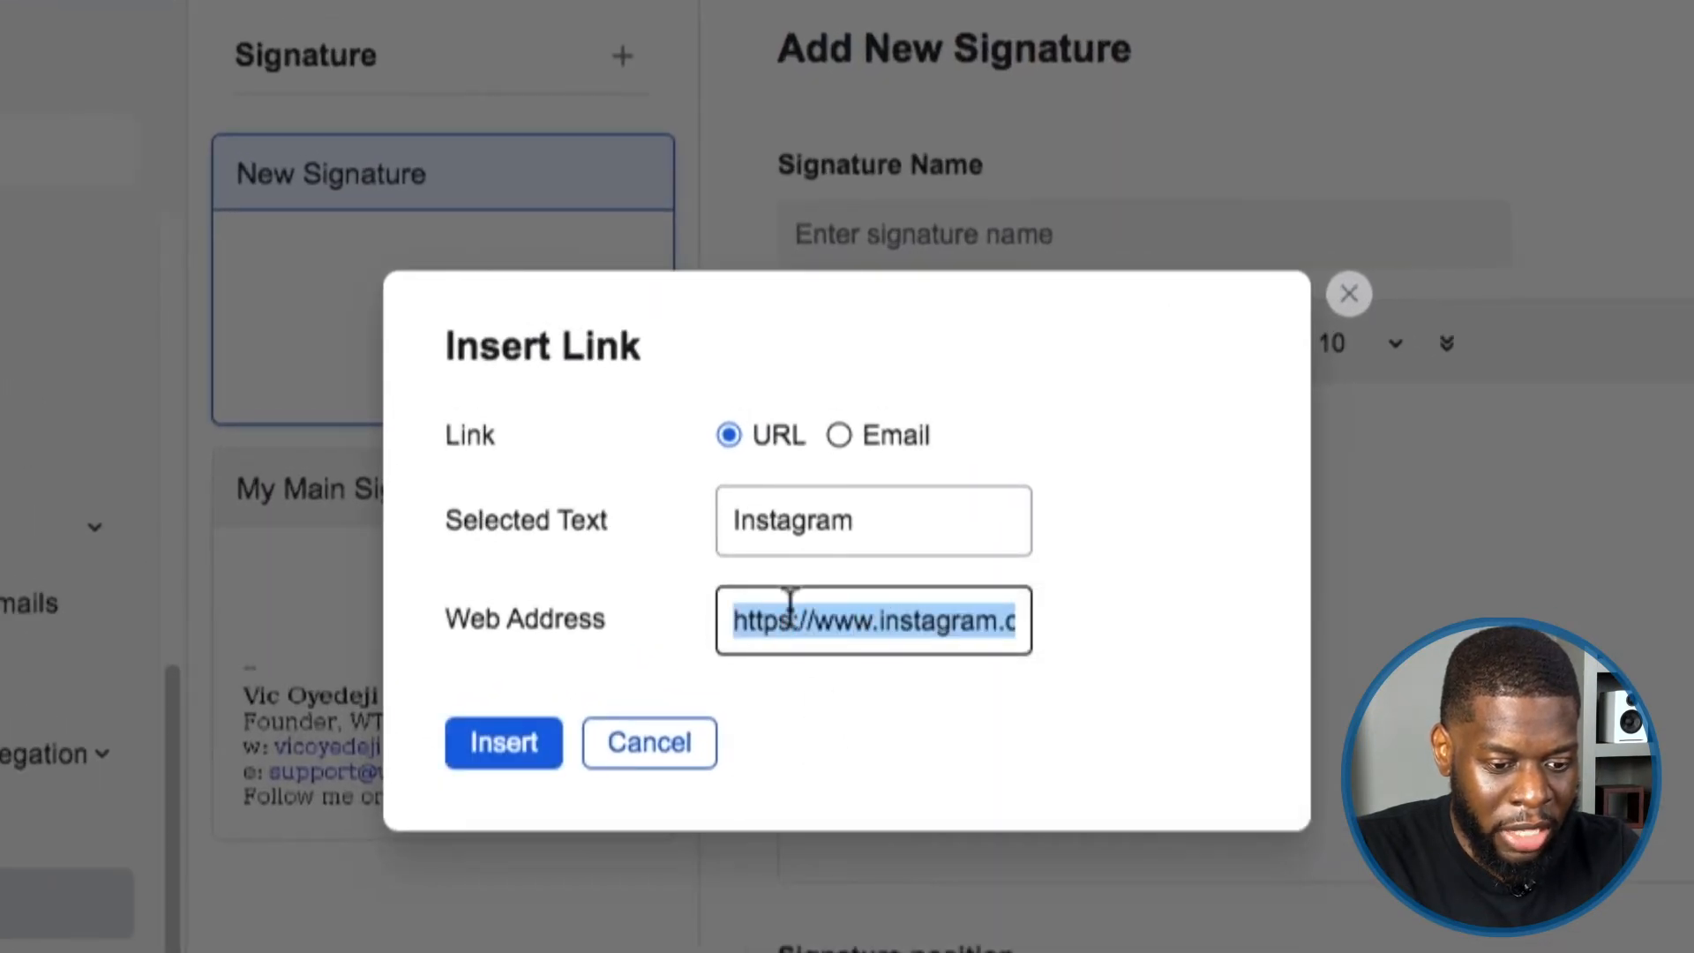
pyautogui.click(769, 618)
pyautogui.click(505, 744)
pyautogui.click(997, 775)
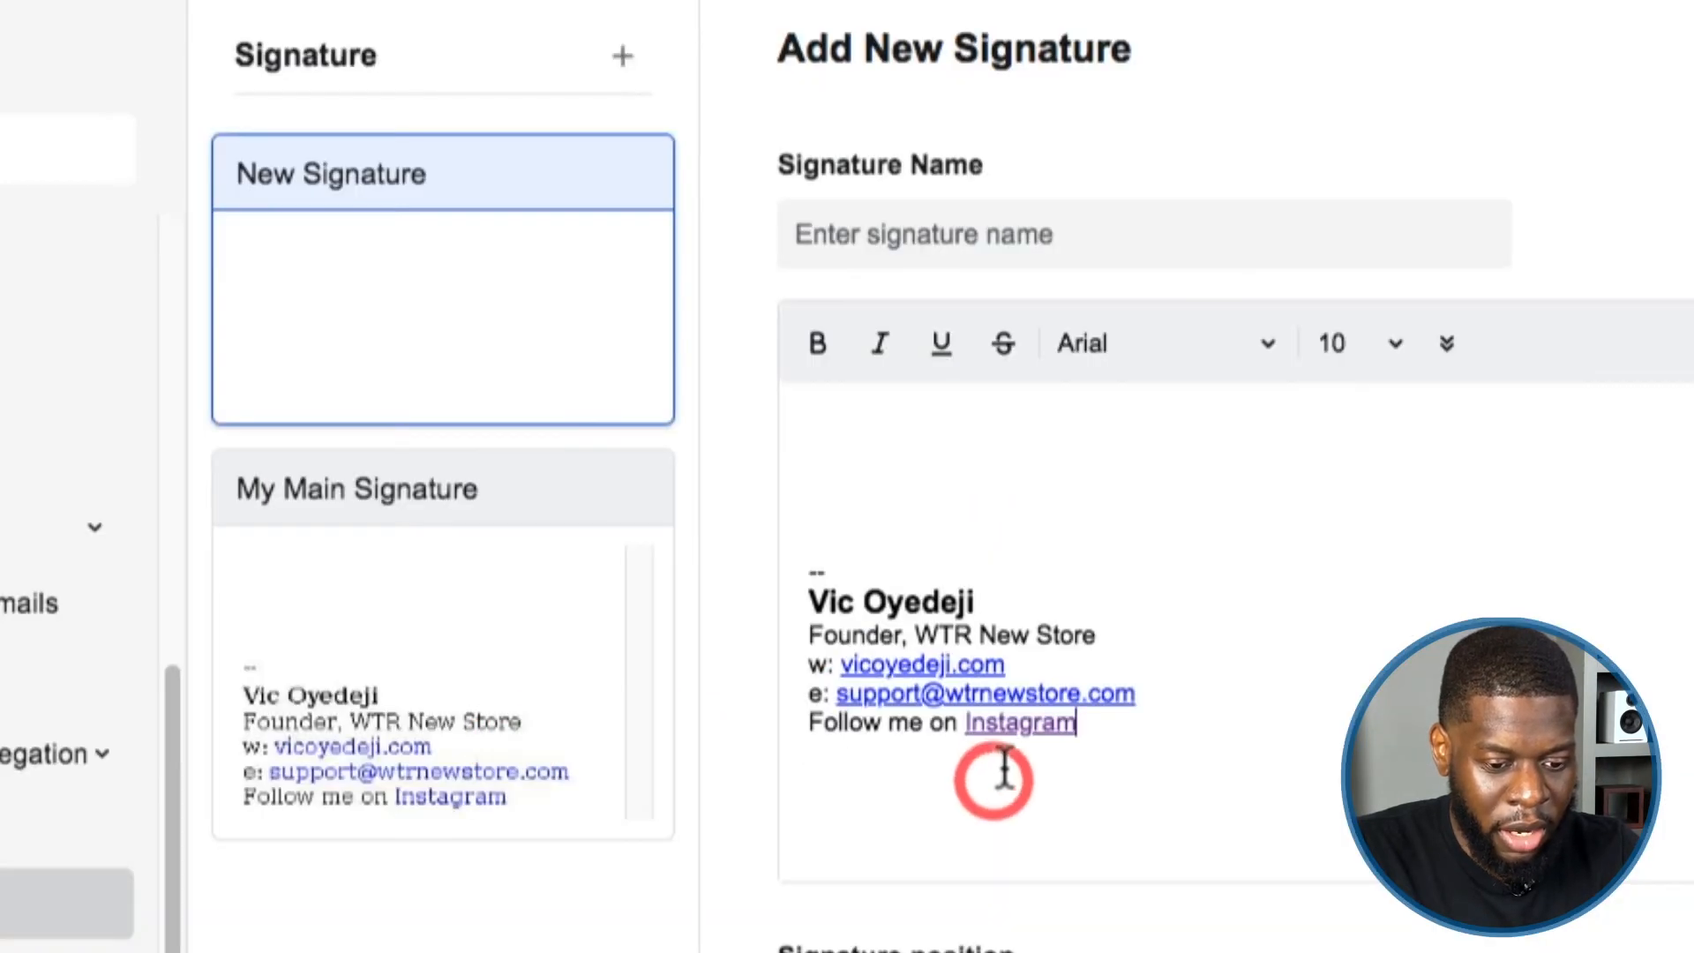
pyautogui.click(898, 521)
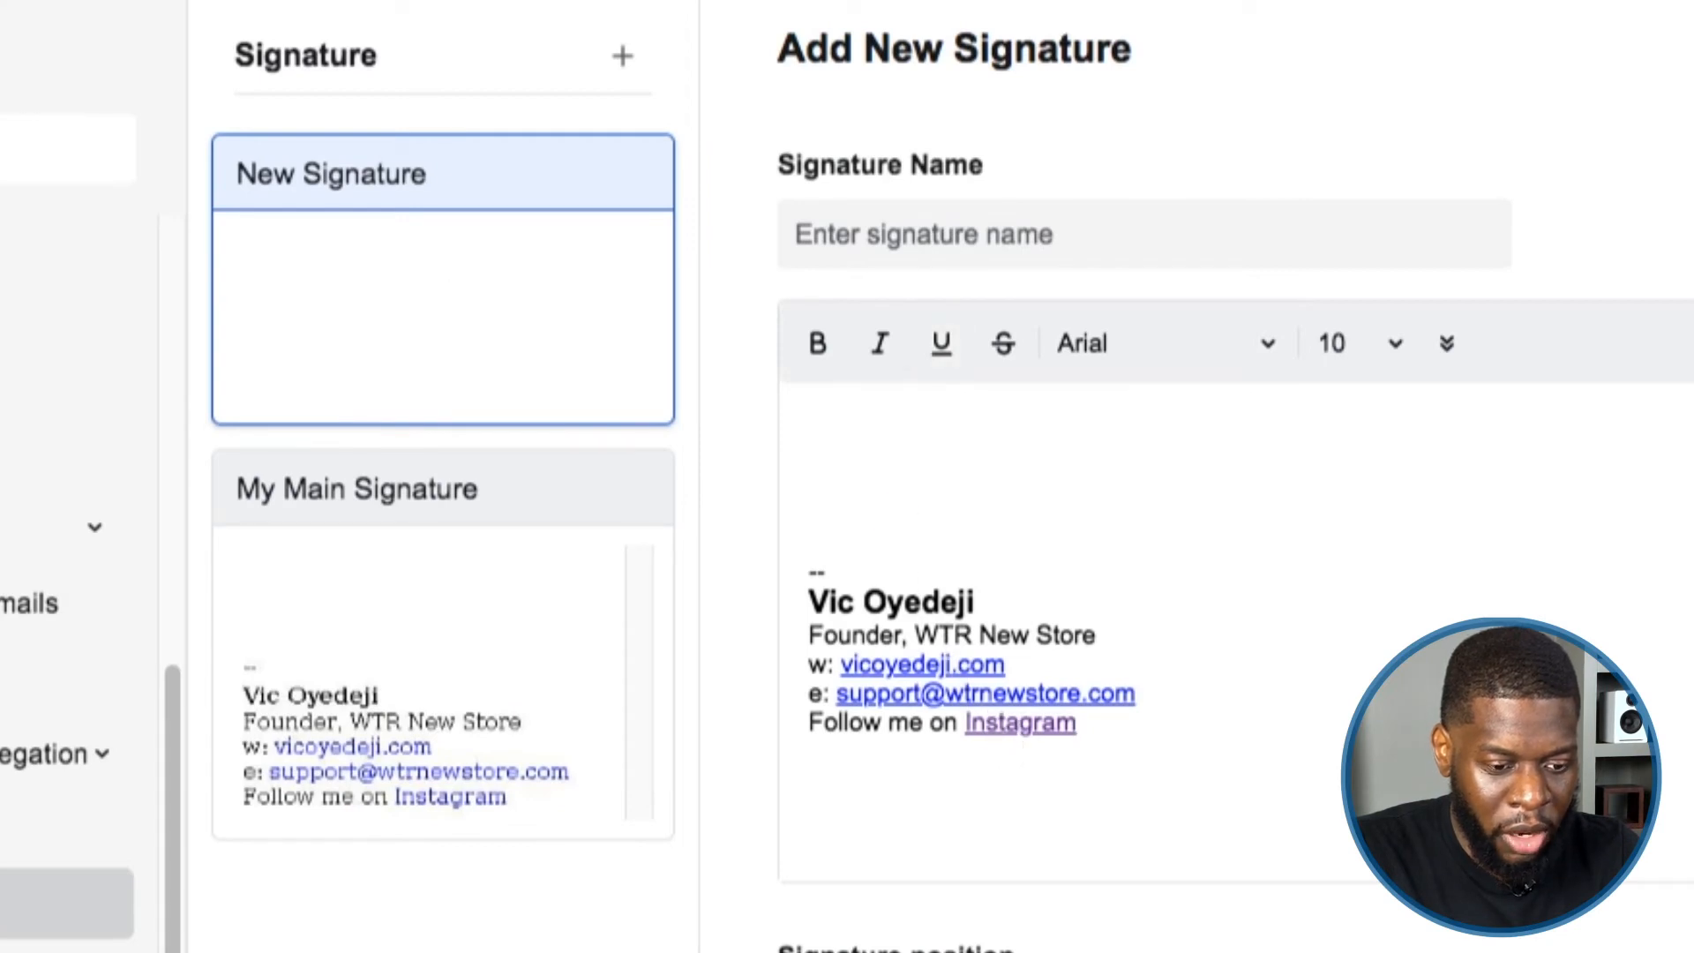
# Name the new signature My Main Signature 2 and remove its blank line above the text.
pyautogui.click(883, 237)
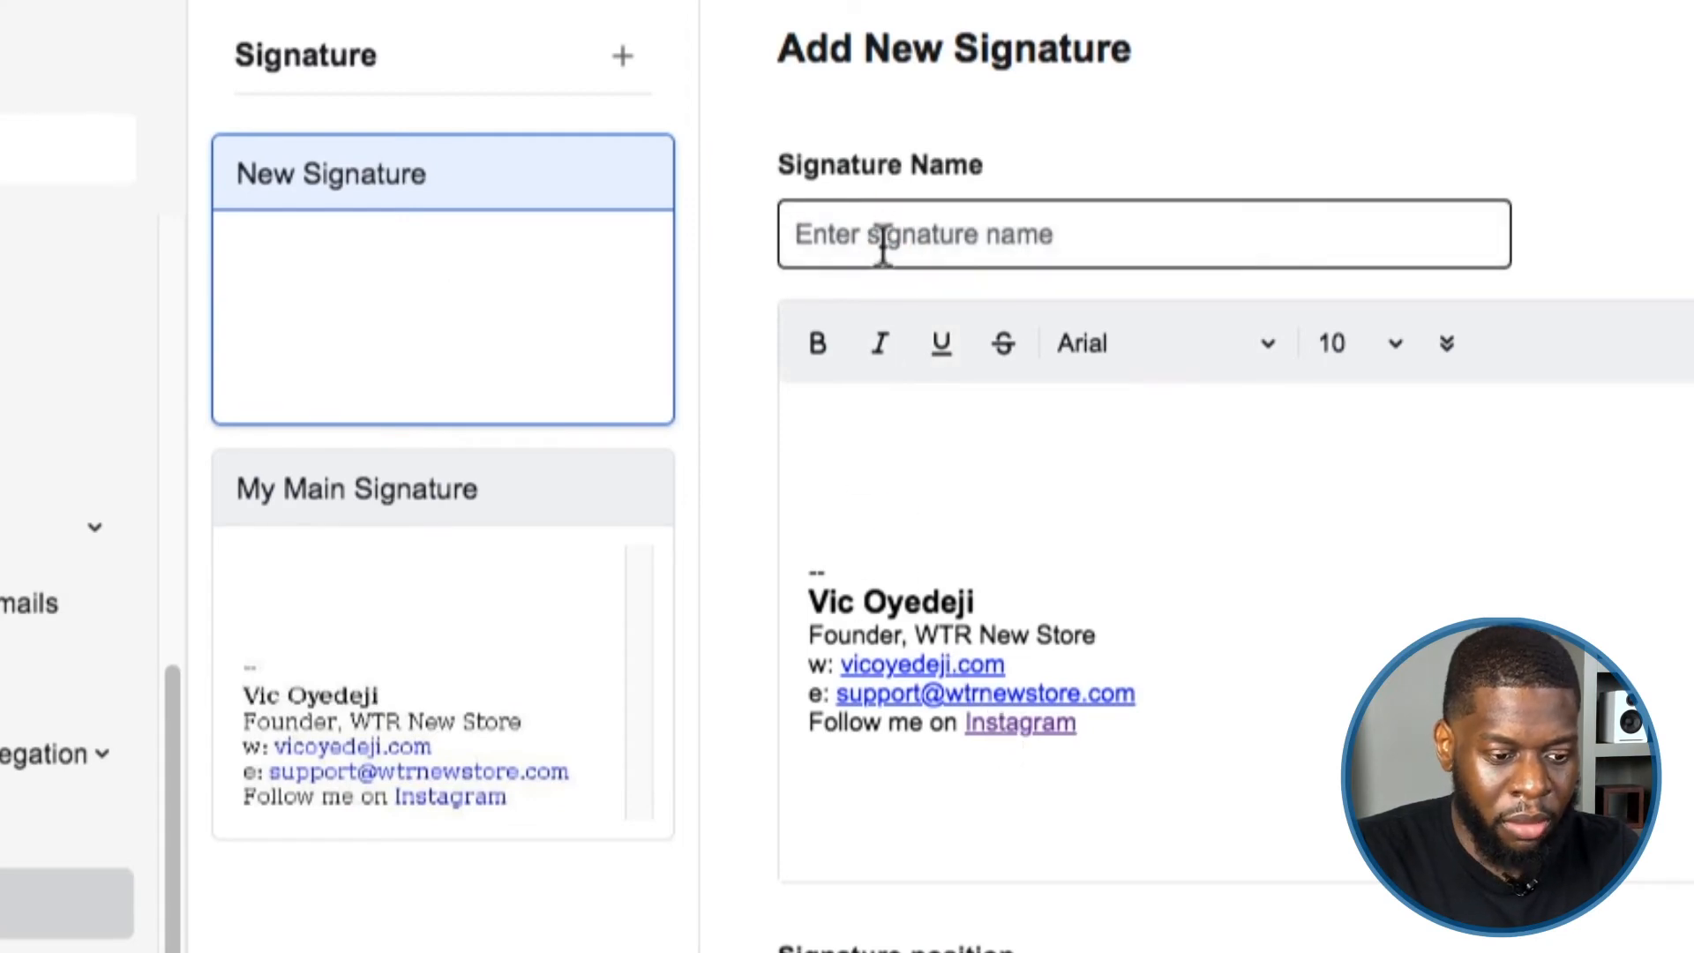
pyautogui.write('My Main')
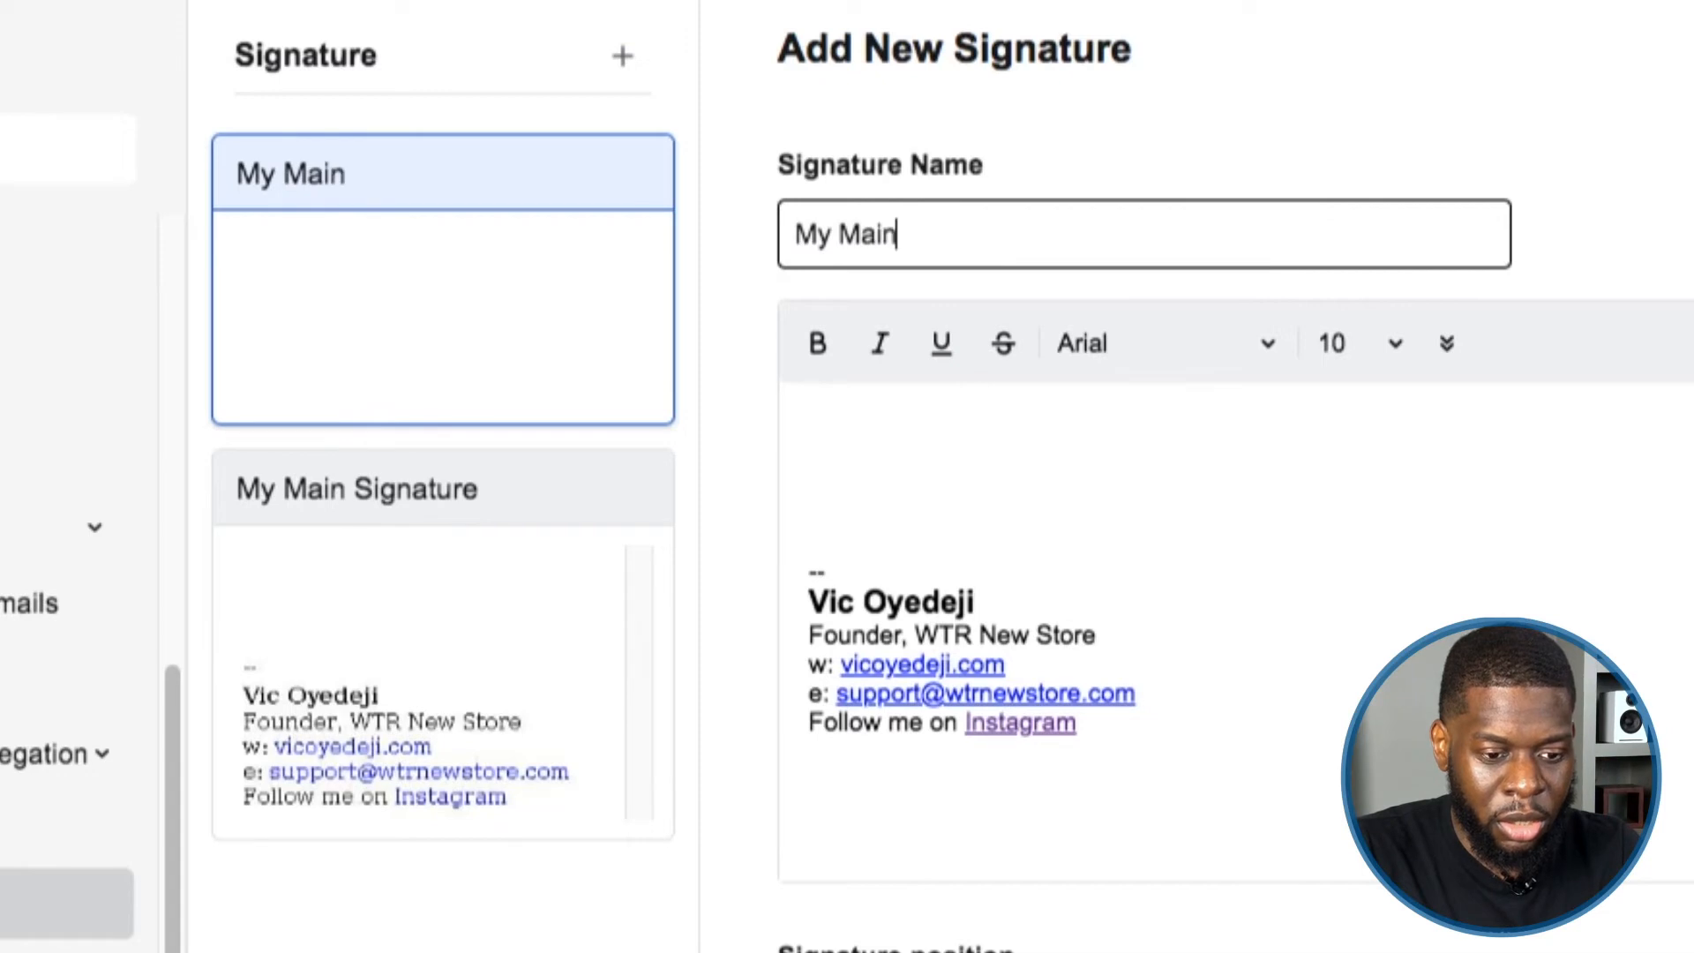
pyautogui.write(' Signatuure')
pyautogui.write('re')
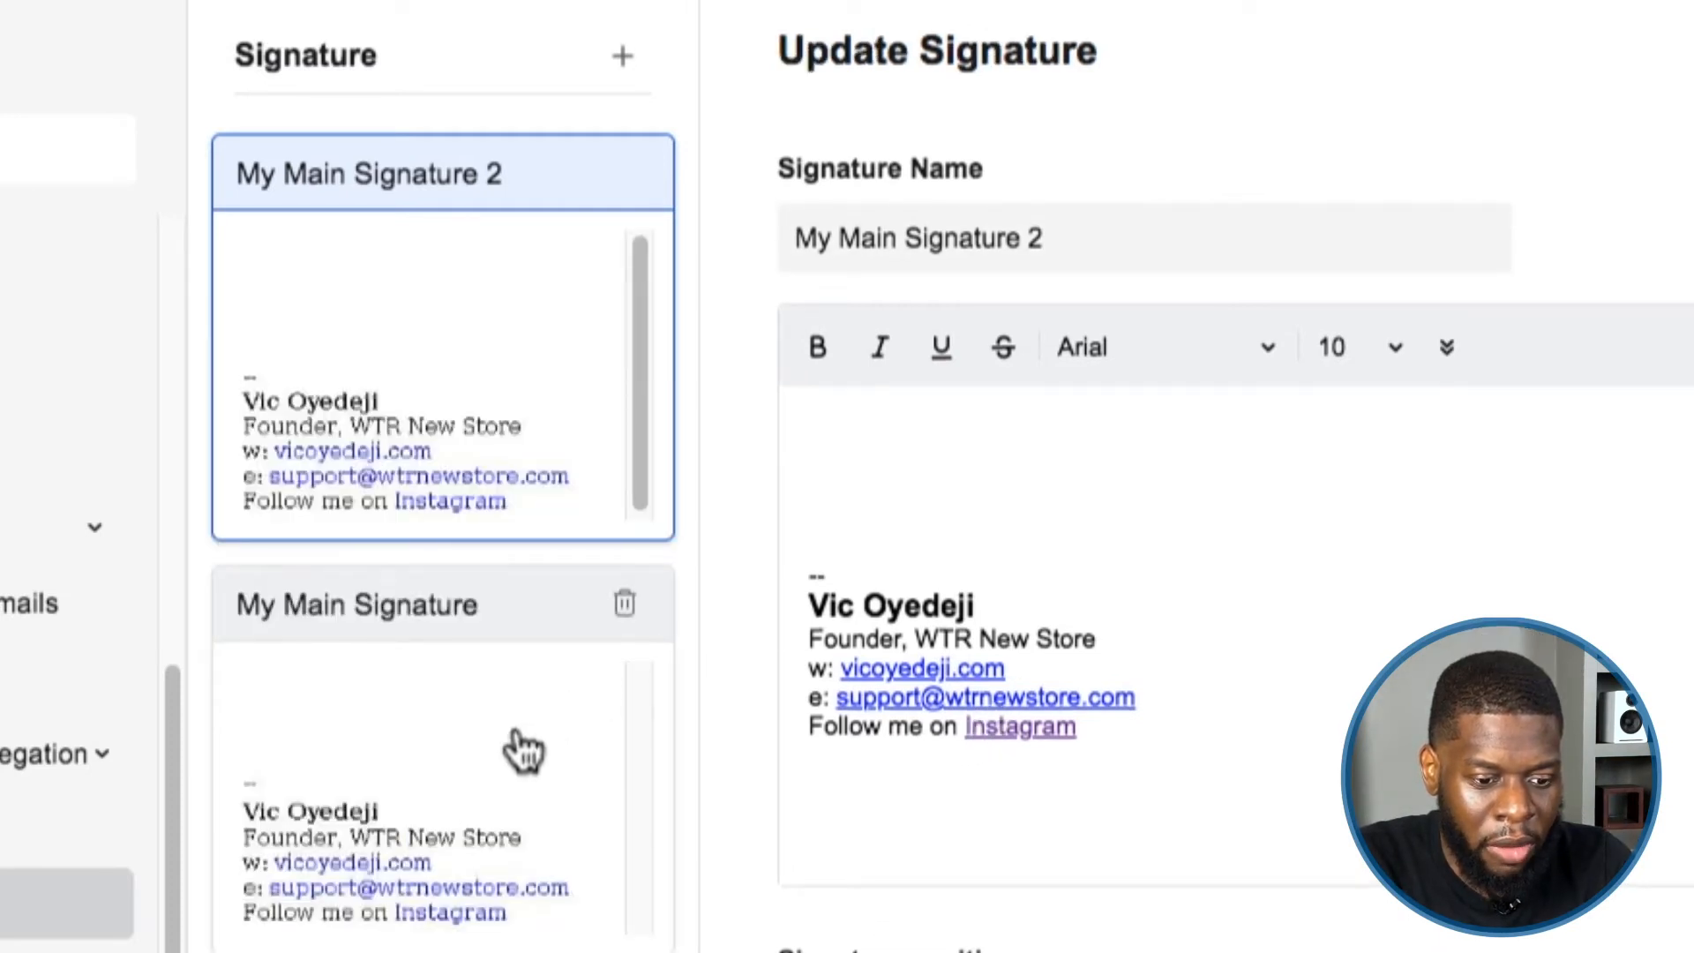
pyautogui.click(518, 741)
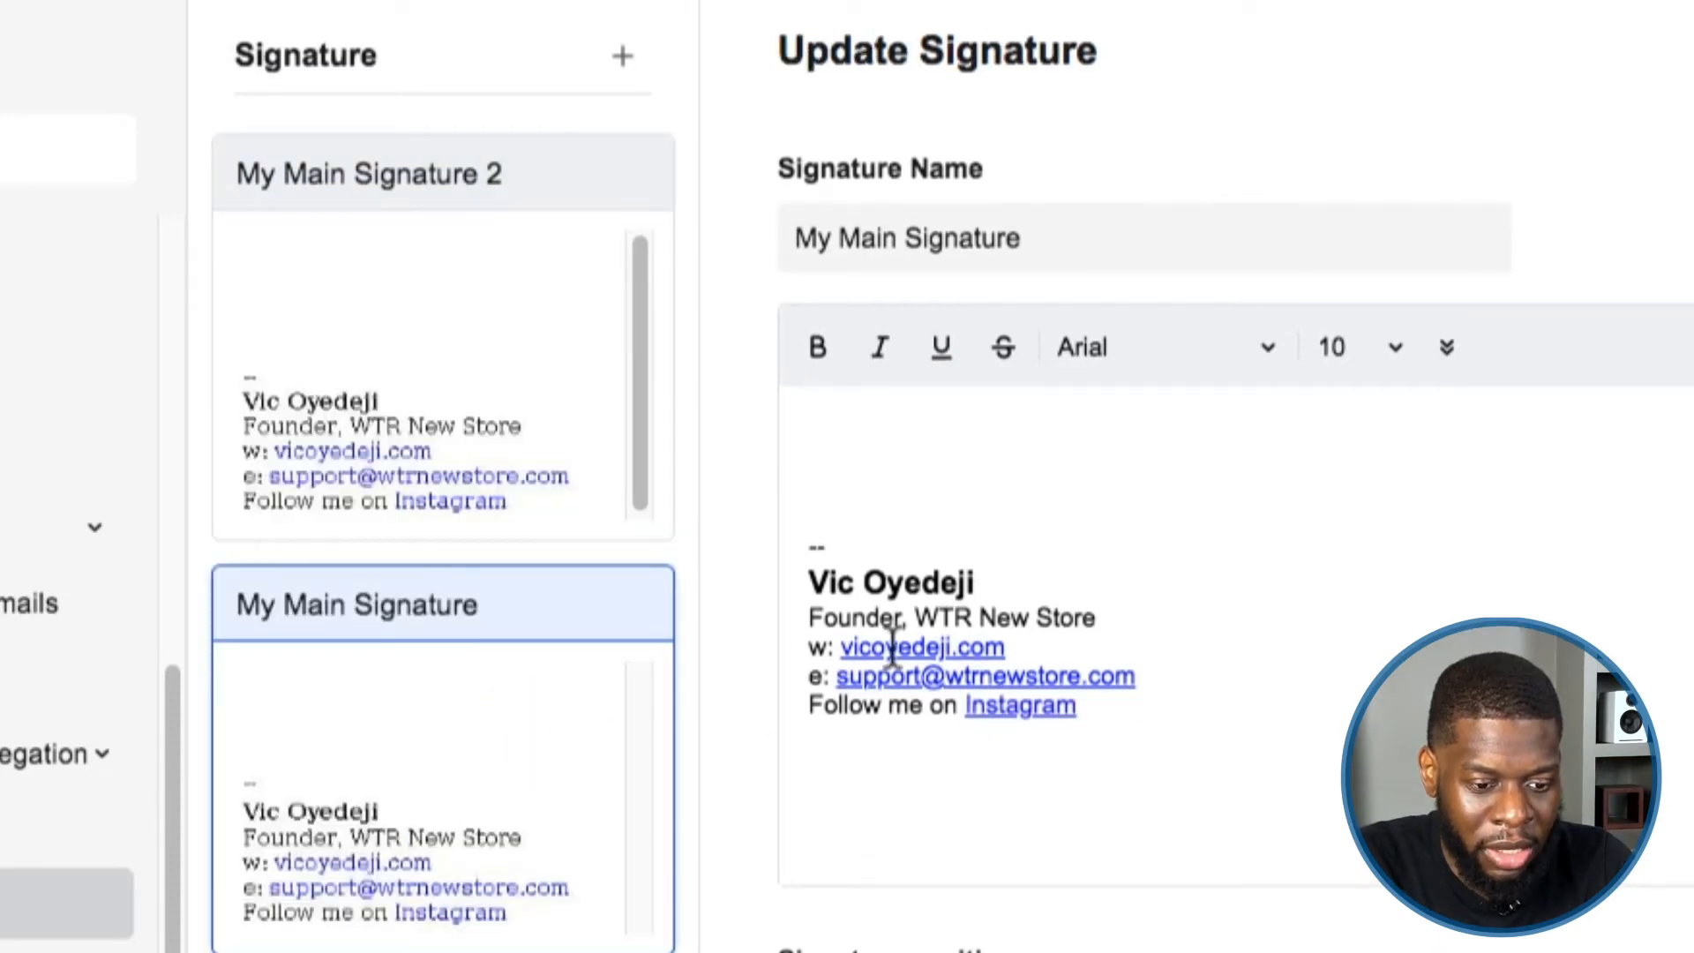
pyautogui.click(394, 291)
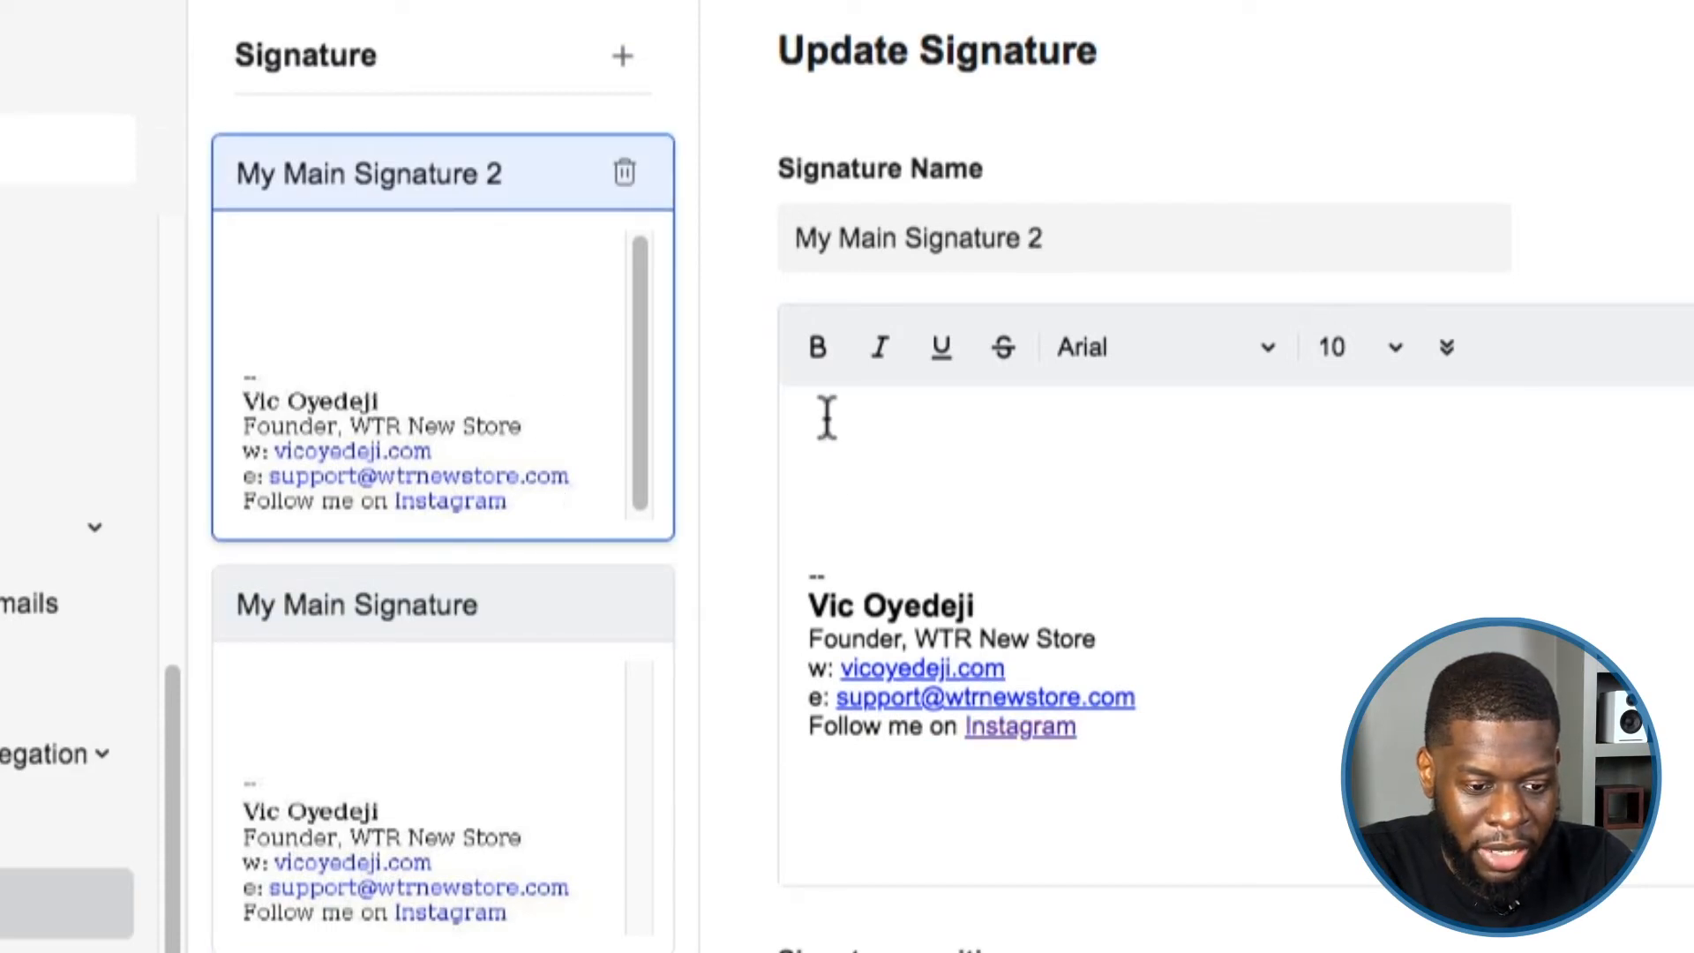
pyautogui.press('BackSpace')
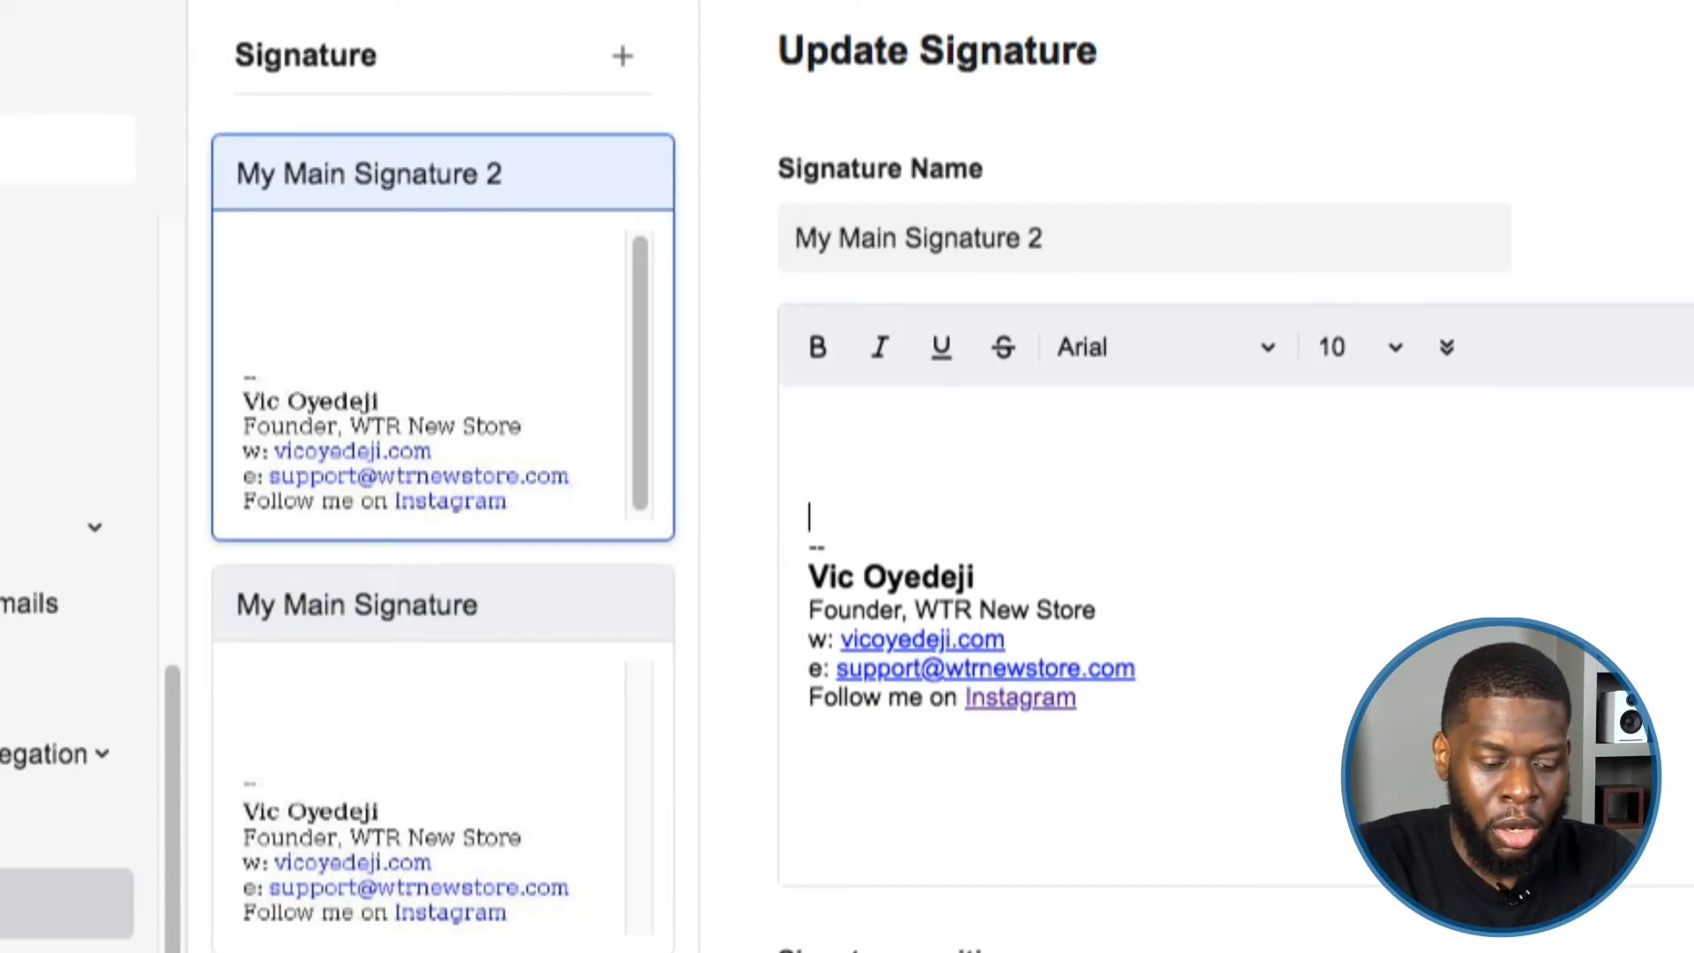
# Associate My Main Signature with the support mail address and update it.
pyautogui.click(657, 657)
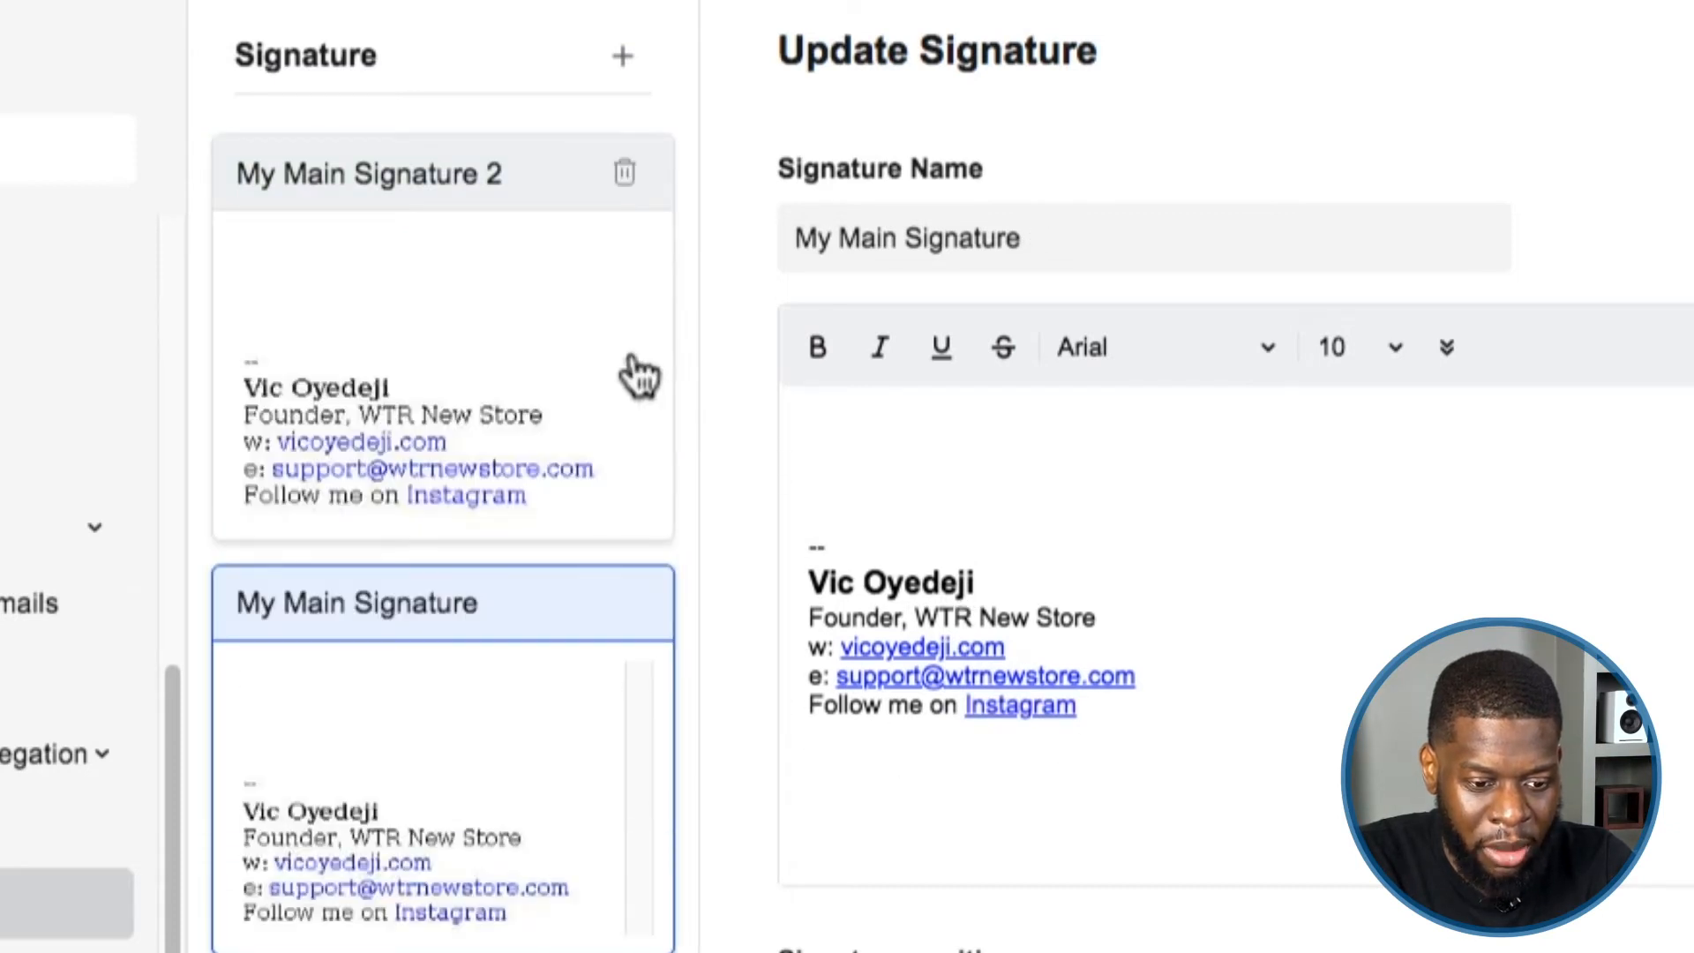
pyautogui.click(639, 371)
pyautogui.click(571, 668)
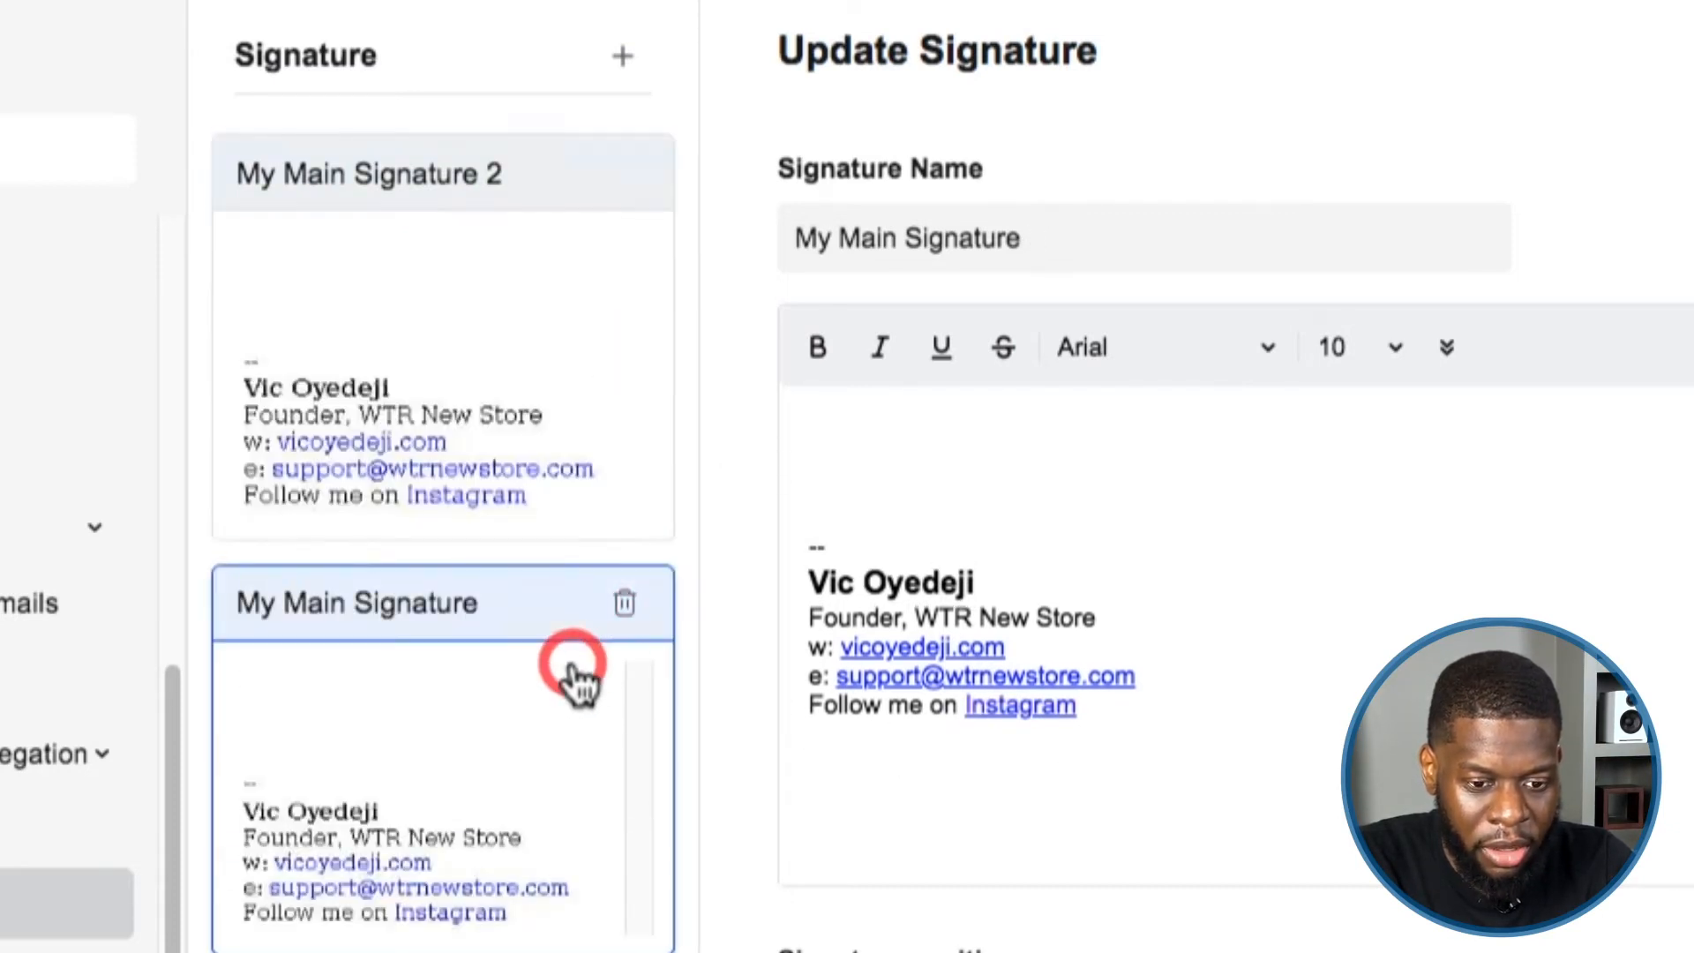
pyautogui.scroll(-4, 825, 761)
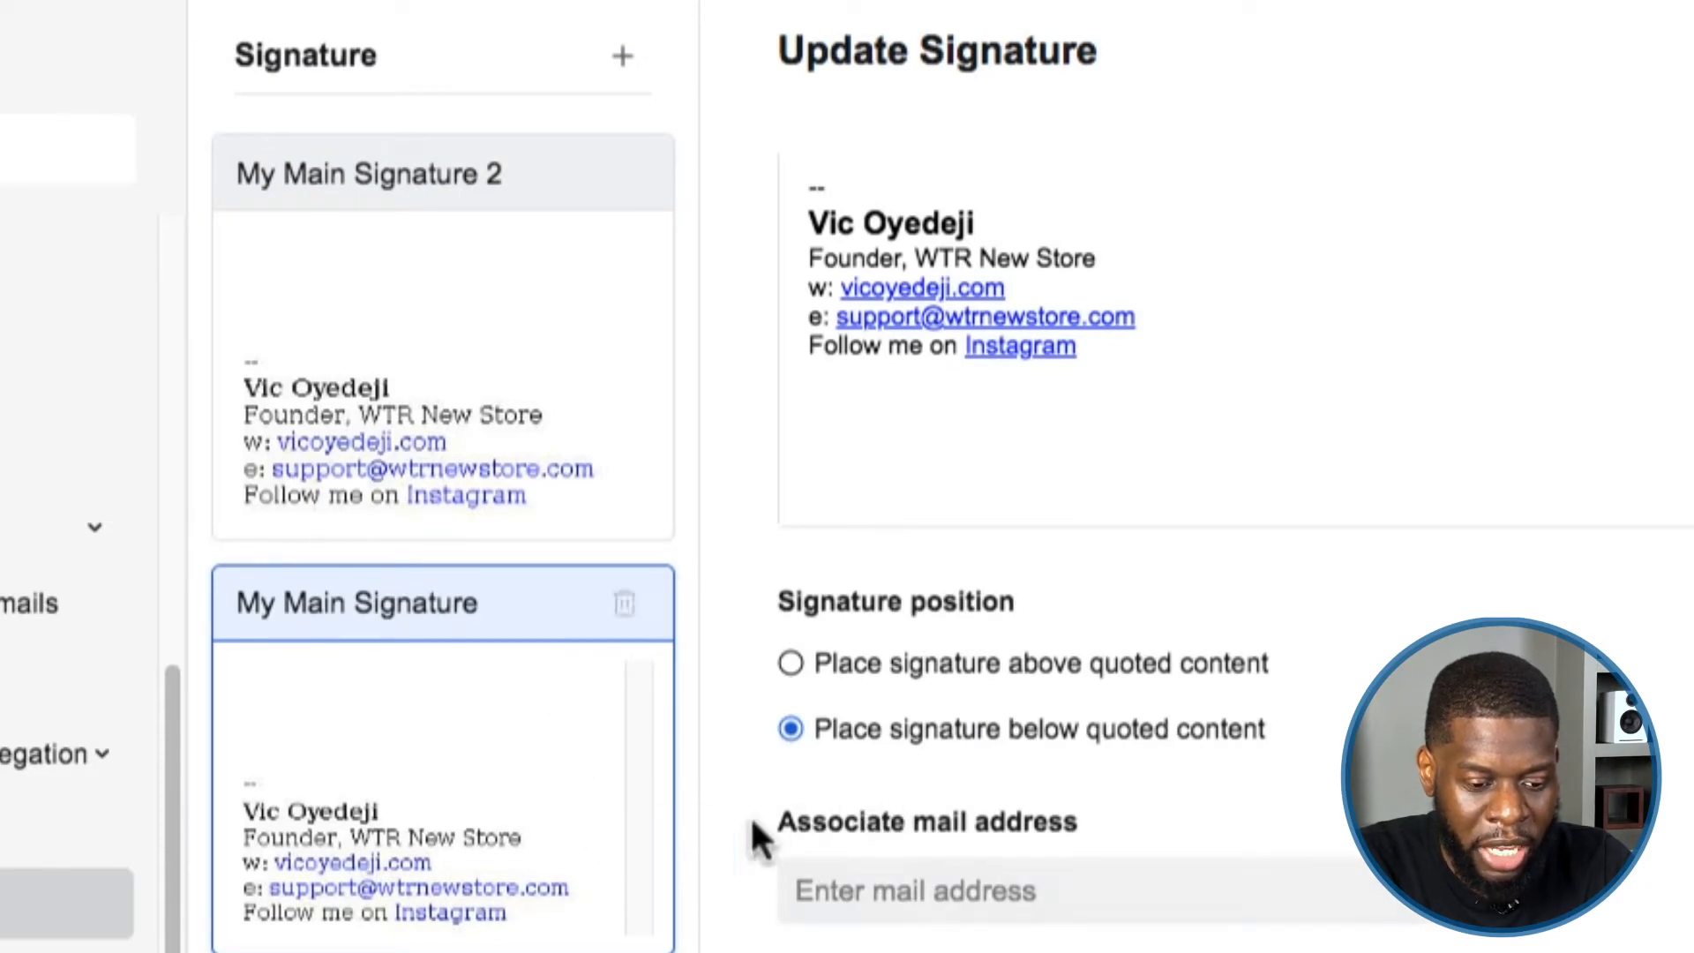
pyautogui.click(810, 877)
pyautogui.click(877, 891)
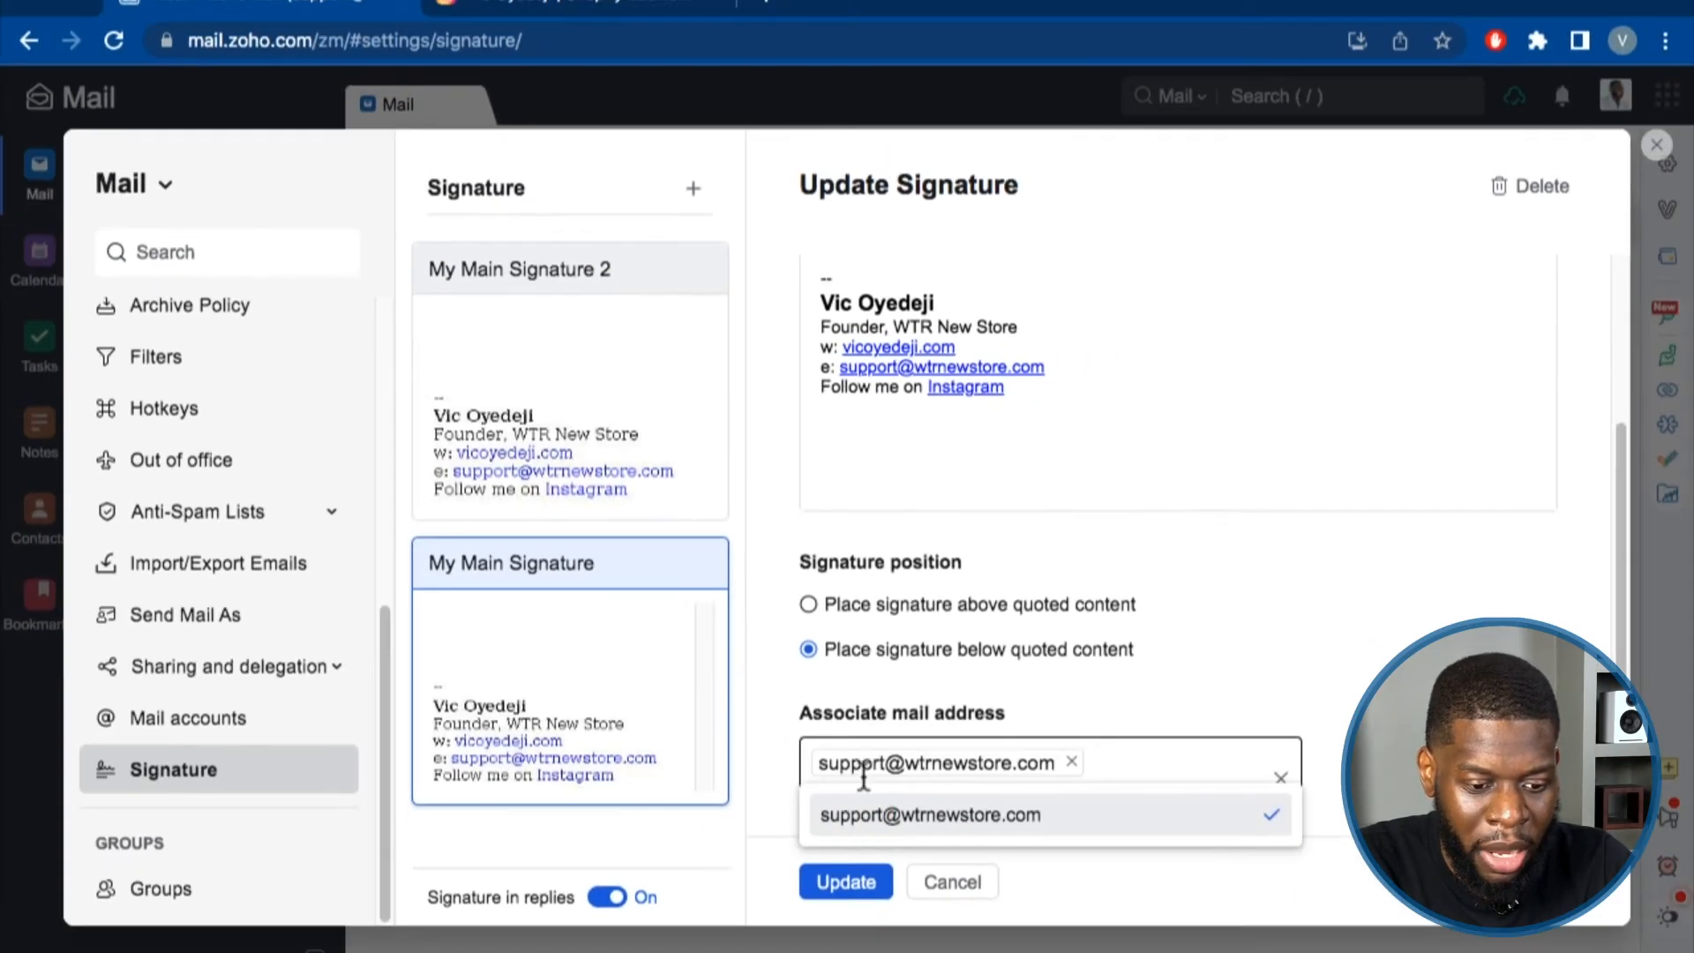
pyautogui.click(844, 950)
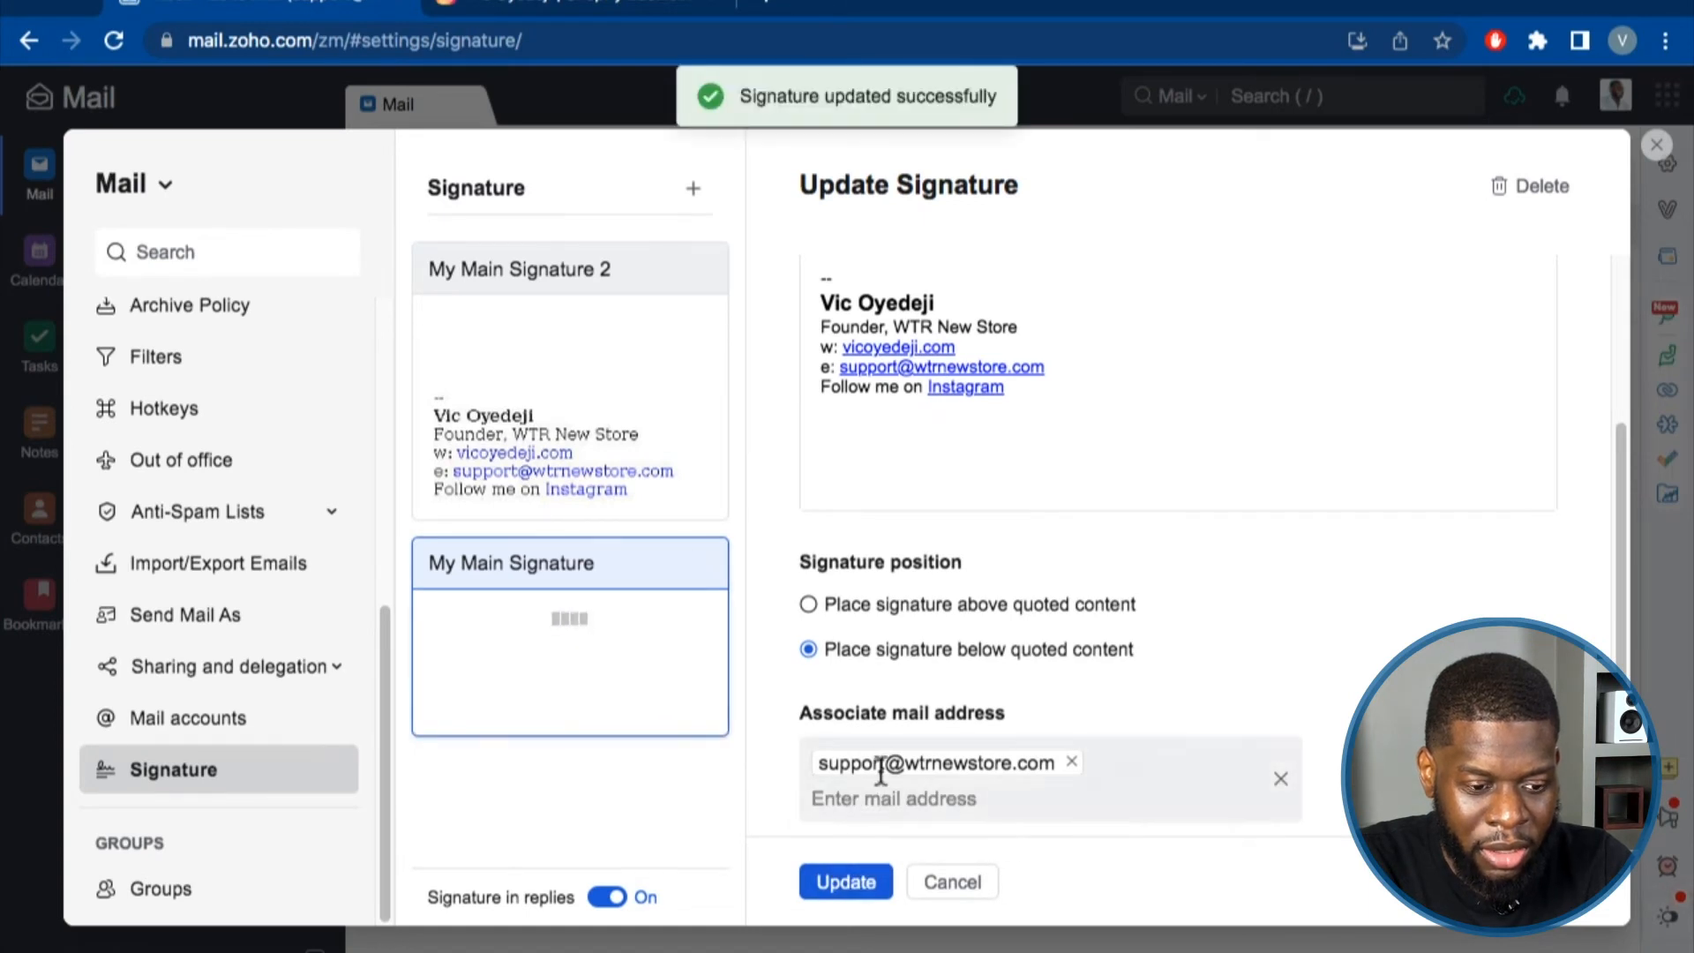
# Delete My Main Signature 2 and confirm the deletion.
pyautogui.click(643, 427)
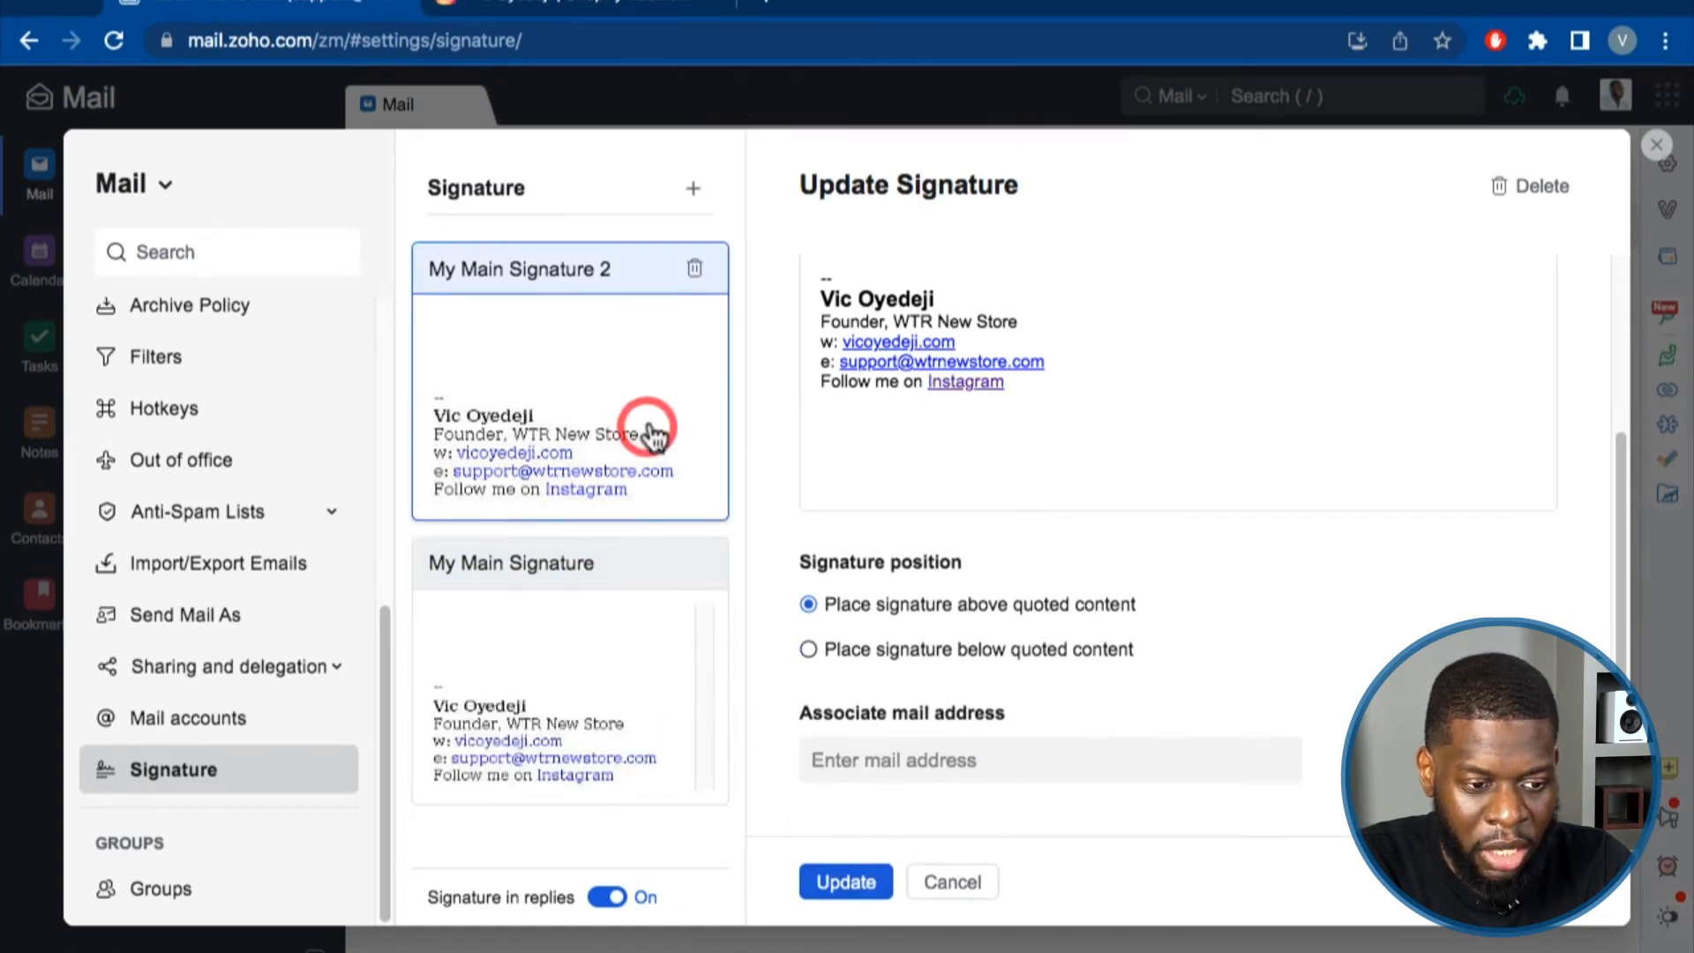
pyautogui.moveTo(627, 469)
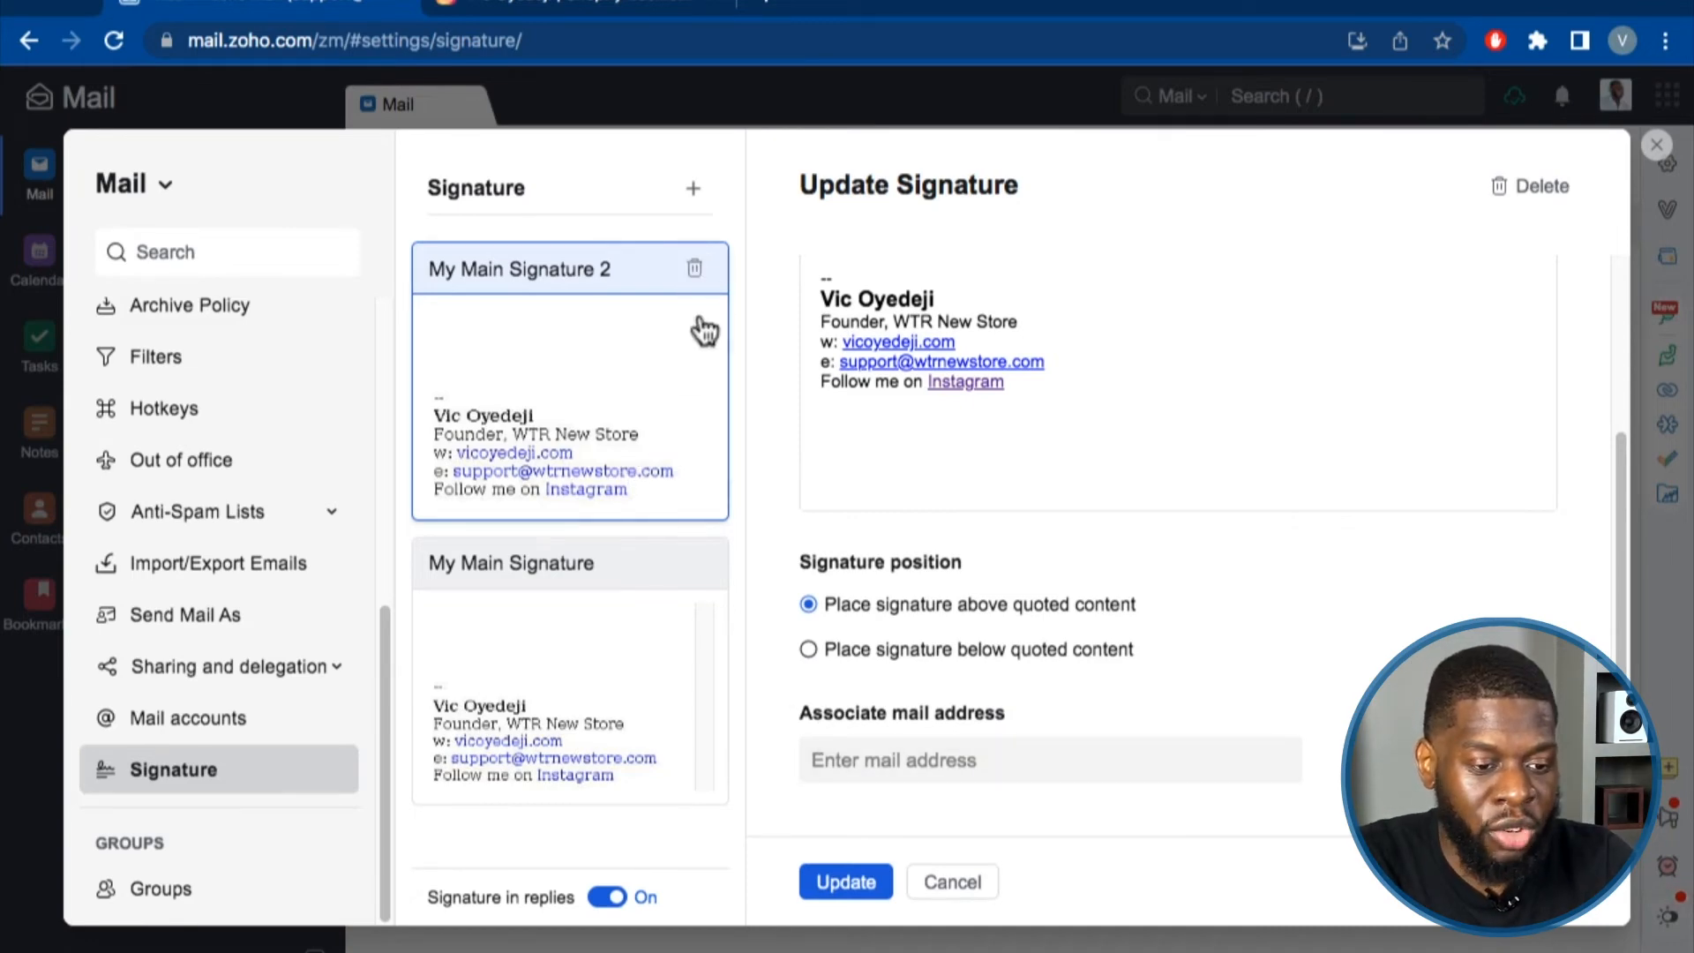
pyautogui.click(696, 267)
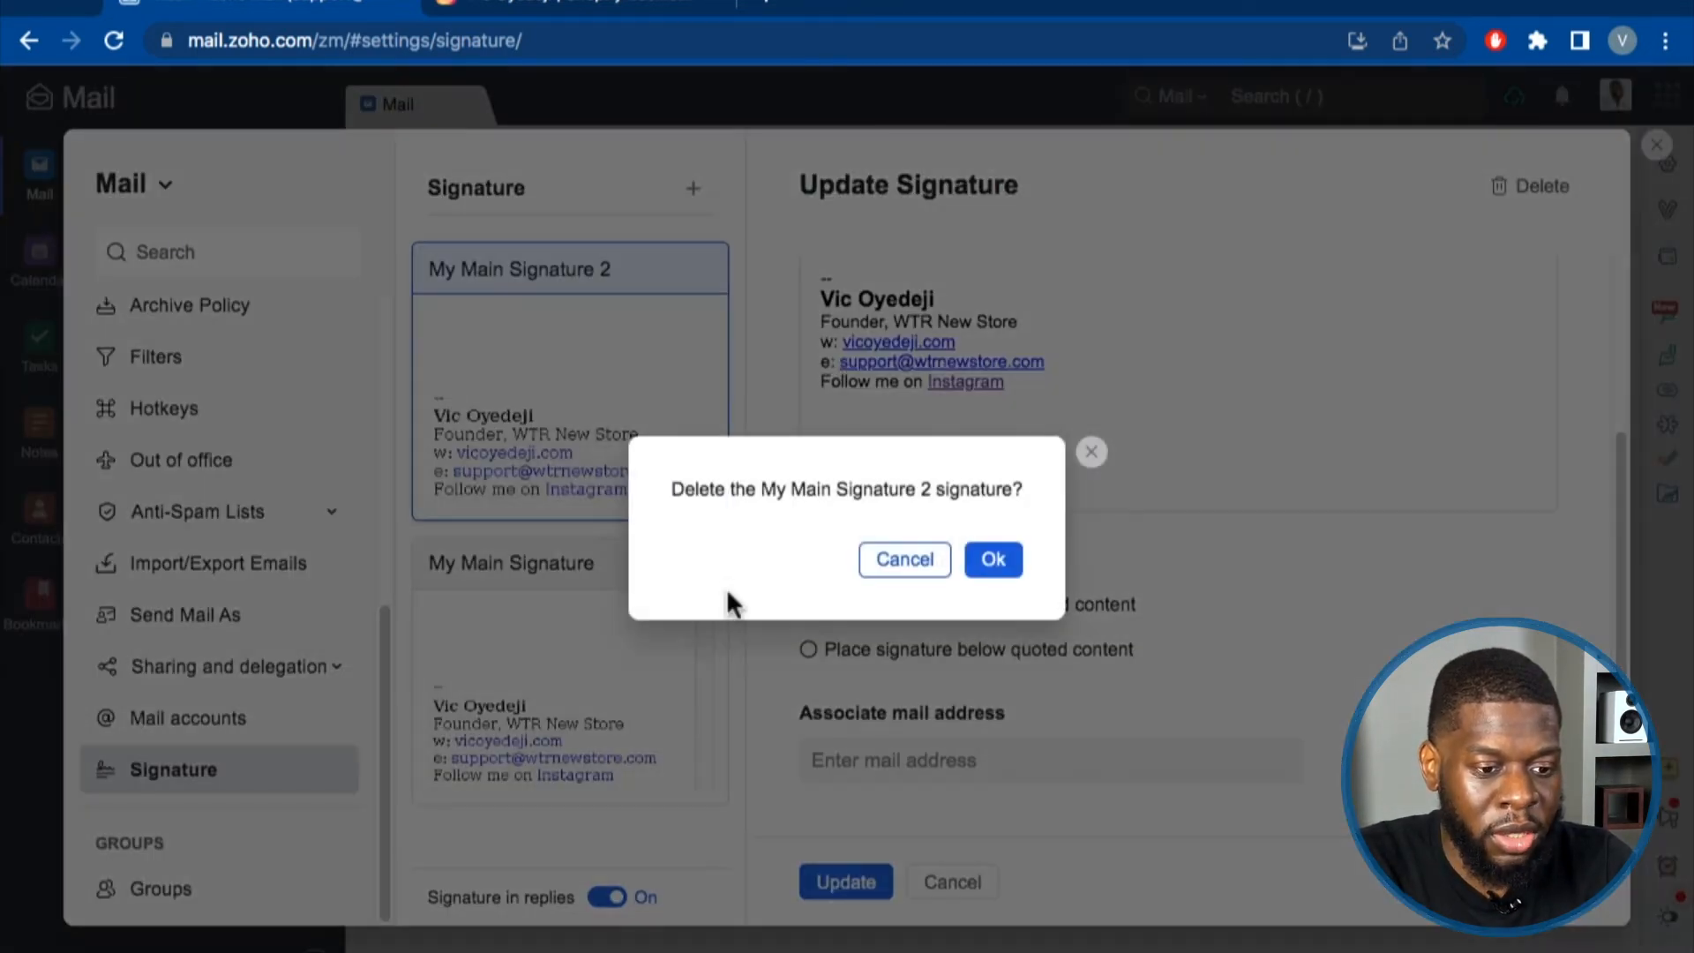
pyautogui.click(969, 559)
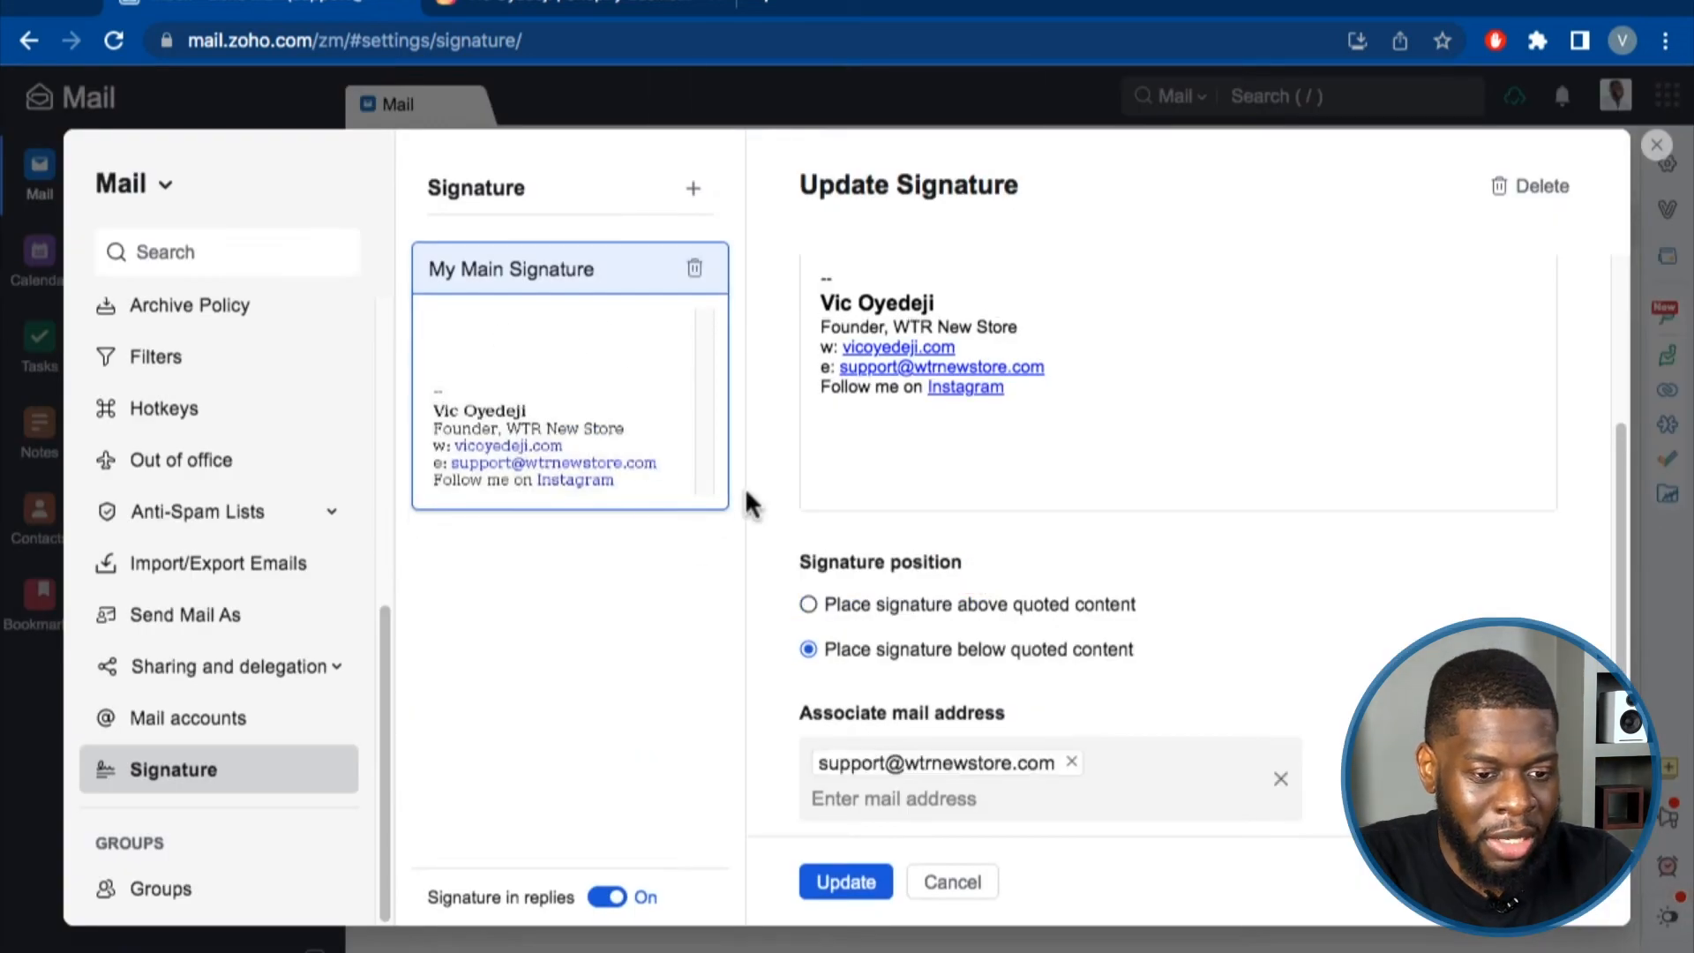
# Re-save the signature, visit and close Manage Groups, then open the Mail/Calendar settings switch.
pyautogui.scroll(-1, 927, 785)
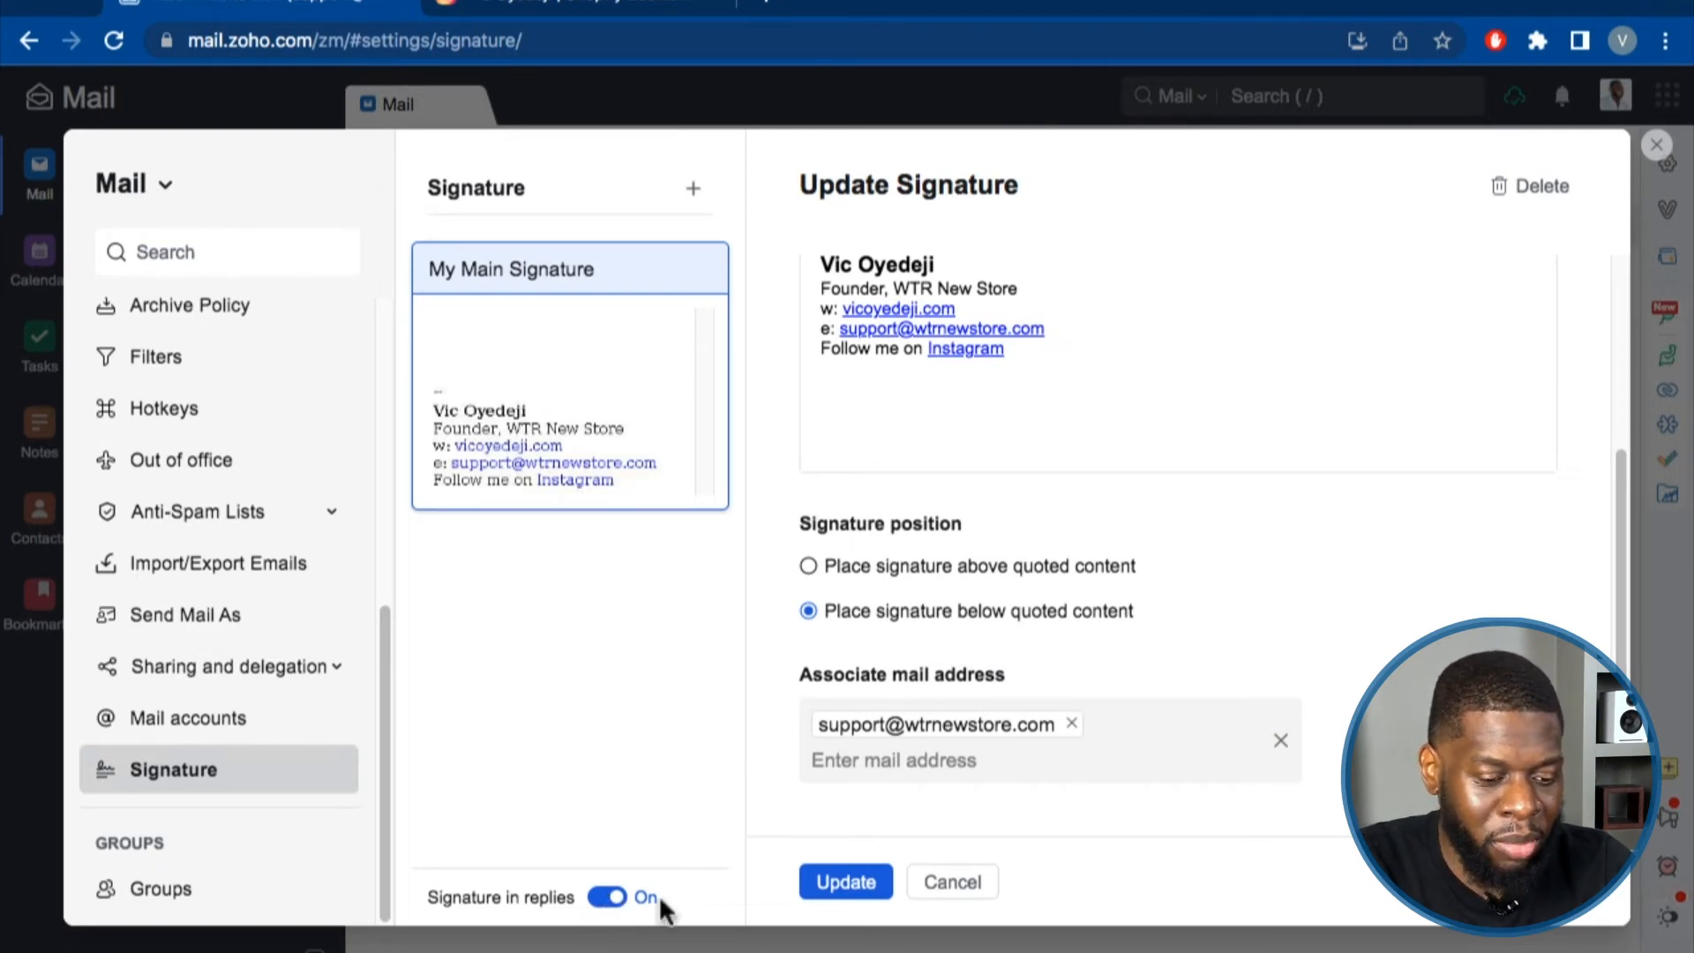
pyautogui.click(813, 873)
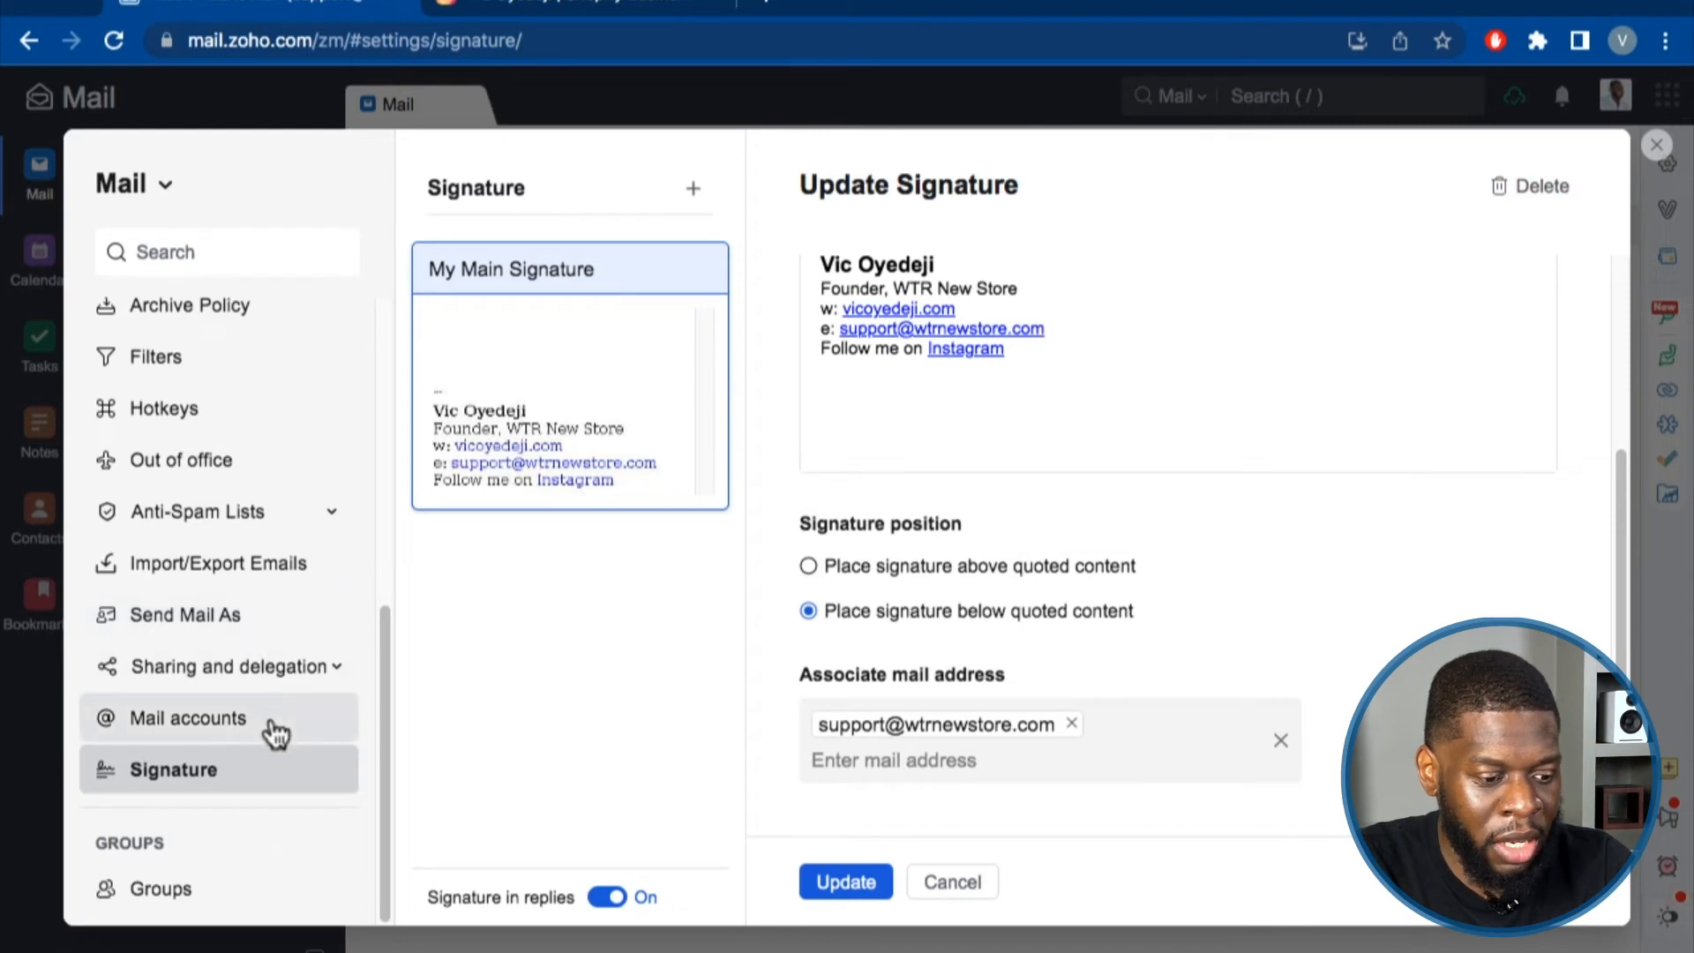
pyautogui.click(221, 899)
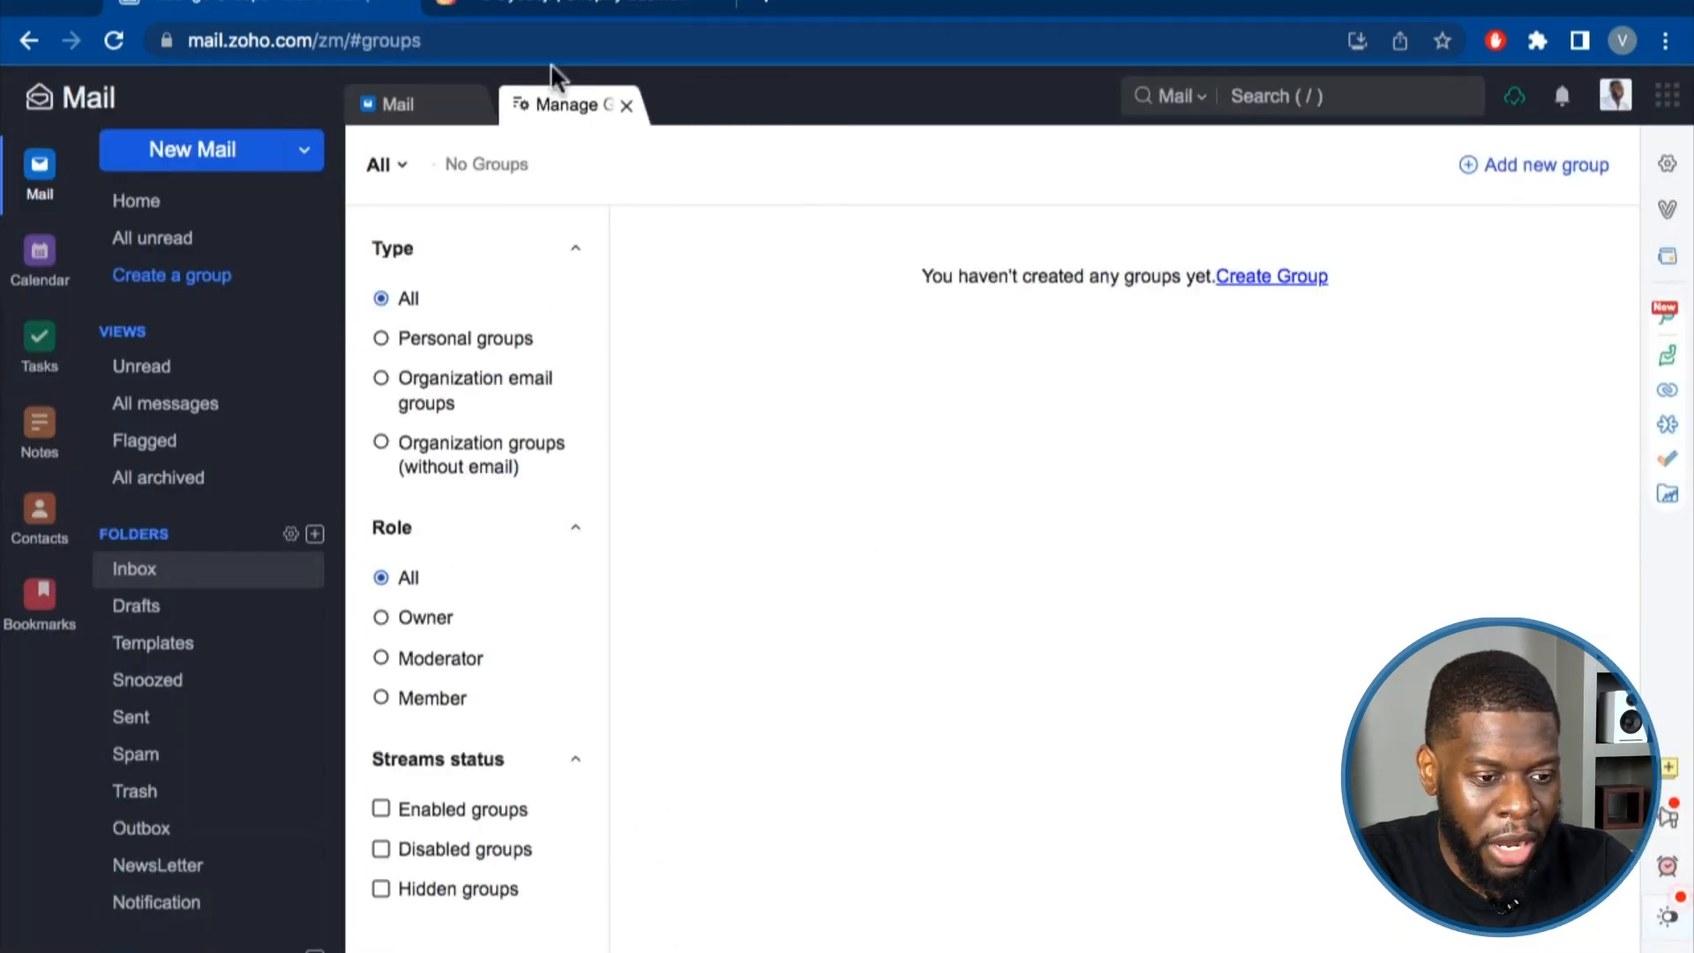
pyautogui.click(625, 106)
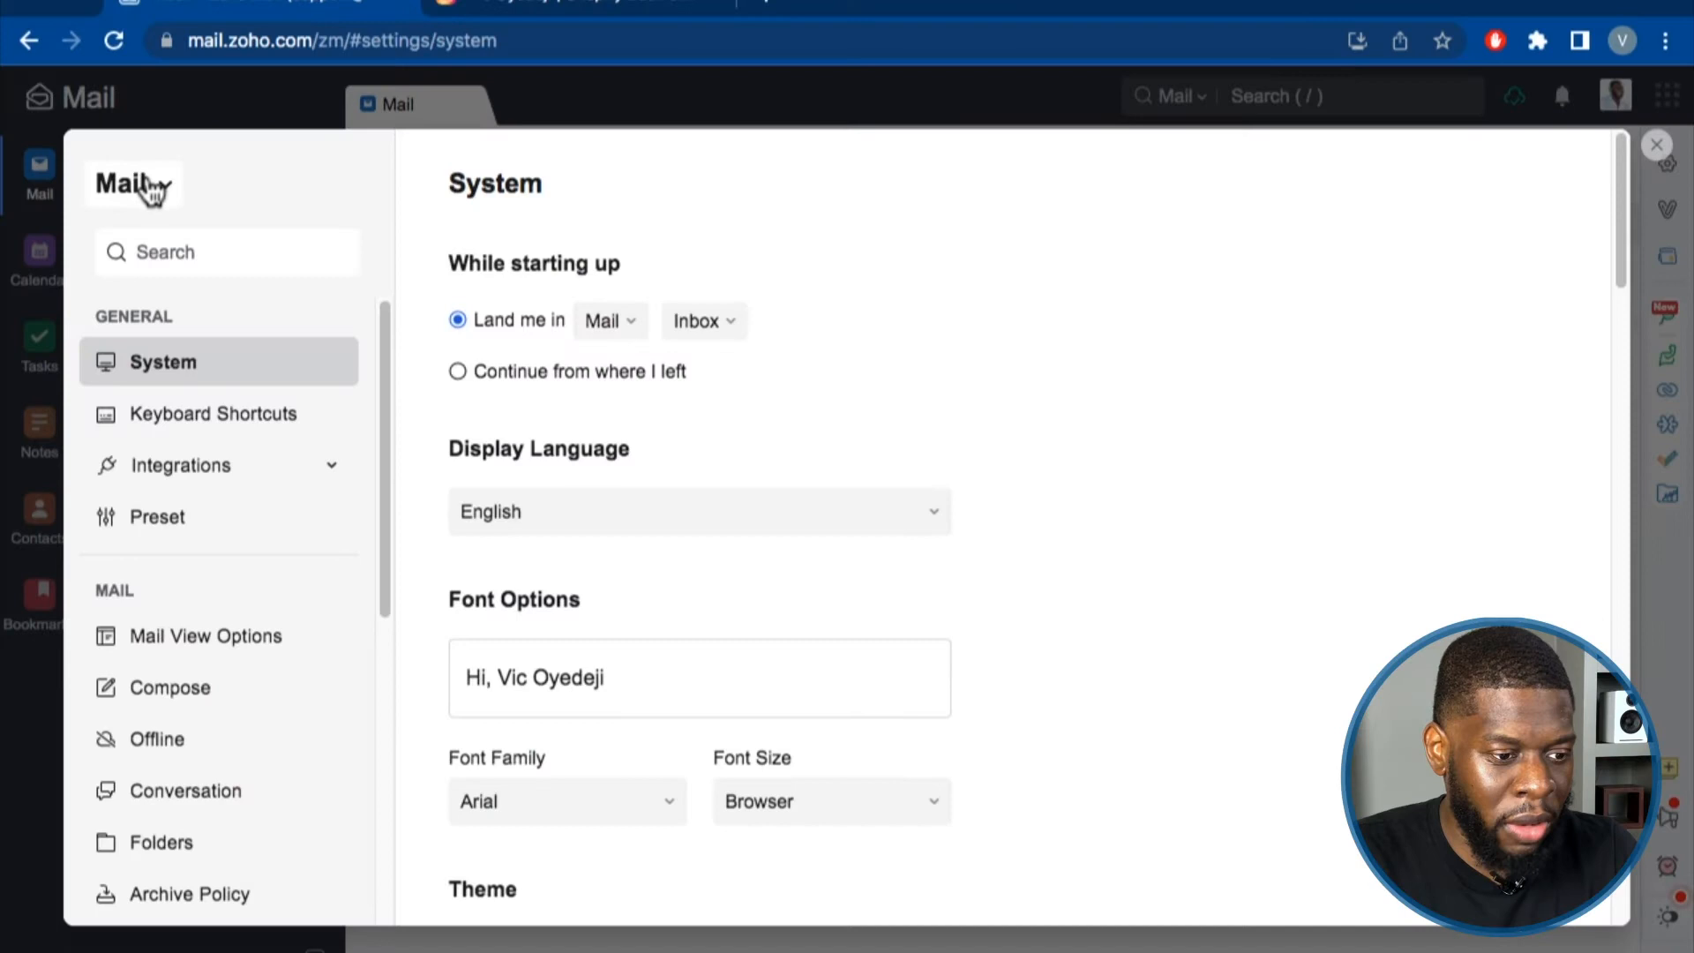
pyautogui.click(155, 187)
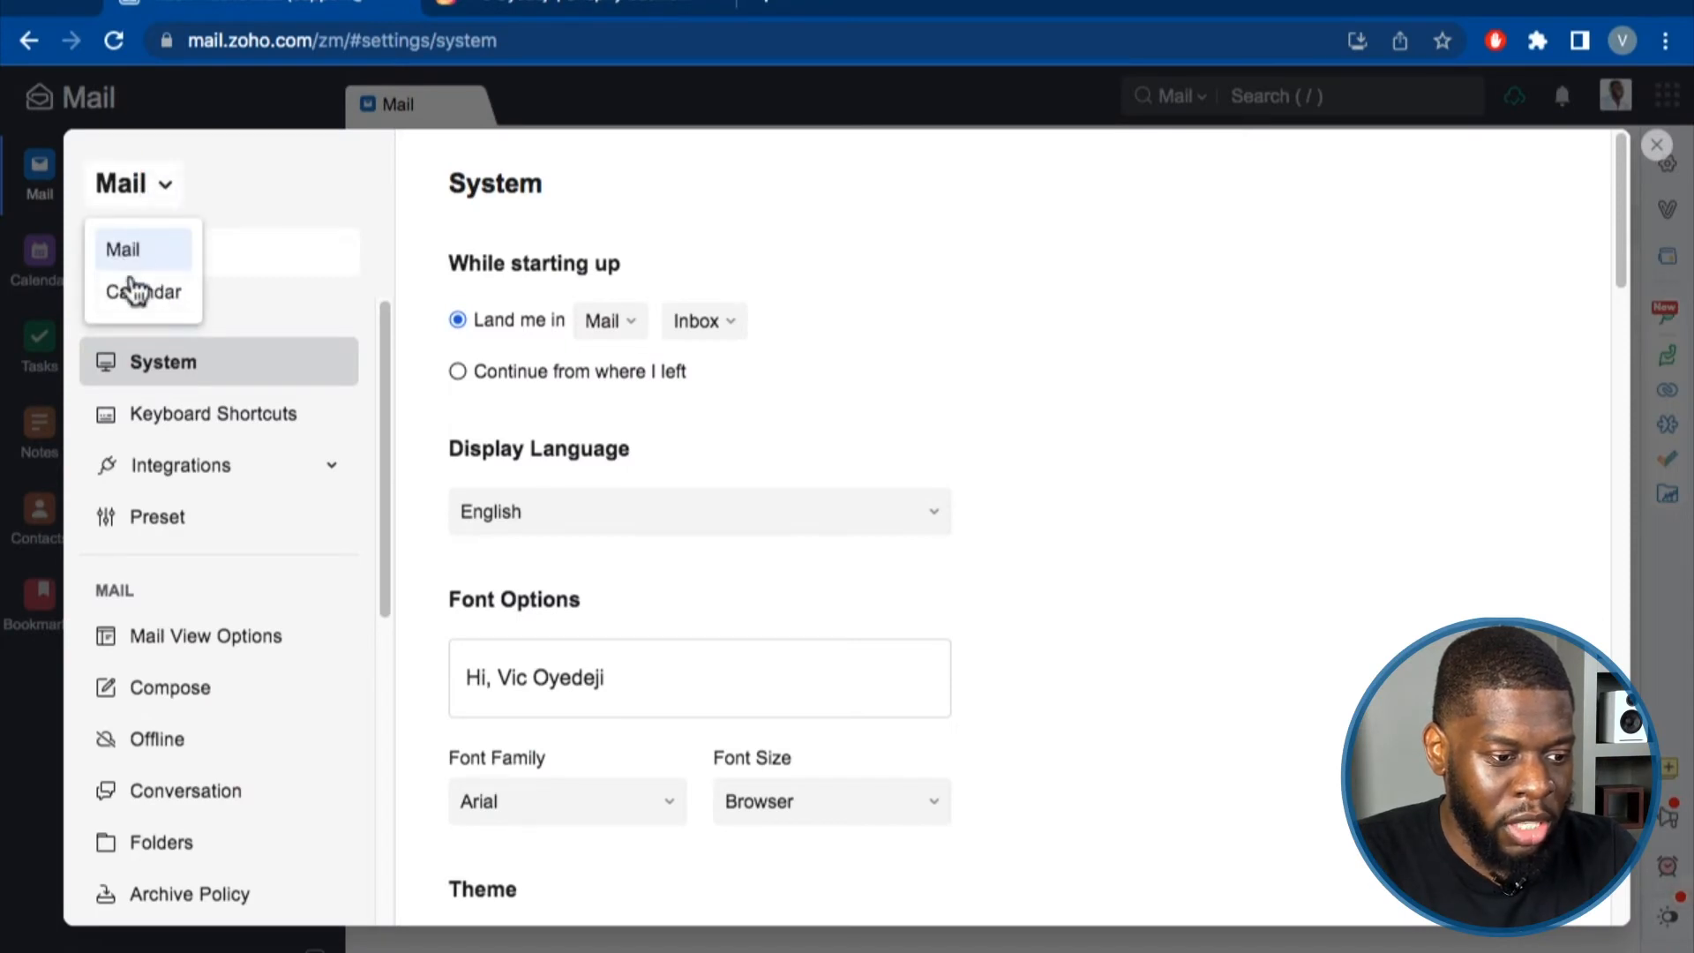
# Switch to Calendar settings and browse its view, event, notification, import, calendars and sync pages.
pyautogui.click(139, 291)
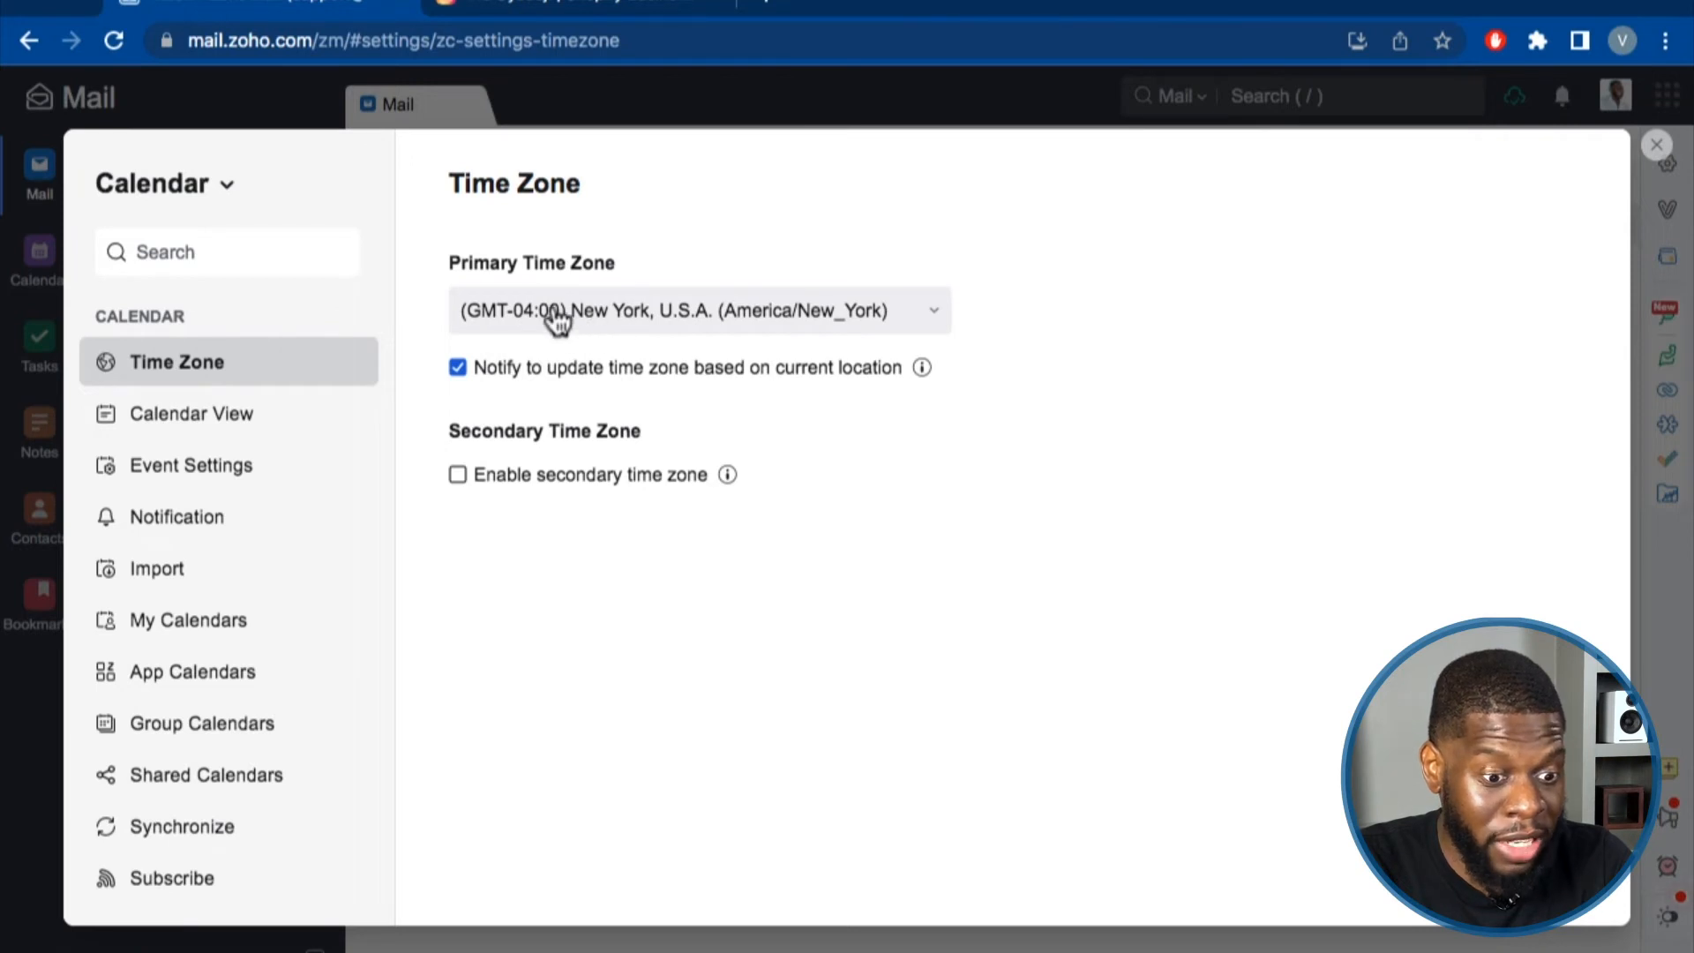
pyautogui.click(280, 424)
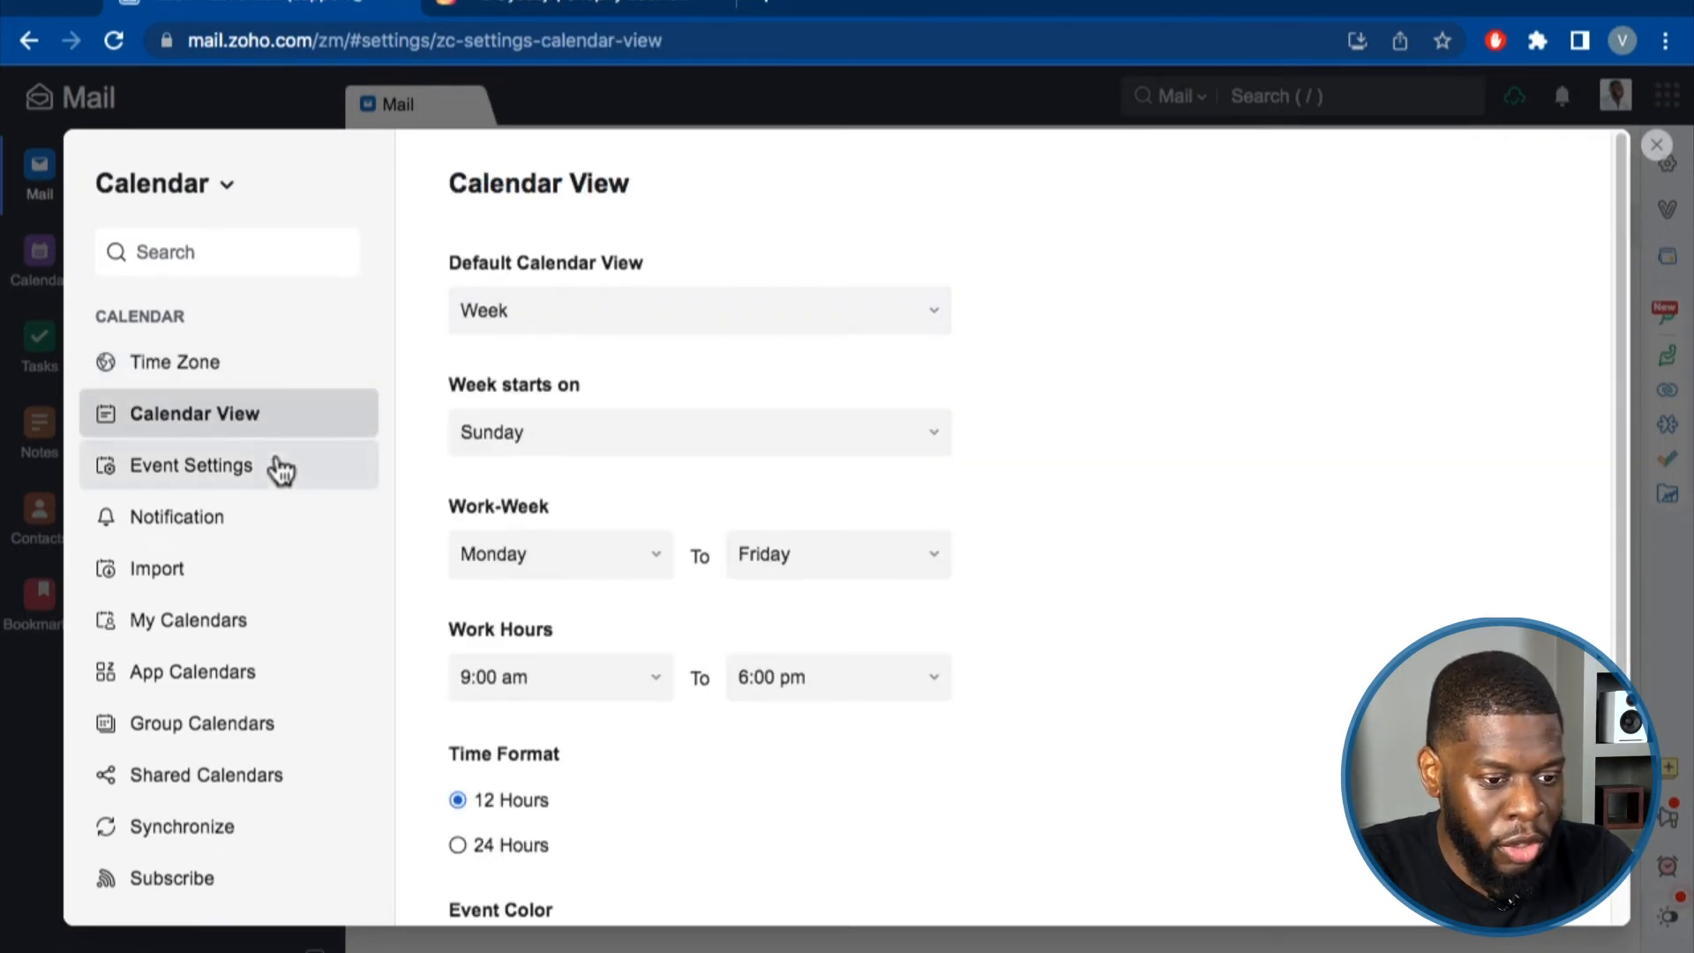
pyautogui.scroll(-2, 461, 627)
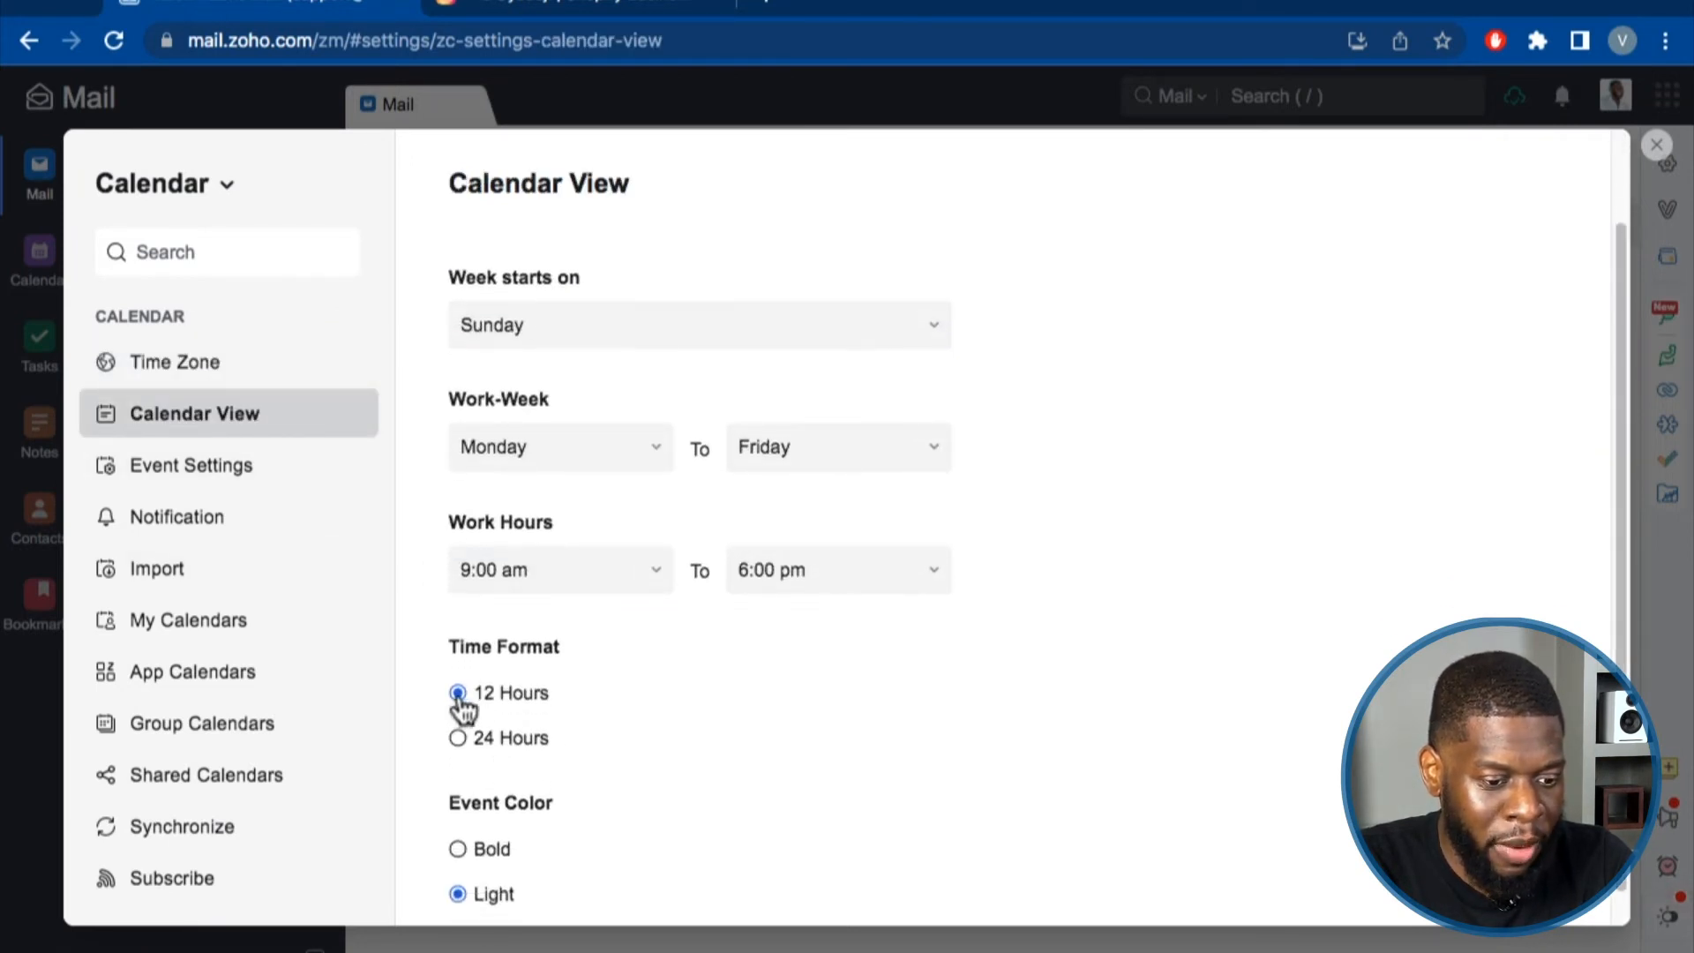
pyautogui.scroll(-1, 461, 697)
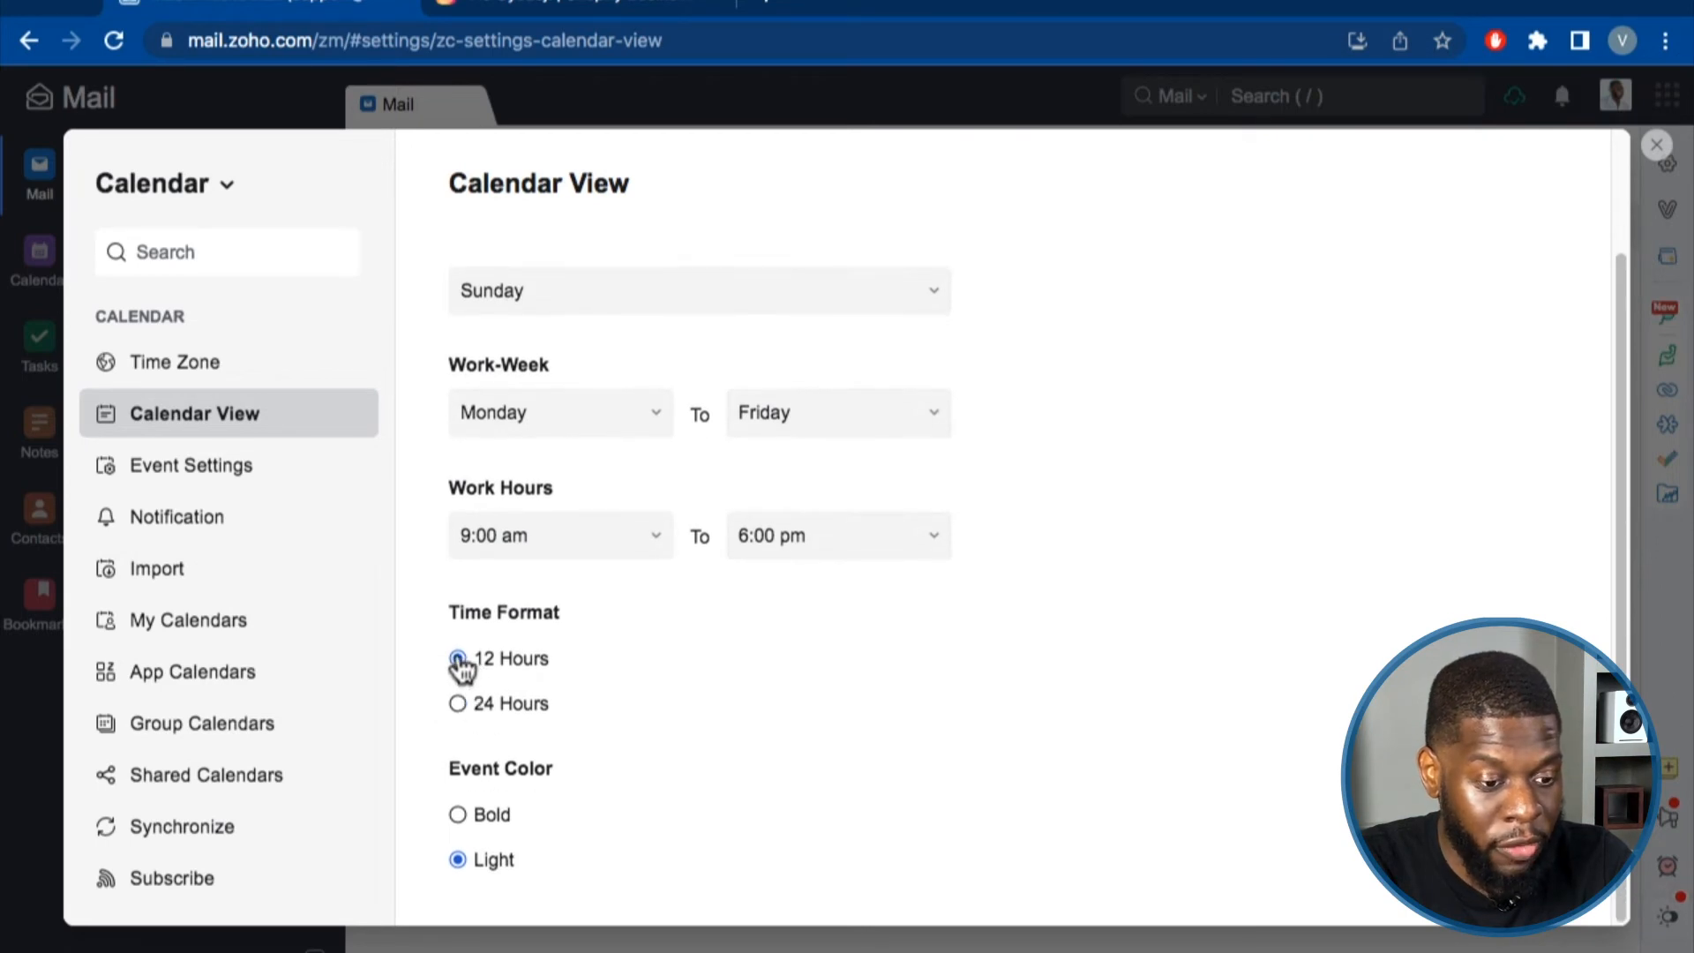
pyautogui.click(235, 472)
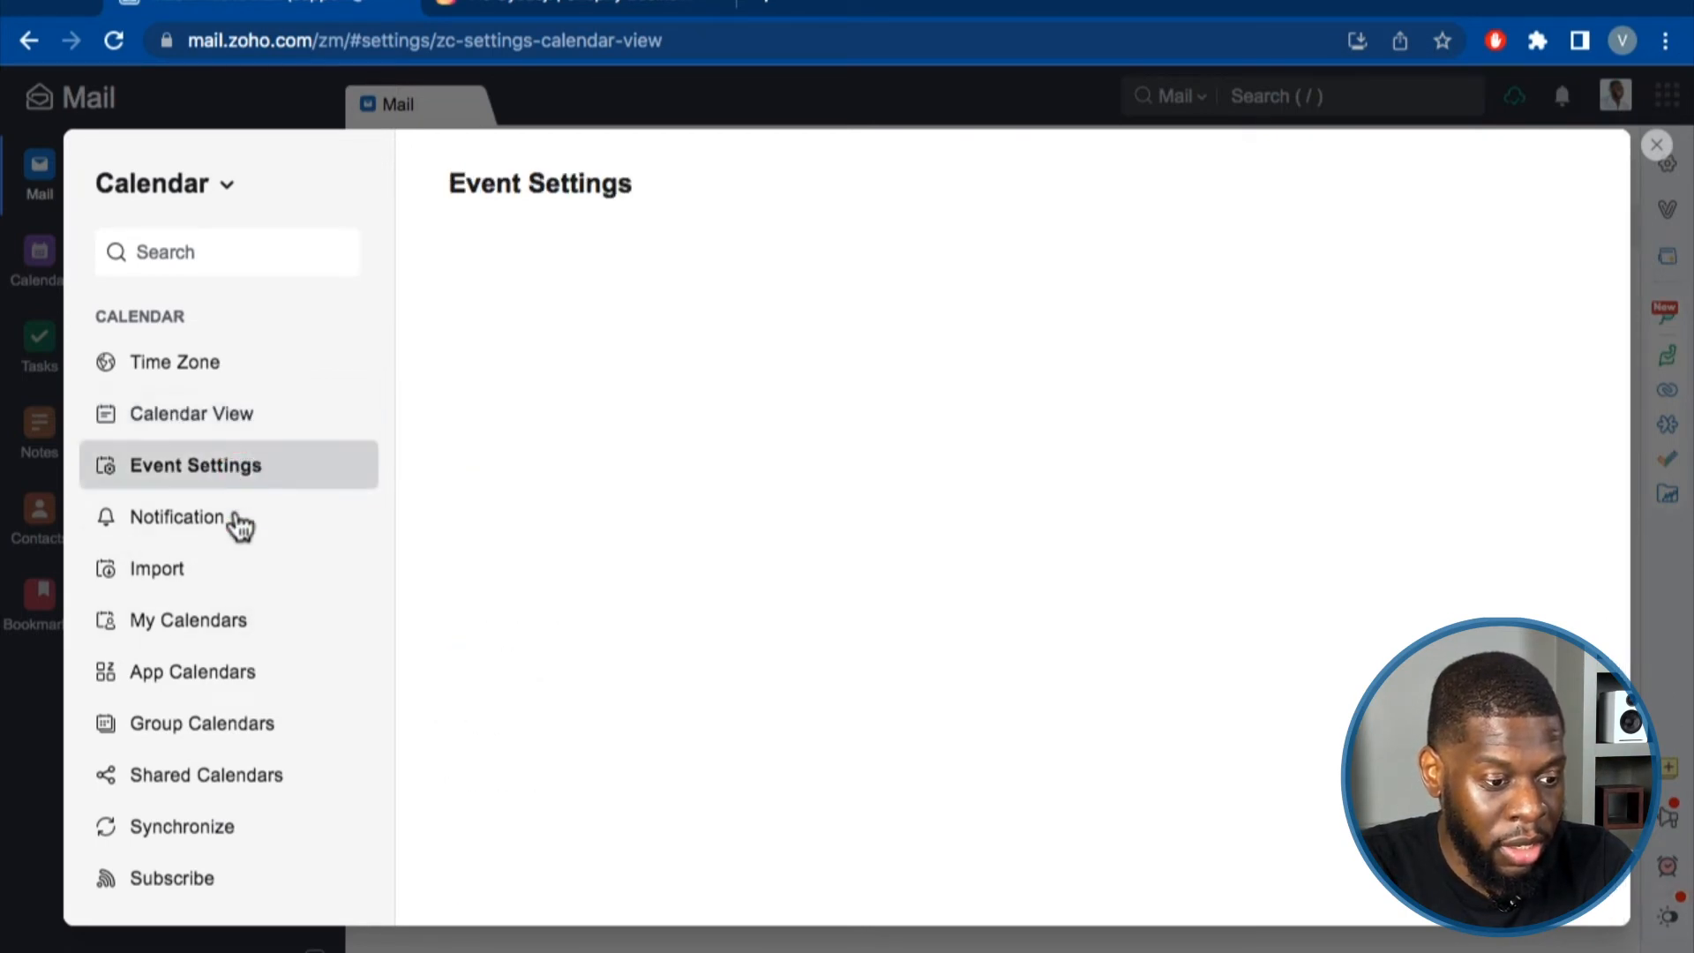
pyautogui.click(236, 520)
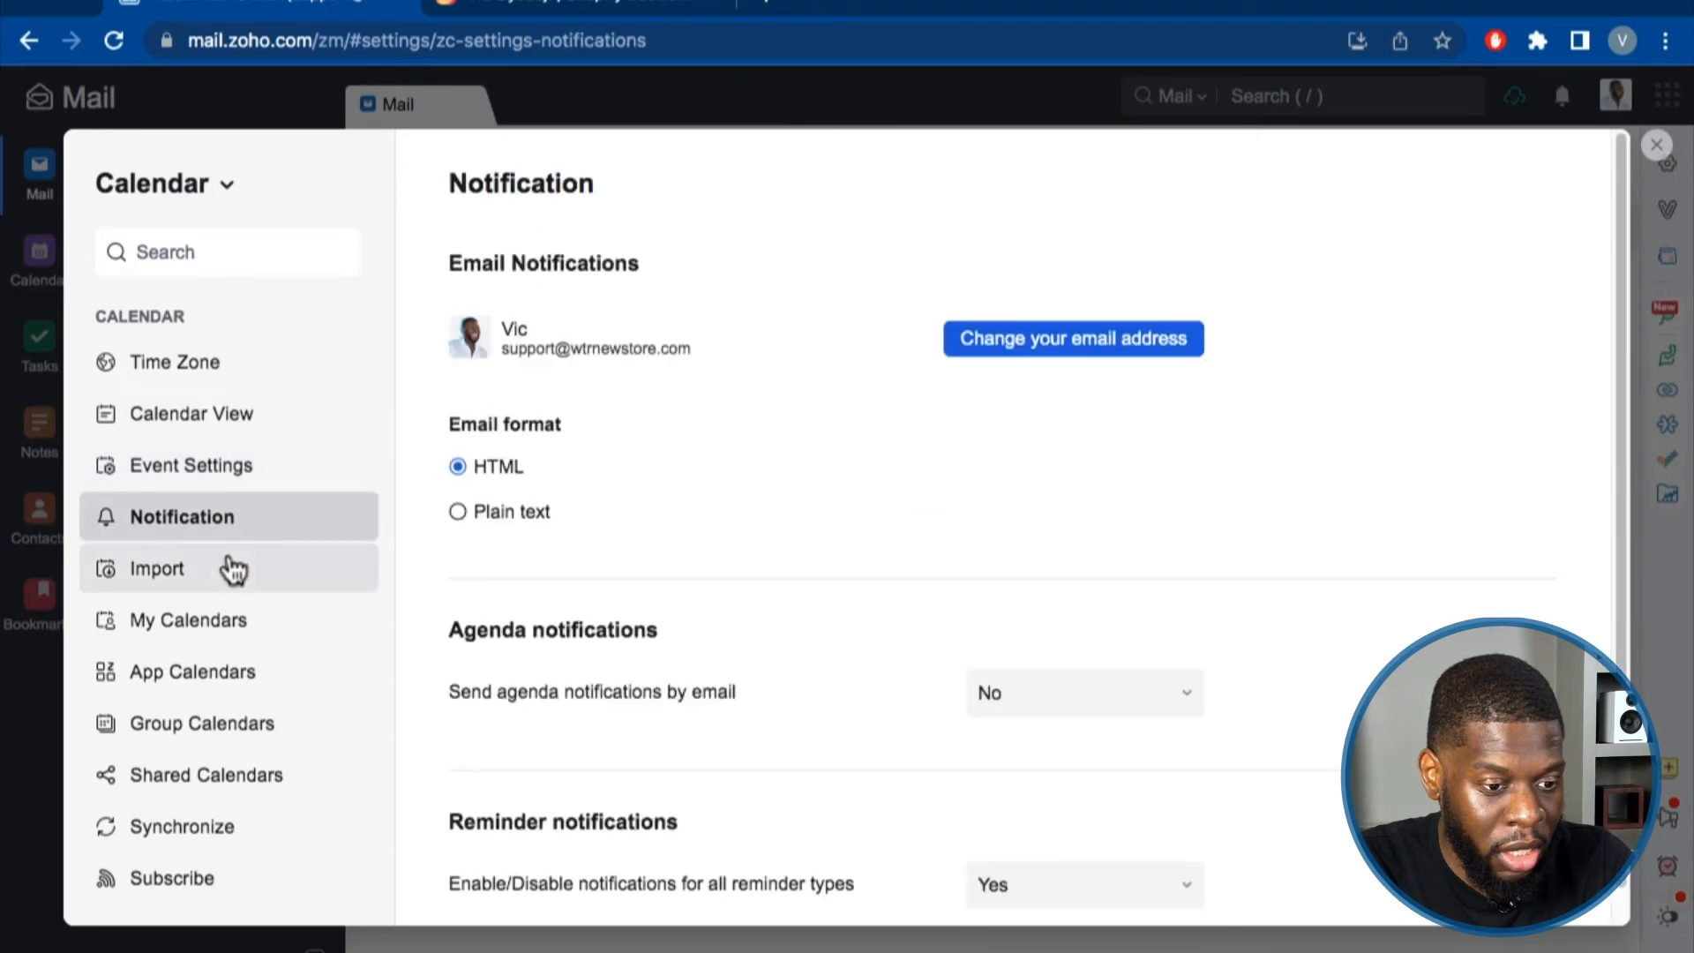
pyautogui.click(232, 565)
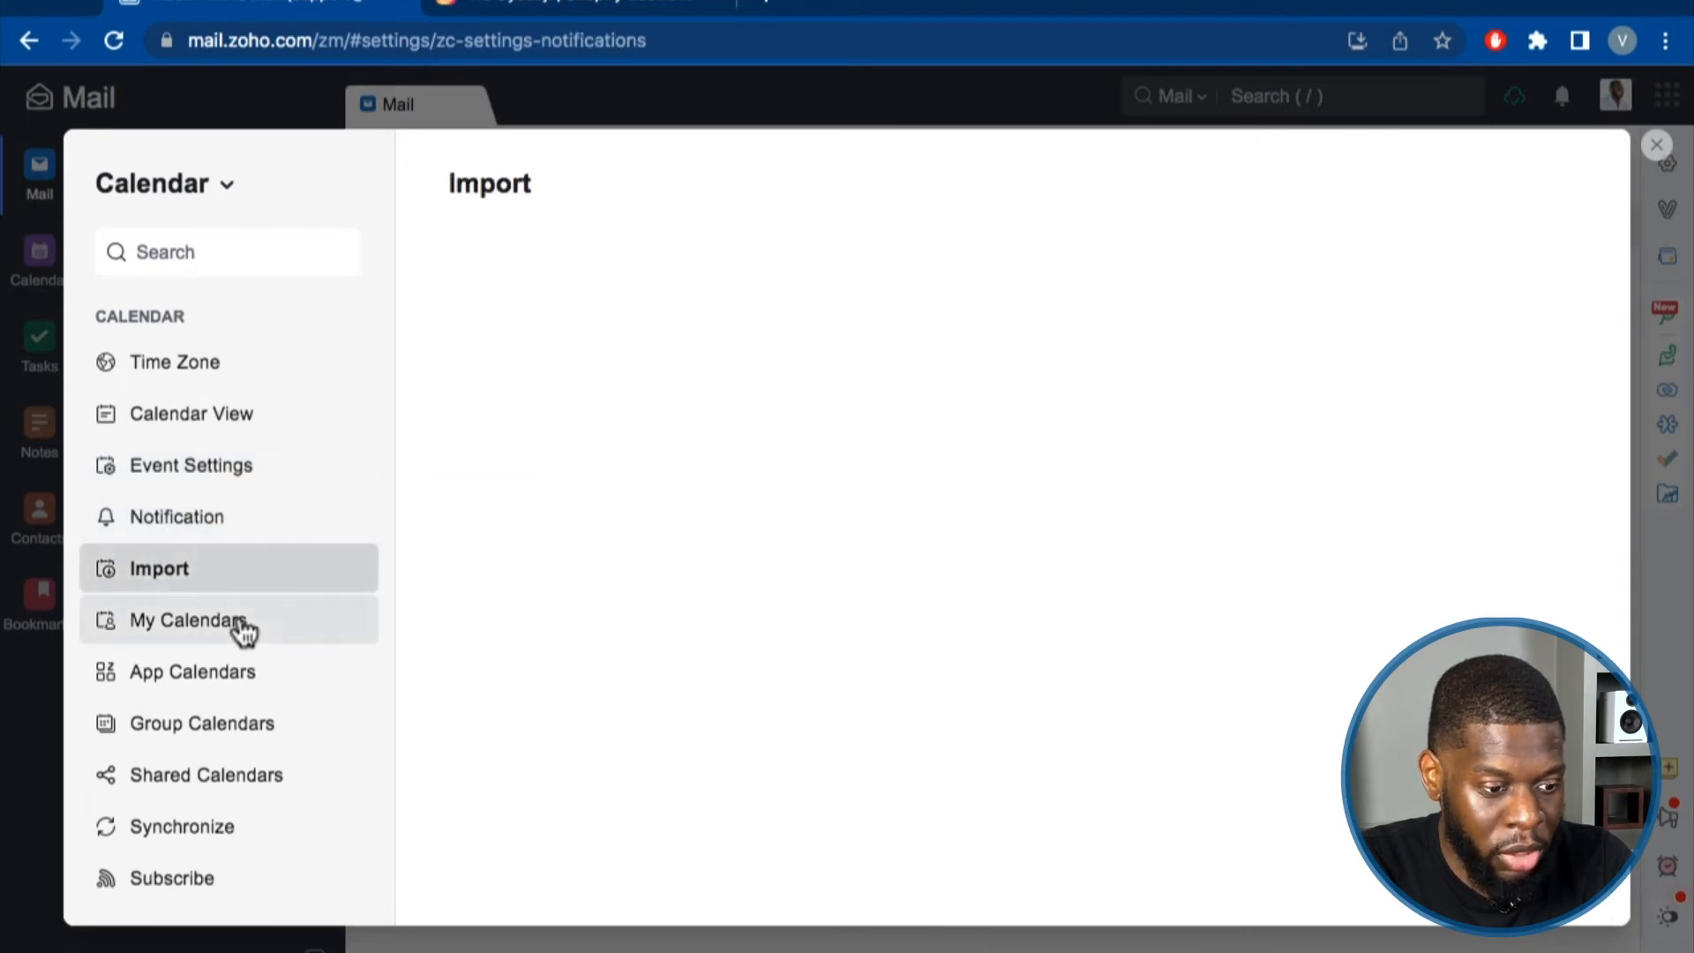
pyautogui.click(248, 623)
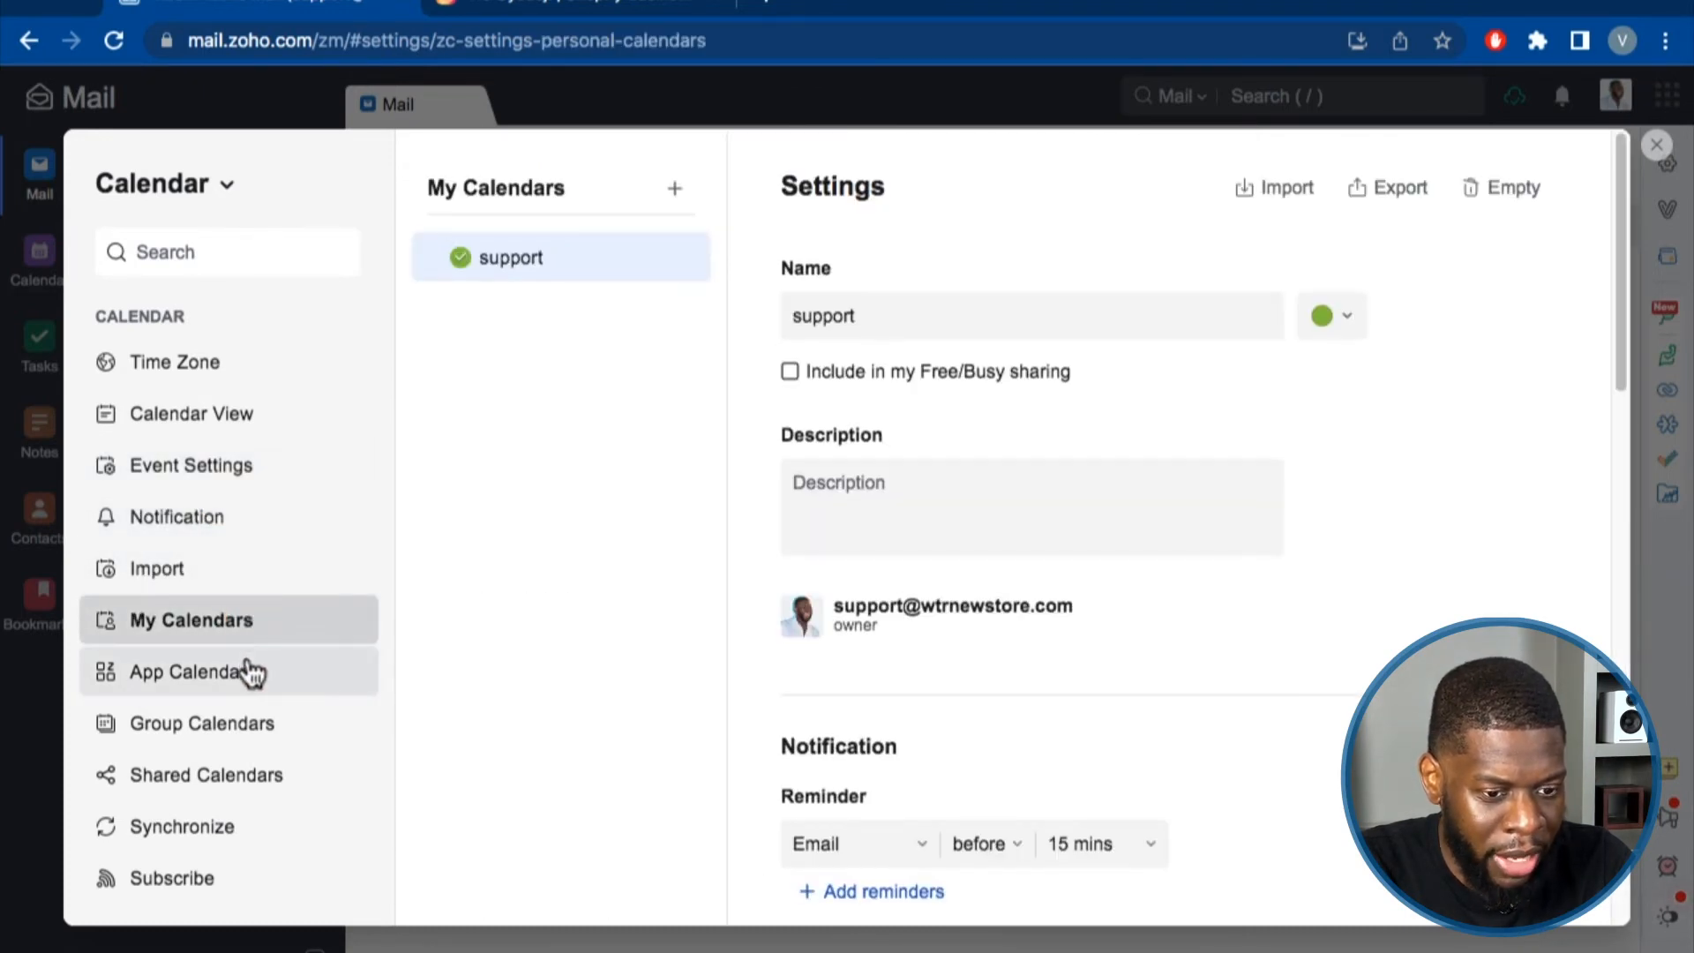
pyautogui.click(253, 673)
pyautogui.click(247, 721)
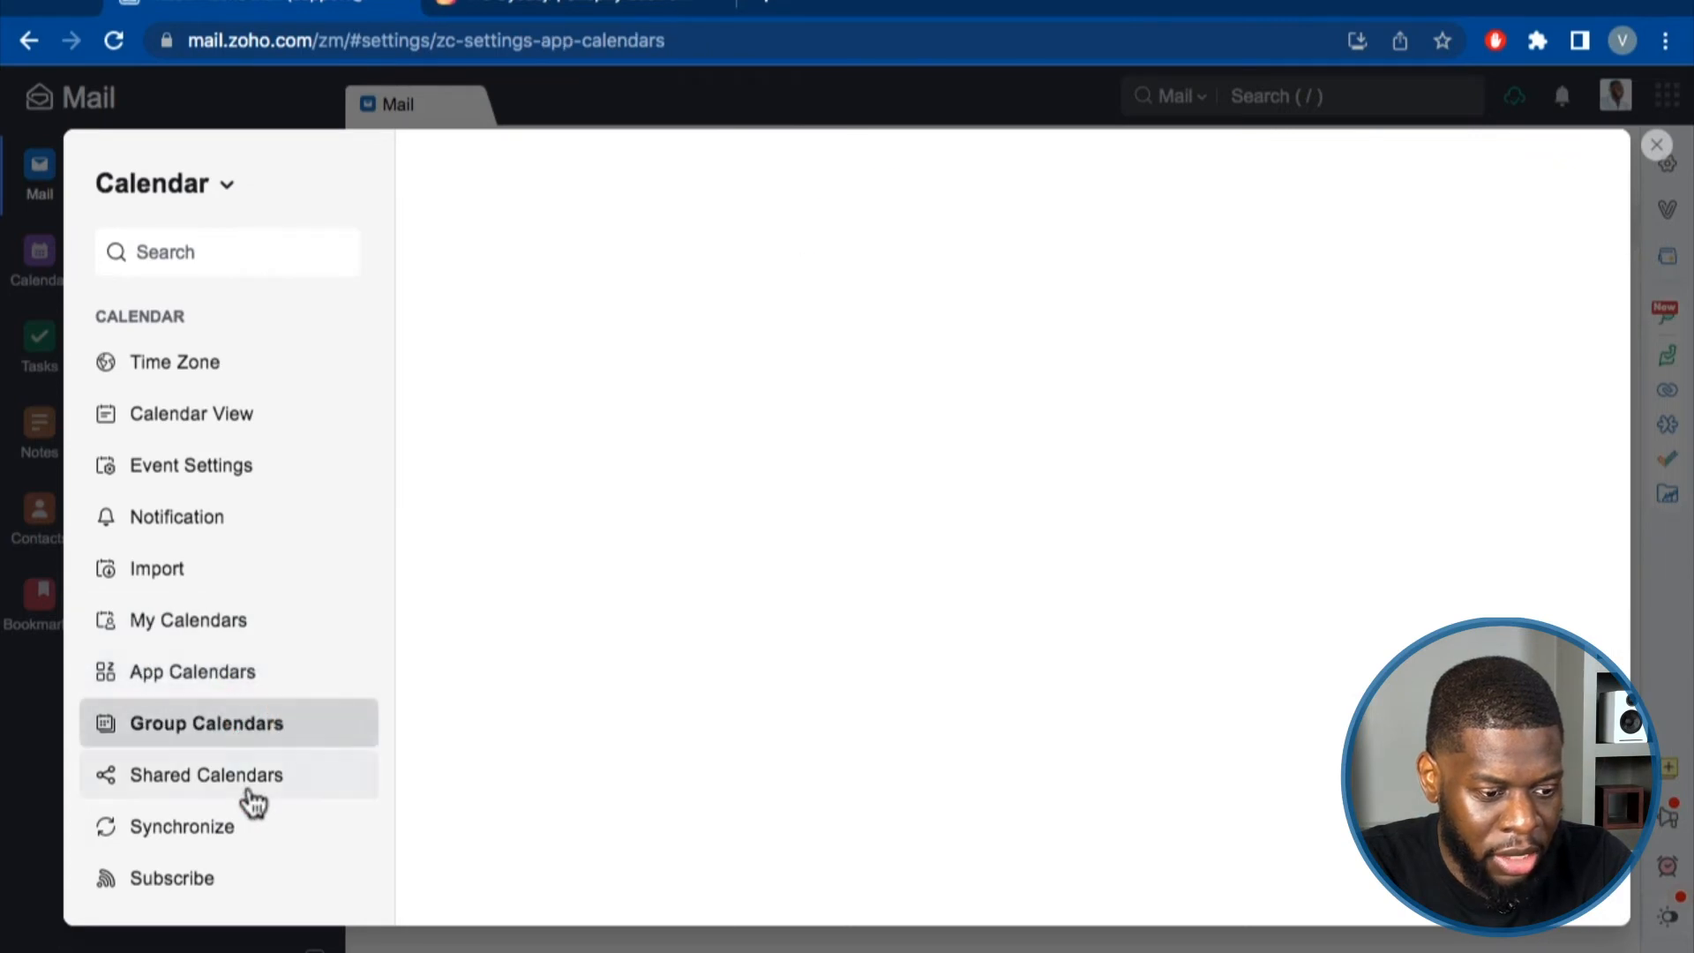
pyautogui.click(253, 793)
pyautogui.click(250, 826)
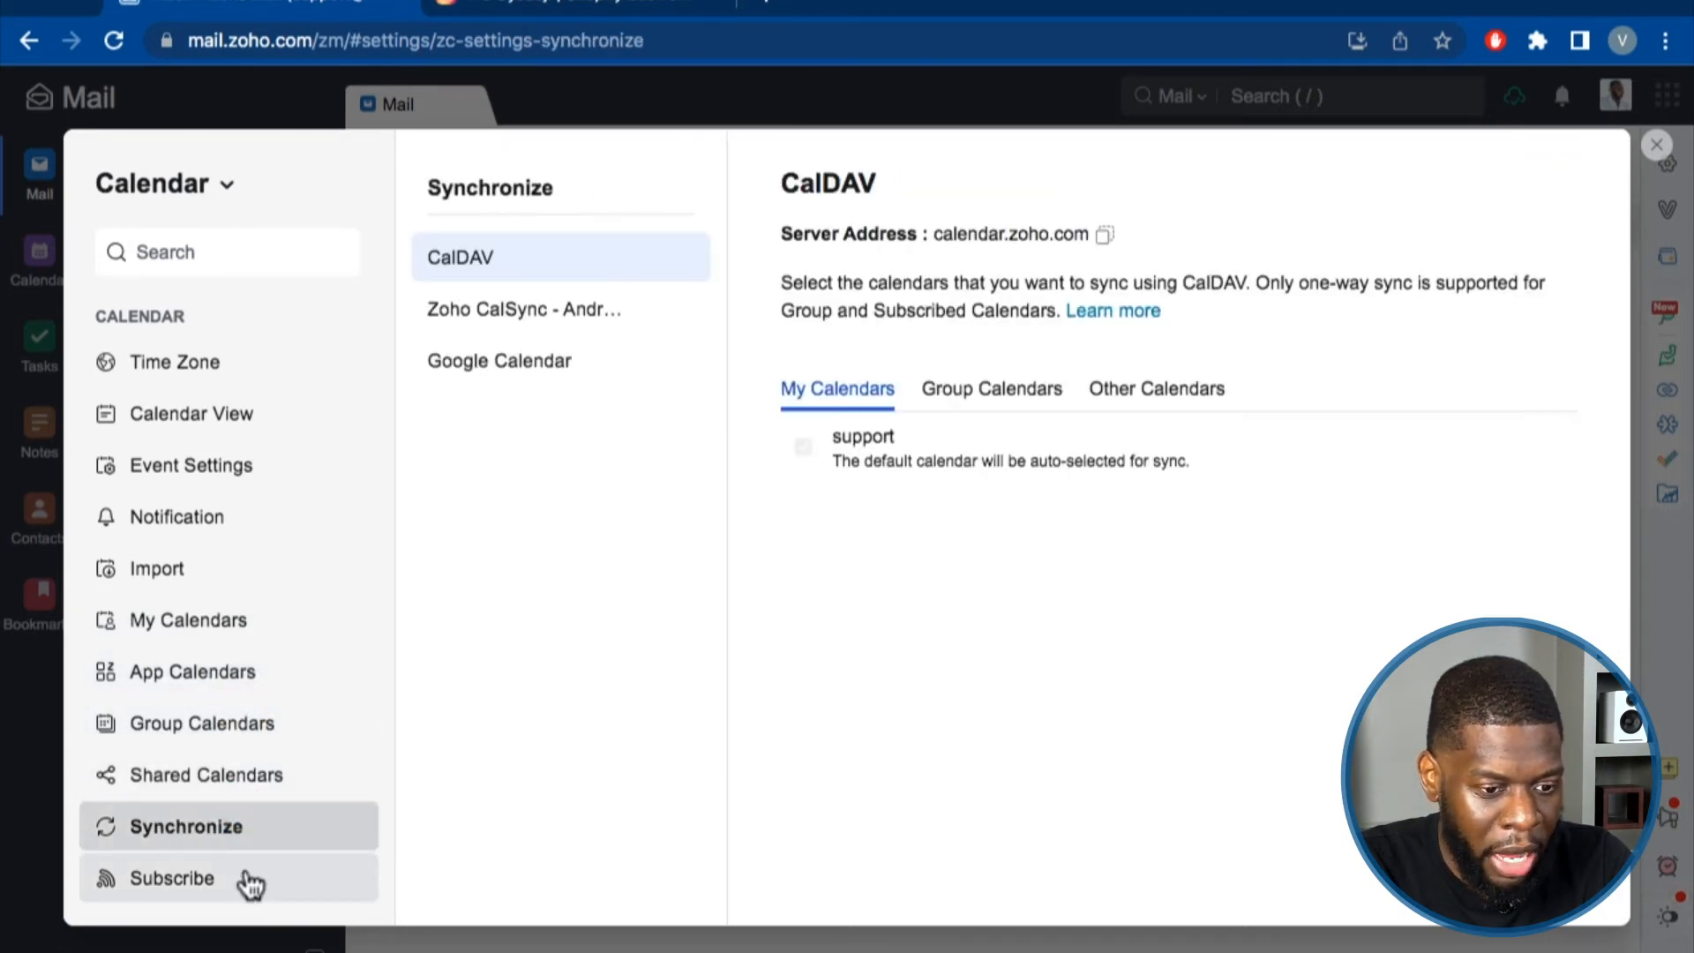
pyautogui.click(247, 876)
# Check the primary time zone, leaving it New York, then return to Mail settings.
pyautogui.click(256, 363)
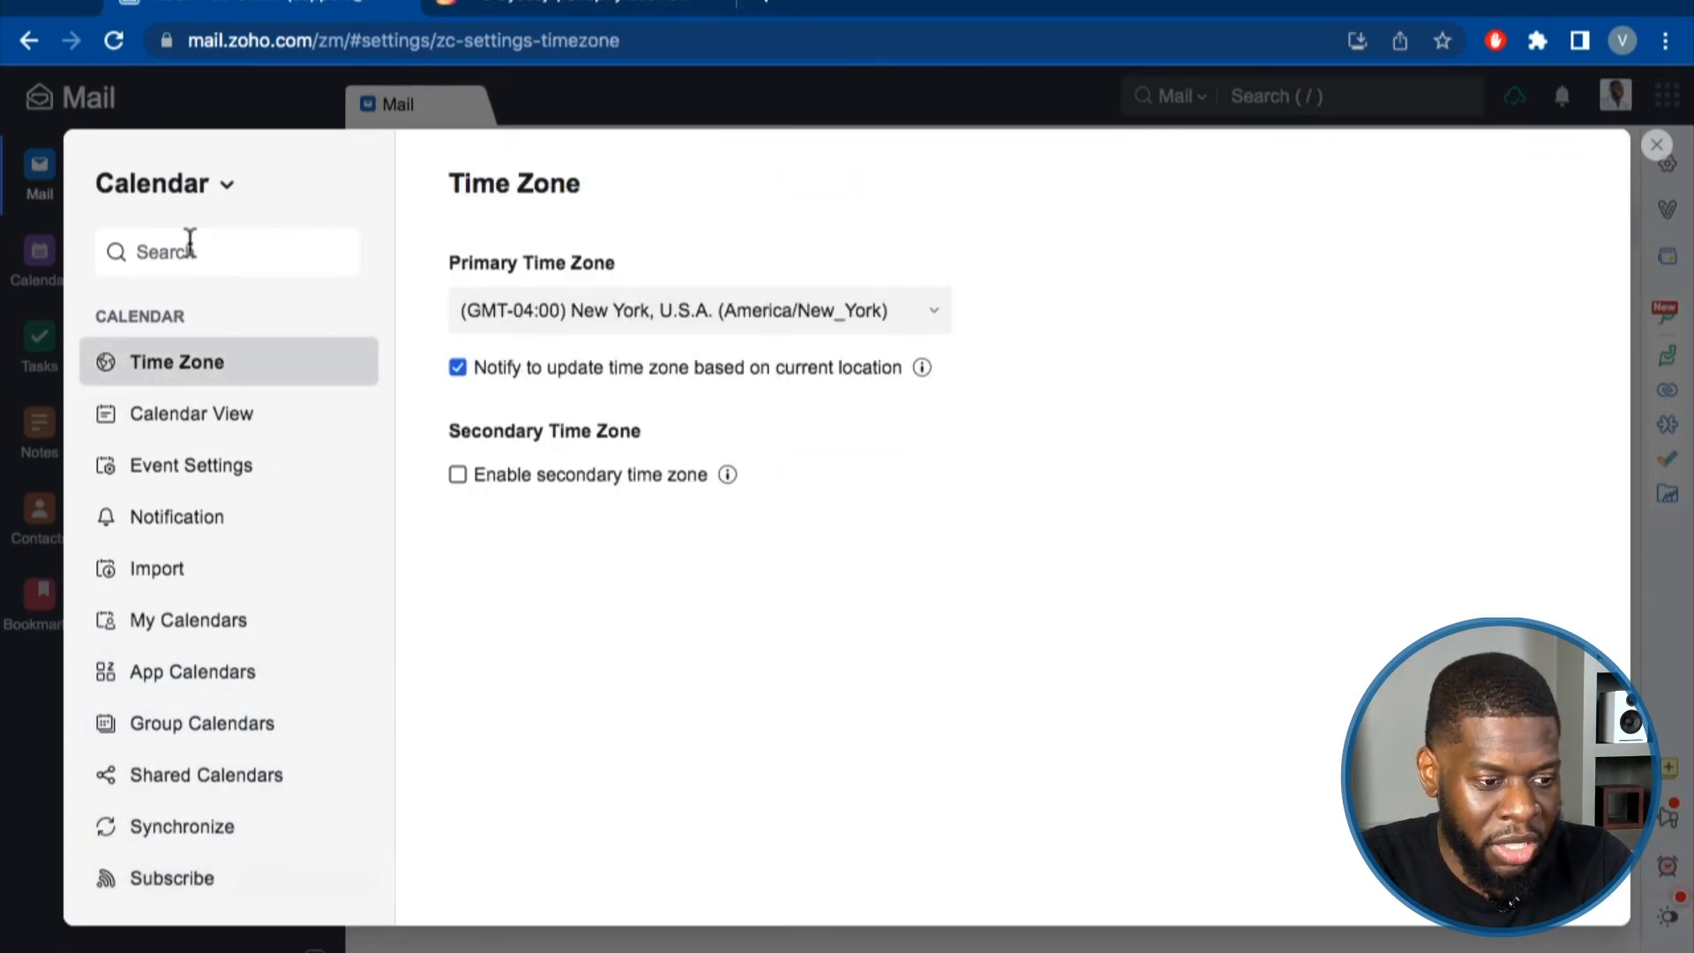
pyautogui.click(607, 316)
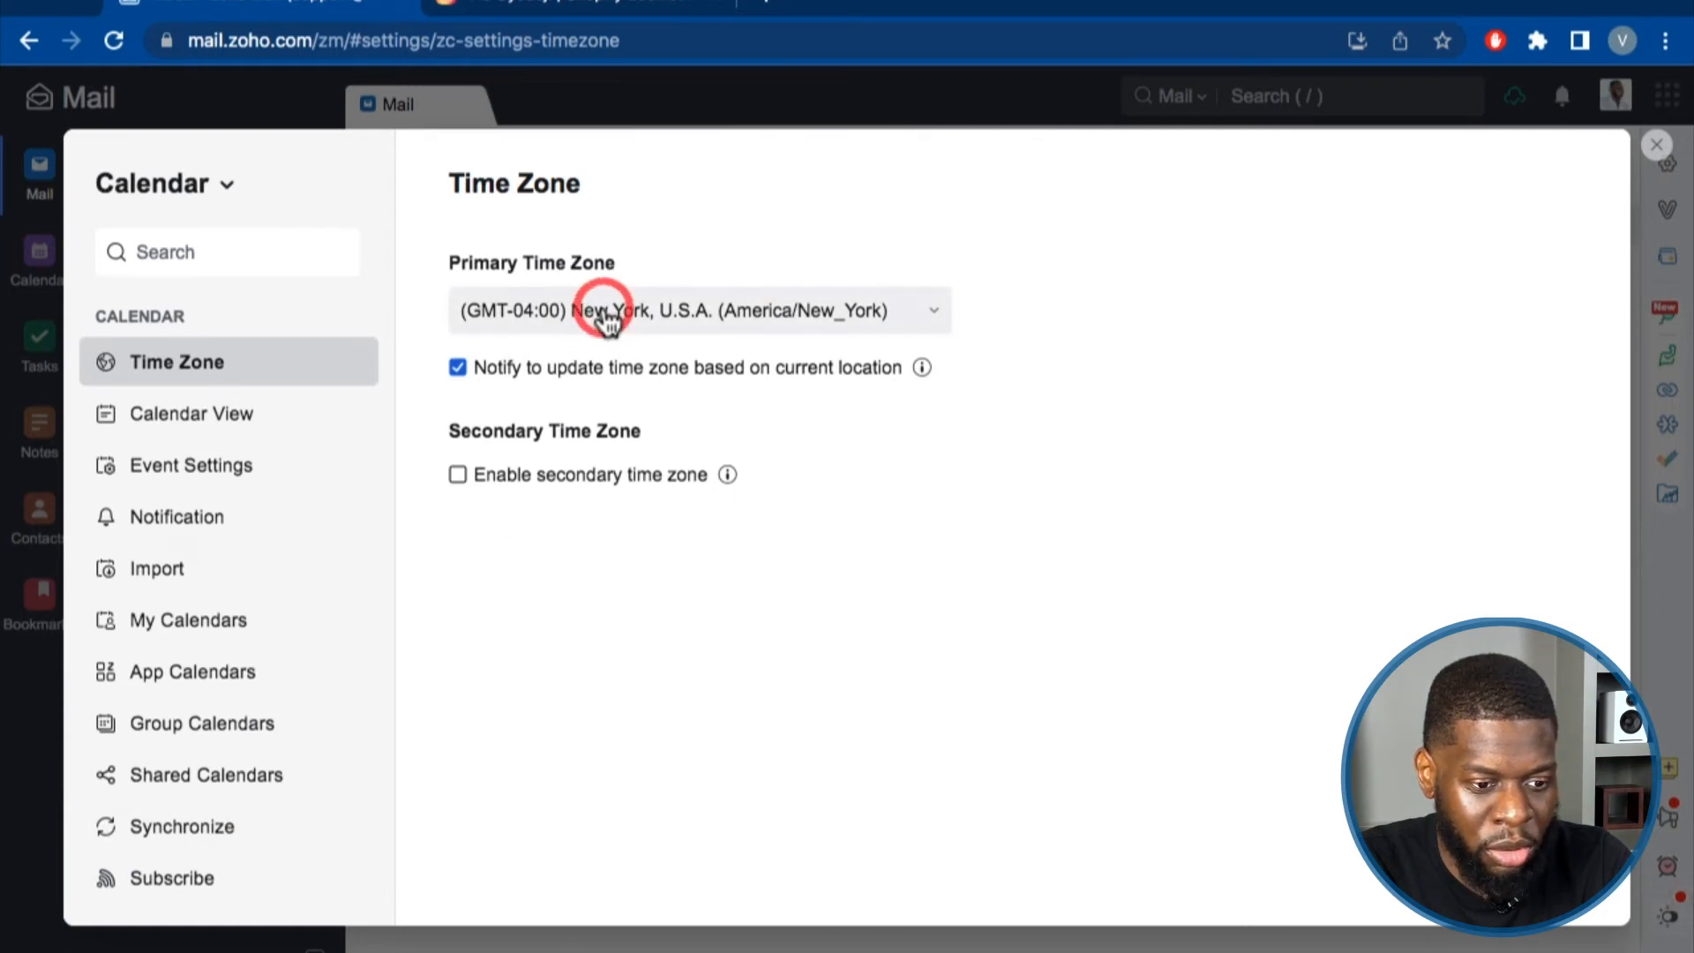
pyautogui.click(718, 227)
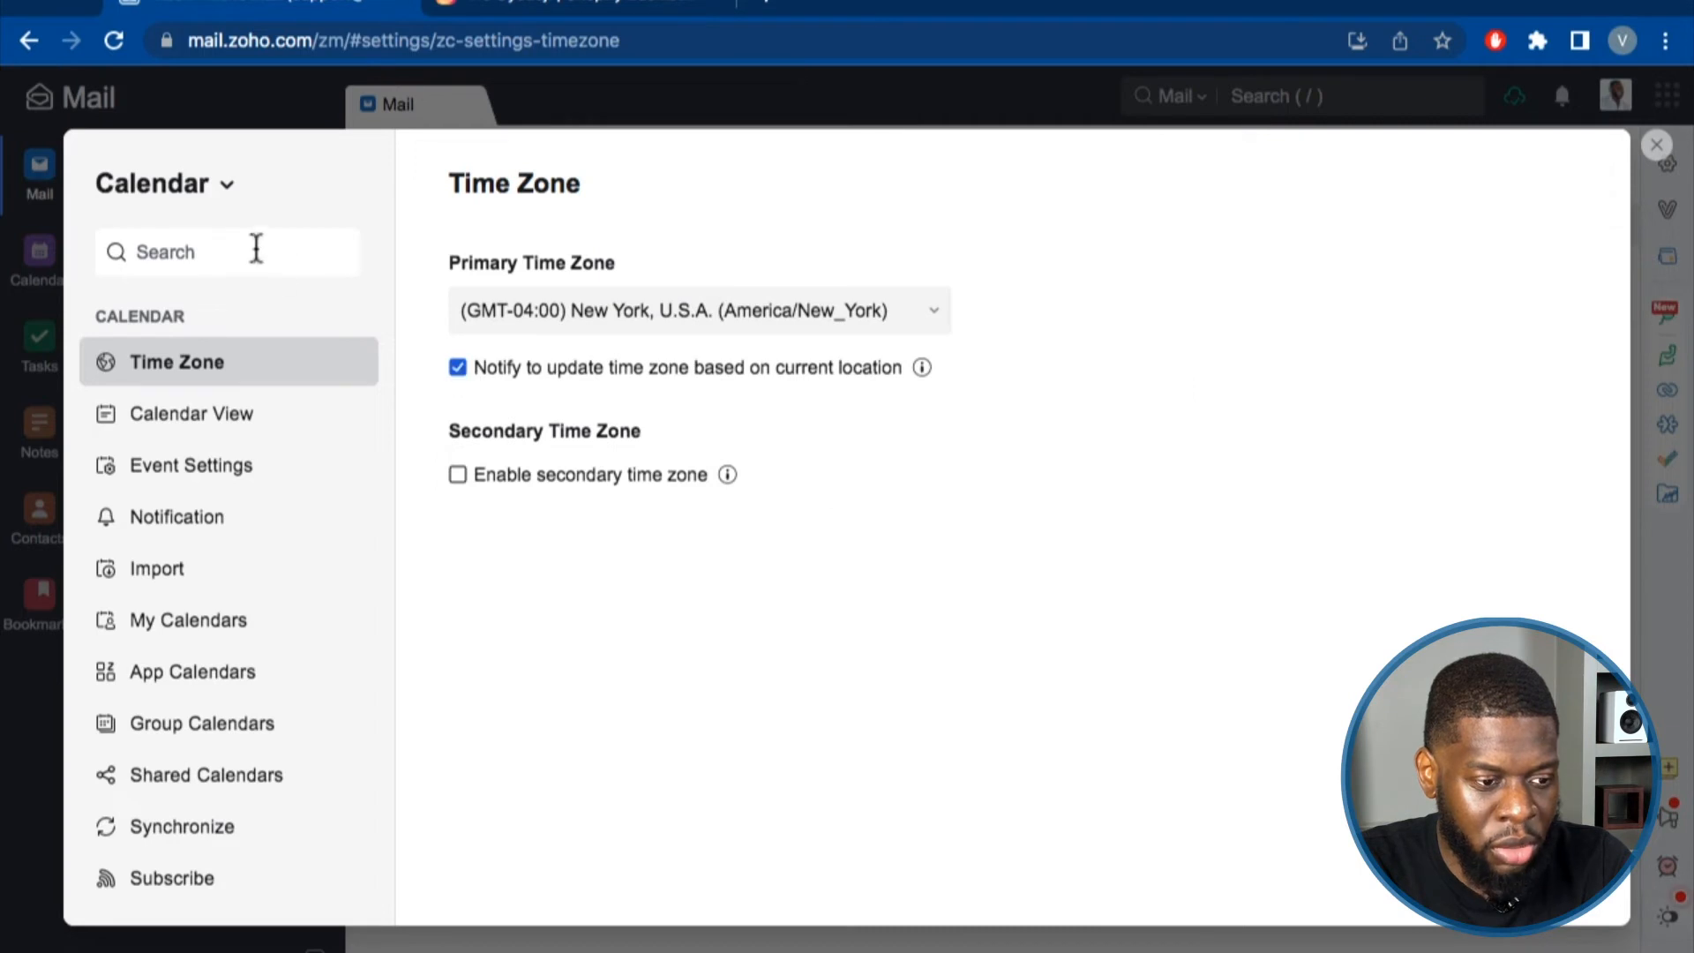
pyautogui.click(212, 187)
pyautogui.click(162, 250)
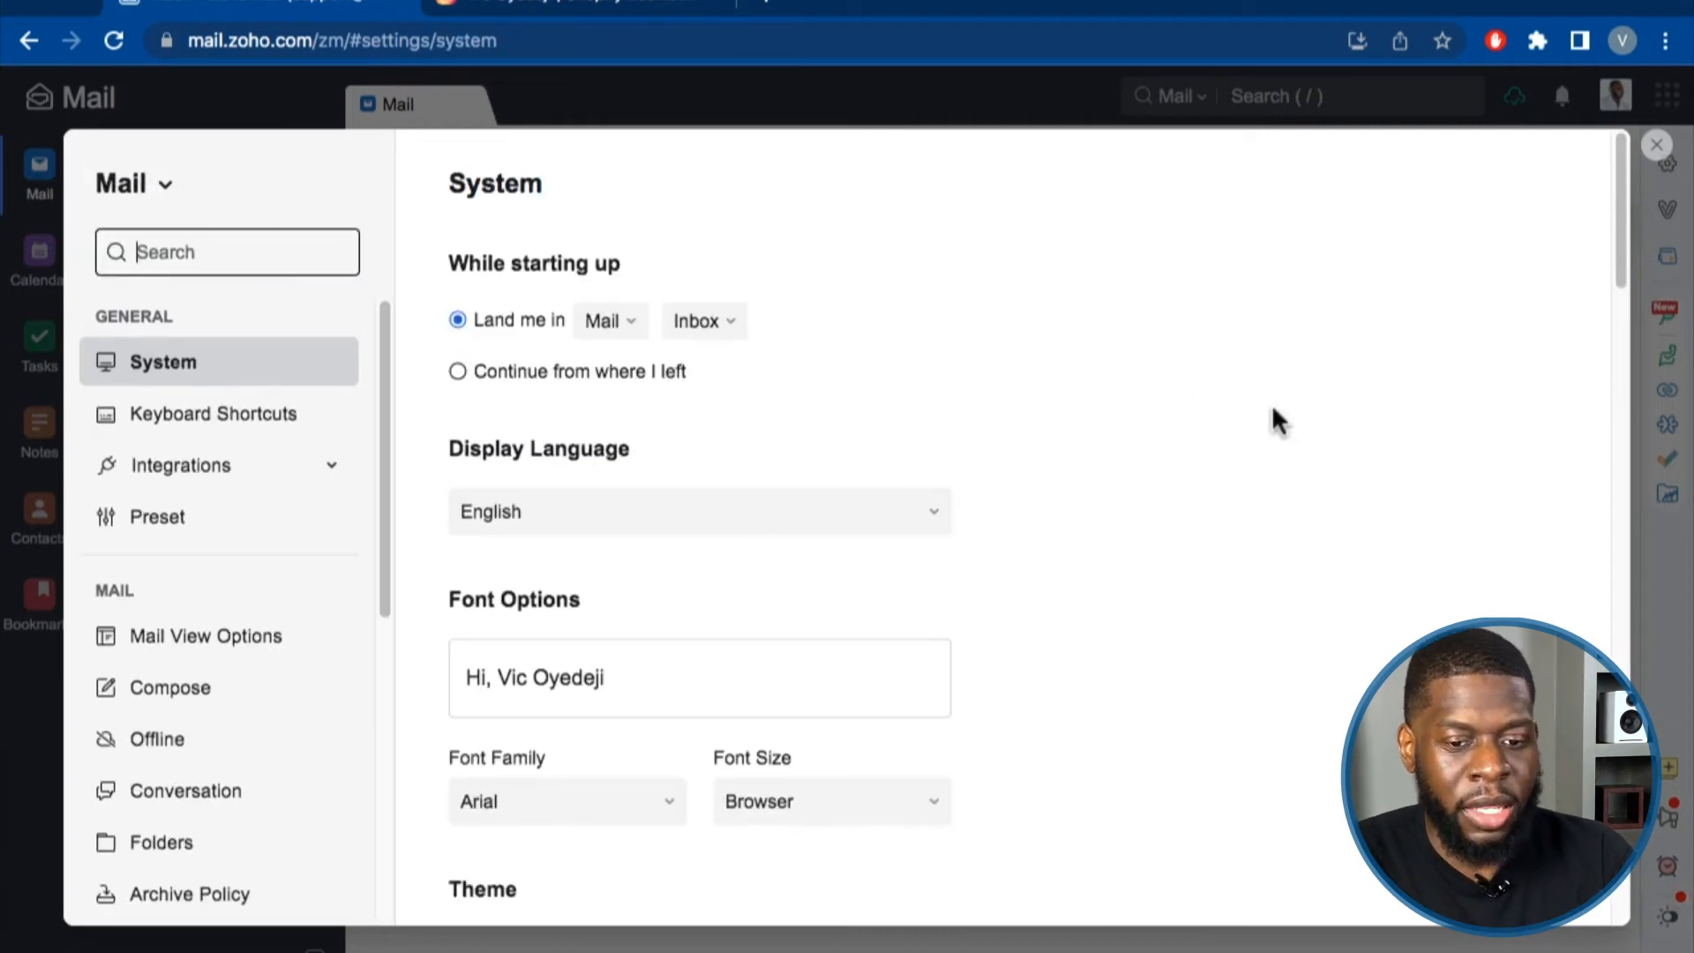
# Close settings, then drag the sidebar's Views header until it sits between Streams and Folders.
pyautogui.click(1662, 148)
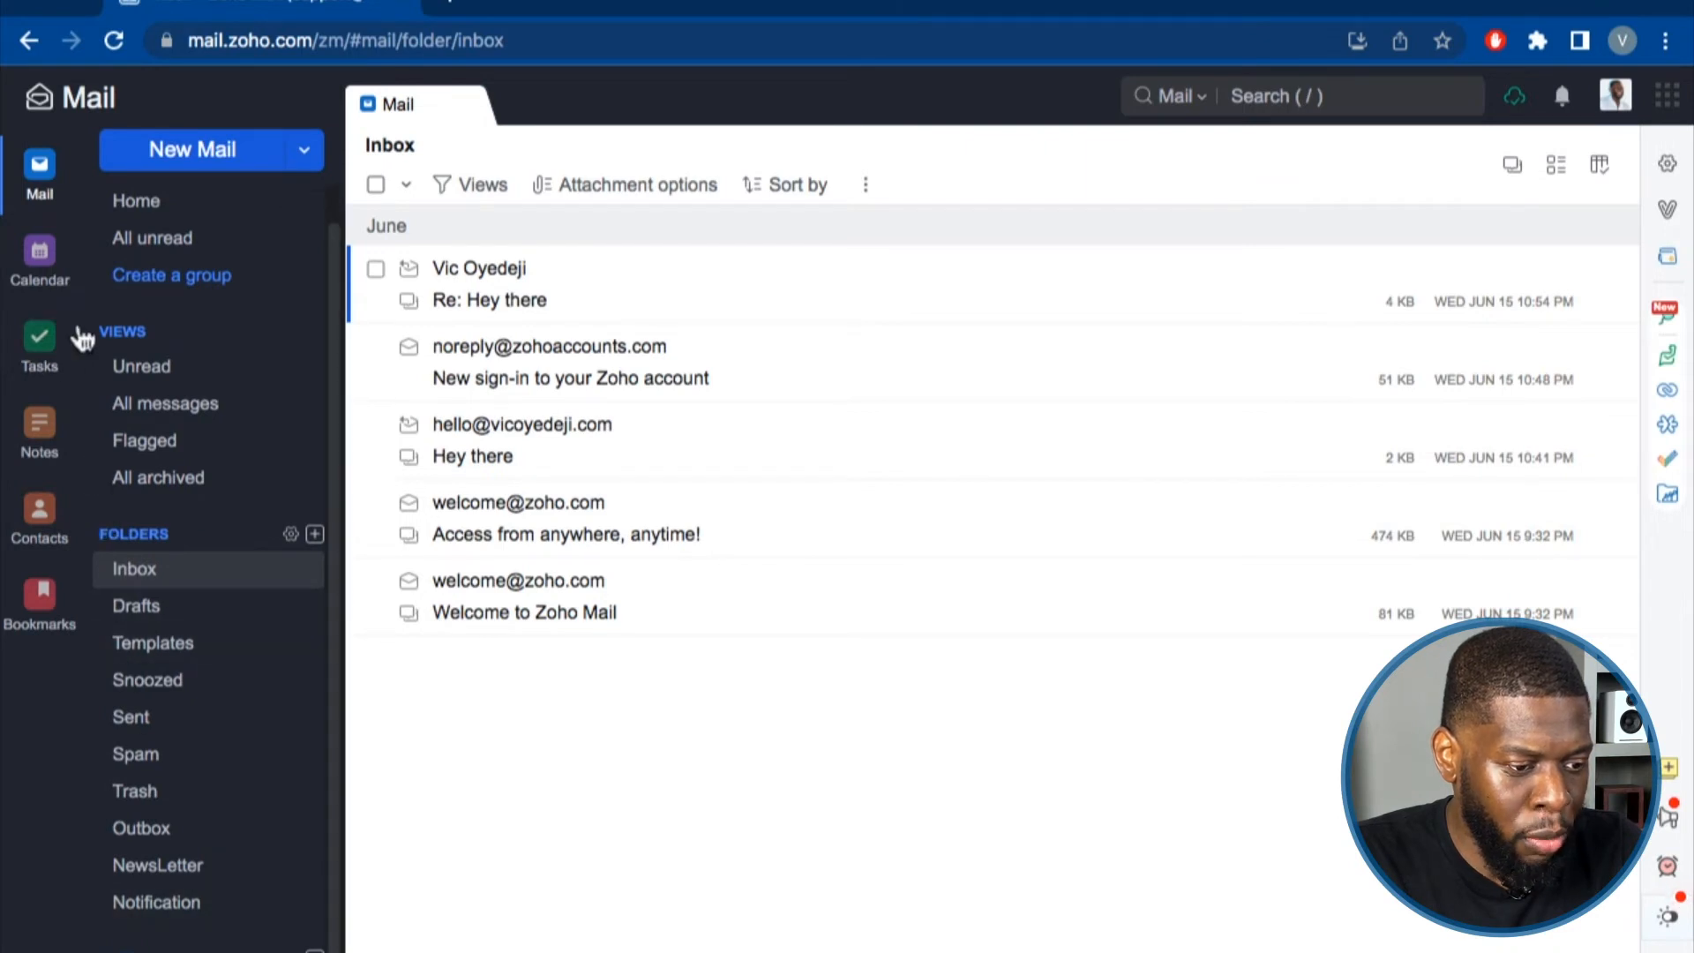
pyautogui.moveTo(90, 332); pyautogui.dragTo(282, 526)
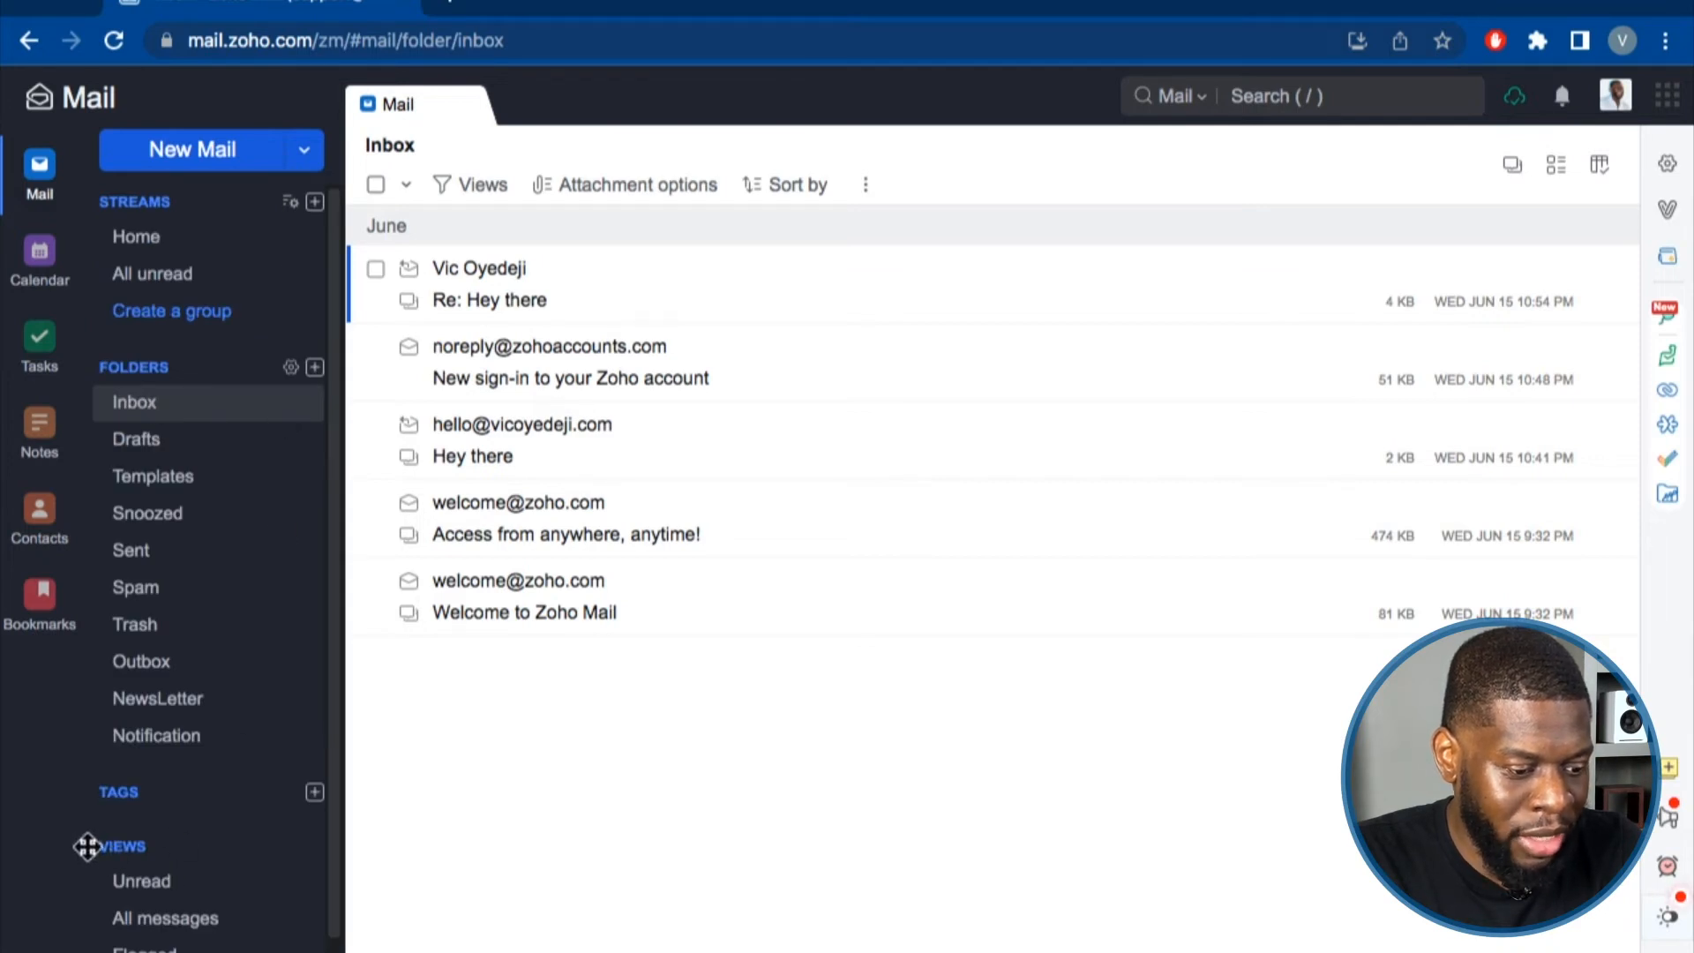
pyautogui.moveTo(87, 846); pyautogui.dragTo(88, 788)
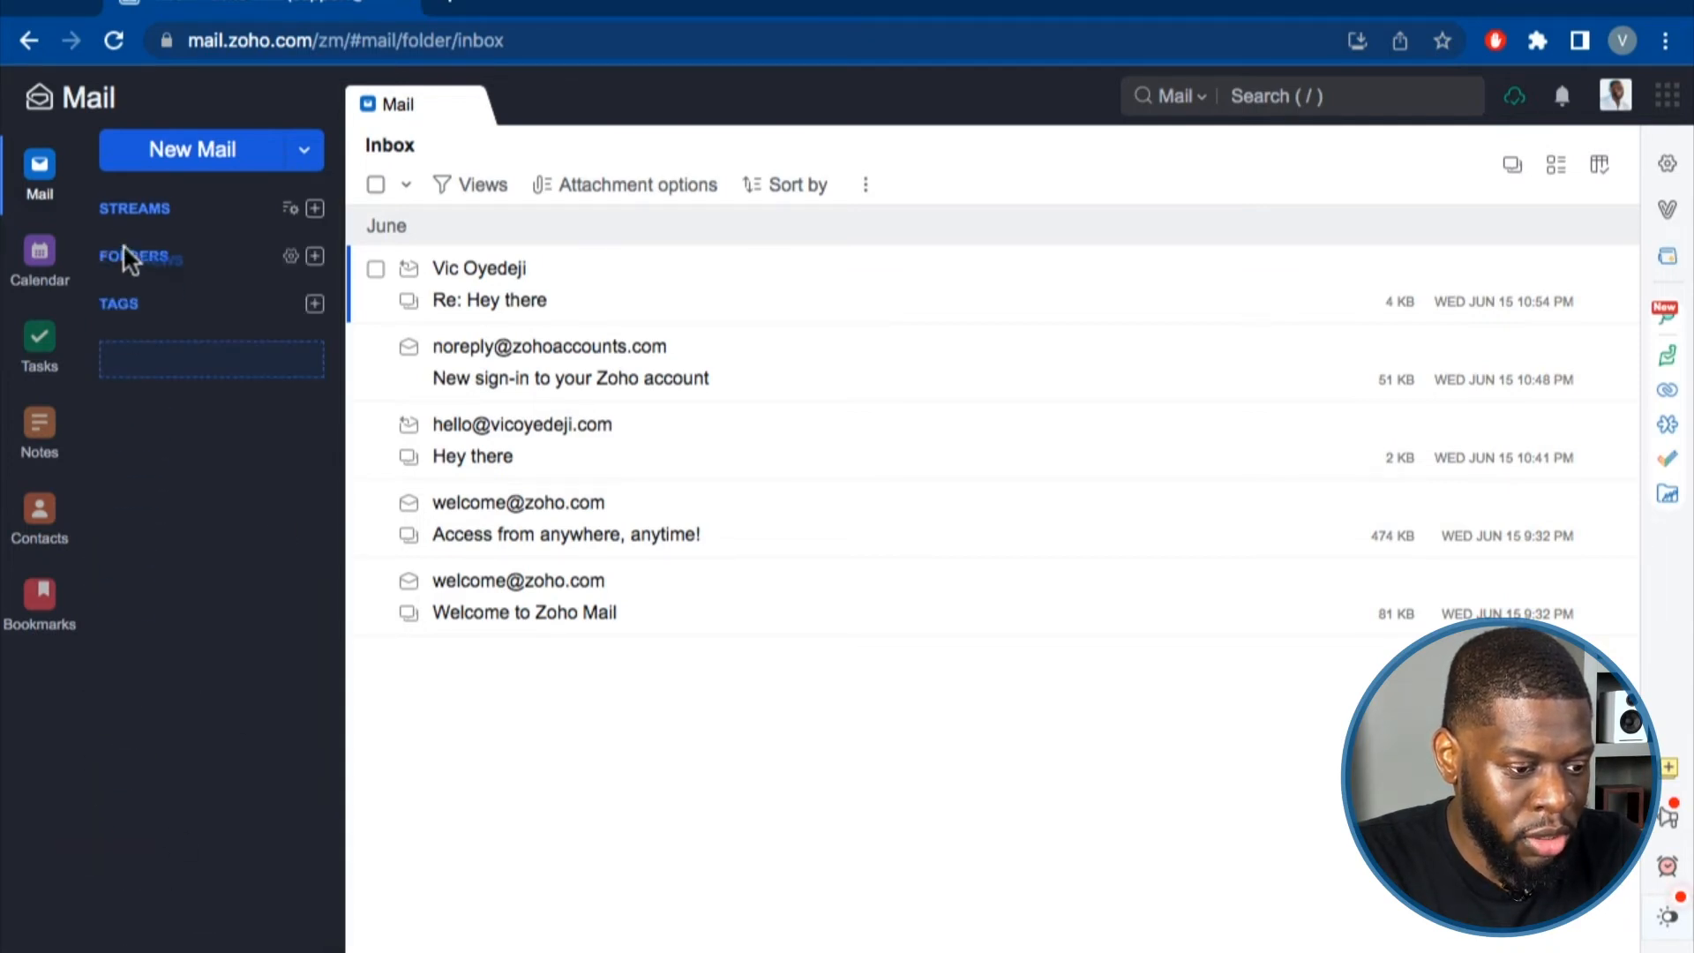
pyautogui.moveTo(123, 244); pyautogui.dragTo(124, 251)
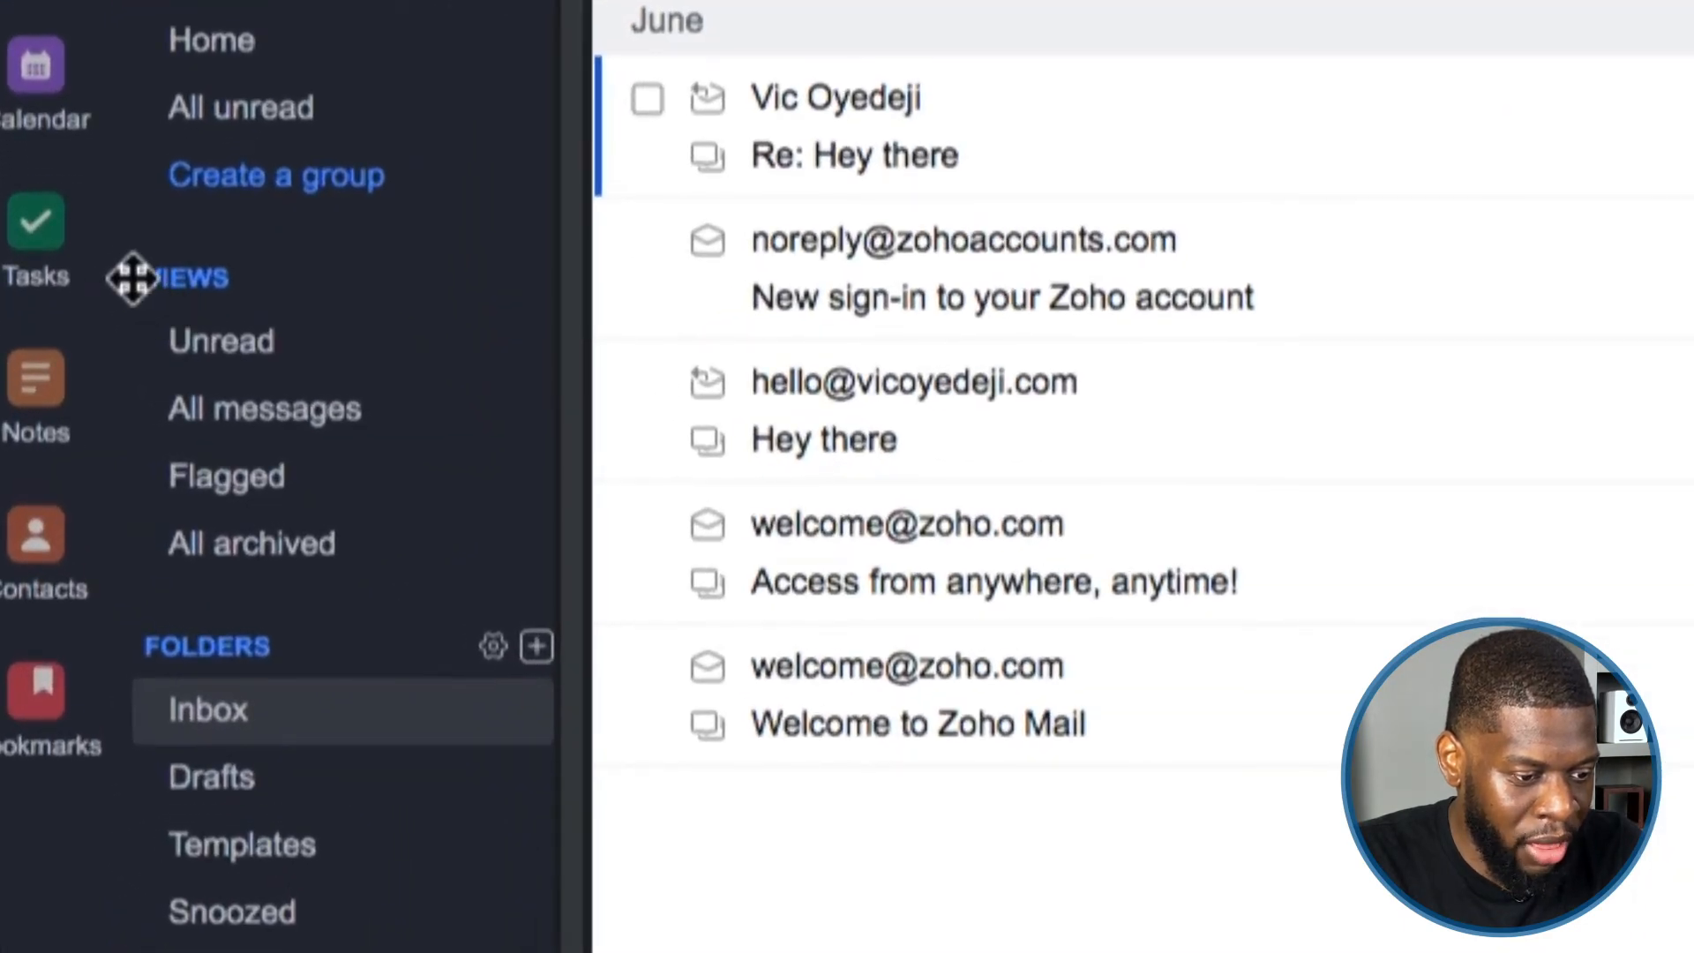
pyautogui.moveTo(117, 281); pyautogui.dragTo(141, 37)
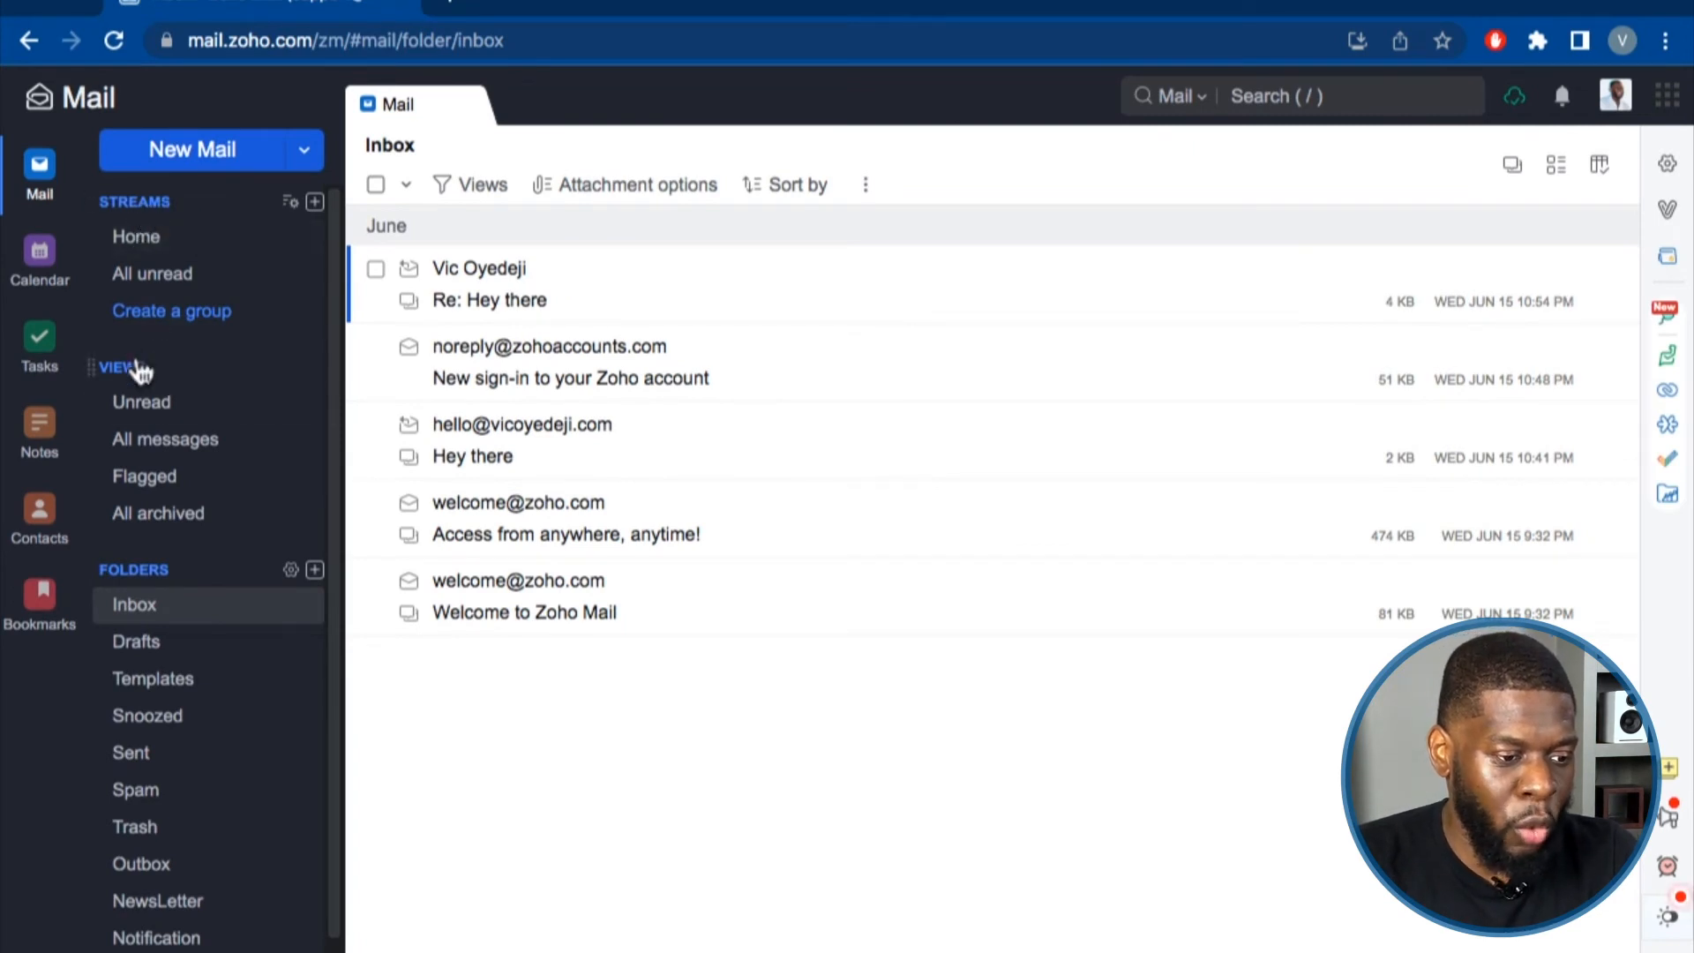
pyautogui.click(141, 437)
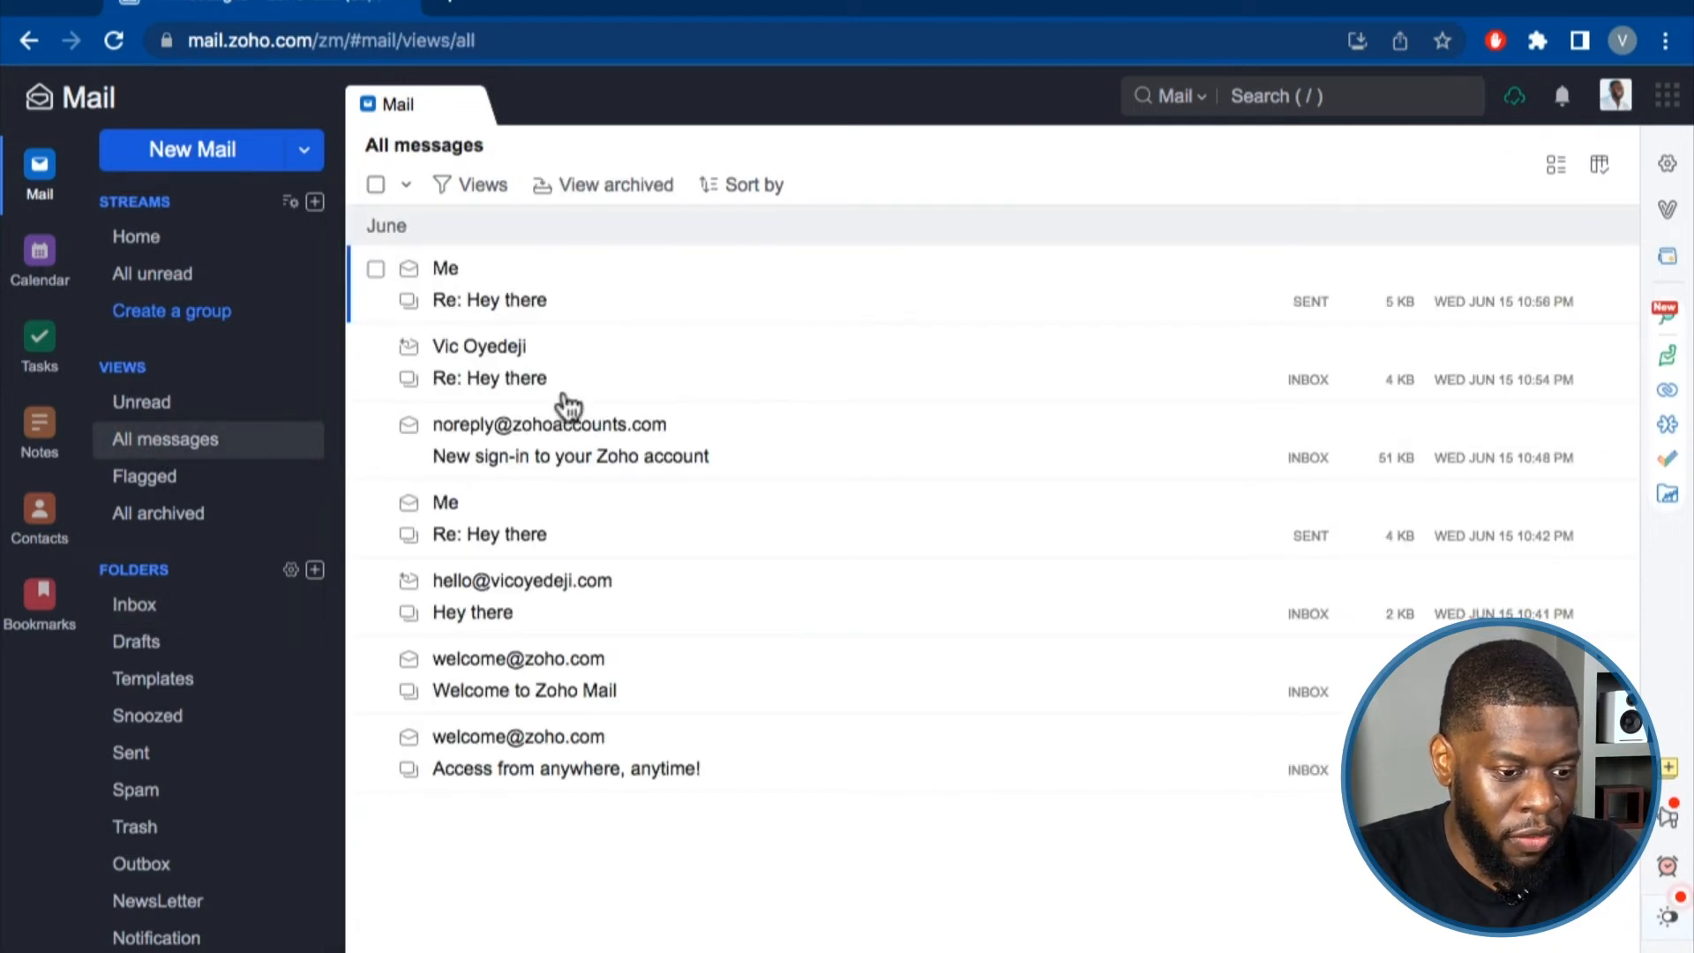
pyautogui.click(139, 606)
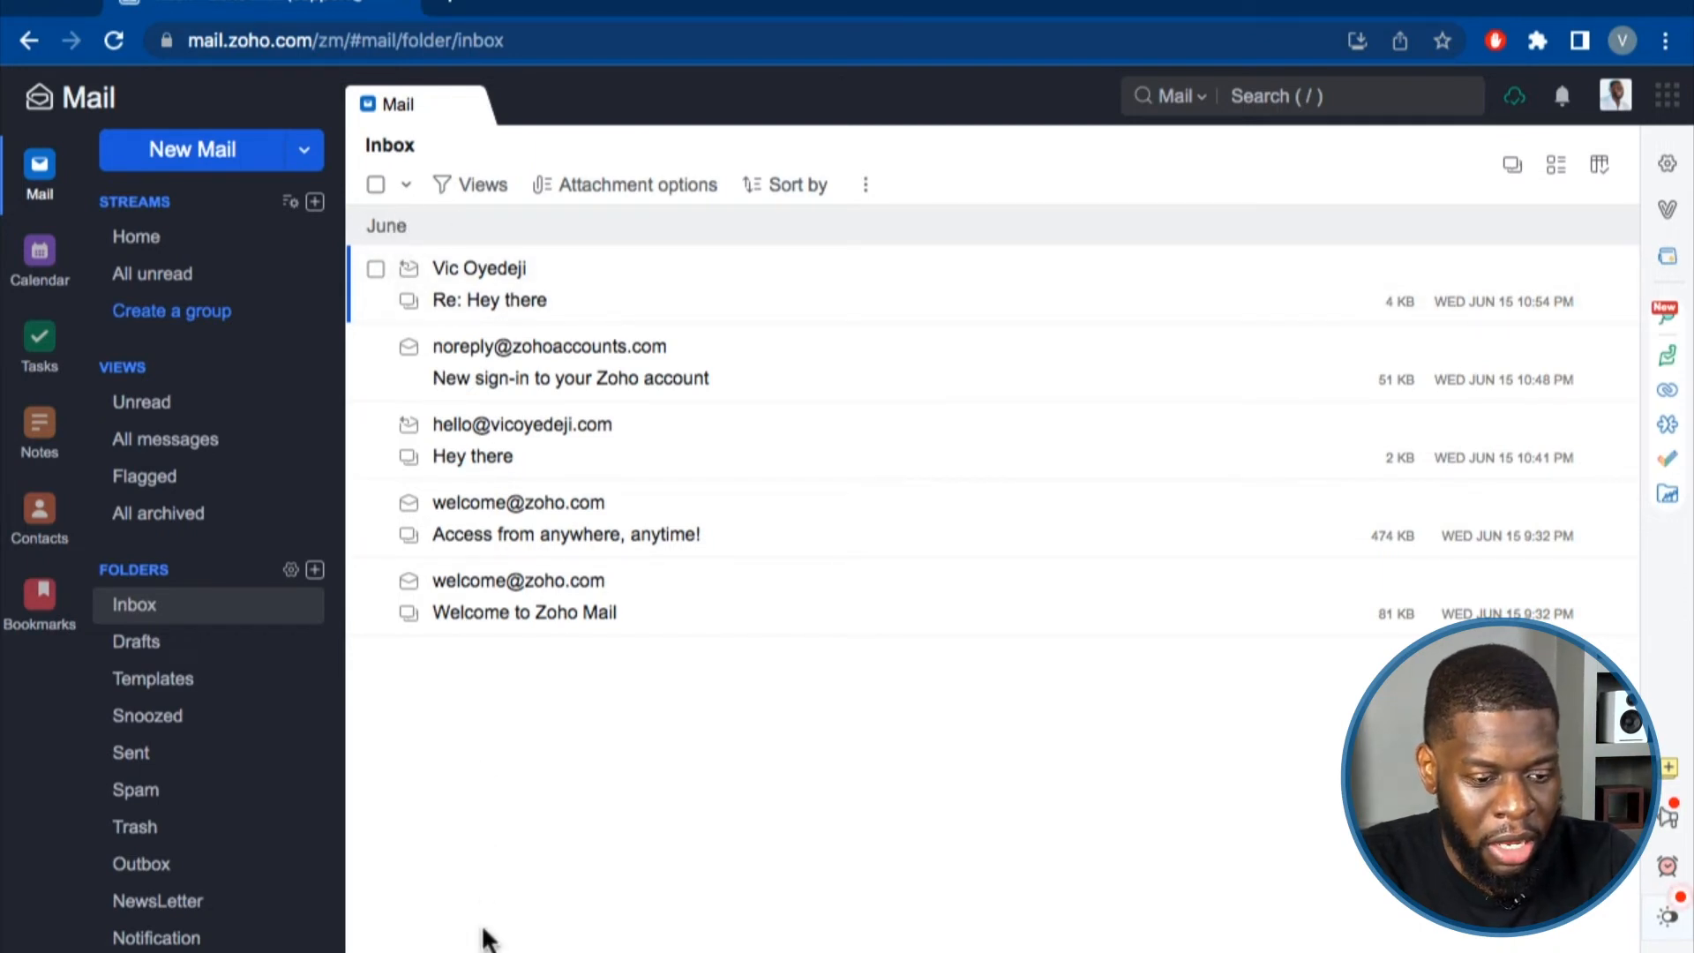
pyautogui.scroll(-1, 256, 712)
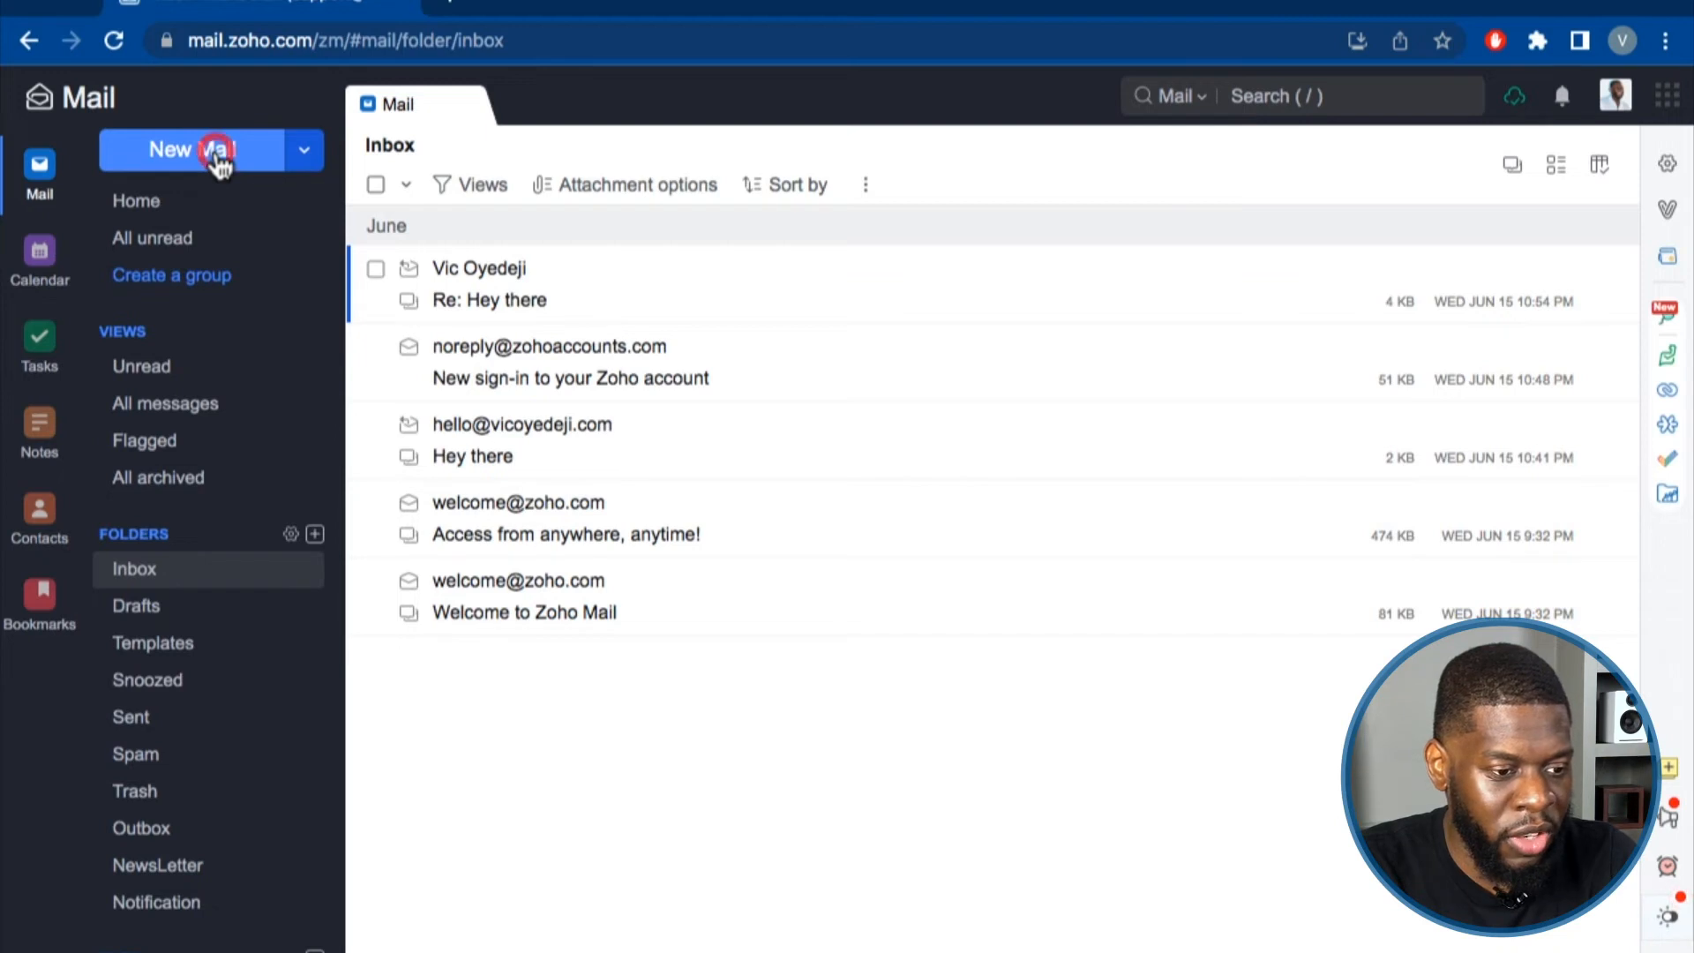
# Start a new email addressed to the support contact's e-mail address and check their contact card.
pyautogui.click(214, 148)
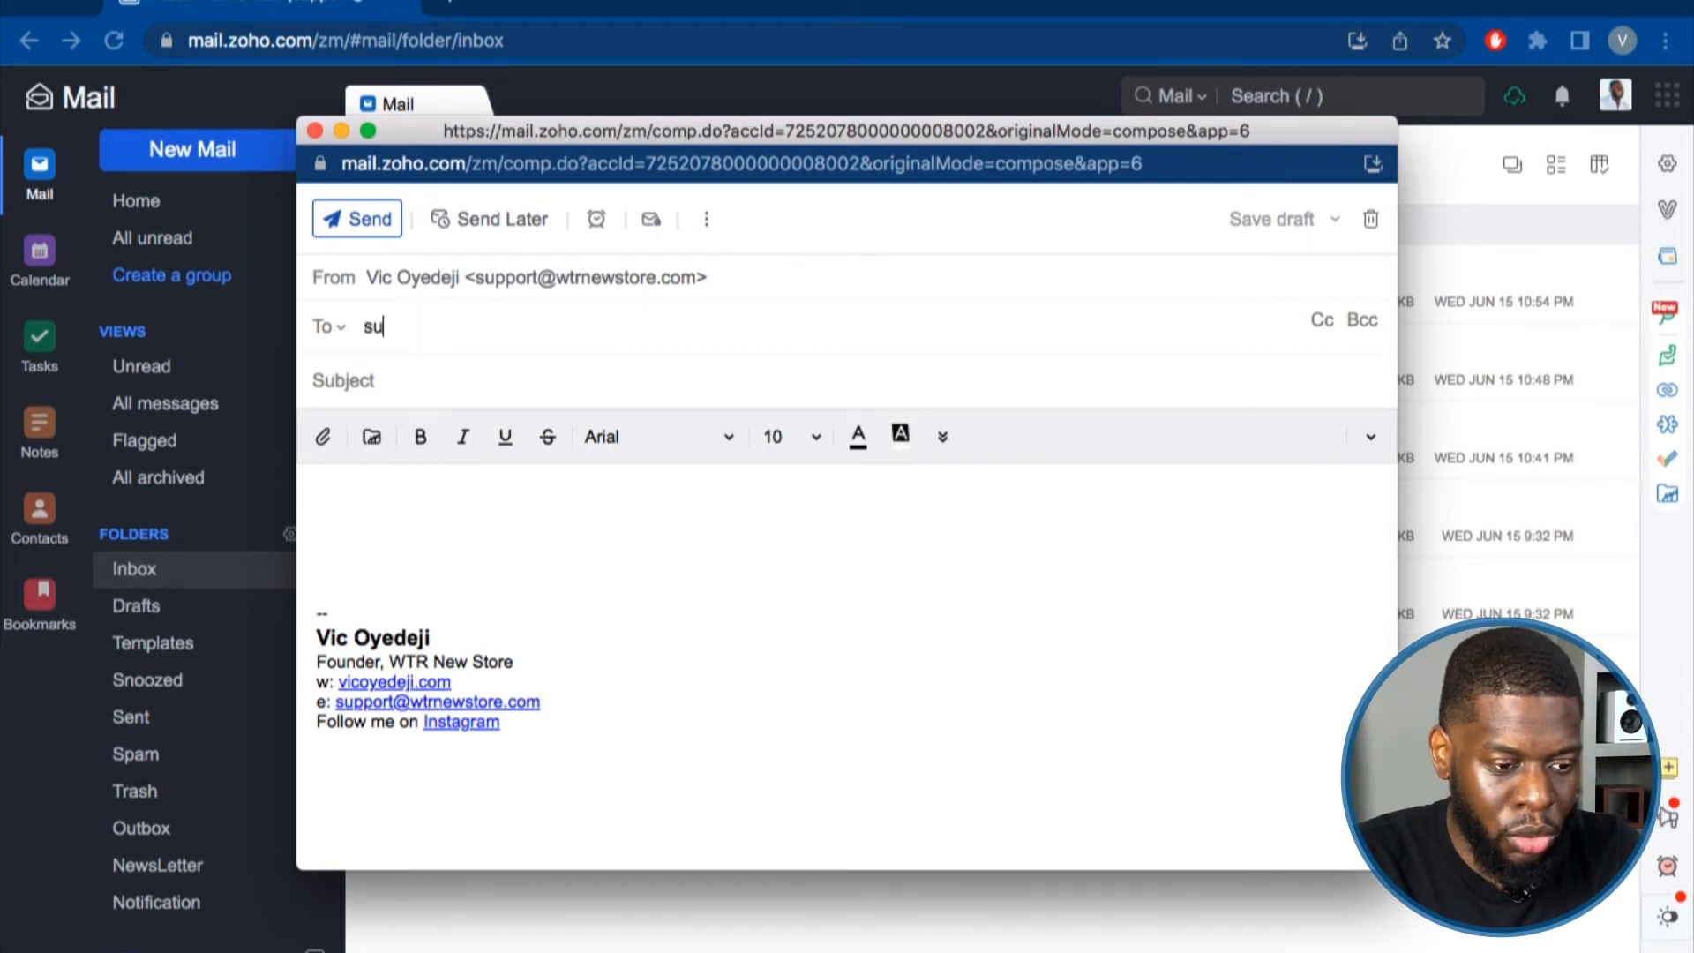
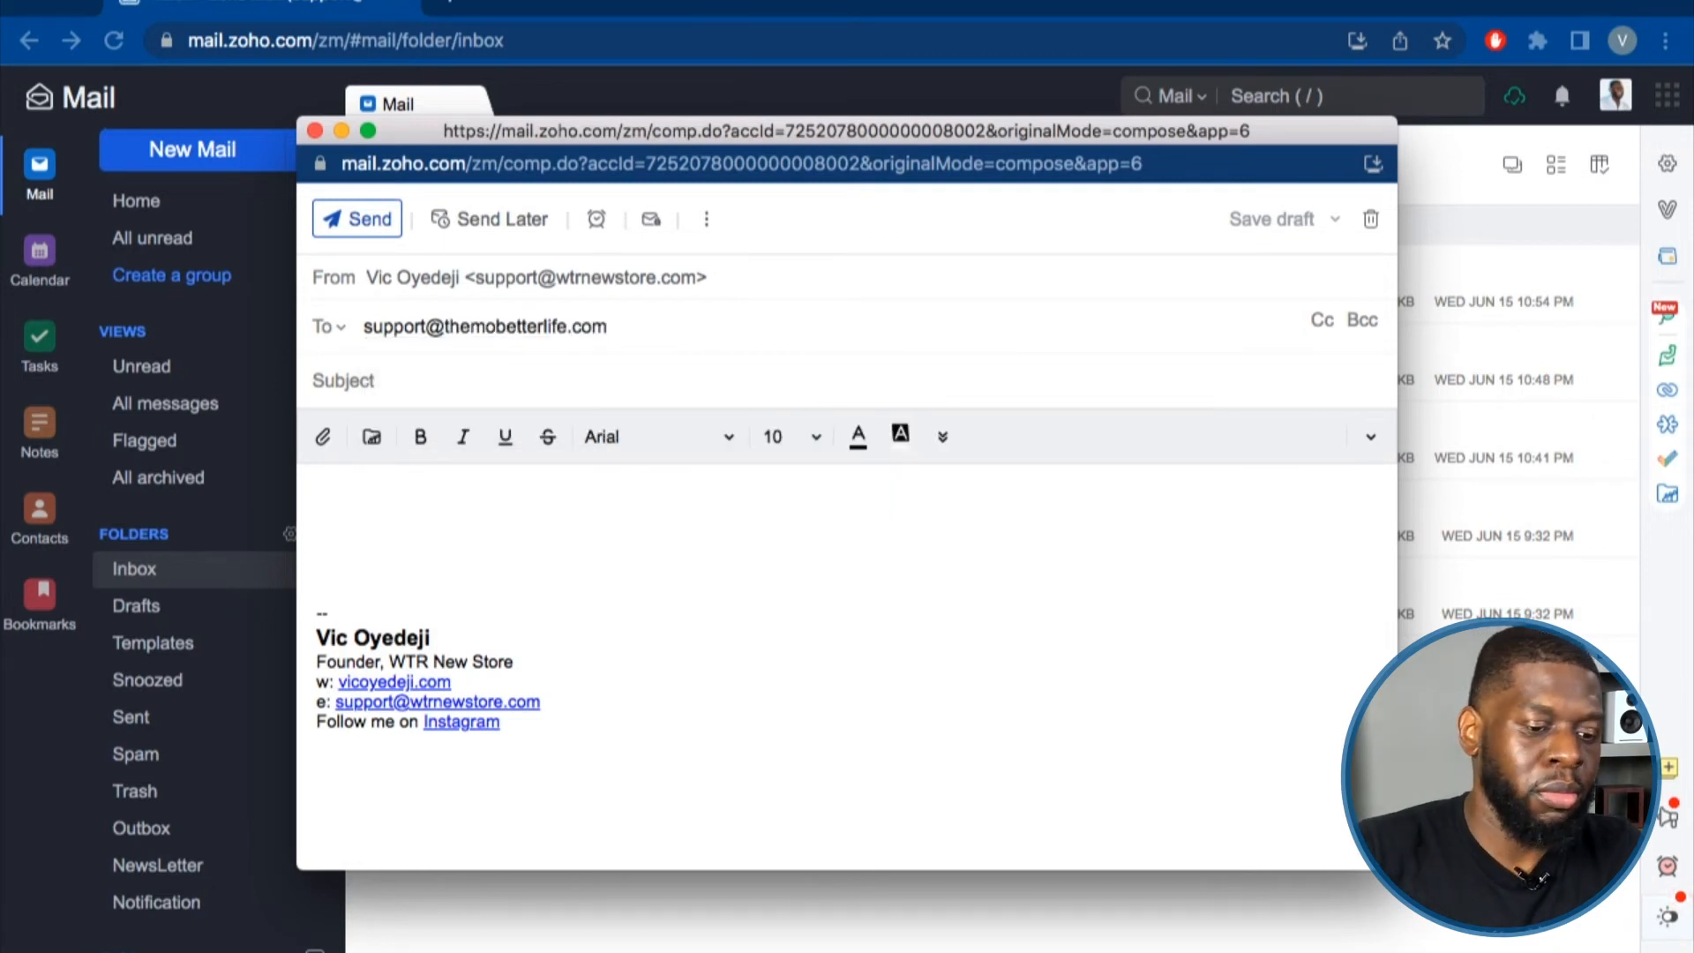
pyautogui.press('Tab')
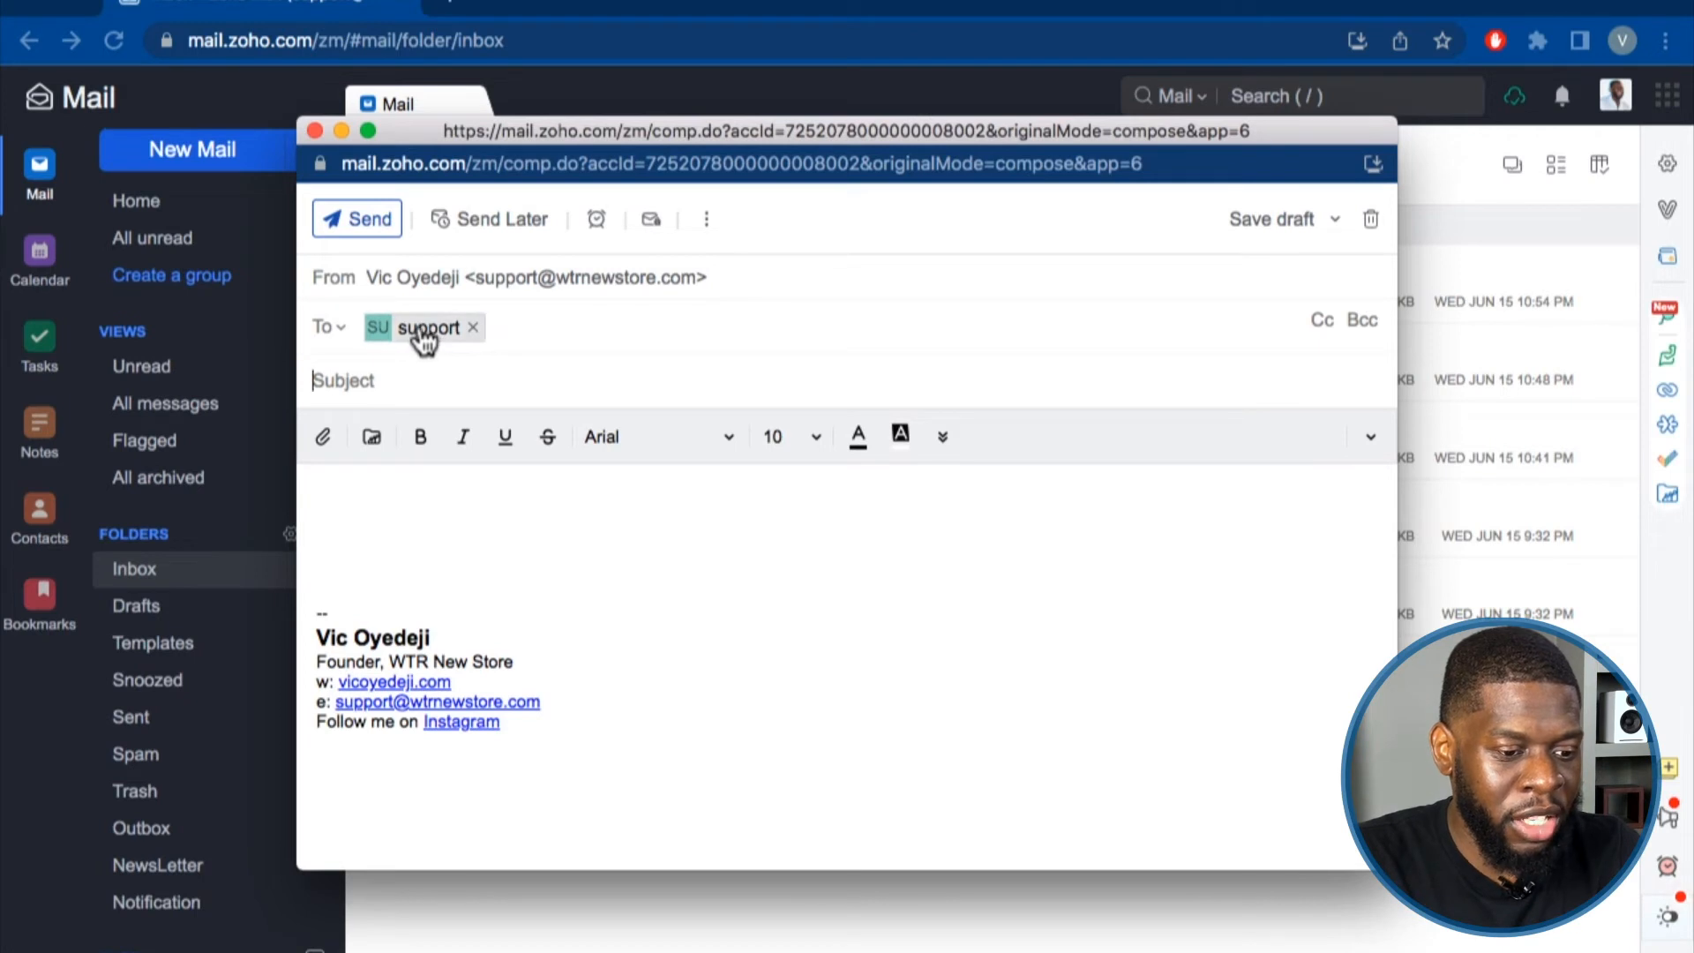
pyautogui.click(428, 333)
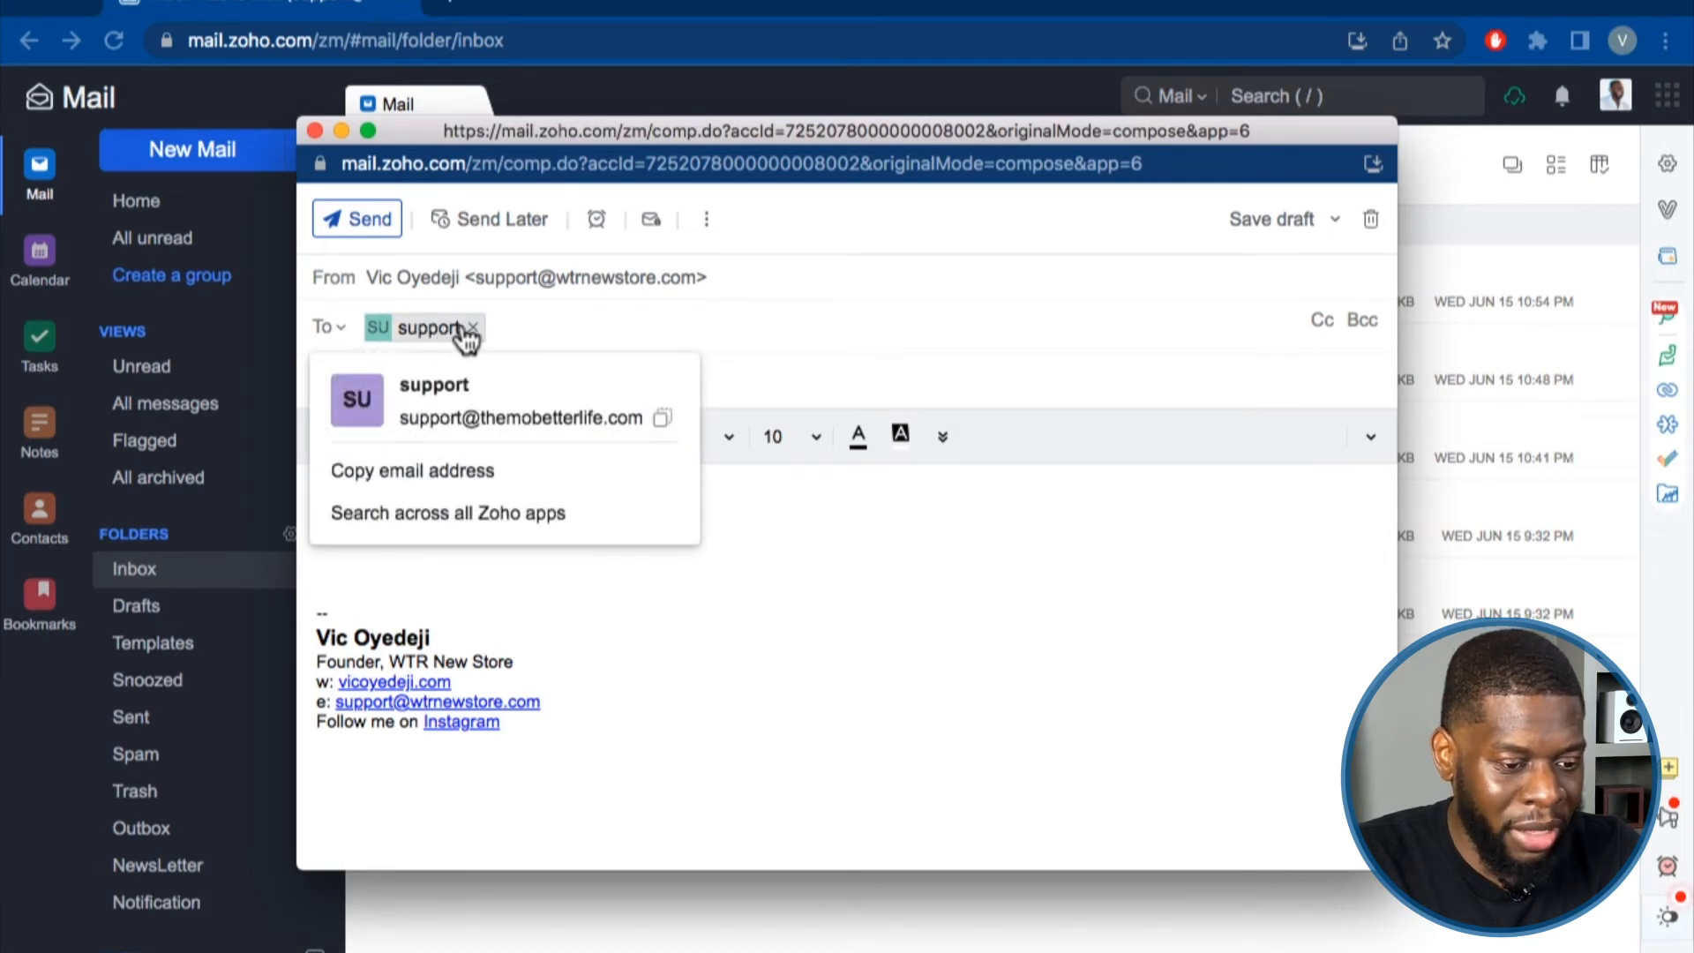
pyautogui.click(777, 386)
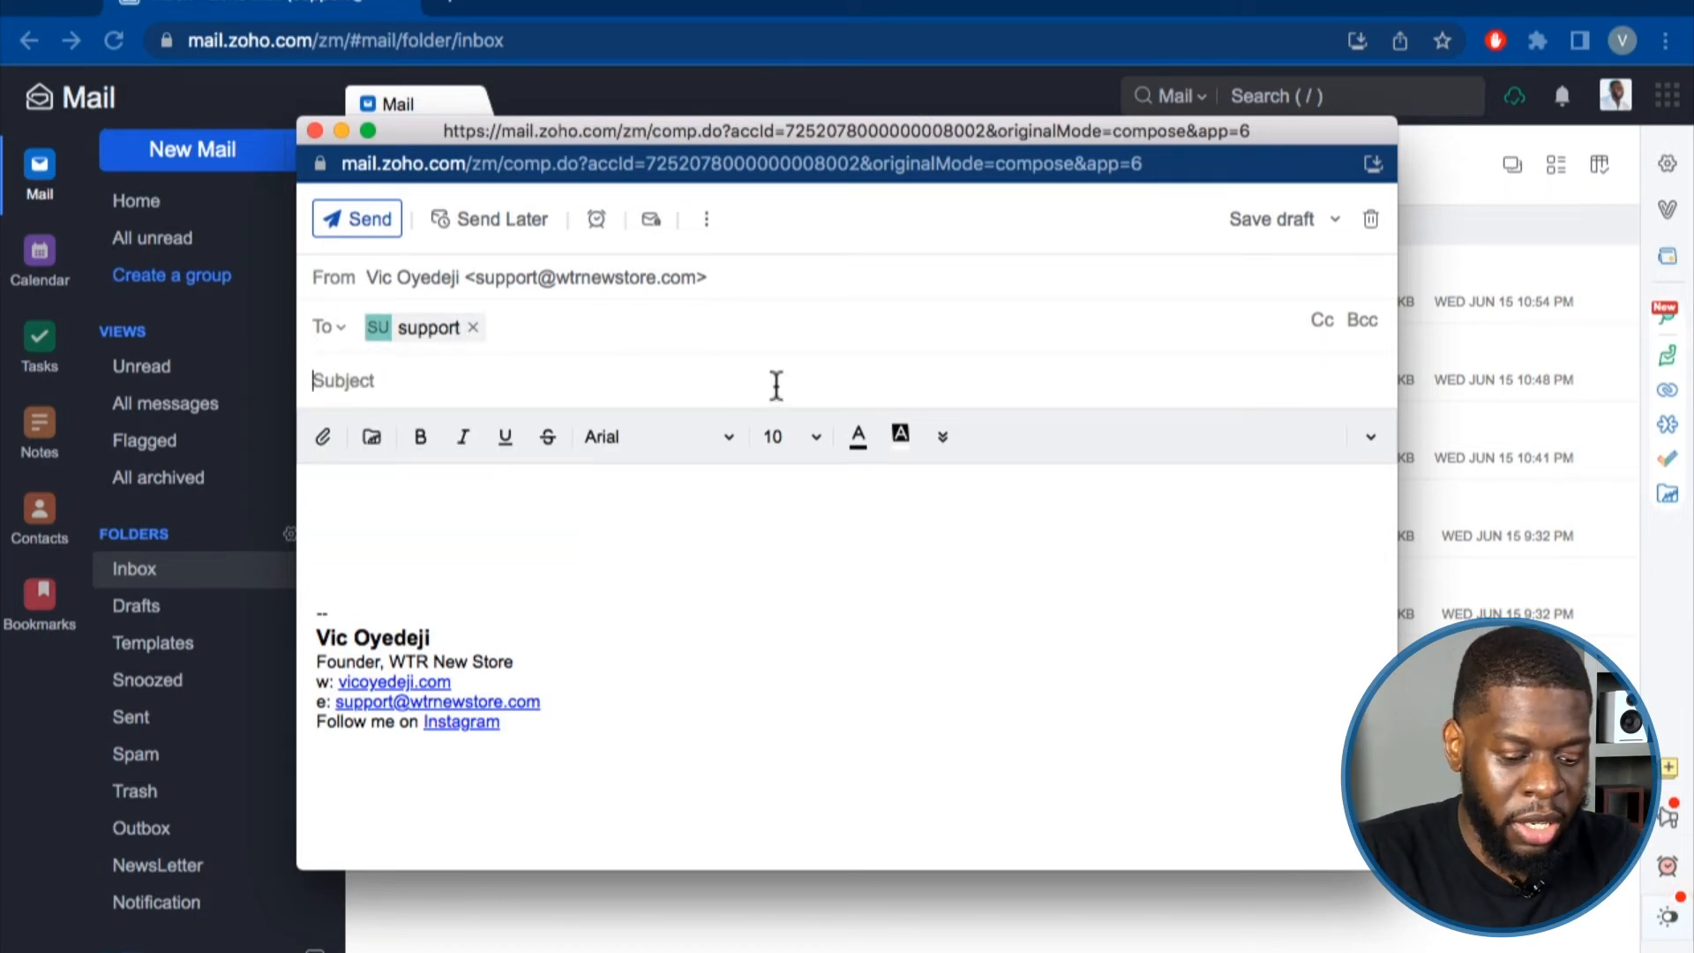
# Add the subject 'Hey this is a test!' and a short body, checking the signature block.
pyautogui.write('Hey this is a test!')
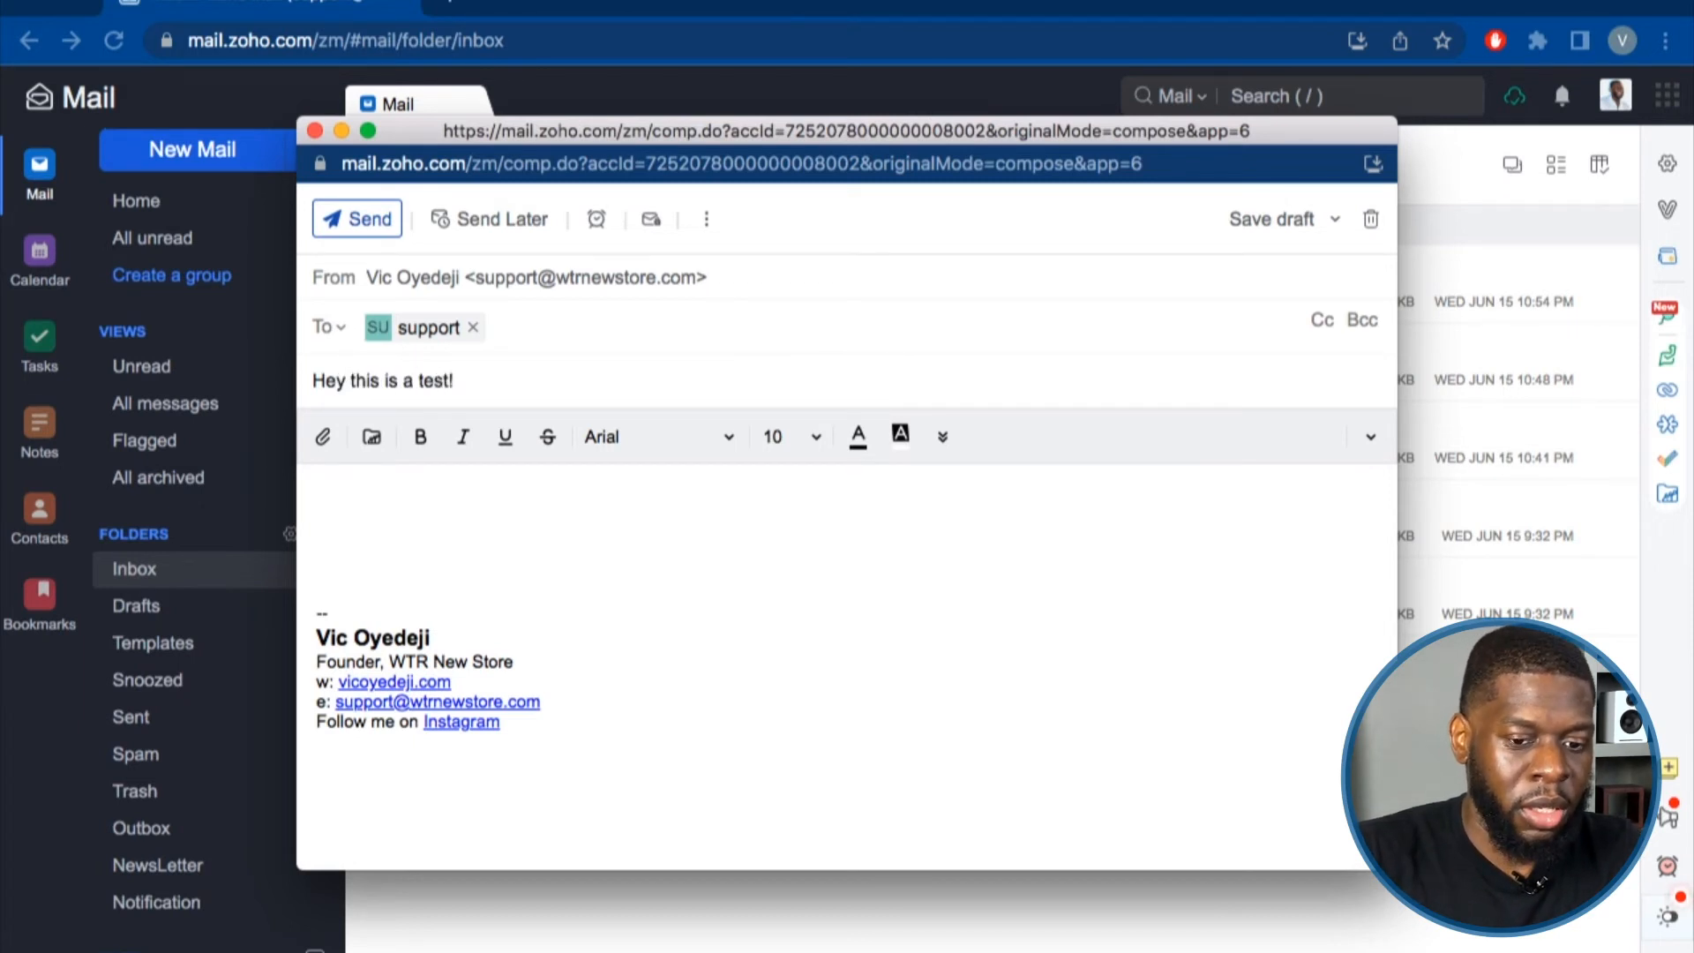
pyautogui.click(649, 487)
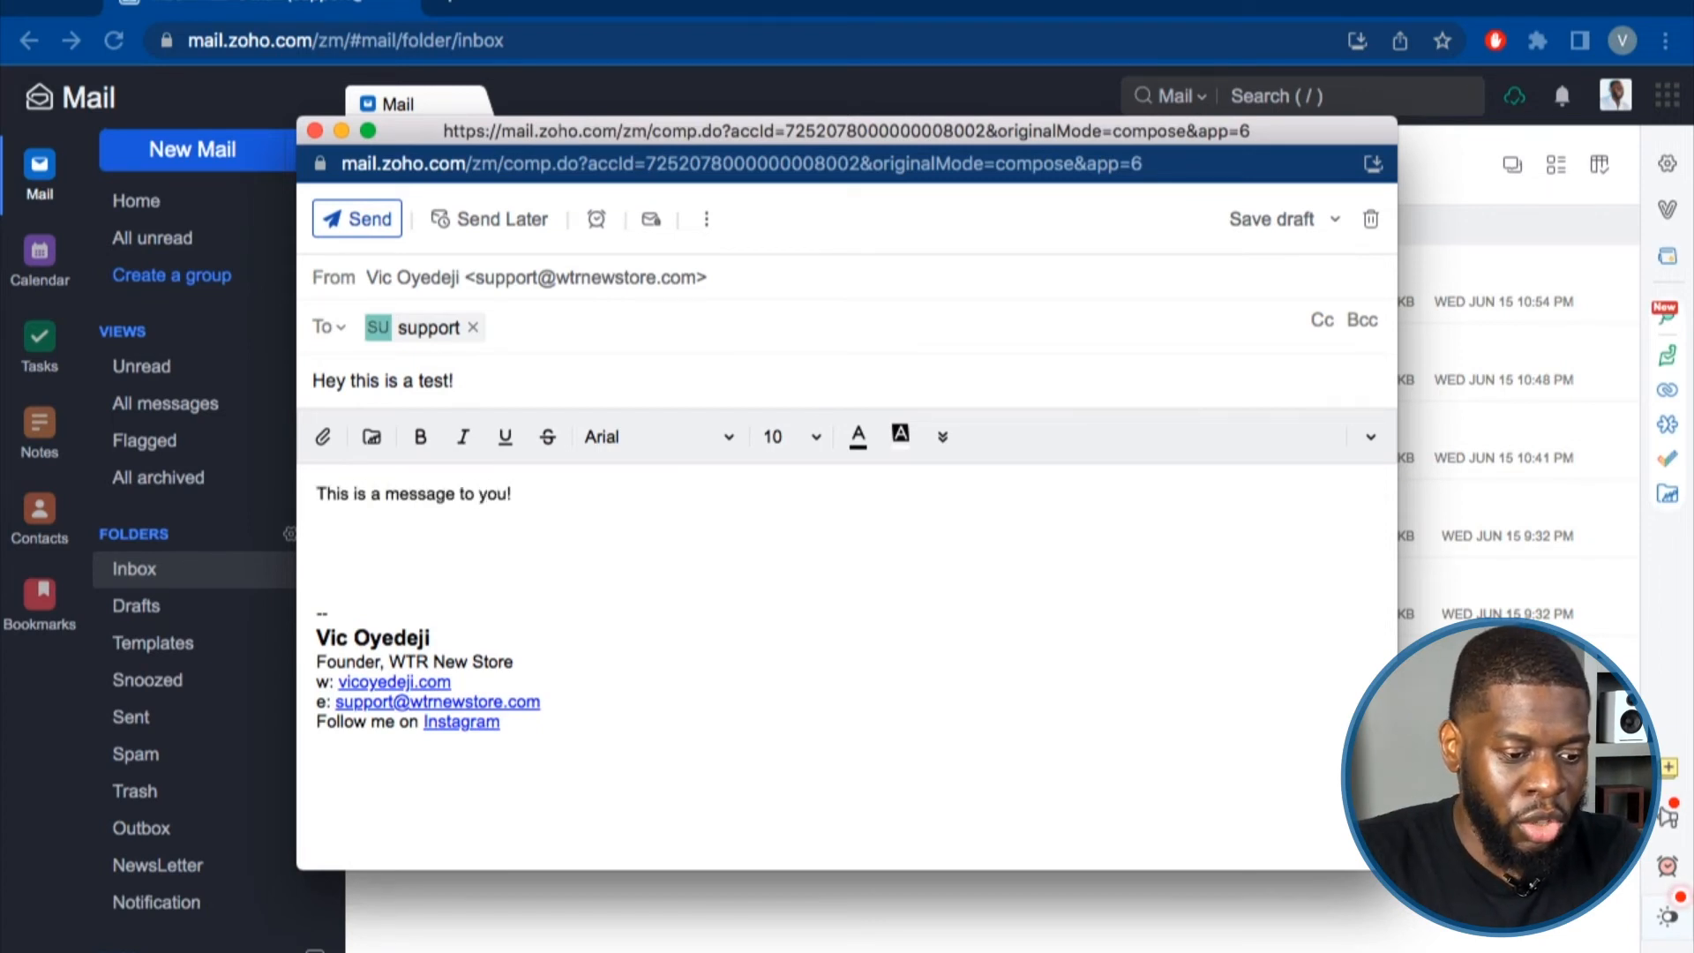
pyautogui.moveTo(552, 756); pyautogui.dragTo(304, 606)
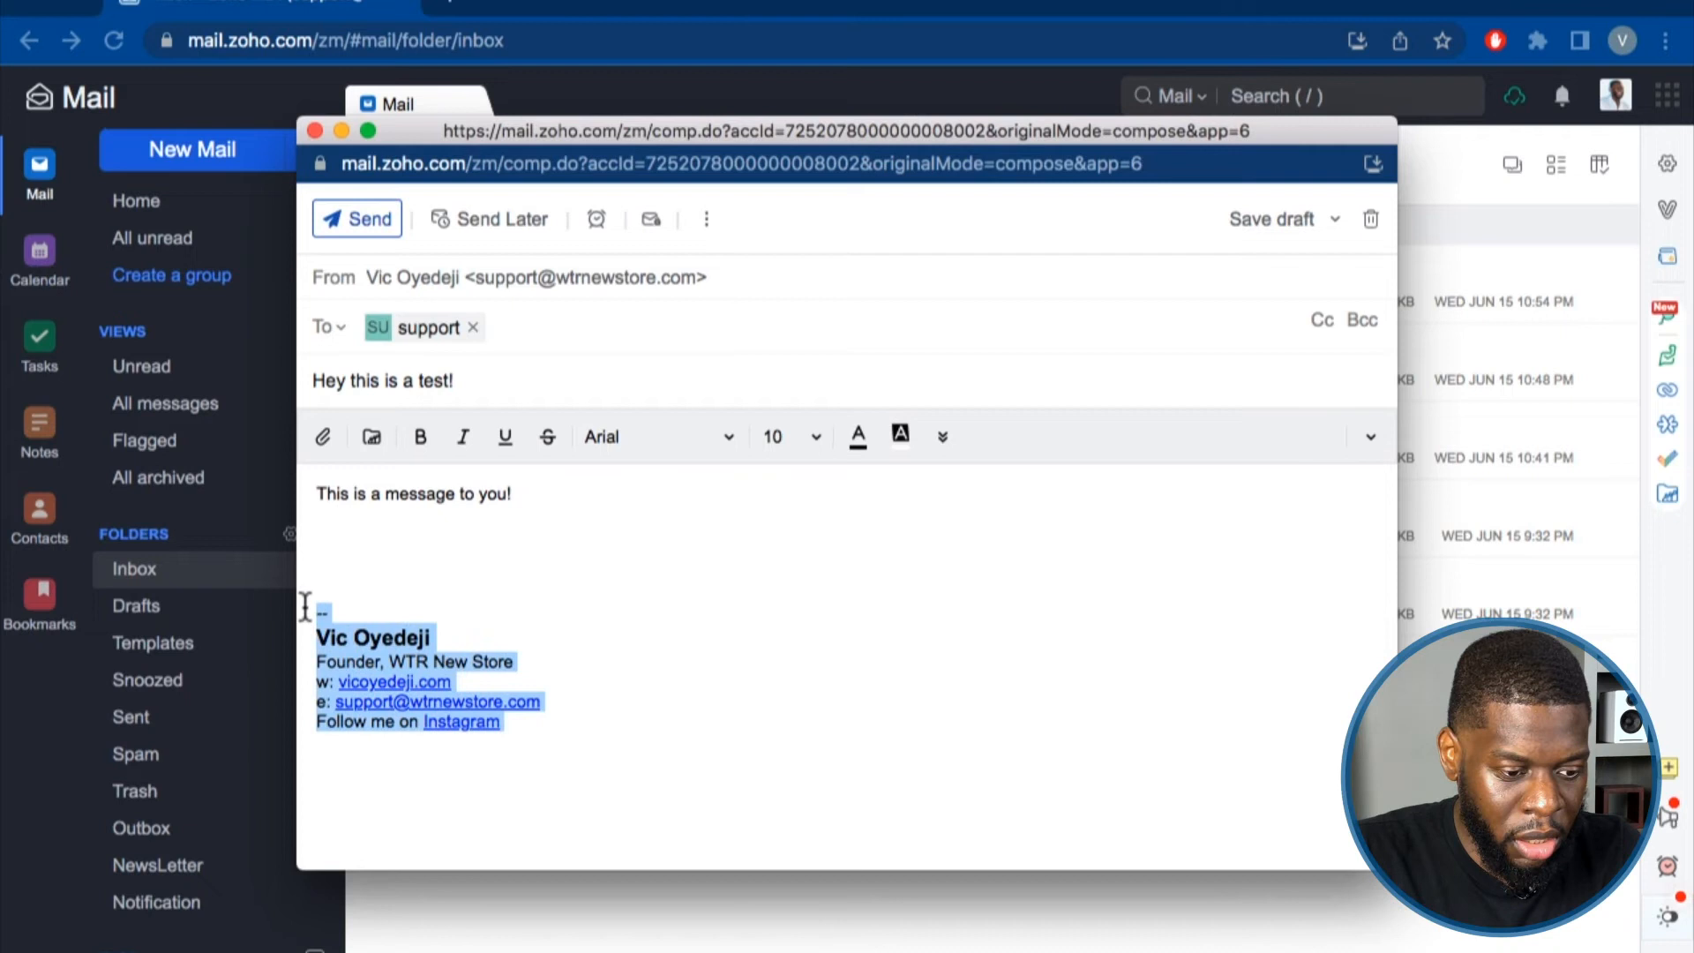
pyautogui.click(435, 611)
pyautogui.click(428, 756)
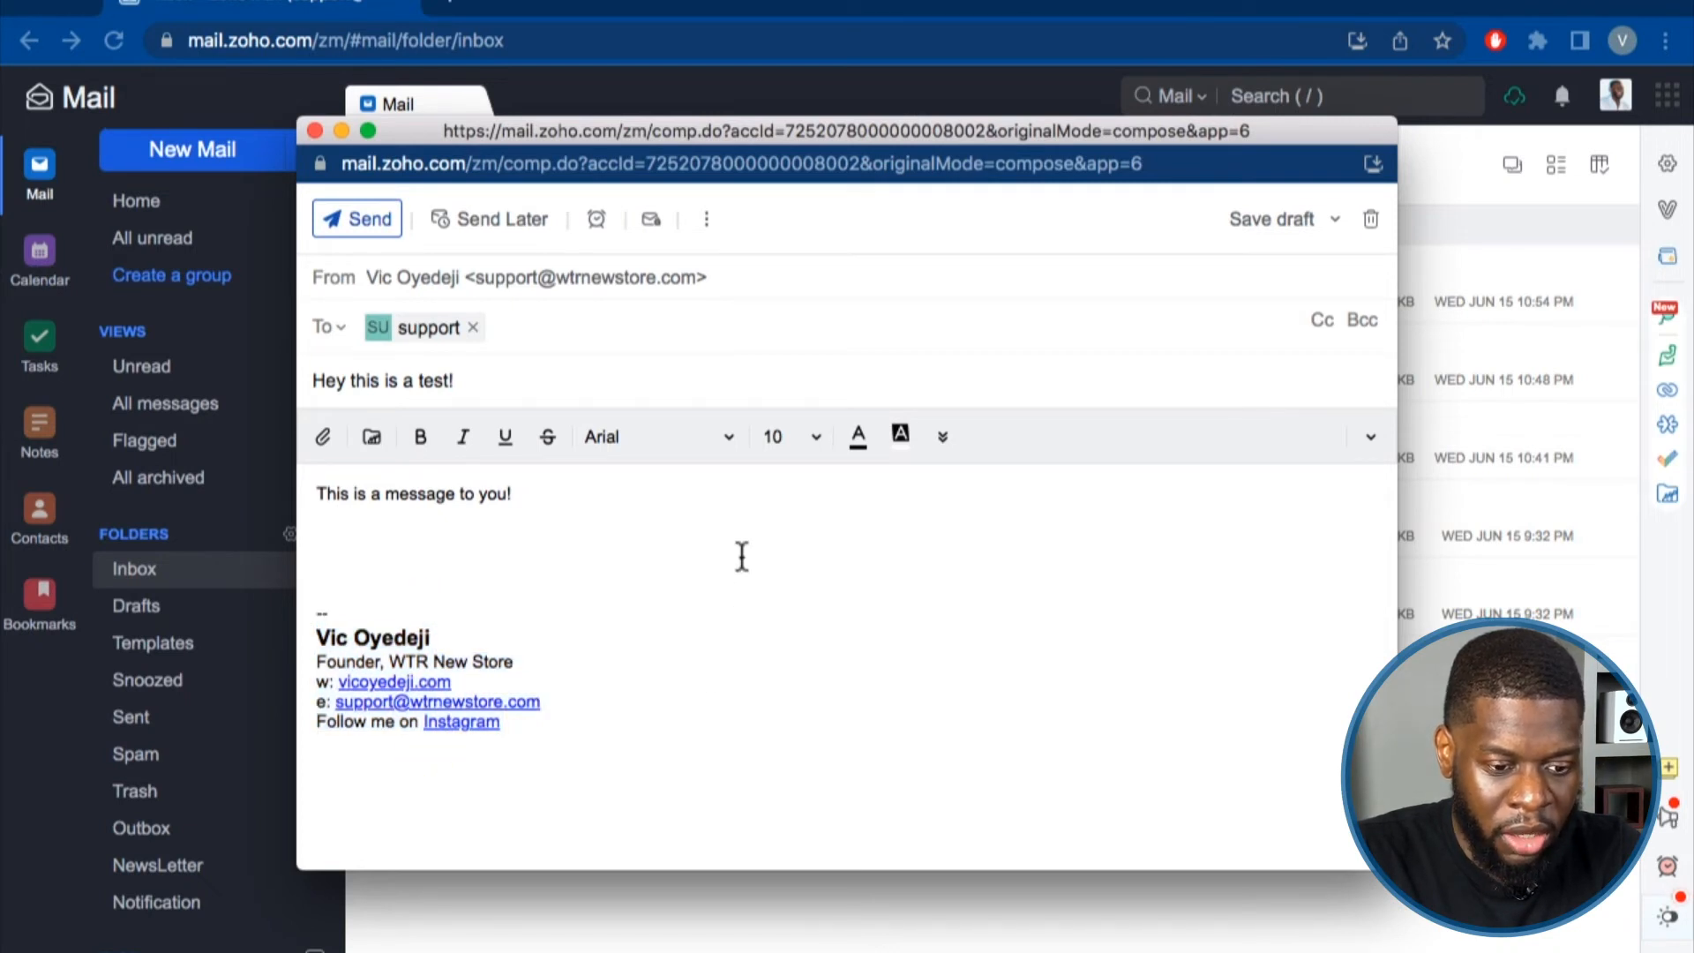
pyautogui.click(1322, 322)
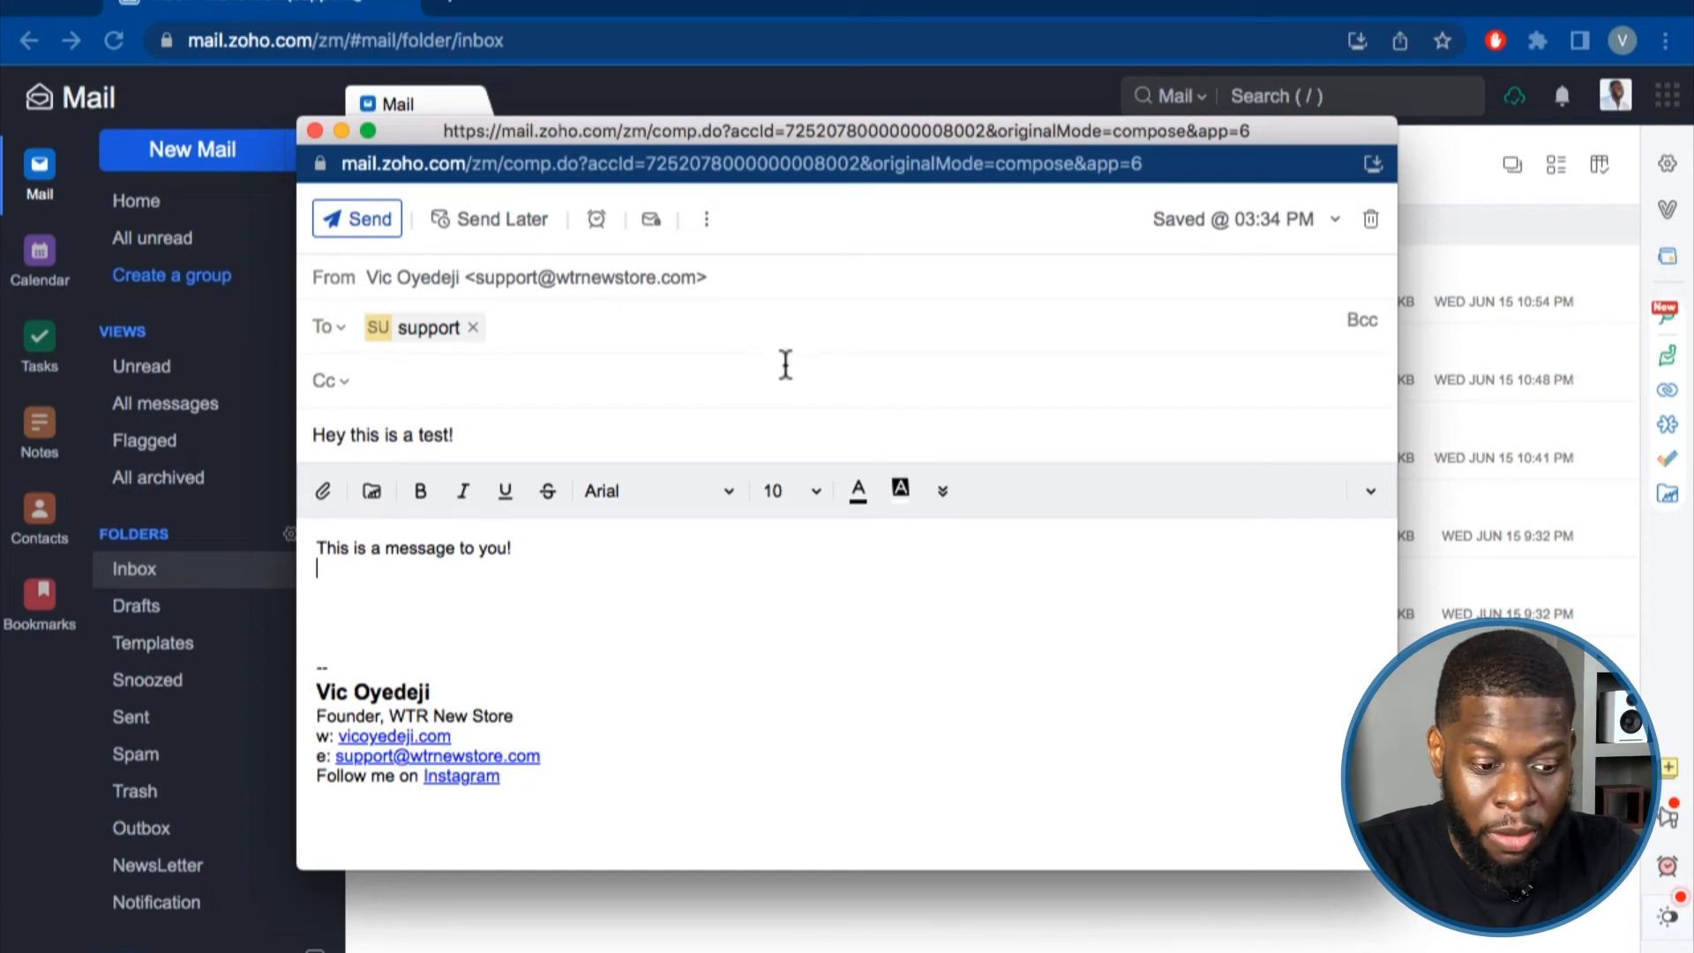
# Send the 'Hey this is a test!' email, reopening it from Drafts after a cancelled first attempt.
pyautogui.click(369, 240)
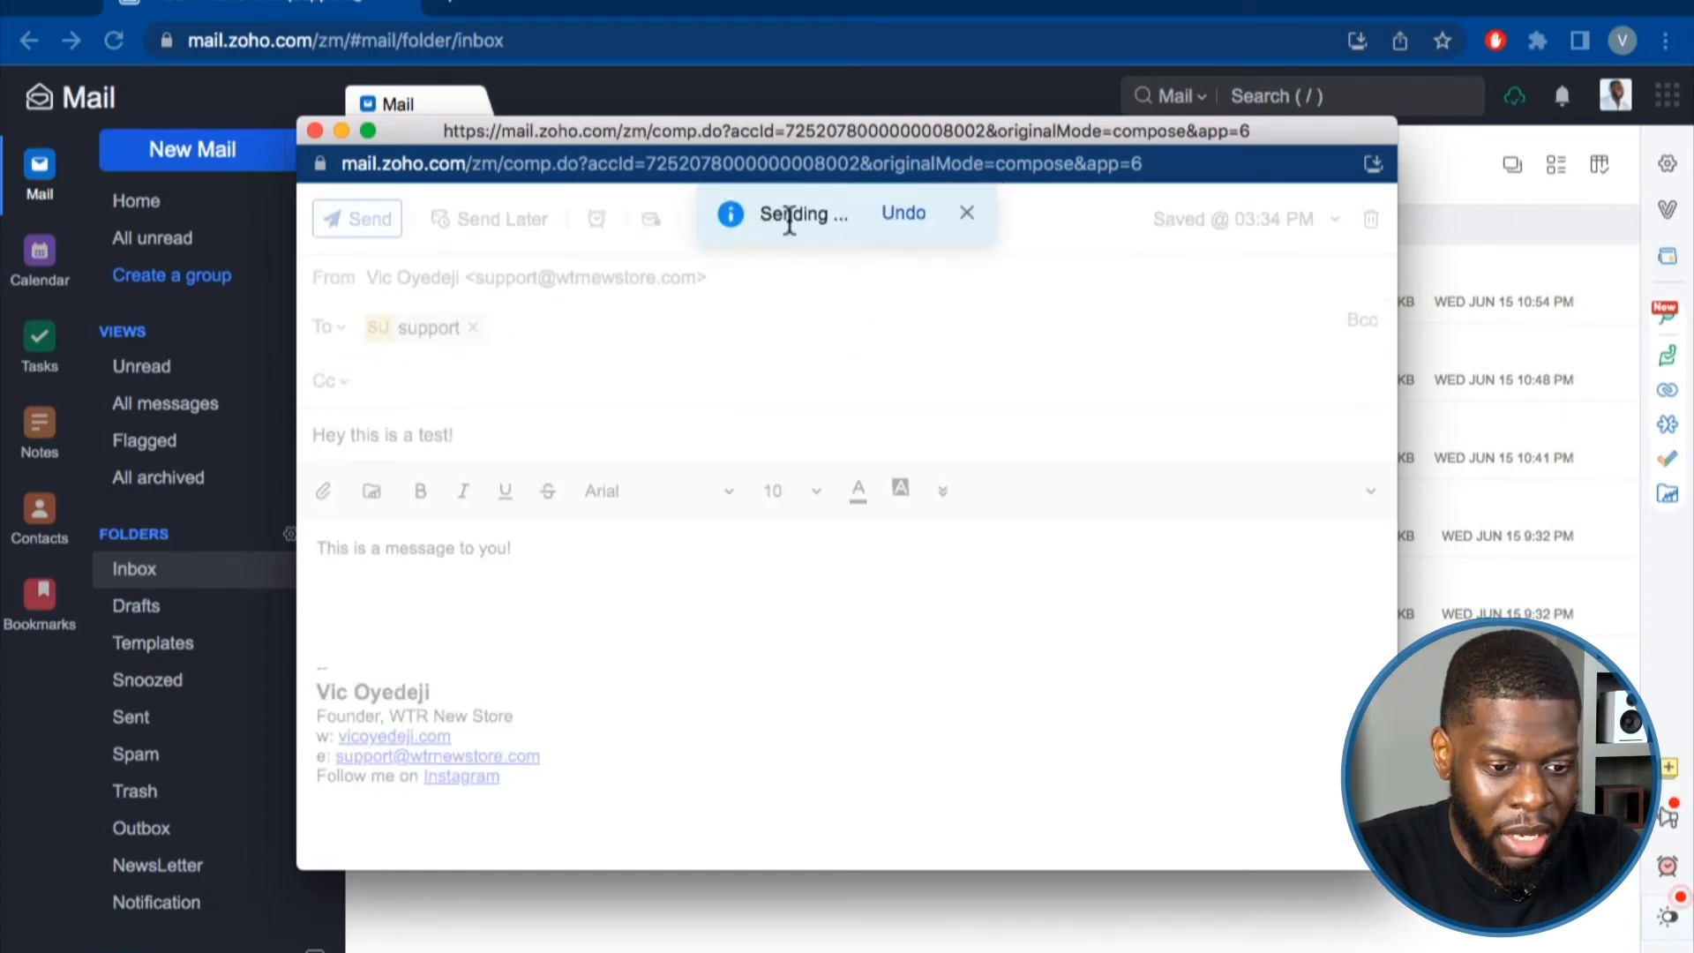
pyautogui.click(901, 214)
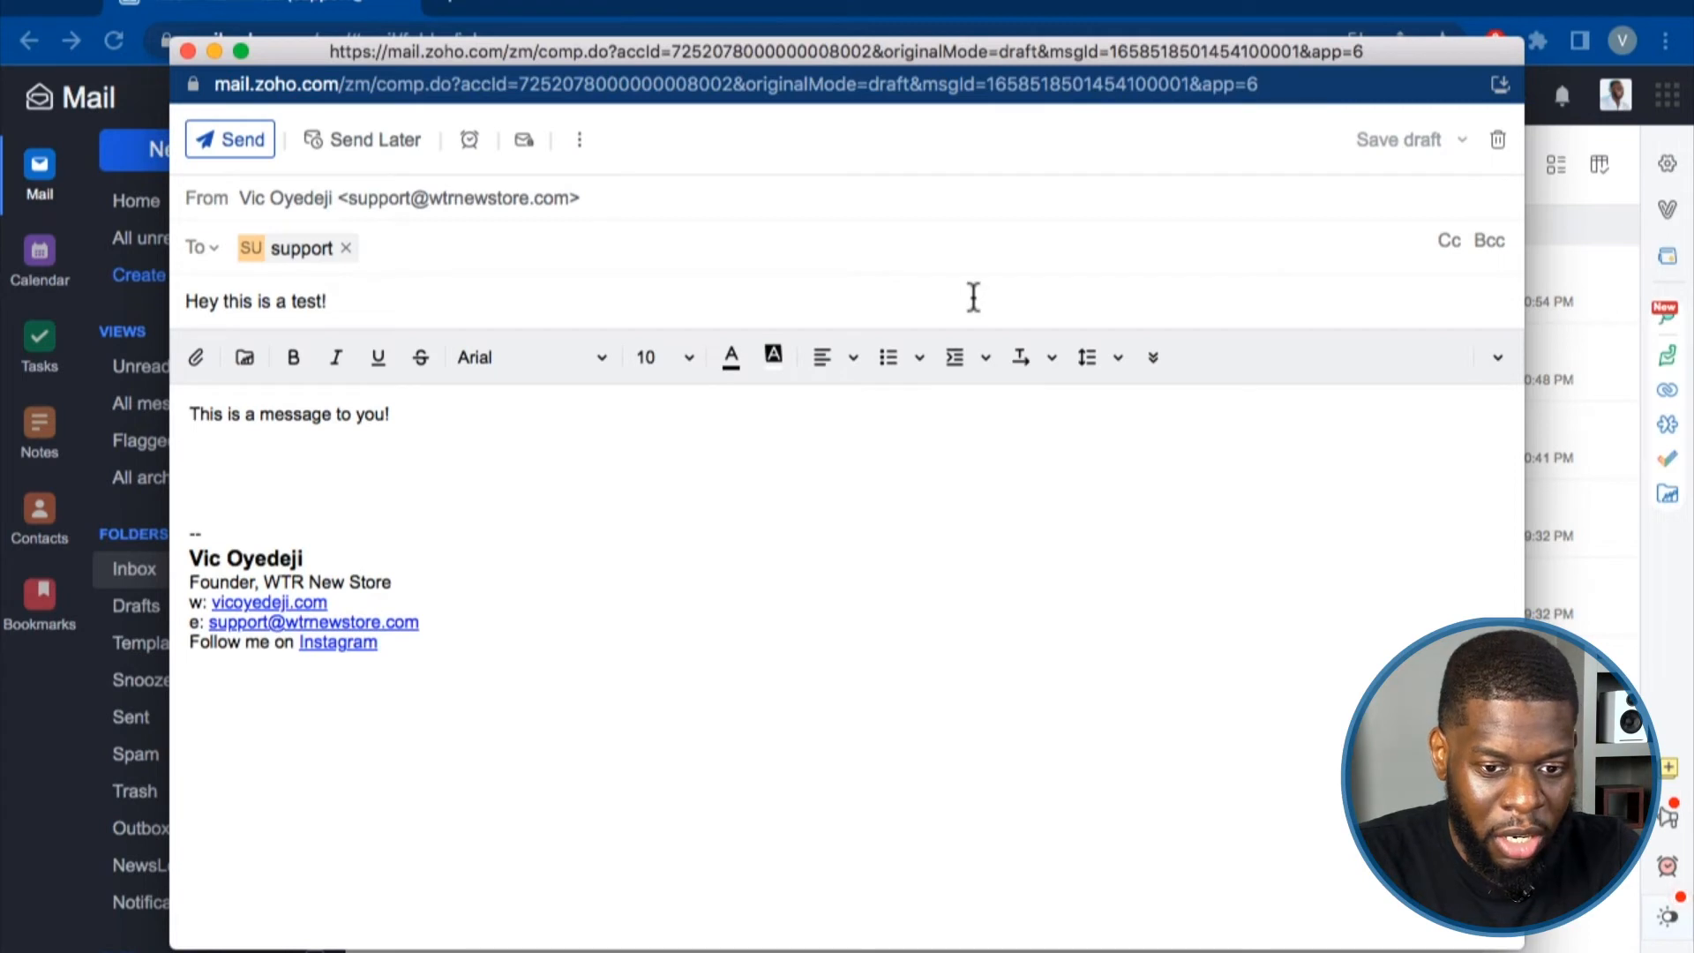
pyautogui.click(187, 52)
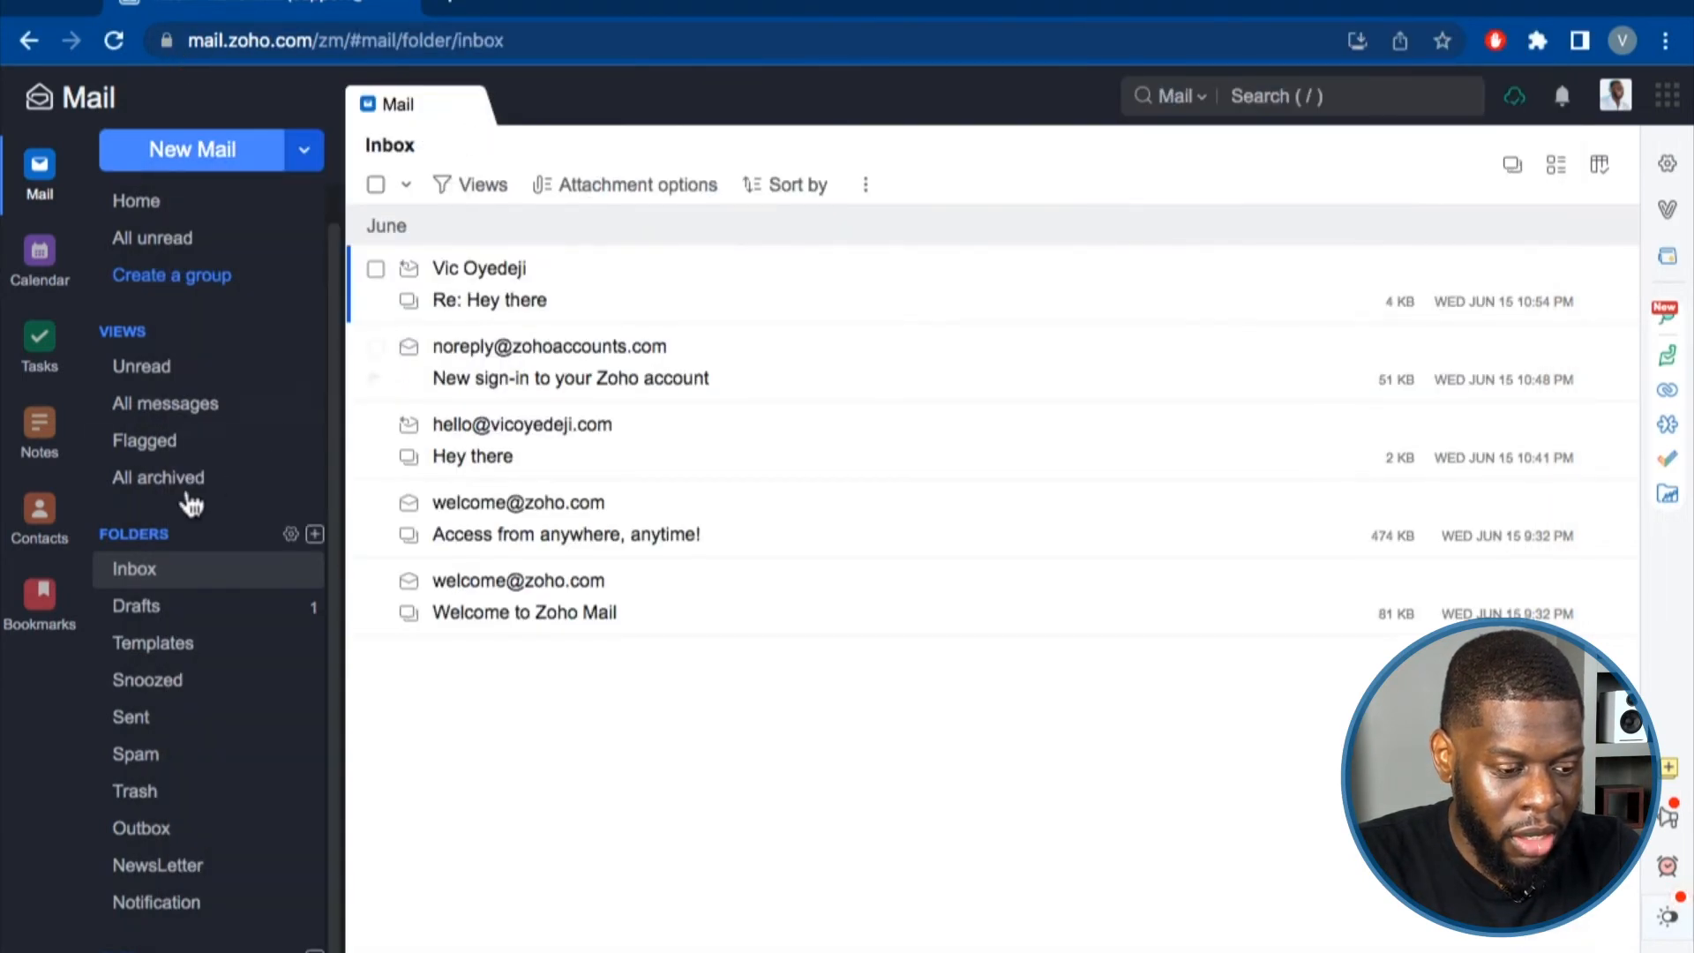
pyautogui.click(146, 606)
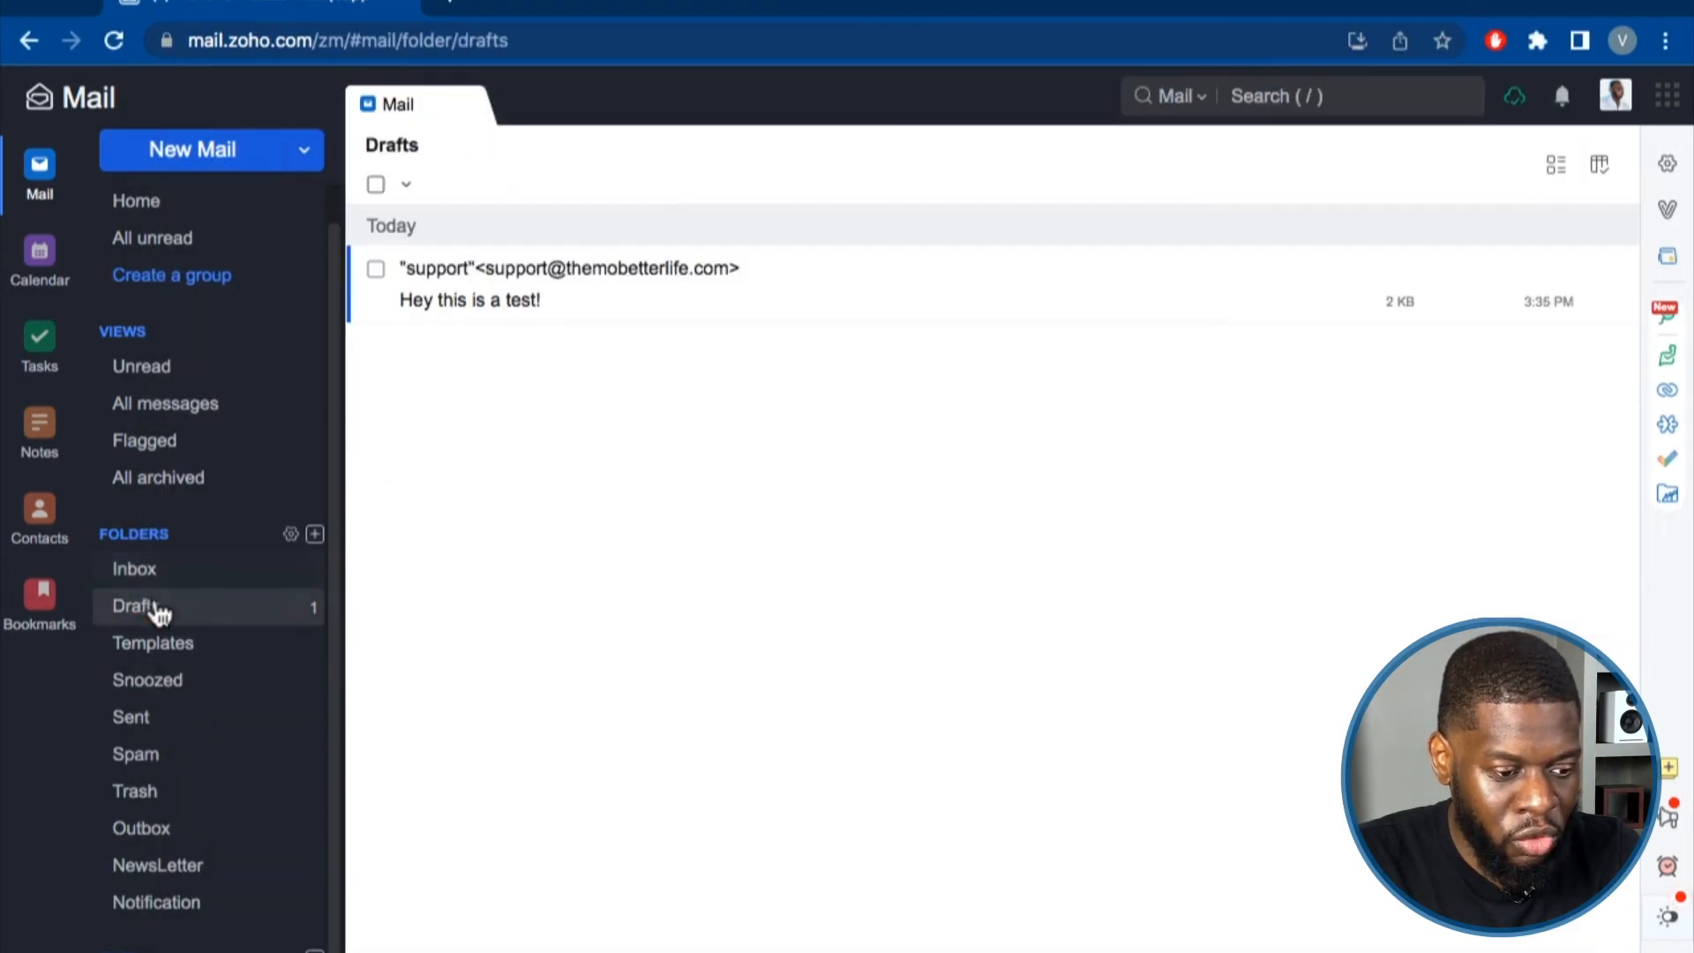
pyautogui.click(595, 298)
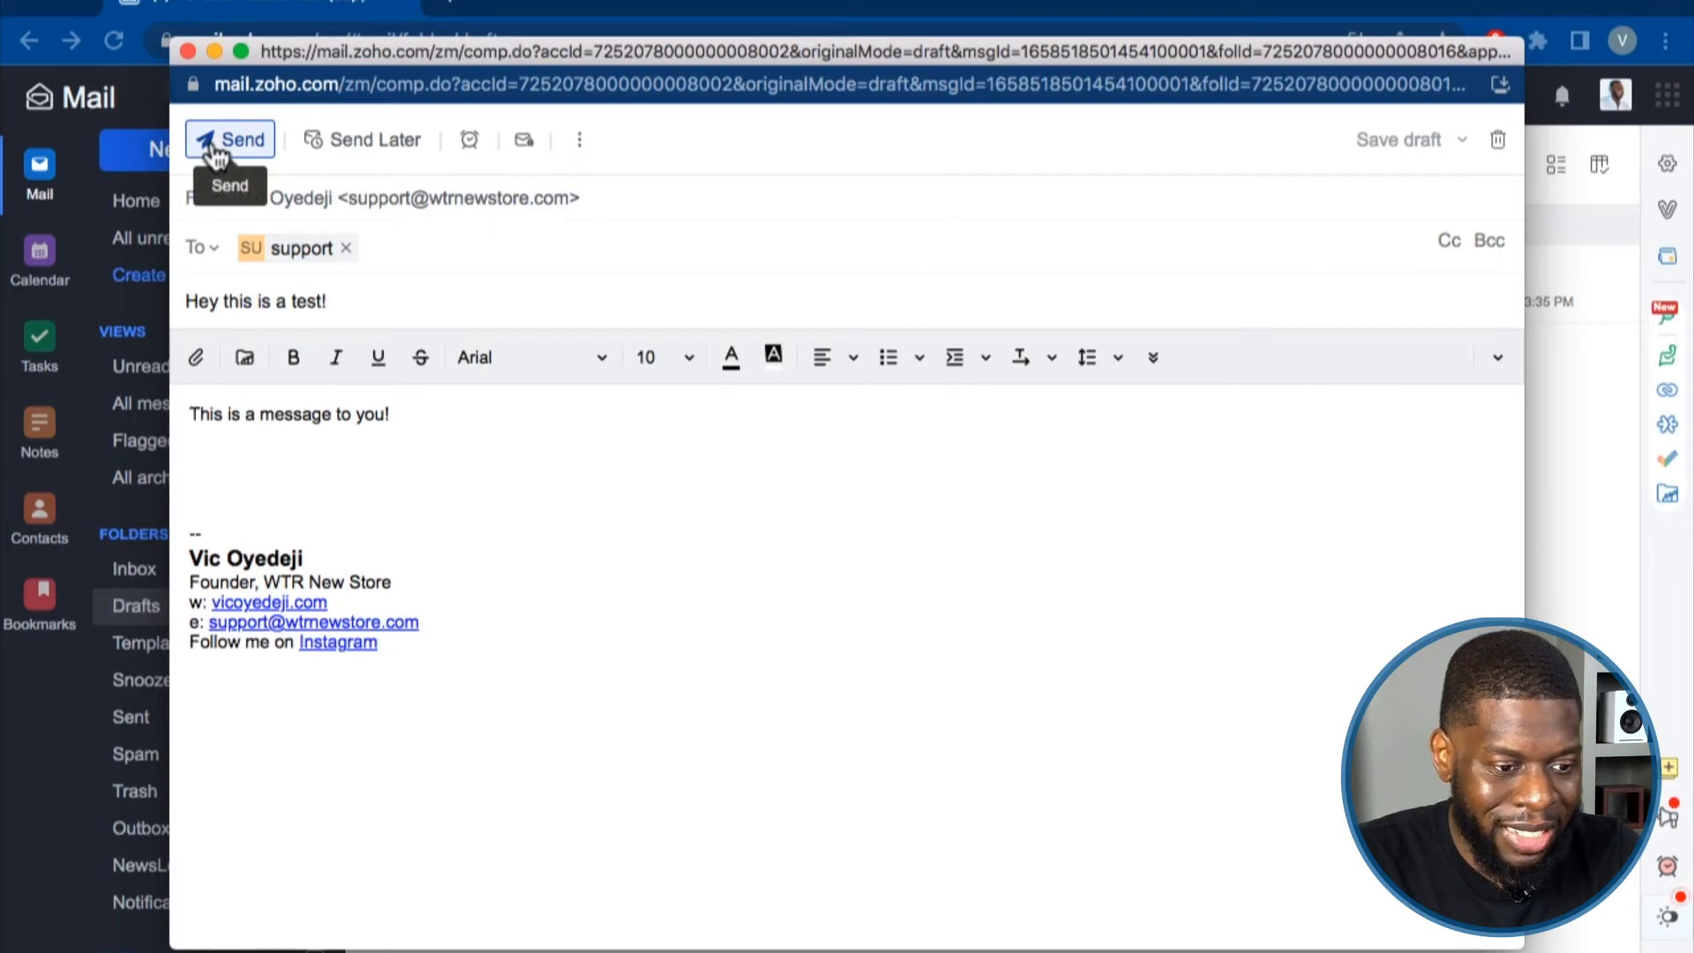
pyautogui.click(215, 145)
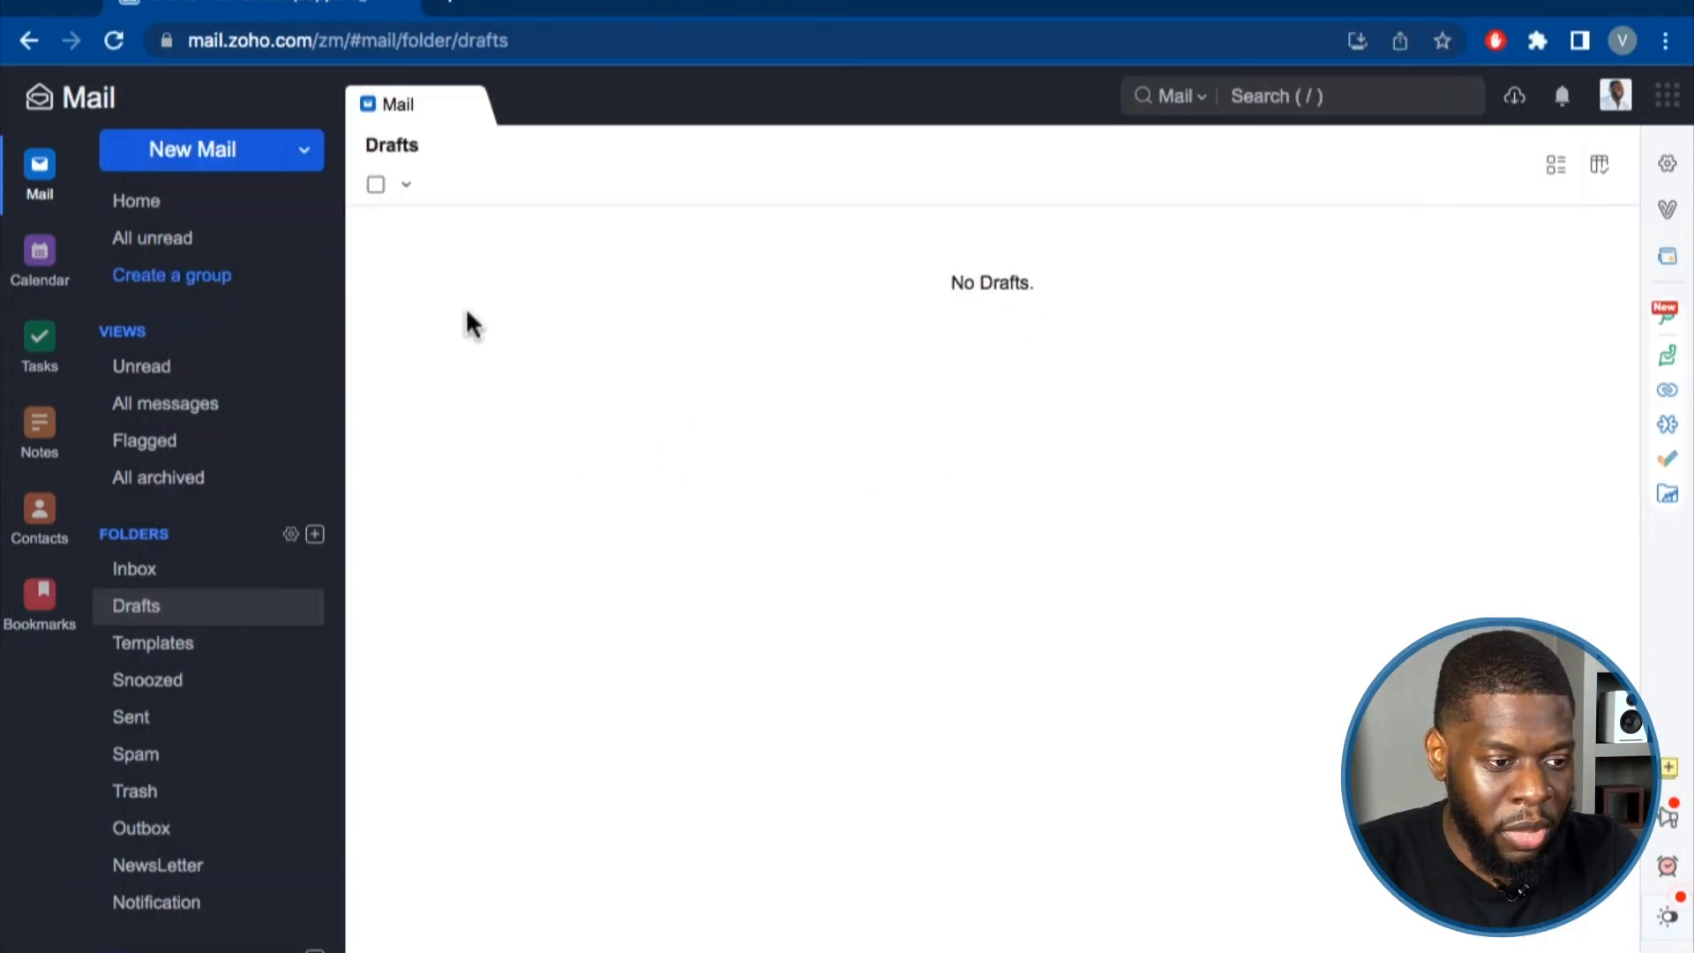
# Open the sent 'Hey this is a test!' message from the Sent folder to check its signature.
pyautogui.click(141, 578)
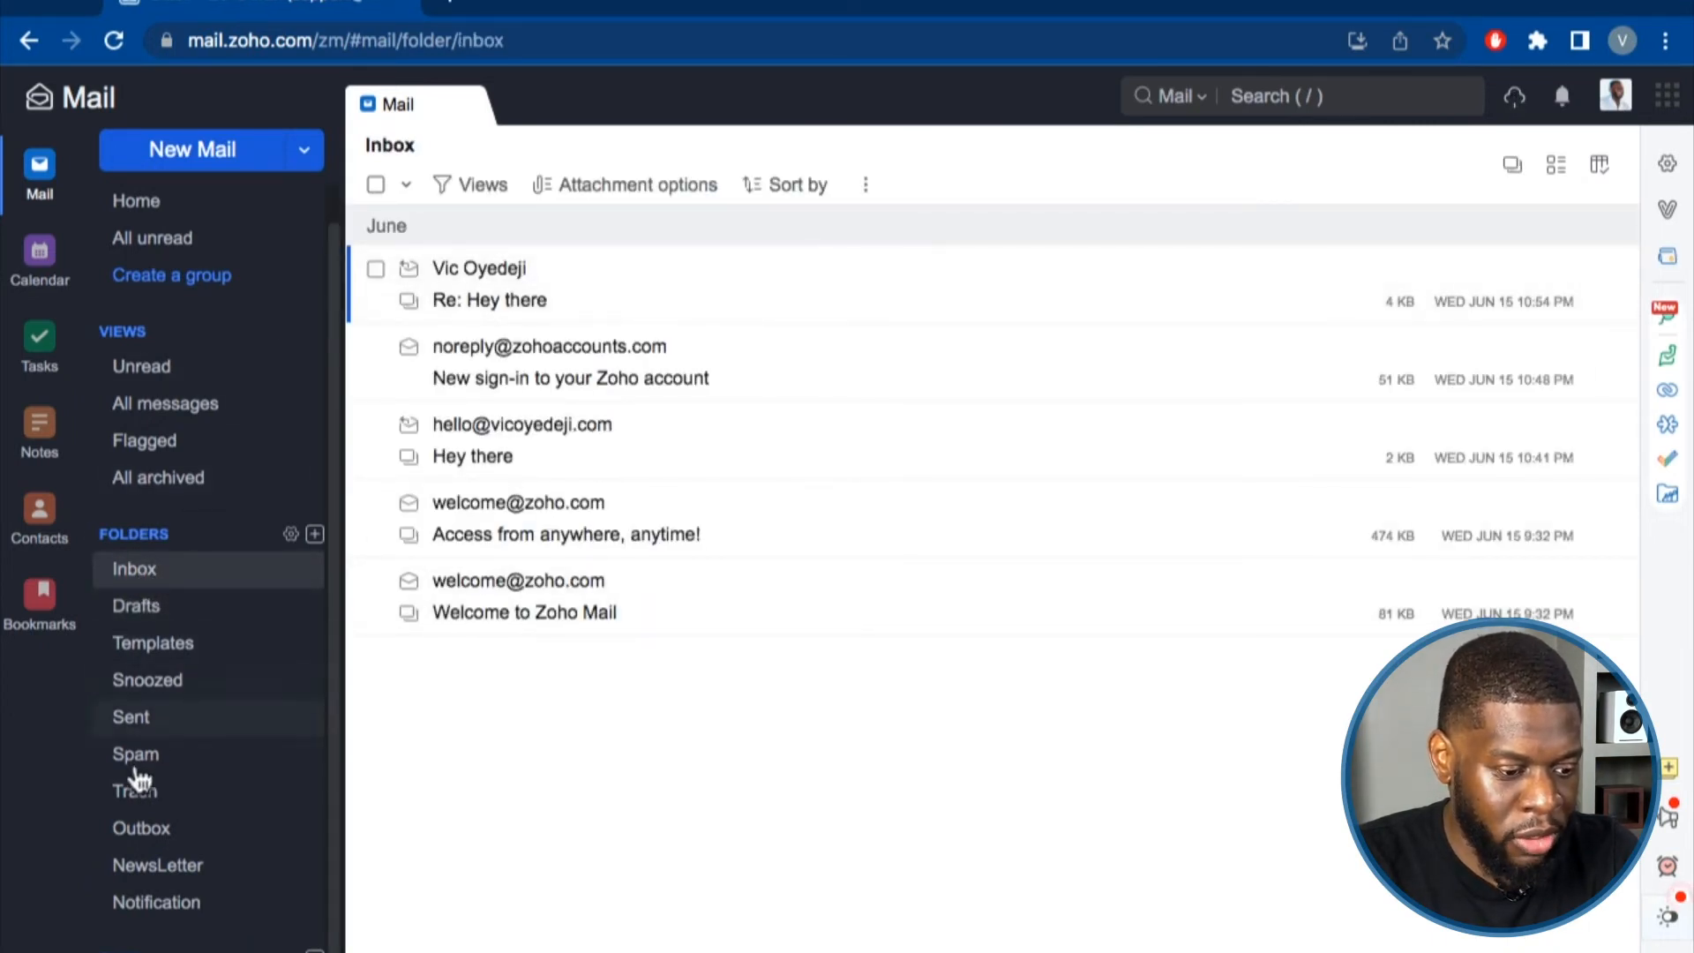
pyautogui.click(132, 716)
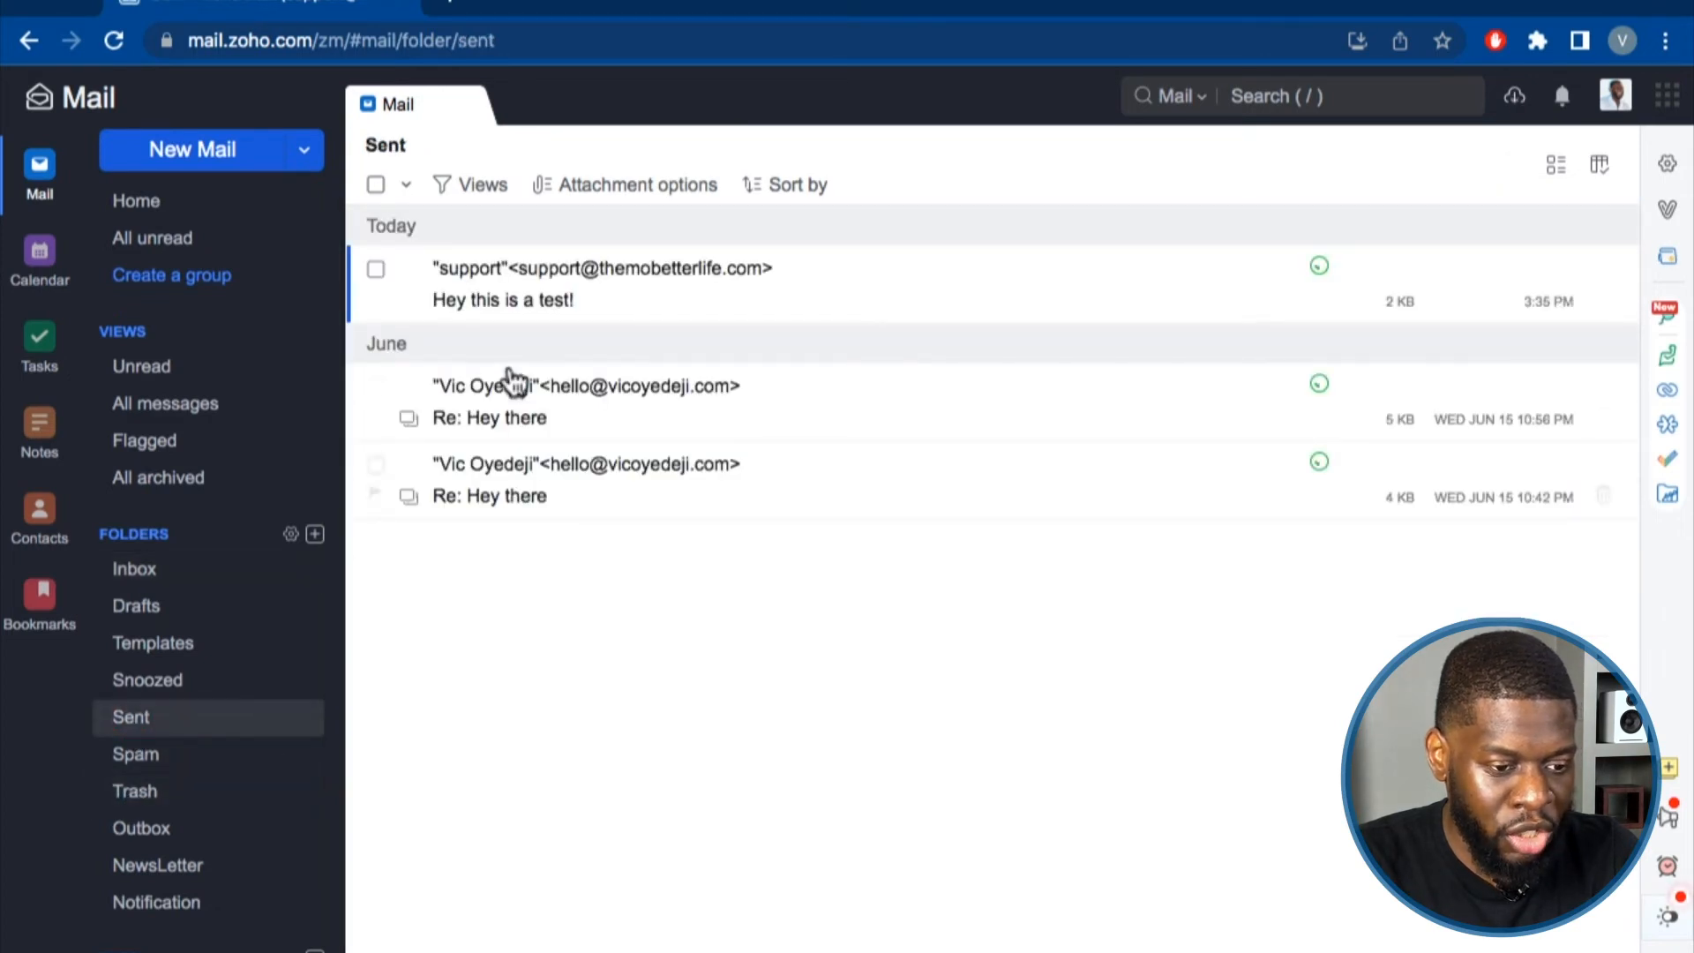
pyautogui.click(766, 294)
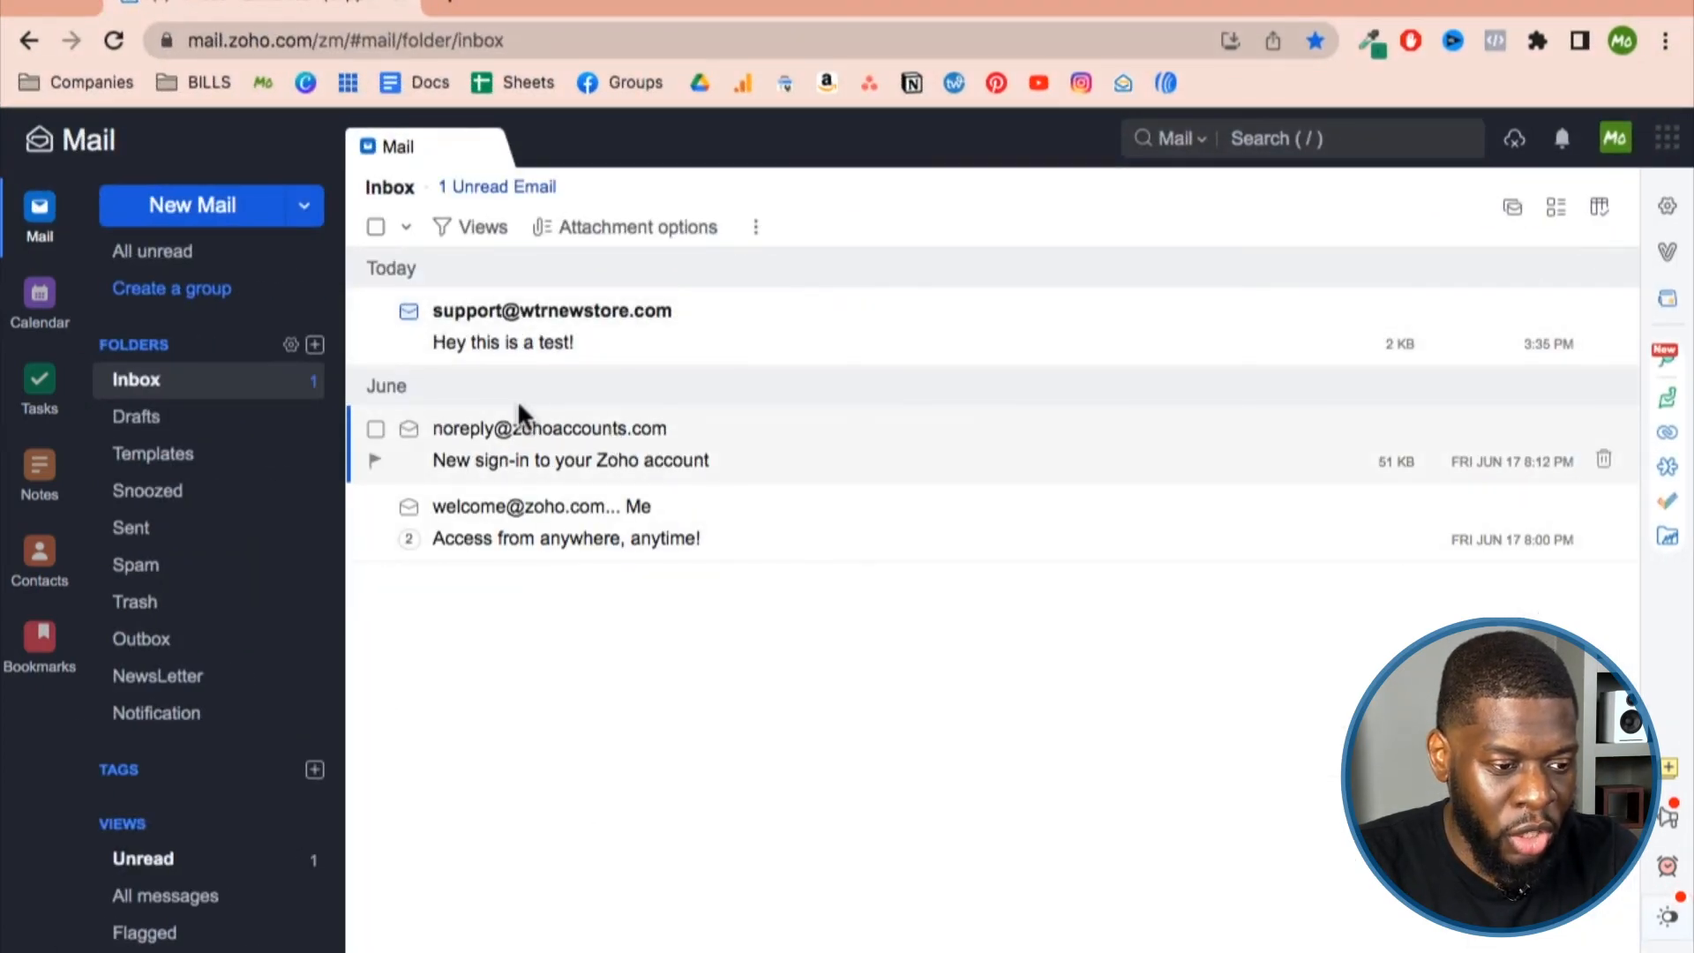
# Check the account's e-mail address in the profile panel.
pyautogui.click(1620, 139)
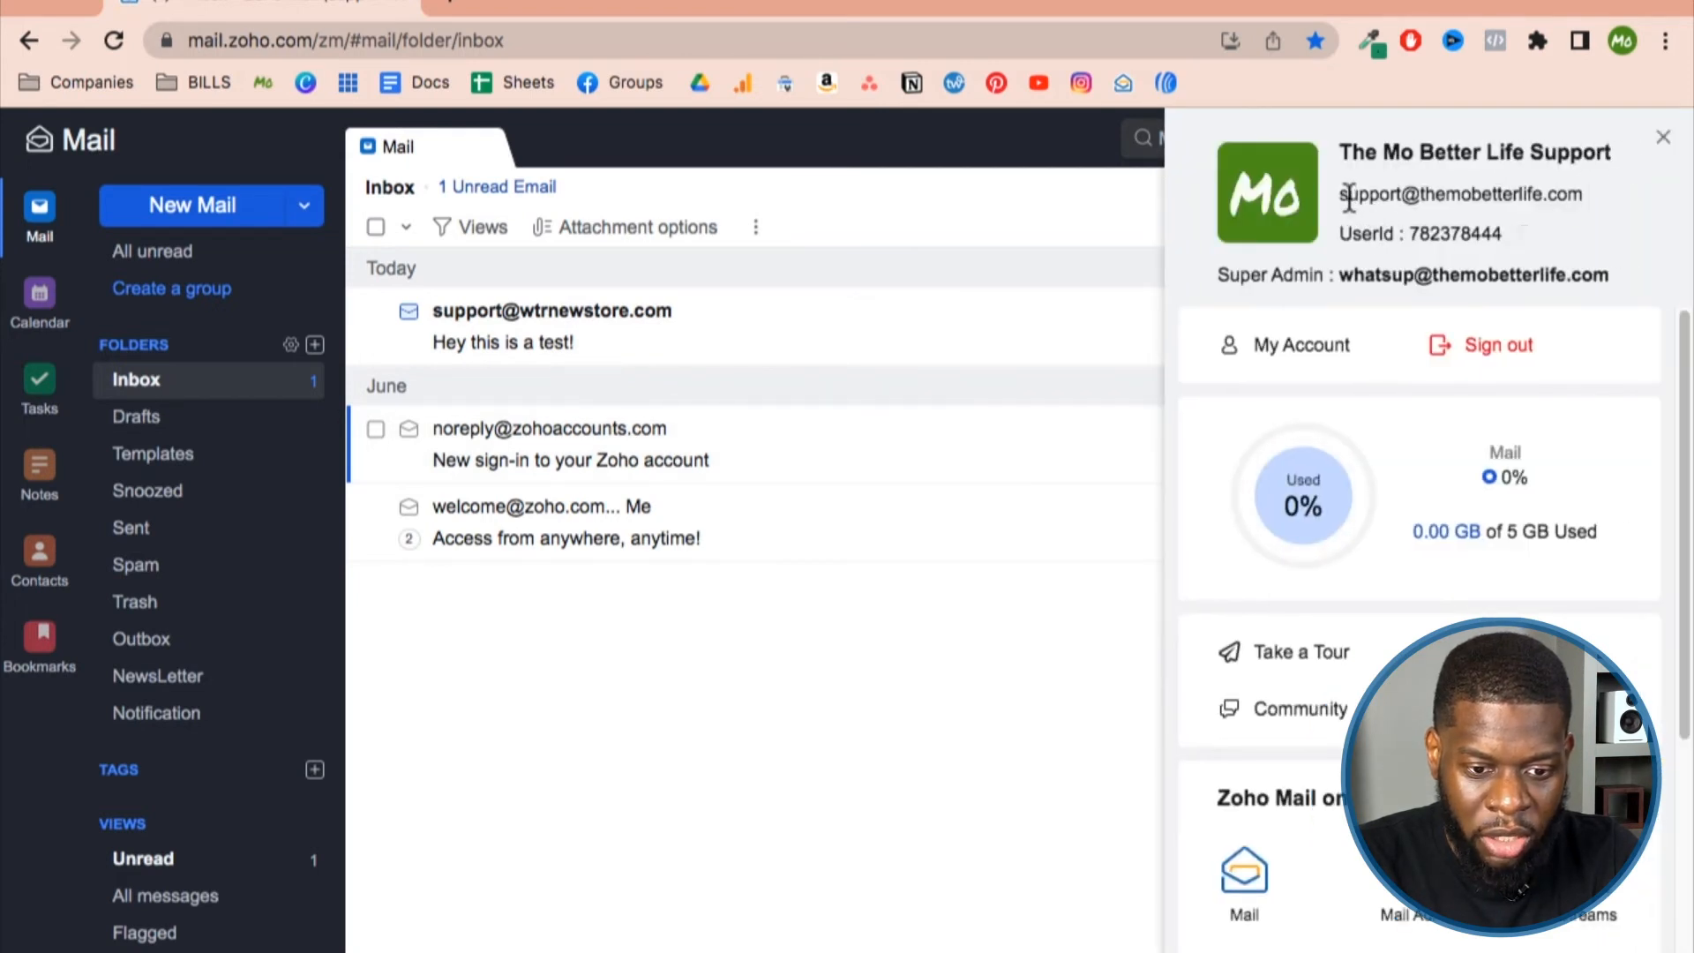
pyautogui.moveTo(1348, 194); pyautogui.dragTo(1575, 193)
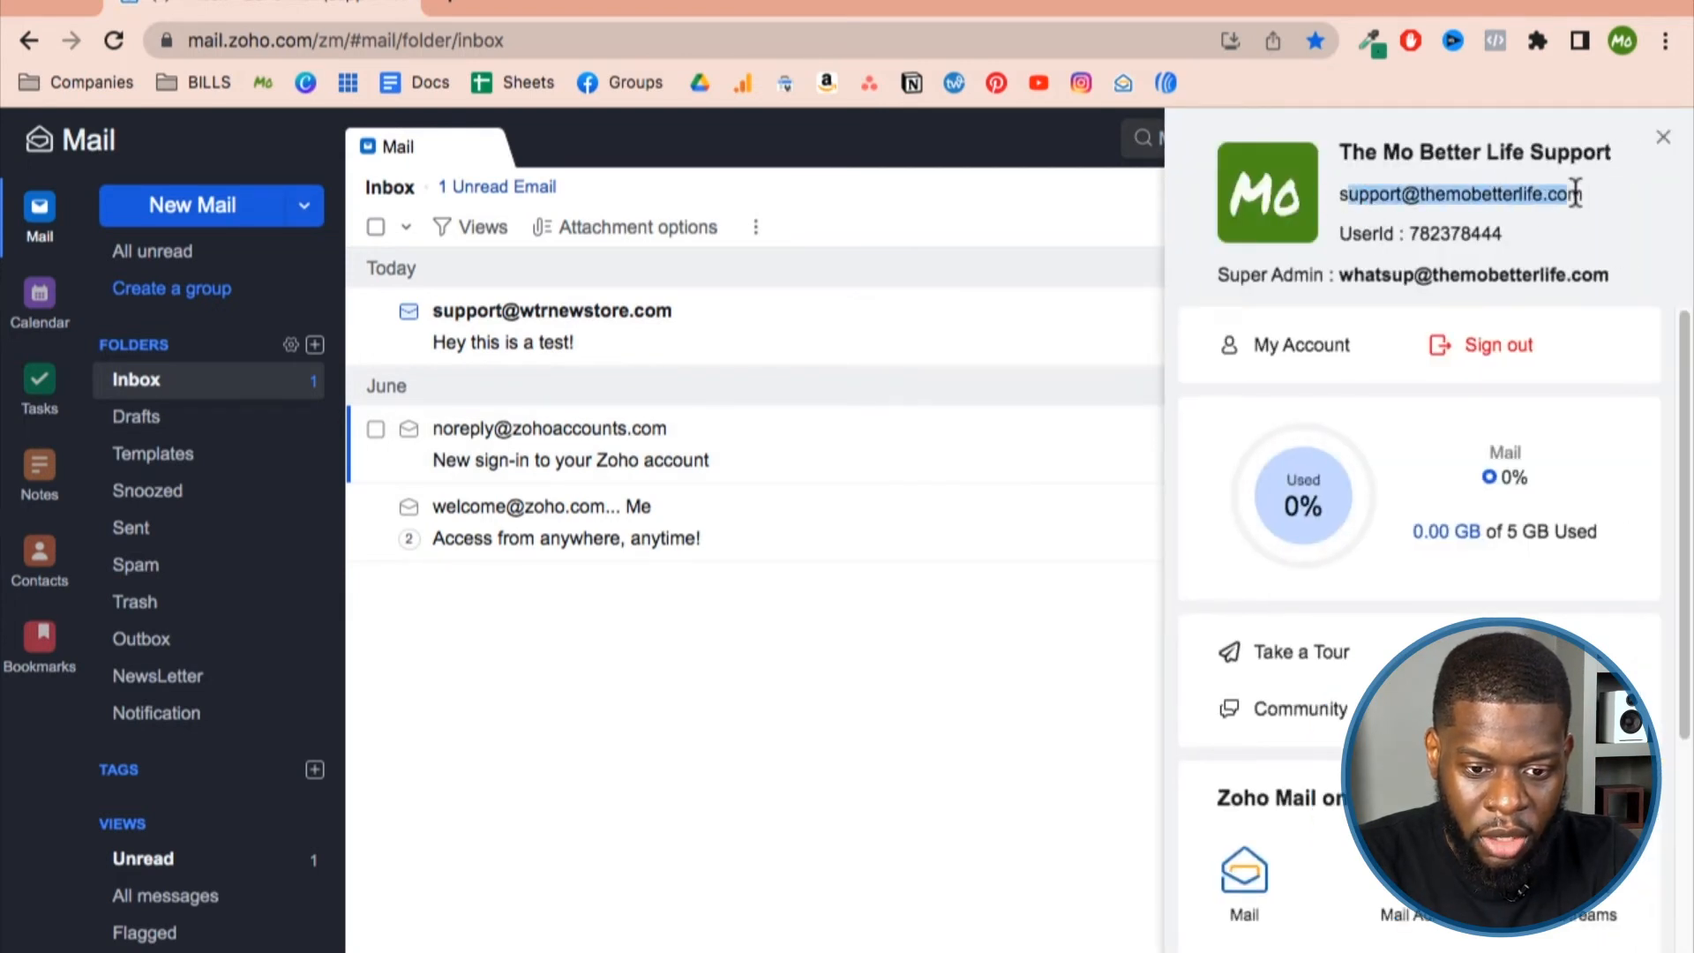
pyautogui.click(1663, 137)
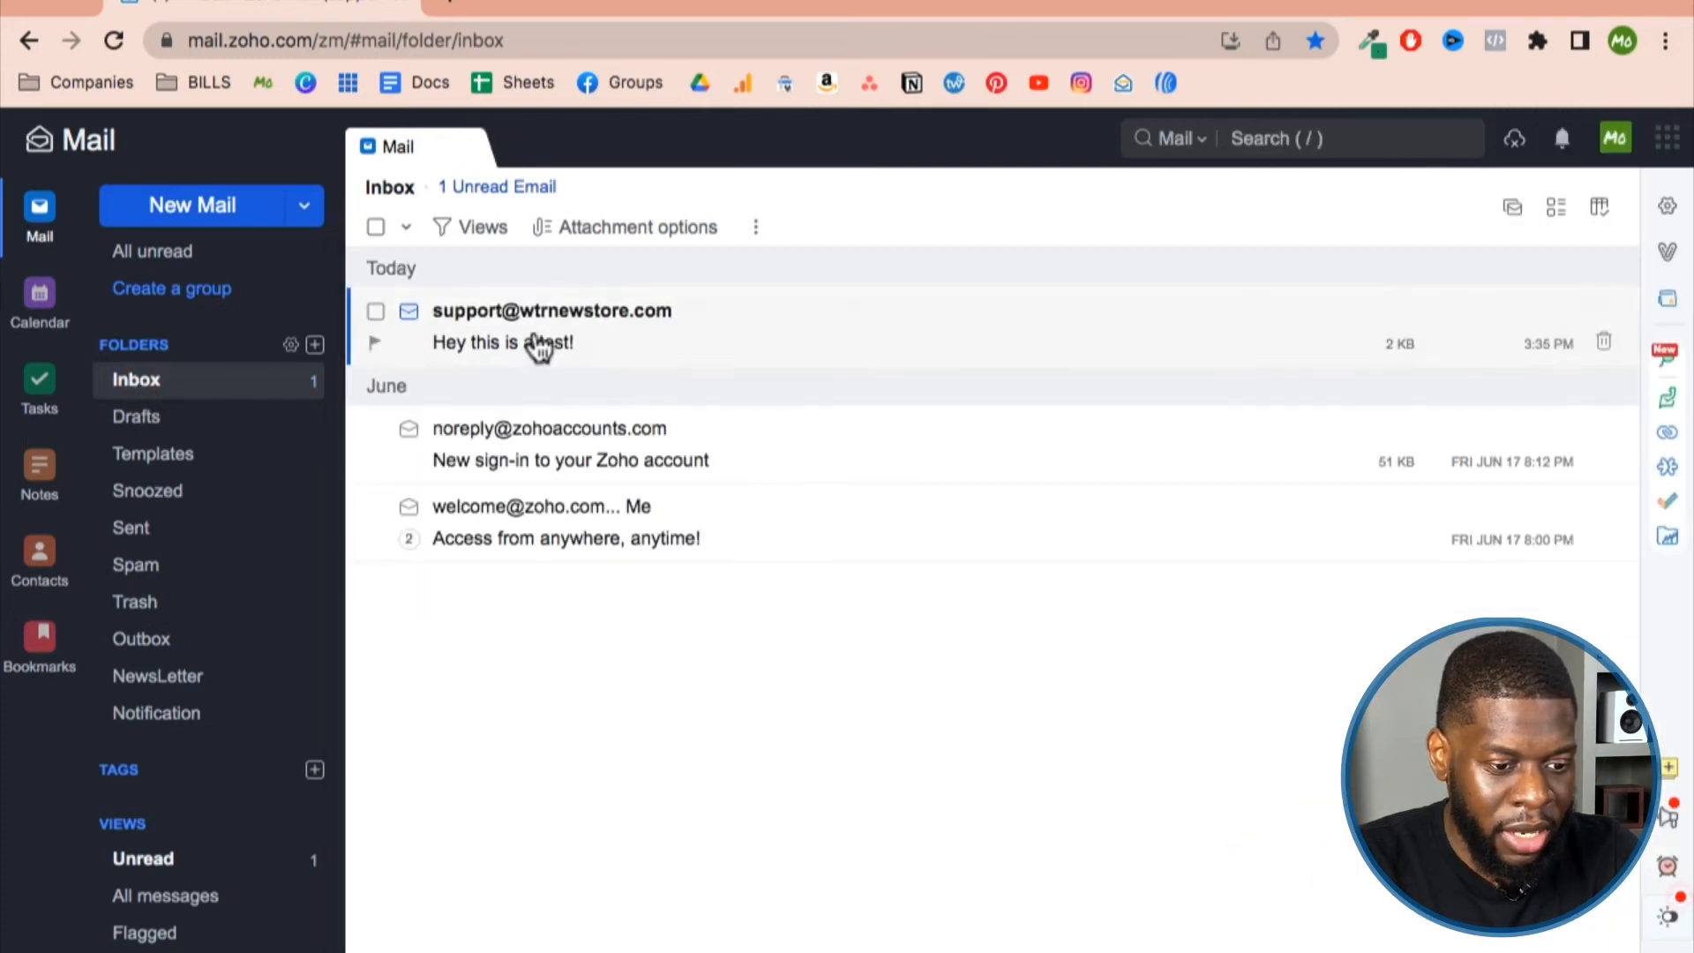
# Open the received test message, then go to Settings > Compose.
pyautogui.click(635, 344)
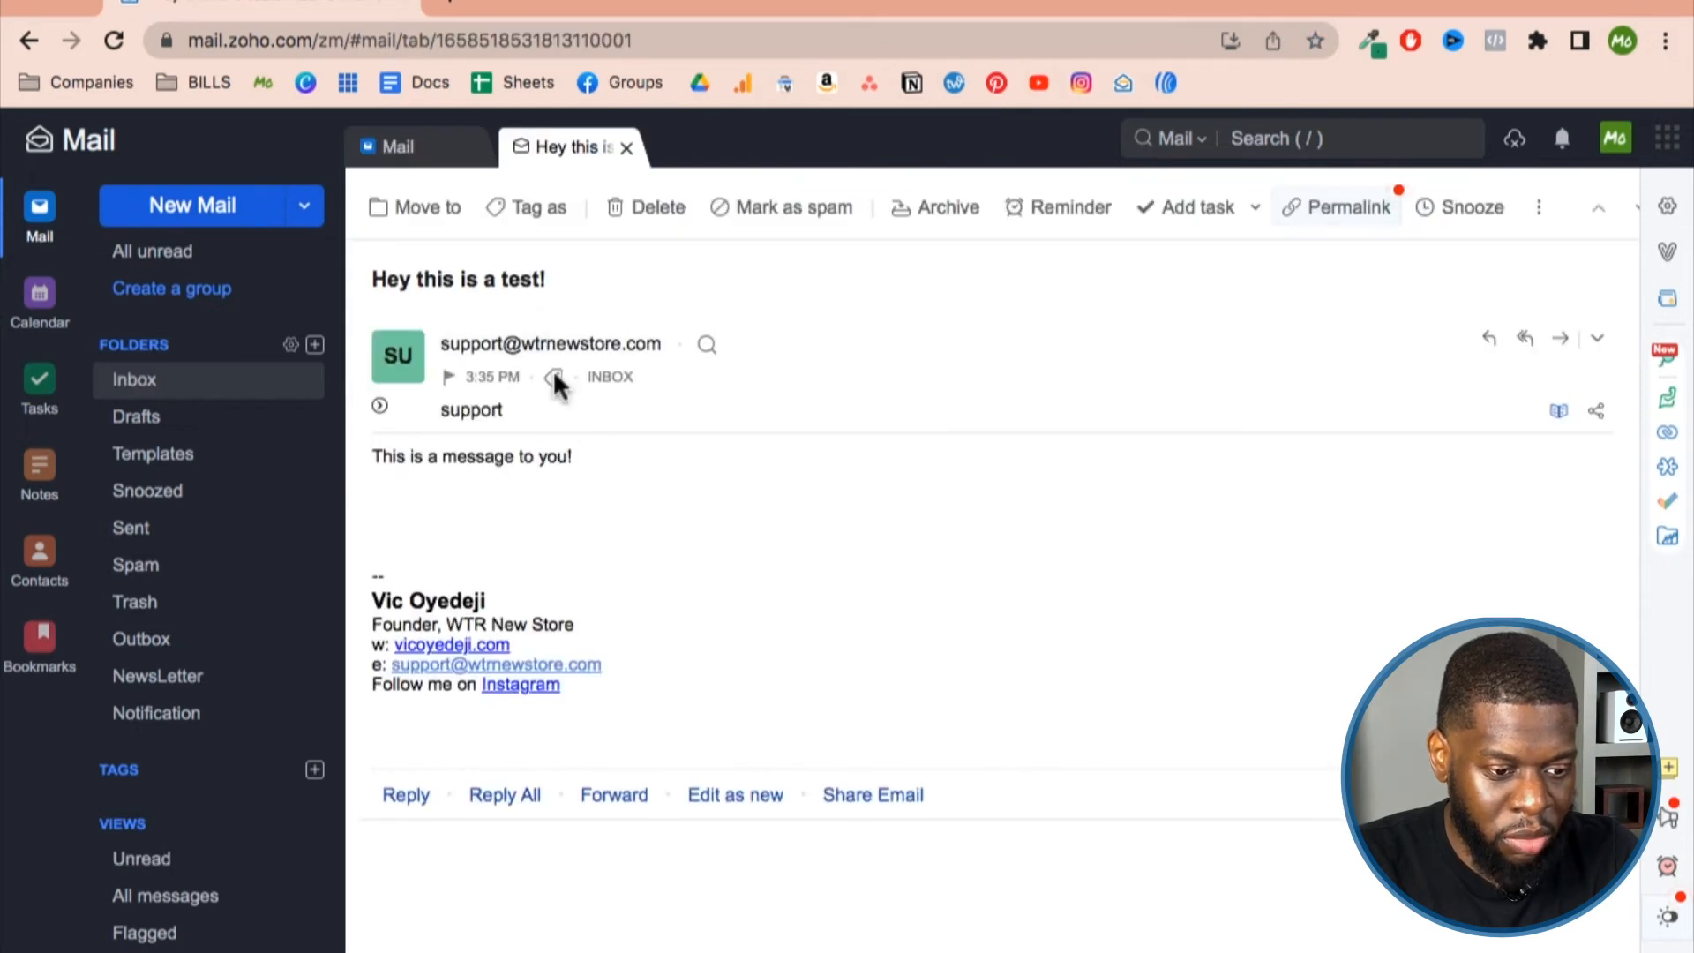
pyautogui.click(377, 454)
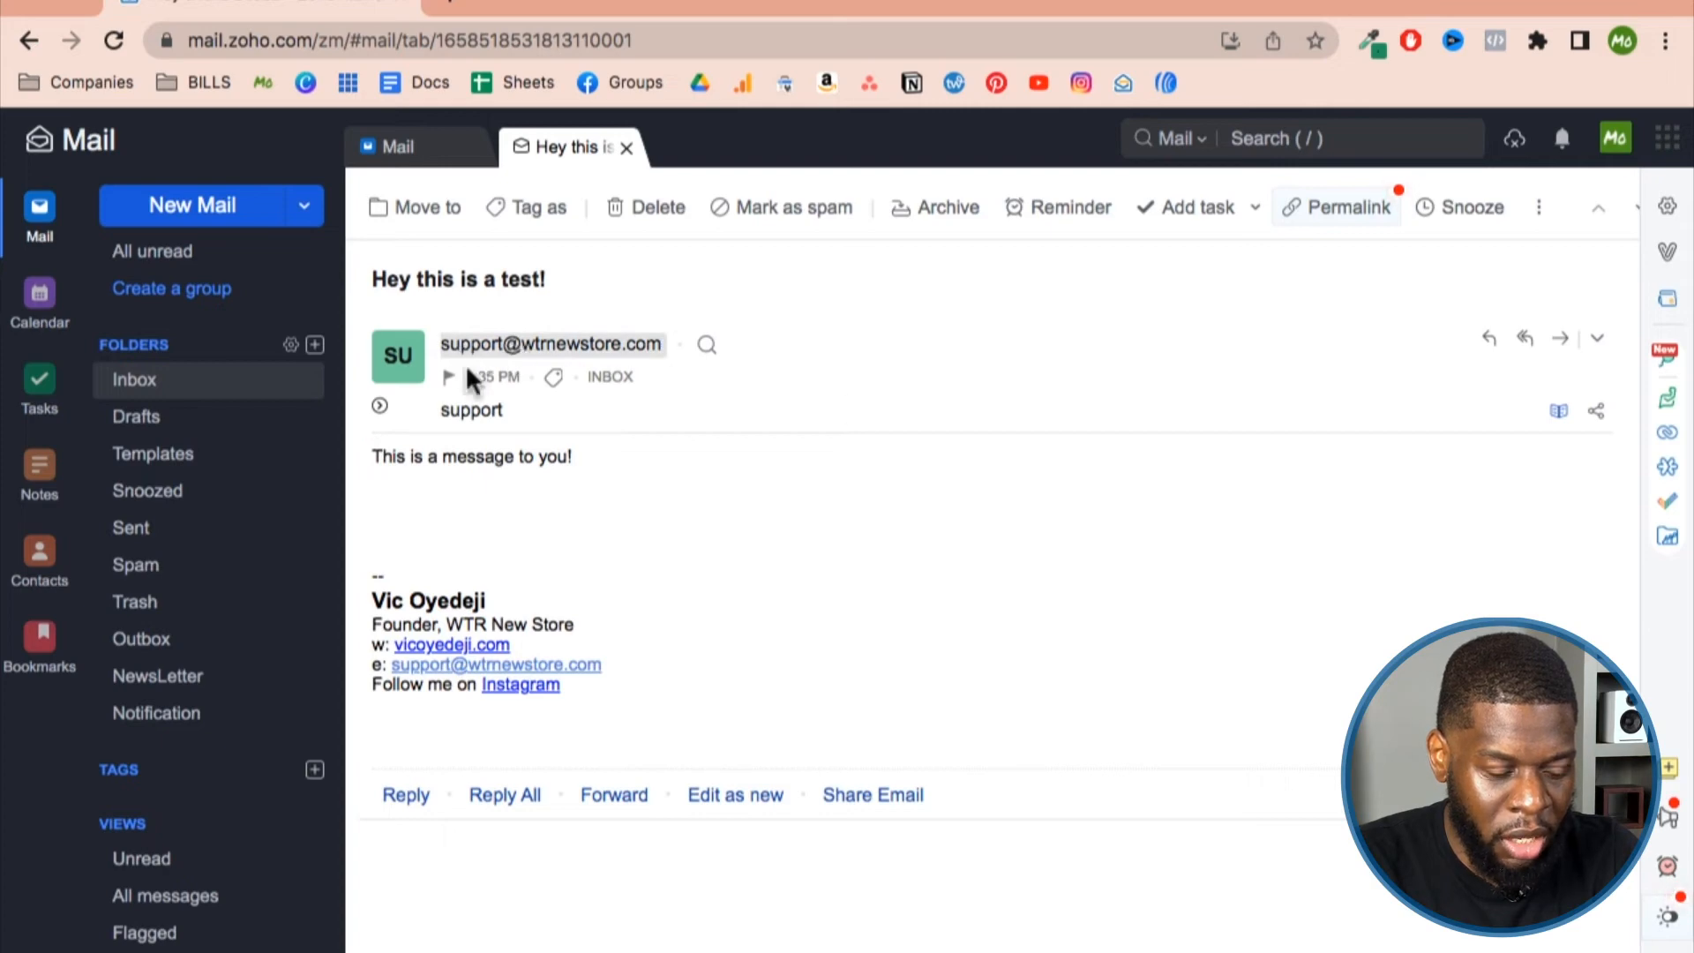
pyautogui.click(1667, 207)
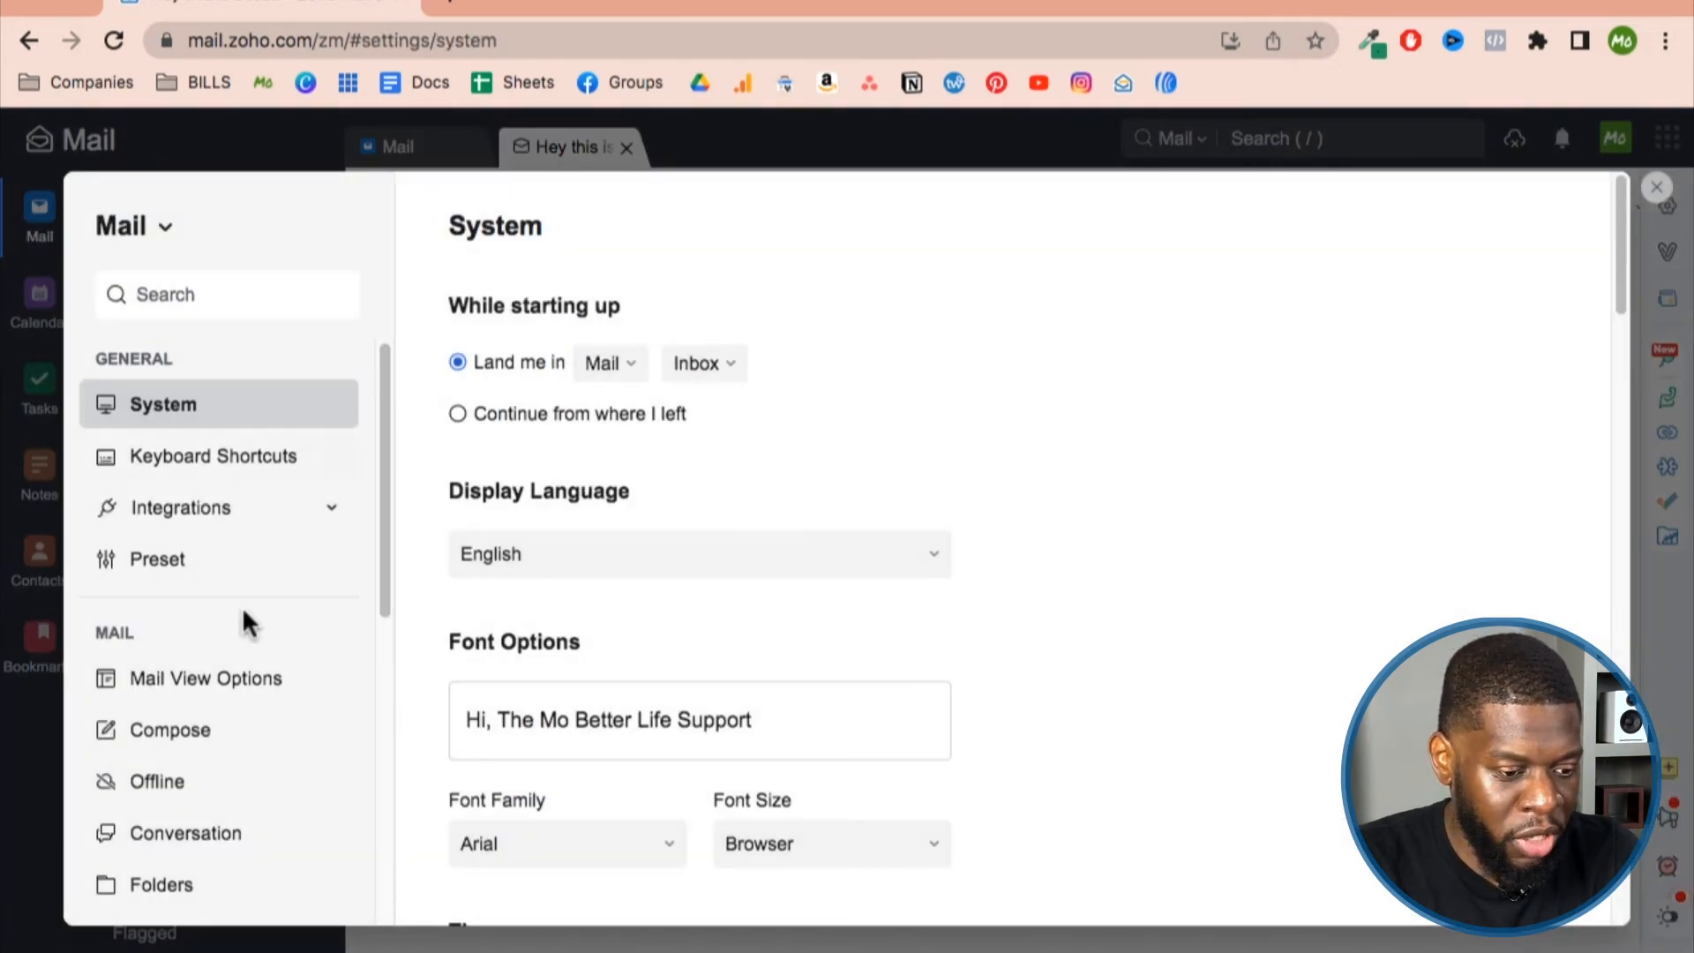
pyautogui.click(214, 750)
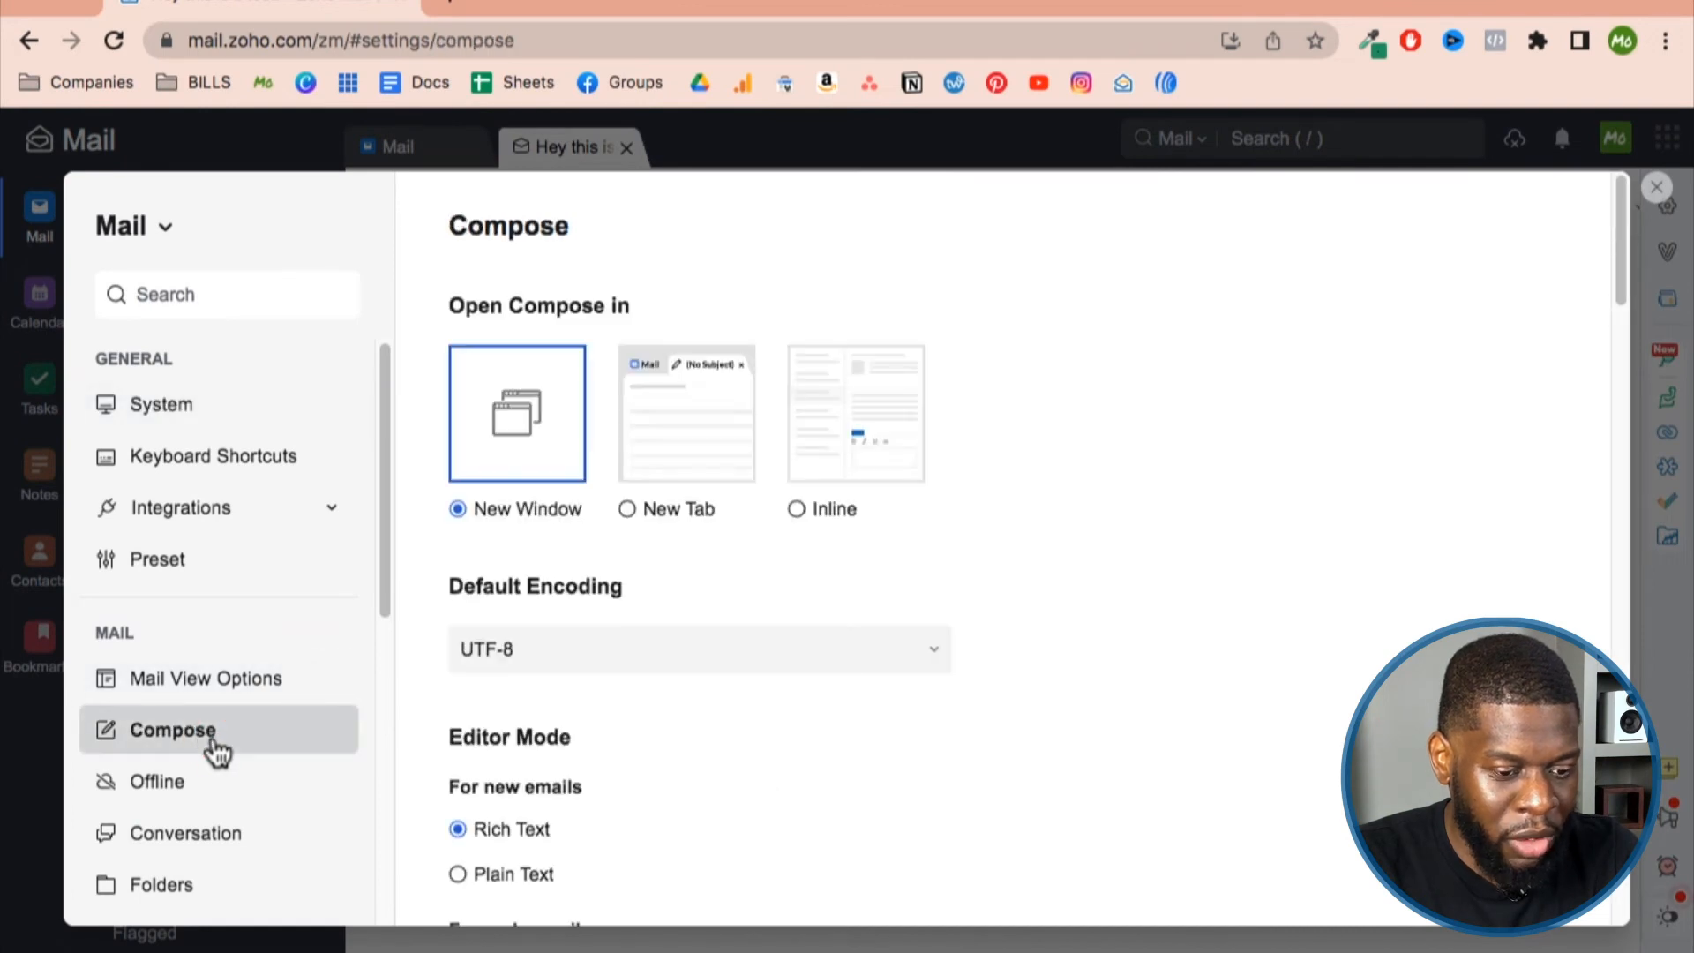
# Turn off Enable Conversation View in the Conversation settings.
pyautogui.scroll(-2, 215, 758)
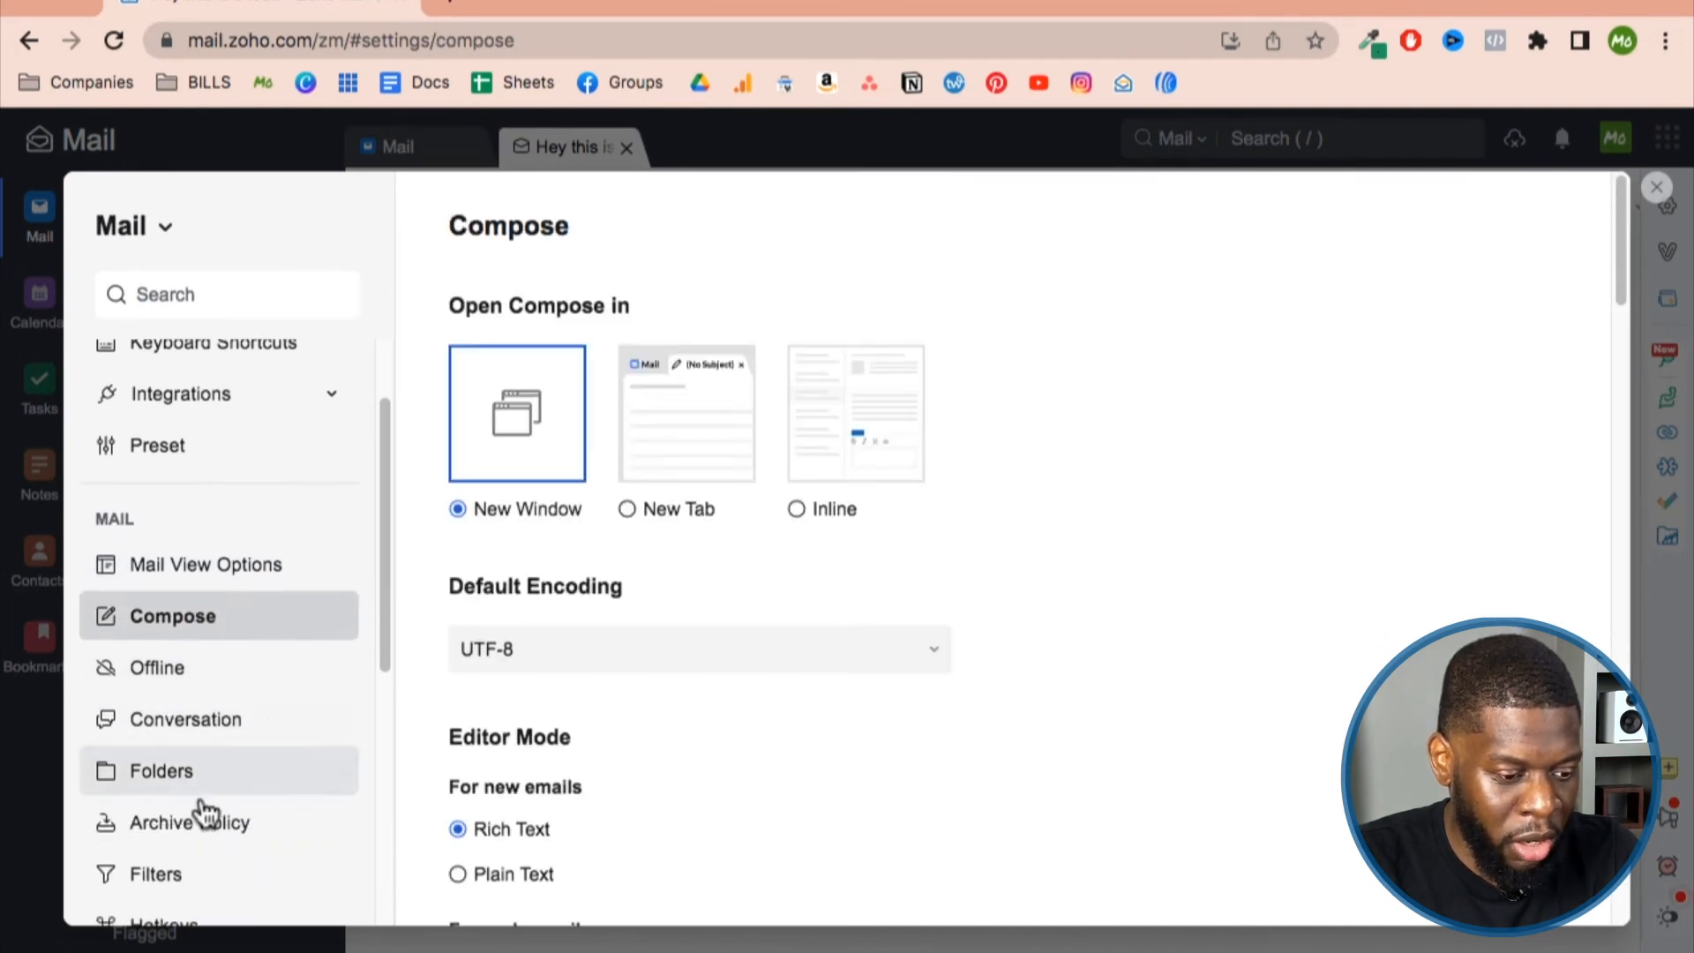
pyautogui.scroll(-2, 203, 777)
pyautogui.click(190, 631)
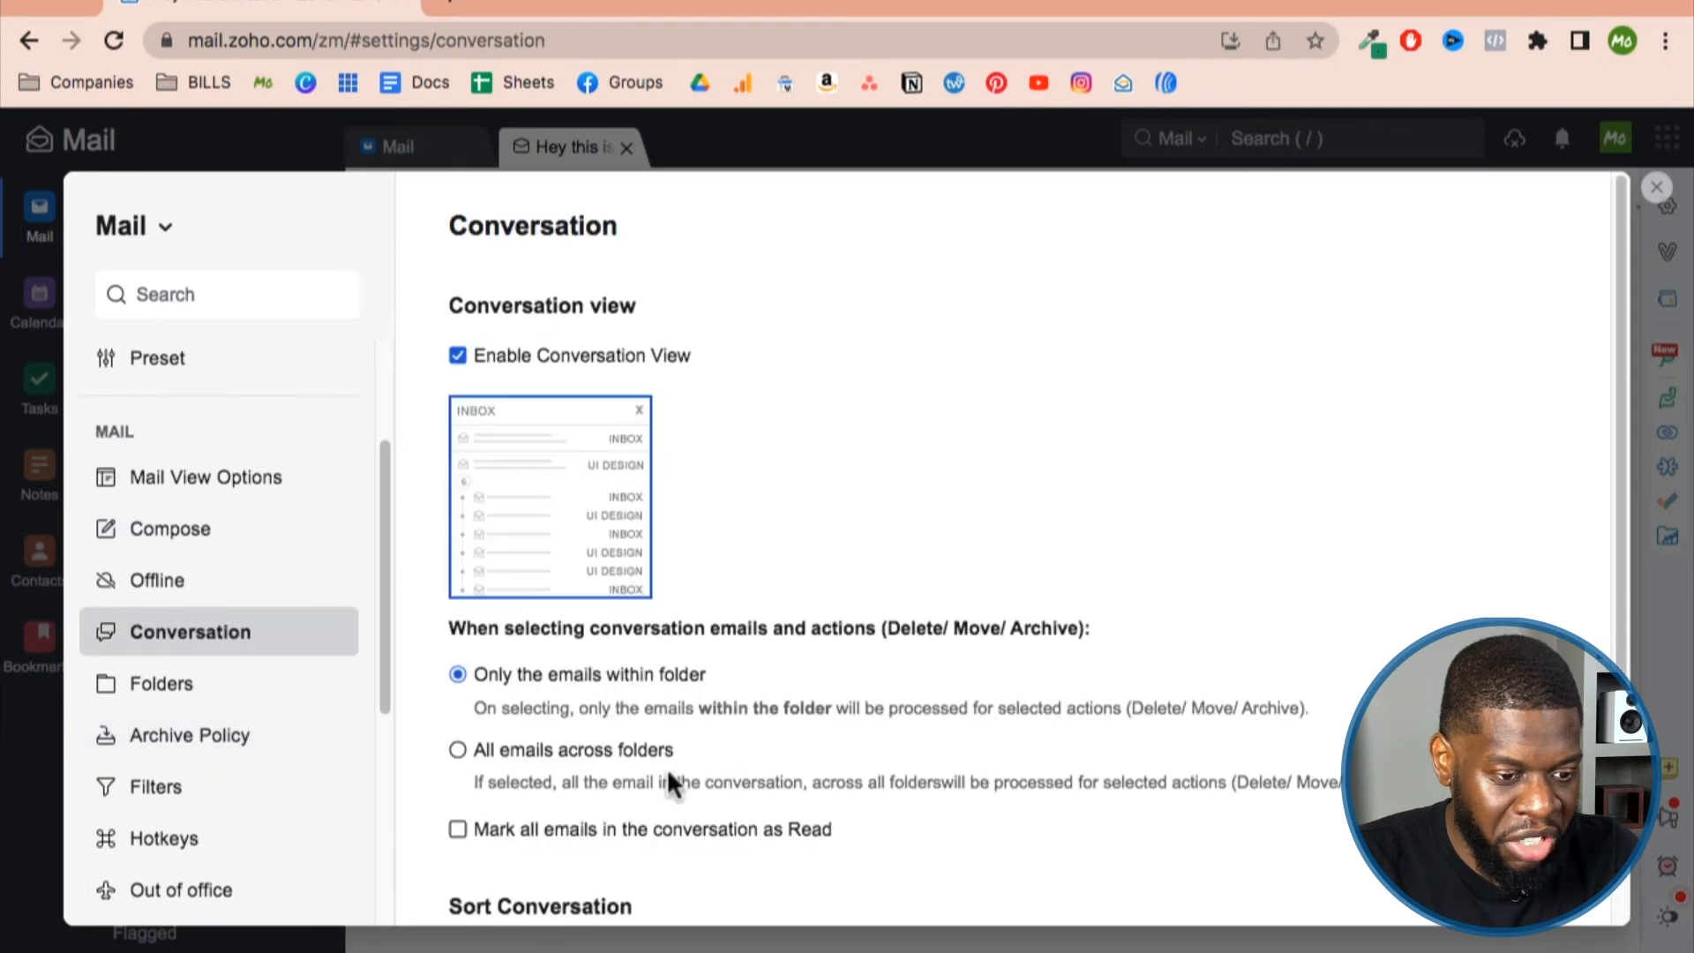
pyautogui.click(457, 354)
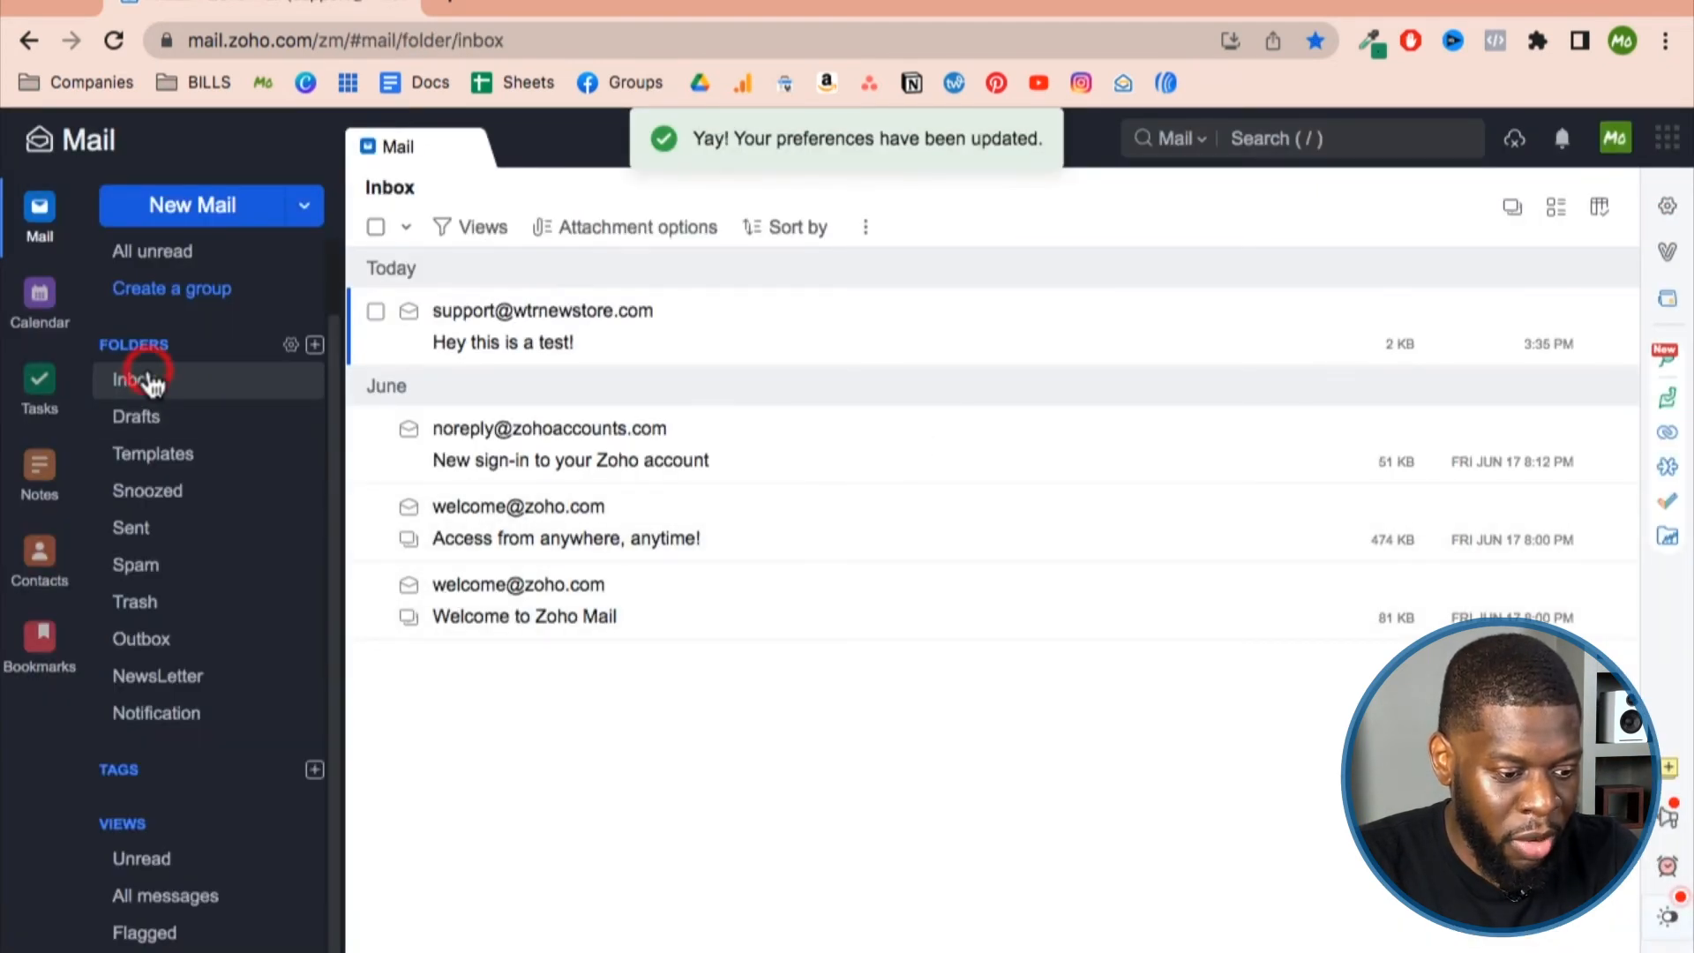
pyautogui.click(151, 381)
# In the other account, move the Folders section above Views and show the Inbox.
pyautogui.scroll(1, 173, 406)
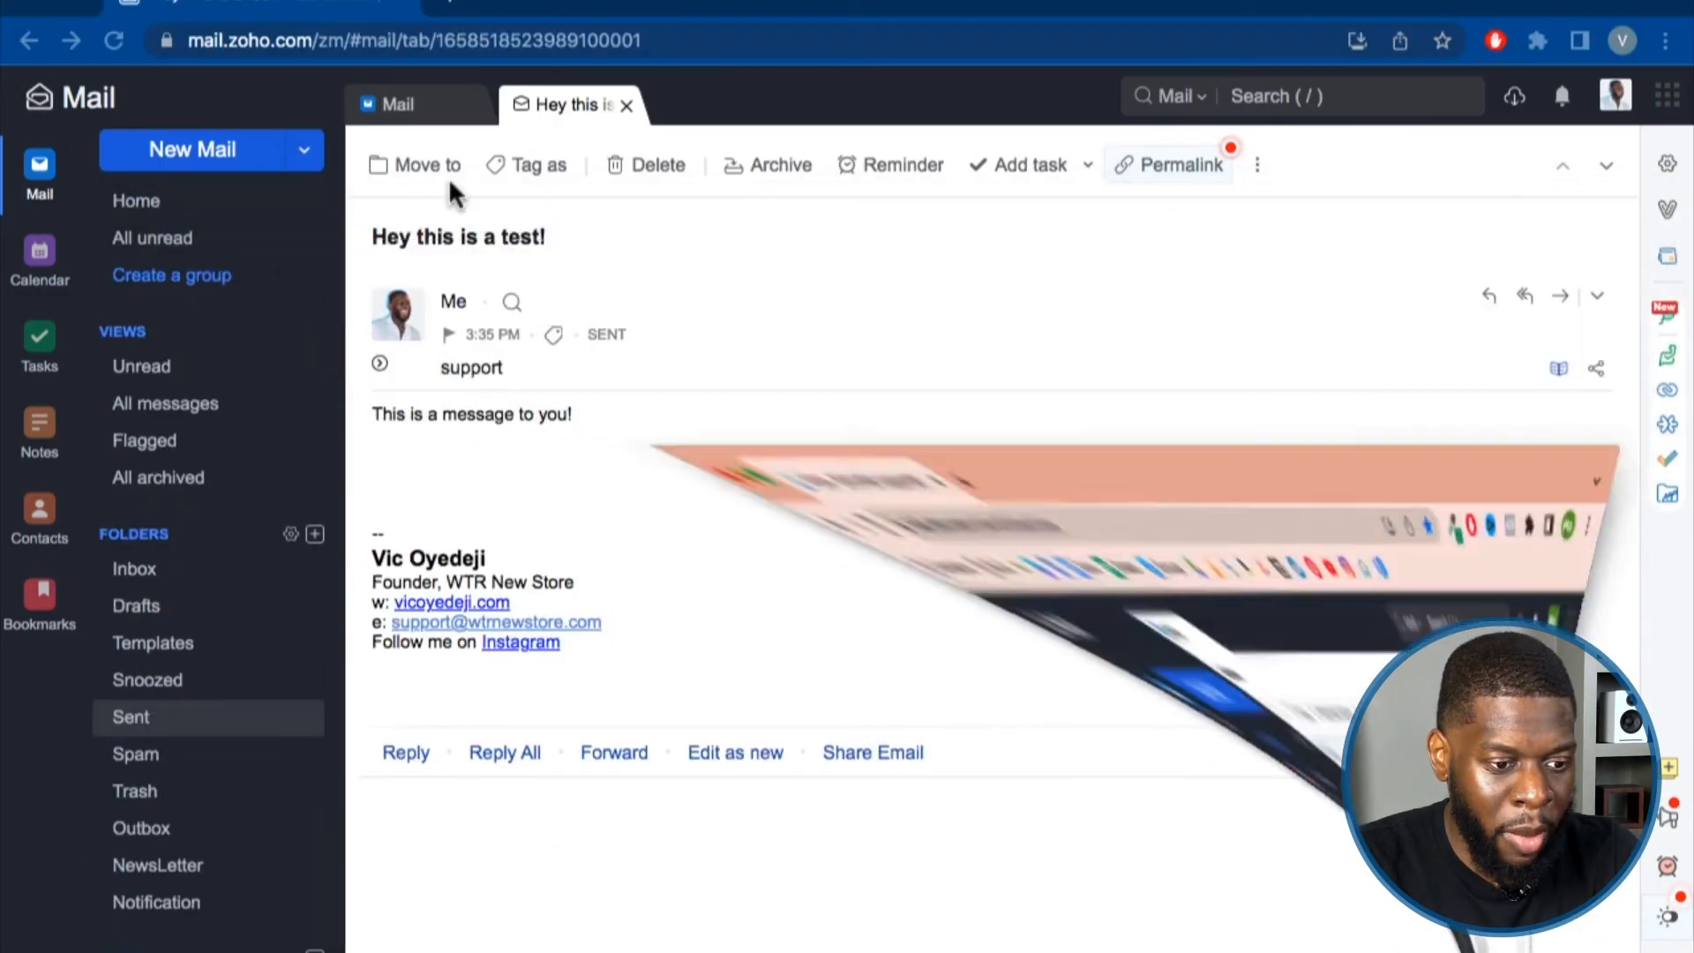
pyautogui.scroll(1, 151, 242)
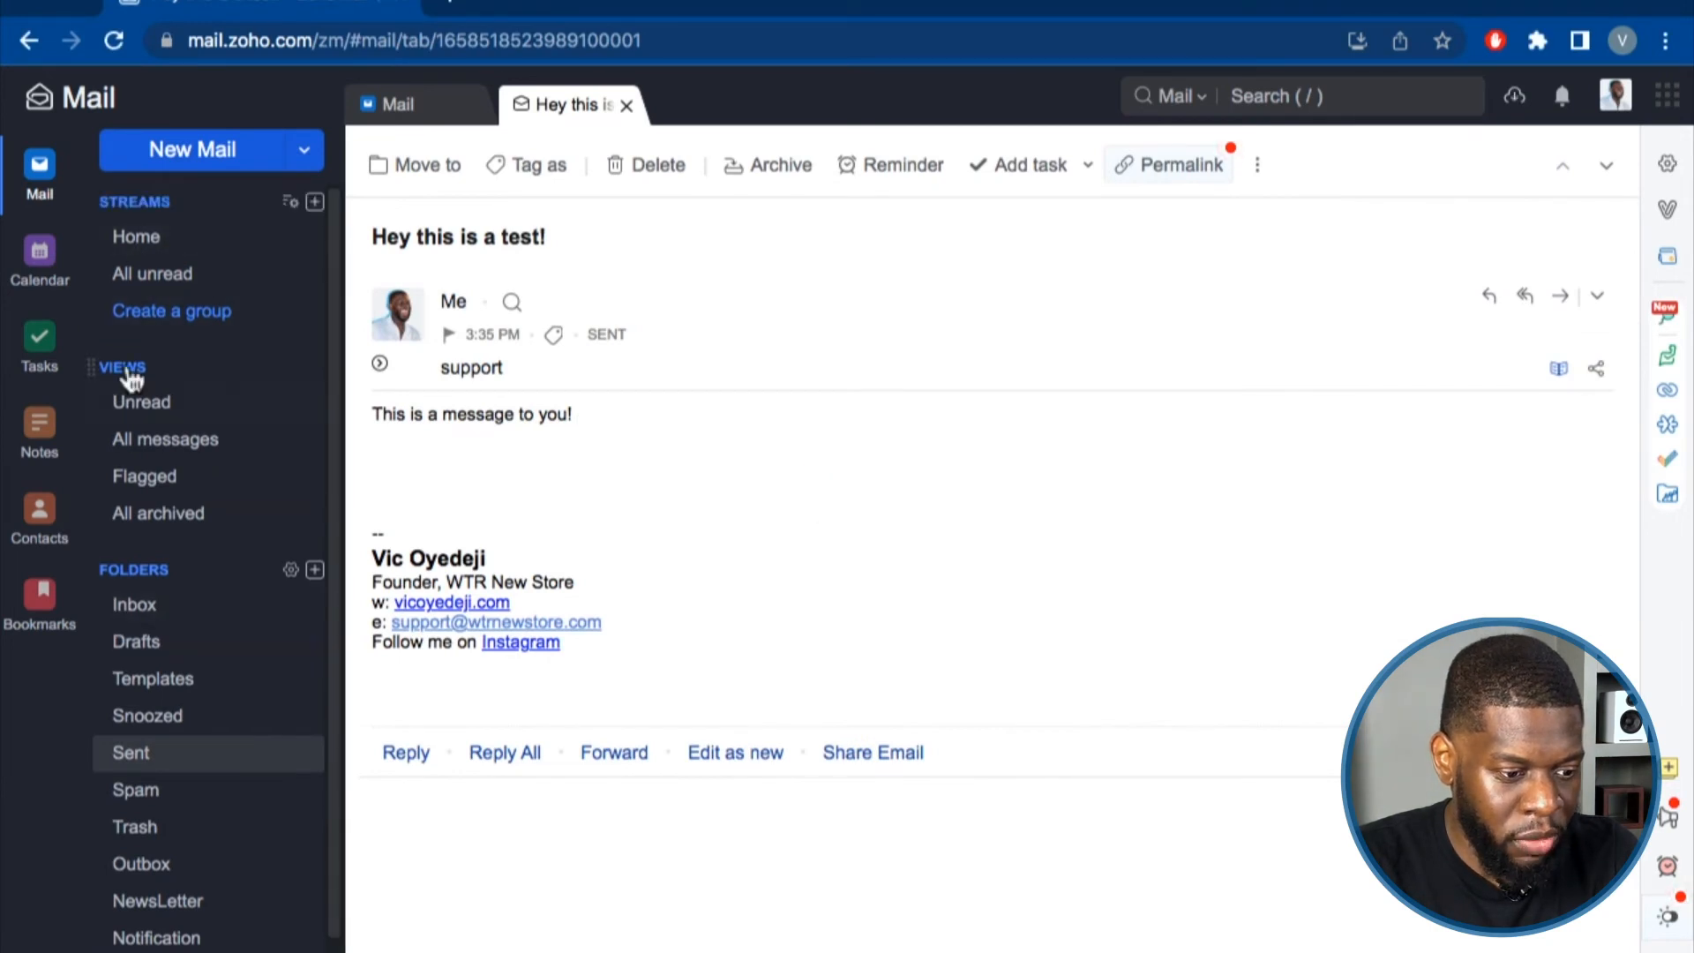
pyautogui.moveTo(83, 569); pyautogui.dragTo(100, 441)
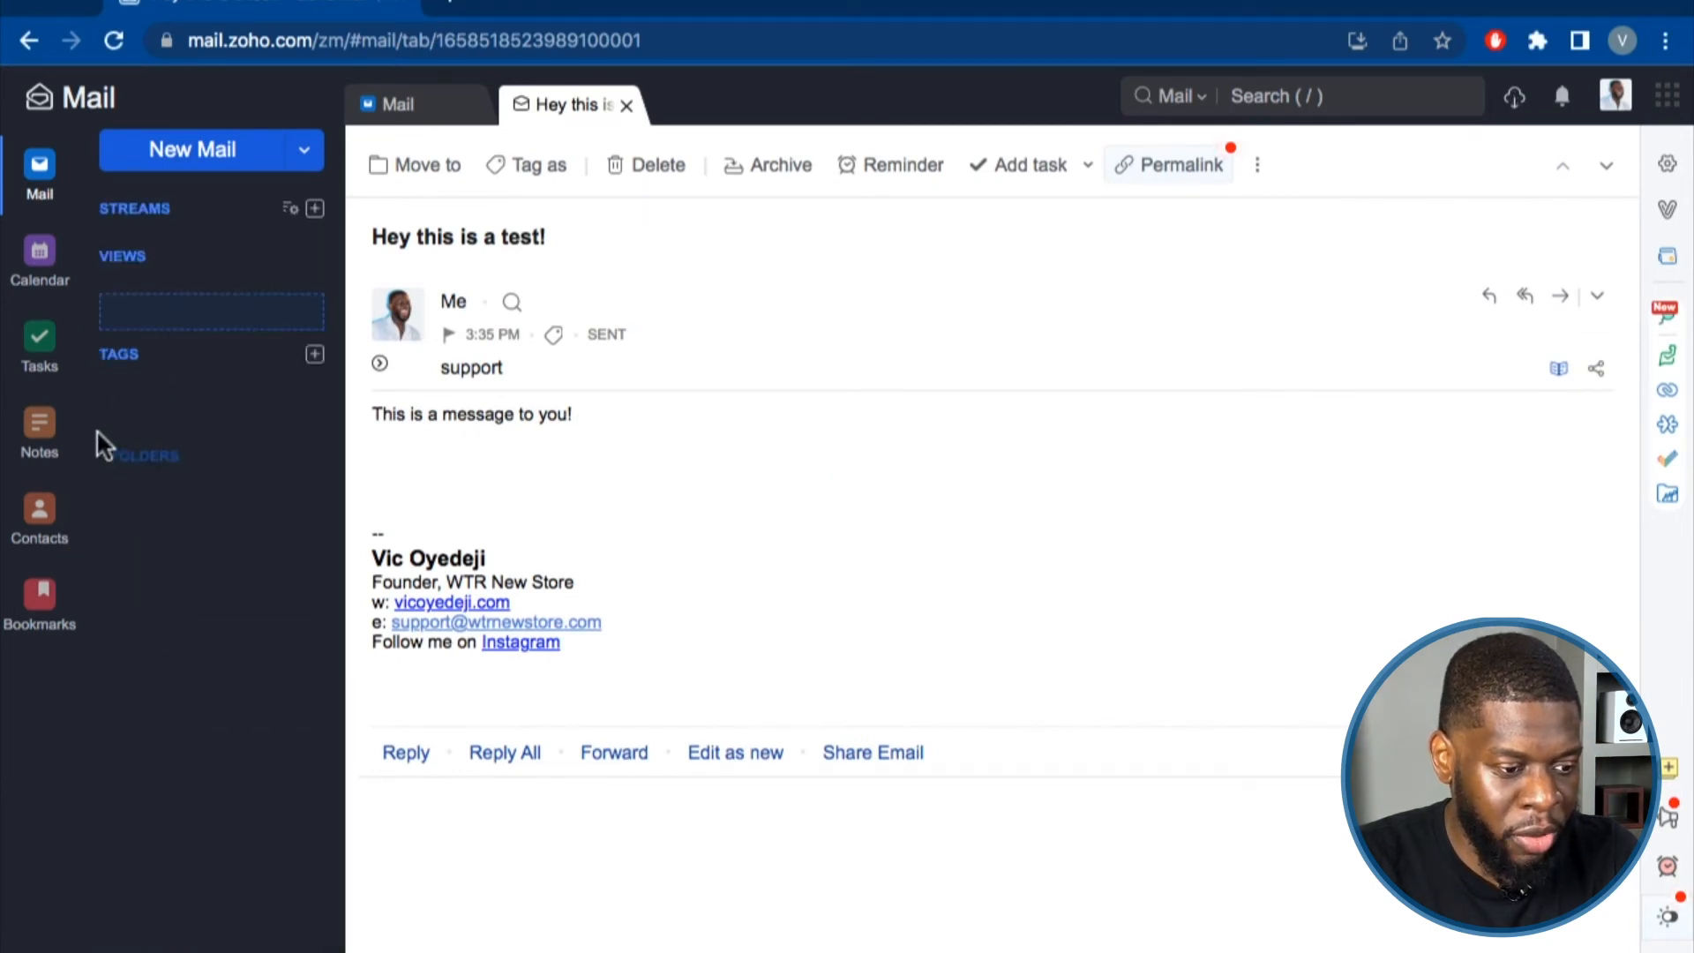
pyautogui.moveTo(110, 254); pyautogui.dragTo(110, 231)
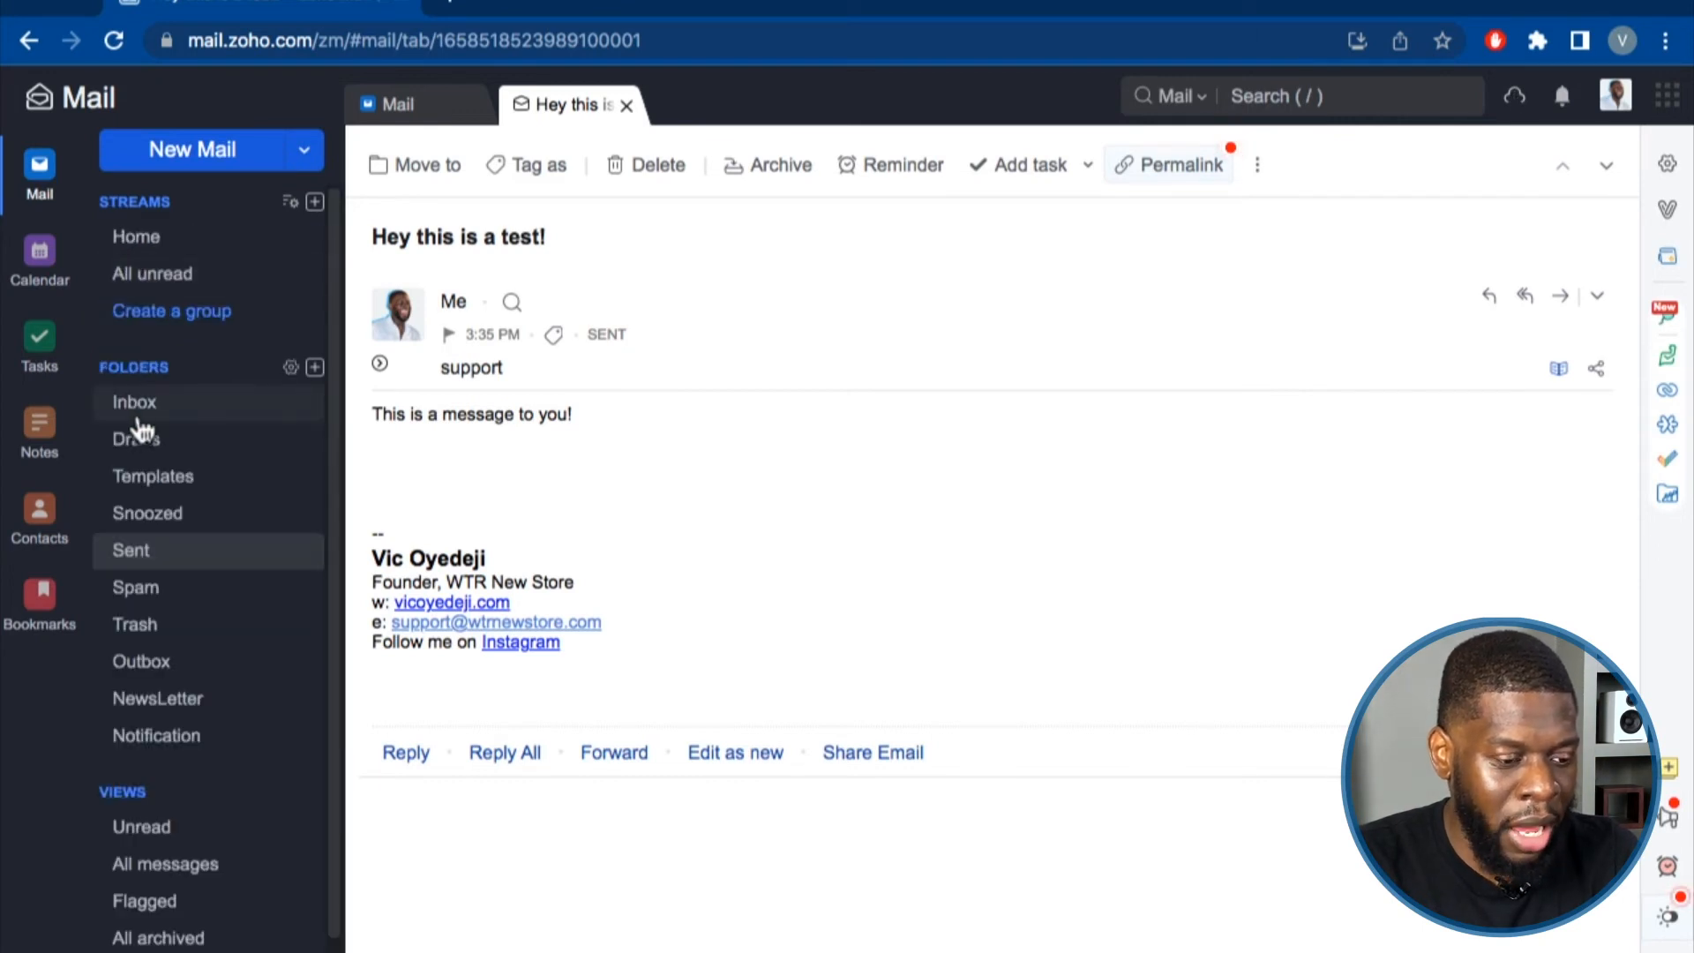
pyautogui.click(150, 414)
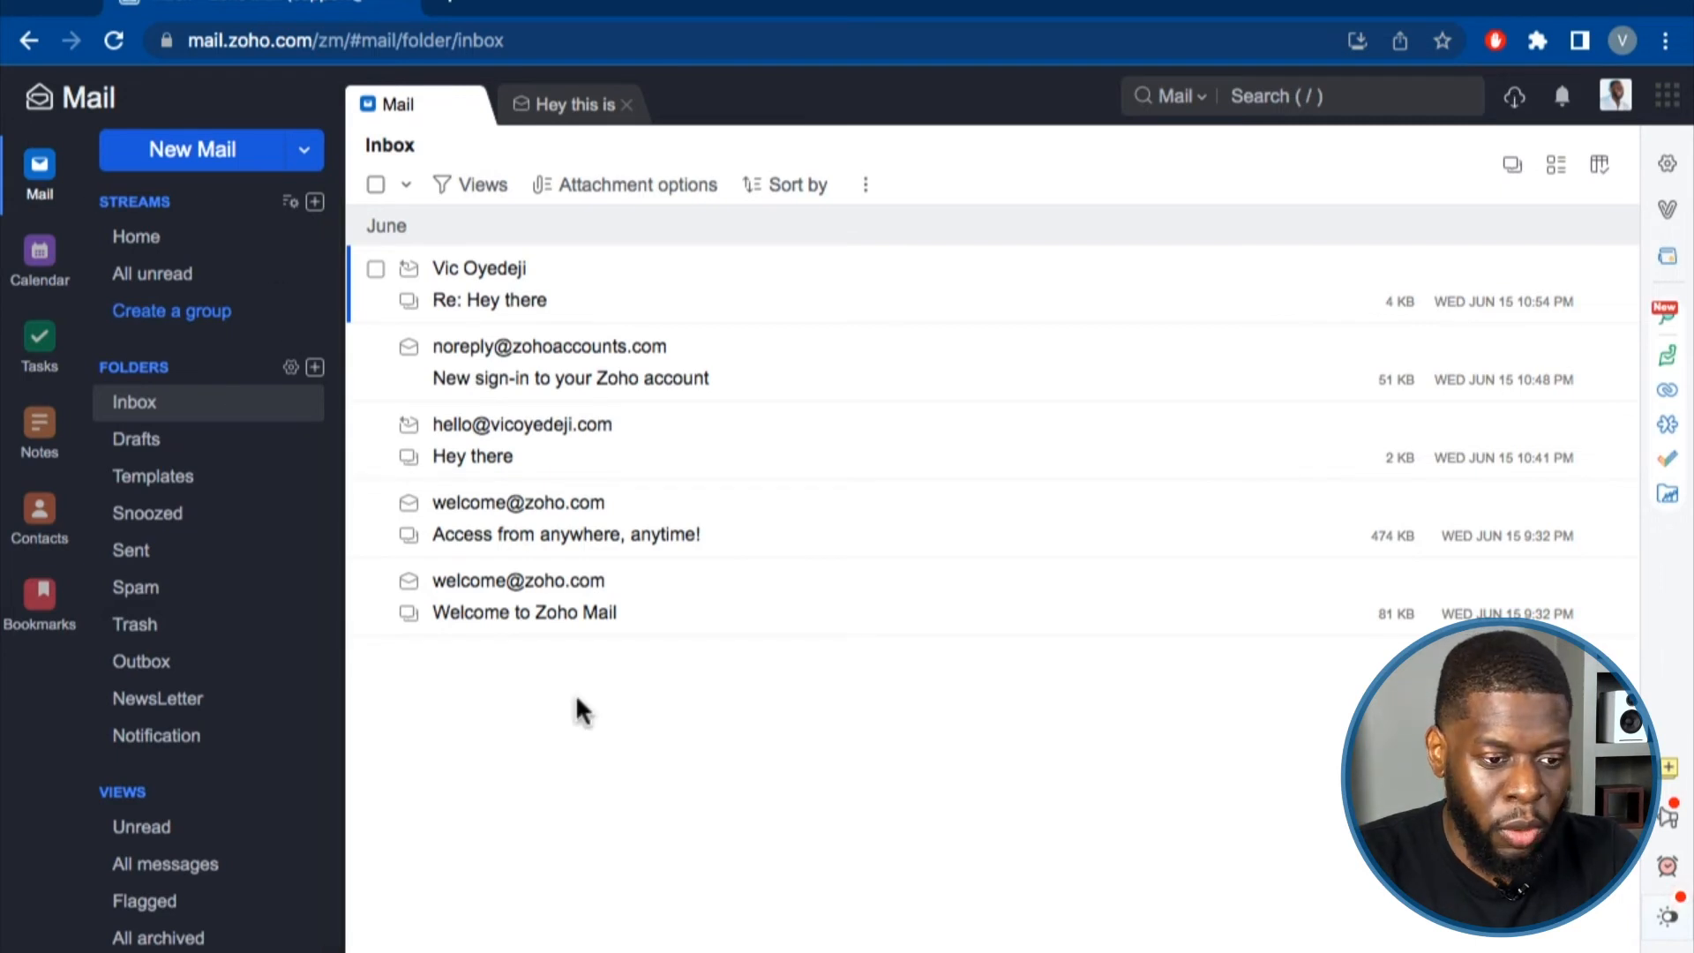
# Close the test message tab and sign out of the web mail account.
pyautogui.click(586, 714)
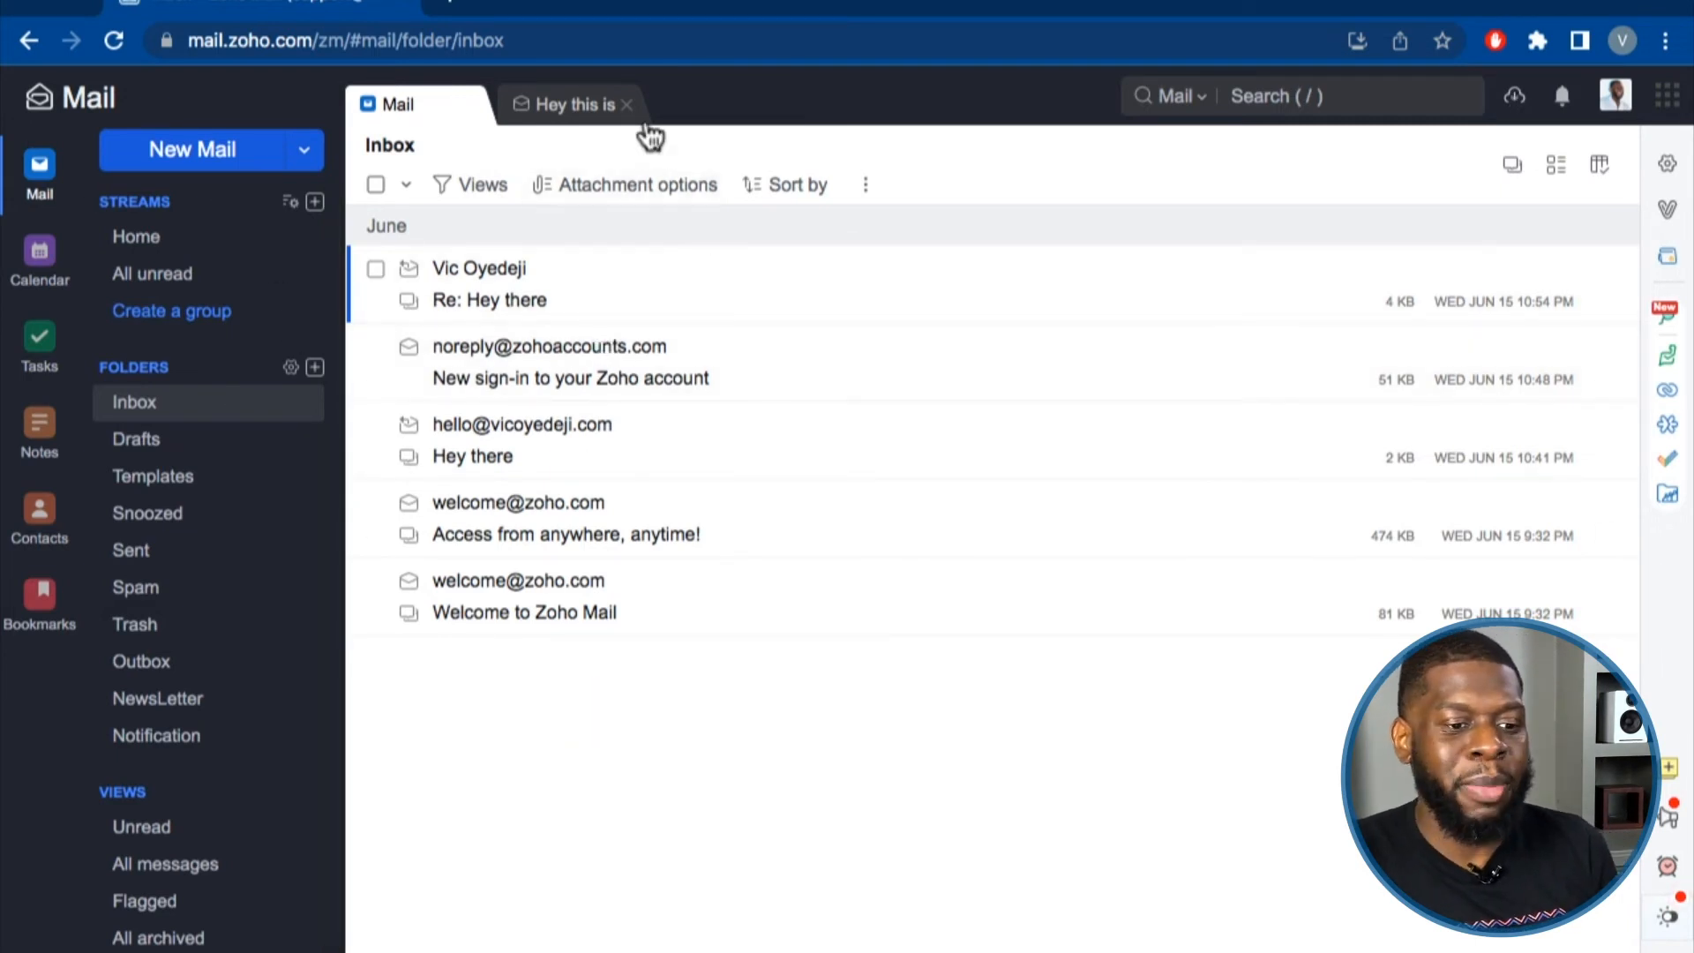
pyautogui.click(628, 106)
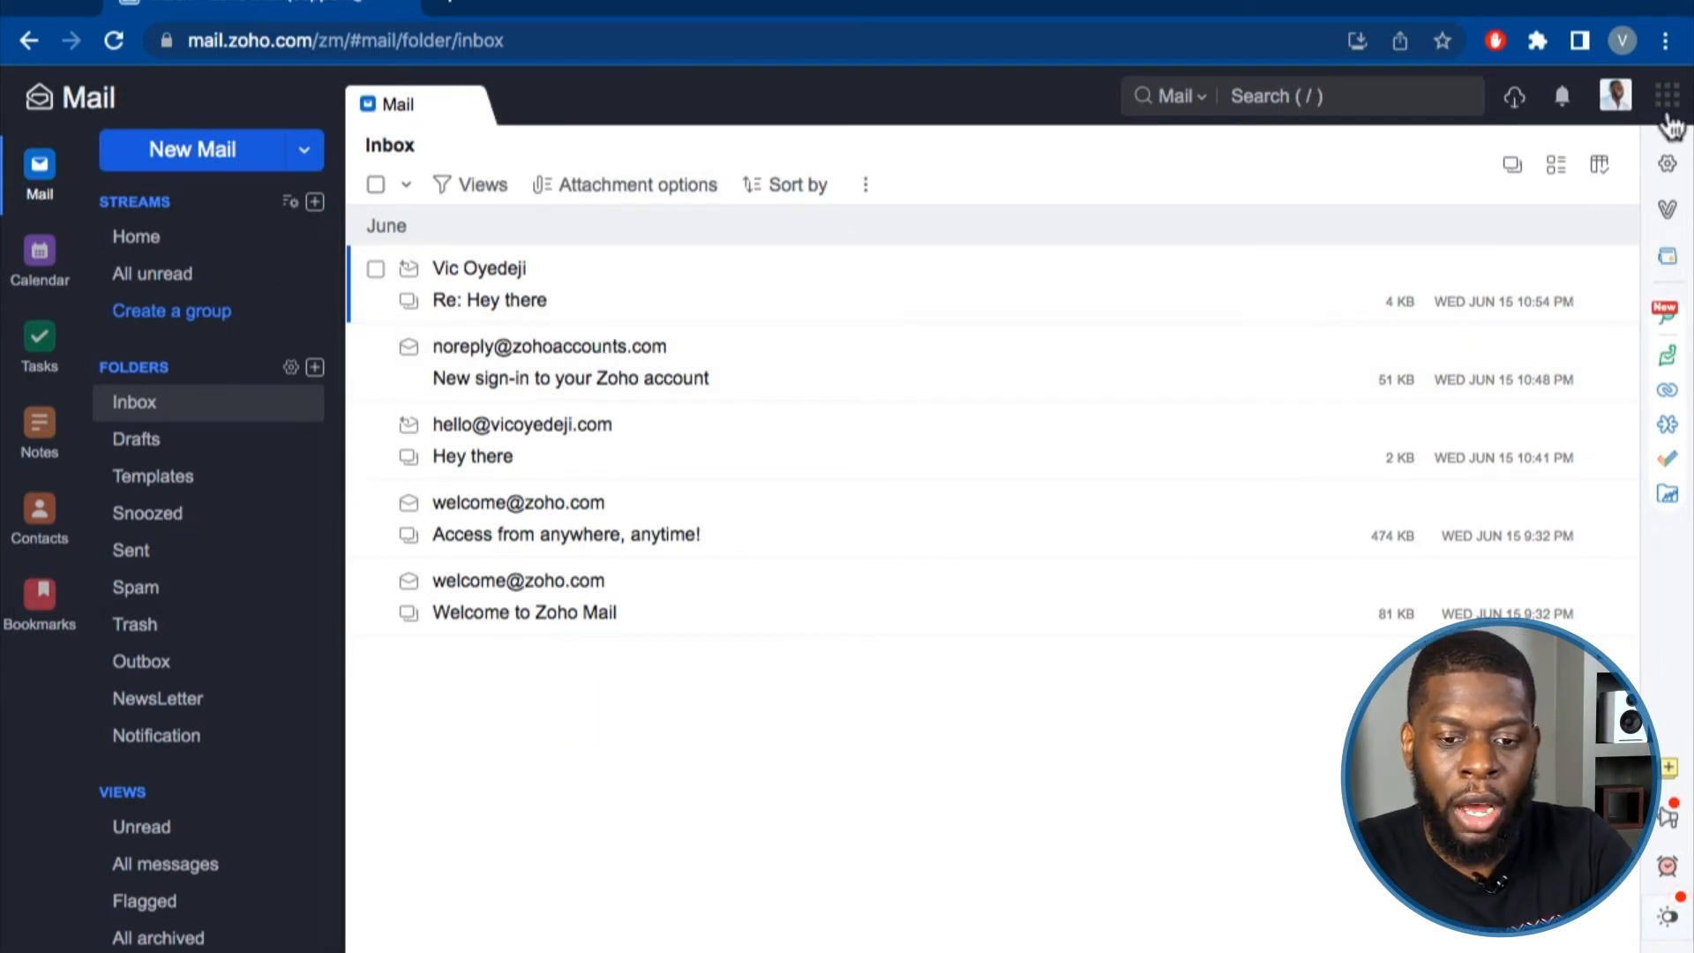
pyautogui.click(1623, 106)
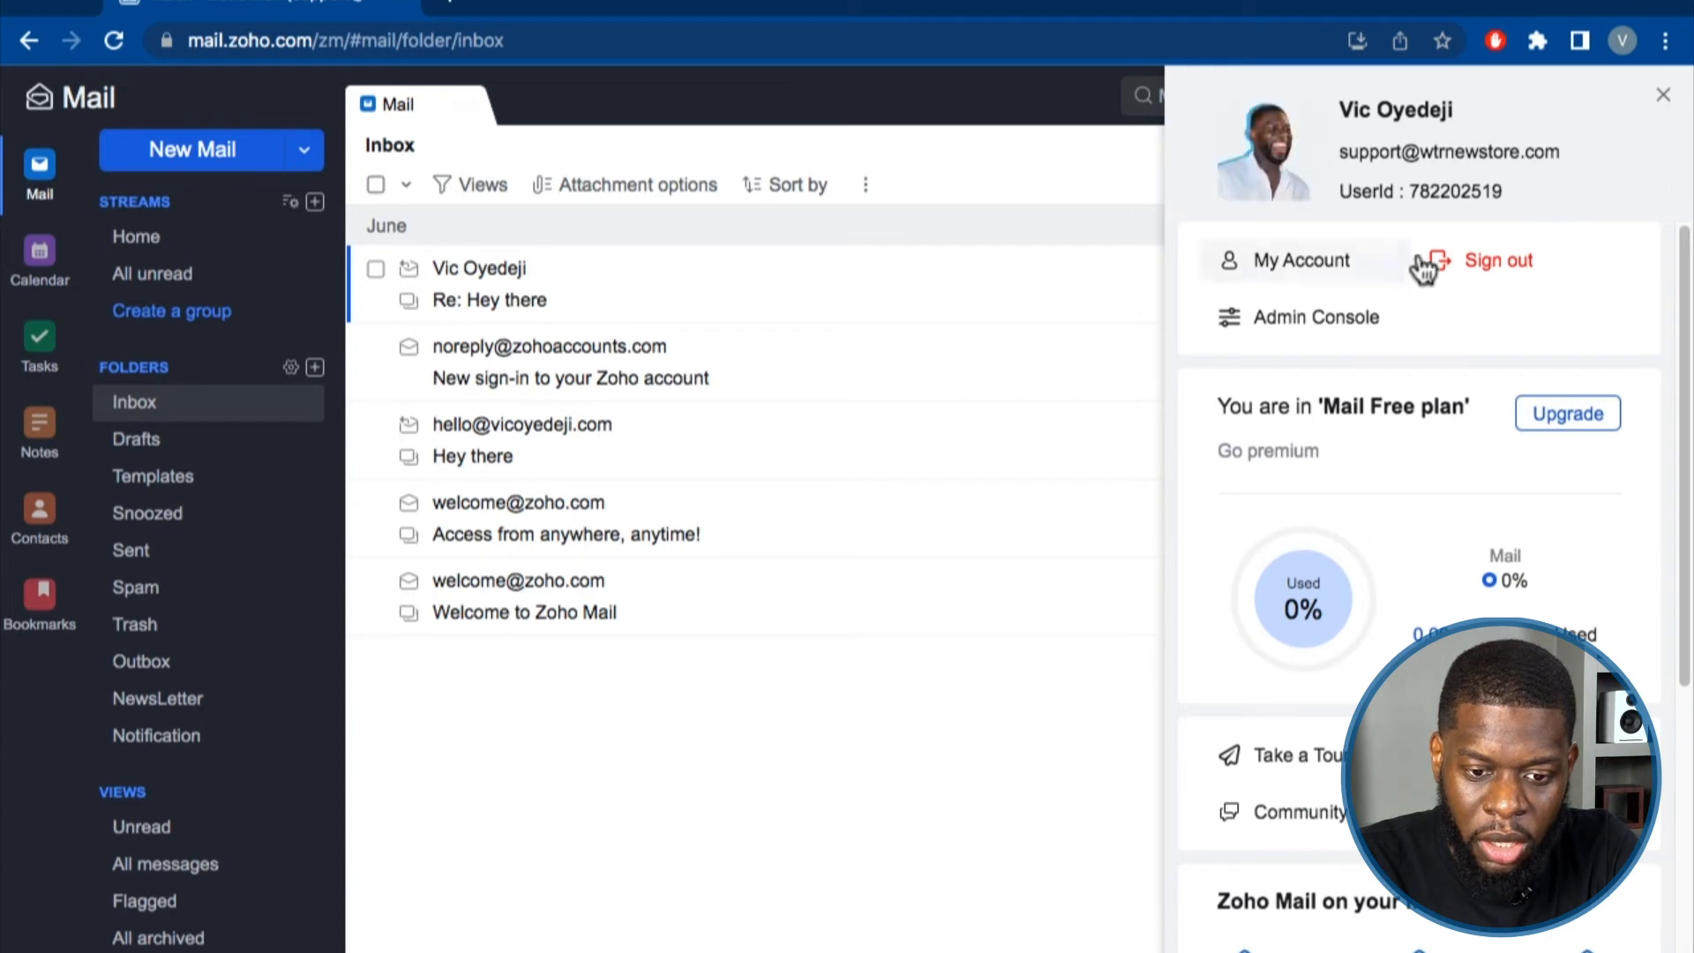
pyautogui.click(1493, 275)
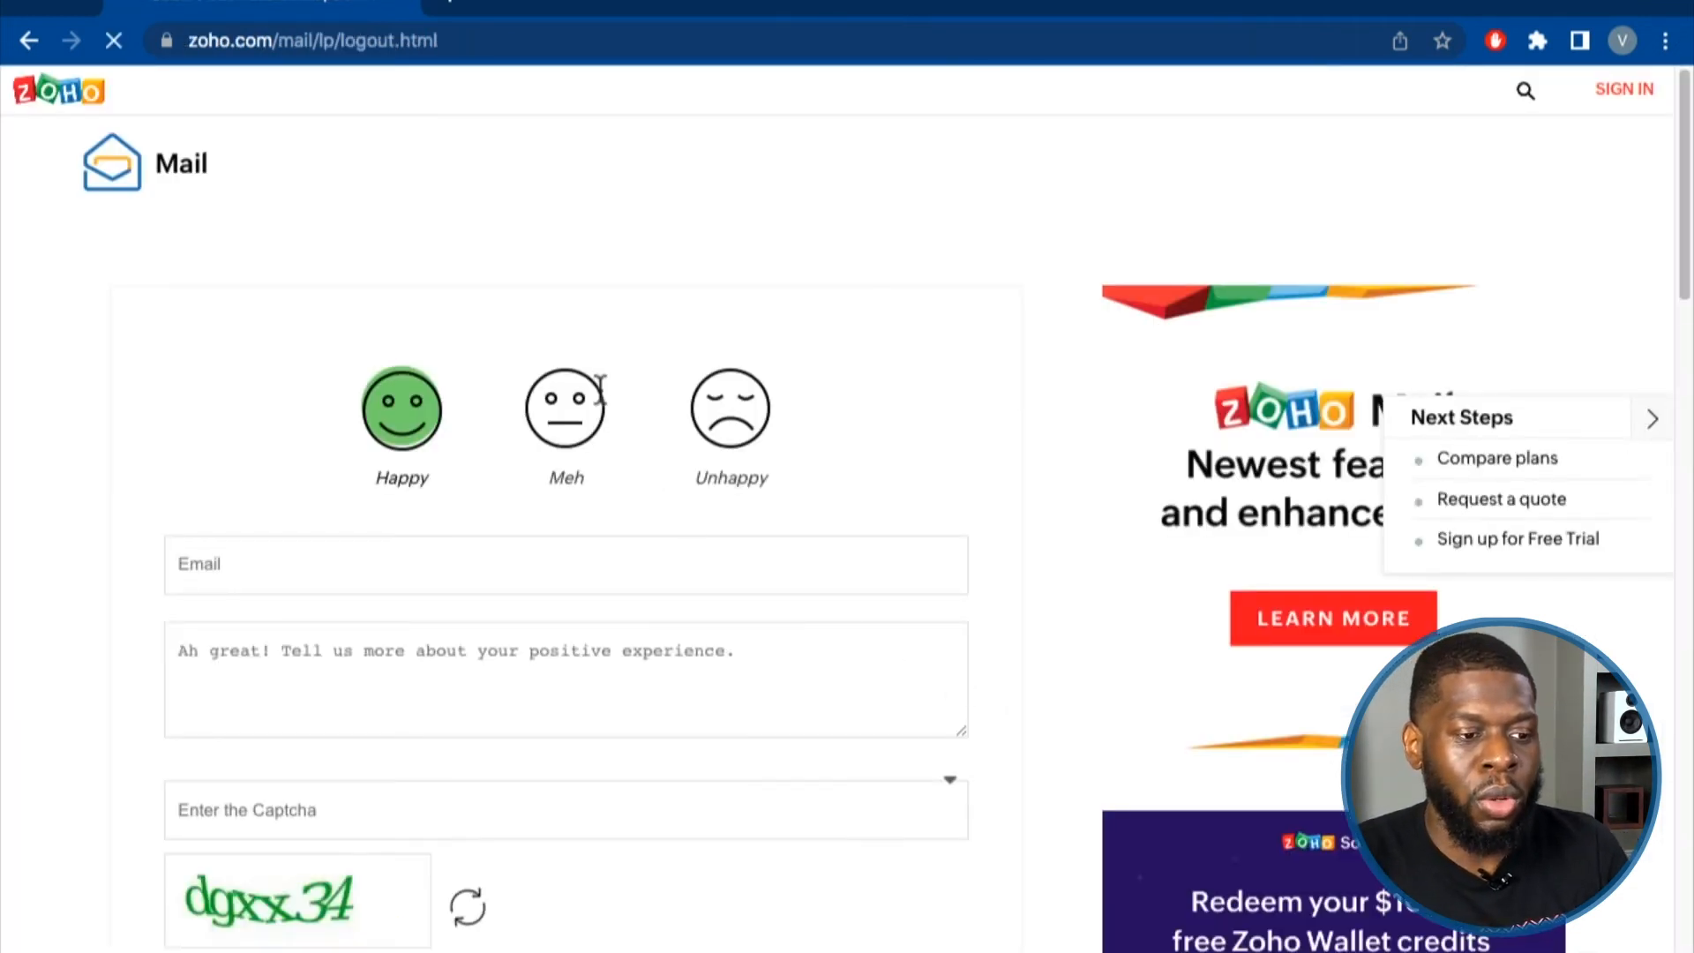
# Go to mail.zoho.com in the browser.
pyautogui.click(437, 41)
pyautogui.write('mail.zoho.com')
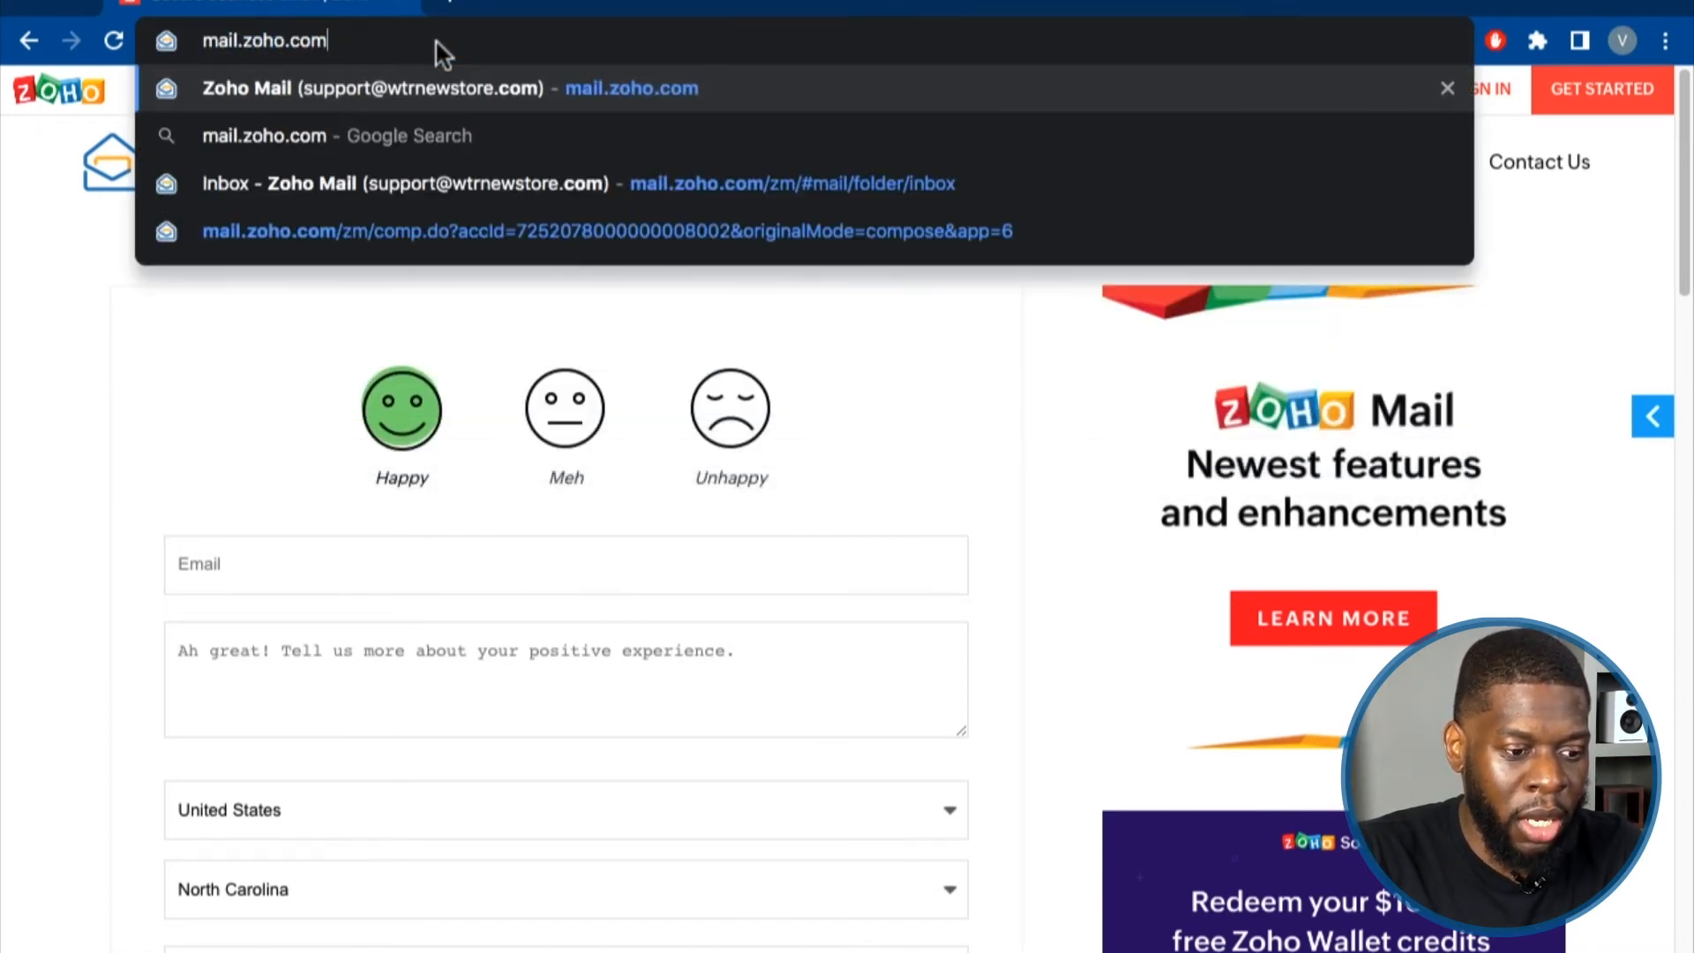
pyautogui.press('Return')
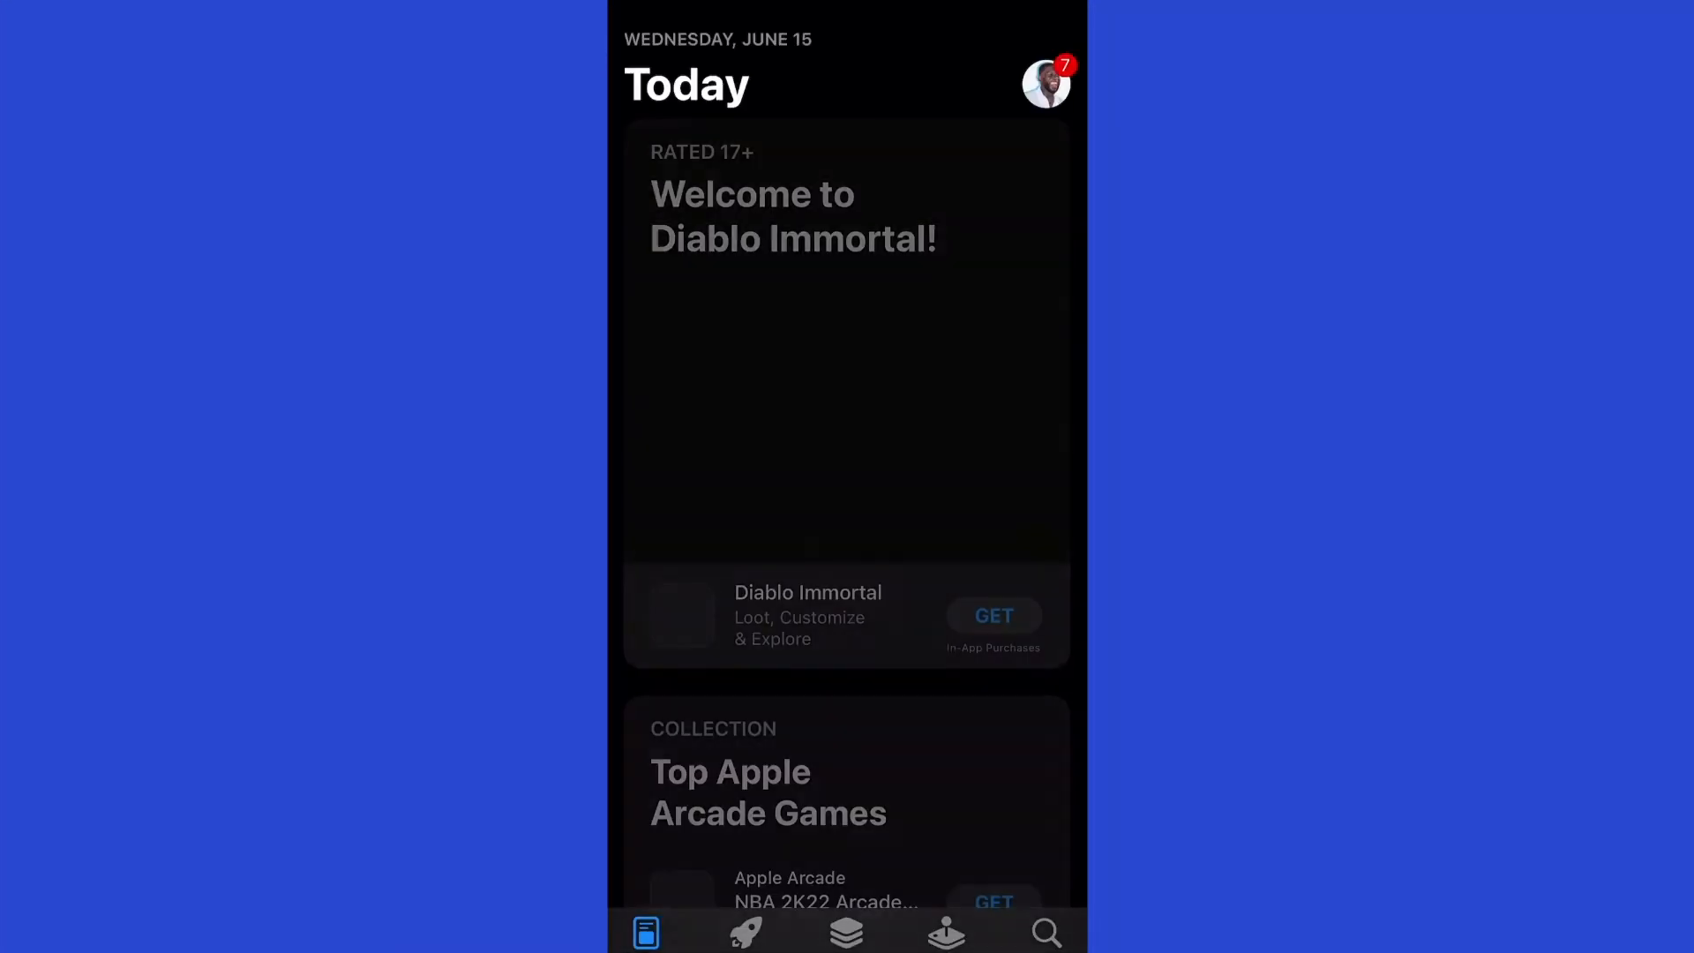
# Search the App Store for 'zoho mail' and open the installed Zoho Mail - Email and Calendar app.
pyautogui.click(1046, 933)
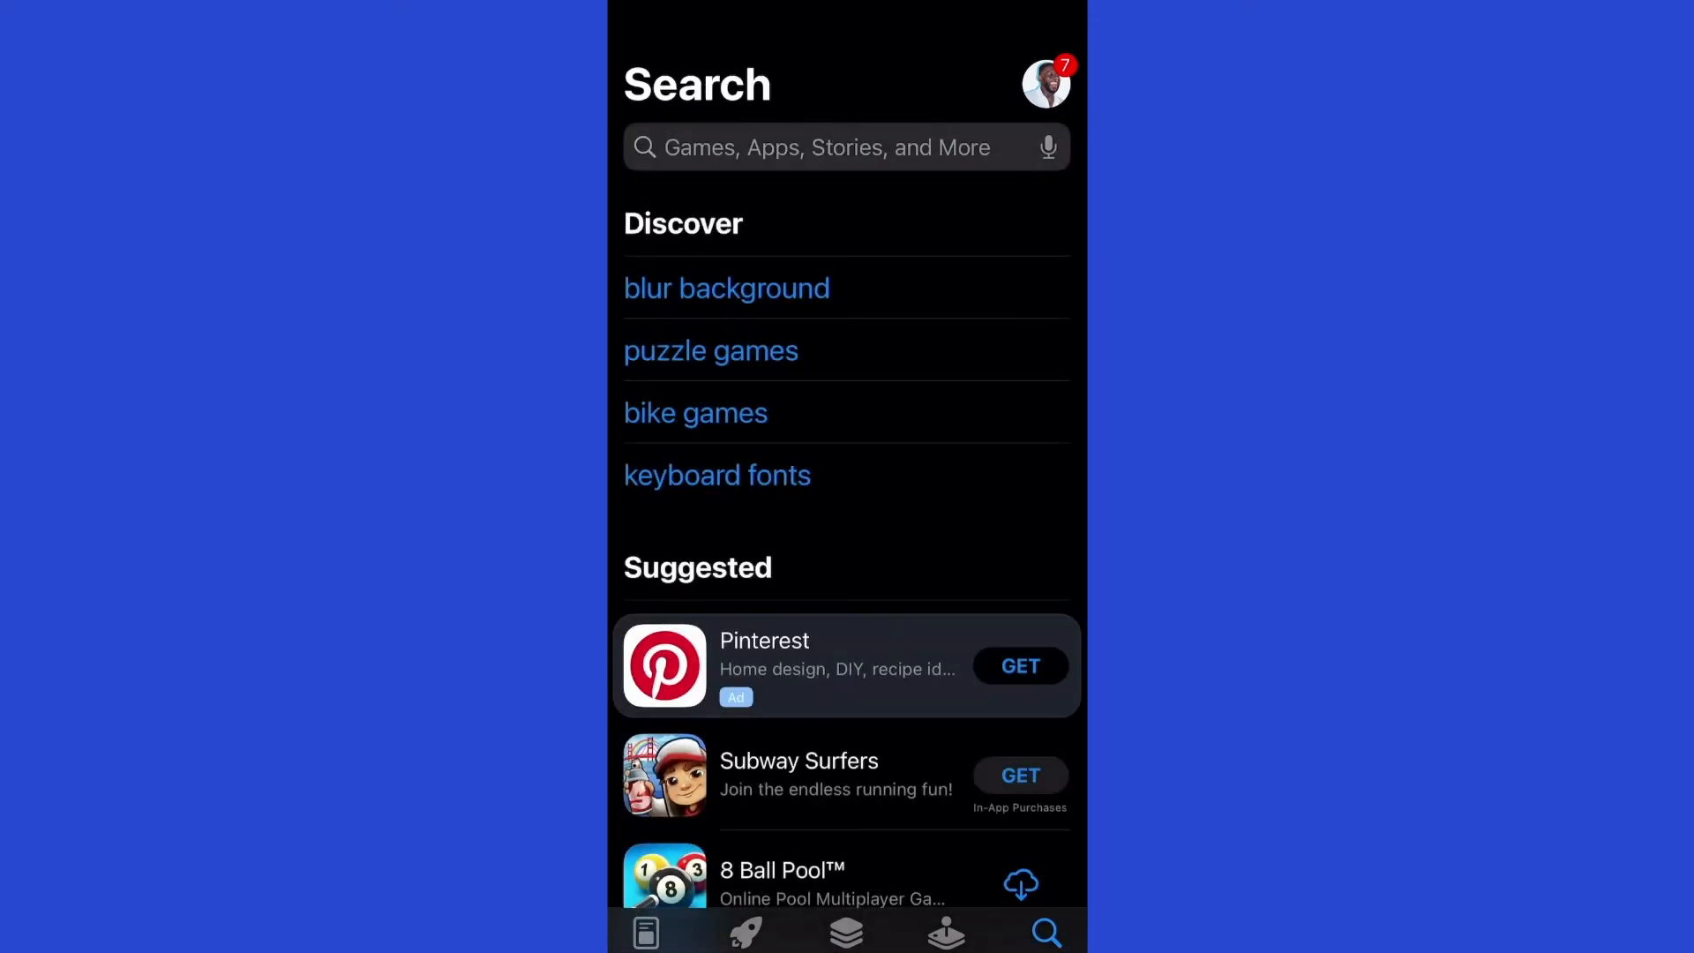
pyautogui.click(828, 148)
pyautogui.write('zoho')
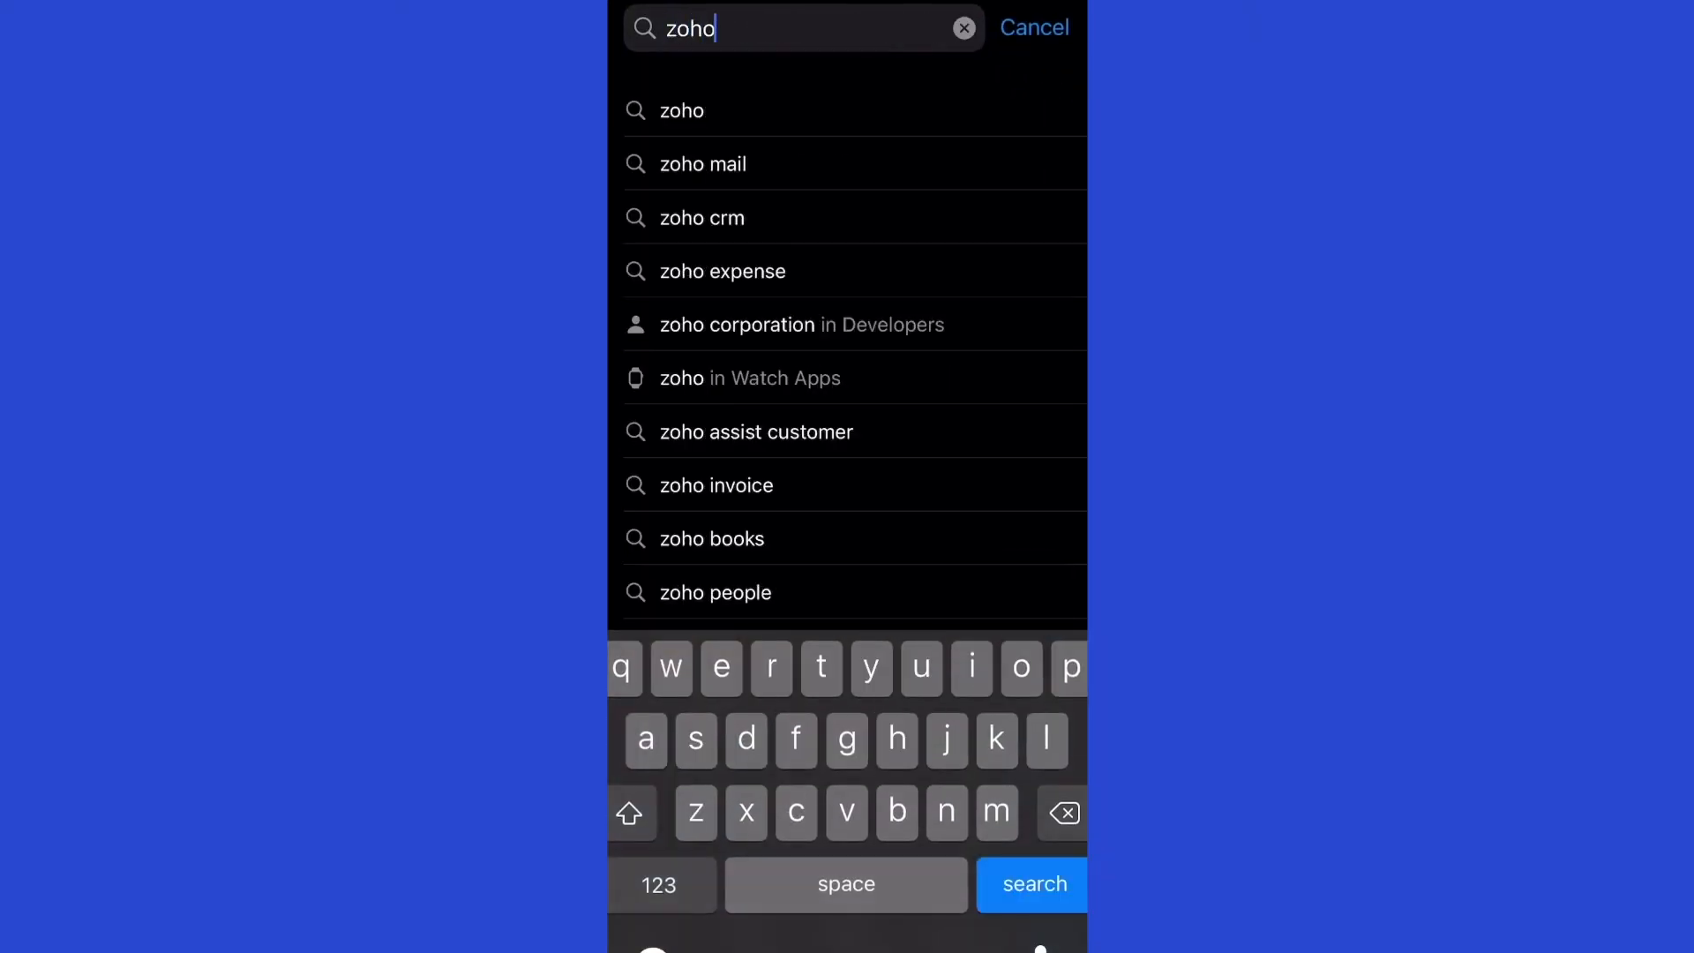
pyautogui.write(' mail')
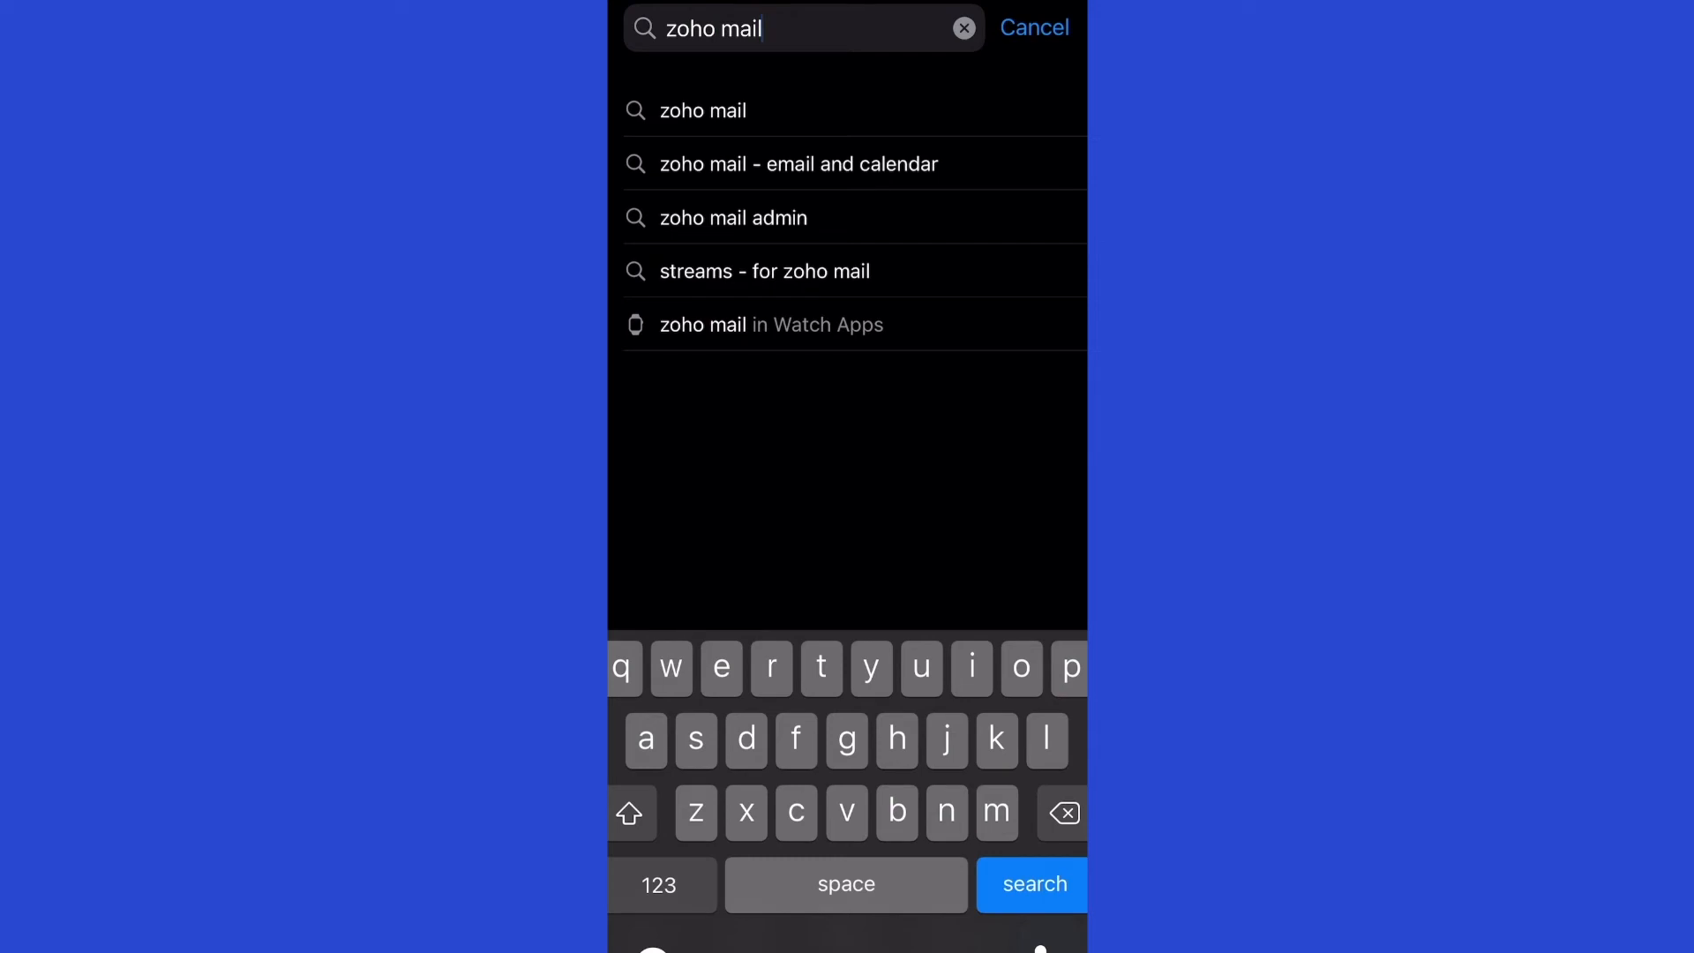
pyautogui.press('Return')
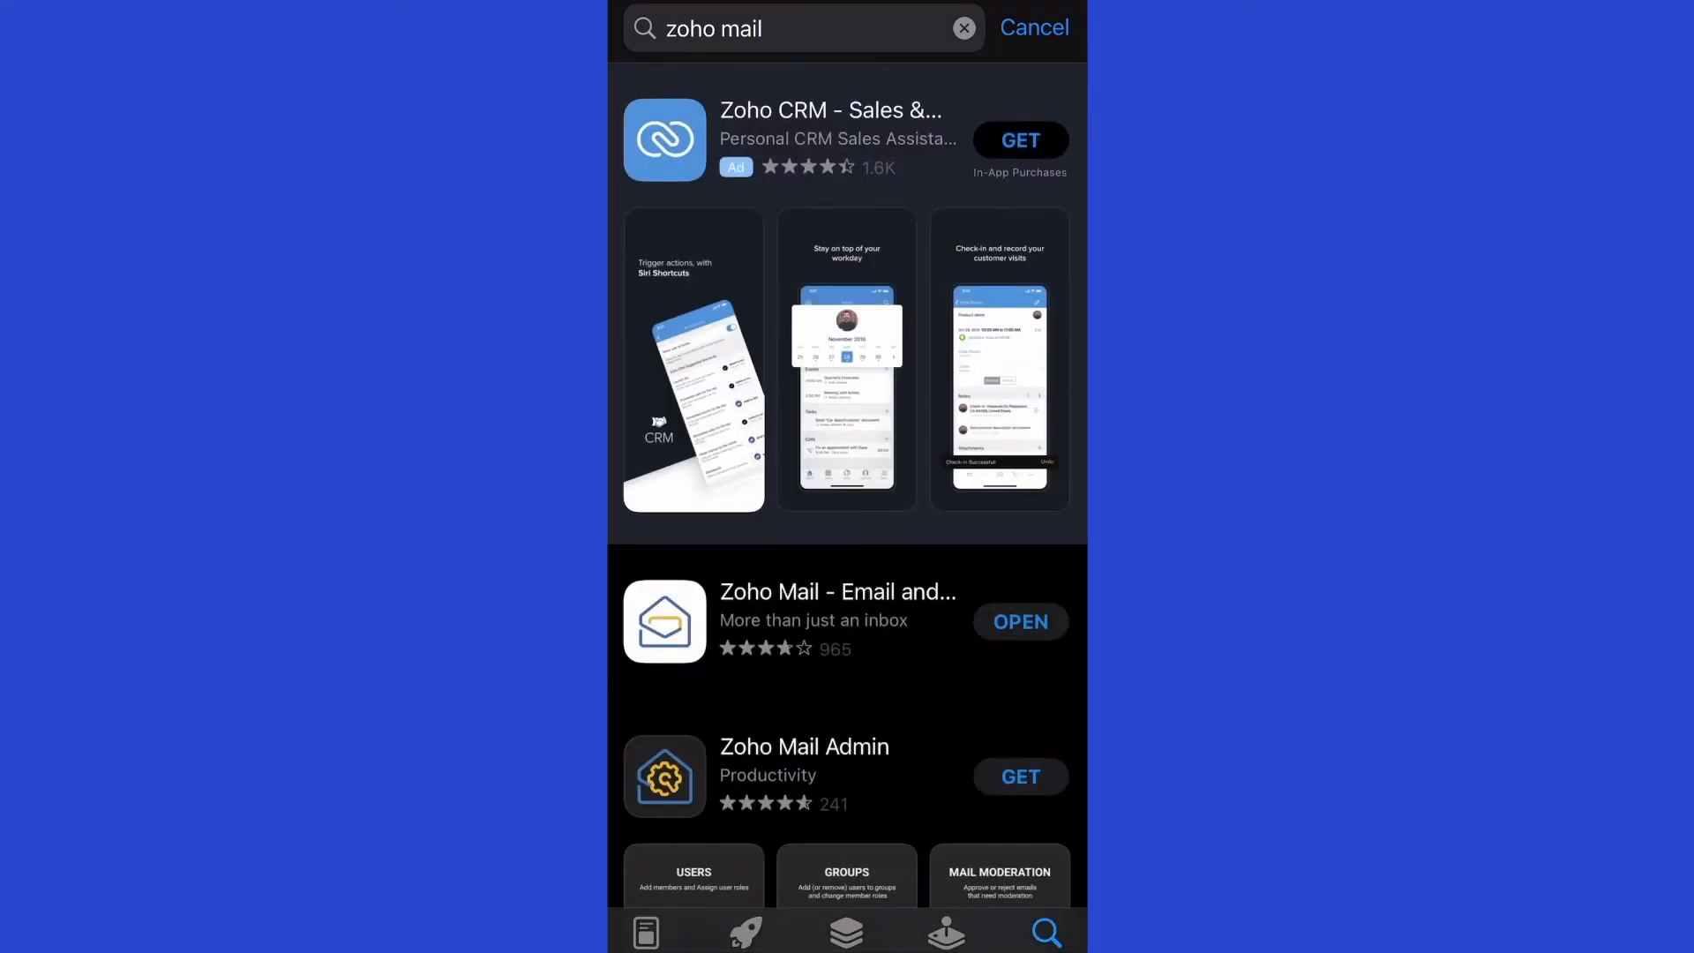
pyautogui.scroll(-3, 847, 485)
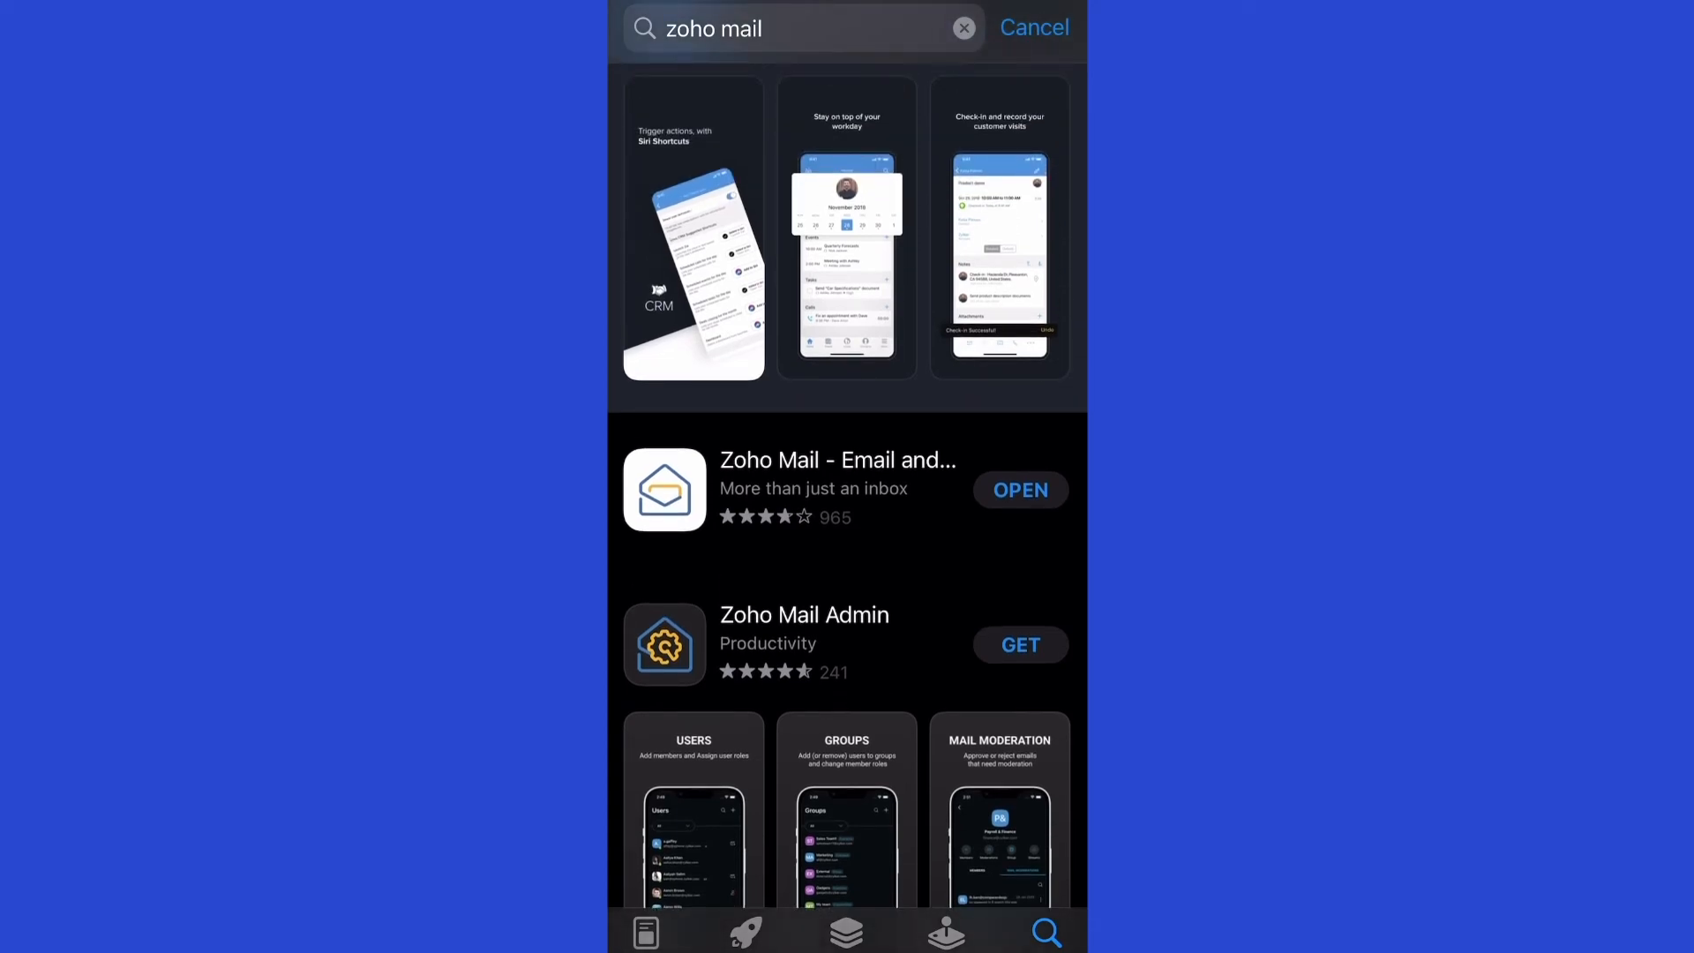
pyautogui.click(1021, 489)
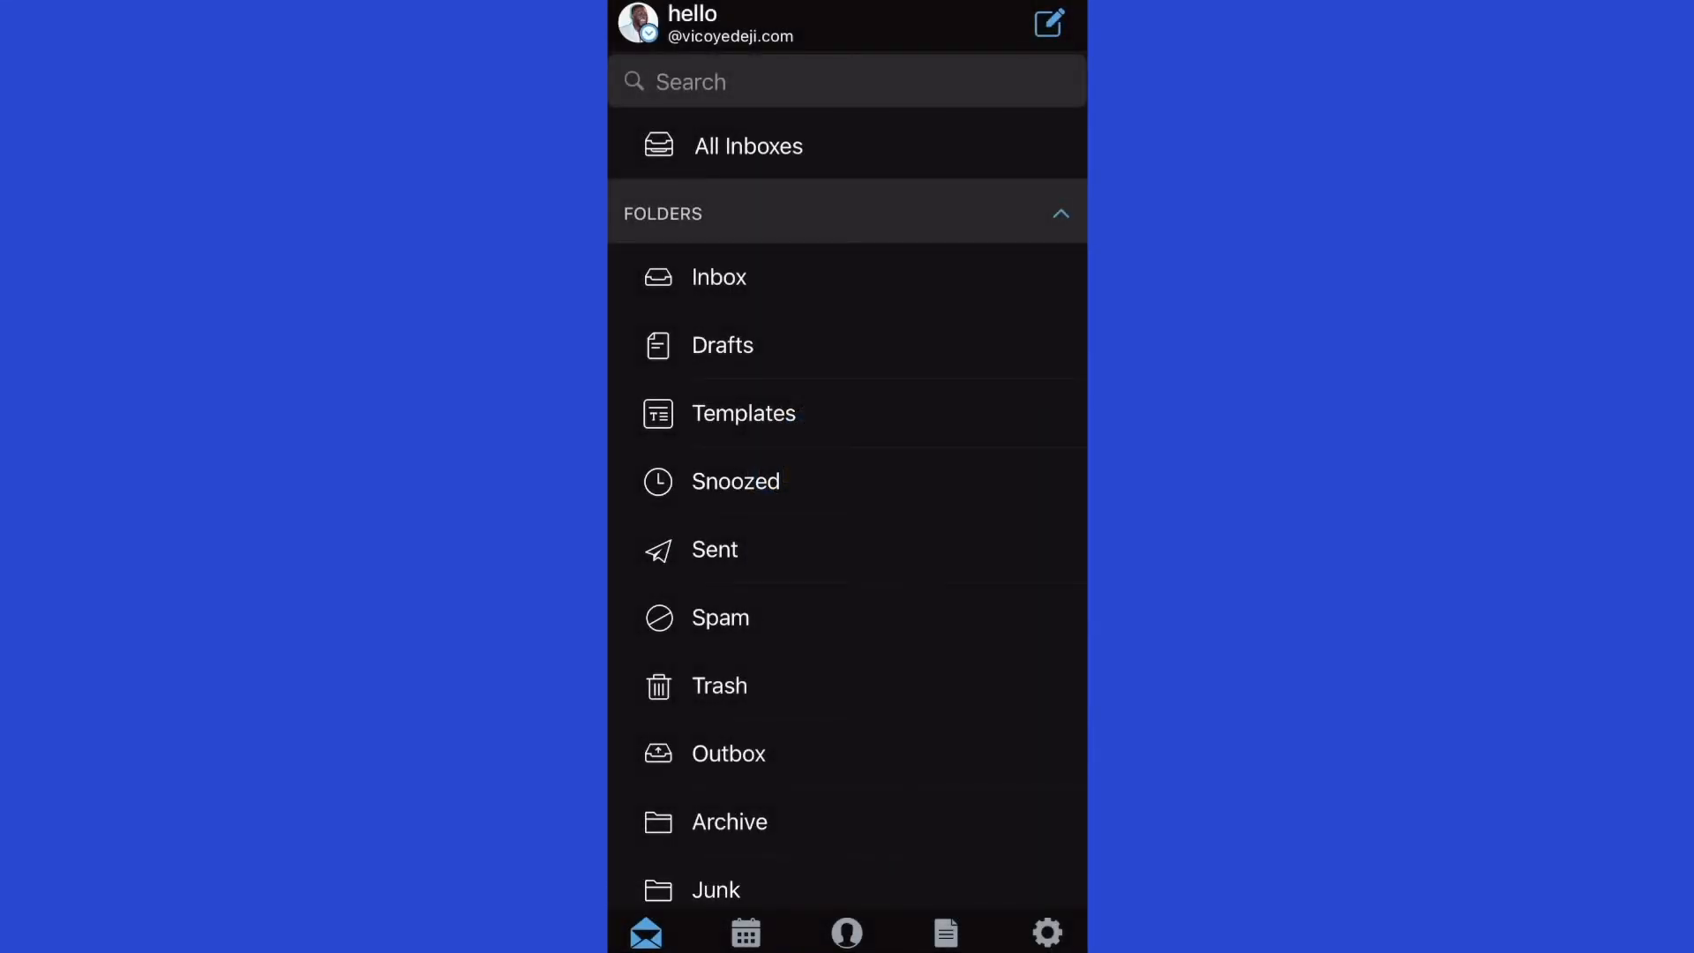
# Sign out of all accounts from the Zoho Mail app's settings.
pyautogui.click(1048, 932)
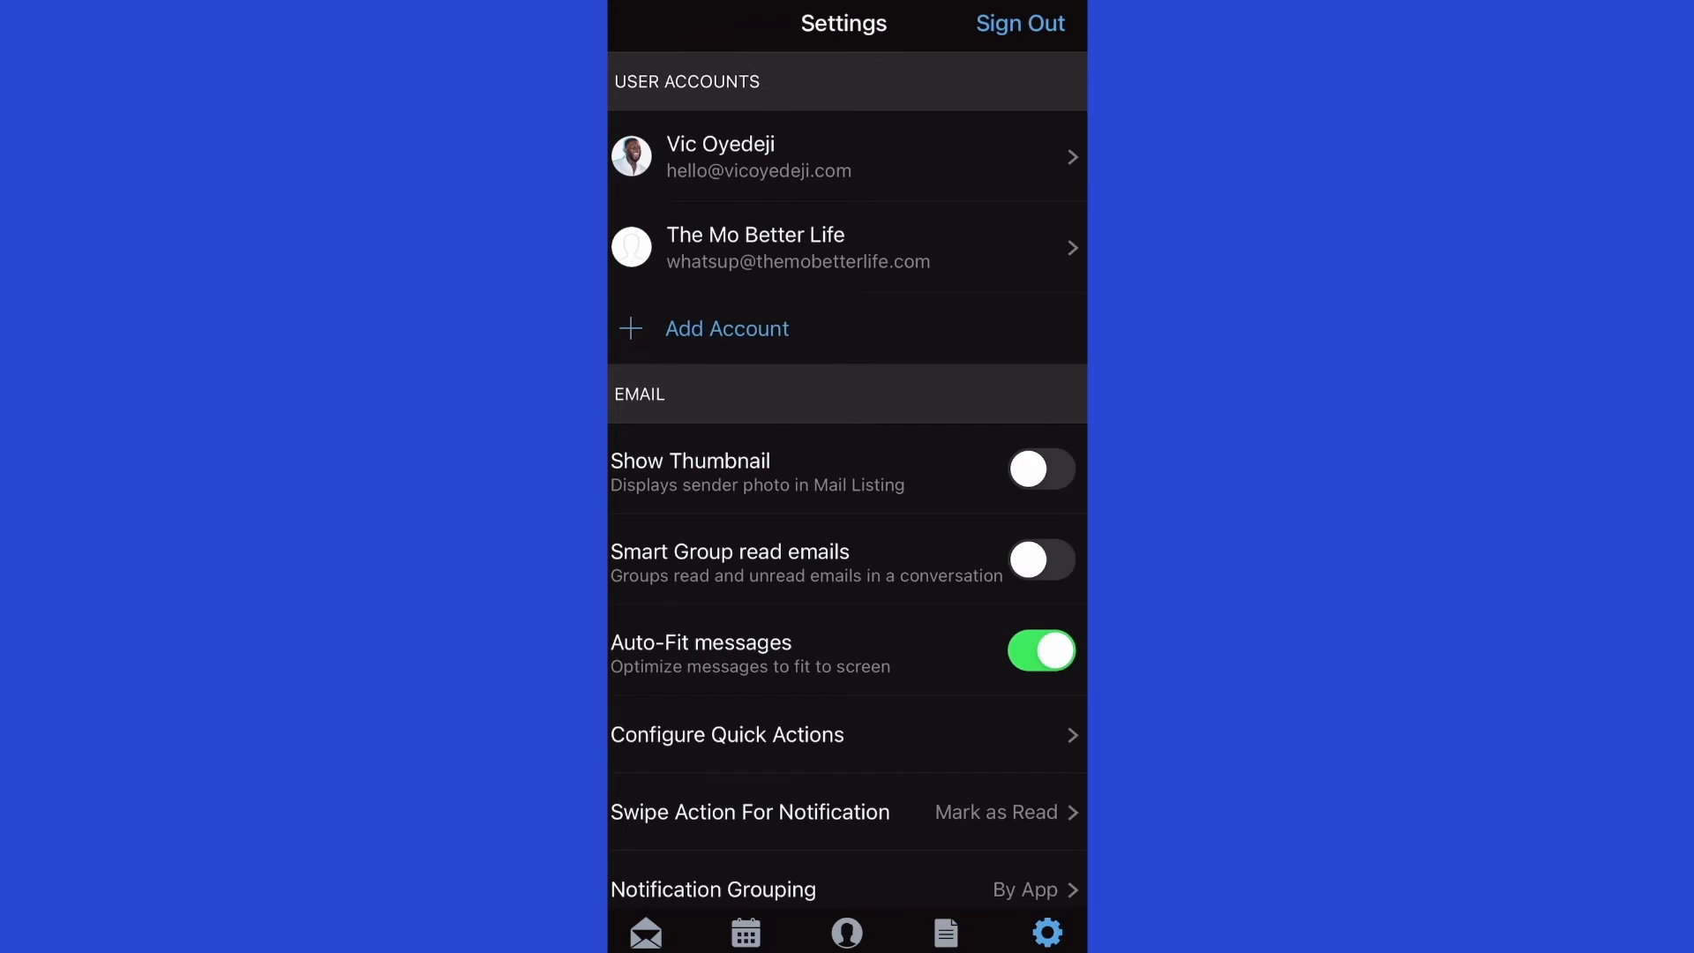
pyautogui.click(1021, 23)
pyautogui.click(937, 563)
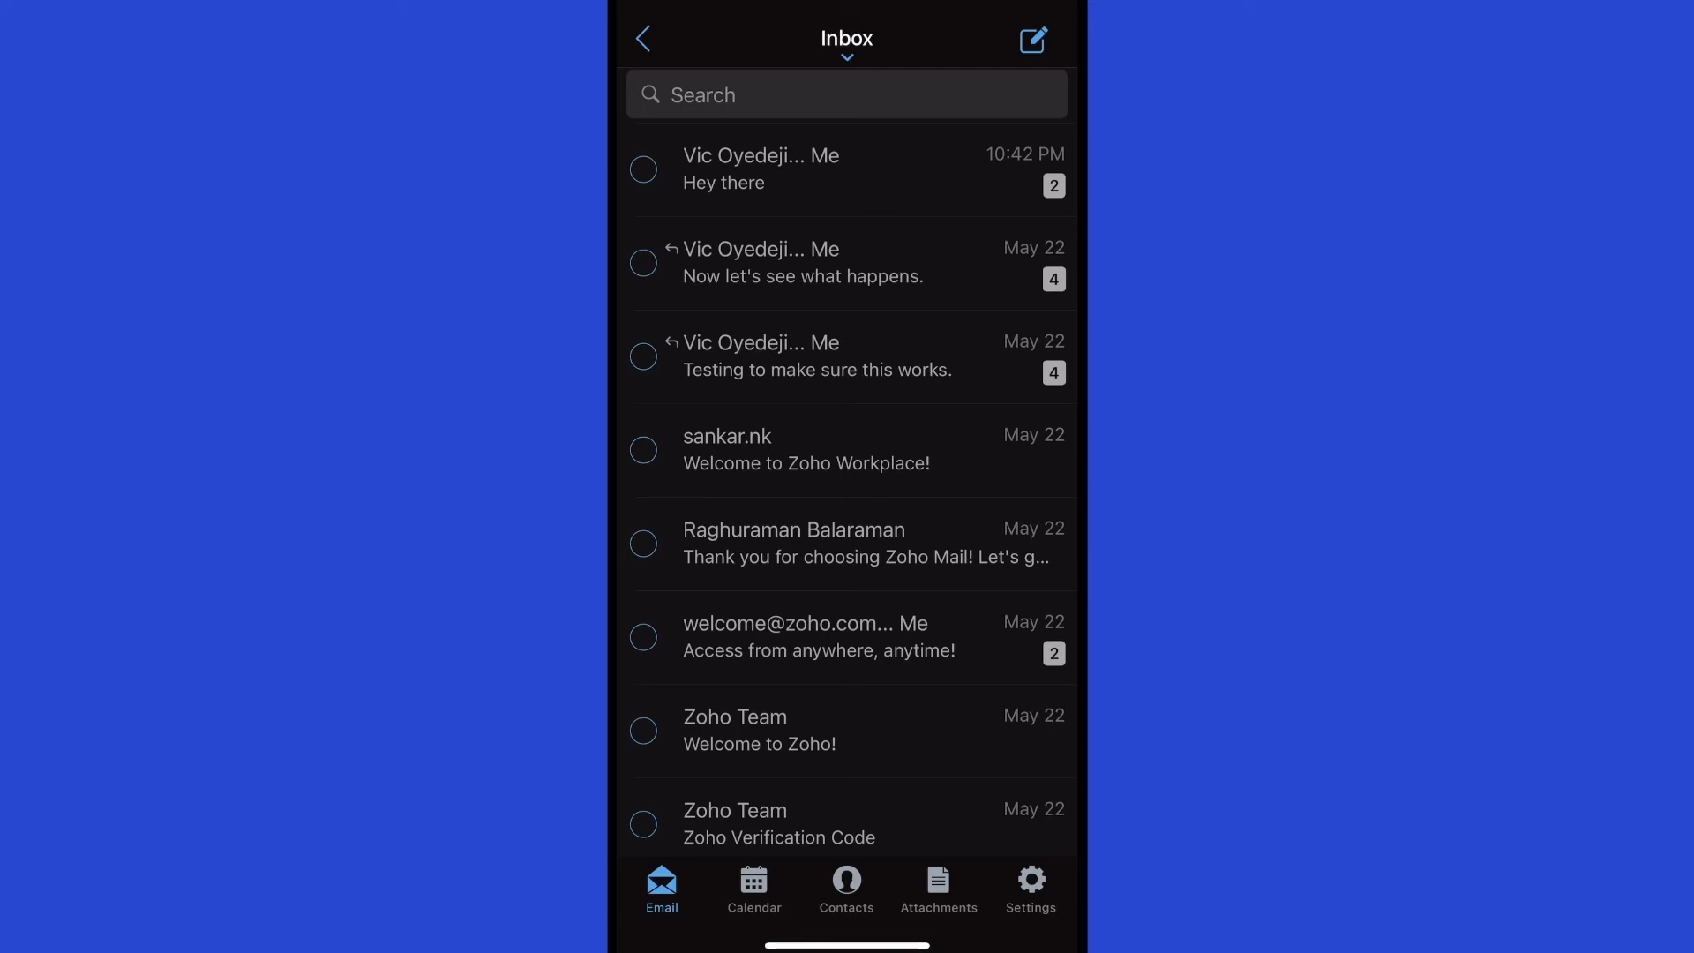
# Open the folder drawer and account switcher, then collapse and re-expand Streams, Folders and Views.
pyautogui.click(643, 39)
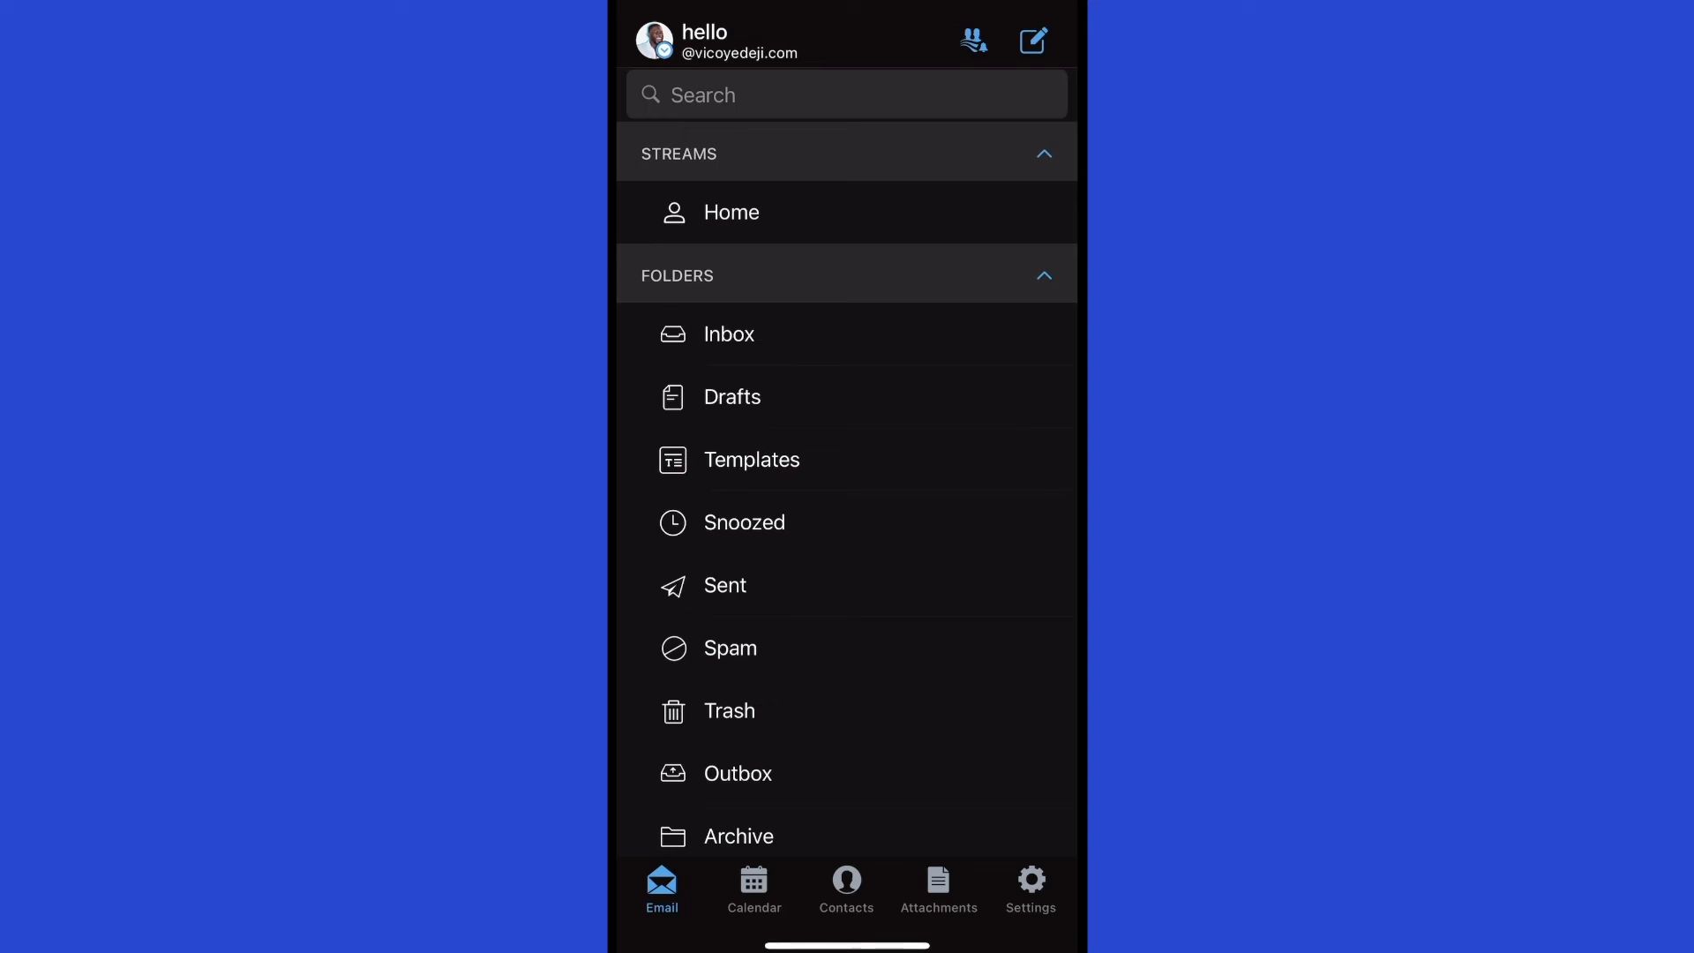
pyautogui.click(739, 41)
pyautogui.click(1044, 153)
pyautogui.click(1045, 213)
pyautogui.click(1045, 272)
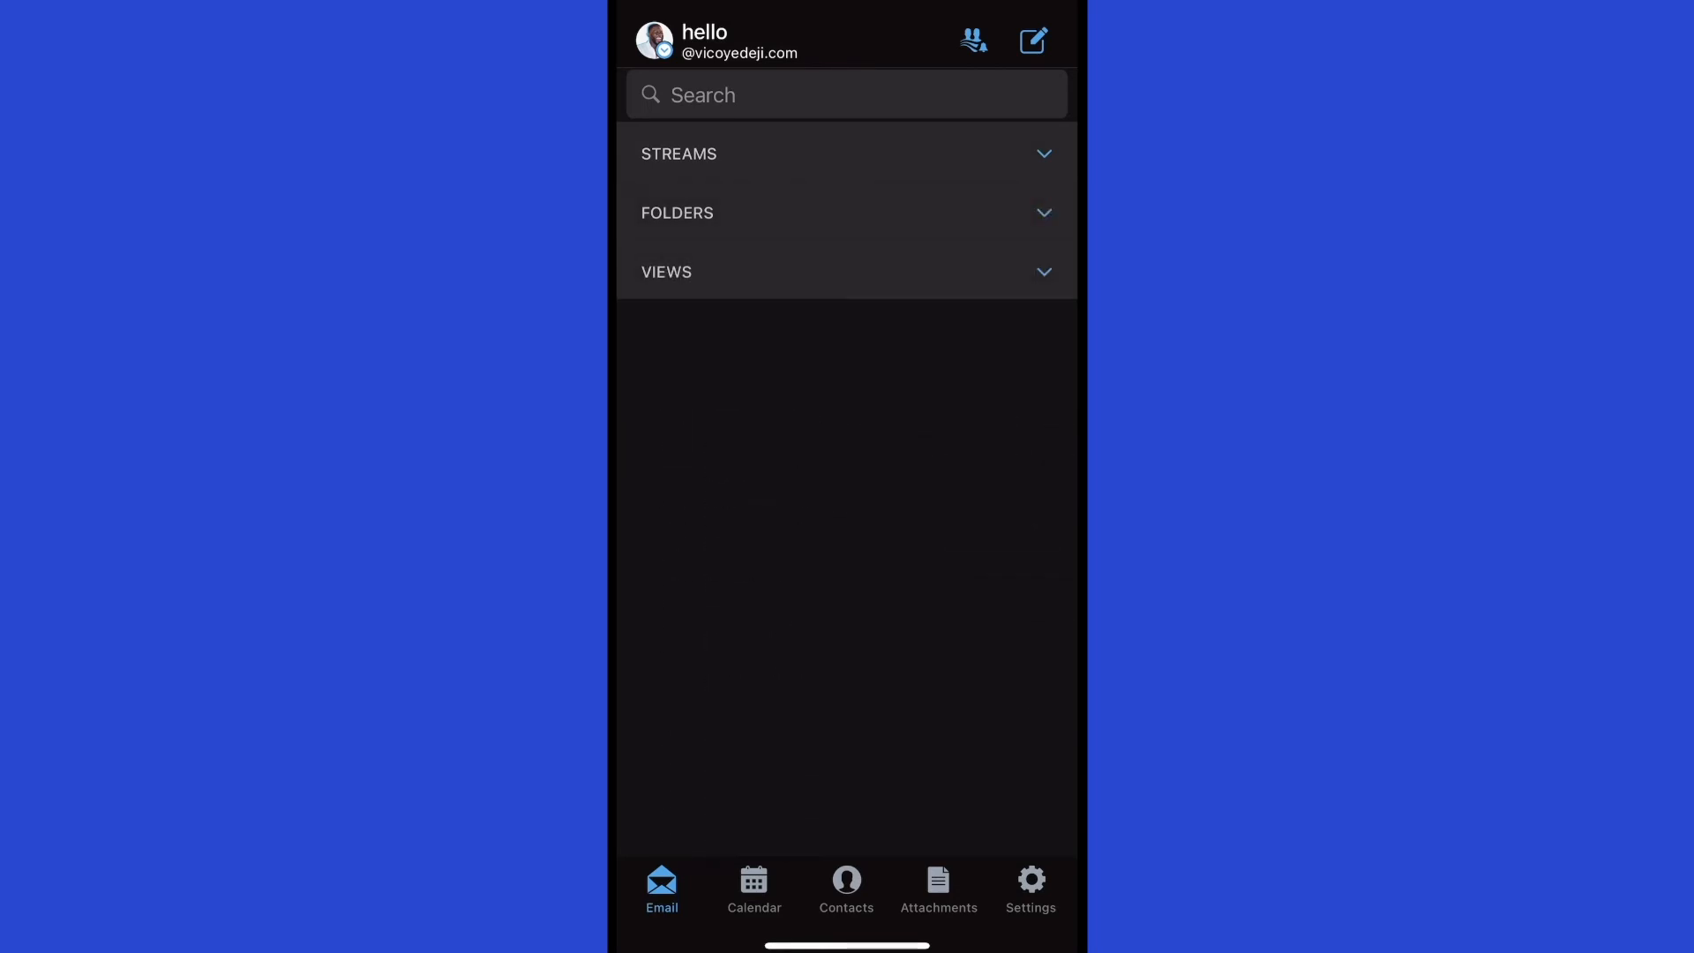
pyautogui.click(1044, 272)
pyautogui.click(1044, 213)
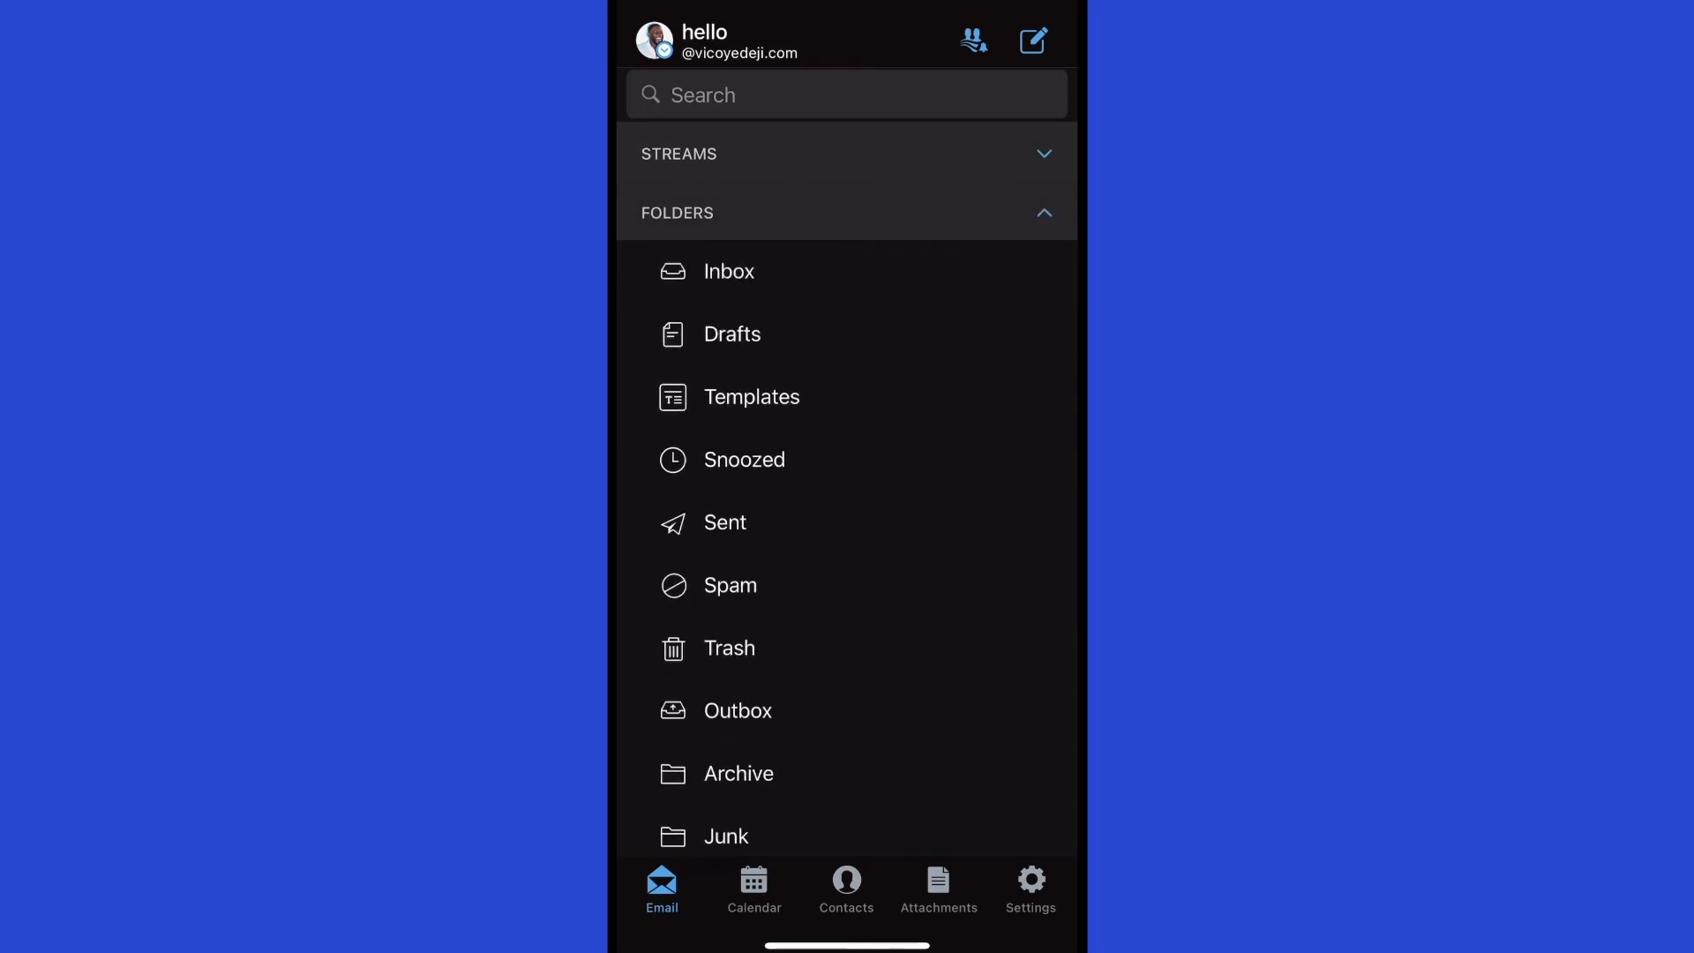
pyautogui.click(1045, 153)
# Collapse the Streams, Folders and Views sections and open the app's Settings page.
pyautogui.click(1044, 154)
pyautogui.click(1044, 212)
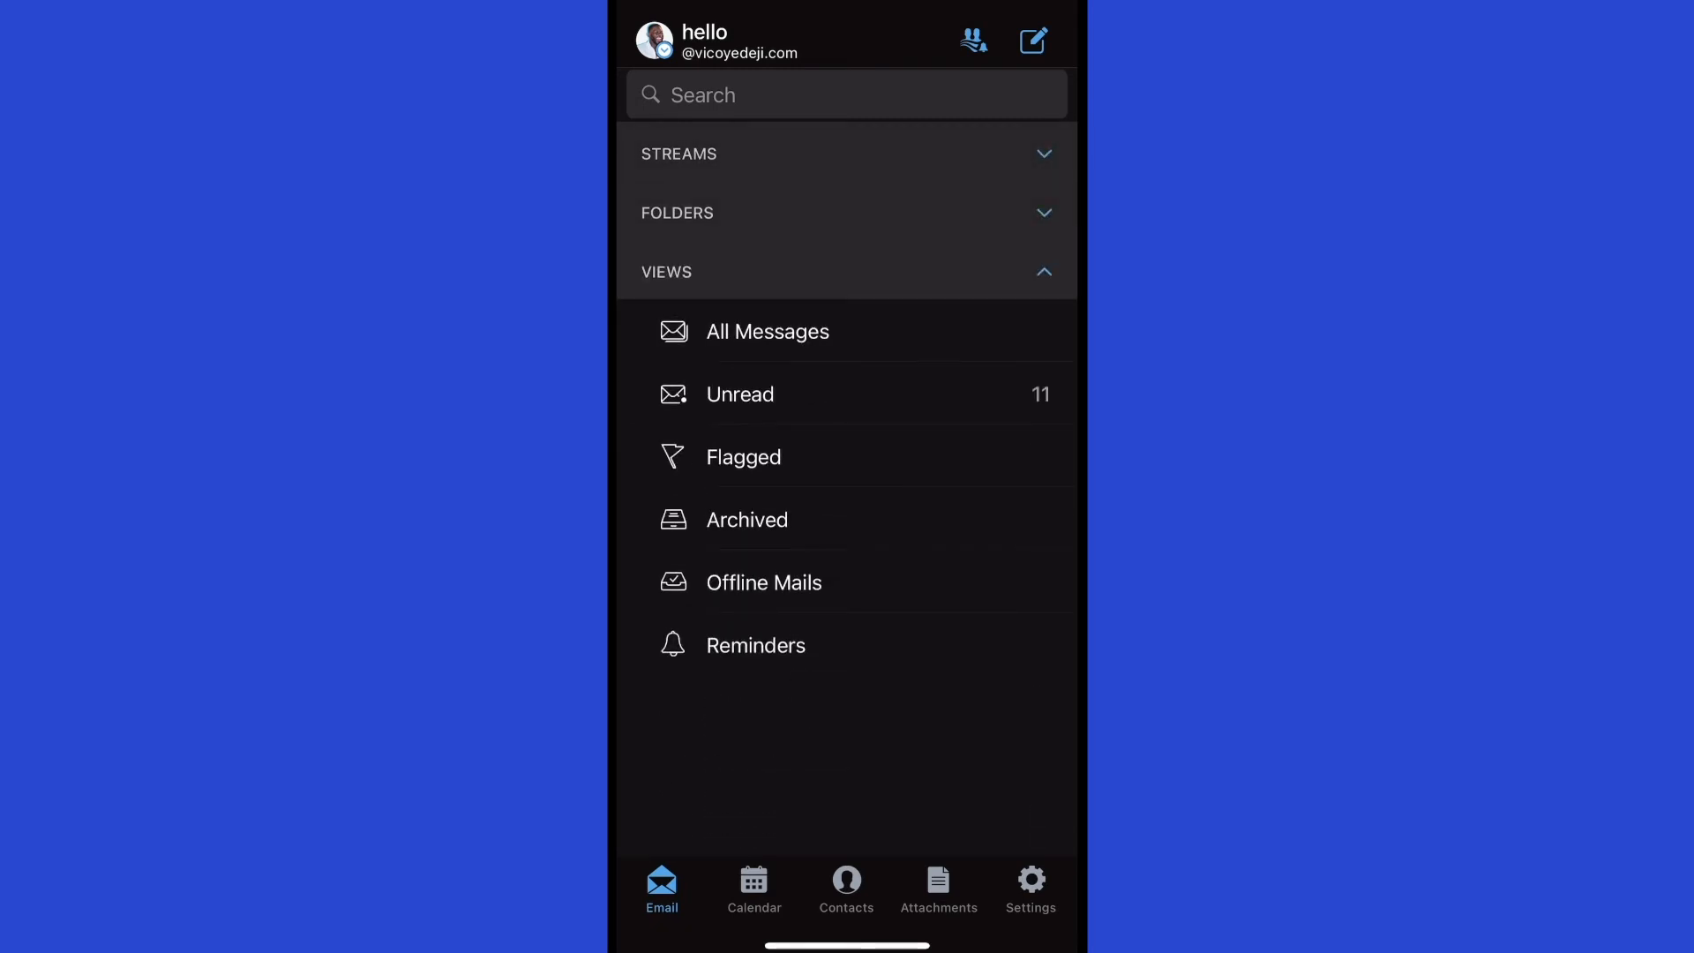
pyautogui.click(1045, 272)
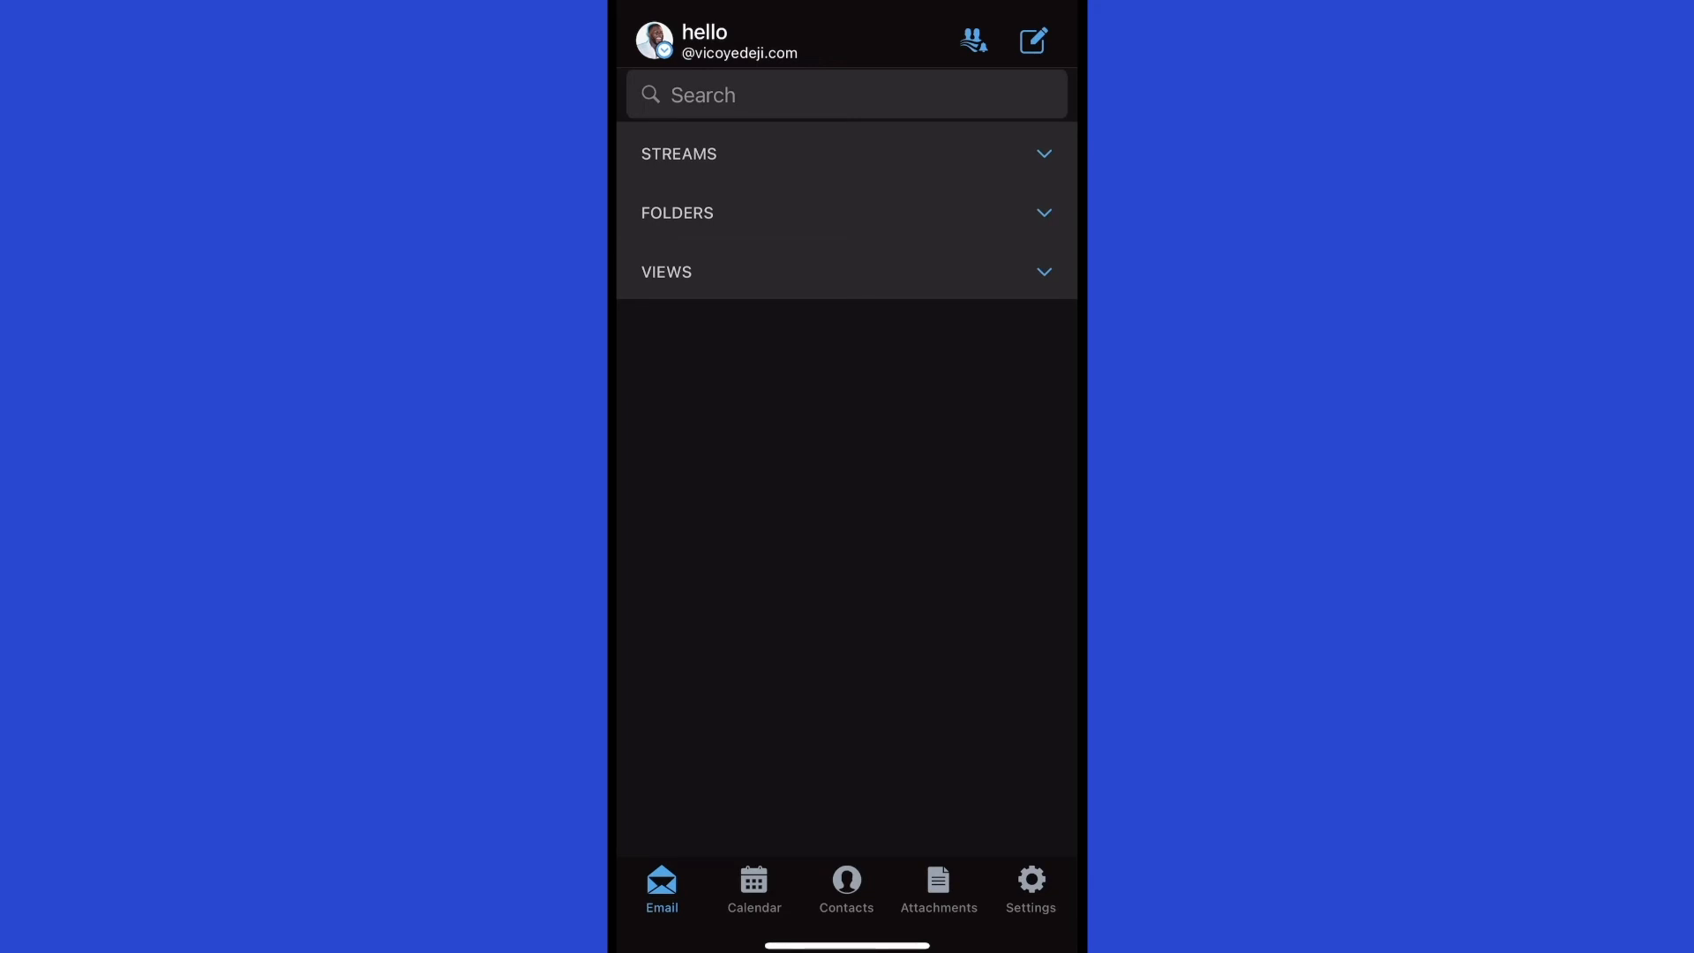
pyautogui.click(1030, 888)
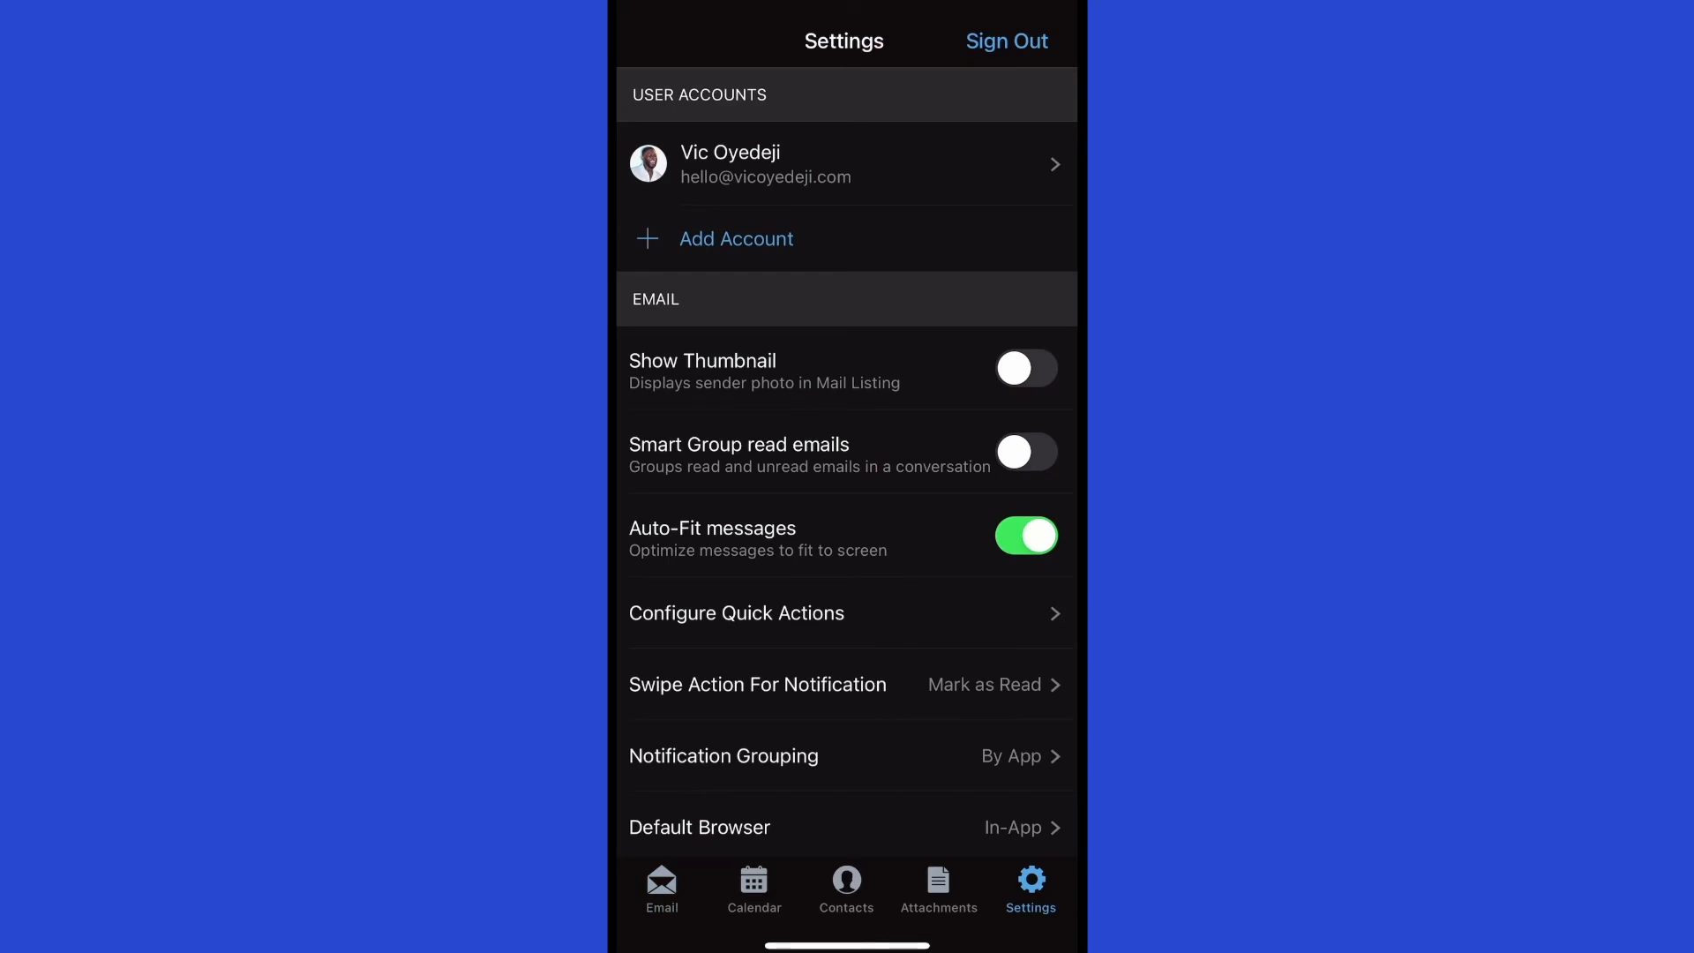
# Add the store's support mailbox as a second account, entering its address and pasting the password.
pyautogui.click(737, 239)
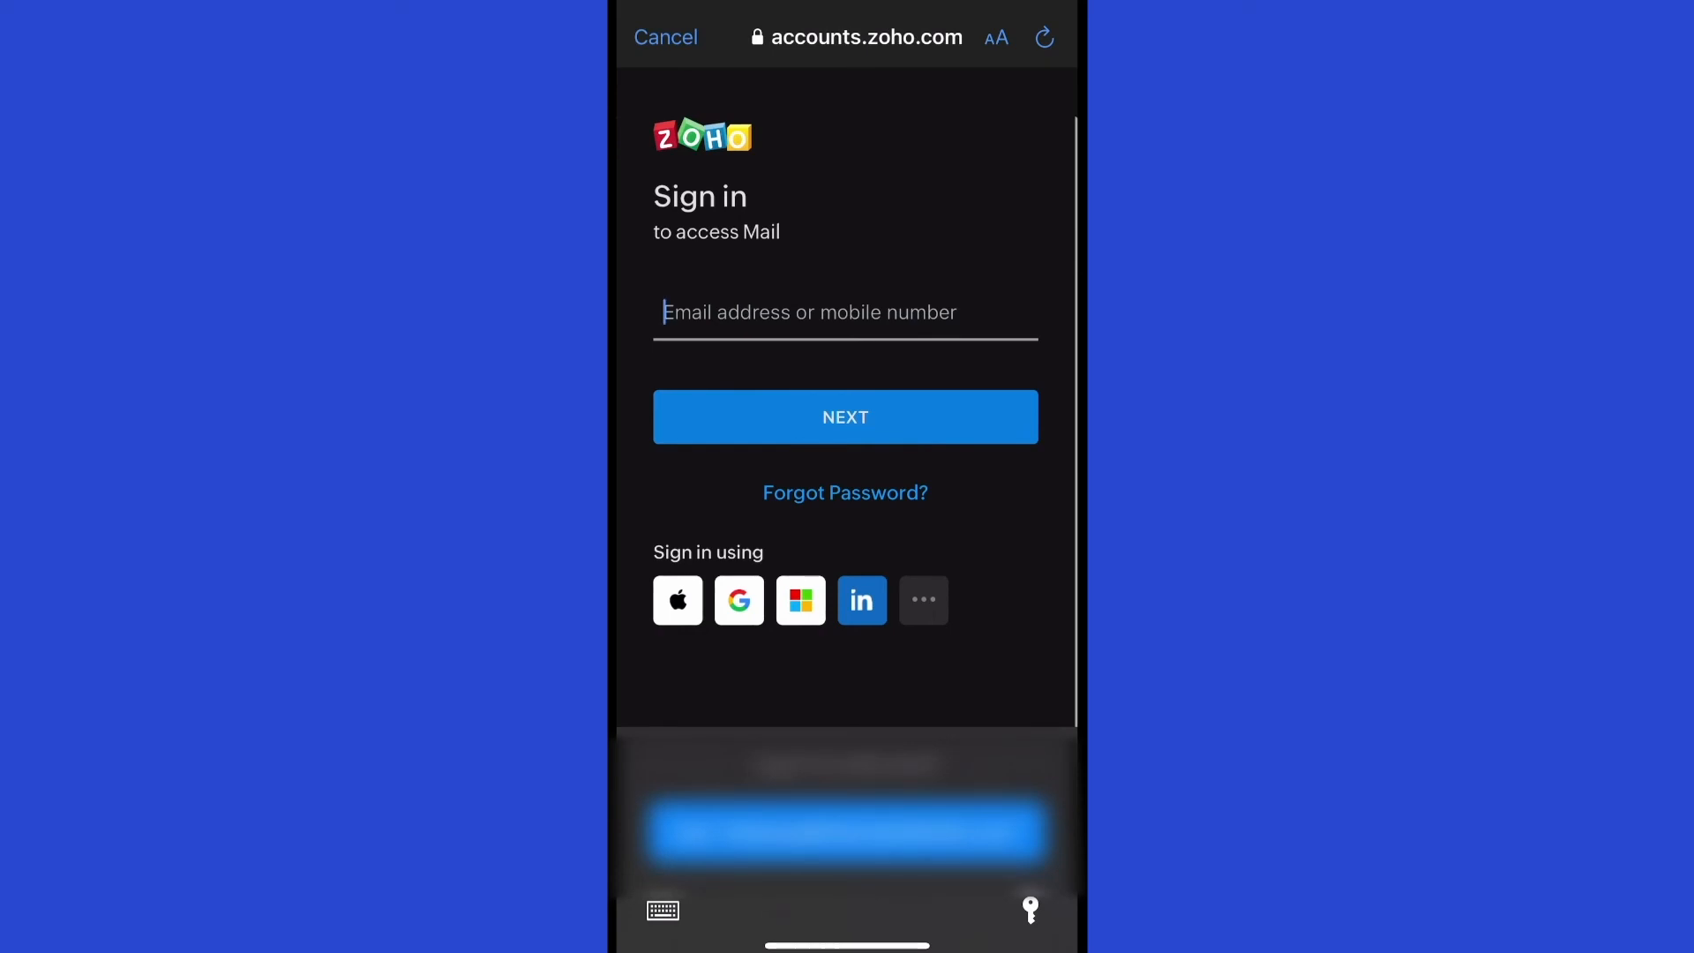
pyautogui.click(663, 910)
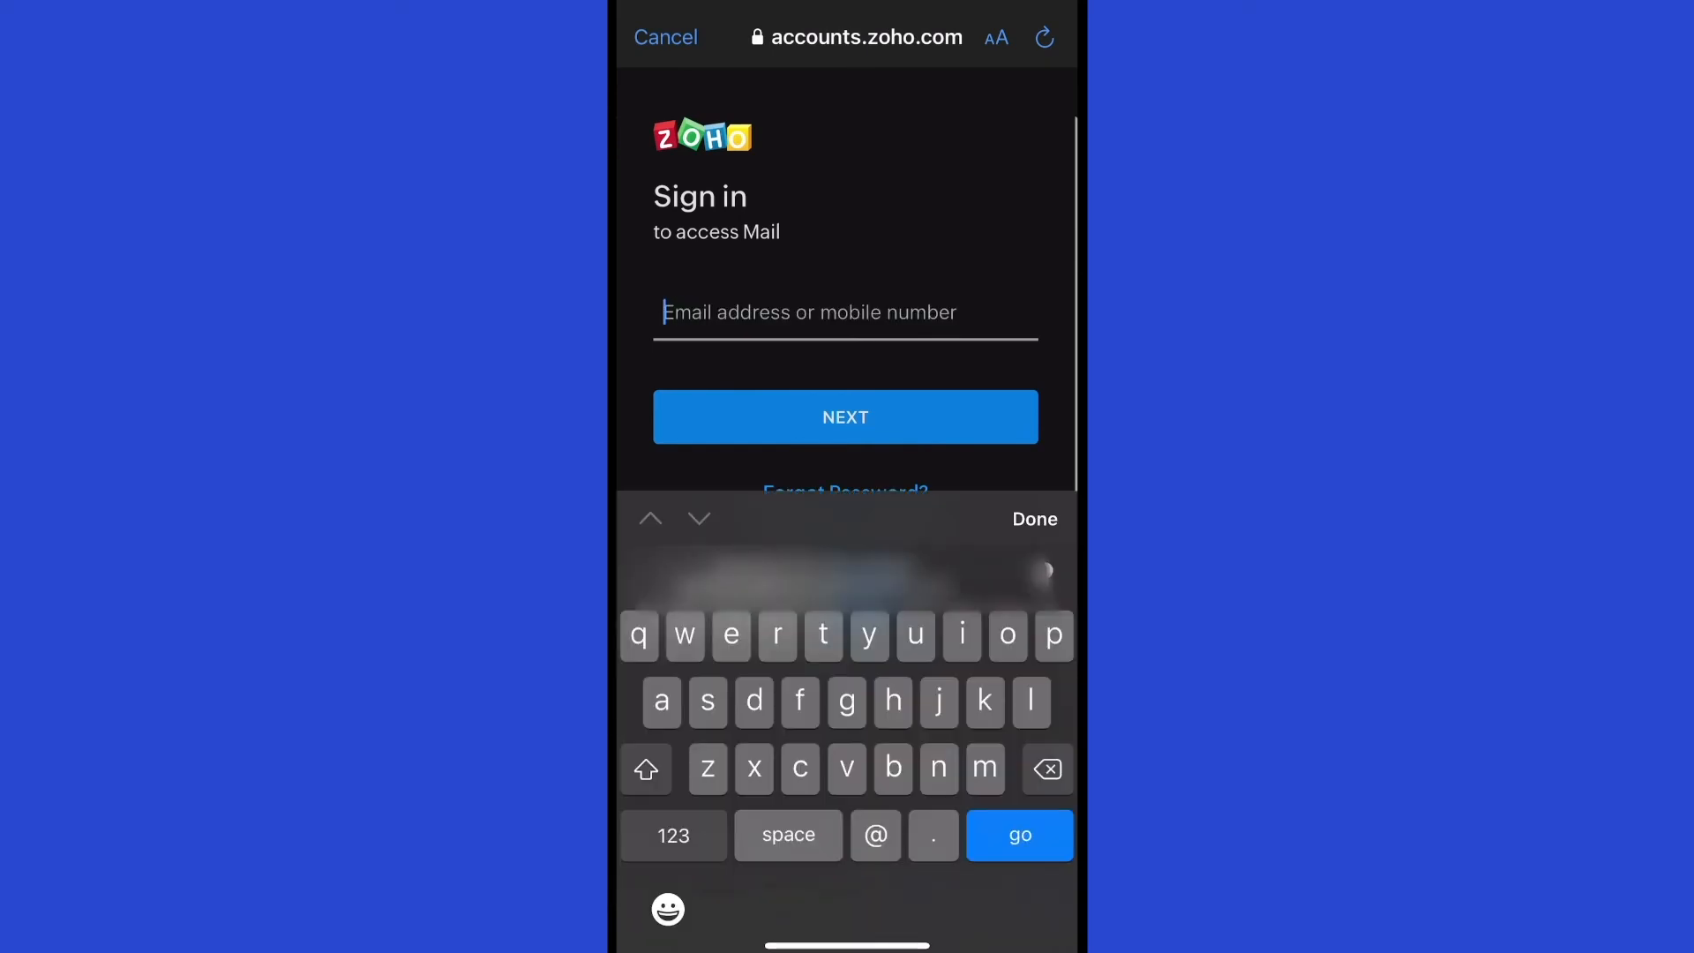
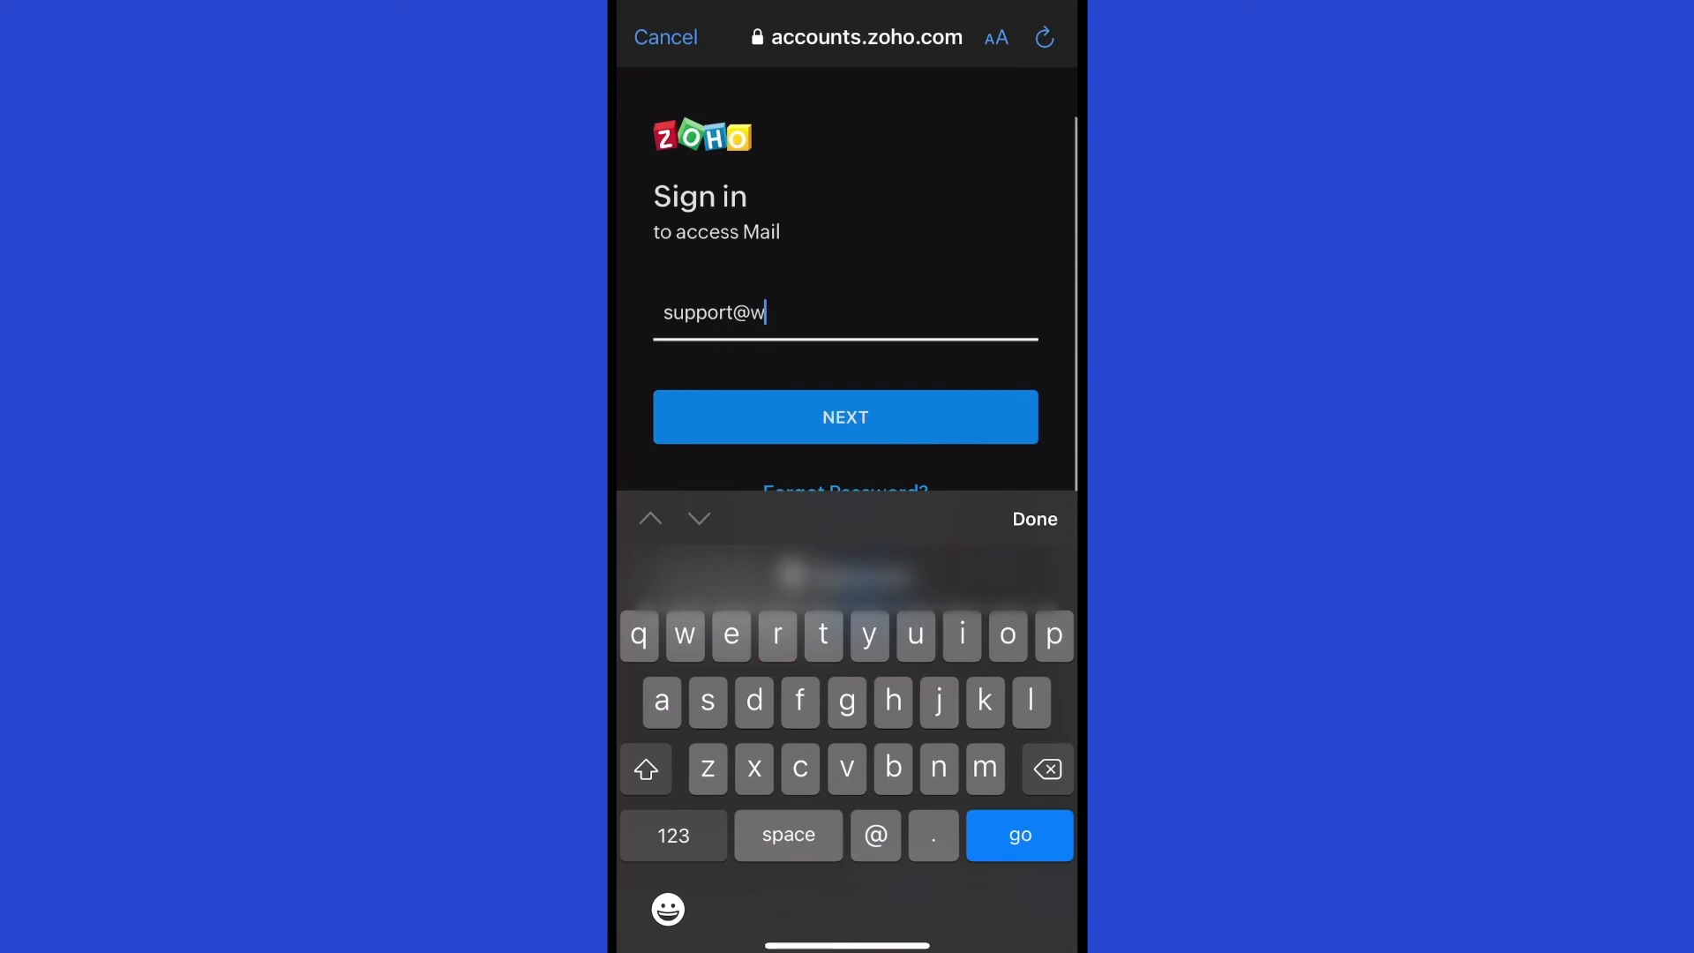
pyautogui.press('Return')
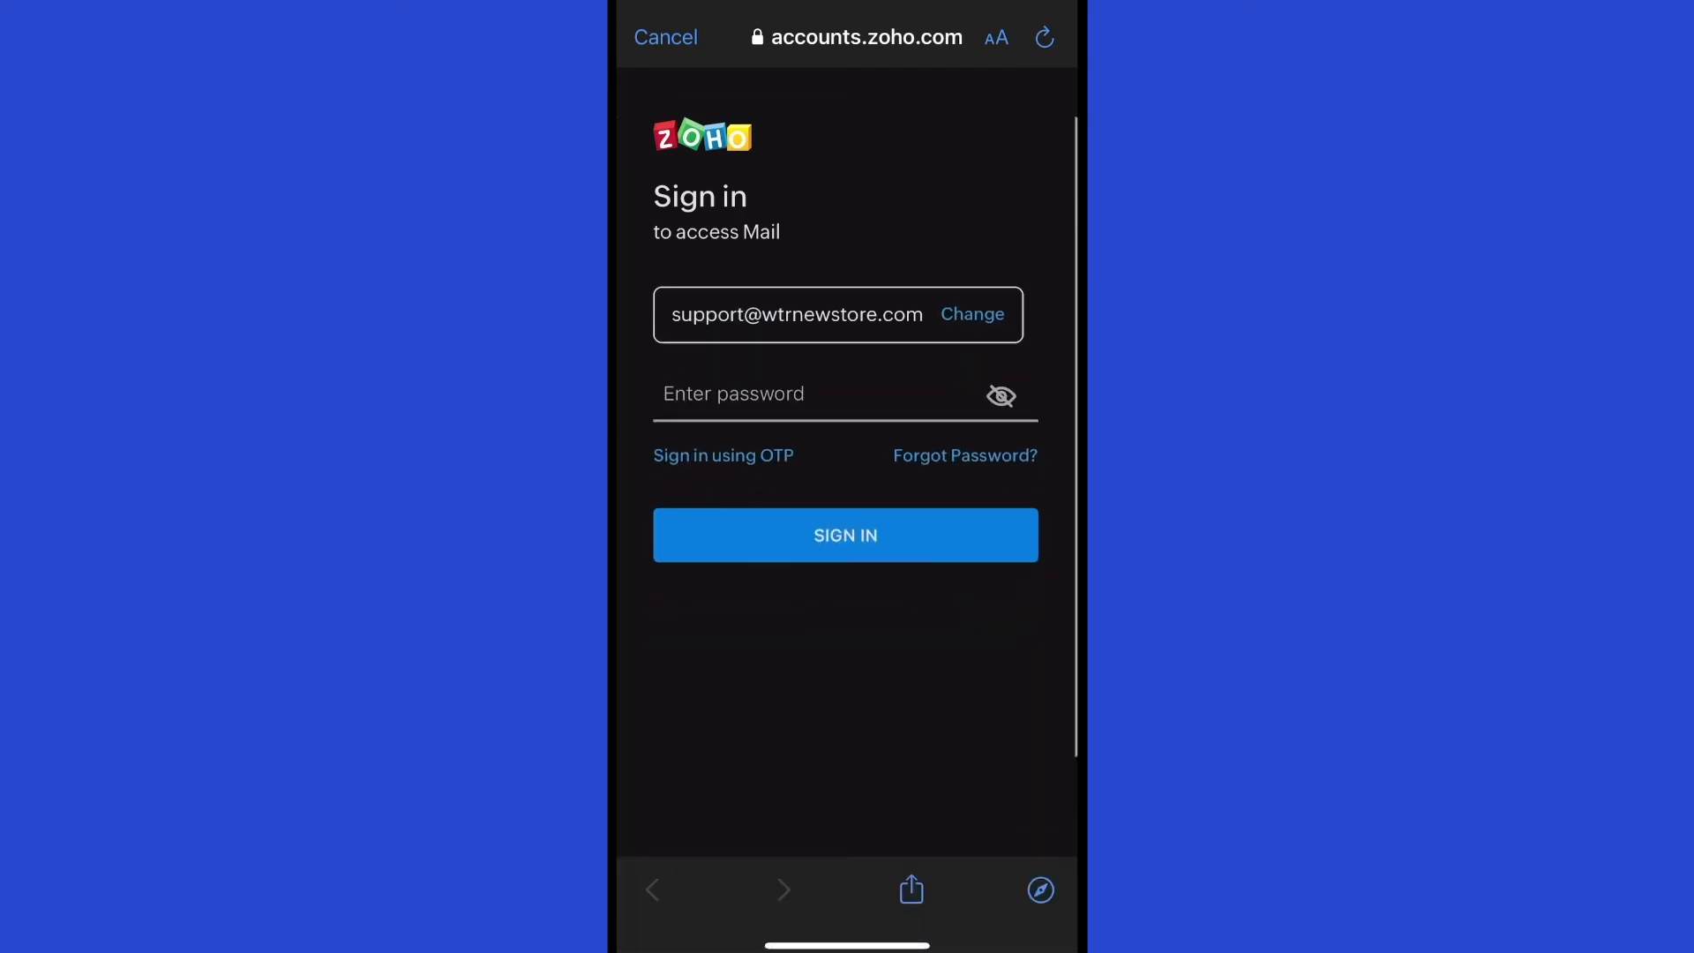
pyautogui.click(794, 395)
pyautogui.hotkey('ctrl', 'v')
pyautogui.press('Return')
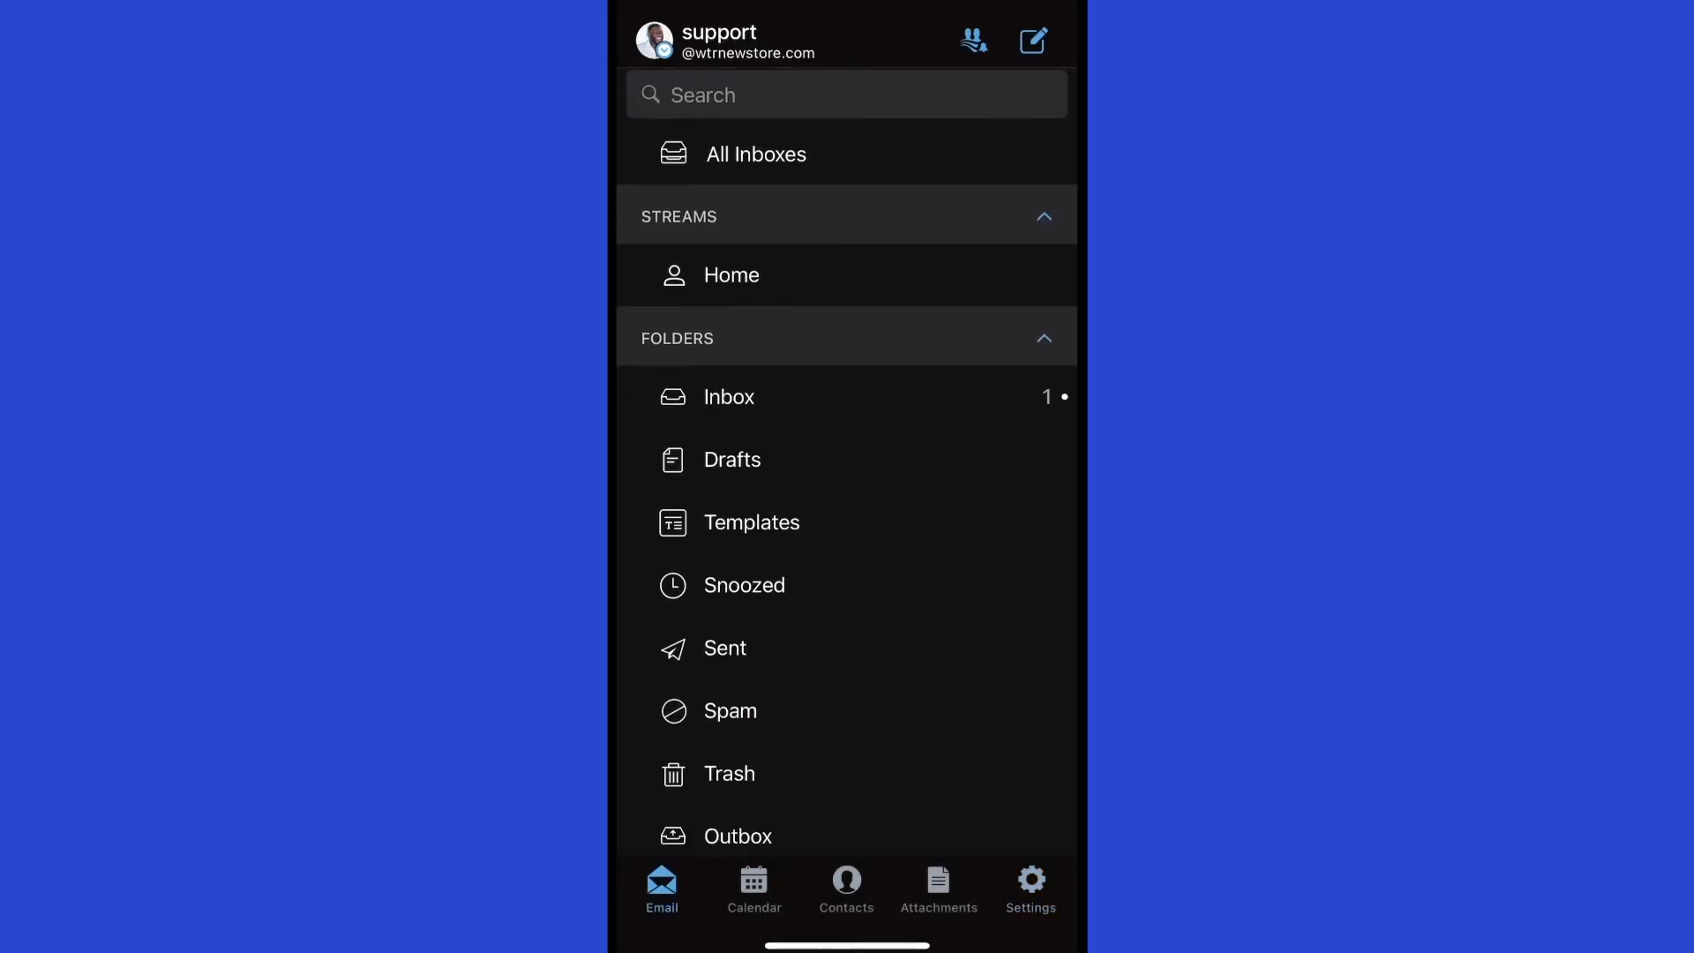
# Open the new account's Inbox from the Folders list.
pyautogui.click(1043, 338)
pyautogui.click(1044, 337)
pyautogui.click(729, 396)
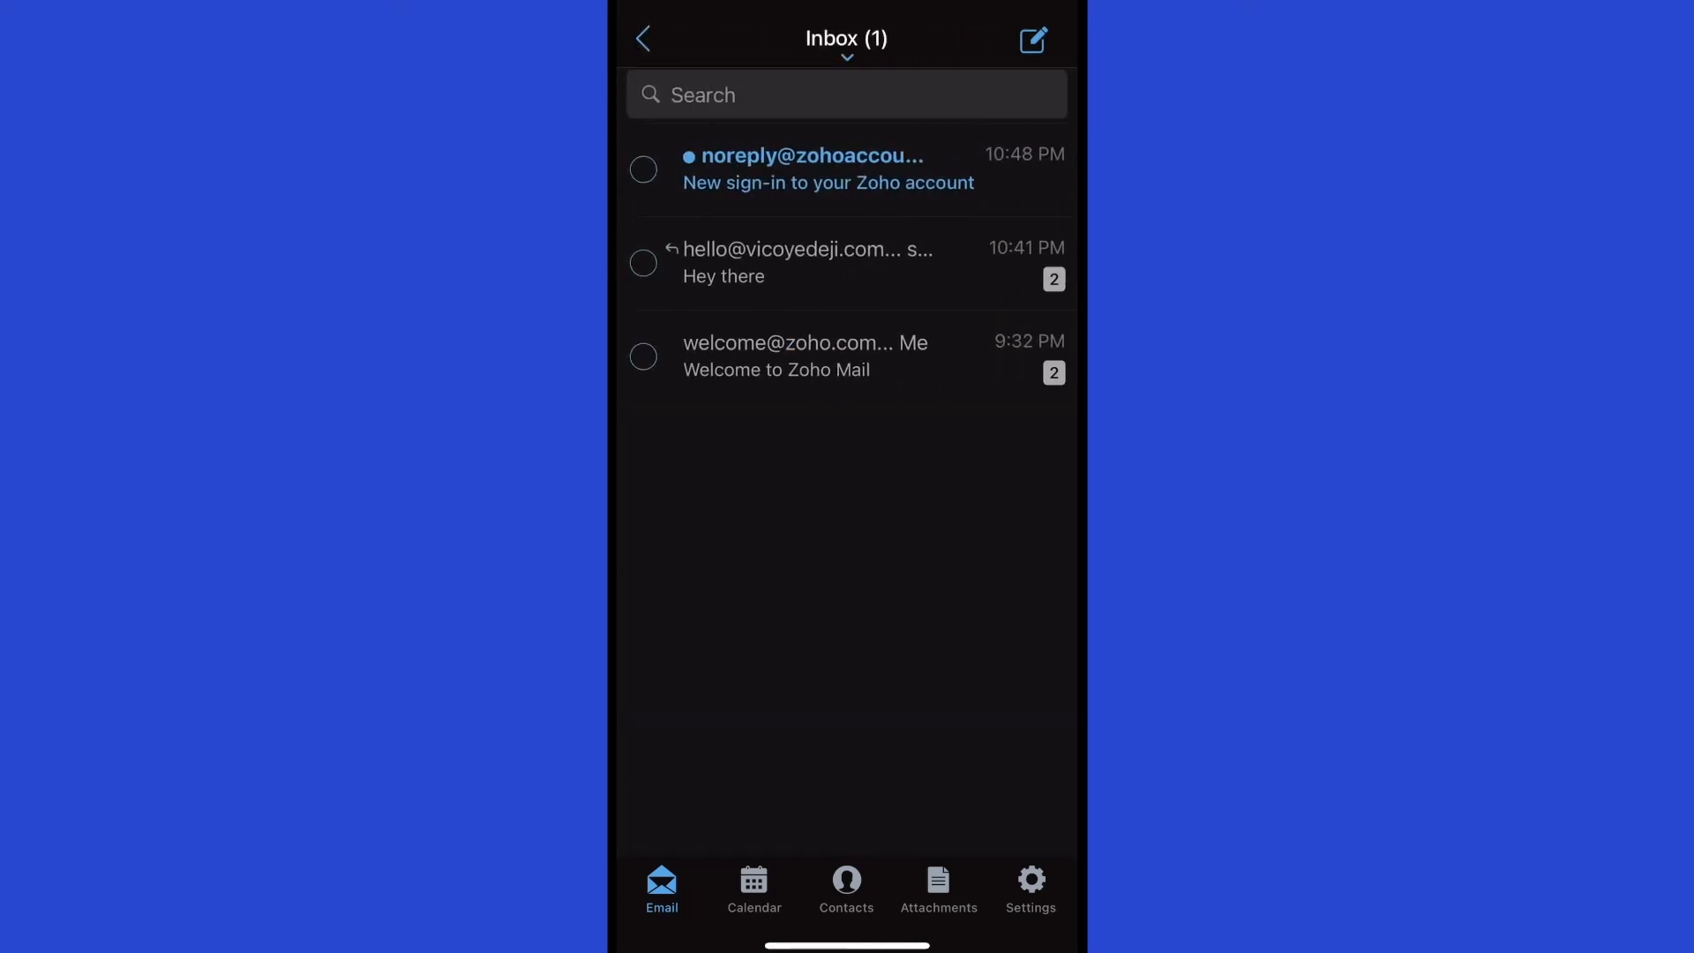
# Read the 'New sign-in to your Zoho account' email, then open Settings showing both accounts.
pyautogui.click(829, 169)
pyautogui.scroll(-3, 847, 494)
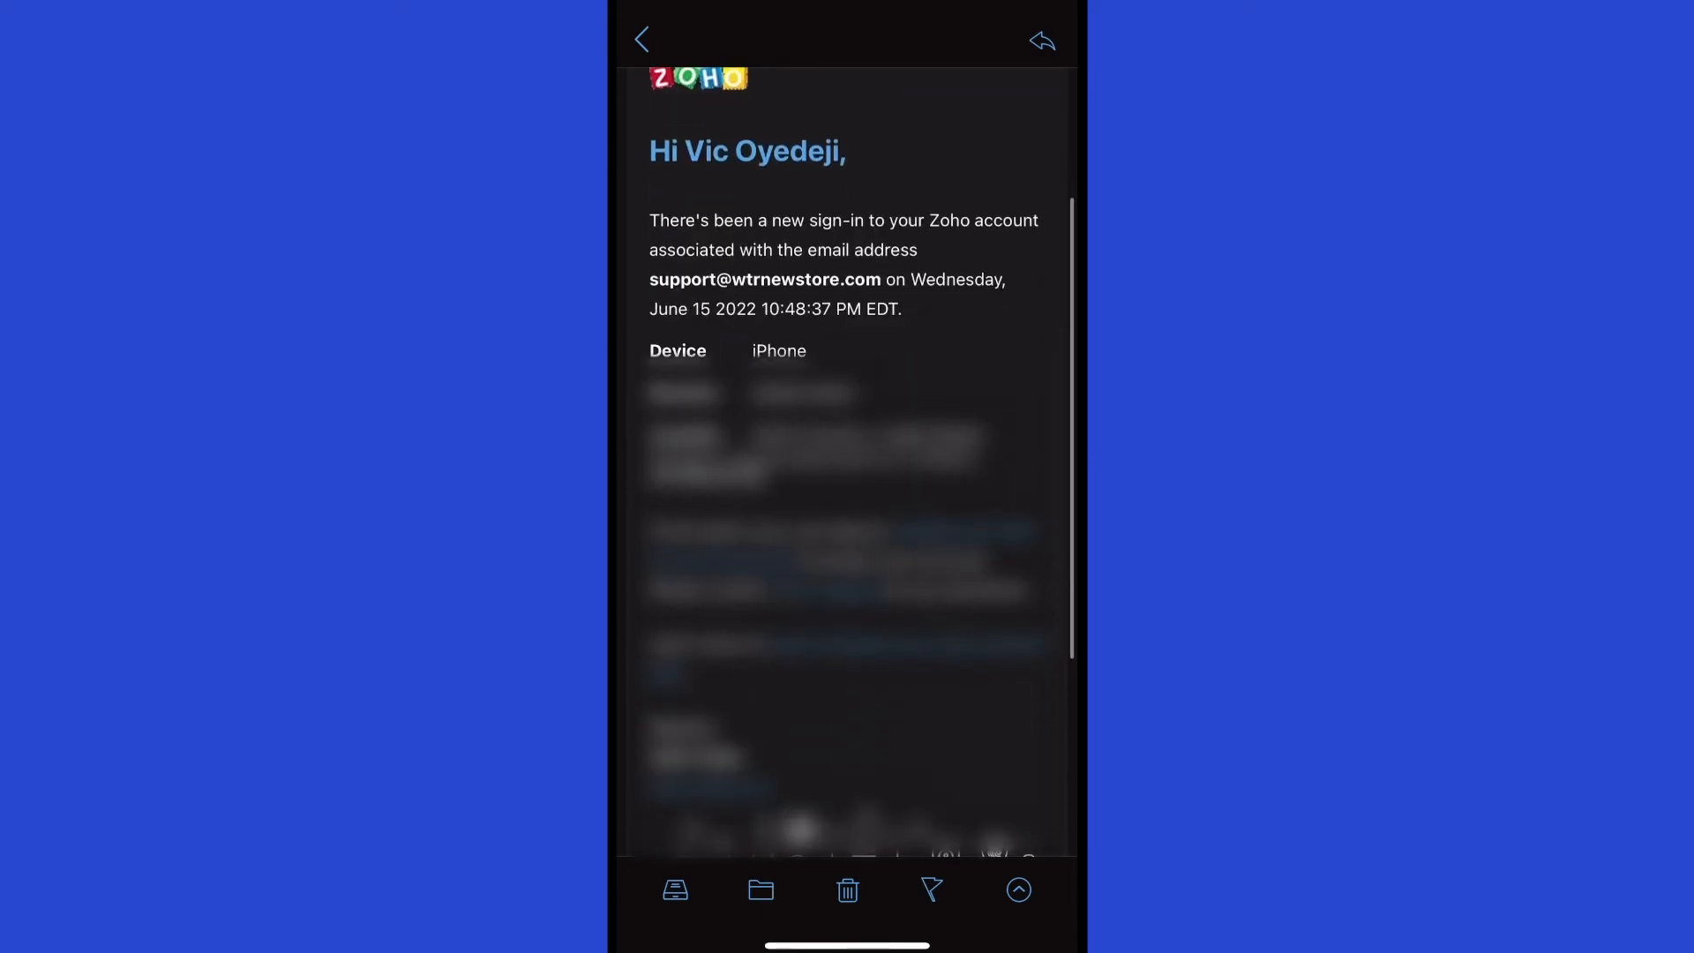
pyautogui.scroll(3, 847, 494)
pyautogui.click(641, 40)
pyautogui.click(642, 38)
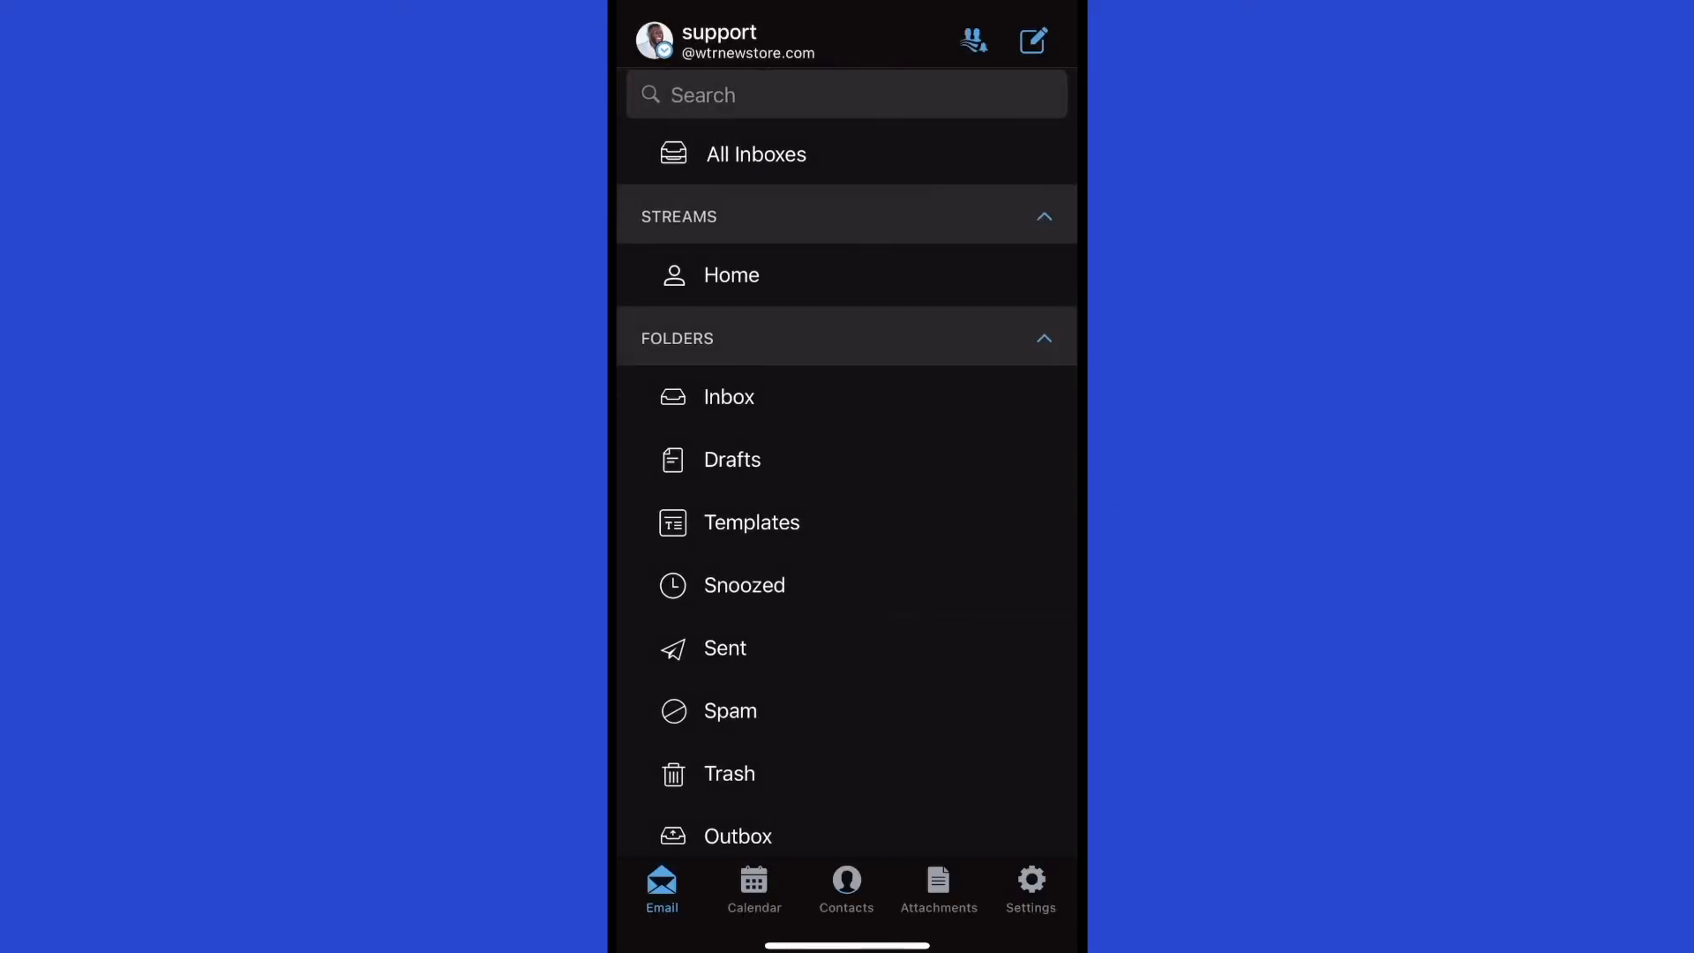
pyautogui.click(1030, 888)
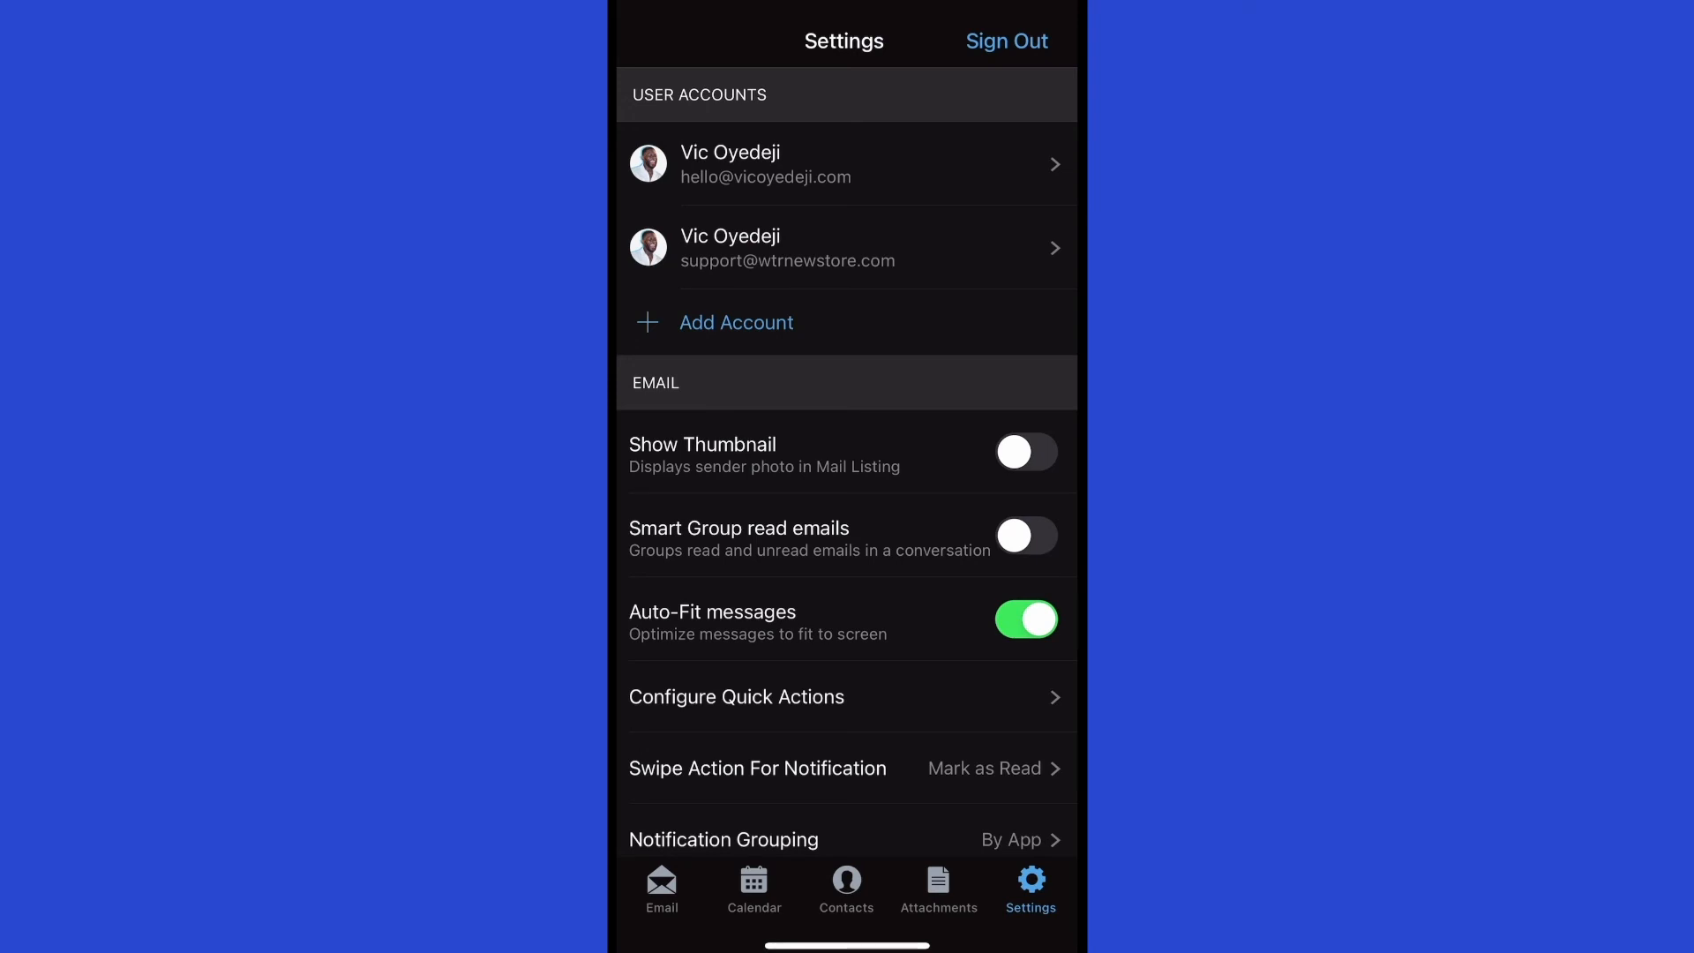
# Review the signature settings of the first and second accounts in the app.
pyautogui.click(847, 164)
pyautogui.scroll(-3, 847, 529)
pyautogui.scroll(-7, 847, 529)
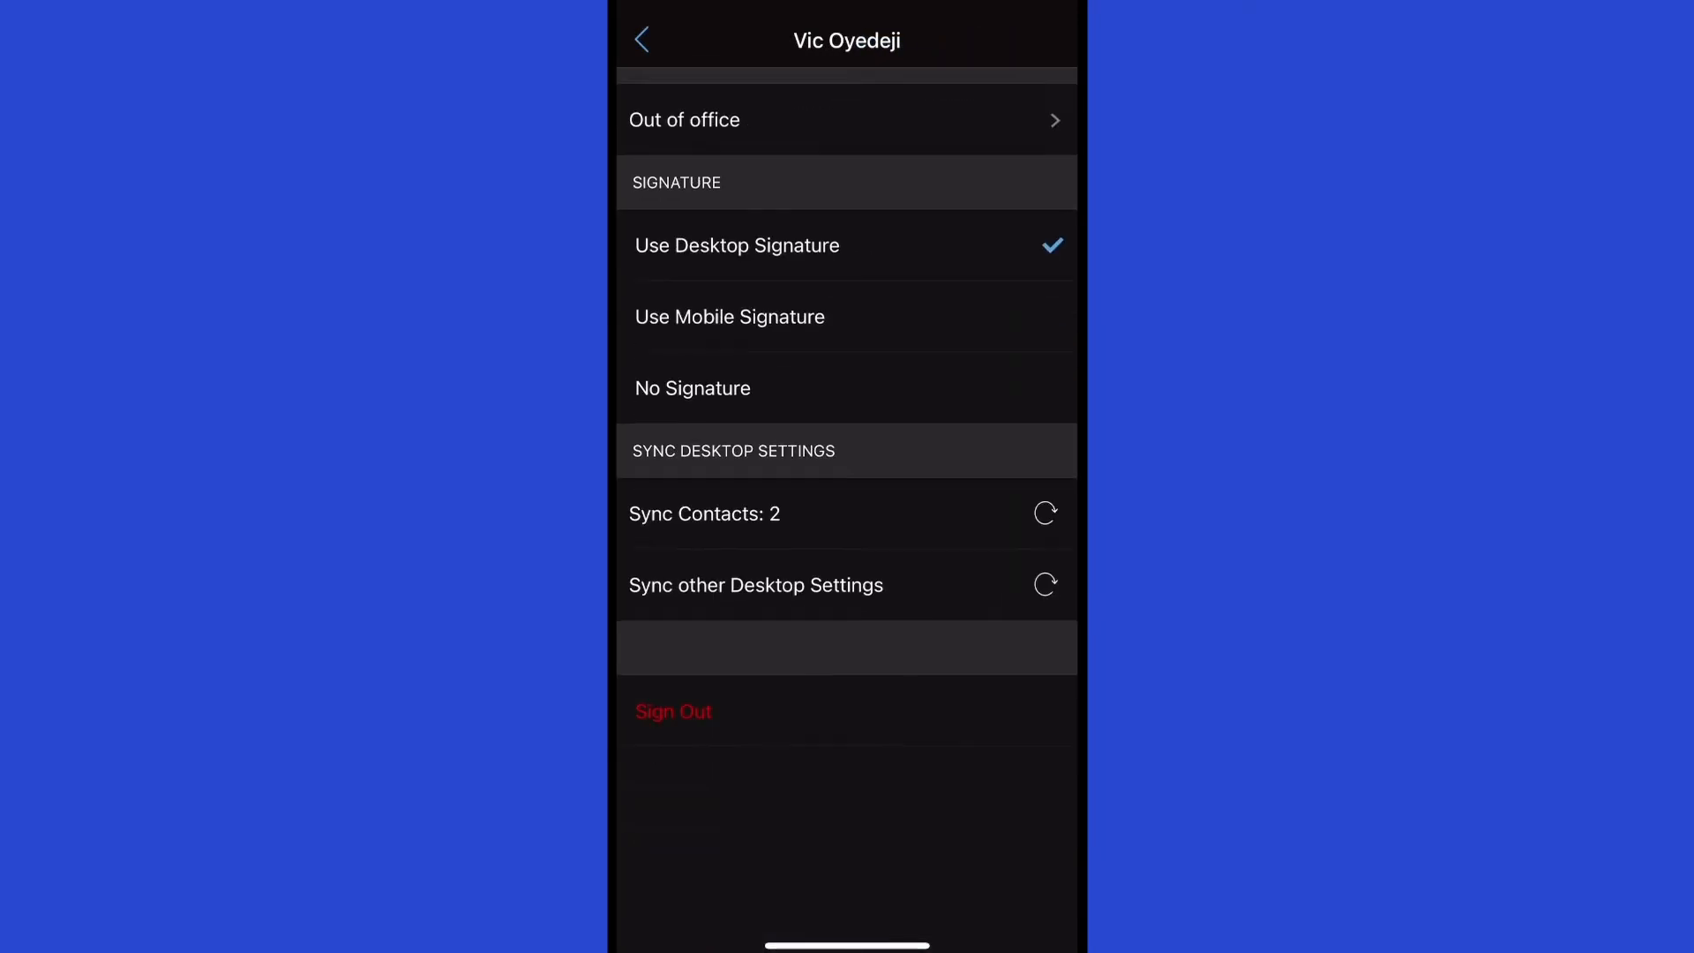
pyautogui.scroll(10, 847, 530)
pyautogui.click(641, 40)
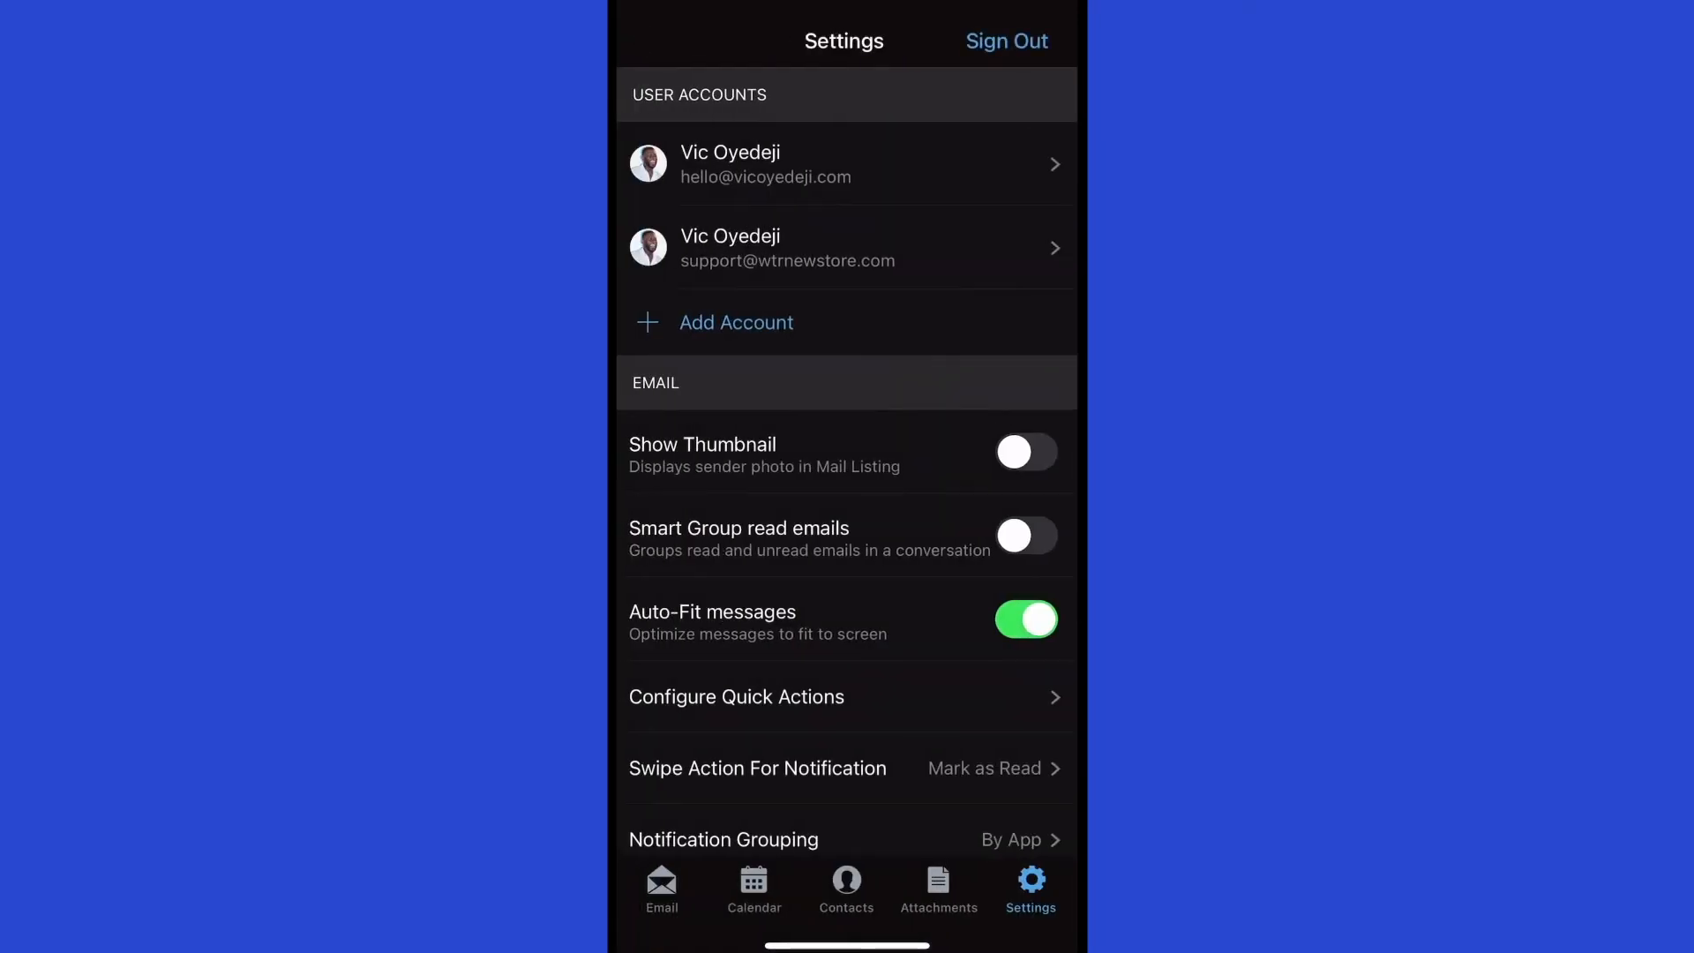
pyautogui.click(847, 247)
pyautogui.scroll(-4, 847, 529)
pyautogui.scroll(-5, 847, 529)
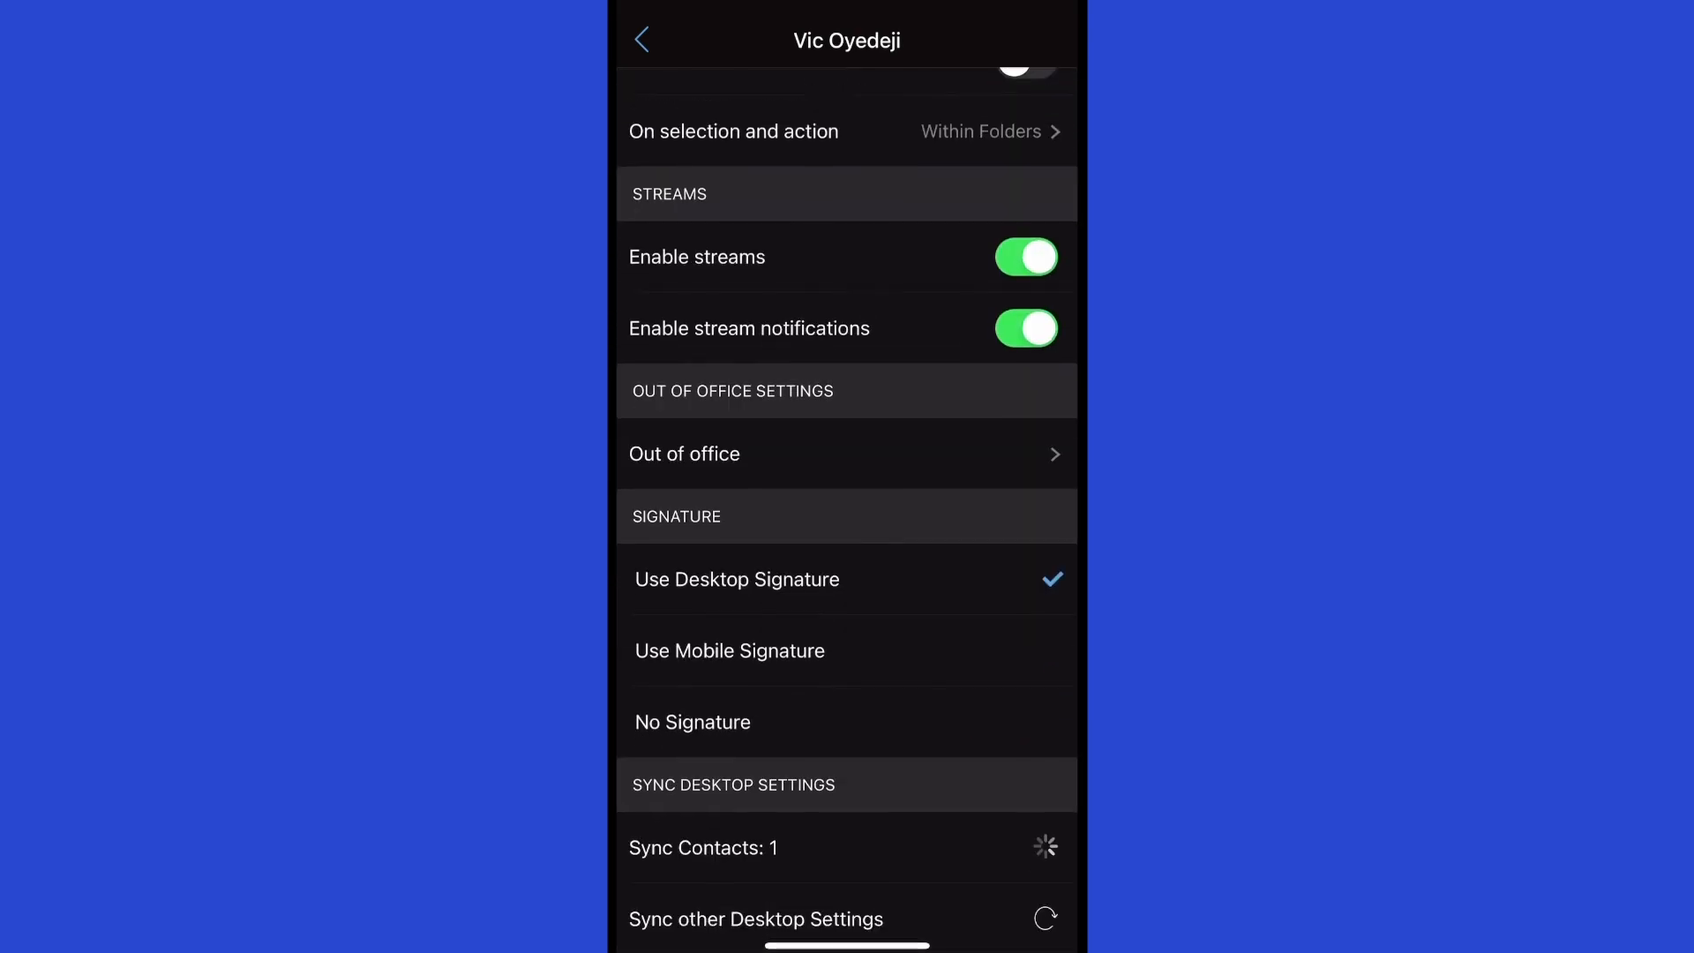
pyautogui.scroll(8, 847, 529)
pyautogui.click(641, 39)
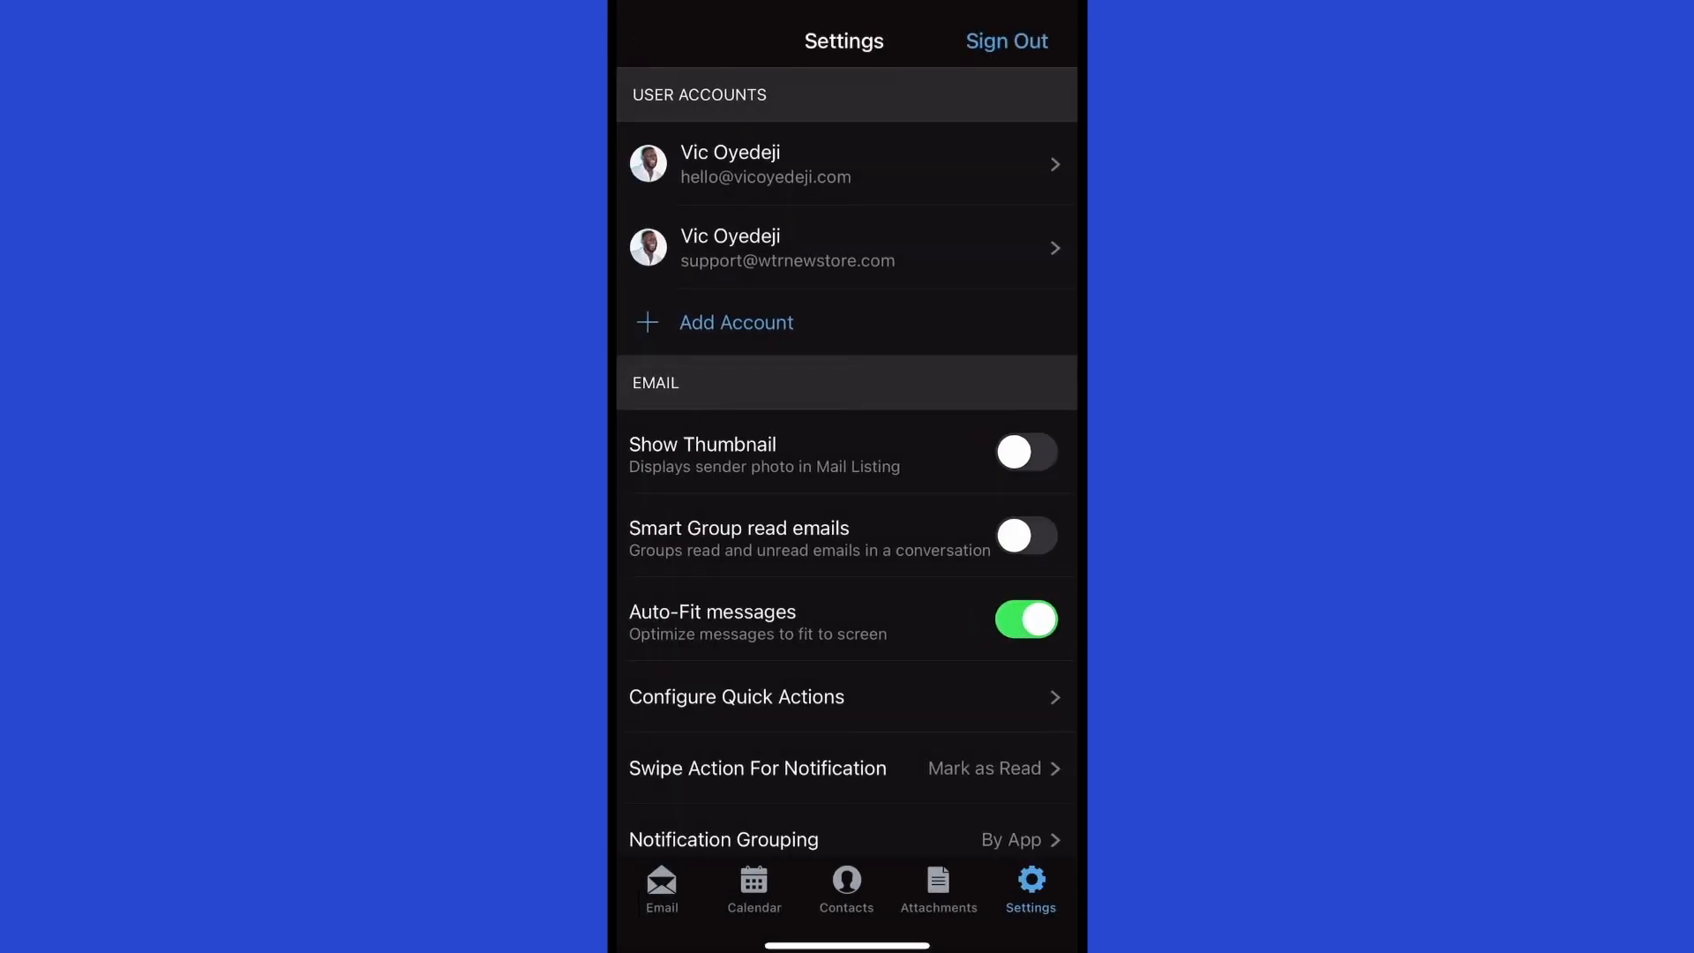
# Check the first account's push notification criteria, then view its Notification Sound options, with Sparkle selected.
pyautogui.click(794, 163)
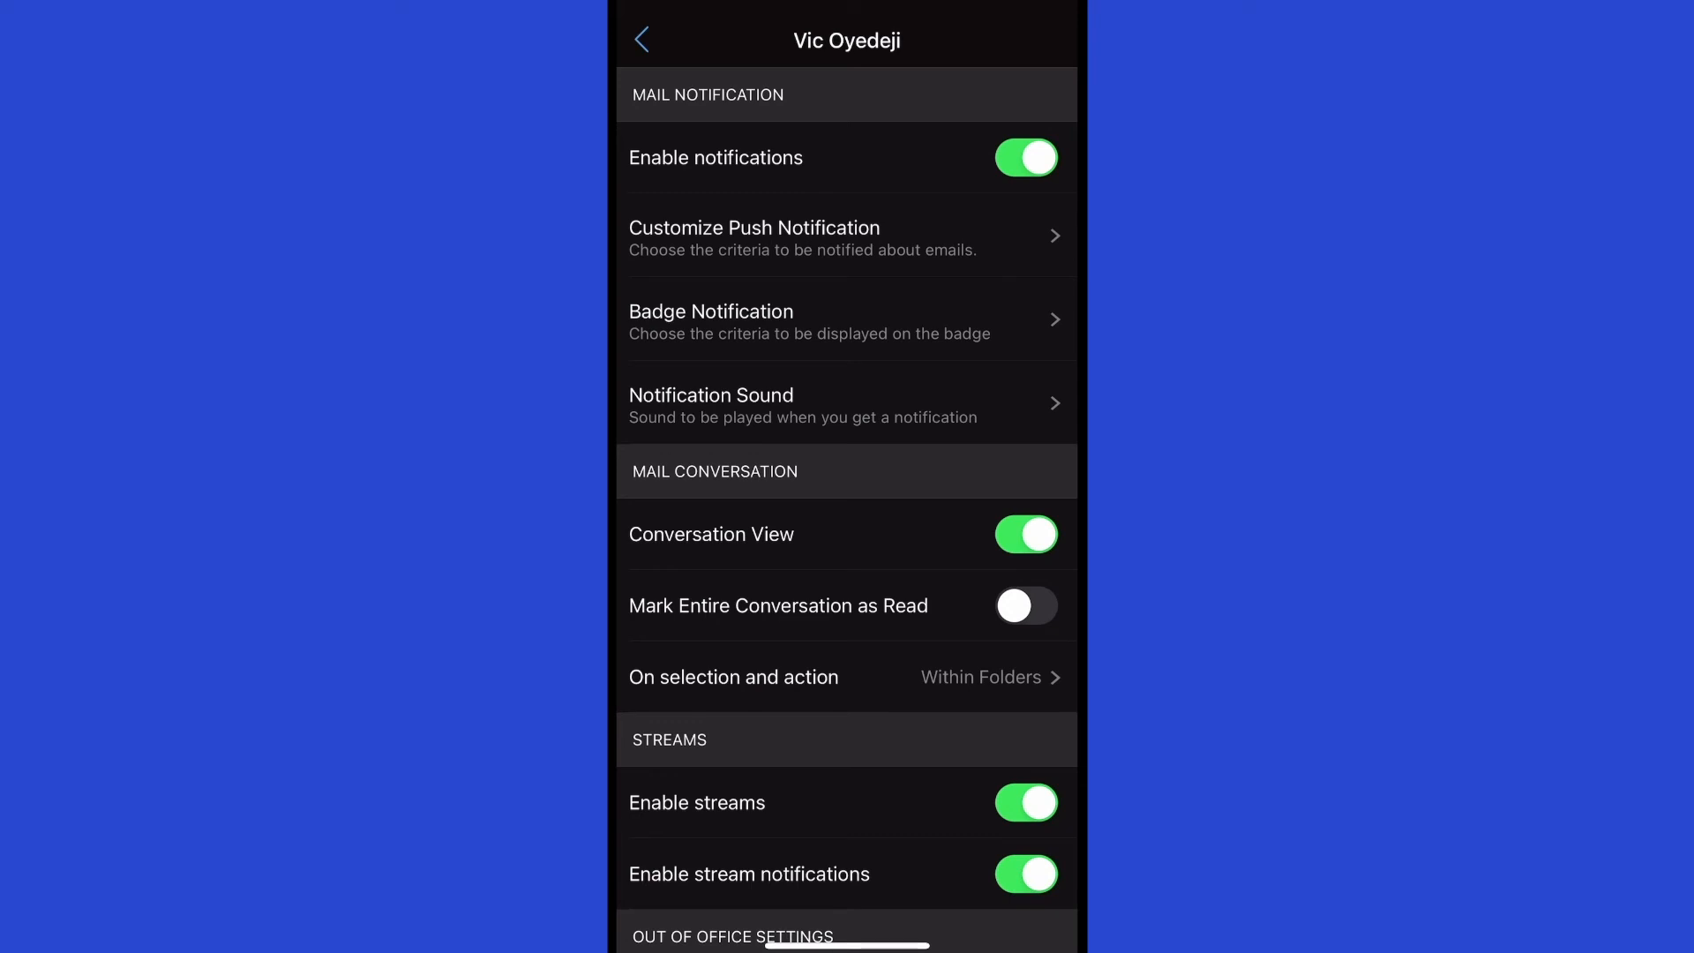
pyautogui.click(845, 236)
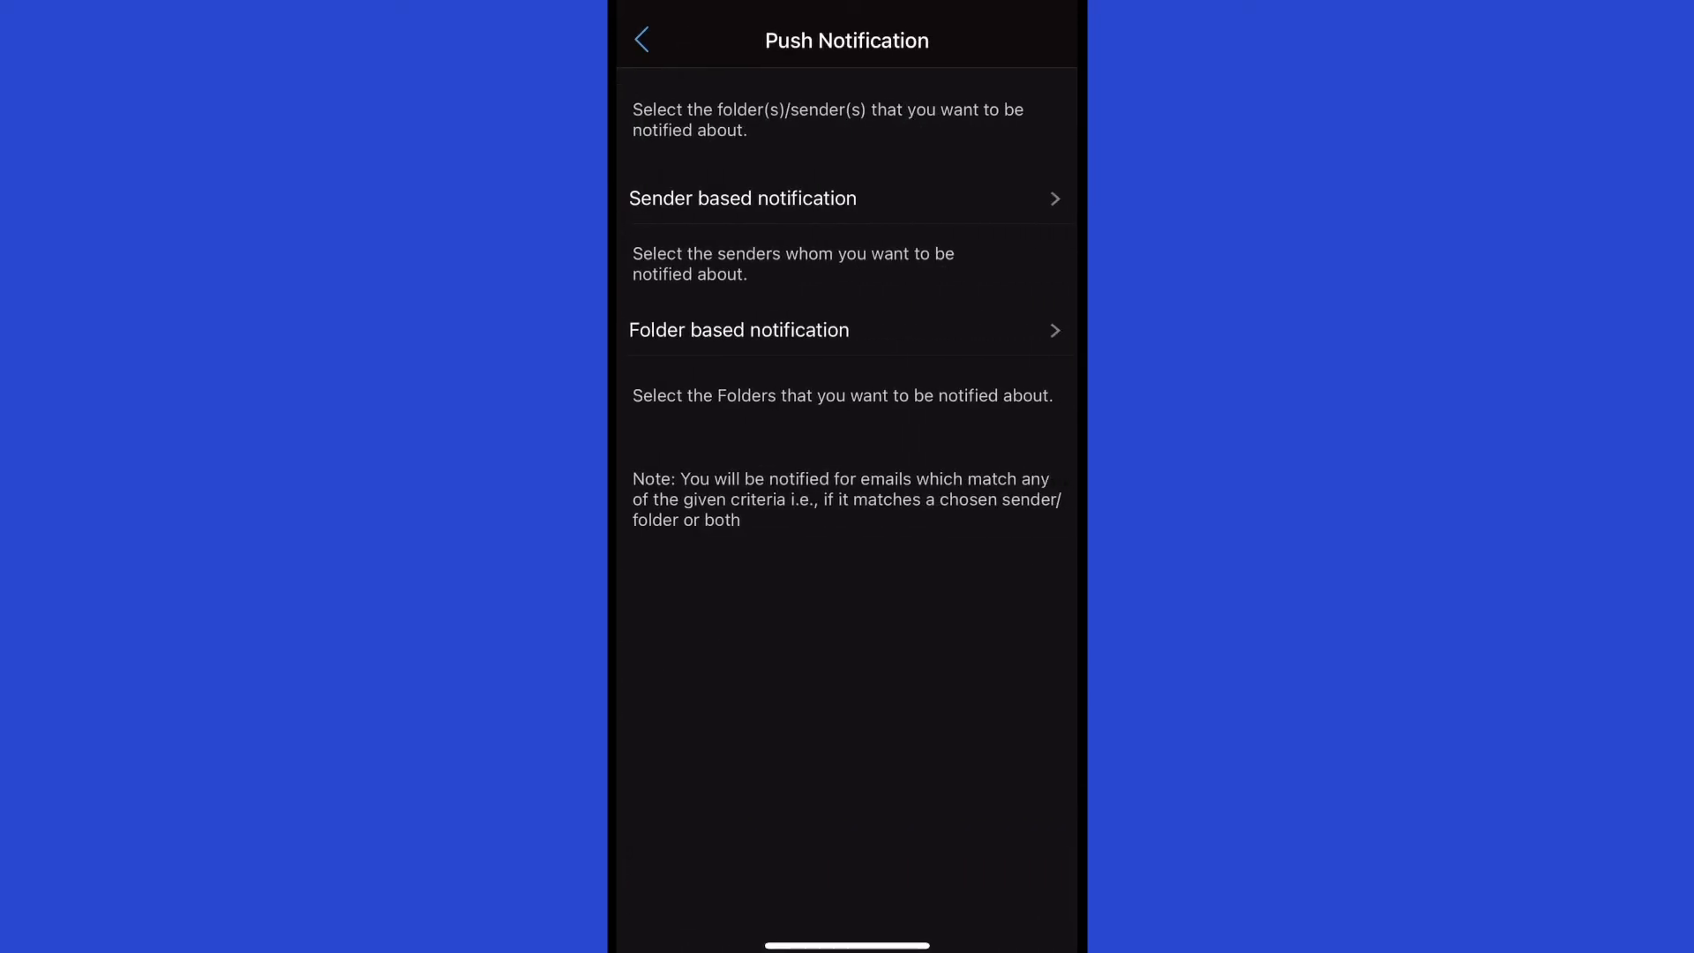
pyautogui.click(641, 40)
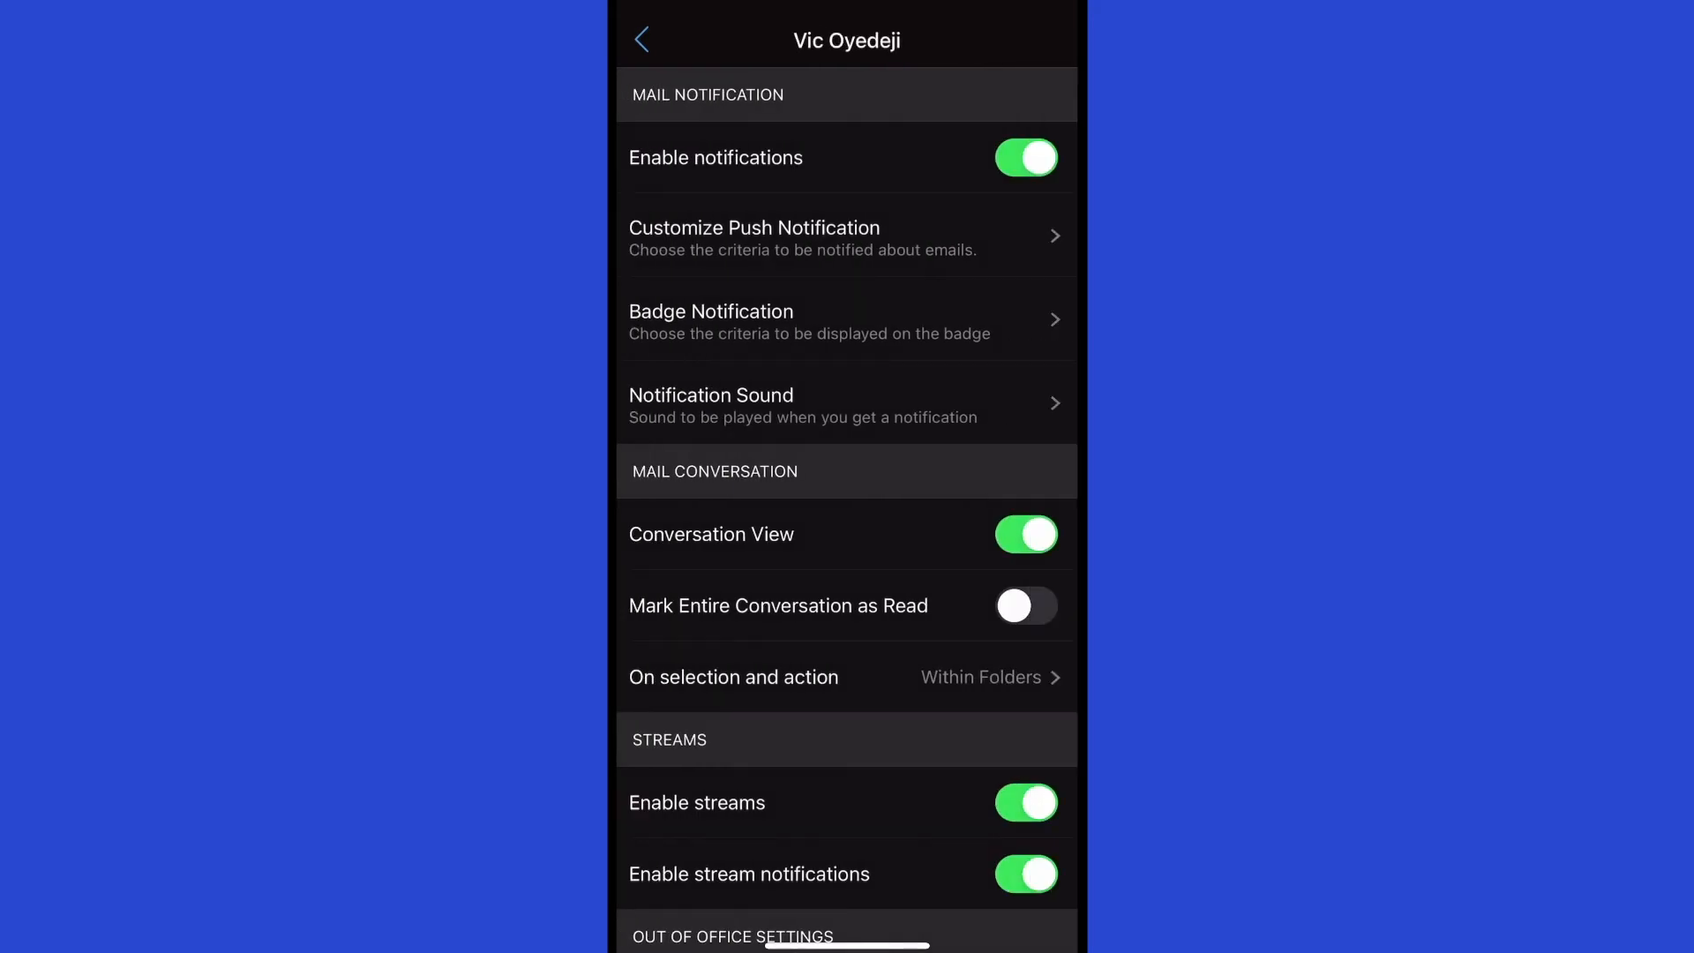
pyautogui.scroll(-2, 847, 494)
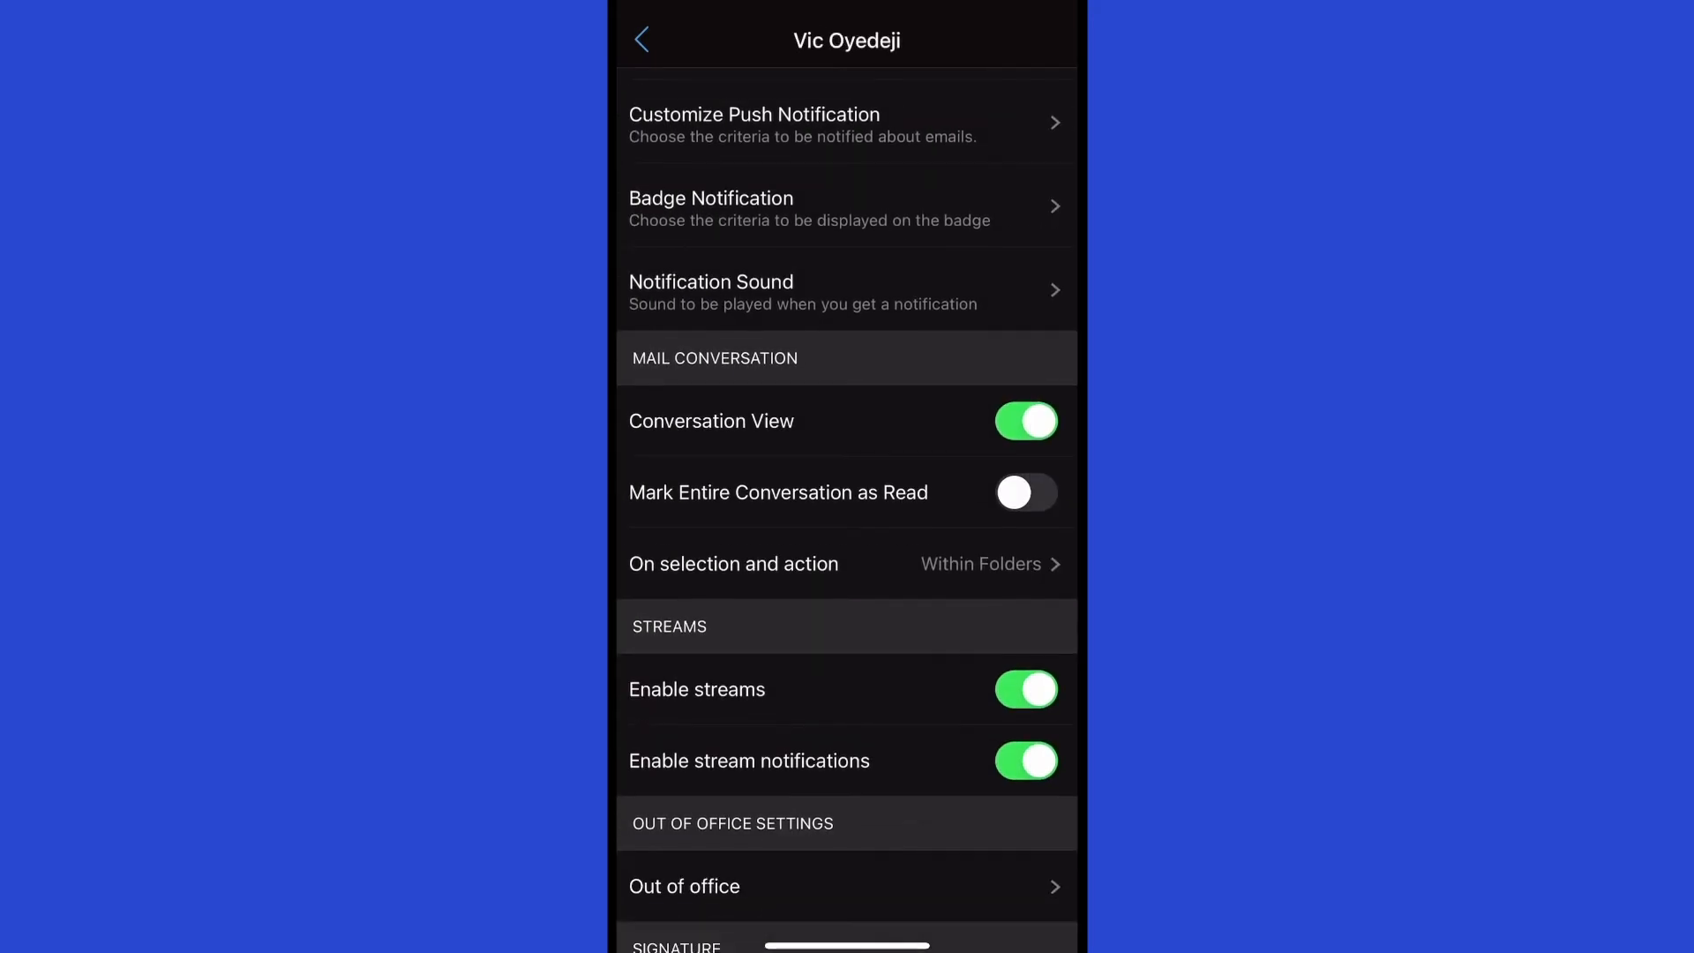
pyautogui.click(758, 291)
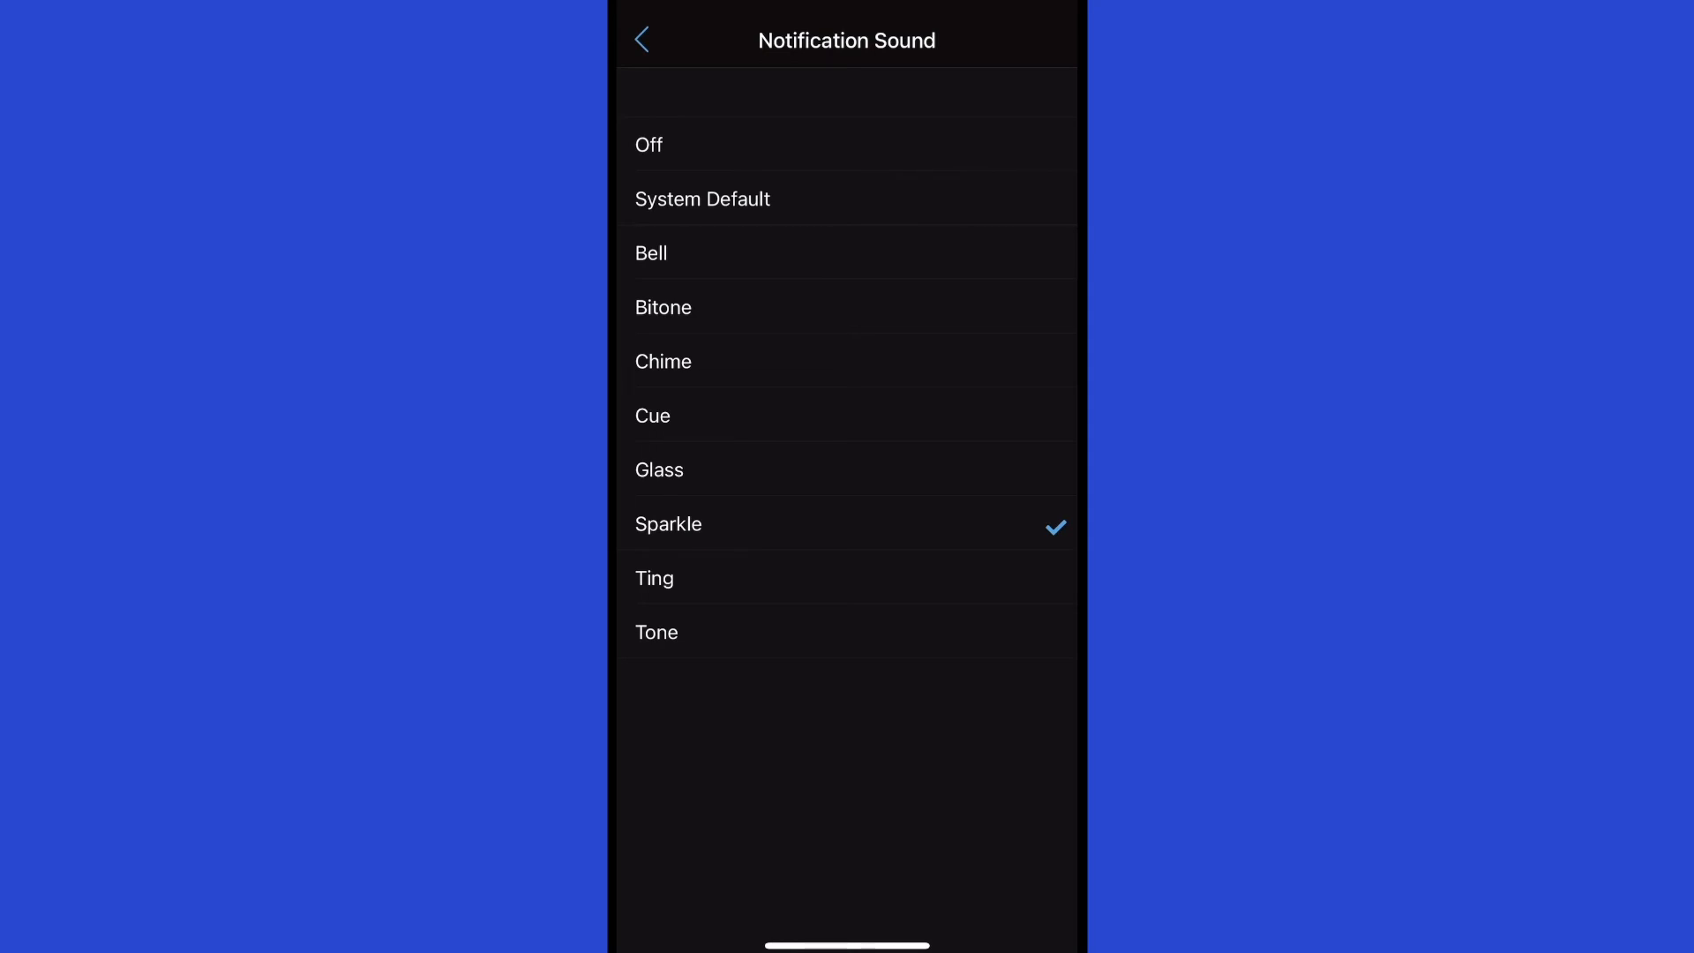
# Return to the account settings and review the On selection and action options.
pyautogui.click(641, 40)
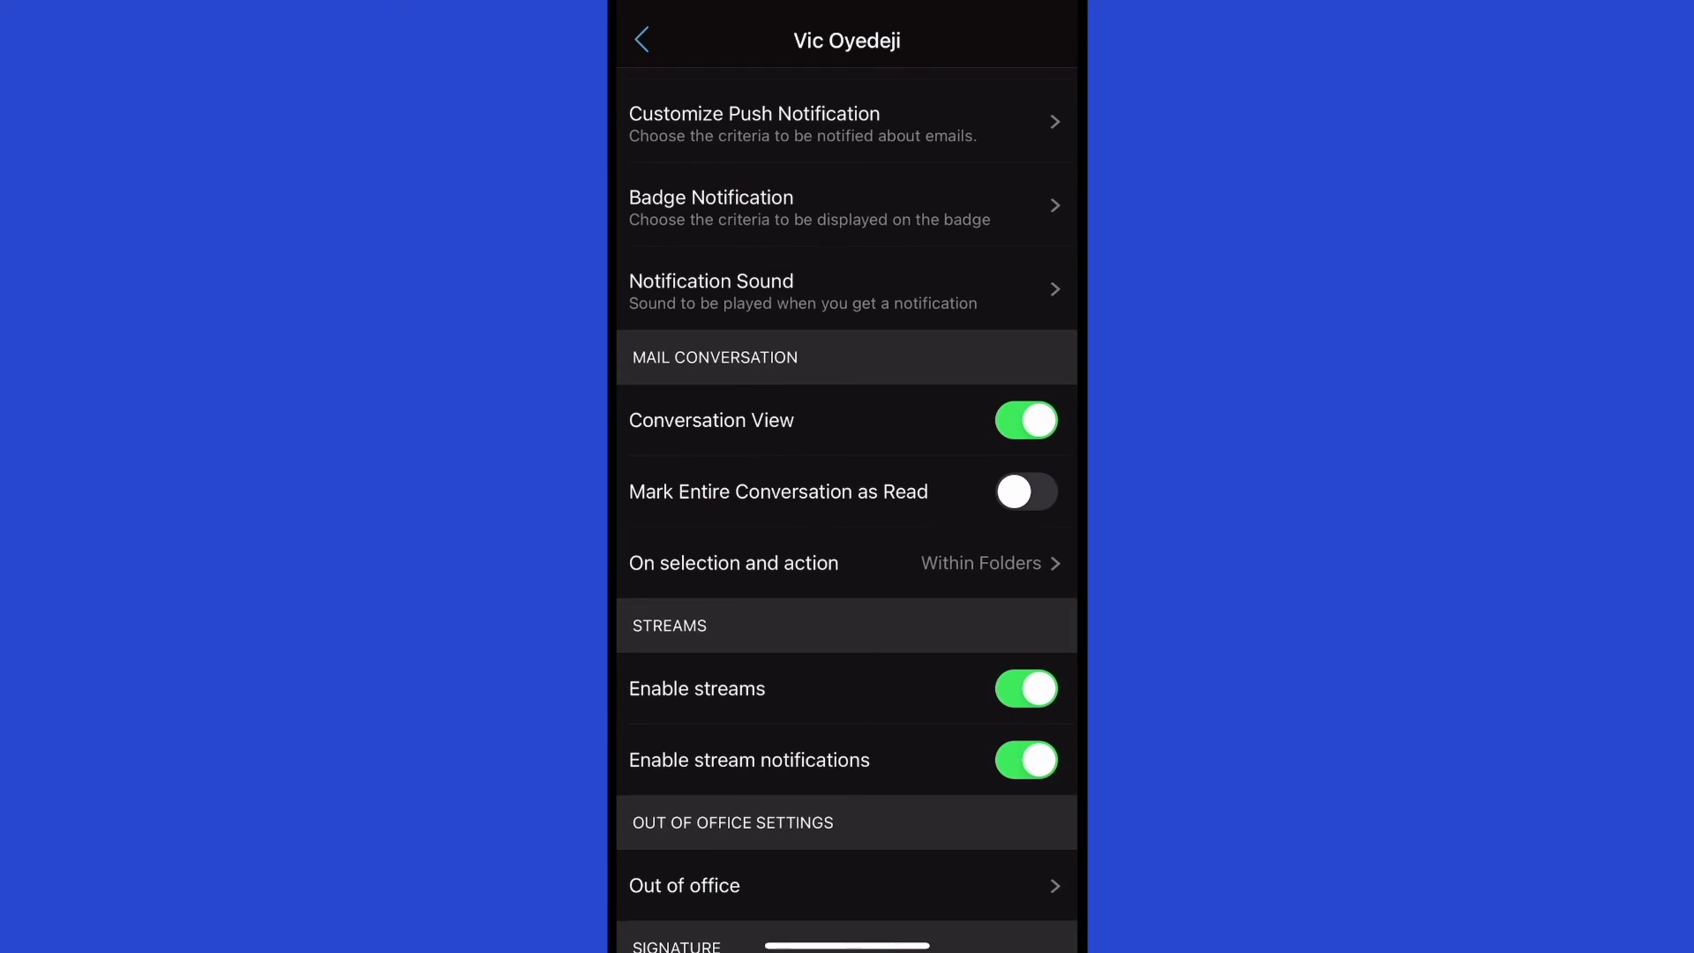
pyautogui.scroll(2, 847, 521)
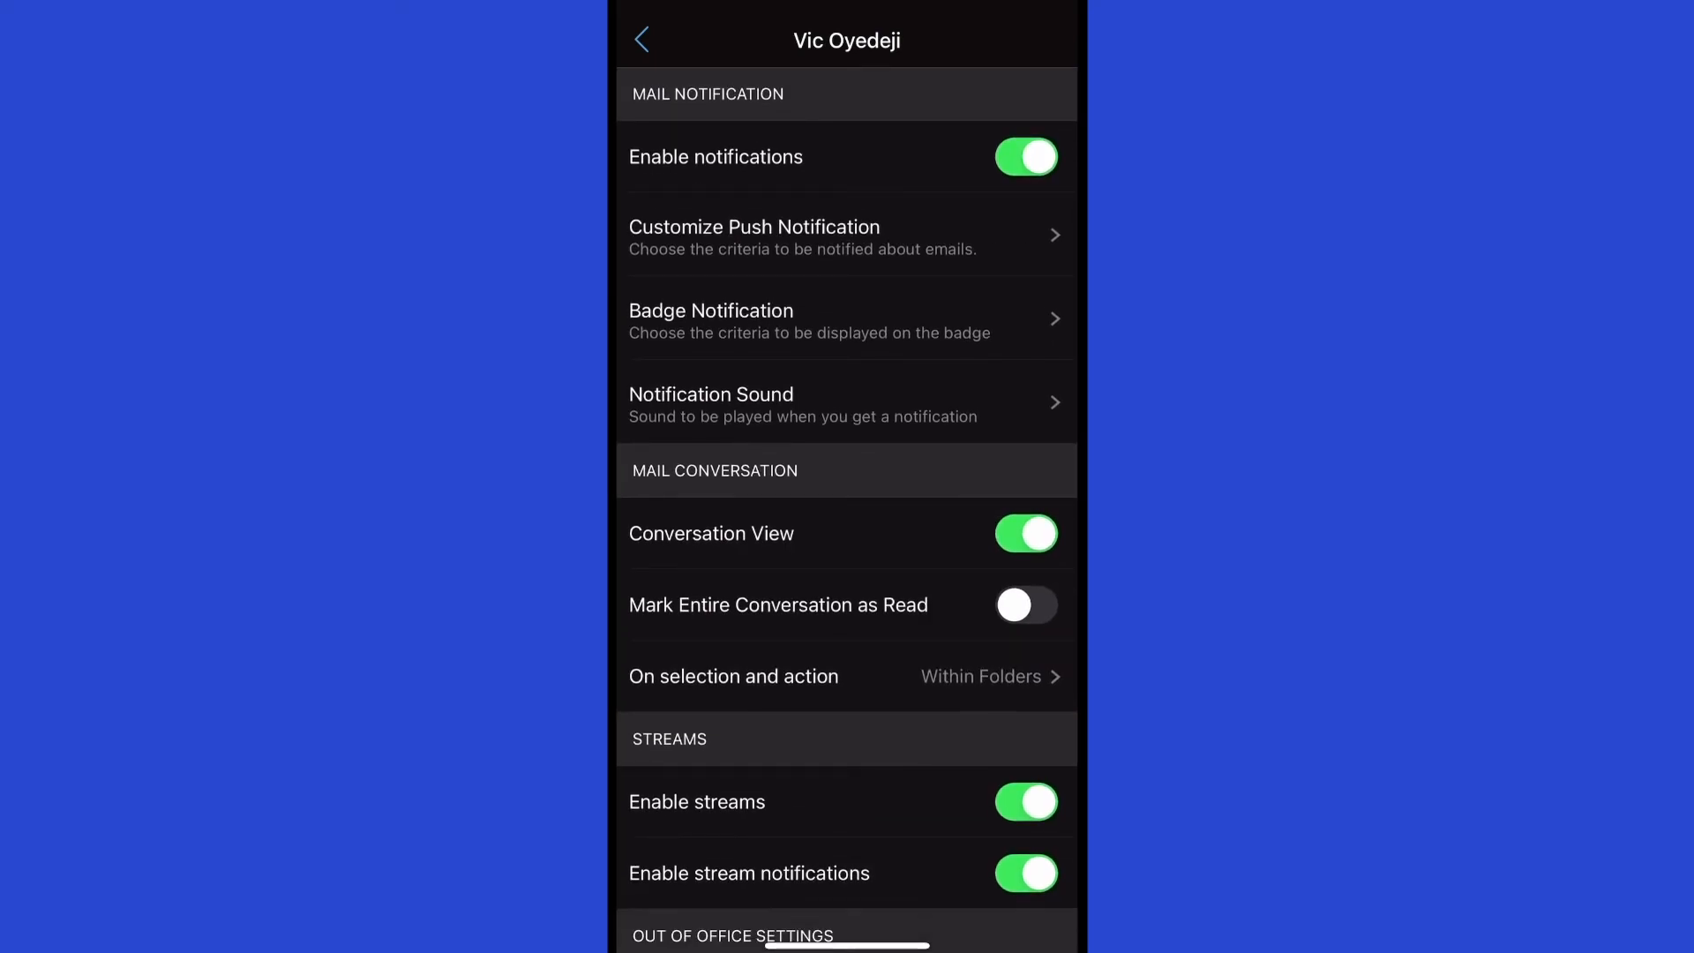
pyautogui.scroll(-4, 847, 509)
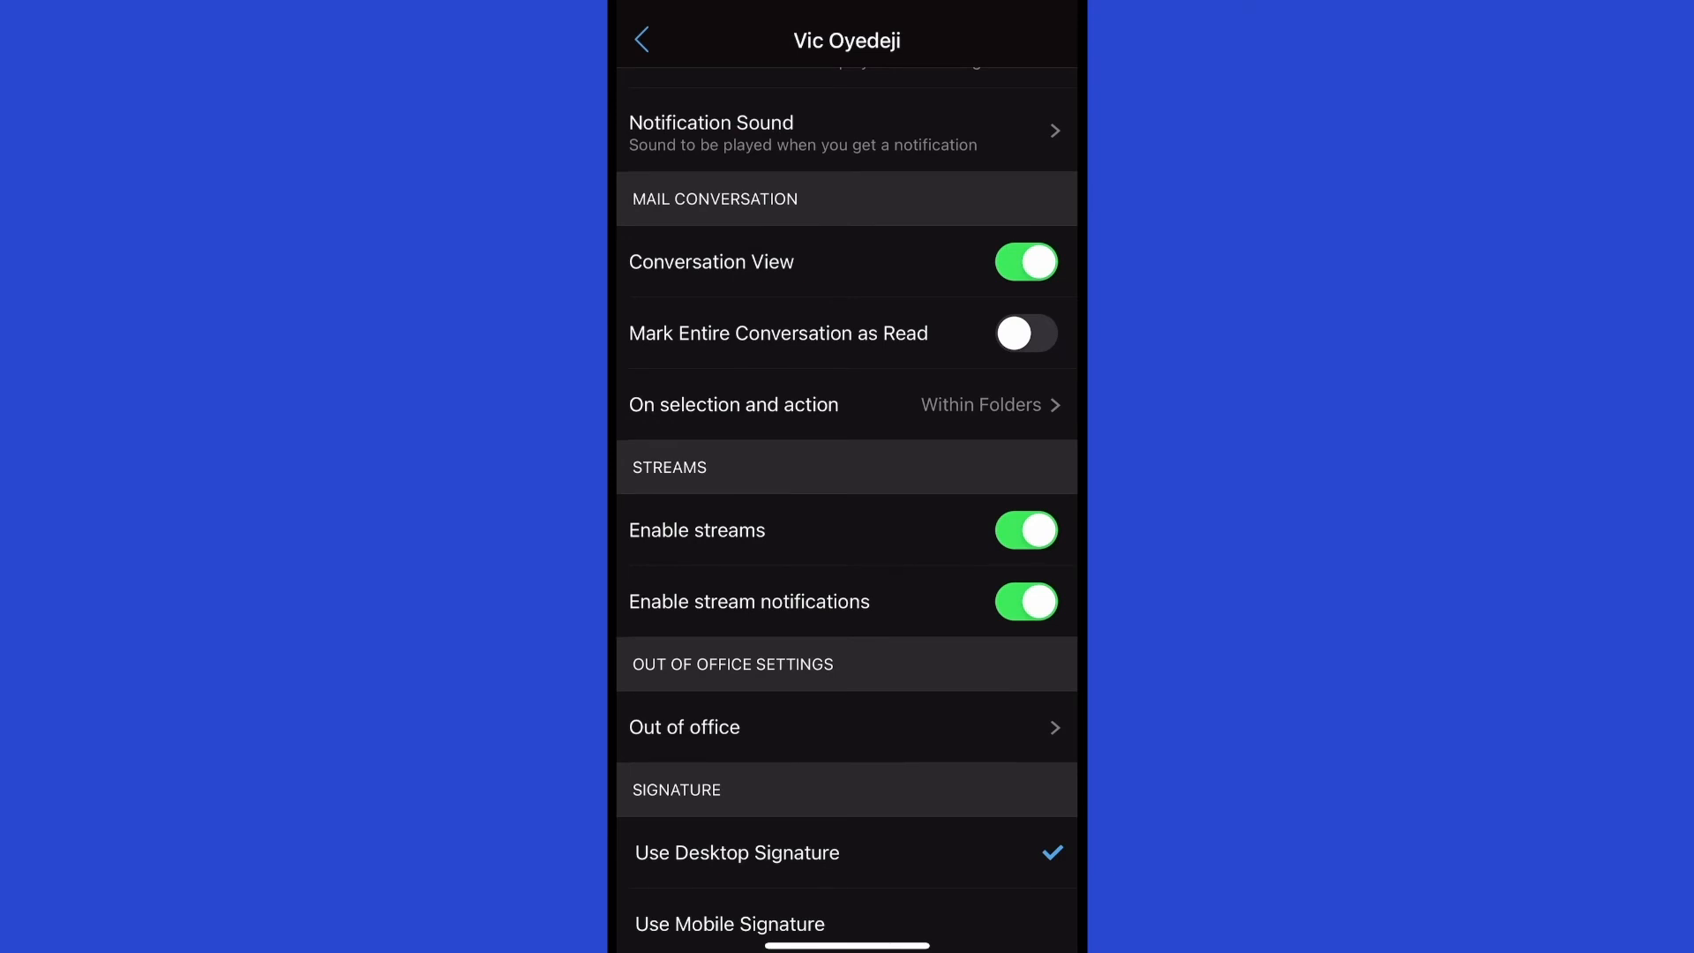
pyautogui.scroll(-1, 846, 509)
pyautogui.click(847, 329)
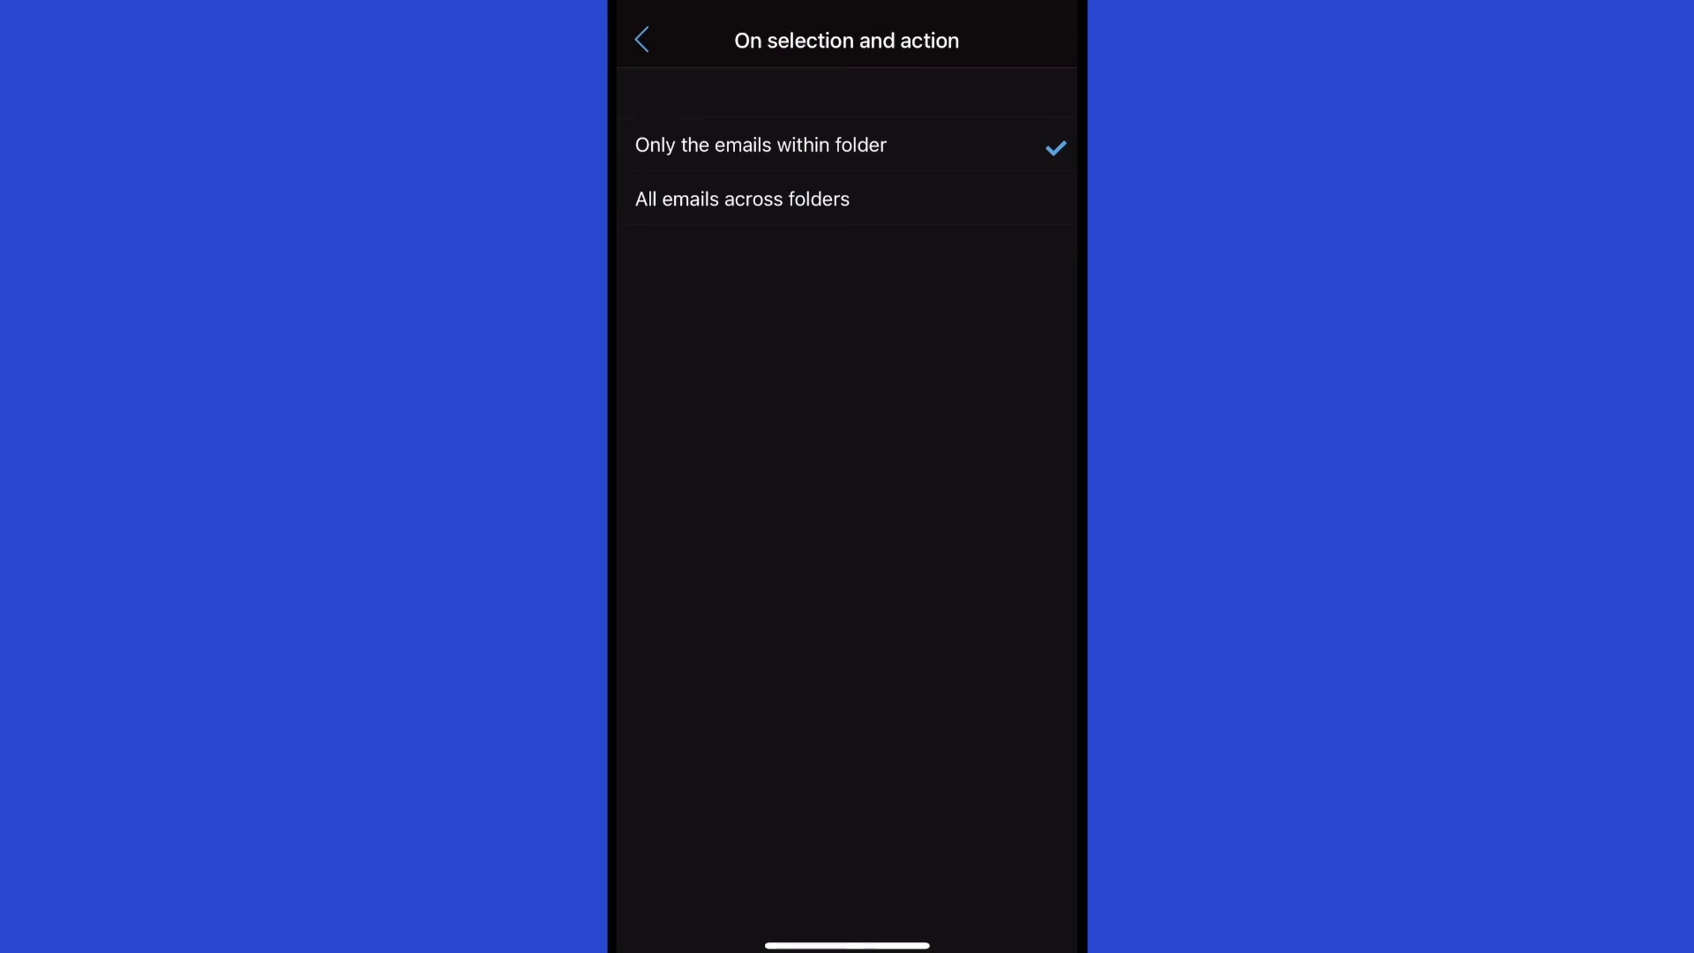
# Turn off Enable streams for this account.
pyautogui.click(642, 40)
pyautogui.scroll(-2, 847, 509)
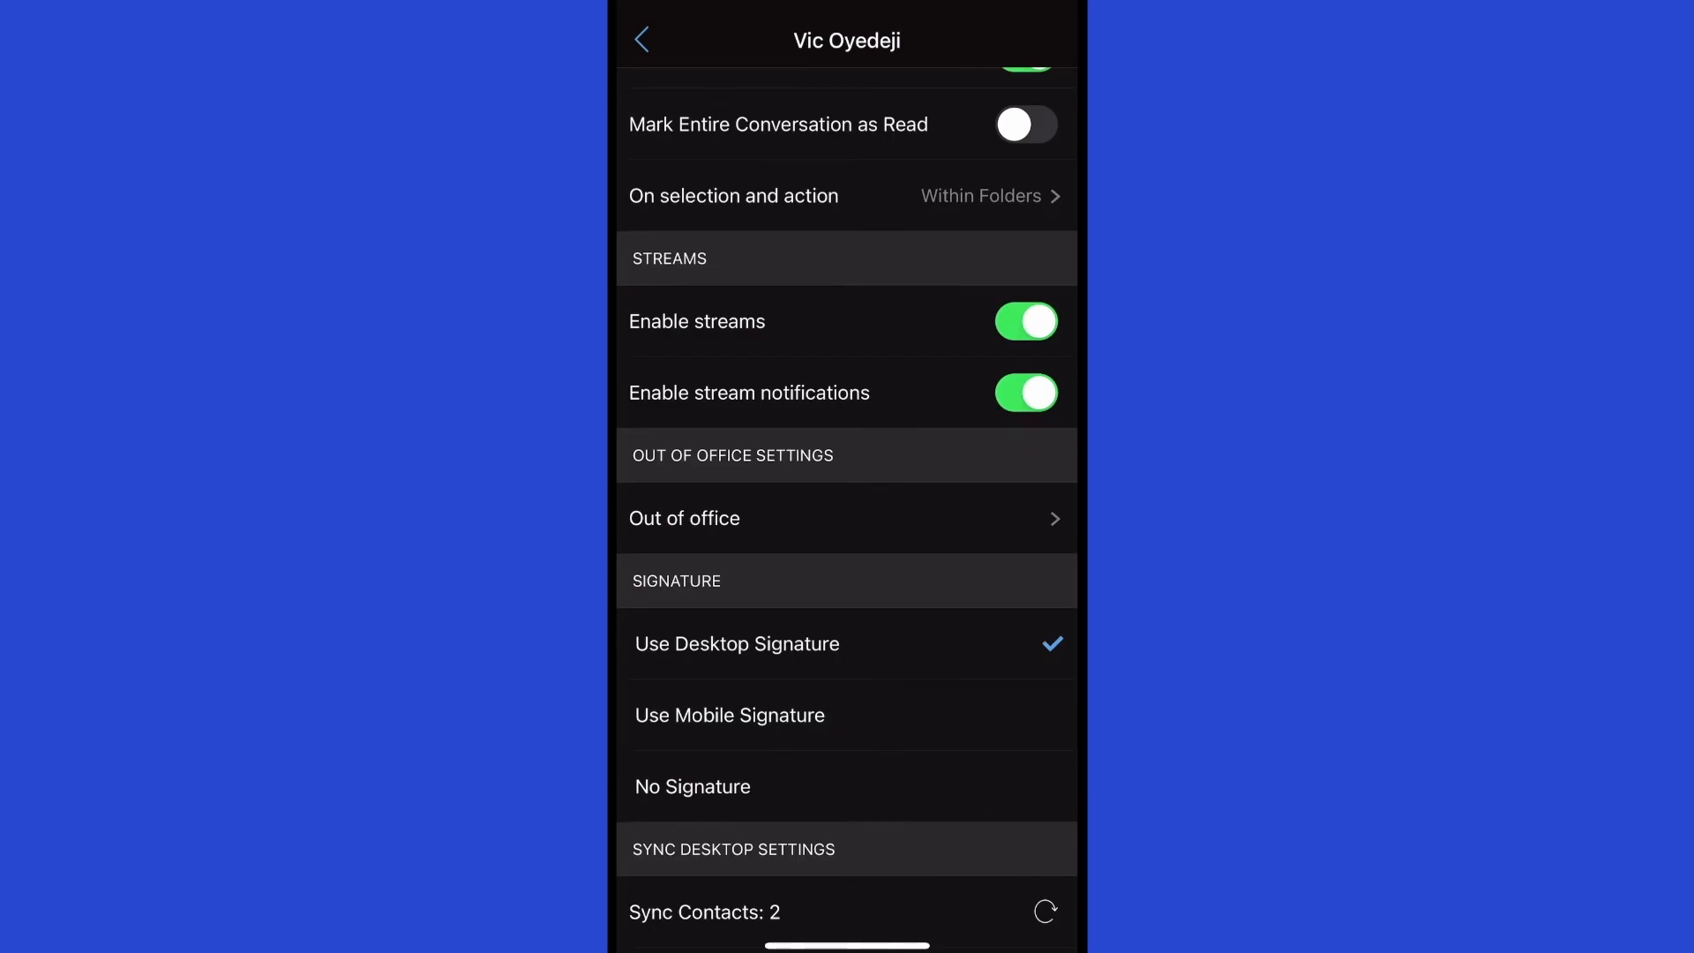
pyautogui.click(1026, 322)
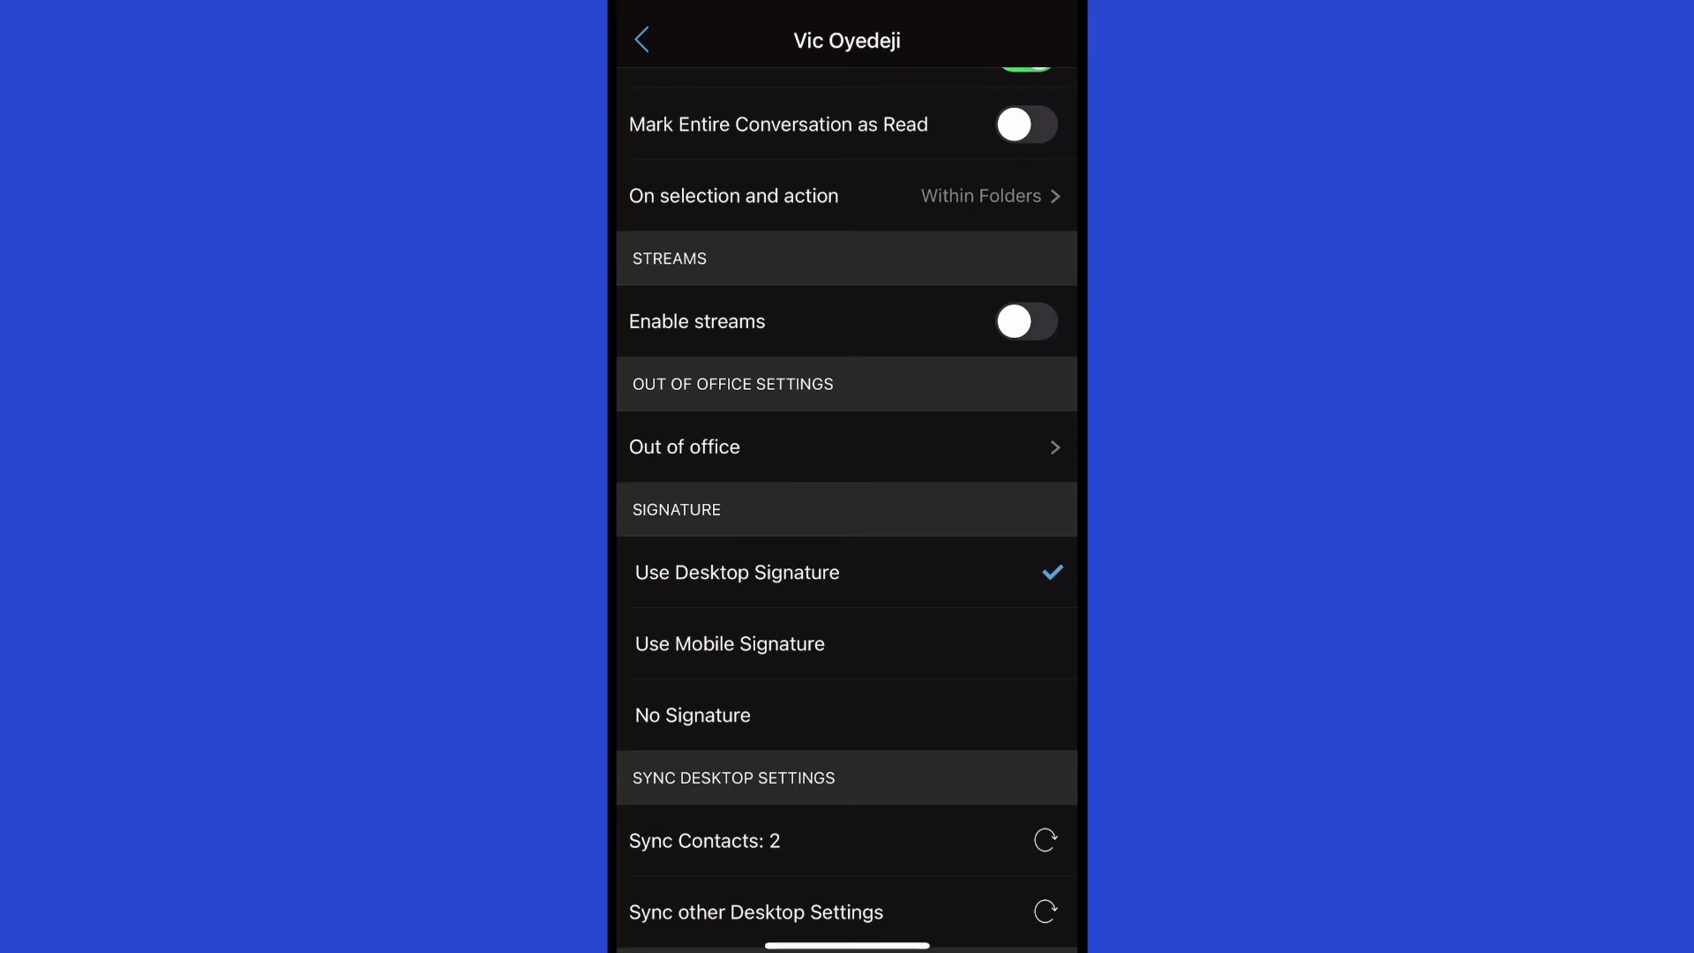
# Open the Out of office page, which shows no response set.
pyautogui.scroll(-2, 847, 509)
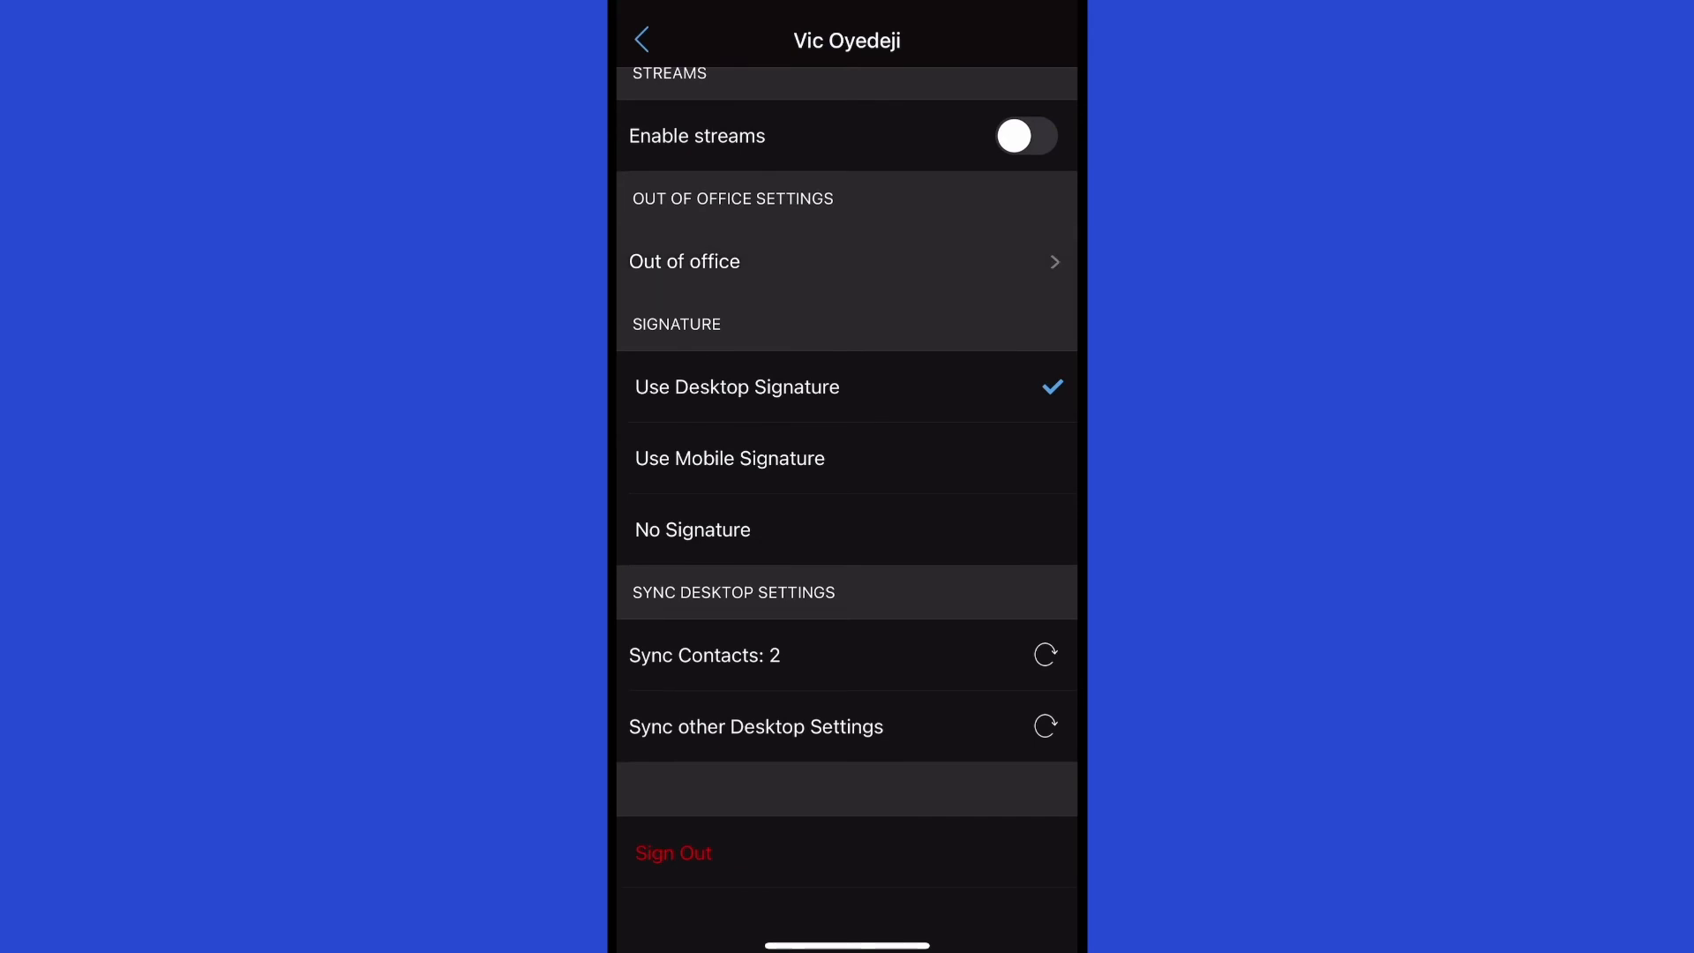
pyautogui.scroll(1, 847, 353)
pyautogui.scroll(-1, 847, 352)
pyautogui.click(847, 296)
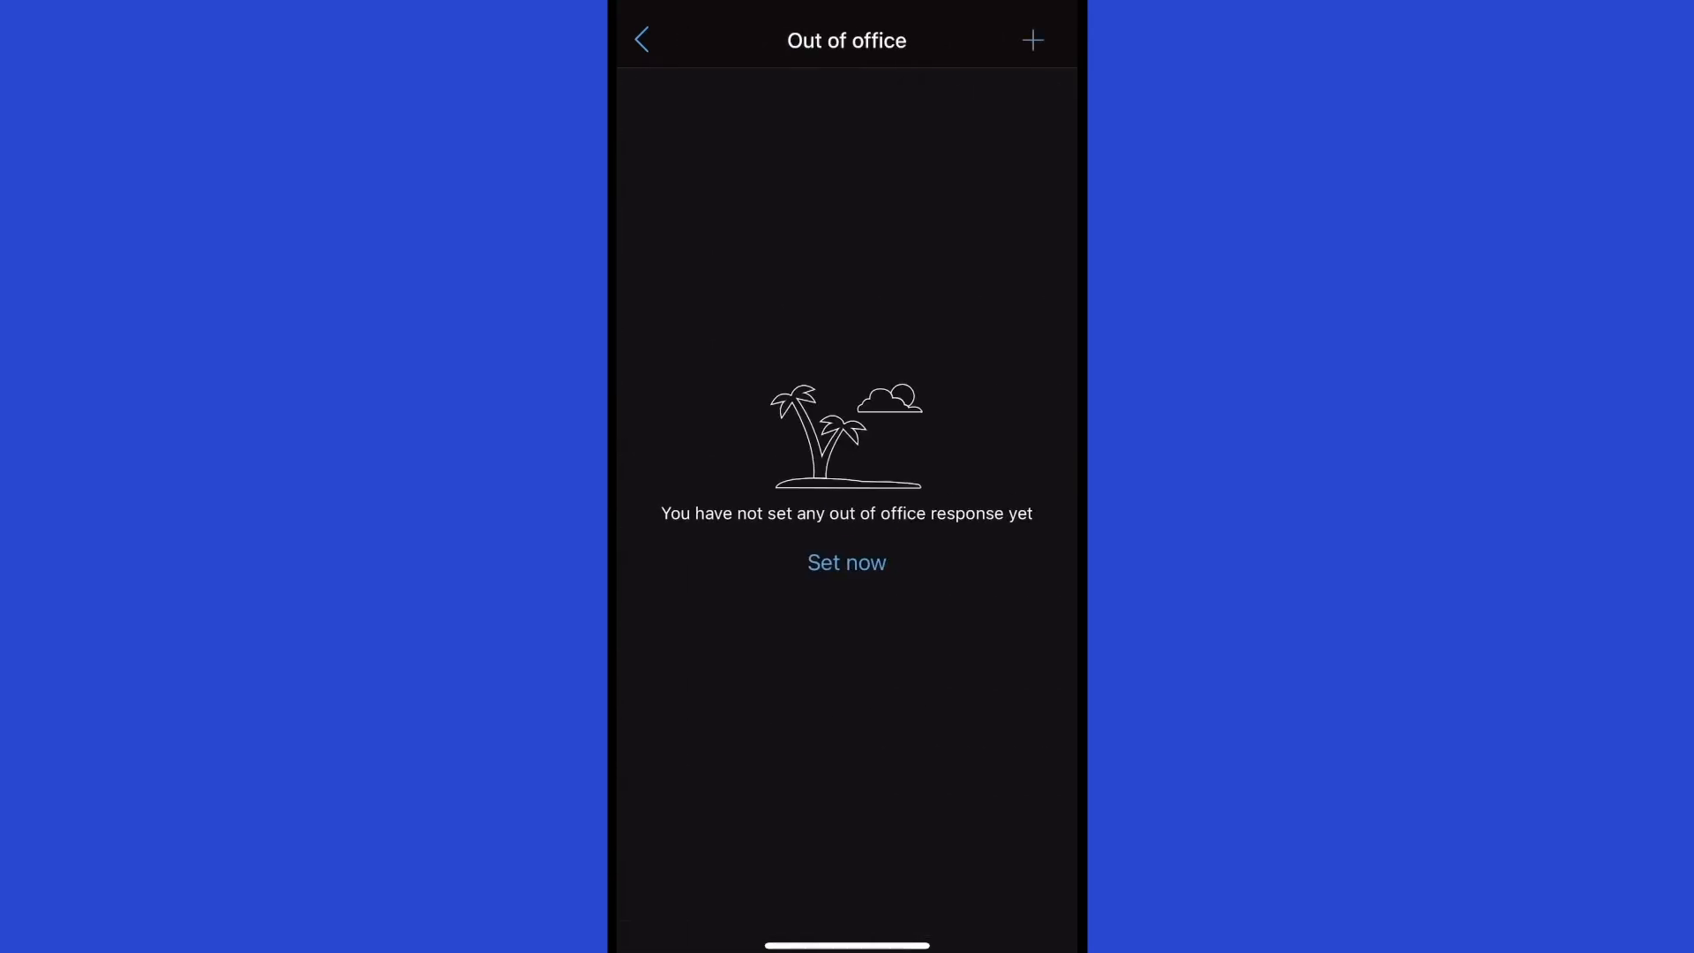
# Preview the desktop and mobile signatures, keeping the account on Use Desktop Signature.
pyautogui.click(641, 39)
pyautogui.scroll(-1, 847, 509)
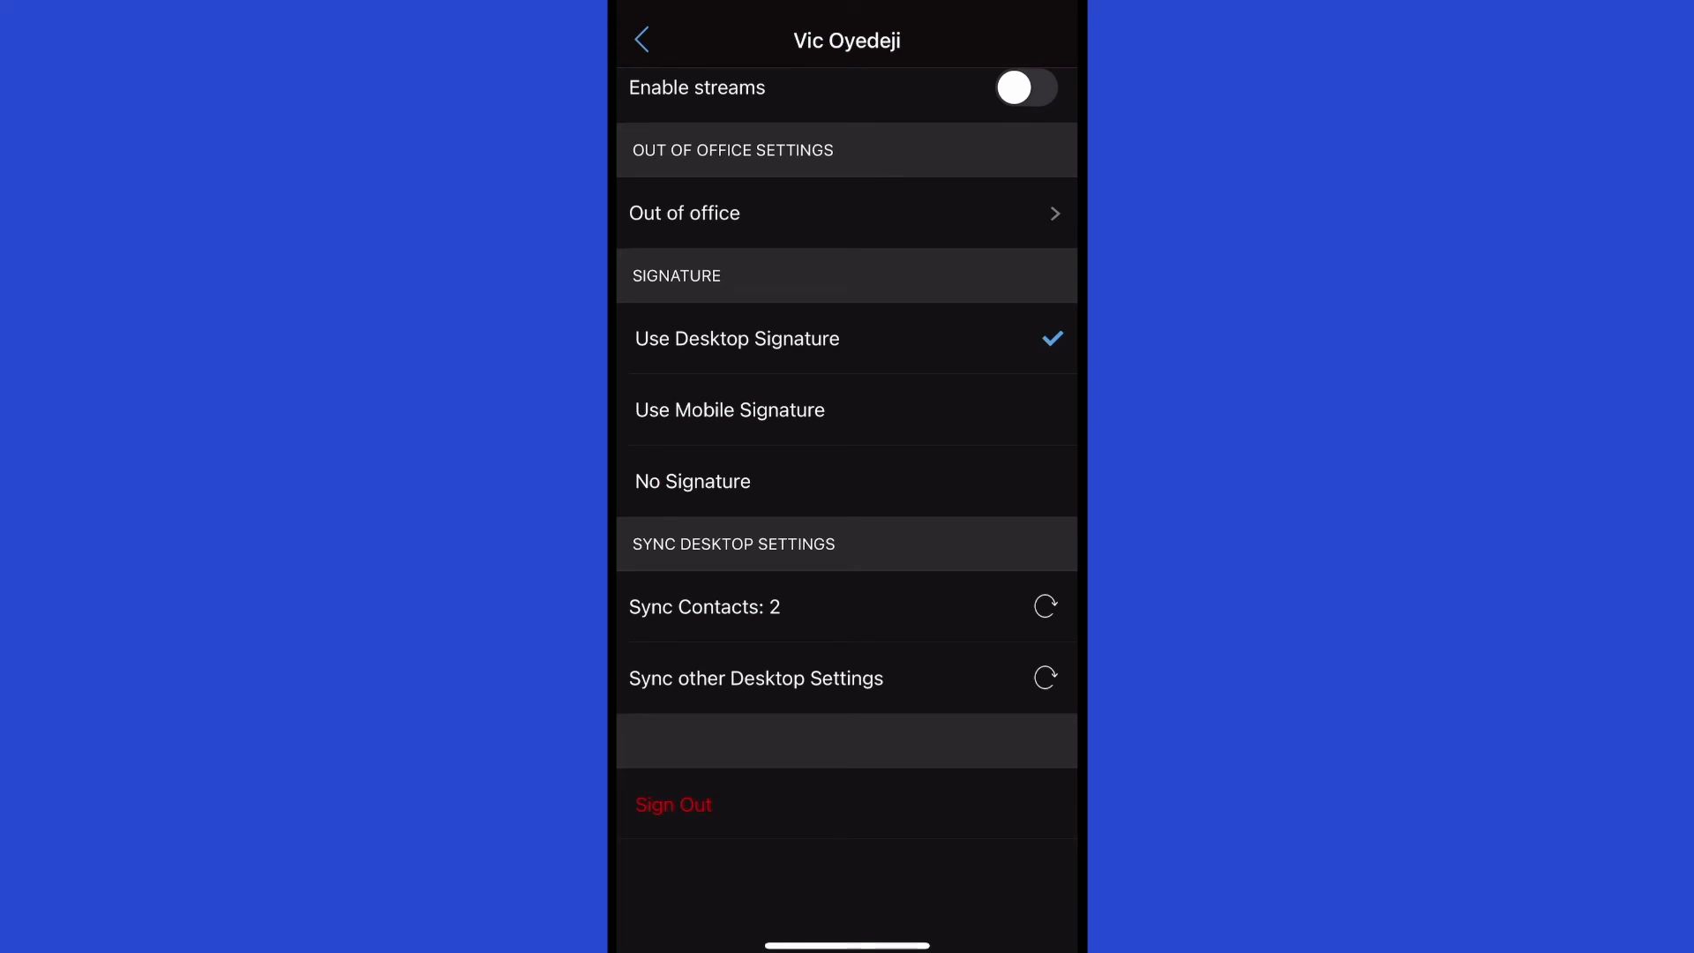
pyautogui.click(738, 339)
pyautogui.scroll(-1, 847, 492)
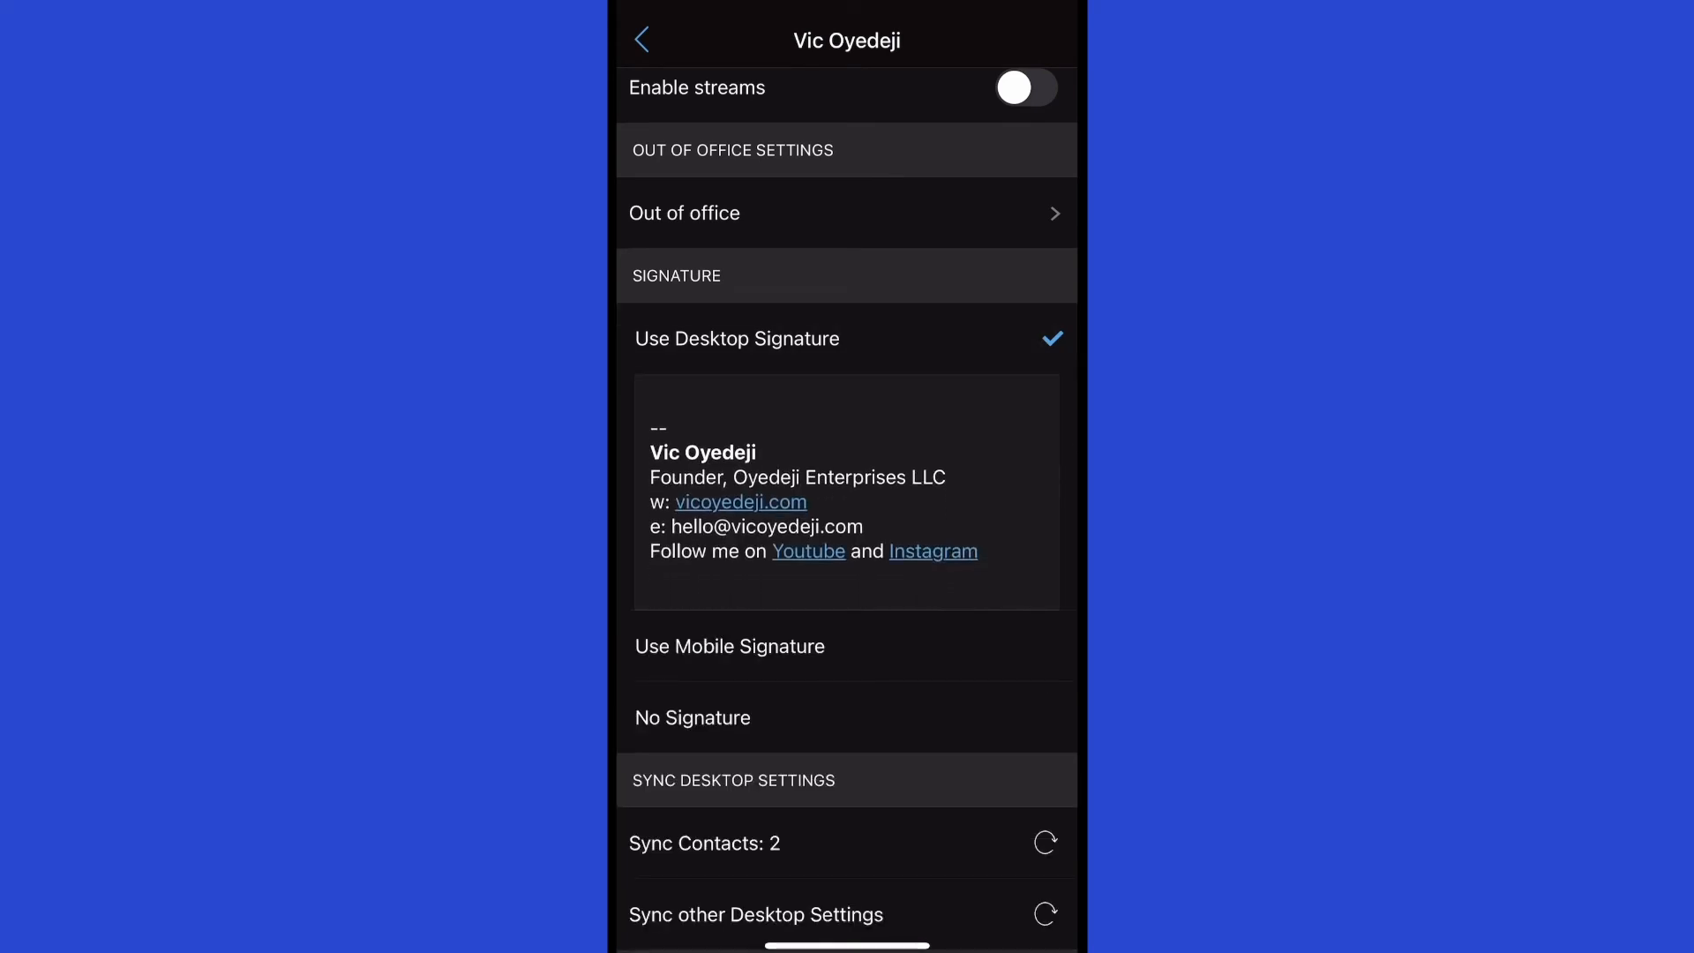
pyautogui.click(737, 339)
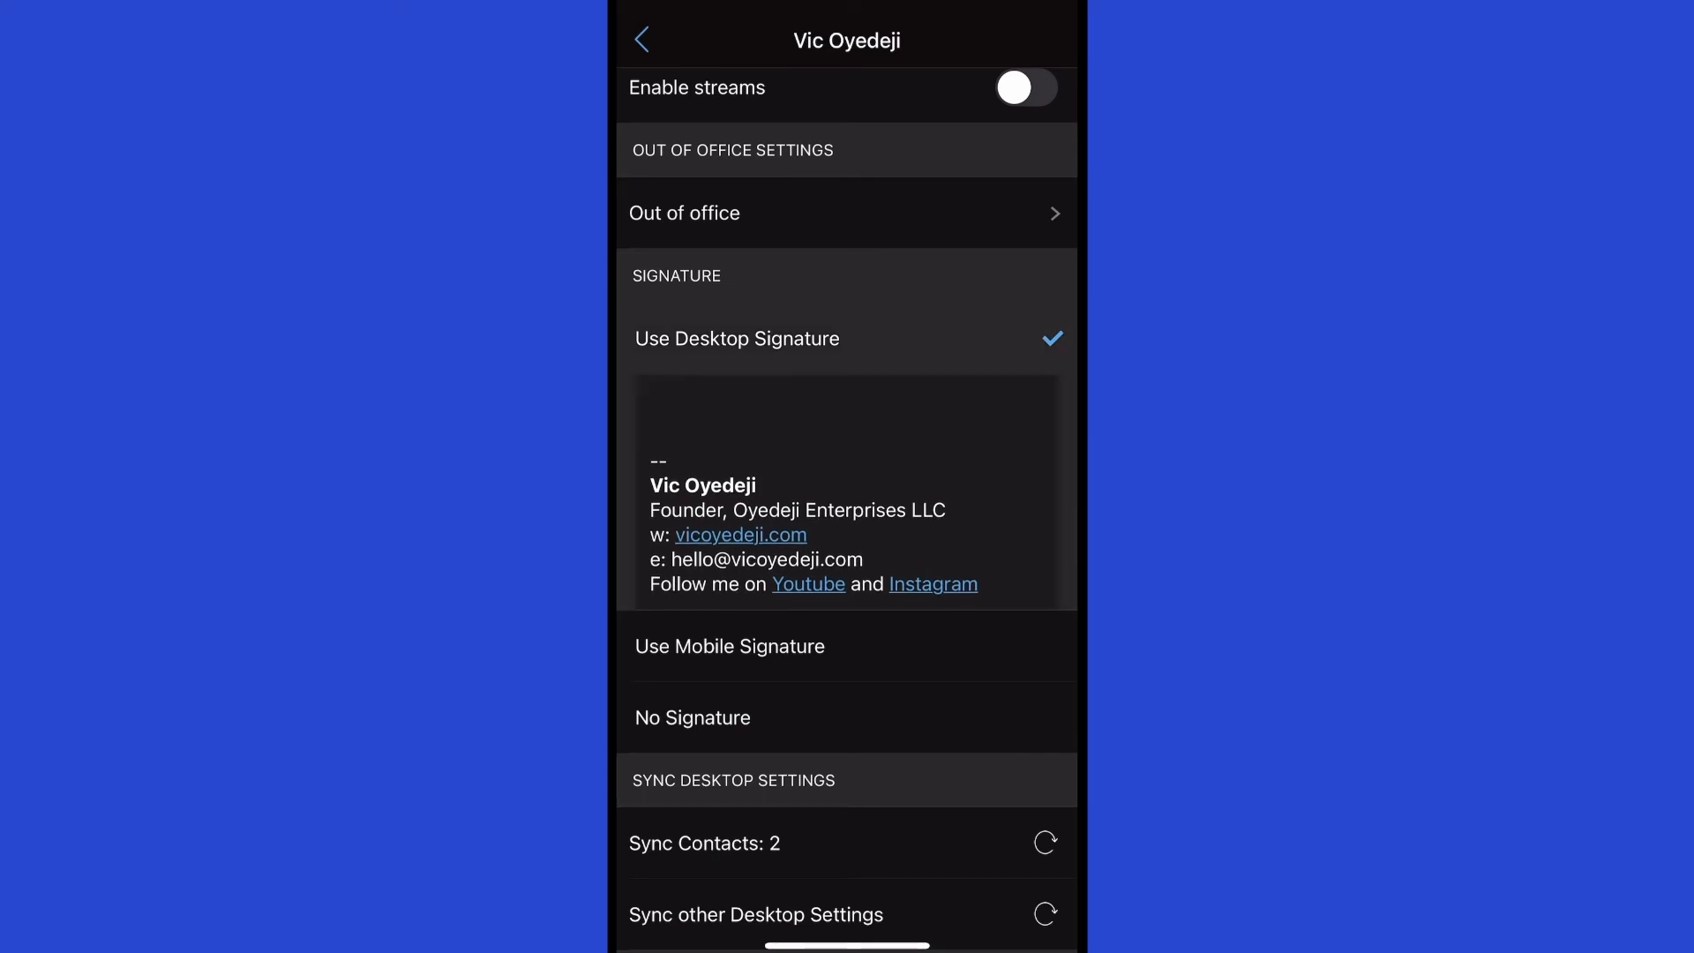
pyautogui.click(730, 409)
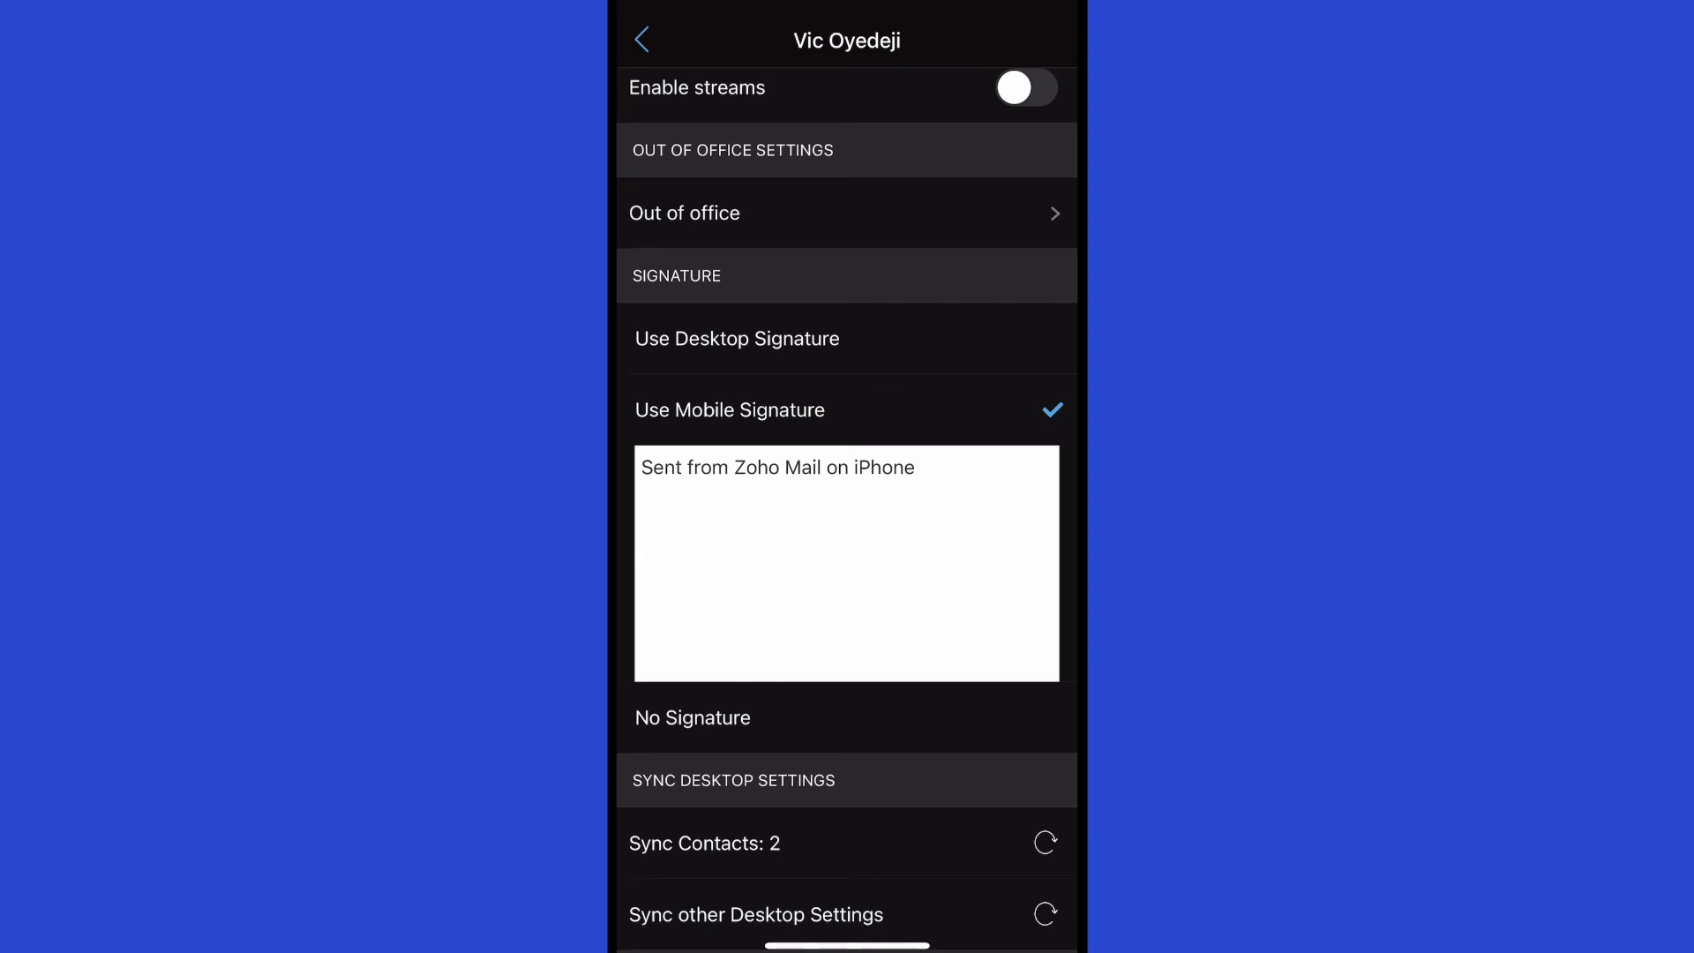
pyautogui.click(738, 338)
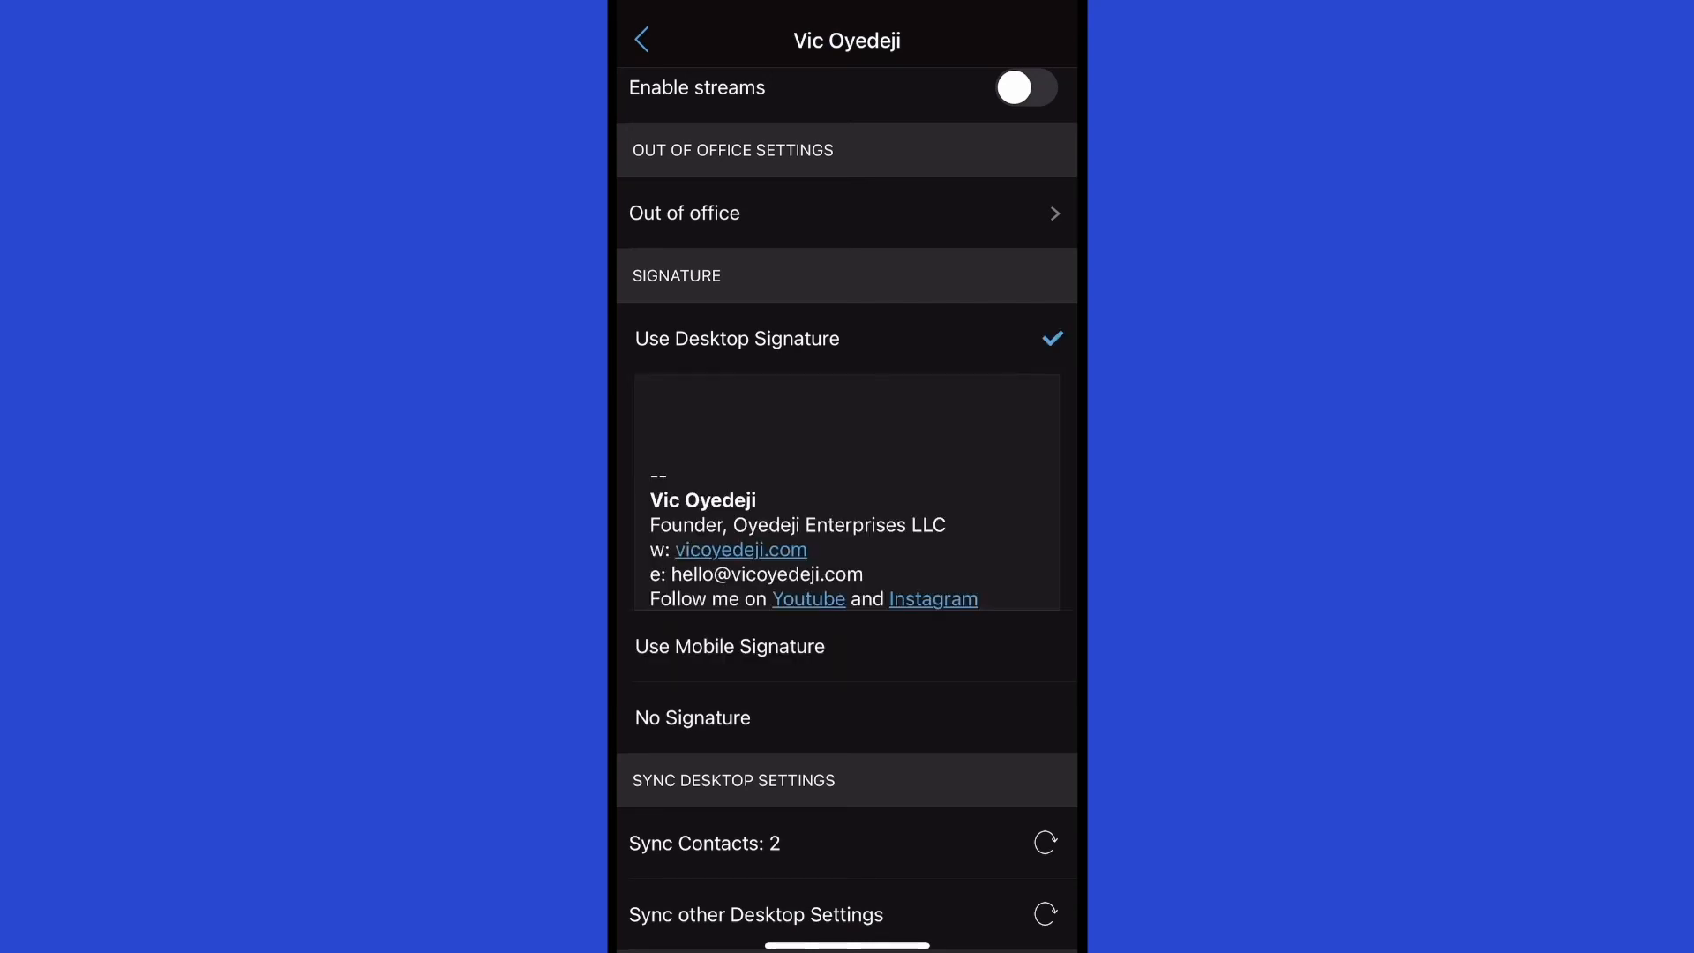
# Decline Sync Contacts and sync the other desktop settings.
pyautogui.scroll(-5, 847, 476)
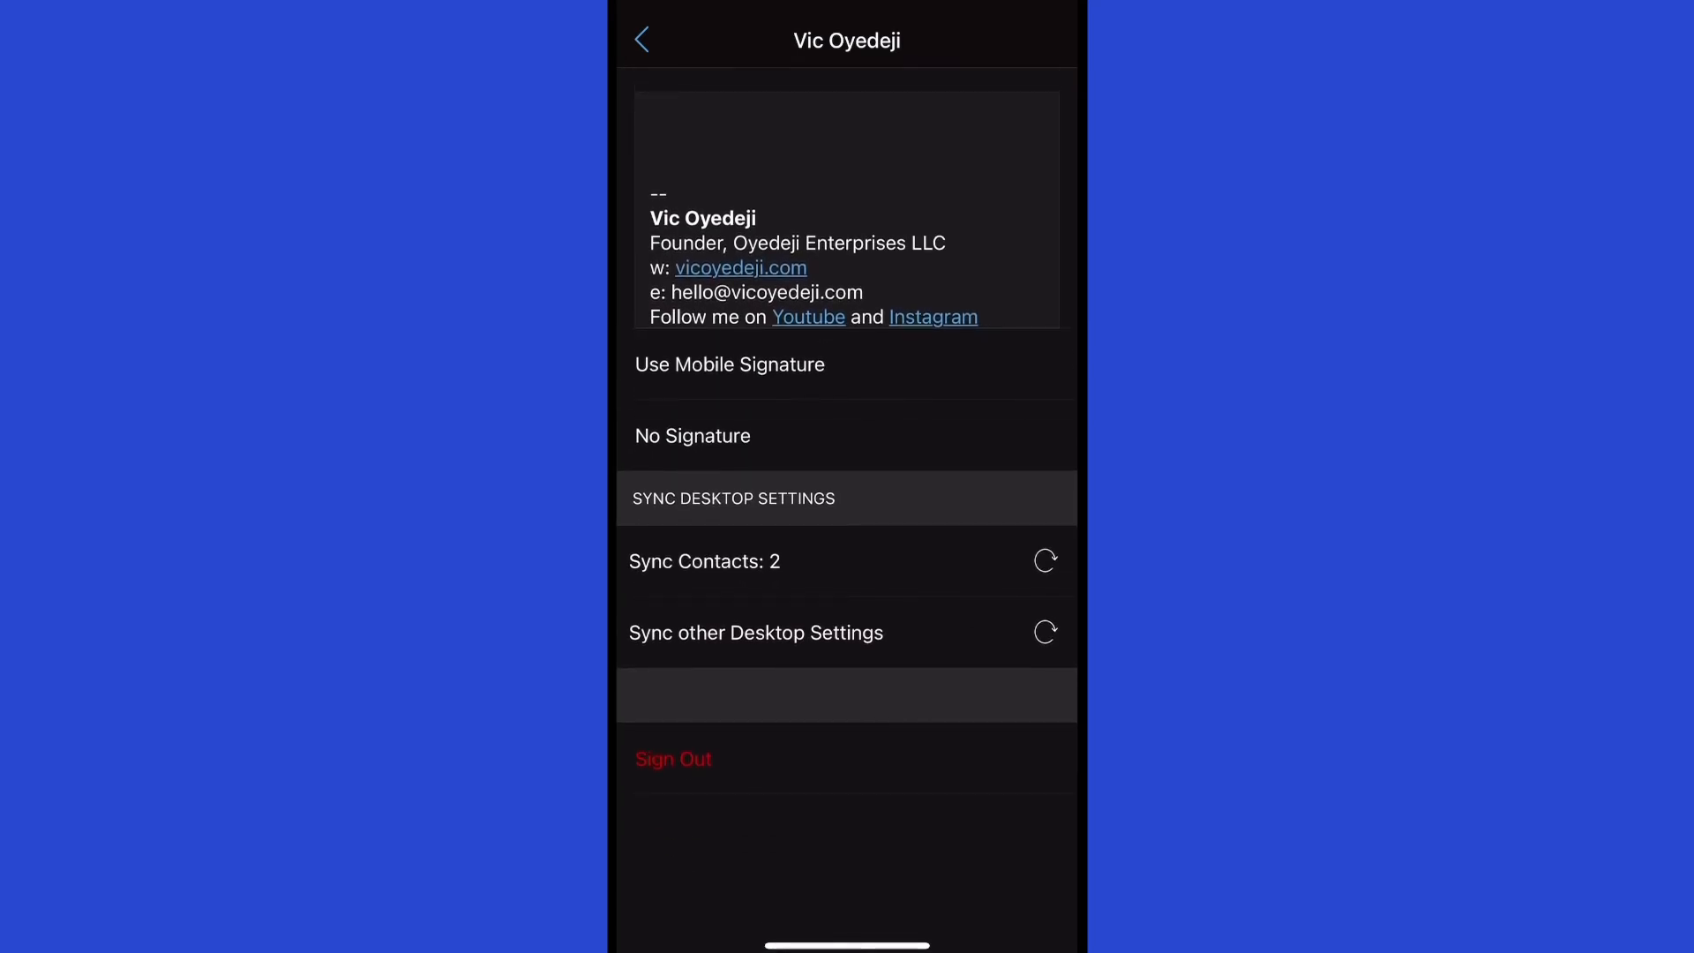
pyautogui.click(1045, 562)
pyautogui.click(764, 511)
pyautogui.click(1045, 632)
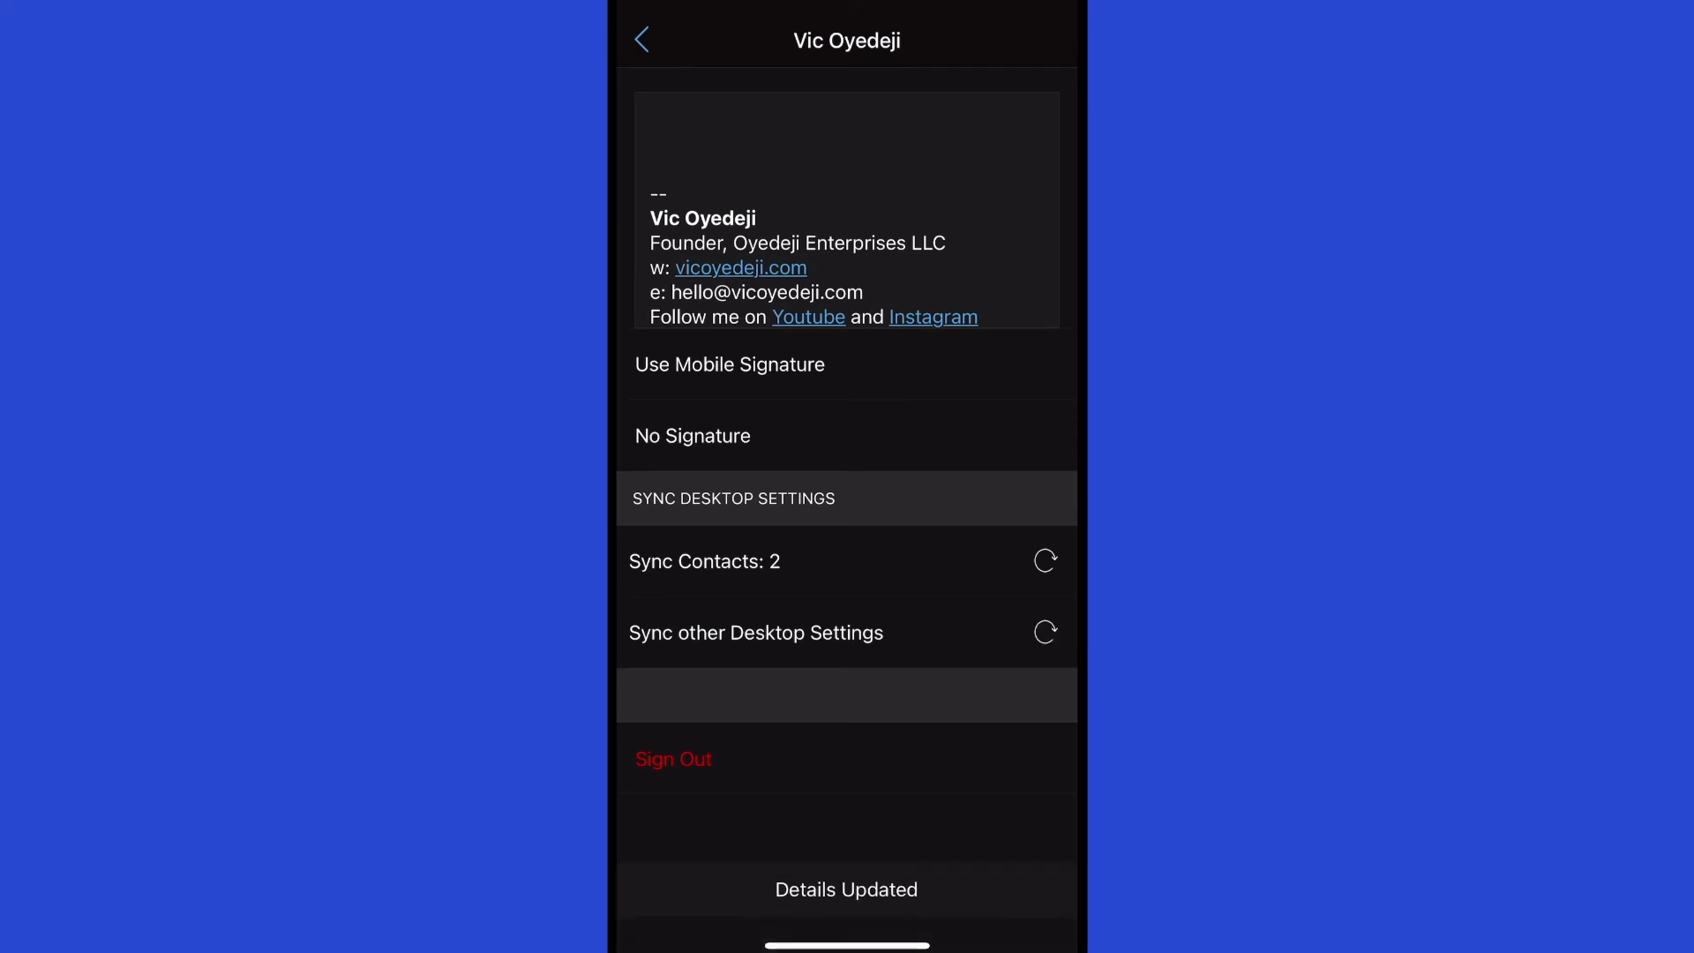
pyautogui.click(641, 40)
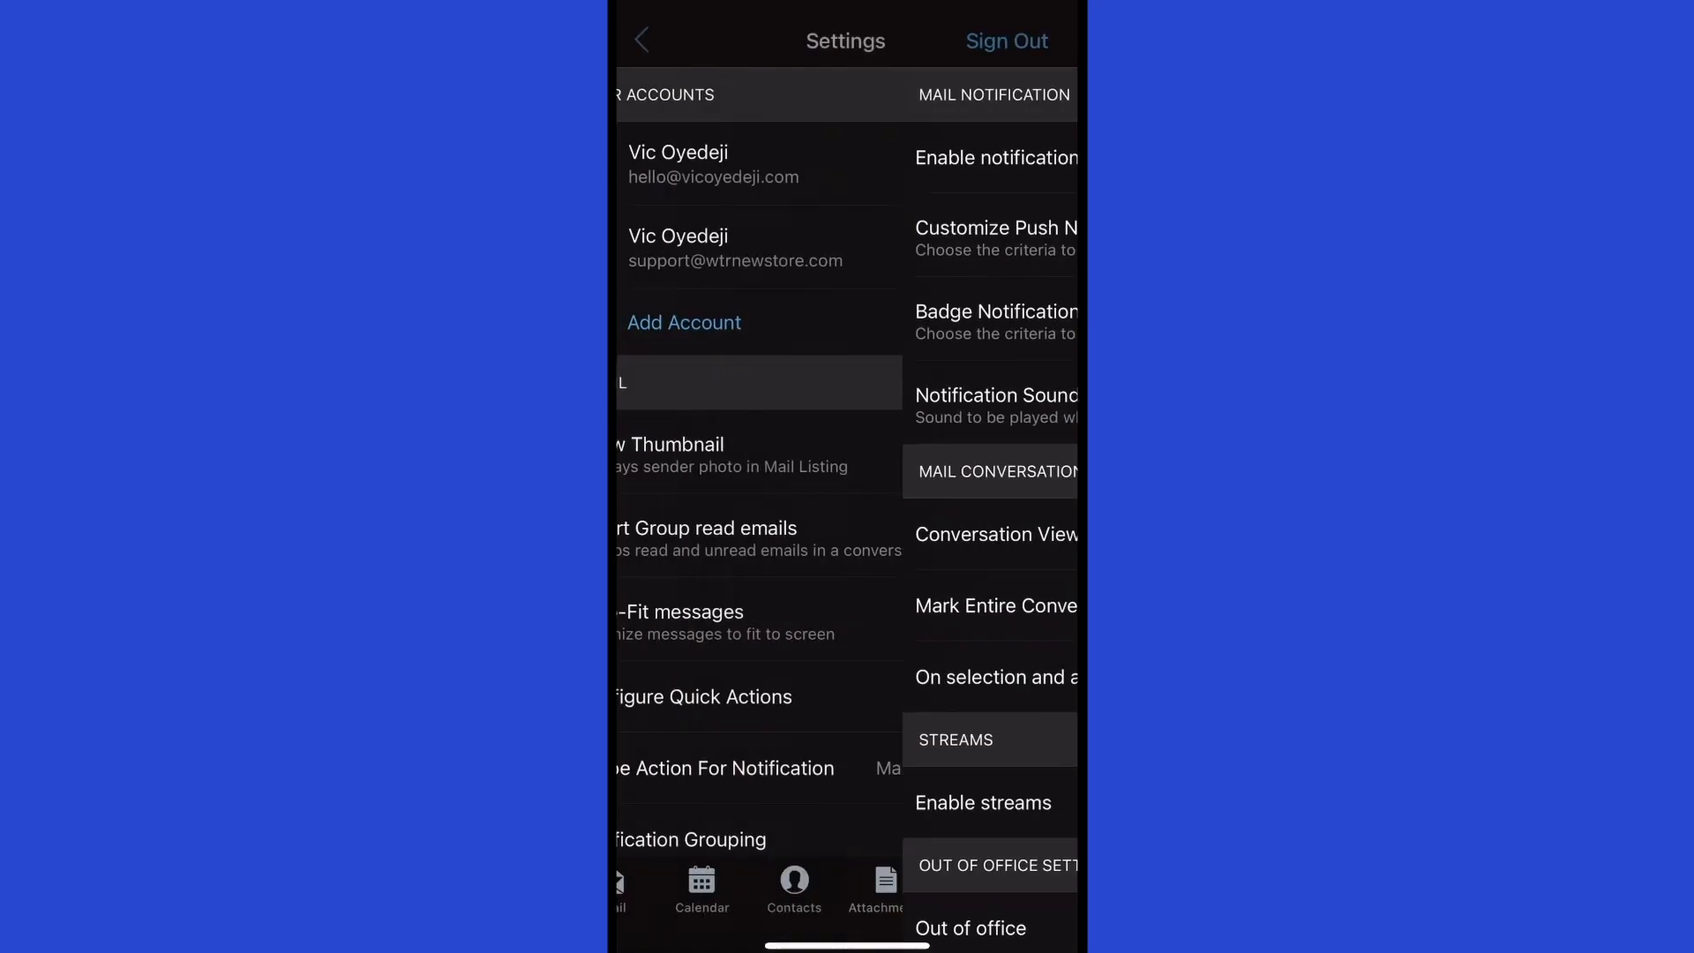
pyautogui.scroll(-4, 847, 441)
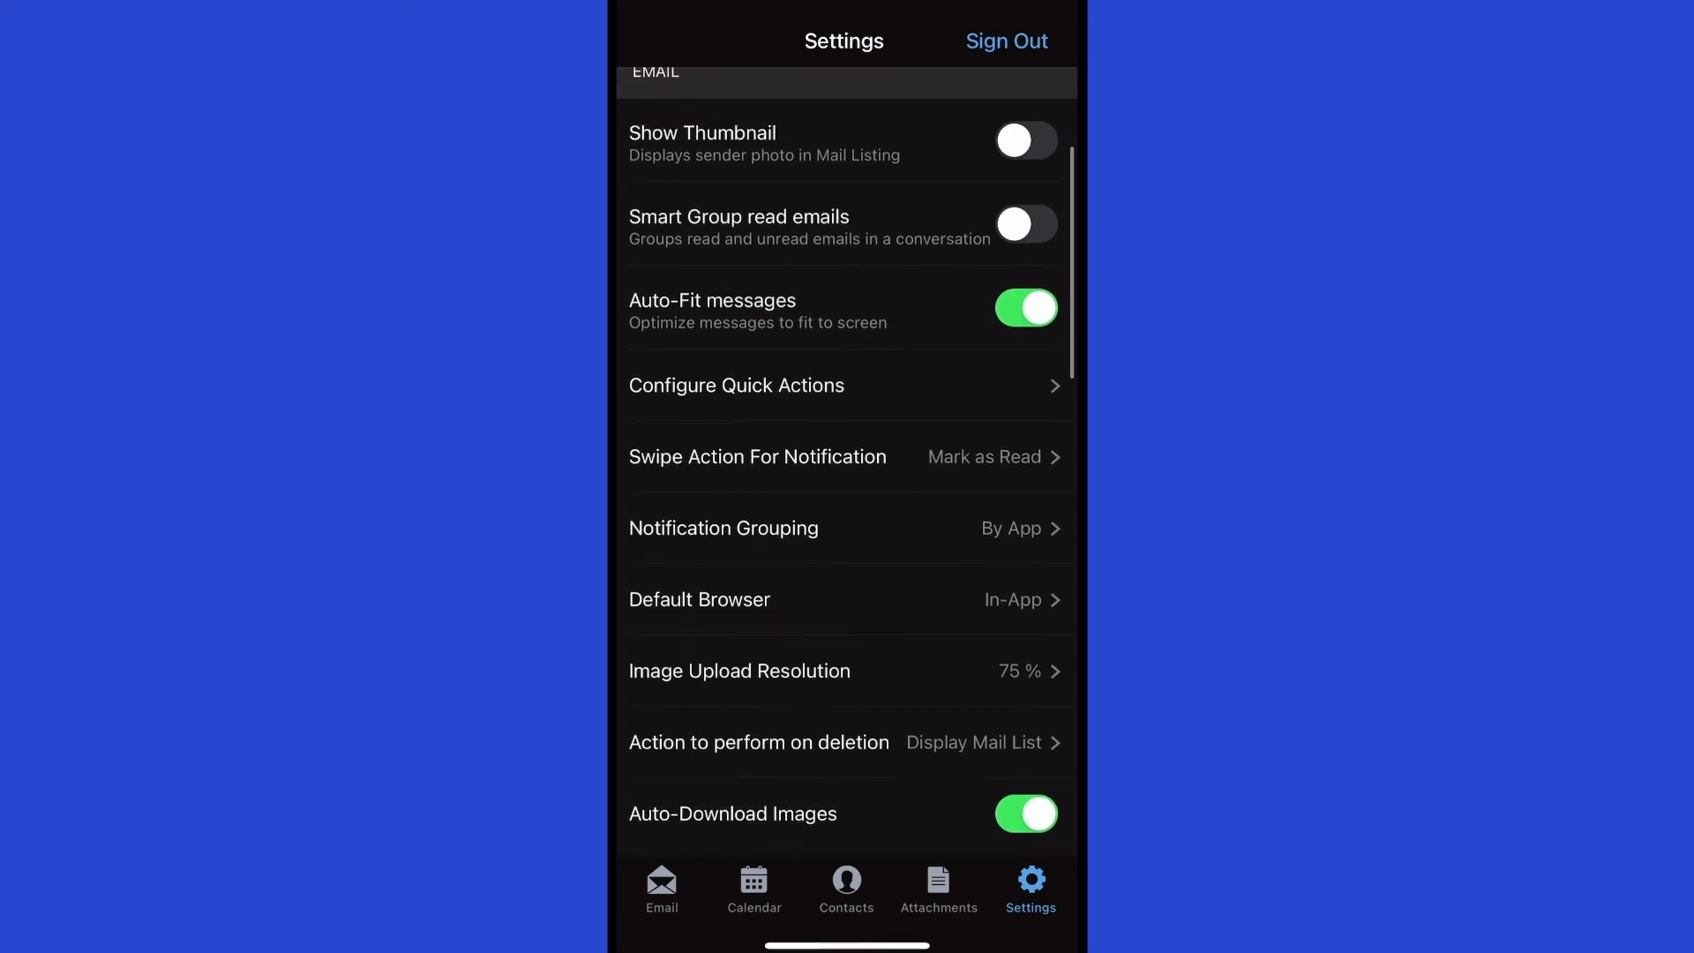
pyautogui.scroll(-1, 847, 527)
pyautogui.scroll(3, 847, 455)
pyautogui.scroll(1, 847, 441)
pyautogui.scroll(-3, 847, 441)
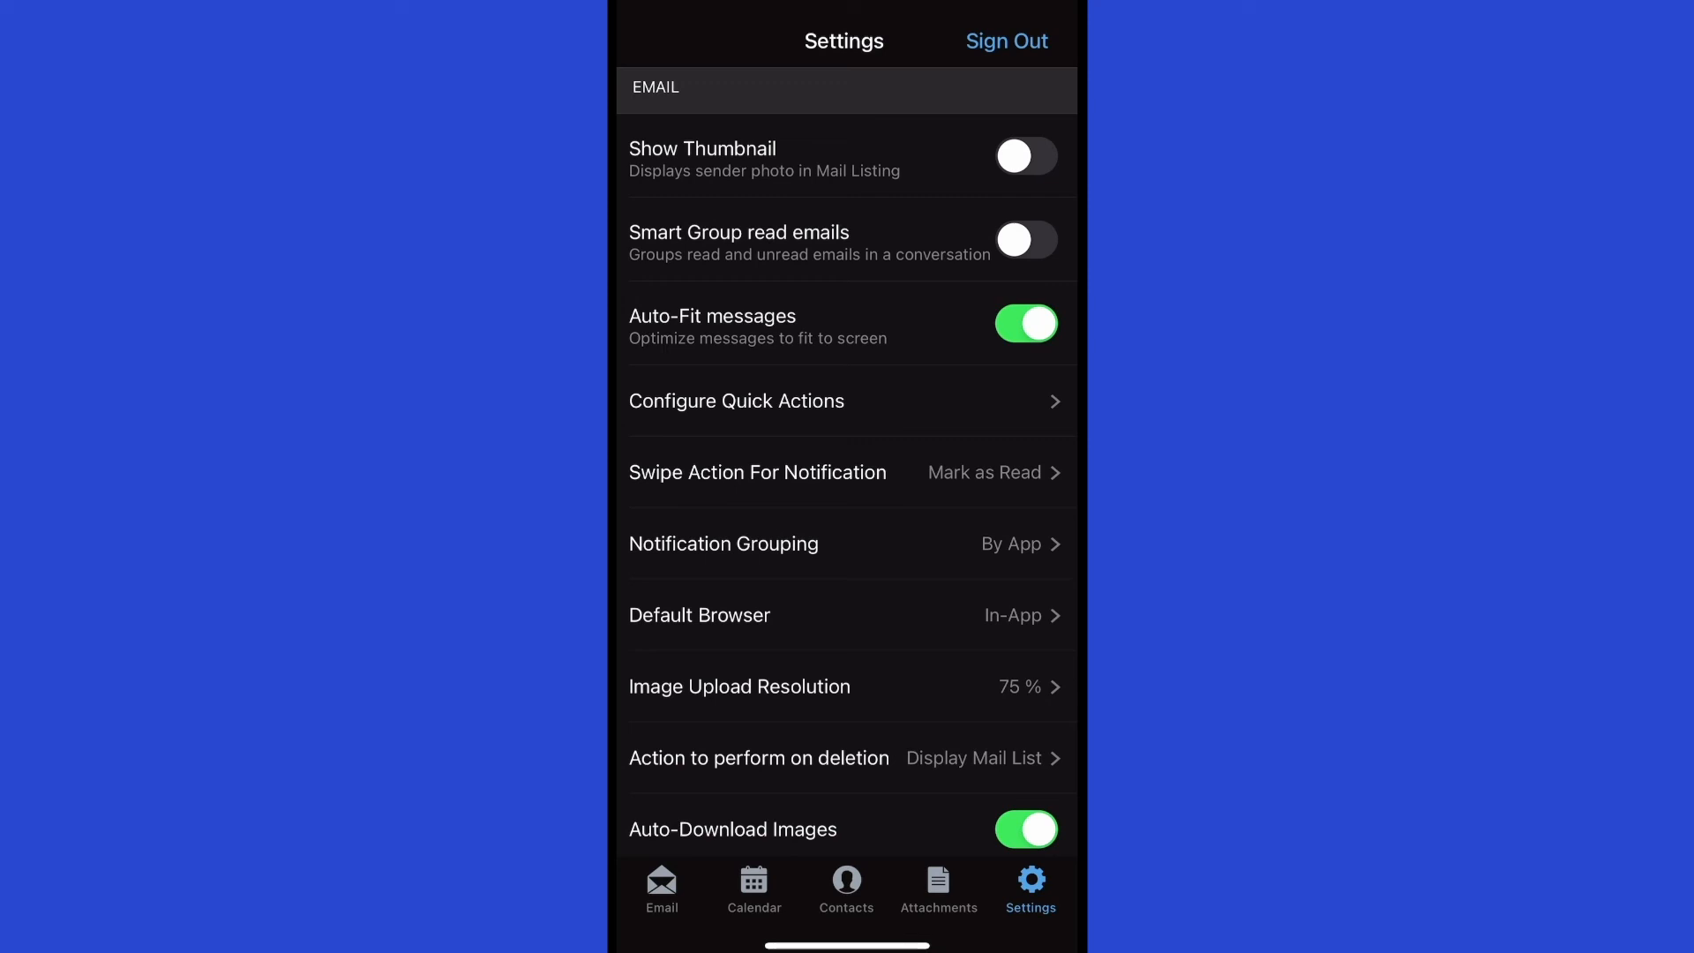
pyautogui.scroll(-2, 847, 461)
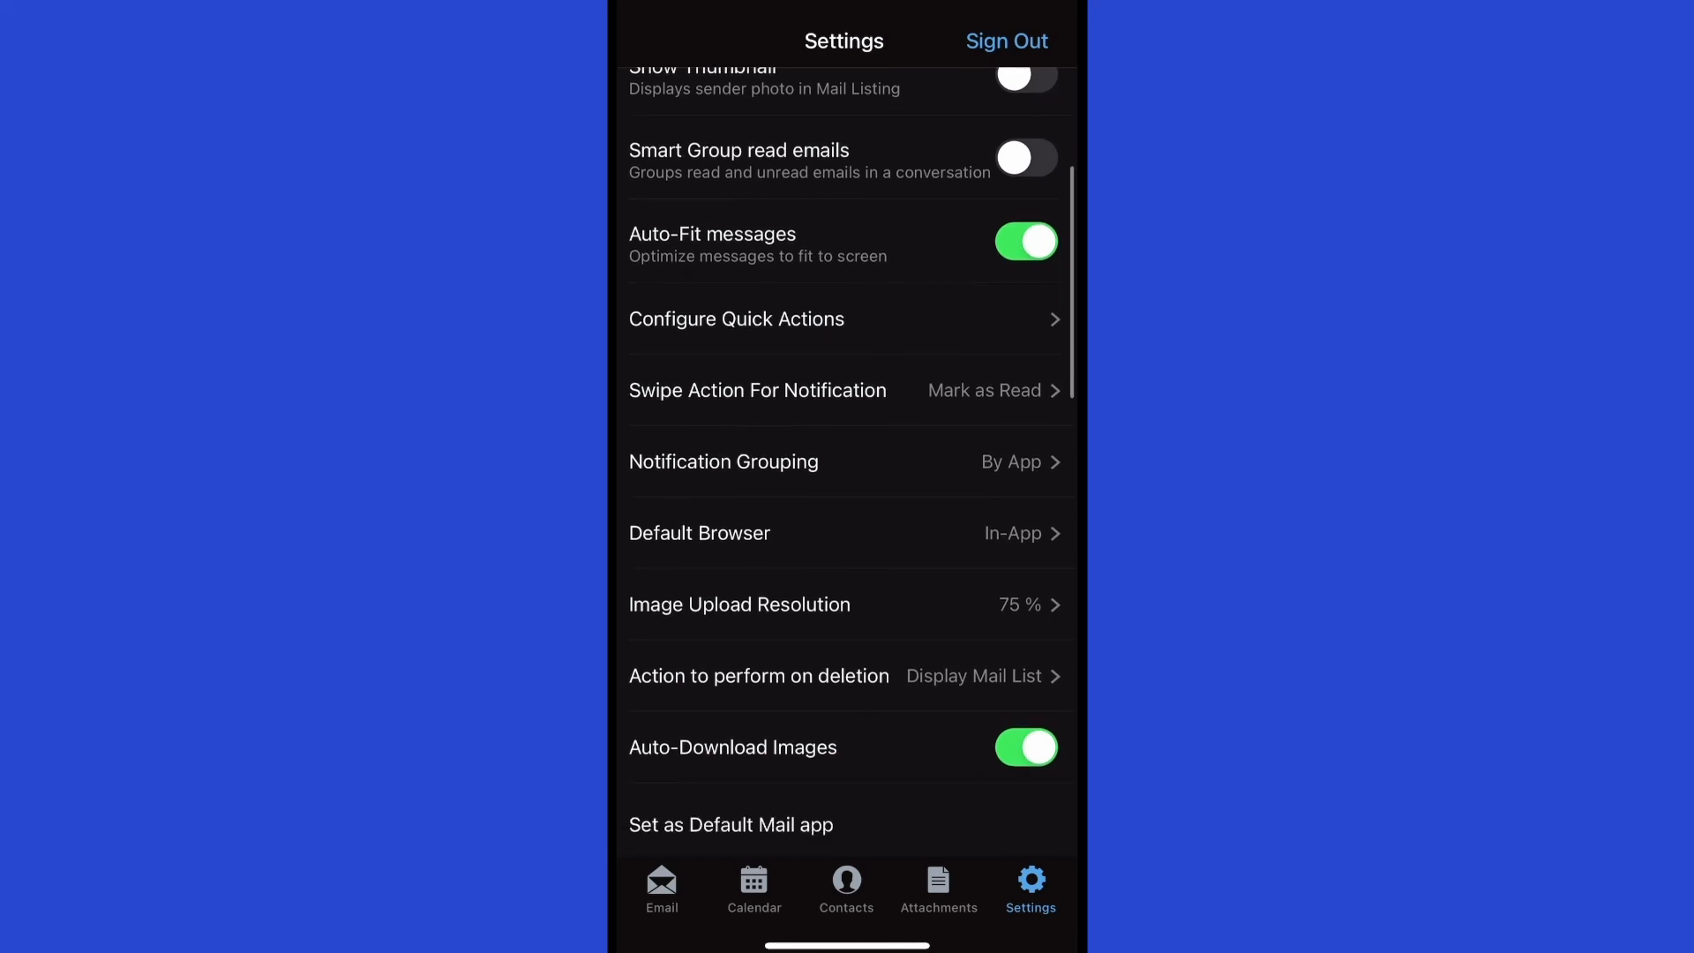
pyautogui.scroll(-2, 847, 461)
pyautogui.click(847, 234)
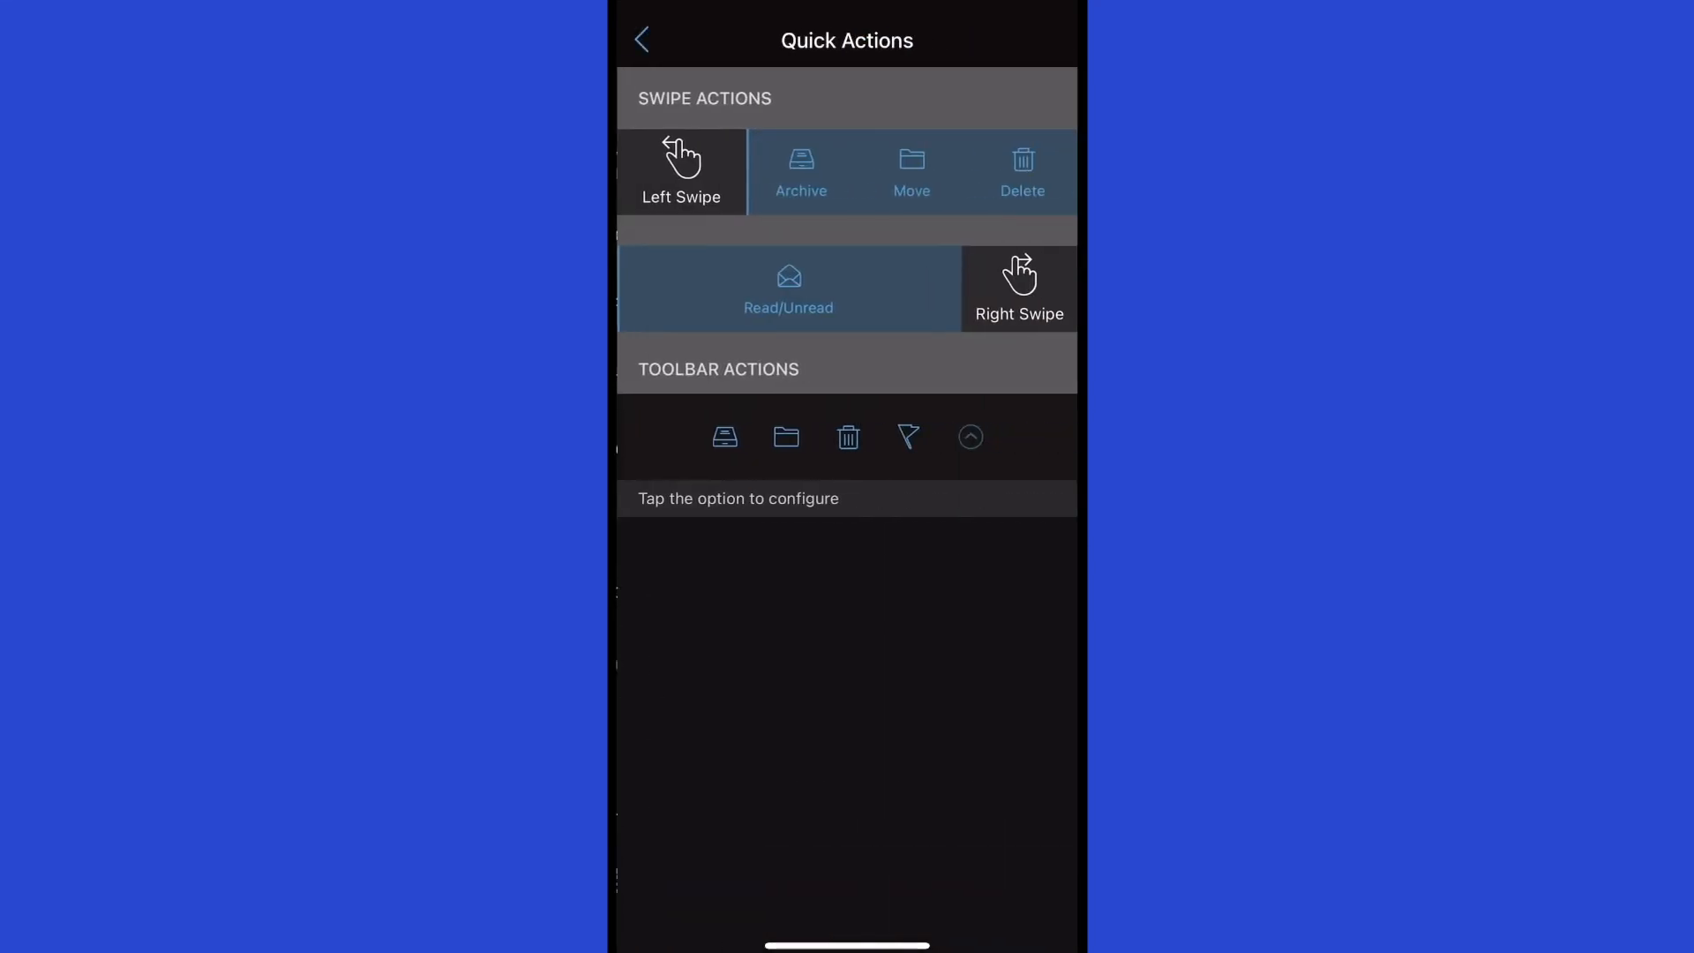
pyautogui.click(641, 40)
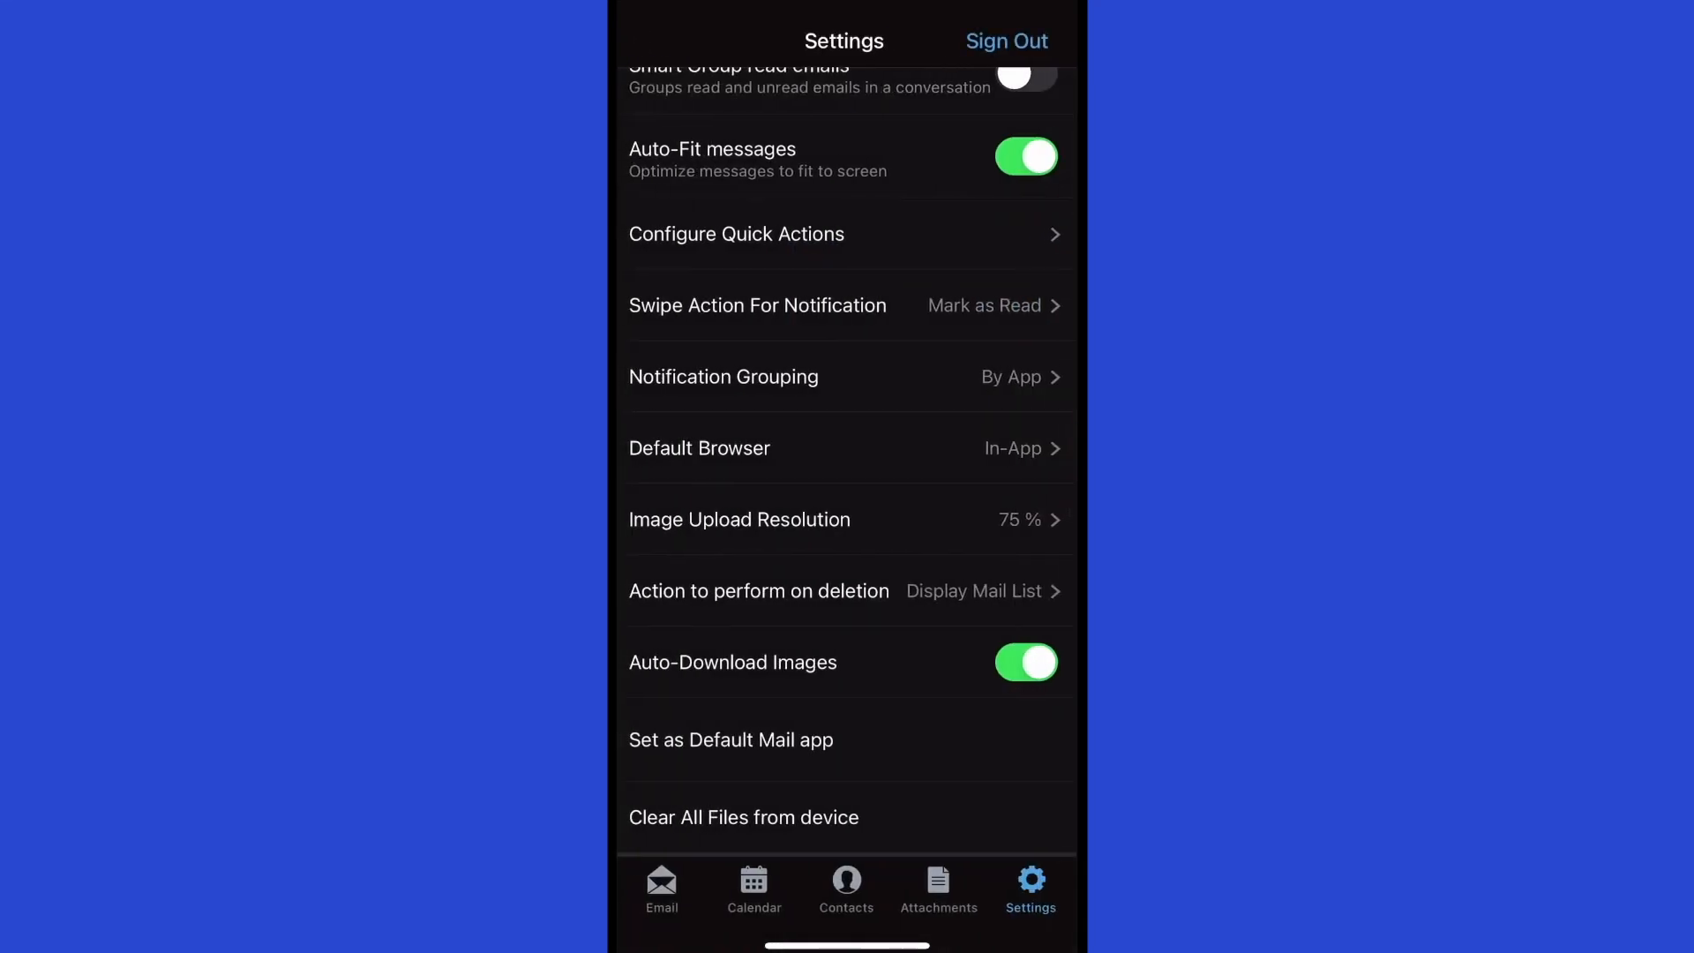
pyautogui.scroll(-2, 847, 461)
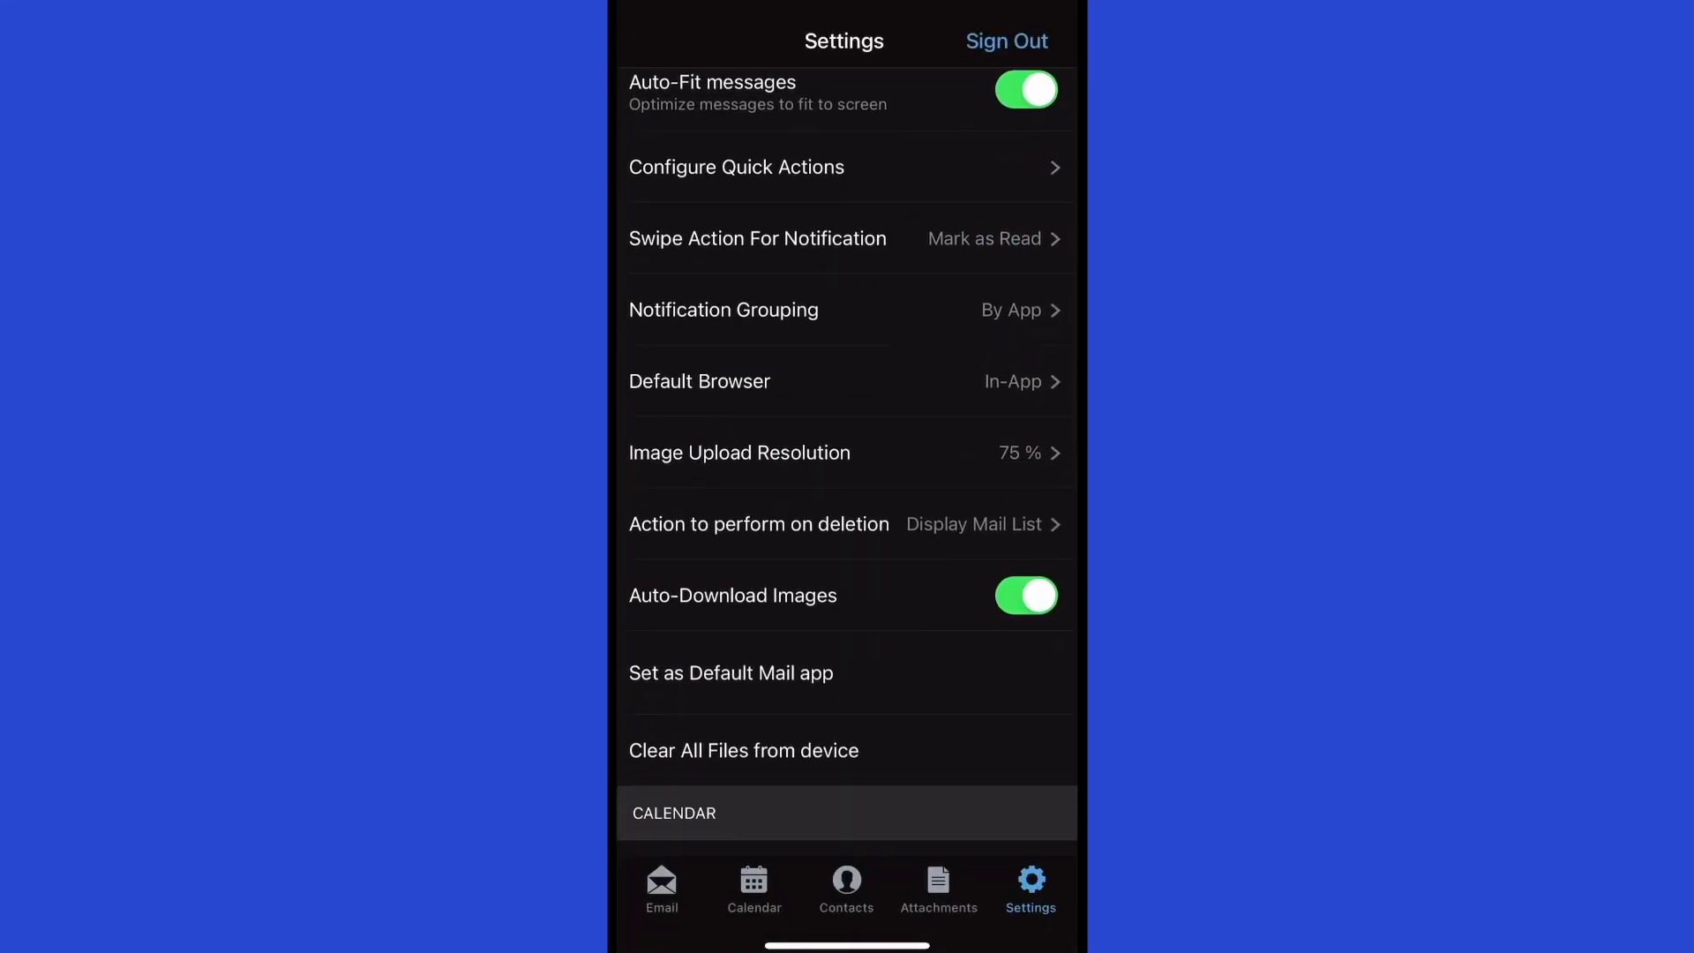
pyautogui.click(757, 238)
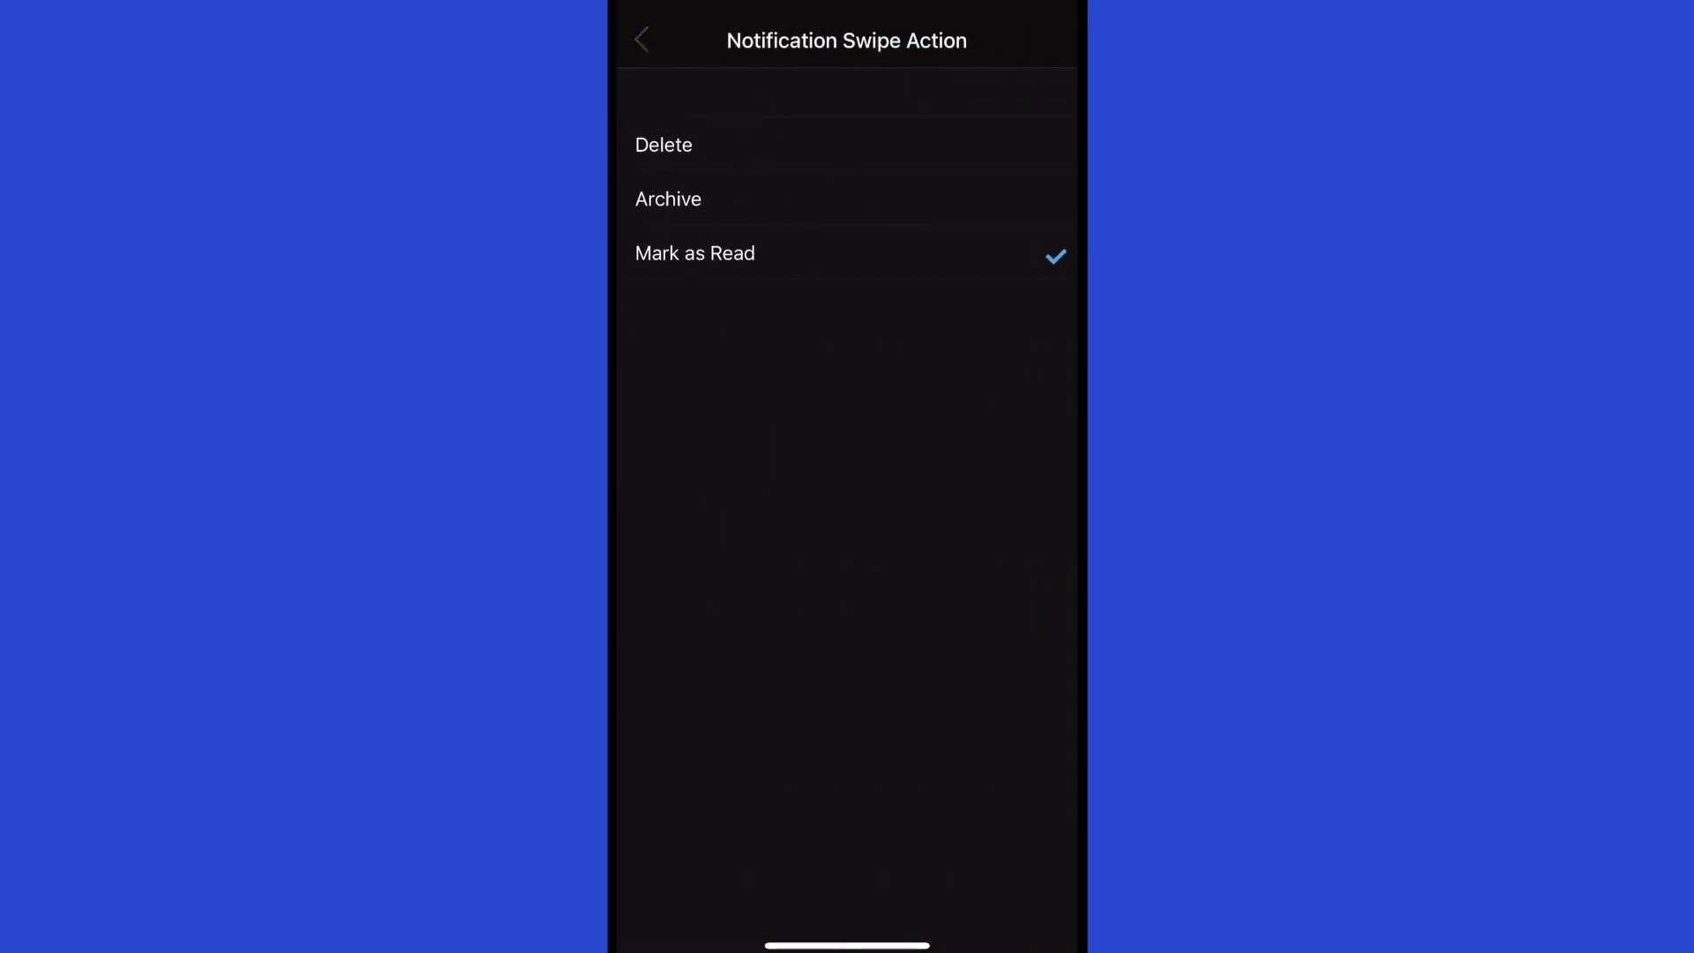
pyautogui.click(641, 40)
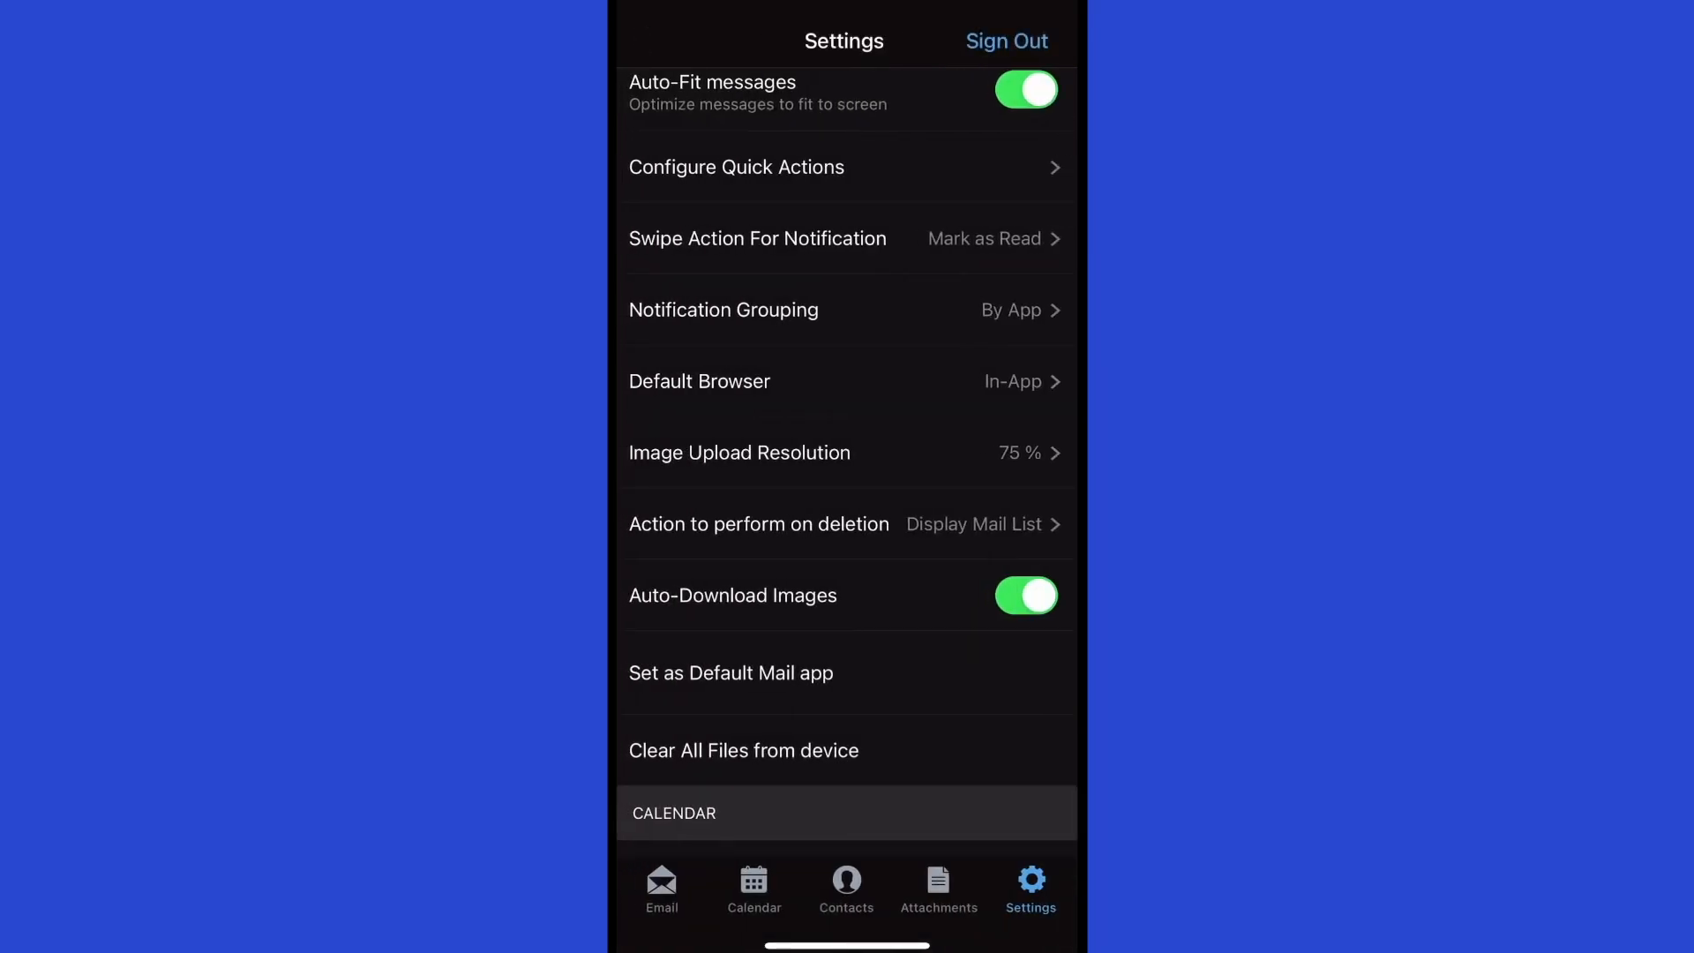
pyautogui.scroll(-2, 847, 461)
pyautogui.scroll(-1, 847, 461)
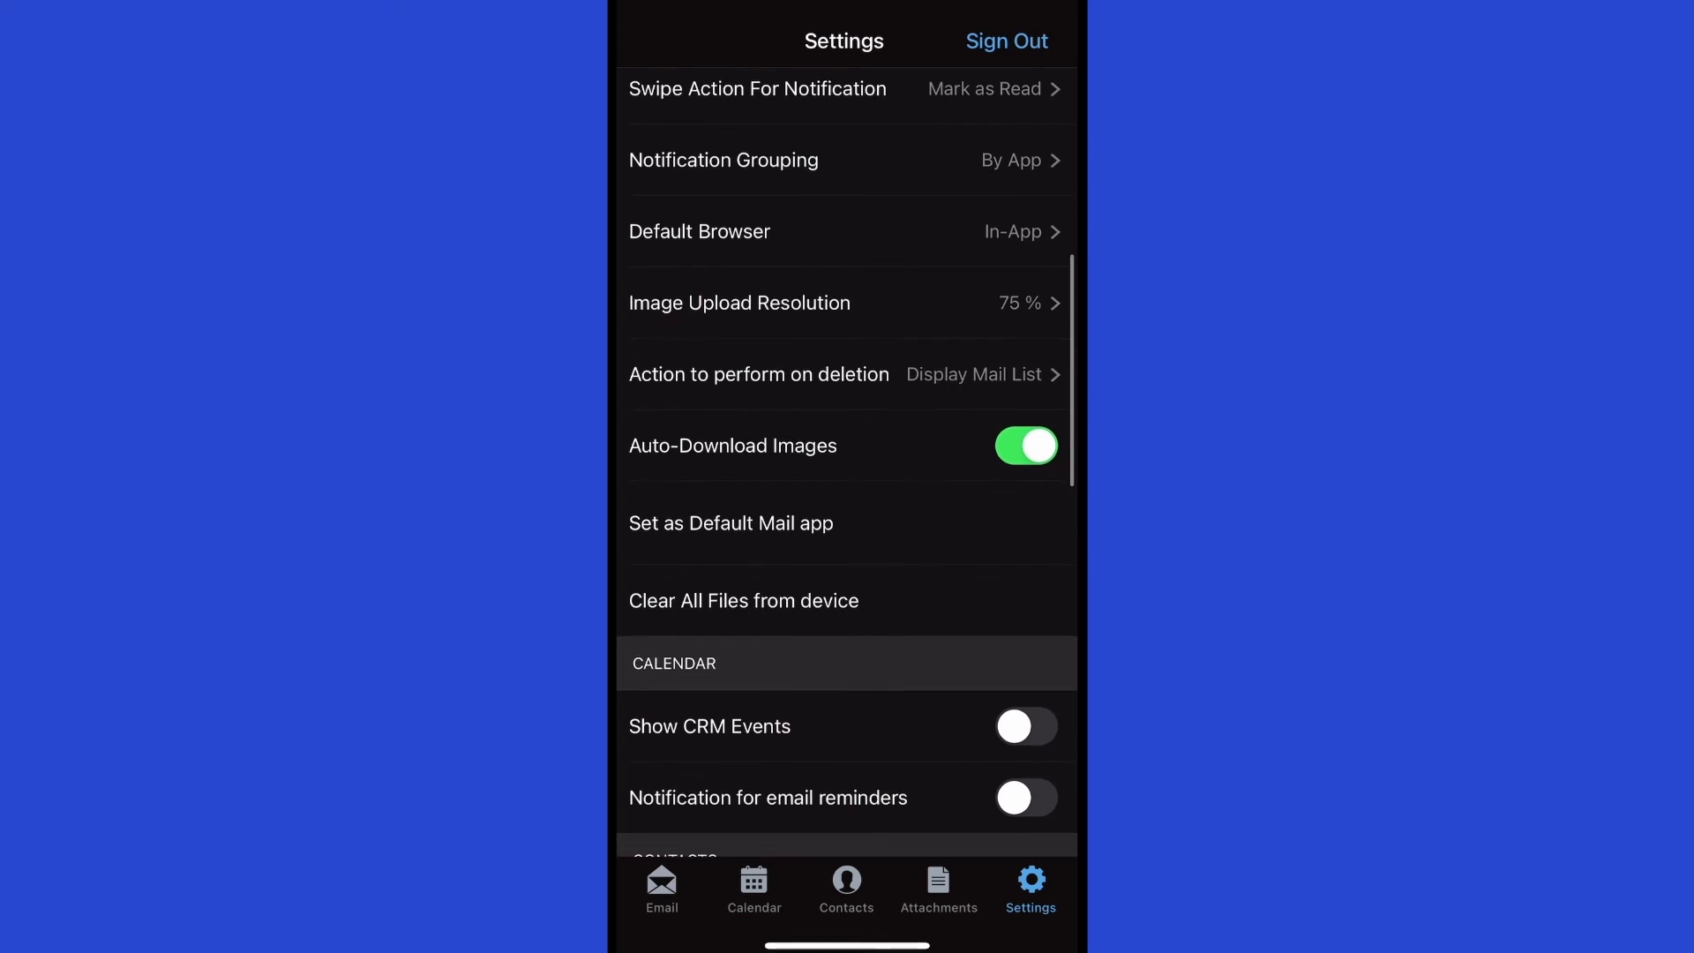
pyautogui.click(739, 301)
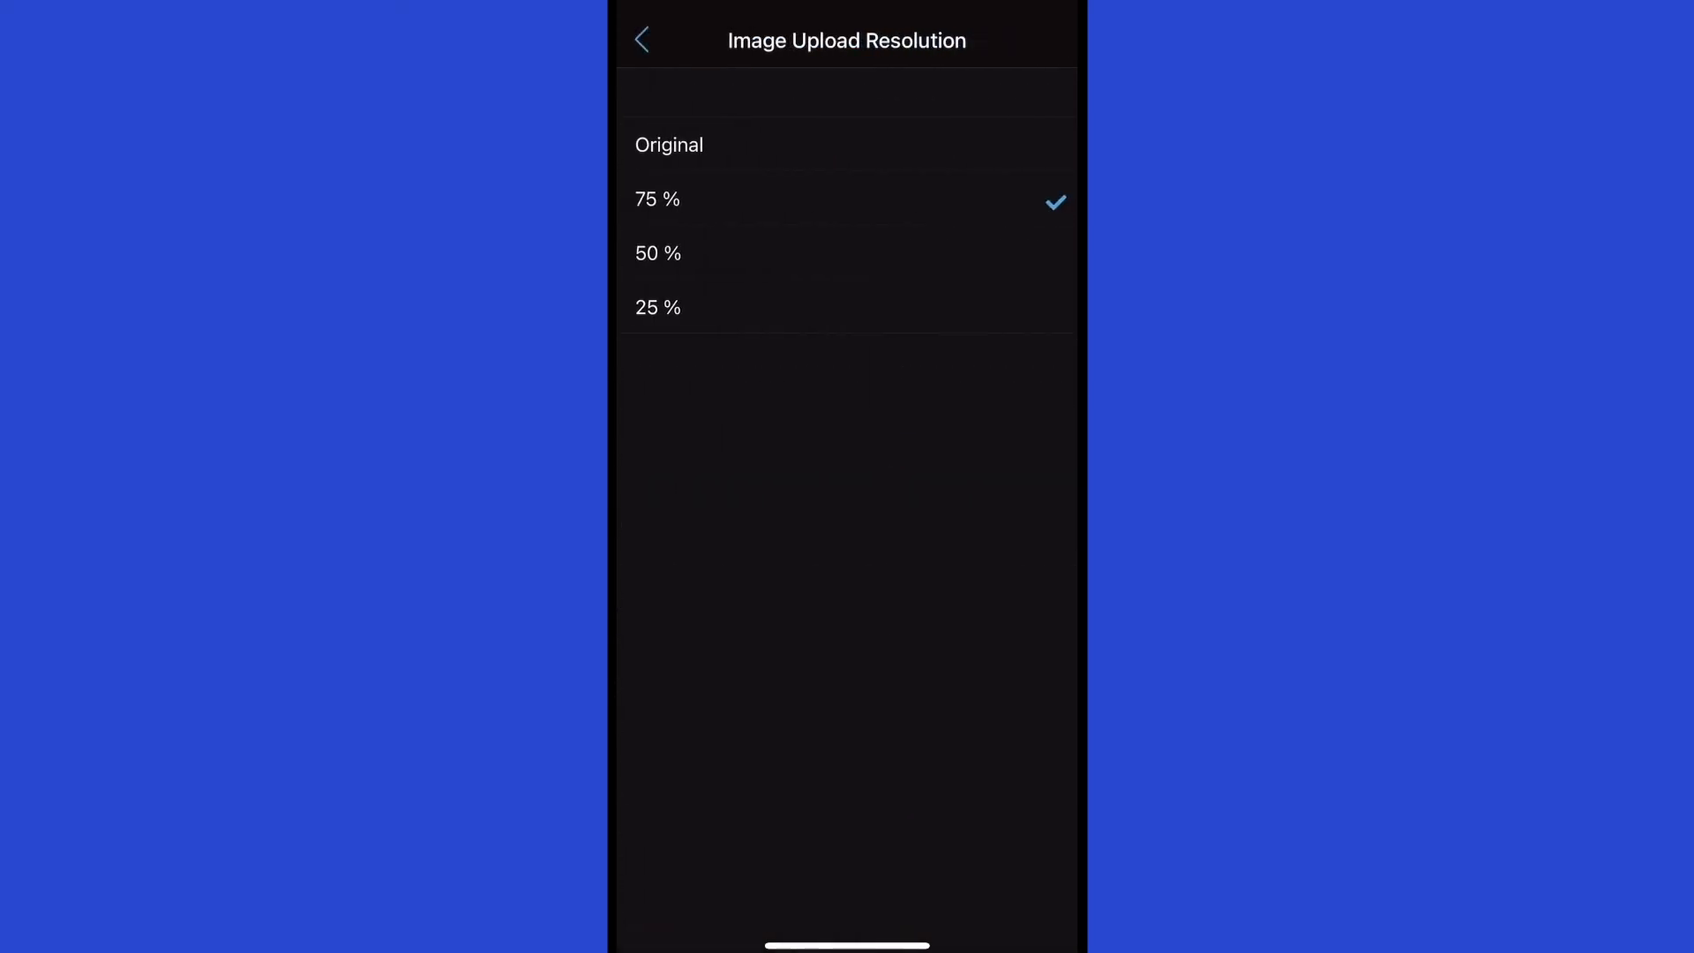
pyautogui.click(642, 39)
pyautogui.scroll(-1, 847, 462)
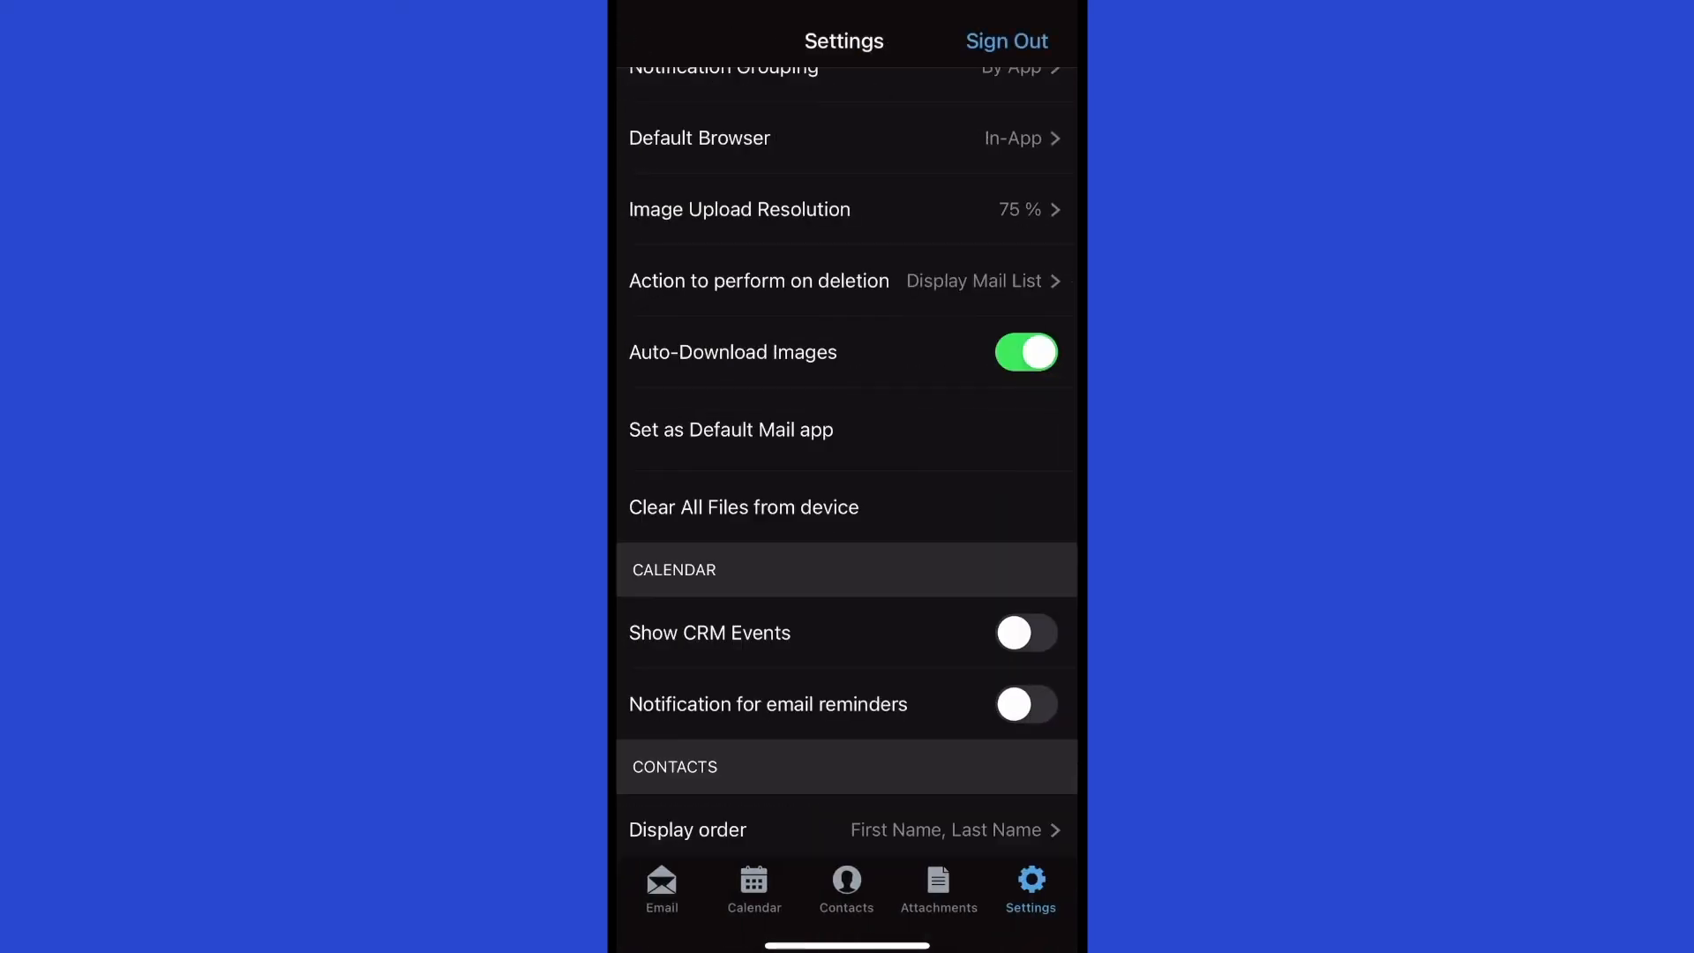
pyautogui.scroll(-2, 847, 462)
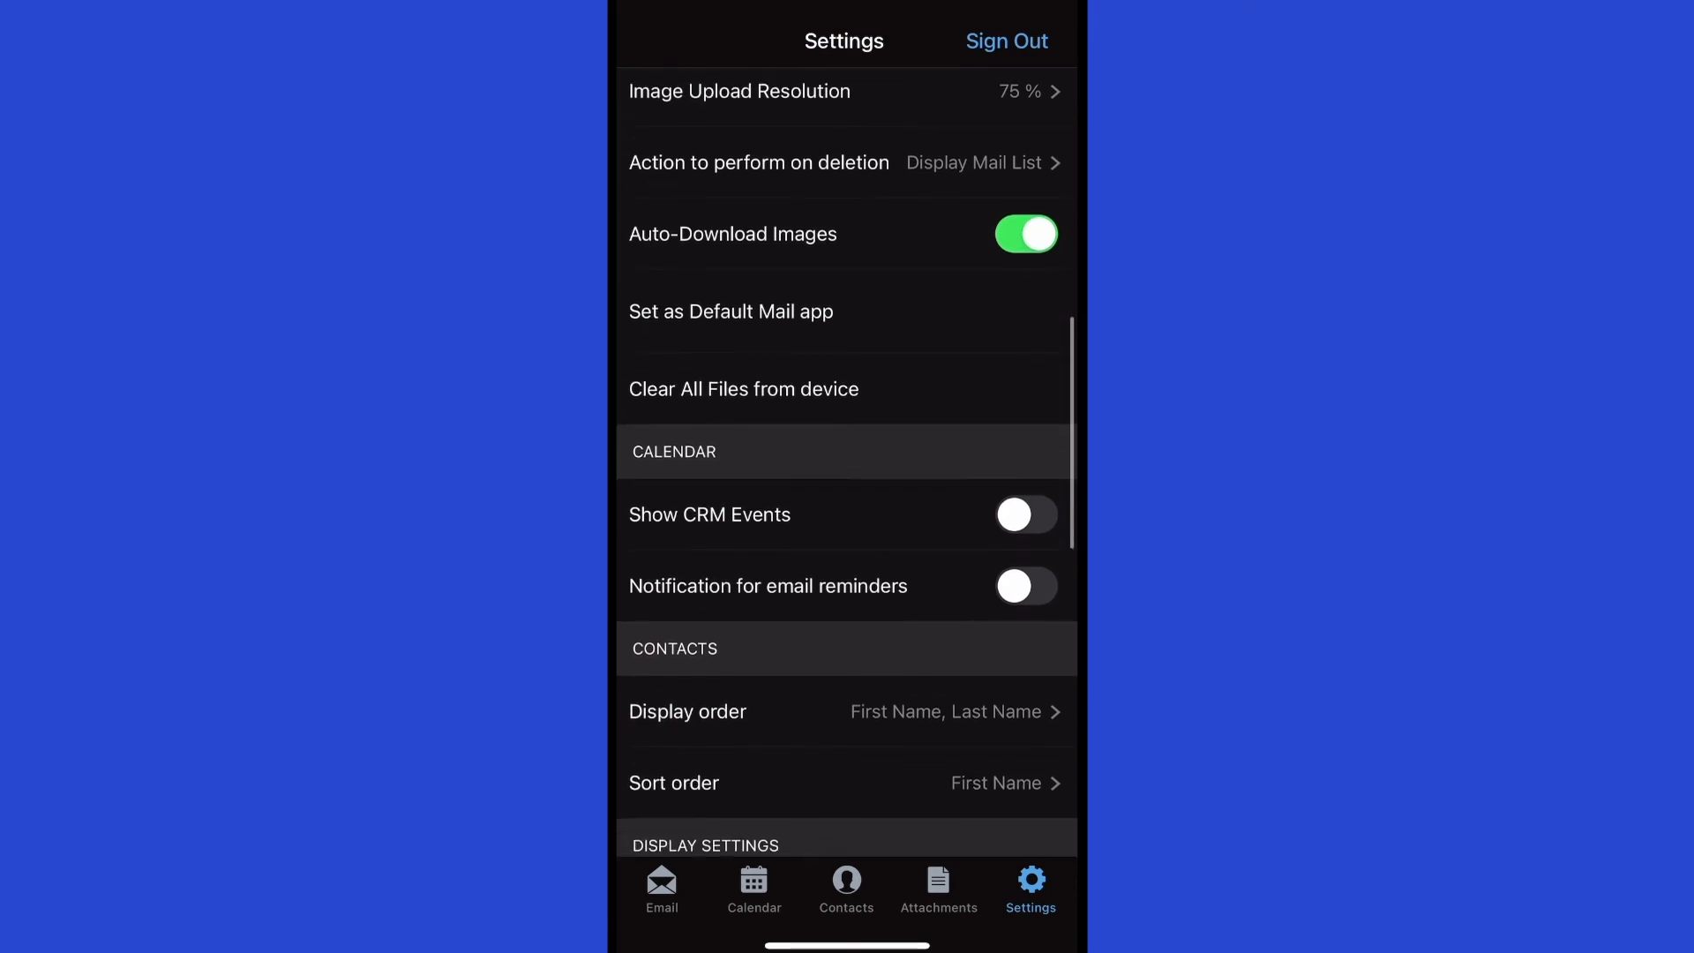
pyautogui.scroll(2, 847, 462)
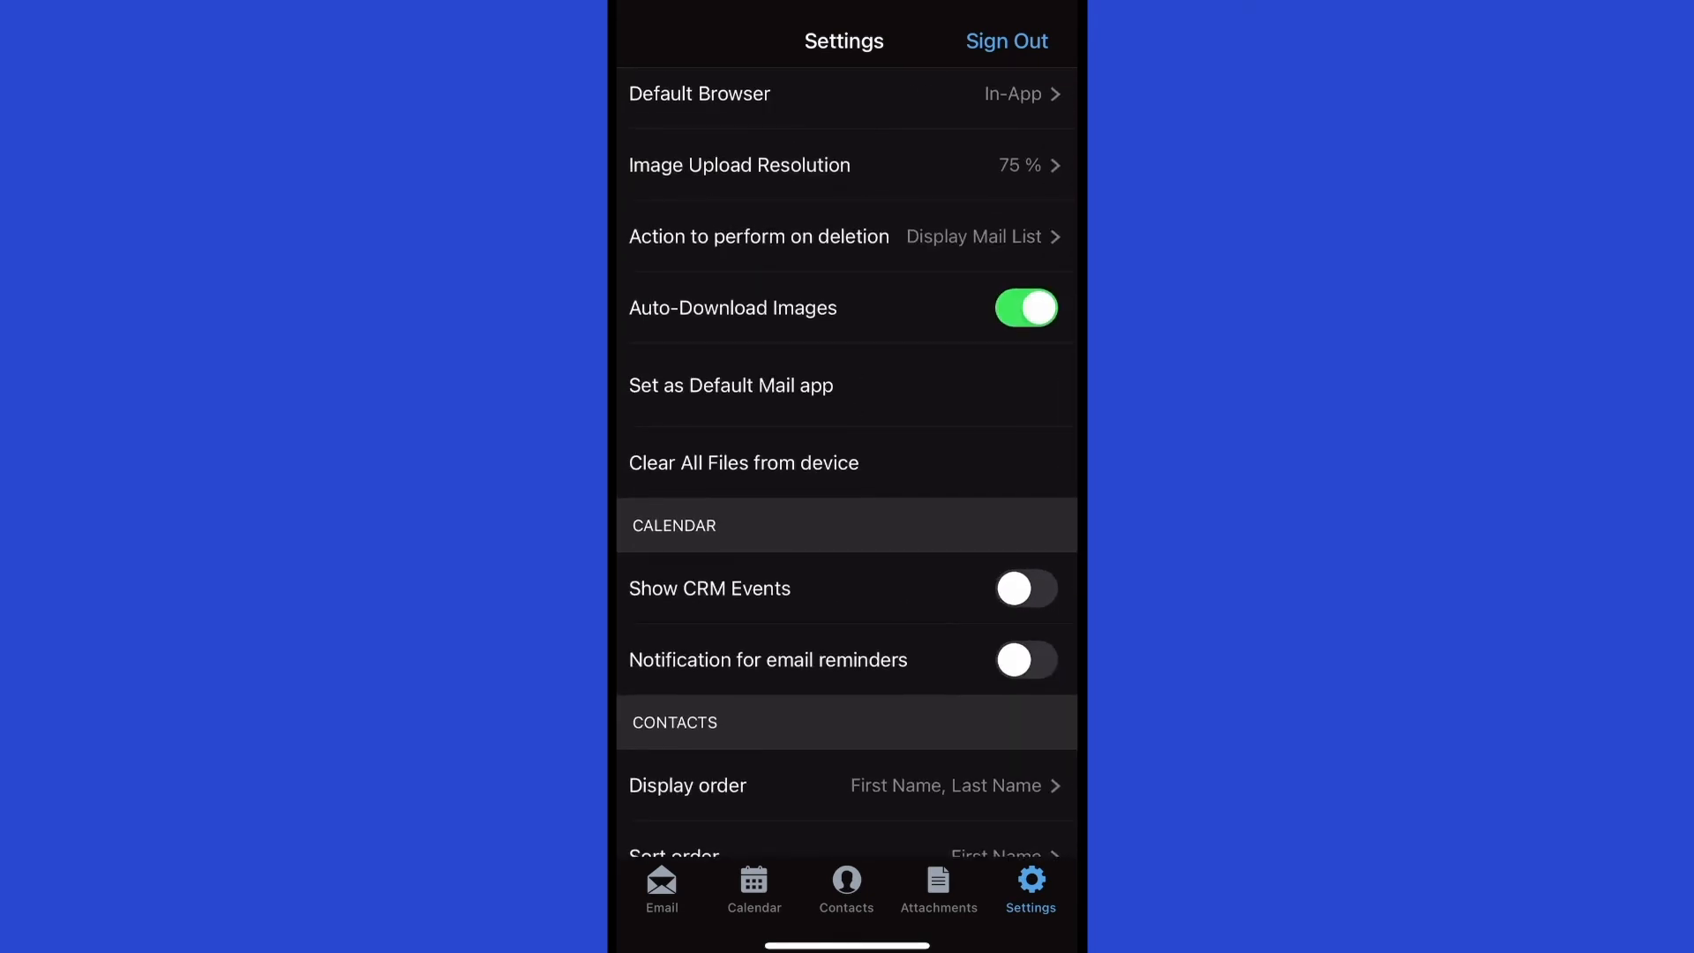
pyautogui.scroll(-1, 847, 461)
pyautogui.scroll(-3, 847, 462)
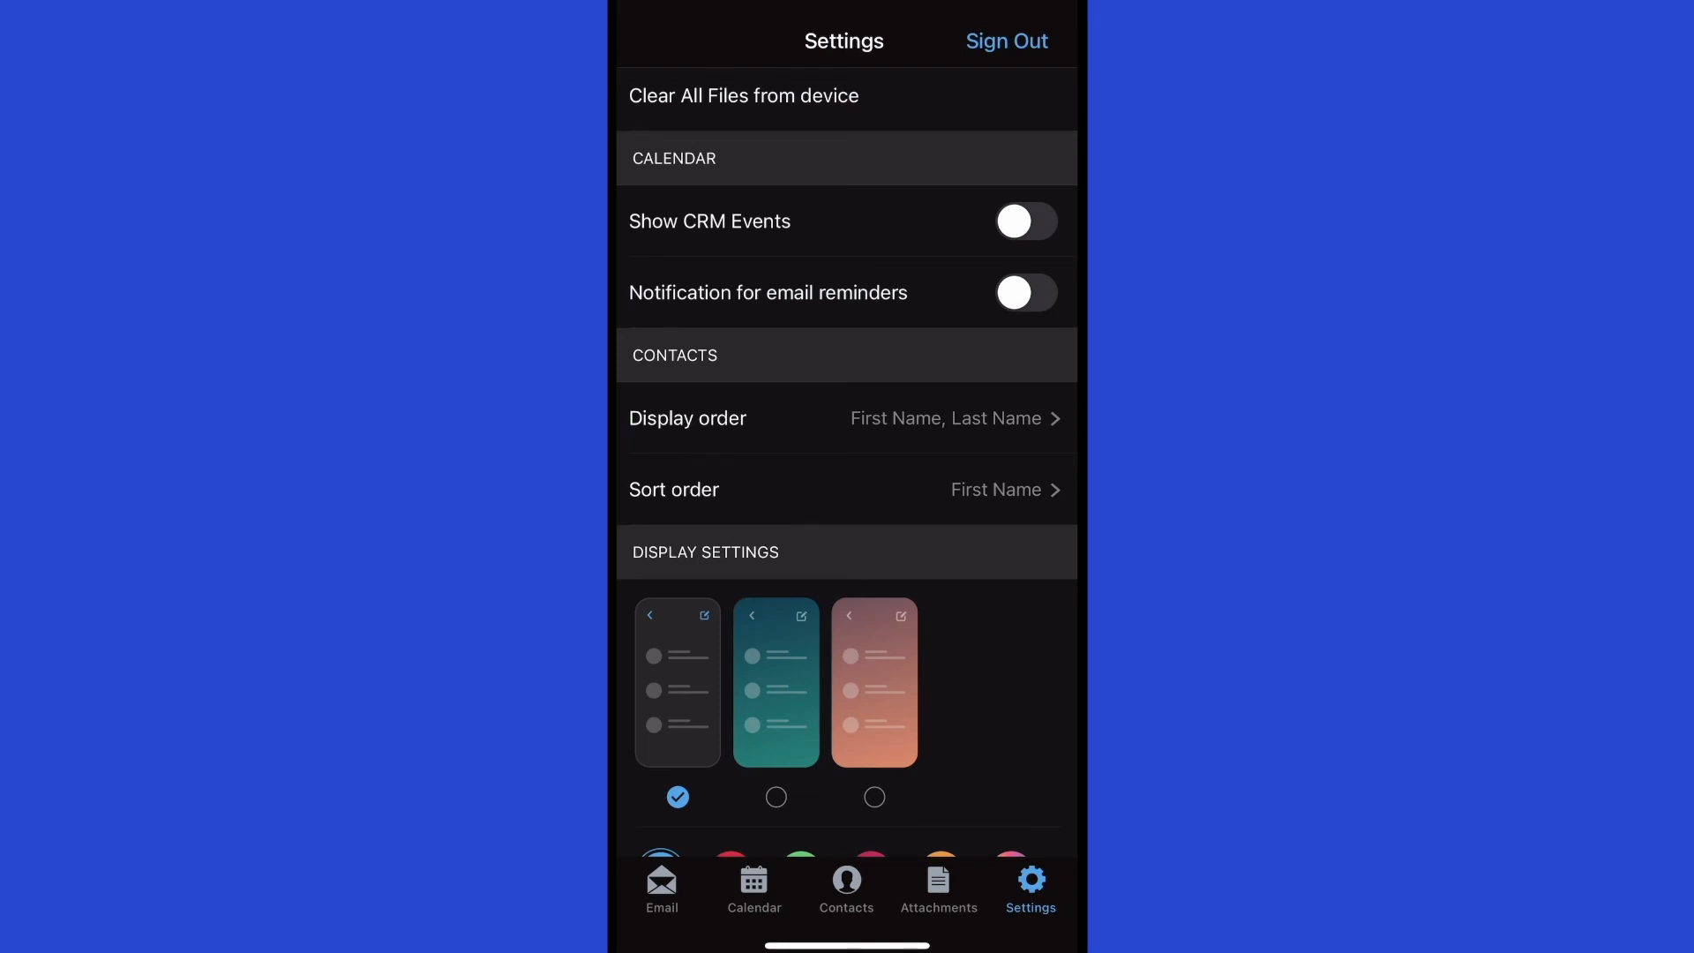
pyautogui.scroll(-2, 846, 461)
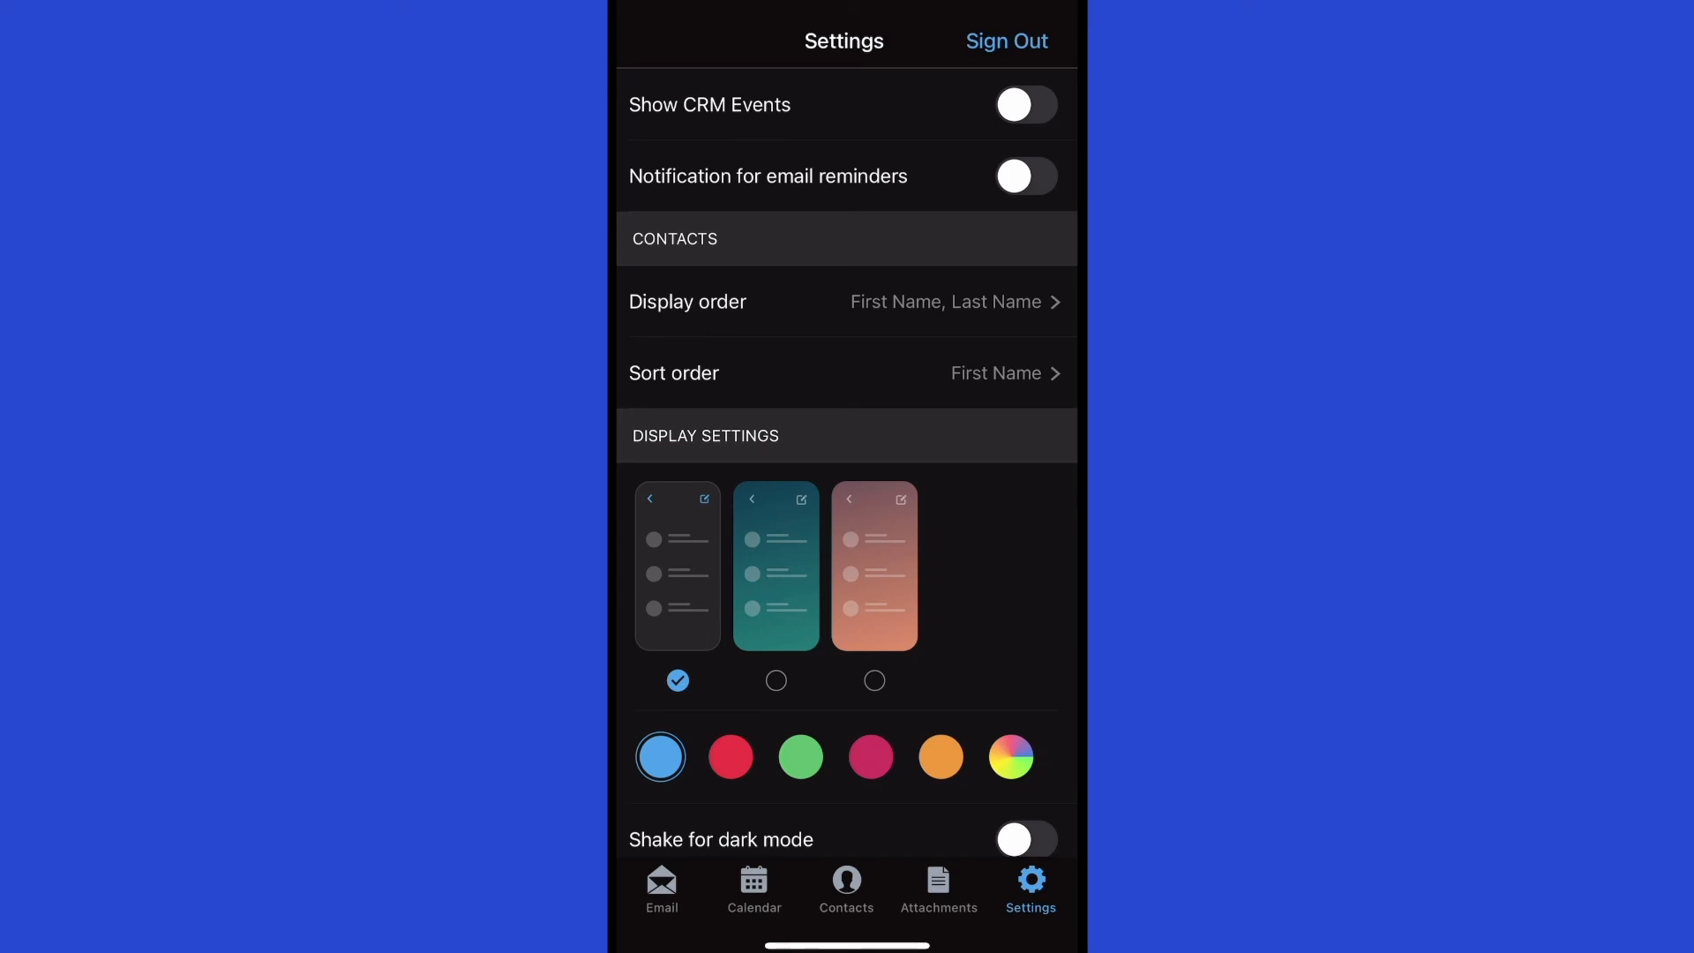
pyautogui.click(847, 301)
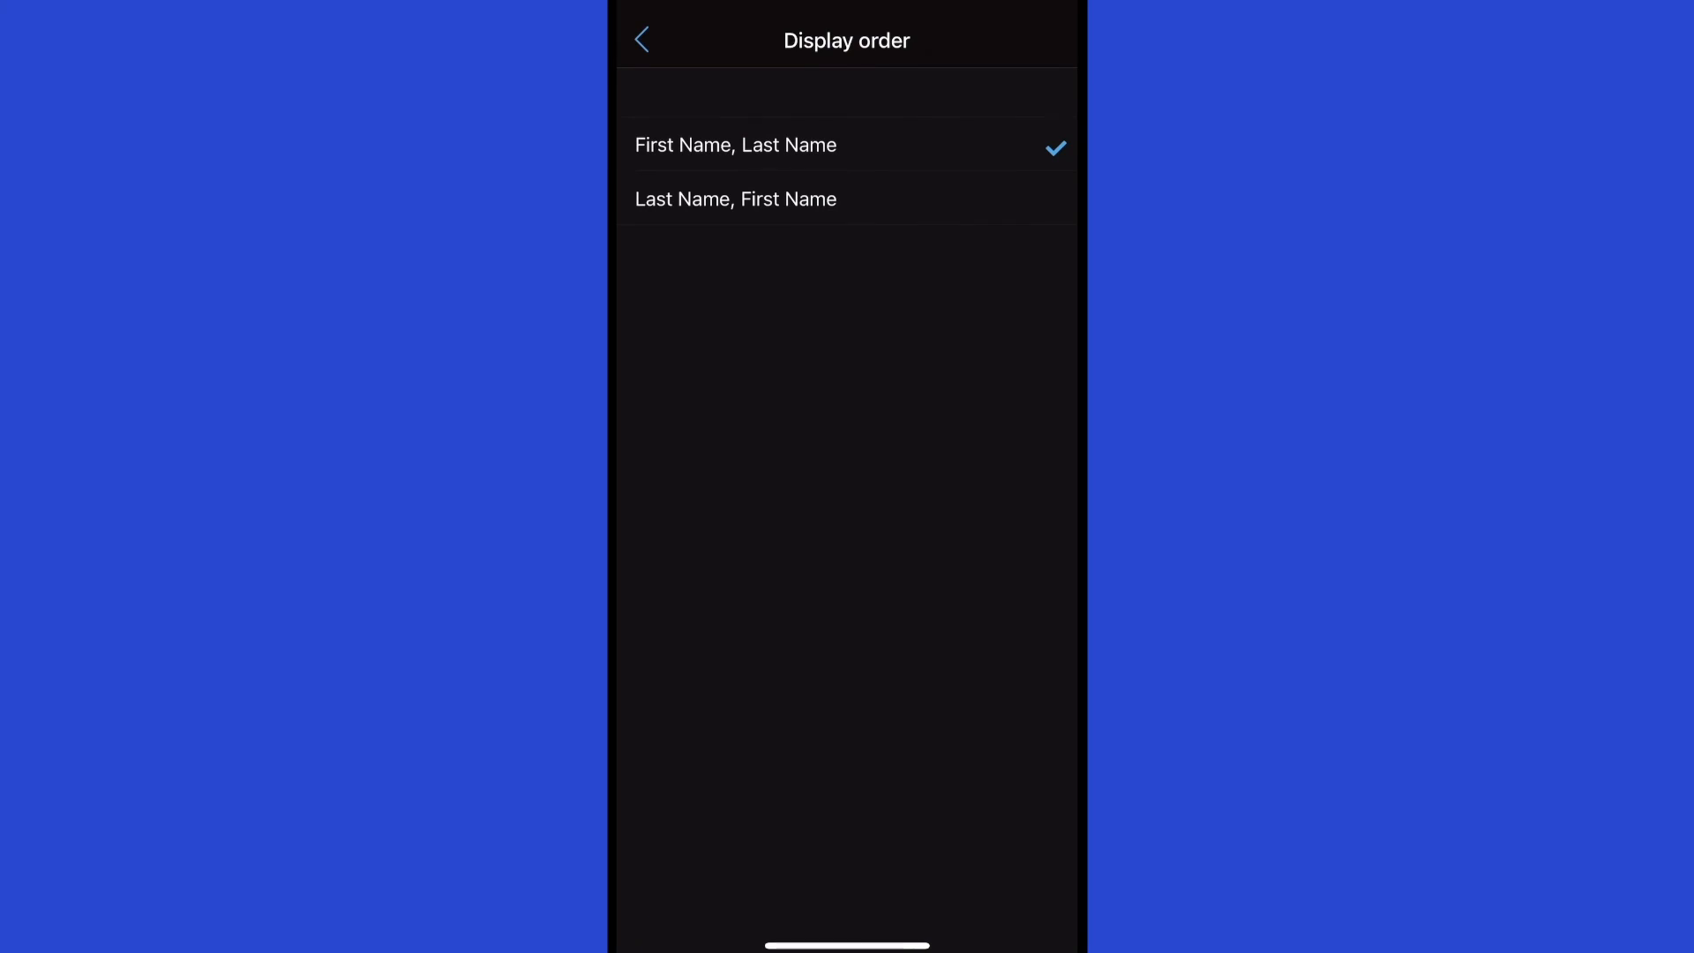
pyautogui.click(642, 40)
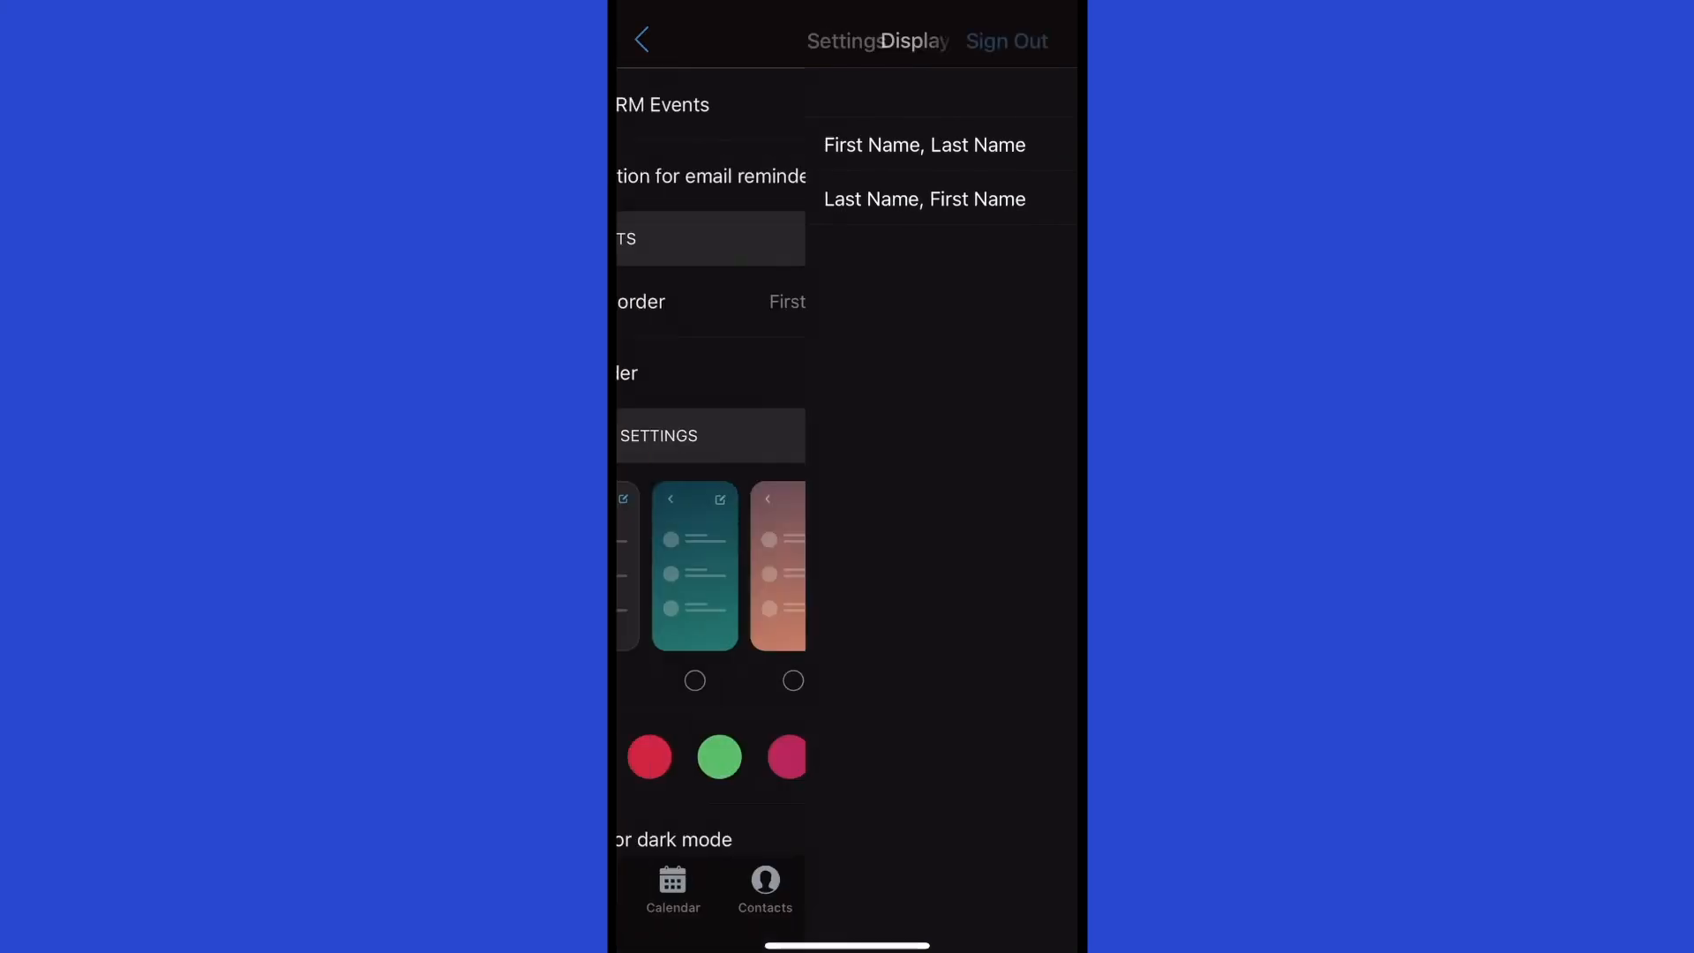
pyautogui.click(847, 373)
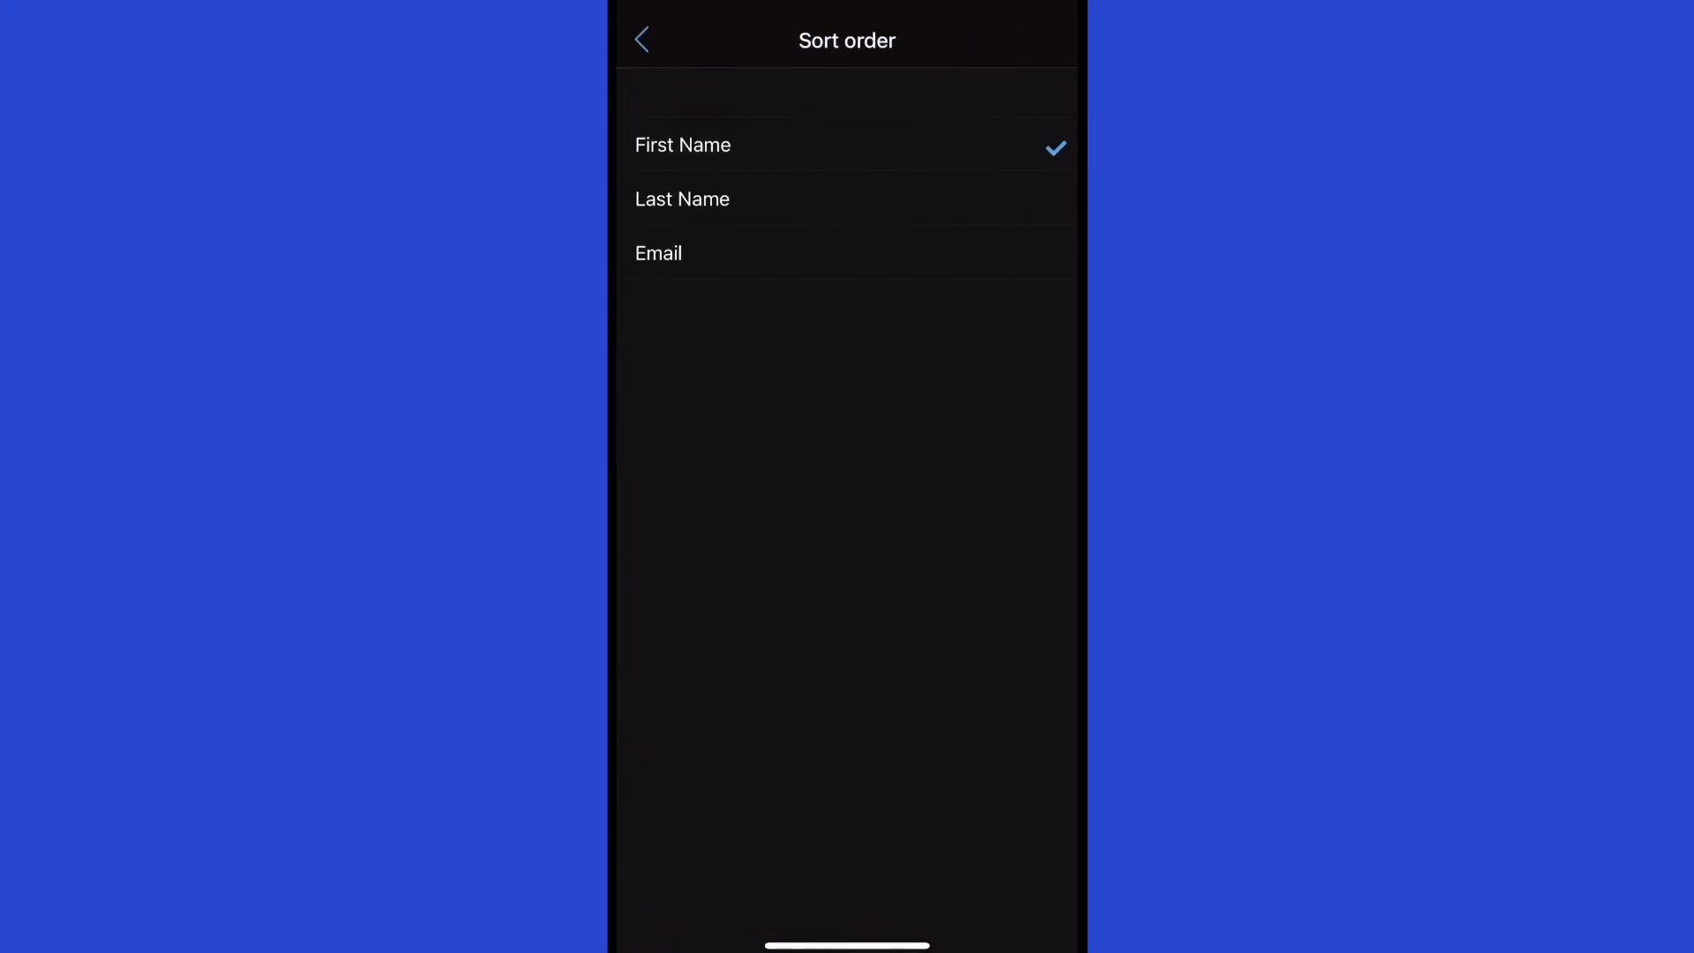
pyautogui.click(641, 39)
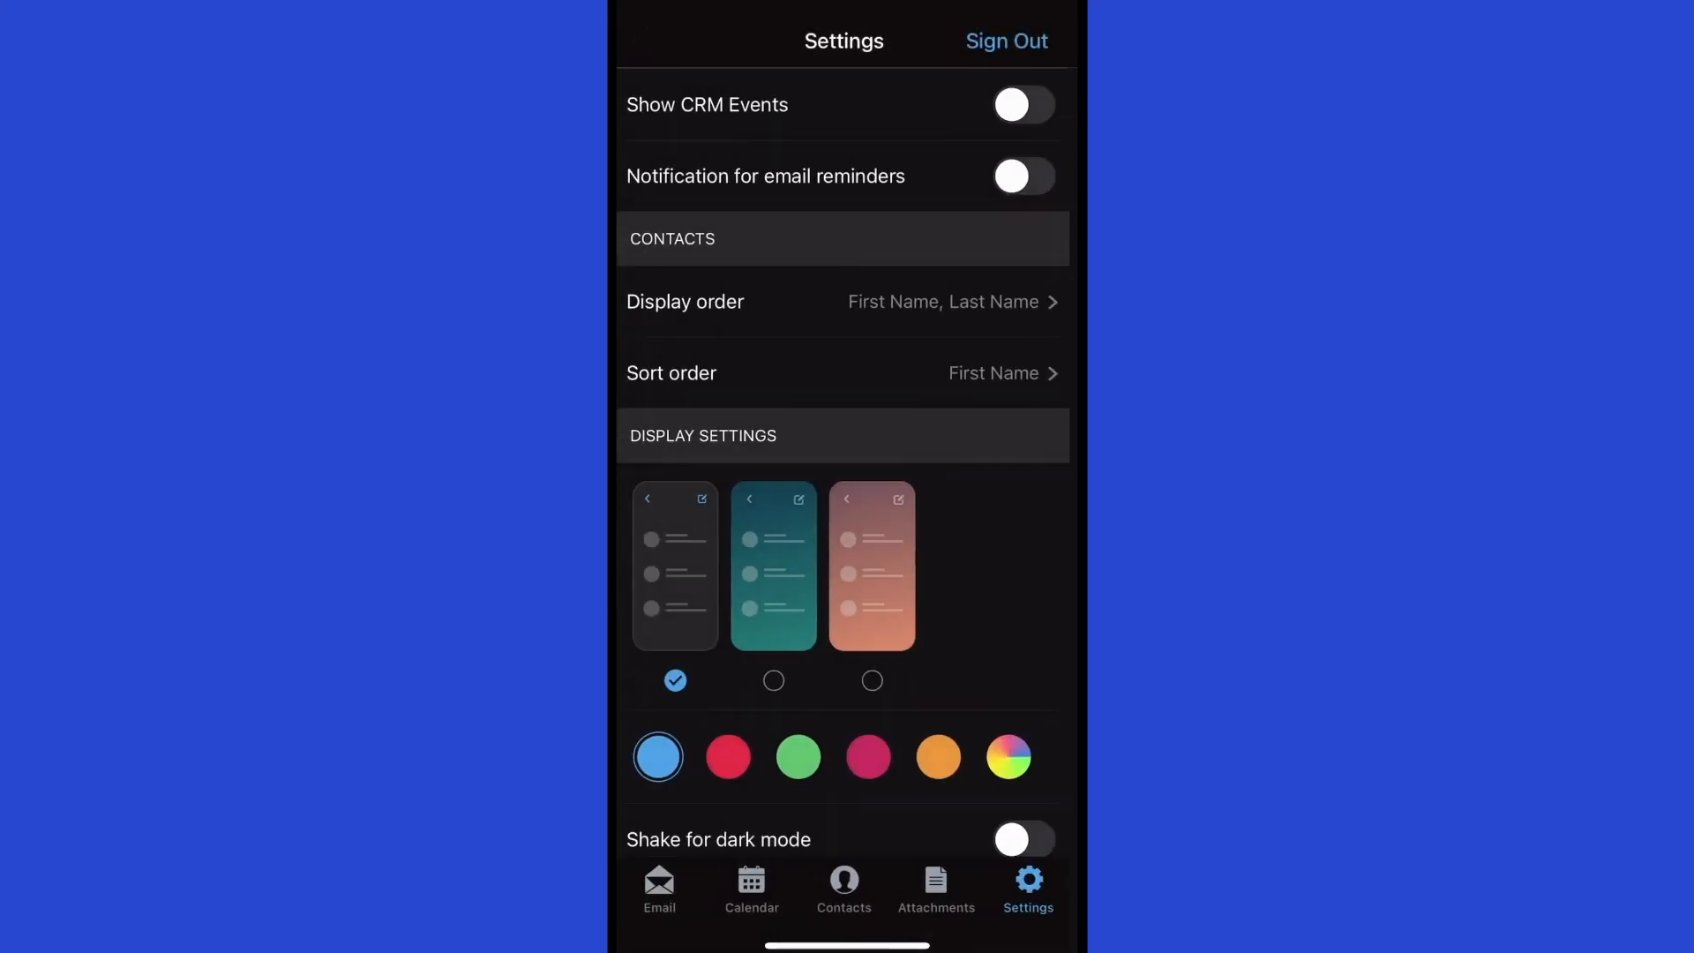
pyautogui.scroll(-4, 847, 476)
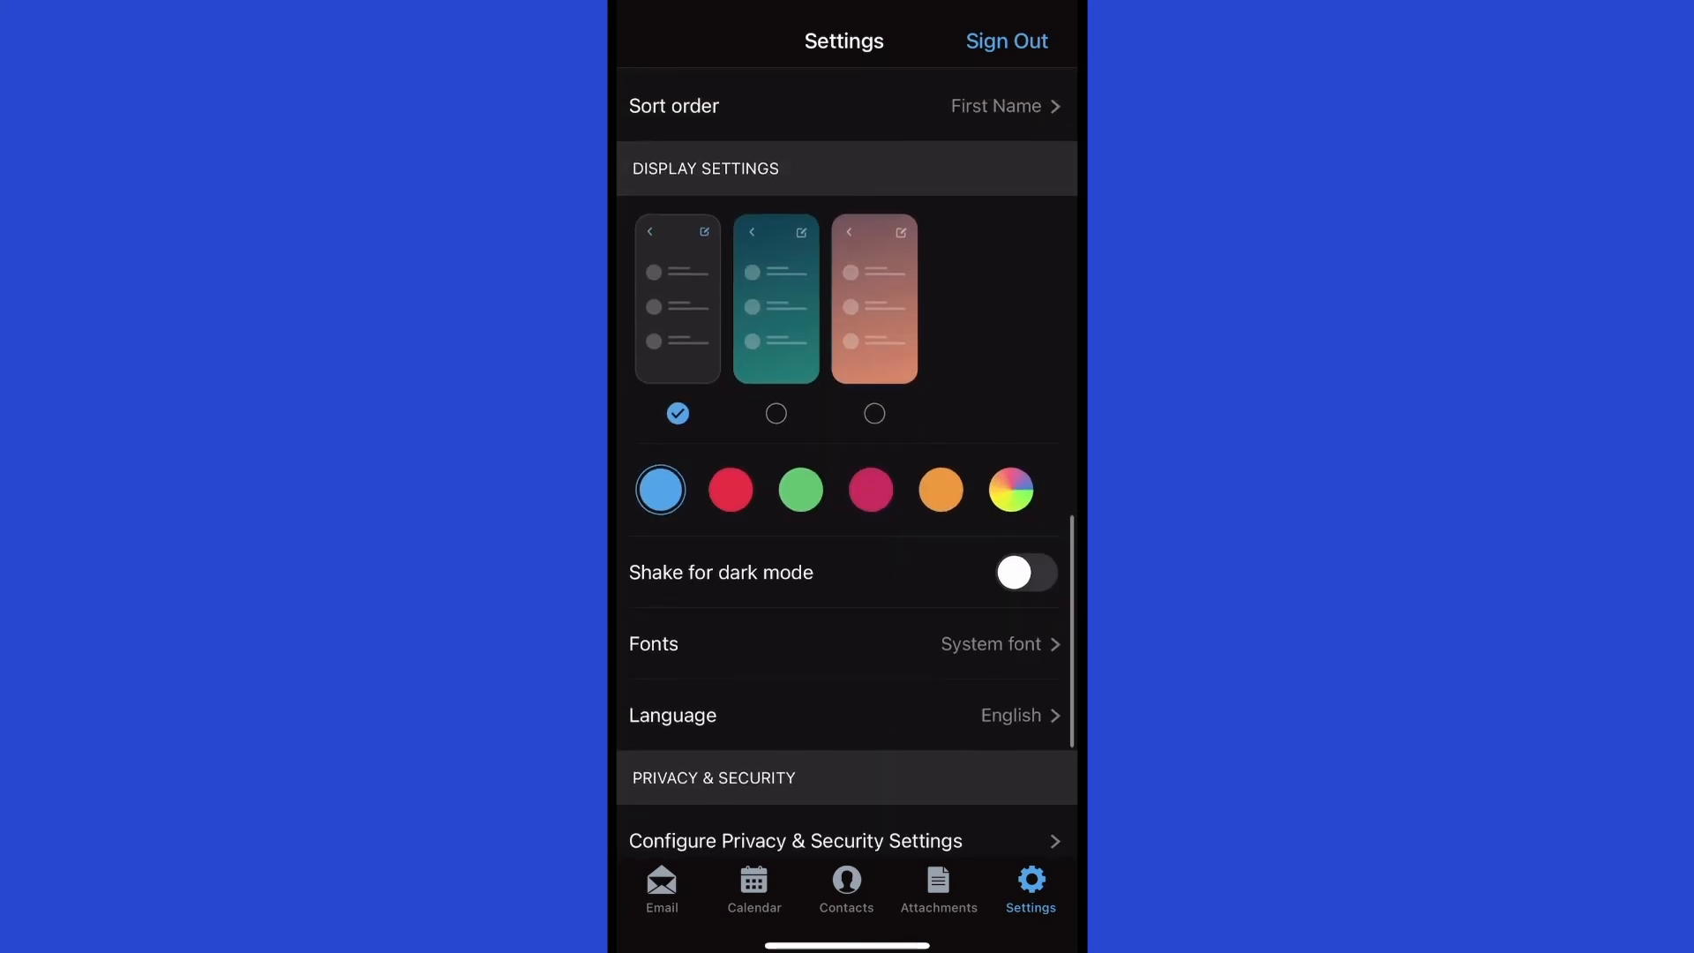
pyautogui.click(730, 489)
pyautogui.click(660, 490)
pyautogui.click(800, 490)
pyautogui.click(661, 489)
pyautogui.scroll(-3, 846, 450)
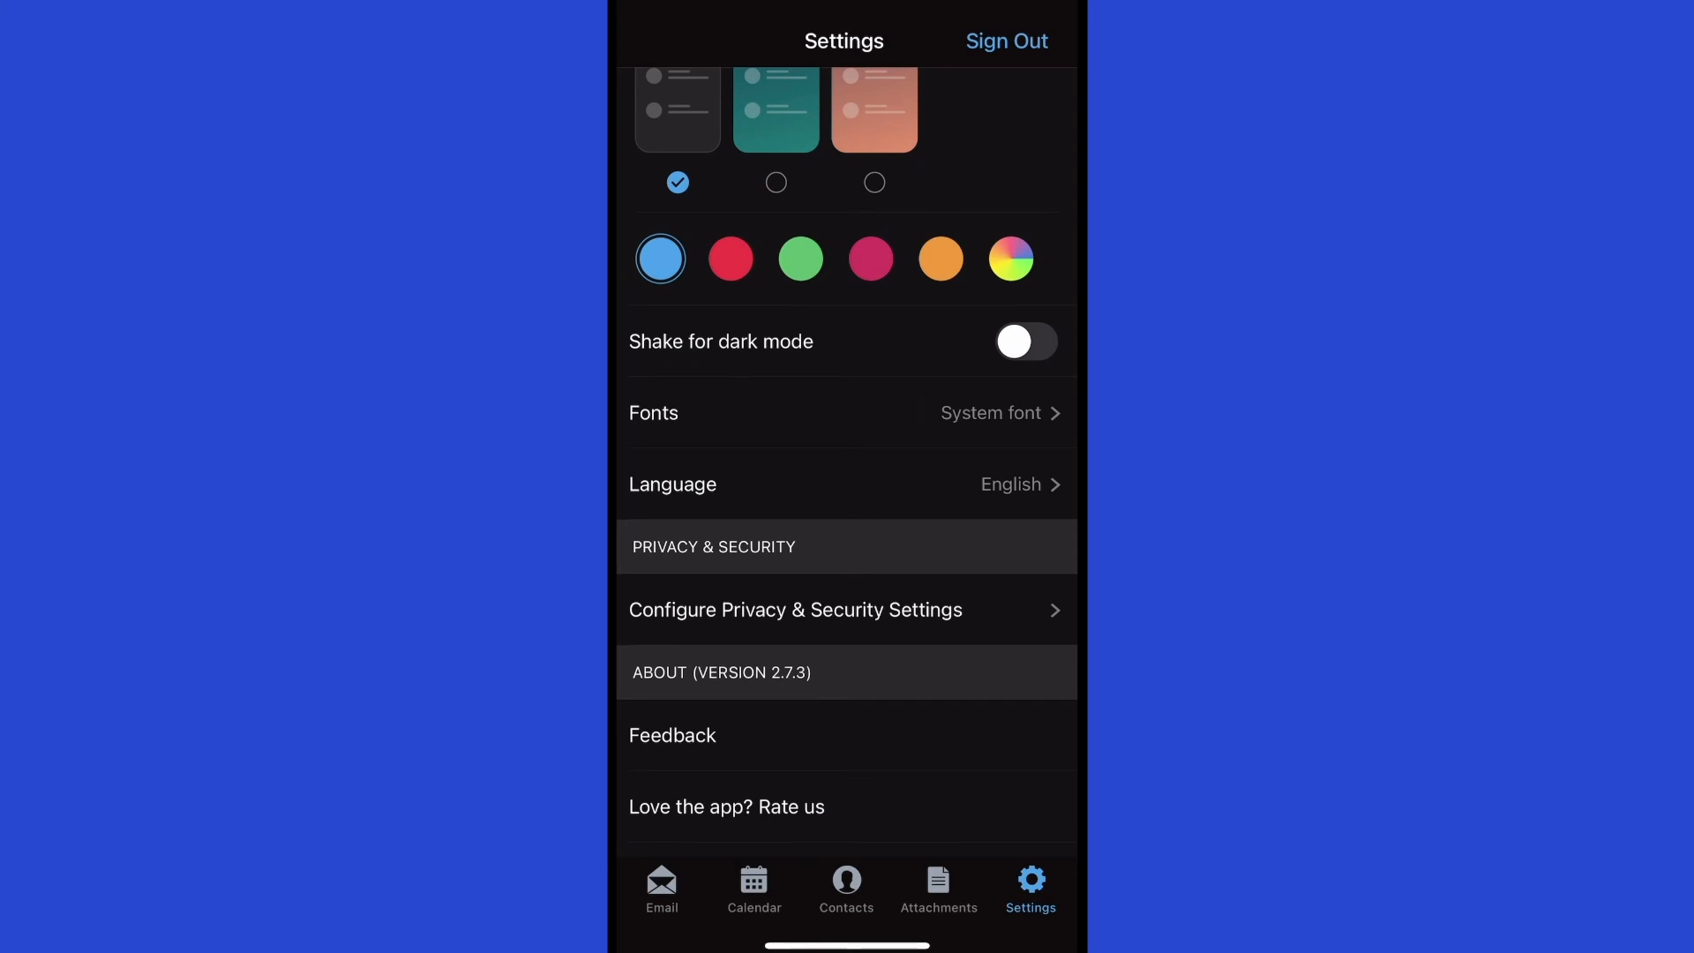
pyautogui.scroll(-2, 846, 459)
pyautogui.scroll(-1, 847, 458)
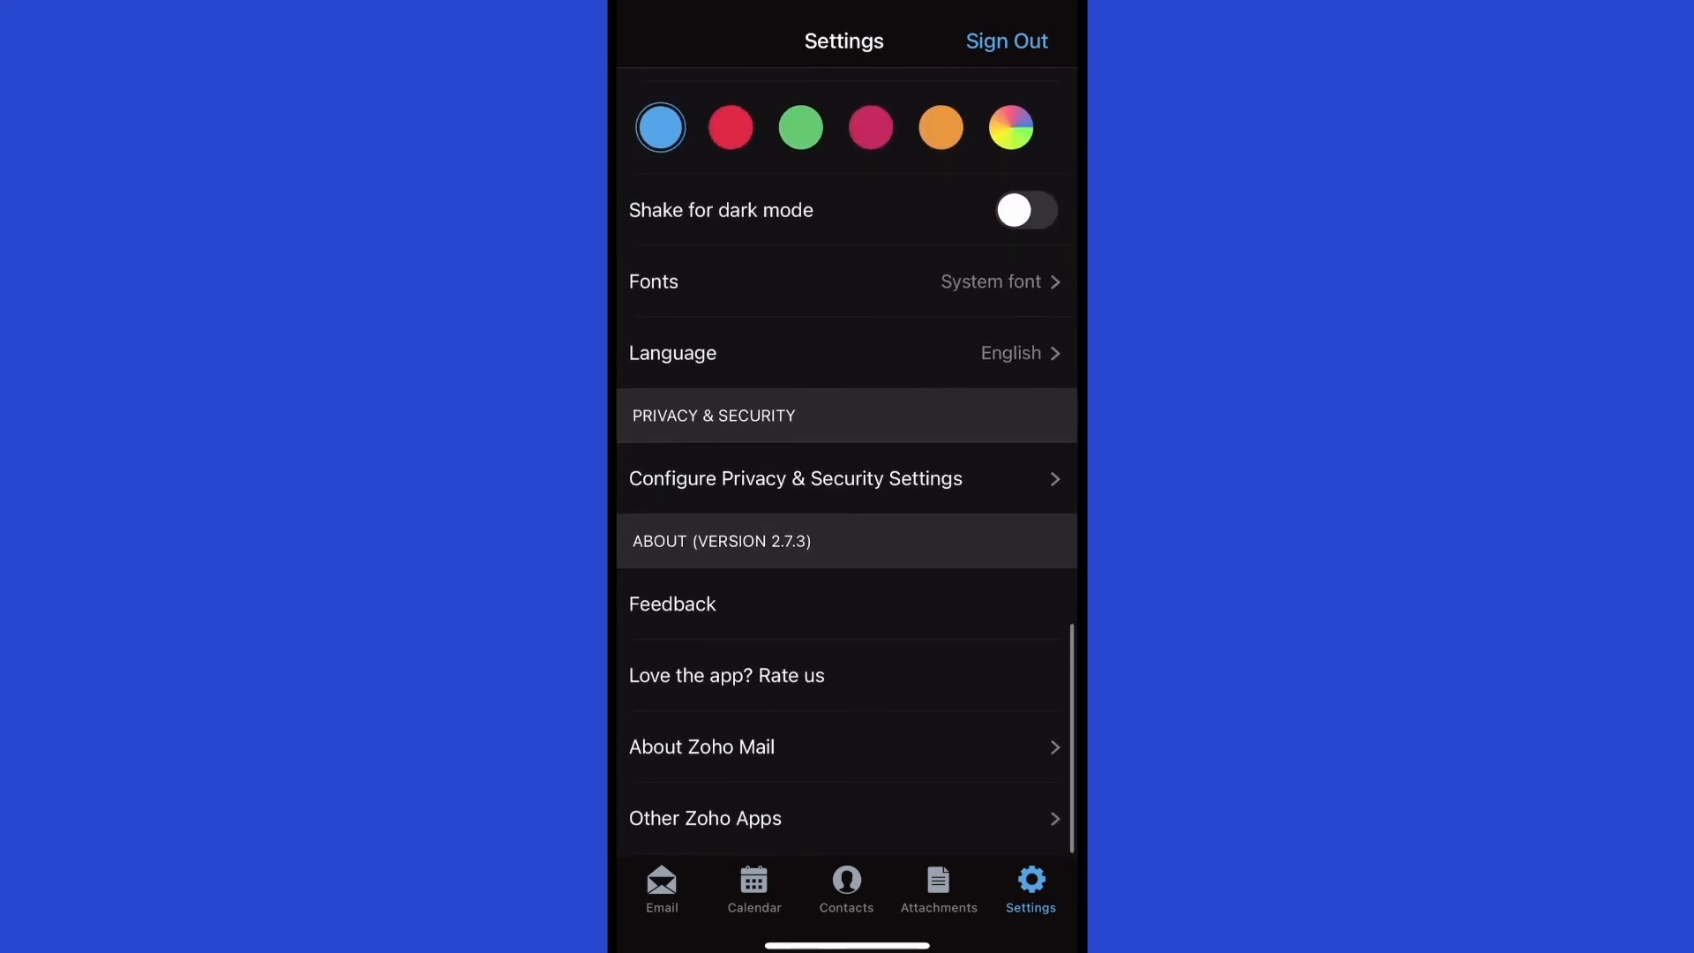
pyautogui.scroll(-1, 847, 459)
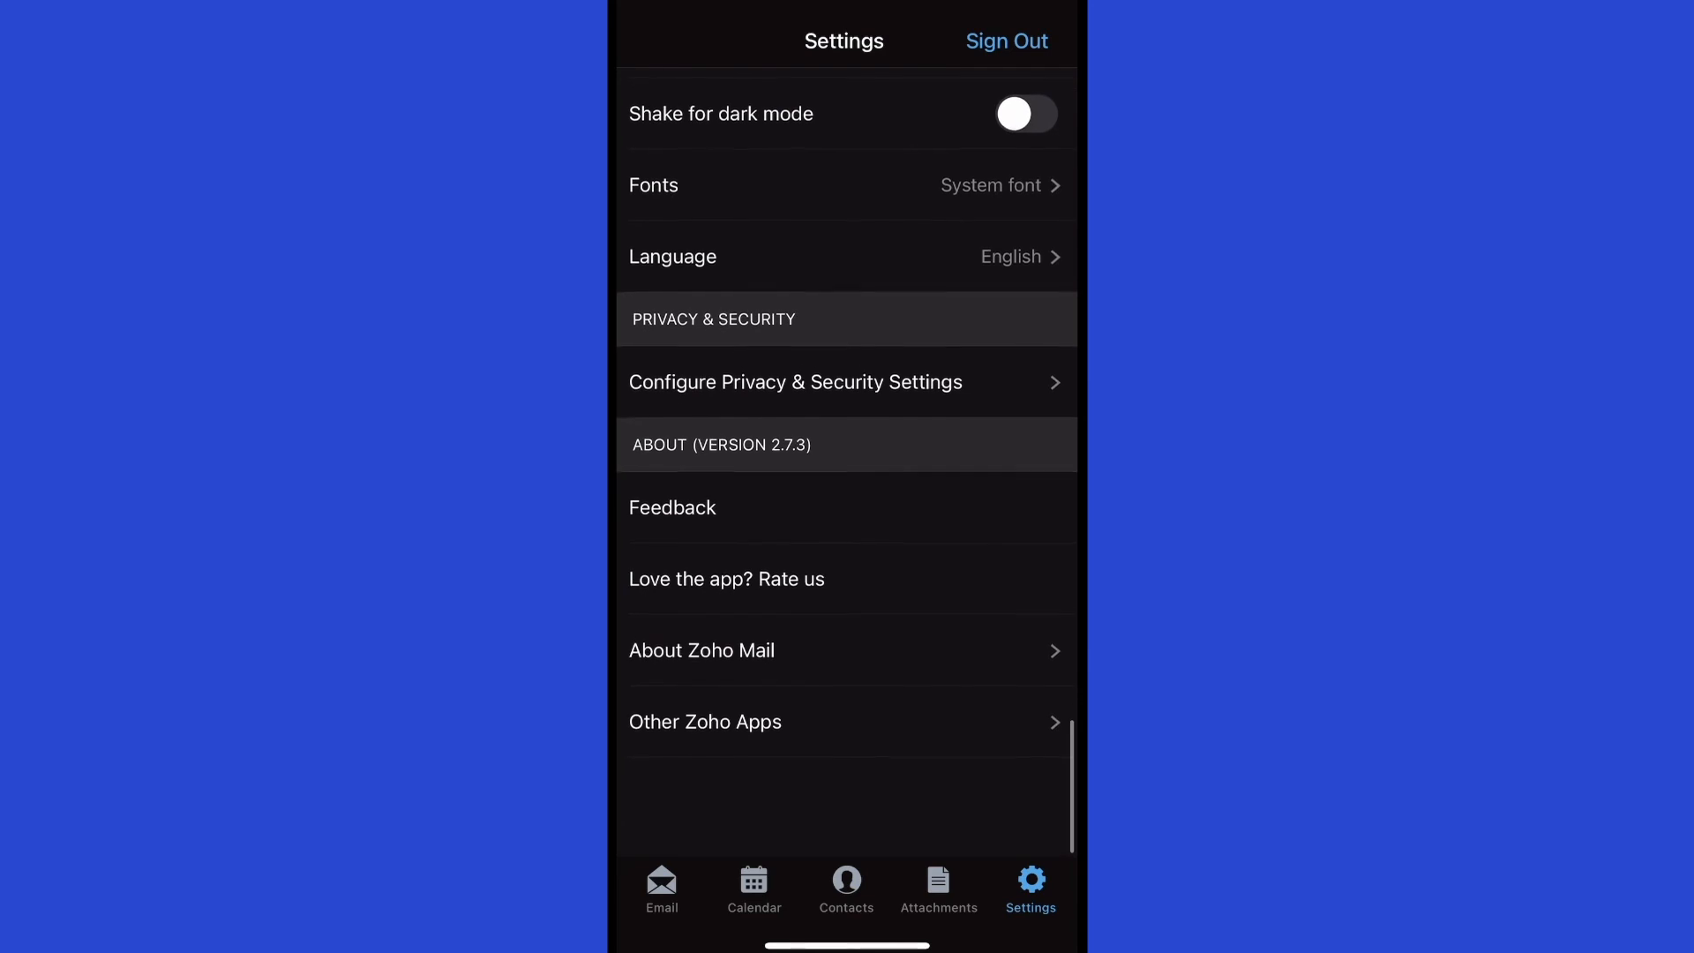
pyautogui.scroll(5, 847, 459)
pyautogui.scroll(10, 847, 458)
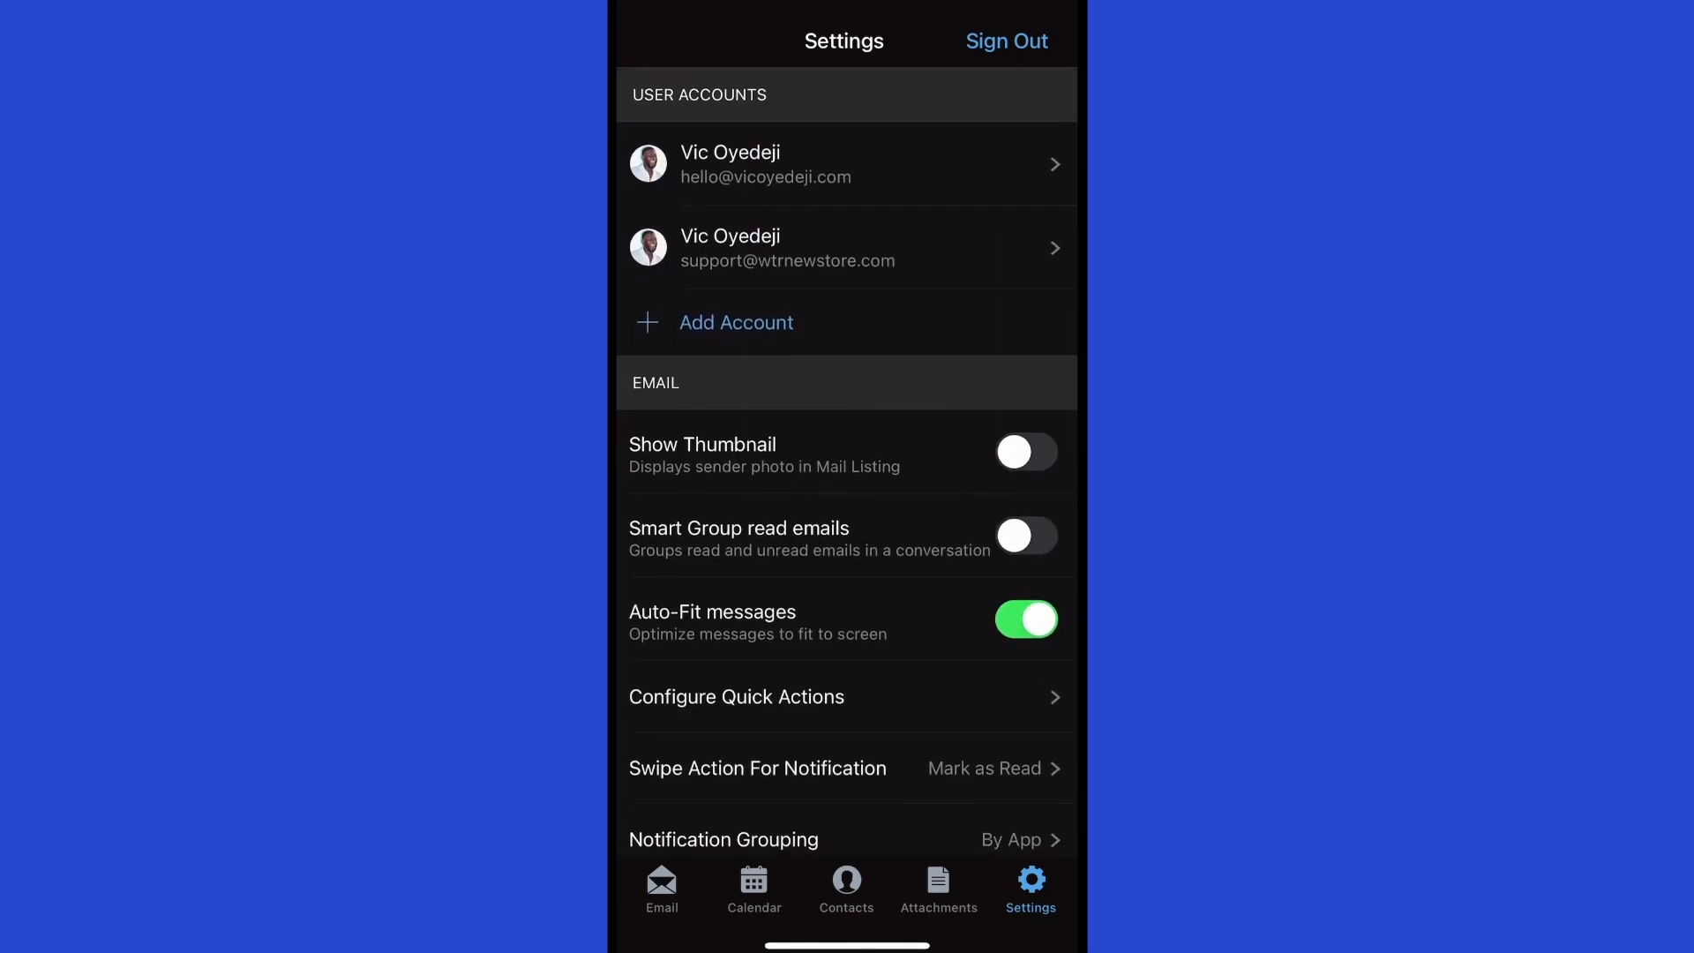
# Switch to the hello account and open the Hey there conversation from its Inbox.
pyautogui.click(662, 888)
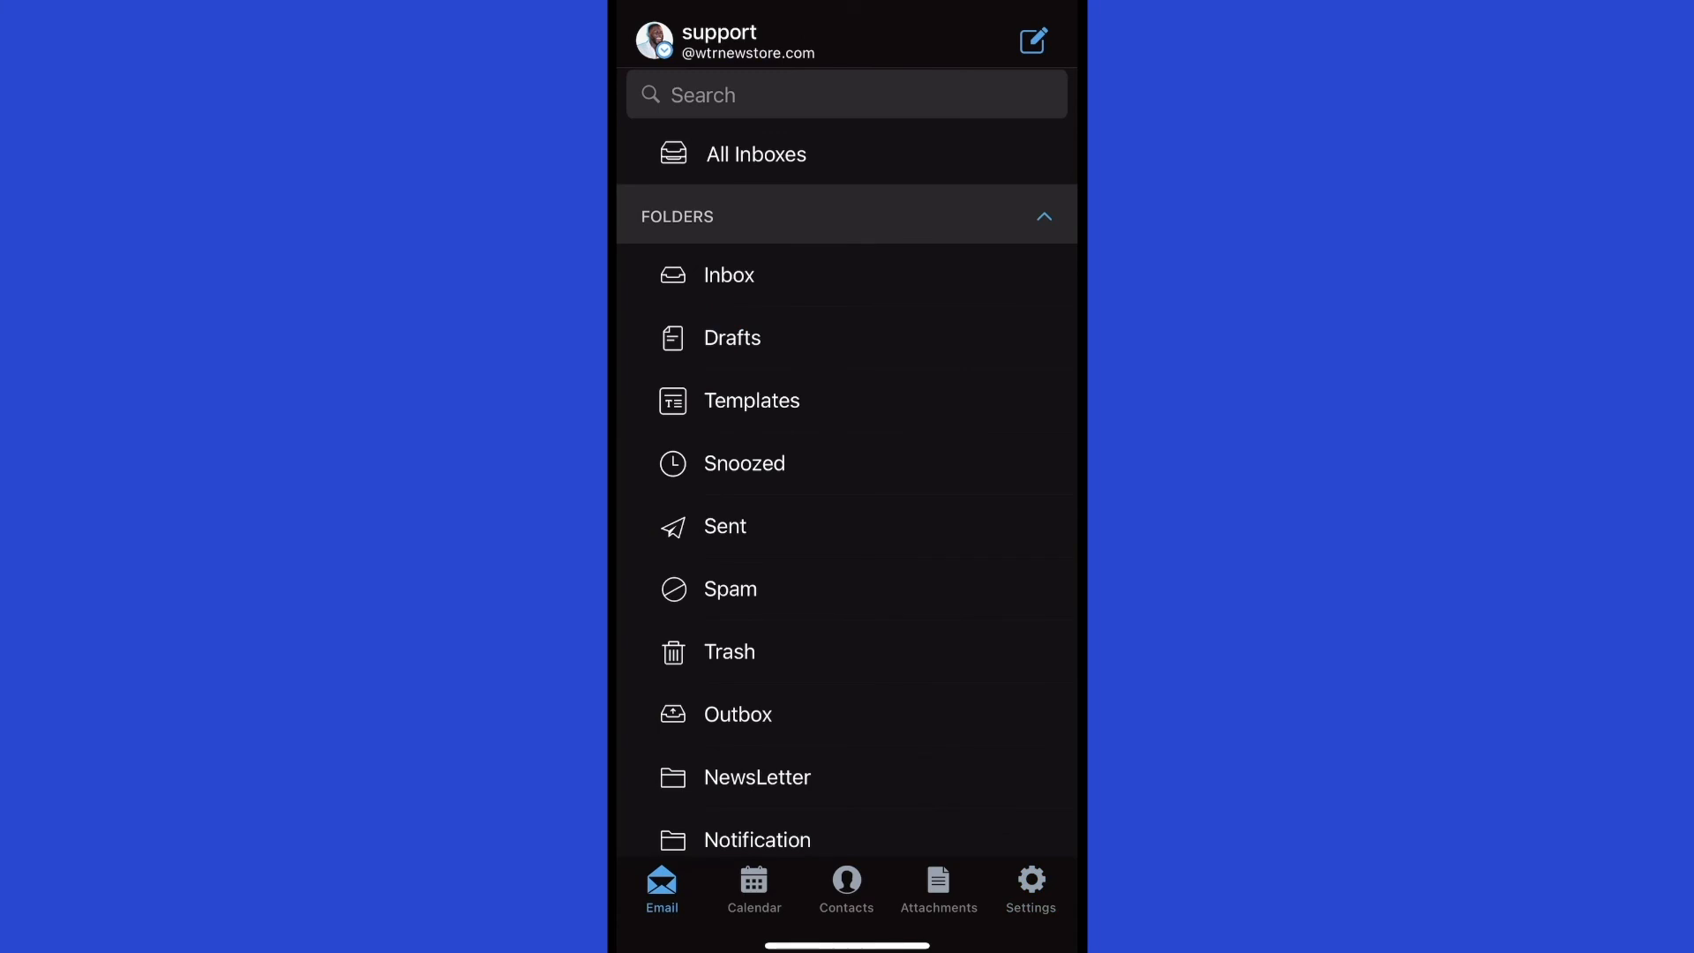
pyautogui.click(747, 41)
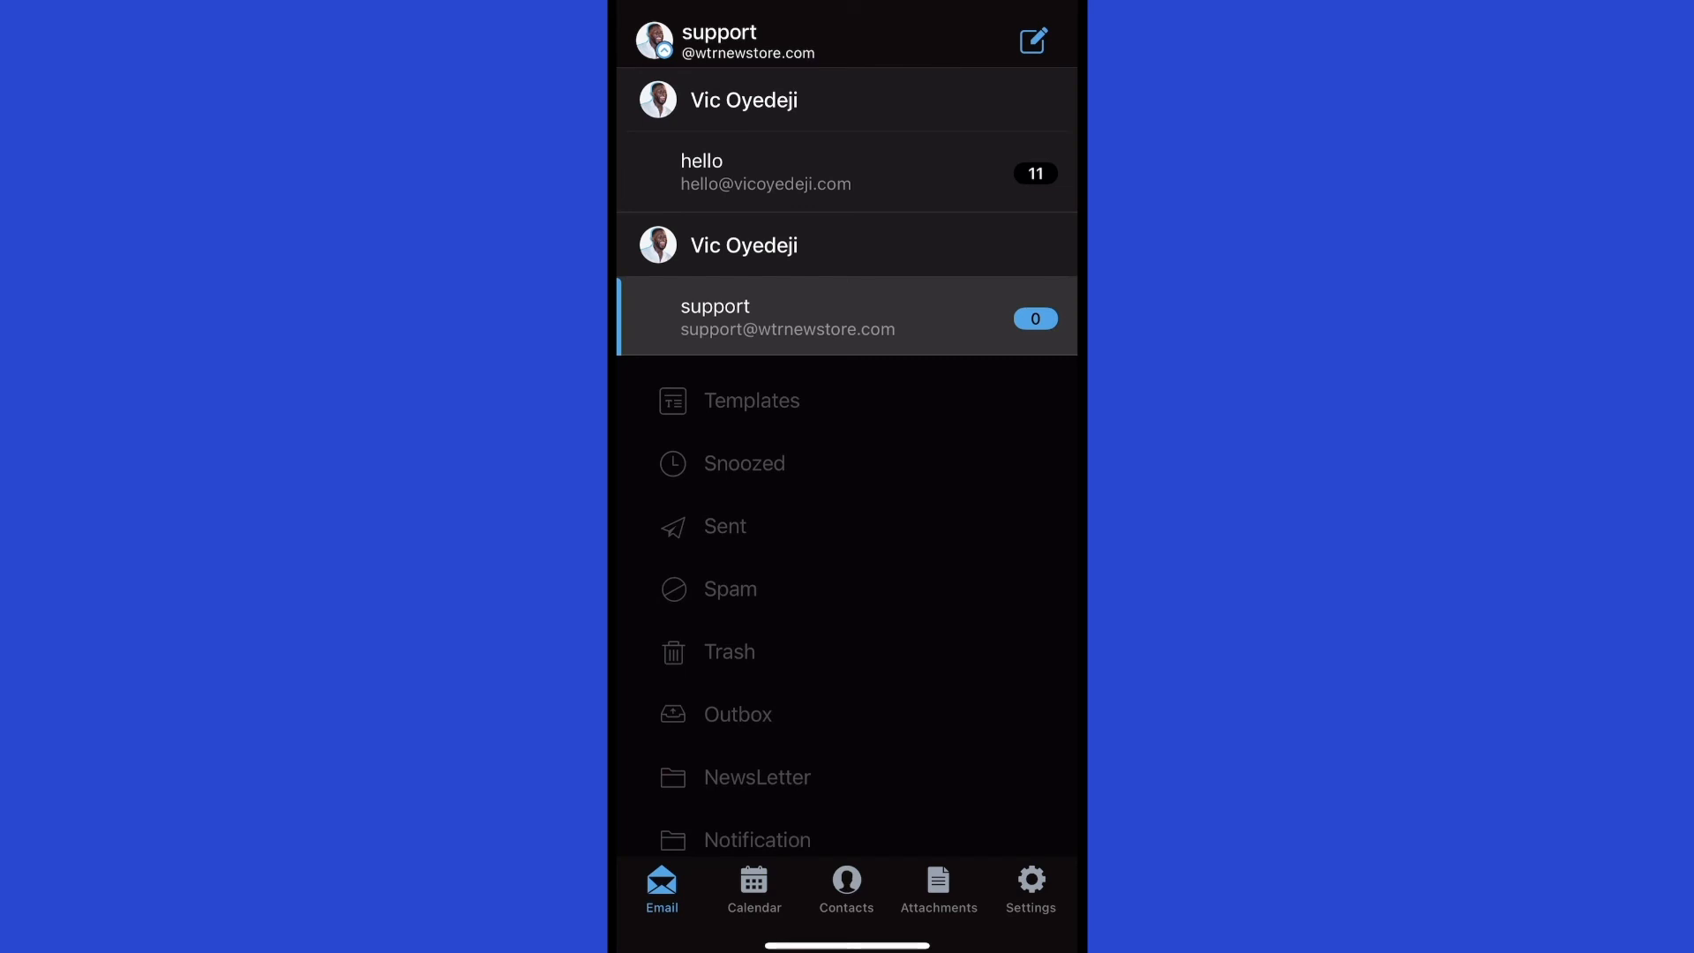
pyautogui.click(766, 173)
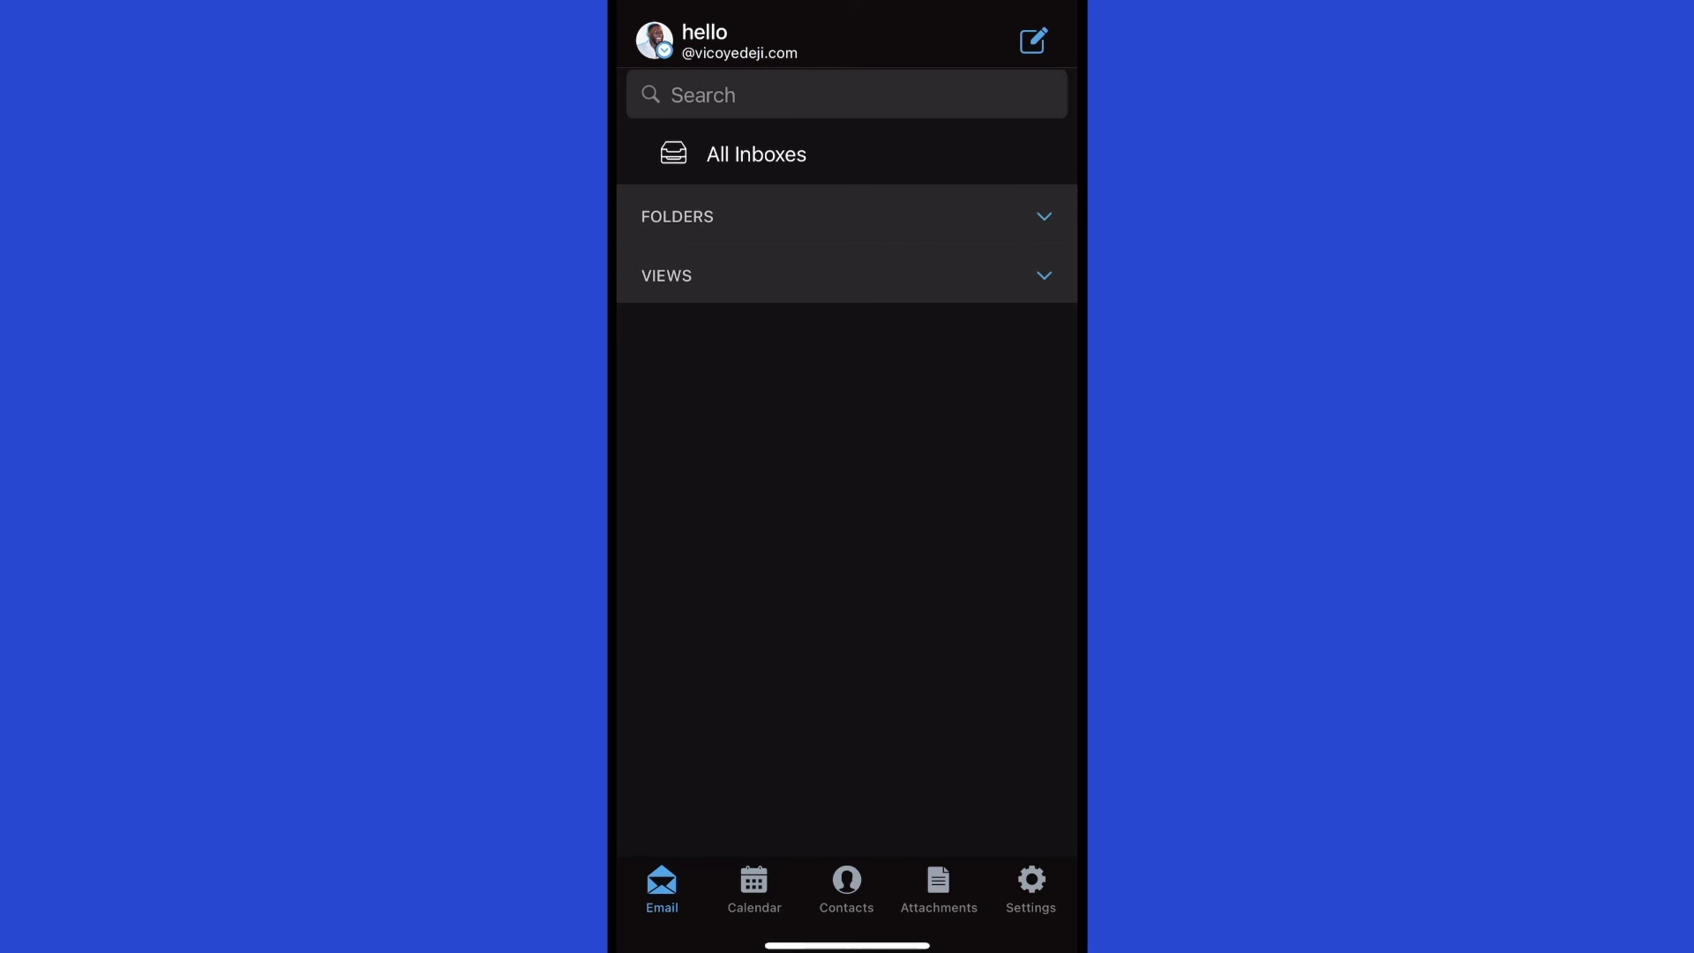
pyautogui.click(1044, 216)
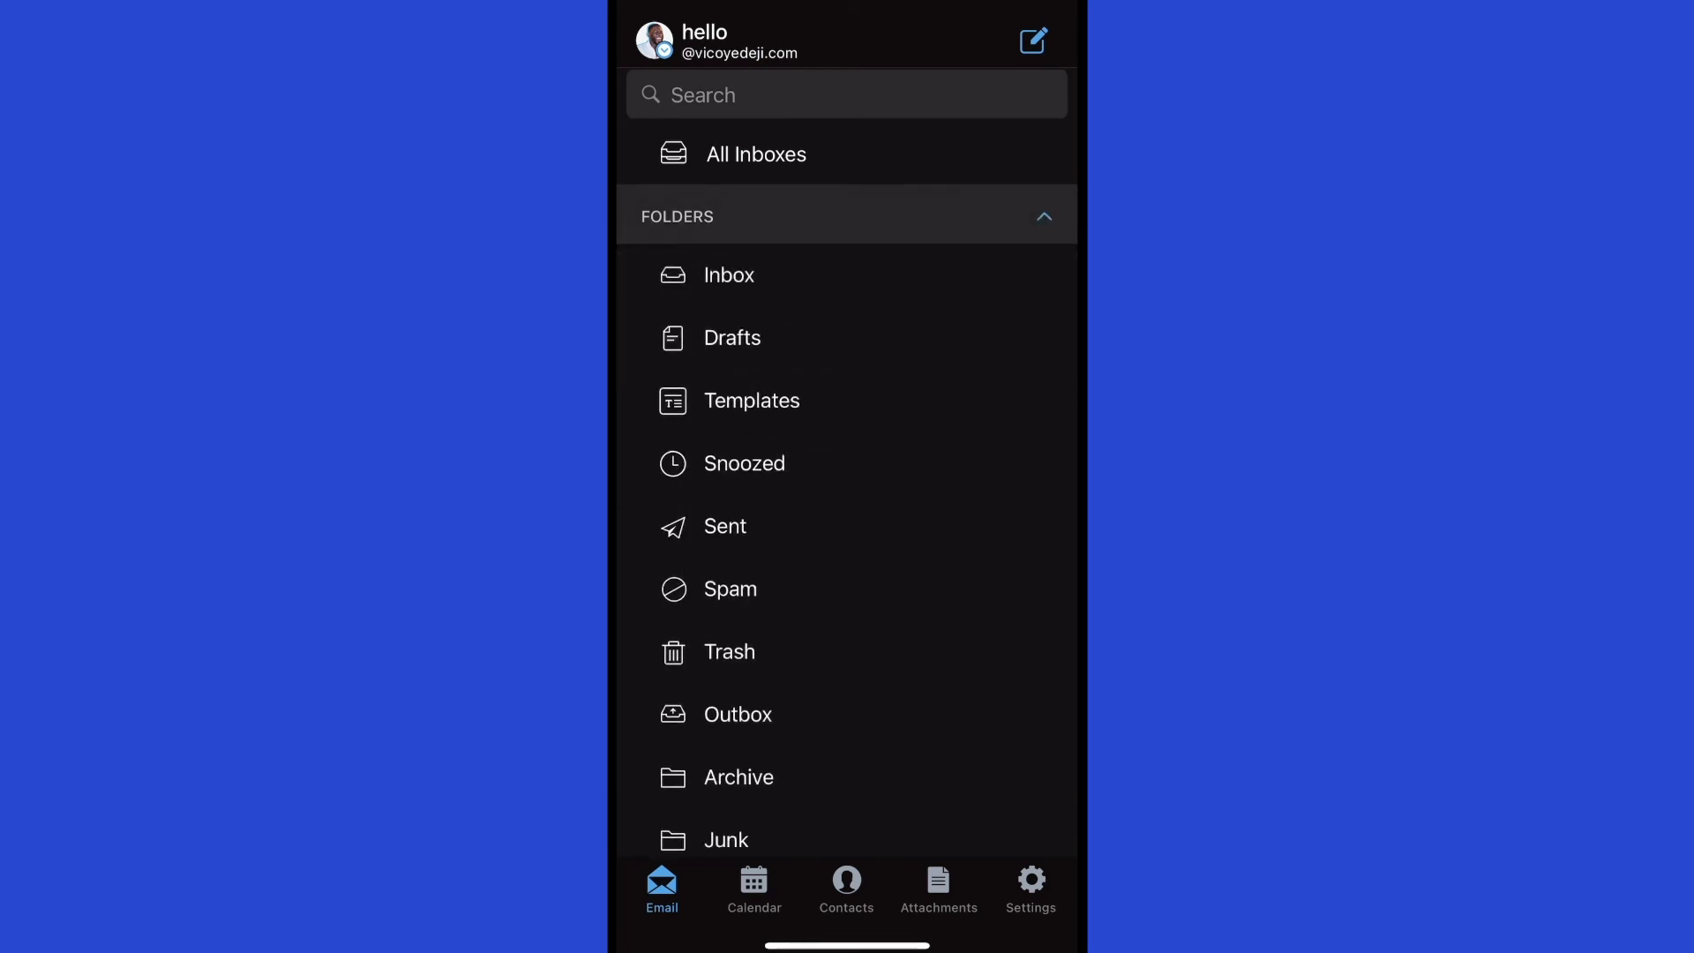
pyautogui.click(729, 275)
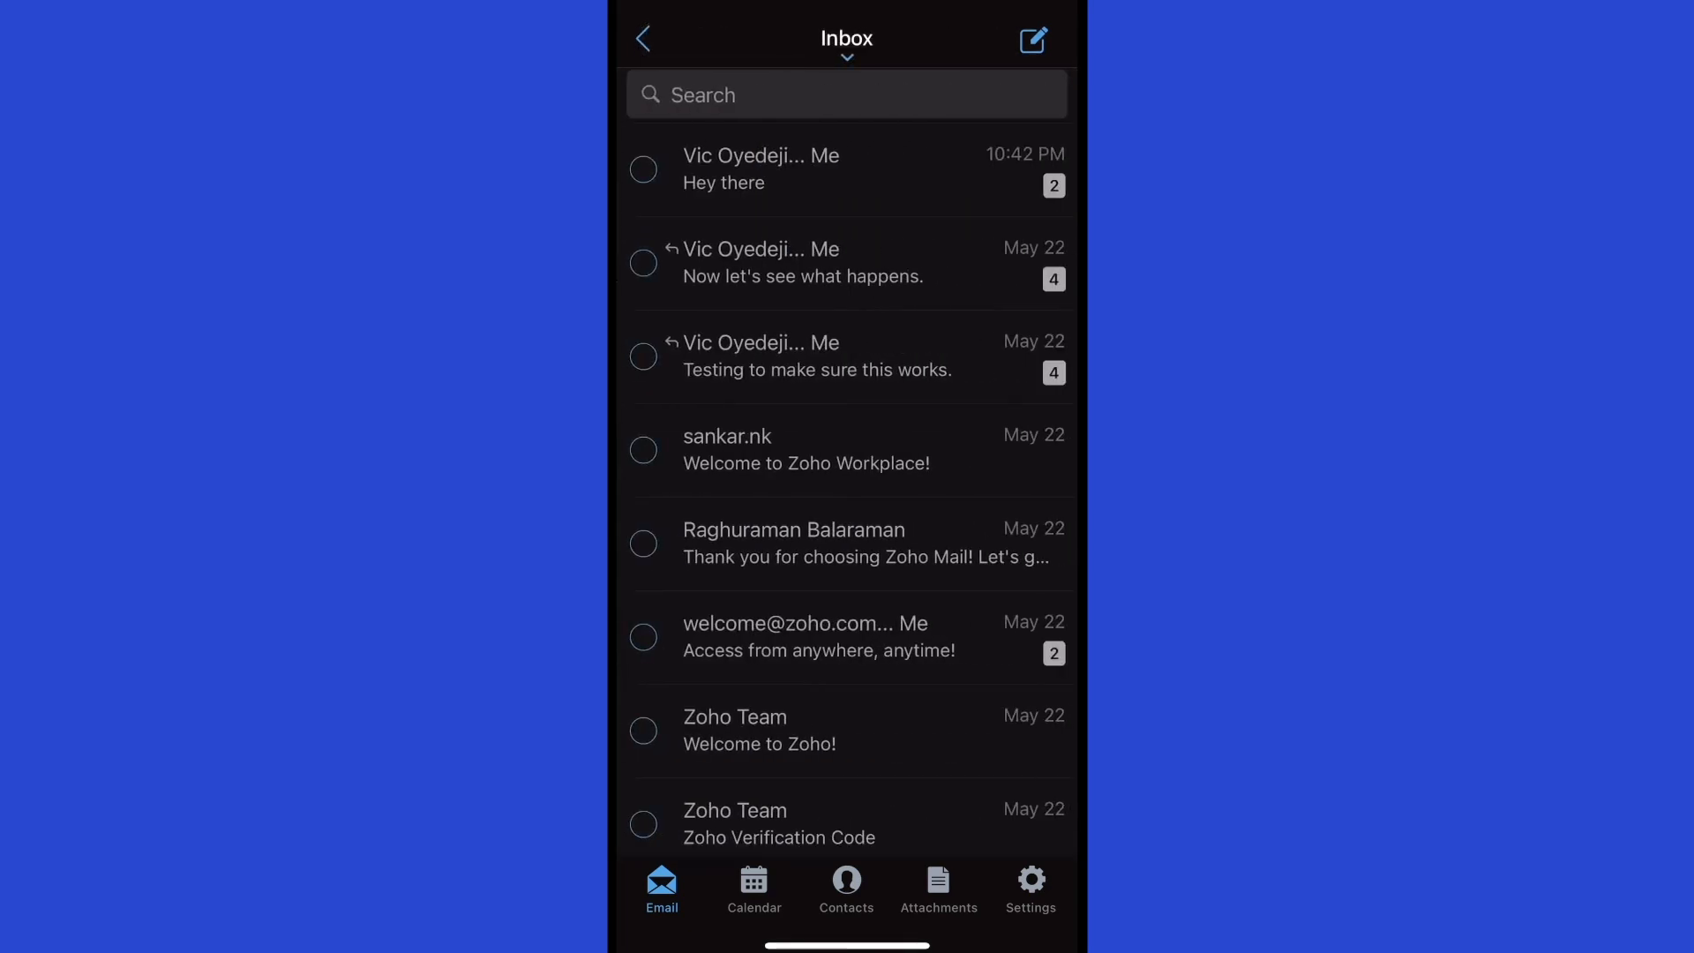
pyautogui.click(794, 169)
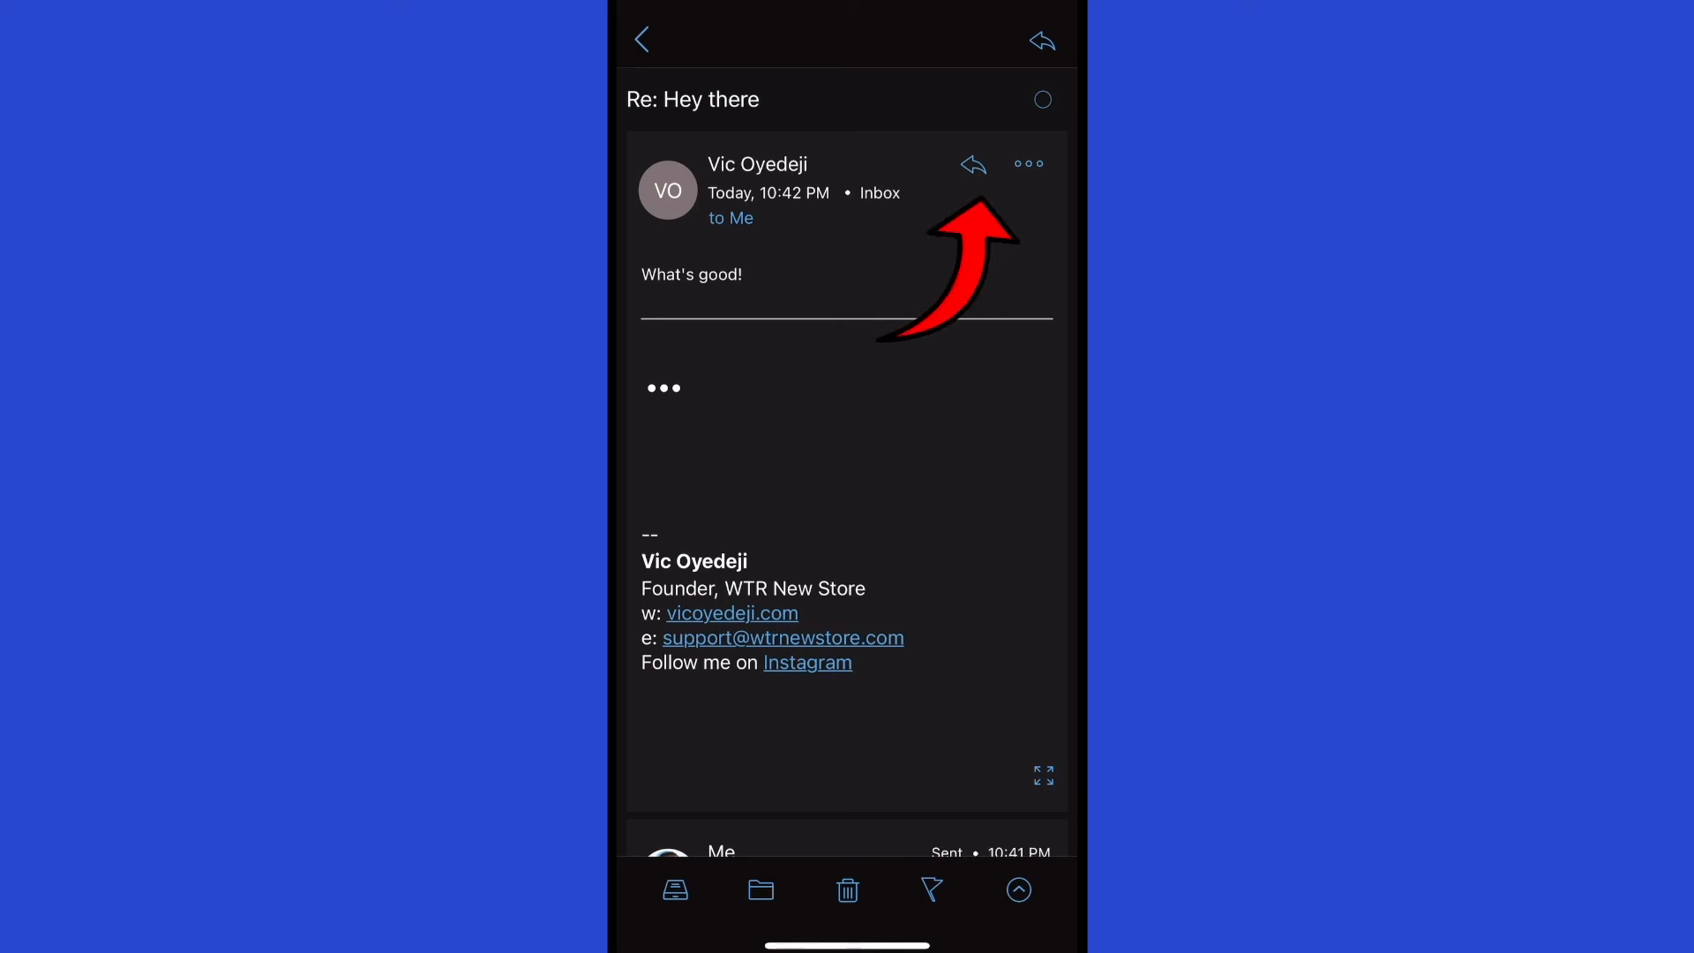
# Start a reply to the Hey there message, then discard the draft.
pyautogui.click(973, 165)
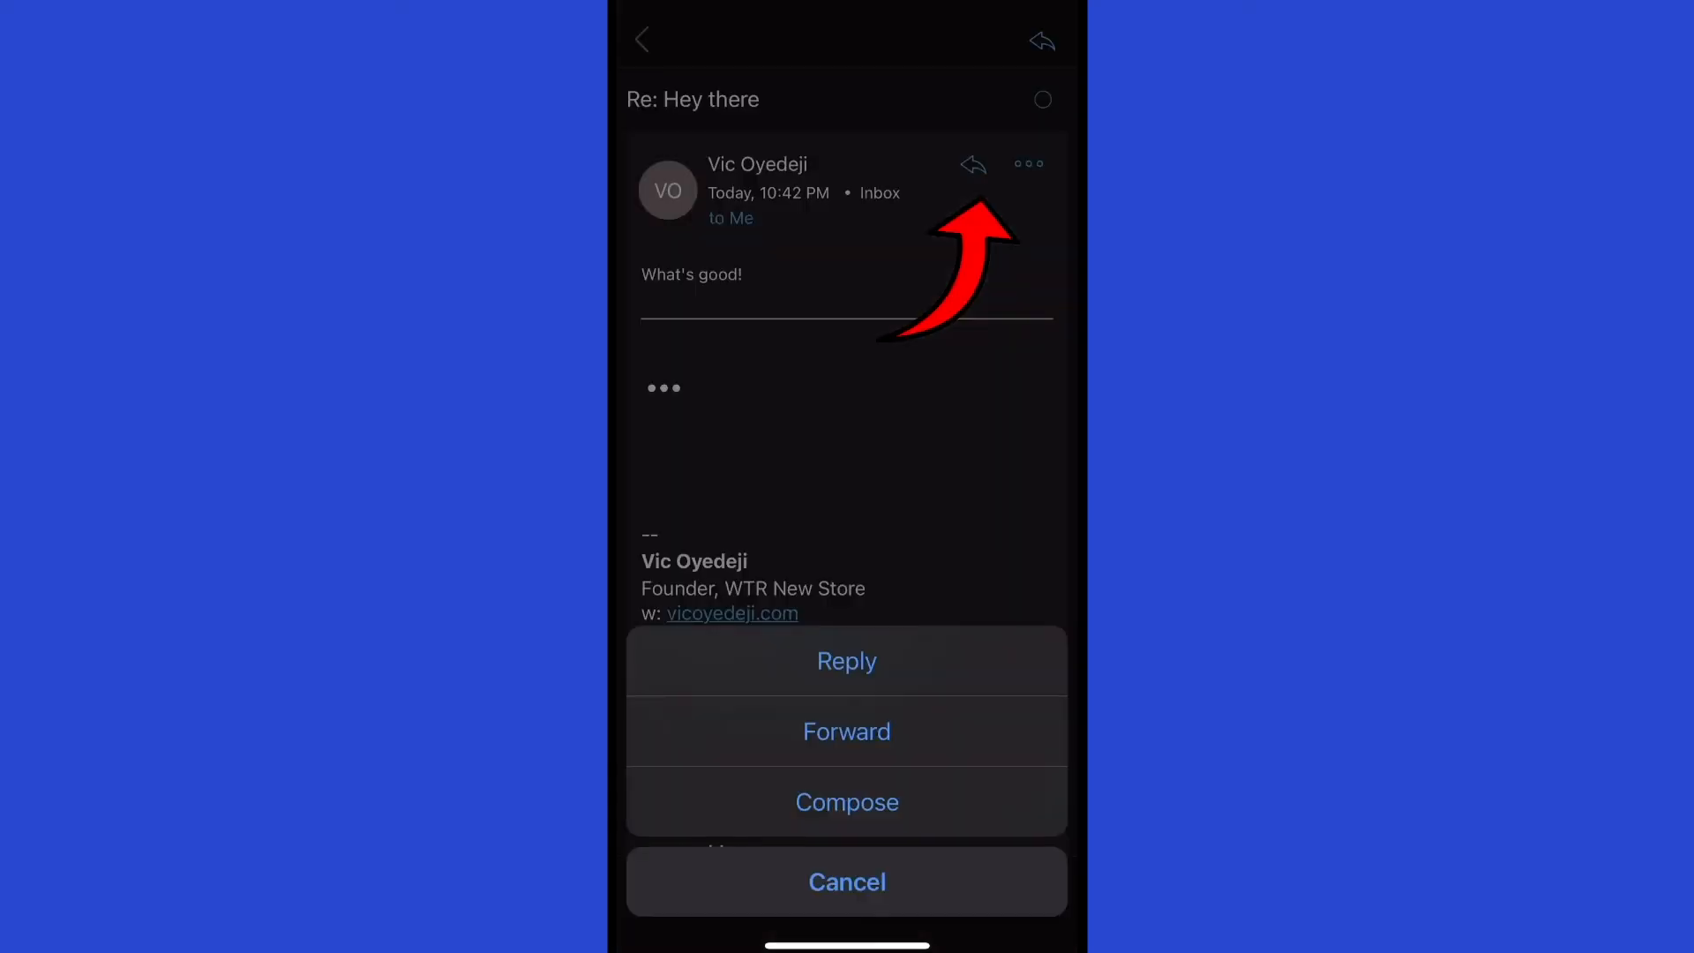
pyautogui.click(847, 661)
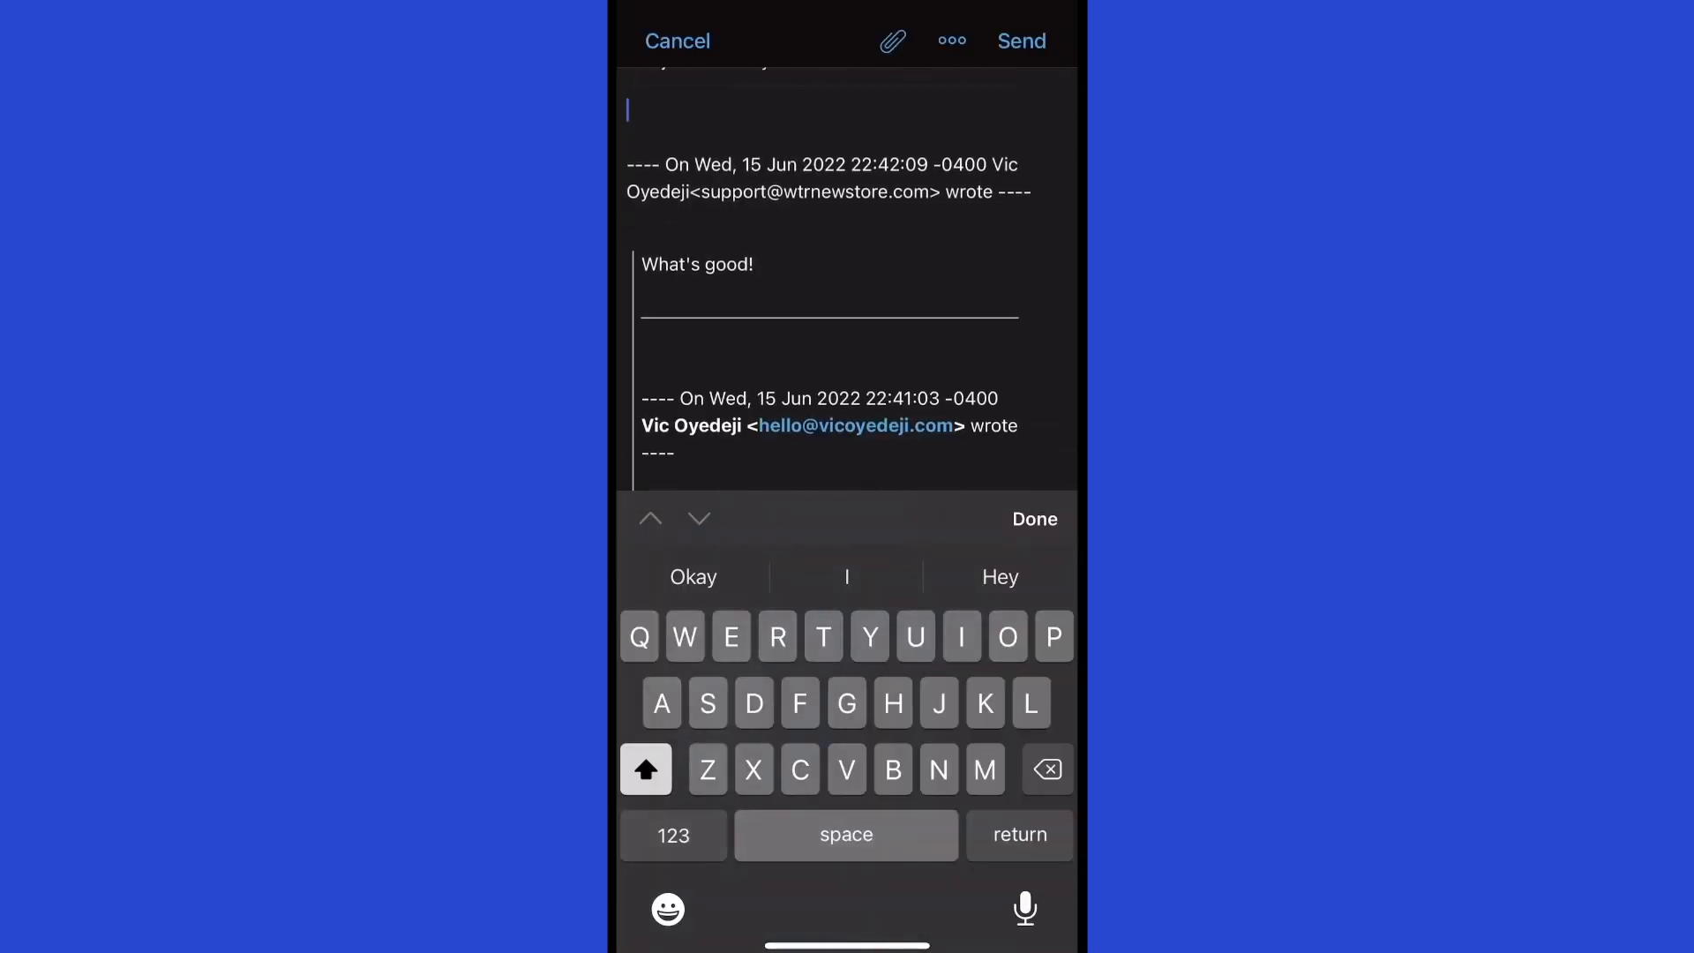
pyautogui.scroll(2, 847, 279)
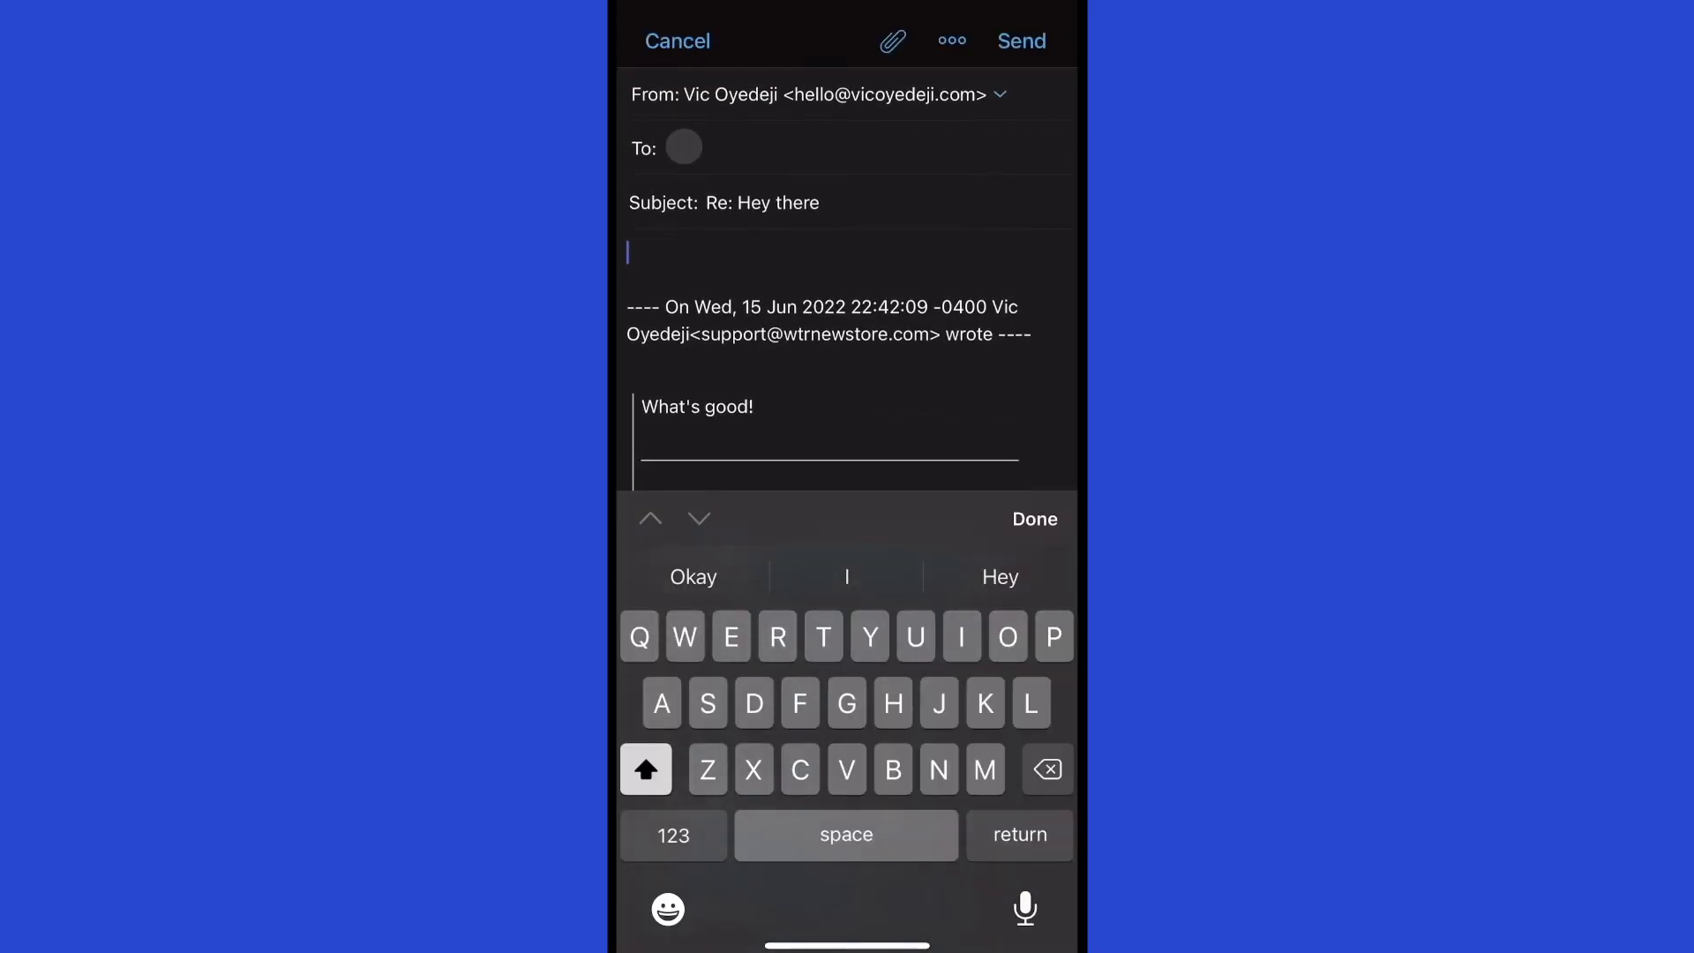
pyautogui.click(684, 146)
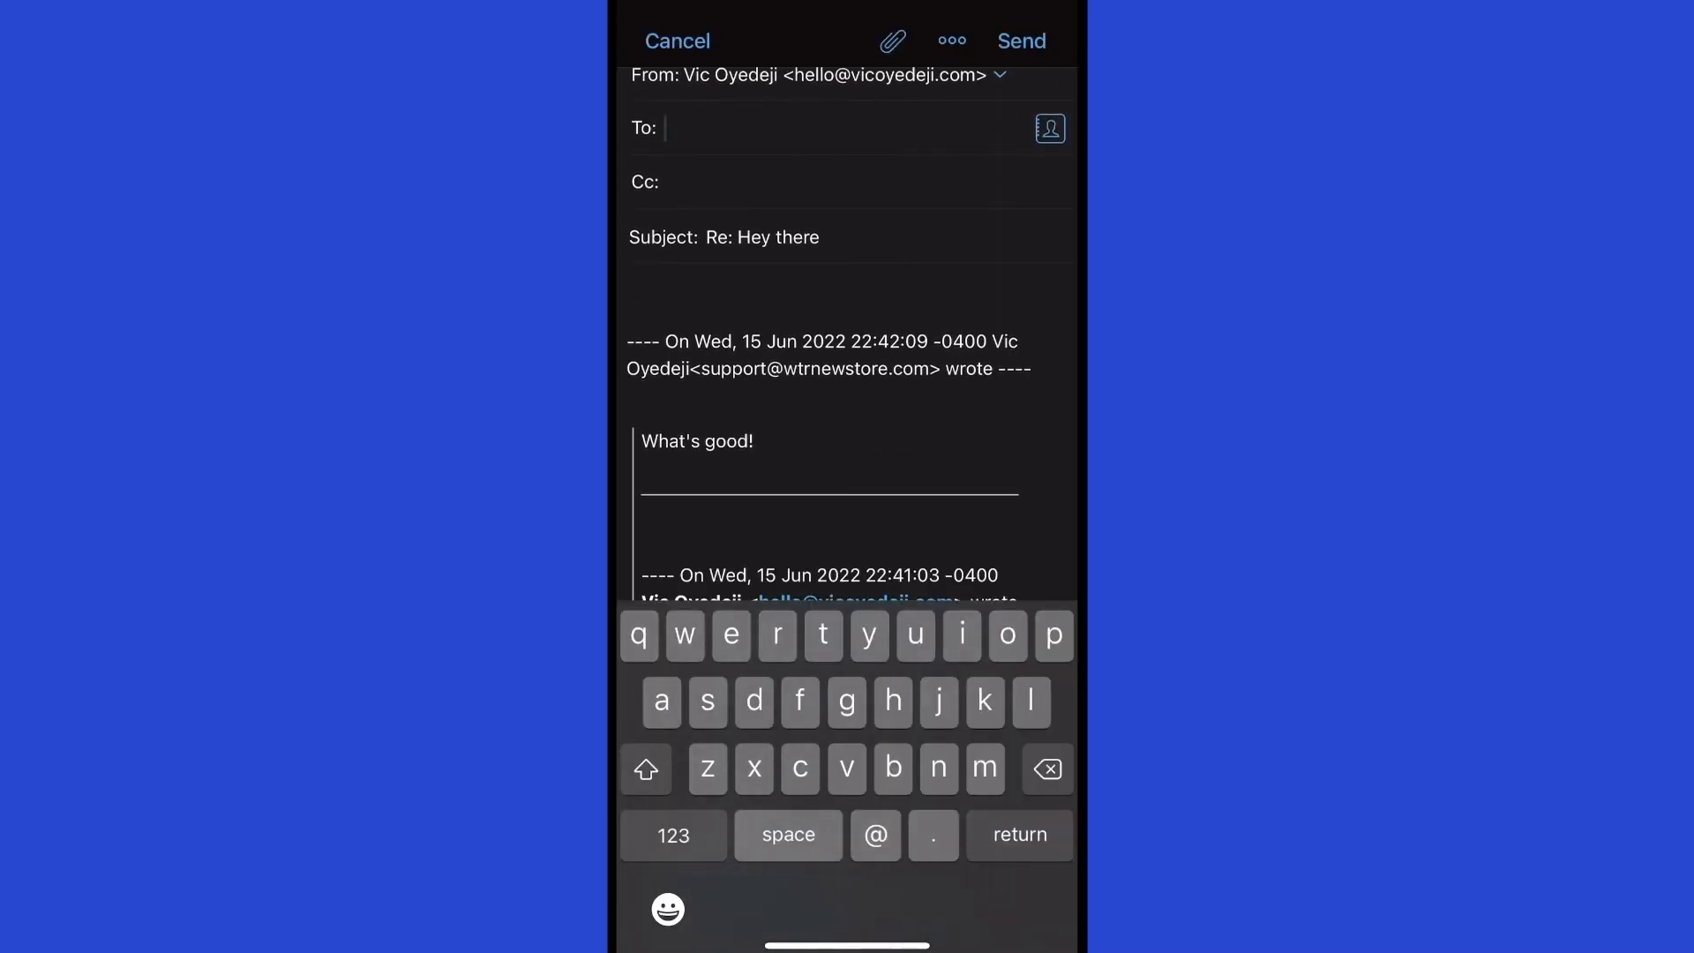
pyautogui.click(677, 40)
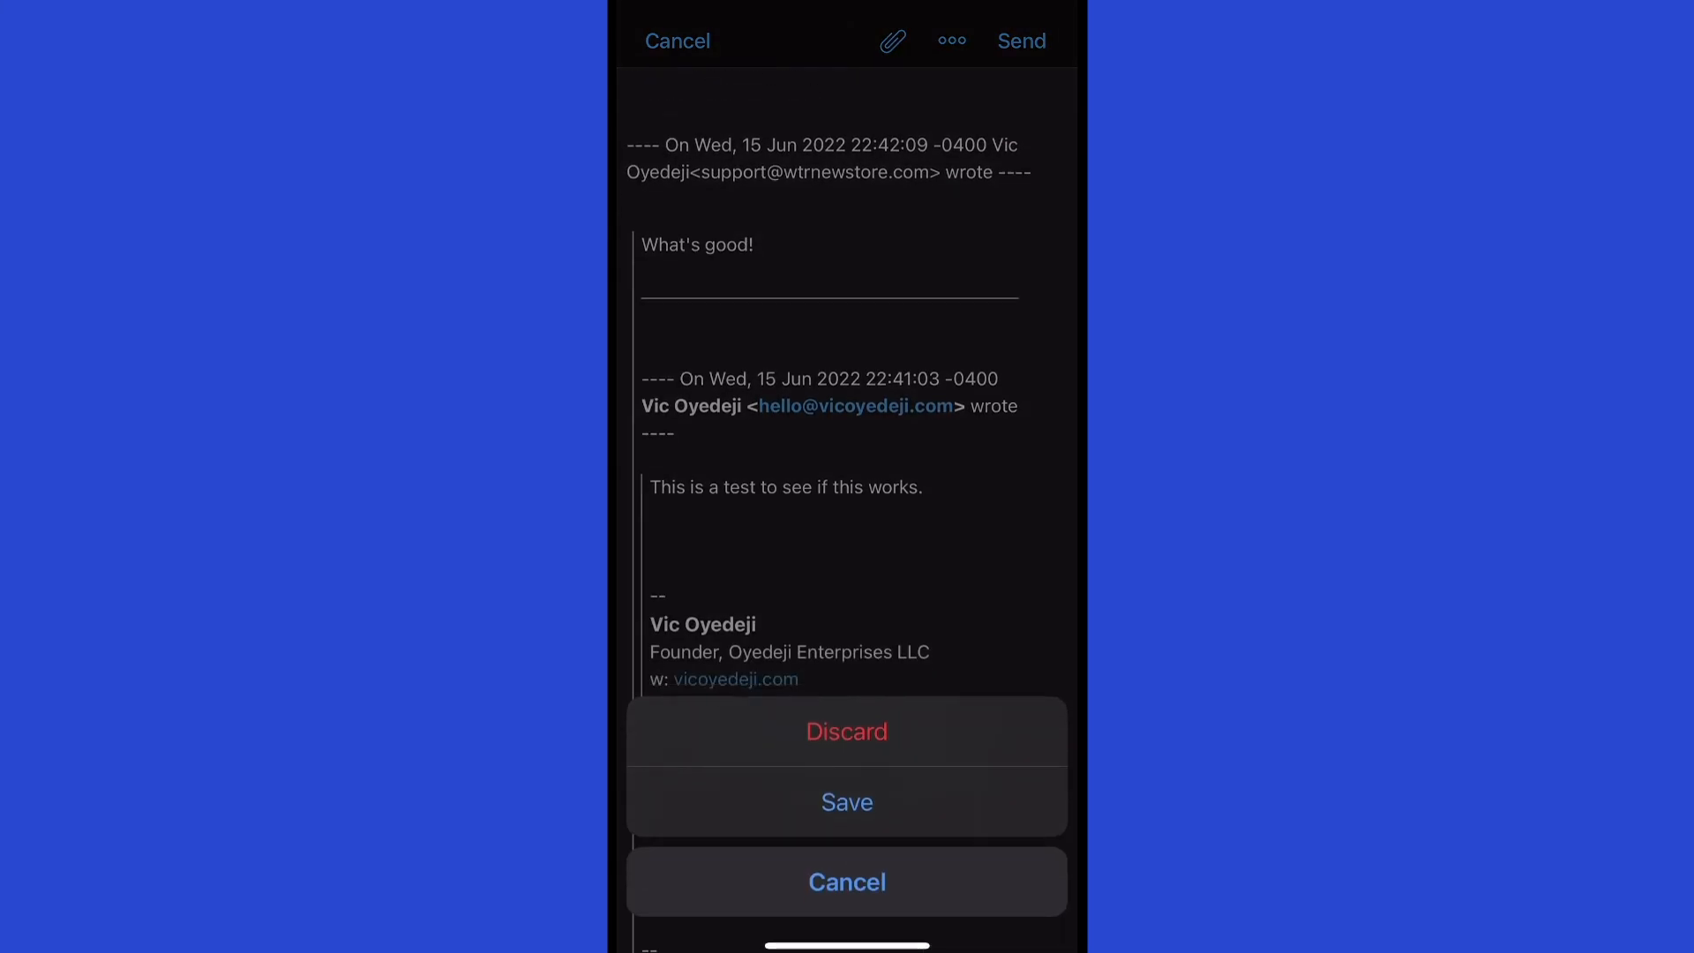
pyautogui.click(847, 731)
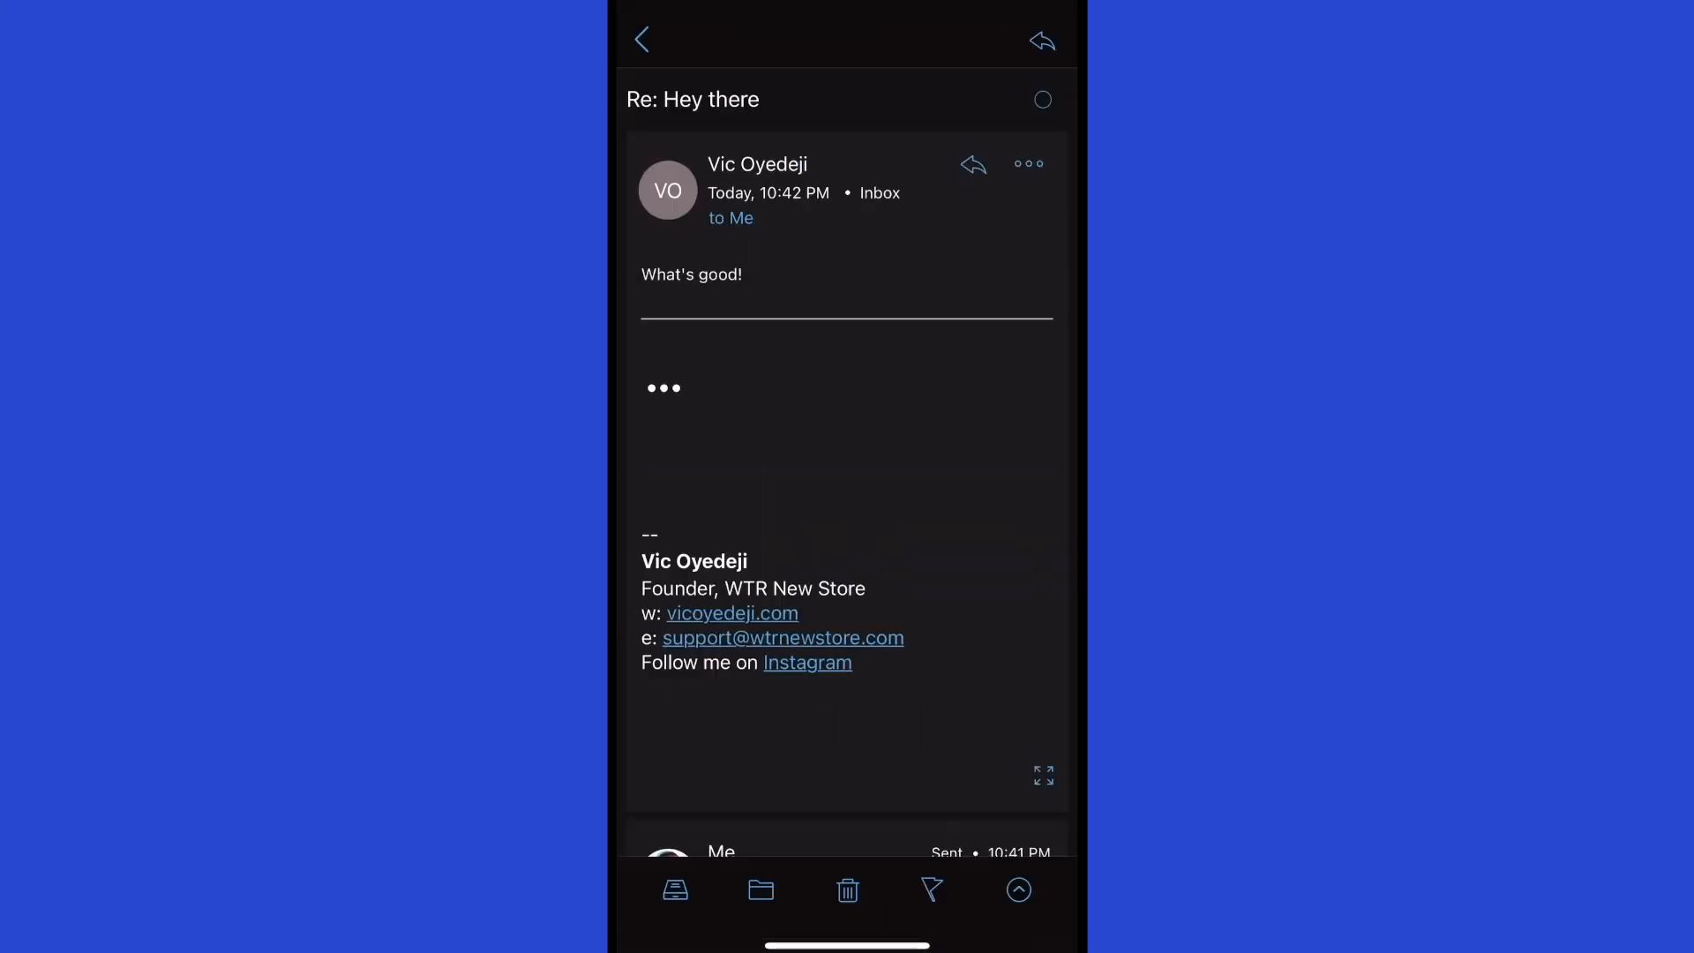
# Check the sender and recipient details, then write a new reply: 'Hey there. What's going on.'.
pyautogui.click(731, 218)
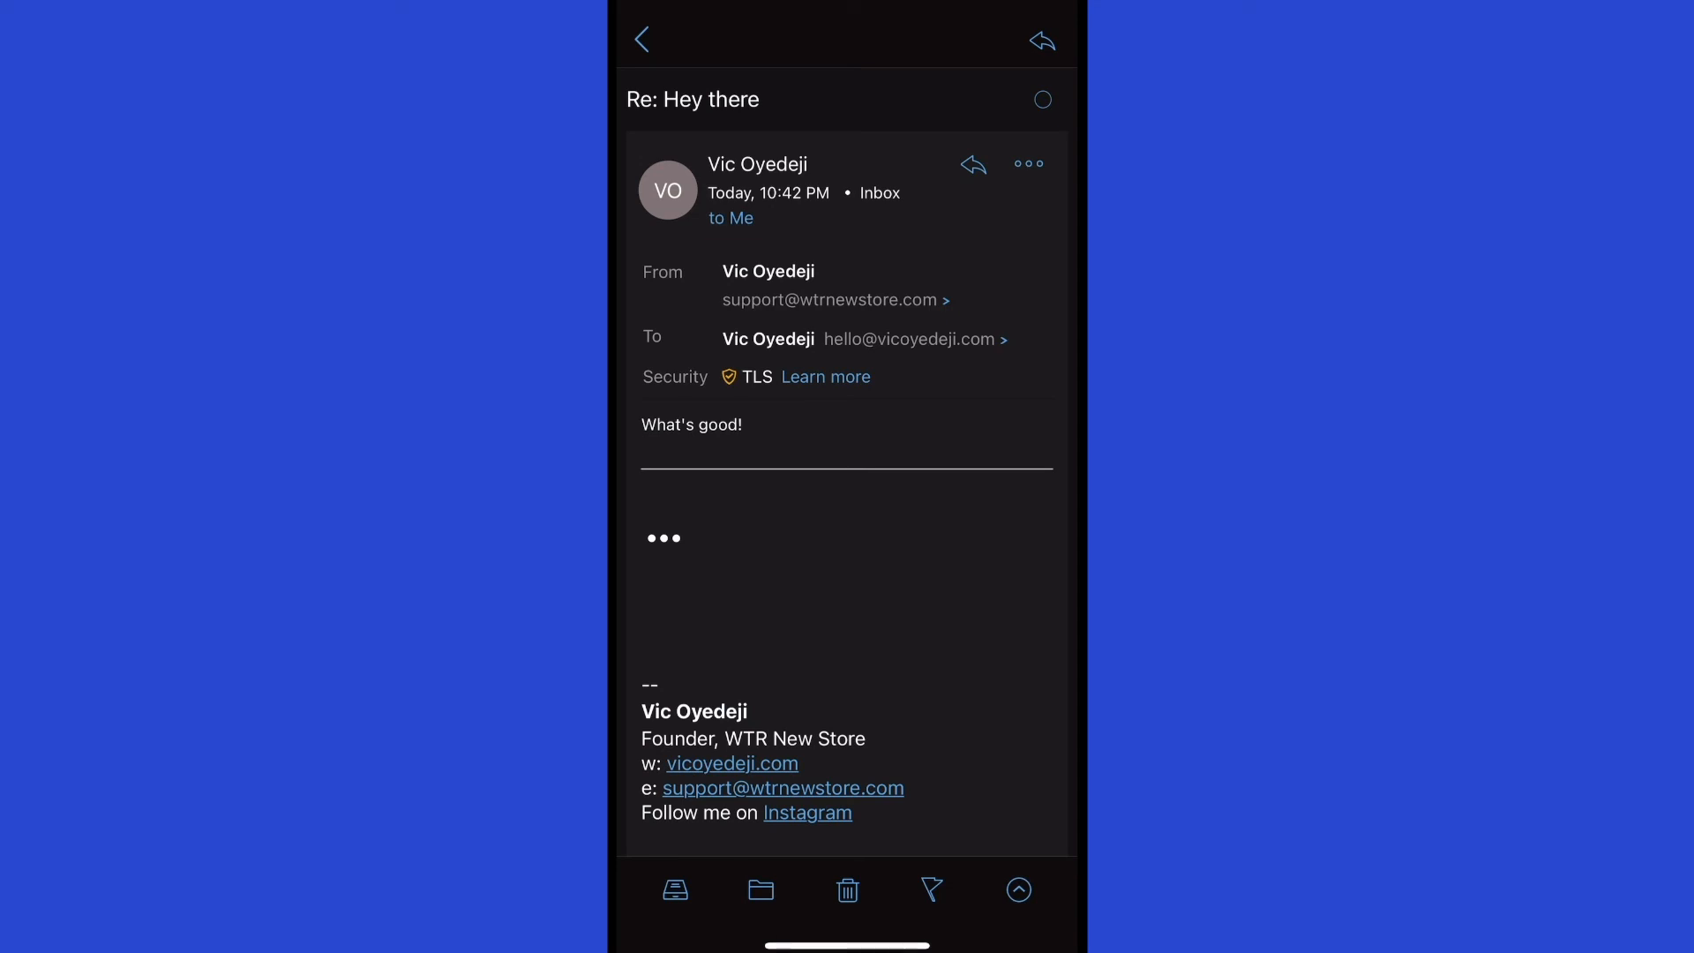
pyautogui.click(1042, 41)
pyautogui.click(847, 660)
pyautogui.scroll(-5, 847, 265)
pyautogui.write('Hey there. What’')
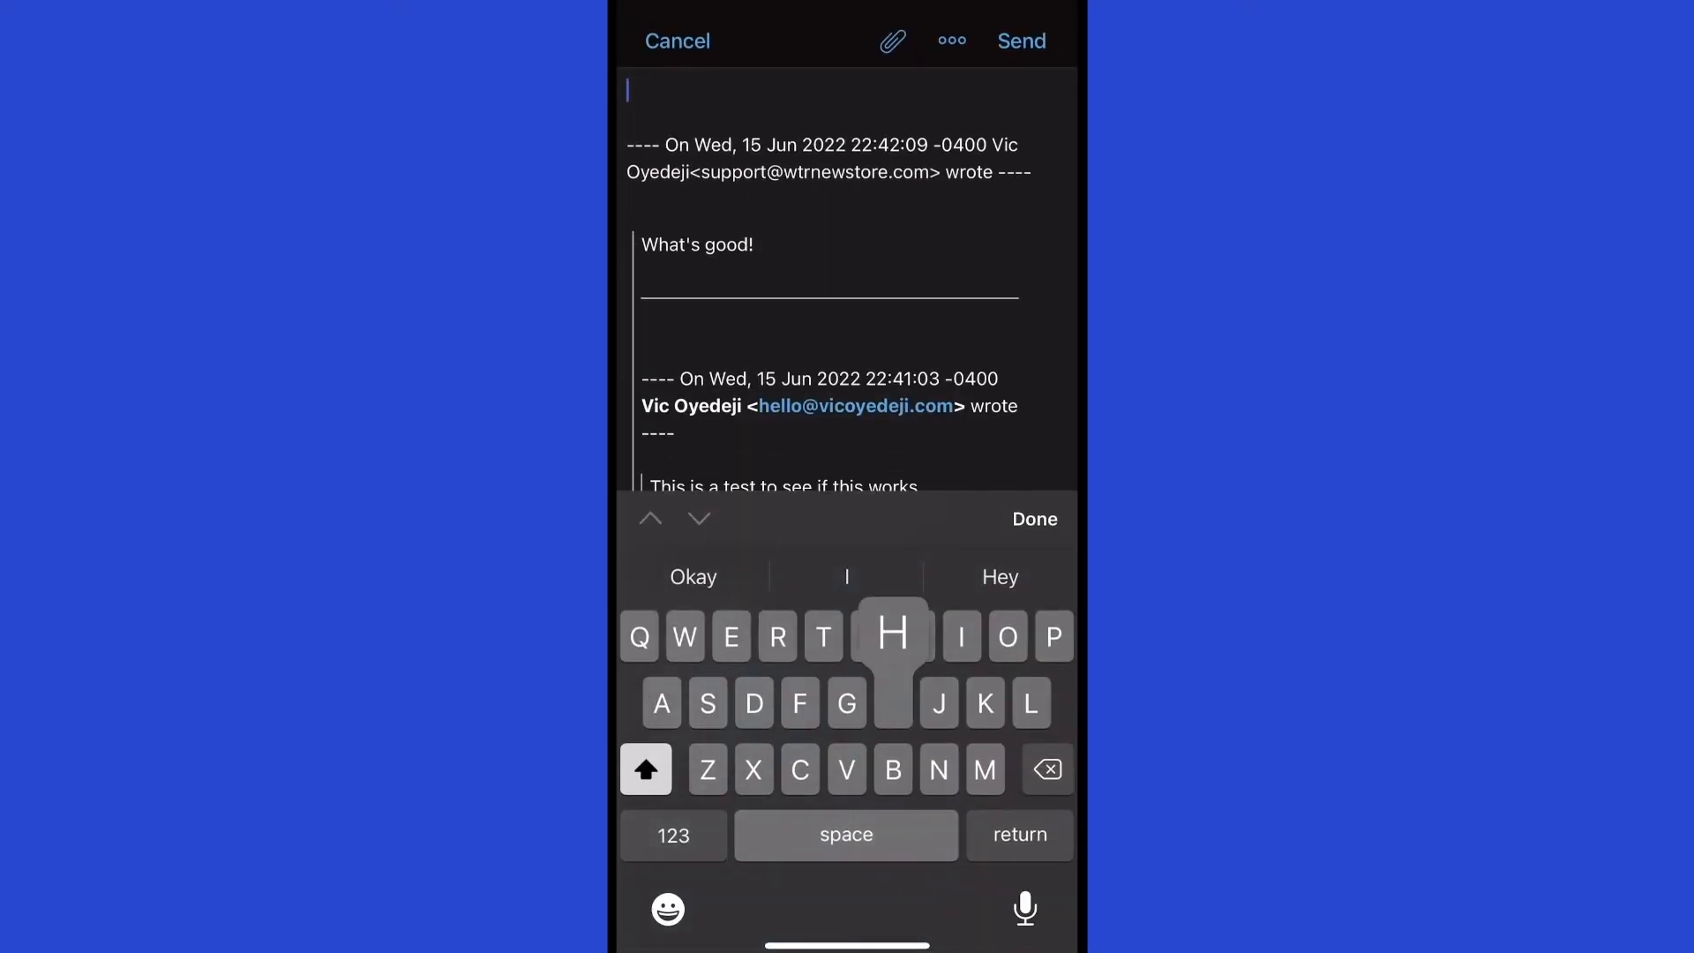
pyautogui.write('s going on.')
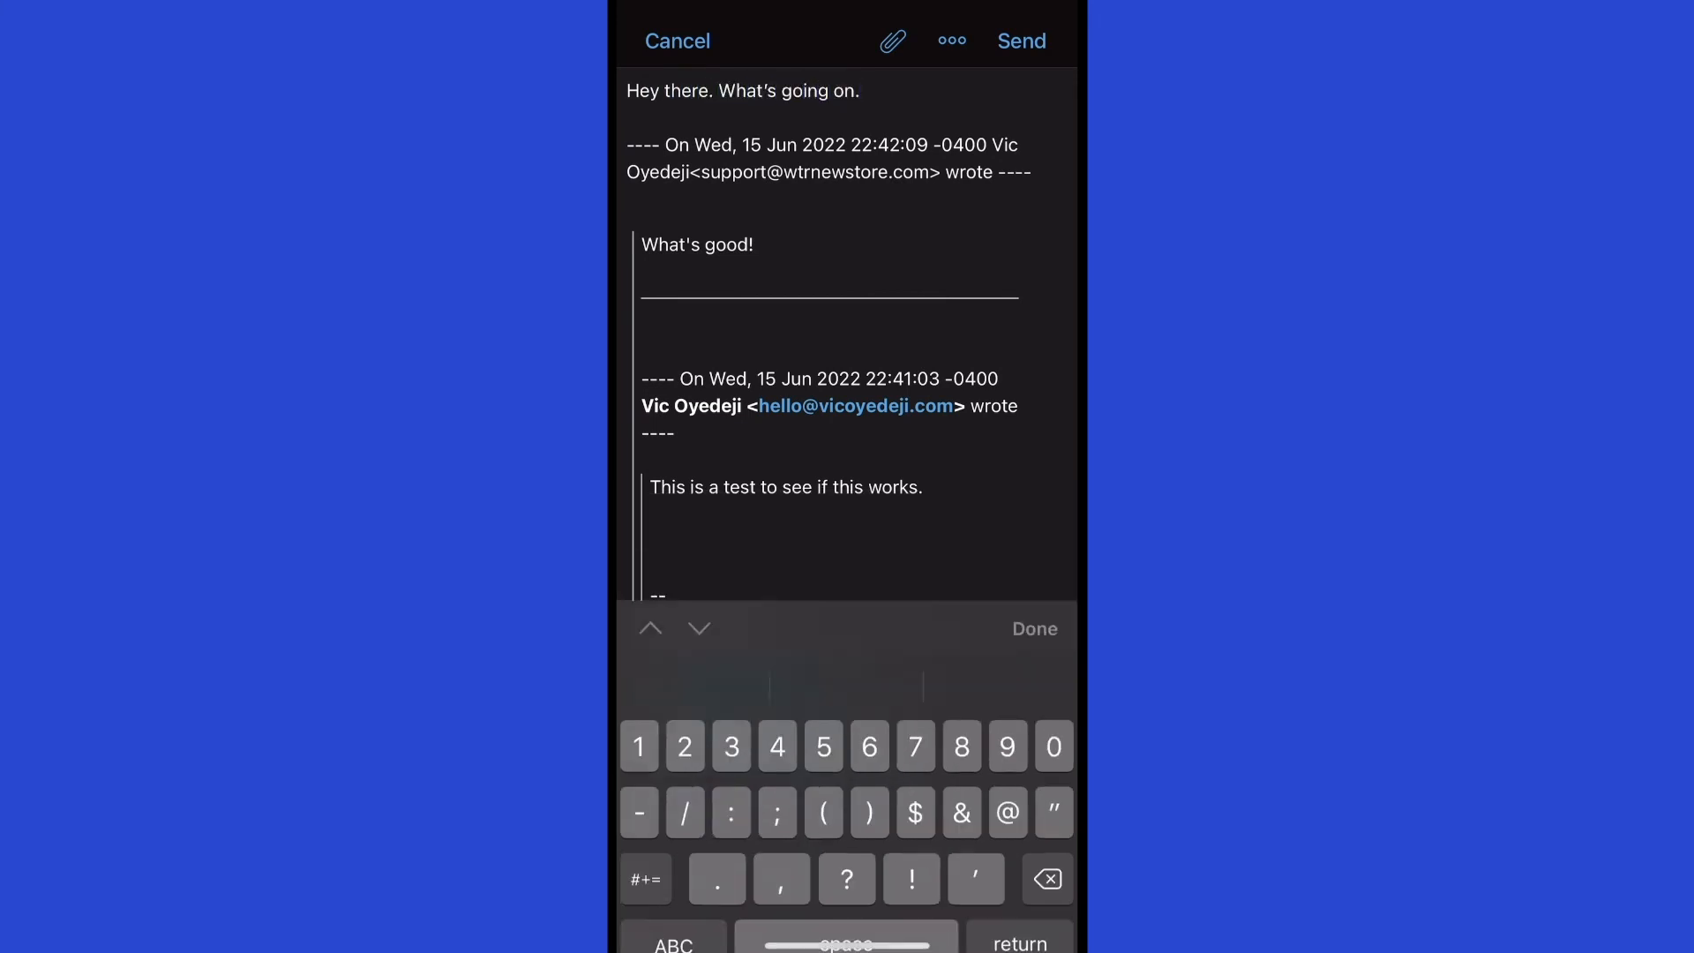
pyautogui.click(1034, 519)
# Look over the attachment and extra compose options, then send the reply.
pyautogui.scroll(1, 846, 510)
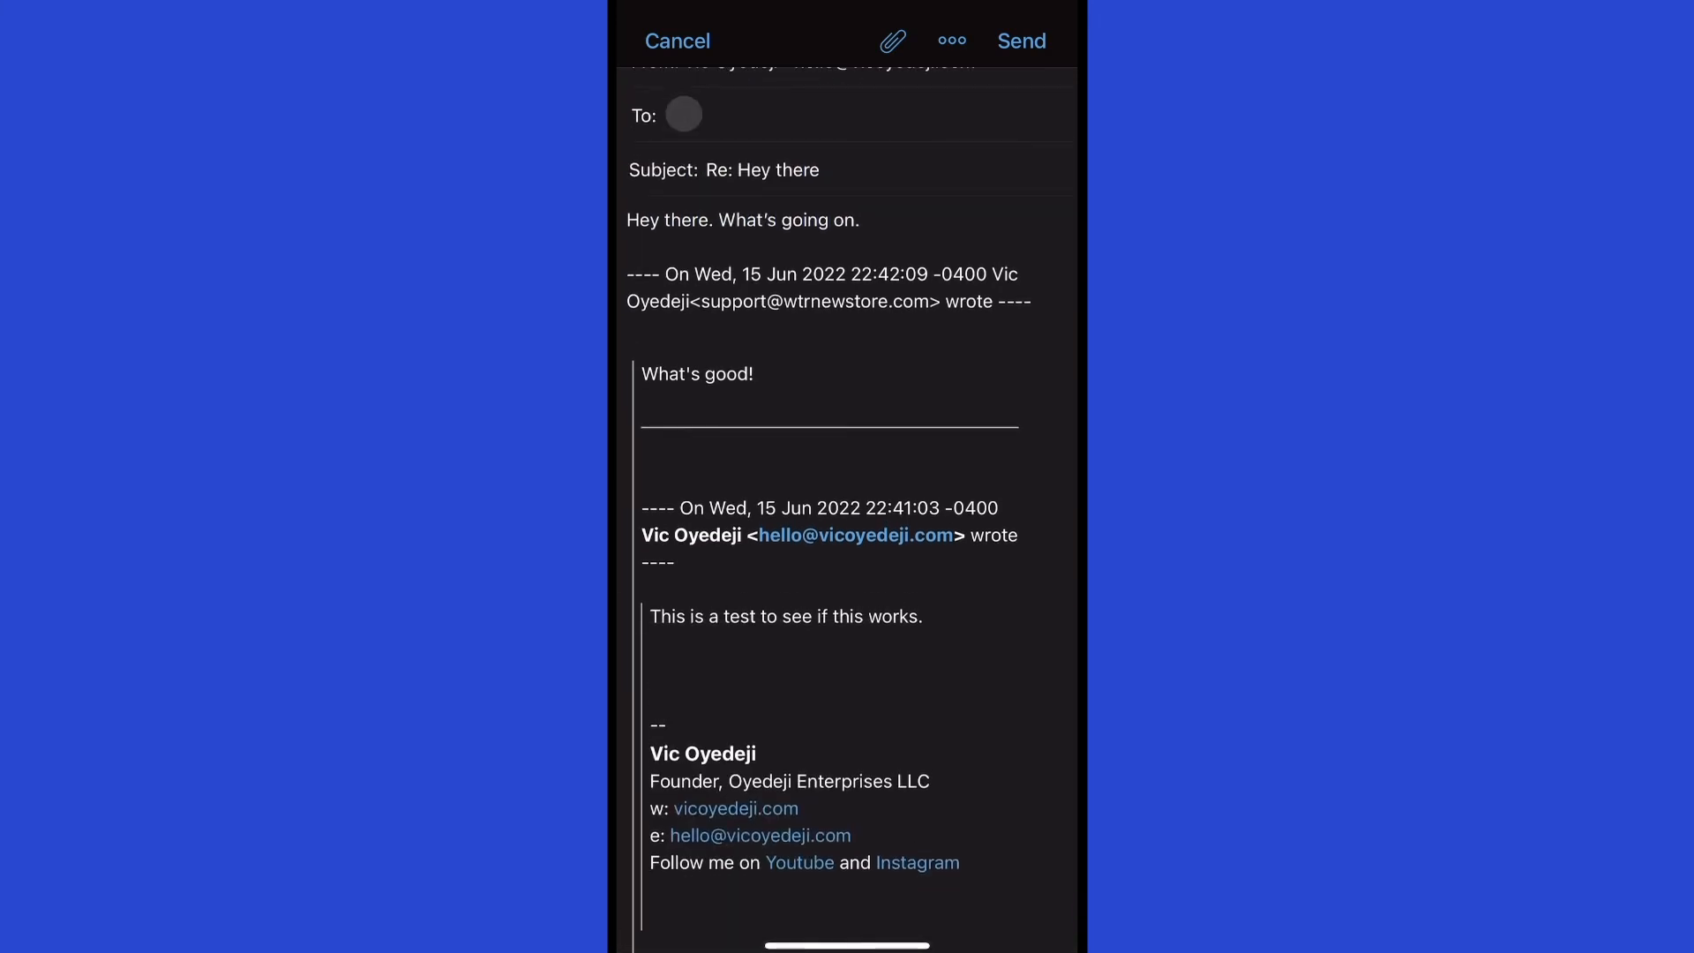
pyautogui.scroll(-1, 847, 510)
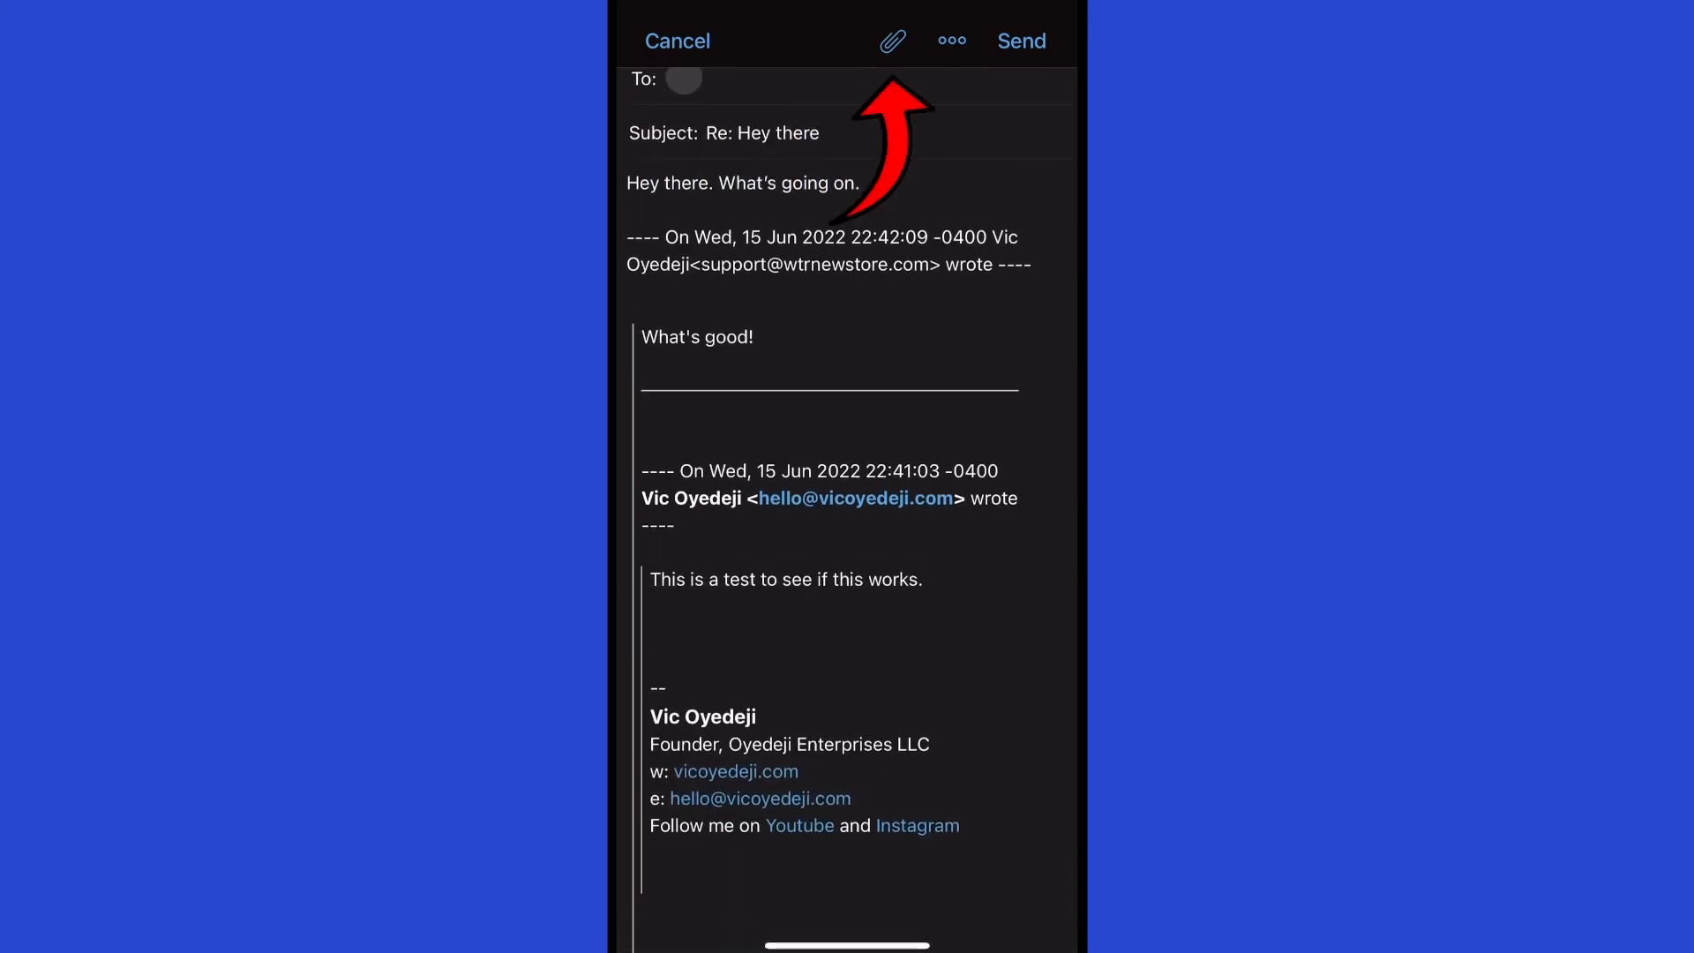
pyautogui.click(892, 41)
pyautogui.click(847, 247)
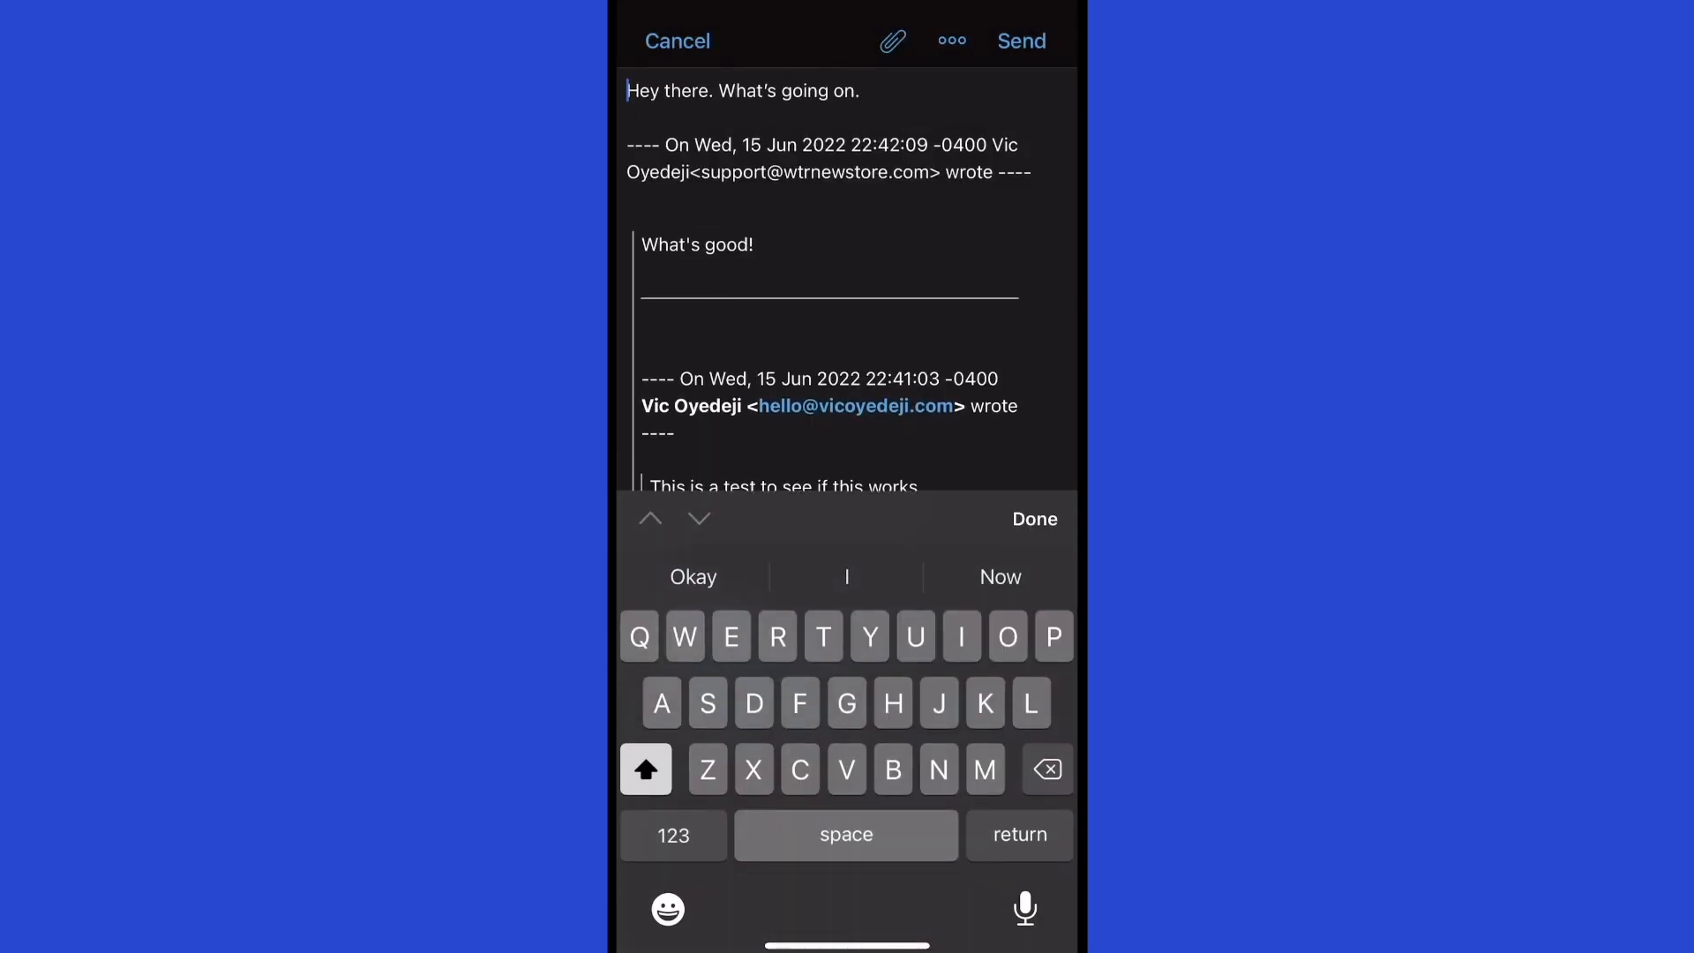
pyautogui.click(952, 41)
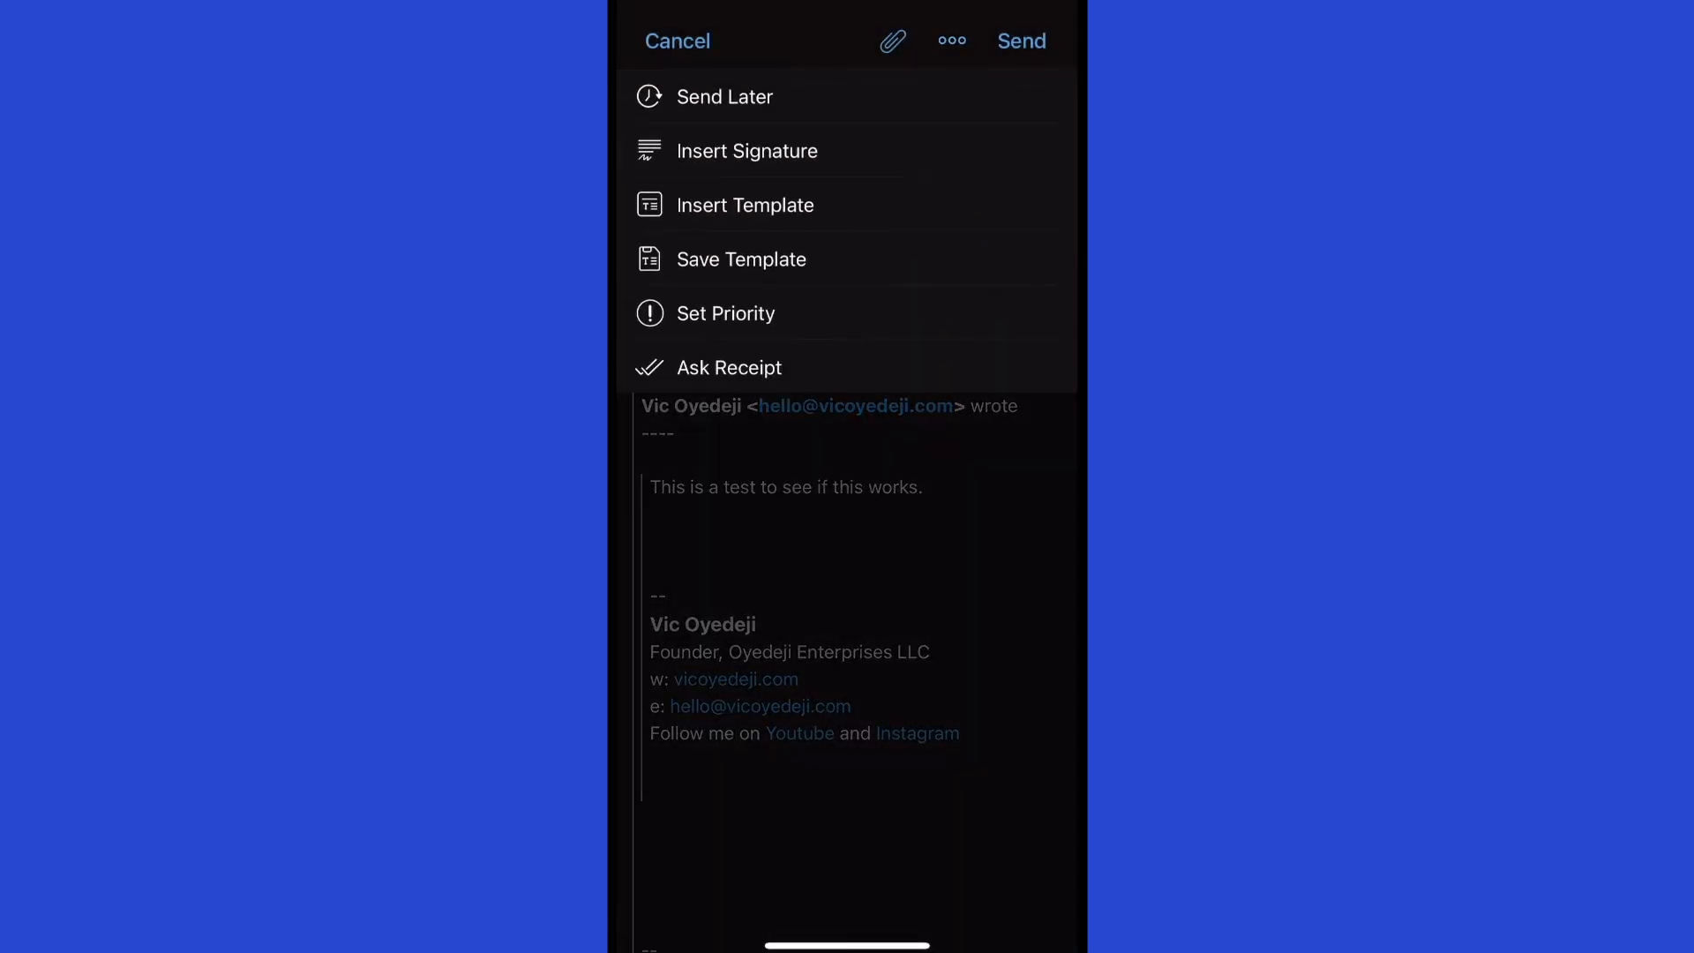
pyautogui.click(952, 41)
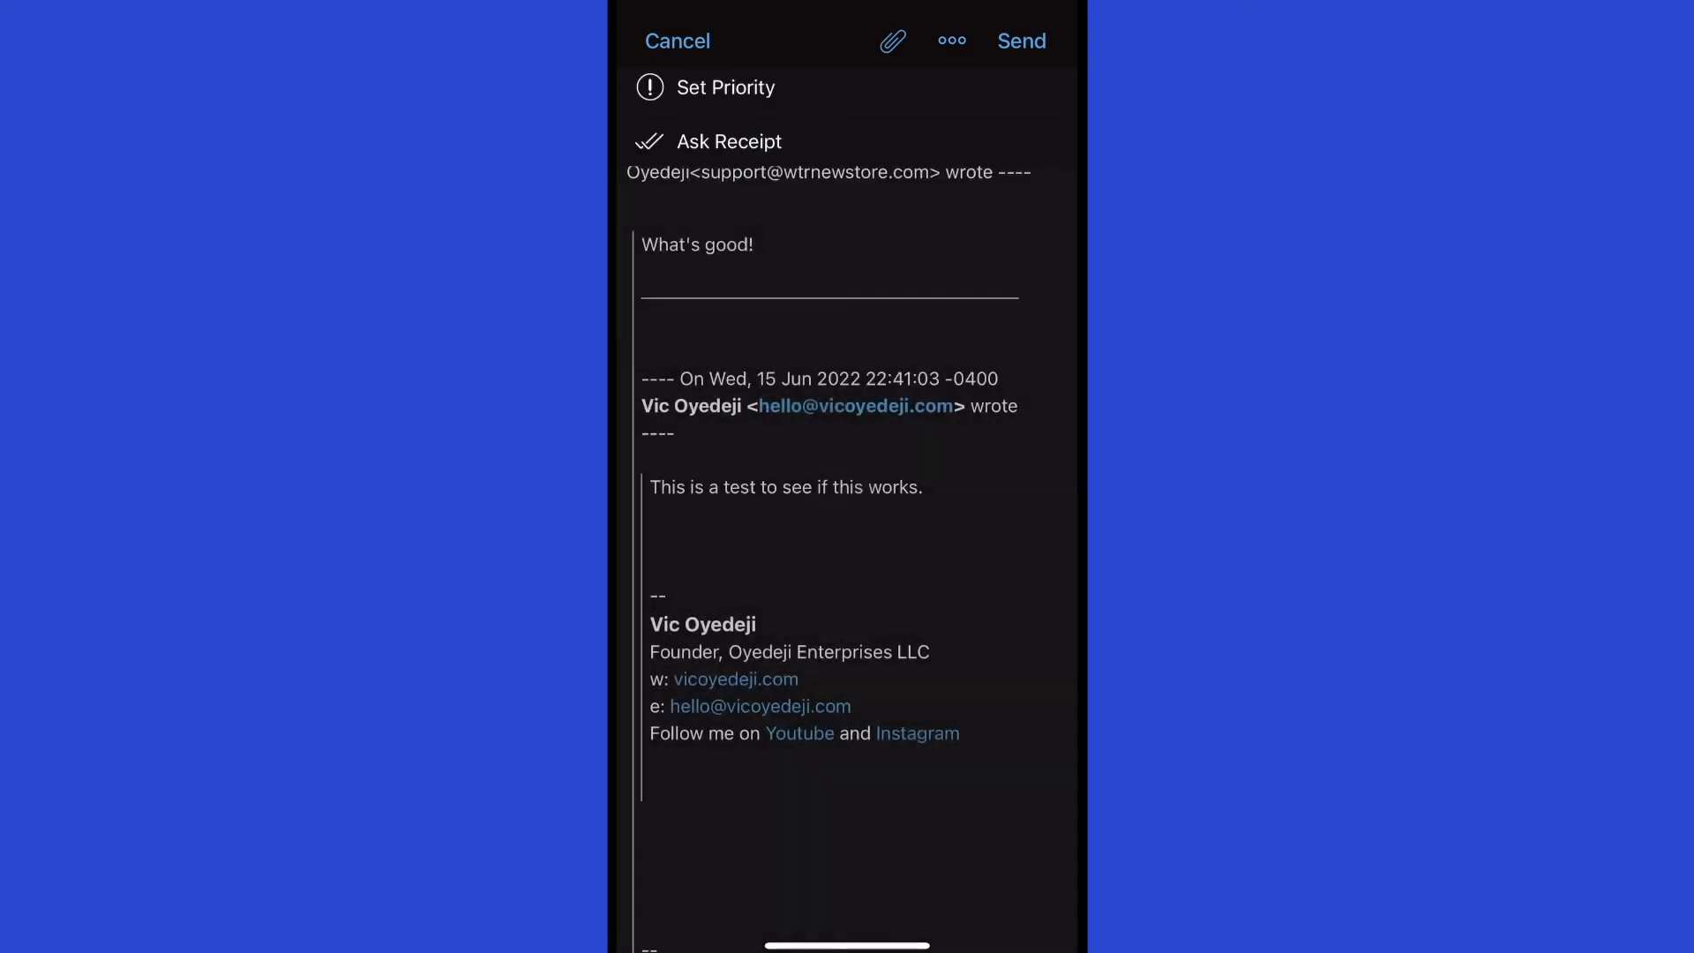
pyautogui.scroll(2, 847, 510)
pyautogui.click(1022, 41)
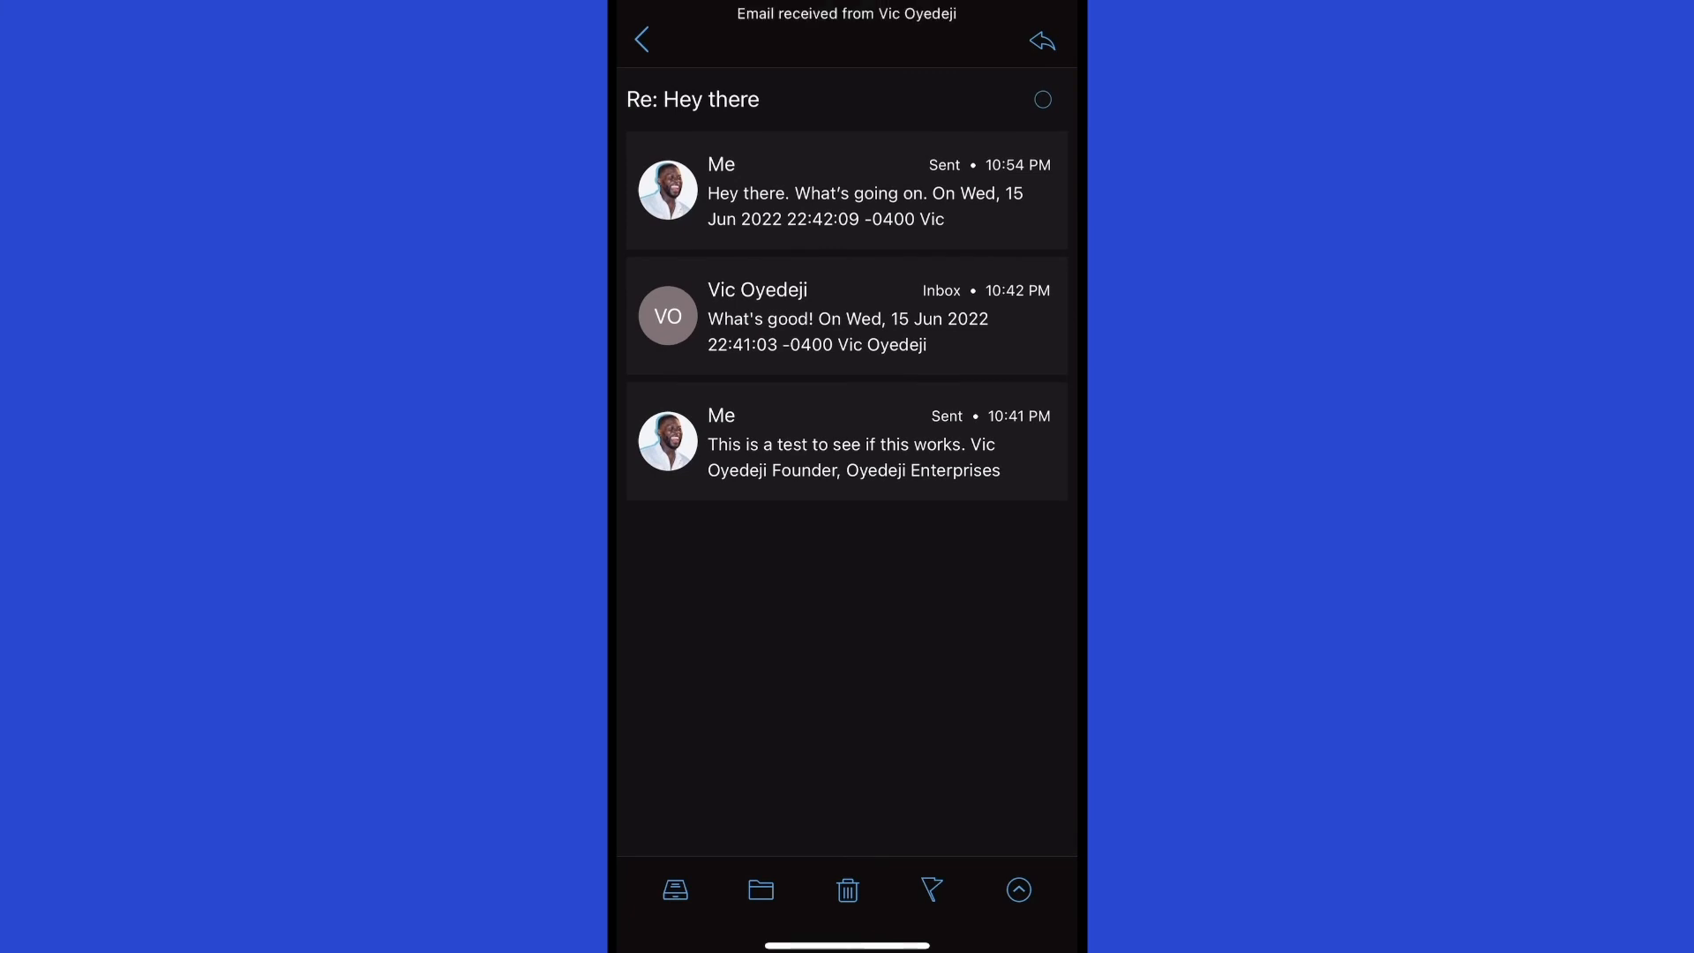
# Check the Hey there thread with the new reply, then go back to the hello Inbox list.
pyautogui.click(642, 39)
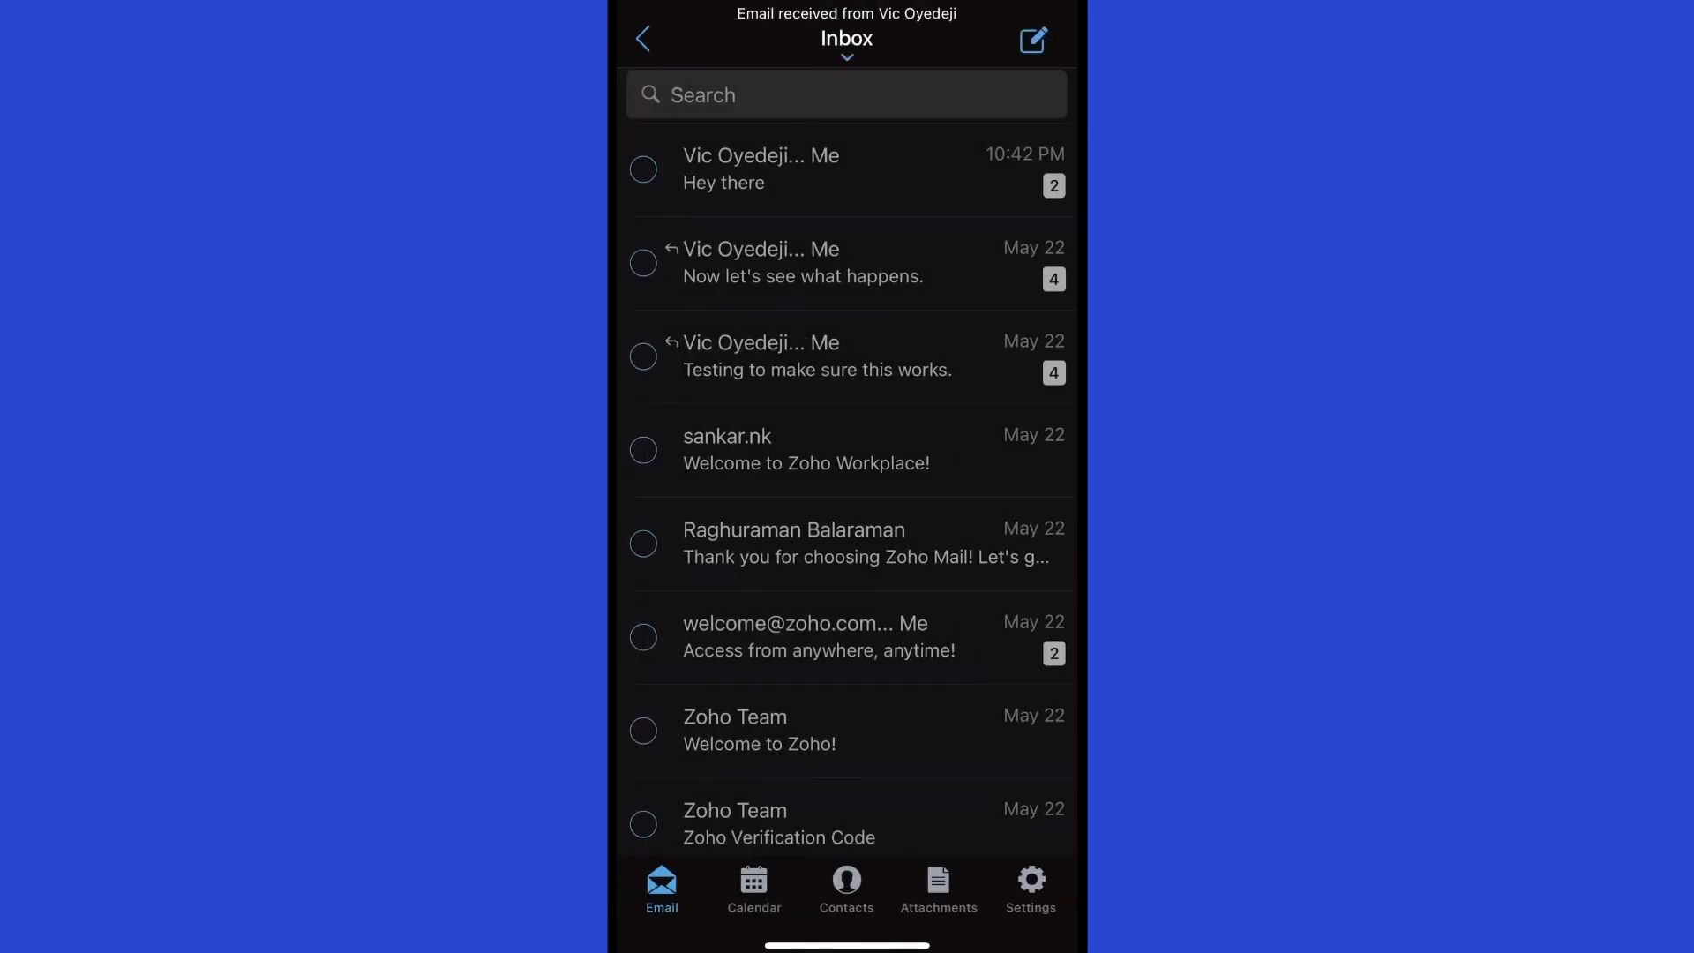
pyautogui.scroll(2, 847, 462)
pyautogui.click(847, 169)
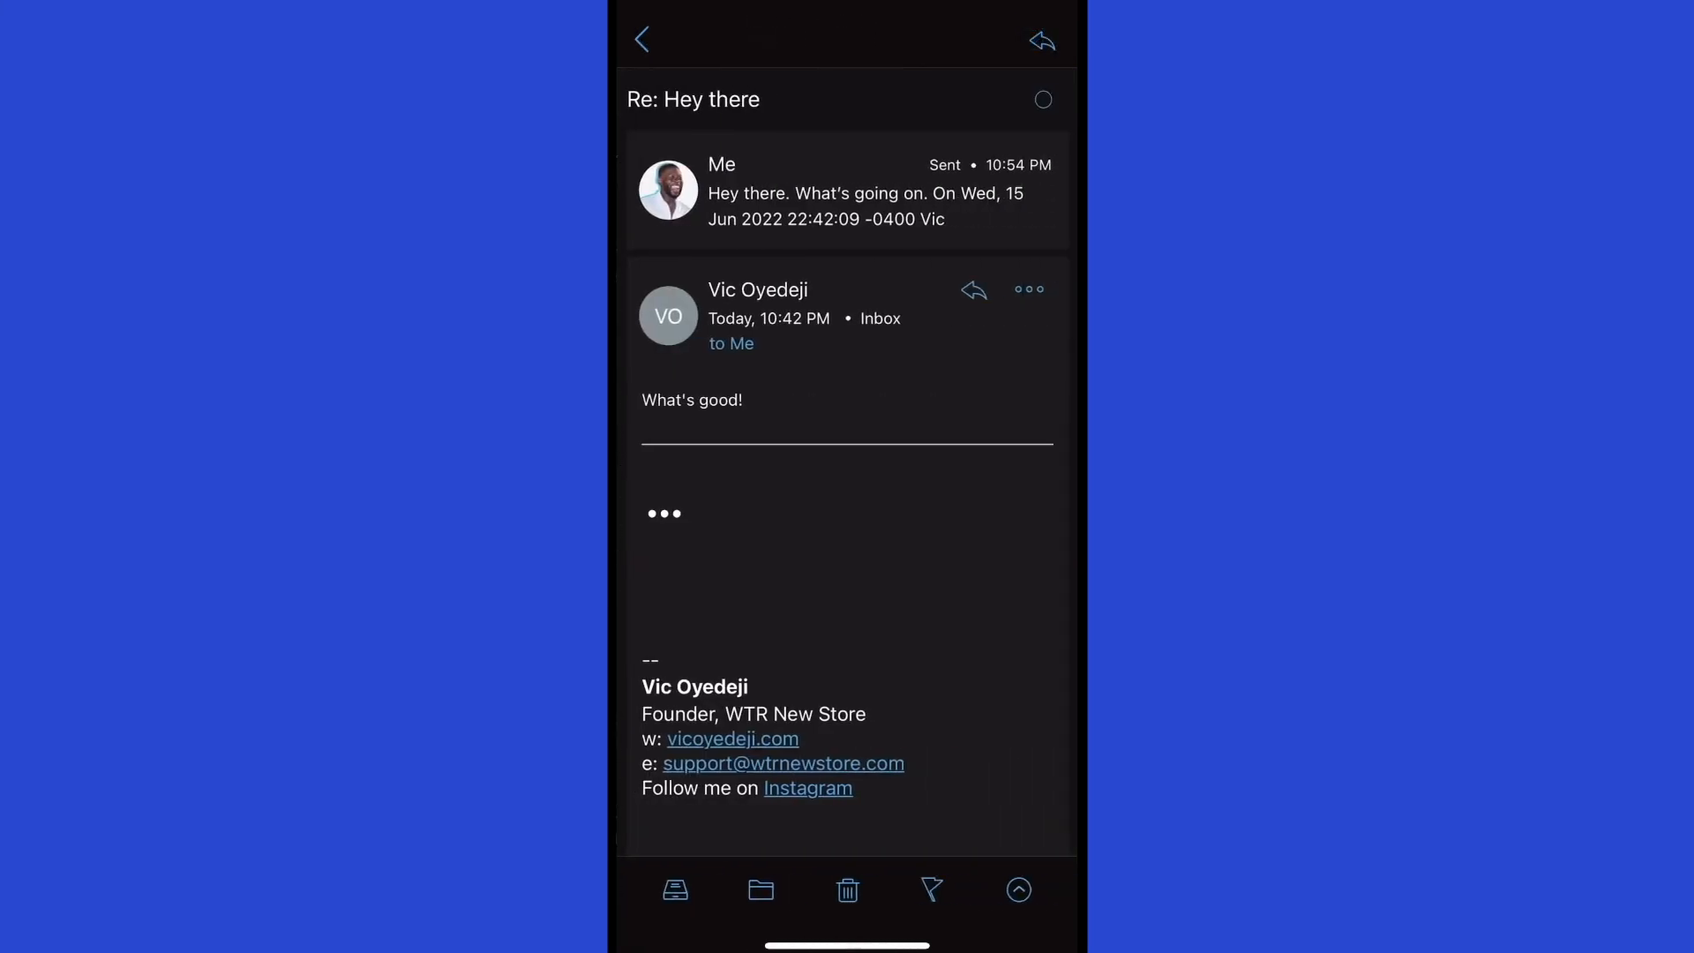
pyautogui.scroll(-1, 847, 529)
pyautogui.click(830, 296)
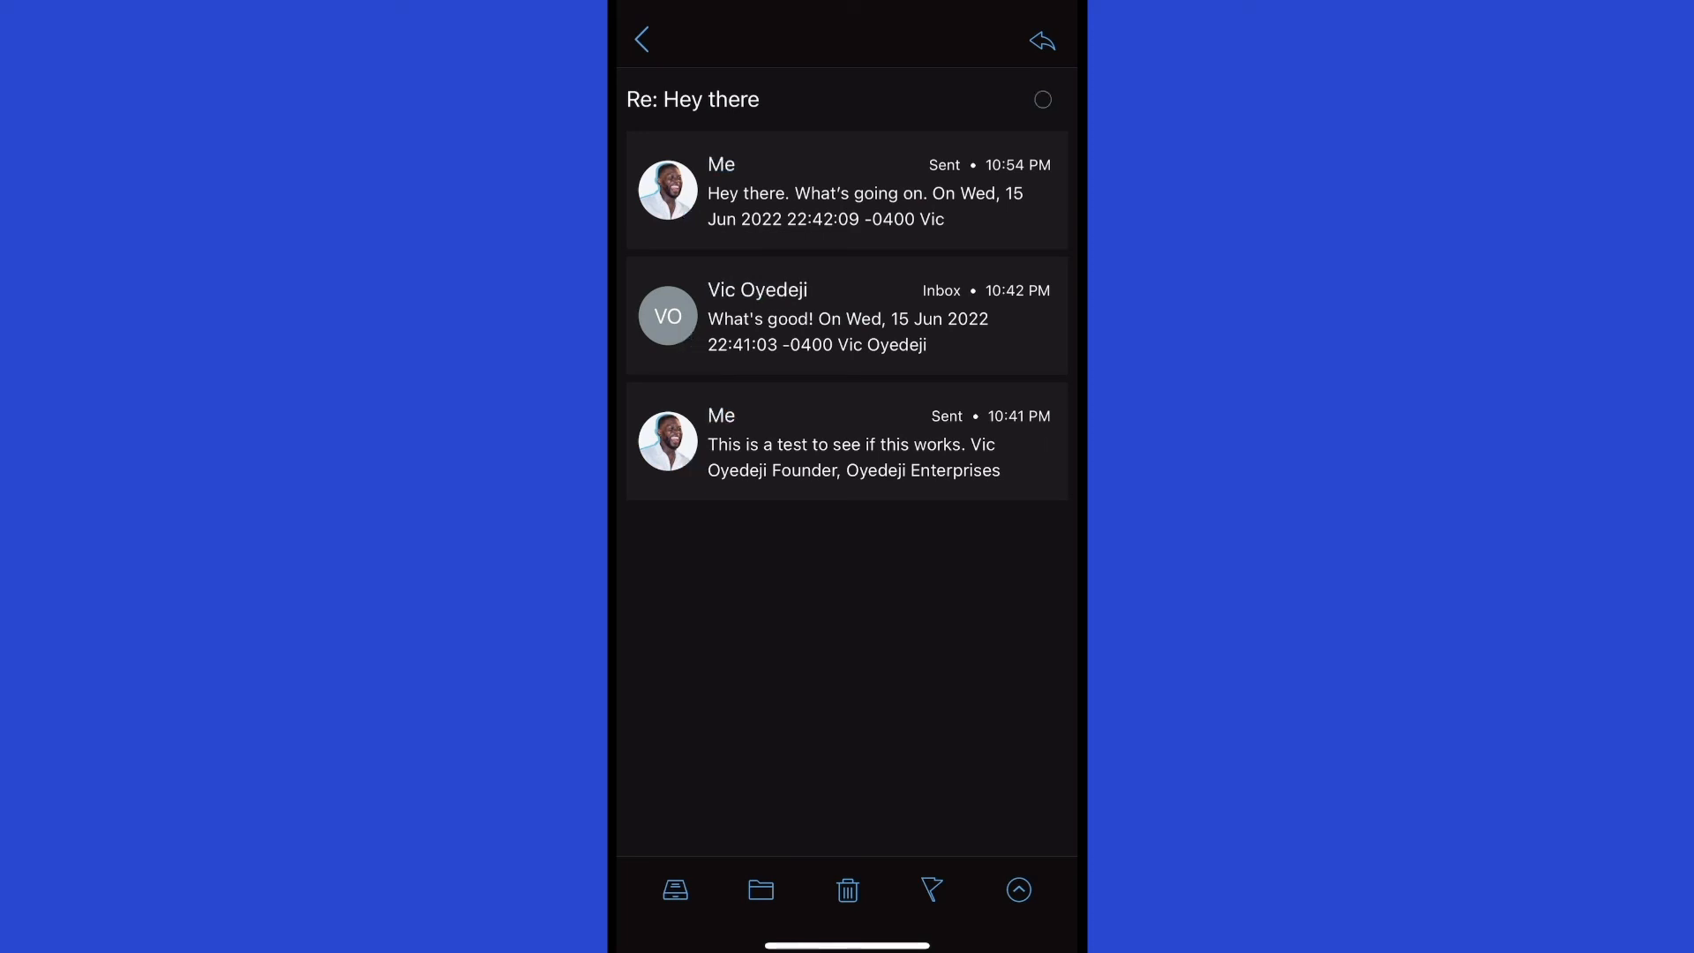
pyautogui.click(642, 39)
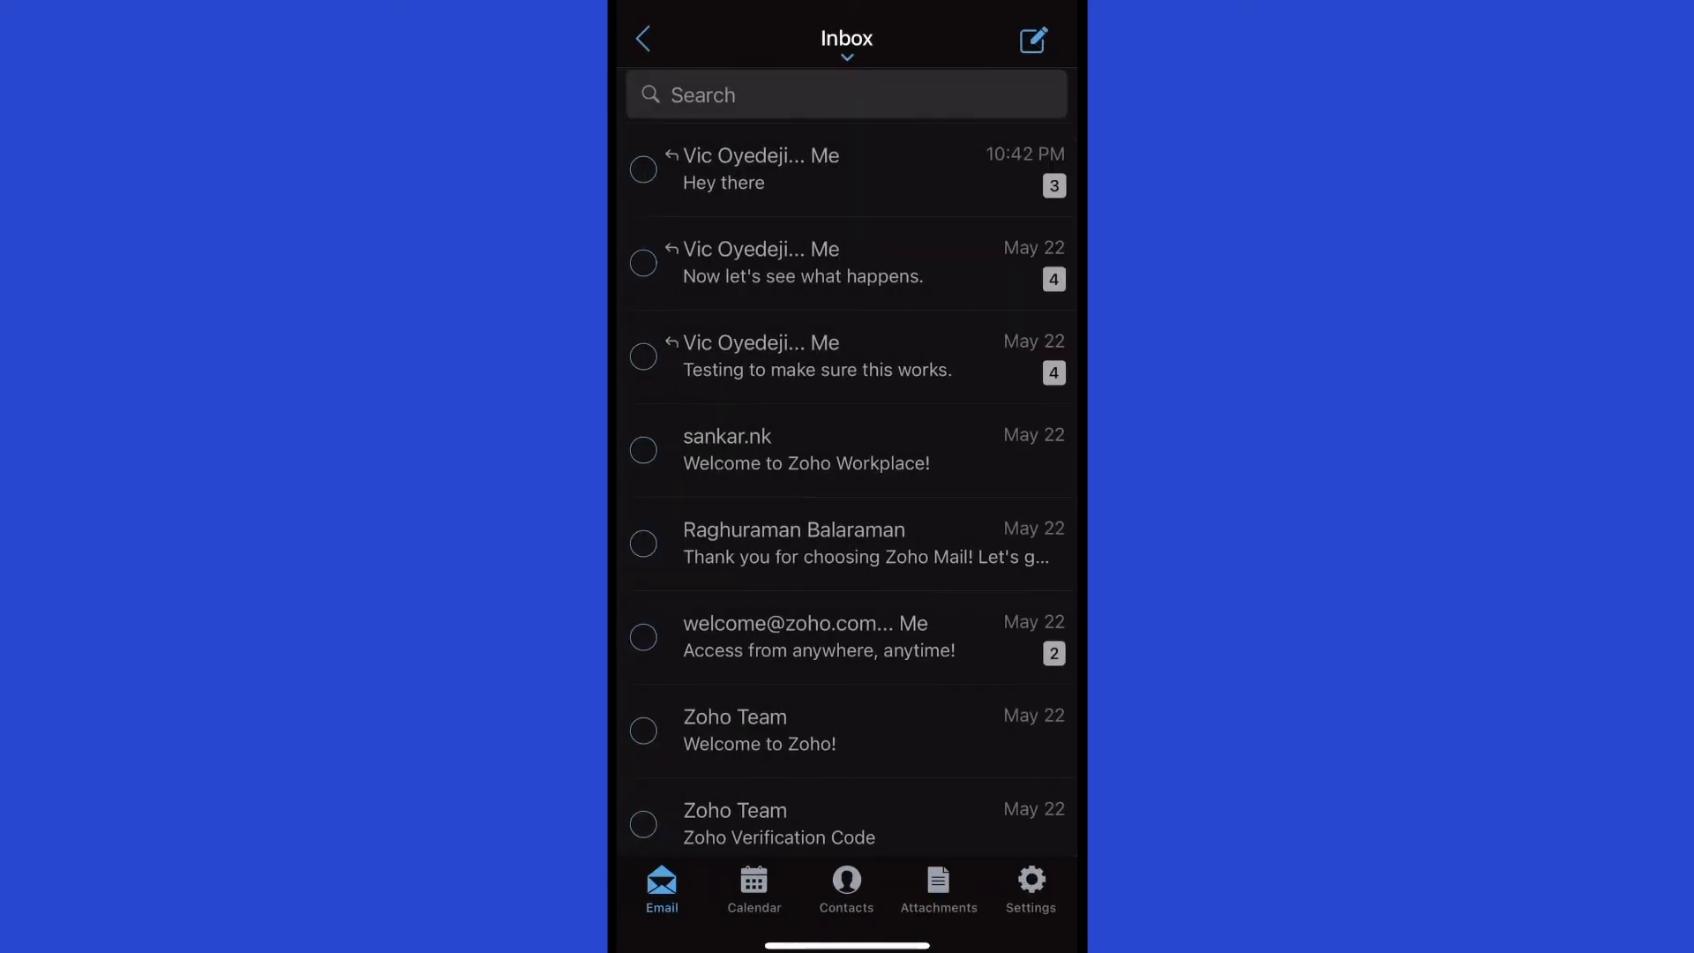
# Switch to the support account and open Re: Hey there from its Inbox.
pyautogui.click(643, 40)
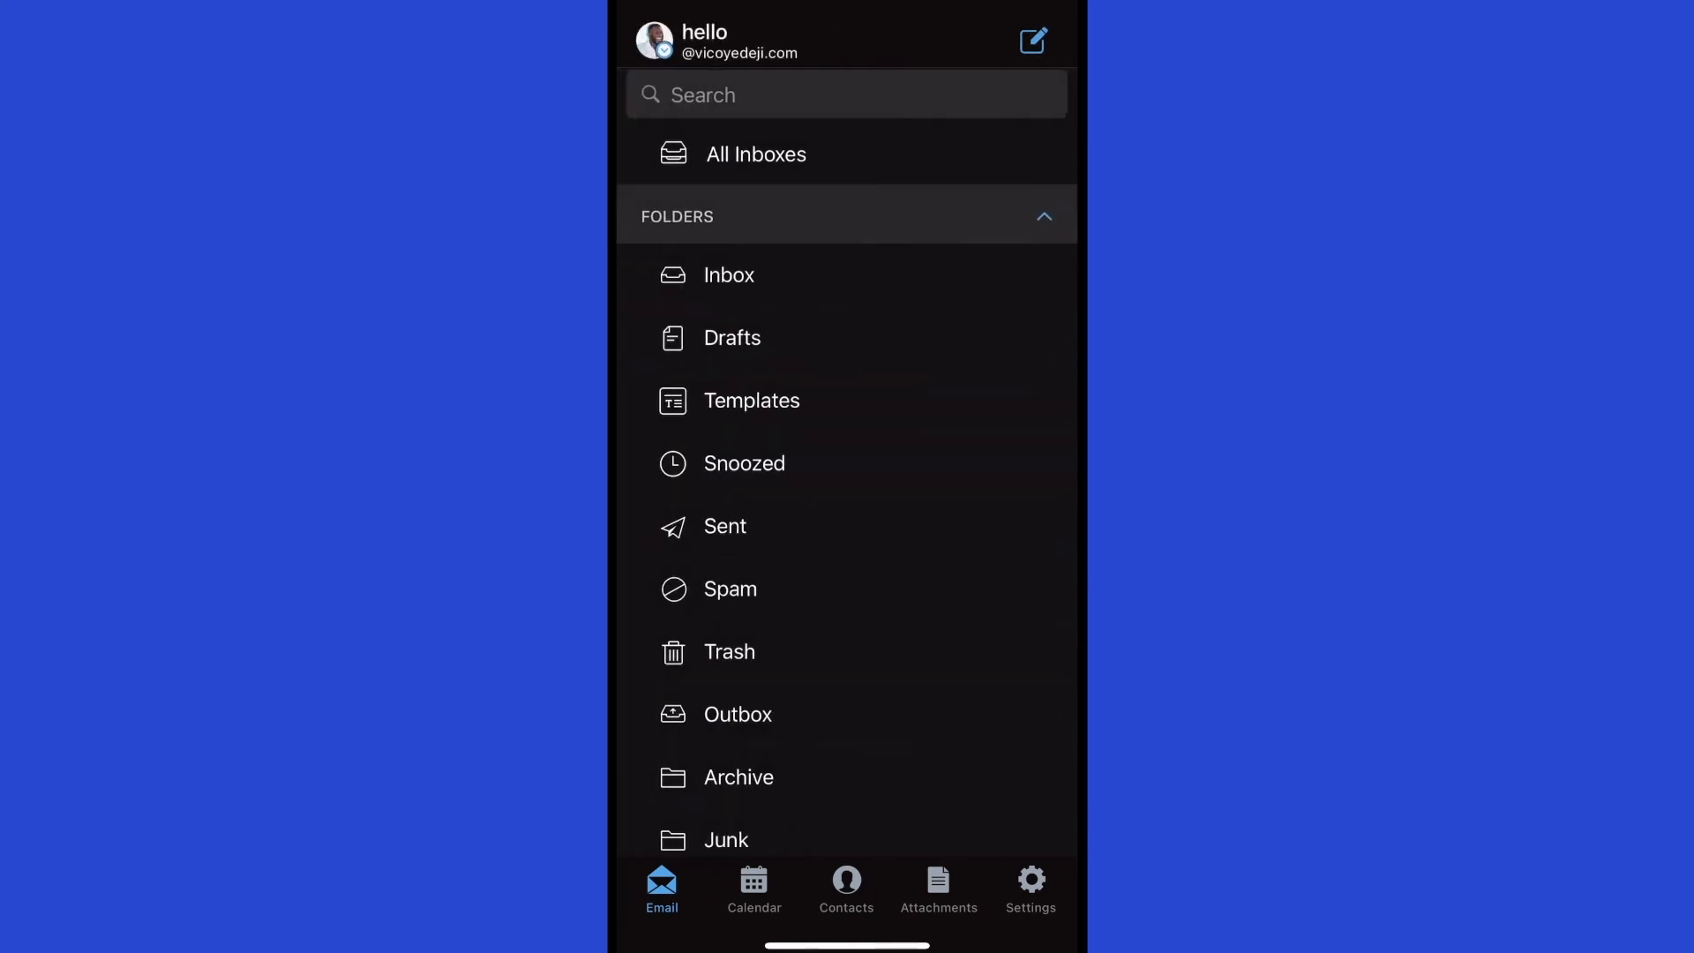
pyautogui.click(655, 40)
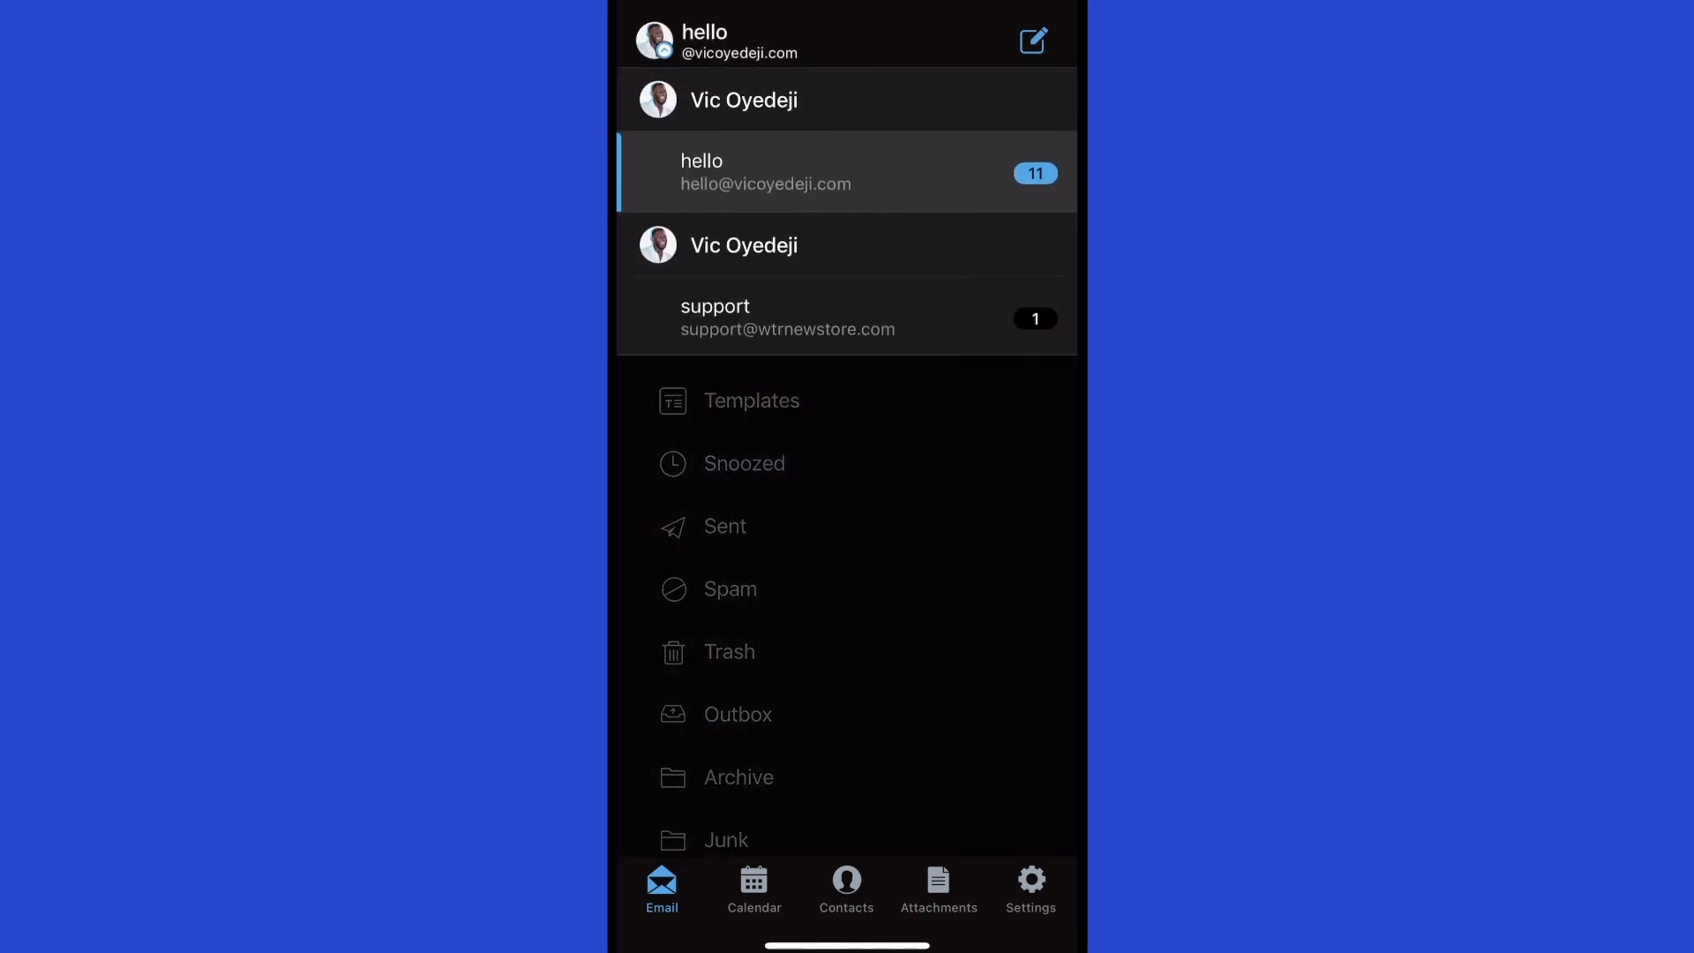
pyautogui.click(787, 318)
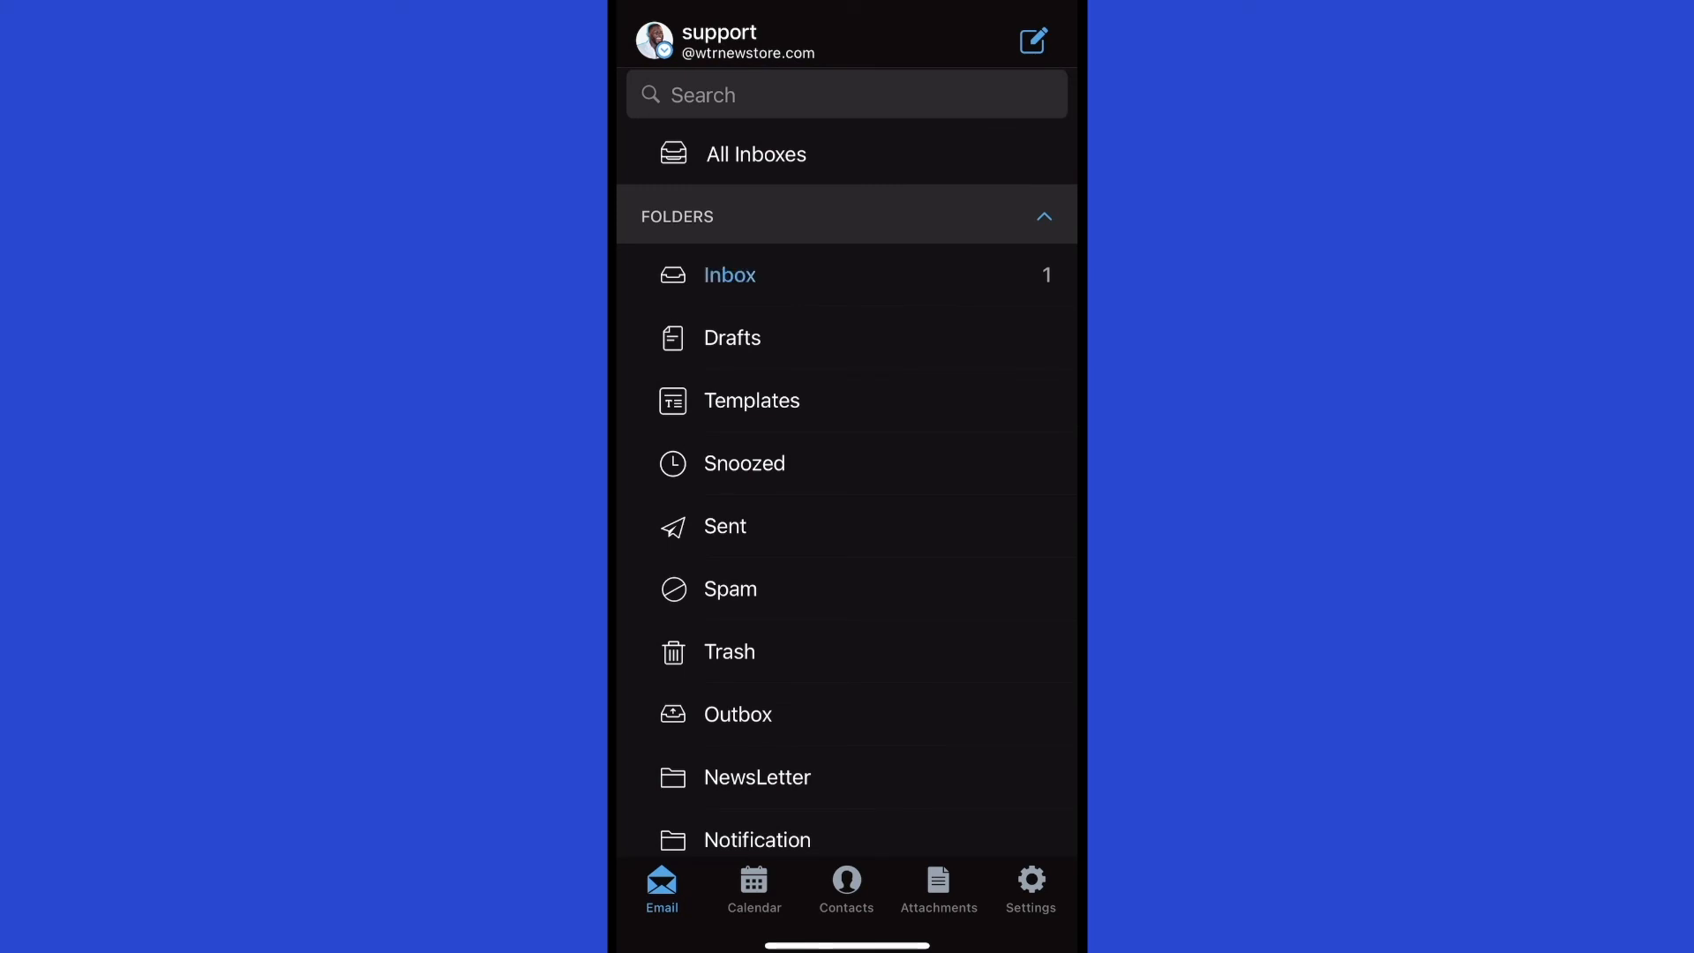
pyautogui.click(730, 274)
pyautogui.click(786, 170)
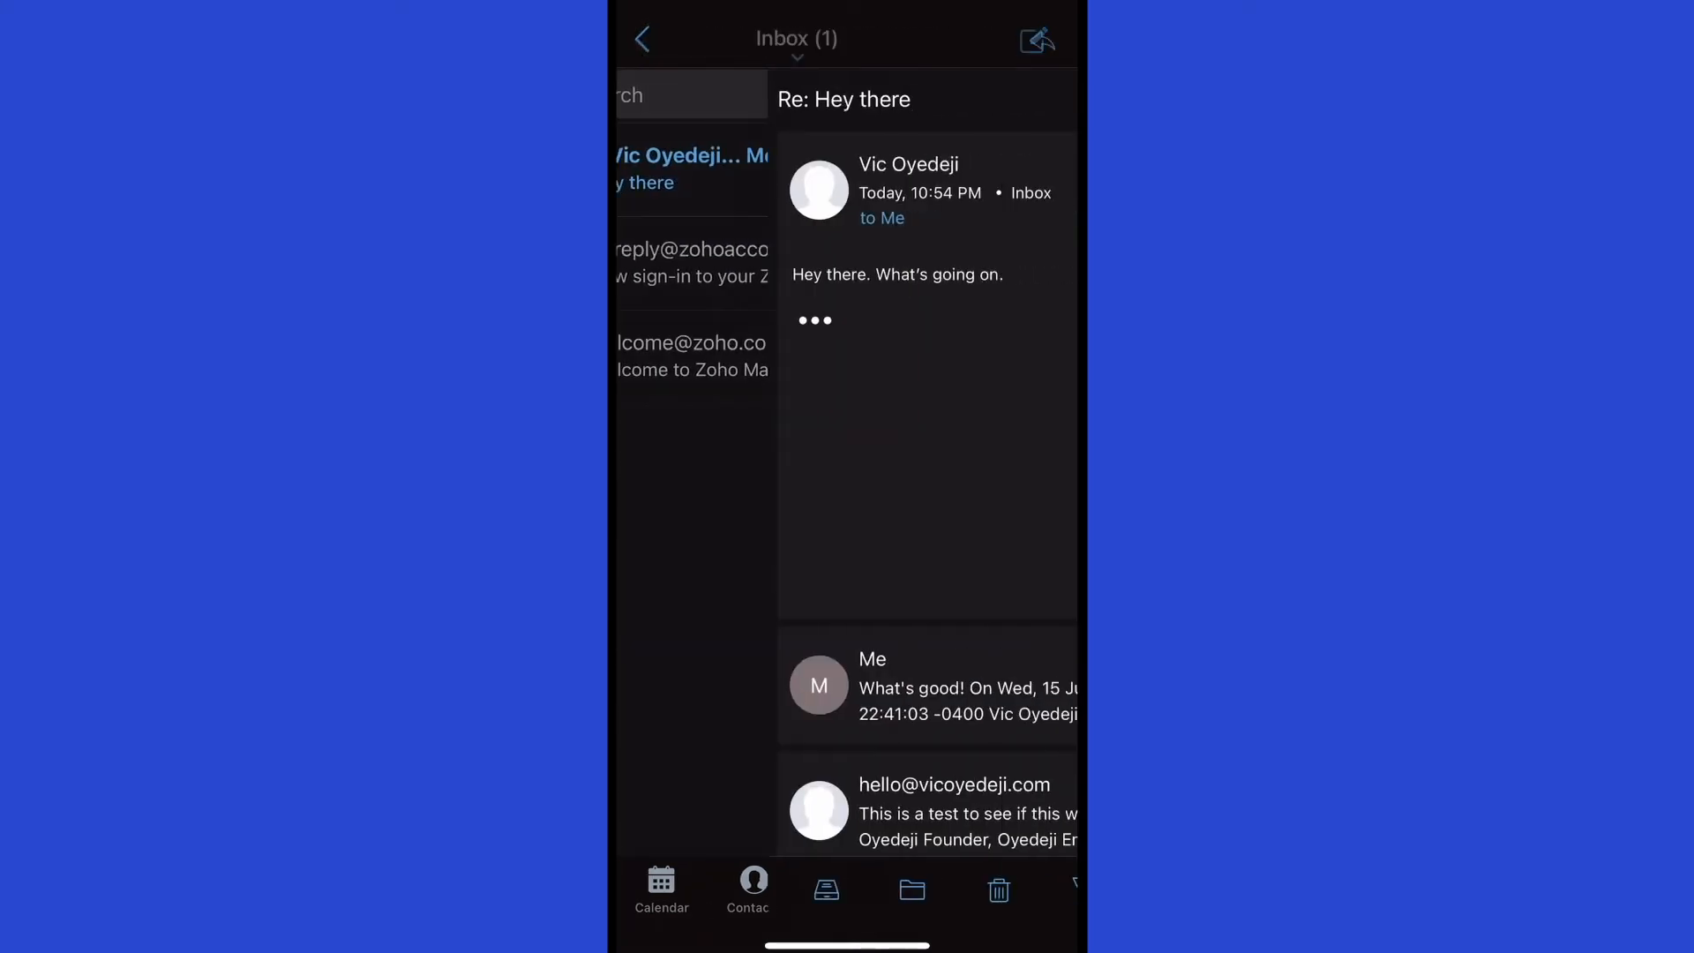
# Reopen Re: Hey there and expand the newest message 'Hey there. What's going on.' in full.
pyautogui.click(641, 39)
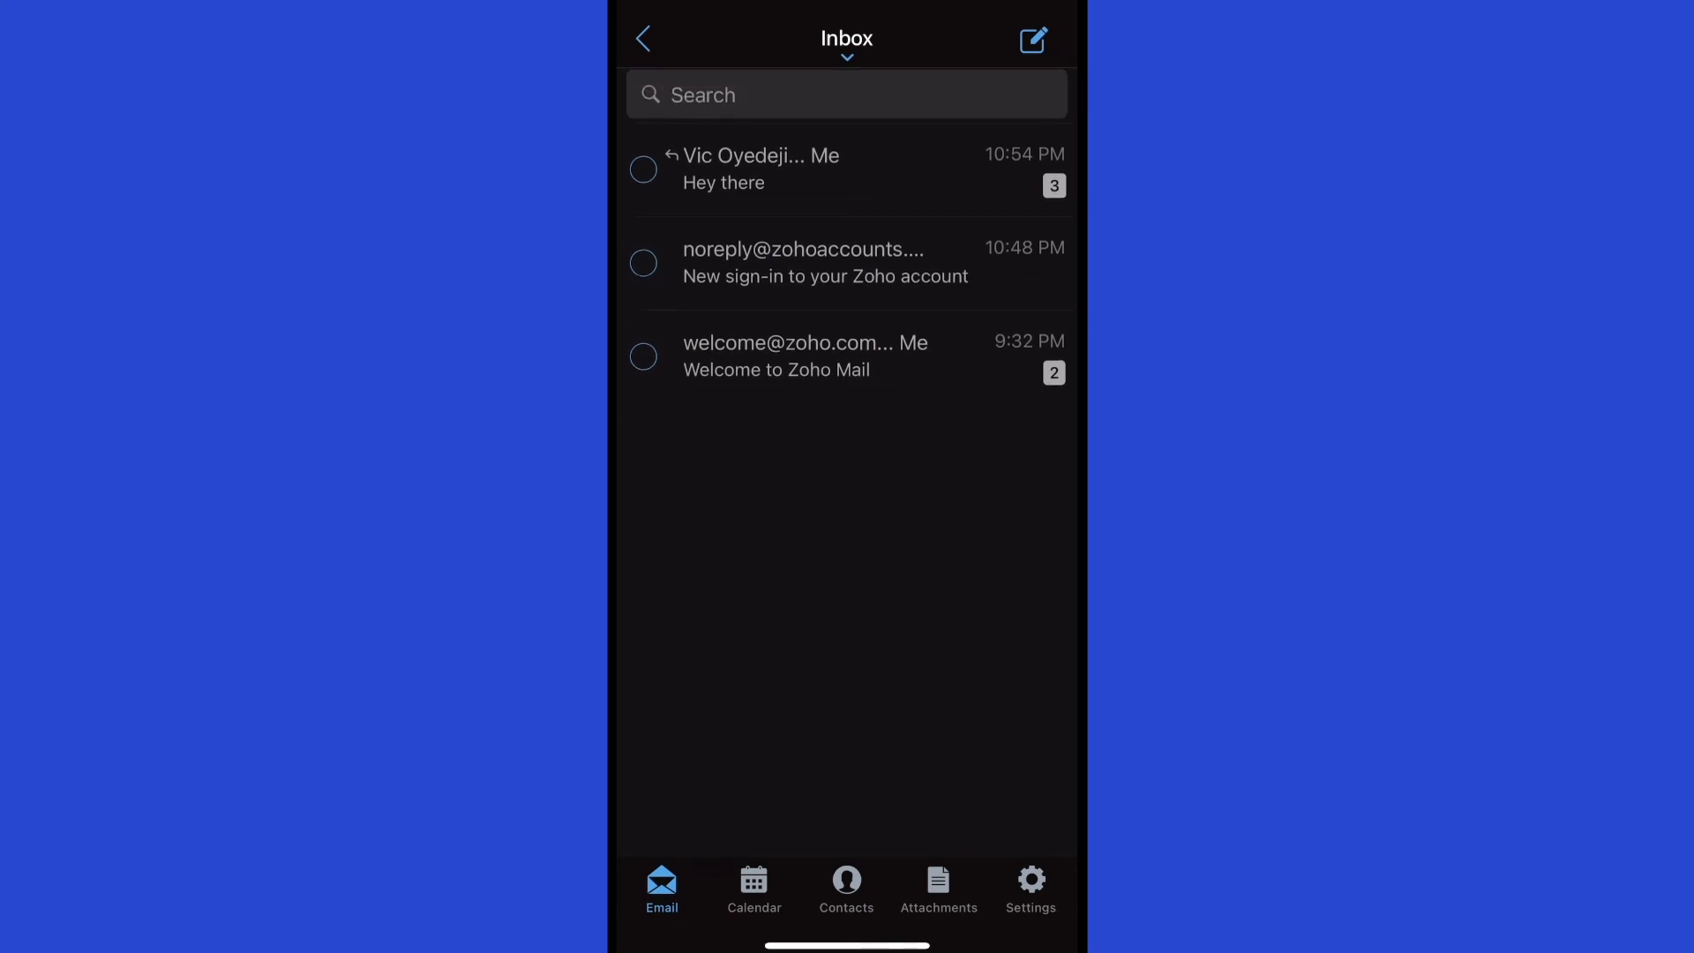
pyautogui.click(786, 169)
pyautogui.click(641, 39)
pyautogui.click(785, 169)
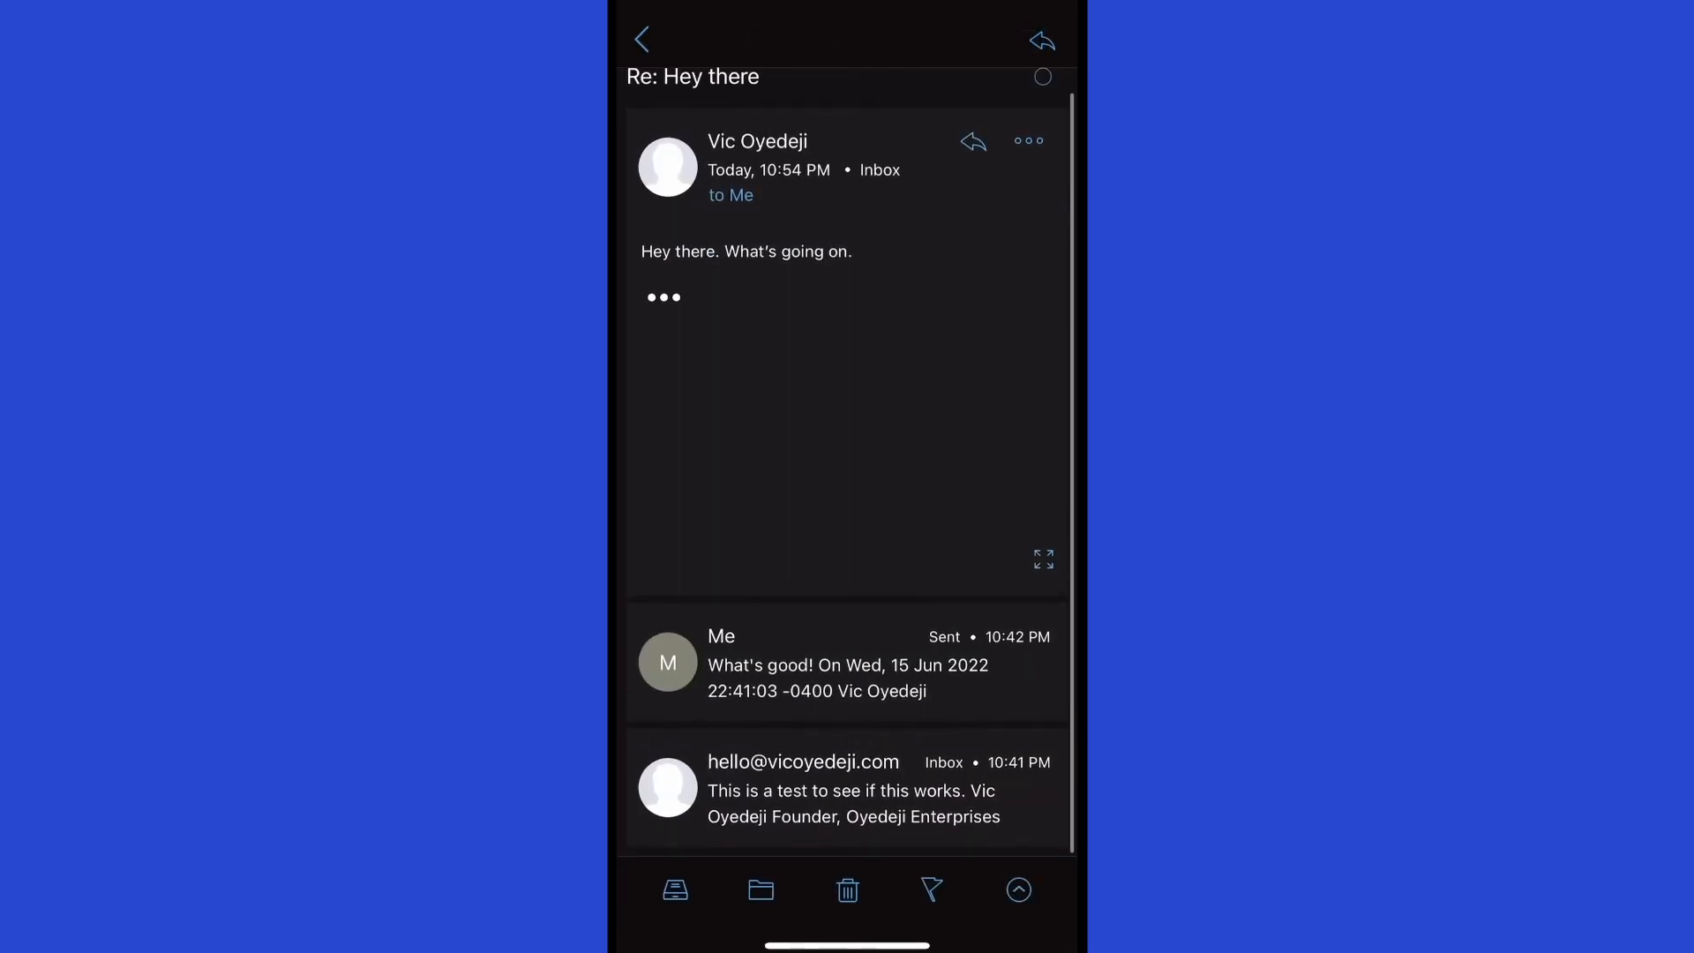
pyautogui.click(794, 155)
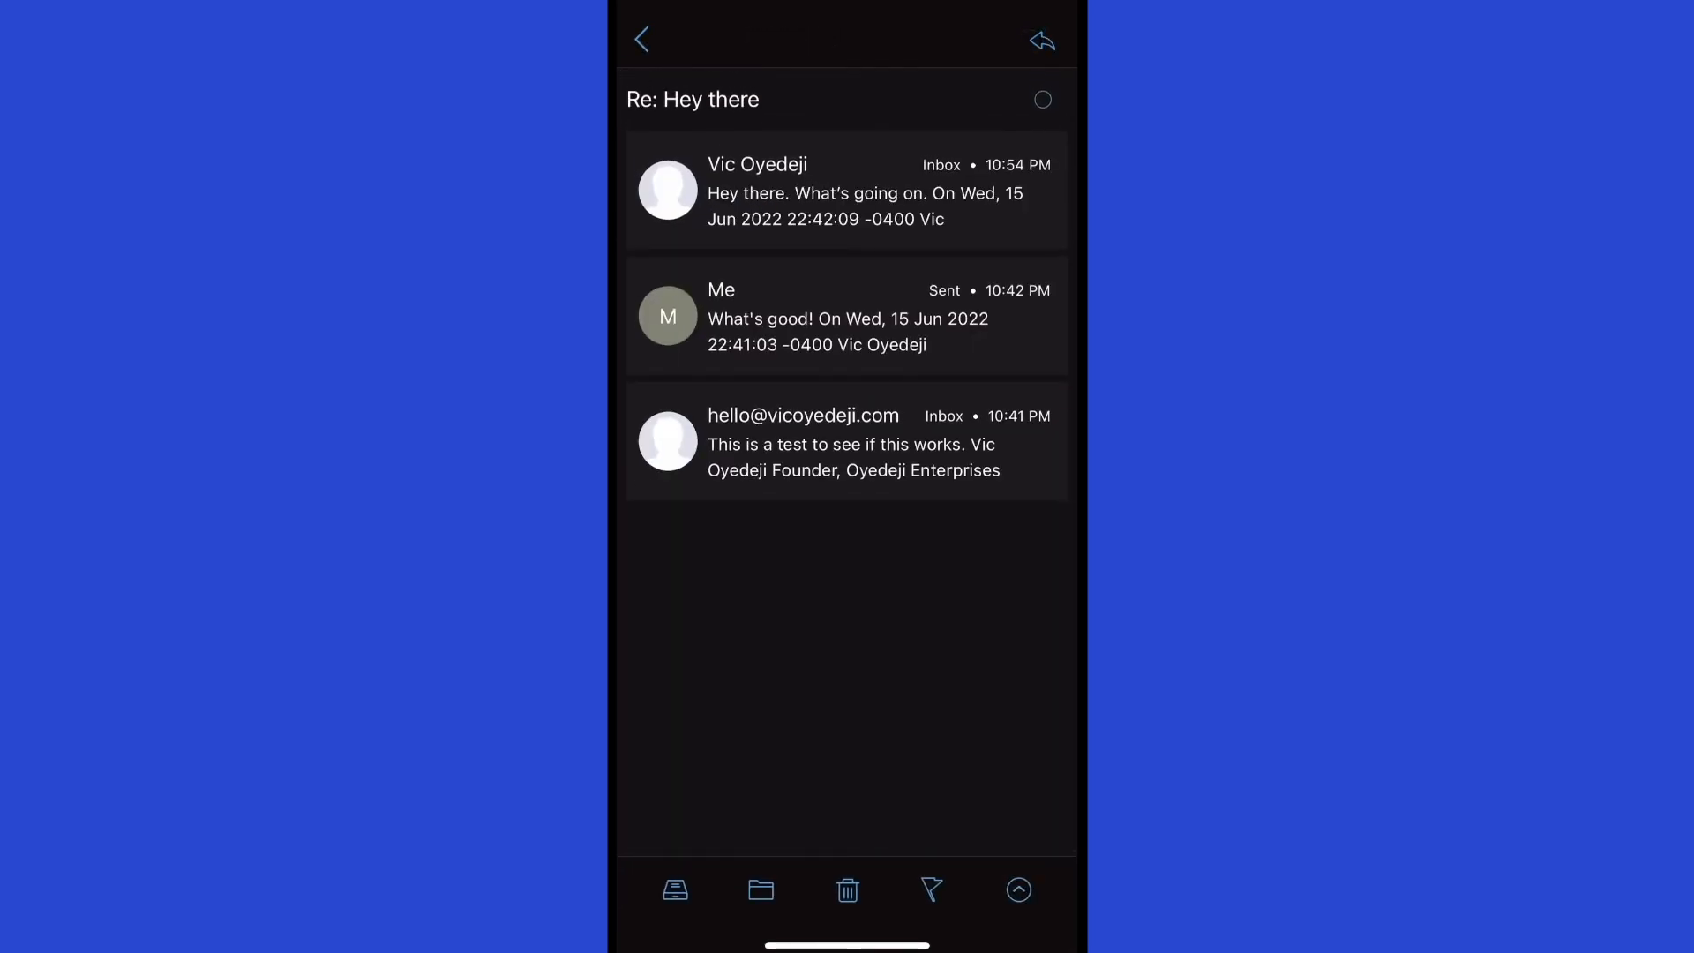
pyautogui.click(847, 190)
pyautogui.scroll(-1, 847, 462)
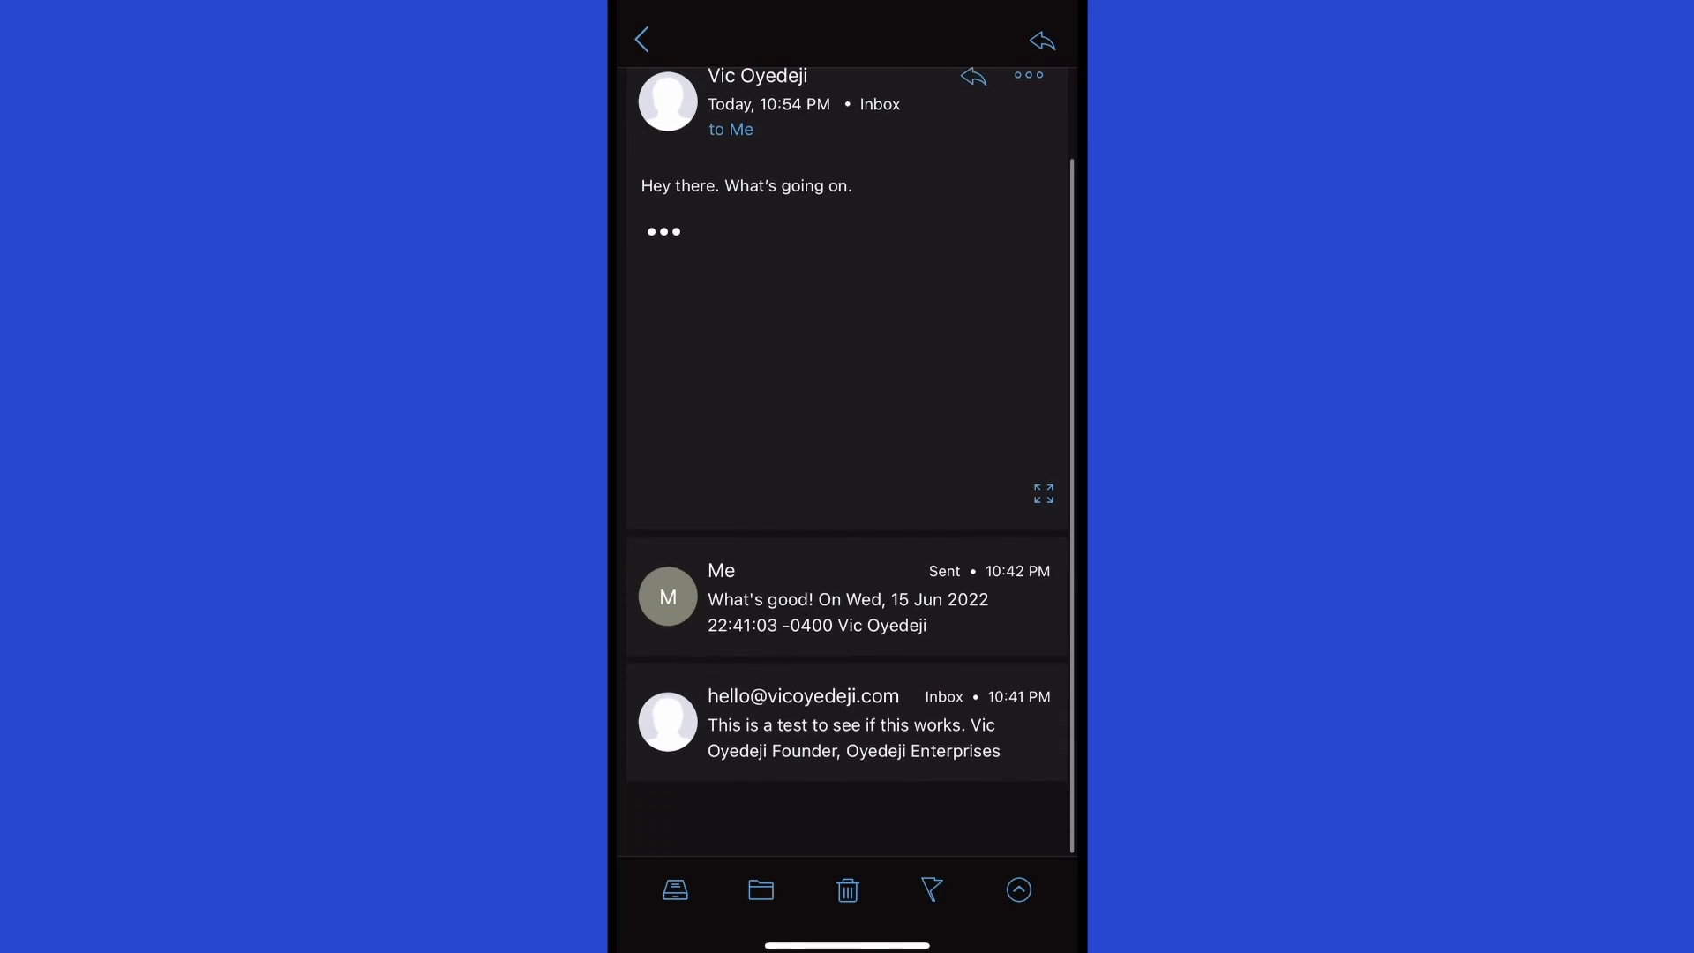
pyautogui.scroll(1, 847, 462)
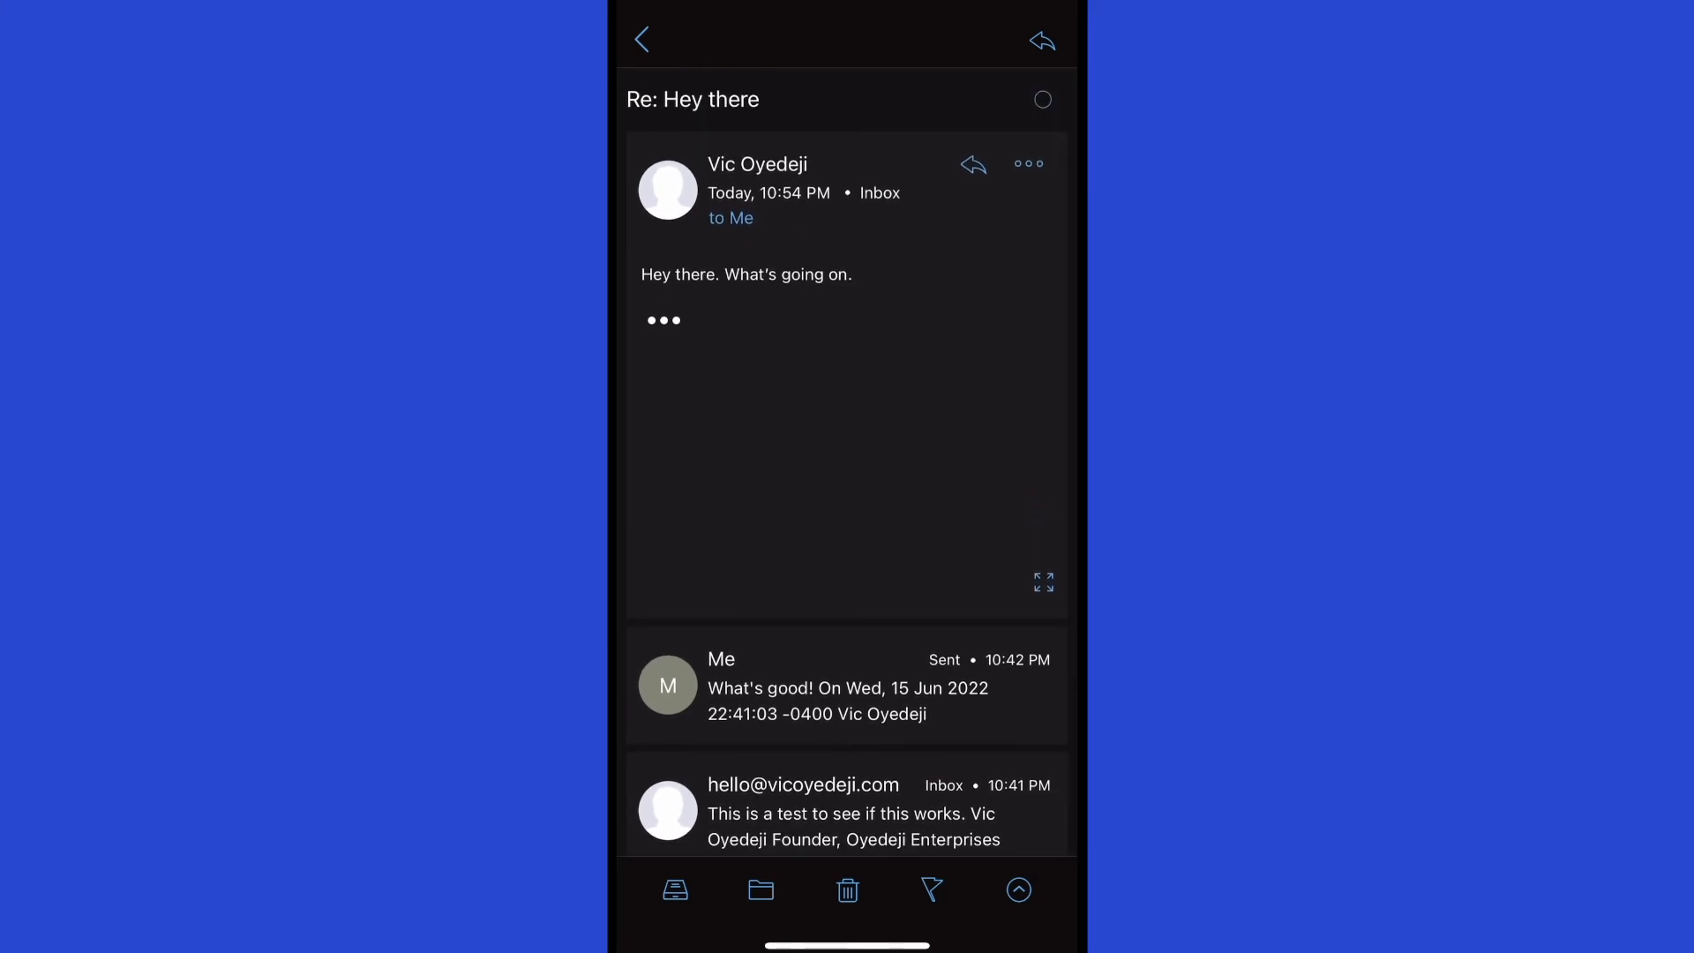
# Reply 'Reply to this.' above the WTR New Store signature, trim blank lines, and send.
pyautogui.click(973, 165)
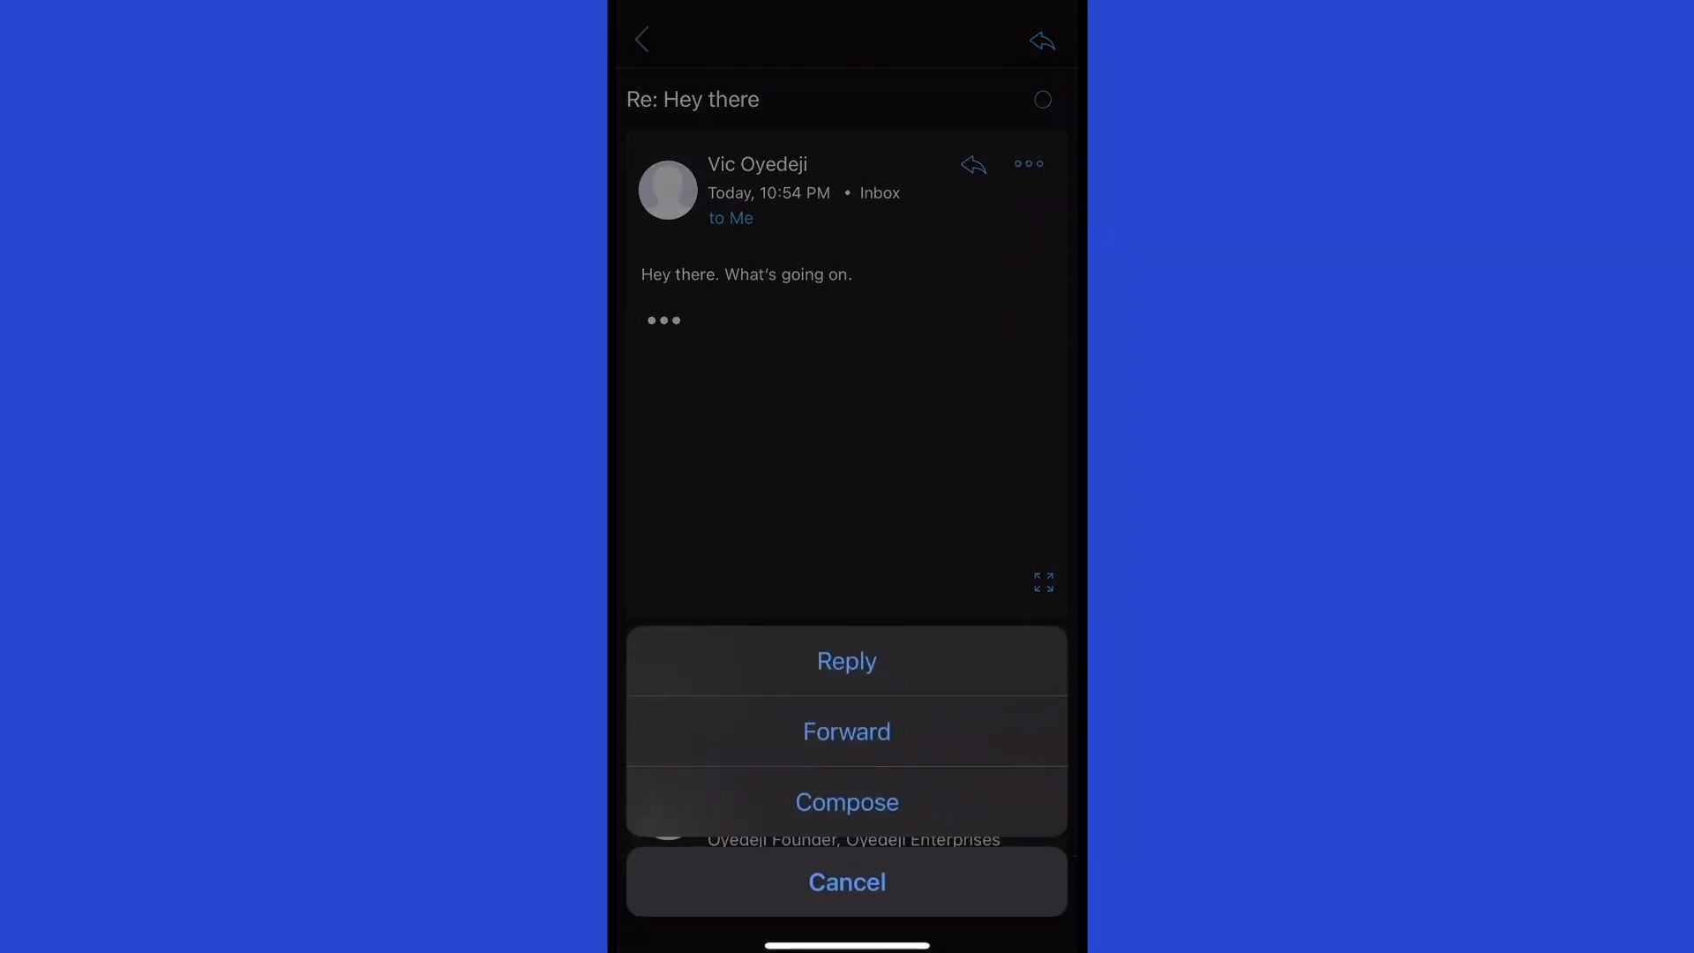
pyautogui.click(847, 661)
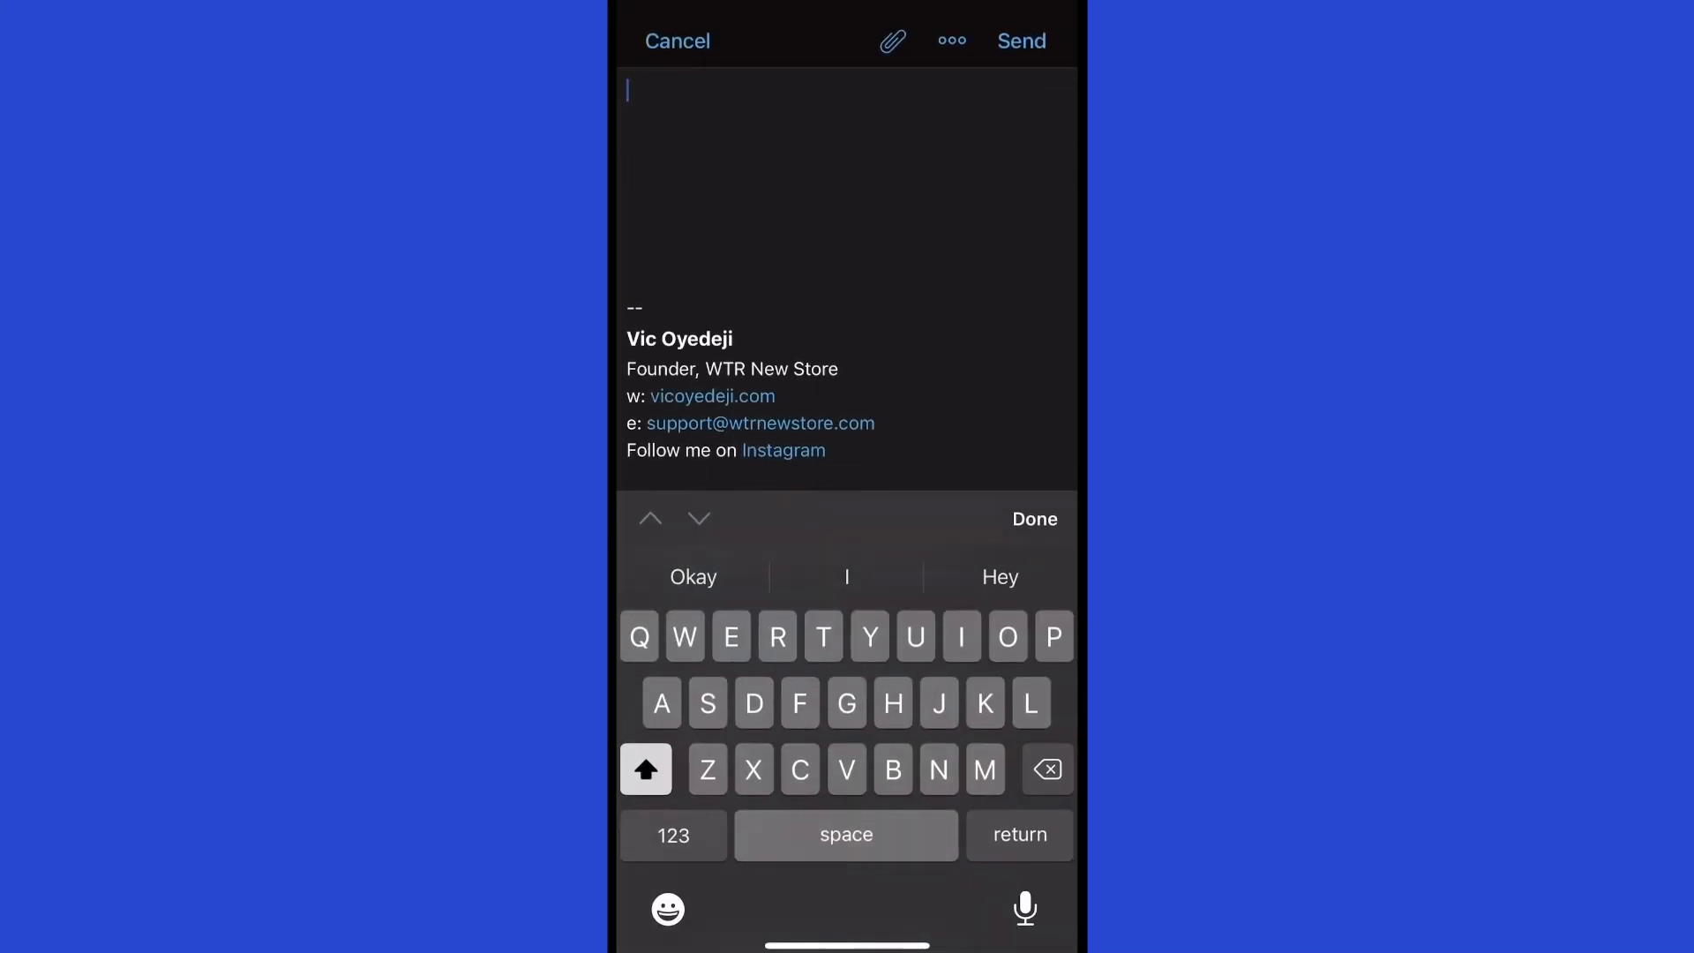
pyautogui.write('Reply to this.')
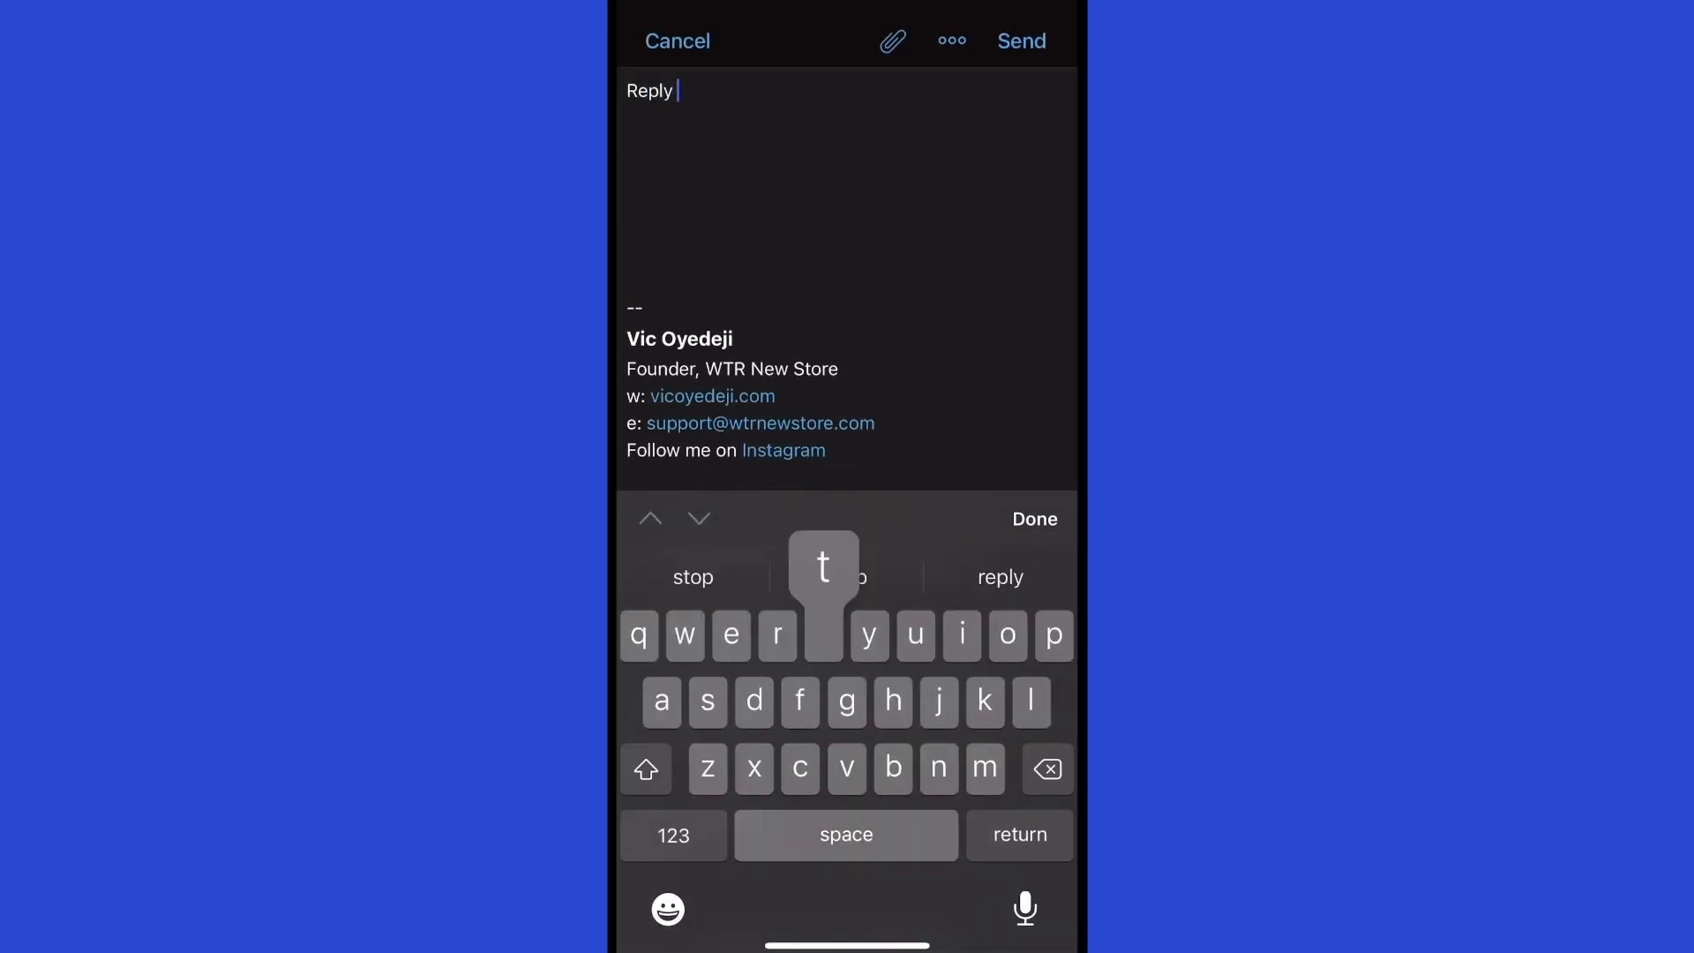
pyautogui.click(627, 253)
pyautogui.press('BackSpace')
pyautogui.press('BackSpace')
pyautogui.press('BackSpace')
pyautogui.press('BackSpace')
pyautogui.press('BackSpace')
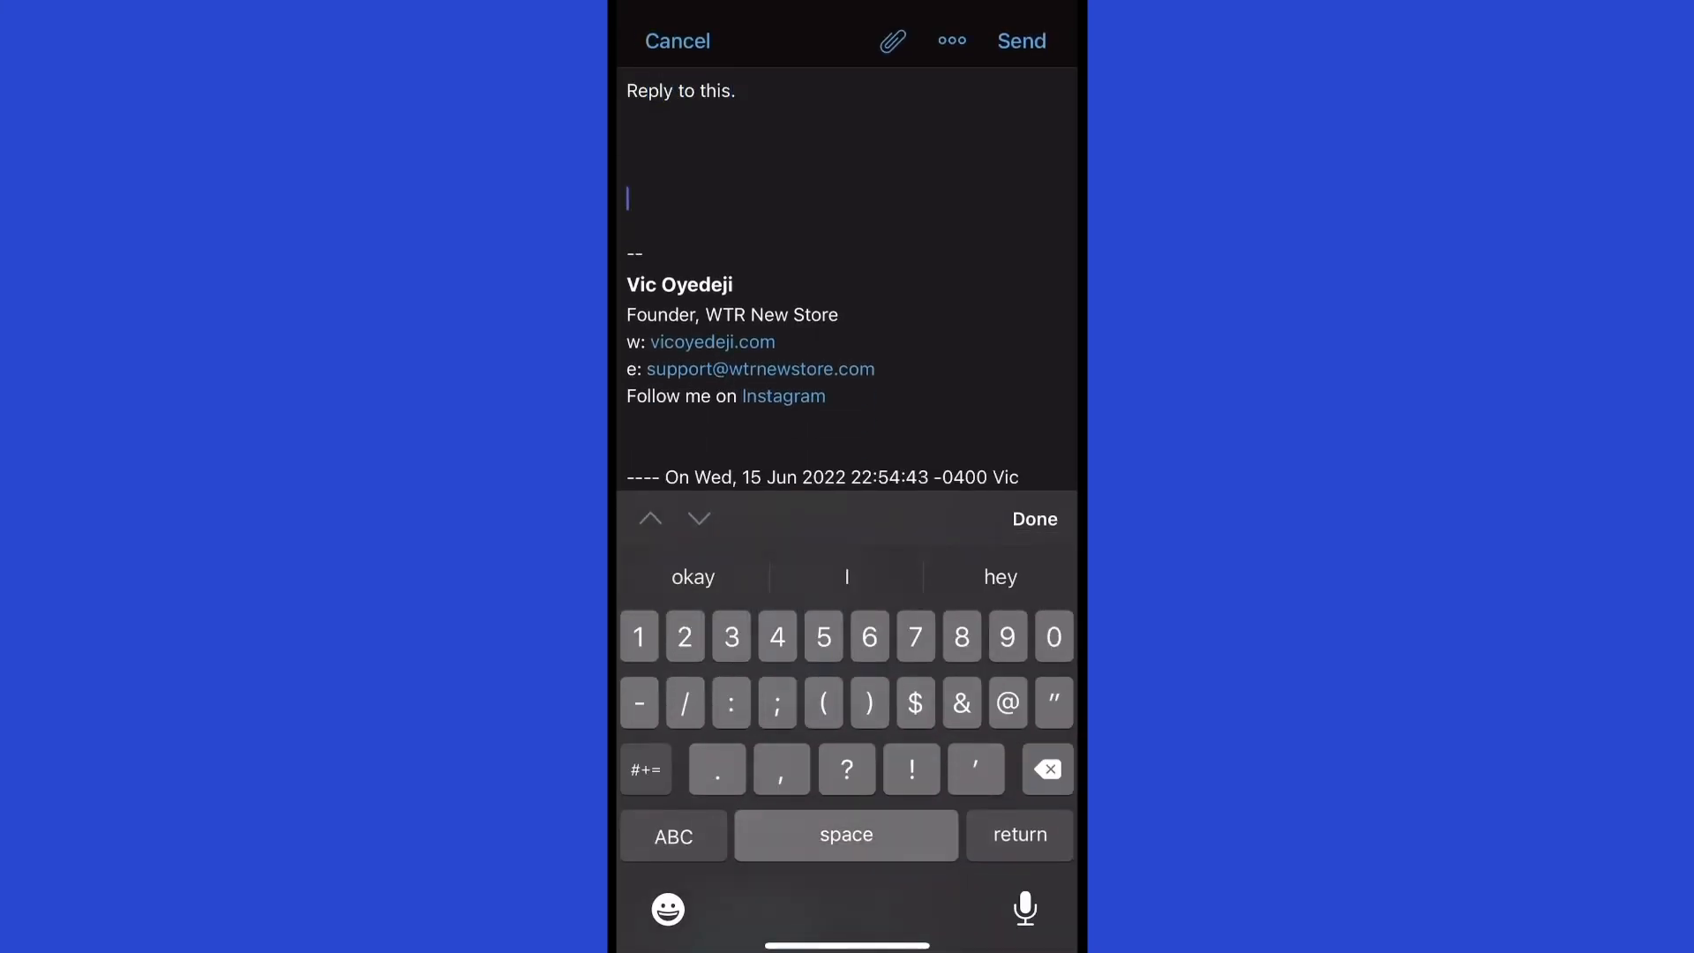
pyautogui.scroll(1, 847, 278)
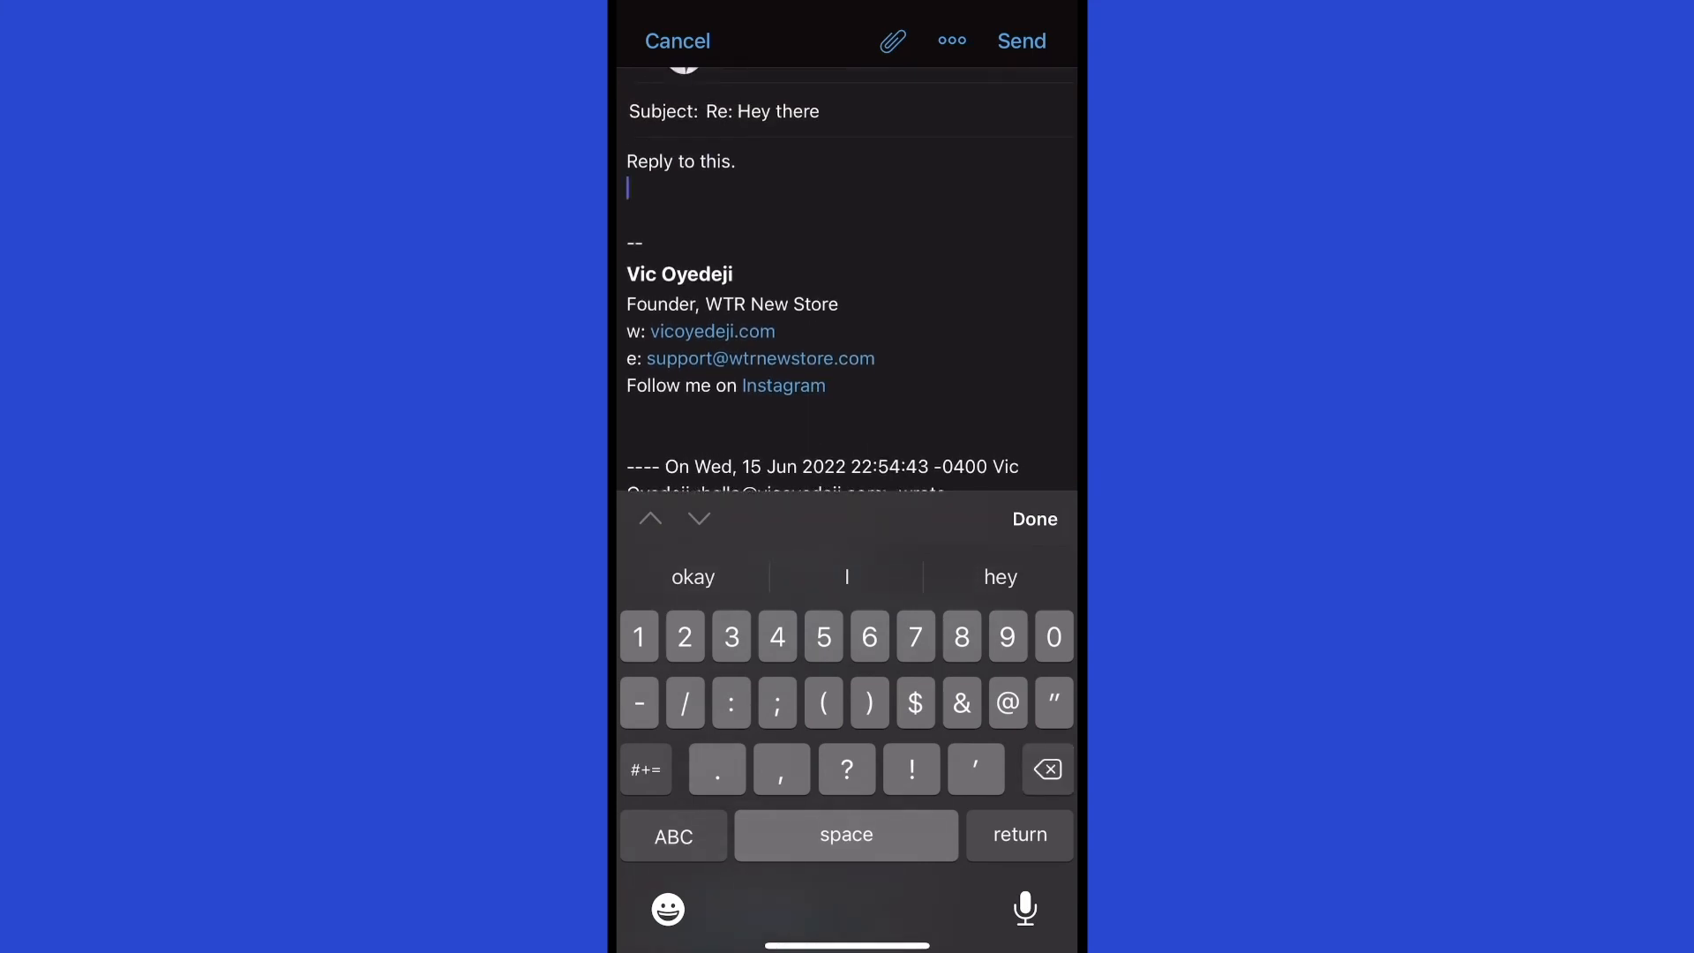
pyautogui.click(1021, 40)
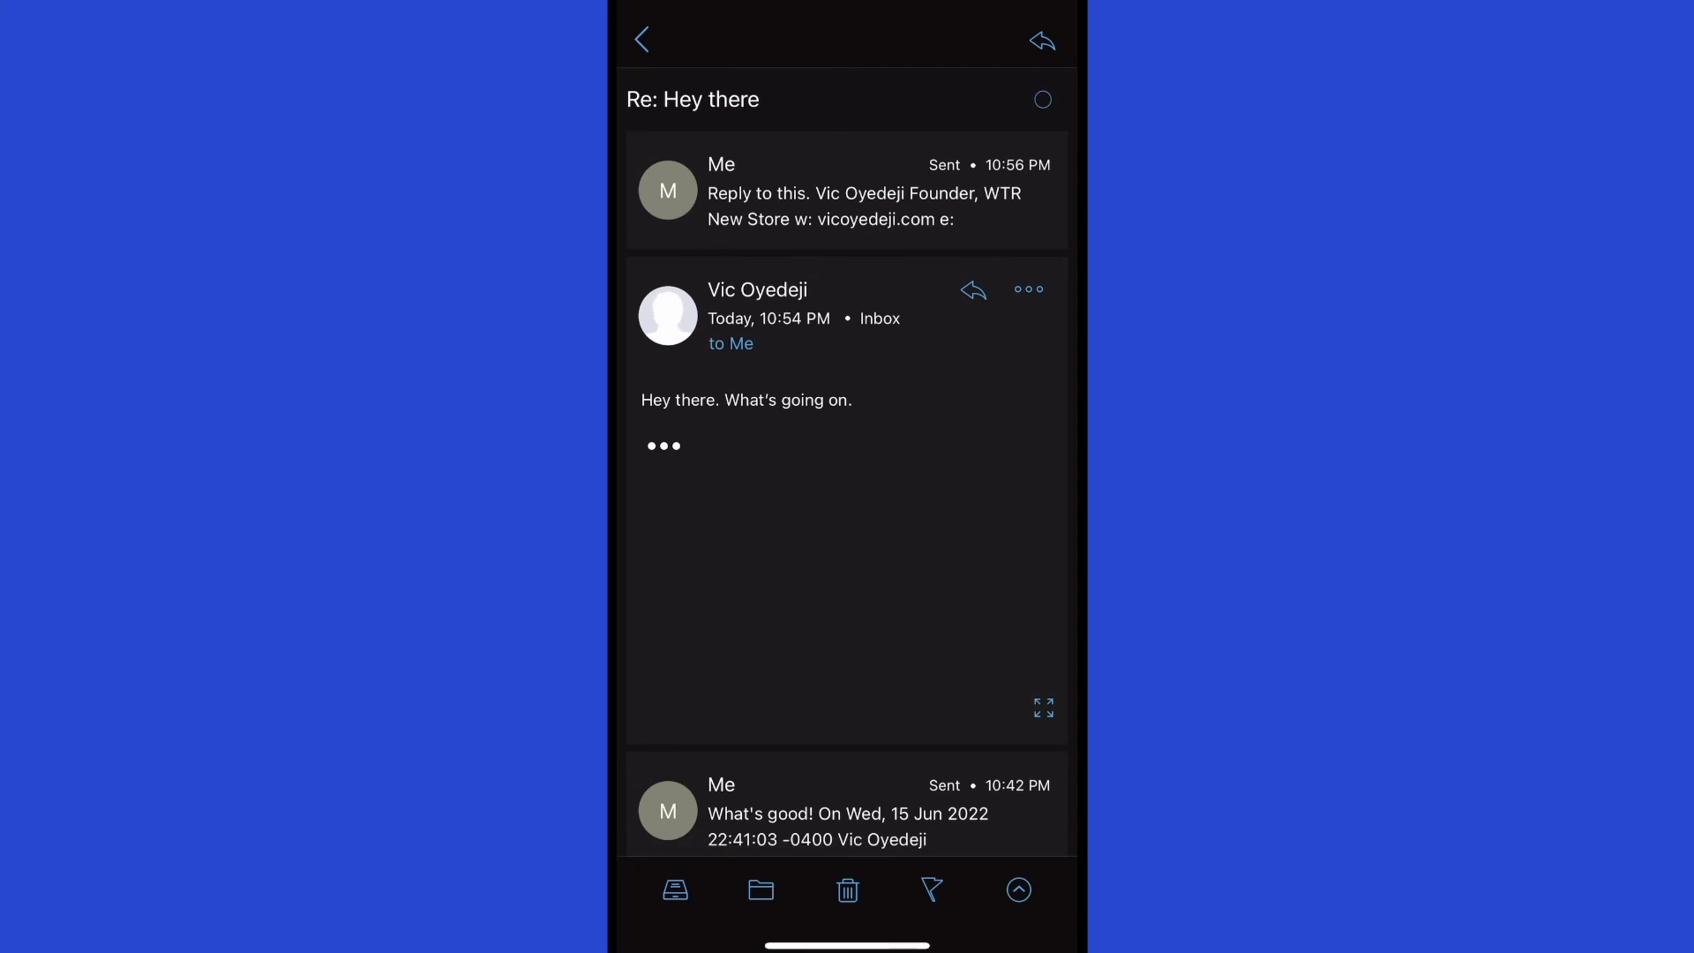
pyautogui.click(642, 38)
# Switch to the hello account and confirm 'Reply to this.' arrived in the Hey there thread.
pyautogui.click(642, 38)
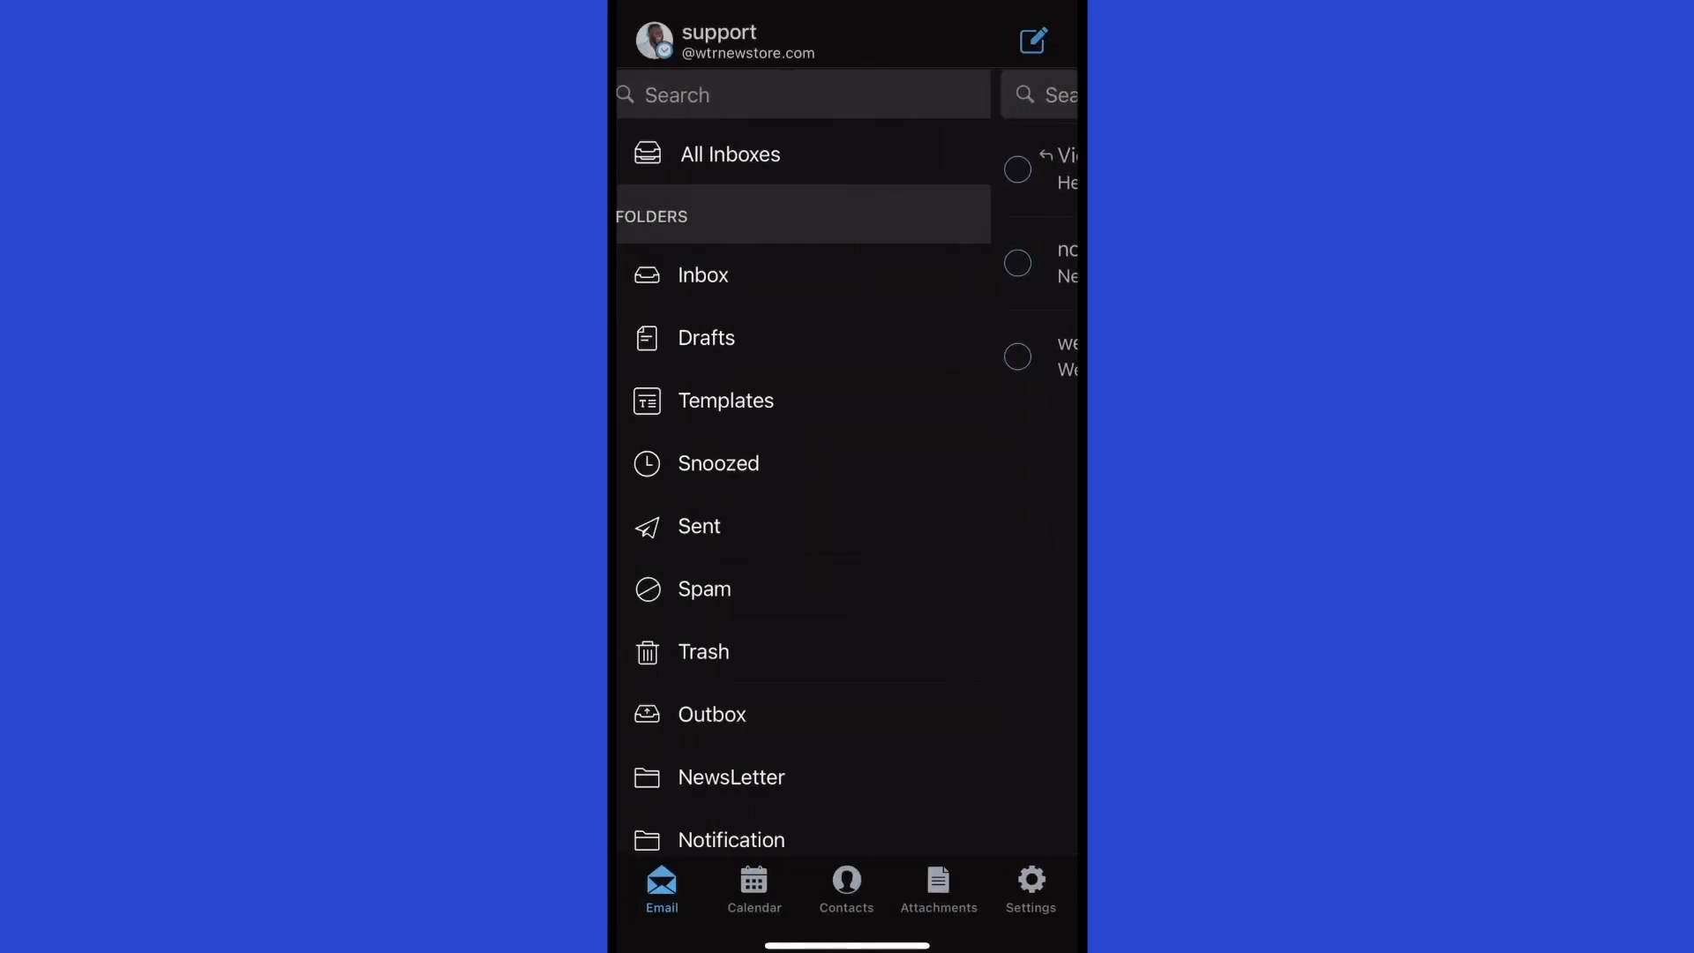
pyautogui.click(654, 40)
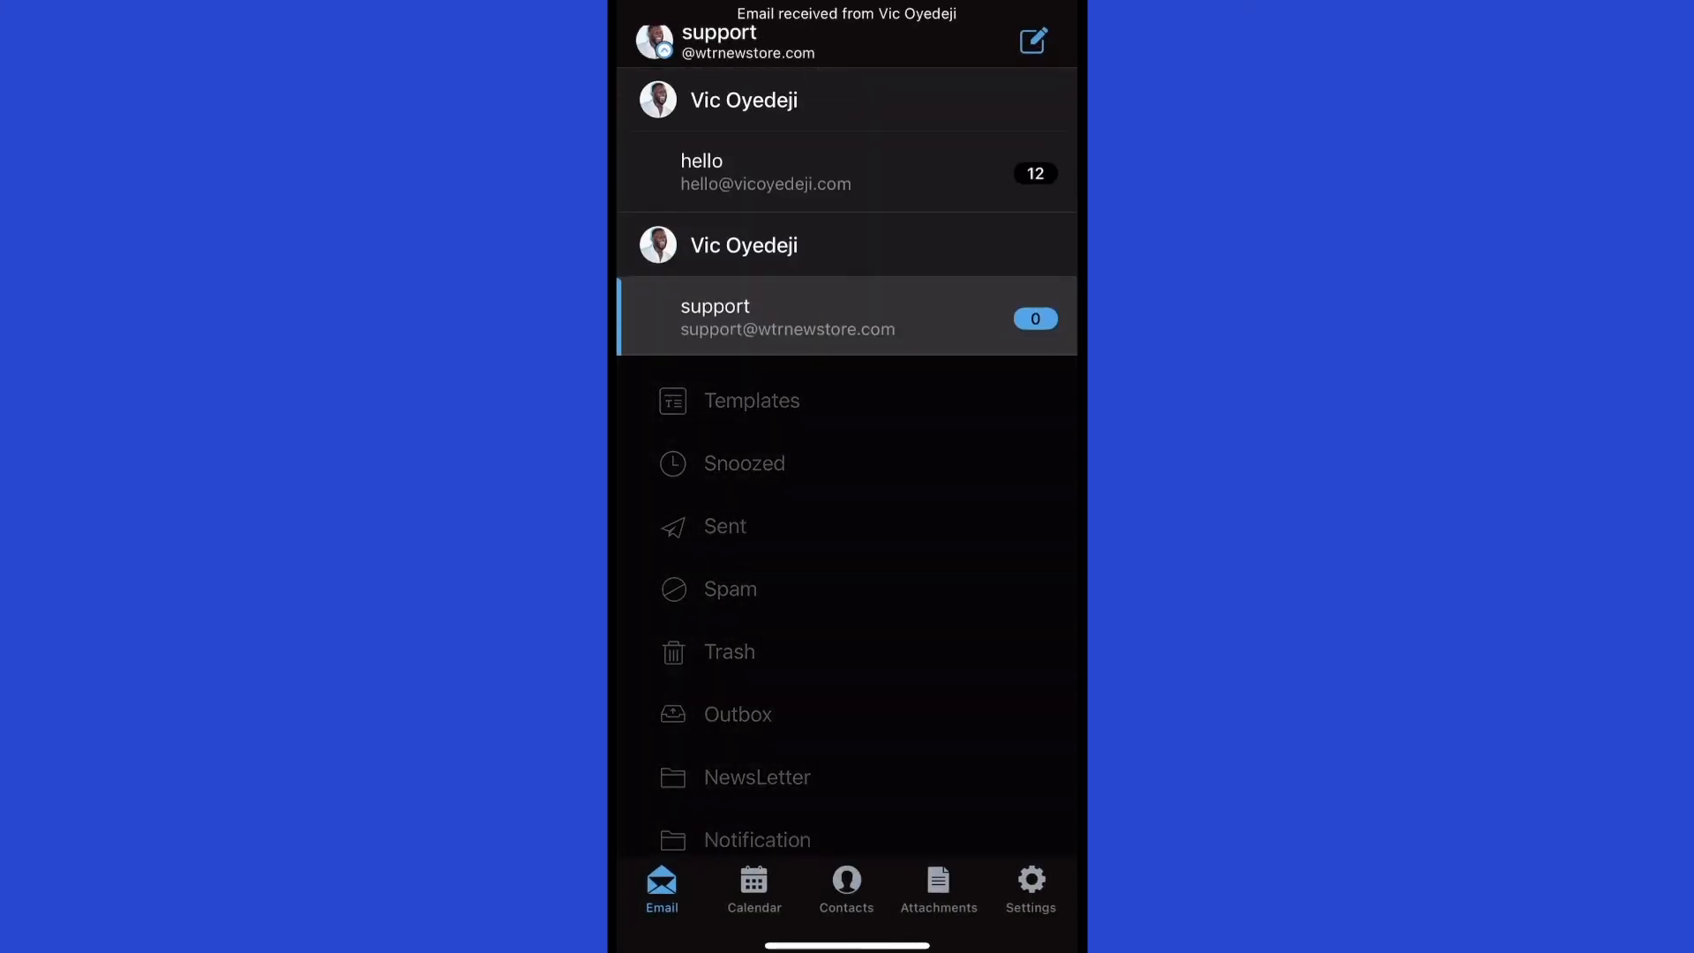
pyautogui.click(771, 172)
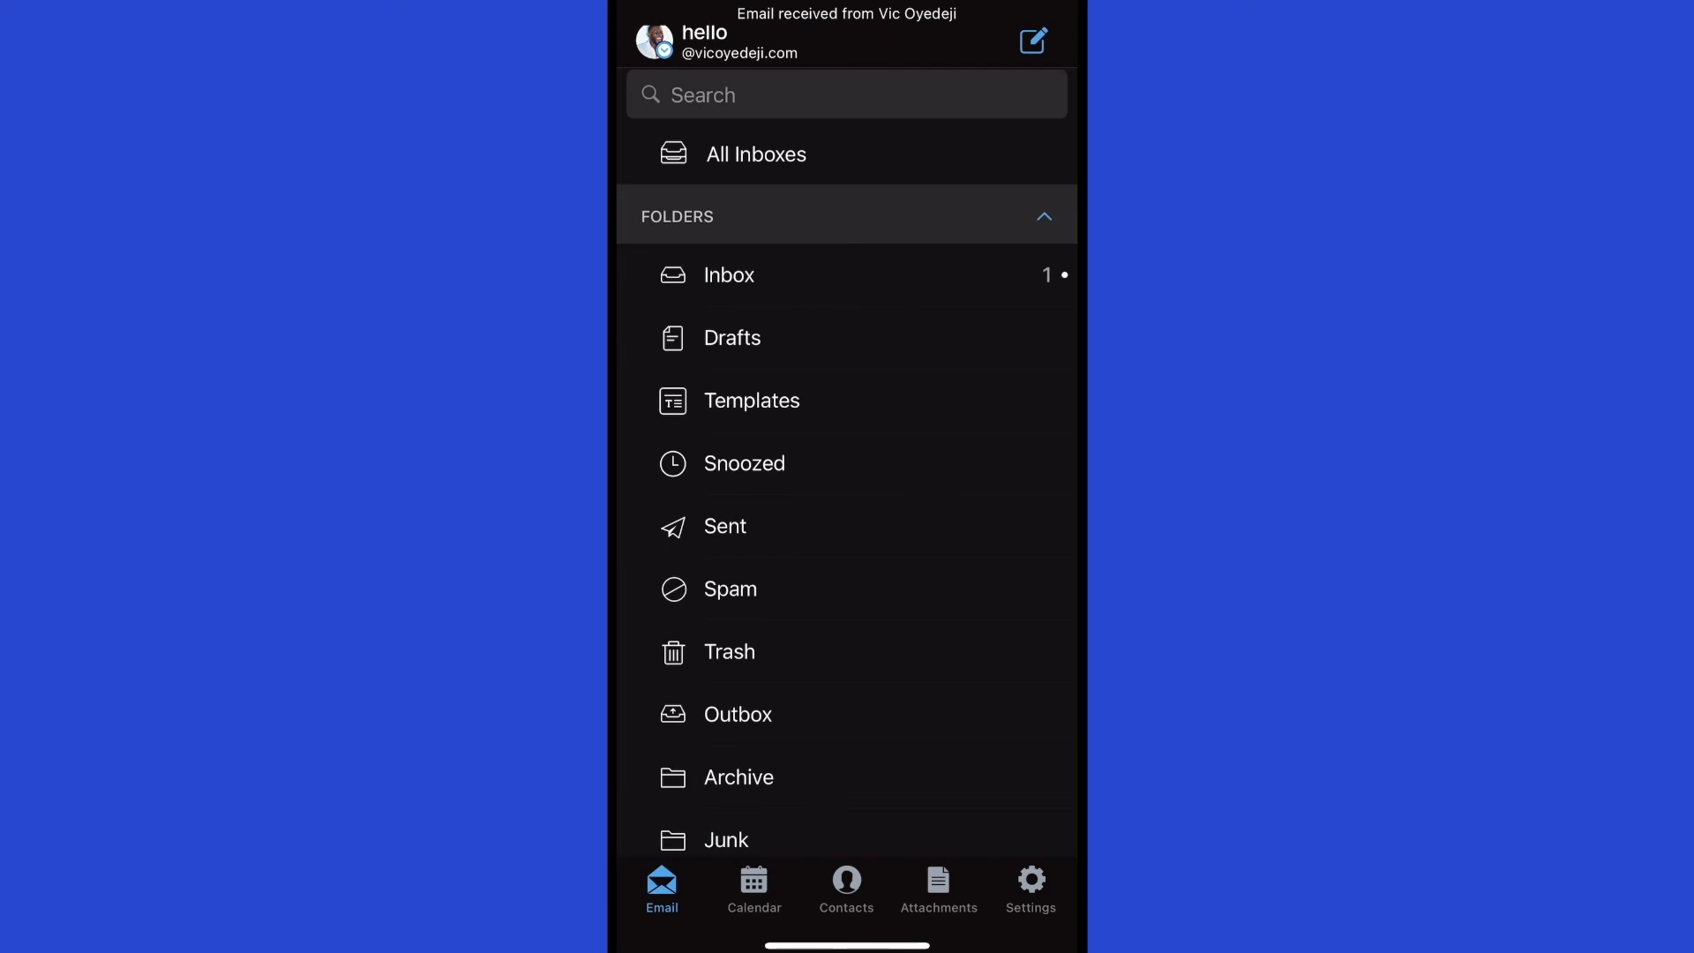
pyautogui.click(730, 275)
pyautogui.click(794, 169)
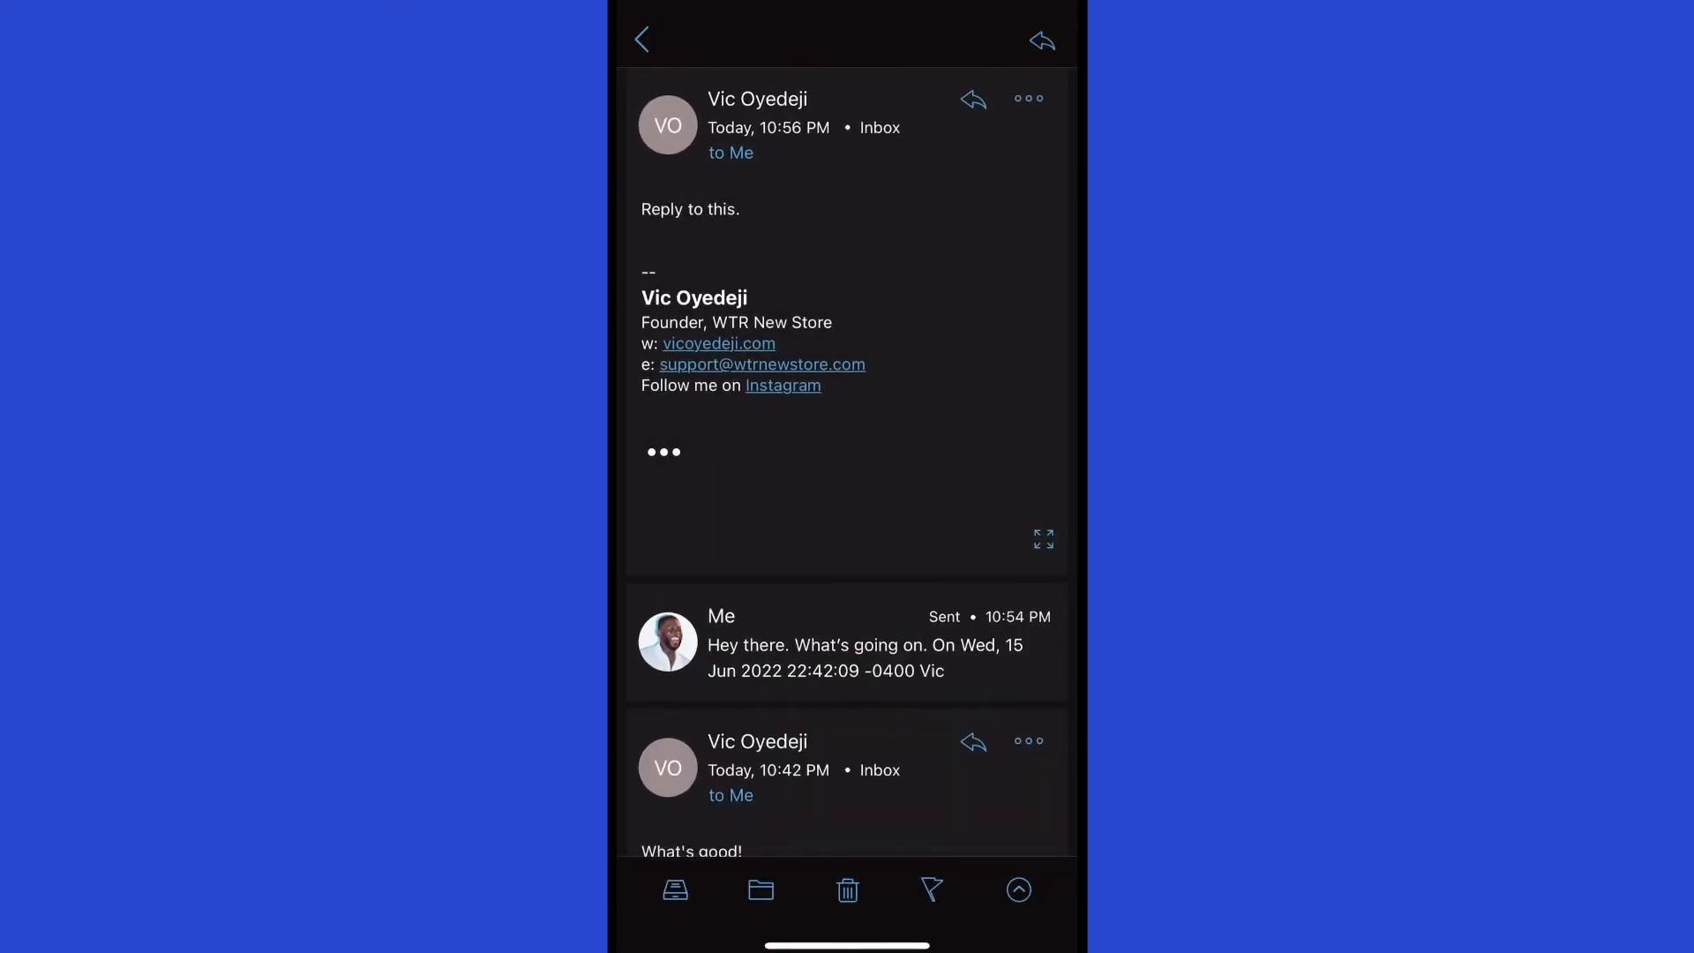
pyautogui.click(641, 39)
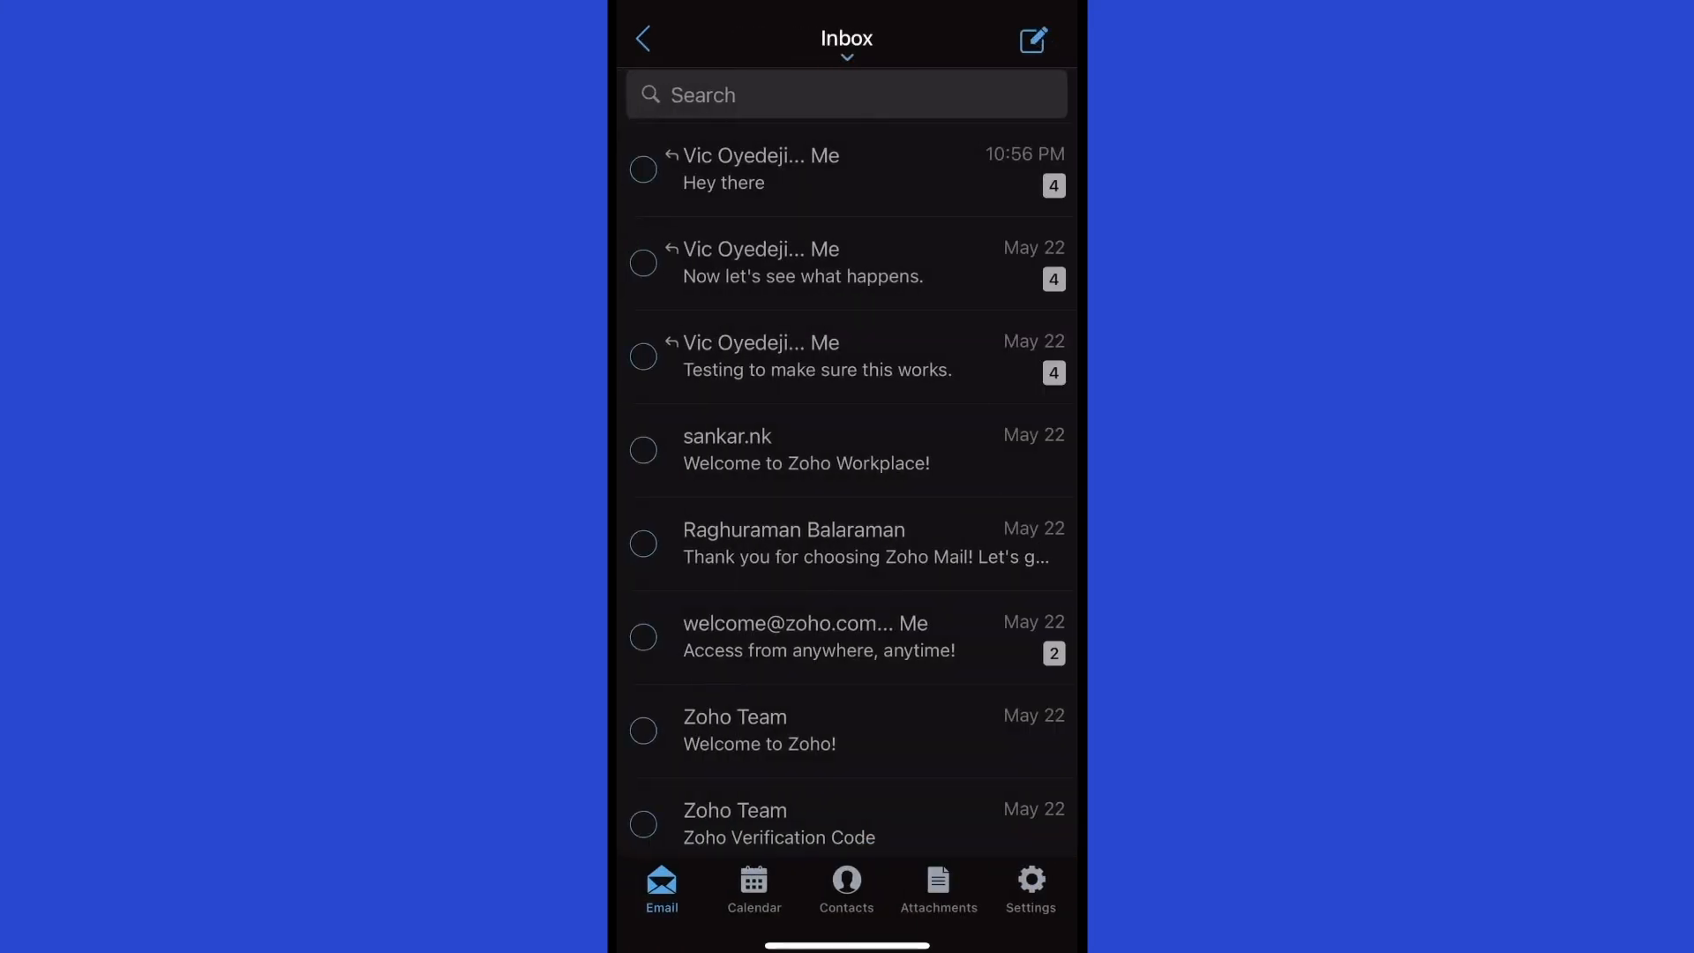
pyautogui.click(643, 35)
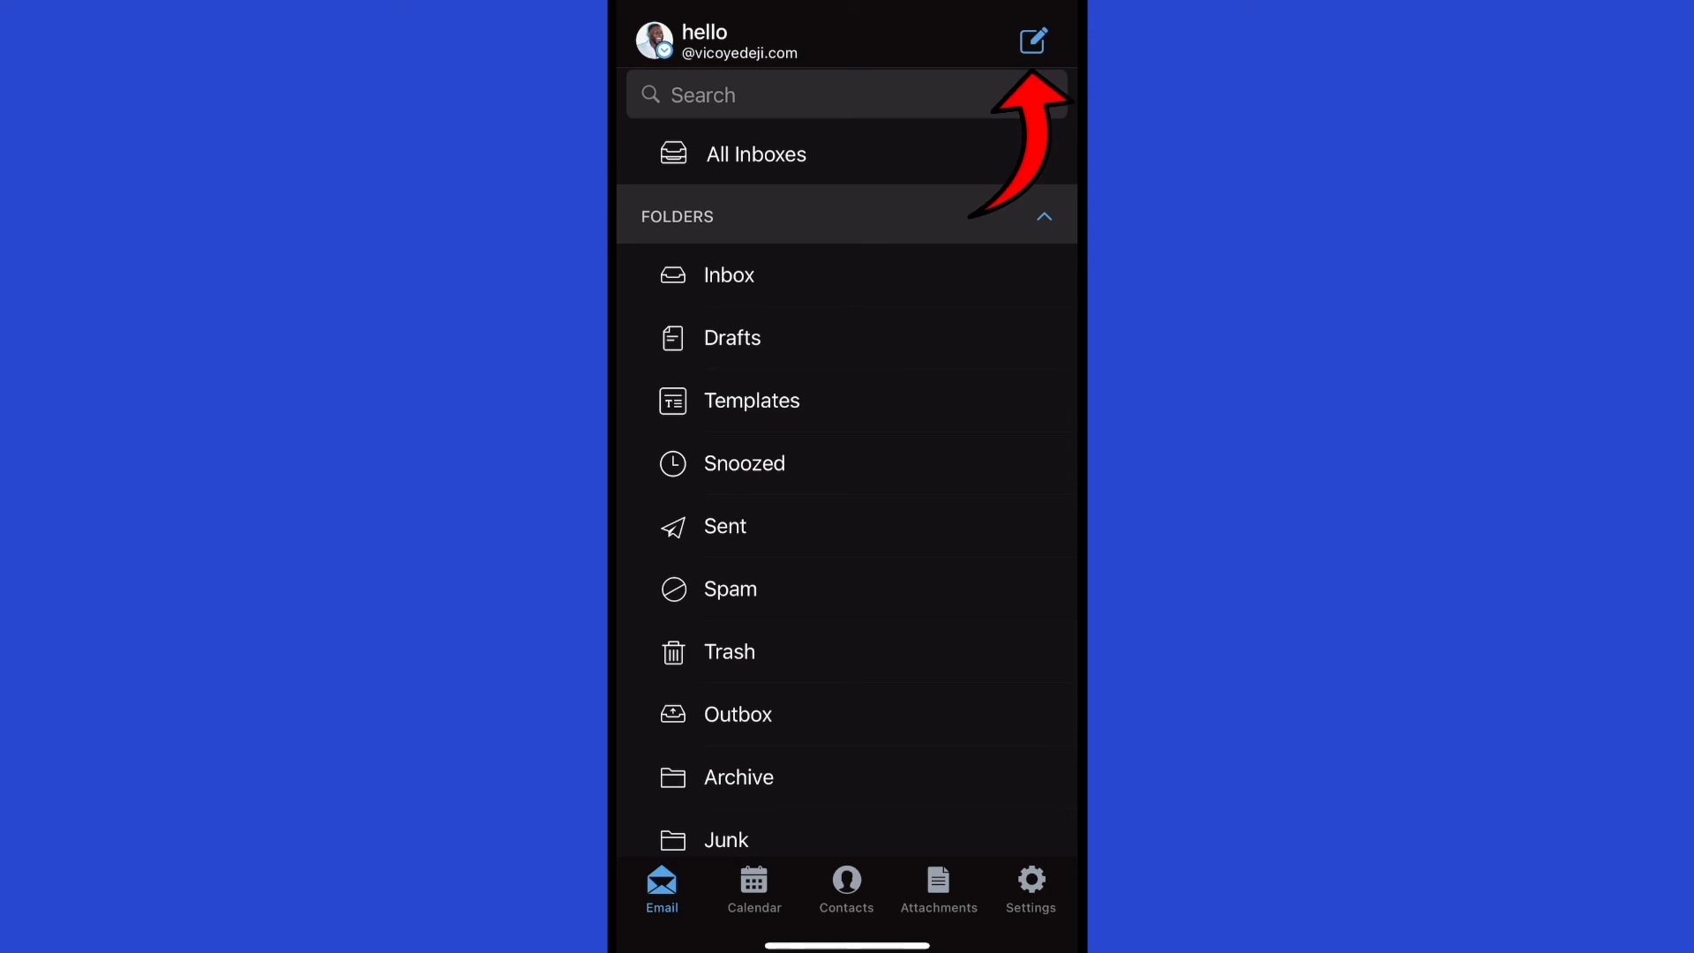
pyautogui.click(1033, 40)
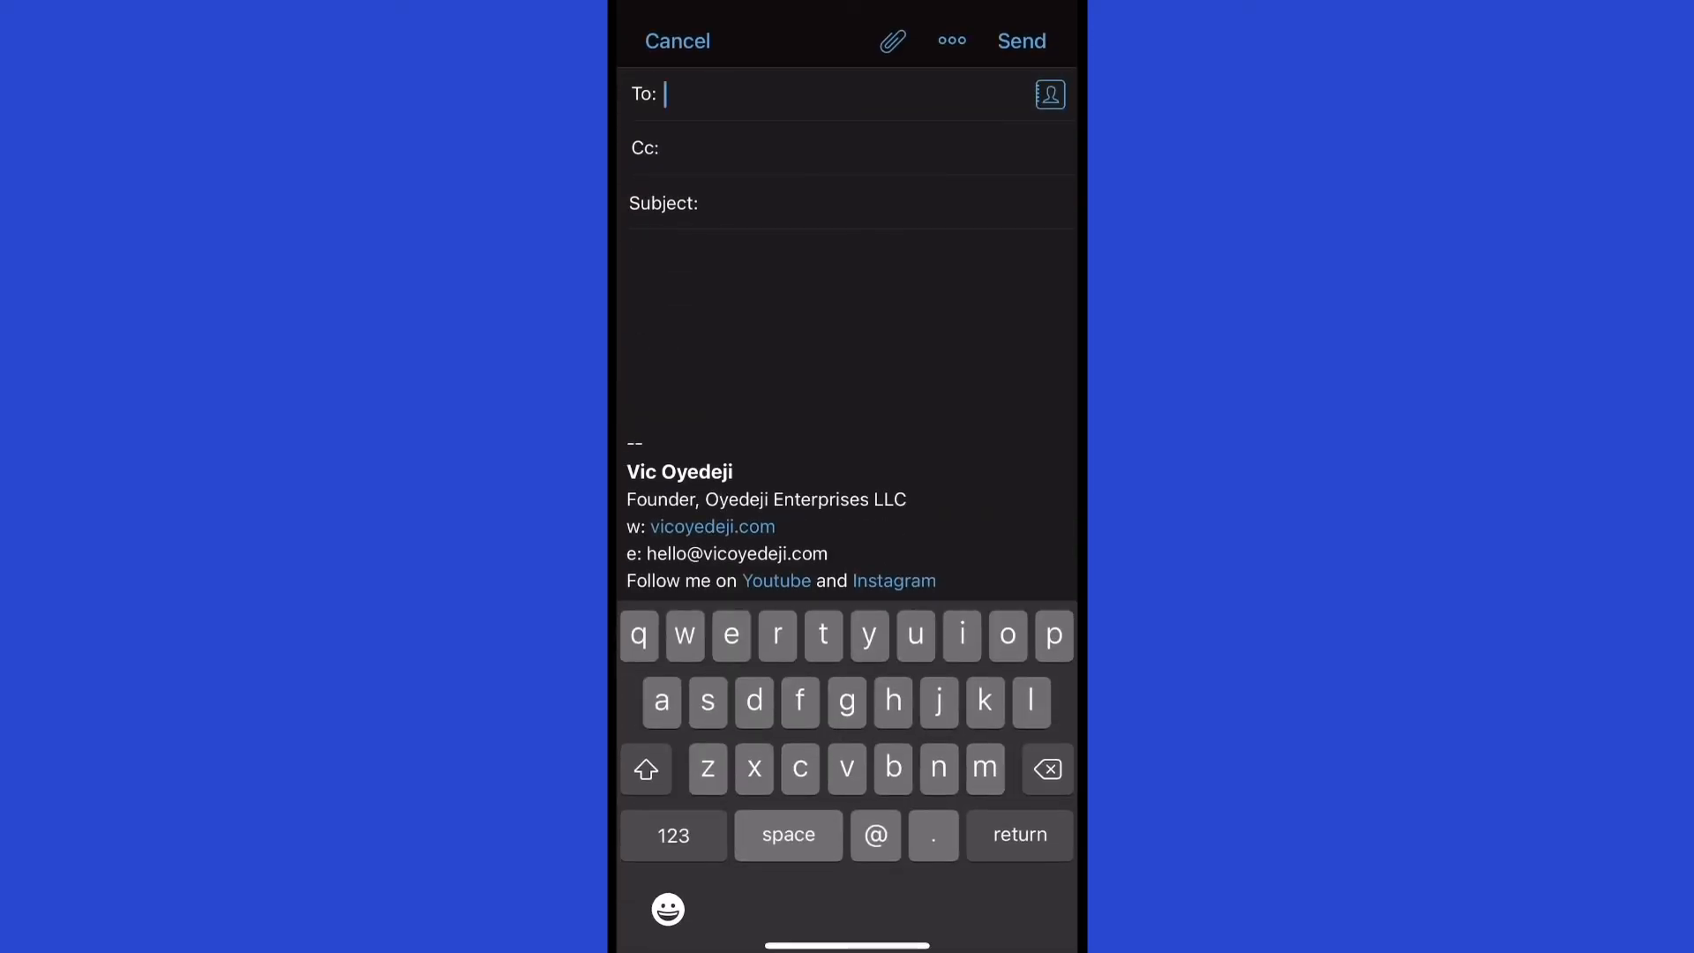
pyautogui.click(705, 264)
pyautogui.scroll(2, 847, 335)
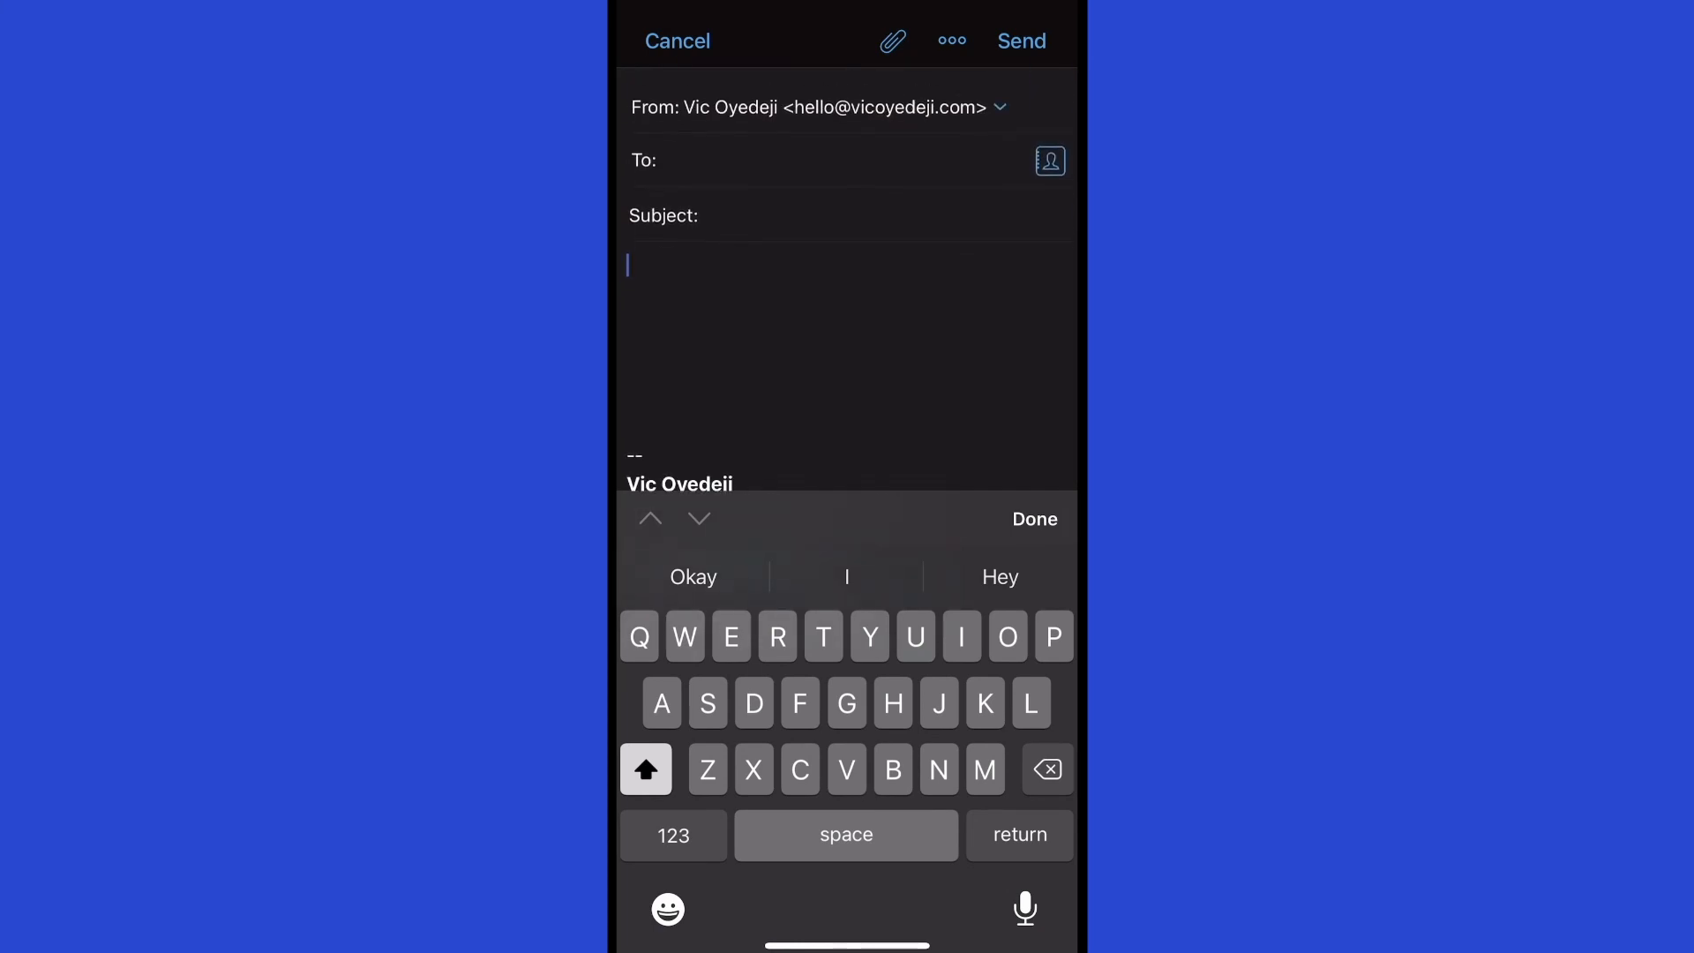
pyautogui.click(750, 148)
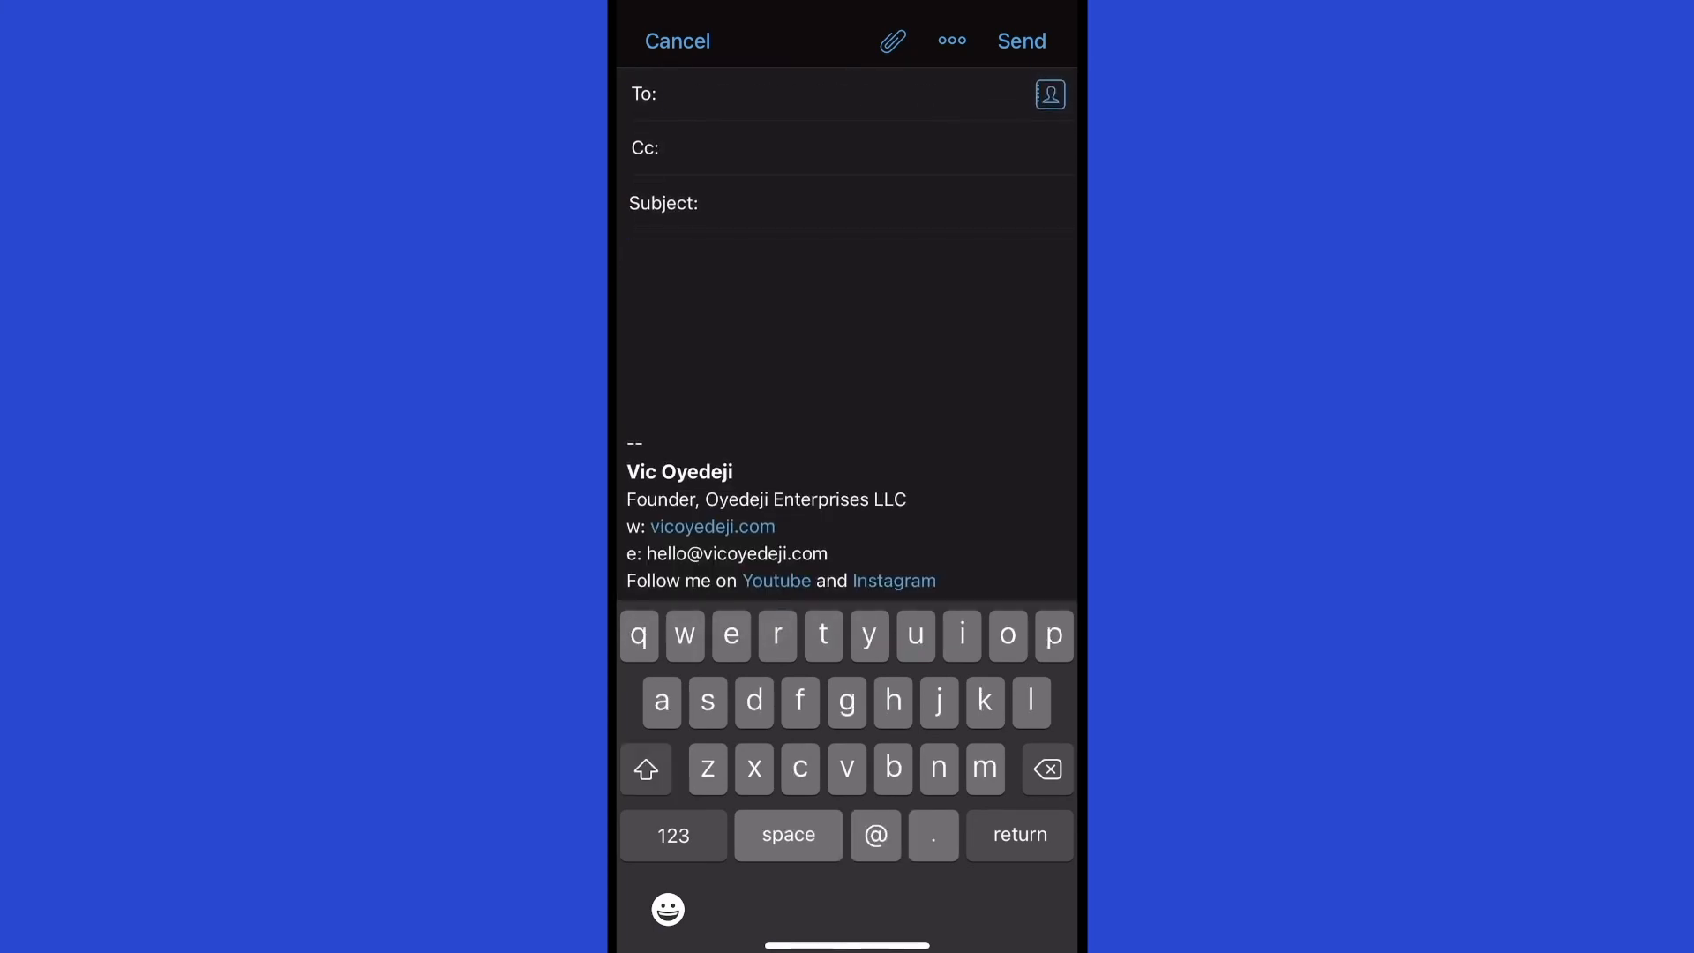
pyautogui.click(750, 148)
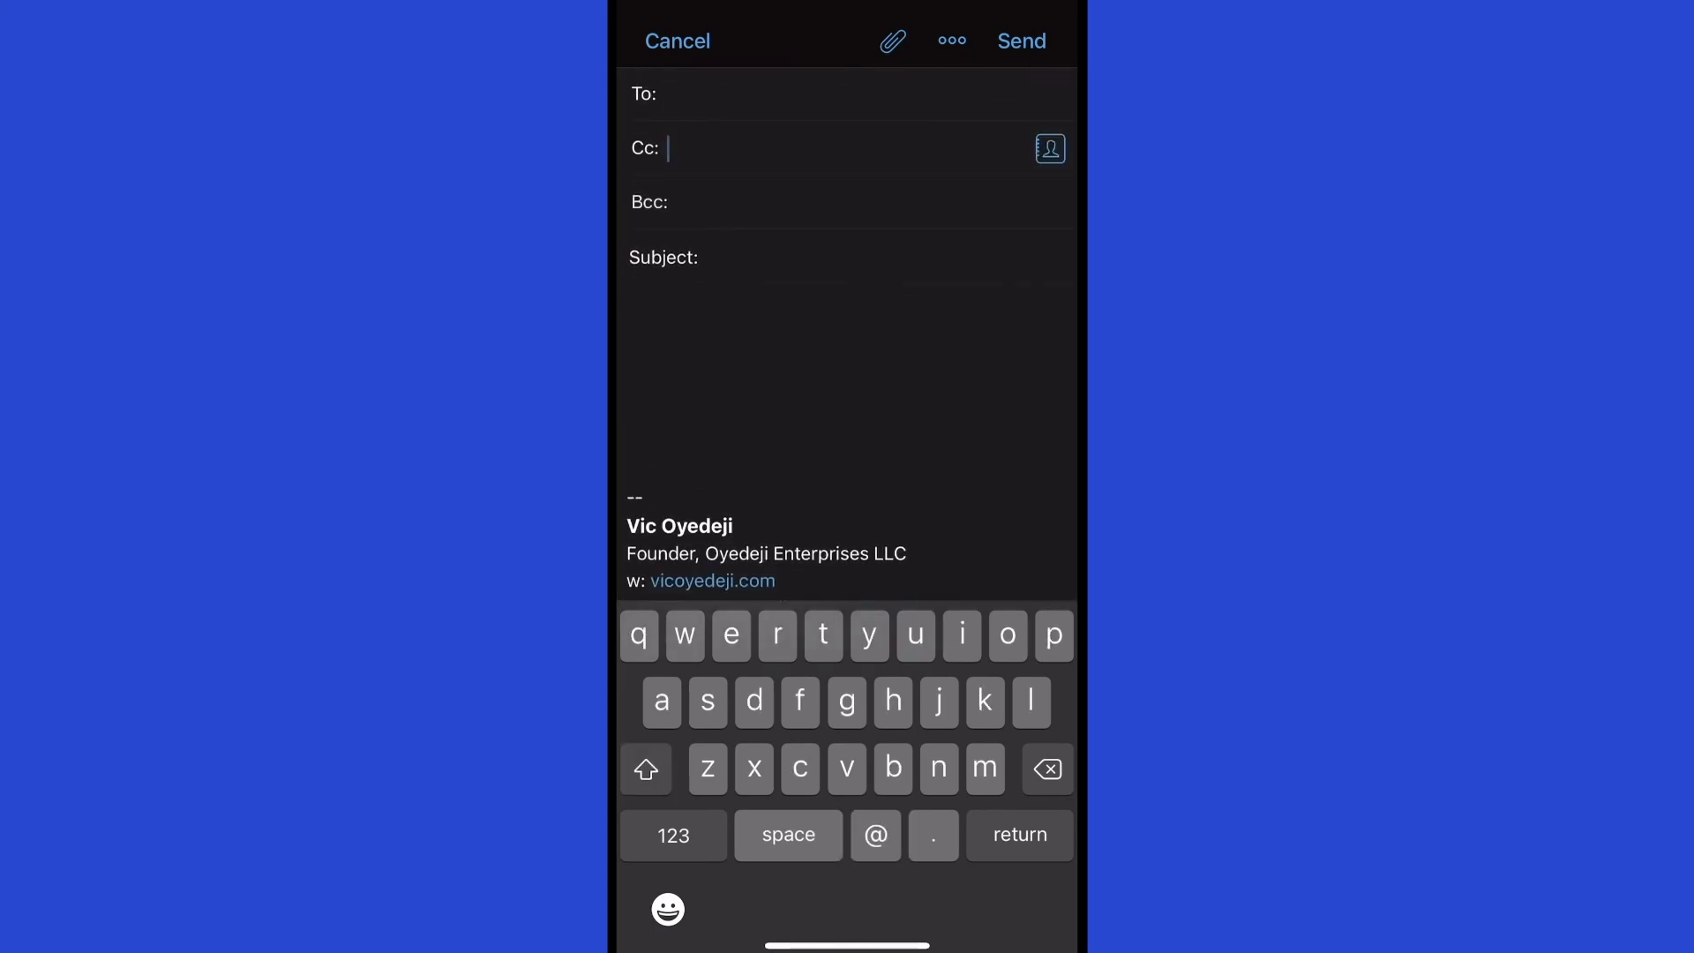
pyautogui.click(750, 258)
pyautogui.click(750, 148)
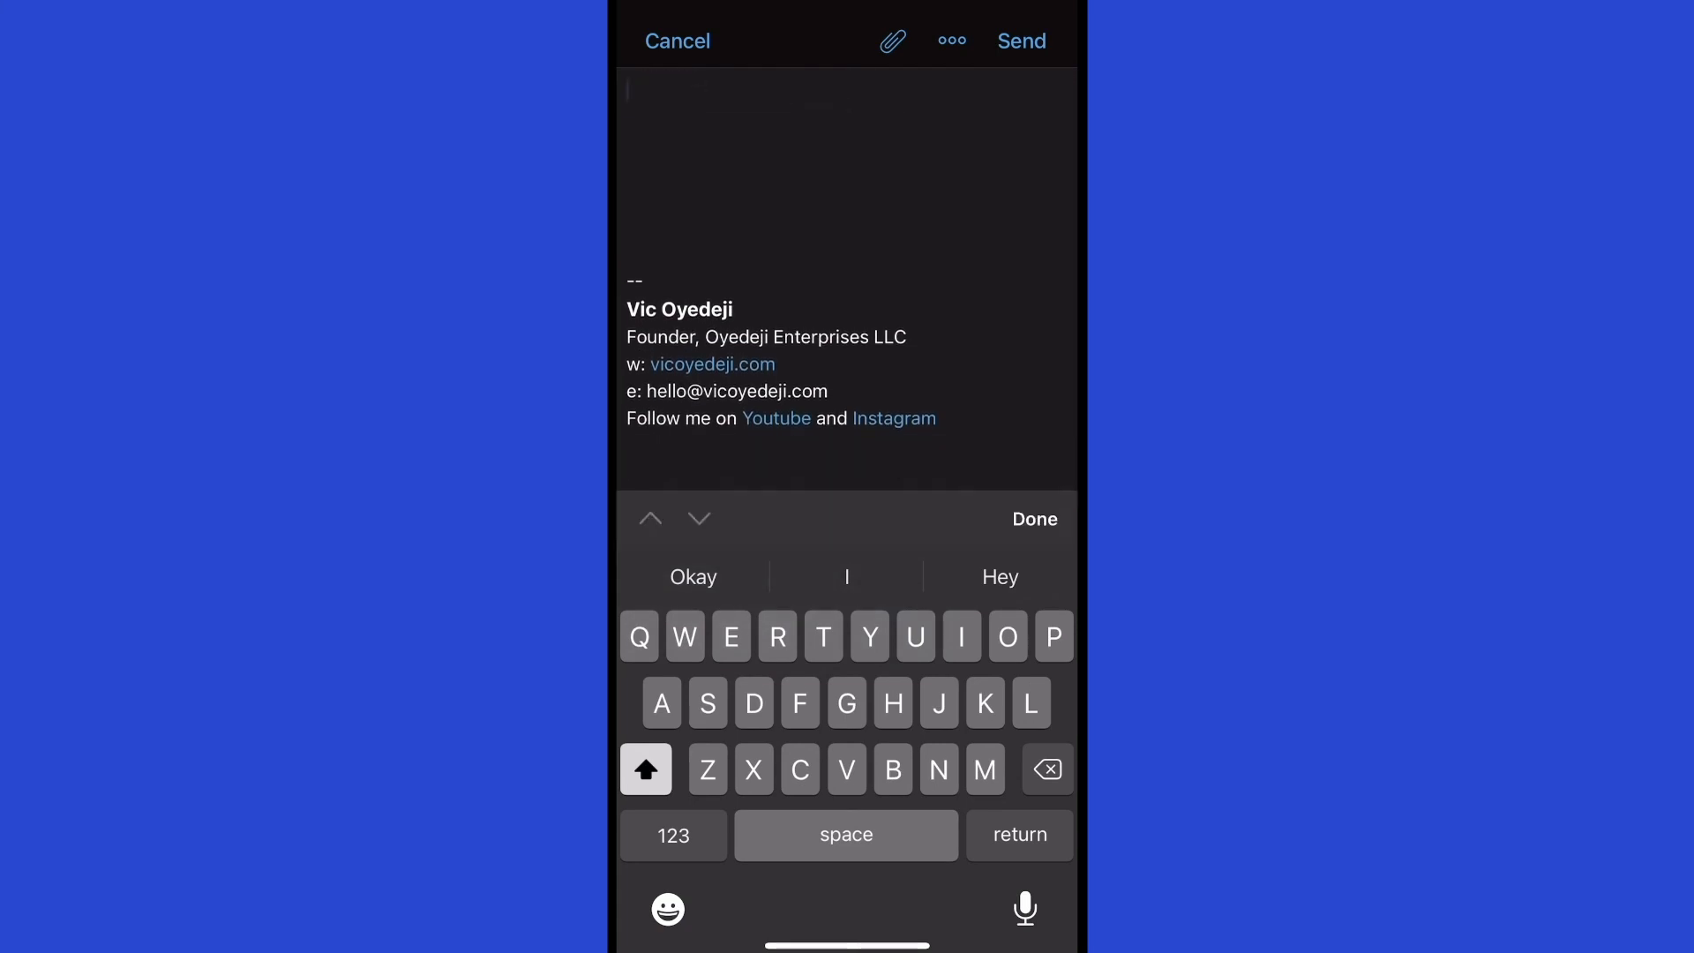
pyautogui.click(1035, 519)
pyautogui.scroll(3, 847, 353)
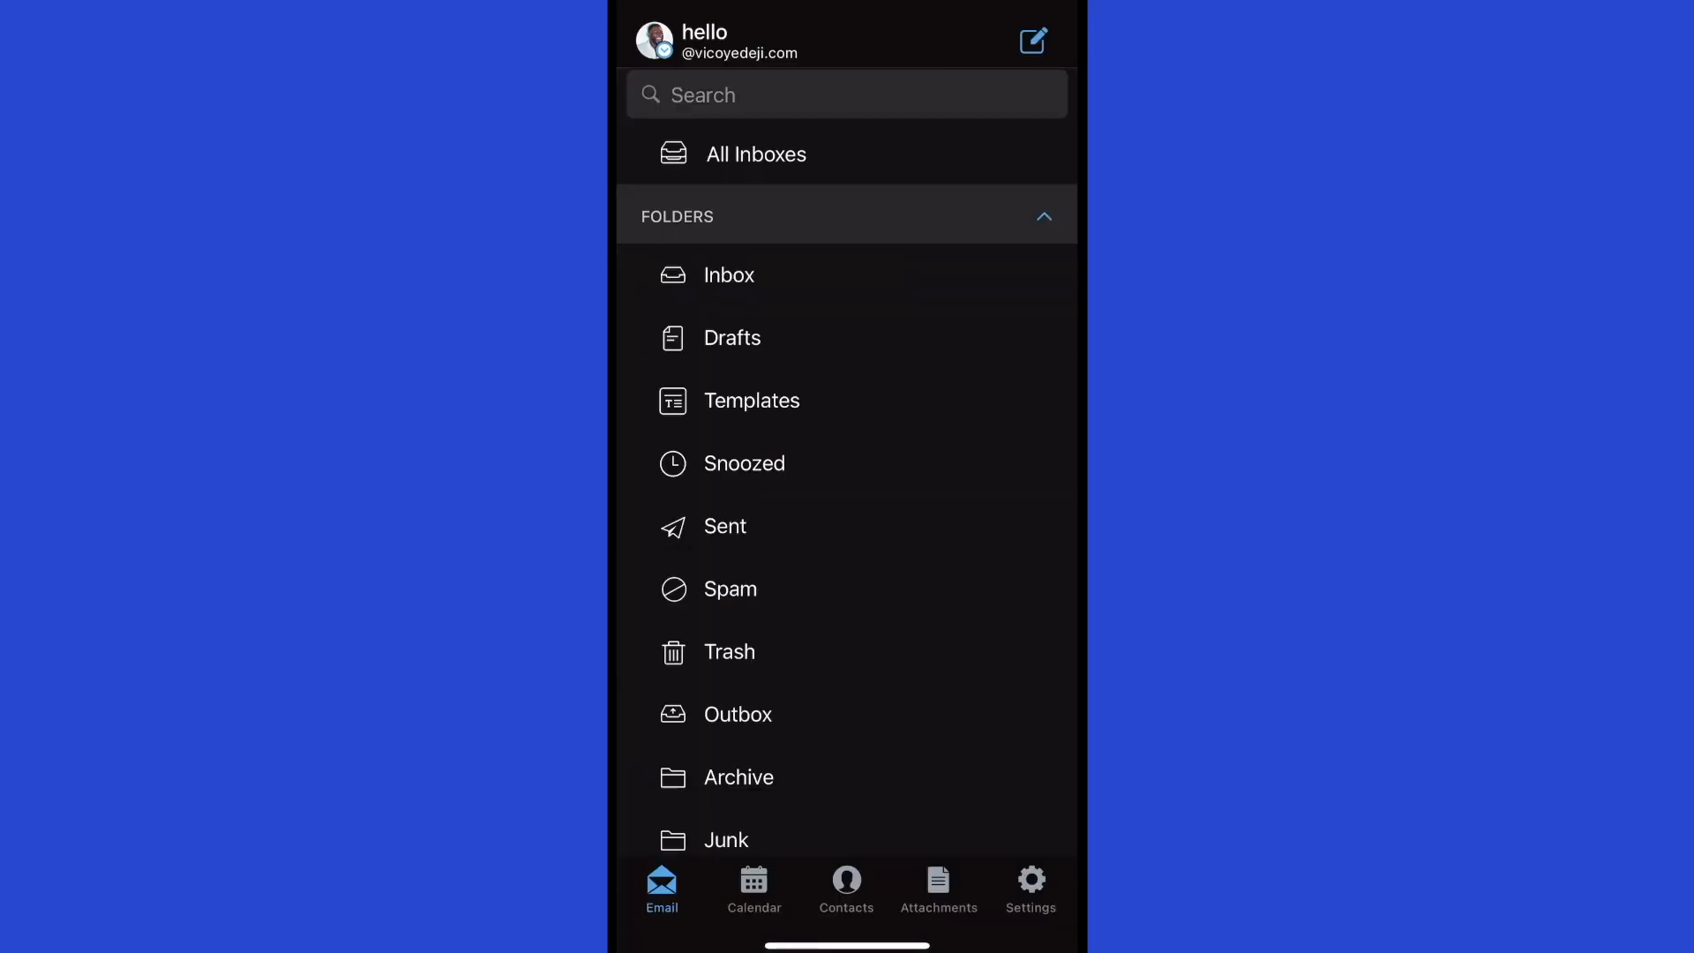
pyautogui.scroll(5, 847, 459)
# Close Zoho Mail to the home screen and check its icon's quick-action menu.
pyautogui.moveTo(847, 945); pyautogui.dragTo(847, 565)
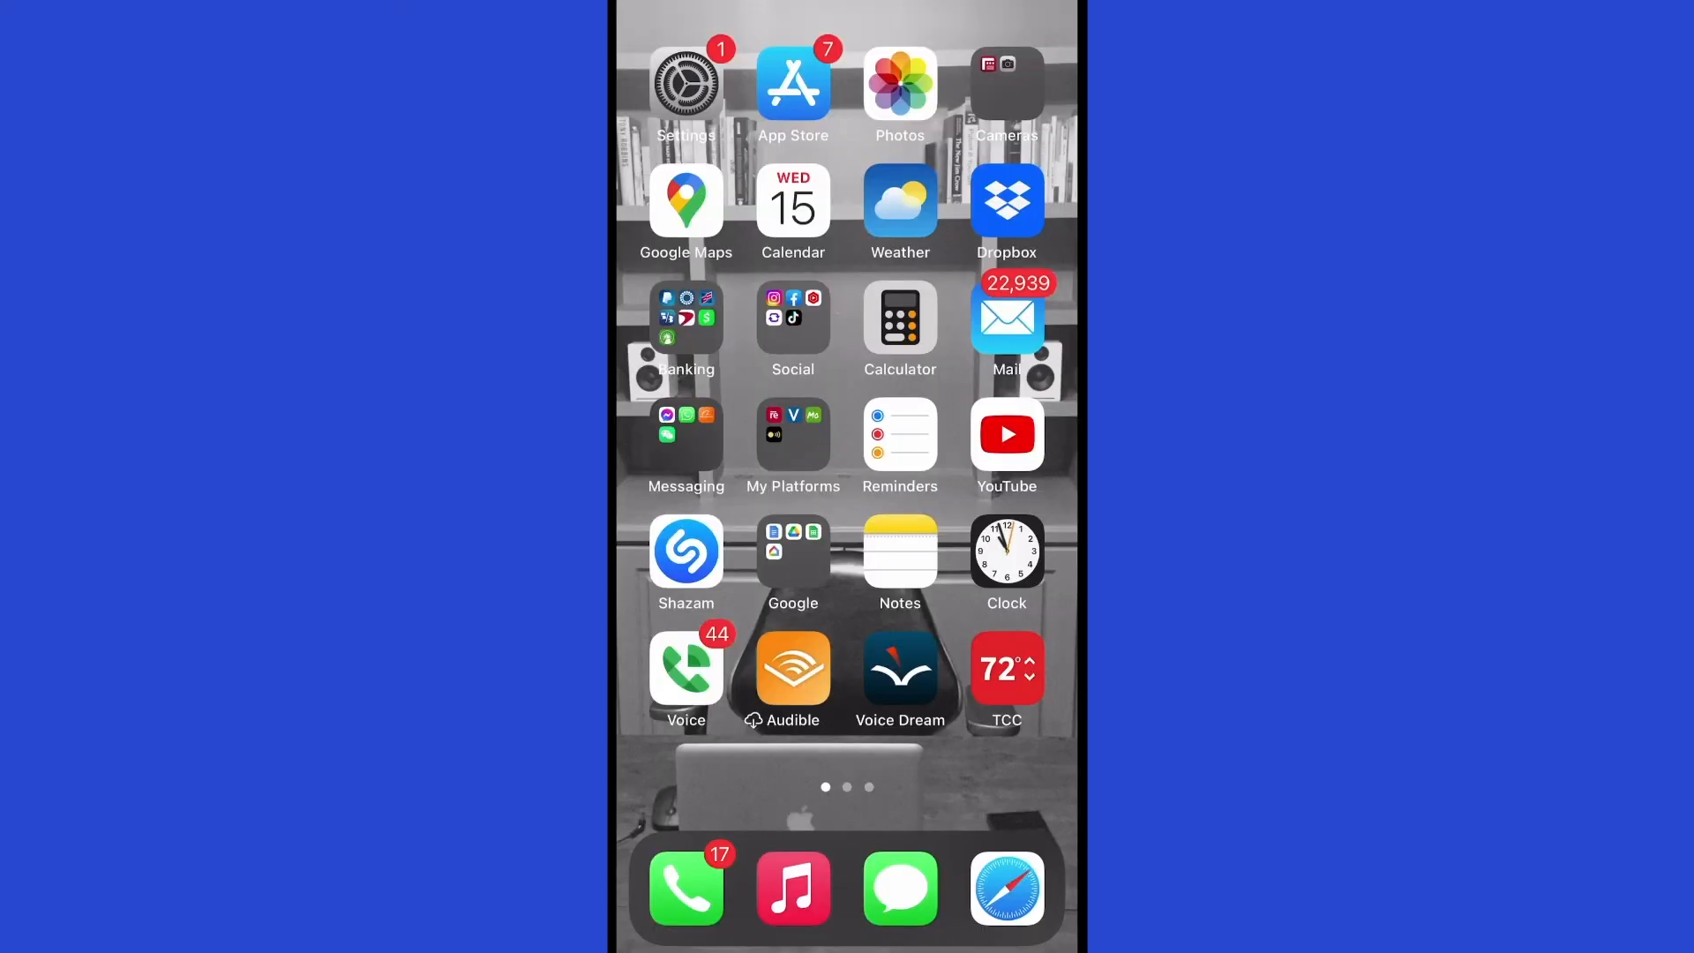
pyautogui.moveTo(988, 529)
pyautogui.mouseDown()
pyautogui.moveTo(706, 530)
pyautogui.moveTo(988, 530)
pyautogui.mouseUp()
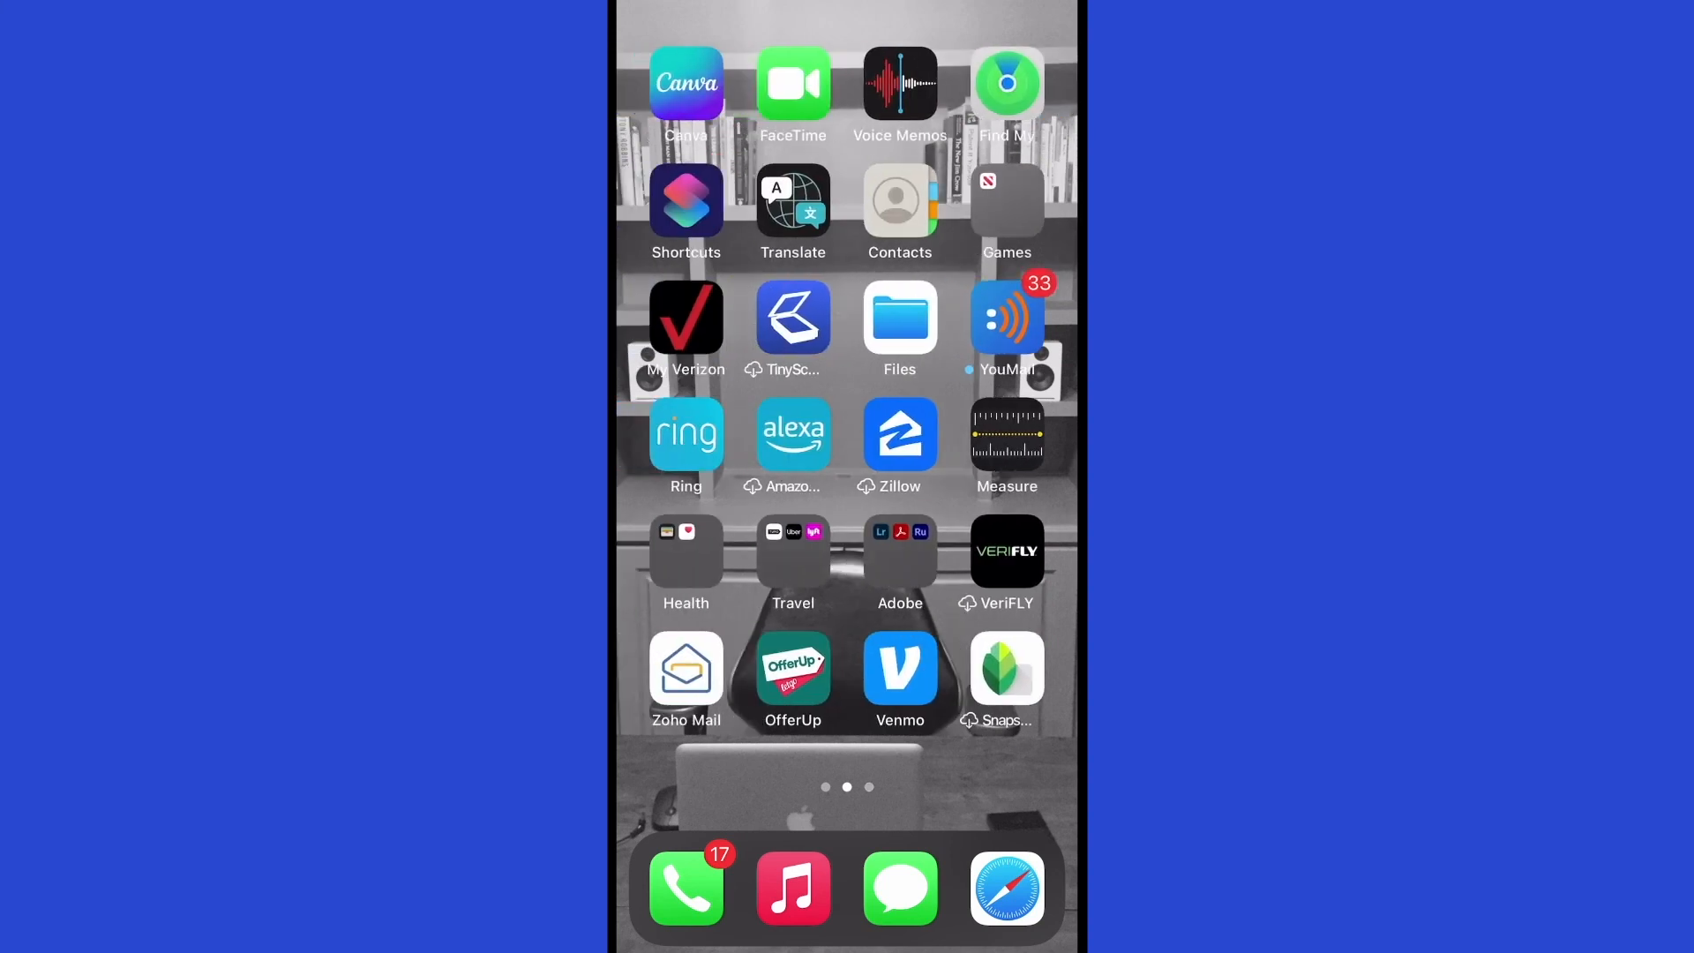
pyautogui.click(686, 668)
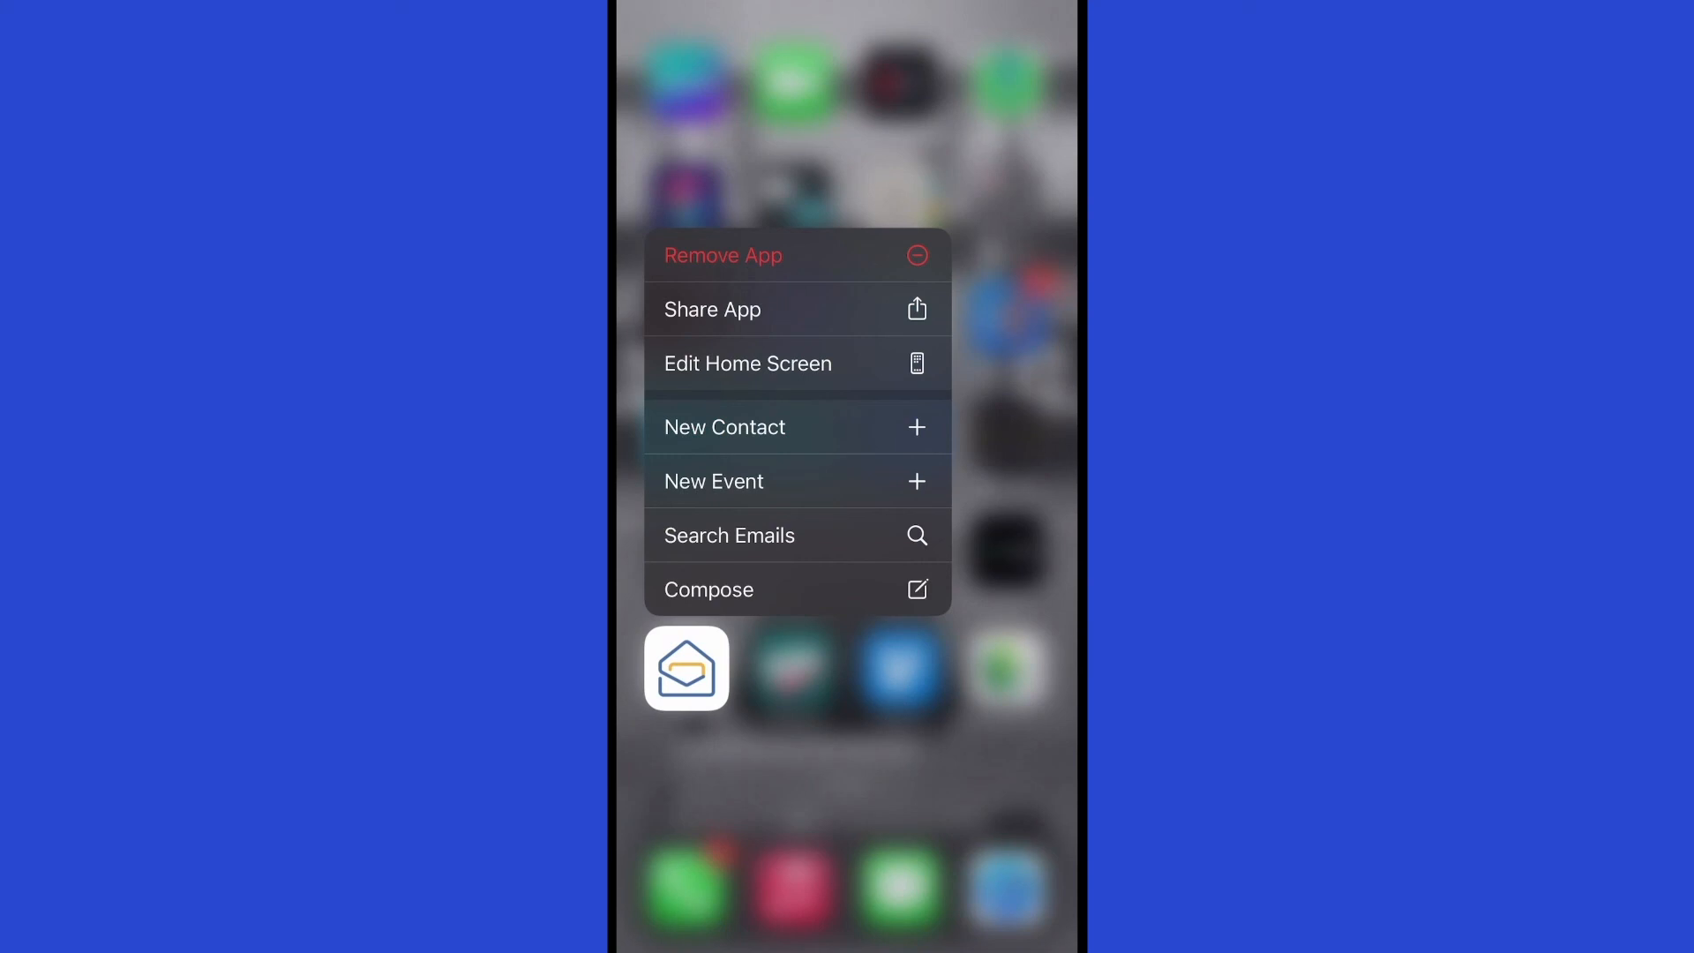
pyautogui.click(797, 792)
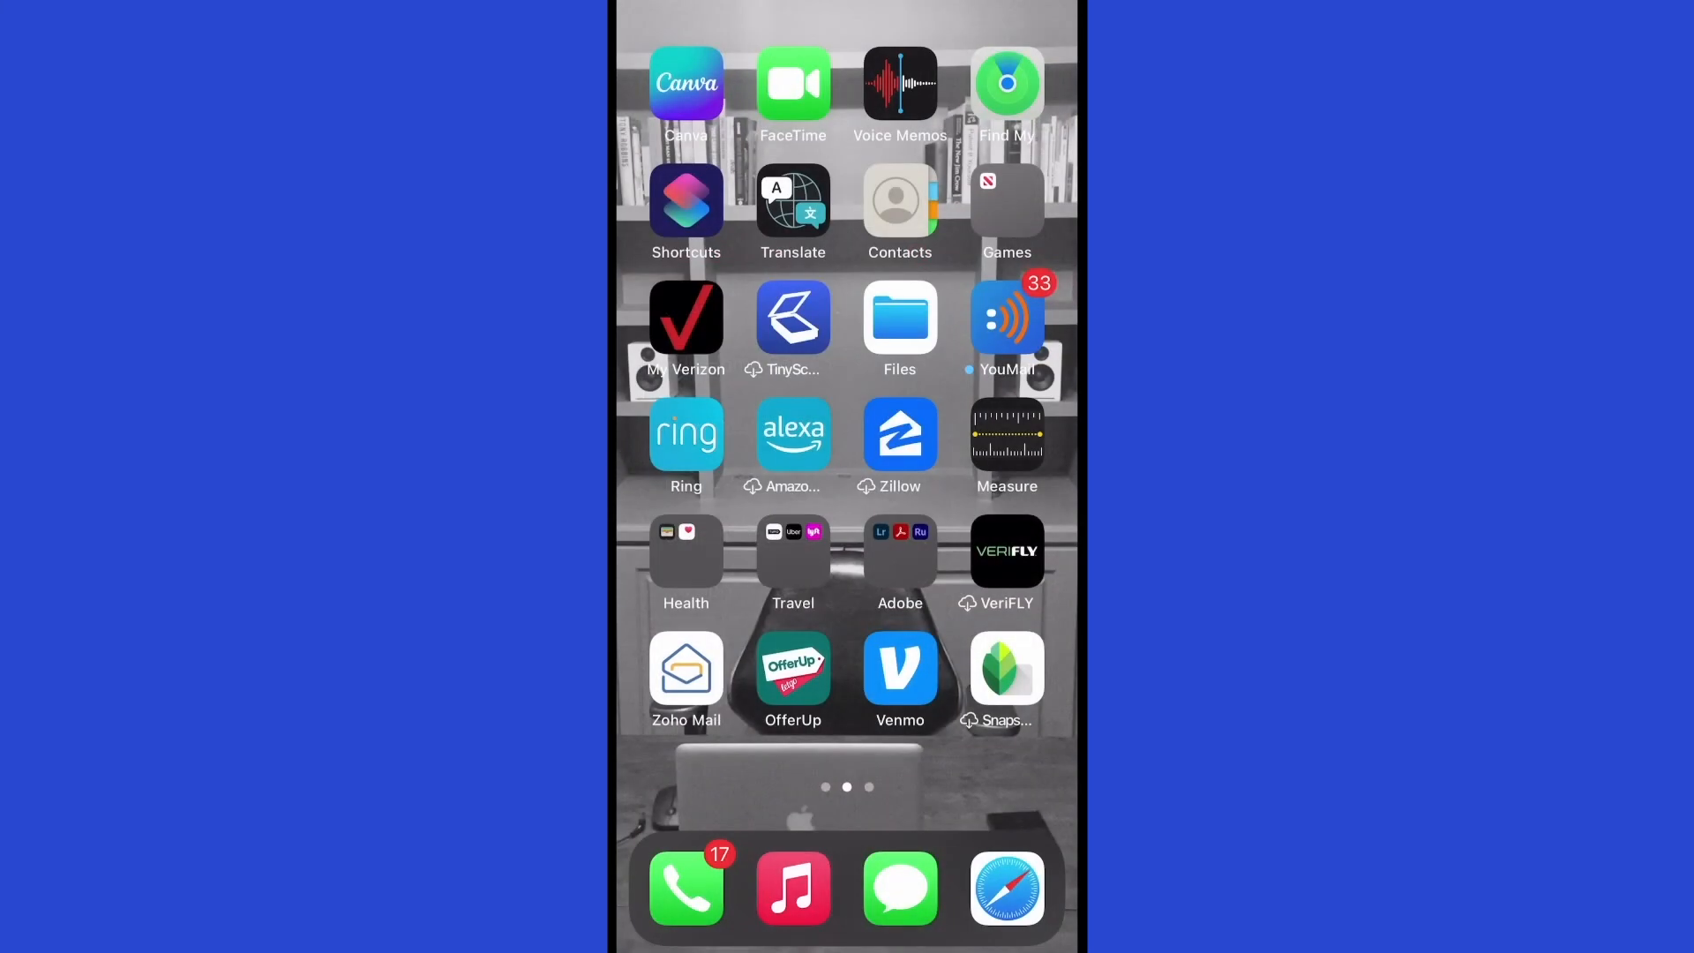